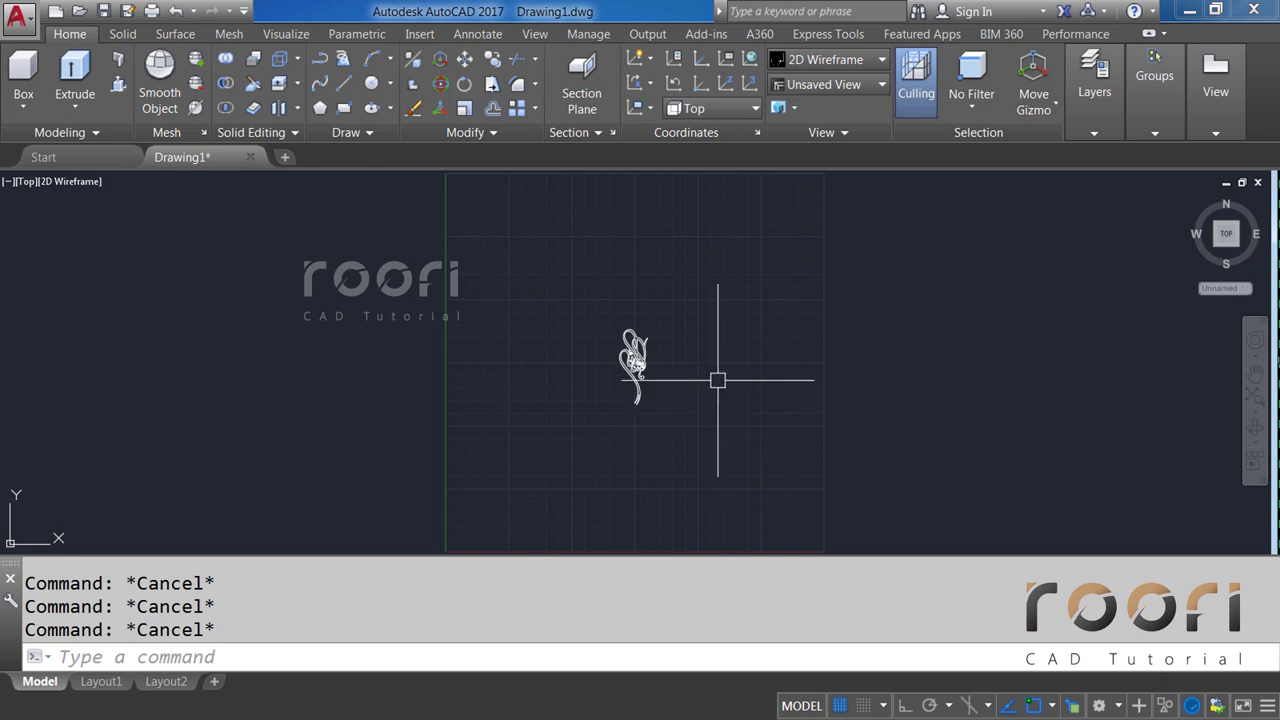
Zoom in and pan across the calligraphy to inspect its curves up close.
{"action": "scroll", "coordinate": [660, 353], "scroll_direction": "down", "scroll_amount": 2}
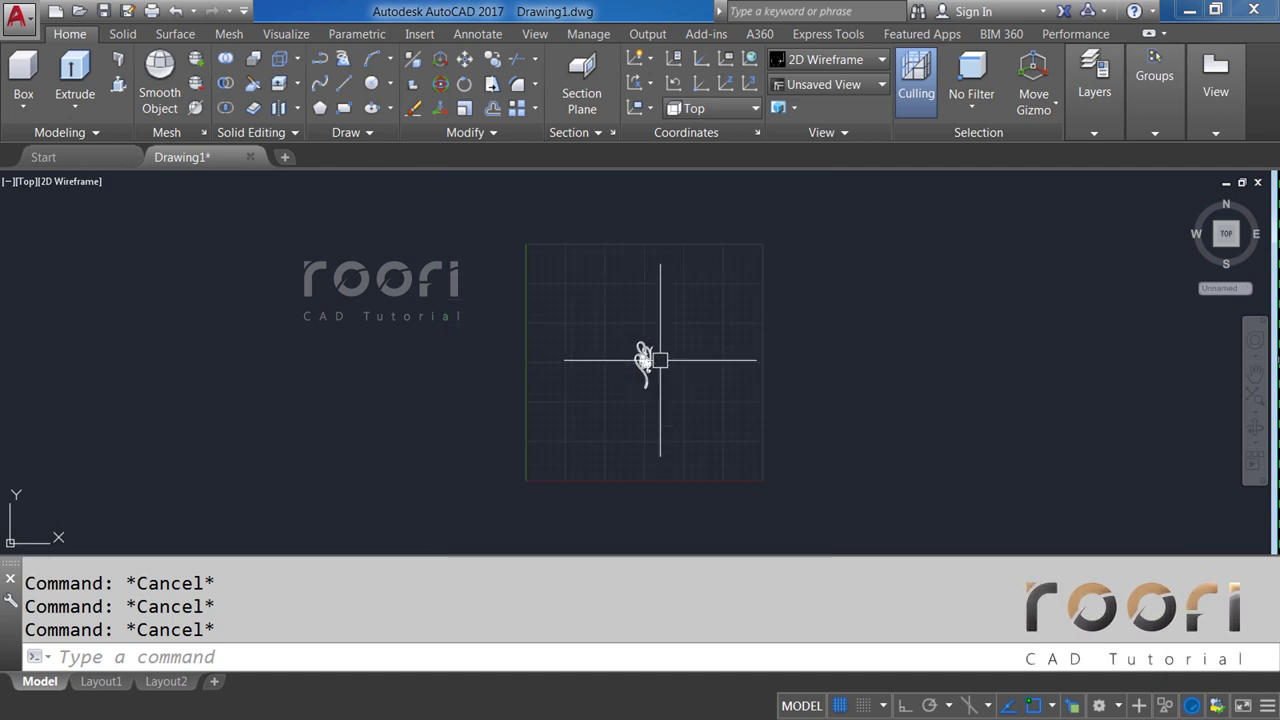
{"action": "scroll", "coordinate": [658, 360], "scroll_direction": "up", "scroll_amount": 1}
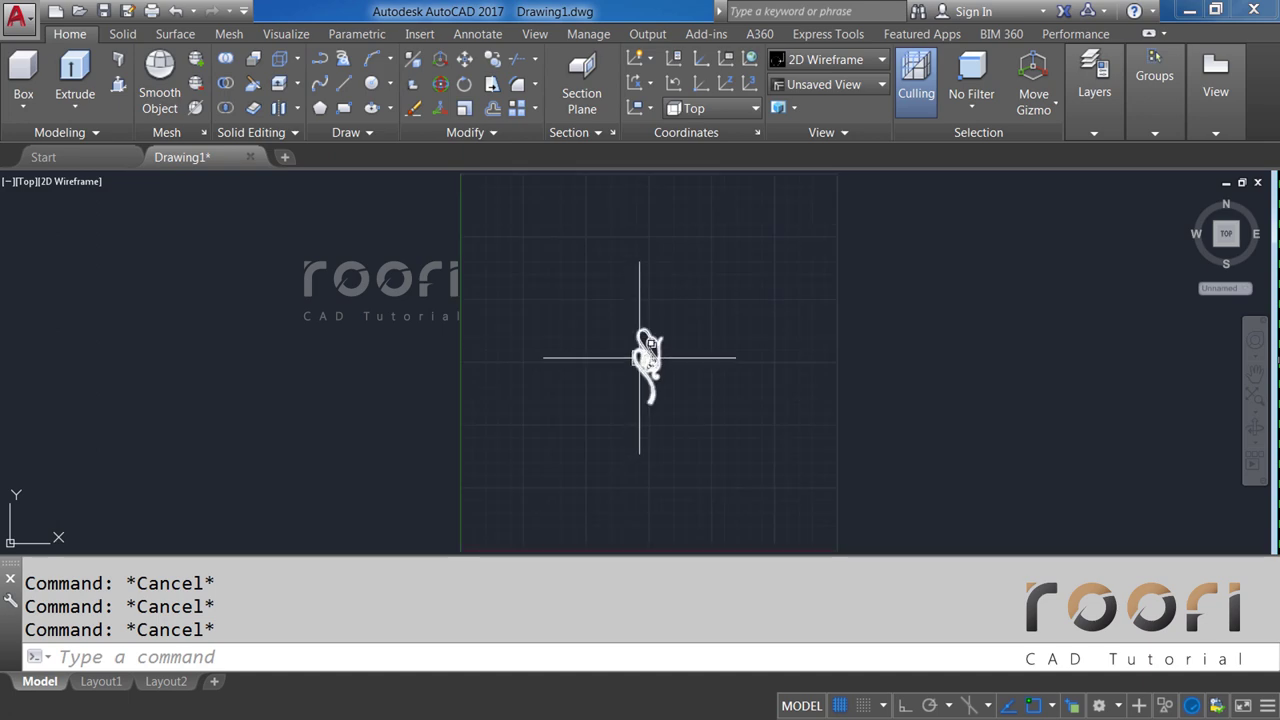
{"action": "scroll", "coordinate": [660, 365], "scroll_direction": "up", "scroll_amount": 2}
{"action": "scroll", "coordinate": [662, 371], "scroll_direction": "up", "scroll_amount": 2}
{"action": "scroll", "coordinate": [663, 369], "scroll_direction": "up", "scroll_amount": 3}
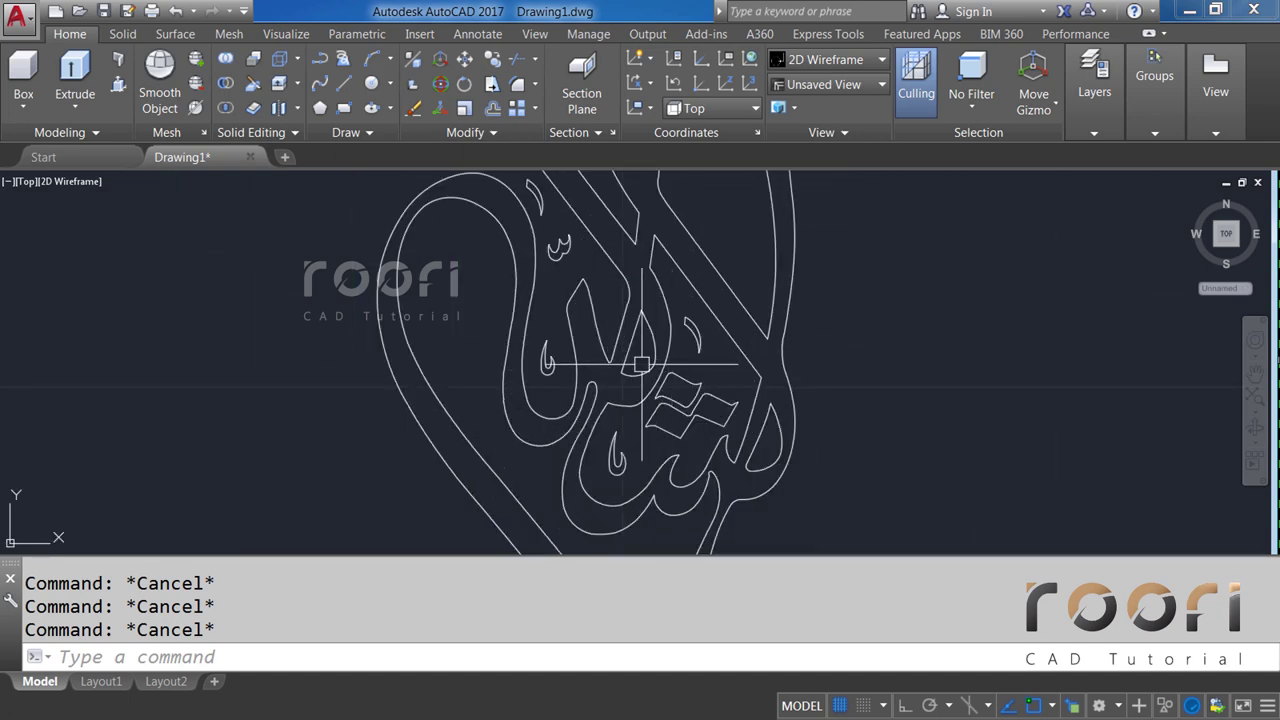
{"action": "mouse_move", "coordinate": [668, 367]}
{"action": "middle_mouse_down"}
{"action": "mouse_move", "coordinate": [634, 257]}
{"action": "mouse_move", "coordinate": [613, 294]}
{"action": "middle_mouse_up"}
{"action": "scroll", "coordinate": [580, 351], "scroll_direction": "up", "scroll_amount": 2}
{"action": "scroll", "coordinate": [580, 400], "scroll_direction": "up", "scroll_amount": 2}
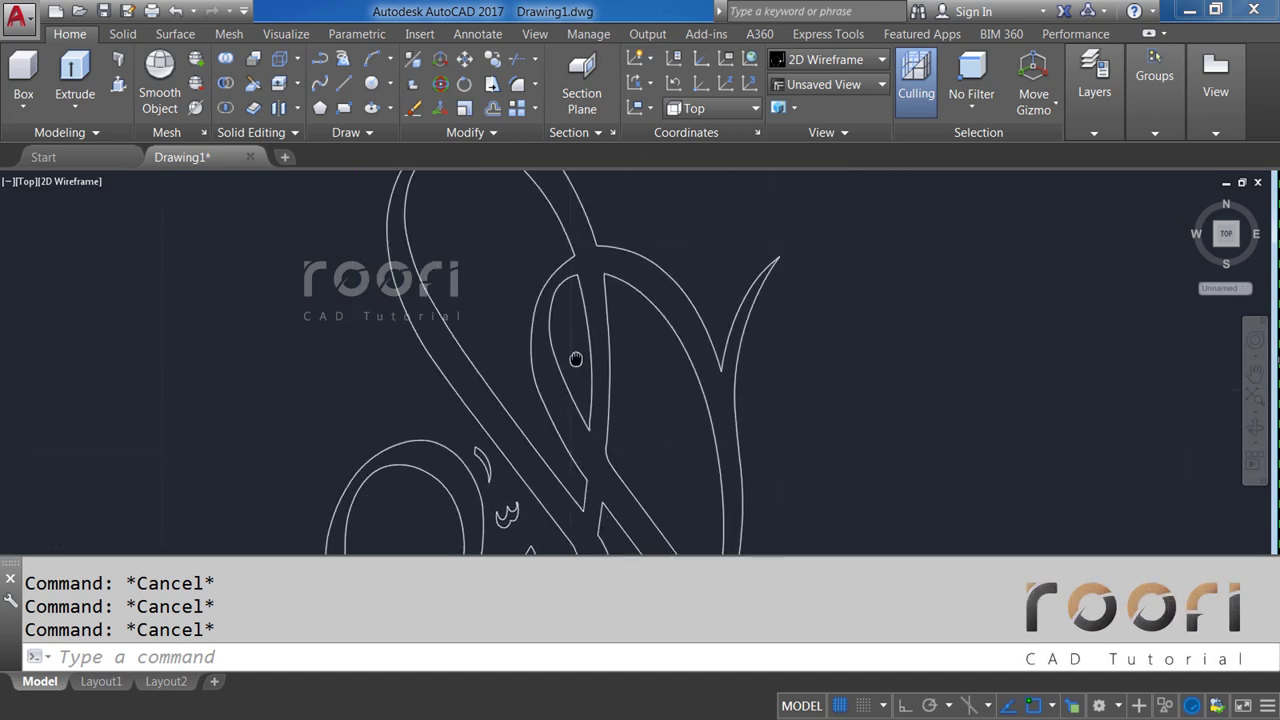
{"action": "mouse_move", "coordinate": [576, 431]}
{"action": "middle_mouse_down"}
{"action": "mouse_move", "coordinate": [584, 461]}
{"action": "mouse_move", "coordinate": [586, 346]}
{"action": "mouse_move", "coordinate": [608, 477]}
{"action": "middle_mouse_up"}
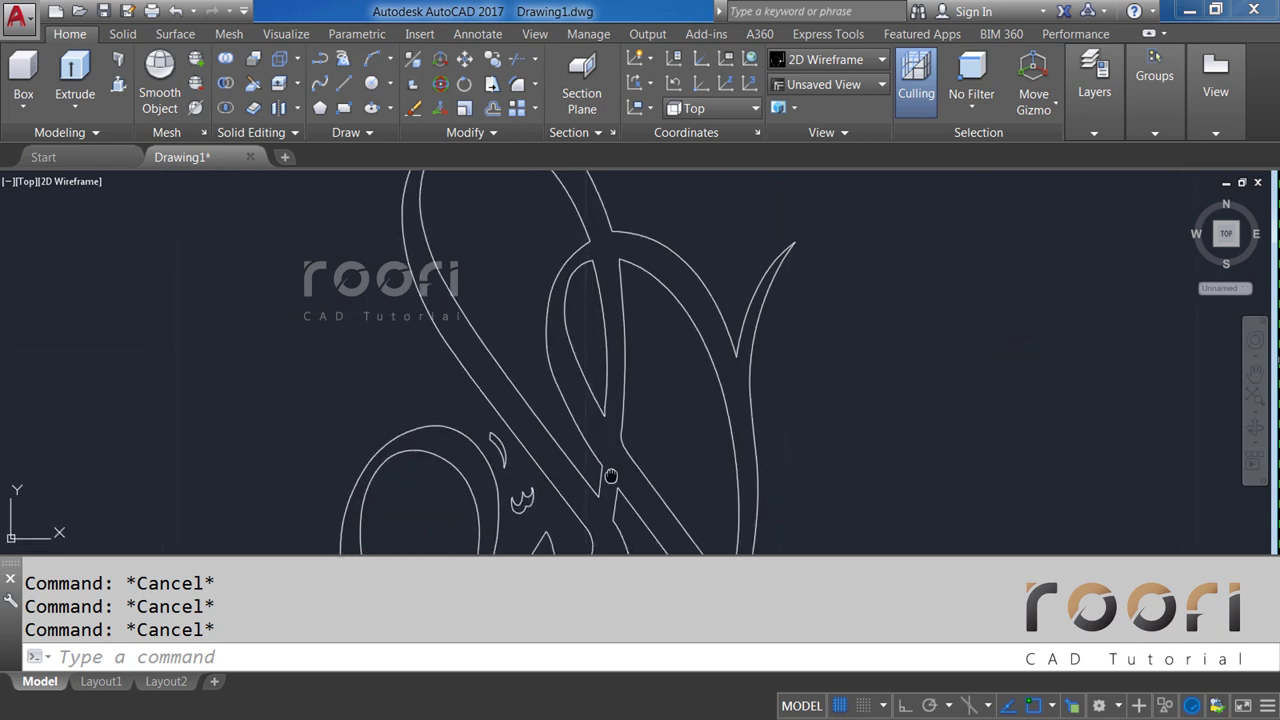
Zoom back out and recentre so the whole calligraphy design is visible.
{"action": "scroll", "coordinate": [610, 420], "scroll_direction": "down", "scroll_amount": 2}
{"action": "scroll", "coordinate": [598, 310], "scroll_direction": "down", "scroll_amount": 2}
{"action": "scroll", "coordinate": [598, 310], "scroll_direction": "up", "scroll_amount": 3}
{"action": "scroll", "coordinate": [600, 308], "scroll_direction": "up", "scroll_amount": 2}
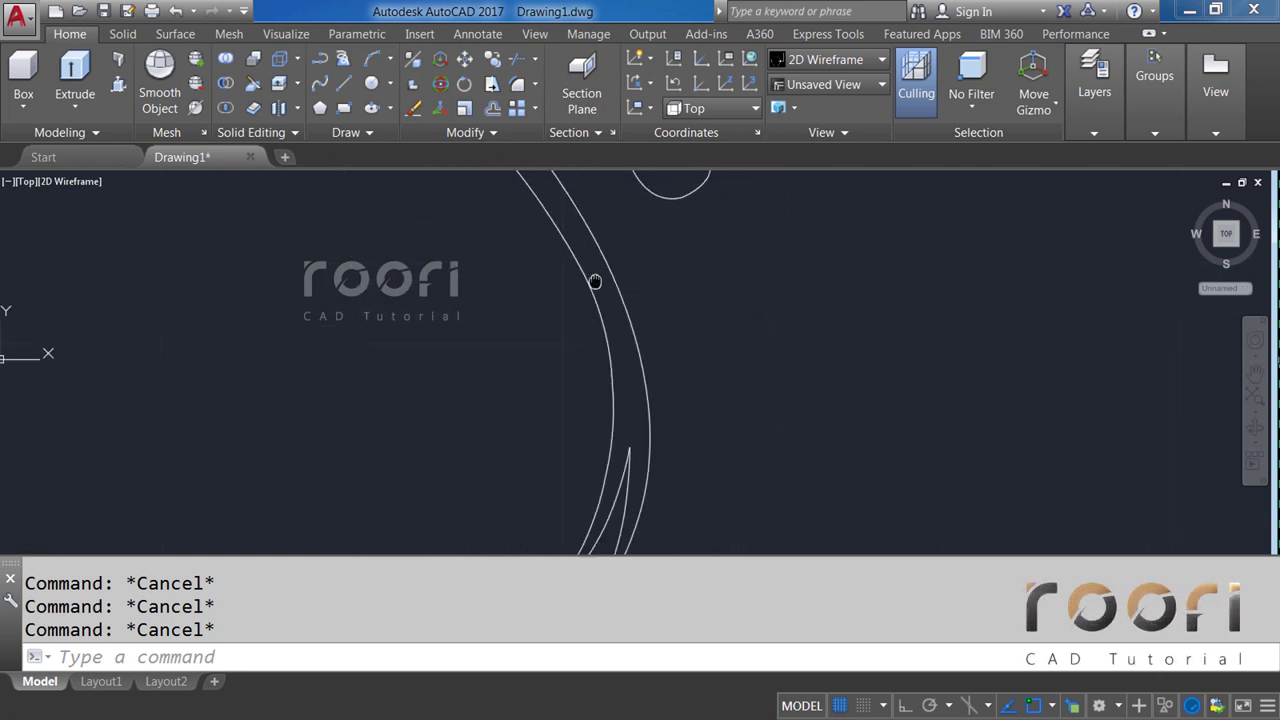
{"action": "scroll", "coordinate": [602, 306], "scroll_direction": "up", "scroll_amount": 2}
{"action": "scroll", "coordinate": [605, 304], "scroll_direction": "up", "scroll_amount": 1}
{"action": "scroll", "coordinate": [605, 304], "scroll_direction": "down", "scroll_amount": 2}
{"action": "scroll", "coordinate": [580, 391], "scroll_direction": "down", "scroll_amount": 2}
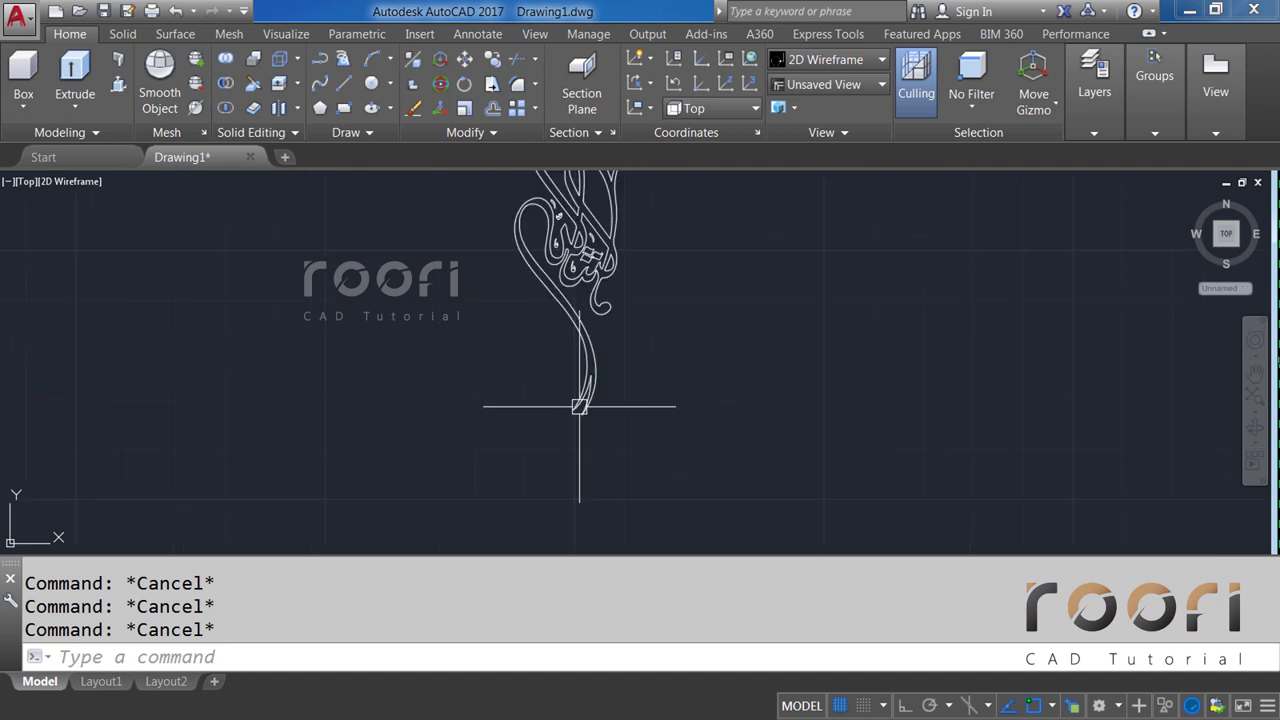
{"action": "mouse_move", "coordinate": [578, 342]}
{"action": "middle_mouse_down"}
{"action": "mouse_move", "coordinate": [576, 412]}
{"action": "mouse_move", "coordinate": [576, 392]}
{"action": "middle_mouse_up"}
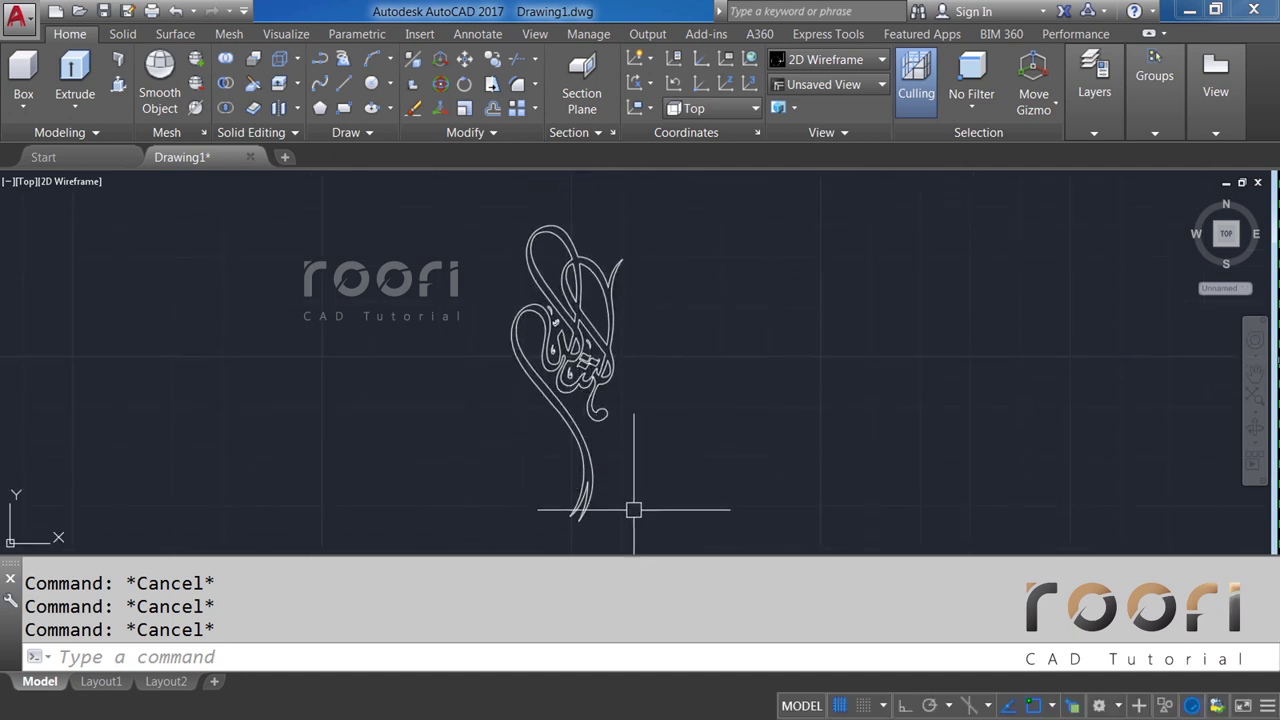
{"action": "left_click", "coordinate": [648, 537]}
{"action": "left_click", "coordinate": [490, 205]}
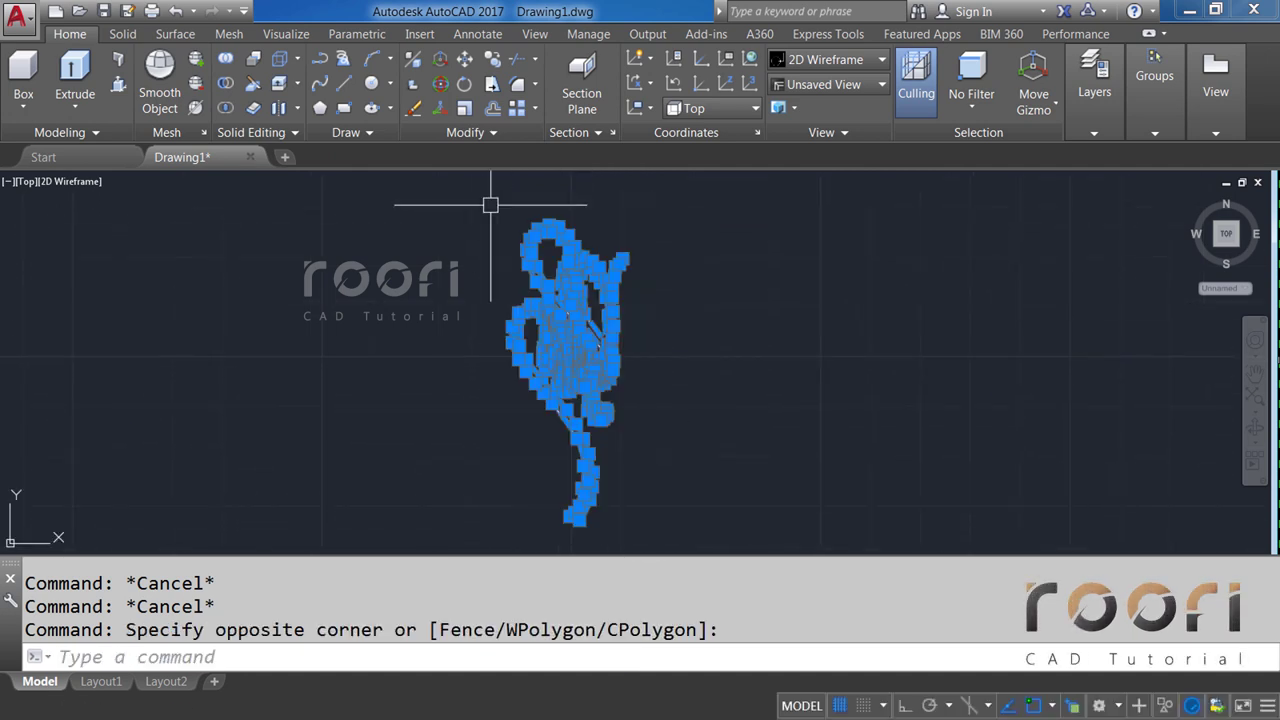
{"action": "right_click", "coordinate": [590, 207]}
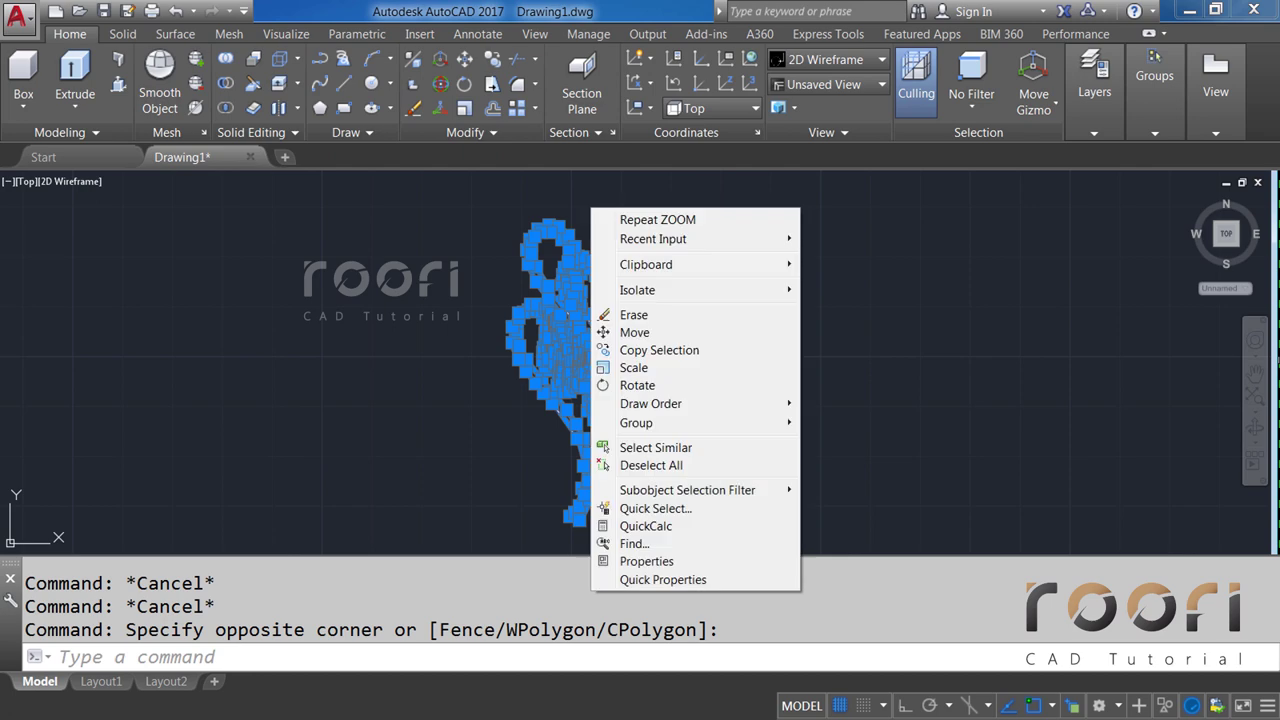
{"action": "left_click", "coordinate": [640, 561]}
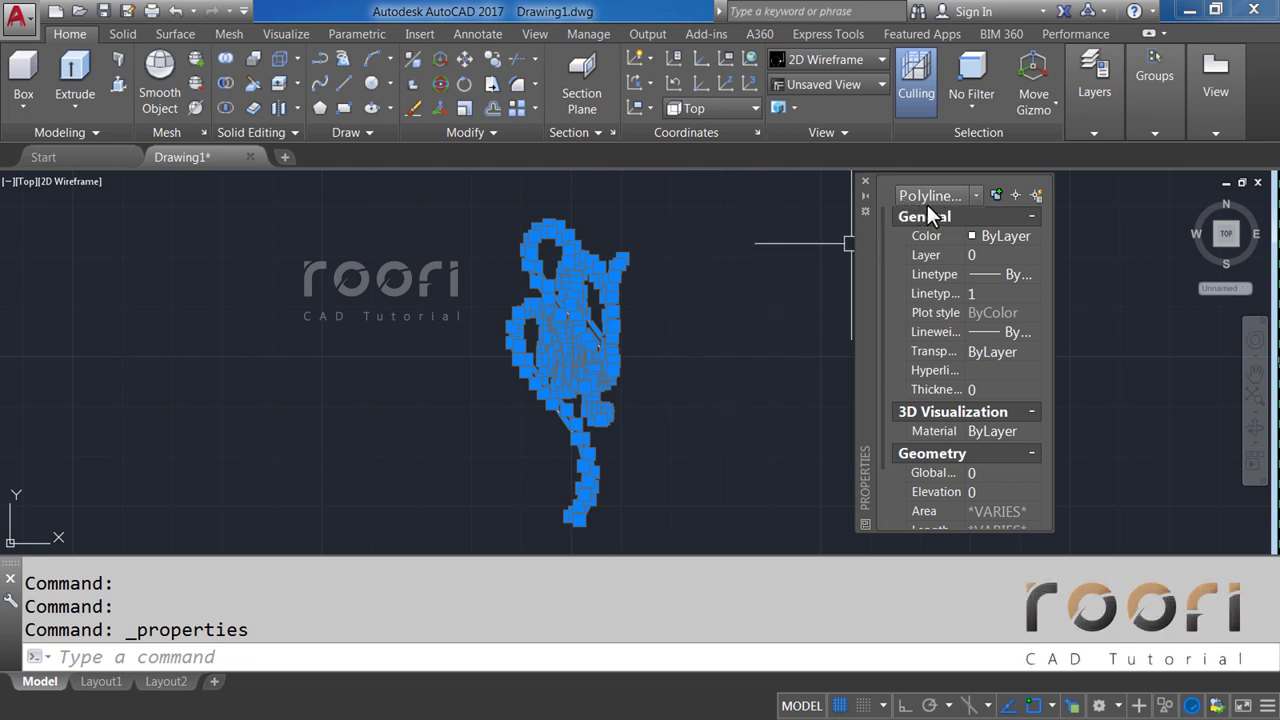
{"action": "left_click", "coordinate": [865, 182]}
{"action": "key", "text": "Escape"}
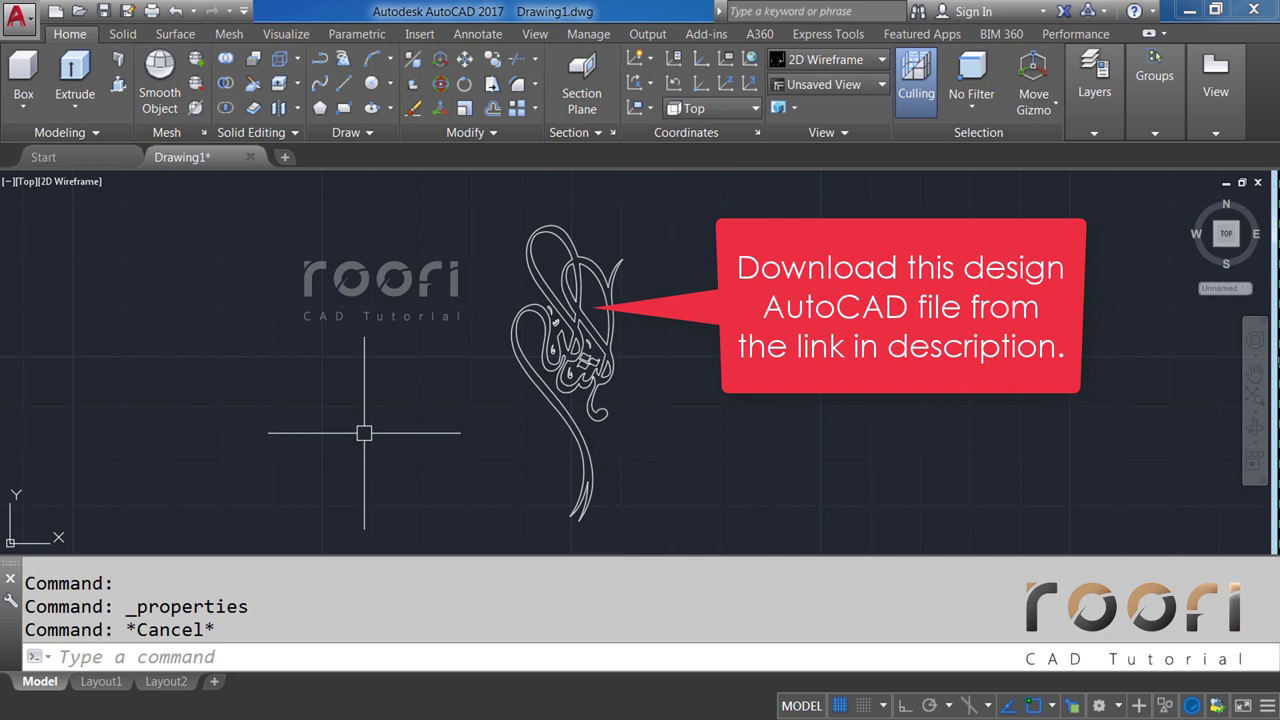
Recentre the drawing and confirm the workspace remains 3D Modeling.
{"action": "scroll", "coordinate": [394, 418], "scroll_direction": "down", "scroll_amount": 3}
{"action": "scroll", "coordinate": [396, 417], "scroll_direction": "down", "scroll_amount": 1}
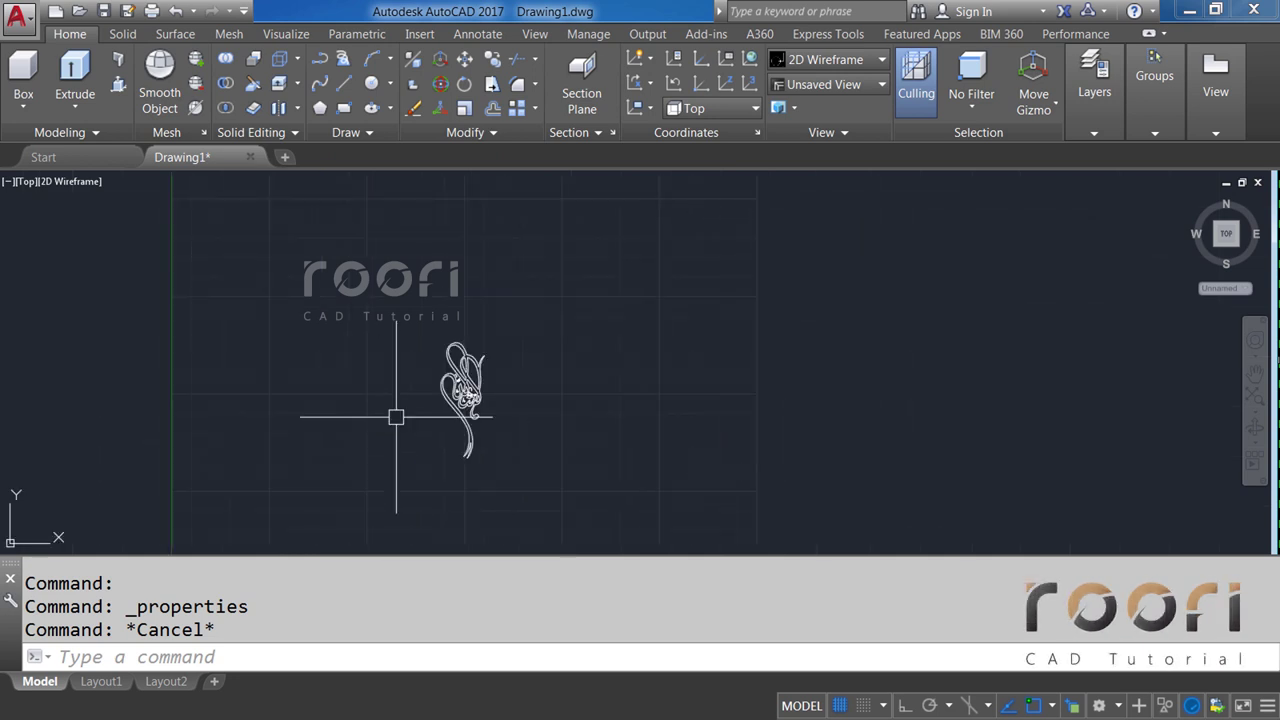
{"action": "scroll", "coordinate": [396, 417], "scroll_direction": "down", "scroll_amount": 2}
{"action": "middle_click_drag", "start_coordinate": [396, 417], "coordinate": [596, 377]}
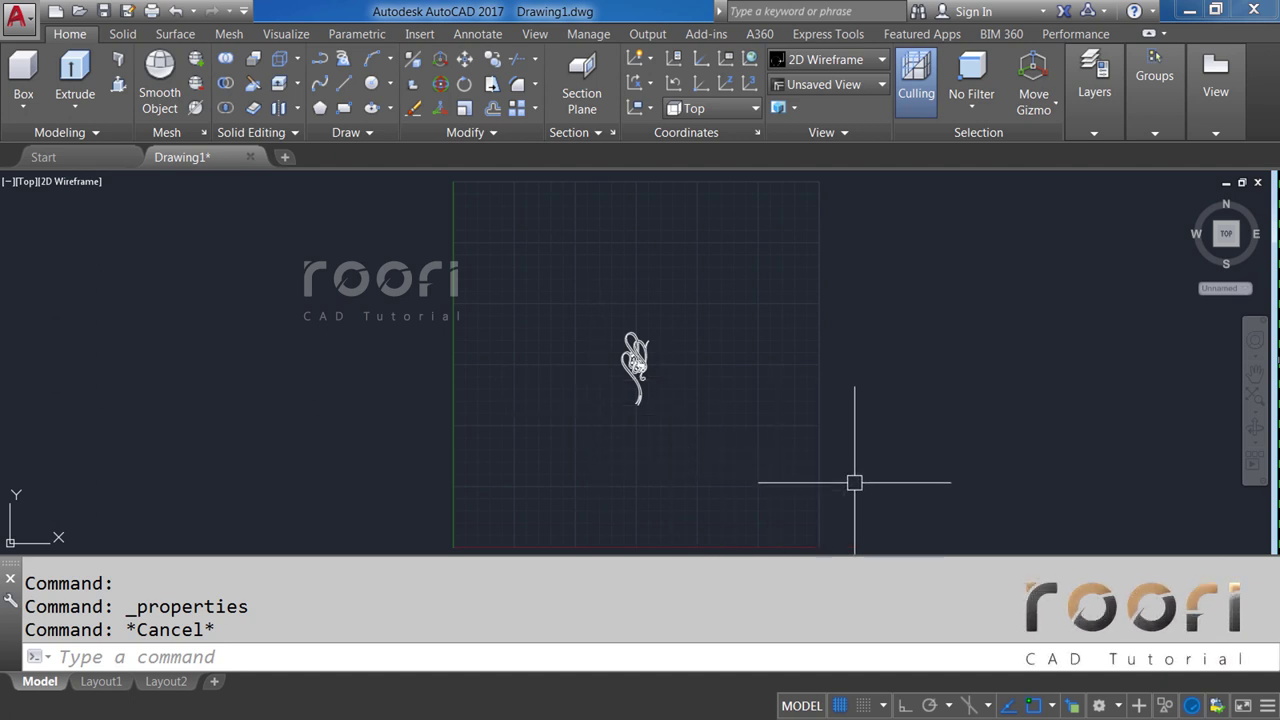
{"action": "left_click", "coordinate": [1109, 705]}
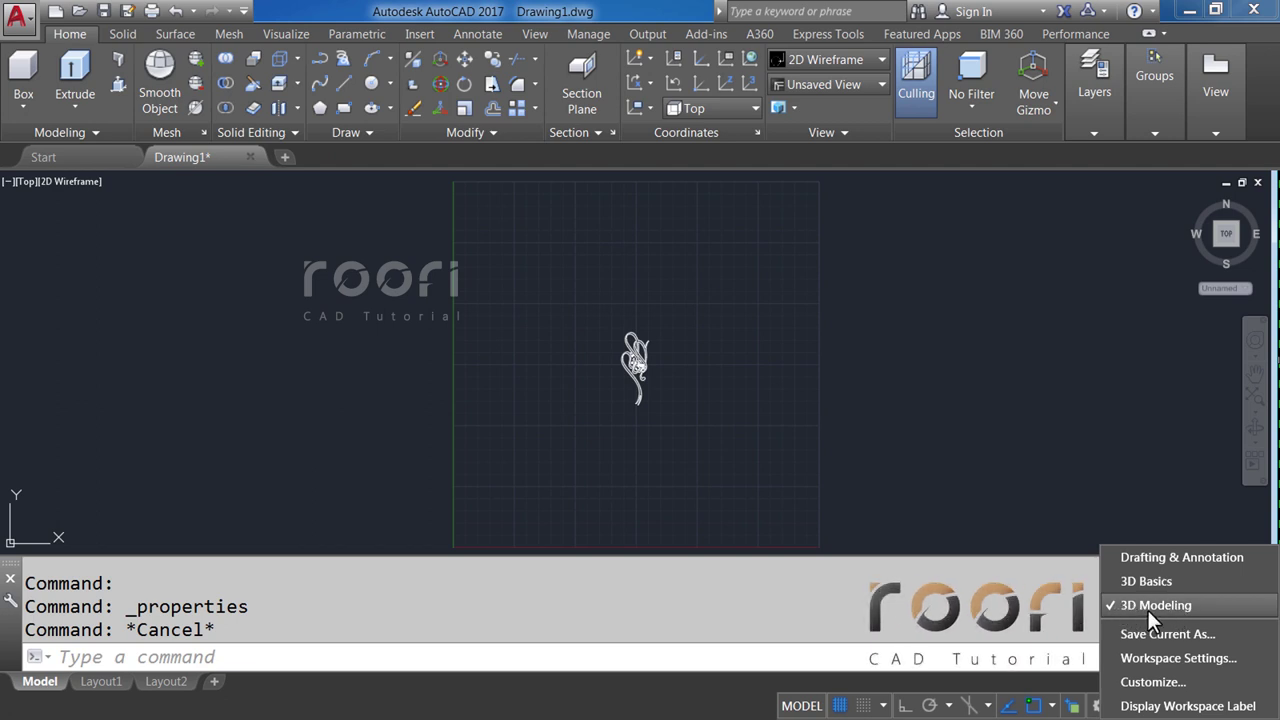
{"action": "left_click", "coordinate": [730, 358]}
Verify Decimal length units and Millimeters insertion scale in Drawing Units (UN).
{"action": "type", "text": "UN"}
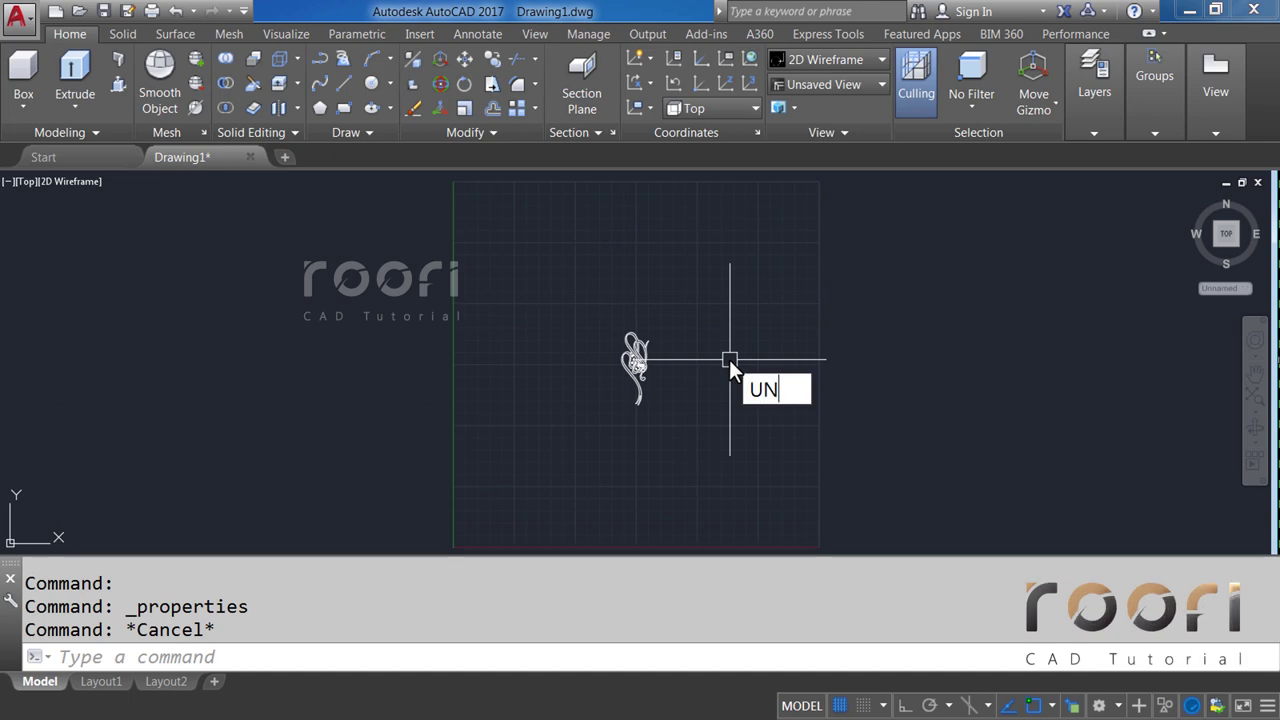
{"action": "key", "text": "Return"}
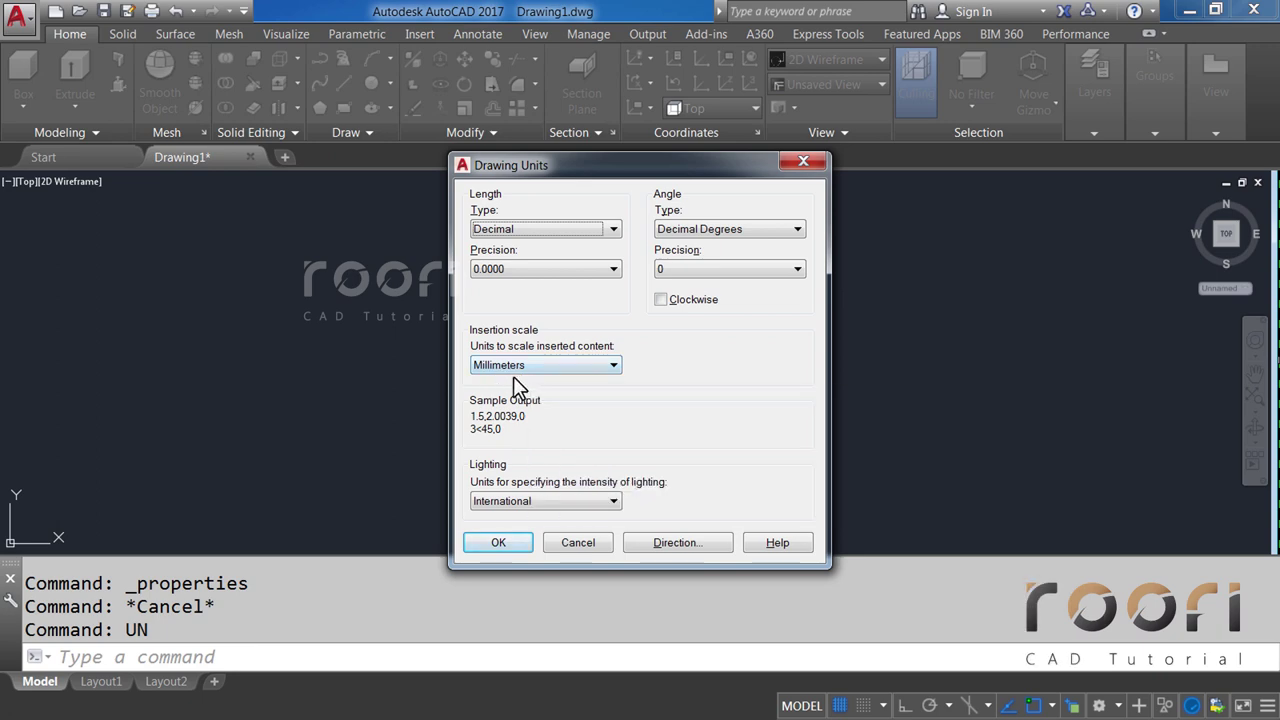
{"action": "left_click", "coordinate": [498, 545]}
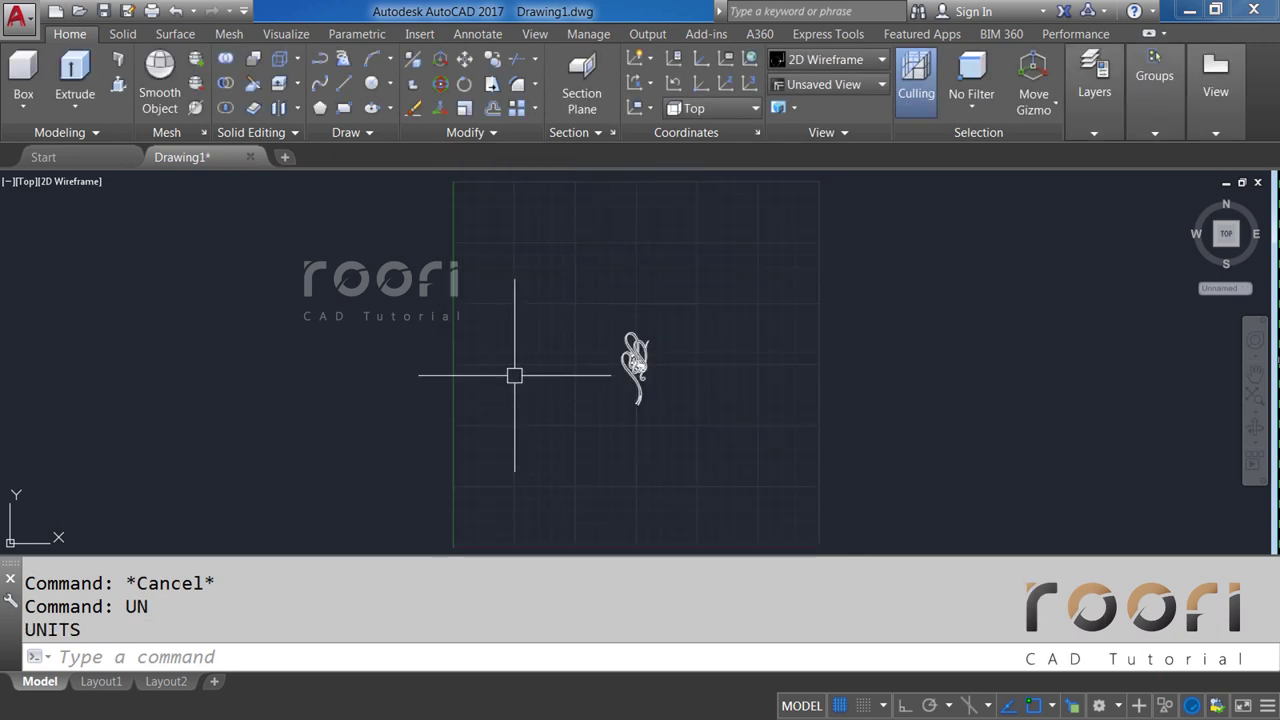
Enable all 2D object snaps from Endpoint to Parallel, leaving 3D object snaps off.
{"action": "type", "text": "OSNAP"}
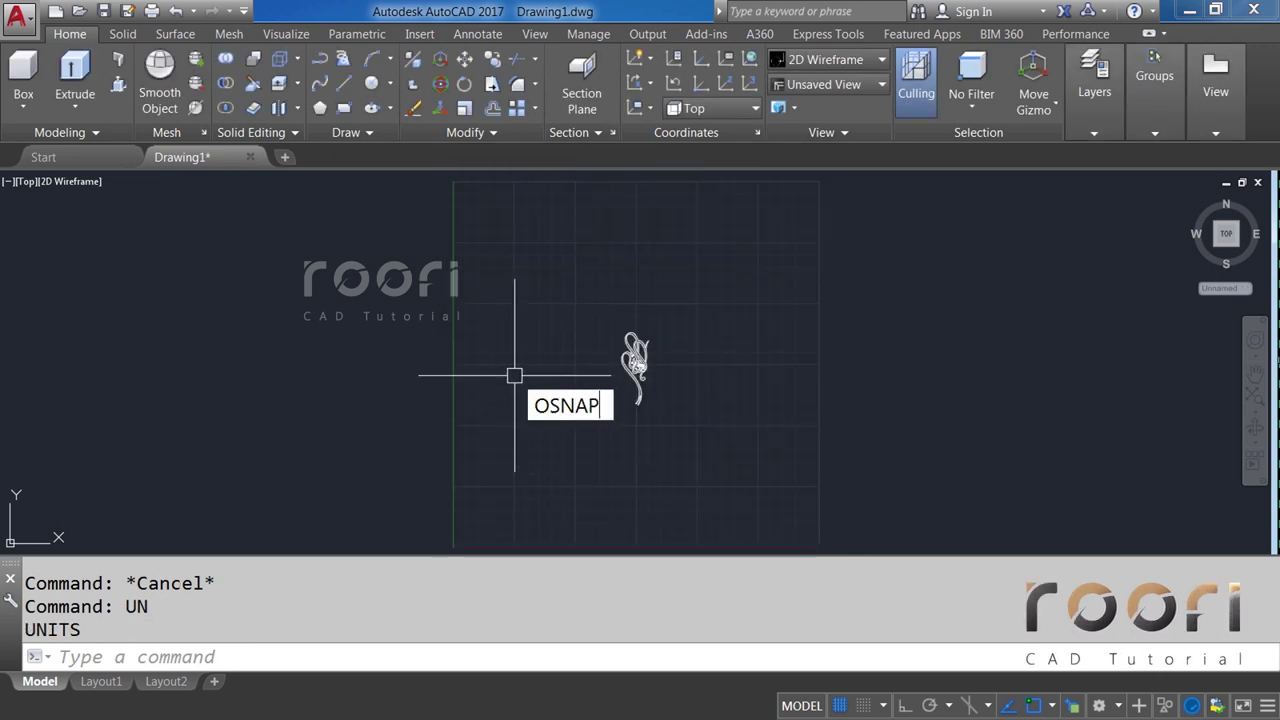
{"action": "key", "text": "Return"}
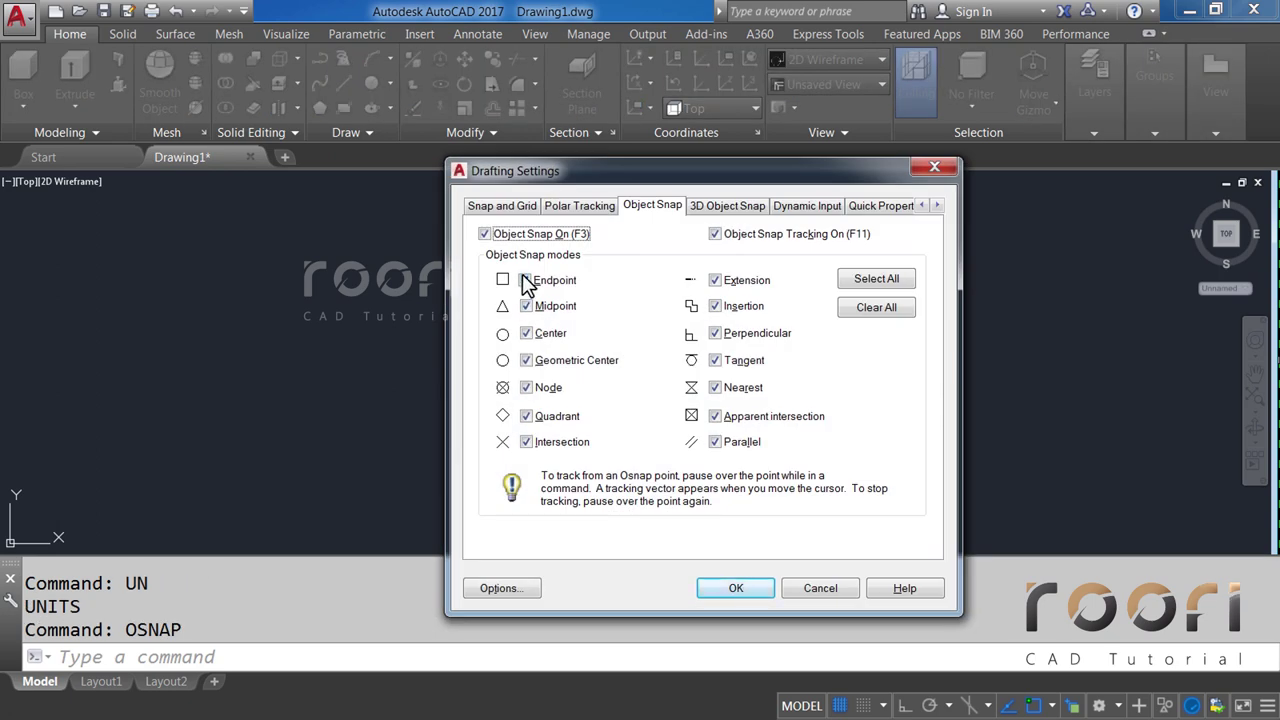
{"action": "left_click", "coordinate": [526, 280]}
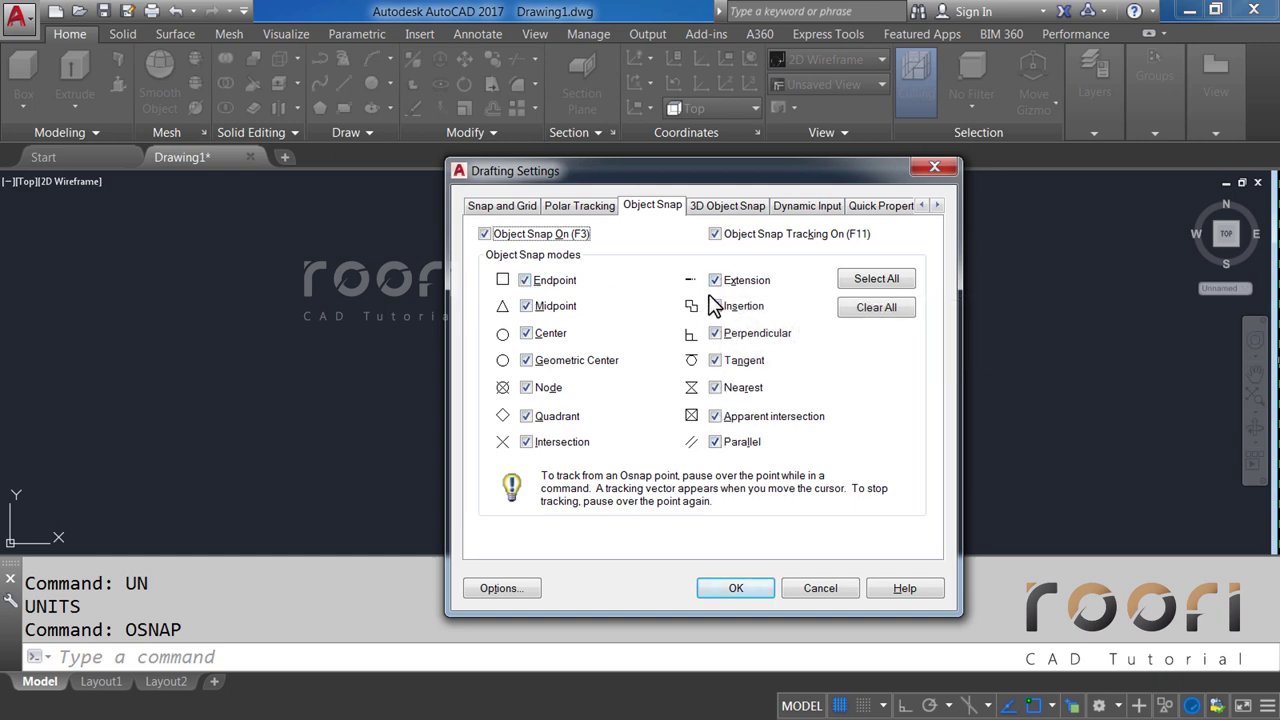
{"action": "left_click", "coordinate": [715, 443]}
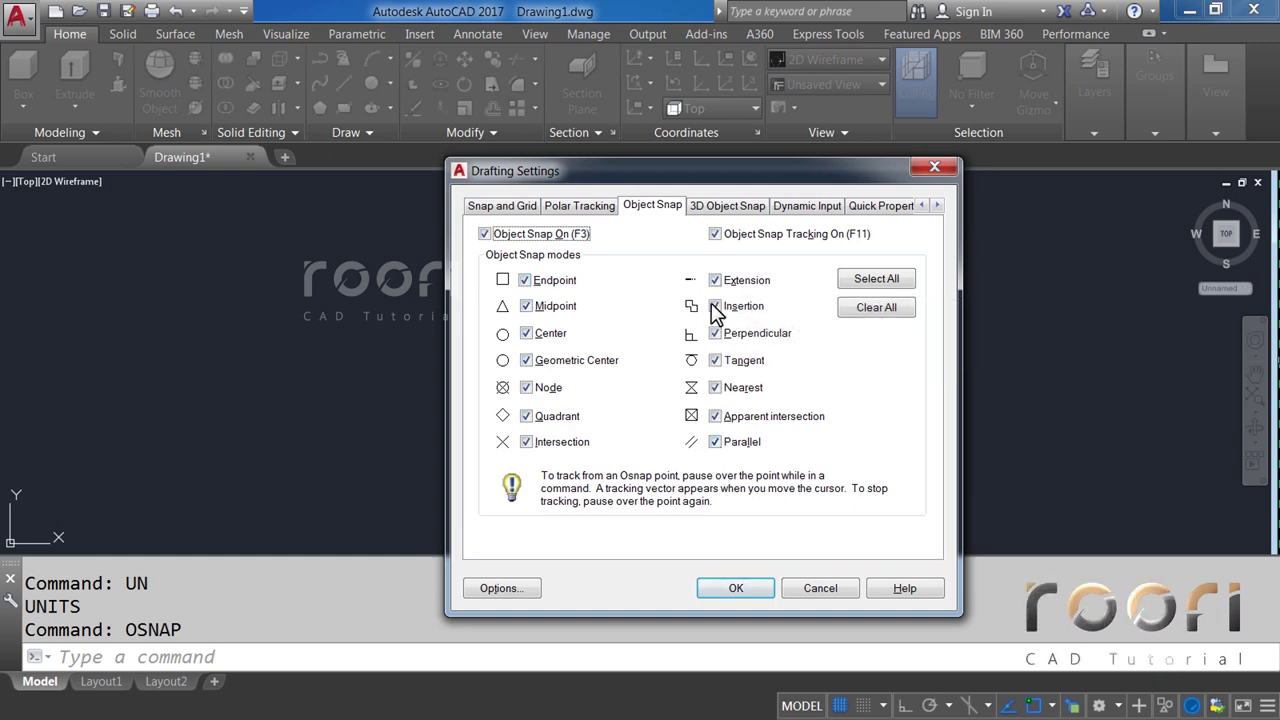
{"action": "left_click", "coordinate": [709, 209]}
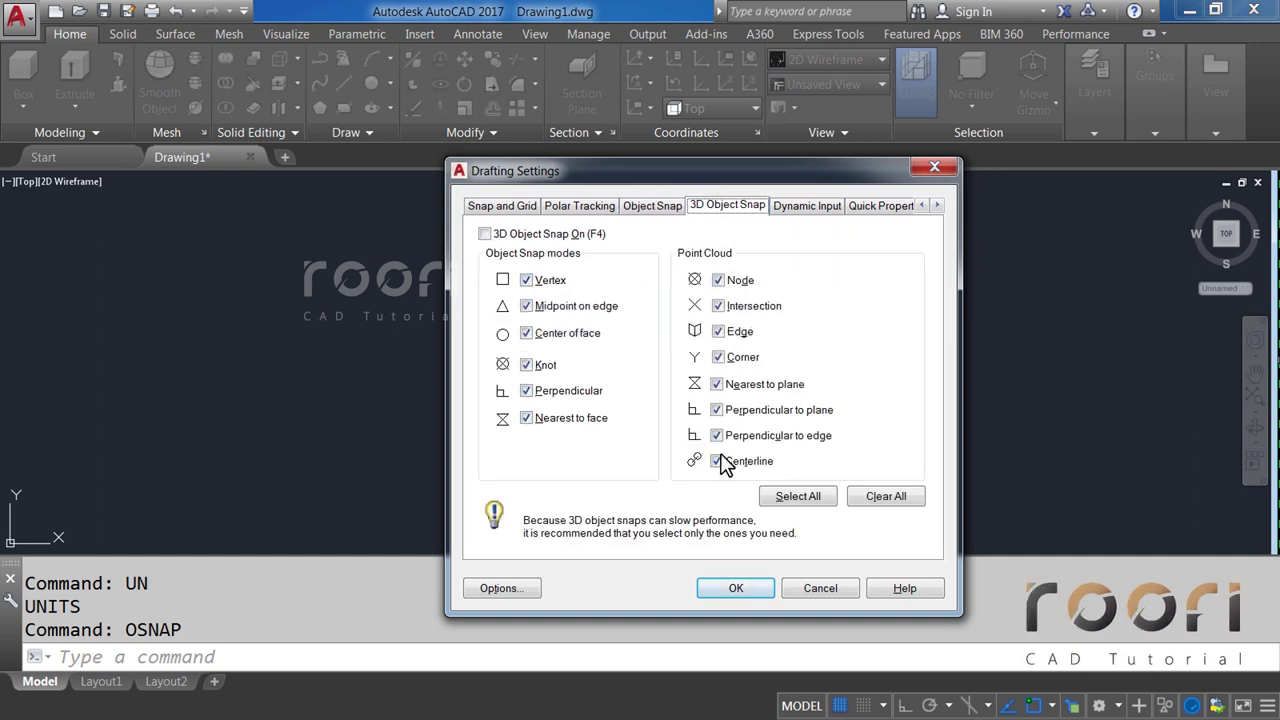
{"action": "left_click", "coordinate": [728, 589]}
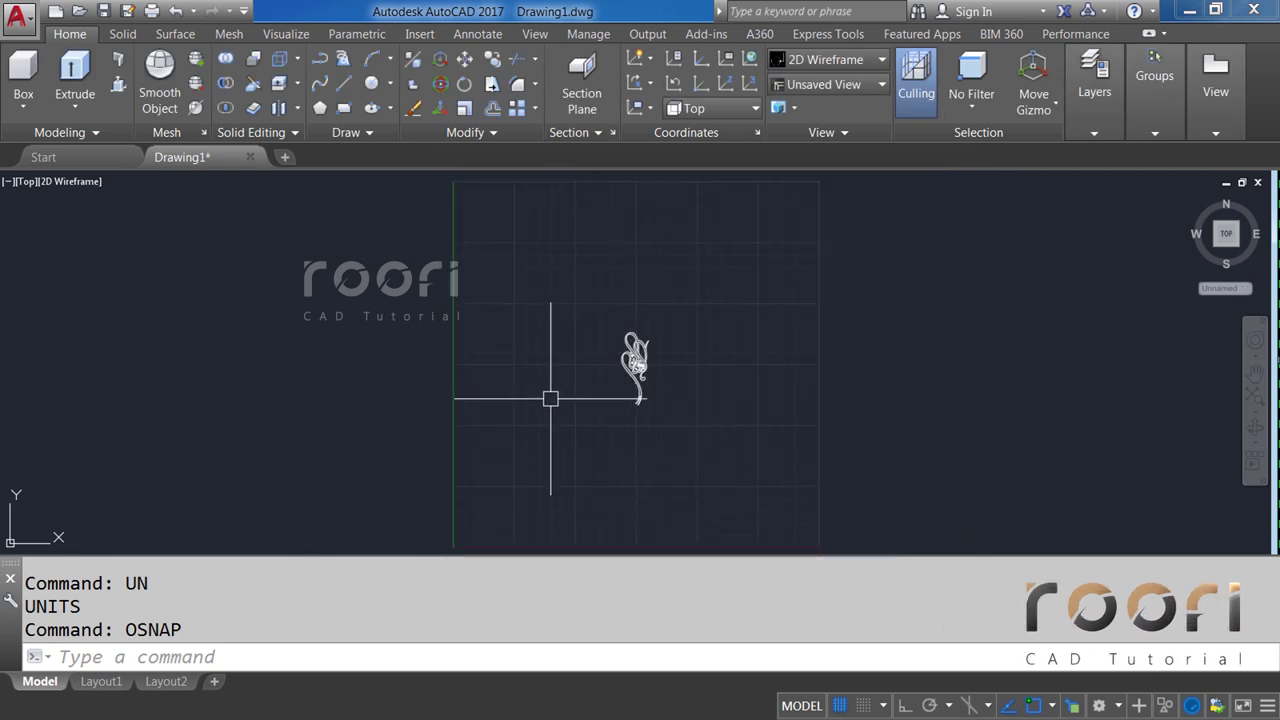
Tilt the view and select the 14 calligraphy objects for 3DROTATE.
{"action": "scroll", "coordinate": [542, 405], "scroll_direction": "down", "scroll_amount": 2}
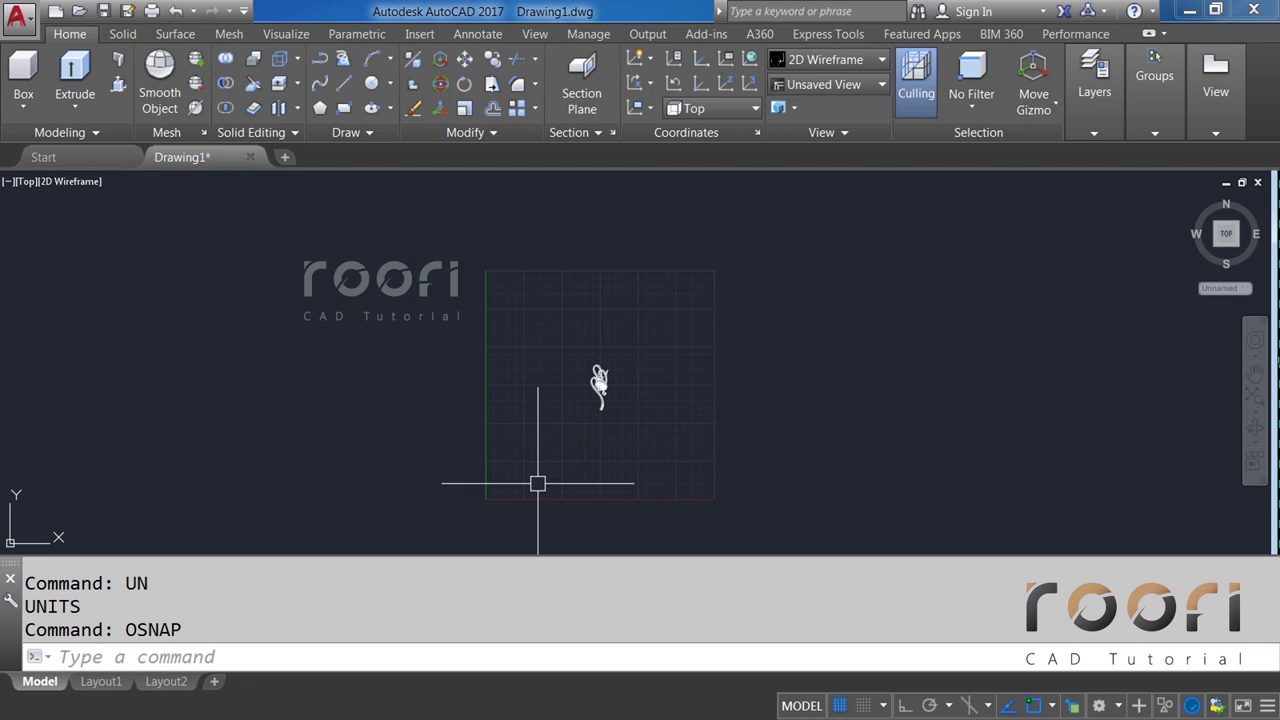
{"action": "mouse_move", "coordinate": [548, 487]}
{"action": "middle_mouse_down", "text": "shift"}
{"action": "mouse_move", "coordinate": [573, 430]}
{"action": "mouse_move", "coordinate": [637, 358]}
{"action": "middle_mouse_up", "text": "shift"}
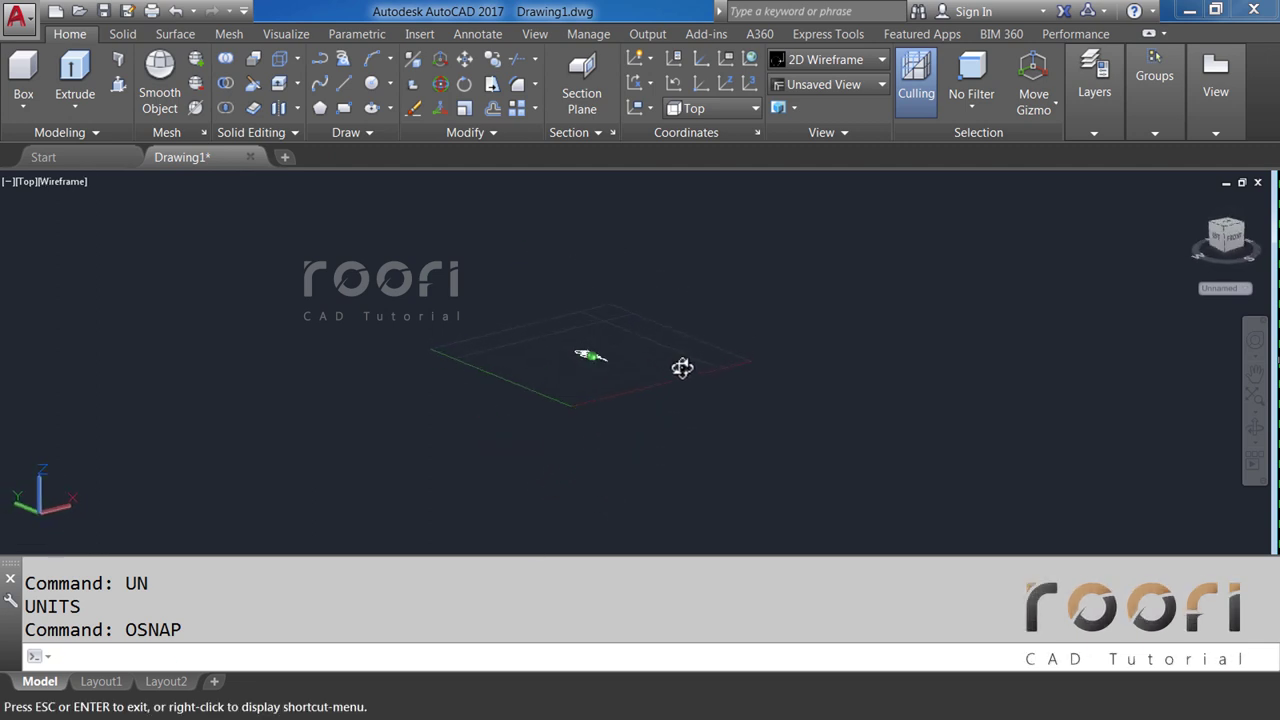
{"action": "scroll", "coordinate": [612, 358], "scroll_direction": "up", "scroll_amount": 1}
{"action": "scroll", "coordinate": [586, 352], "scroll_direction": "up", "scroll_amount": 1}
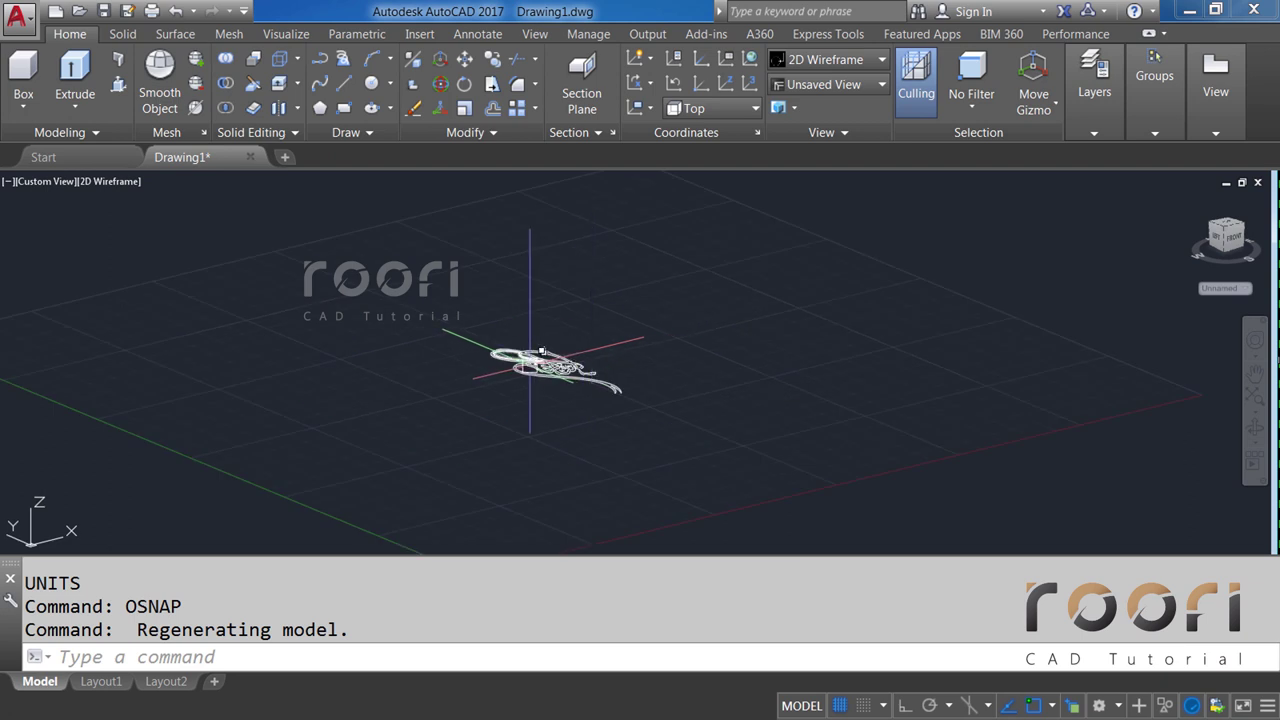
{"action": "scroll", "coordinate": [528, 366], "scroll_direction": "up", "scroll_amount": 2}
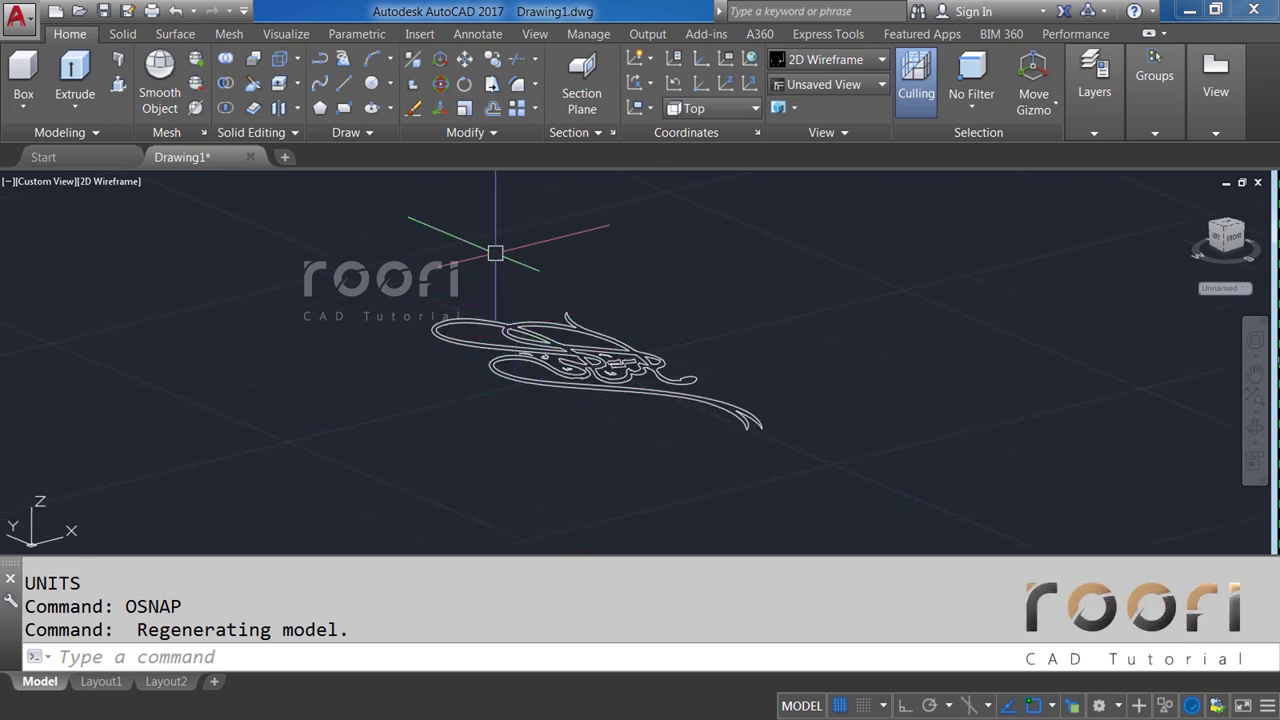
{"action": "type", "text": "3DROTATE"}
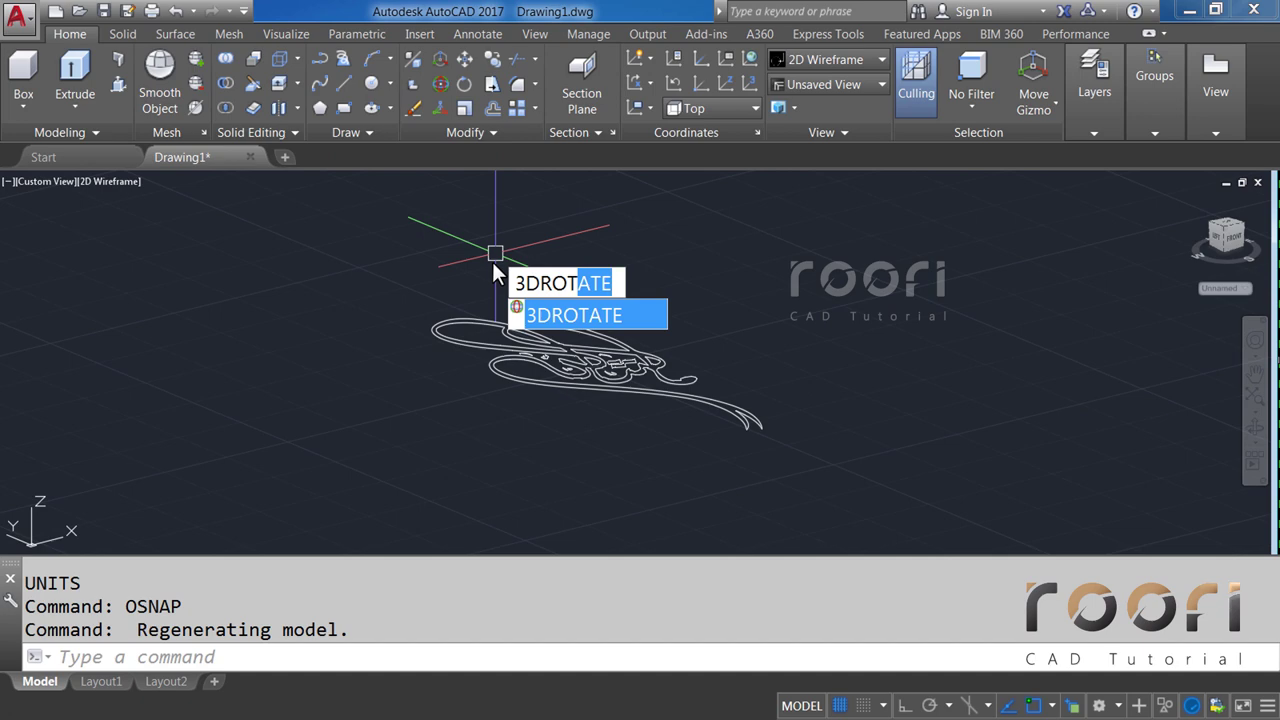
{"action": "key", "text": "Return"}
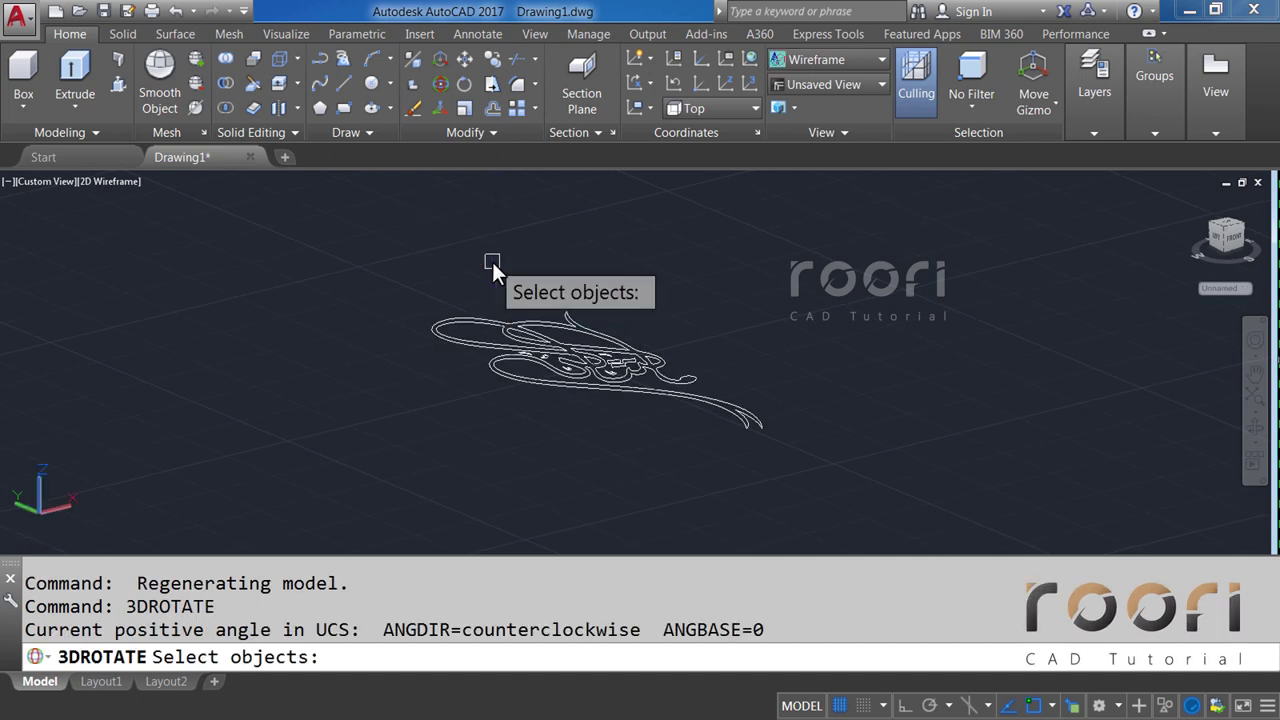
{"action": "left_click", "coordinate": [788, 466]}
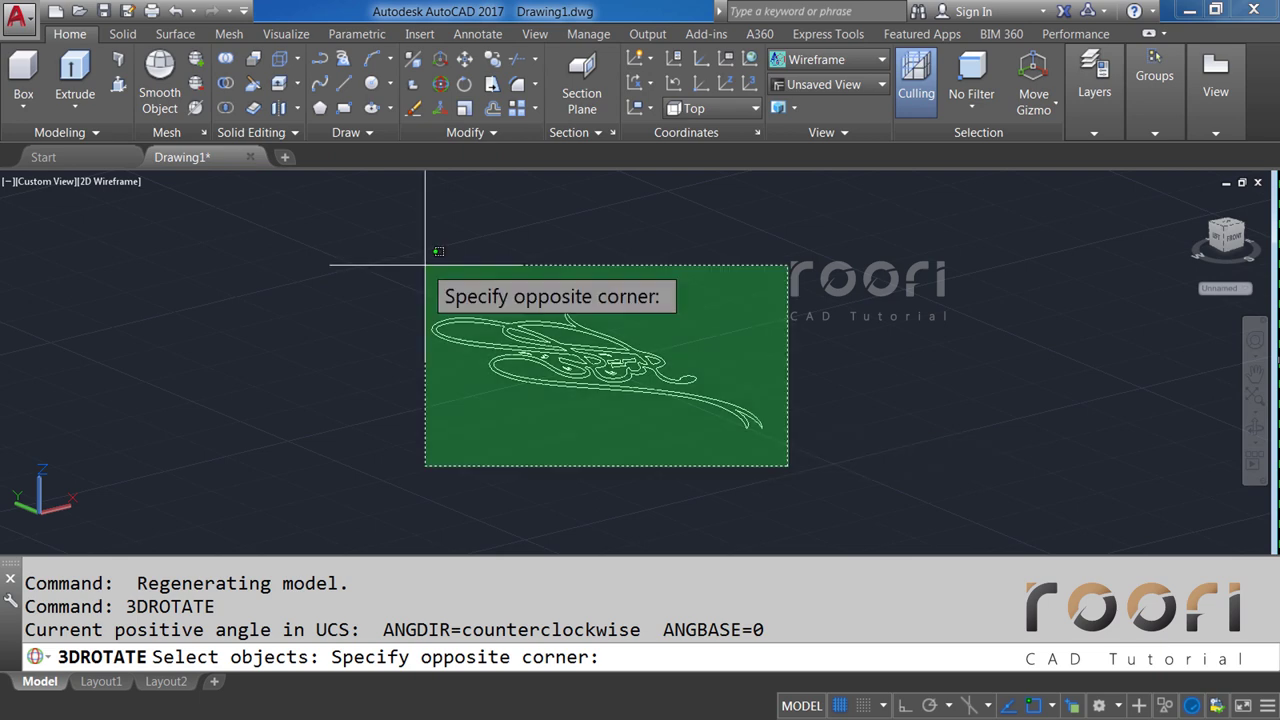
{"action": "left_click", "coordinate": [377, 263]}
{"action": "key", "text": "Return"}
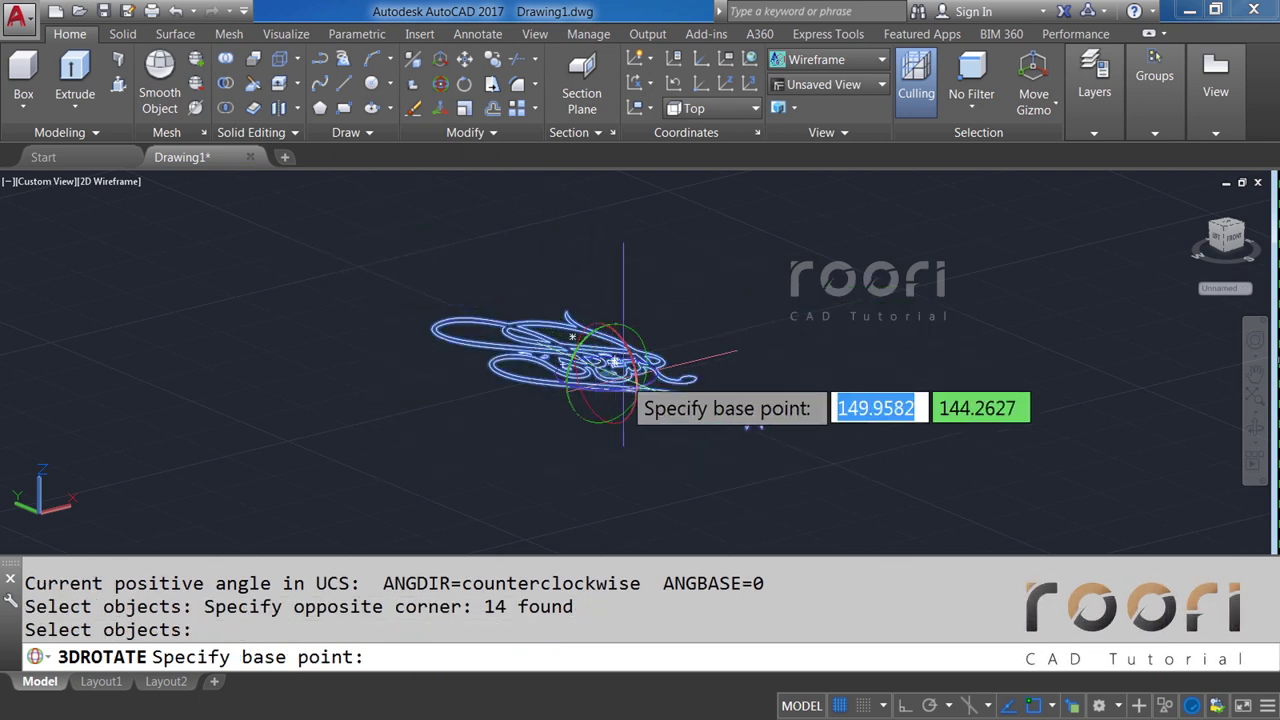
Rotate the ornament 90° upright about a picked base point, then orbit to check it.
{"action": "left_click", "coordinate": [628, 416]}
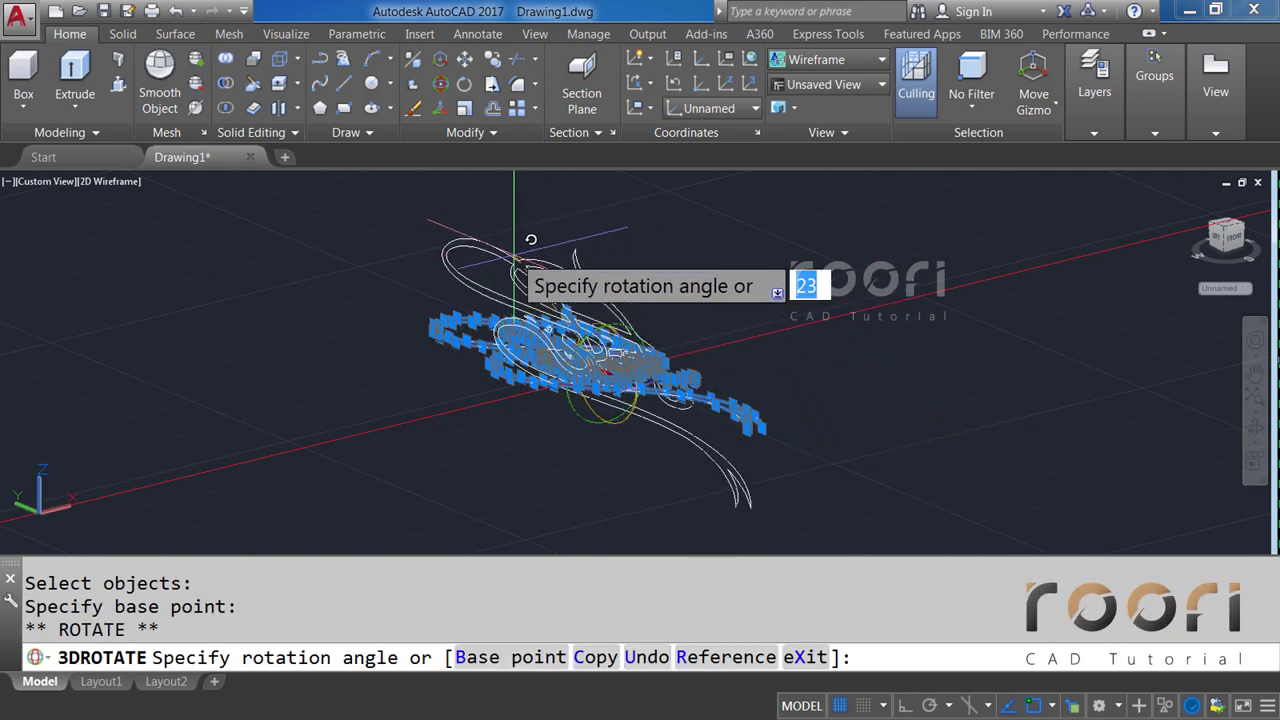
{"action": "key", "text": "F8"}
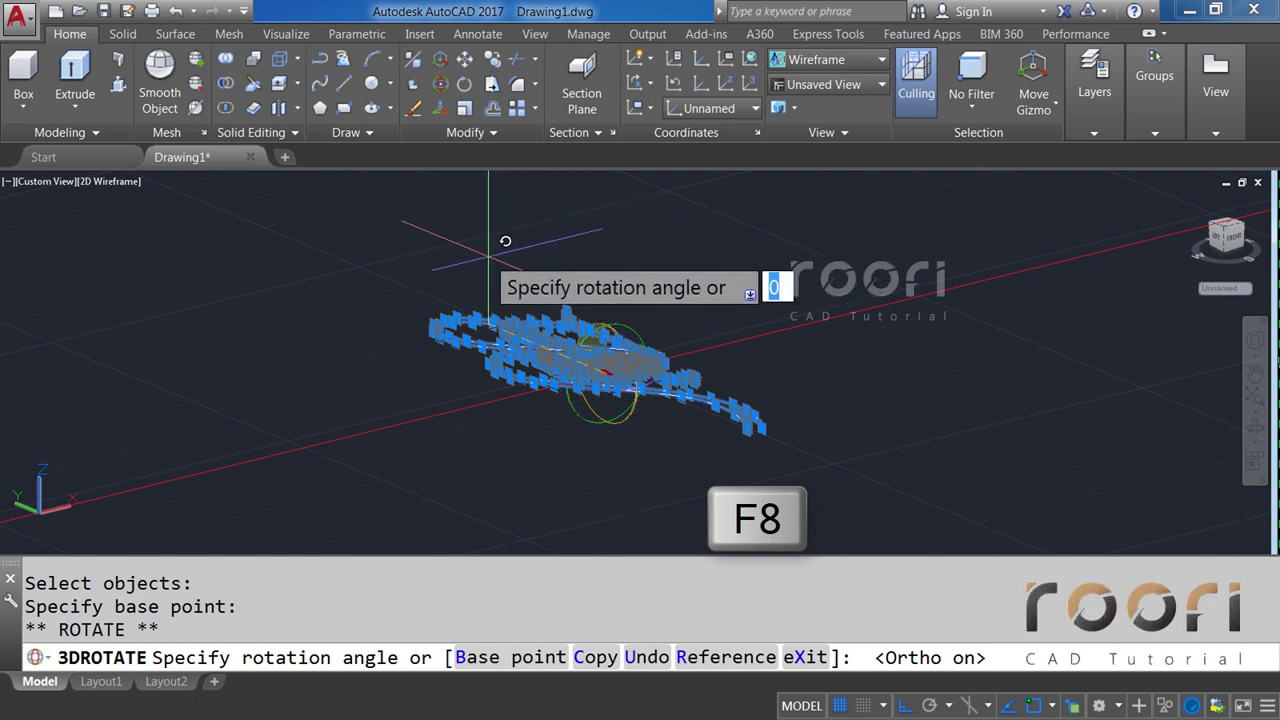
{"action": "key", "text": "Return"}
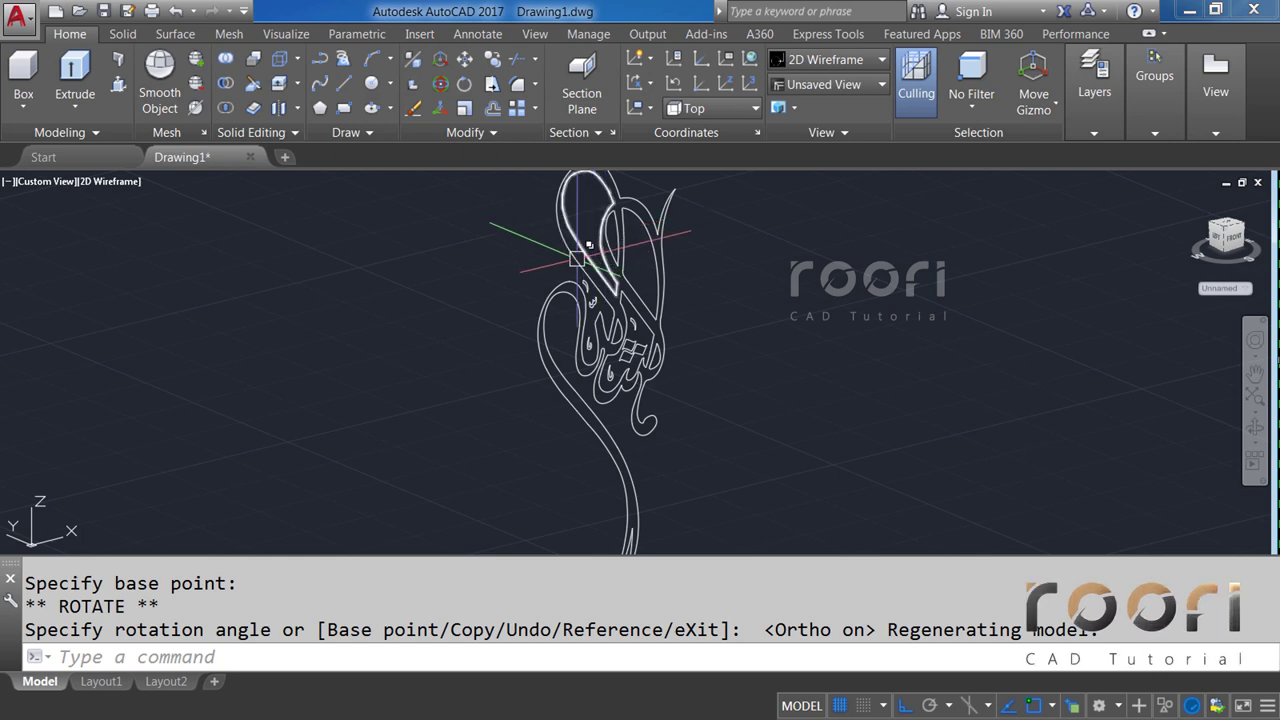
{"action": "scroll", "coordinate": [550, 292], "scroll_direction": "down", "scroll_amount": 2}
{"action": "scroll", "coordinate": [550, 292], "scroll_direction": "down", "scroll_amount": 2}
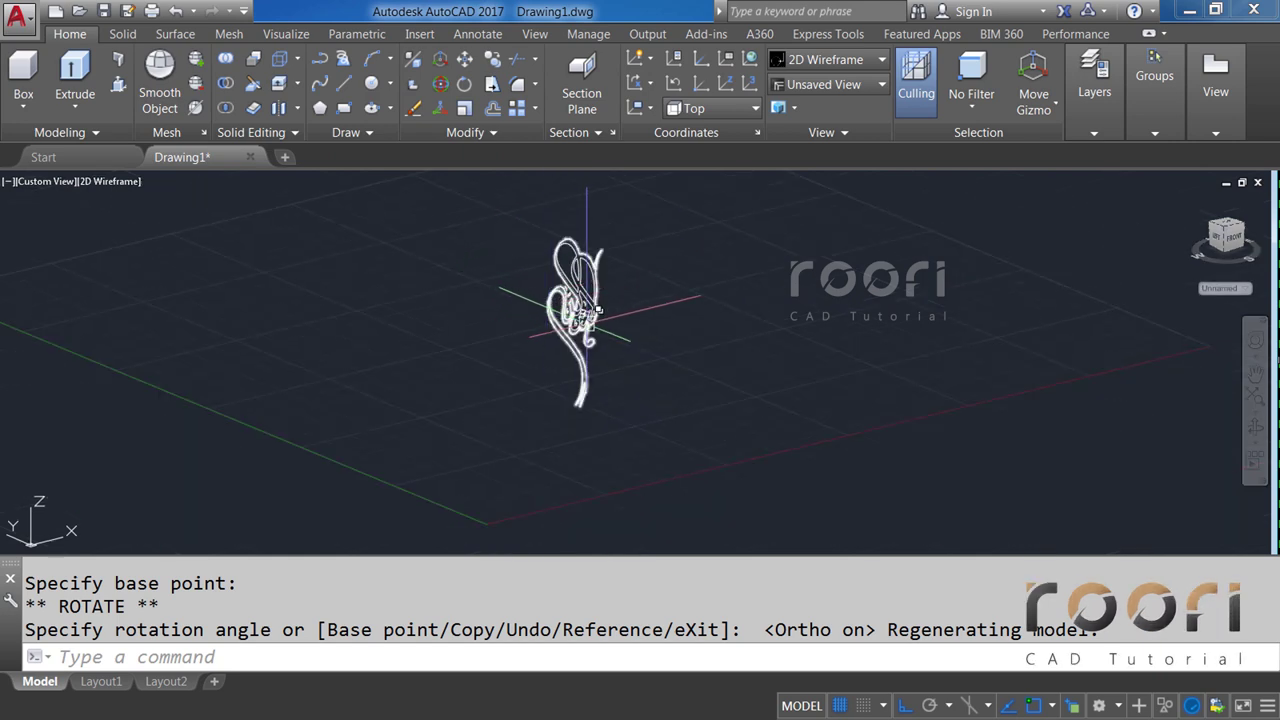
{"action": "mouse_move", "coordinate": [598, 310]}
{"action": "middle_mouse_down", "text": "shift"}
{"action": "mouse_move", "coordinate": [651, 363]}
{"action": "mouse_move", "coordinate": [616, 349]}
{"action": "mouse_move", "coordinate": [600, 403]}
{"action": "mouse_move", "coordinate": [617, 495]}
{"action": "mouse_move", "coordinate": [611, 417]}
{"action": "mouse_move", "coordinate": [649, 370]}
{"action": "middle_mouse_up", "text": "shift"}
{"action": "key", "text": "Escape"}
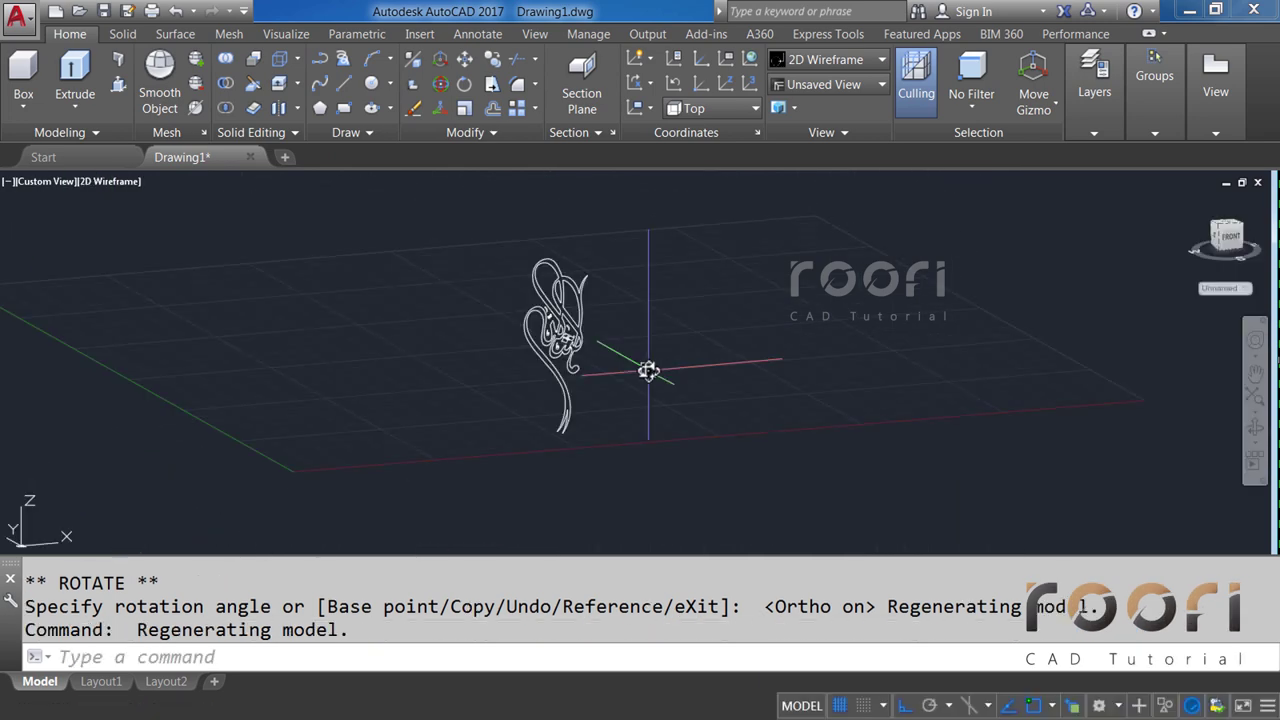
Switch the viewport to the Front view.
{"action": "left_click", "coordinate": [818, 84]}
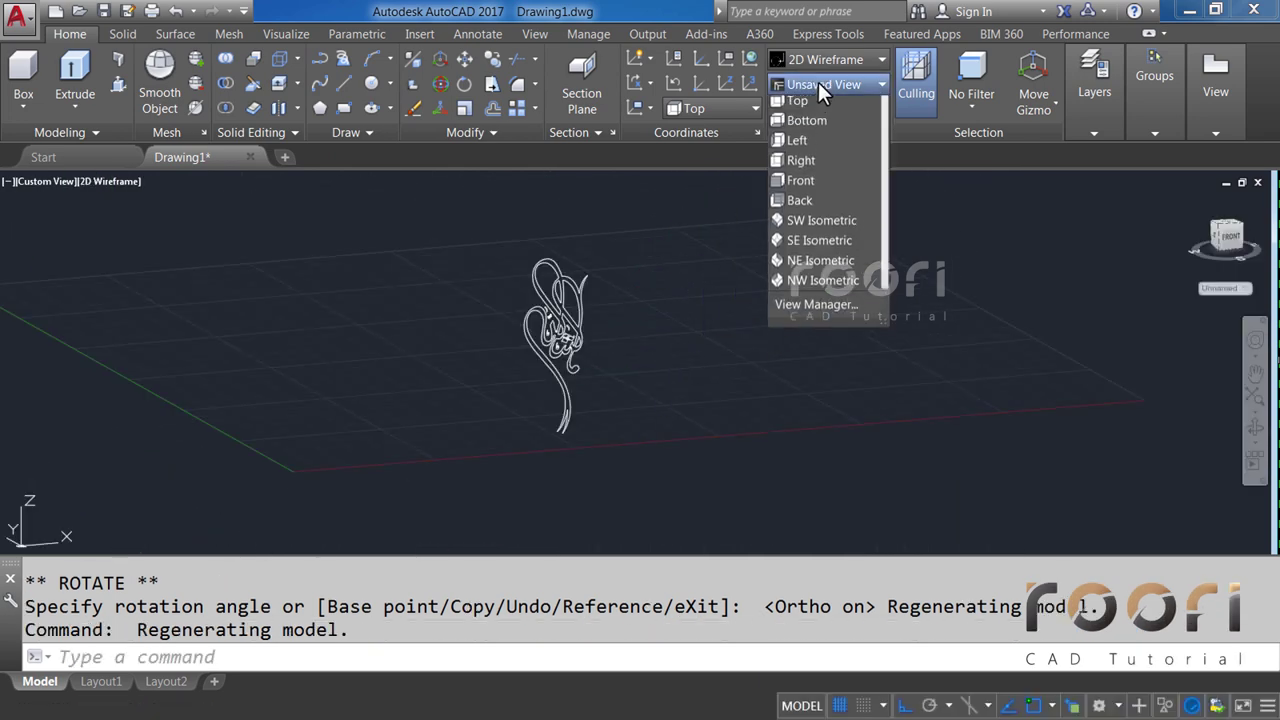
{"action": "left_click", "coordinate": [806, 186]}
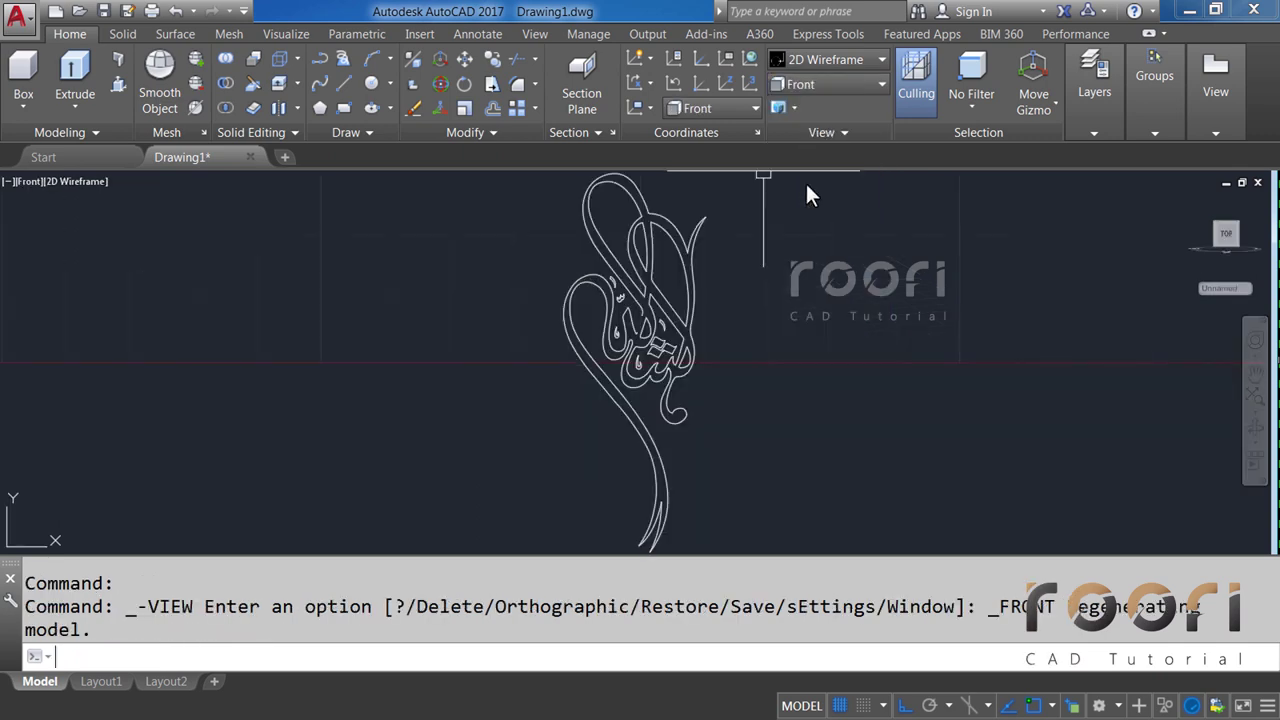
{"action": "scroll", "coordinate": [581, 397], "scroll_direction": "down", "scroll_amount": 4}
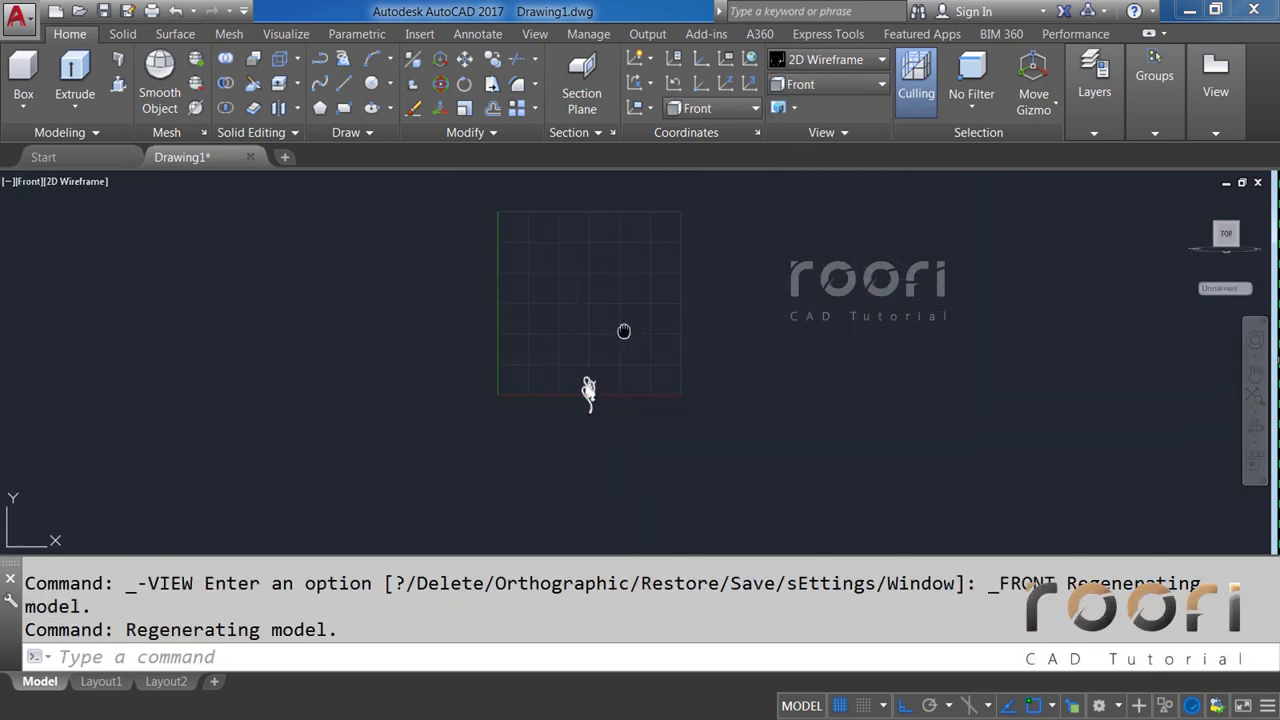
{"action": "scroll", "coordinate": [599, 409], "scroll_direction": "up", "scroll_amount": 3}
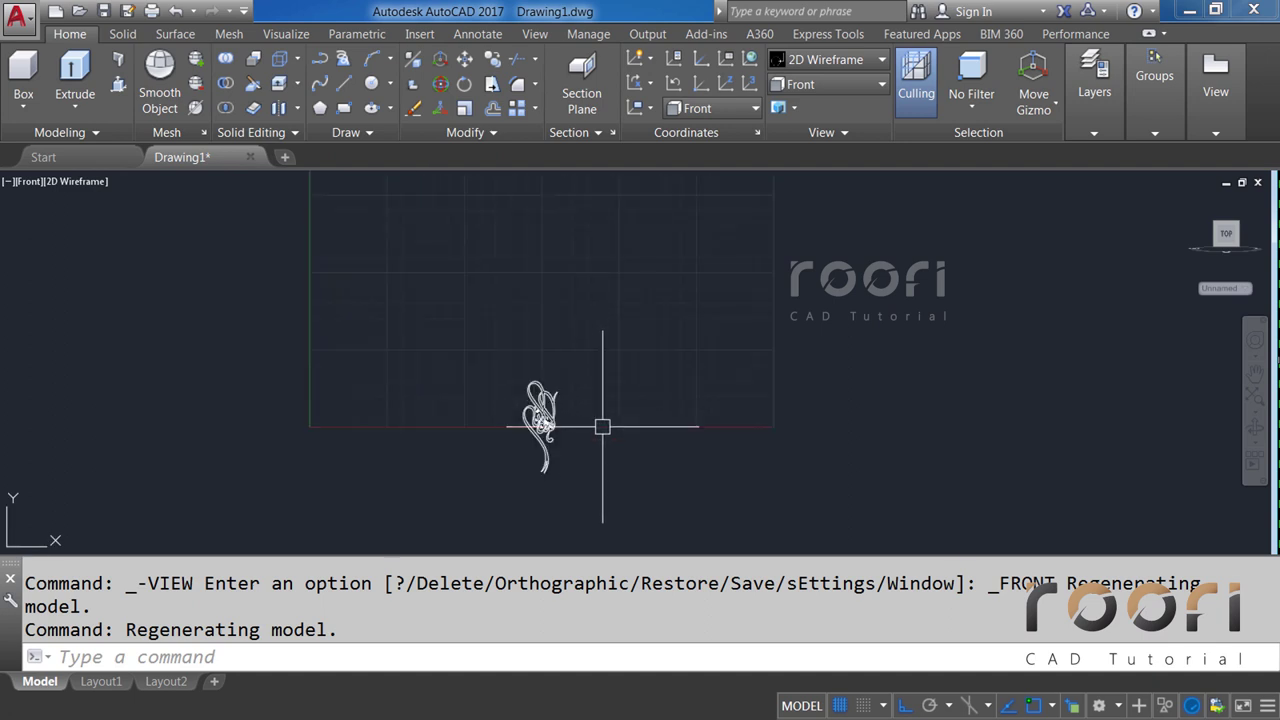
Move the 14-object ornament upward onto the grid.
{"action": "type", "text": "M"}
{"action": "key", "text": "Return"}
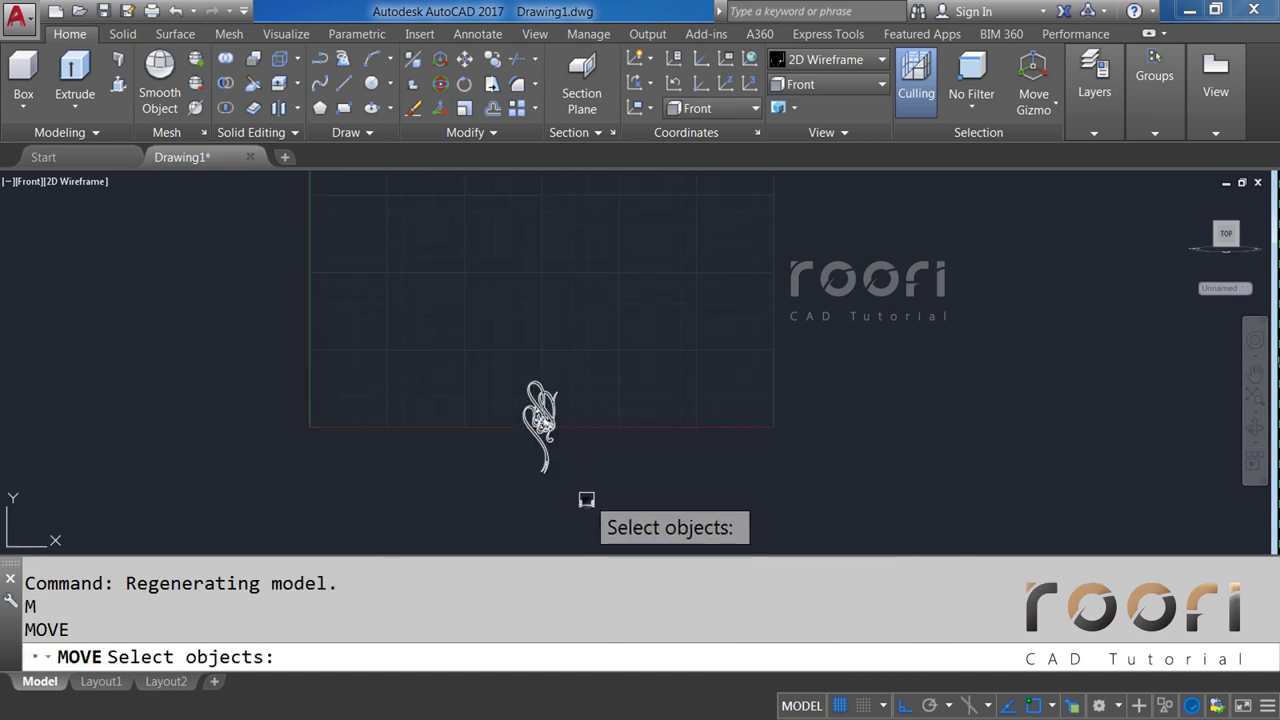
{"action": "left_click", "coordinate": [588, 503]}
{"action": "left_click", "coordinate": [485, 355]}
{"action": "key", "text": "Return"}
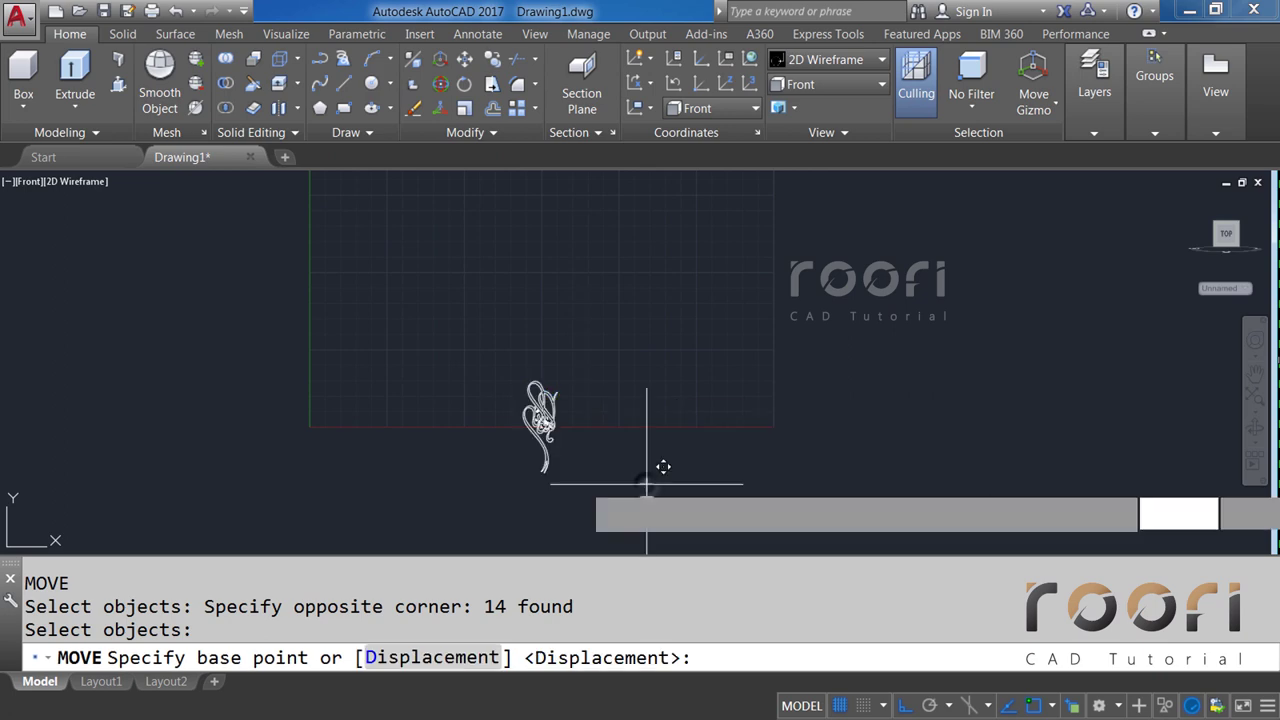
{"action": "left_click", "coordinate": [600, 462]}
{"action": "left_click", "coordinate": [655, 415]}
Move the ornament again, horizontally to the right along the baseline.
{"action": "key", "text": "Return"}
{"action": "left_click", "coordinate": [606, 454]}
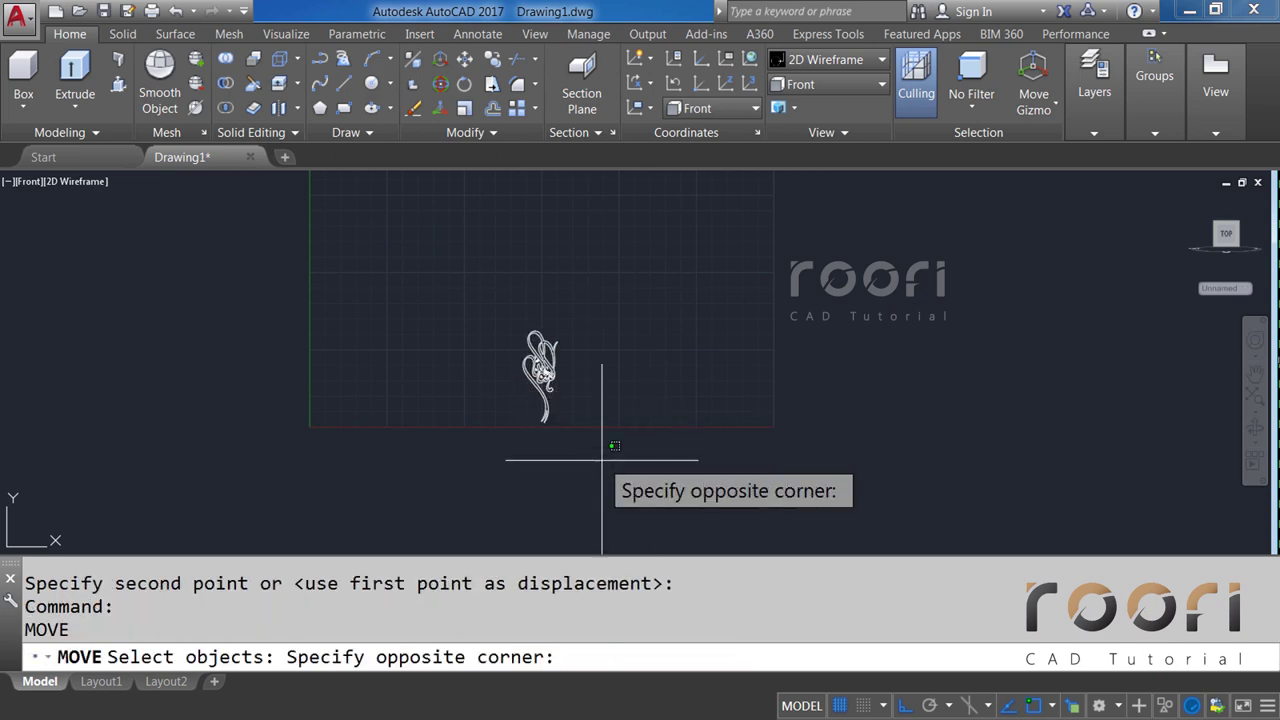
{"action": "left_click", "coordinate": [500, 314]}
{"action": "key", "text": "Return"}
{"action": "left_click", "coordinate": [616, 418]}
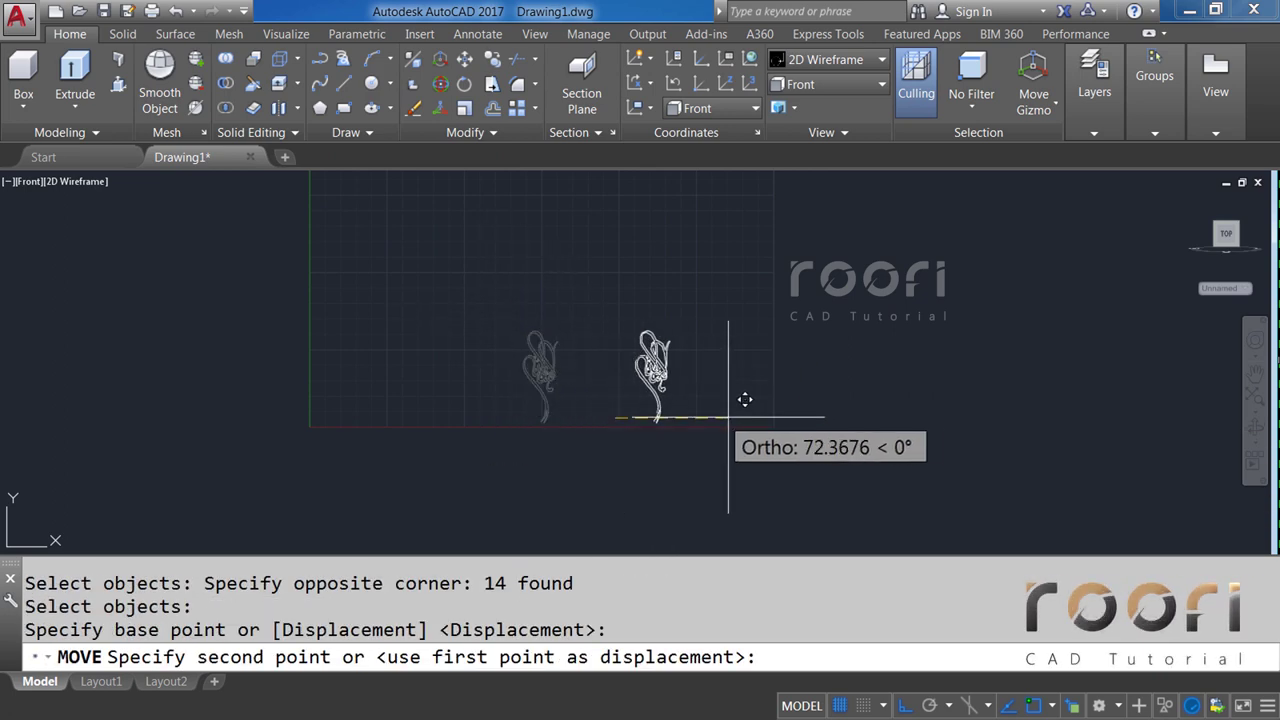
{"action": "left_click", "coordinate": [771, 418]}
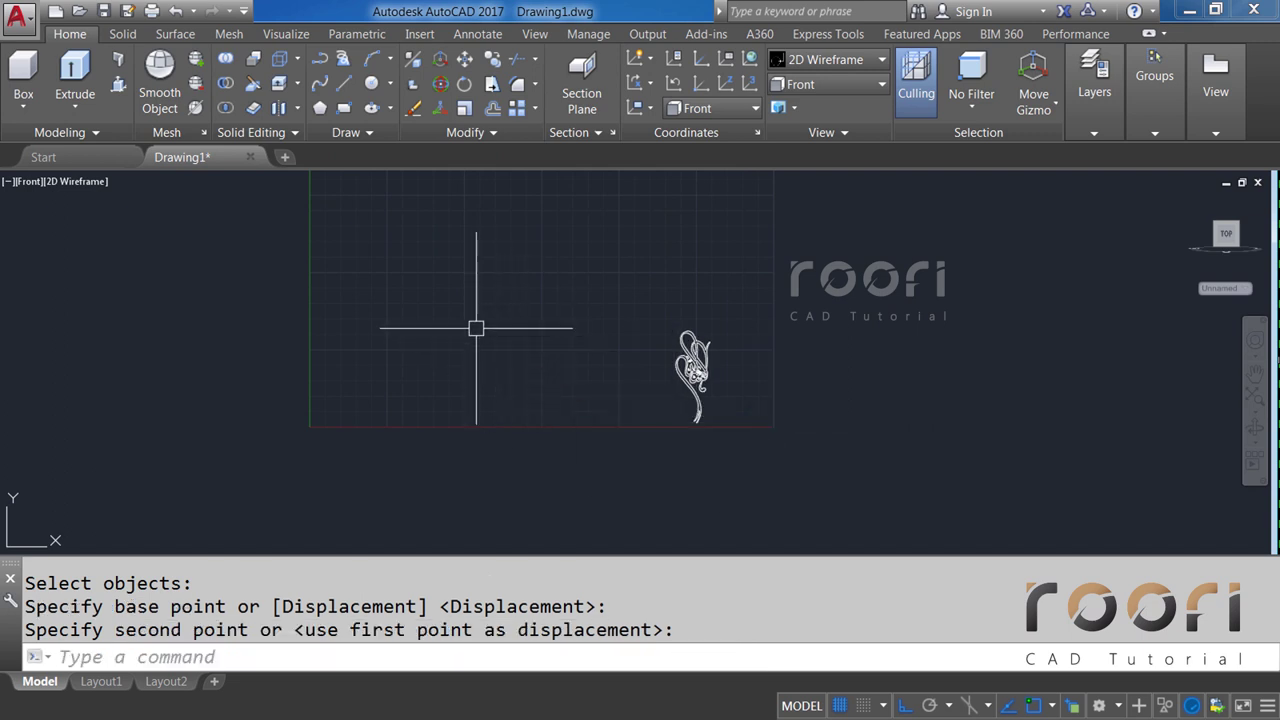
{"action": "middle_click_drag", "start_coordinate": [474, 329], "coordinate": [537, 397]}
{"action": "scroll", "coordinate": [540, 441], "scroll_direction": "up", "scroll_amount": 2}
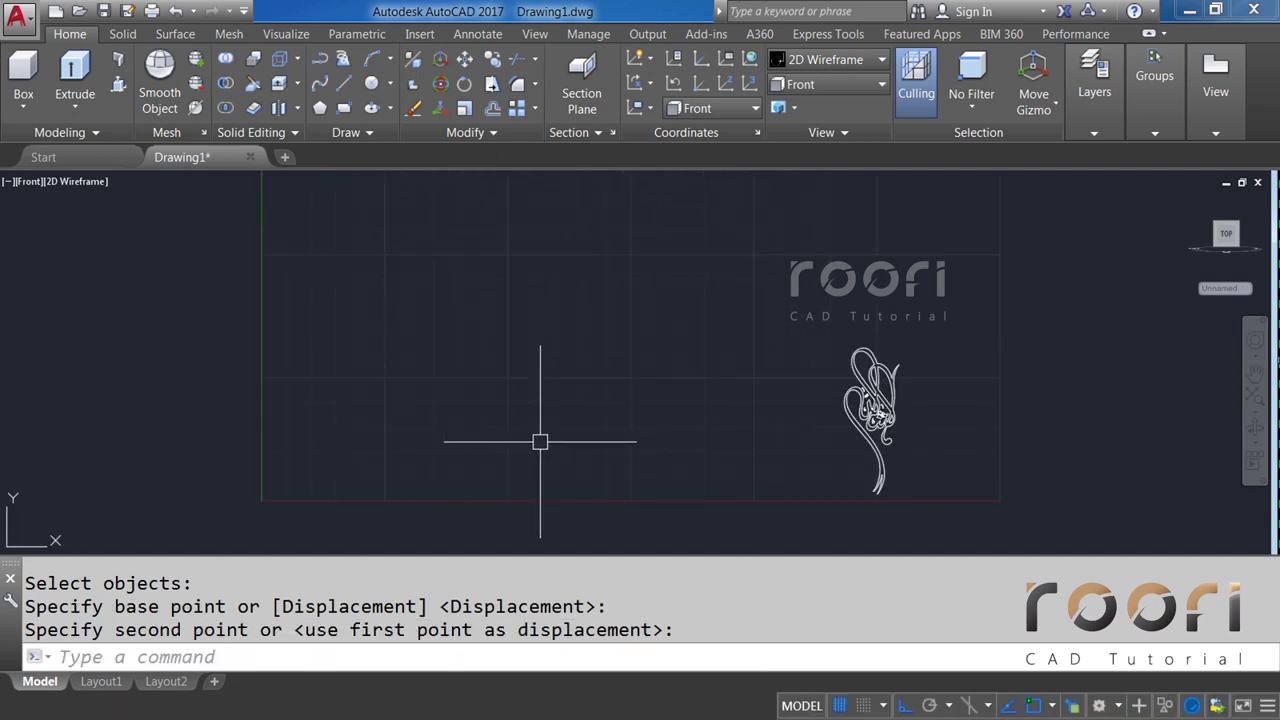
{"action": "scroll", "coordinate": [540, 441], "scroll_direction": "up", "scroll_amount": 3}
{"action": "type", "text": "L"}
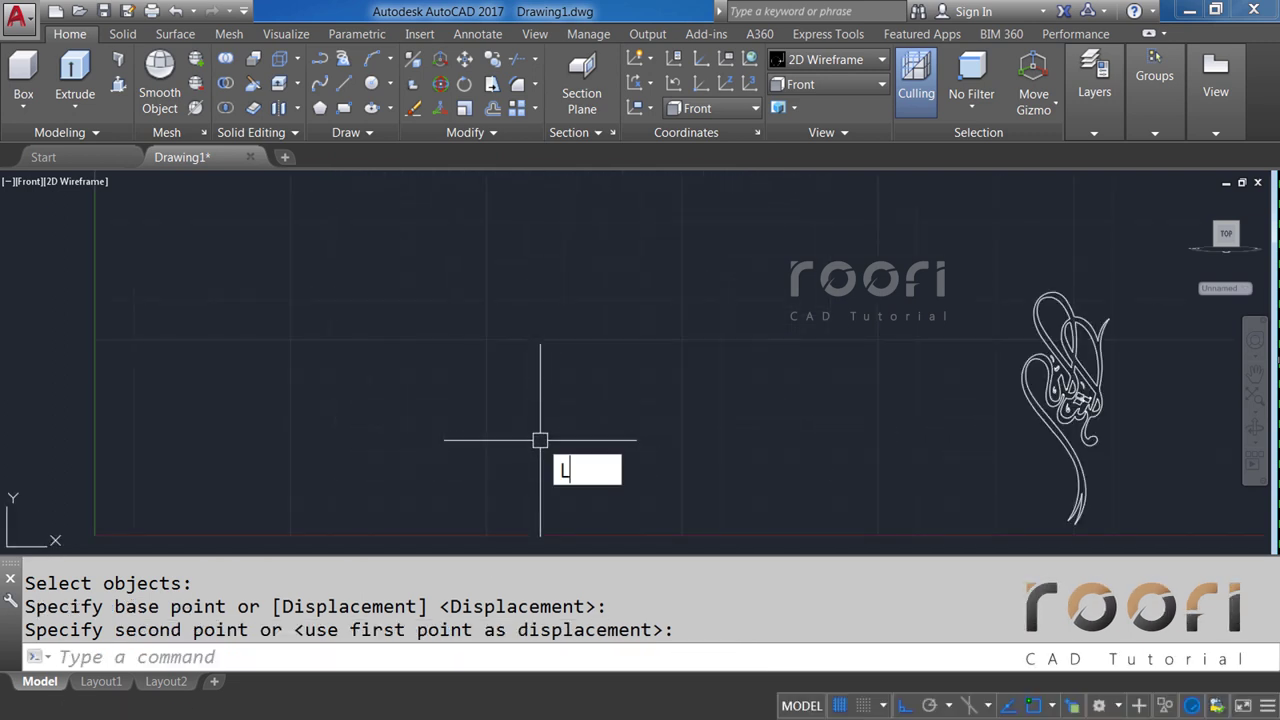
Draw the closed outline: 18 left, 63.5 up, 30 right, then a slanted edge back to the base.
{"action": "key", "text": "Return"}
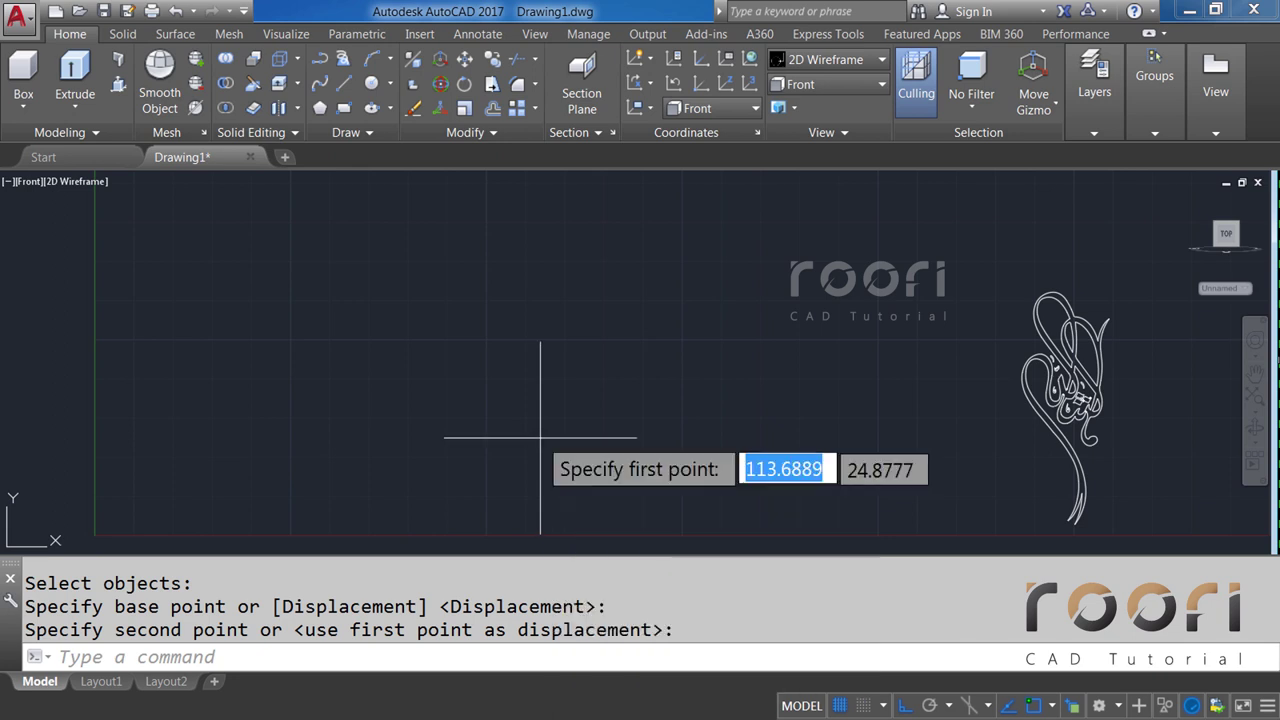
{"action": "left_click", "coordinate": [591, 424]}
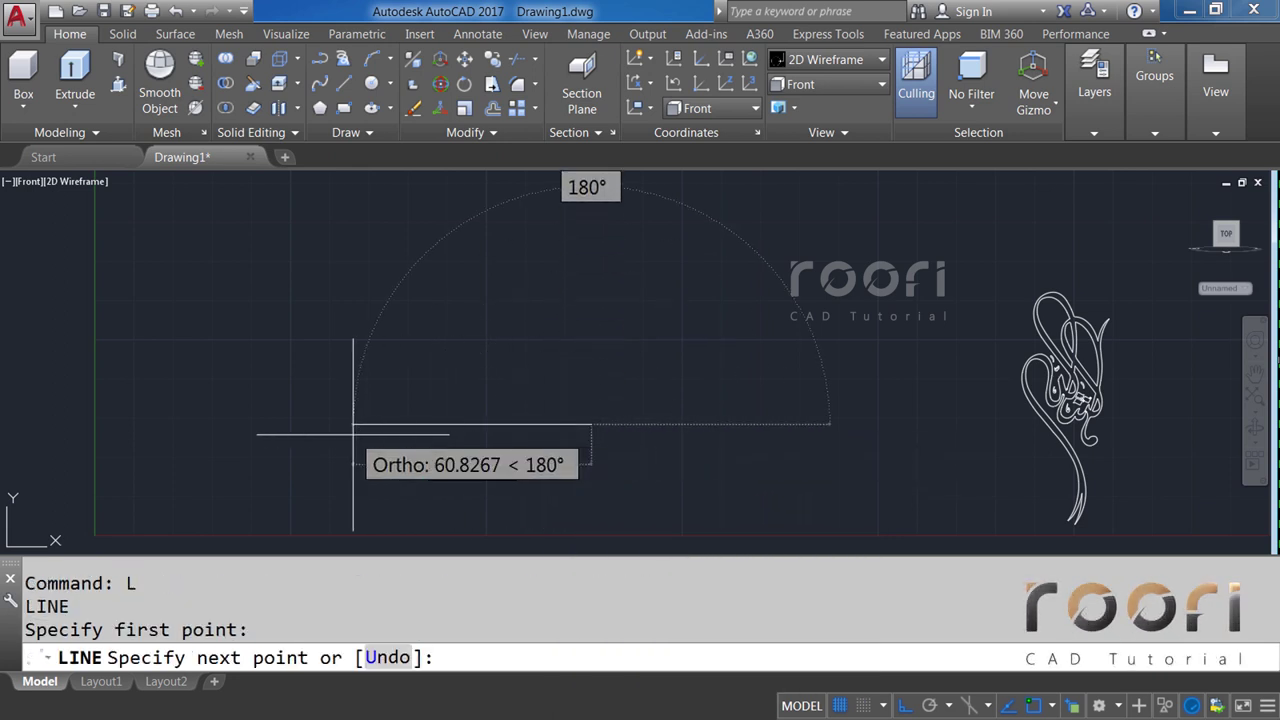
{"action": "type", "text": "18"}
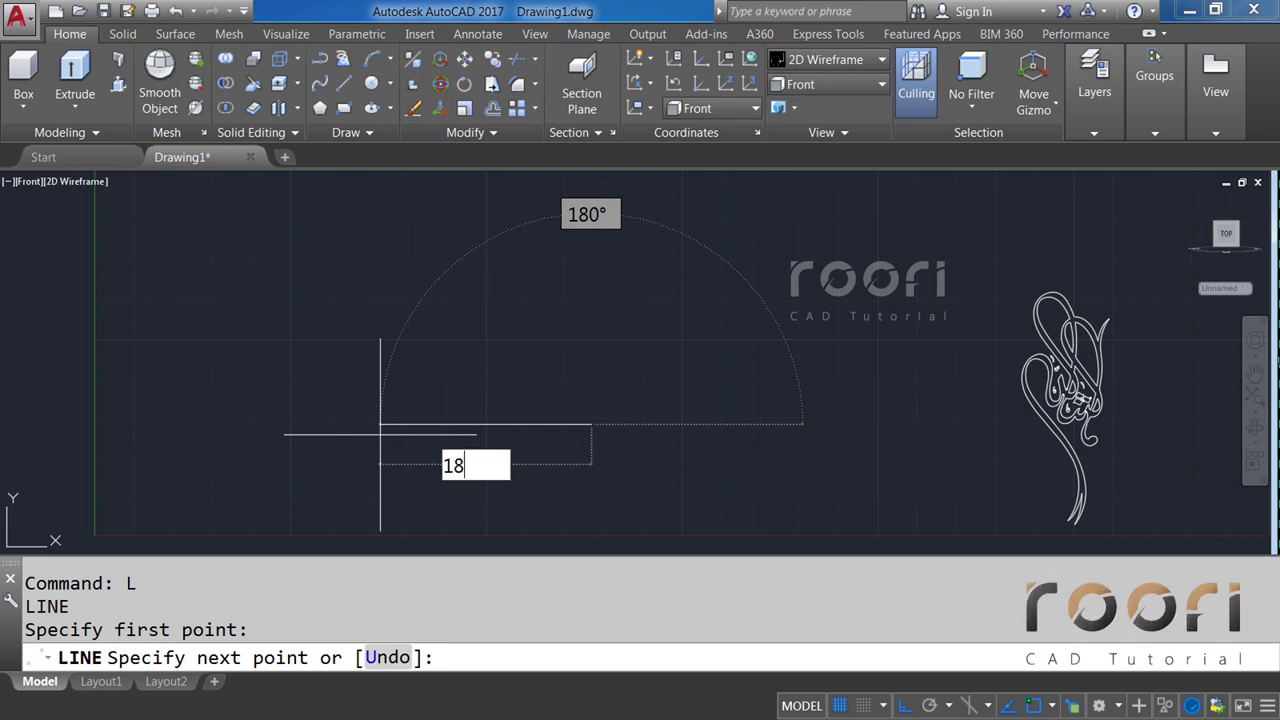
{"action": "key", "text": "Return"}
{"action": "middle_click_drag", "start_coordinate": [471, 277], "coordinate": [451, 379]}
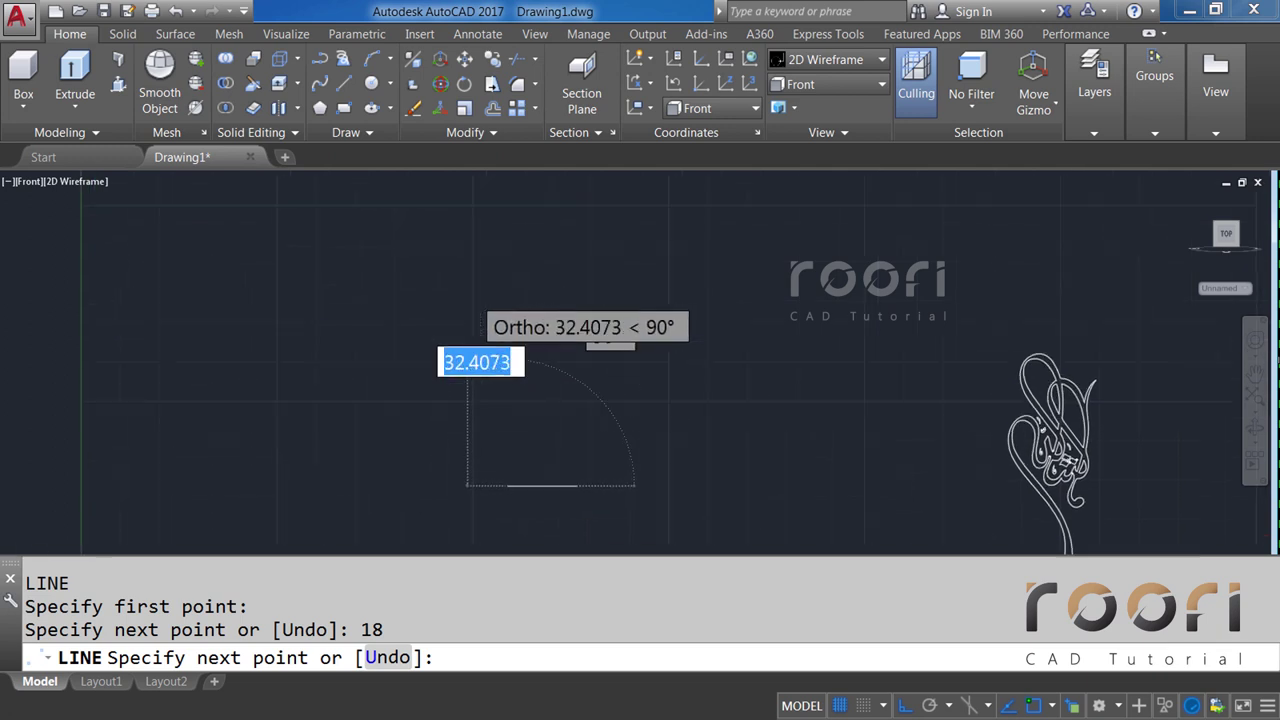
{"action": "type", "text": "63.5"}
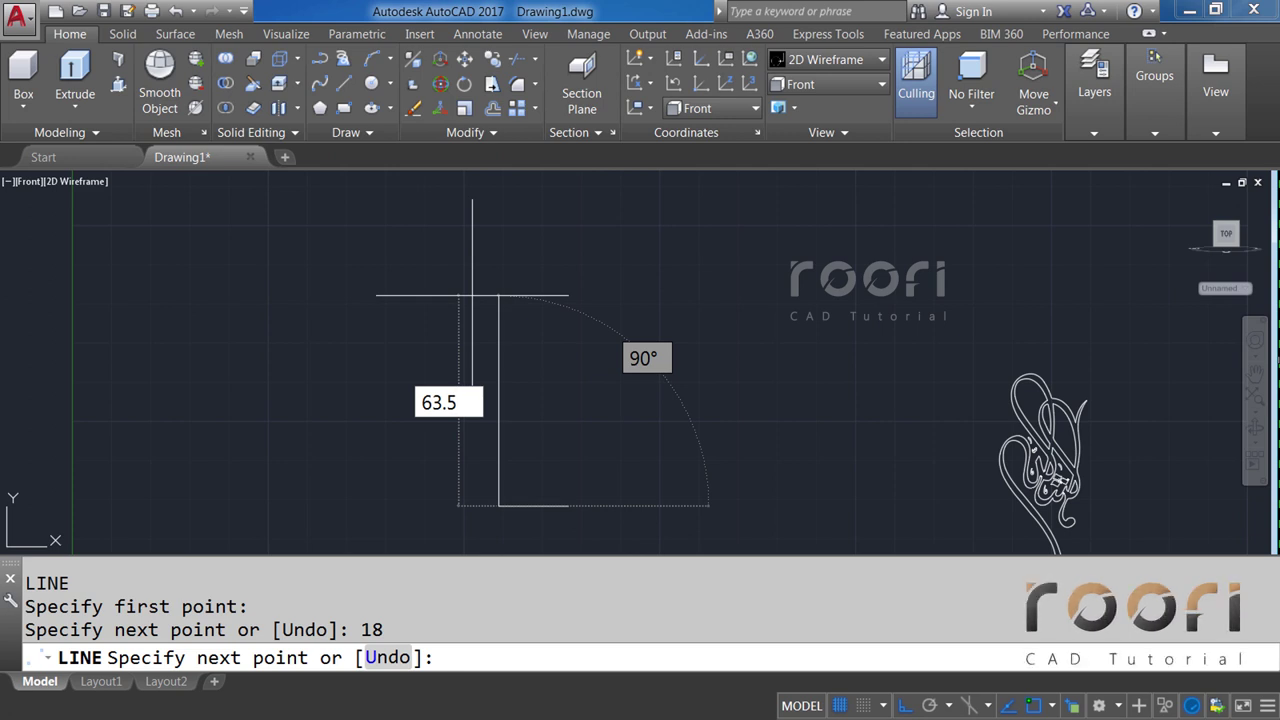
{"action": "key", "text": "Return"}
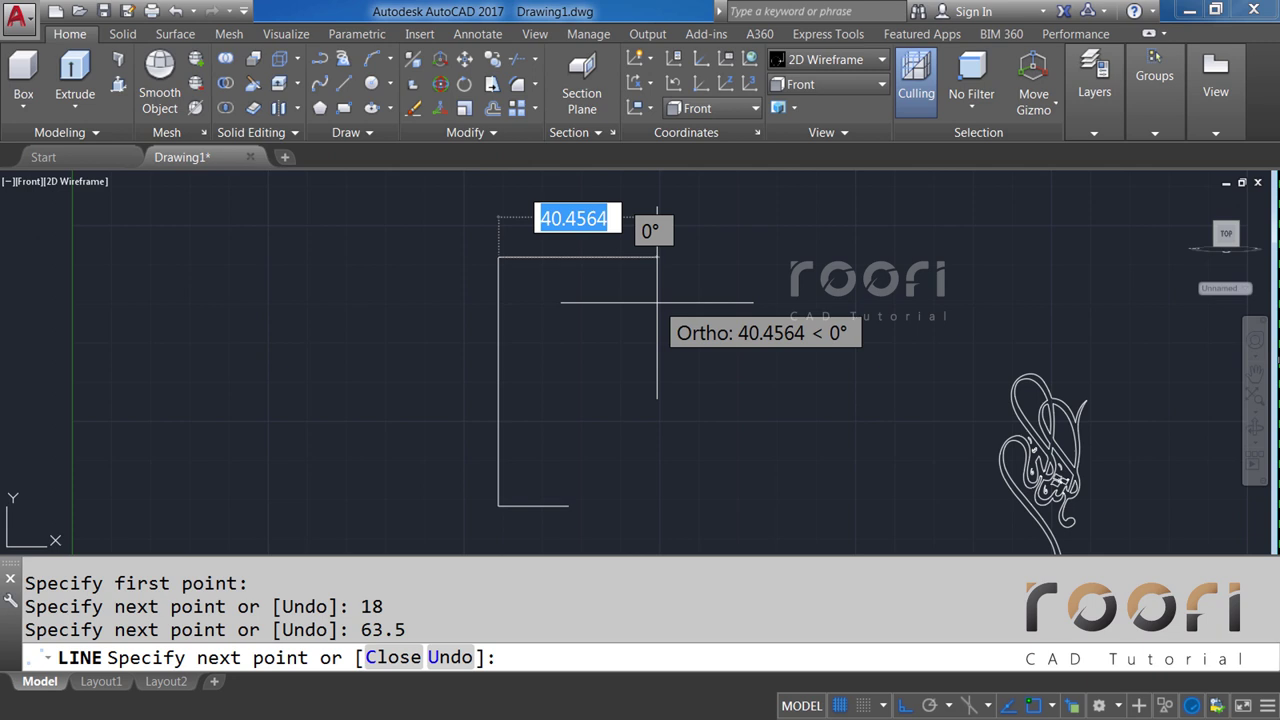
{"action": "type", "text": "30"}
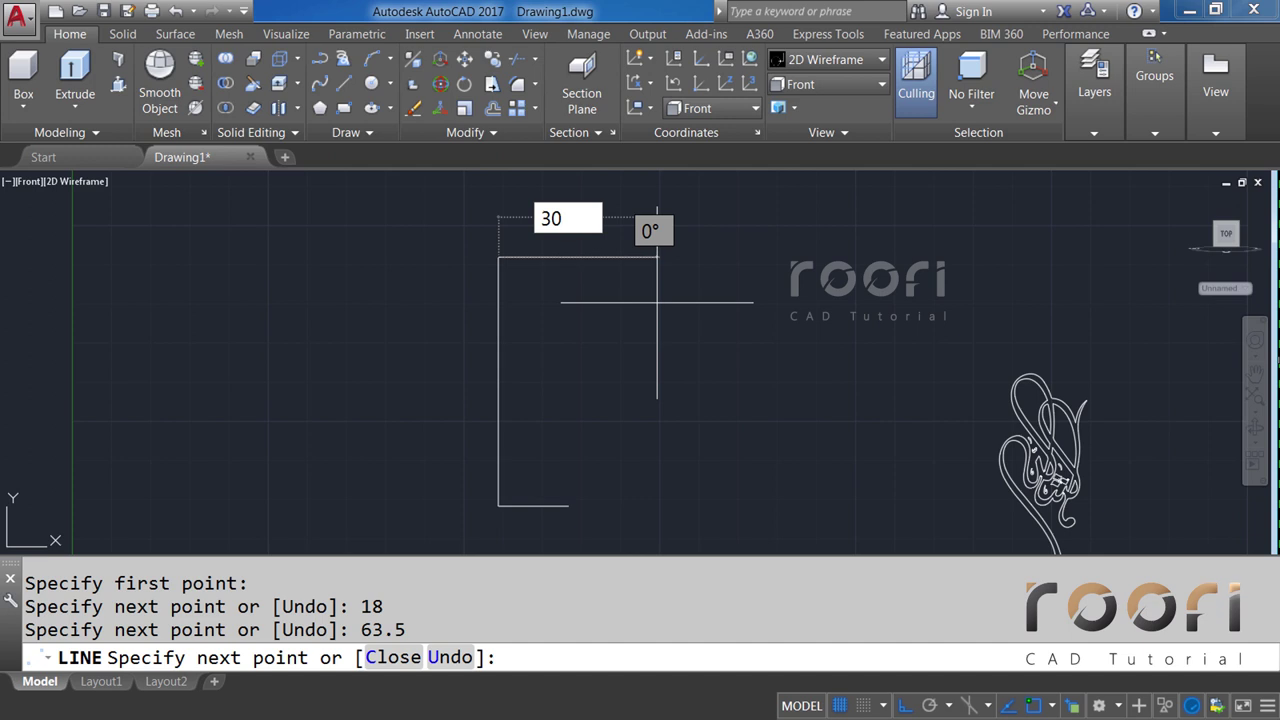
{"action": "key", "text": "Return"}
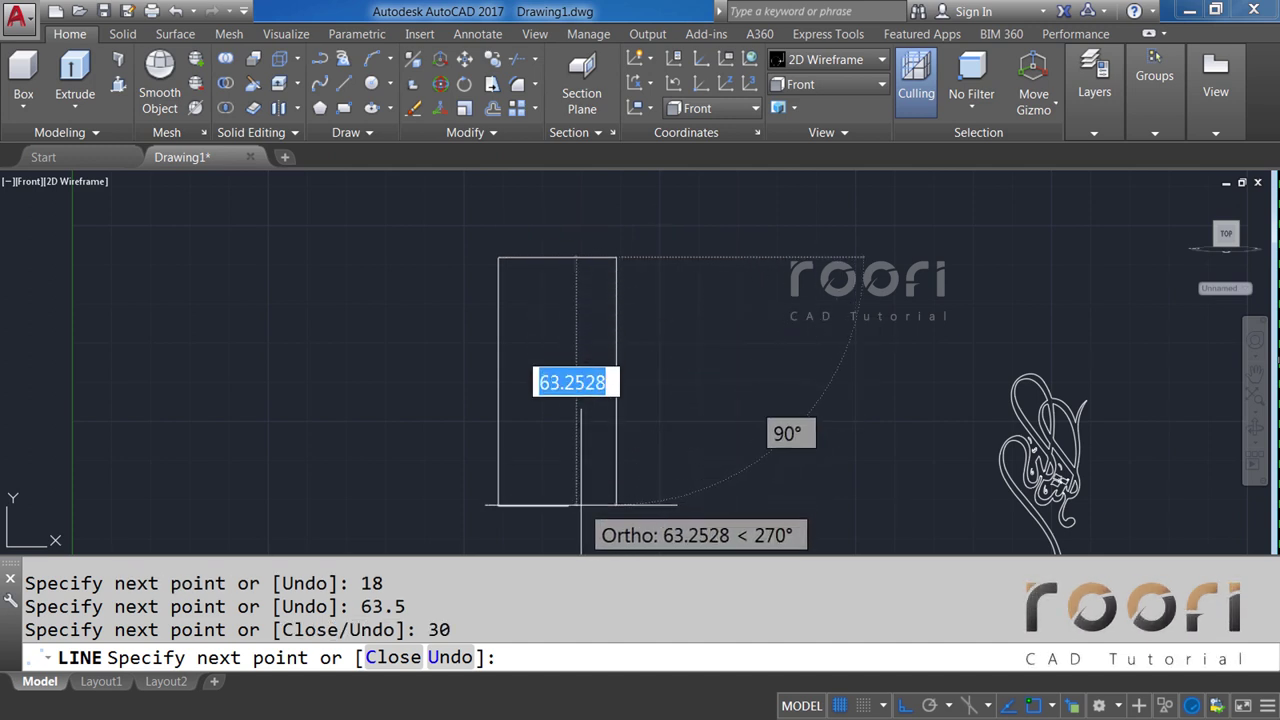
{"action": "key", "text": "F8"}
{"action": "left_click", "coordinate": [569, 503]}
{"action": "key", "text": "Return"}
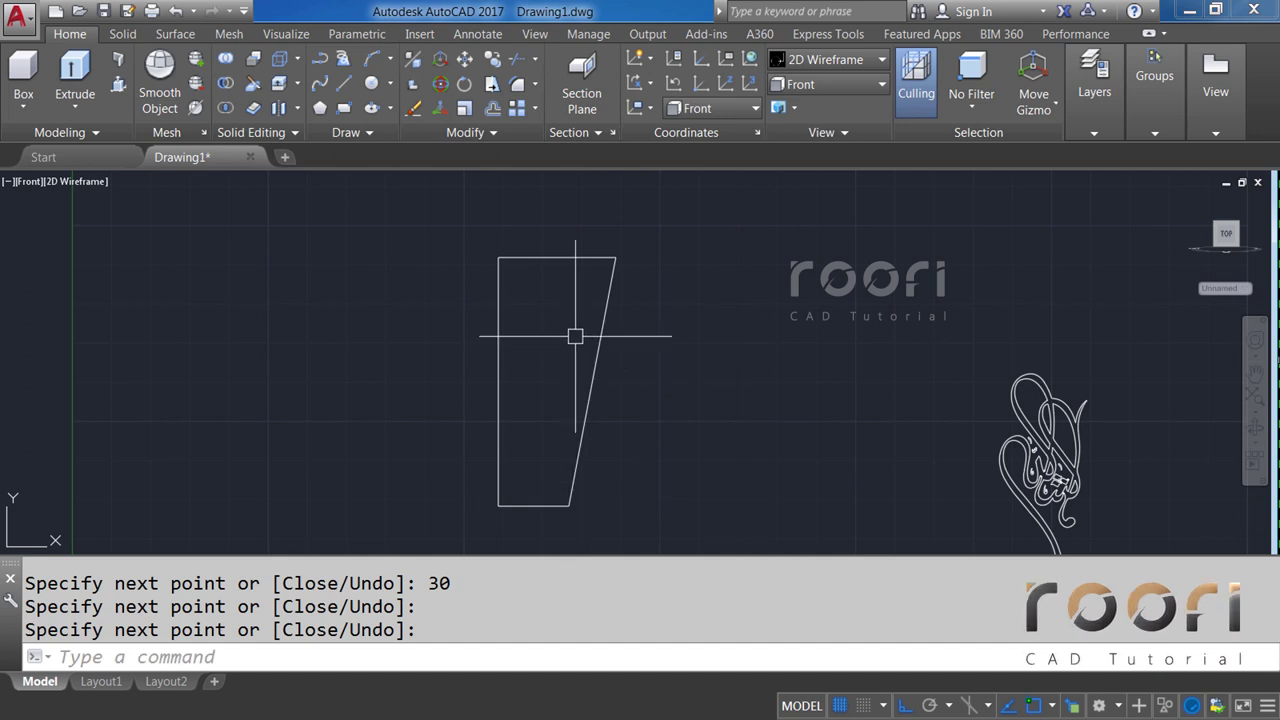
{"action": "scroll", "coordinate": [581, 319], "scroll_direction": "up", "scroll_amount": 1}
Offset the slanted line 2 units to the left.
{"action": "type", "text": "O"}
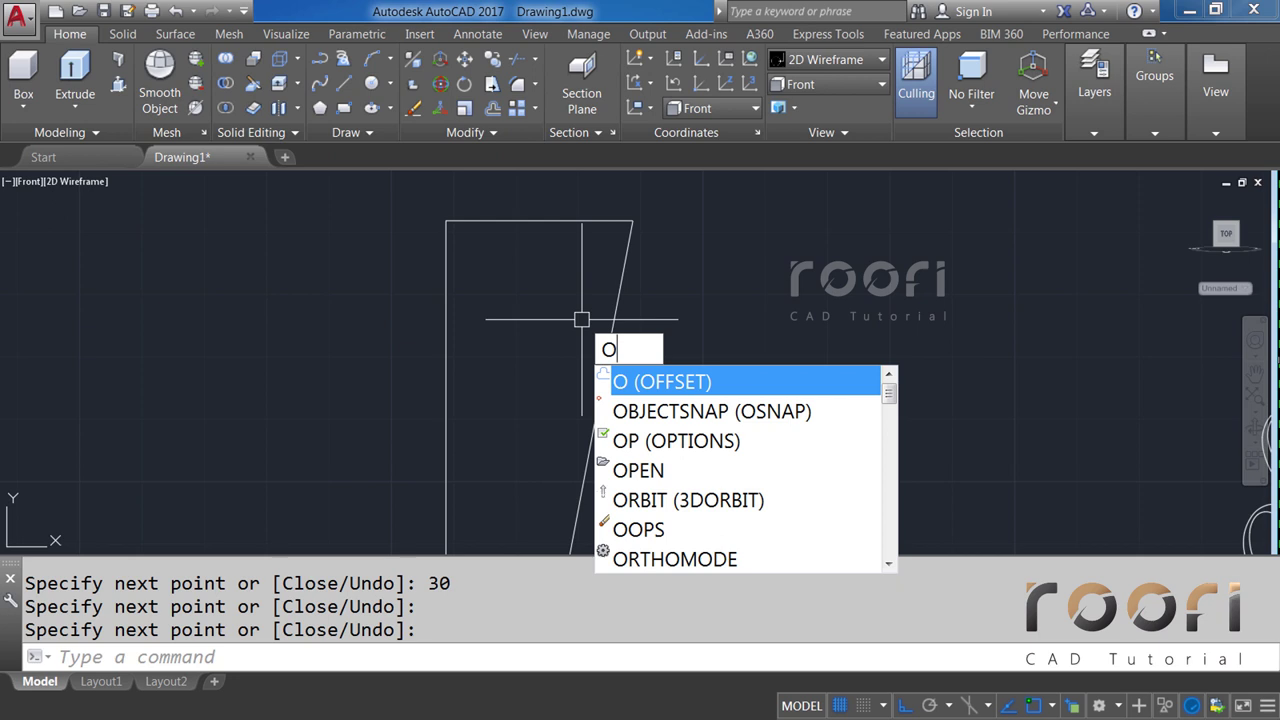
{"action": "key", "text": "Return"}
{"action": "type", "text": "2"}
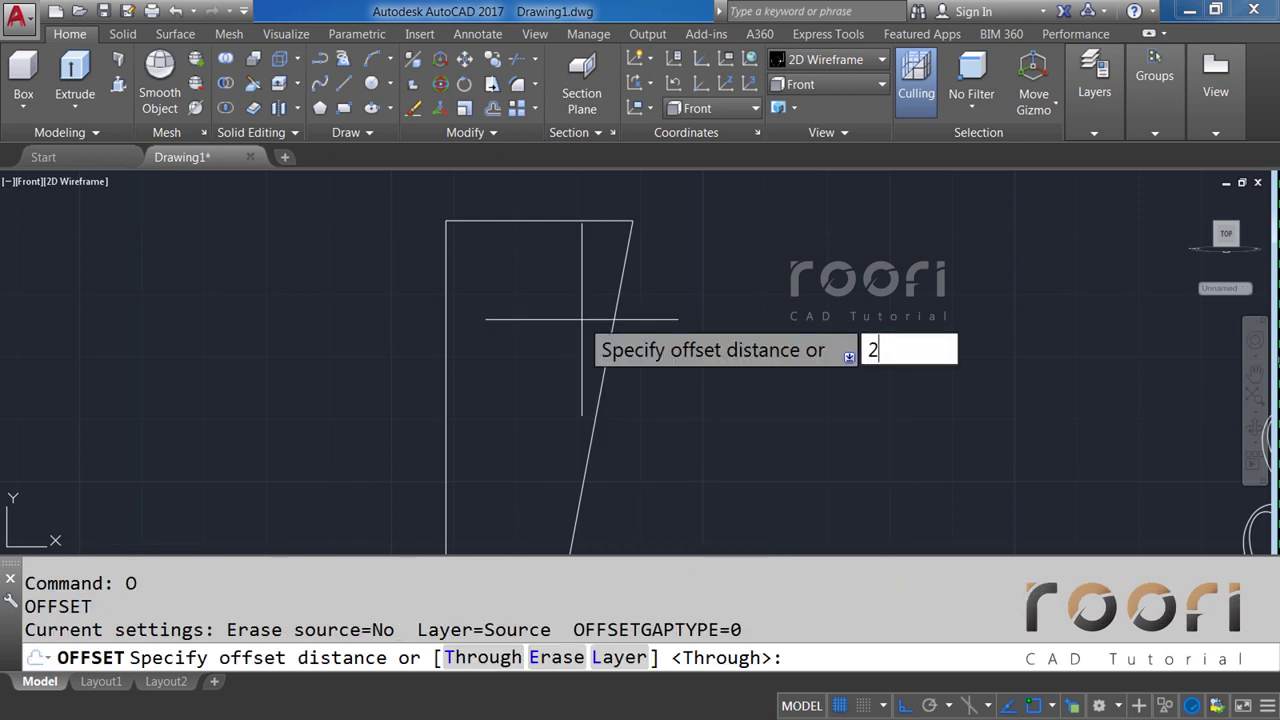
{"action": "key", "text": "Return"}
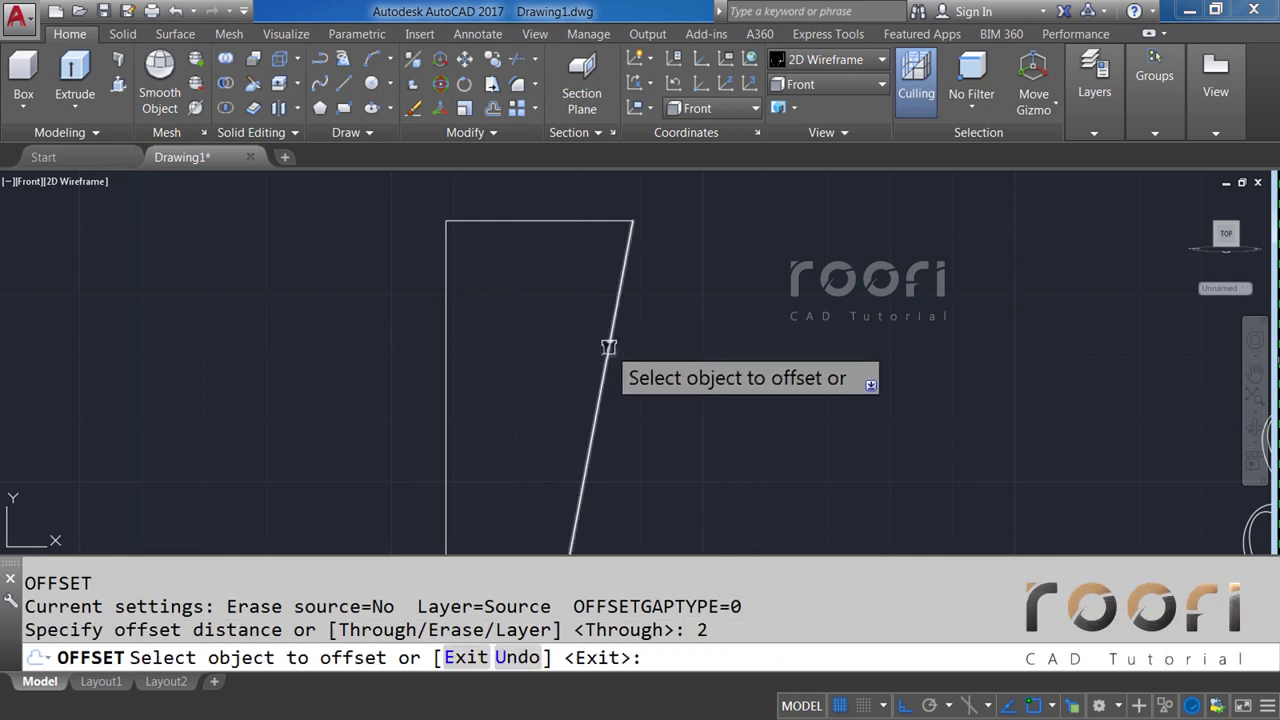
{"action": "left_click", "coordinate": [606, 349]}
{"action": "left_click", "coordinate": [578, 346]}
{"action": "key", "text": "Return"}
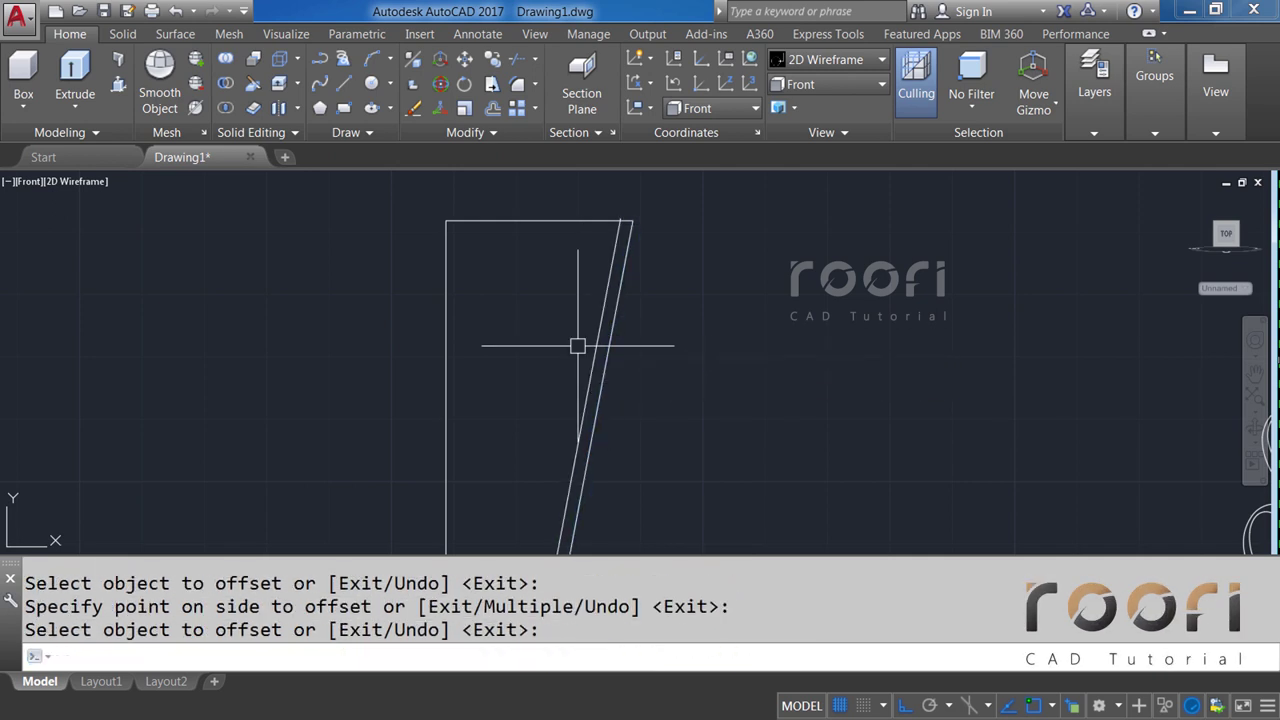
Fillet the corner between the top line and slanted line with radius 1.
{"action": "scroll", "coordinate": [624, 232], "scroll_direction": "up", "scroll_amount": 4}
{"action": "scroll", "coordinate": [624, 232], "scroll_direction": "up", "scroll_amount": 6}
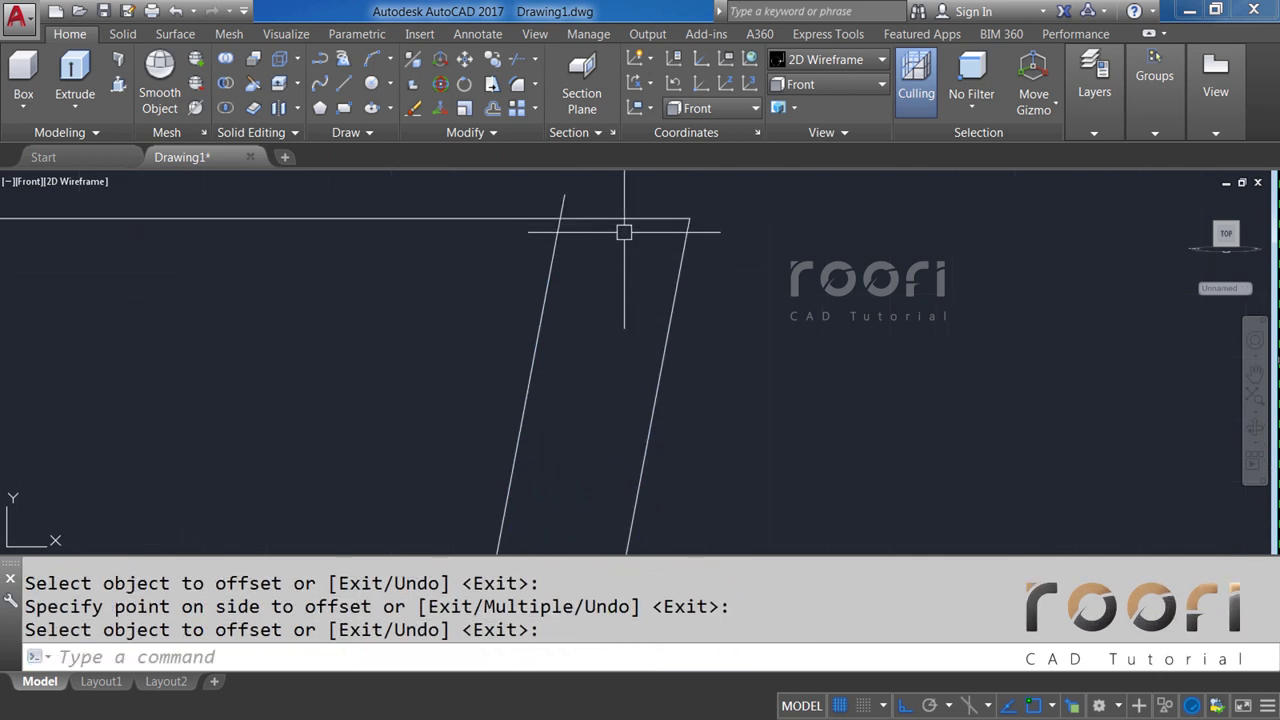
{"action": "middle_click_drag", "start_coordinate": [614, 249], "coordinate": [618, 308]}
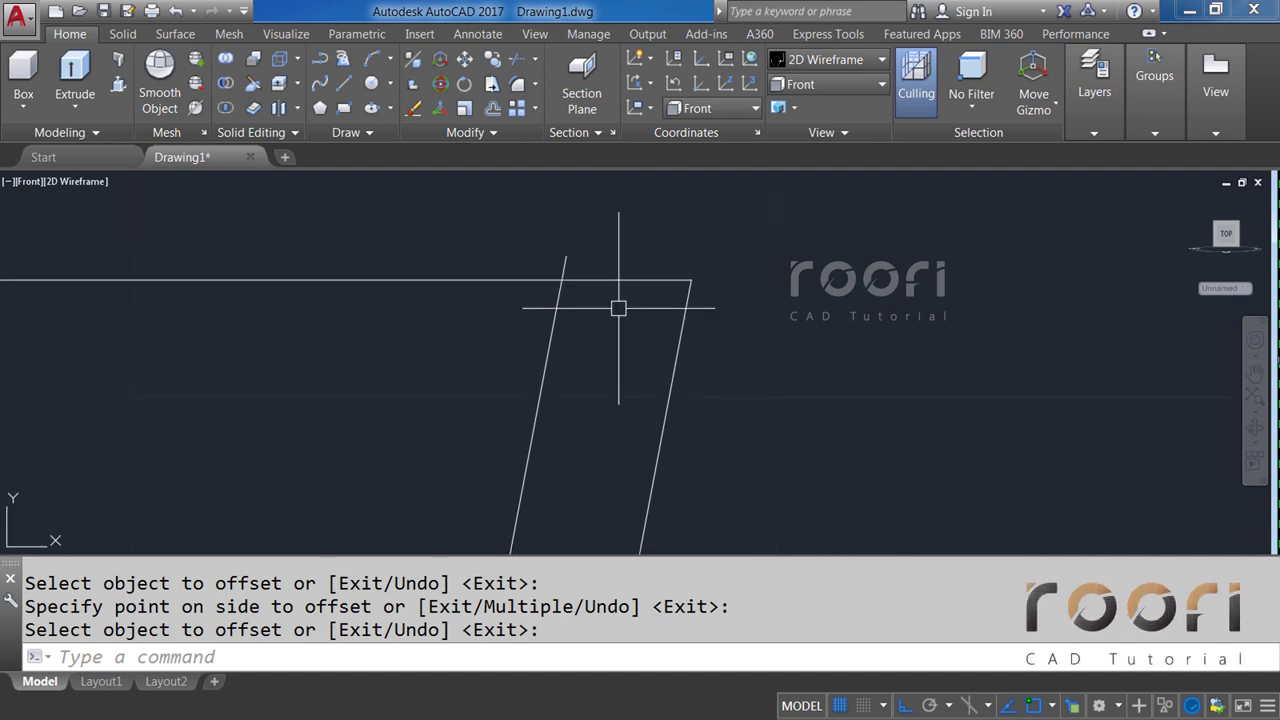
{"action": "left_click", "coordinate": [535, 84]}
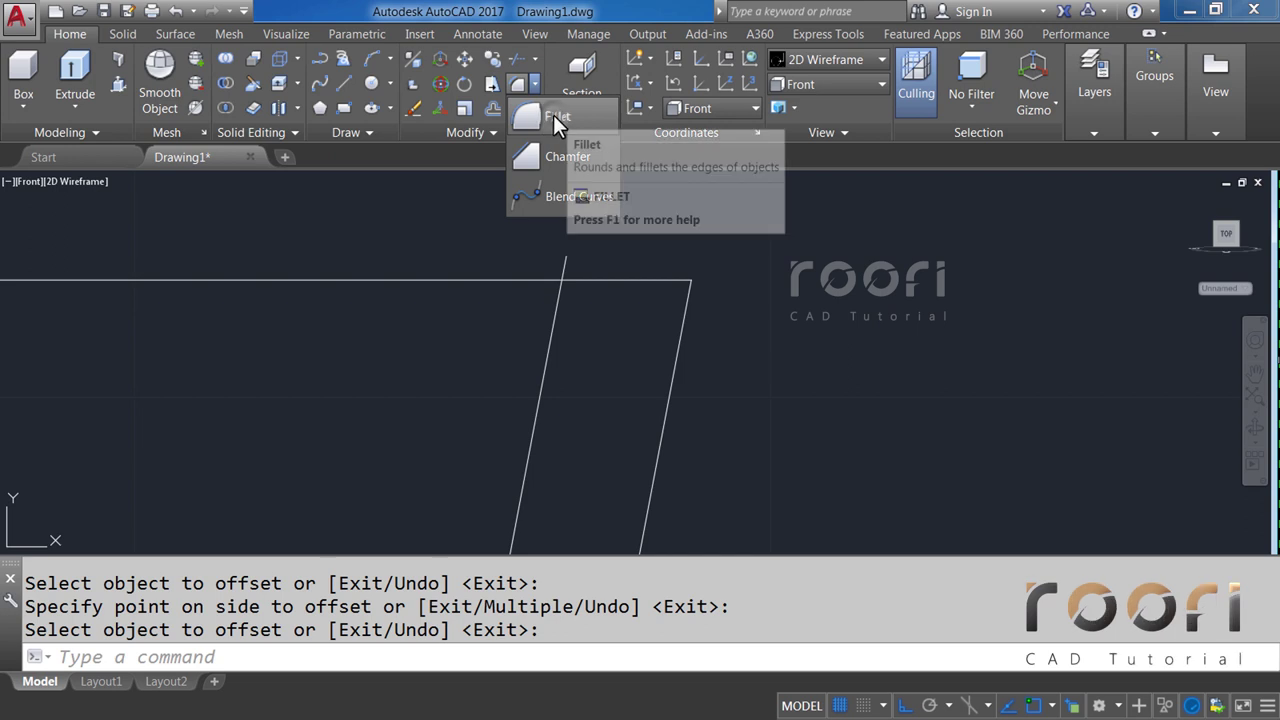
{"action": "left_click", "coordinate": [552, 116]}
{"action": "type", "text": "R"}
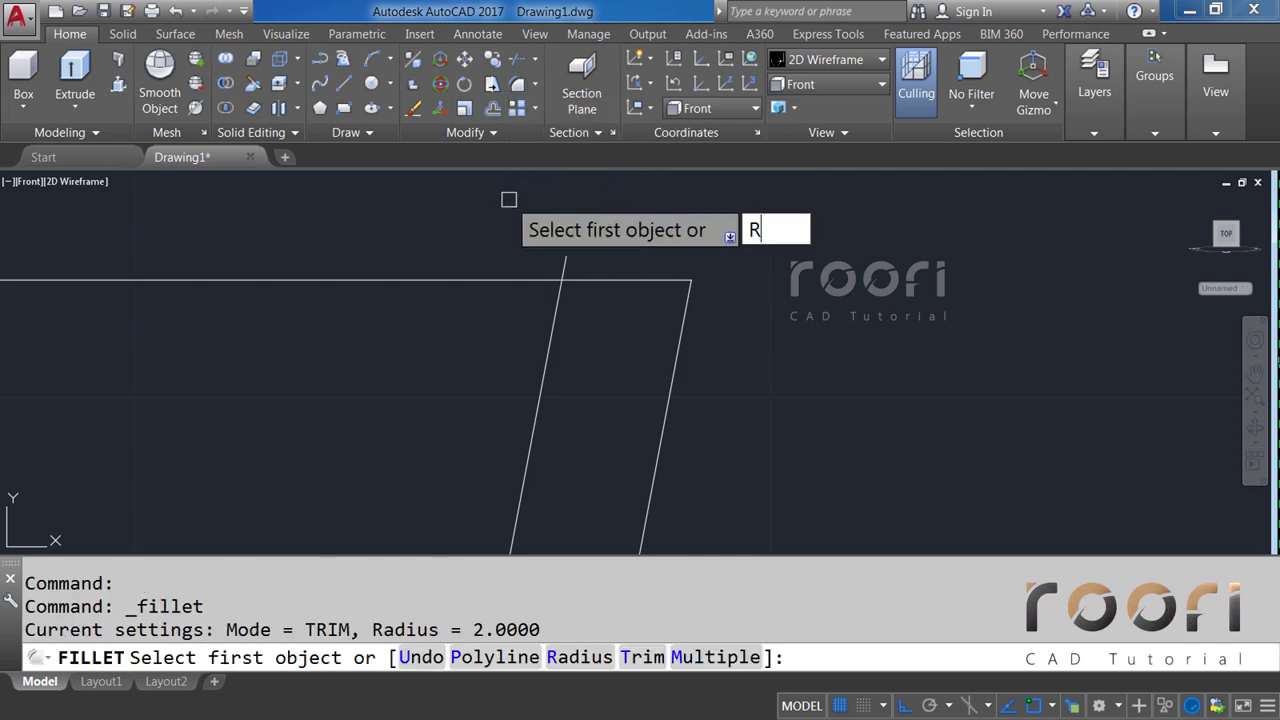
{"action": "key", "text": "Return"}
{"action": "type", "text": "1"}
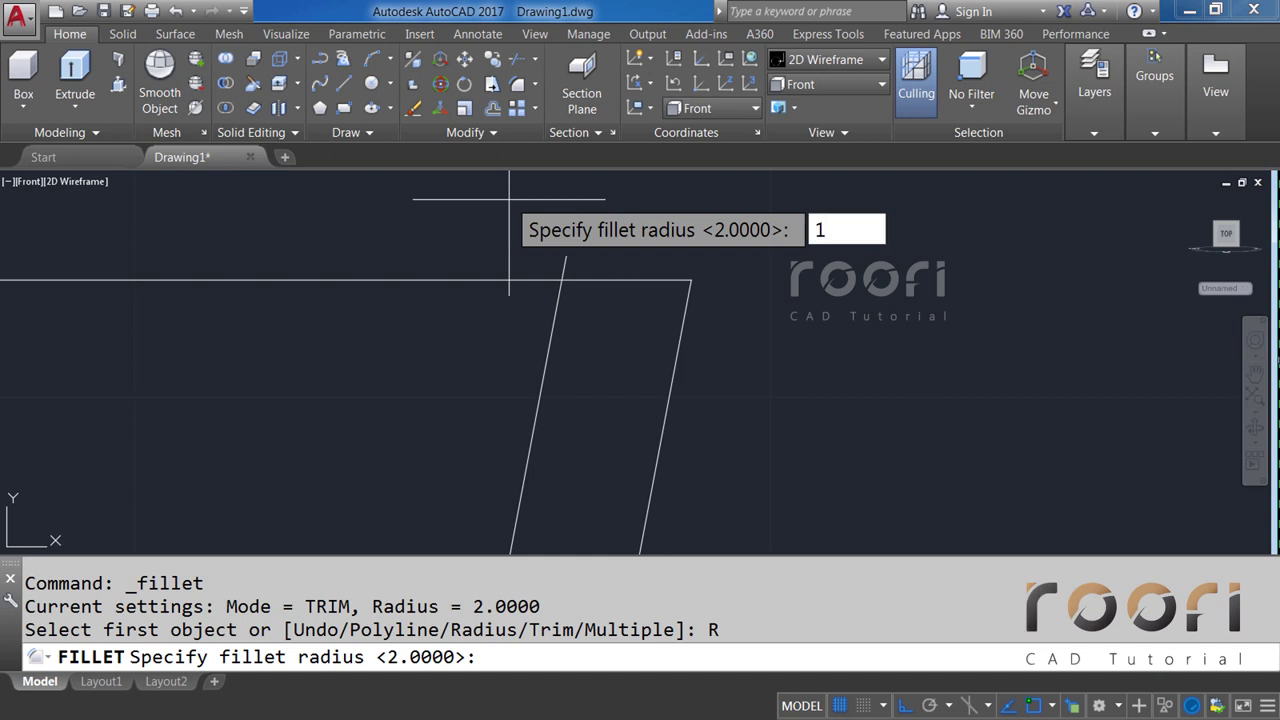
{"action": "key", "text": "Return"}
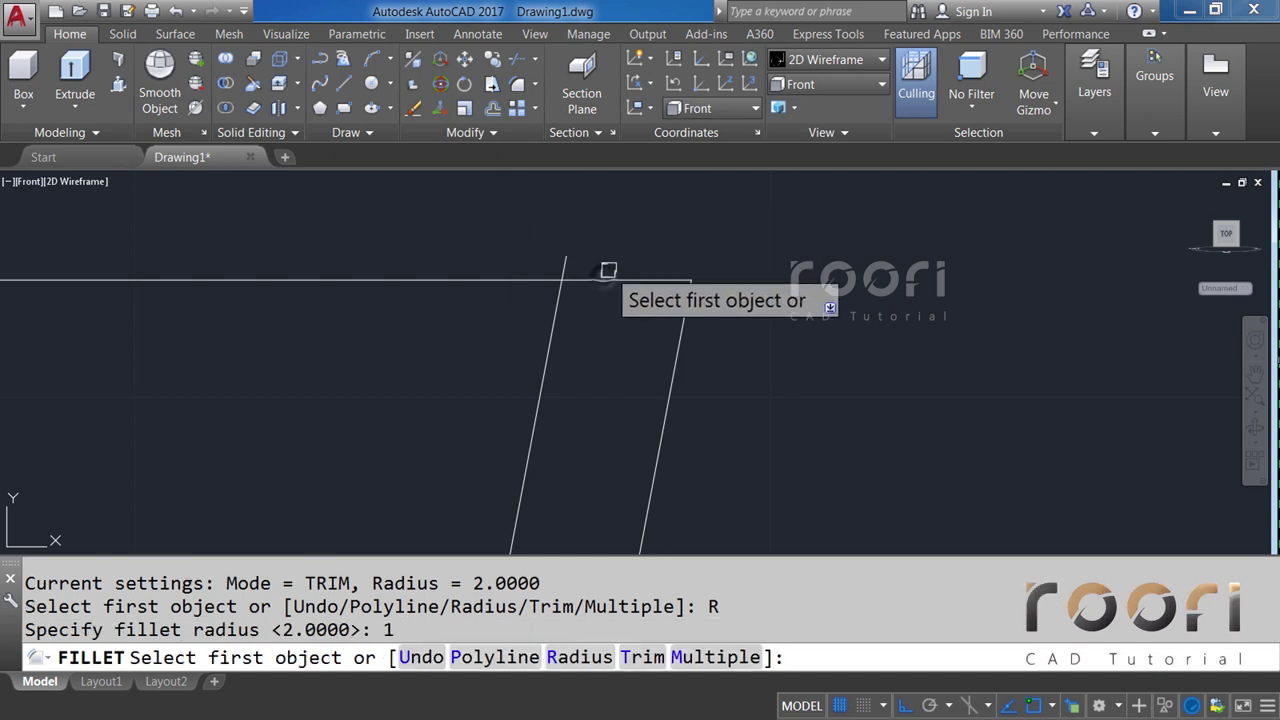
{"action": "left_click", "coordinate": [611, 277]}
{"action": "left_click", "coordinate": [680, 343]}
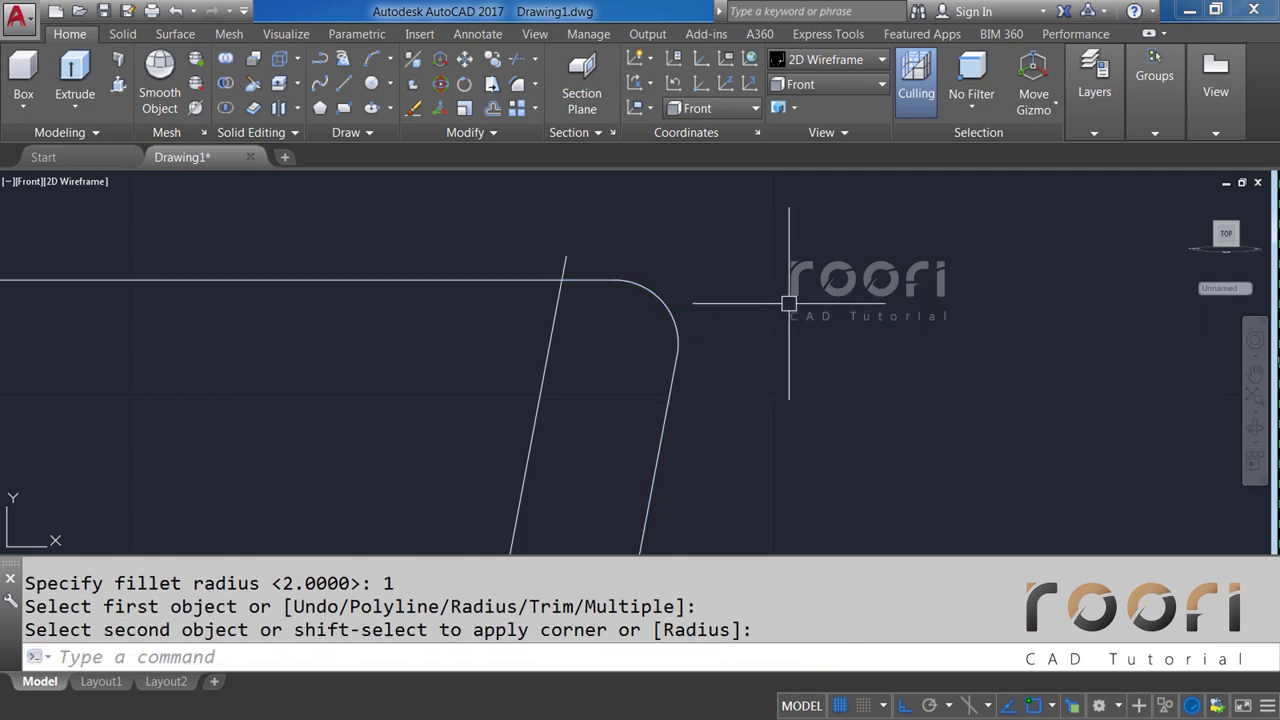
{"action": "scroll", "coordinate": [783, 298], "scroll_direction": "down", "scroll_amount": 2}
{"action": "middle_click_drag", "start_coordinate": [654, 408], "coordinate": [677, 354]}
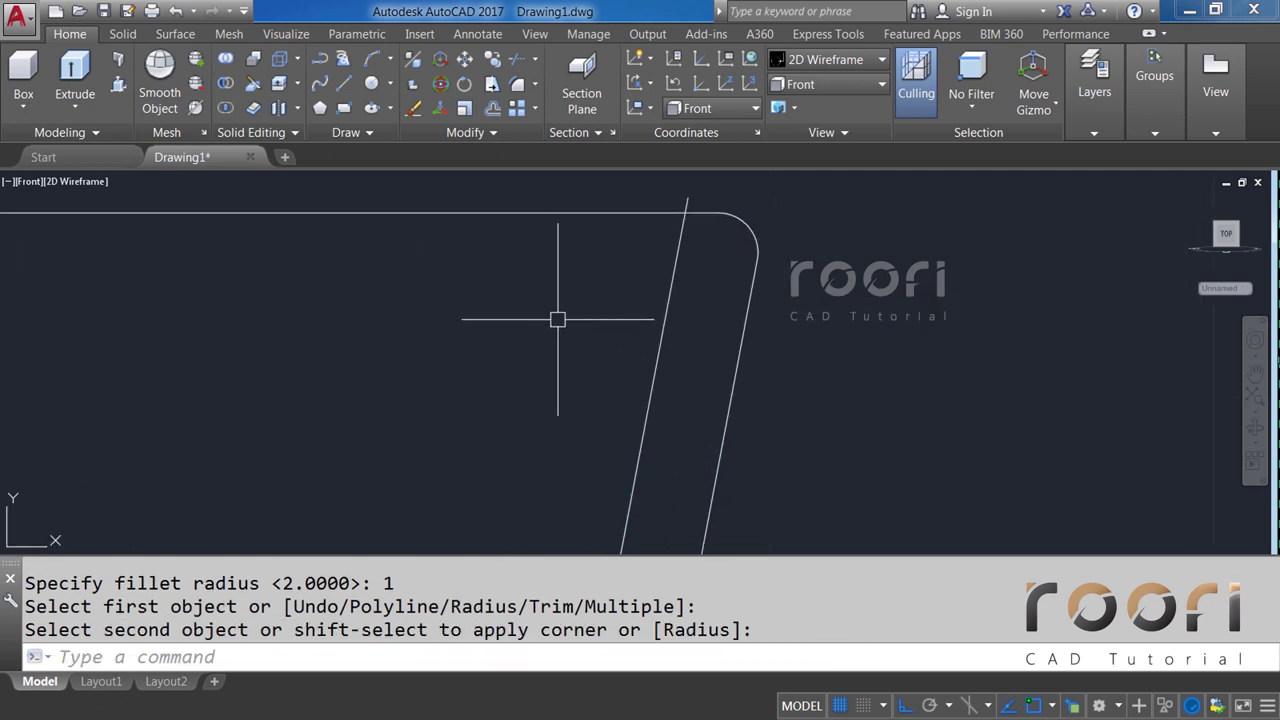
Offset the top edge downward twice at 2-unit spacing.
{"action": "type", "text": "O"}
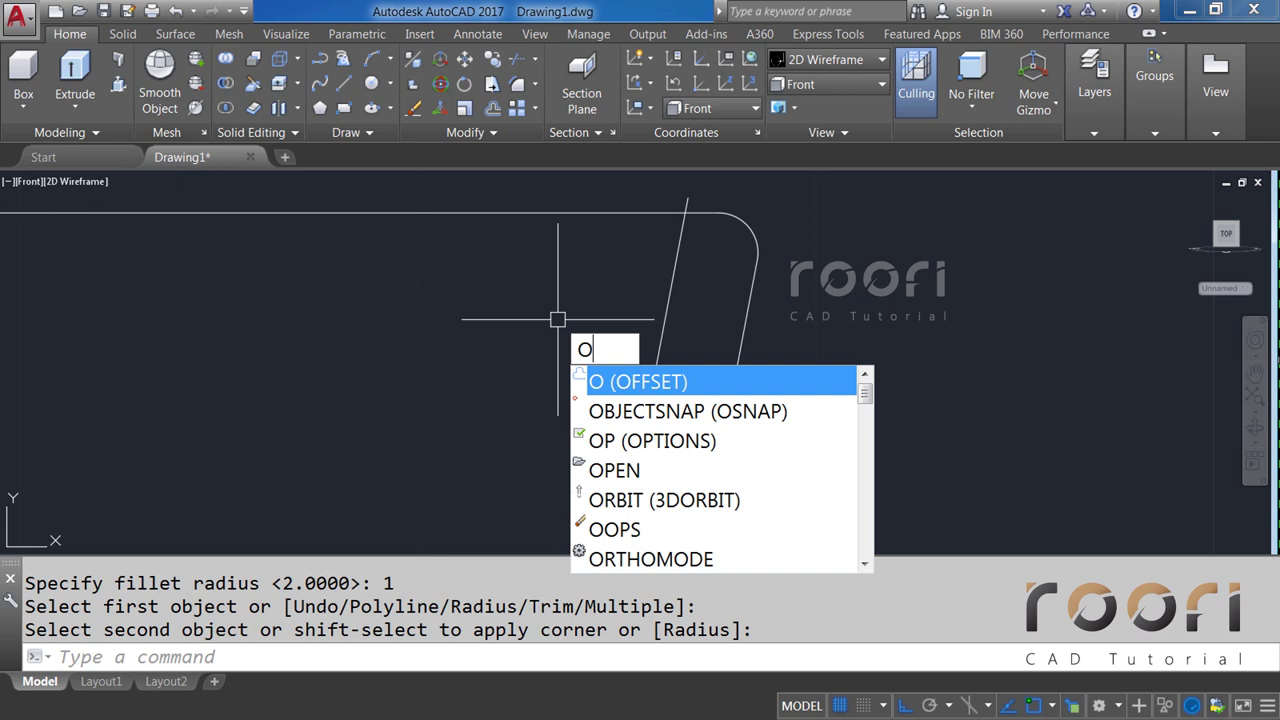
{"action": "key", "text": "Return"}
{"action": "type", "text": "2"}
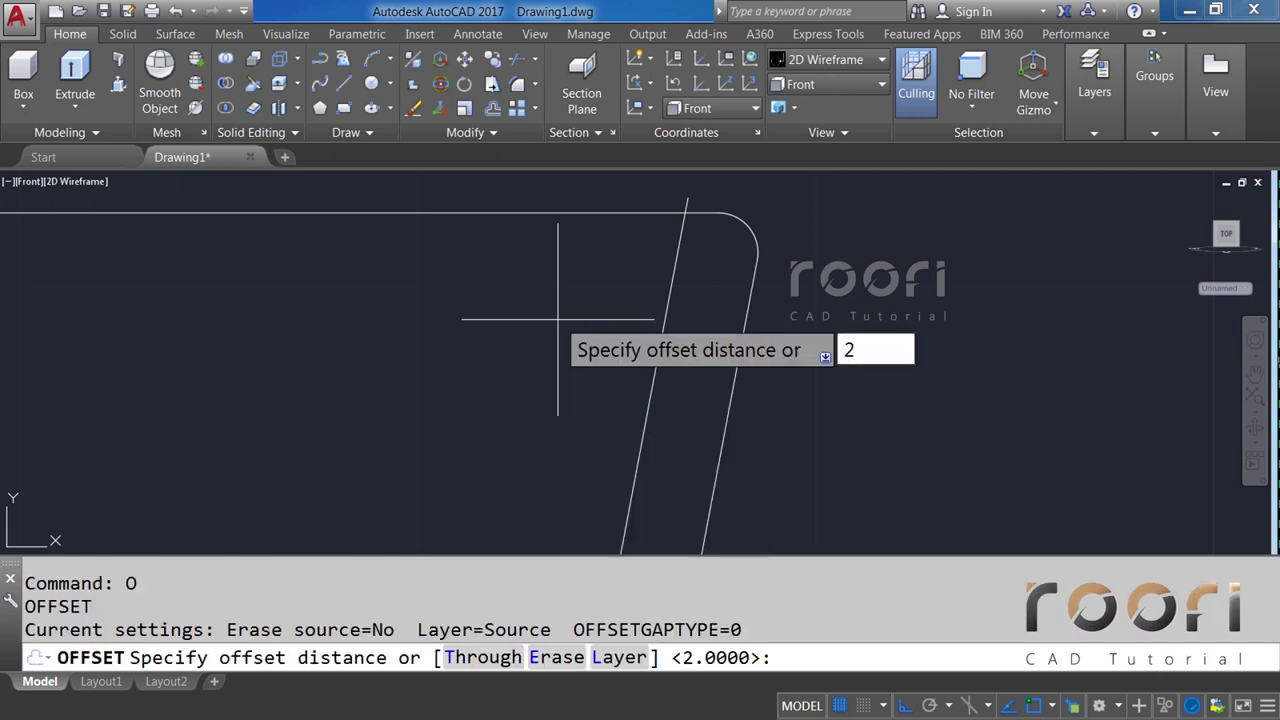
{"action": "key", "text": "Return"}
{"action": "left_click", "coordinate": [512, 214]}
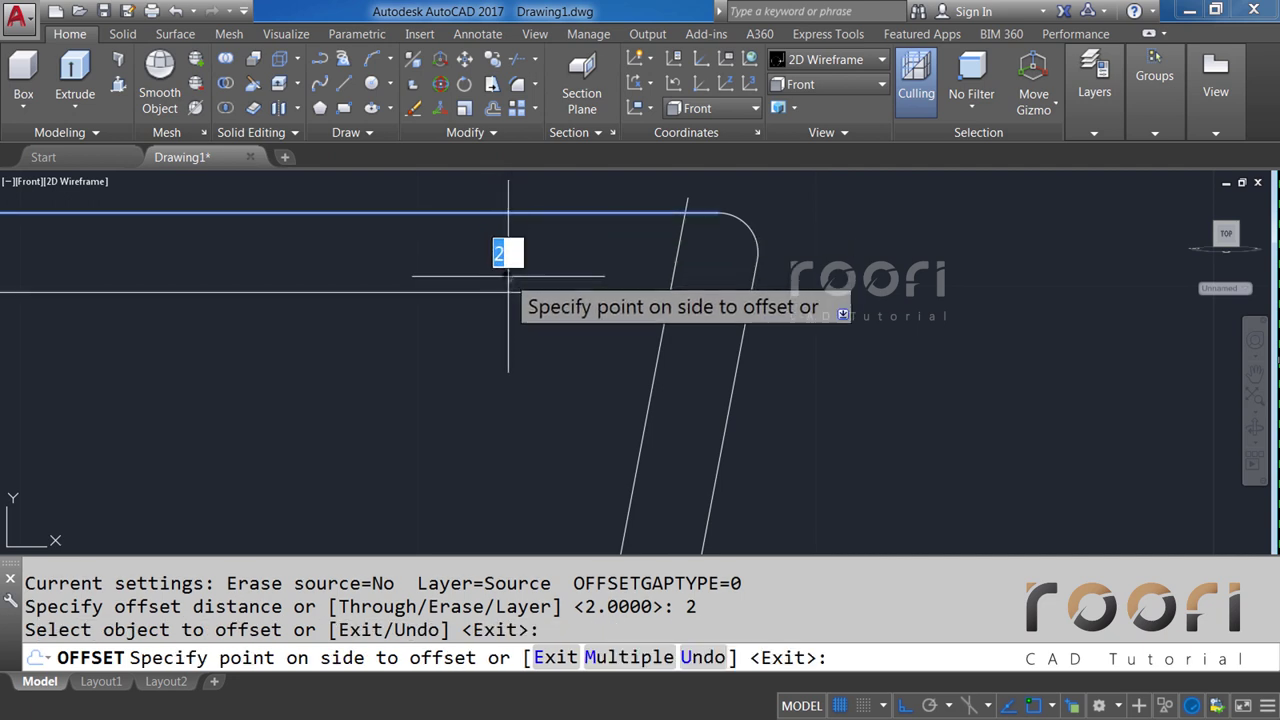
{"action": "left_click", "coordinate": [509, 255]}
{"action": "left_click", "coordinate": [497, 293]}
{"action": "left_click", "coordinate": [494, 366]}
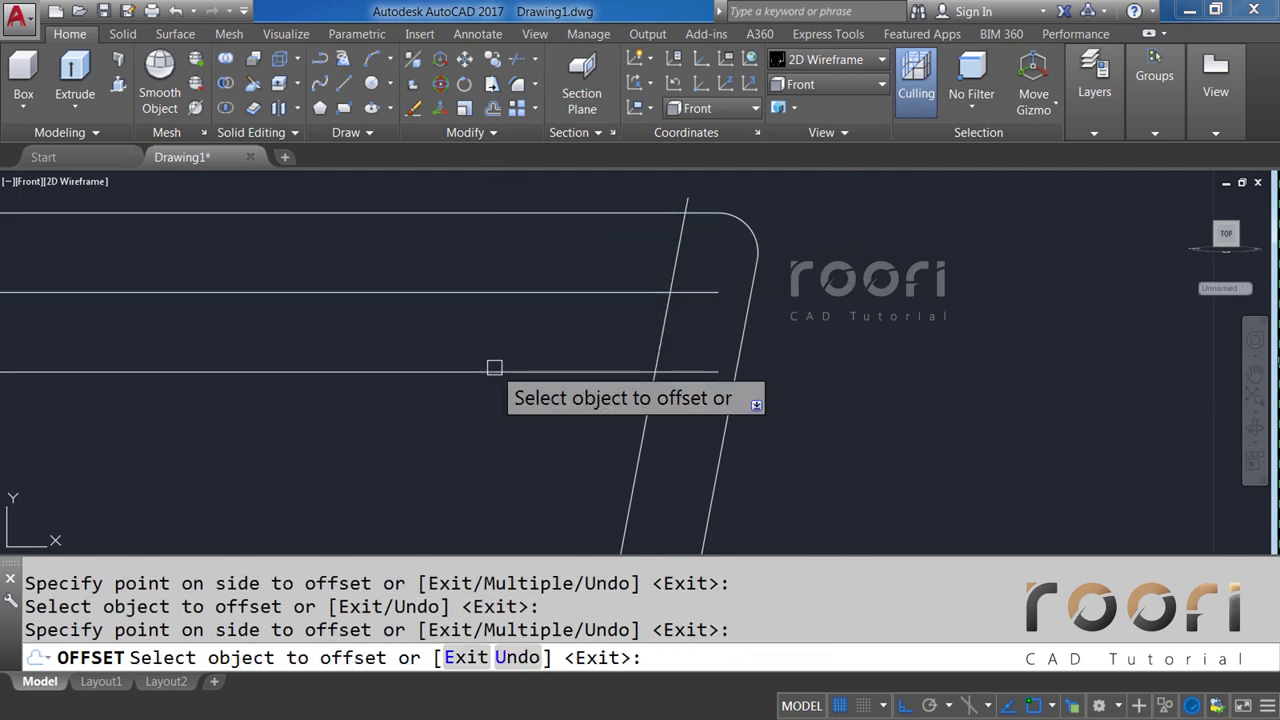
{"action": "key", "text": "Return"}
Trim the three horizontal lines back to the slanted line.
{"action": "middle_click_drag", "start_coordinate": [716, 279], "coordinate": [625, 314]}
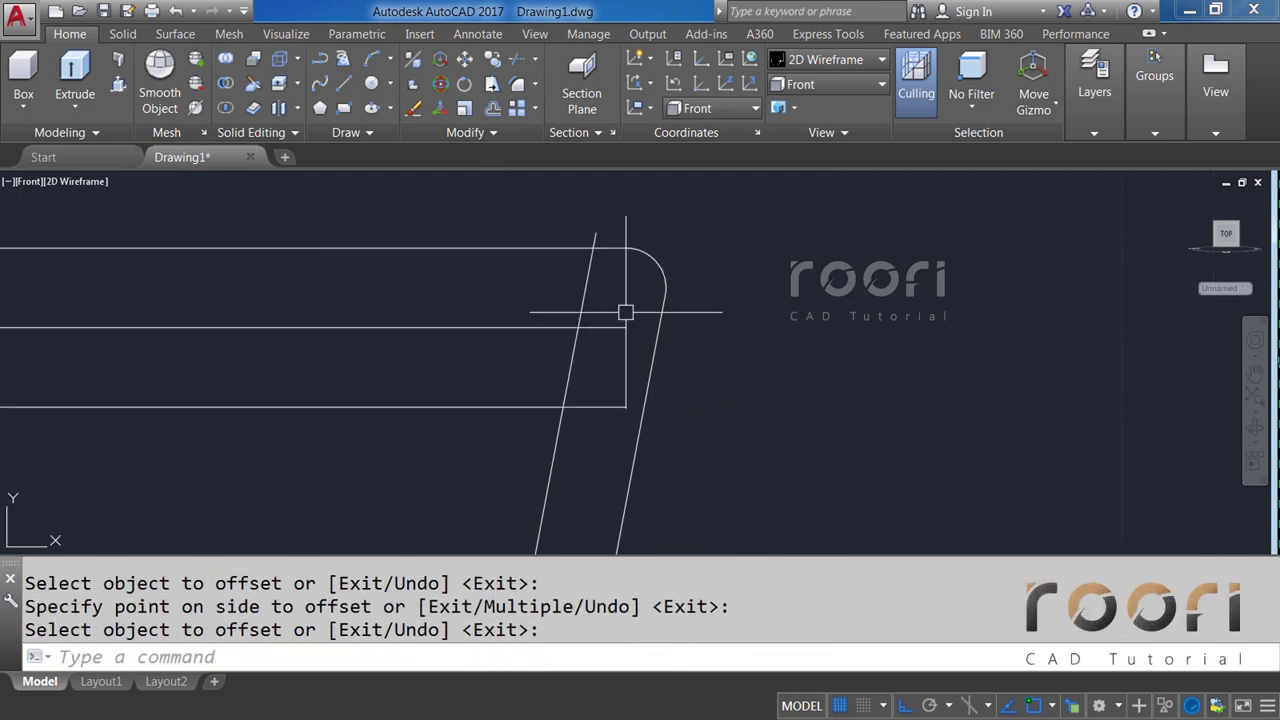
{"action": "scroll", "coordinate": [625, 312], "scroll_direction": "up", "scroll_amount": 1}
{"action": "scroll", "coordinate": [600, 295], "scroll_direction": "up", "scroll_amount": 1}
{"action": "type", "text": "TR"}
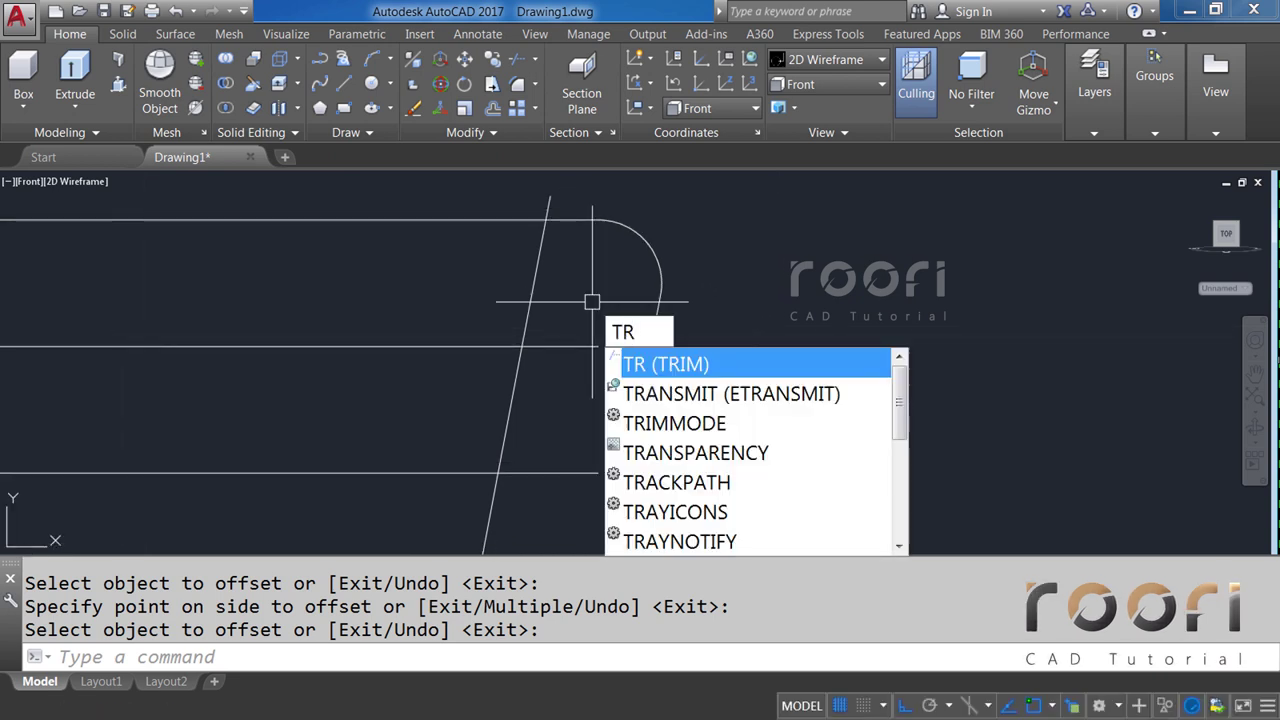
{"action": "key", "text": "Return"}
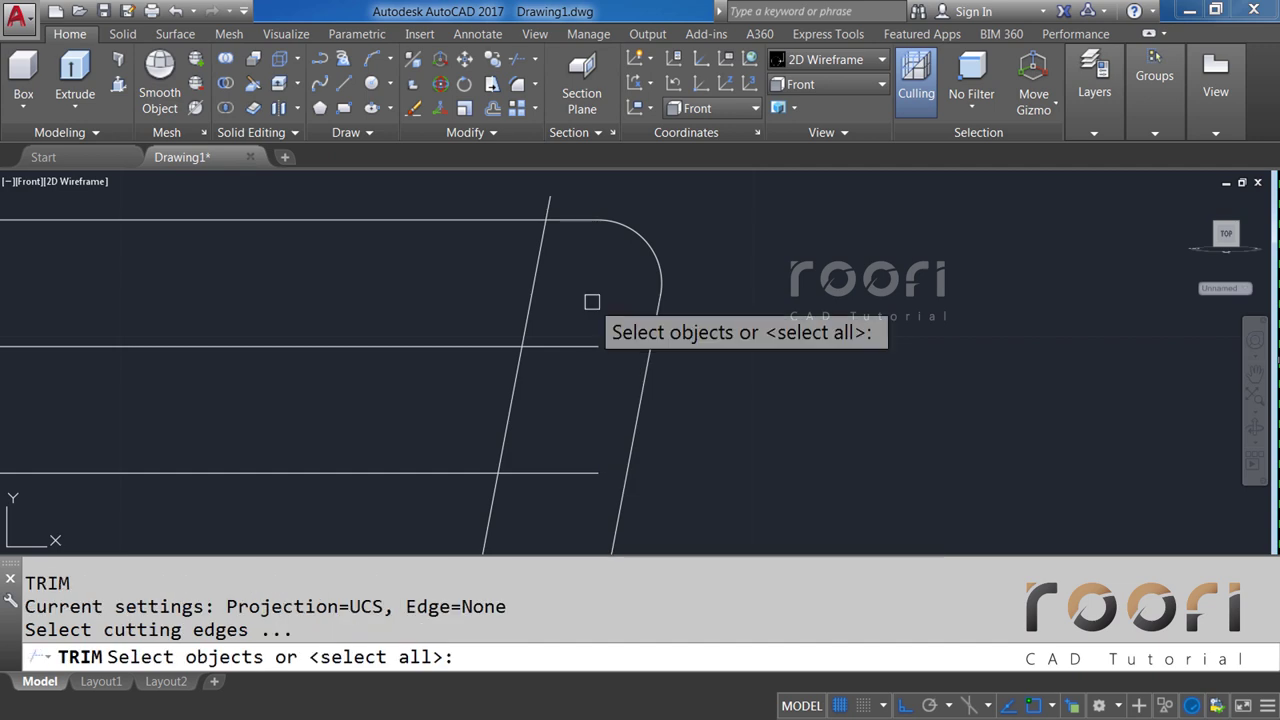
{"action": "key", "text": "Return"}
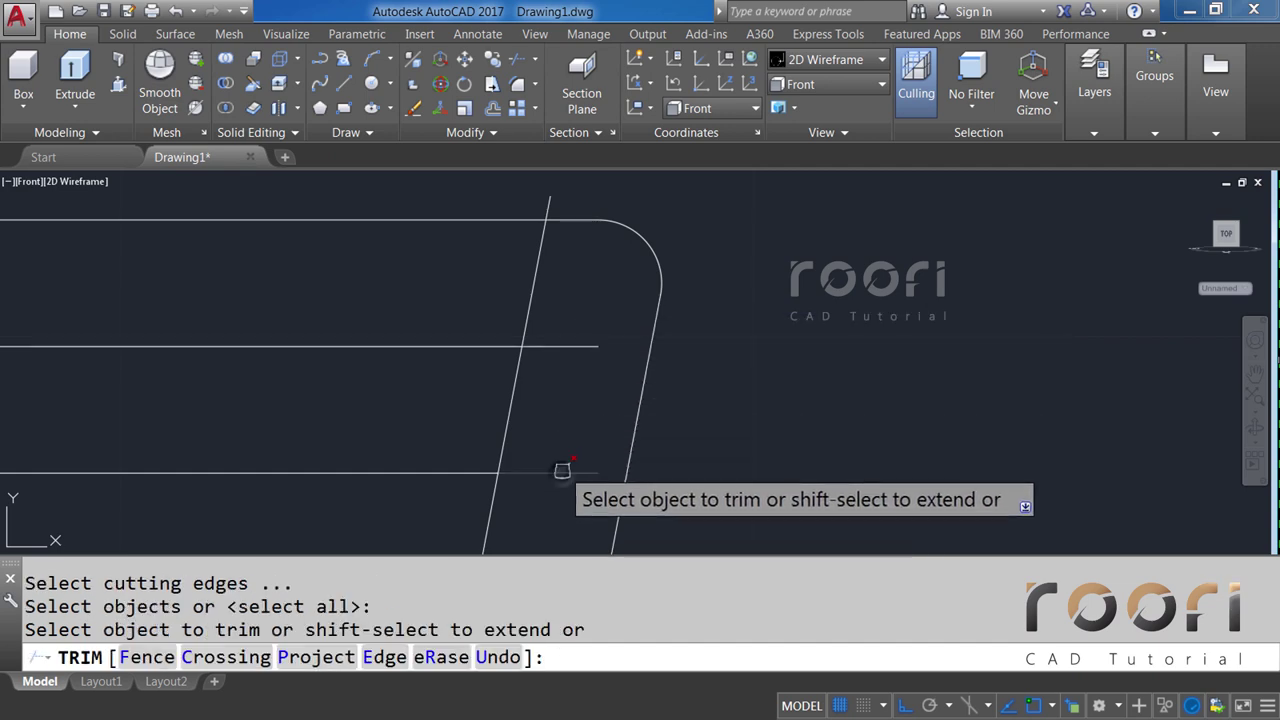
{"action": "left_click", "coordinate": [564, 473]}
{"action": "left_click", "coordinate": [572, 346]}
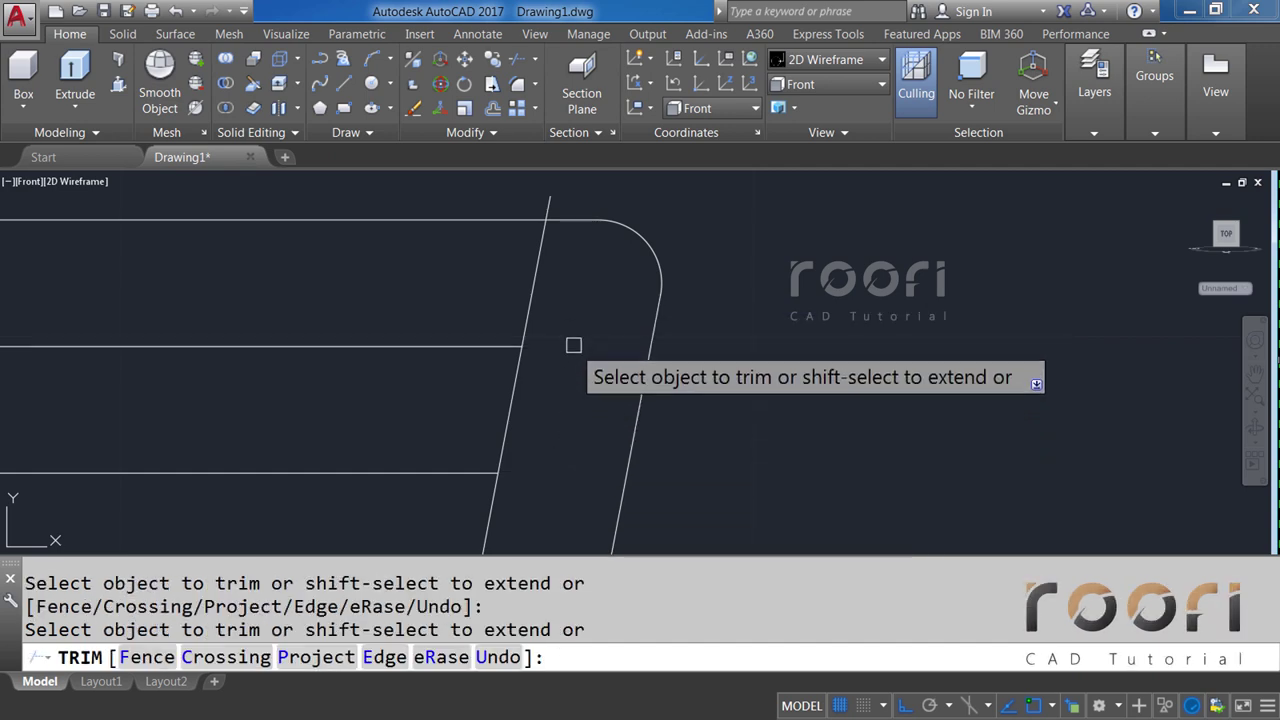
{"action": "left_click", "coordinate": [573, 220]}
{"action": "key", "text": "Return"}
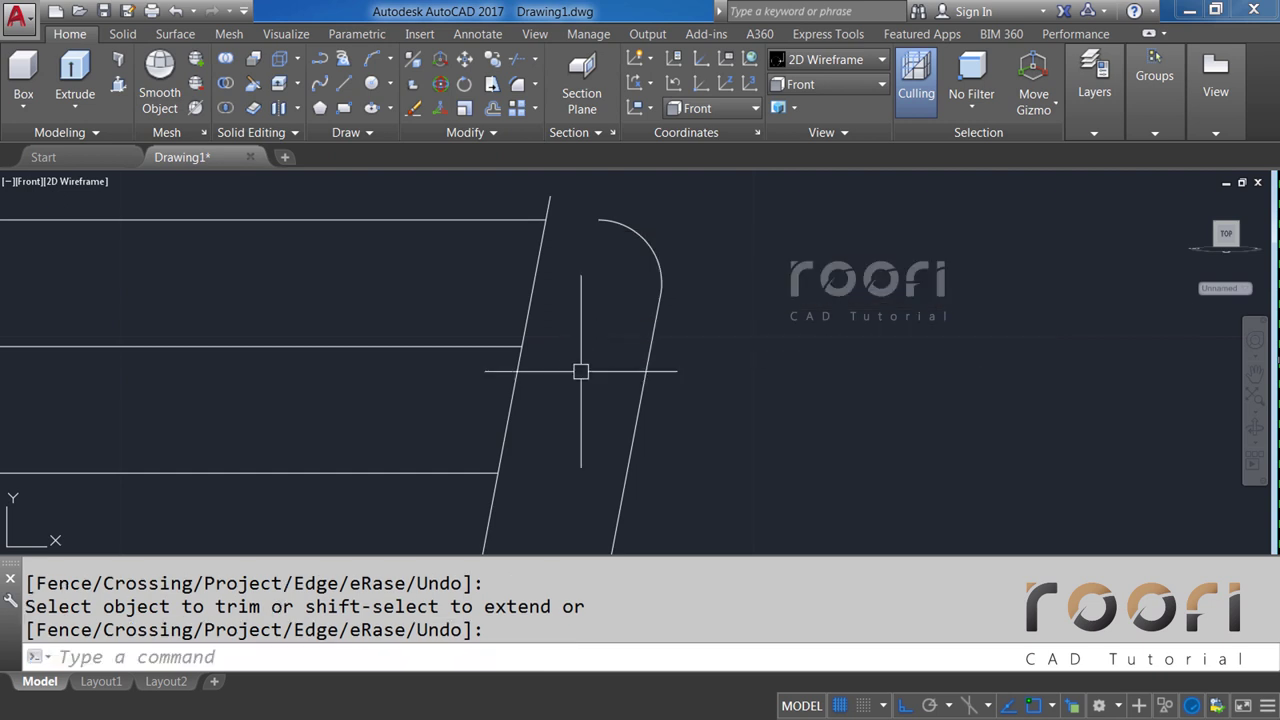
Draw a 0.215-unit line from where the middle line meets the slant.
{"action": "type", "text": "L"}
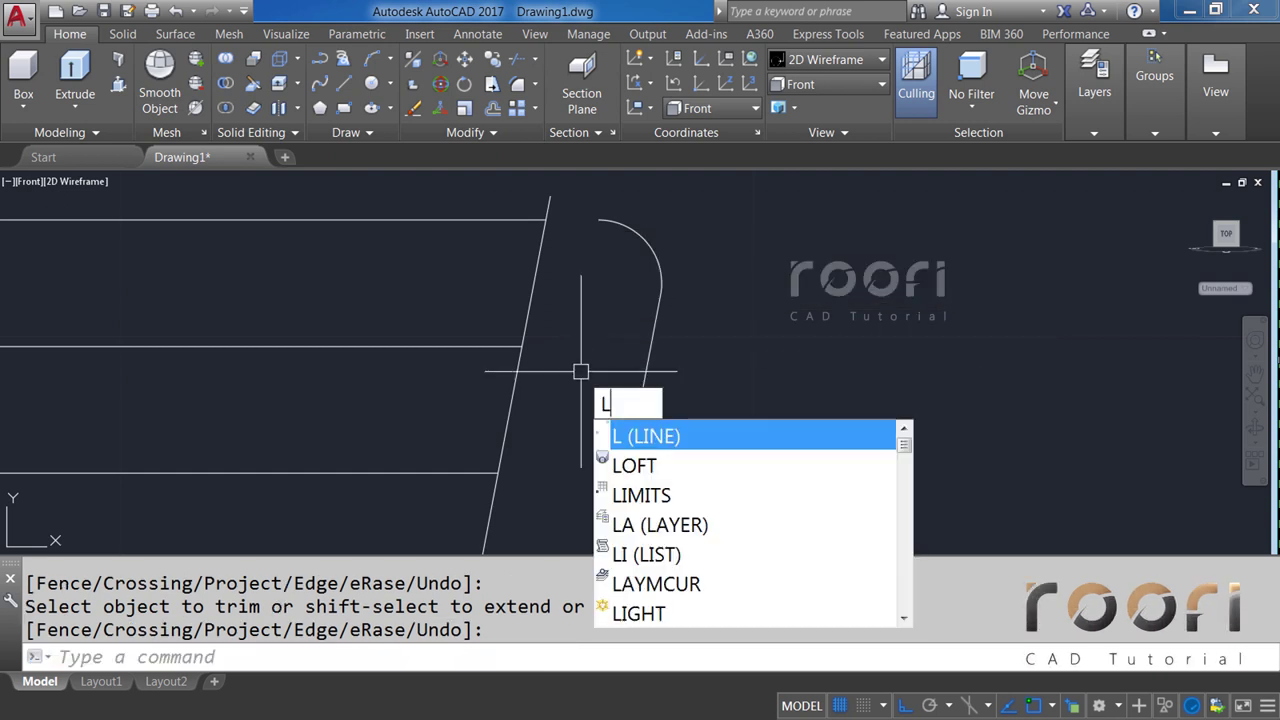
{"action": "key", "text": "Return"}
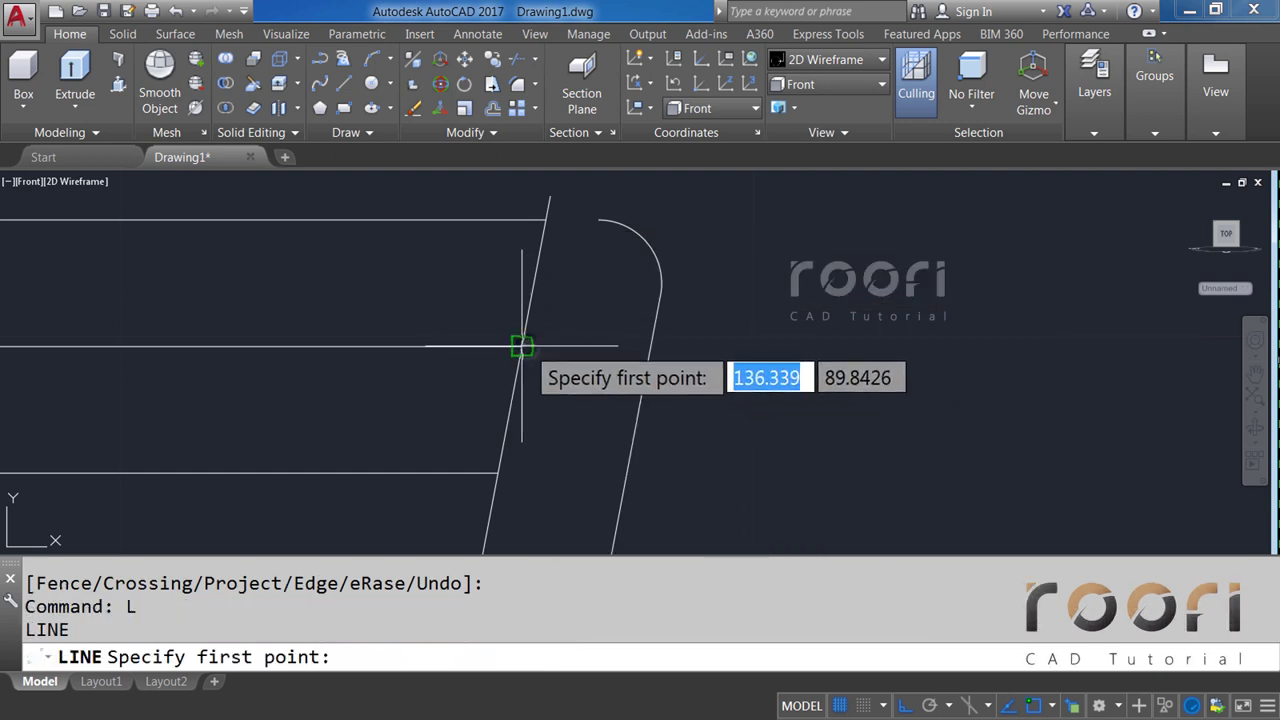
{"action": "left_click", "coordinate": [521, 346]}
{"action": "type", "text": "0"}
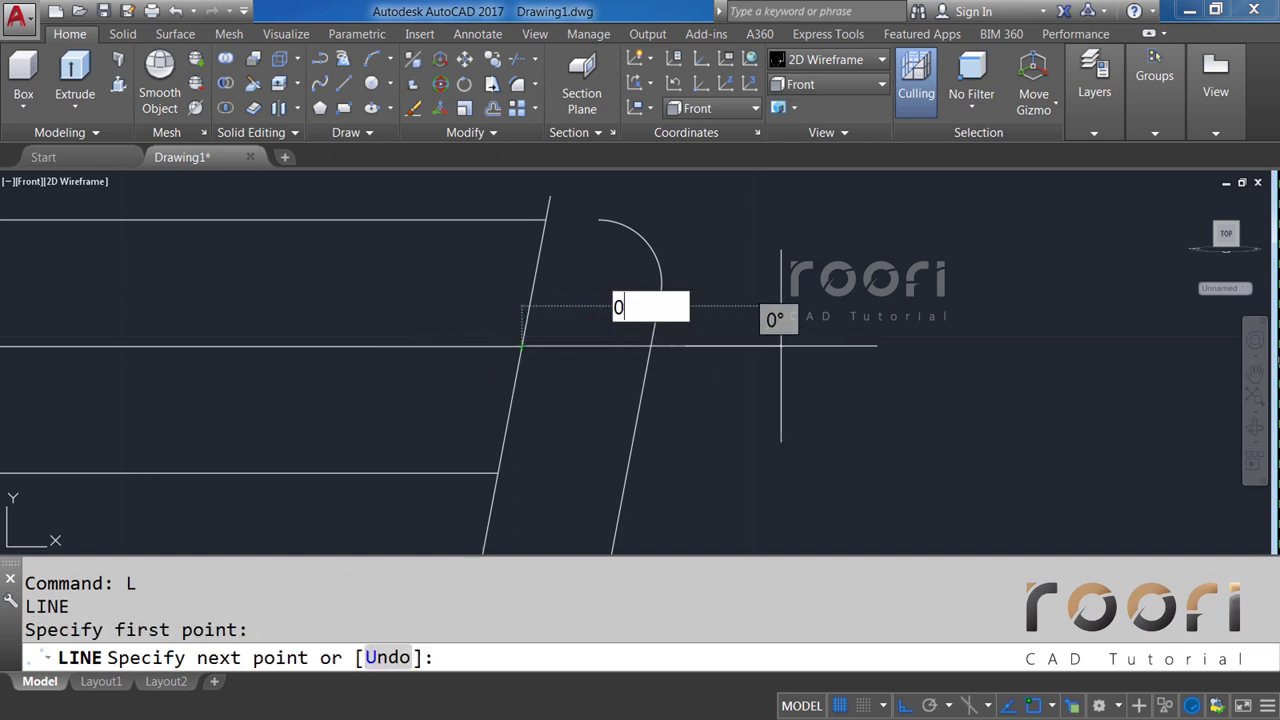
{"action": "type", "text": "."}
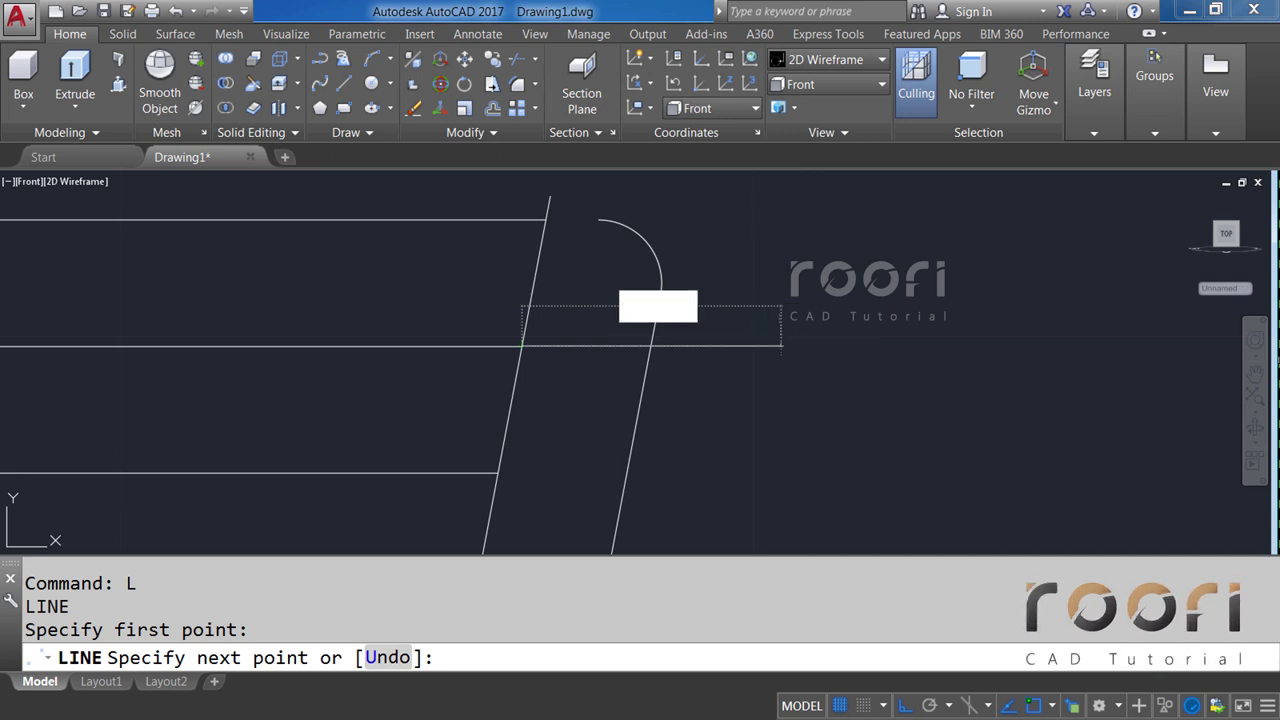
{"action": "key", "text": "Return"}
{"action": "key", "text": "Return"}
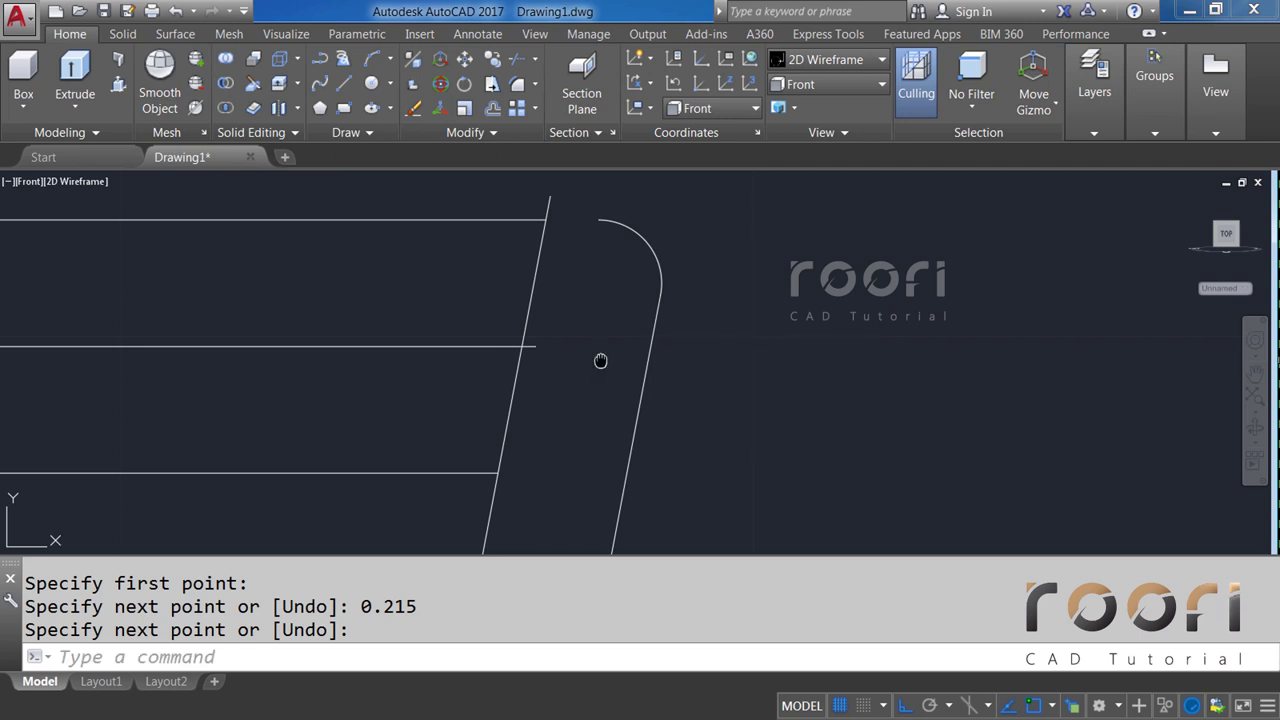
{"action": "middle_click_drag", "start_coordinate": [600, 360], "coordinate": [634, 366]}
{"action": "type", "text": "ARC"}
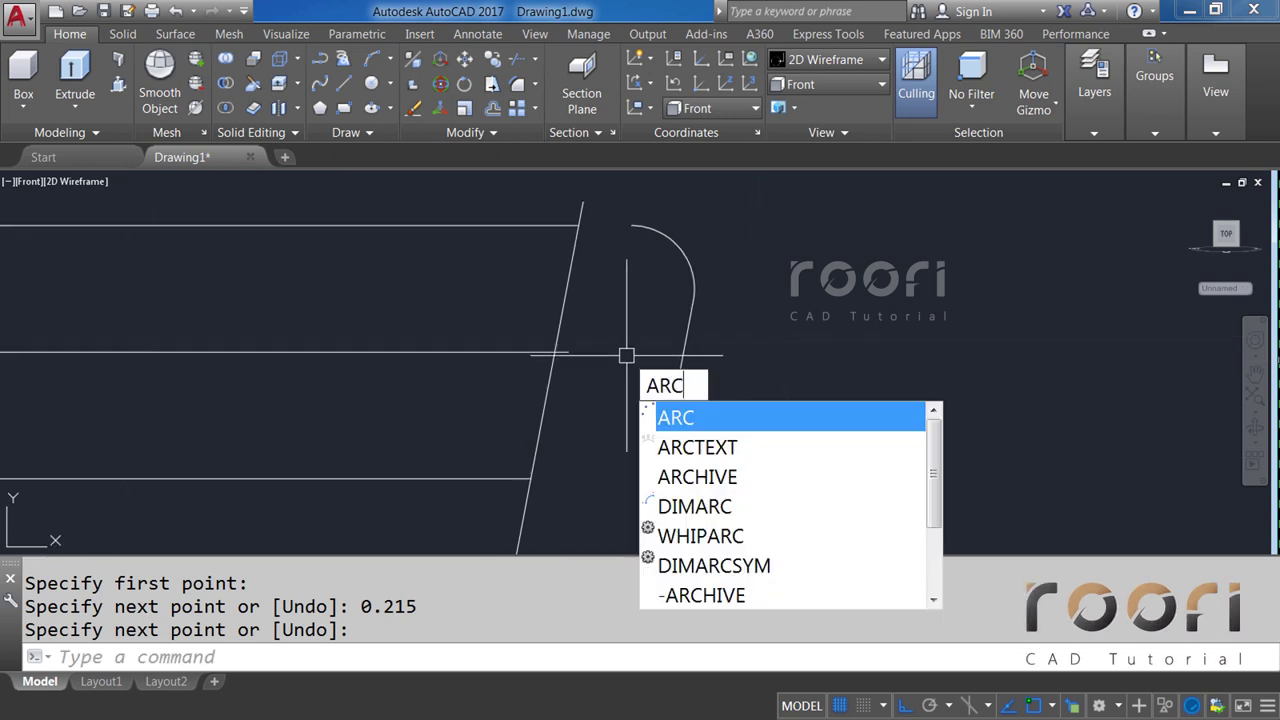
Draw a three-point arc from the lower intersection through the middle one to the top line's corner.
{"action": "key", "text": "Return"}
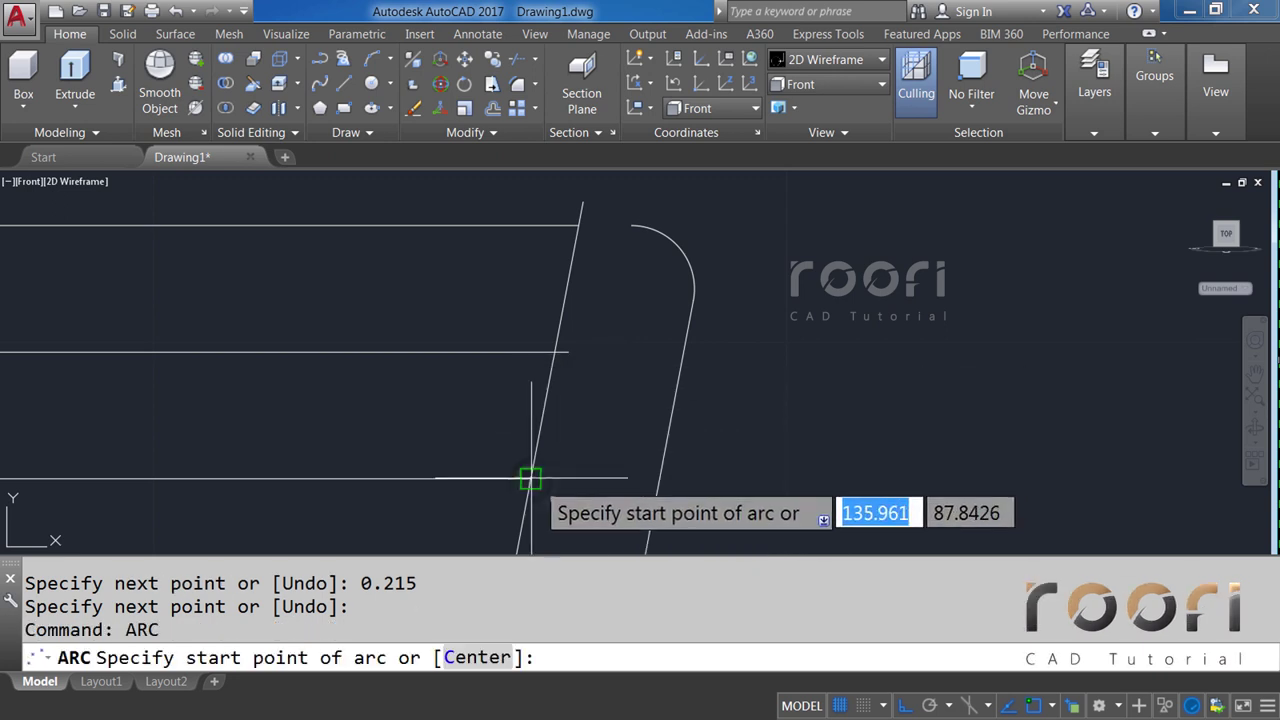
{"action": "left_click", "coordinate": [527, 483]}
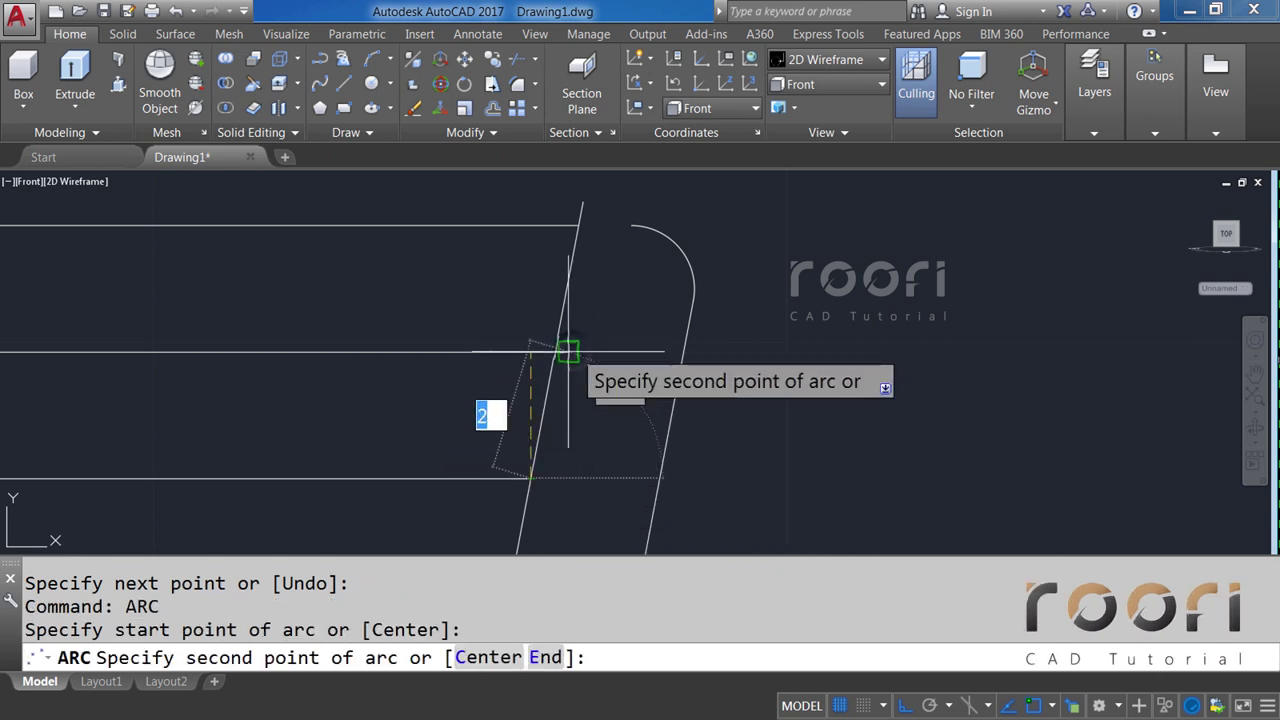
{"action": "left_click", "coordinate": [567, 351]}
{"action": "left_click", "coordinate": [625, 227]}
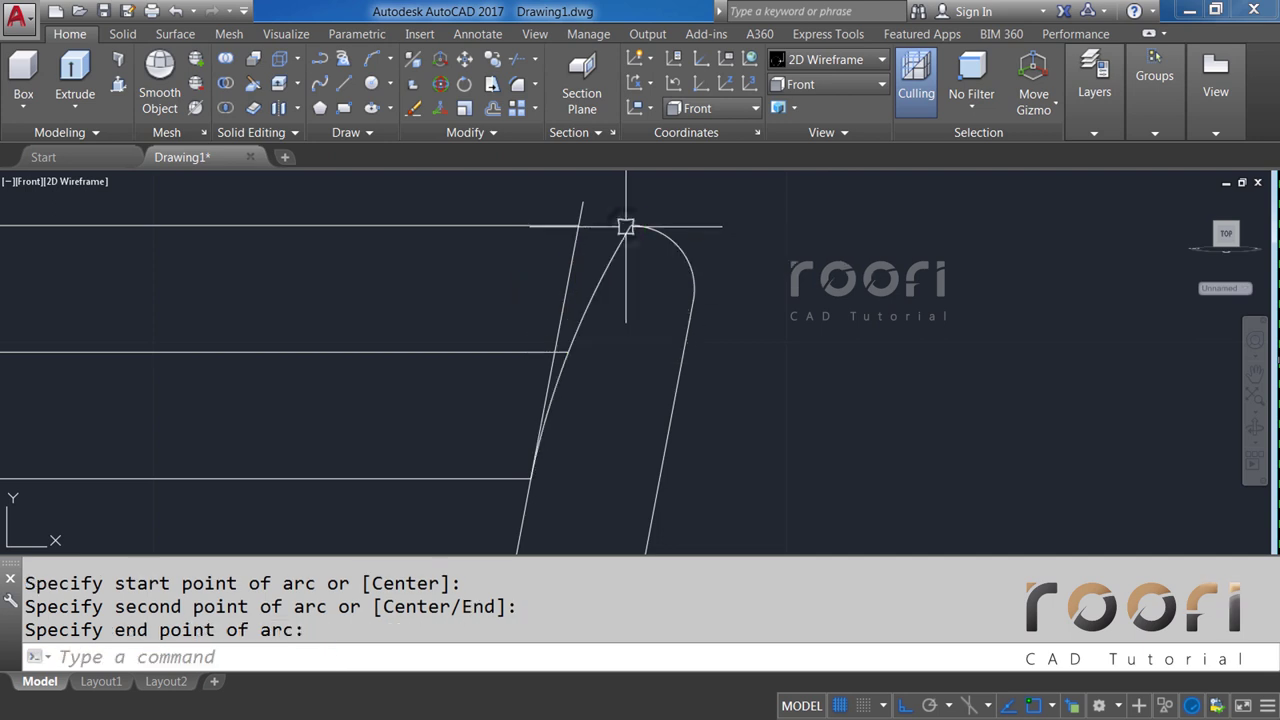
Window-select the four horizontal guide lines and erase them.
{"action": "left_click", "coordinate": [486, 497]}
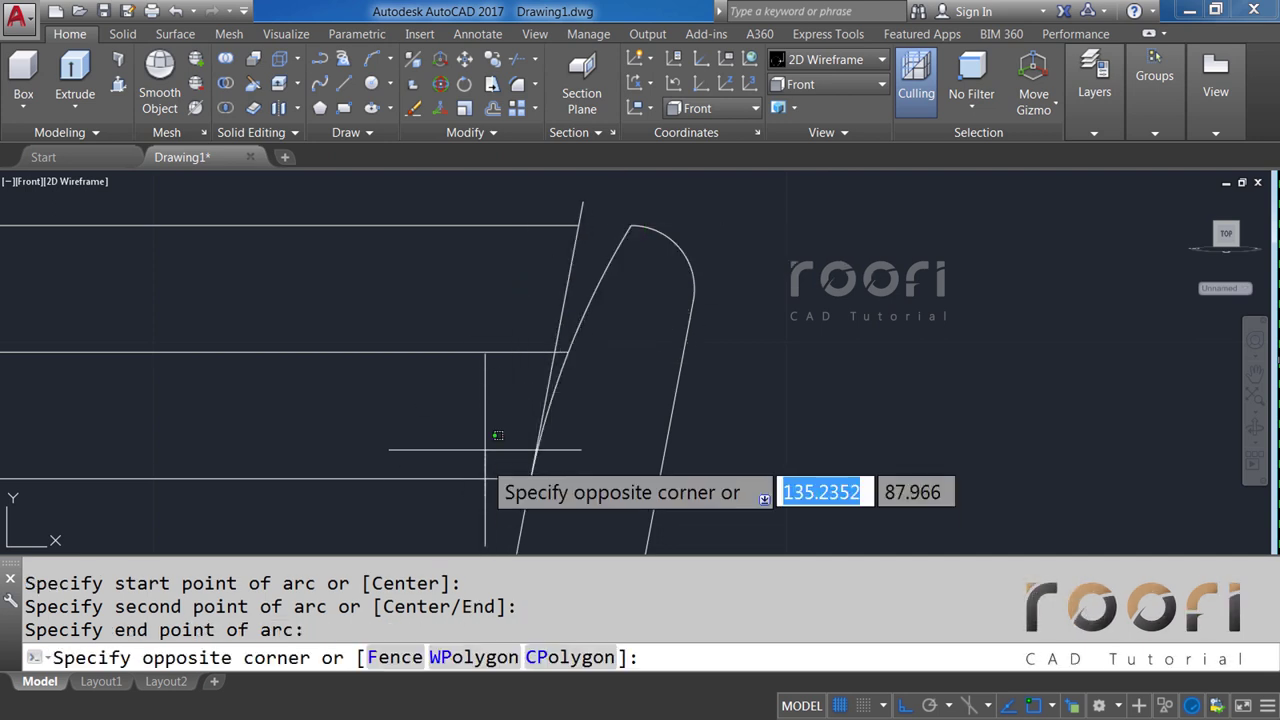
{"action": "left_click", "coordinate": [481, 225]}
{"action": "left_click", "coordinate": [503, 305]}
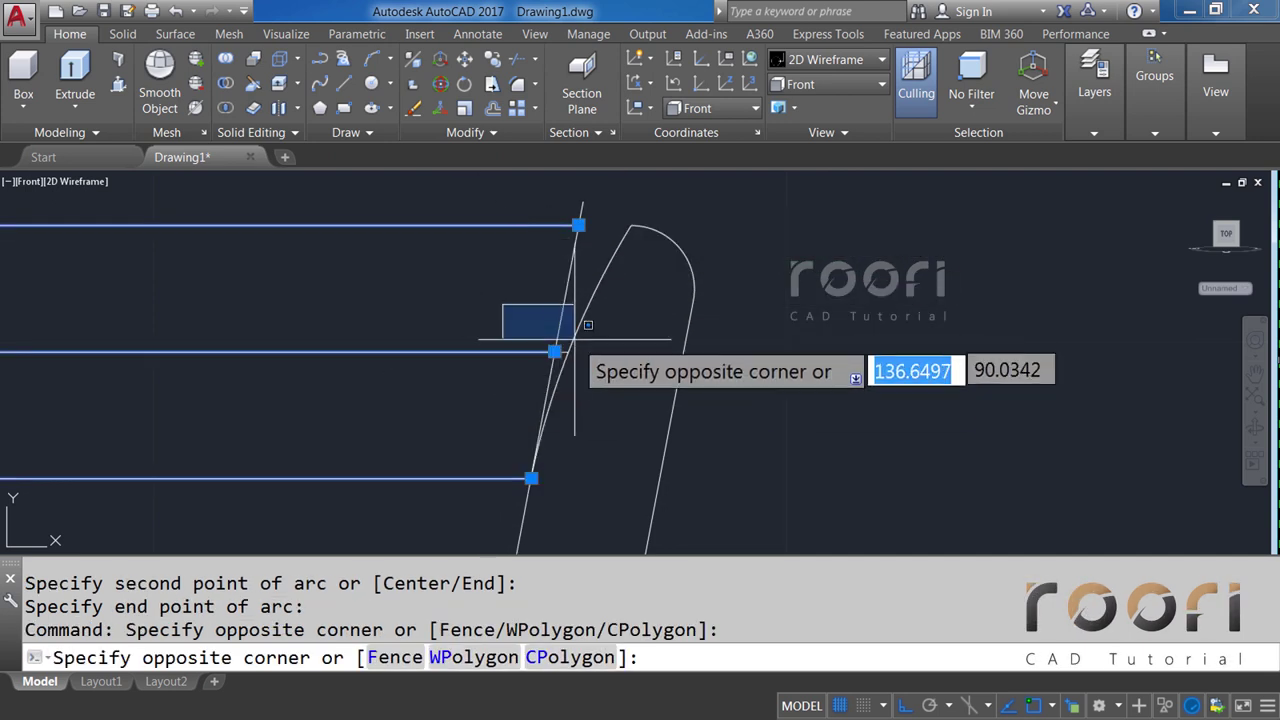
{"action": "left_click", "coordinate": [598, 365]}
{"action": "key", "text": "Delete"}
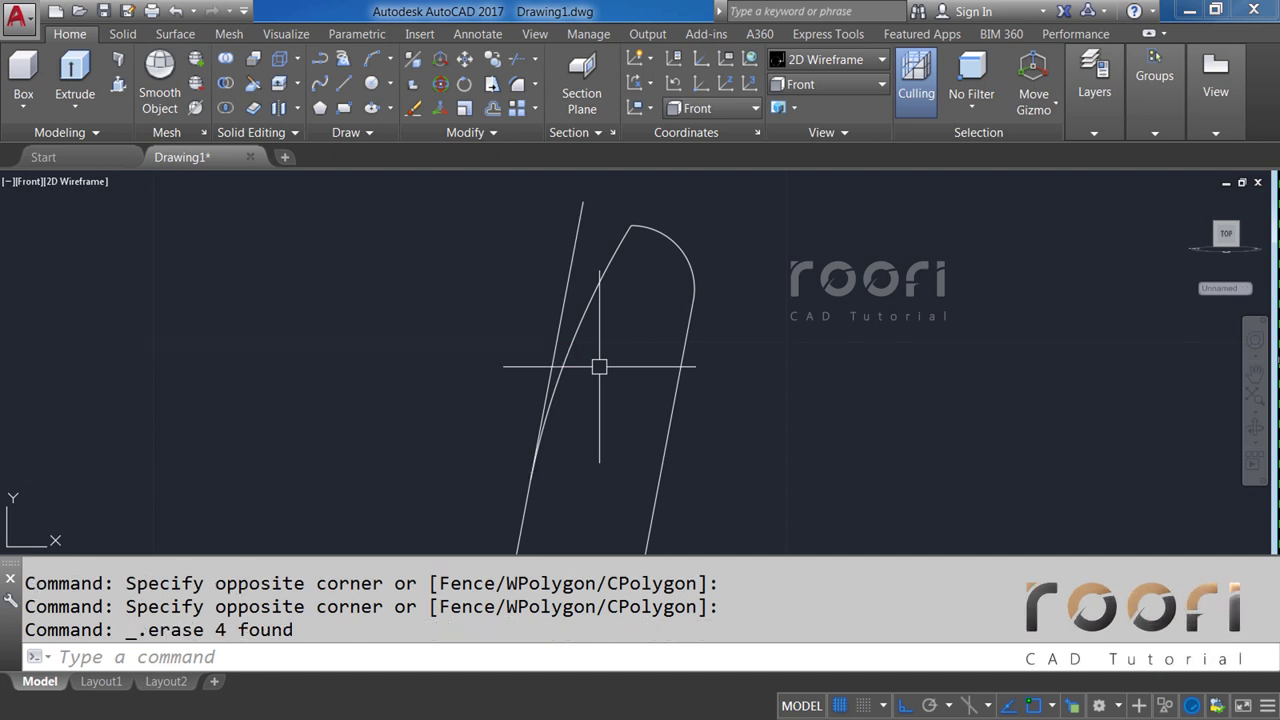
Trim the left straight line back to the curve, using TR with the curve as cutting edge.
{"action": "type", "text": "TR"}
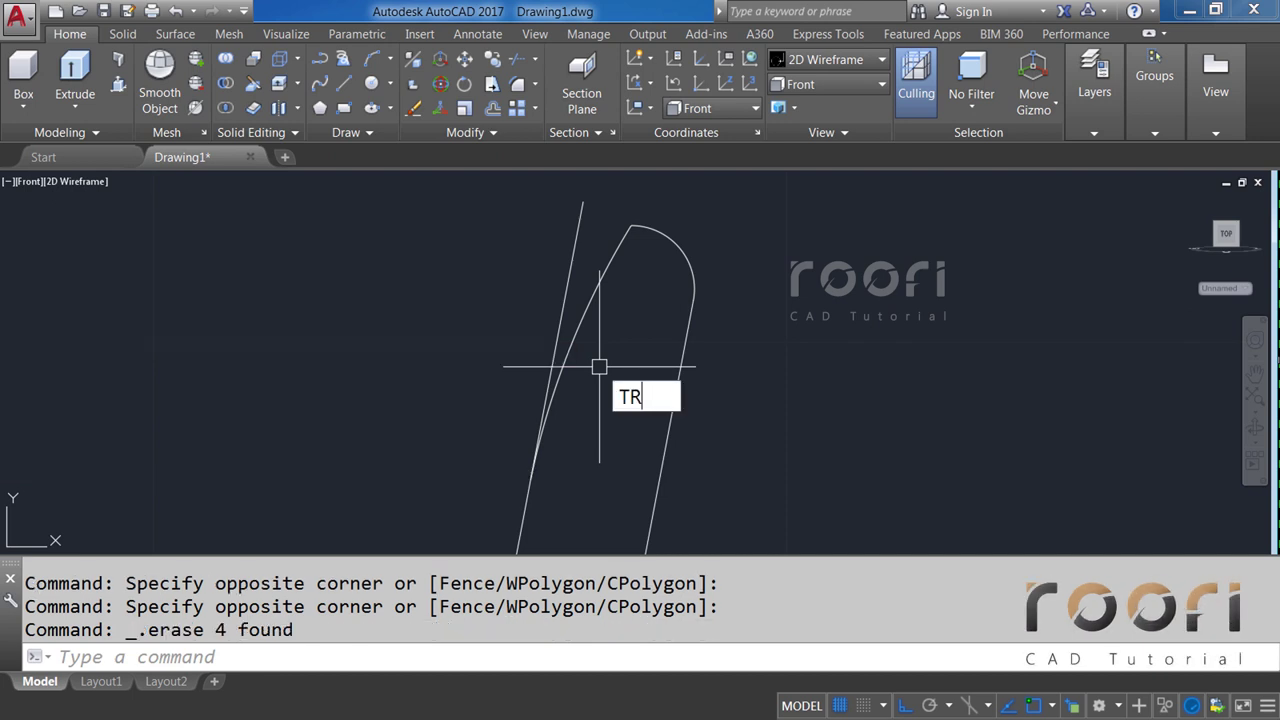
{"action": "key", "text": "Return"}
{"action": "left_click", "coordinate": [590, 302]}
{"action": "key", "text": "Return"}
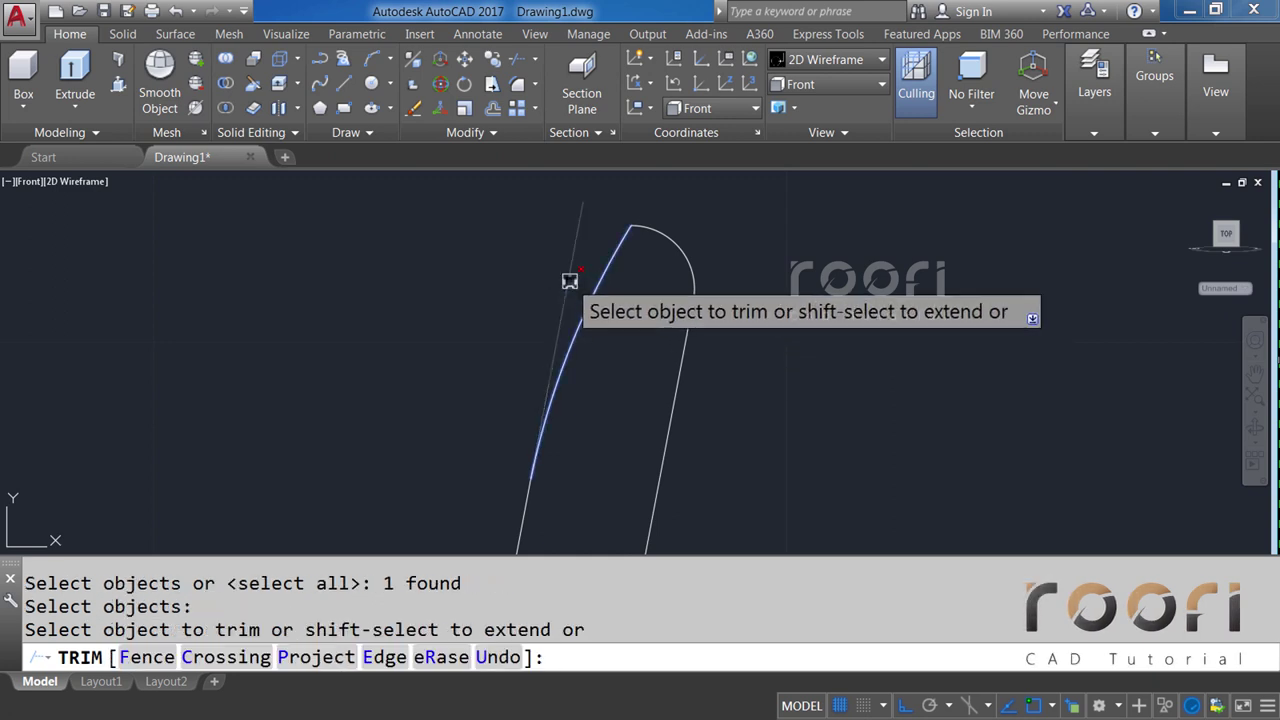
{"action": "left_click", "coordinate": [569, 281]}
{"action": "key", "text": "Return"}
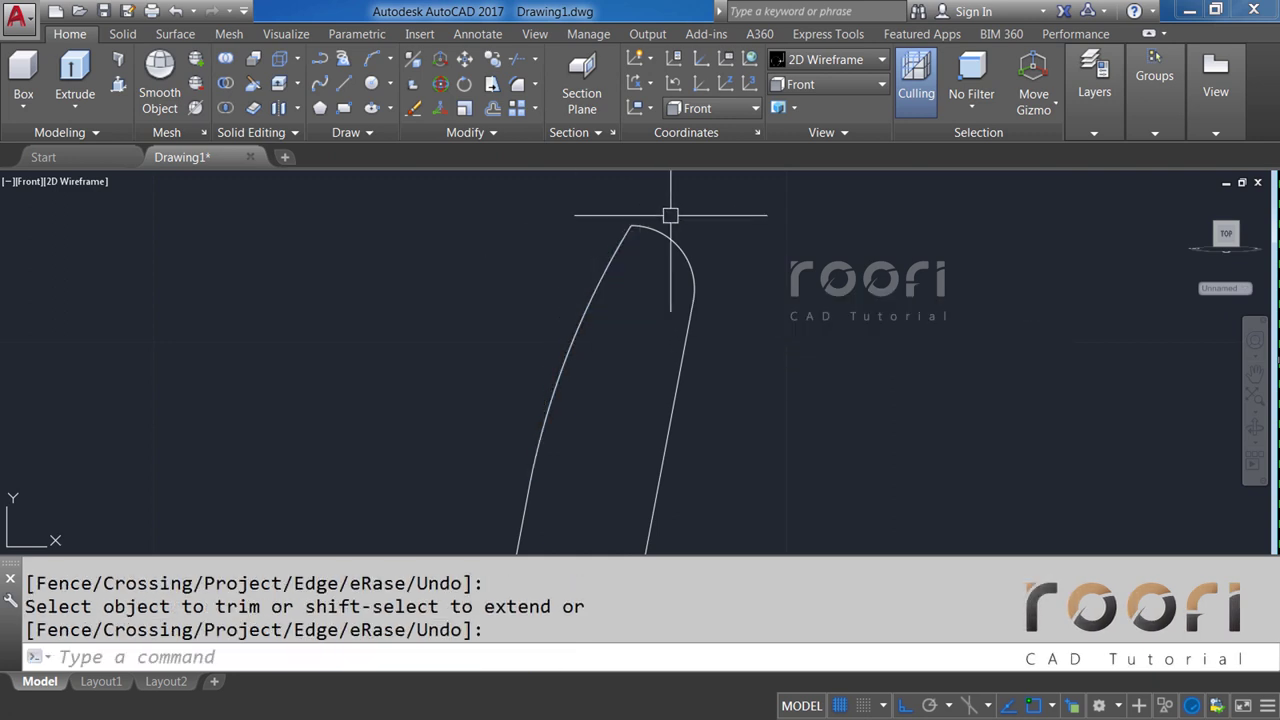
{"action": "scroll", "coordinate": [669, 210], "scroll_direction": "up", "scroll_amount": 2}
{"action": "middle_click_drag", "start_coordinate": [665, 212], "coordinate": [592, 267]}
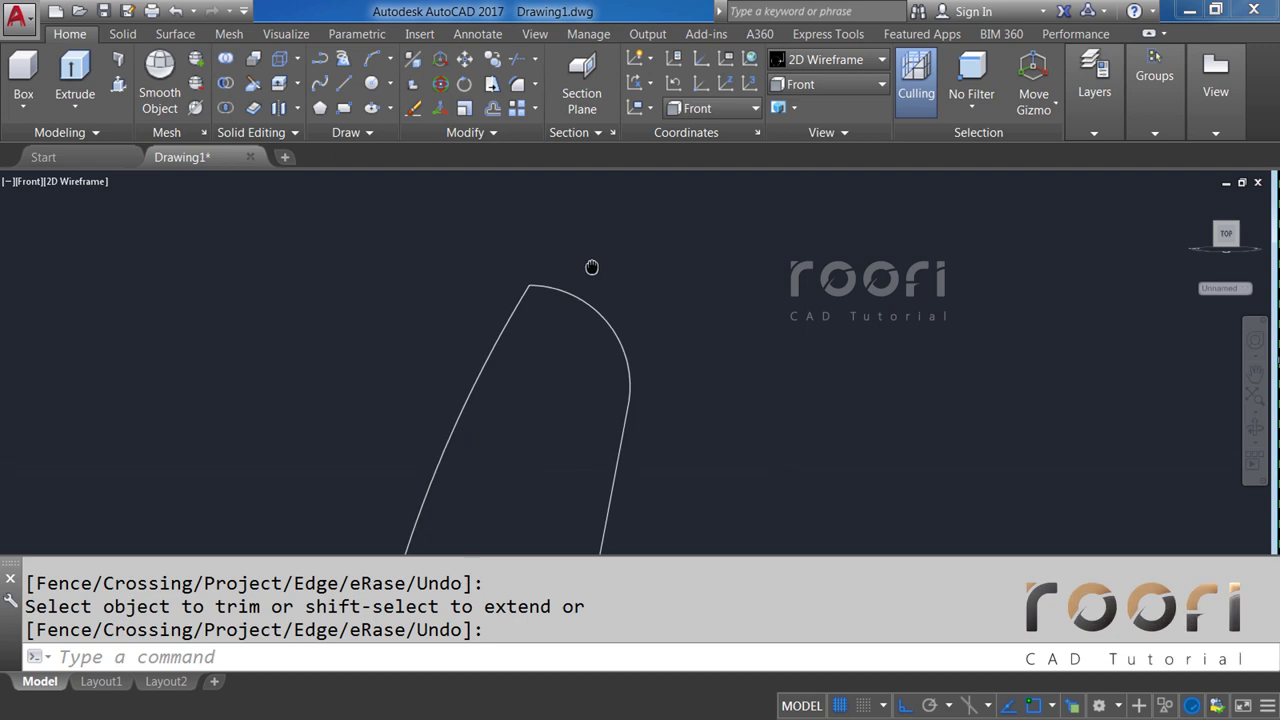
{"action": "left_click", "coordinate": [536, 84]}
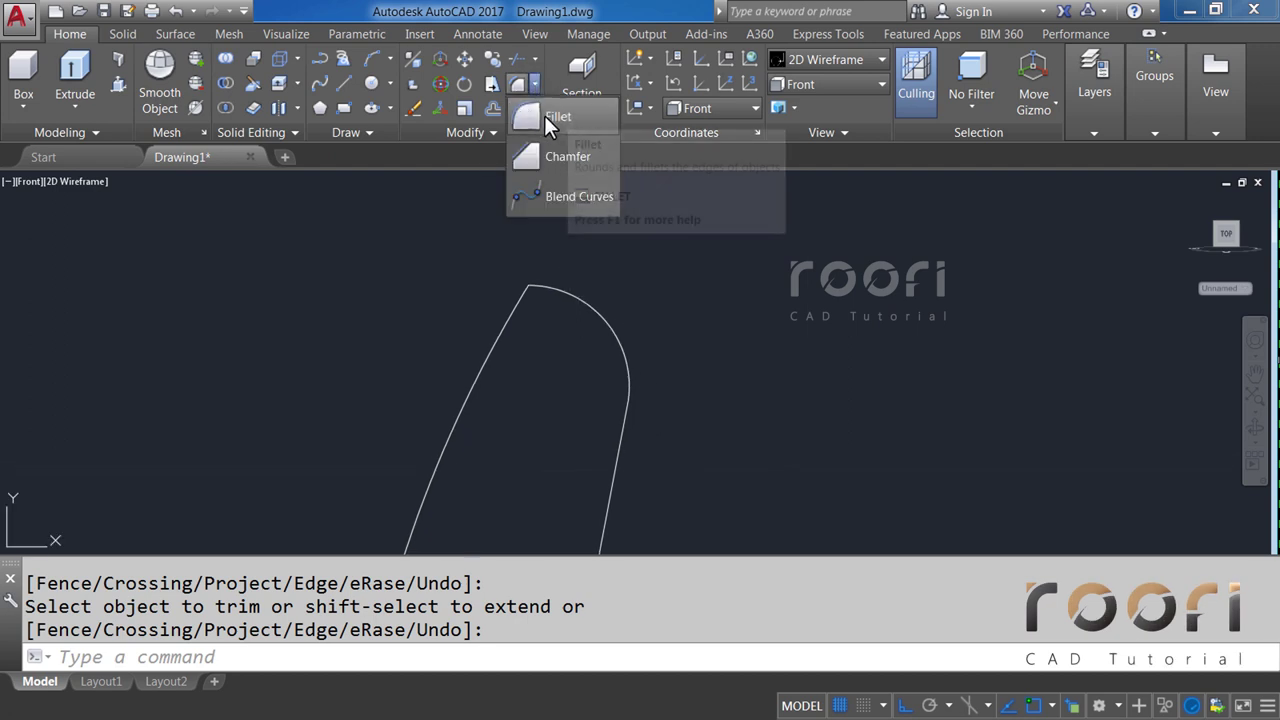
Fillet the left curve and right arc at the top with radius 0.5.
{"action": "left_click", "coordinate": [549, 115]}
{"action": "type", "text": "R"}
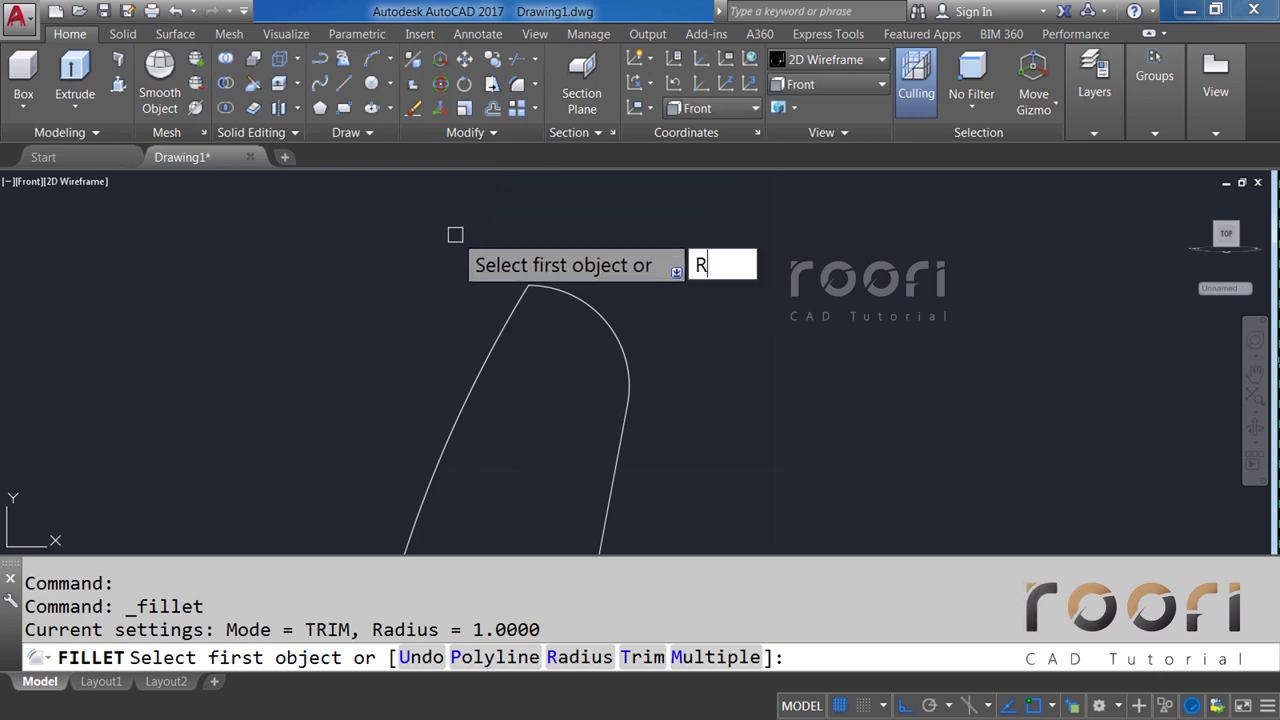
{"action": "key", "text": "Return"}
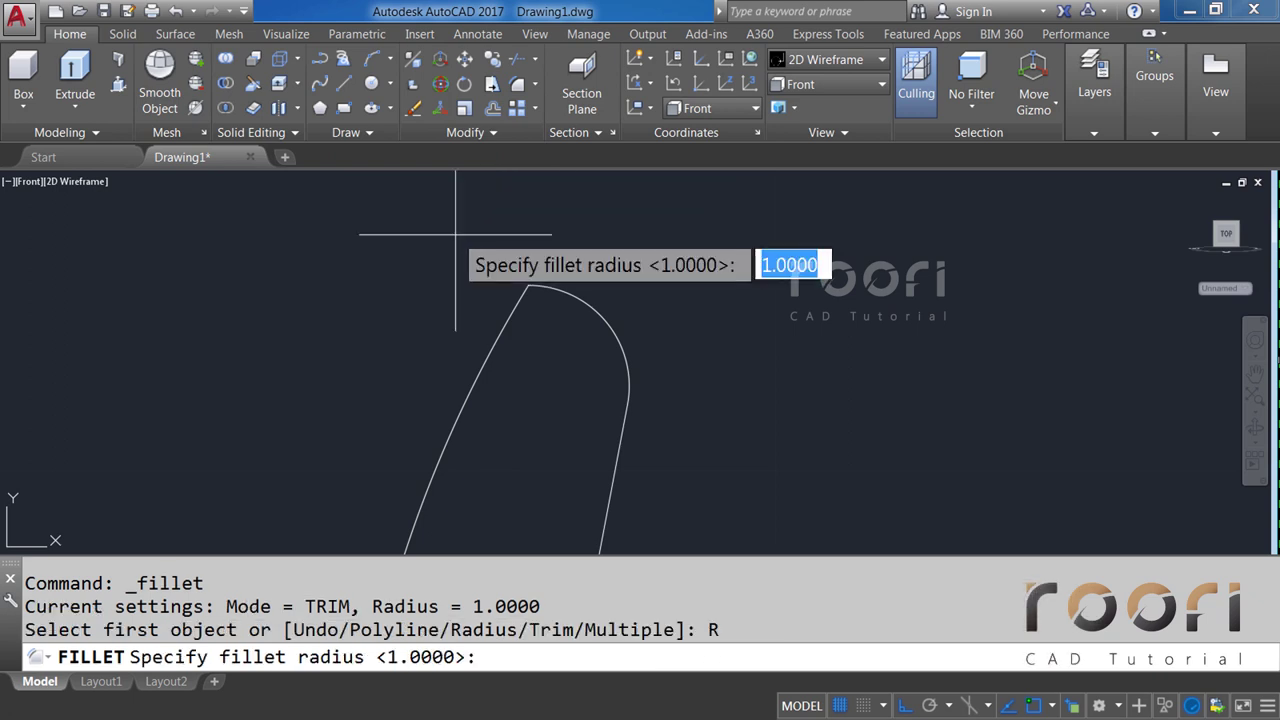
{"action": "type", "text": "0.5"}
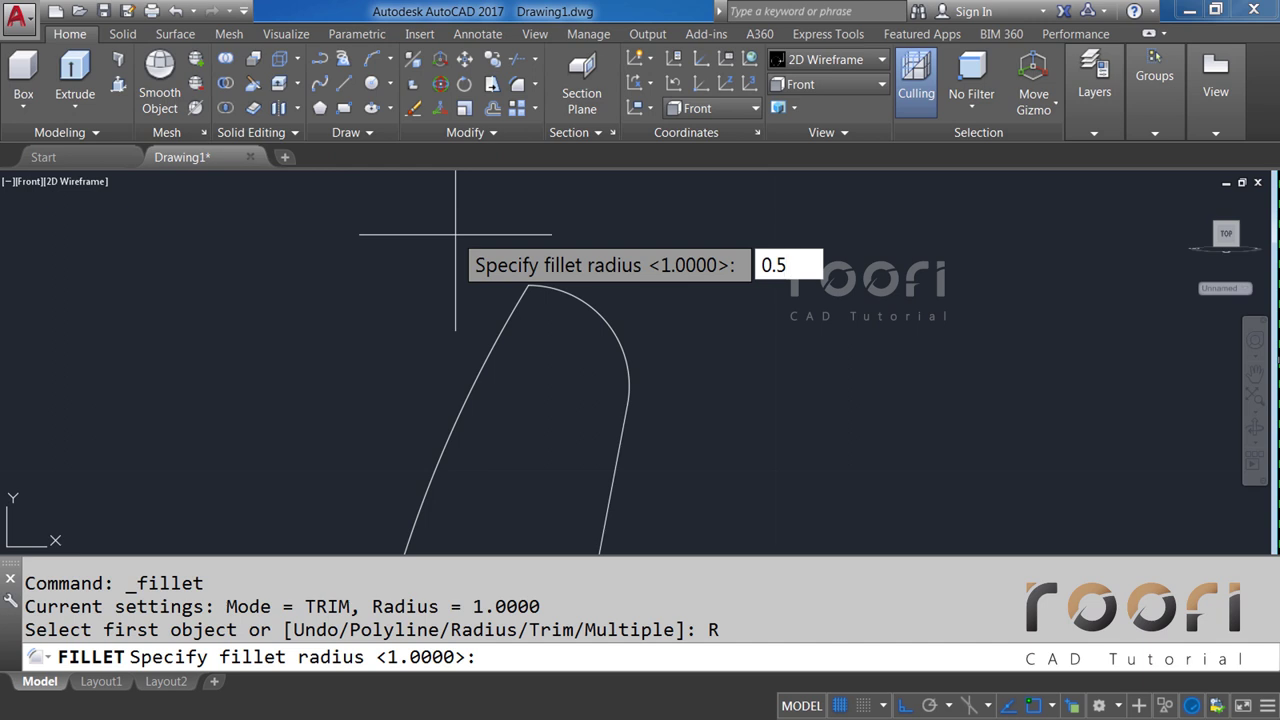
{"action": "key", "text": "Return"}
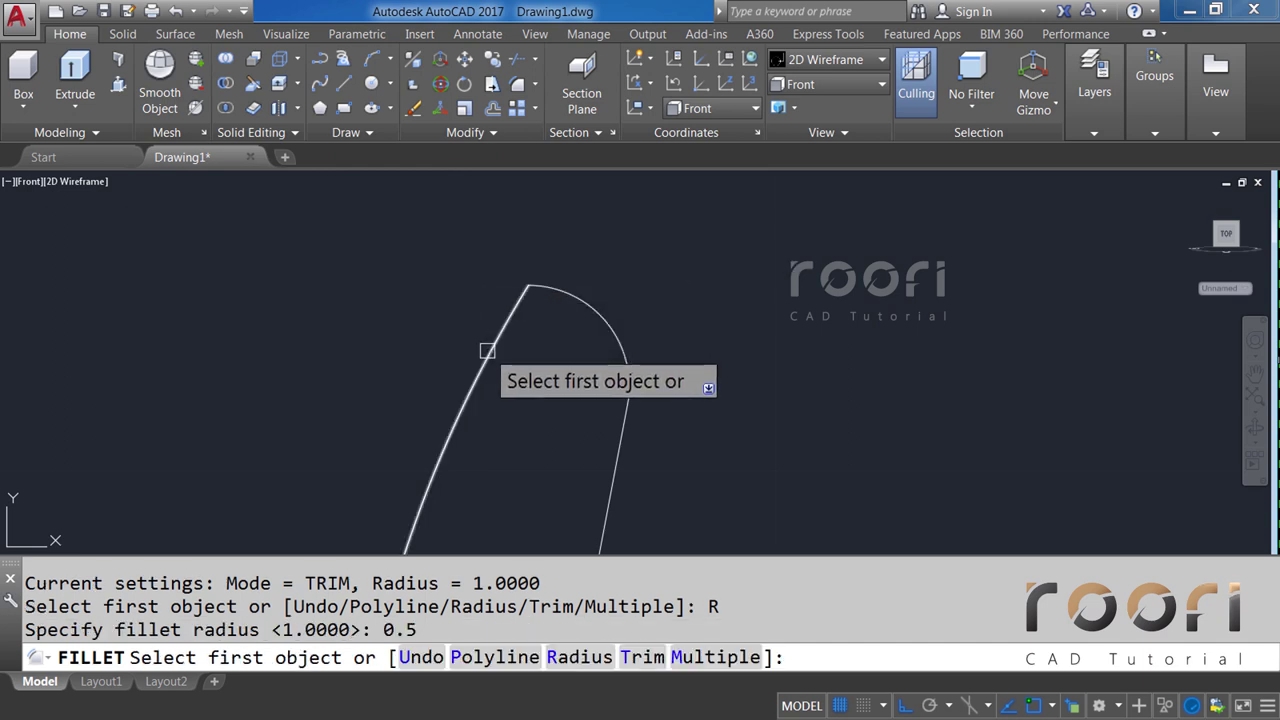
{"action": "left_click", "coordinate": [488, 348]}
{"action": "left_click", "coordinate": [554, 307]}
Draw a line from the arc top, then a horizontal segment running to the right.
{"action": "middle_click_drag", "start_coordinate": [560, 417], "coordinate": [563, 343]}
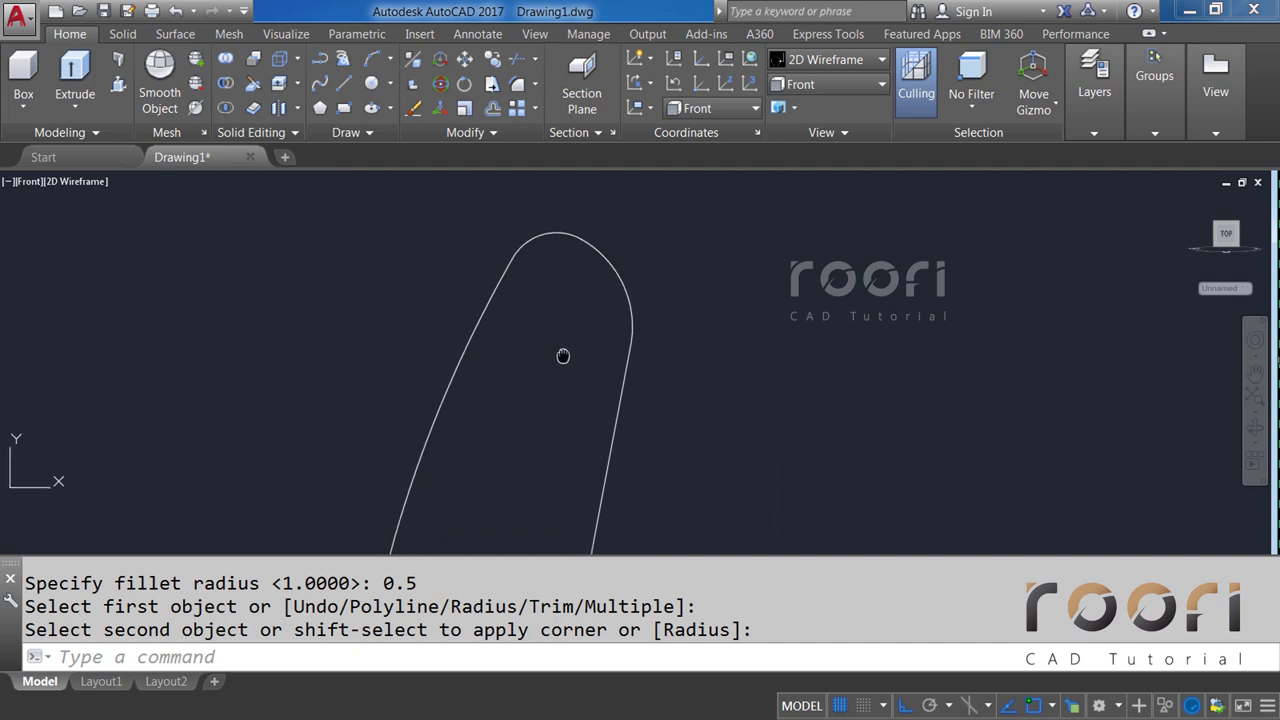
{"action": "type", "text": "L"}
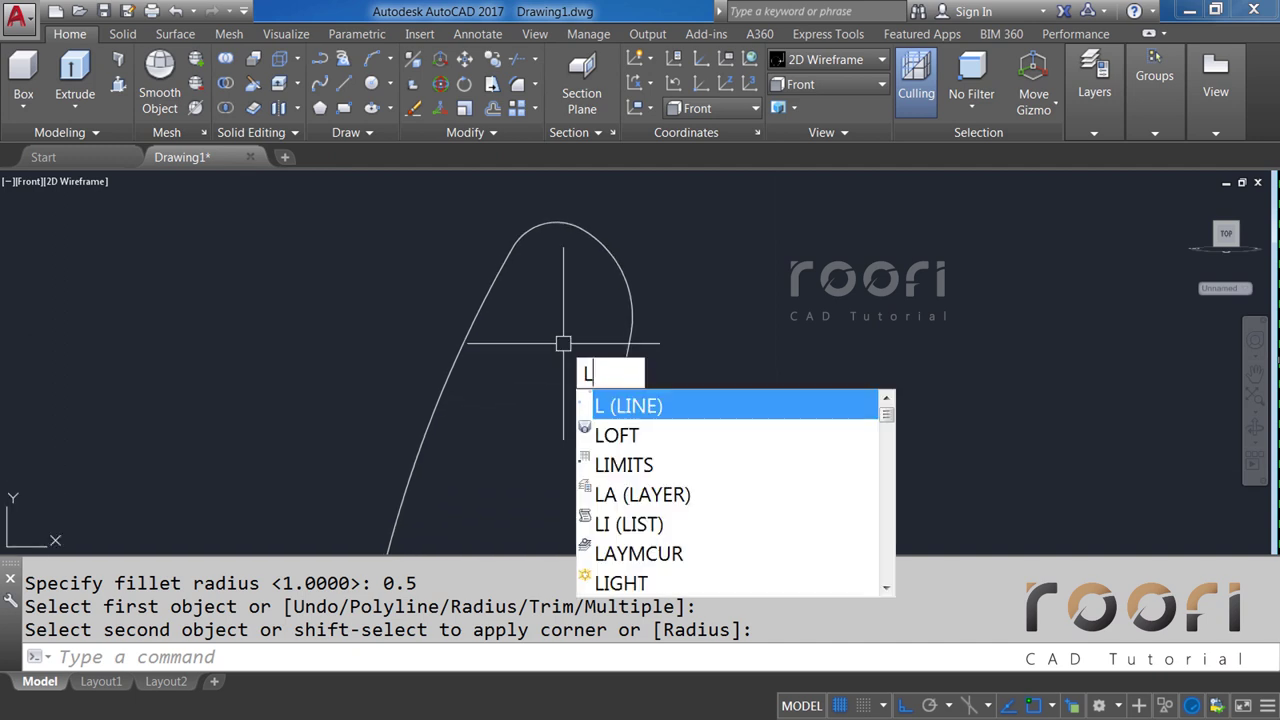
{"action": "key", "text": "Return"}
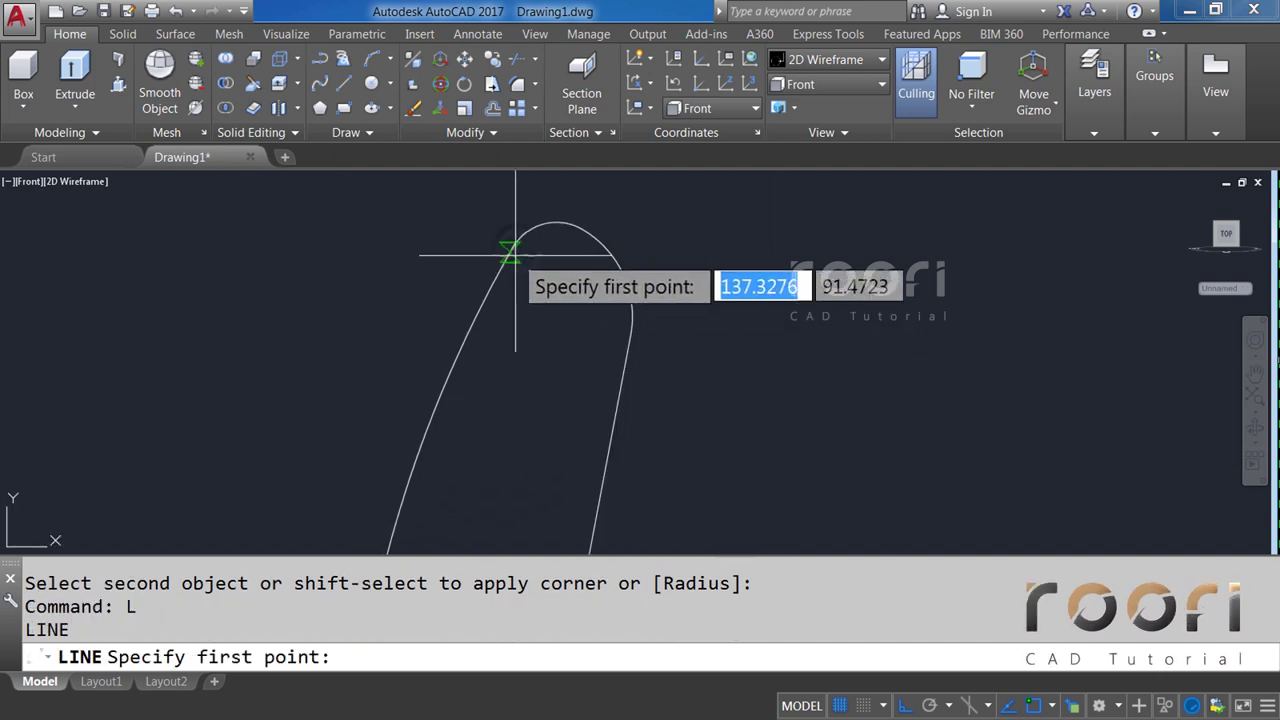
{"action": "left_click", "coordinate": [512, 244]}
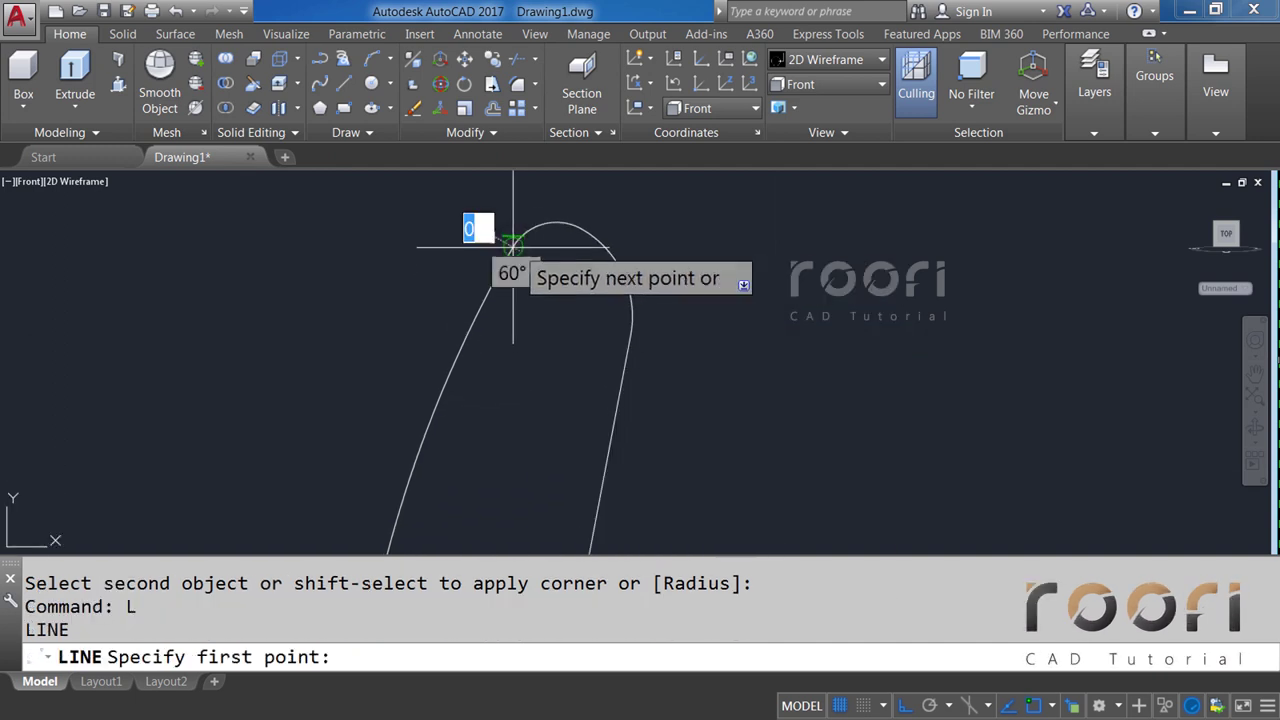
{"action": "left_click", "coordinate": [630, 335]}
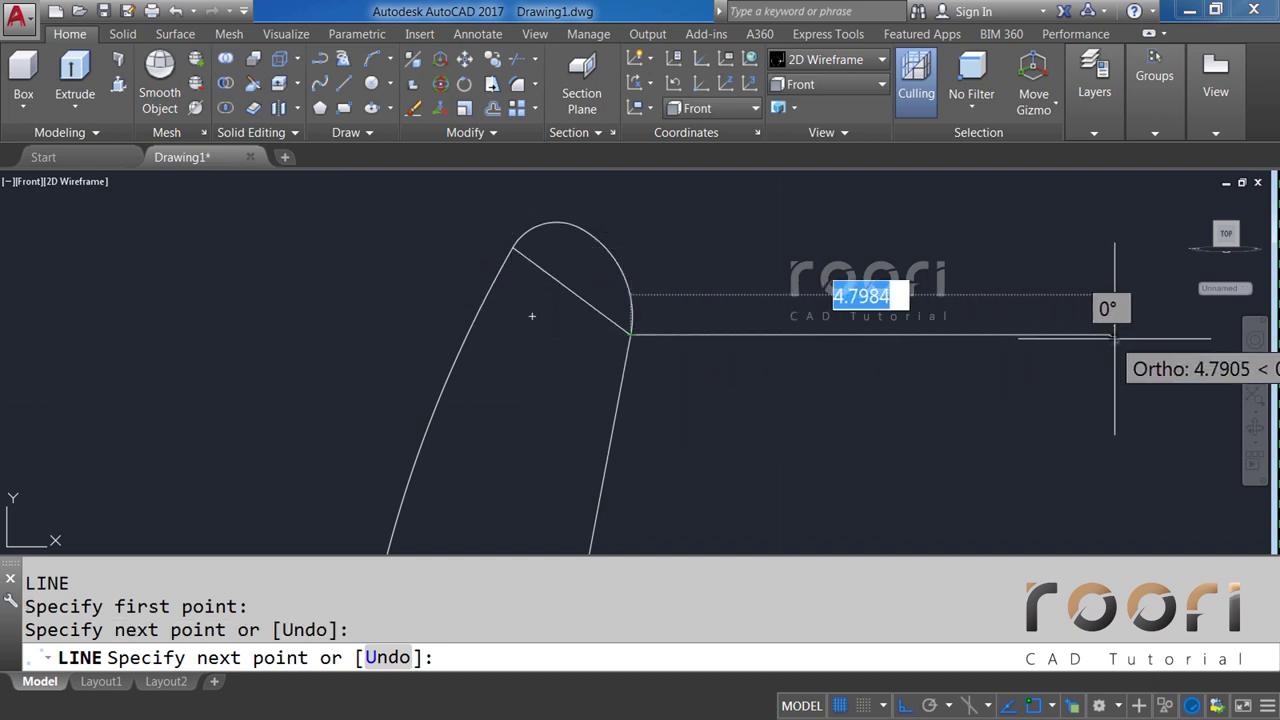
{"action": "left_click", "coordinate": [1065, 335]}
{"action": "key", "text": "Return"}
{"action": "scroll", "coordinate": [829, 290], "scroll_direction": "down", "scroll_amount": 2}
{"action": "scroll", "coordinate": [729, 294], "scroll_direction": "down", "scroll_amount": 2}
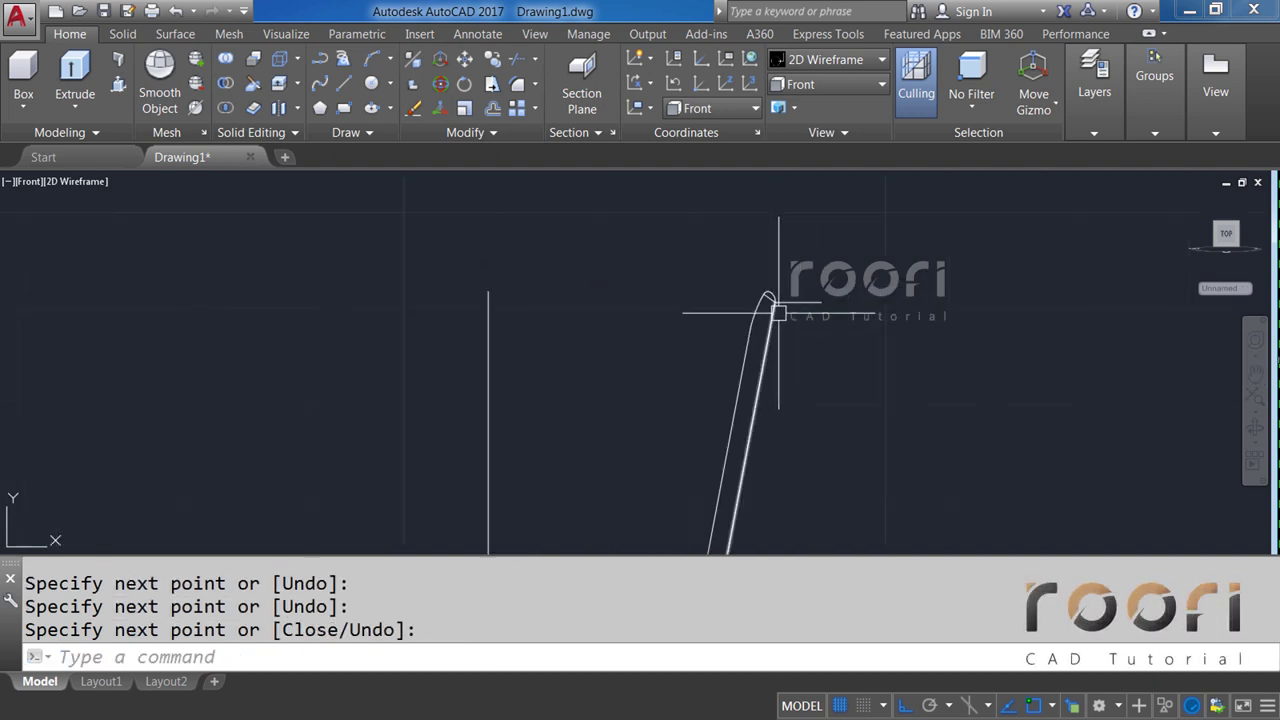
{"action": "scroll", "coordinate": [804, 409], "scroll_direction": "down", "scroll_amount": 2}
{"action": "middle_click_drag", "start_coordinate": [804, 409], "coordinate": [766, 263]}
{"action": "middle_click_drag", "start_coordinate": [751, 397], "coordinate": [723, 282]}
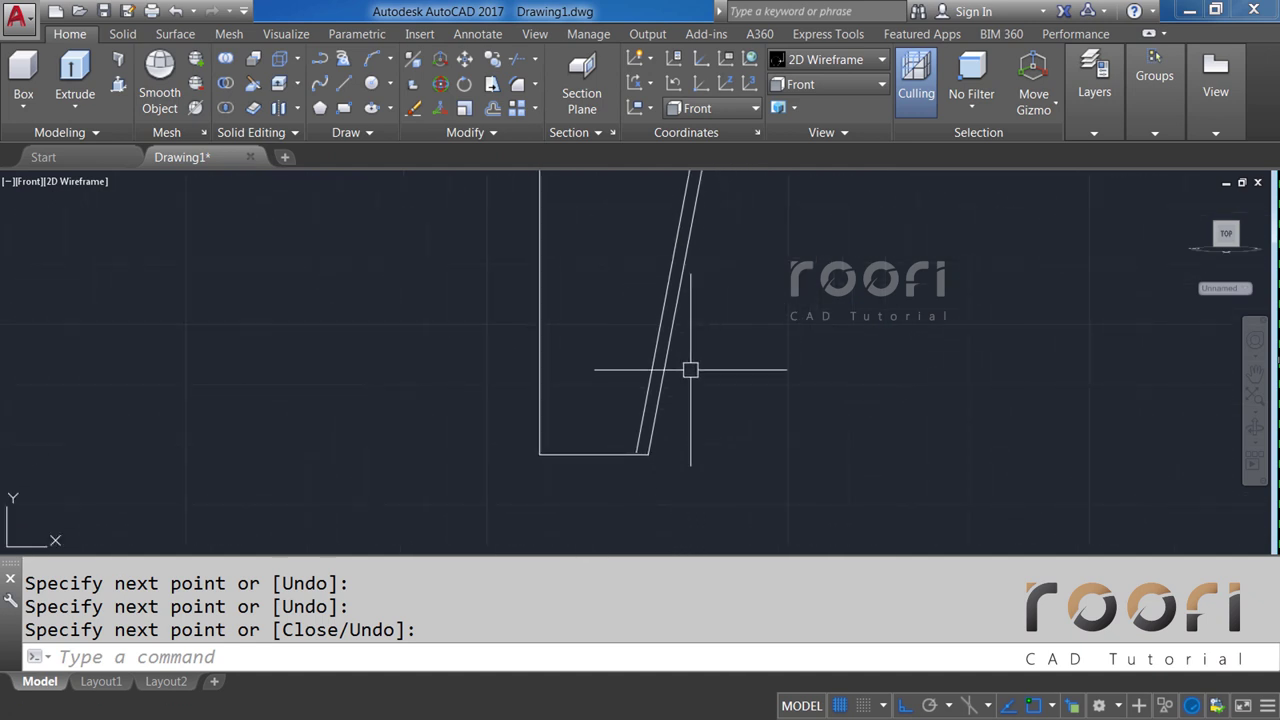
{"action": "scroll", "coordinate": [617, 446], "scroll_direction": "up", "scroll_amount": 2}
{"action": "scroll", "coordinate": [611, 449], "scroll_direction": "up", "scroll_amount": 1}
{"action": "scroll", "coordinate": [611, 449], "scroll_direction": "up", "scroll_amount": 1}
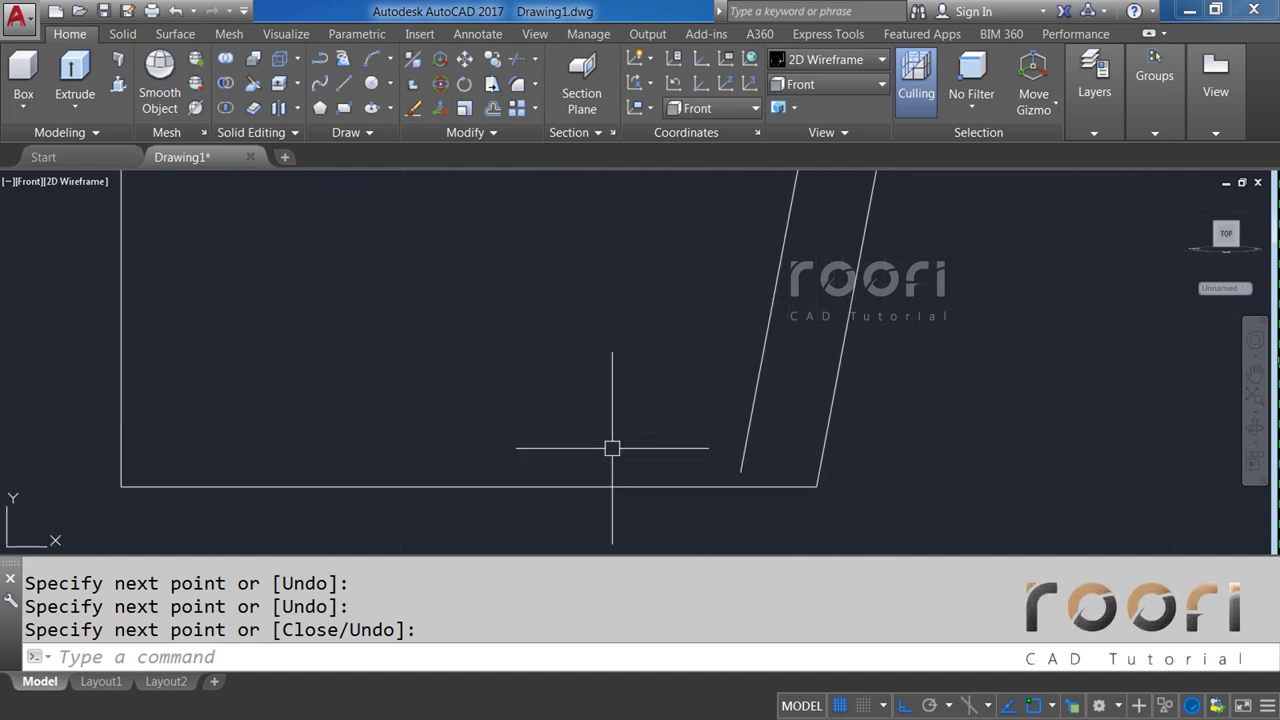
Offset the bottom line 2 units upward.
{"action": "type", "text": "O"}
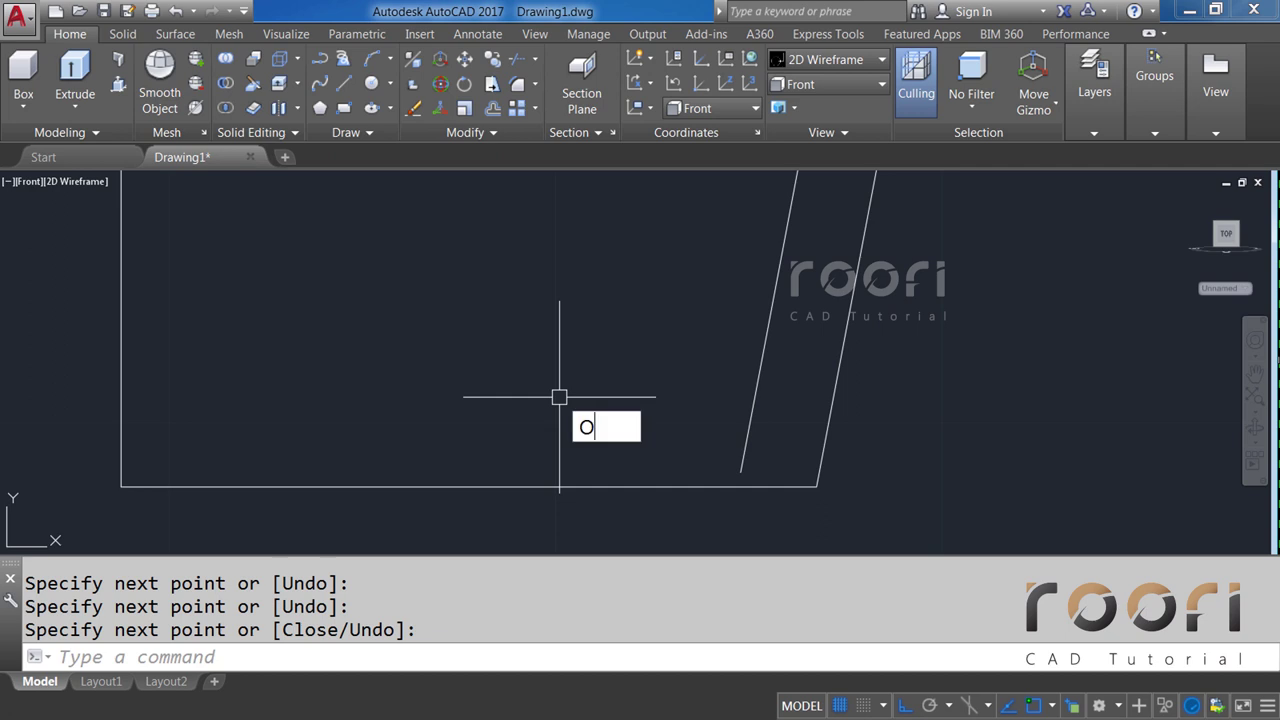
{"action": "key", "text": "Return"}
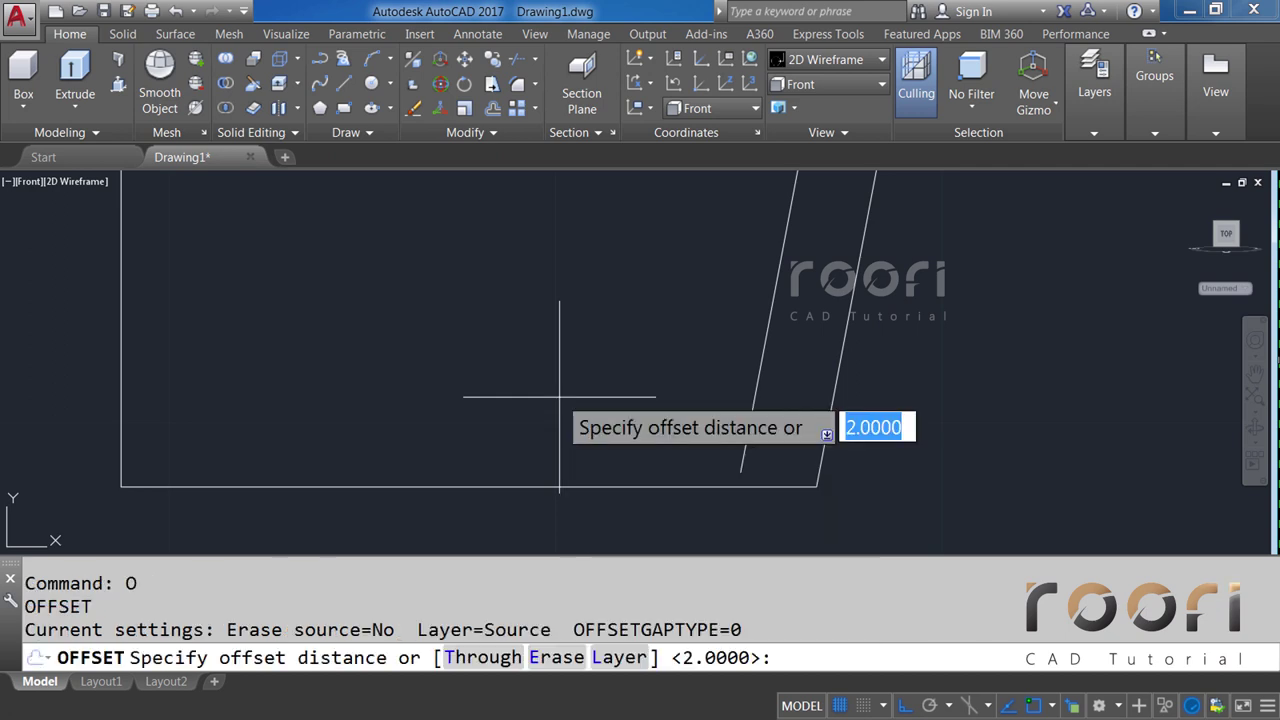
{"action": "type", "text": "2"}
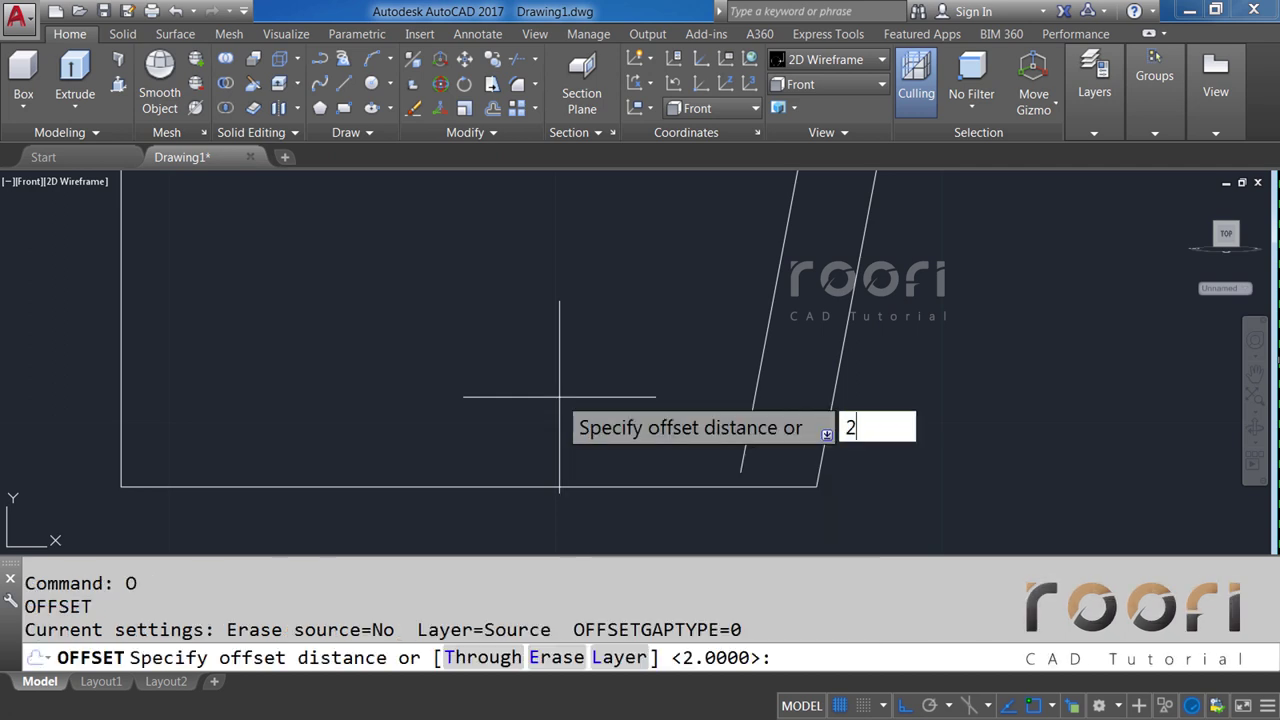
{"action": "key", "text": "Return"}
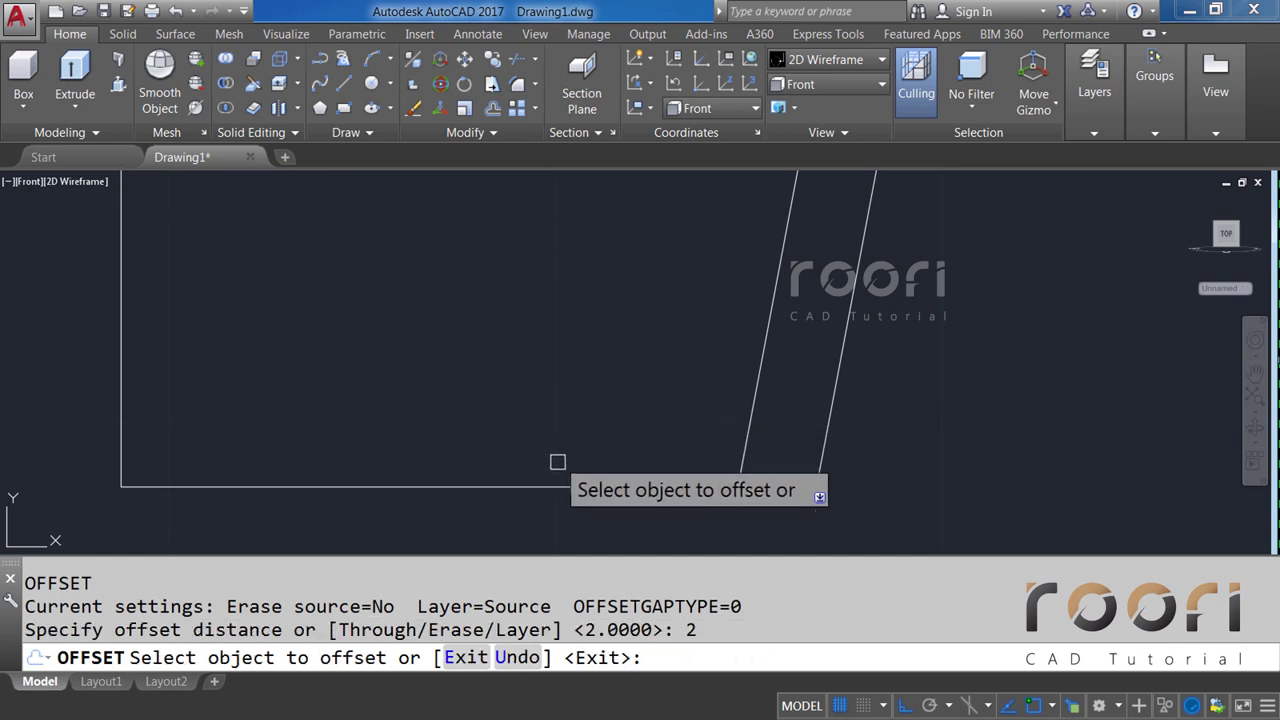
{"action": "left_click", "coordinate": [556, 486]}
{"action": "left_click", "coordinate": [553, 399]}
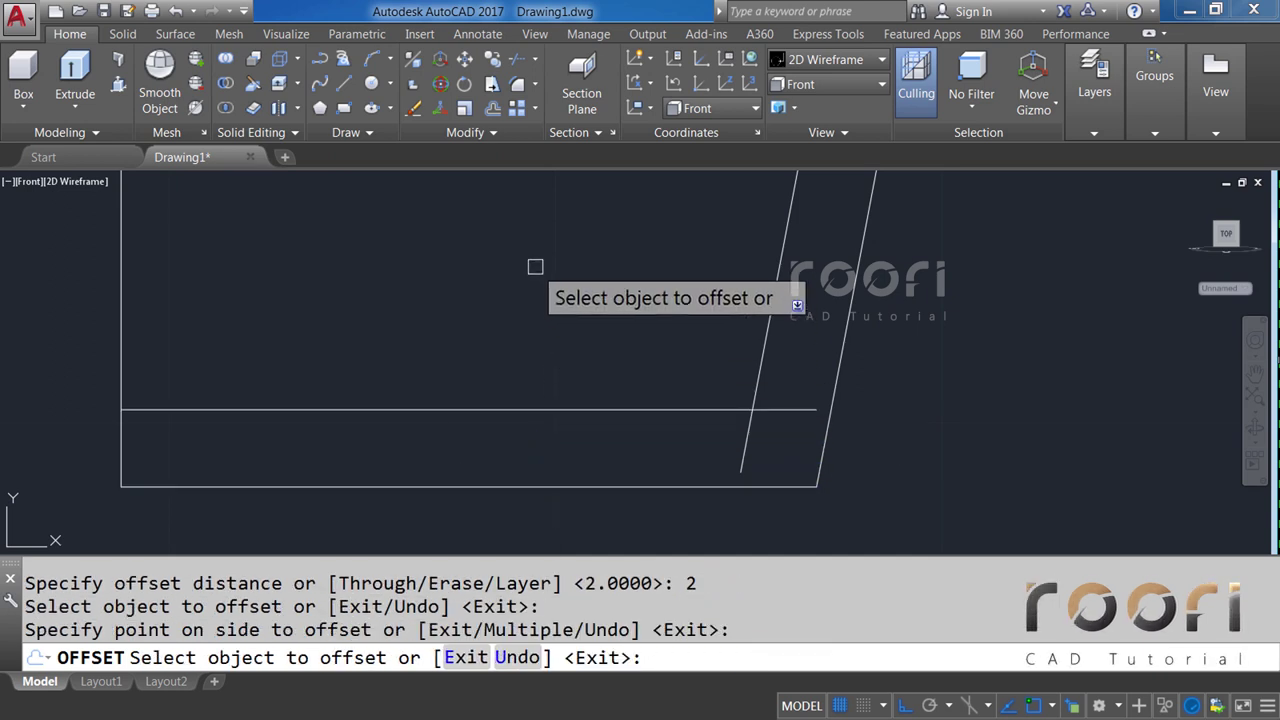
Fillet the upper horizontal line and the slanted line with radius 2.
{"action": "left_click", "coordinate": [535, 84]}
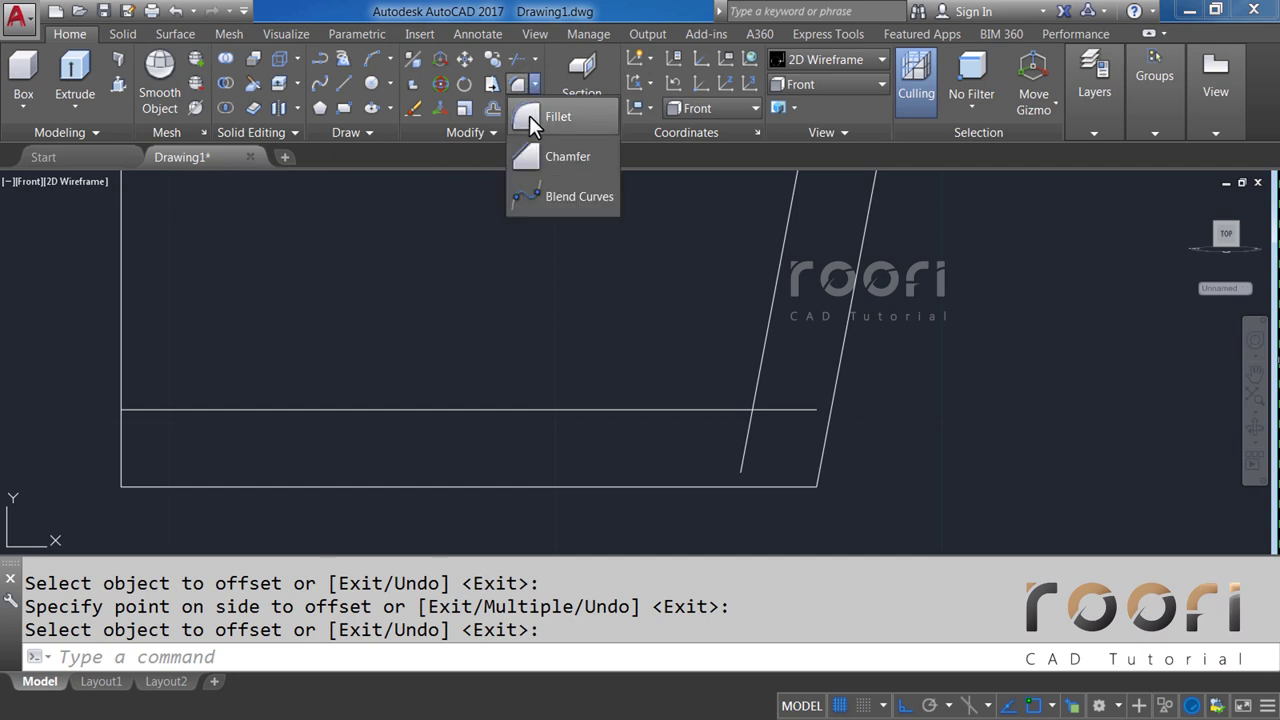
{"action": "left_click", "coordinate": [552, 117]}
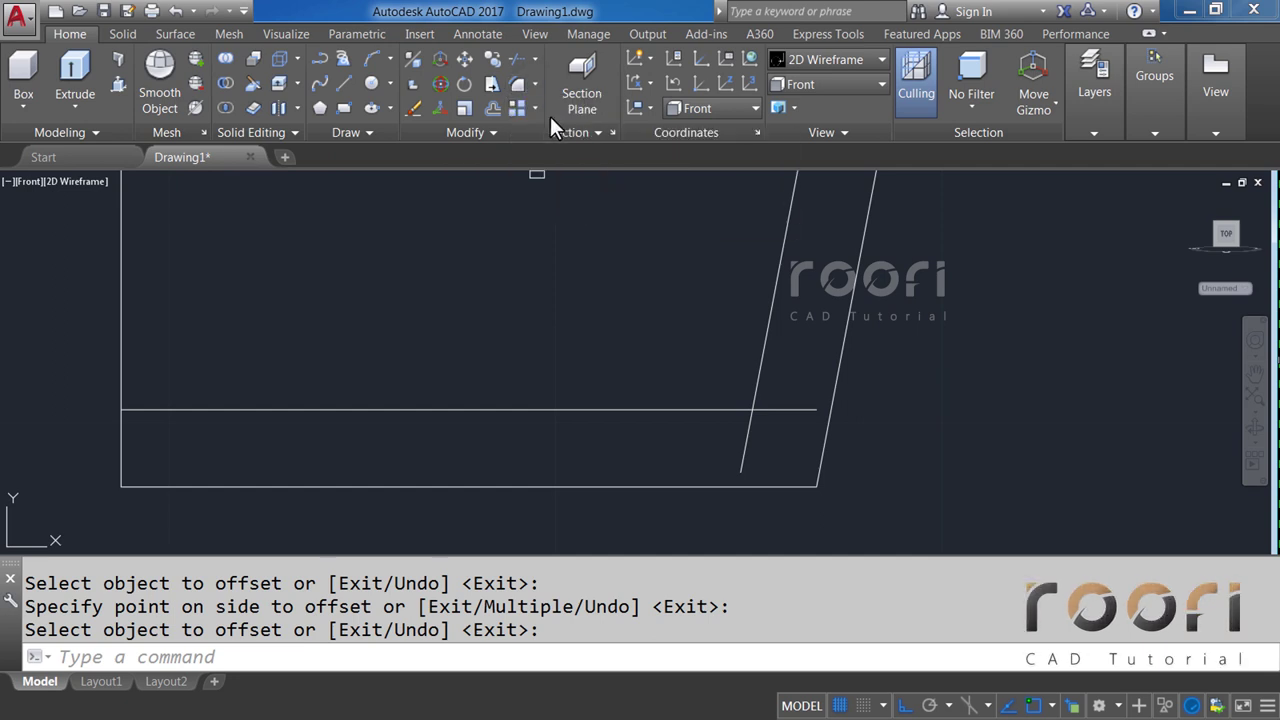
{"action": "type", "text": "R"}
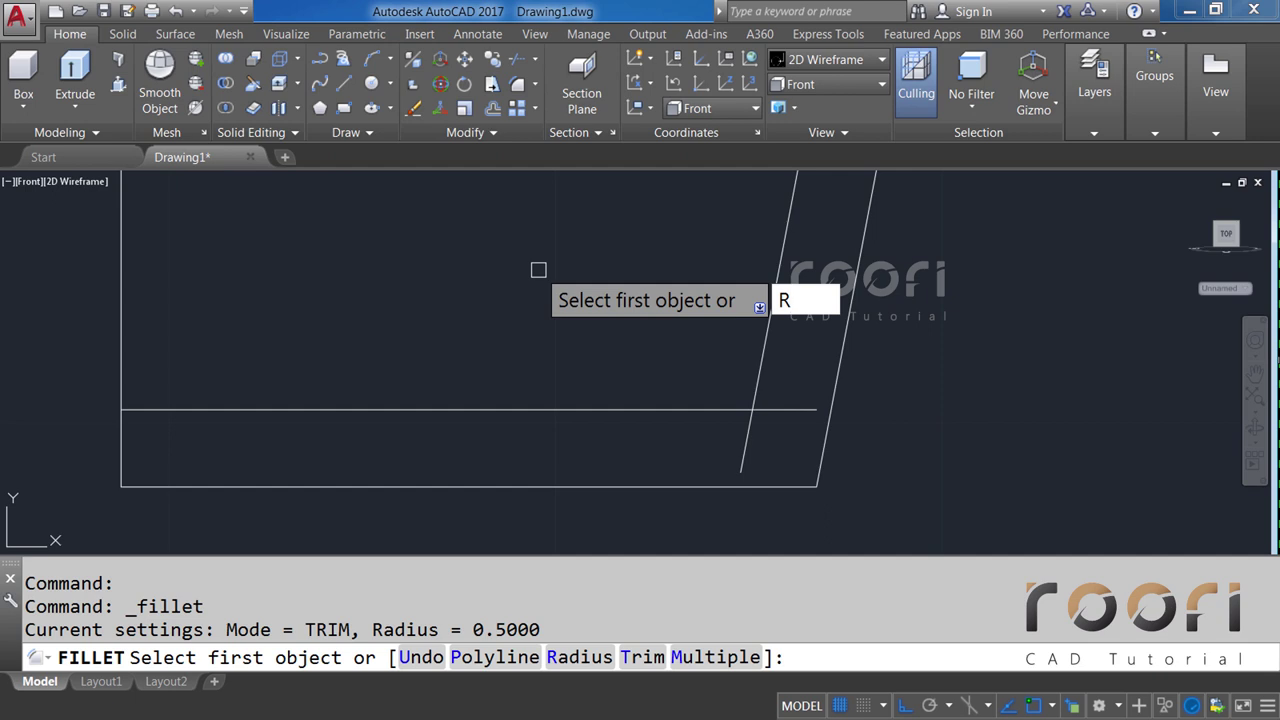
{"action": "key", "text": "Return"}
{"action": "type", "text": "2"}
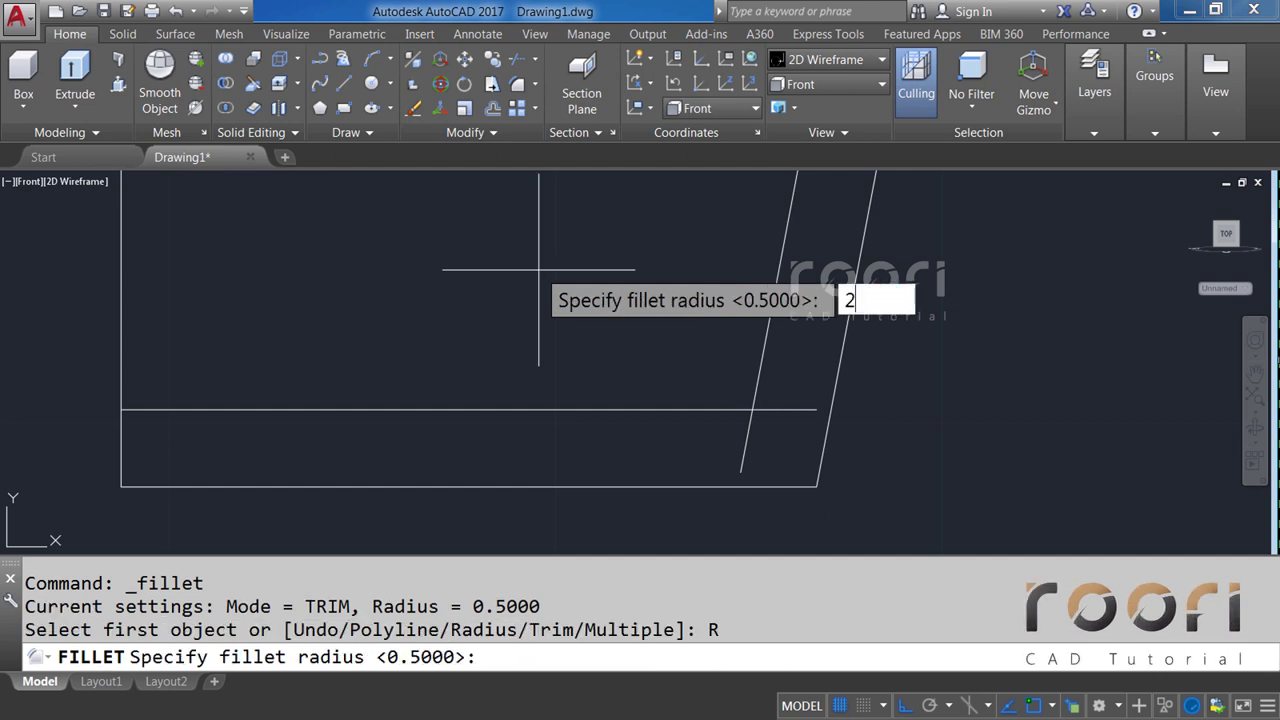
{"action": "key", "text": "Return"}
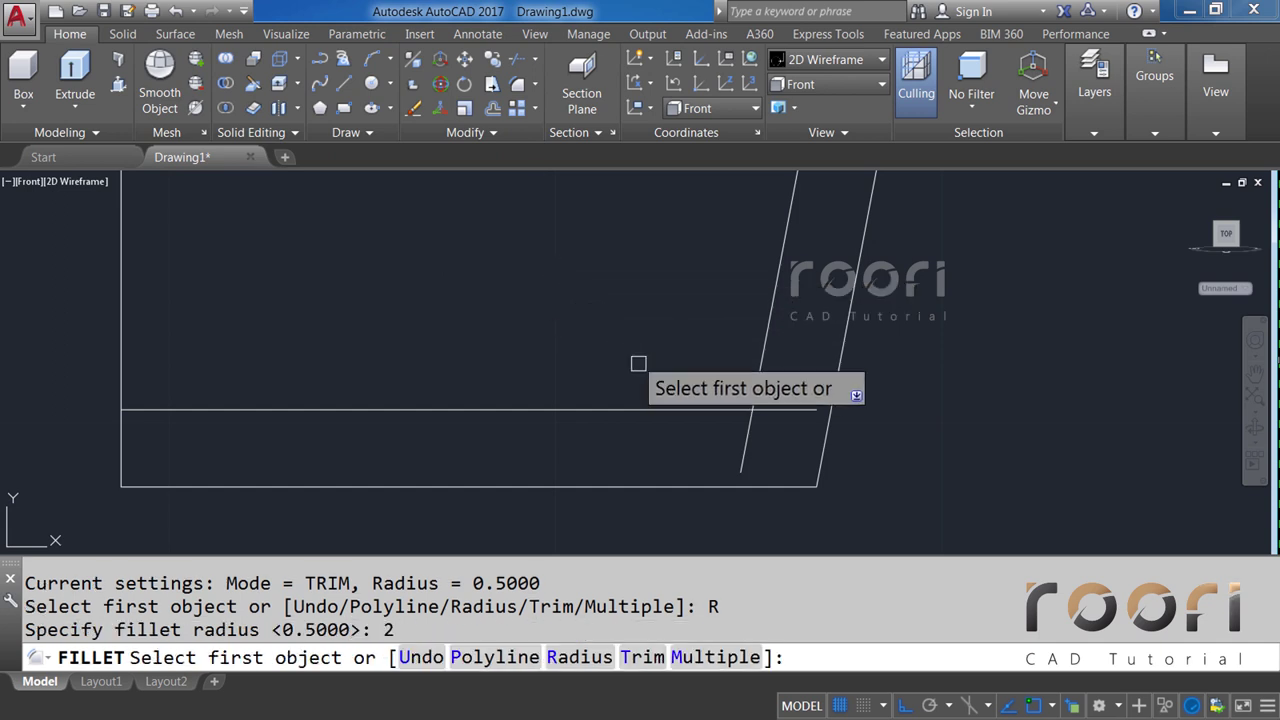
{"action": "left_click", "coordinate": [651, 409]}
{"action": "left_click", "coordinate": [765, 343]}
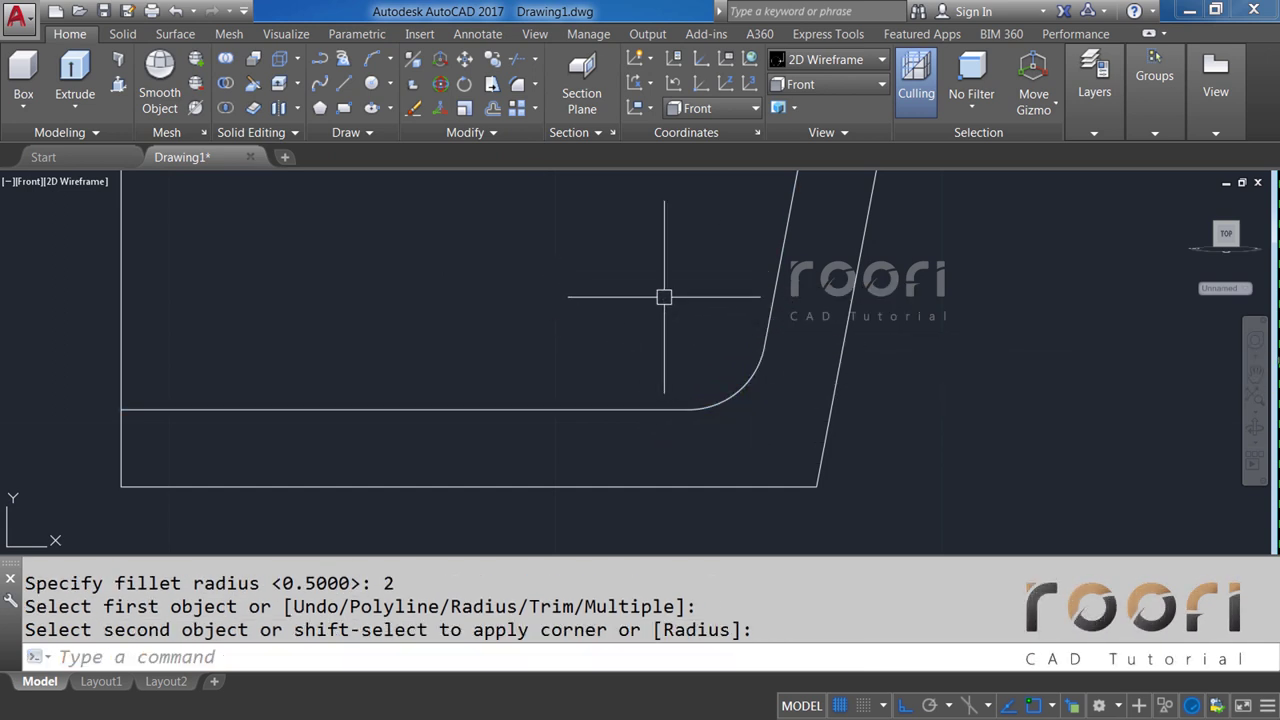
Fillet the bottom line and the outer slanted line with radius 2 as well.
{"action": "left_click", "coordinate": [536, 85]}
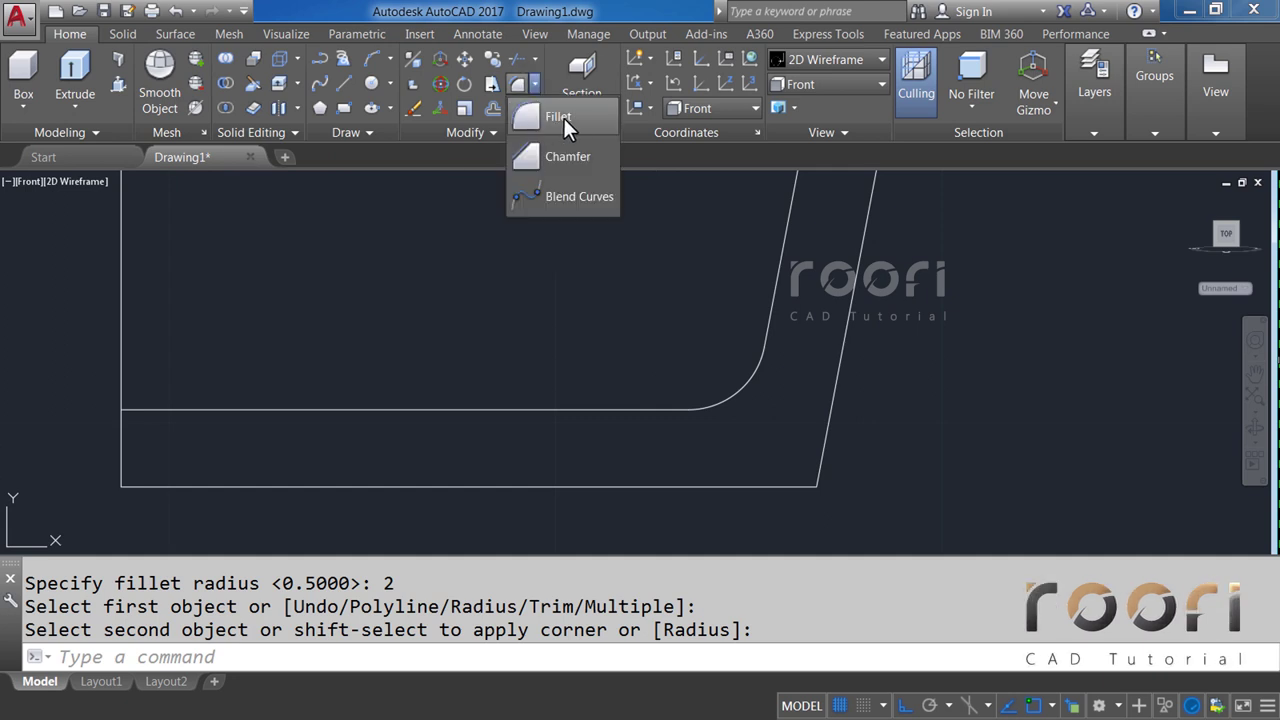
{"action": "left_click", "coordinate": [553, 117]}
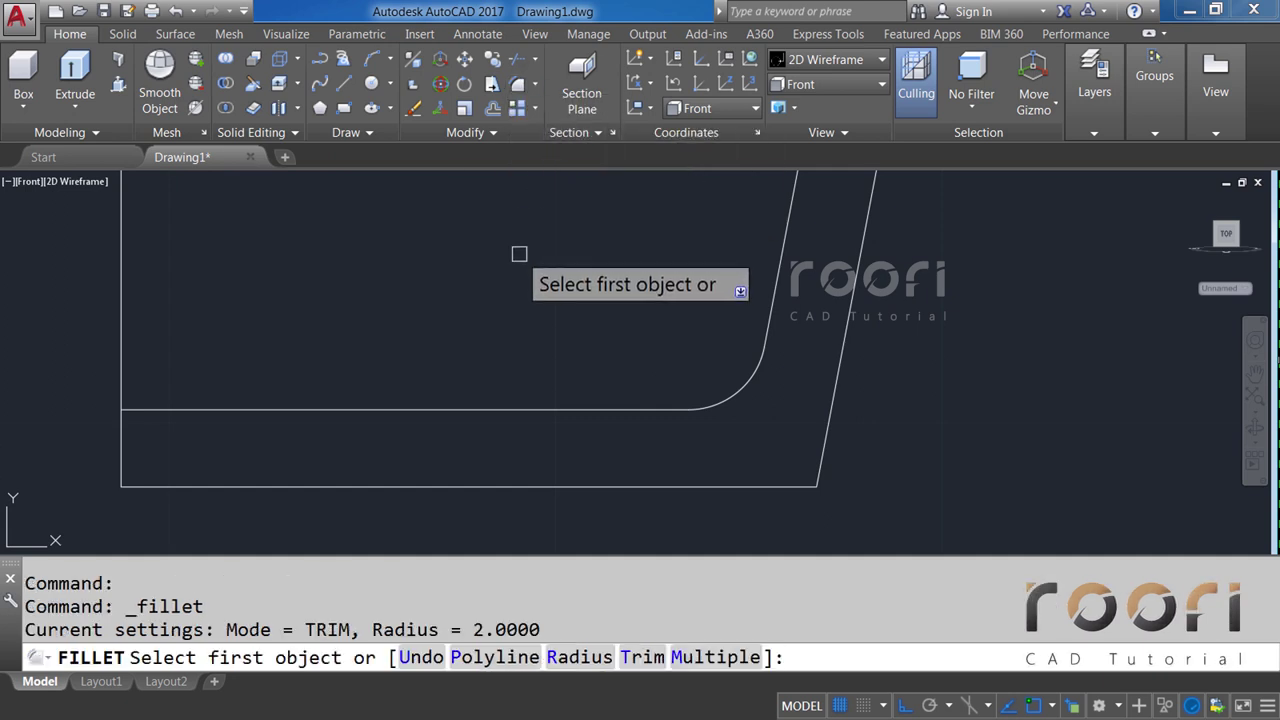
{"action": "type", "text": "R"}
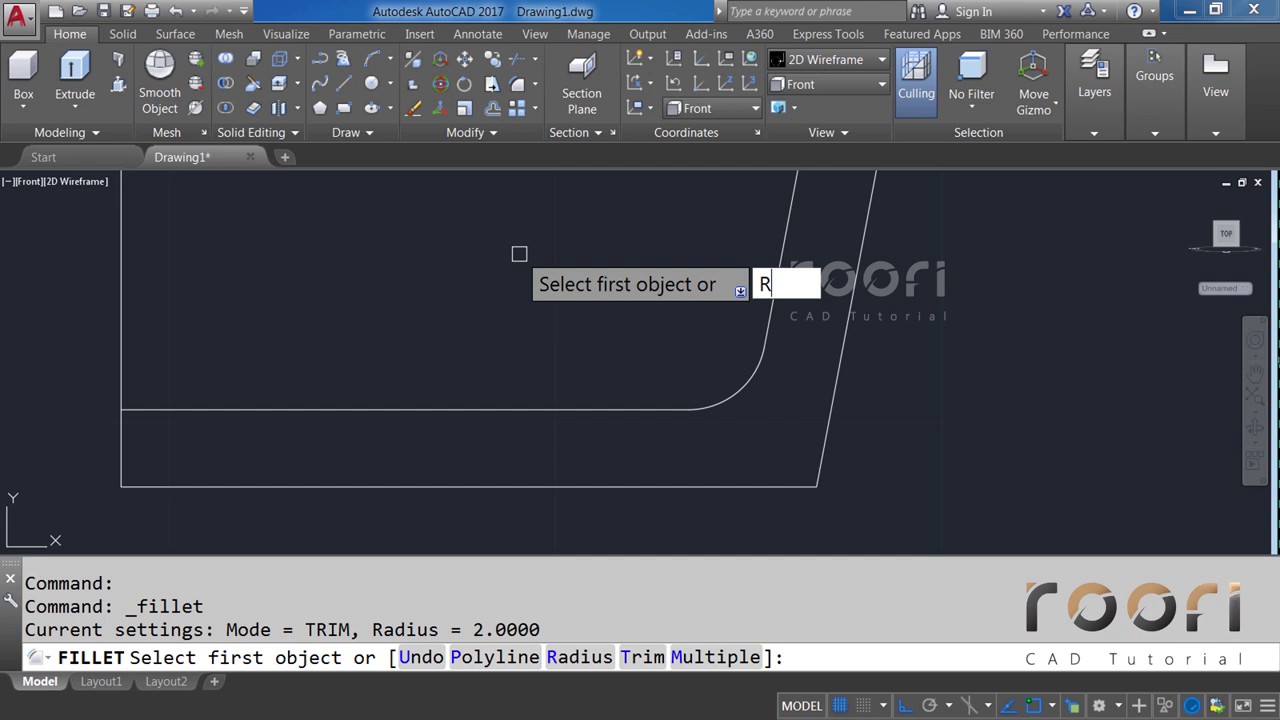
{"action": "key", "text": "Return"}
{"action": "type", "text": "2"}
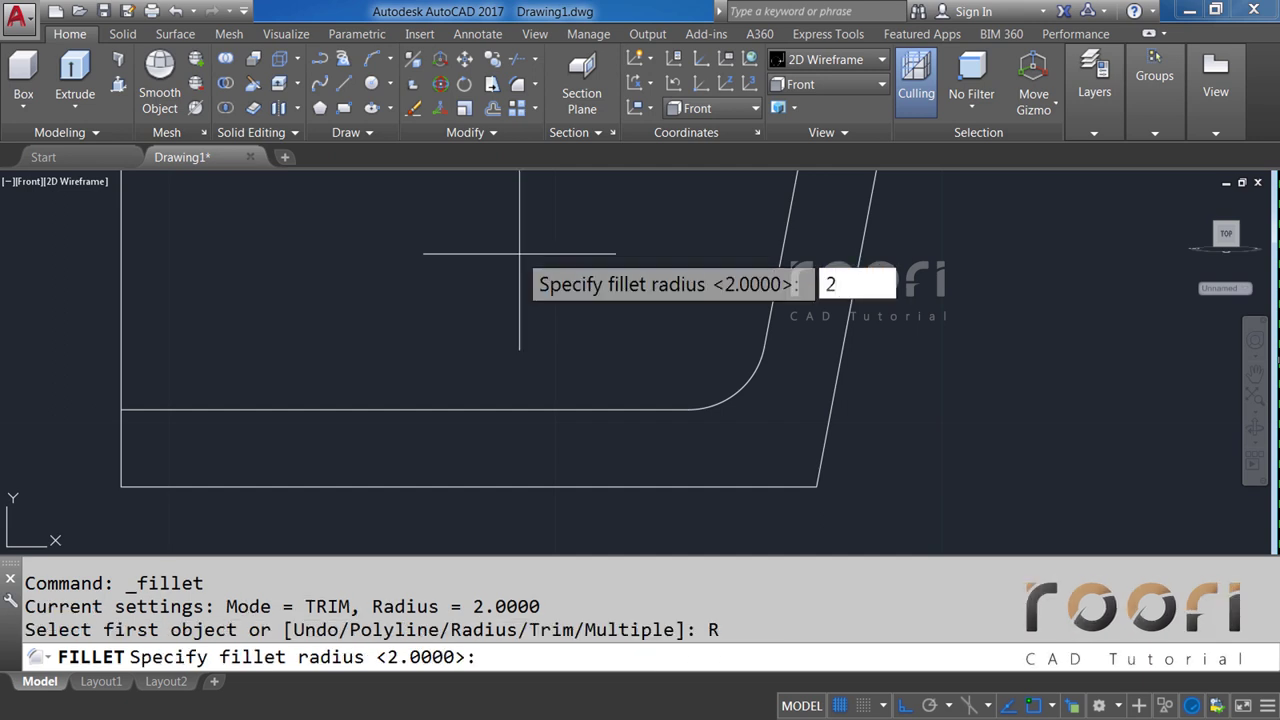
{"action": "key", "text": "Return"}
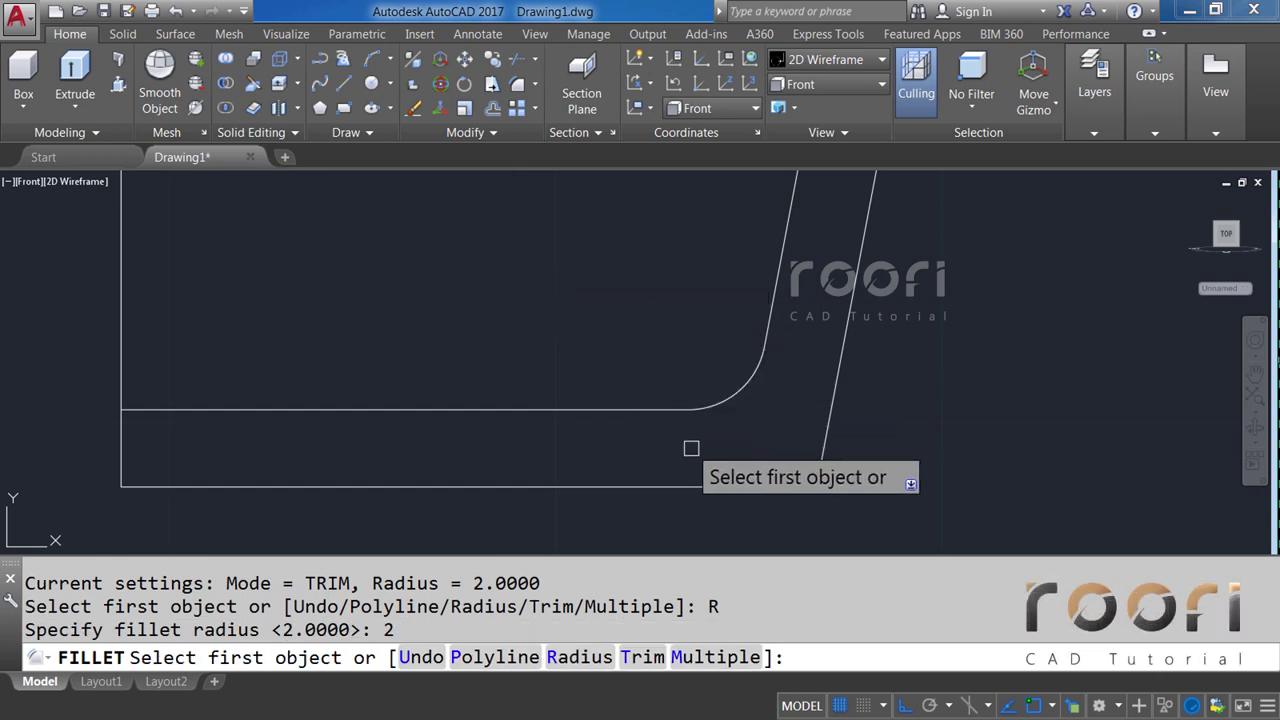
{"action": "left_click", "coordinate": [709, 487]}
{"action": "left_click", "coordinate": [827, 396]}
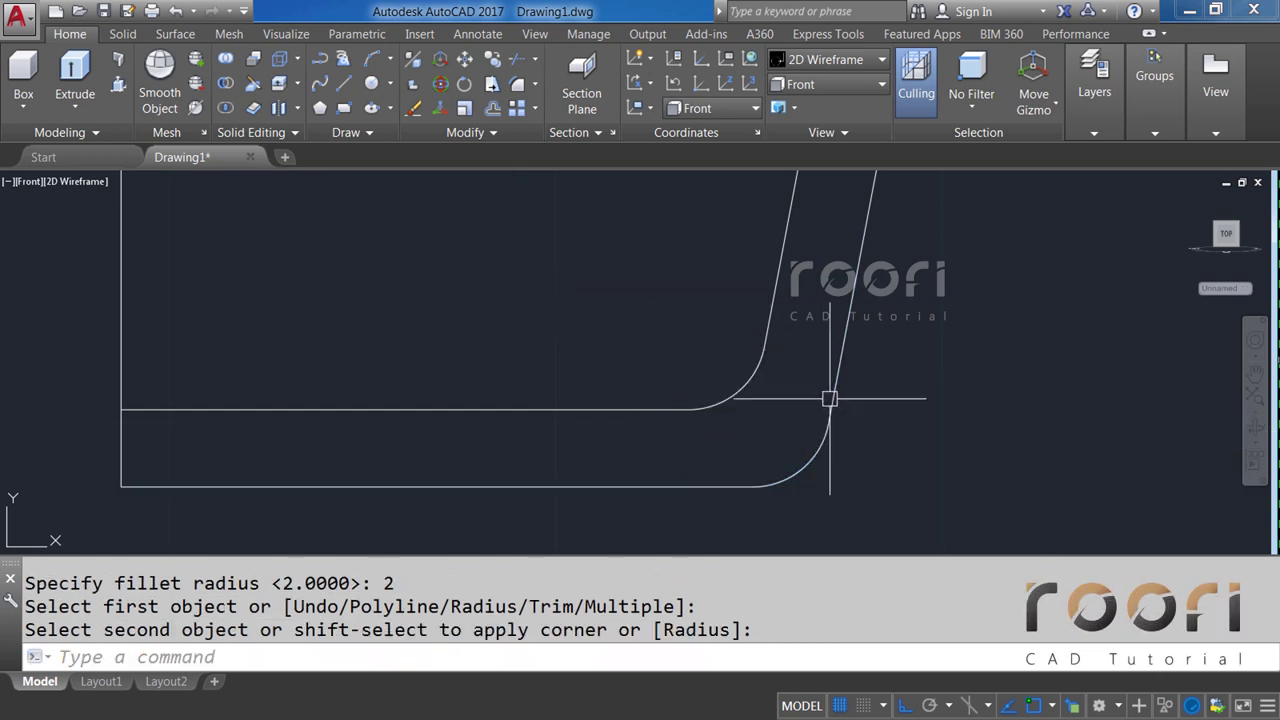
Draw a horizontal line to the right from the fillet's end point.
{"action": "mouse_move", "coordinate": [814, 356]}
{"action": "middle_mouse_down"}
{"action": "mouse_move", "coordinate": [737, 337]}
{"action": "mouse_move", "coordinate": [622, 347]}
{"action": "middle_mouse_up"}
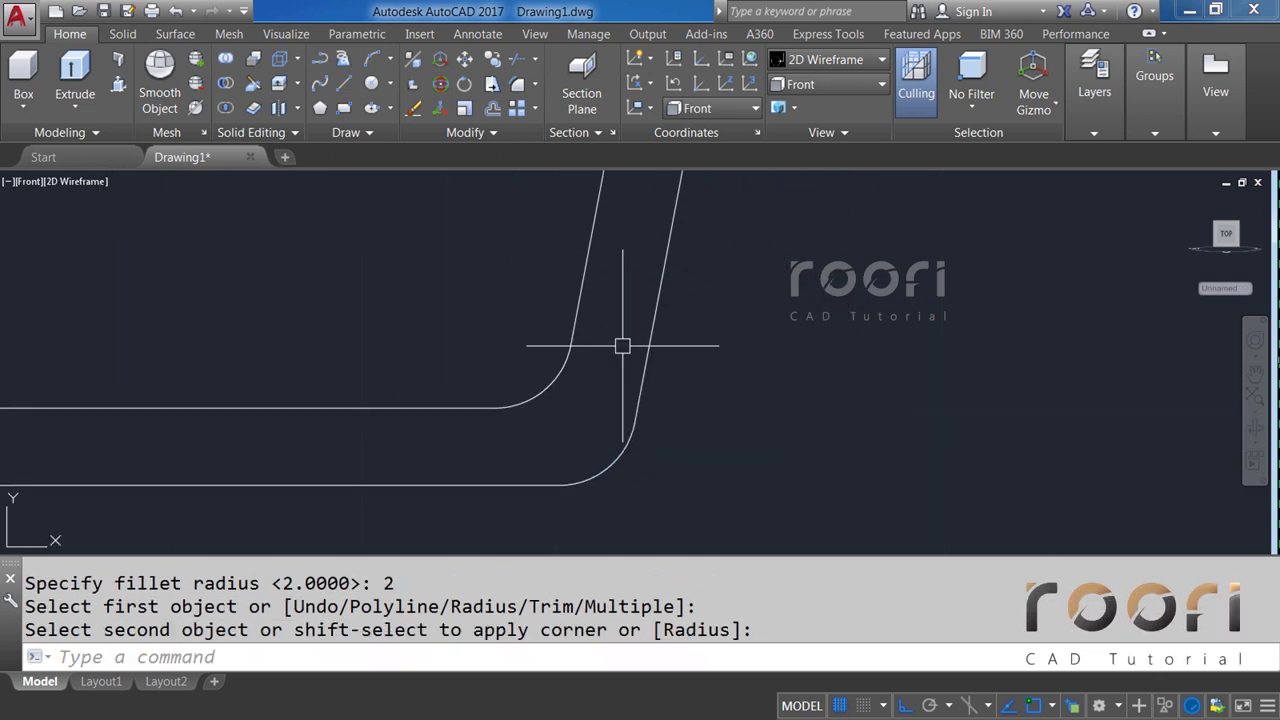
{"action": "type", "text": "L"}
{"action": "key", "text": "Return"}
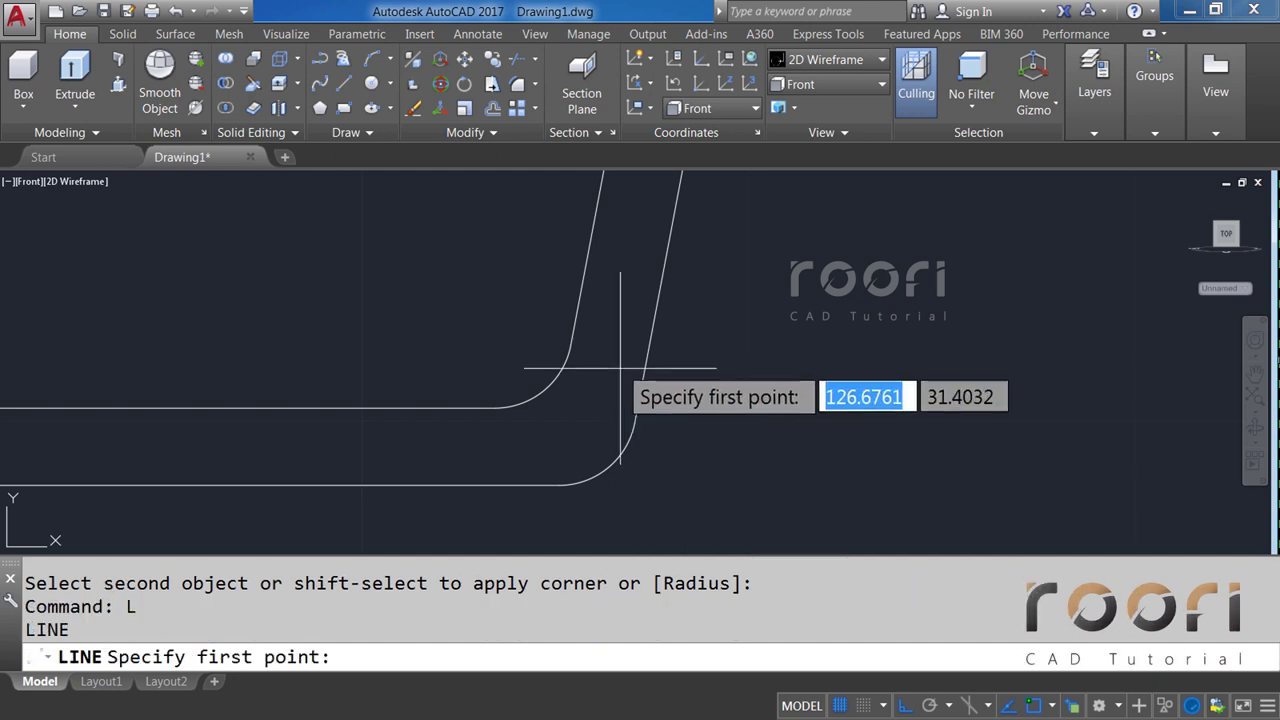
{"action": "left_click", "coordinate": [634, 420]}
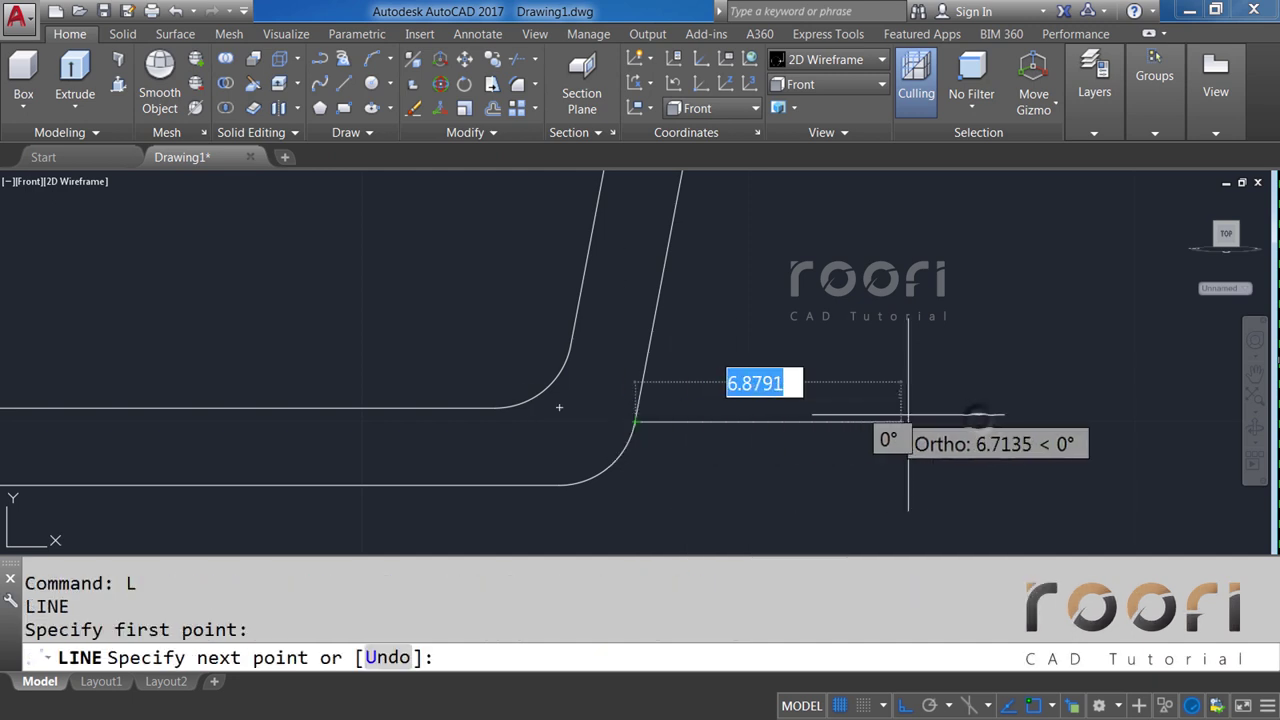
{"action": "left_click", "coordinate": [978, 420]}
{"action": "key", "text": "Return"}
Offset the outer slanted line 1 unit to the inner side.
{"action": "type", "text": "O"}
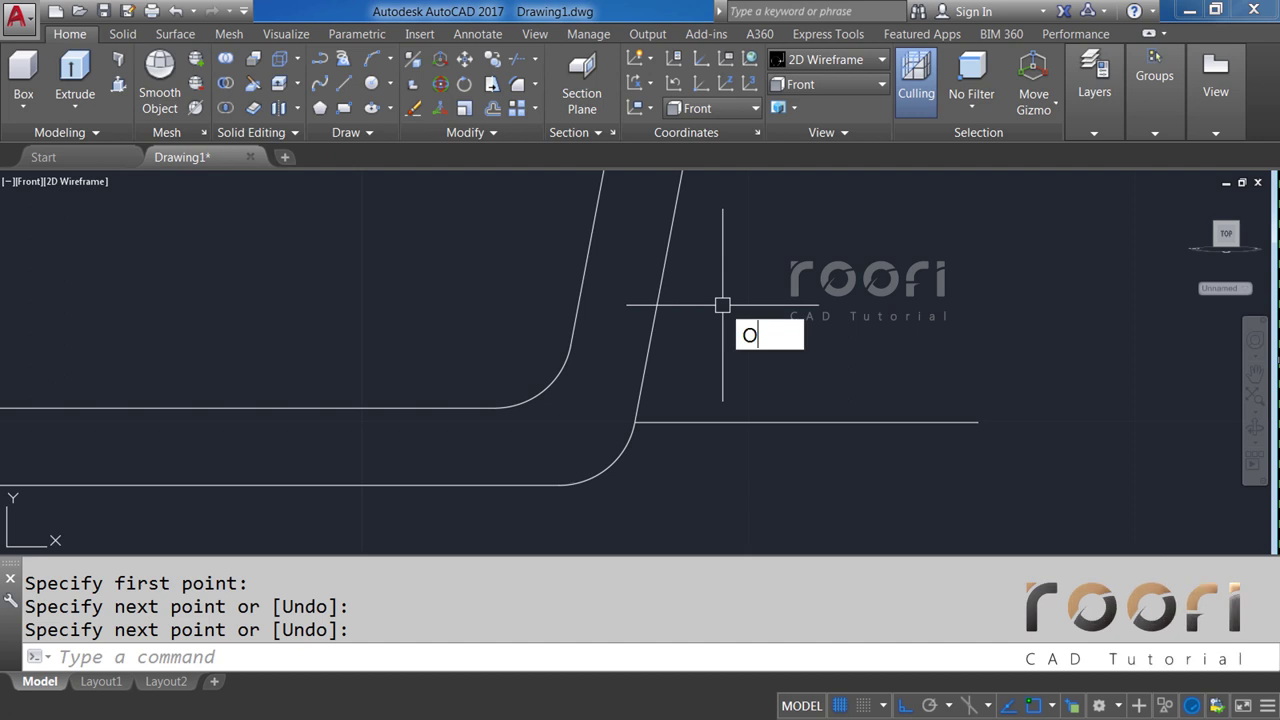
{"action": "key", "text": "Return"}
{"action": "type", "text": "1"}
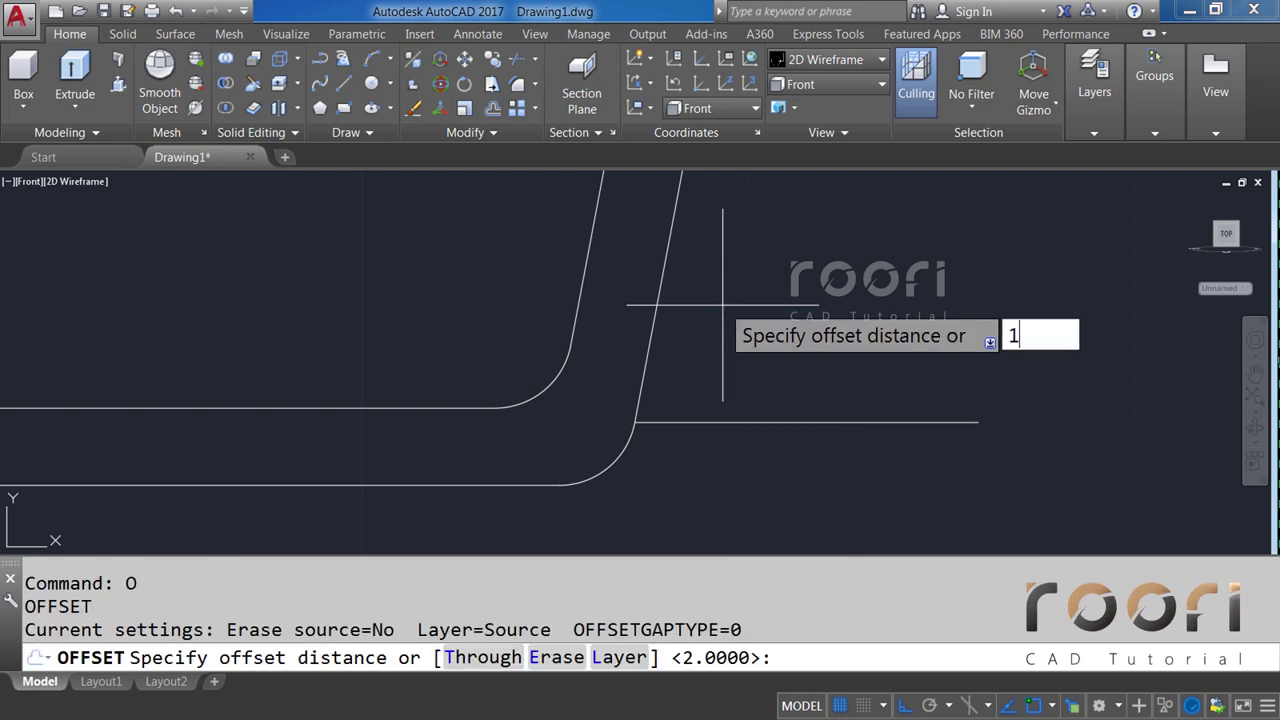
{"action": "key", "text": "Return"}
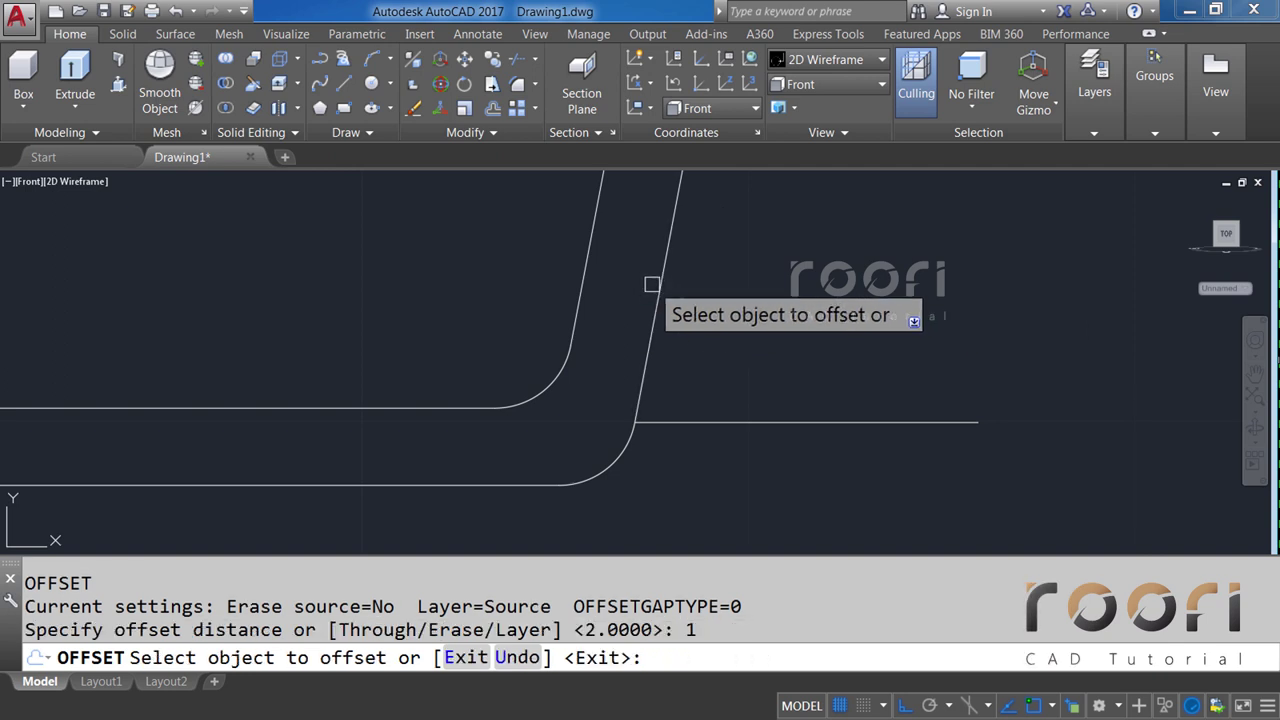
{"action": "left_click", "coordinate": [658, 285]}
{"action": "left_click", "coordinate": [700, 303]}
{"action": "key", "text": "Return"}
{"action": "scroll", "coordinate": [750, 312], "scroll_direction": "down", "scroll_amount": 2}
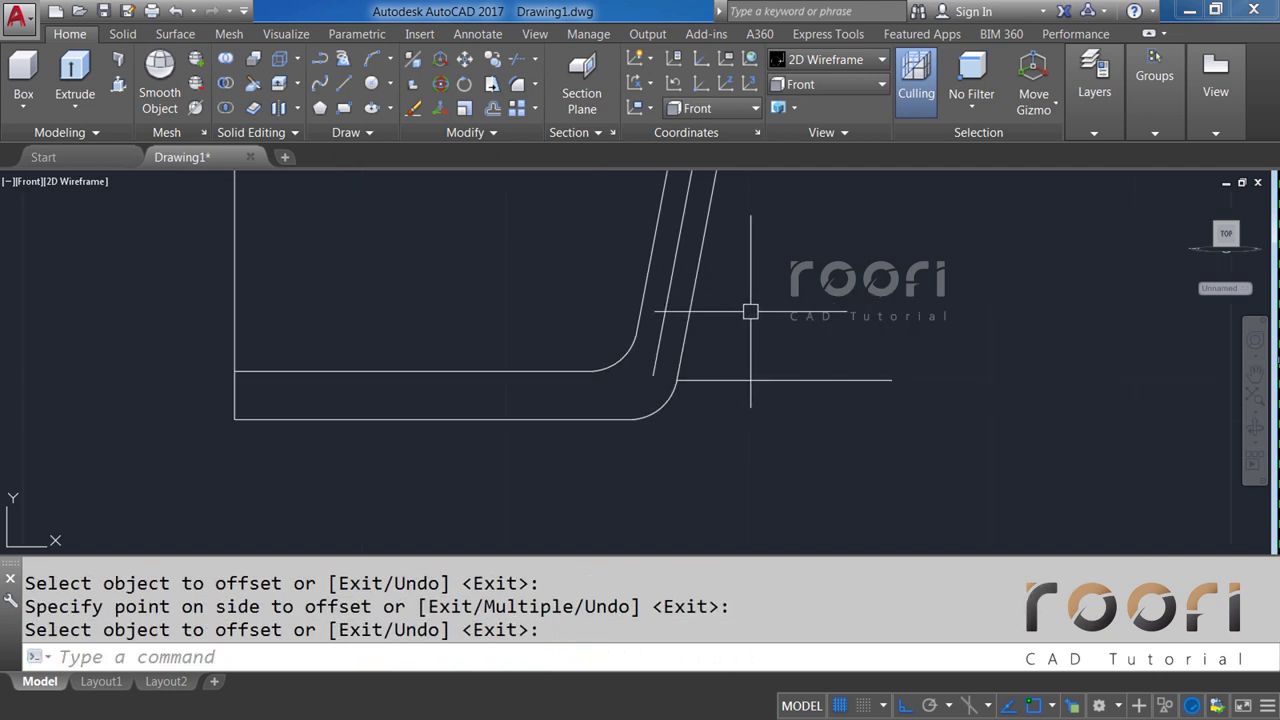
{"action": "middle_click_drag", "start_coordinate": [474, 251], "coordinate": [481, 307]}
{"action": "type", "text": "CO"}
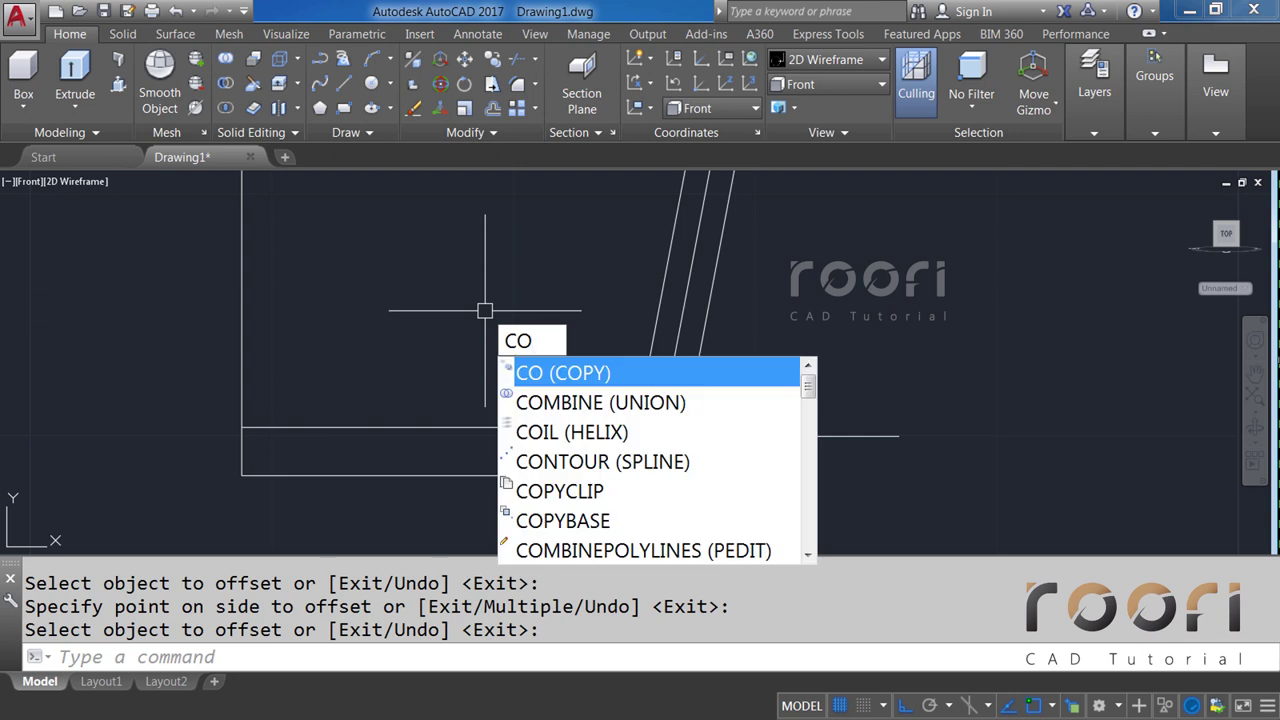
Copy the left vertical, both slanted, horizontal and short top lines 200 units to the left.
{"action": "key", "text": "Return"}
{"action": "left_click", "coordinate": [244, 338]}
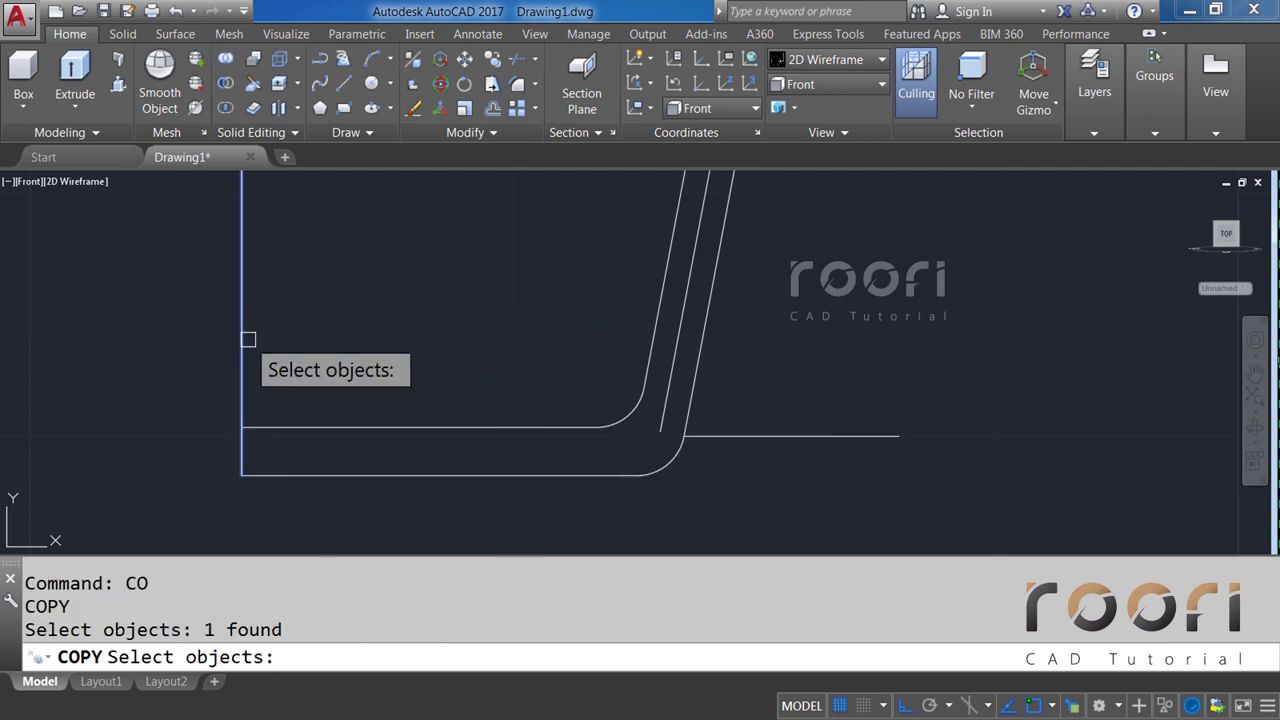
{"action": "left_click", "coordinate": [674, 351]}
{"action": "left_click", "coordinate": [695, 360]}
{"action": "left_click", "coordinate": [732, 433]}
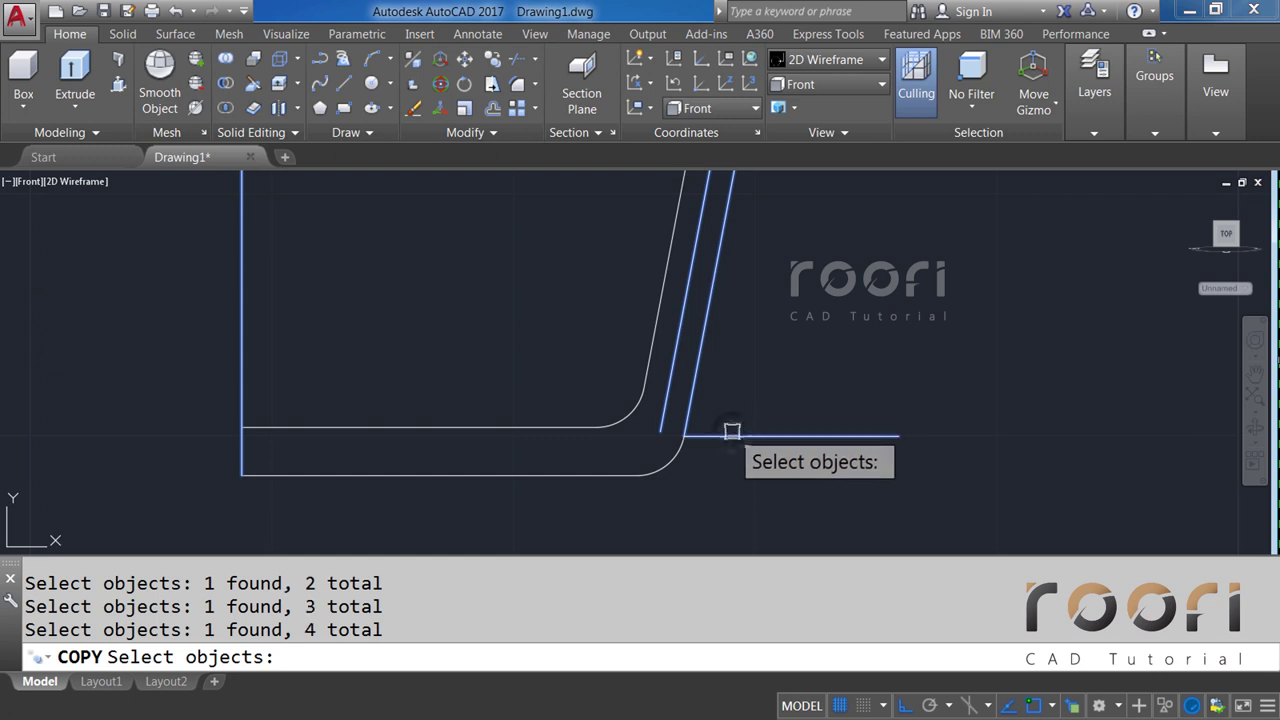
{"action": "scroll", "coordinate": [720, 400], "scroll_direction": "down", "scroll_amount": 3}
{"action": "middle_click_drag", "start_coordinate": [763, 257], "coordinate": [713, 441]}
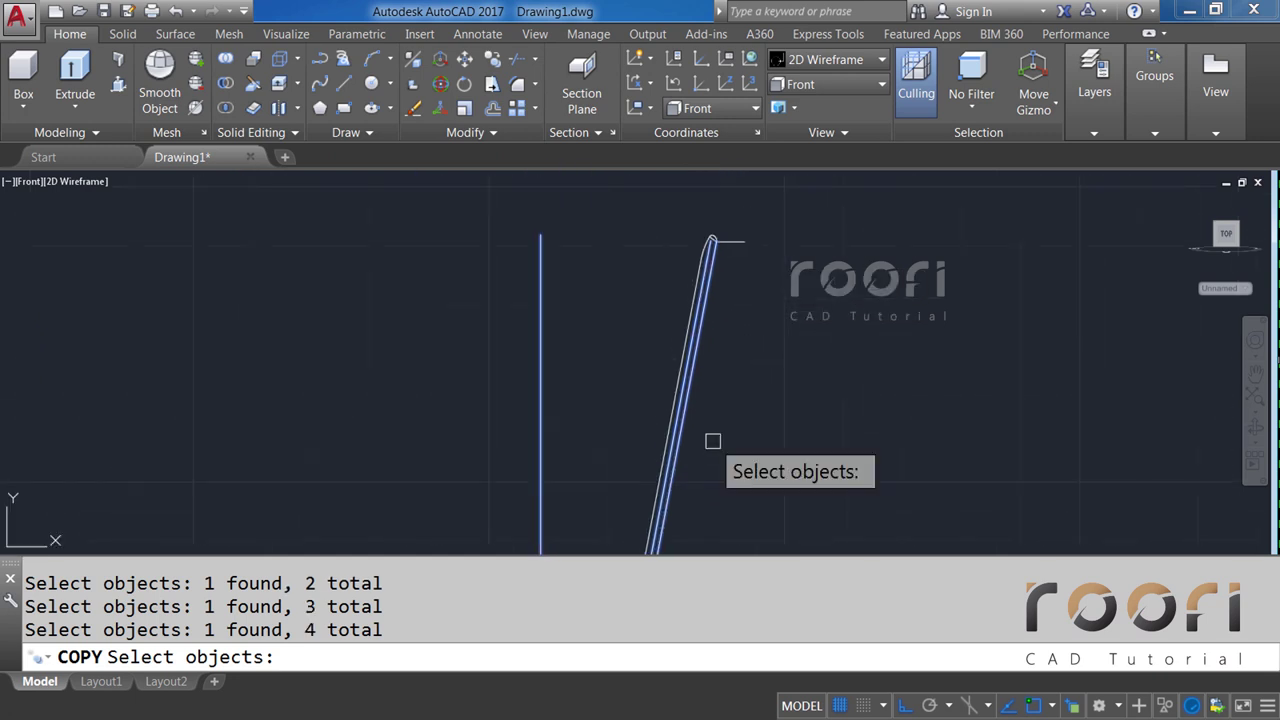
{"action": "scroll", "coordinate": [711, 250], "scroll_direction": "up", "scroll_amount": 5}
{"action": "left_click", "coordinate": [705, 310]}
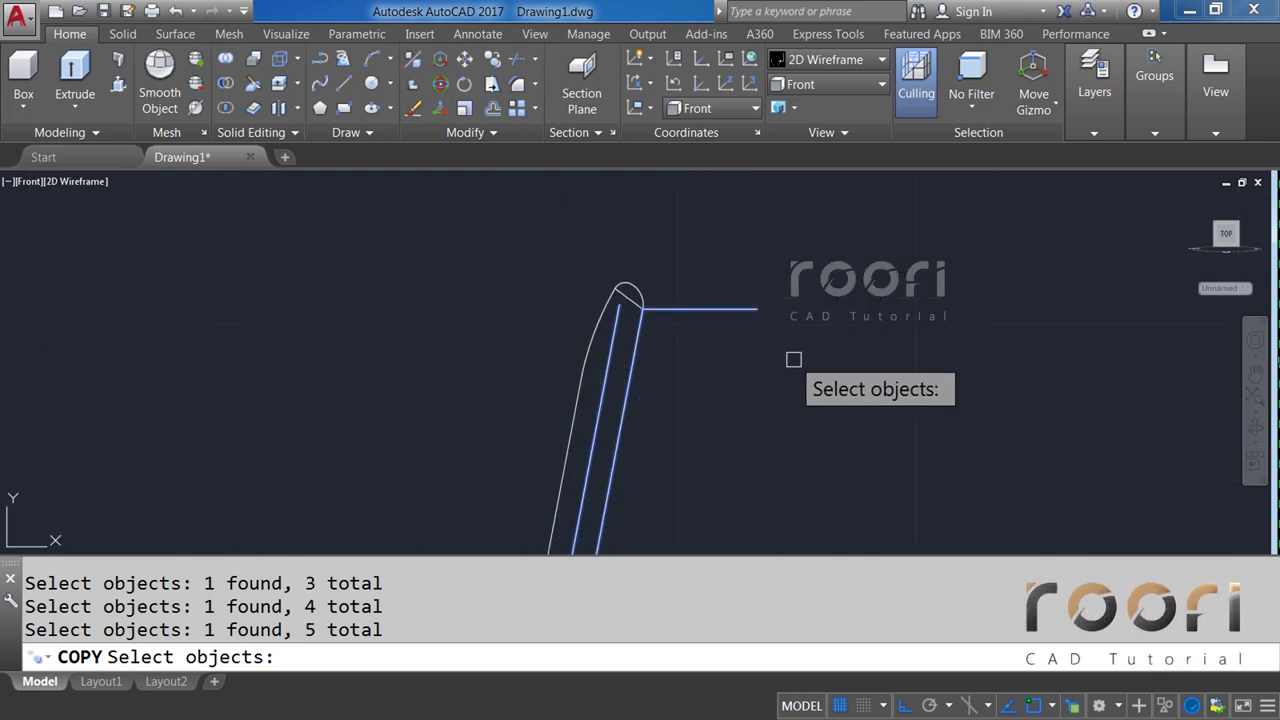
{"action": "scroll", "coordinate": [780, 346], "scroll_direction": "down", "scroll_amount": 2}
{"action": "middle_click_drag", "start_coordinate": [690, 355], "coordinate": [673, 290]}
{"action": "key", "text": "Return"}
{"action": "left_click", "coordinate": [688, 286]}
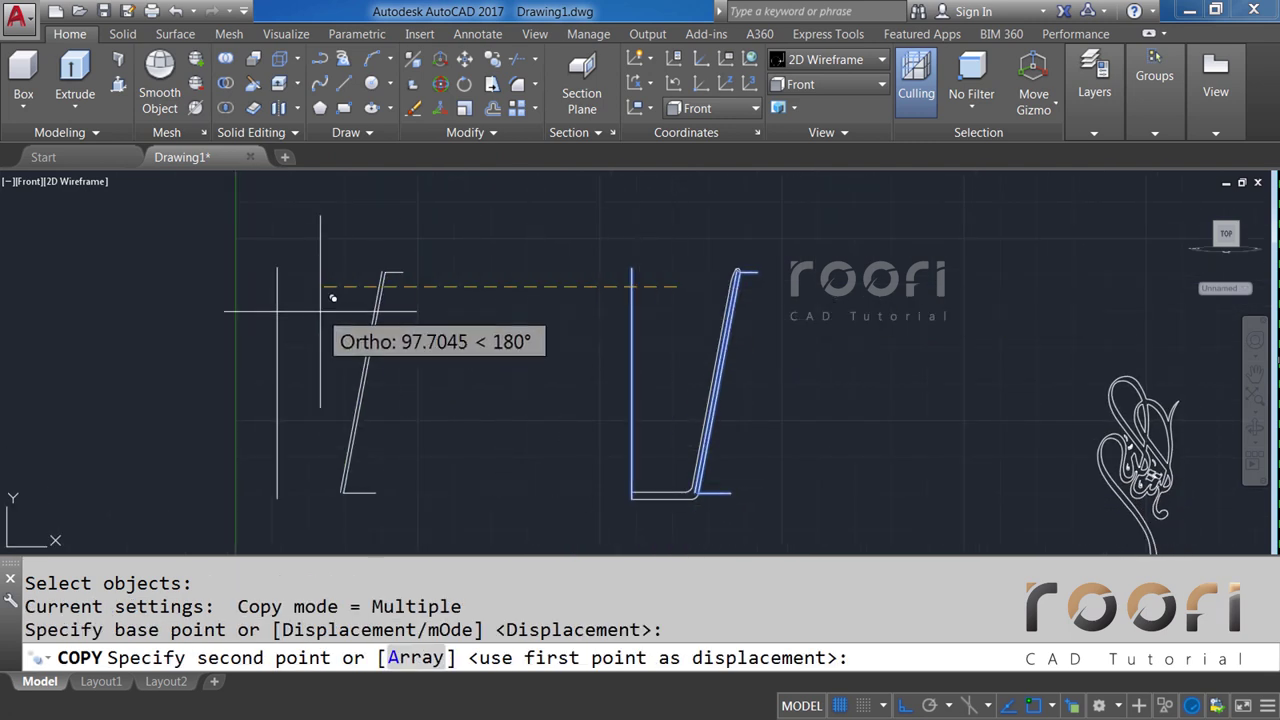
{"action": "type", "text": "200"}
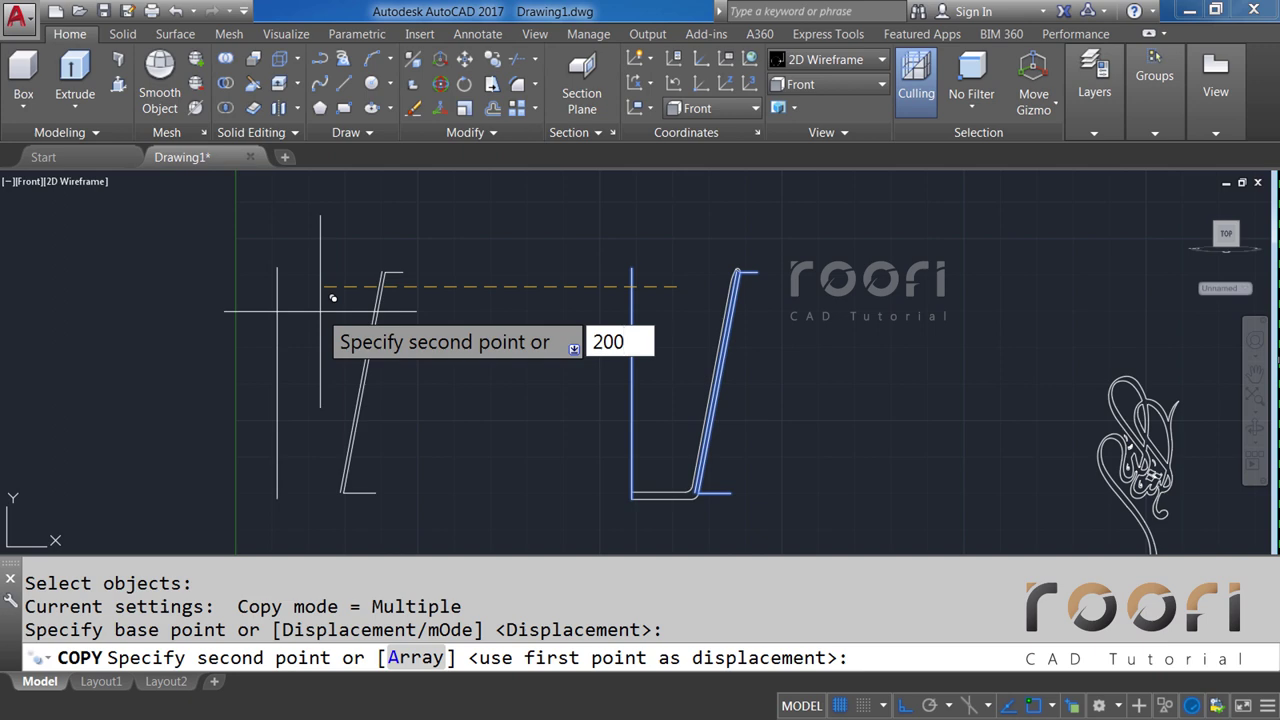
{"action": "key", "text": "Return"}
{"action": "key", "text": "Return"}
Erase the horizontal extension line and the extra slanted line at the bend.
{"action": "scroll", "coordinate": [325, 310], "scroll_direction": "down", "scroll_amount": 2}
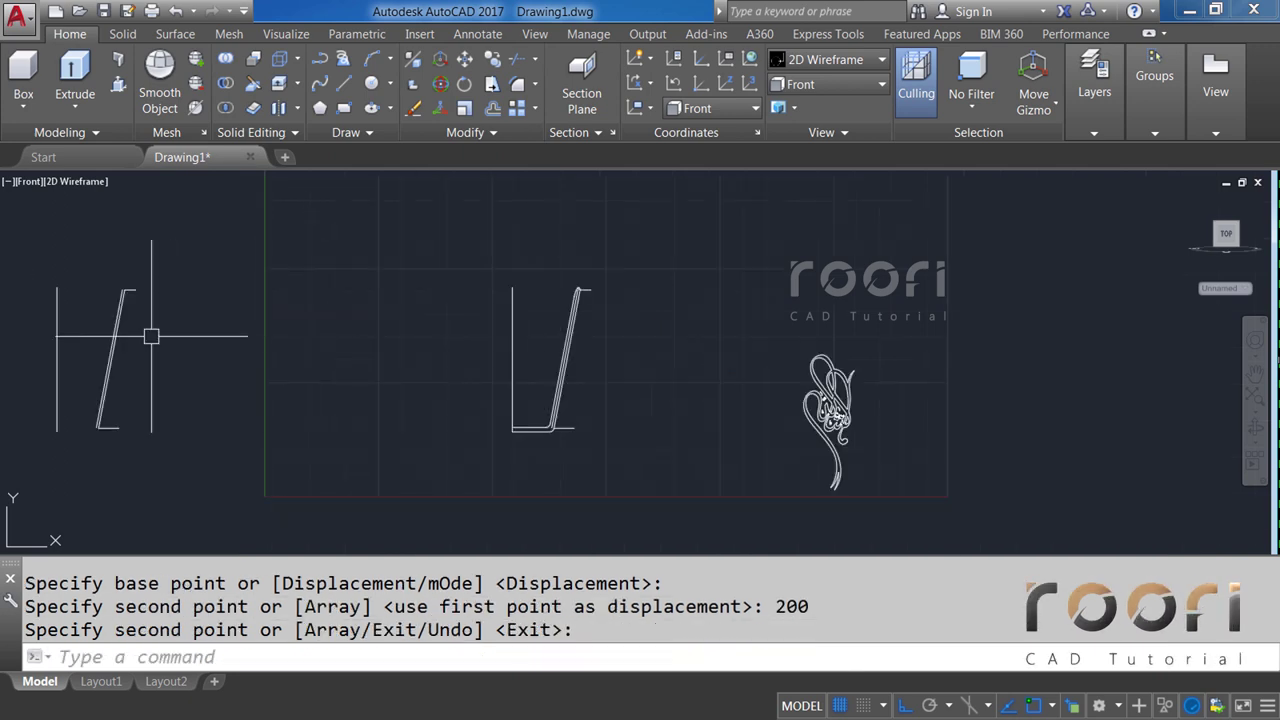
{"action": "middle_click_drag", "start_coordinate": [151, 336], "coordinate": [443, 334]}
{"action": "scroll", "coordinate": [443, 334], "scroll_direction": "up", "scroll_amount": 2}
{"action": "scroll", "coordinate": [403, 289], "scroll_direction": "up", "scroll_amount": 2}
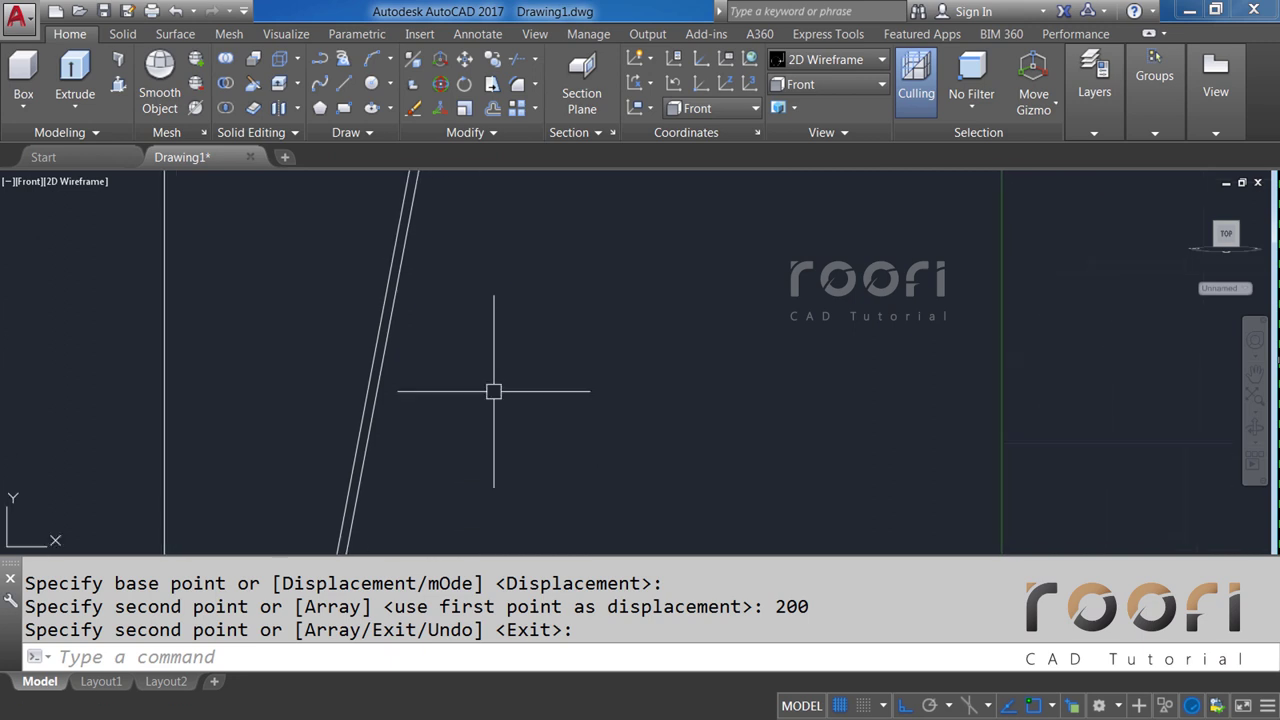
{"action": "scroll", "coordinate": [493, 391], "scroll_direction": "down", "scroll_amount": 2}
{"action": "scroll", "coordinate": [257, 394], "scroll_direction": "down", "scroll_amount": 1}
{"action": "scroll", "coordinate": [264, 413], "scroll_direction": "down", "scroll_amount": 3}
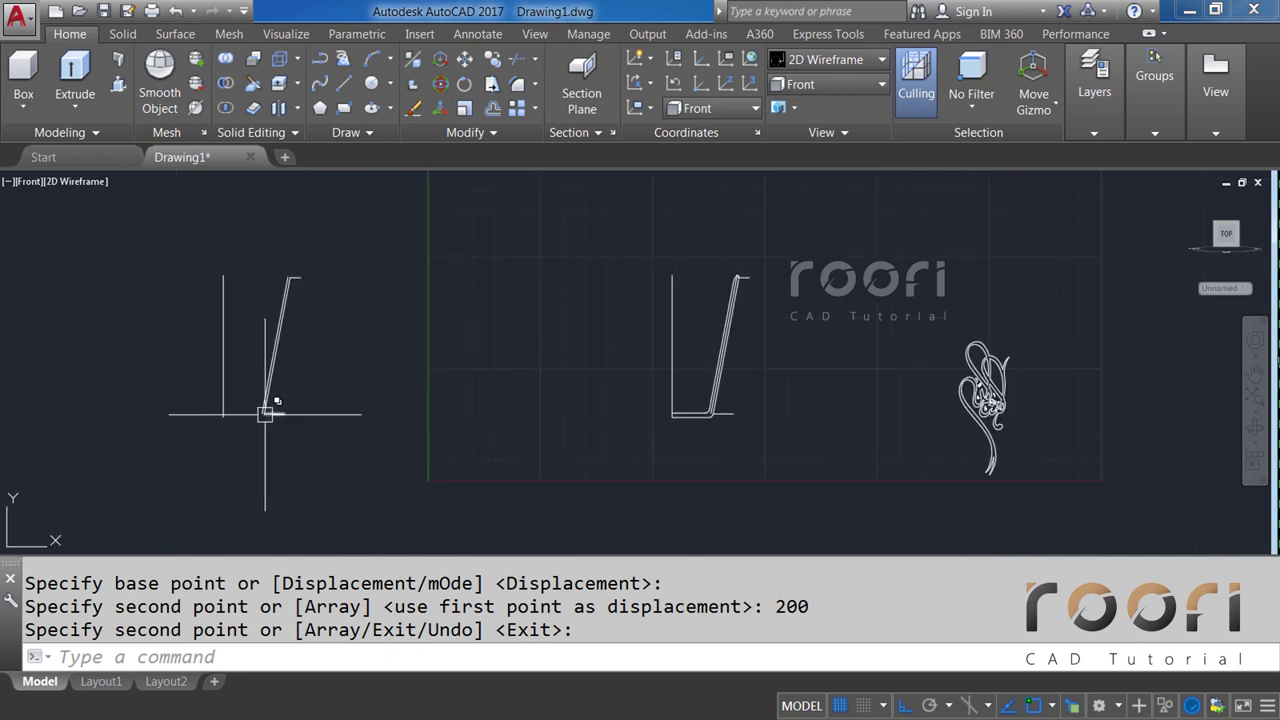
{"action": "scroll", "coordinate": [714, 410], "scroll_direction": "up", "scroll_amount": 4}
{"action": "left_click", "coordinate": [700, 423]}
{"action": "left_click", "coordinate": [567, 363]}
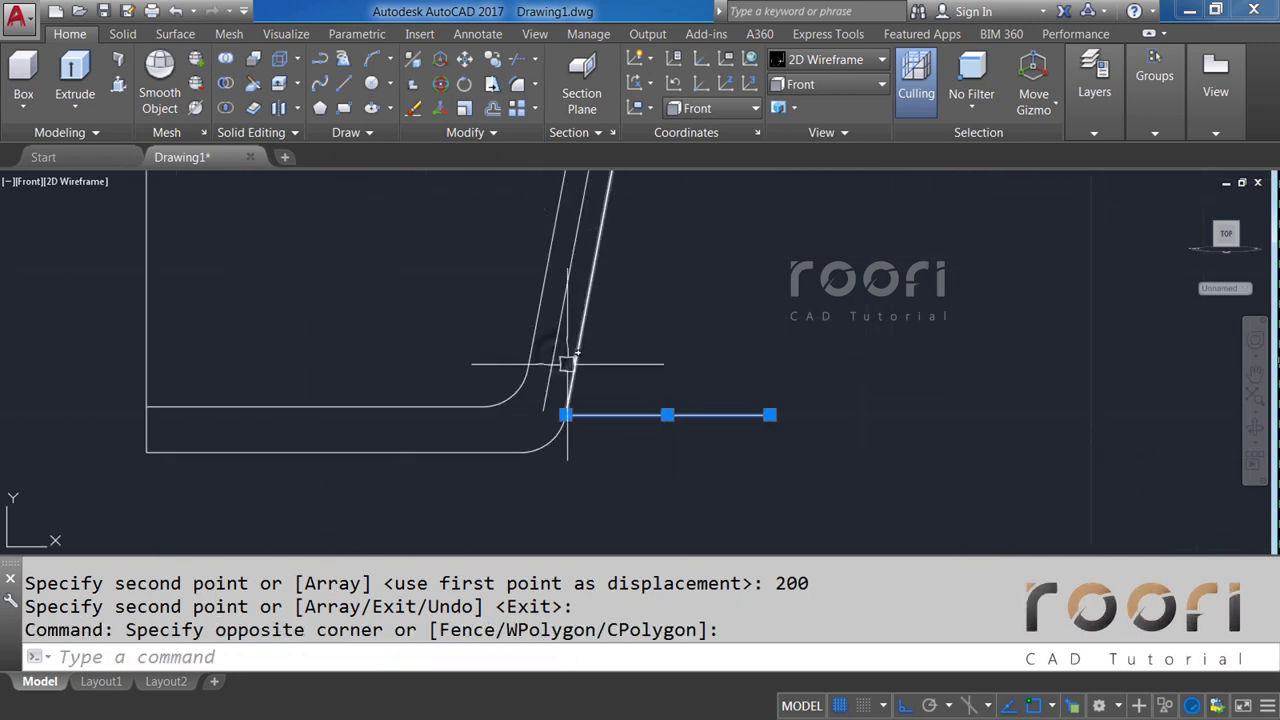
{"action": "left_click", "coordinate": [555, 352]}
{"action": "key", "text": "Delete"}
{"action": "mouse_move", "coordinate": [555, 352]}
{"action": "middle_mouse_down"}
{"action": "mouse_move", "coordinate": [626, 400]}
{"action": "mouse_move", "coordinate": [694, 271]}
{"action": "mouse_move", "coordinate": [632, 505]}
{"action": "middle_mouse_up"}
Erase the short top horizontal line.
{"action": "left_click", "coordinate": [630, 284]}
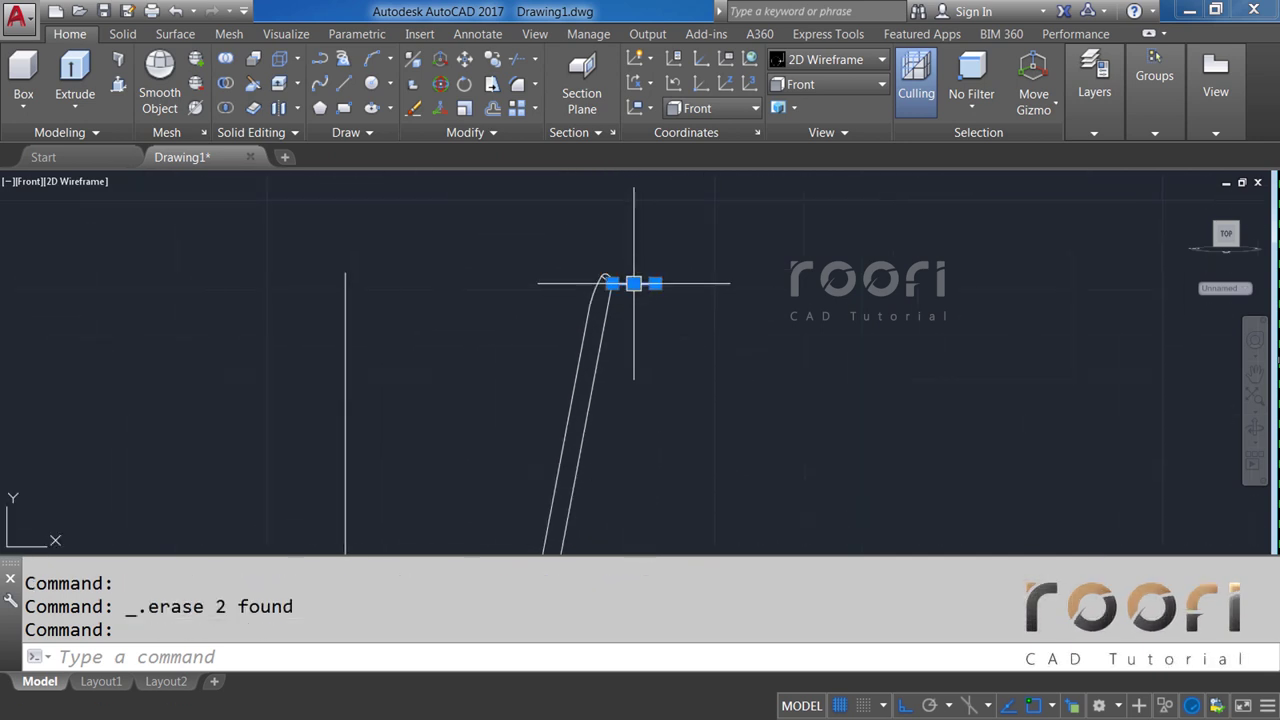
{"action": "key", "text": "Delete"}
{"action": "scroll", "coordinate": [643, 457], "scroll_direction": "down", "scroll_amount": 2}
{"action": "scroll", "coordinate": [580, 337], "scroll_direction": "up", "scroll_amount": 2}
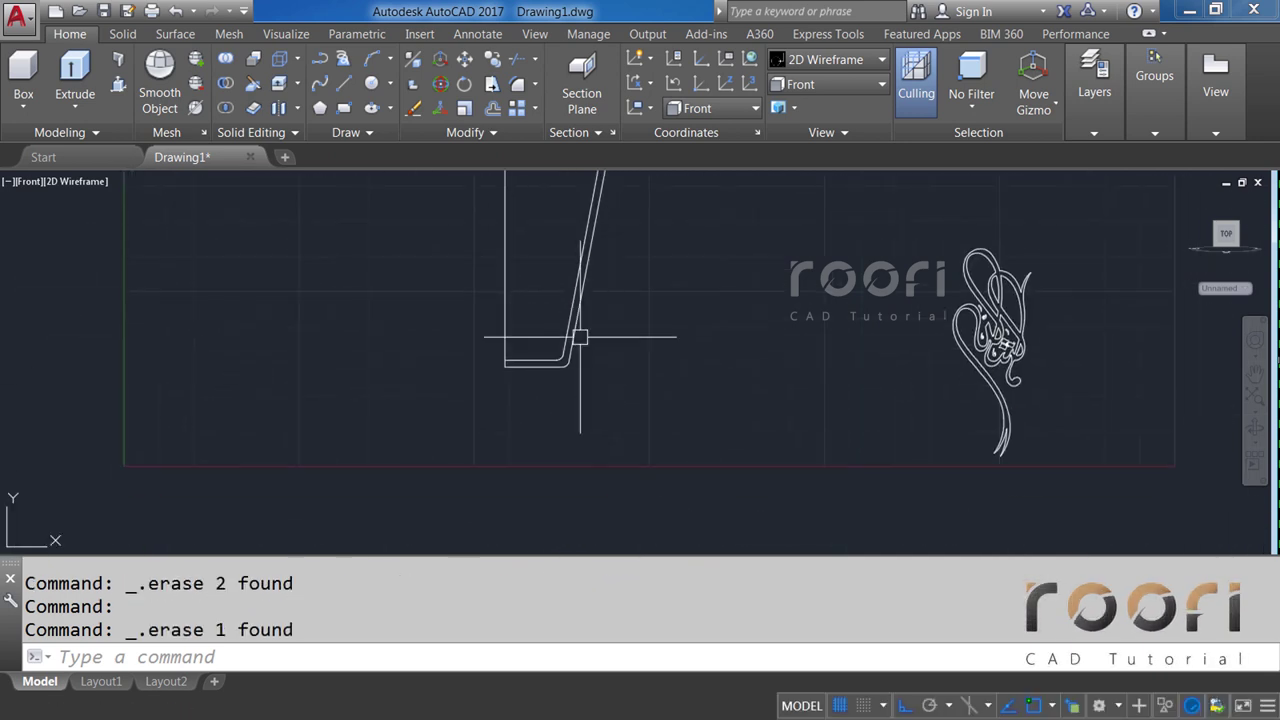
{"action": "scroll", "coordinate": [543, 380], "scroll_direction": "up", "scroll_amount": 1}
{"action": "scroll", "coordinate": [645, 390], "scroll_direction": "up", "scroll_amount": 1}
{"action": "middle_click_drag", "start_coordinate": [645, 390], "coordinate": [424, 409]}
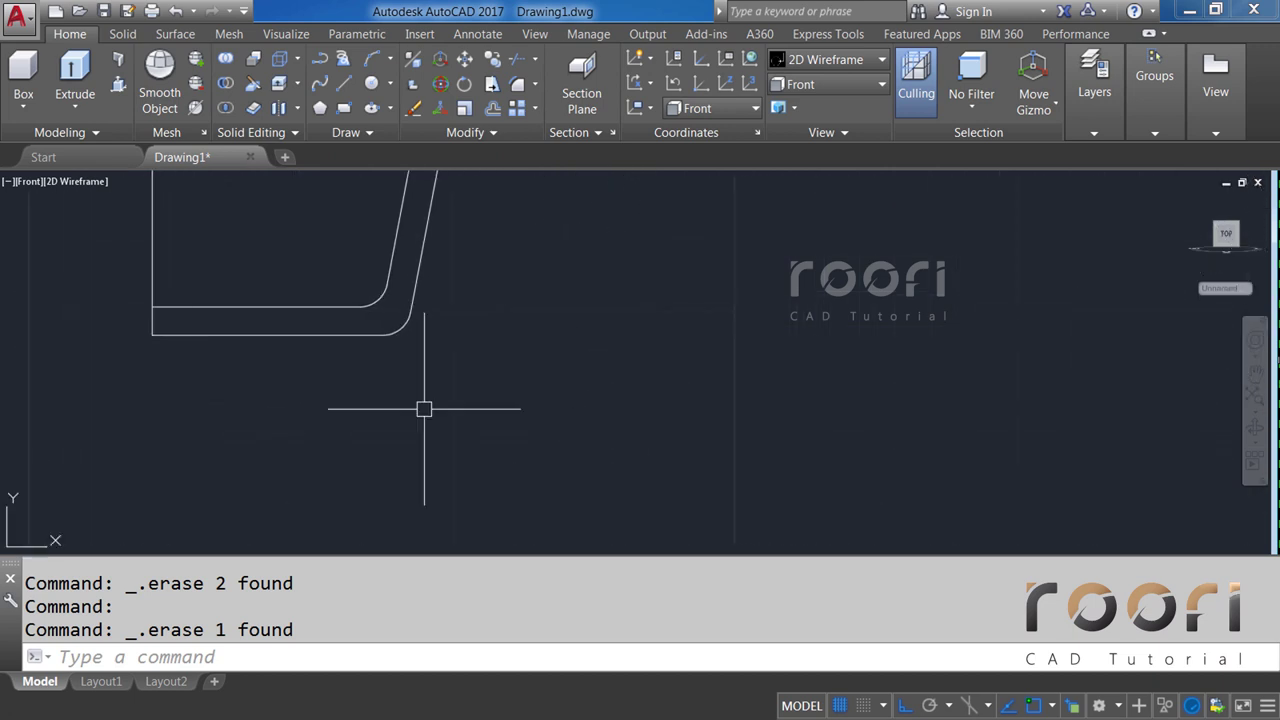
Draw a 60-unit horizontal line from the shape's lower-left corner.
{"action": "type", "text": "L"}
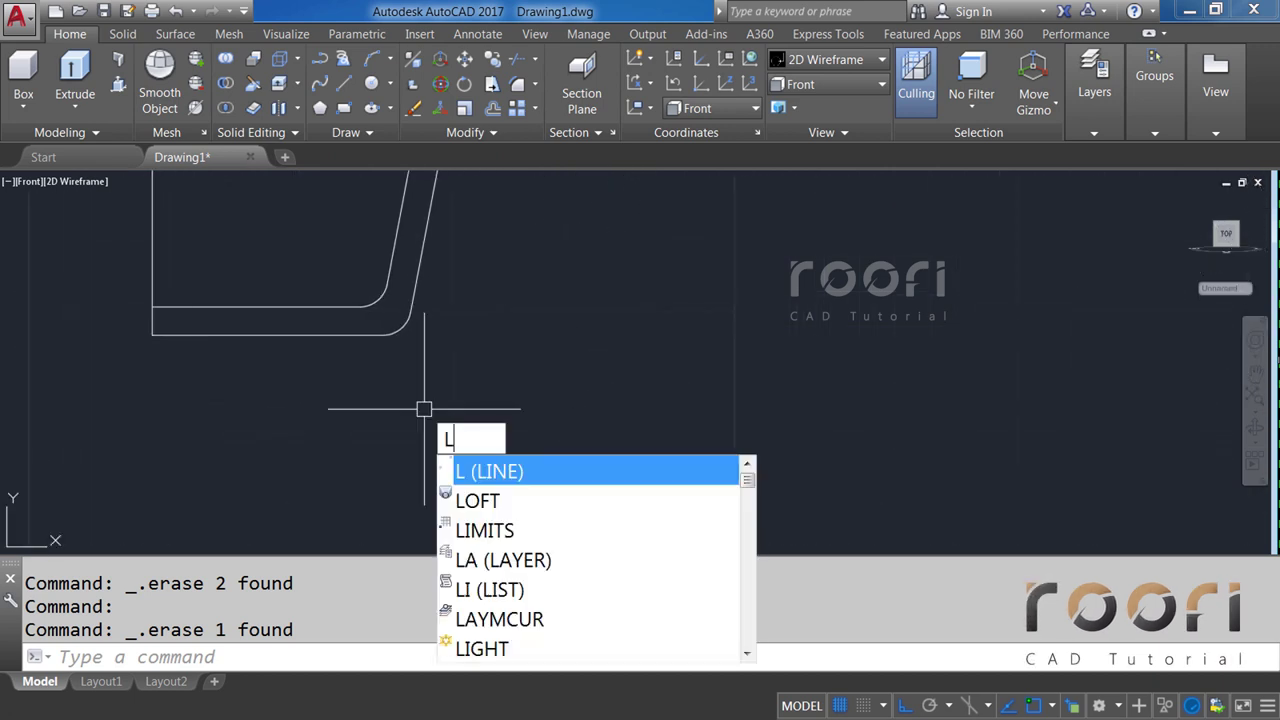
{"action": "key", "text": "Return"}
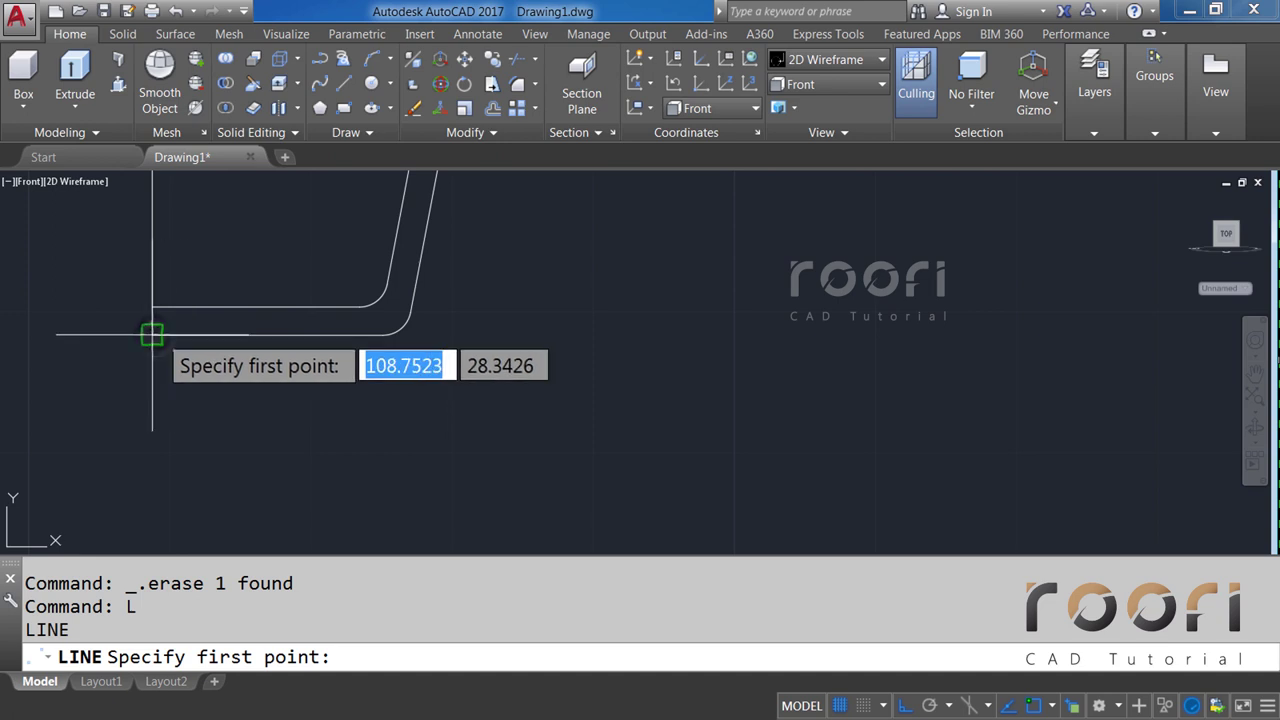
{"action": "left_click", "coordinate": [152, 334]}
{"action": "type", "text": "60"}
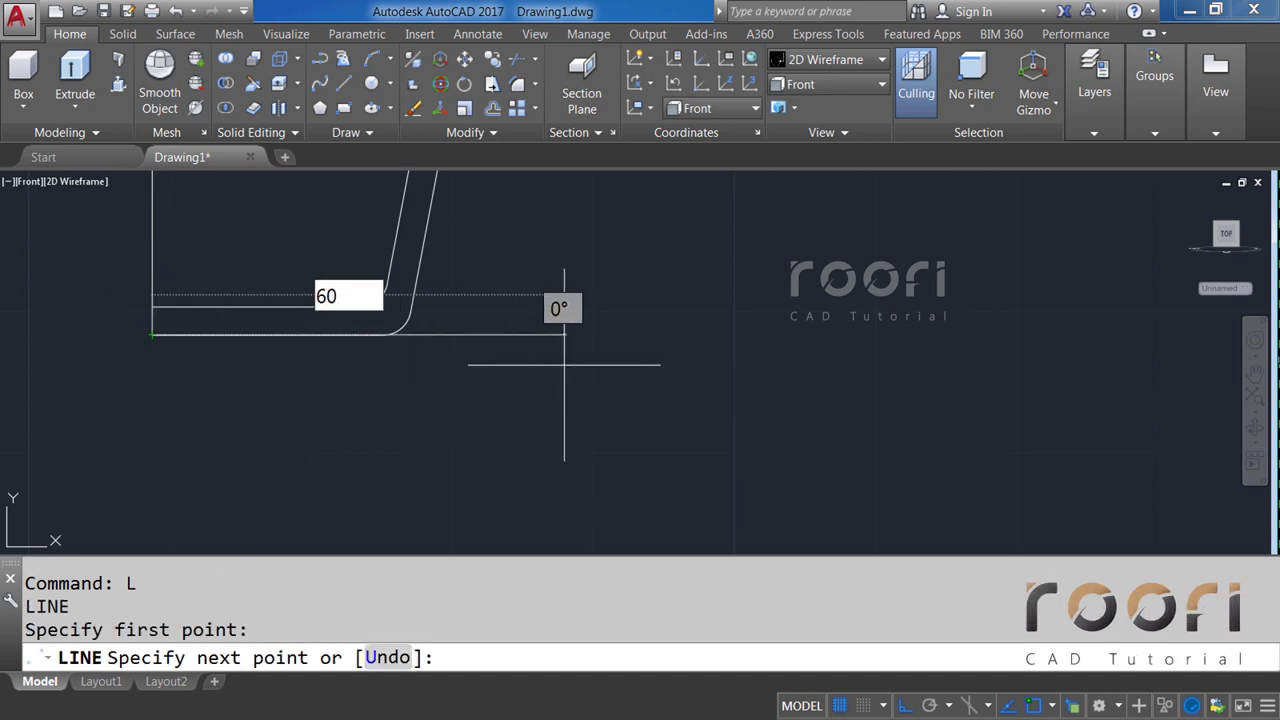
{"action": "key", "text": "Return"}
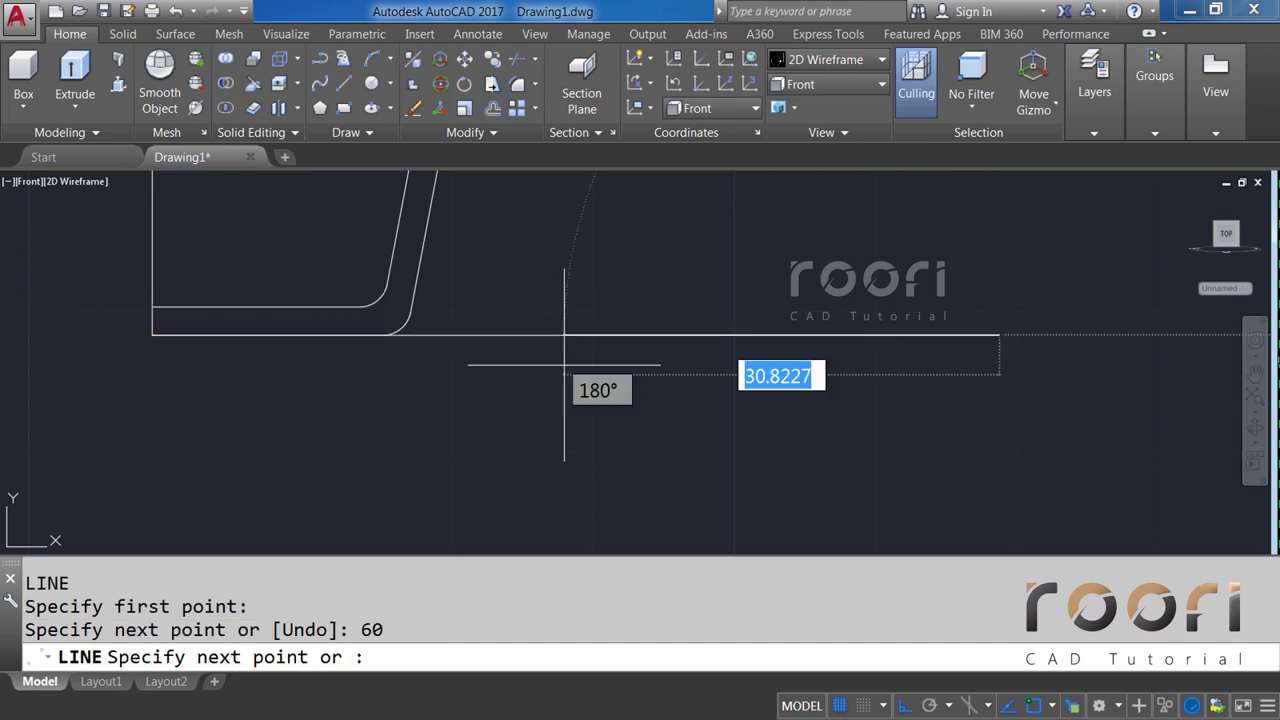
{"action": "key", "text": "Return"}
{"action": "type", "text": "O"}
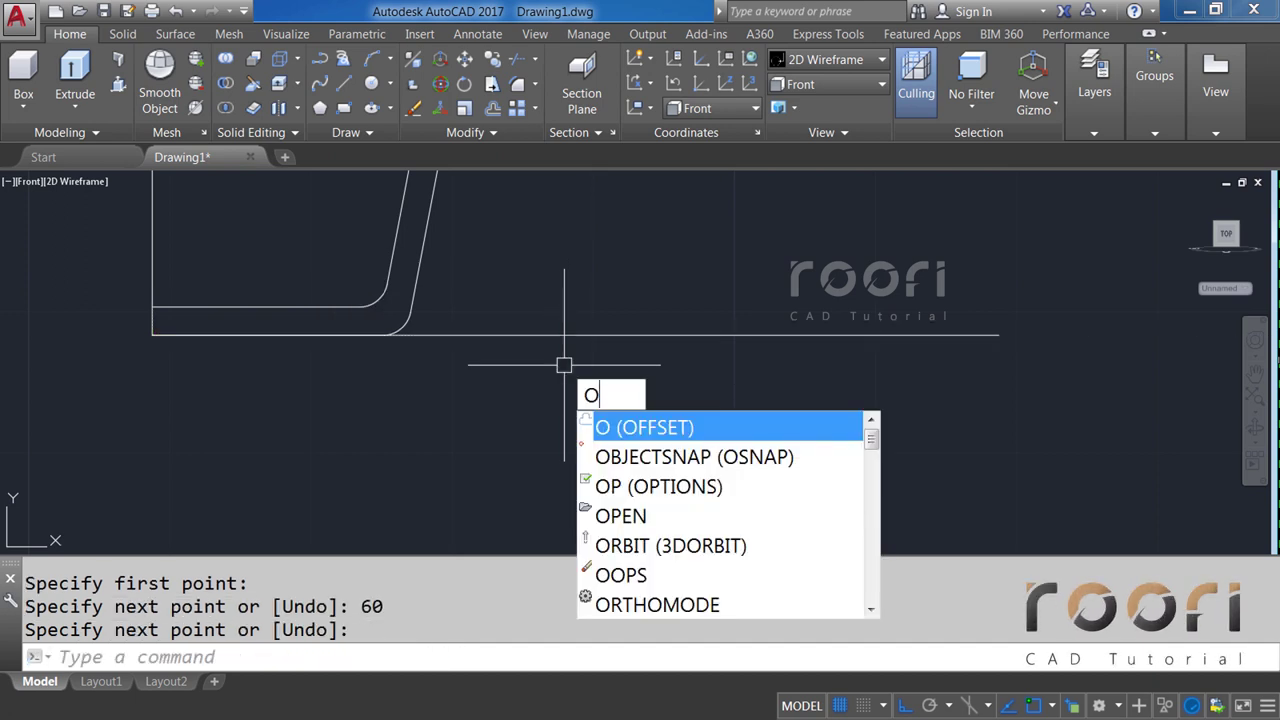
Offset the long horizontal line 0.8 units below it.
{"action": "key", "text": "Return"}
{"action": "type", "text": "0.8"}
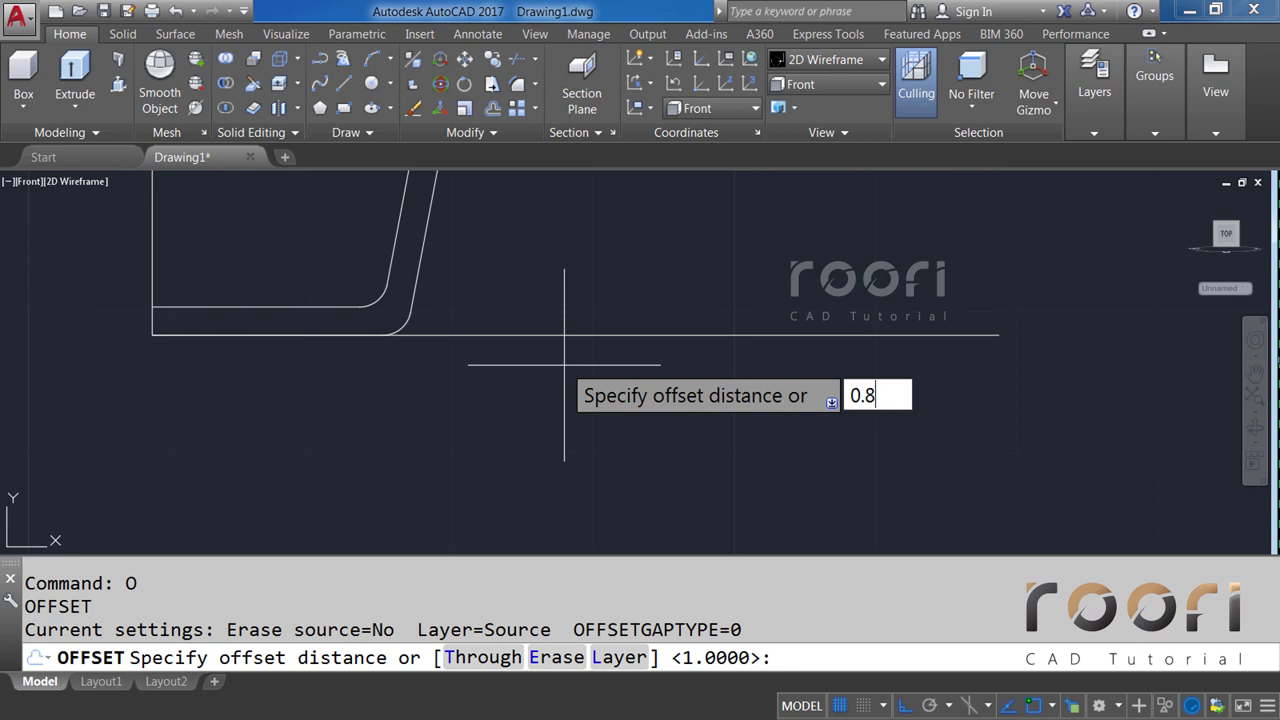
{"action": "key", "text": "Return"}
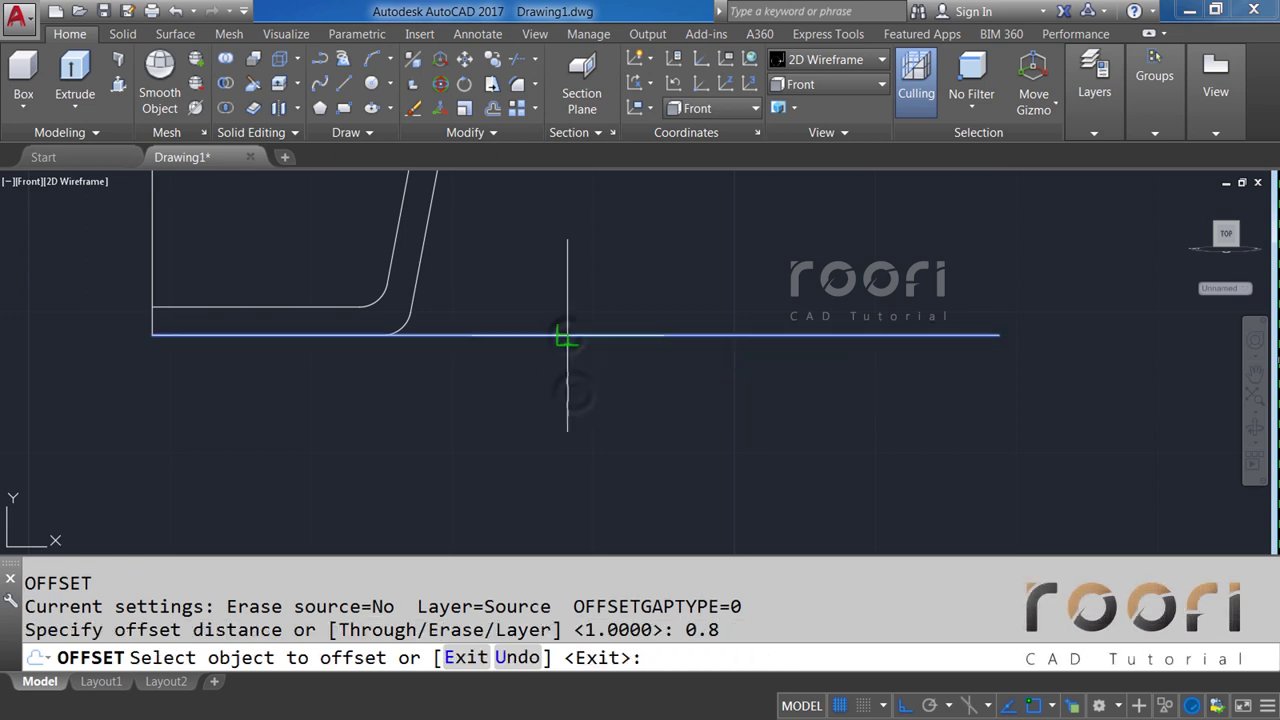
{"action": "left_click", "coordinate": [567, 337]}
{"action": "left_click", "coordinate": [577, 391]}
{"action": "key", "text": "Return"}
{"action": "middle_click_drag", "start_coordinate": [508, 403], "coordinate": [518, 363]}
{"action": "type", "text": "L"}
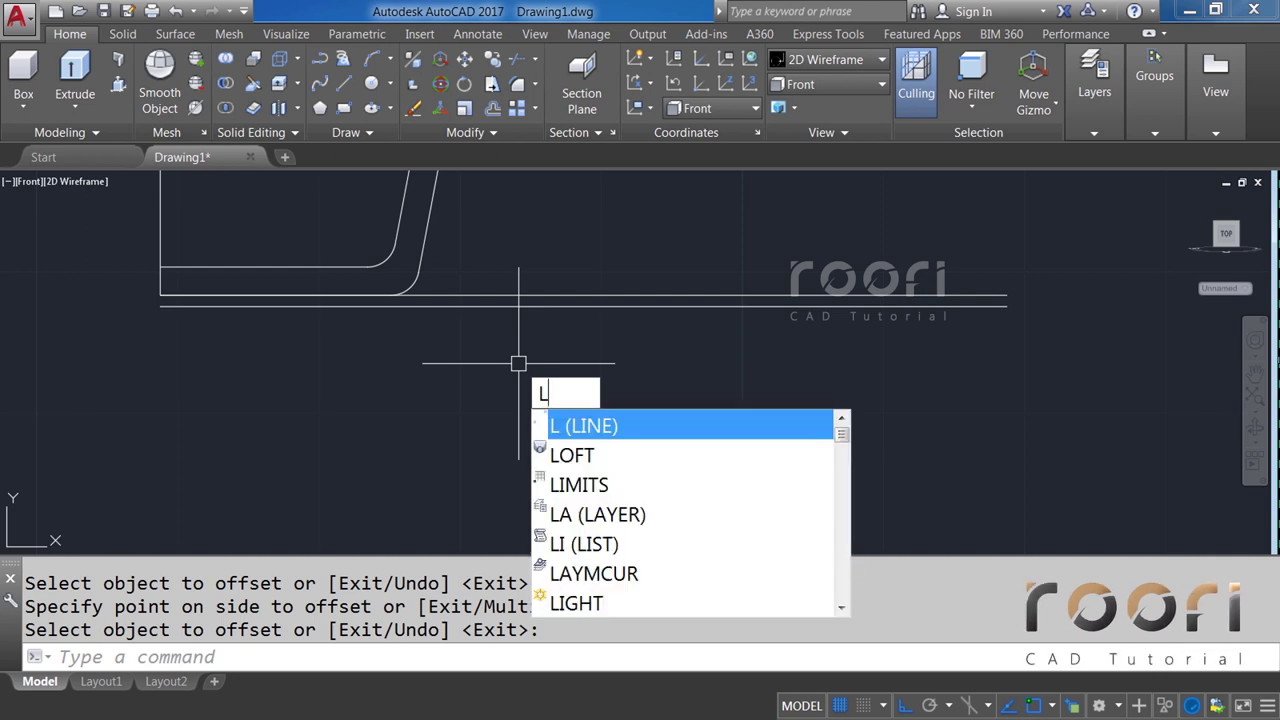
Draw an L-shaped line from the lower line's left end: 2 down, then 50 right.
{"action": "key", "text": "Return"}
{"action": "left_click", "coordinate": [161, 305]}
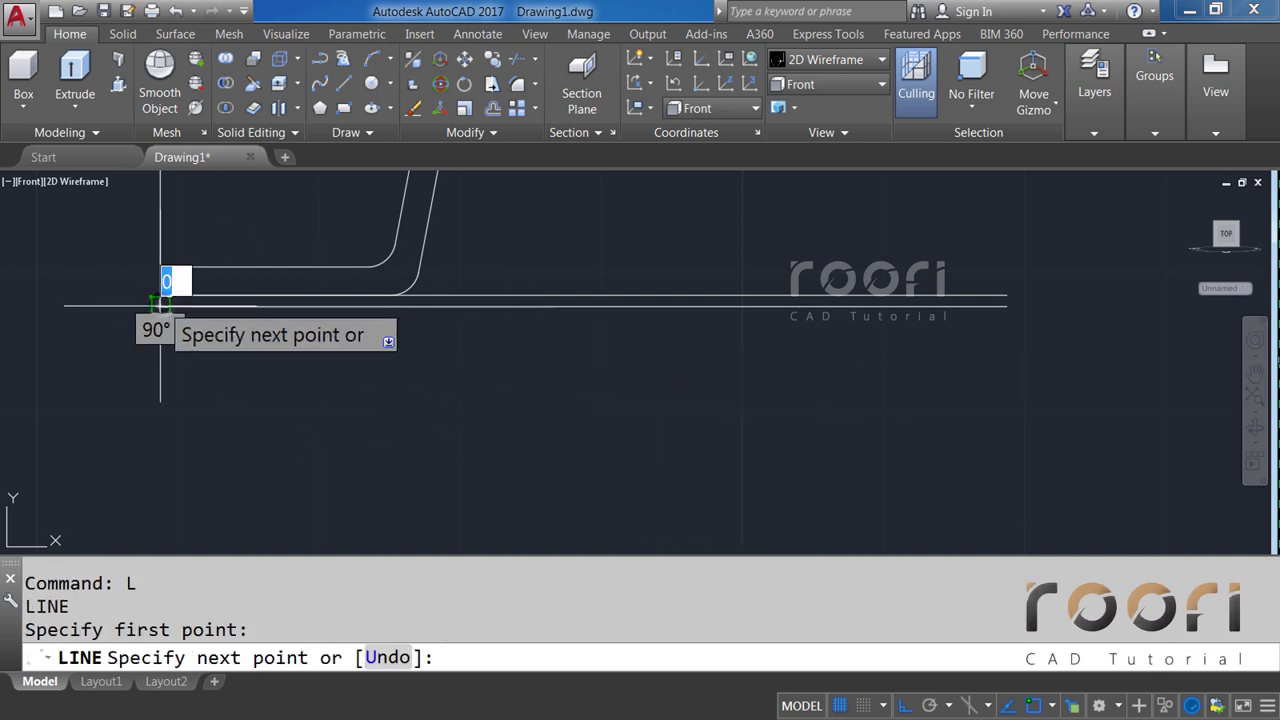
{"action": "type", "text": "2"}
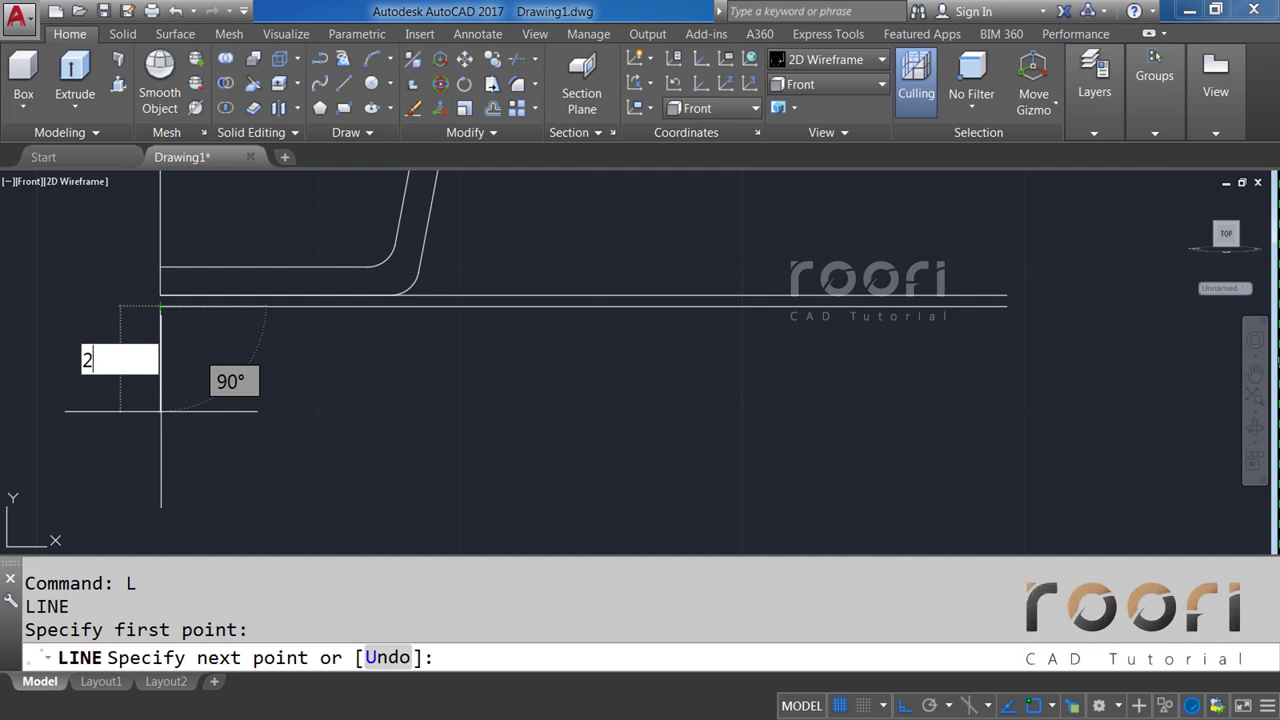
{"action": "key", "text": "Return"}
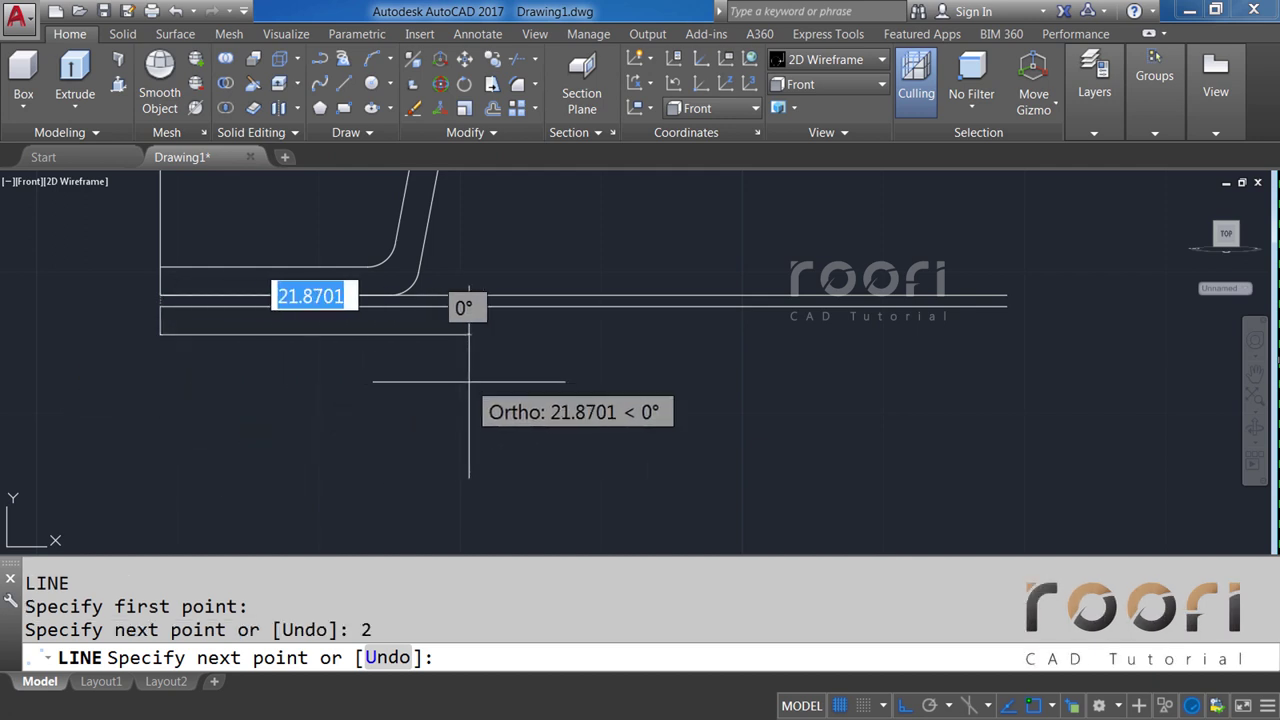
{"action": "type", "text": "50"}
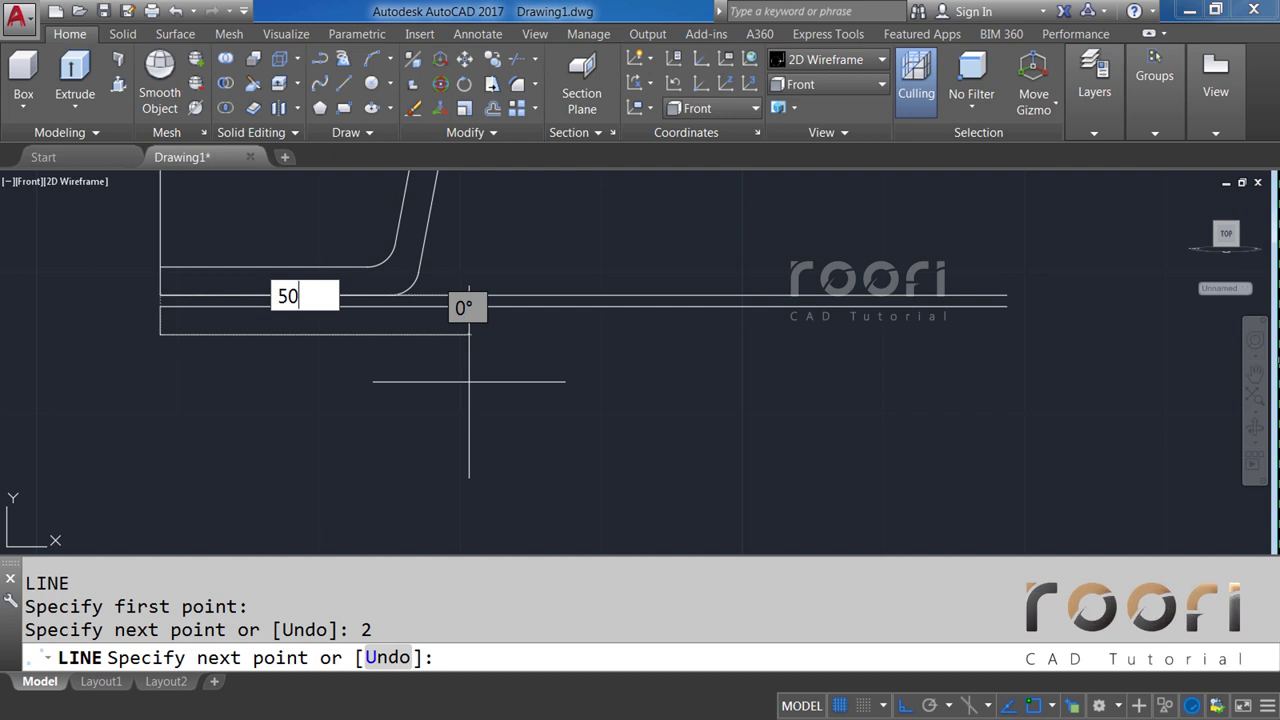
{"action": "key", "text": "Return"}
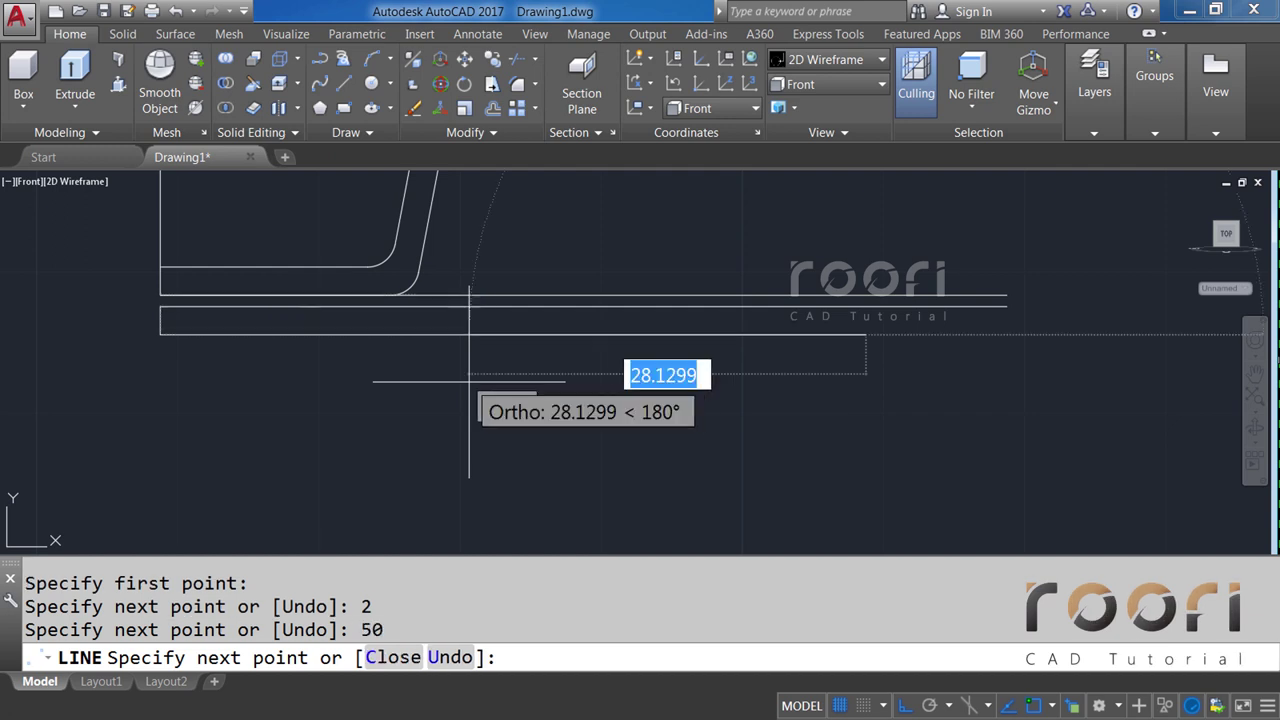
{"action": "key", "text": "Return"}
{"action": "type", "text": "L"}
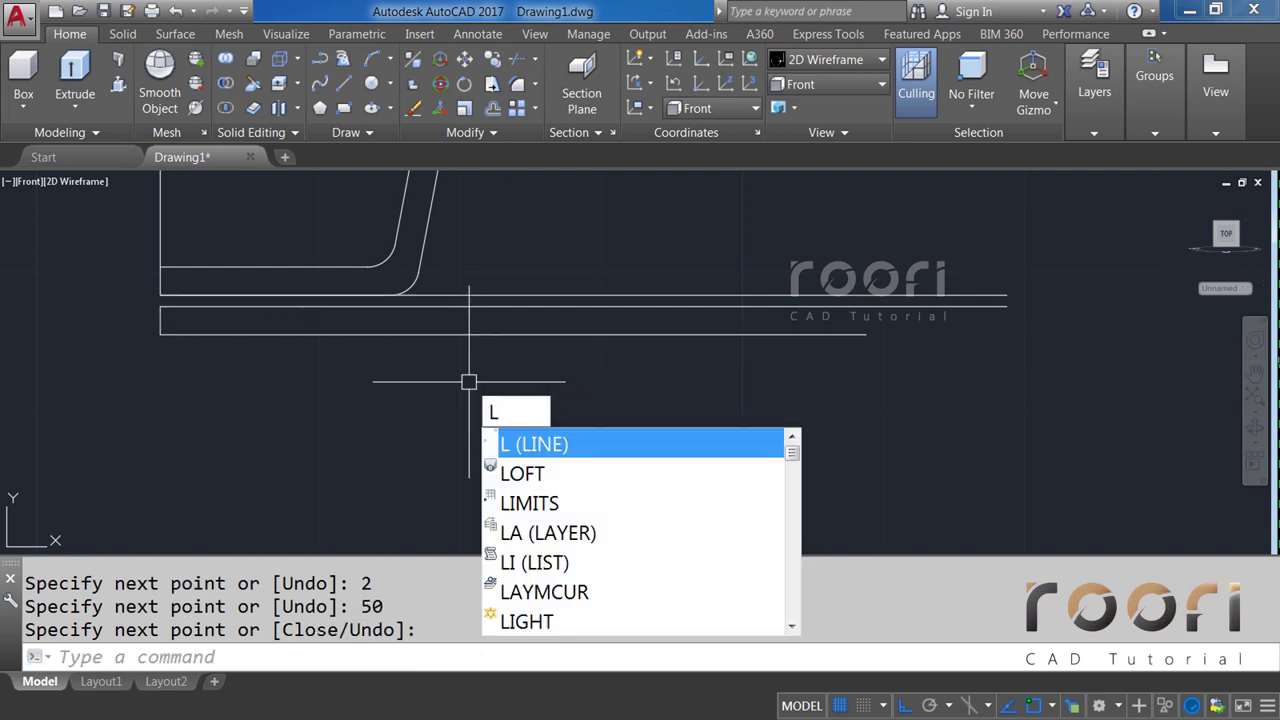
Draw a second L-shaped line from the 50-unit line's left end: 4.5 down, 40.5 right.
{"action": "key", "text": "Return"}
{"action": "left_click", "coordinate": [160, 334]}
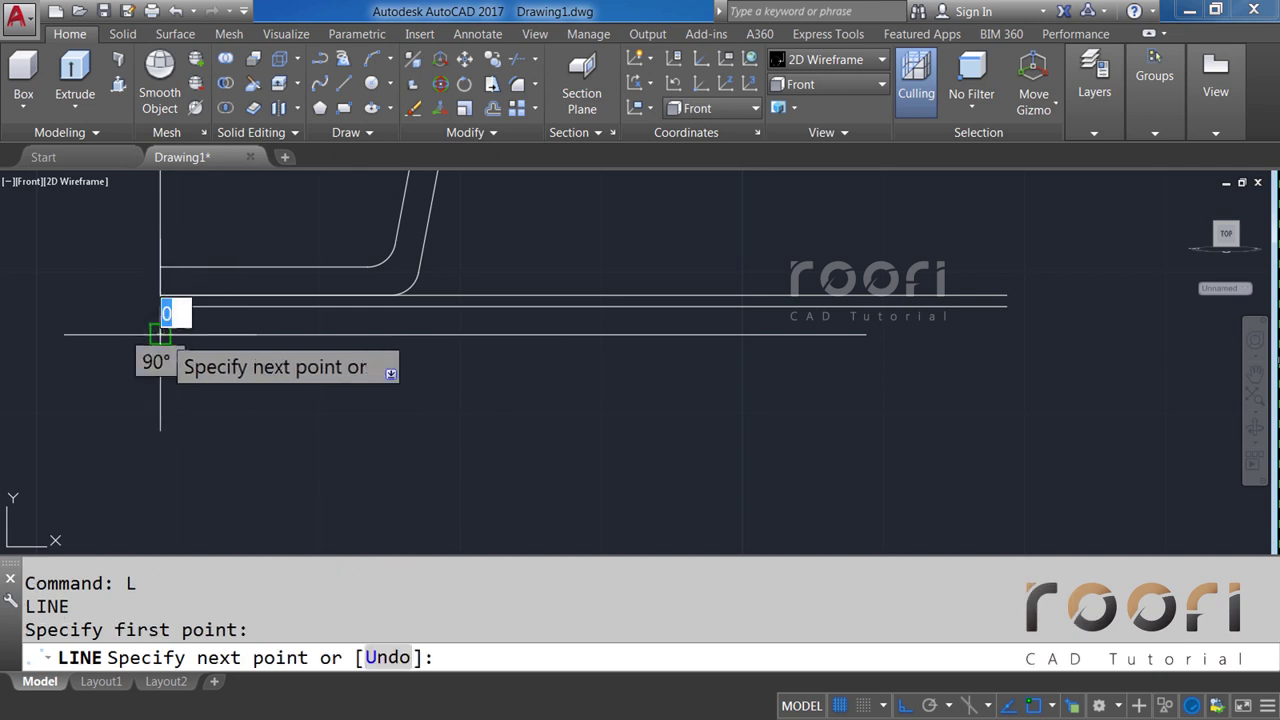
{"action": "type", "text": "4.5"}
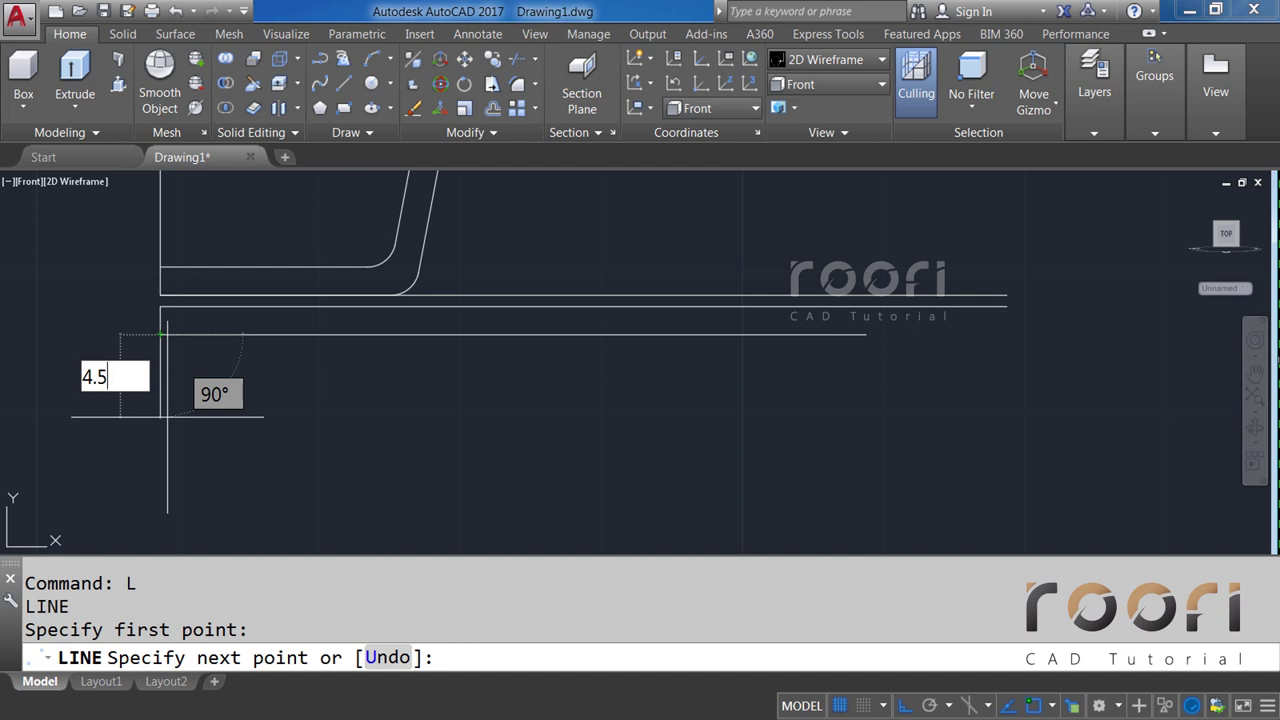
{"action": "key", "text": "Return"}
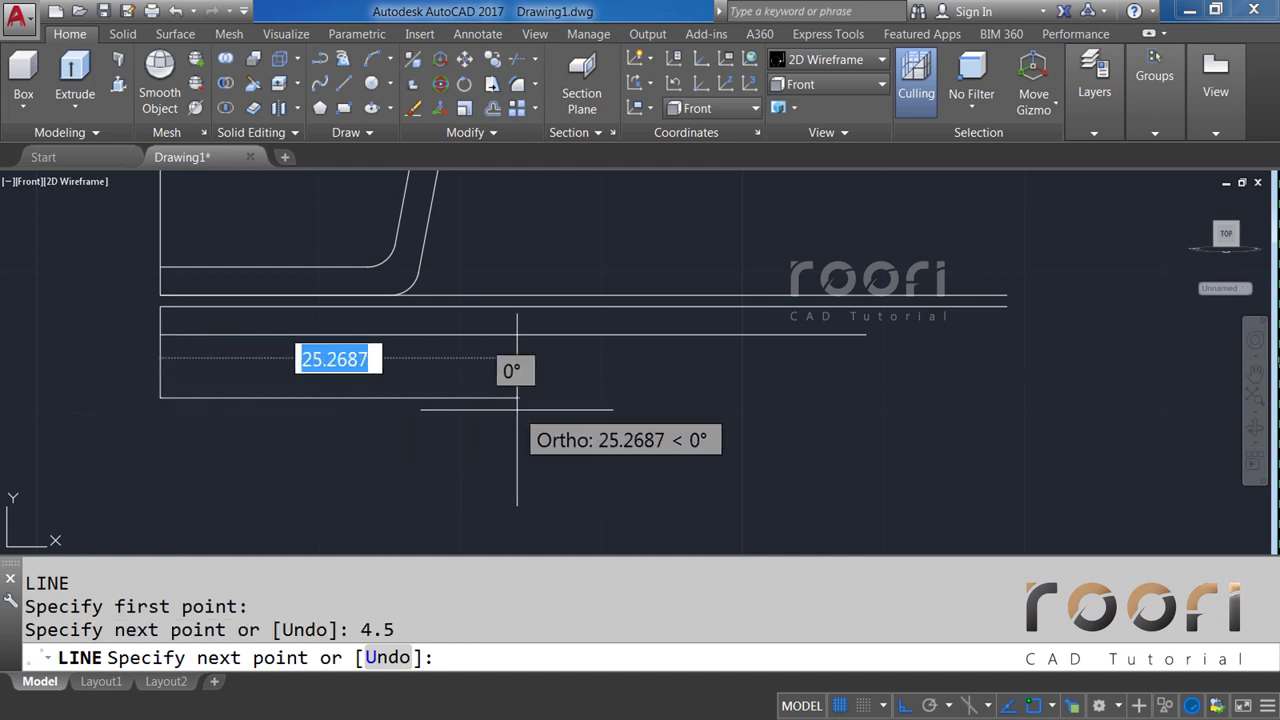
{"action": "type", "text": "40.5"}
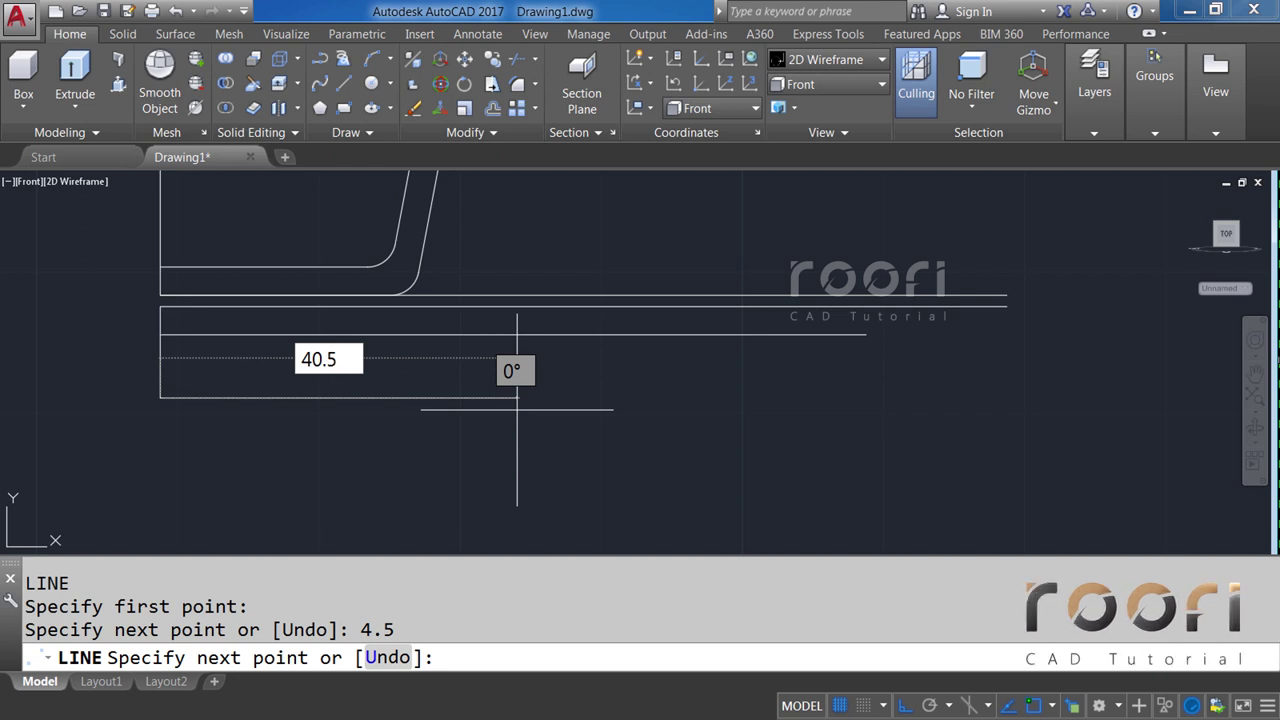
{"action": "key", "text": "Return"}
{"action": "type", "text": "L"}
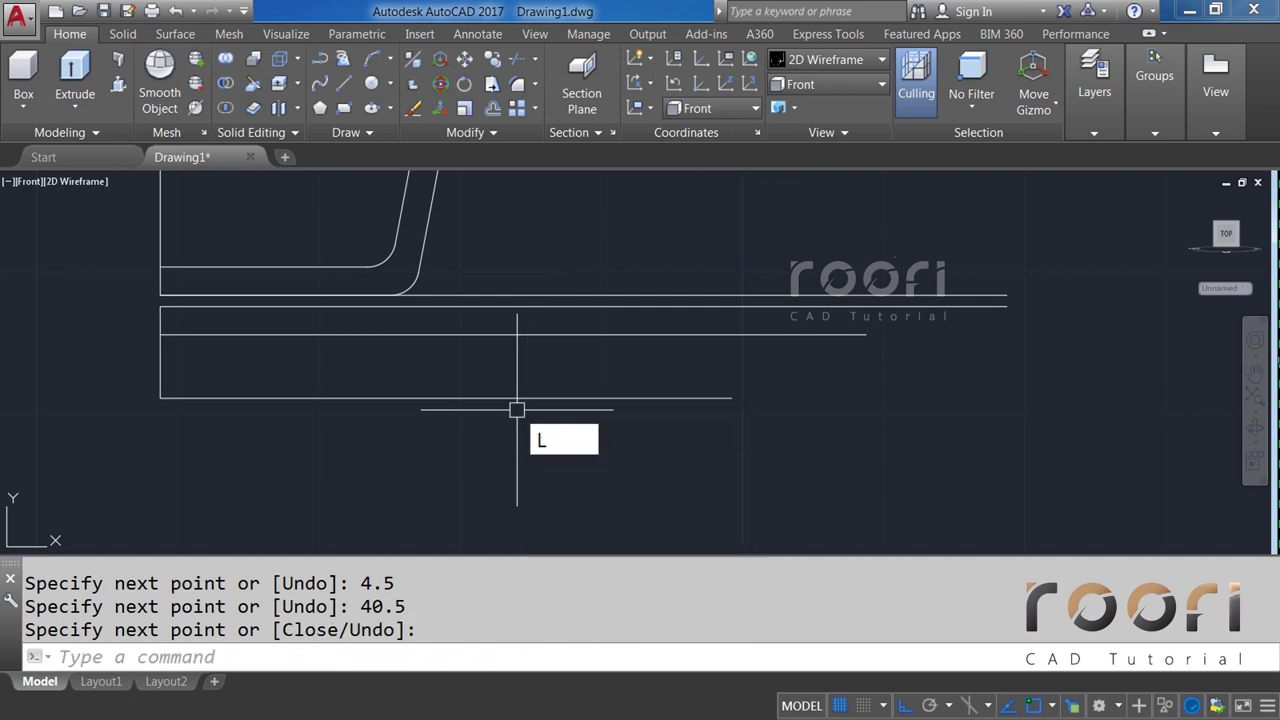
Draw a third line 4 down and 33 right, slanting back up to the 40.5 line's end.
{"action": "key", "text": "Return"}
{"action": "left_click", "coordinate": [160, 398]}
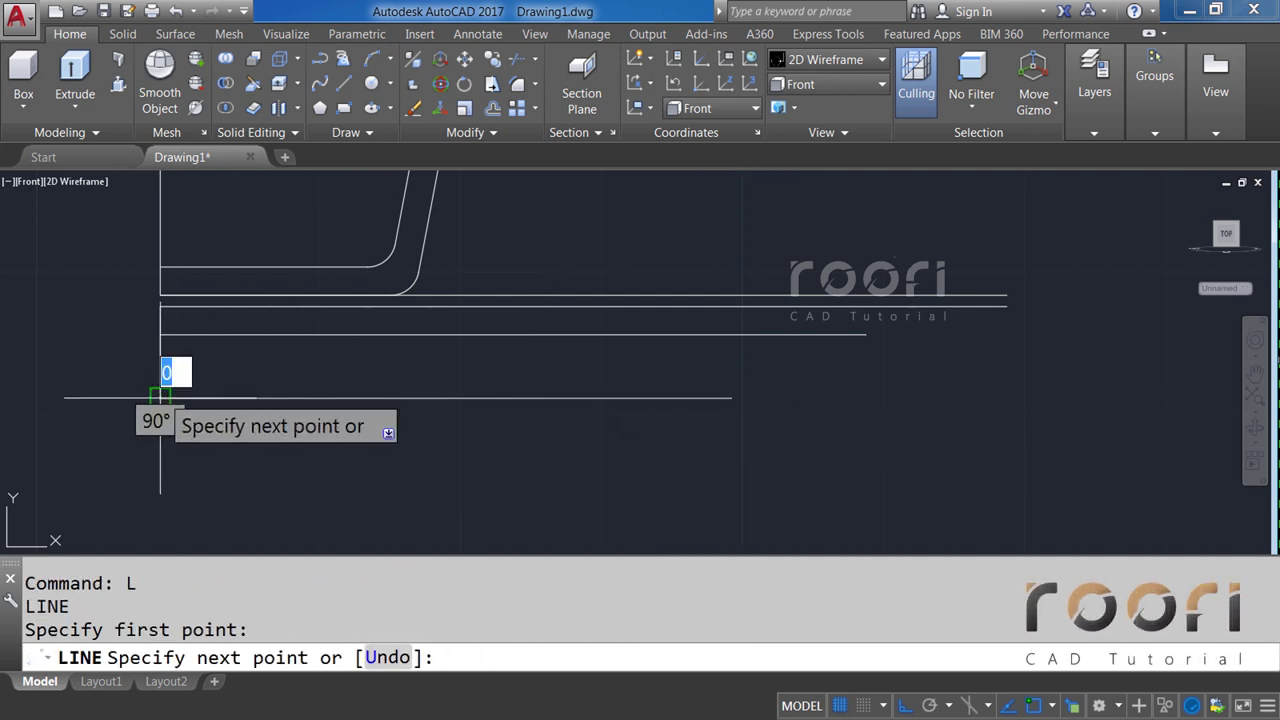
{"action": "type", "text": "4"}
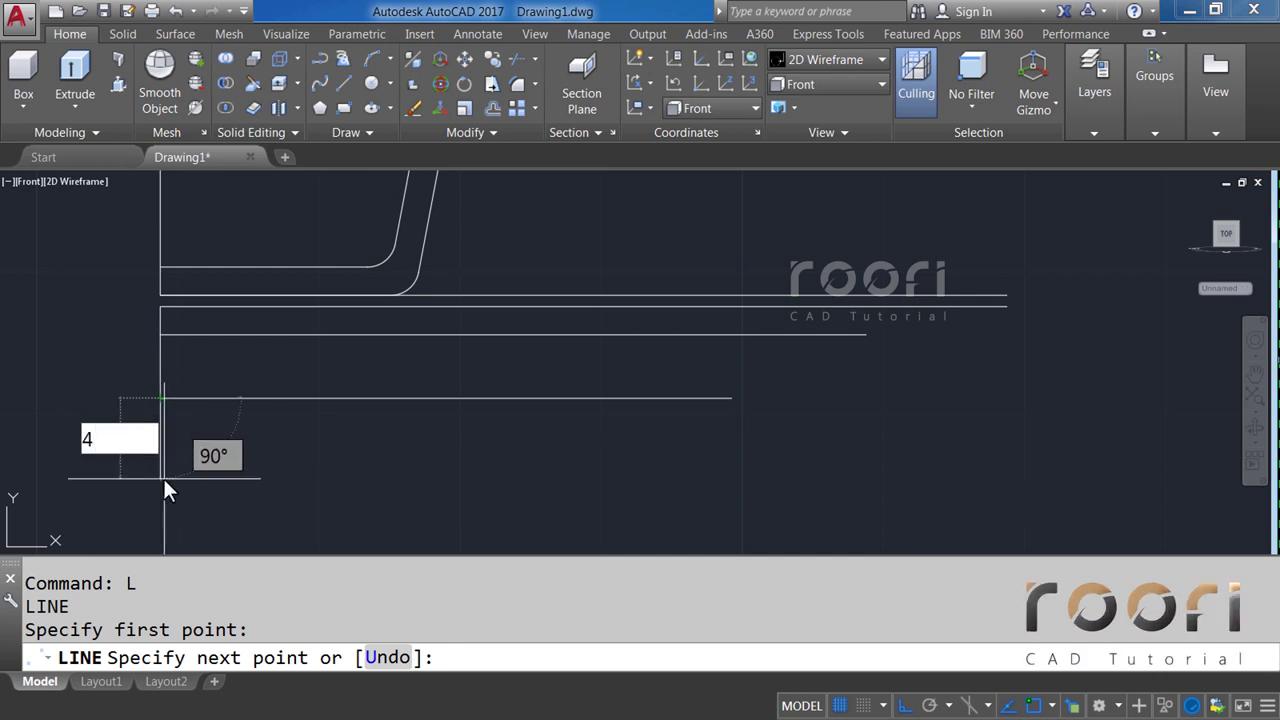
{"action": "key", "text": "Return"}
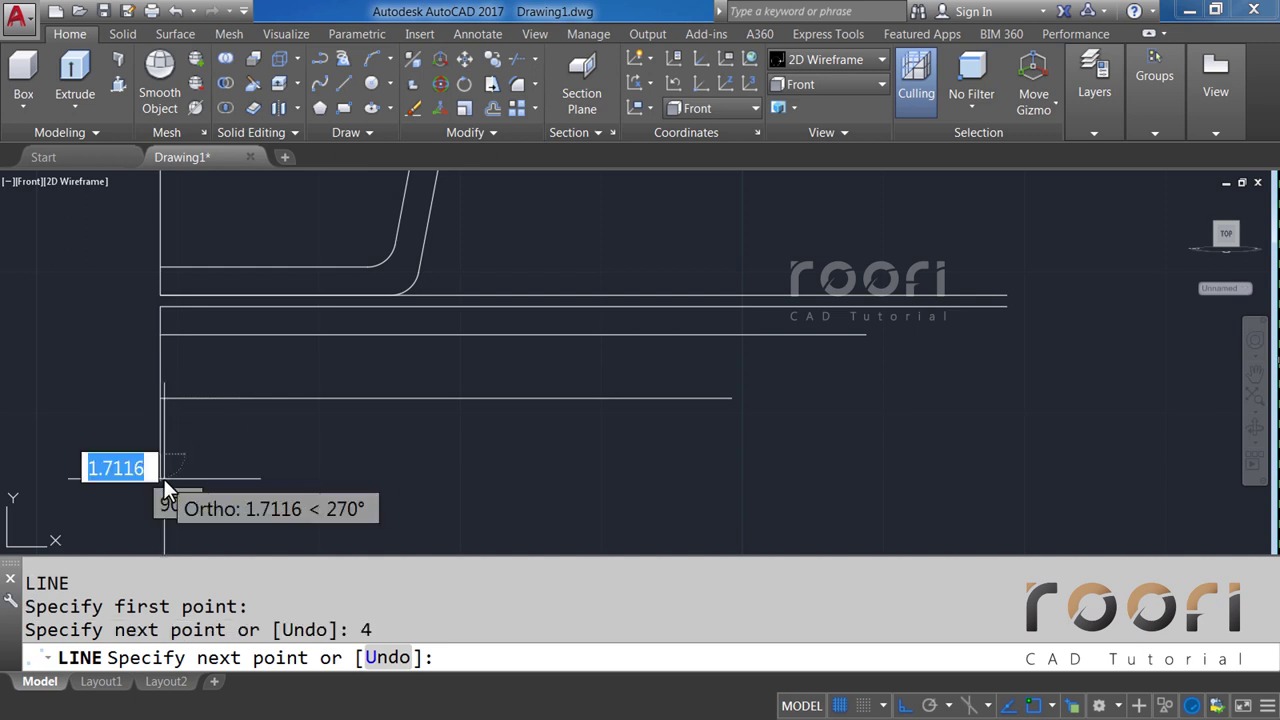
{"action": "type", "text": "33"}
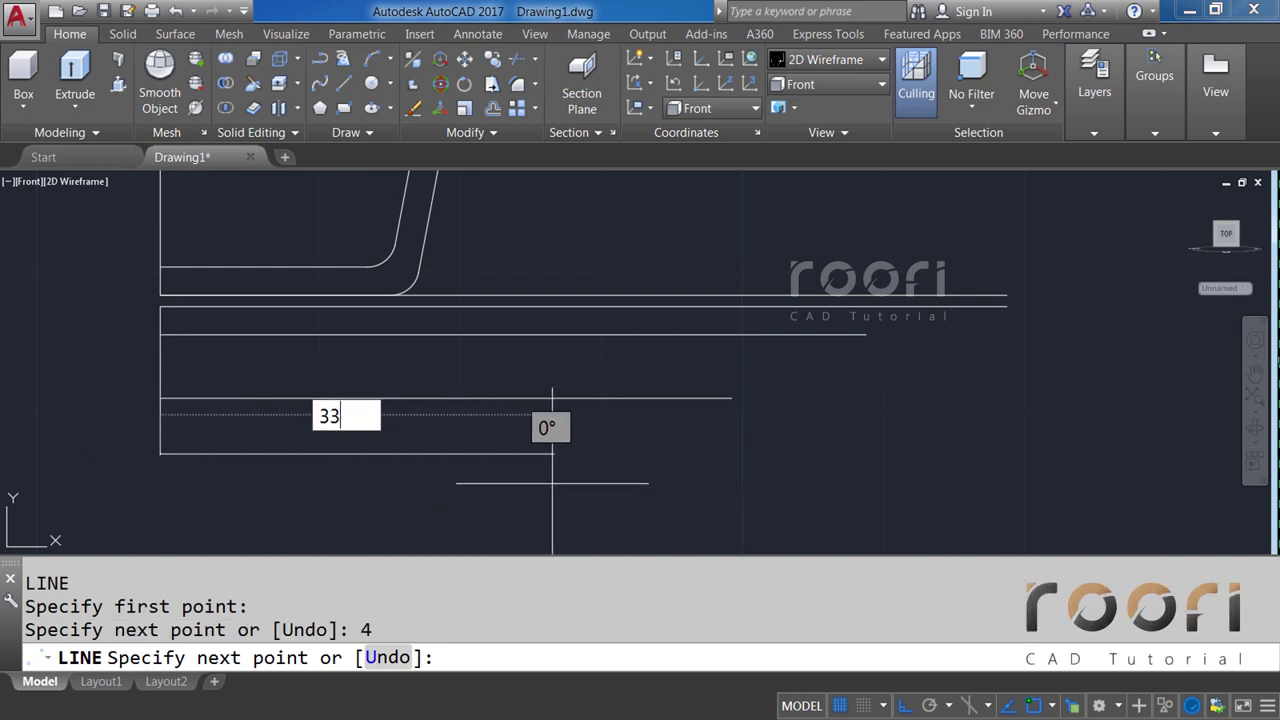
{"action": "key", "text": "Return"}
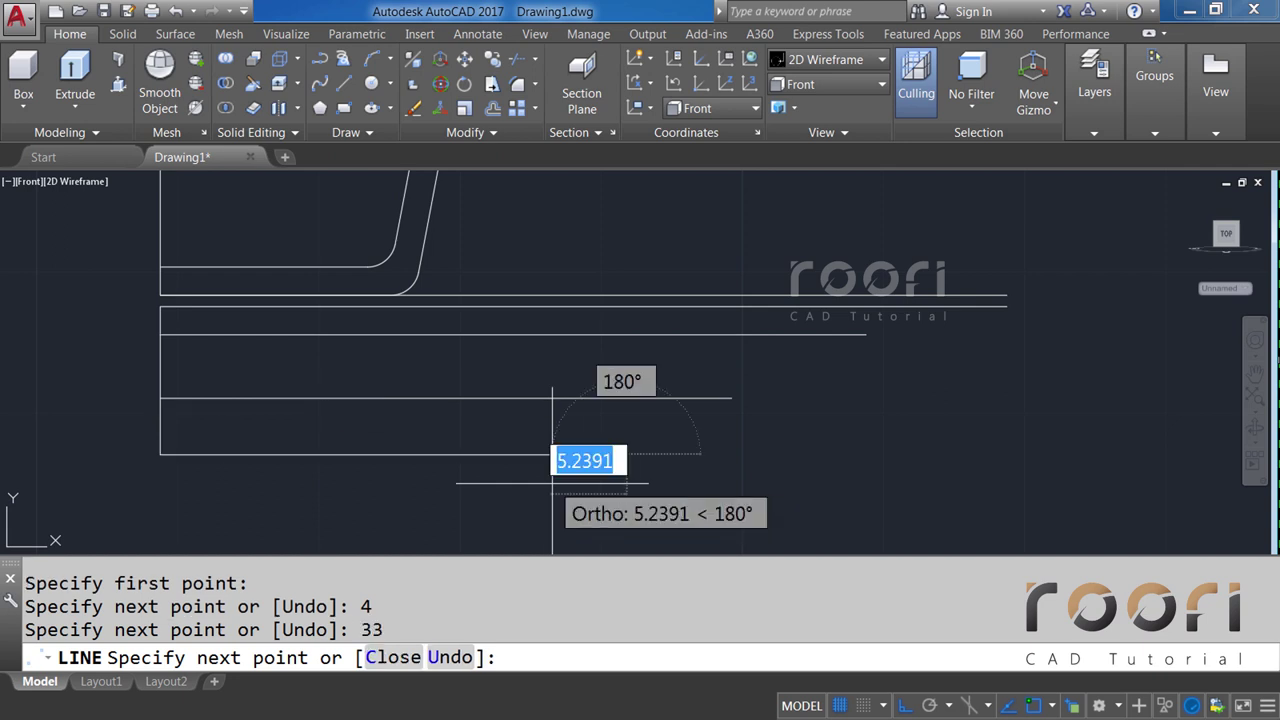
{"action": "left_click", "coordinate": [732, 398]}
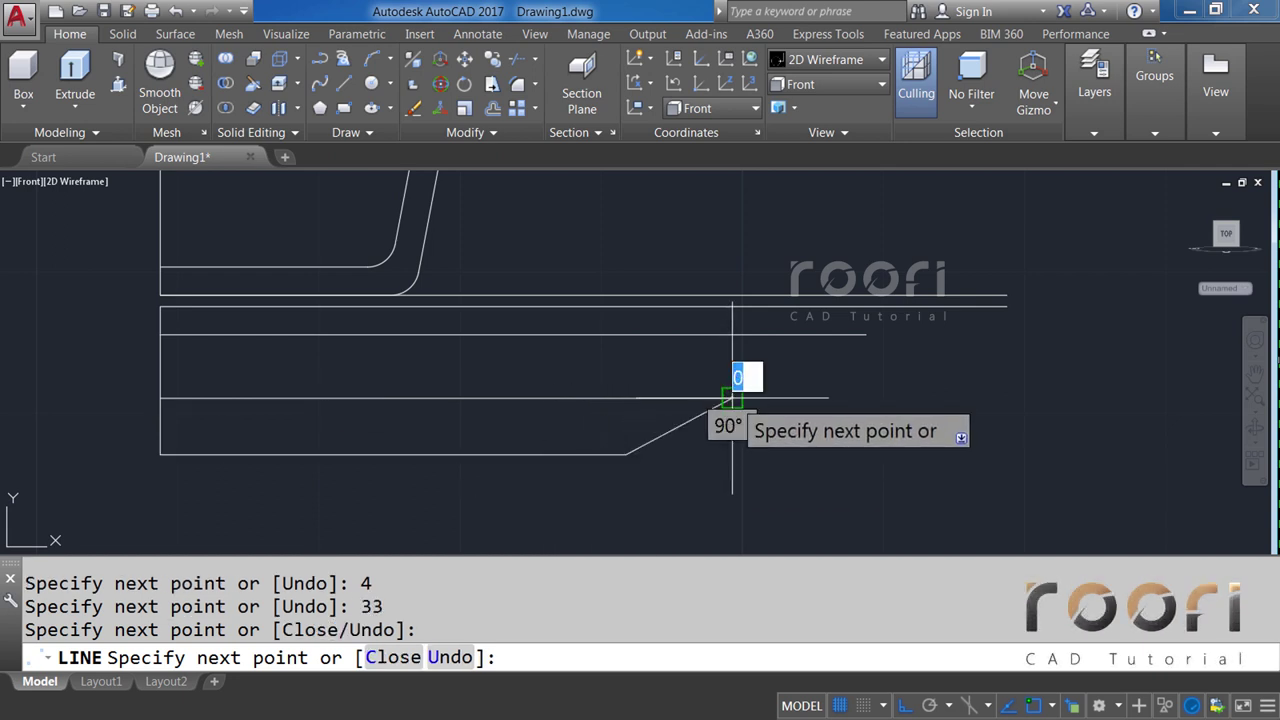
{"action": "key", "text": "Return"}
{"action": "mouse_move", "coordinate": [1057, 354]}
{"action": "middle_mouse_down"}
{"action": "mouse_move", "coordinate": [860, 360]}
{"action": "mouse_move", "coordinate": [762, 400]}
{"action": "mouse_move", "coordinate": [622, 325]}
{"action": "middle_mouse_up"}
{"action": "scroll", "coordinate": [708, 342], "scroll_direction": "up", "scroll_amount": 3}
{"action": "scroll", "coordinate": [726, 397], "scroll_direction": "up", "scroll_amount": 3}
{"action": "scroll", "coordinate": [726, 394], "scroll_direction": "up", "scroll_amount": 3}
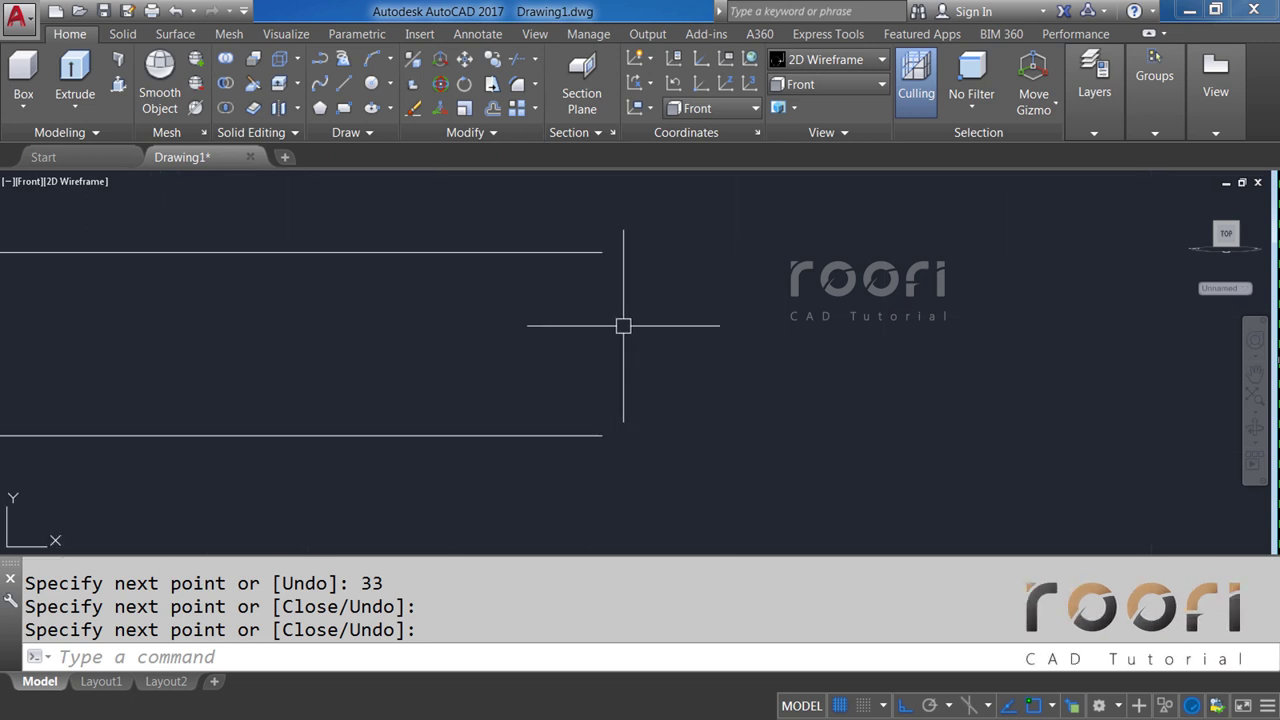
Draw a 2P circle whose diameter spans from the lower line to the upper line.
{"action": "type", "text": "C"}
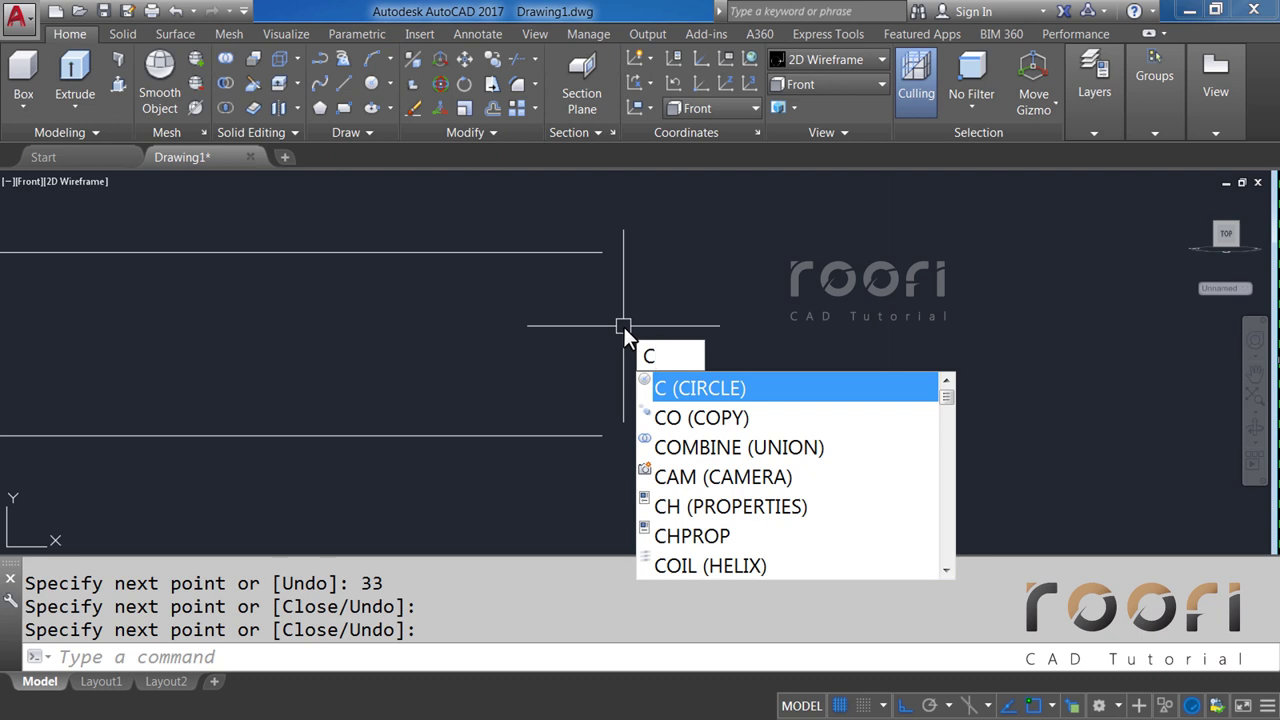
{"action": "key", "text": "Return"}
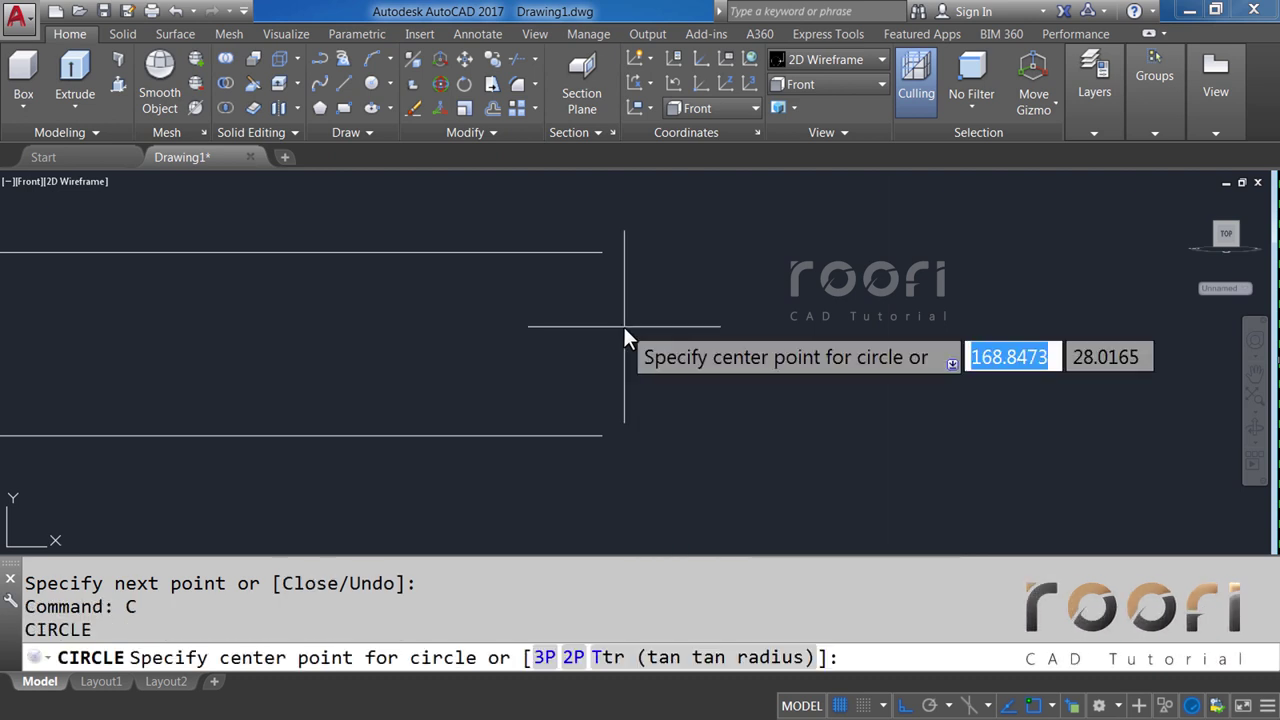
{"action": "type", "text": "P"}
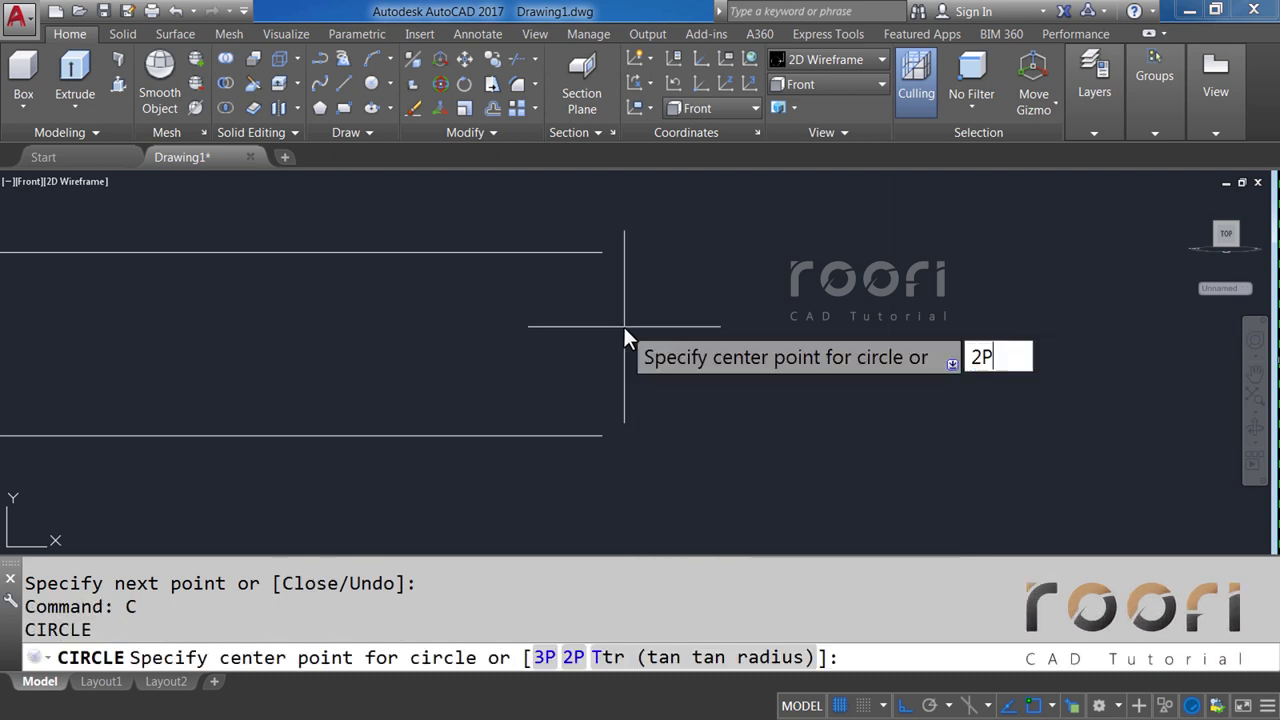
{"action": "key", "text": "Return"}
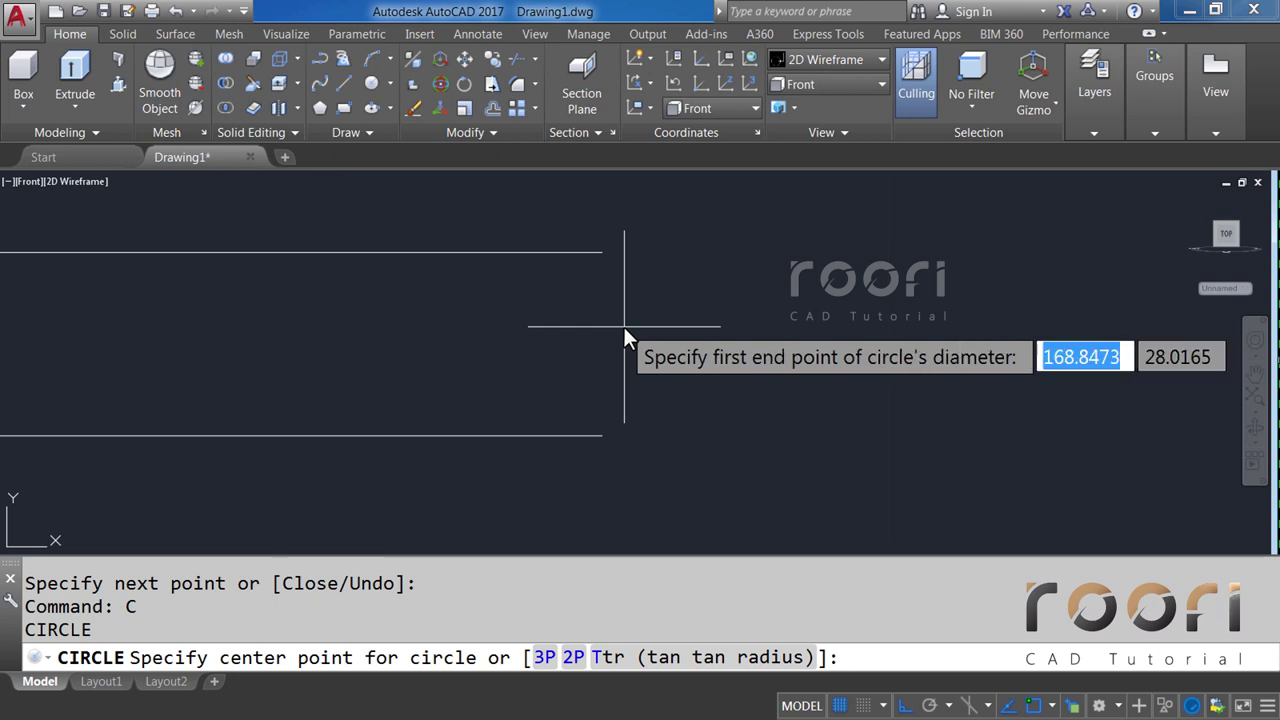
{"action": "left_click", "coordinate": [602, 435]}
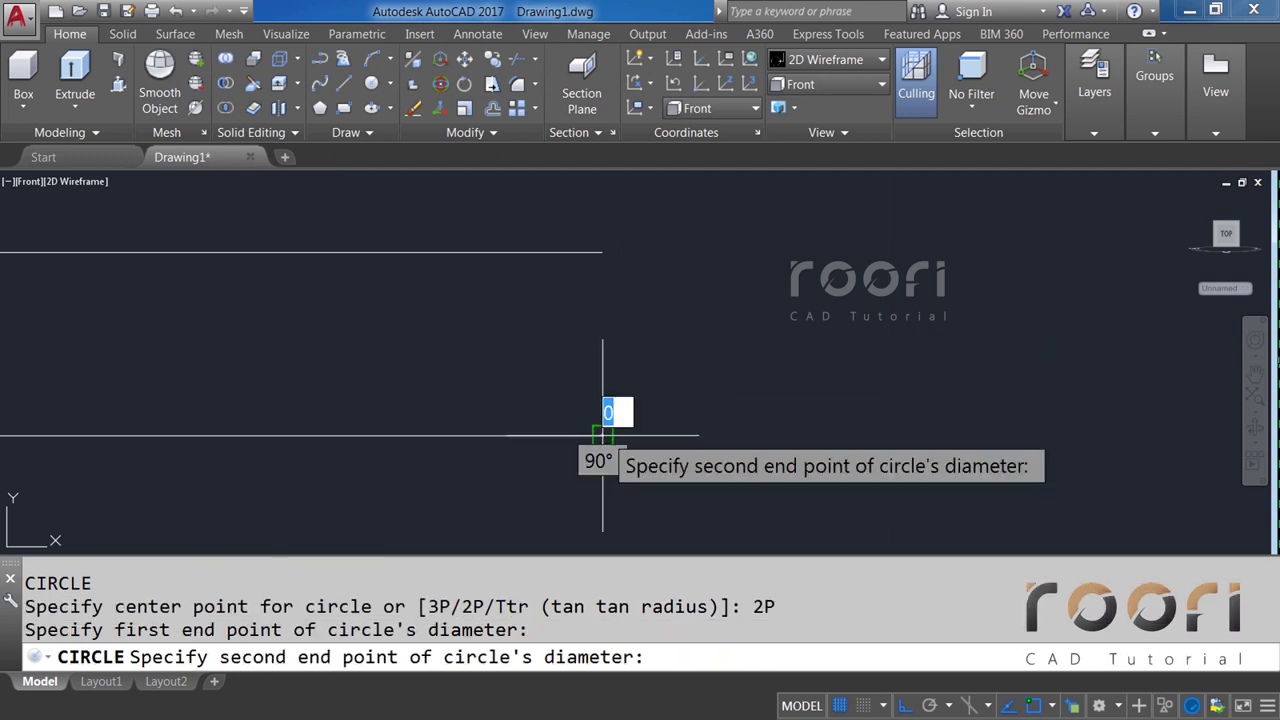
{"action": "left_click", "coordinate": [605, 252]}
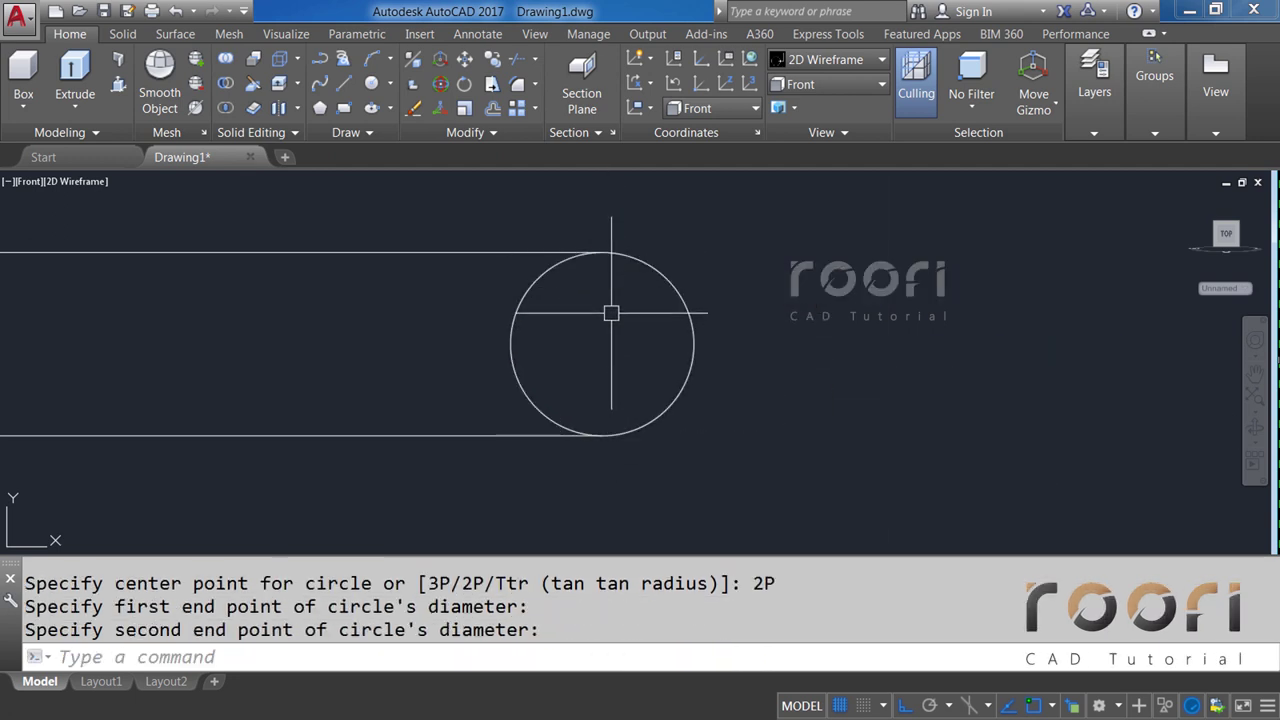
{"action": "type", "text": "M"}
Move the circle 0.4 units from its right edge.
{"action": "key", "text": "Return"}
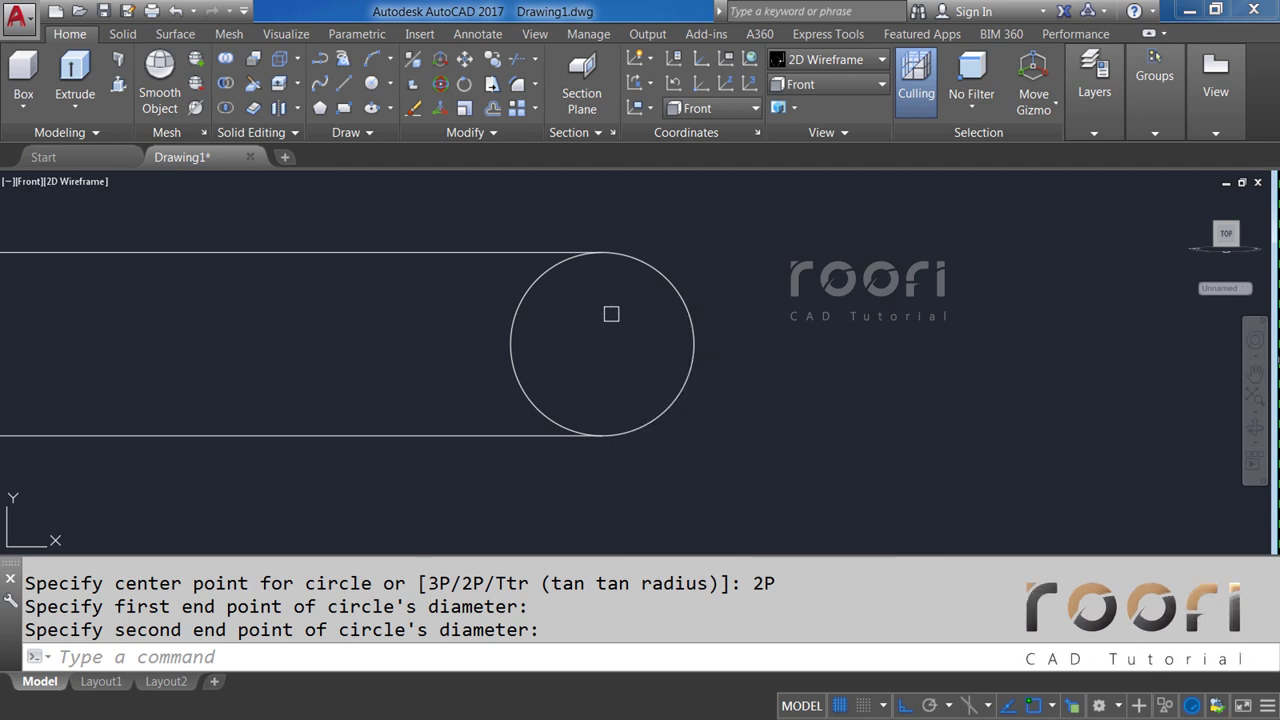
{"action": "type", "text": "M"}
{"action": "left_click", "coordinate": [660, 277]}
{"action": "key", "text": "Return"}
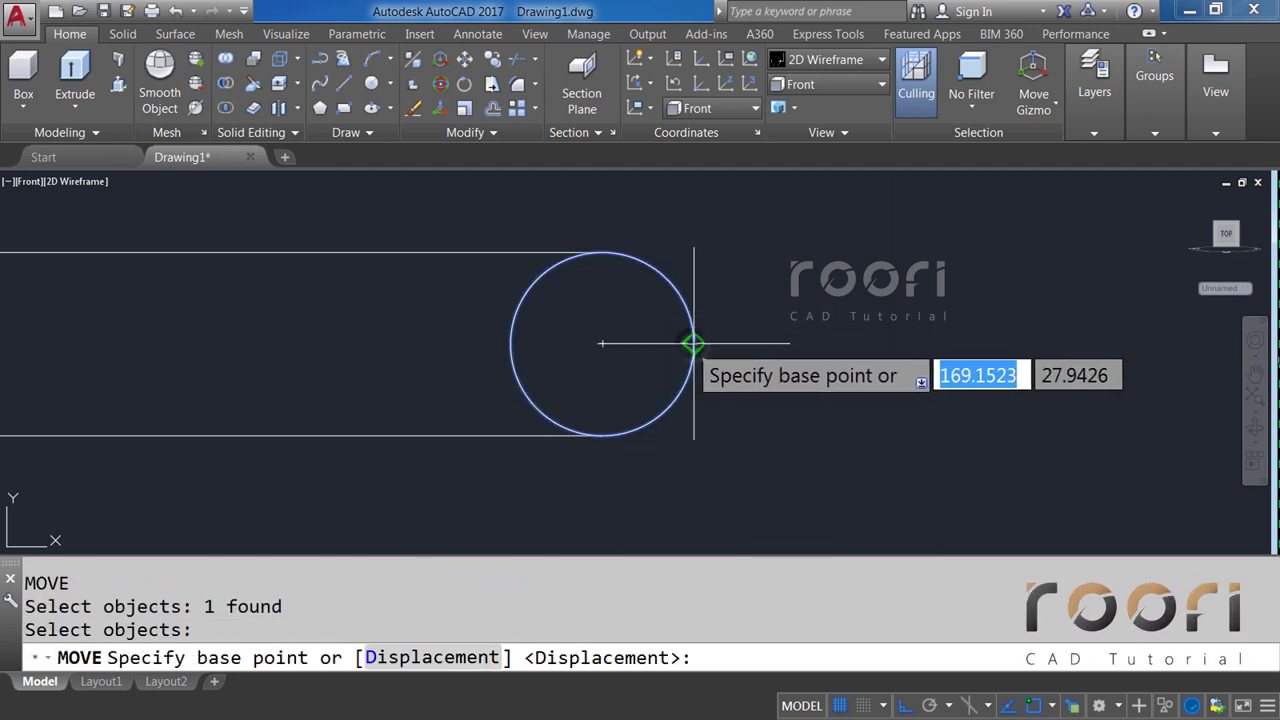
{"action": "left_click", "coordinate": [694, 343]}
{"action": "type", "text": "0.4"}
{"action": "key", "text": "Return"}
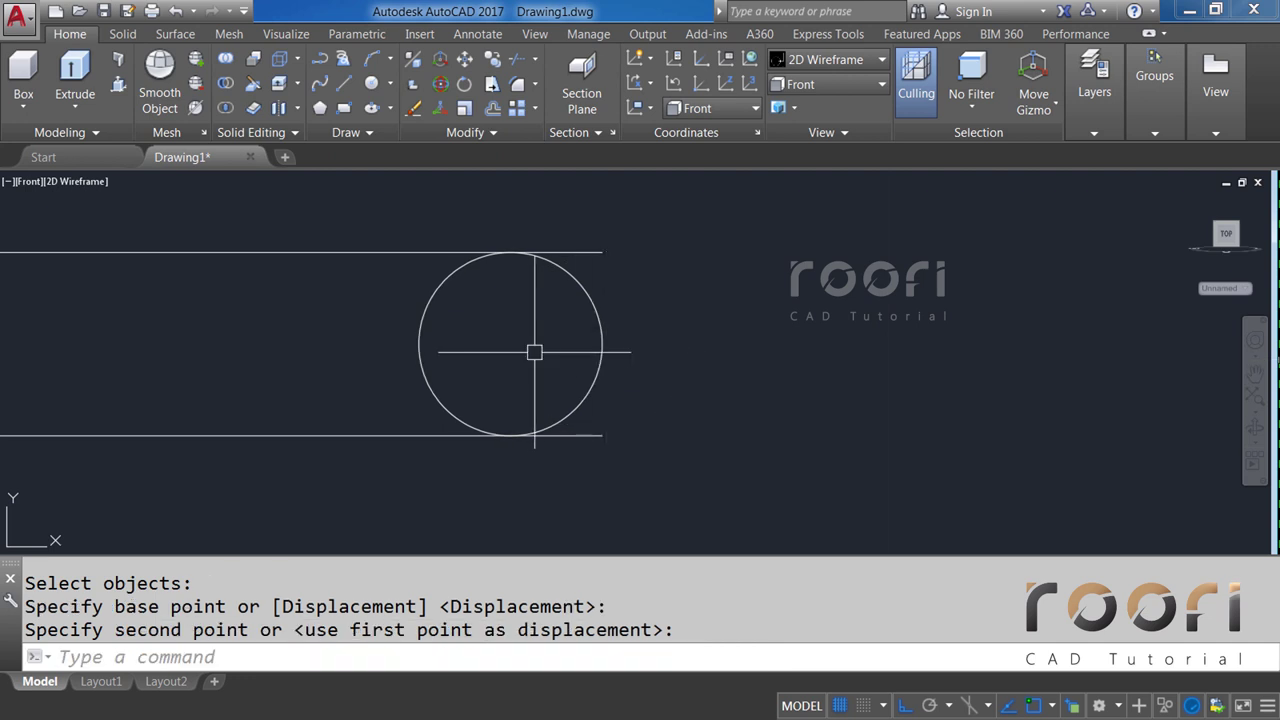
{"action": "middle_click_drag", "start_coordinate": [534, 351], "coordinate": [655, 372]}
{"action": "type", "text": "L"}
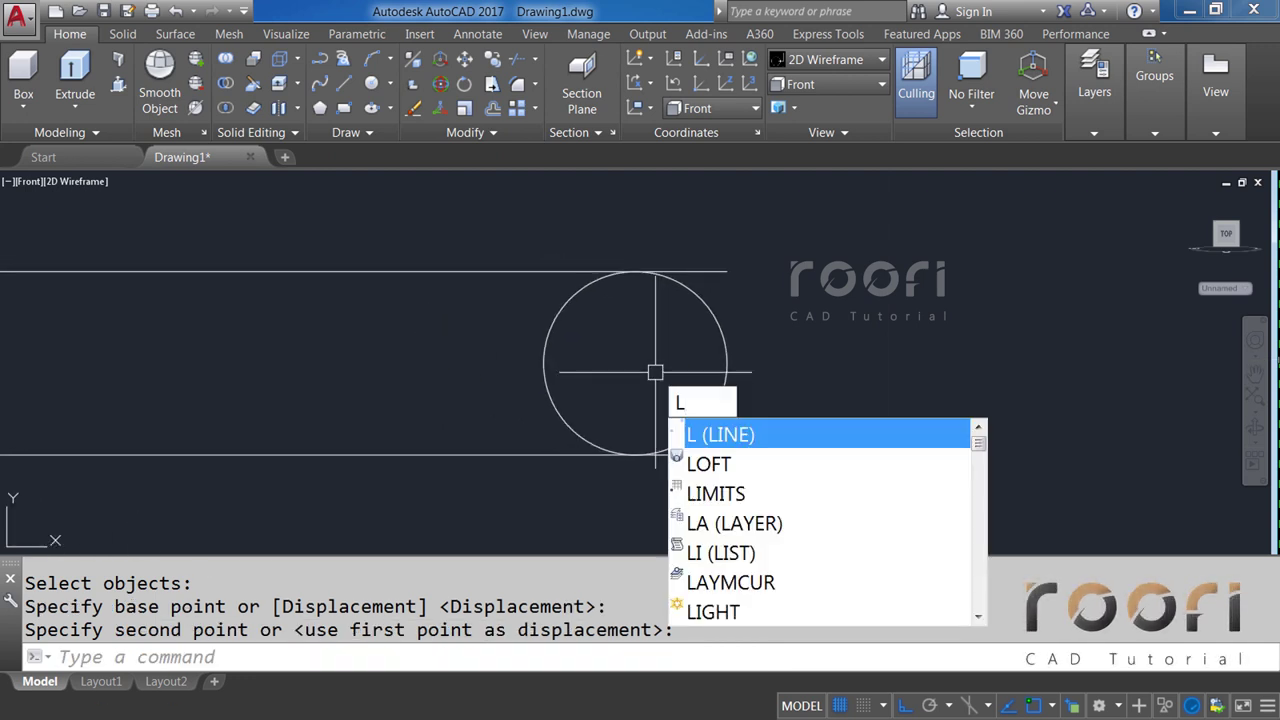
Draw a vertical line through the circle's top and bottom and trim away its left half.
{"action": "key", "text": "Return"}
{"action": "left_click", "coordinate": [636, 455]}
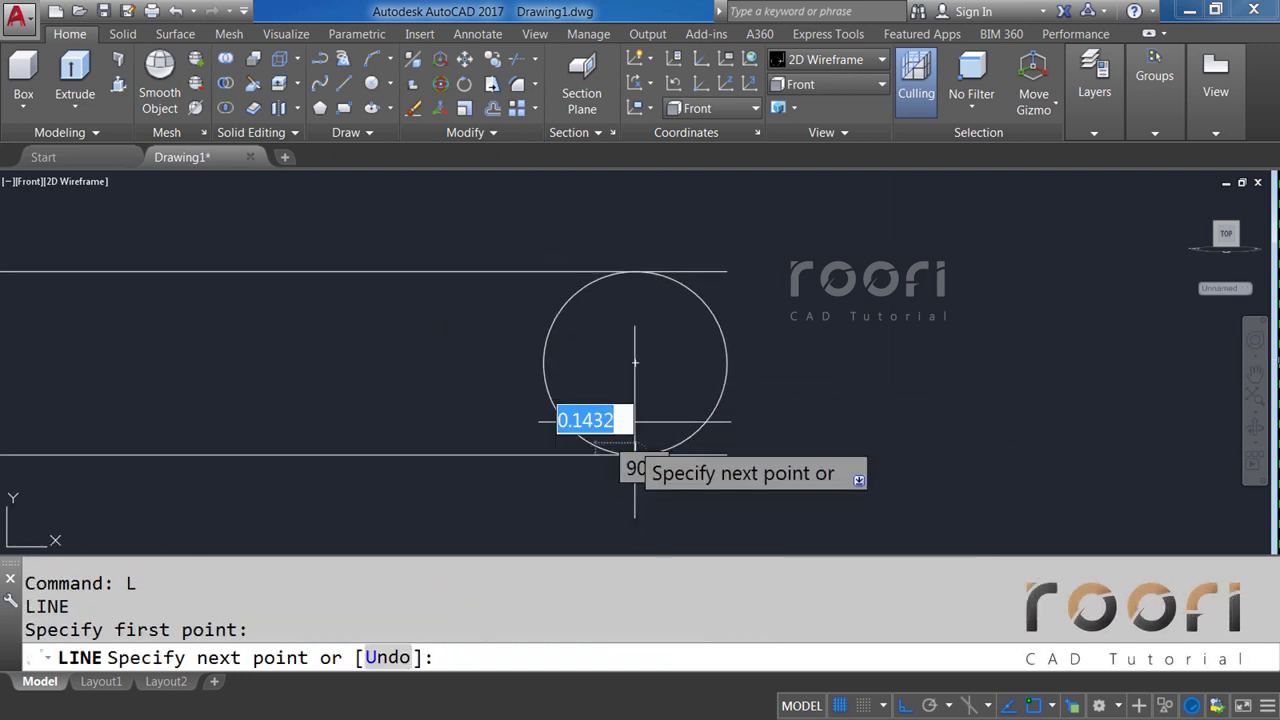
{"action": "left_click", "coordinate": [636, 271]}
{"action": "key", "text": "Return"}
{"action": "type", "text": "TR"}
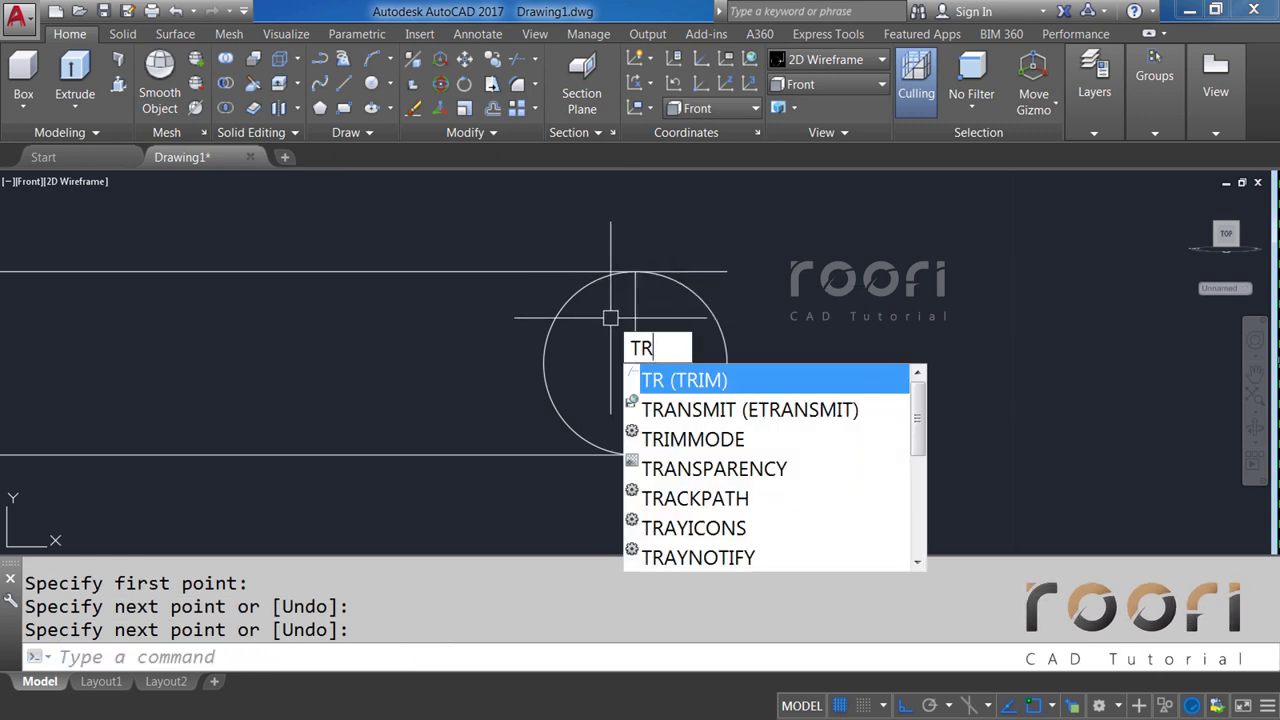
{"action": "key", "text": "Return"}
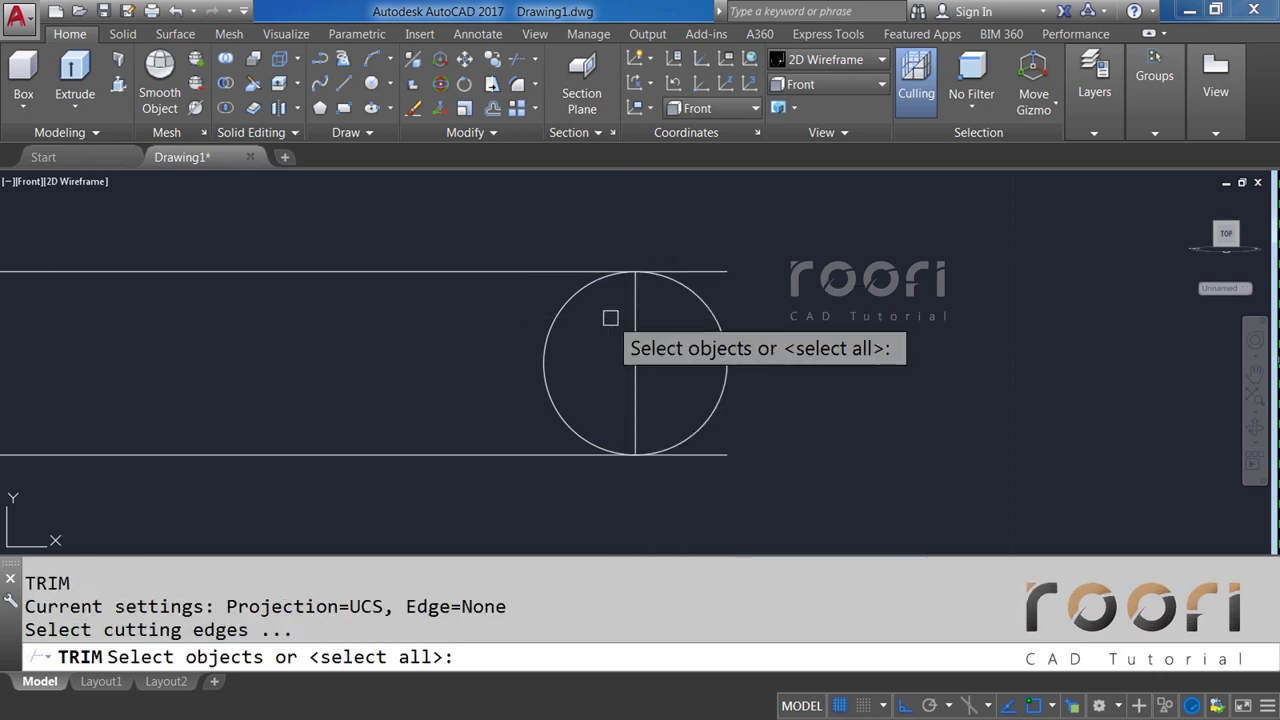
{"action": "key", "text": "Return"}
{"action": "left_click", "coordinate": [577, 297]}
{"action": "key", "text": "Return"}
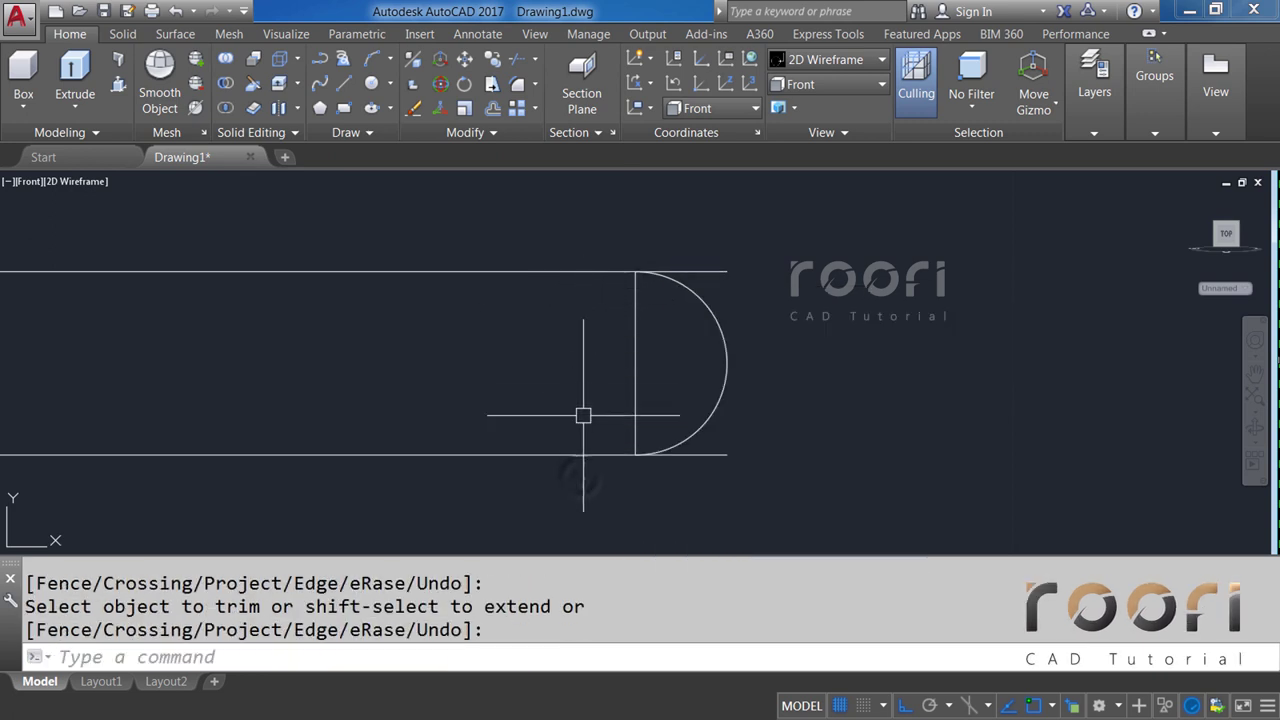
Delete the two horizontal lines.
{"action": "left_click", "coordinate": [583, 472]}
{"action": "left_click", "coordinate": [559, 249]}
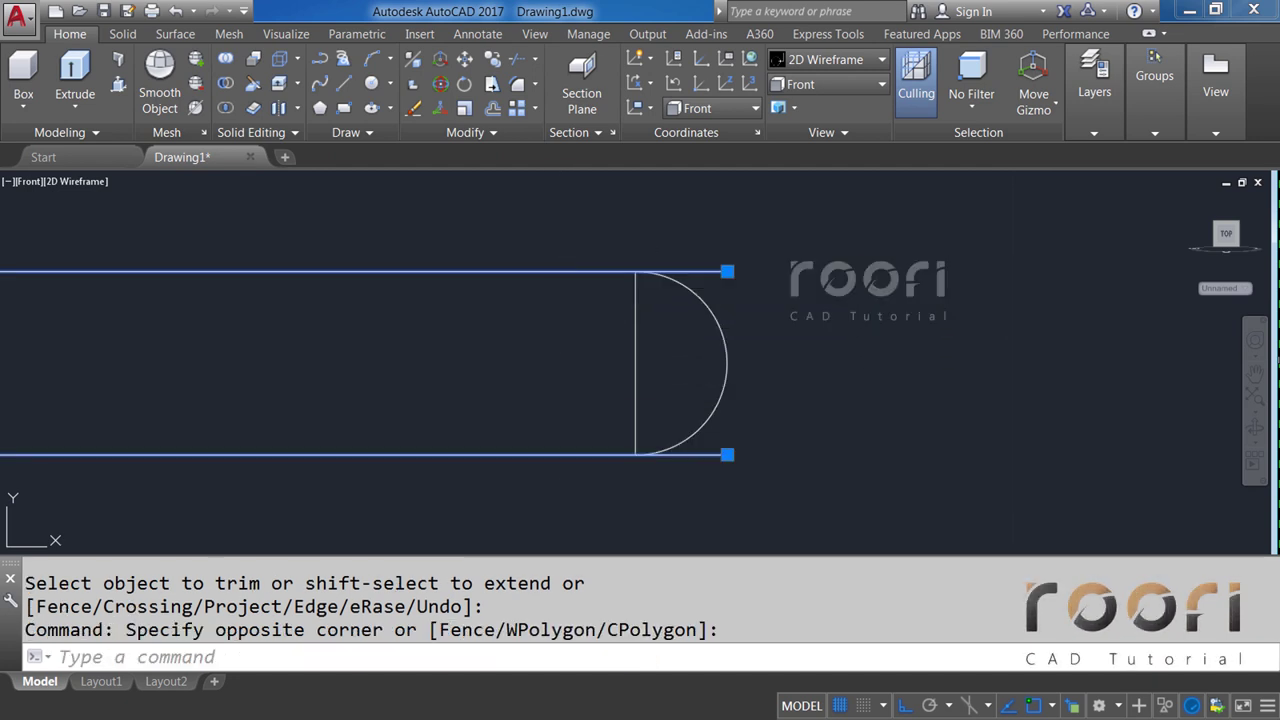
{"action": "key", "text": "Delete"}
{"action": "type", "text": "L"}
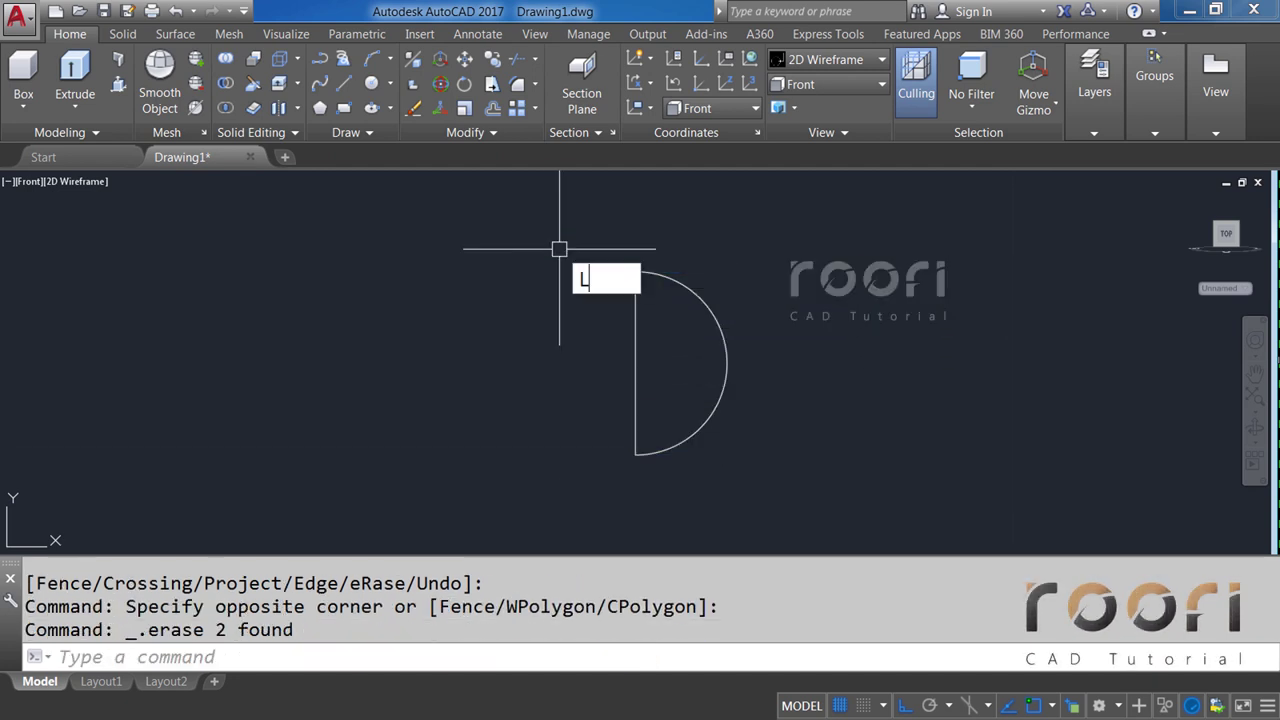
Draw a vertical line rising from the arc's top endpoint.
{"action": "key", "text": "Return"}
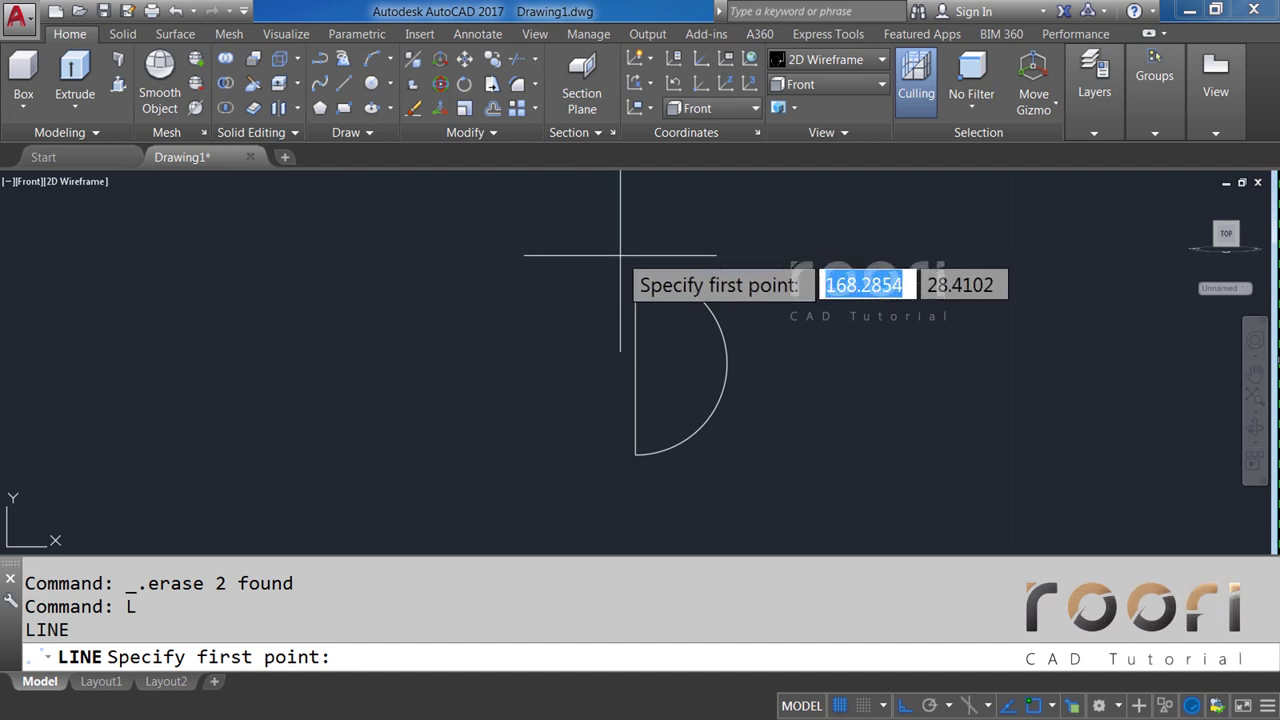
{"action": "left_click", "coordinate": [635, 271]}
{"action": "scroll", "coordinate": [634, 275], "scroll_direction": "down", "scroll_amount": 3}
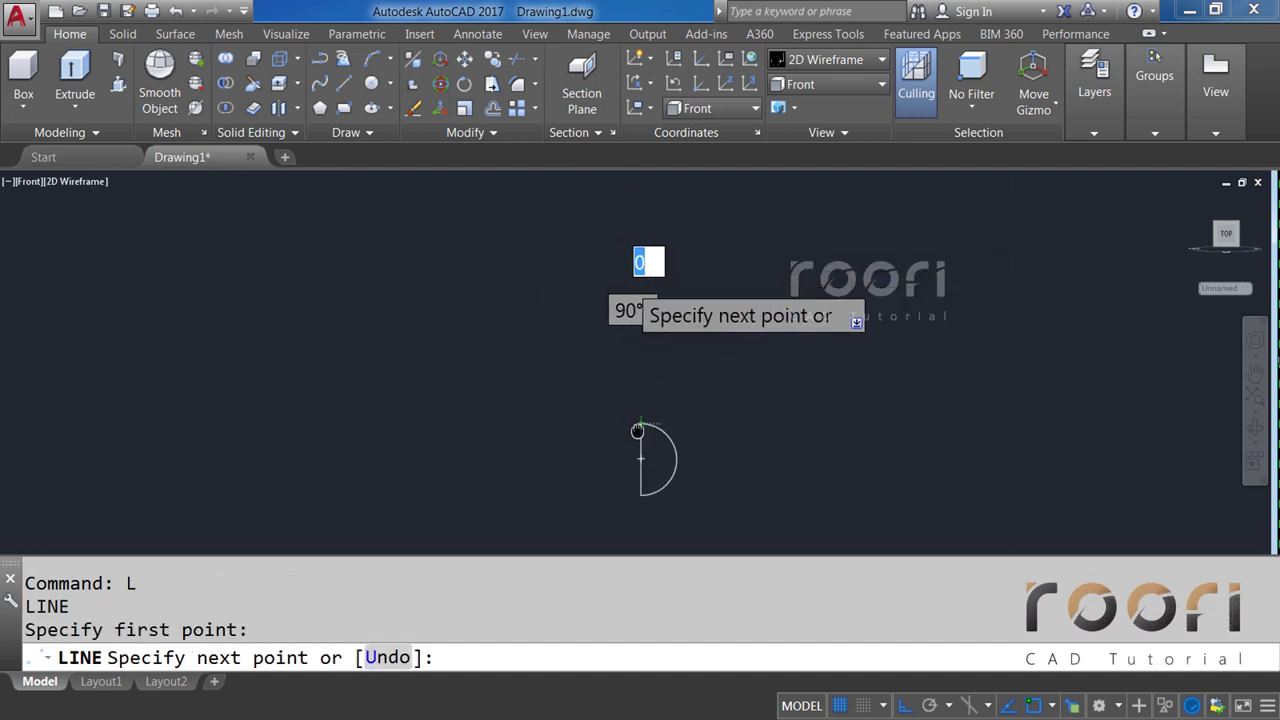
{"action": "left_click", "coordinate": [651, 205]}
{"action": "key", "text": "Return"}
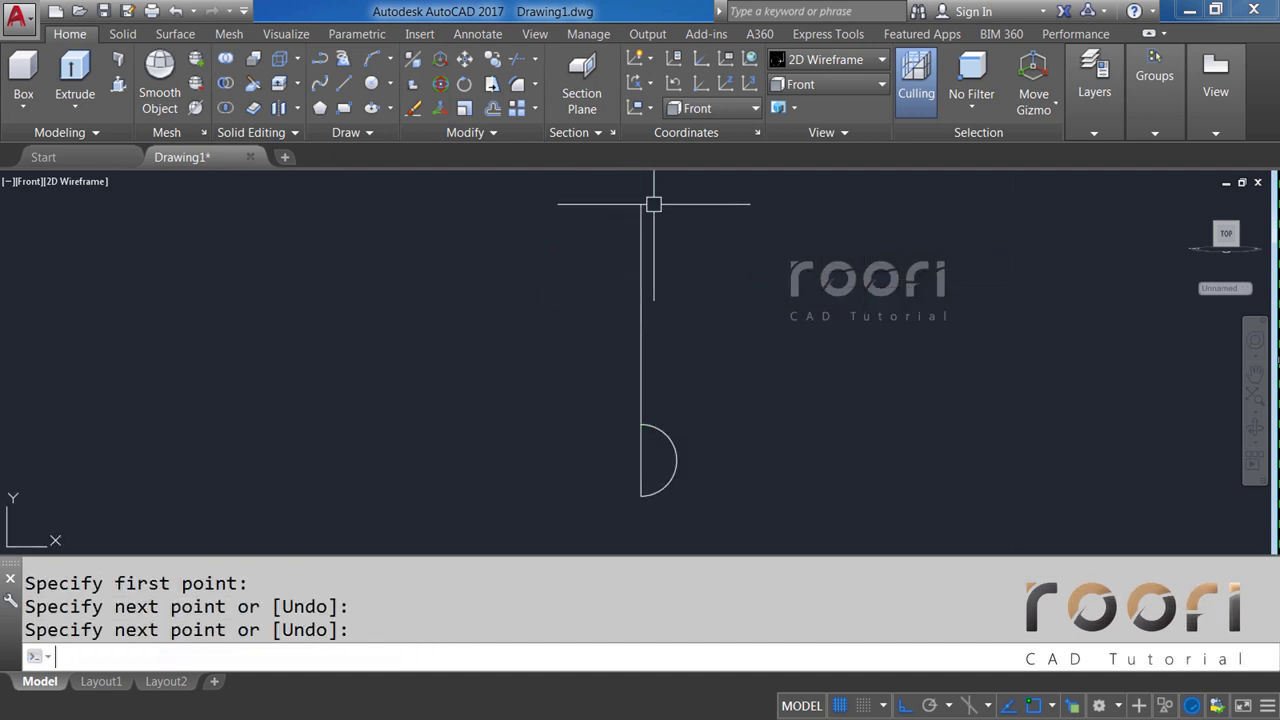
{"action": "middle_click_drag", "start_coordinate": [569, 414], "coordinate": [723, 294]}
{"action": "scroll", "coordinate": [748, 286], "scroll_direction": "down", "scroll_amount": 2}
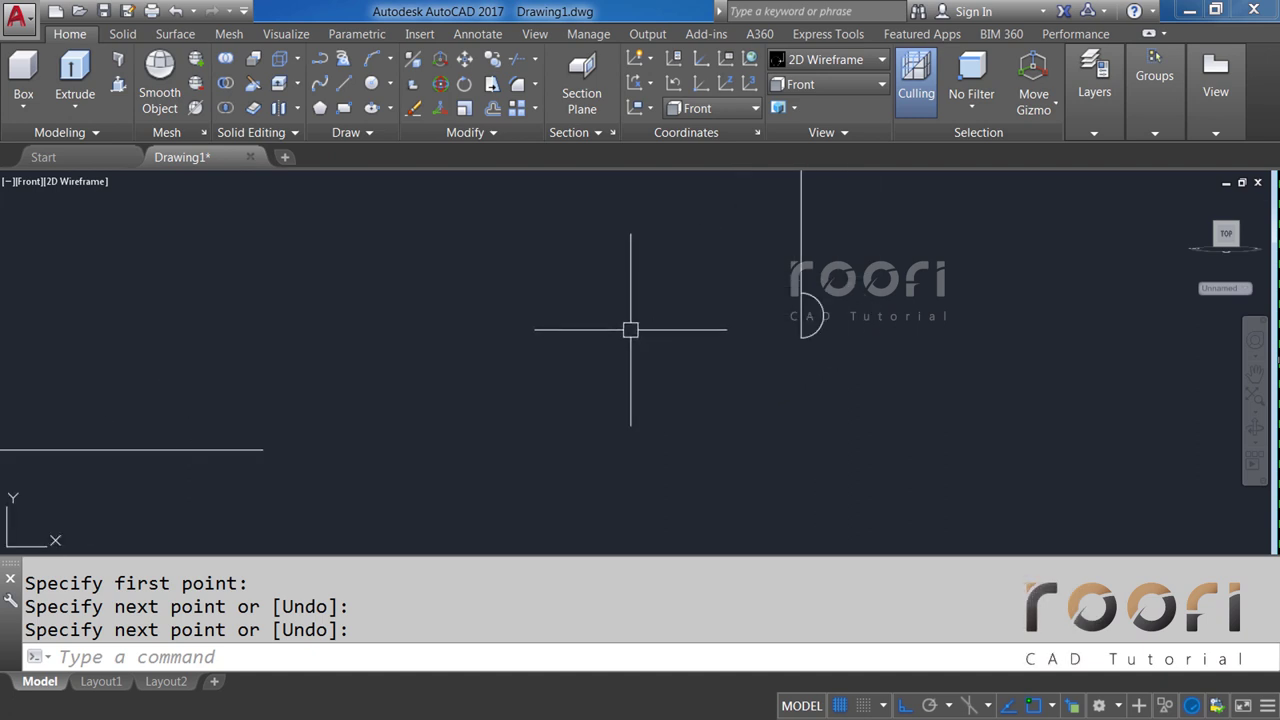
Draw a Start-End-Direction arc from the semicircle's lower end to the left line's endpoint.
{"action": "middle_click_drag", "start_coordinate": [630, 329], "coordinate": [668, 310]}
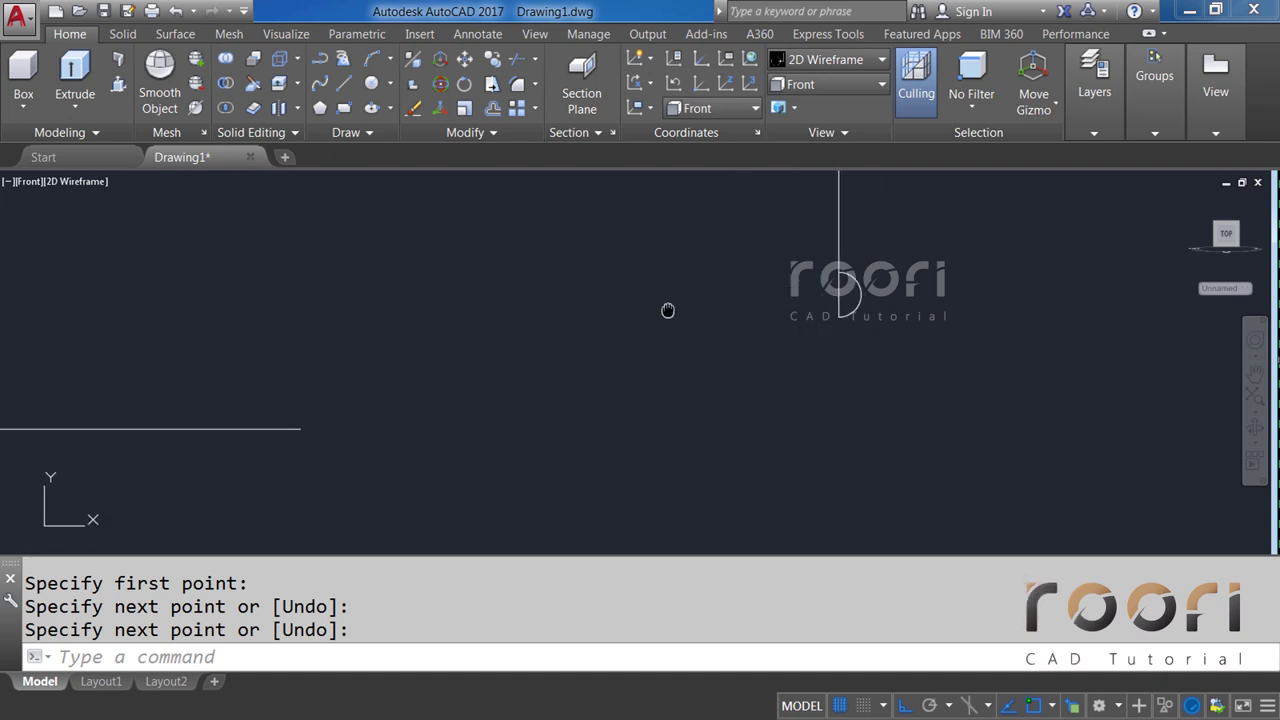
{"action": "left_click", "coordinate": [391, 60]}
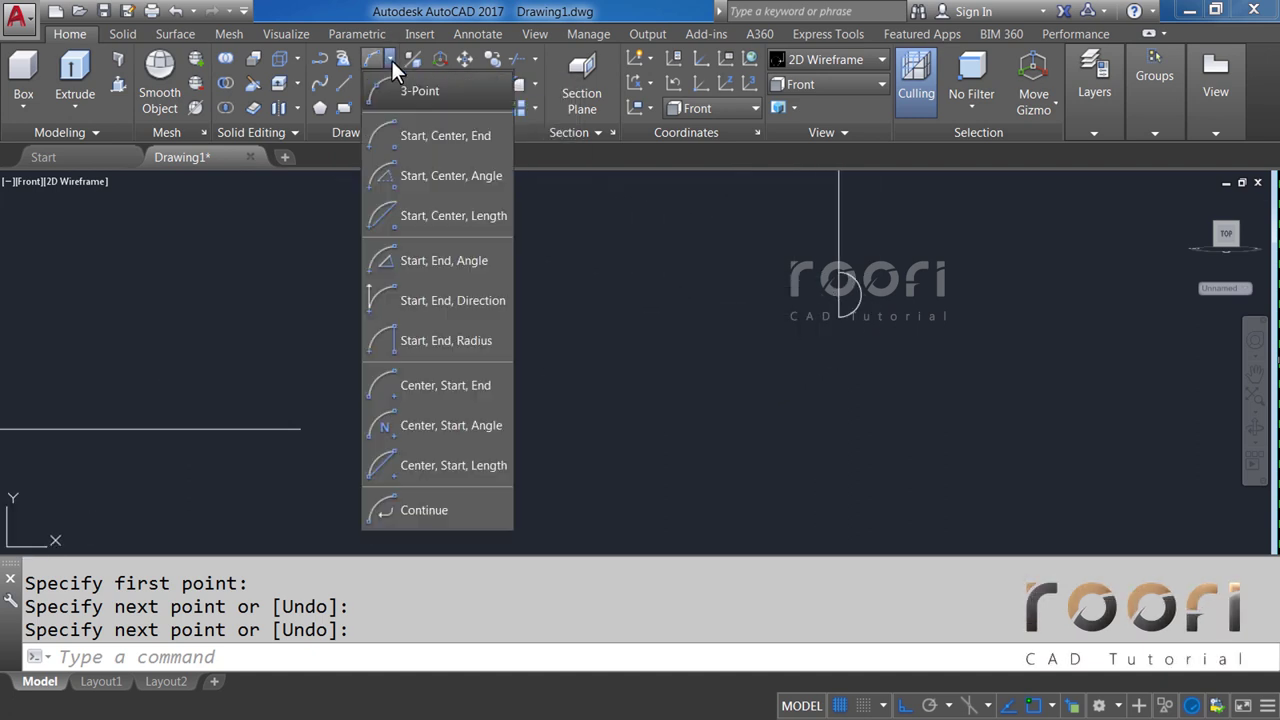
{"action": "left_click", "coordinate": [428, 300]}
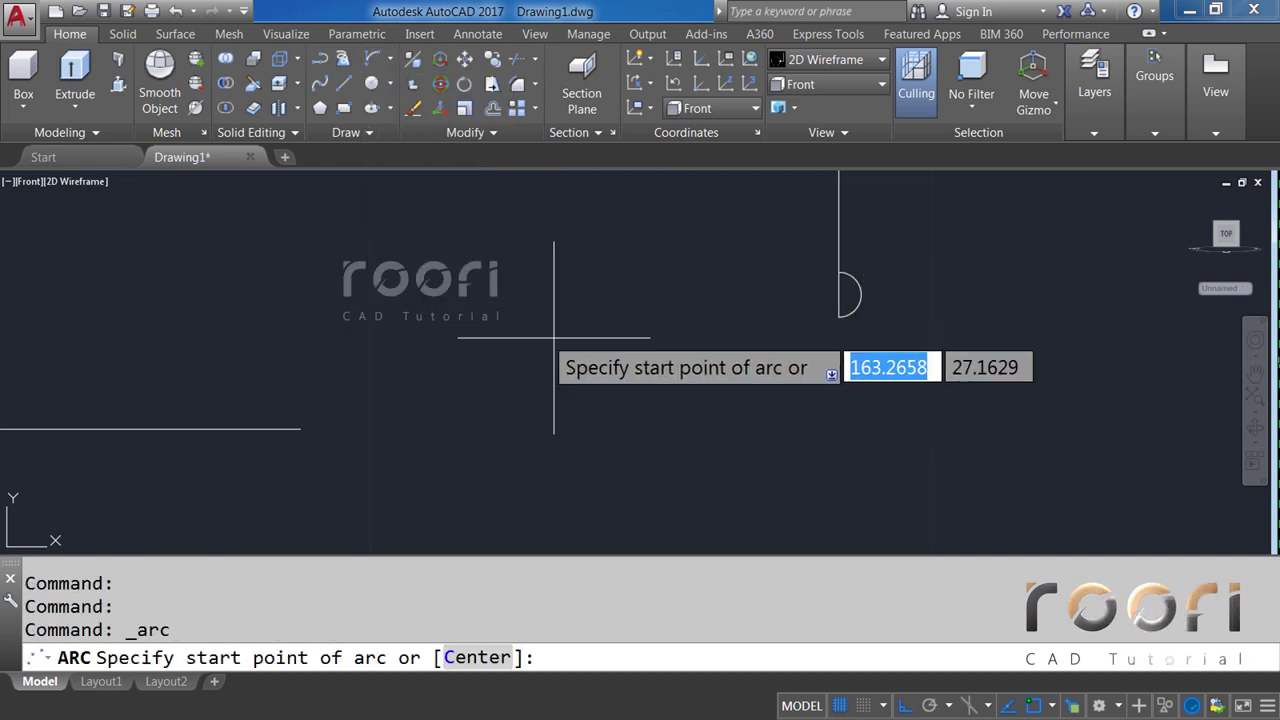
{"action": "left_click", "coordinate": [839, 316]}
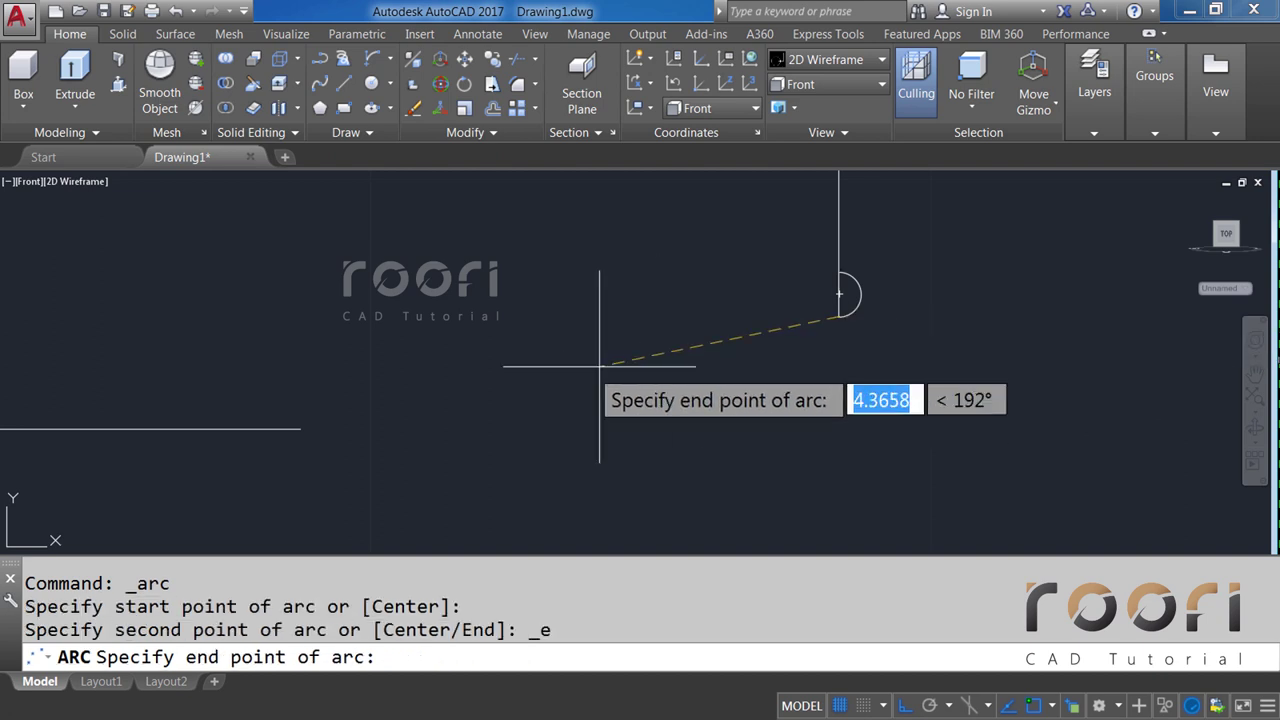
{"action": "left_click", "coordinate": [301, 429]}
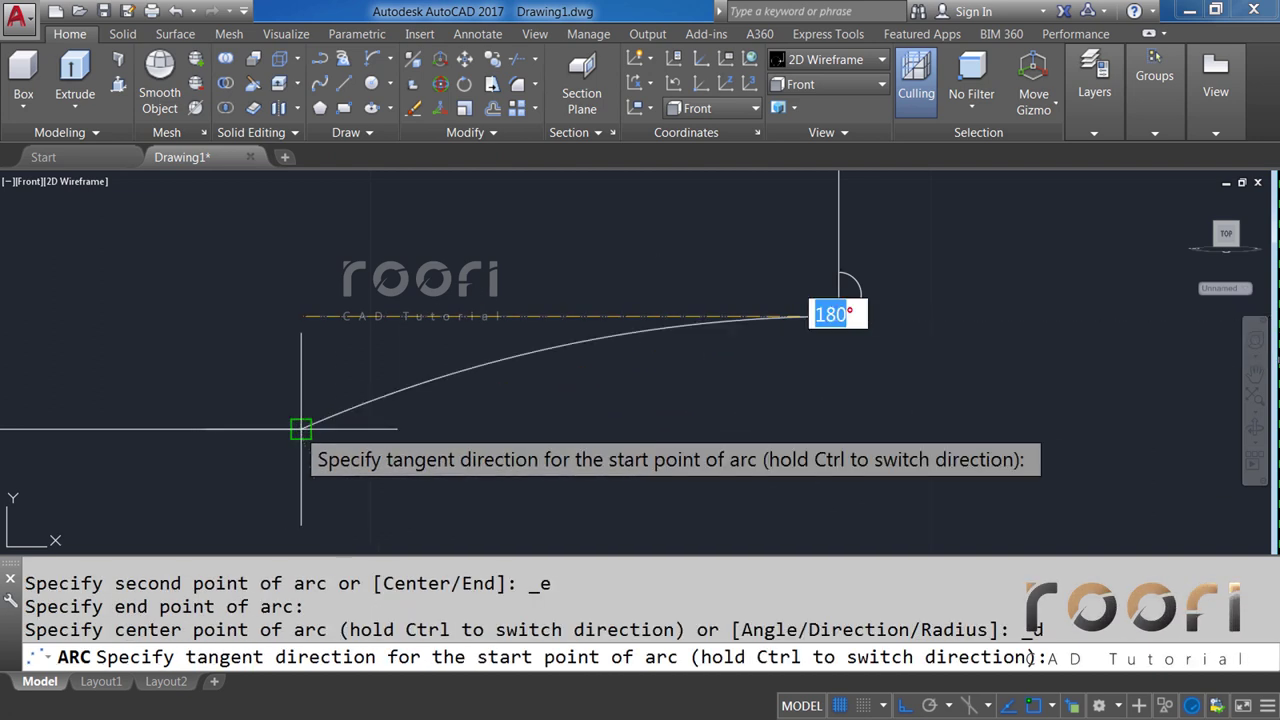
{"action": "left_click", "coordinate": [331, 256]}
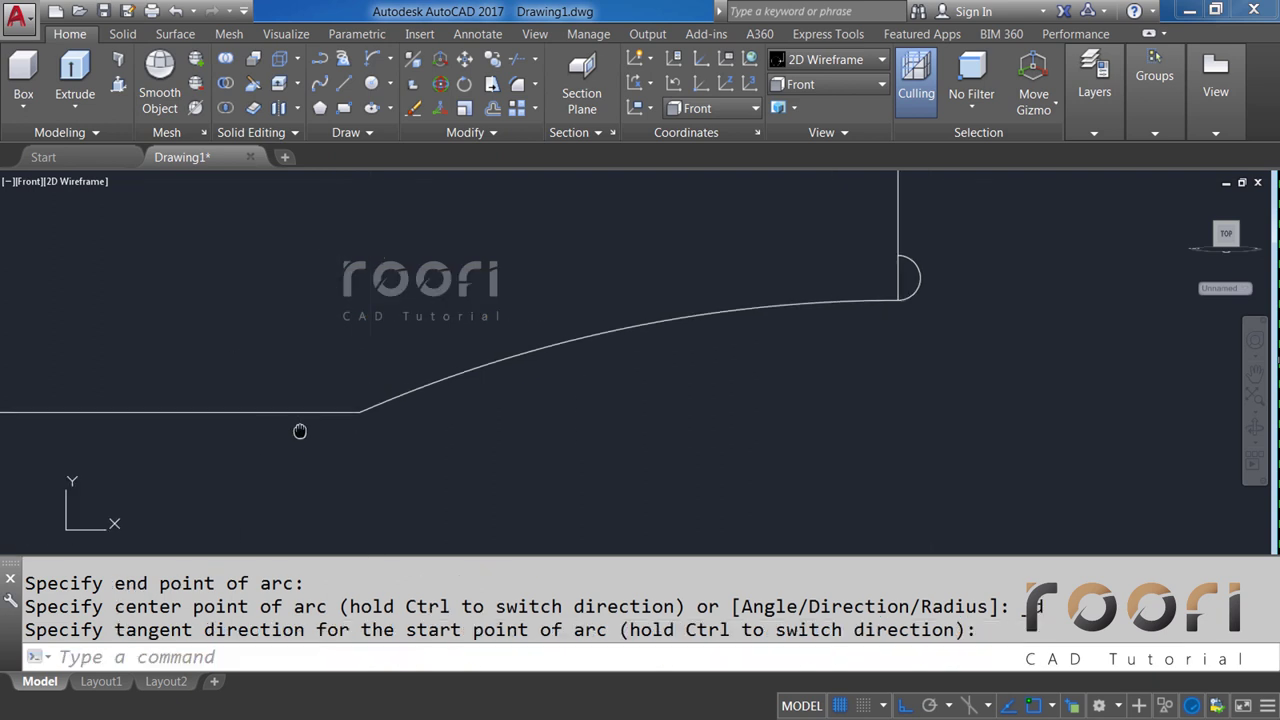
{"action": "middle_click_drag", "start_coordinate": [300, 429], "coordinate": [729, 283]}
{"action": "mouse_move", "coordinate": [465, 435]}
{"action": "middle_mouse_down"}
{"action": "mouse_move", "coordinate": [579, 417]}
{"action": "mouse_move", "coordinate": [597, 394]}
{"action": "middle_mouse_up"}
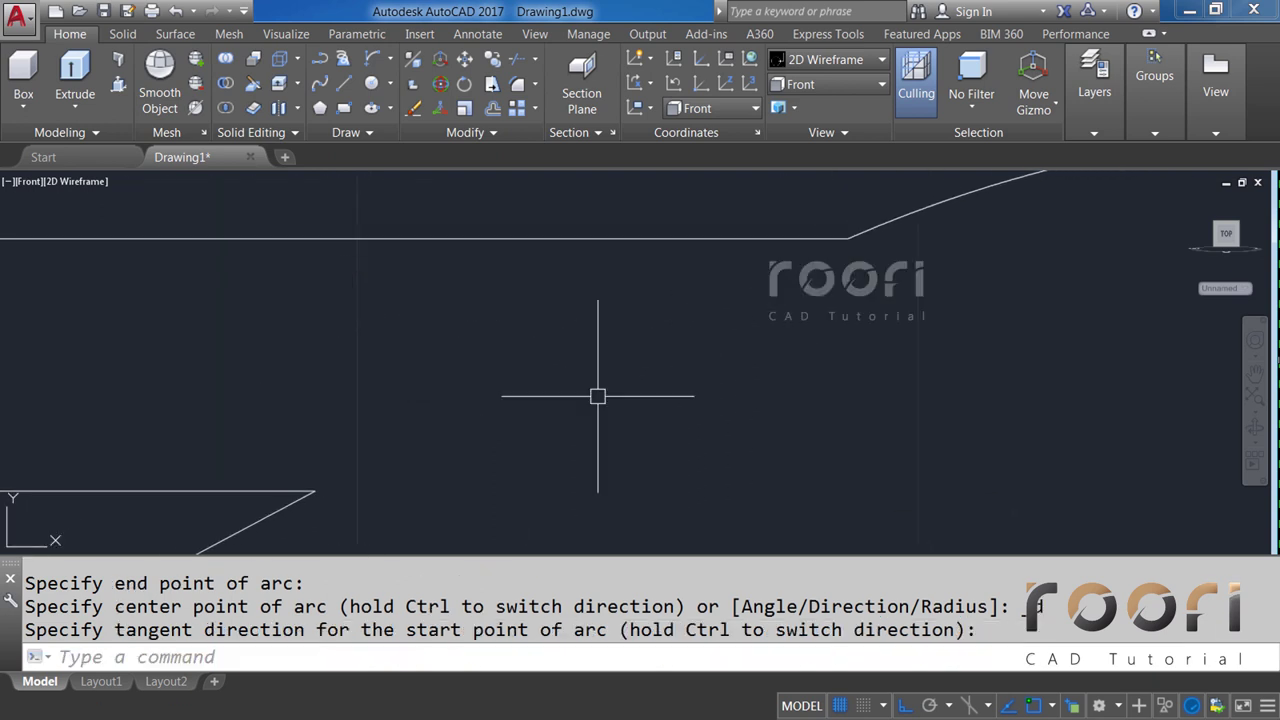
Draw a second Start-End-Direction arc from the lower line's end to the upper line's end.
{"action": "left_click", "coordinate": [389, 58]}
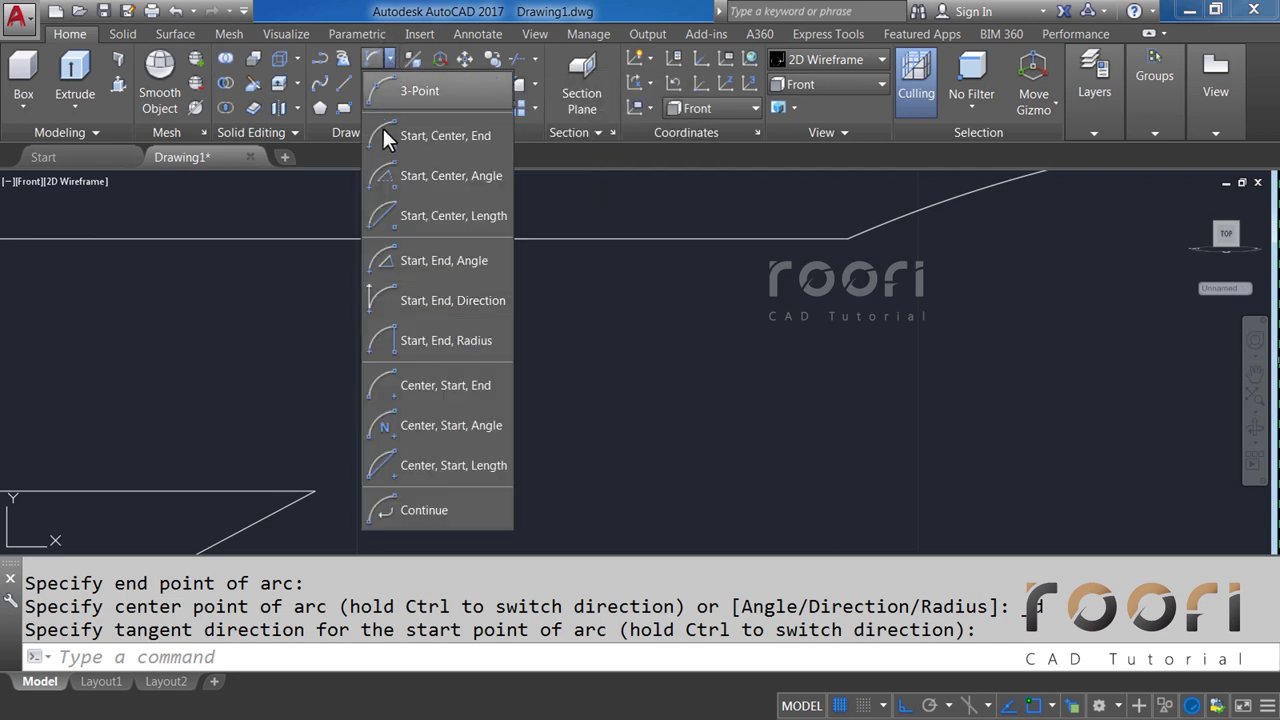
{"action": "left_click", "coordinate": [420, 301]}
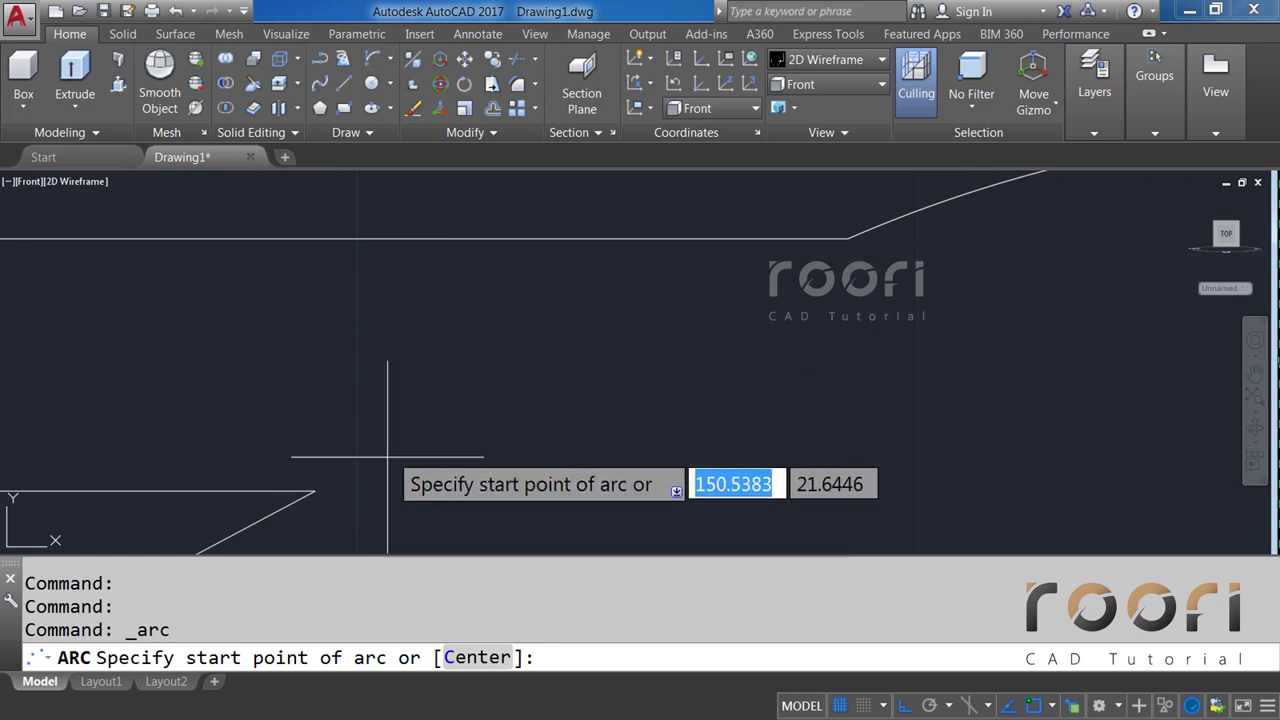
{"action": "left_click", "coordinate": [315, 491]}
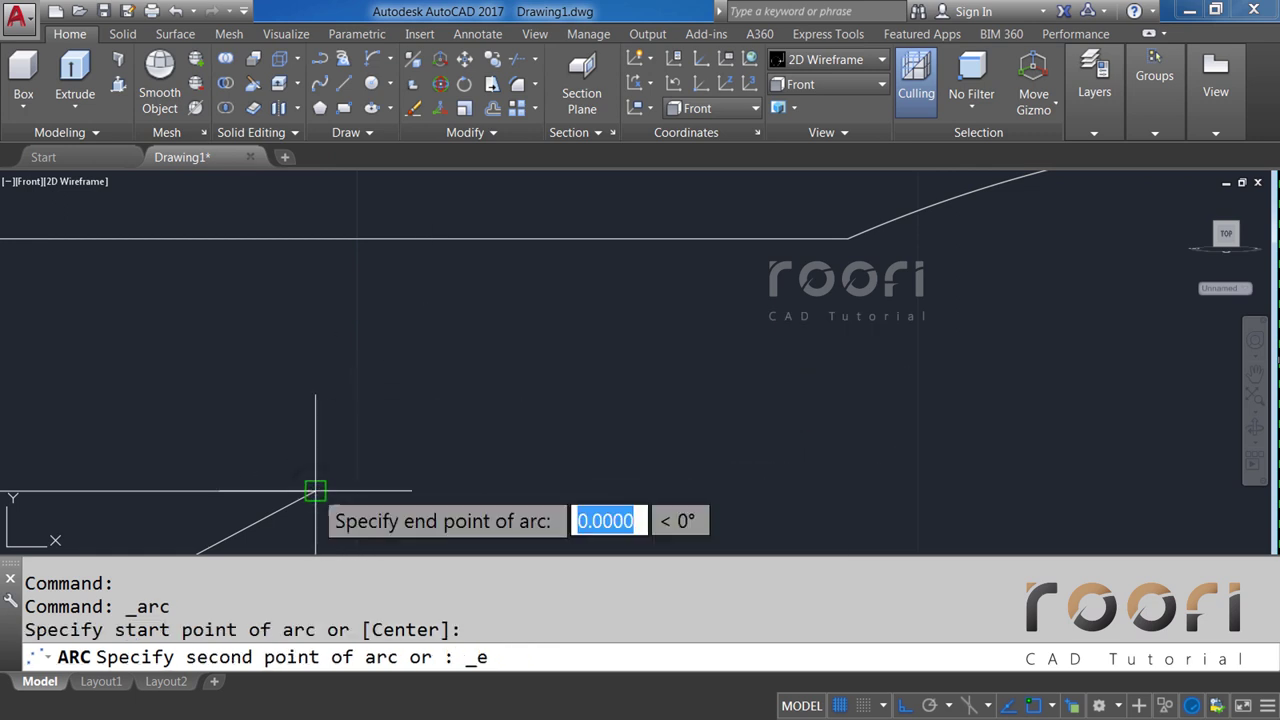
{"action": "left_click", "coordinate": [848, 238]}
{"action": "left_click", "coordinate": [878, 517]}
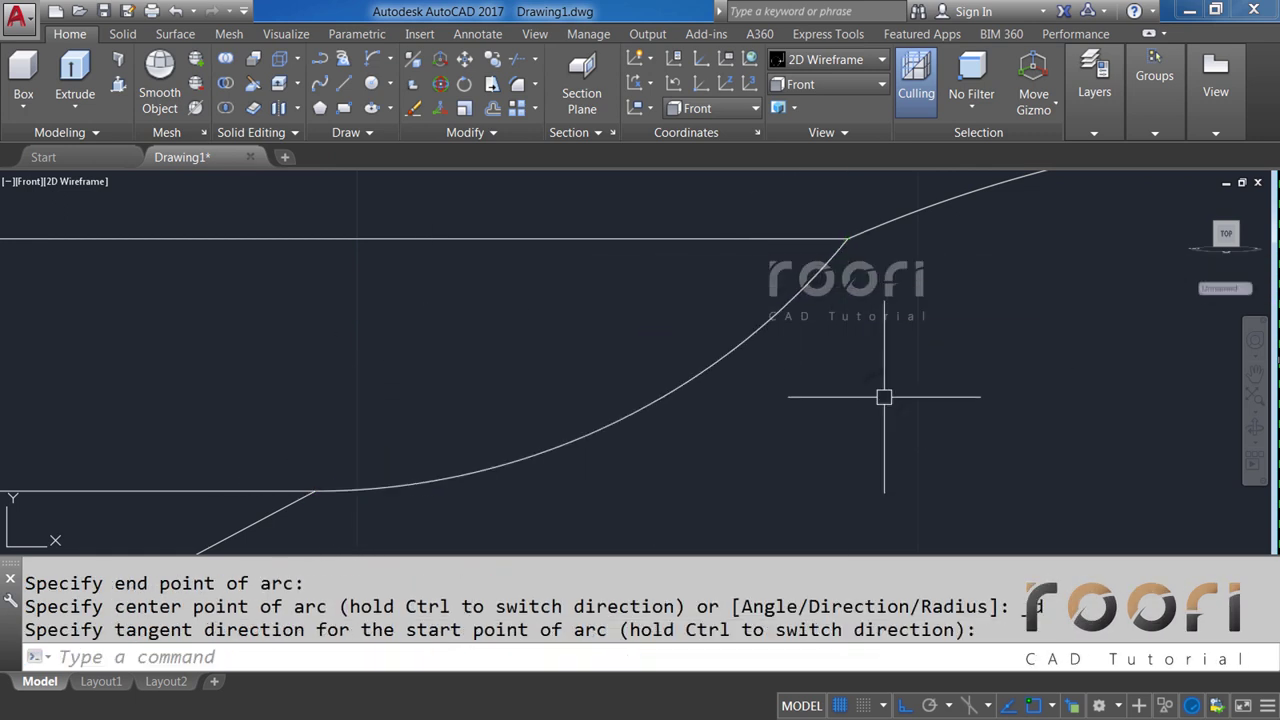
Delete the two leftover straight lines.
{"action": "left_click", "coordinate": [242, 491]}
{"action": "left_click", "coordinate": [583, 272]}
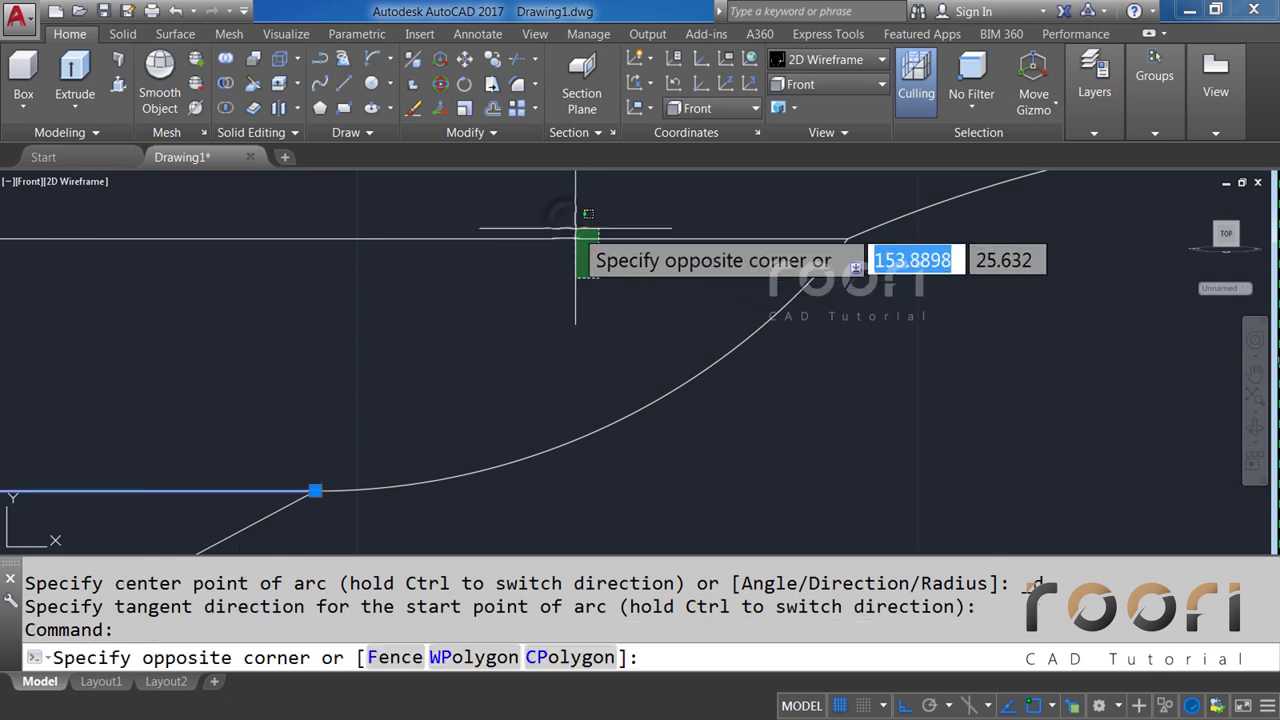
{"action": "left_click", "coordinate": [566, 214]}
{"action": "key", "text": "Delete"}
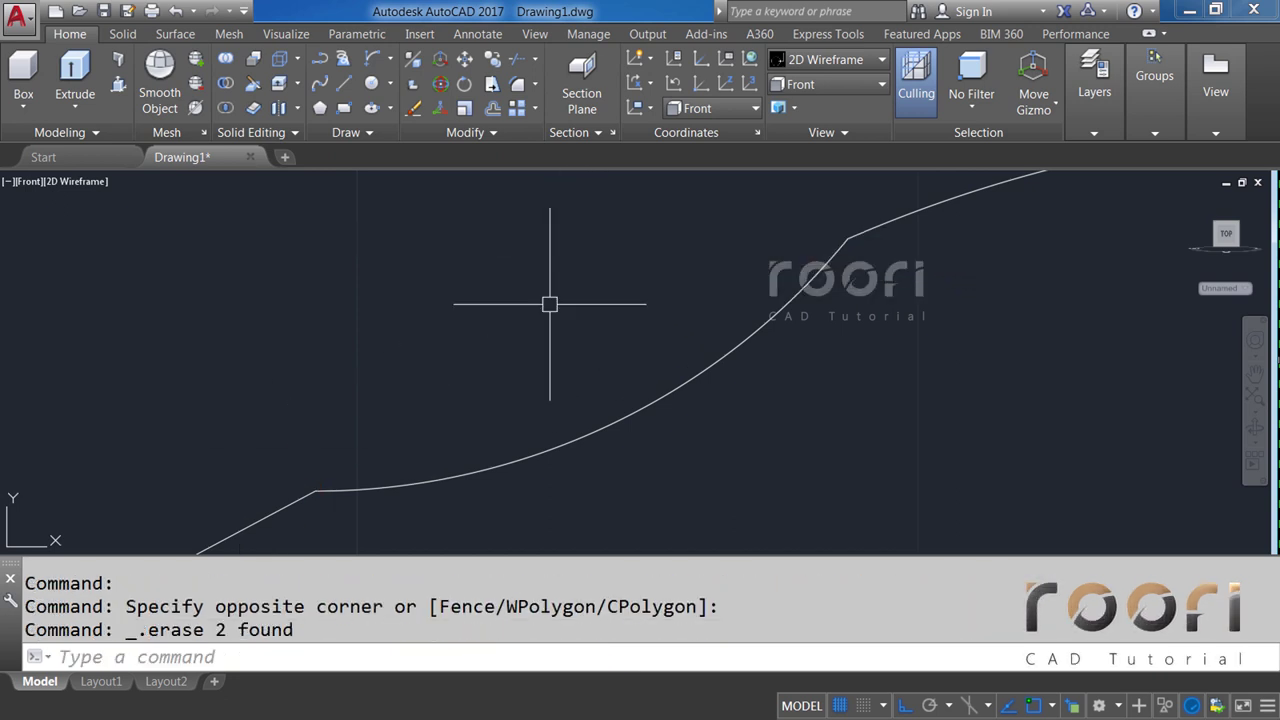
{"action": "scroll", "coordinate": [549, 304], "scroll_direction": "down", "scroll_amount": 3}
{"action": "scroll", "coordinate": [549, 304], "scroll_direction": "down", "scroll_amount": 3}
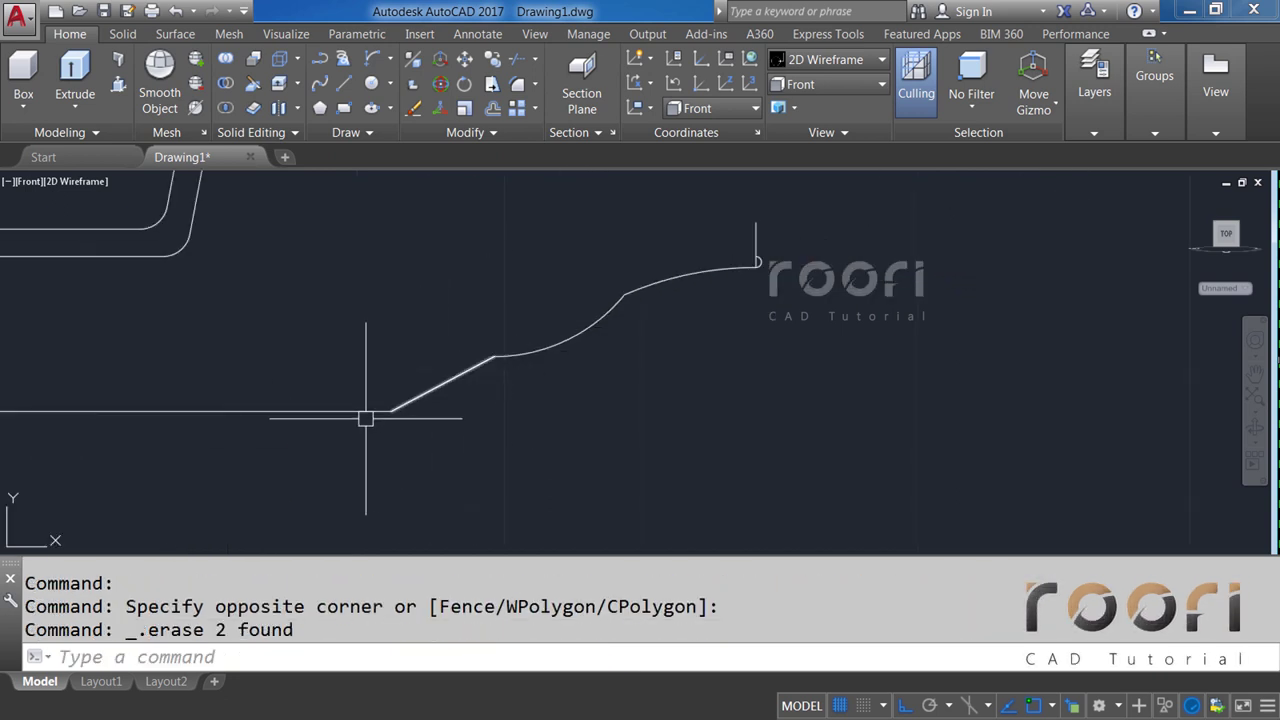
{"action": "scroll", "coordinate": [367, 415], "scroll_direction": "up", "scroll_amount": 2}
{"action": "scroll", "coordinate": [376, 408], "scroll_direction": "up", "scroll_amount": 2}
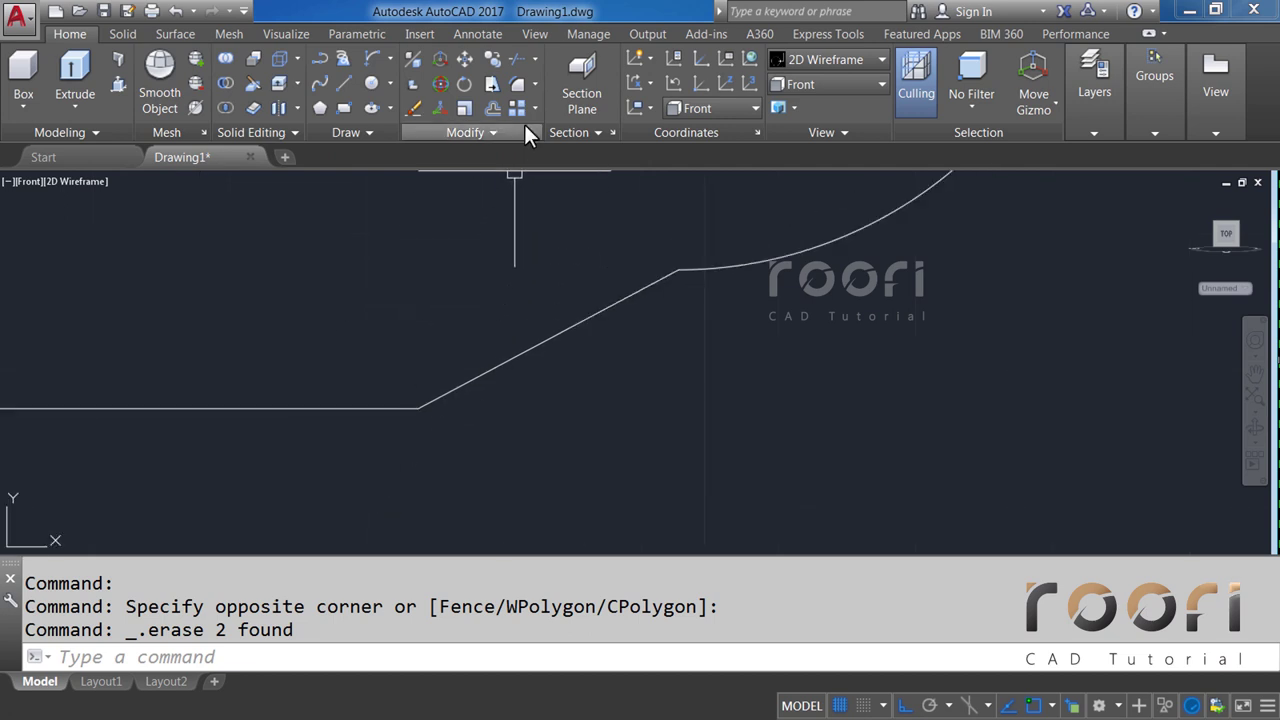
Fillet the corner between the horizontal and slanted lines with radius 5.
{"action": "left_click", "coordinate": [535, 83]}
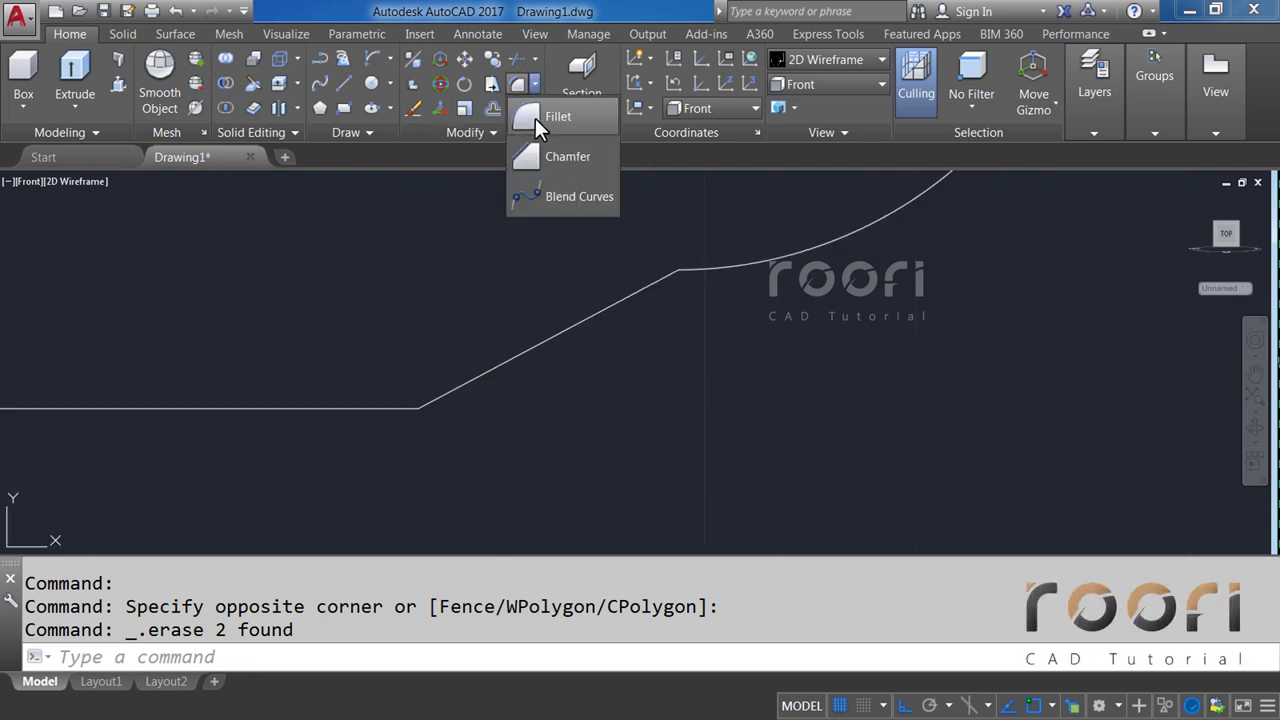
{"action": "left_click", "coordinate": [538, 117]}
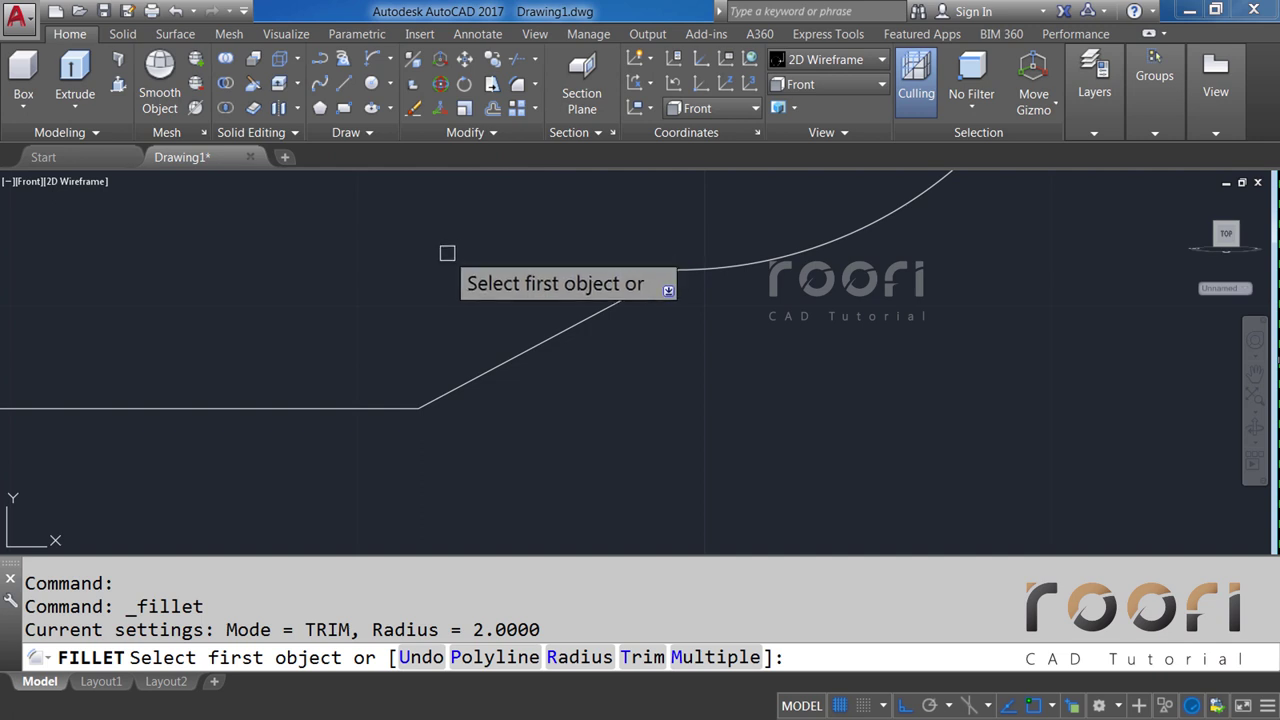
{"action": "type", "text": "R"}
{"action": "key", "text": "Return"}
{"action": "type", "text": "5"}
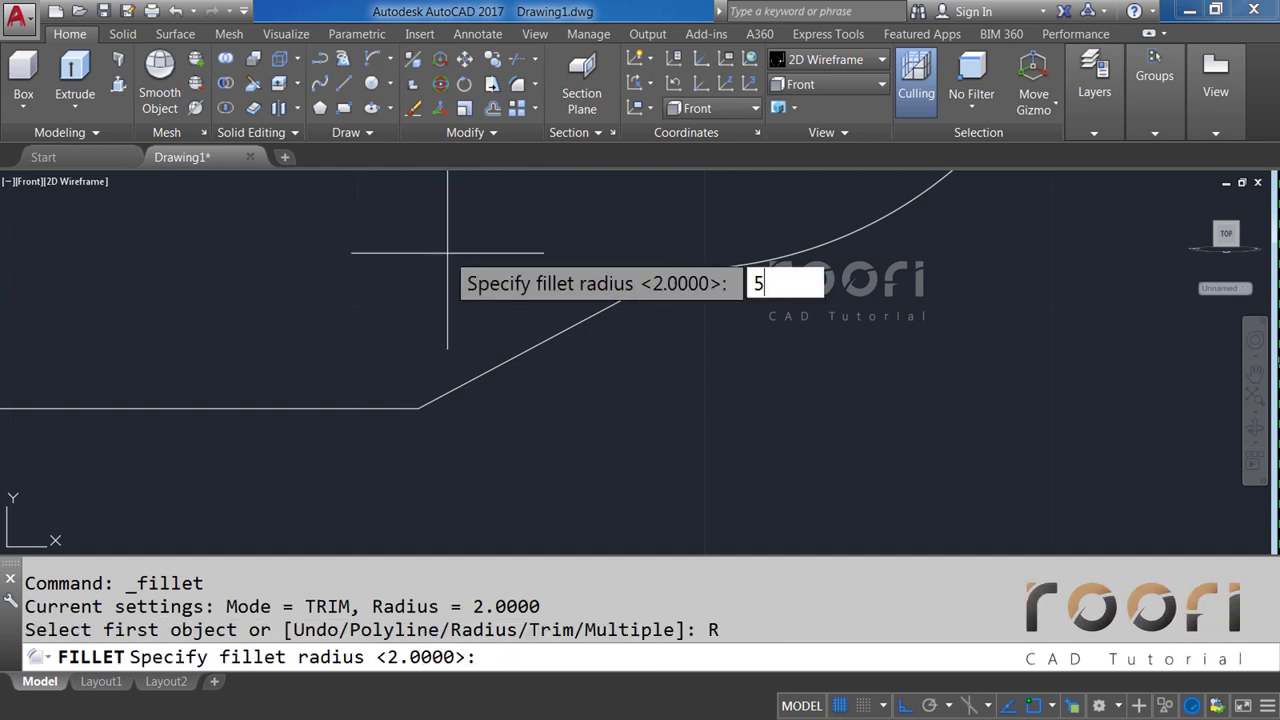
{"action": "key", "text": "Return"}
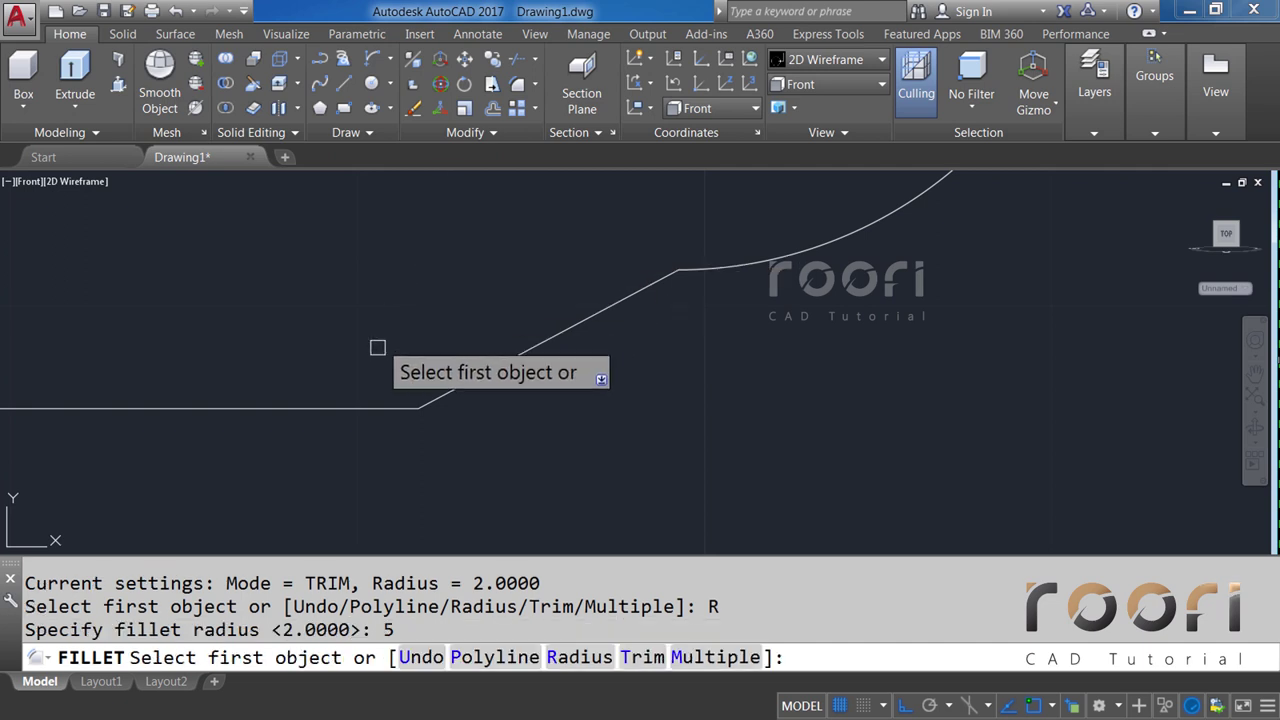
{"action": "left_click", "coordinate": [363, 408]}
{"action": "left_click", "coordinate": [476, 378]}
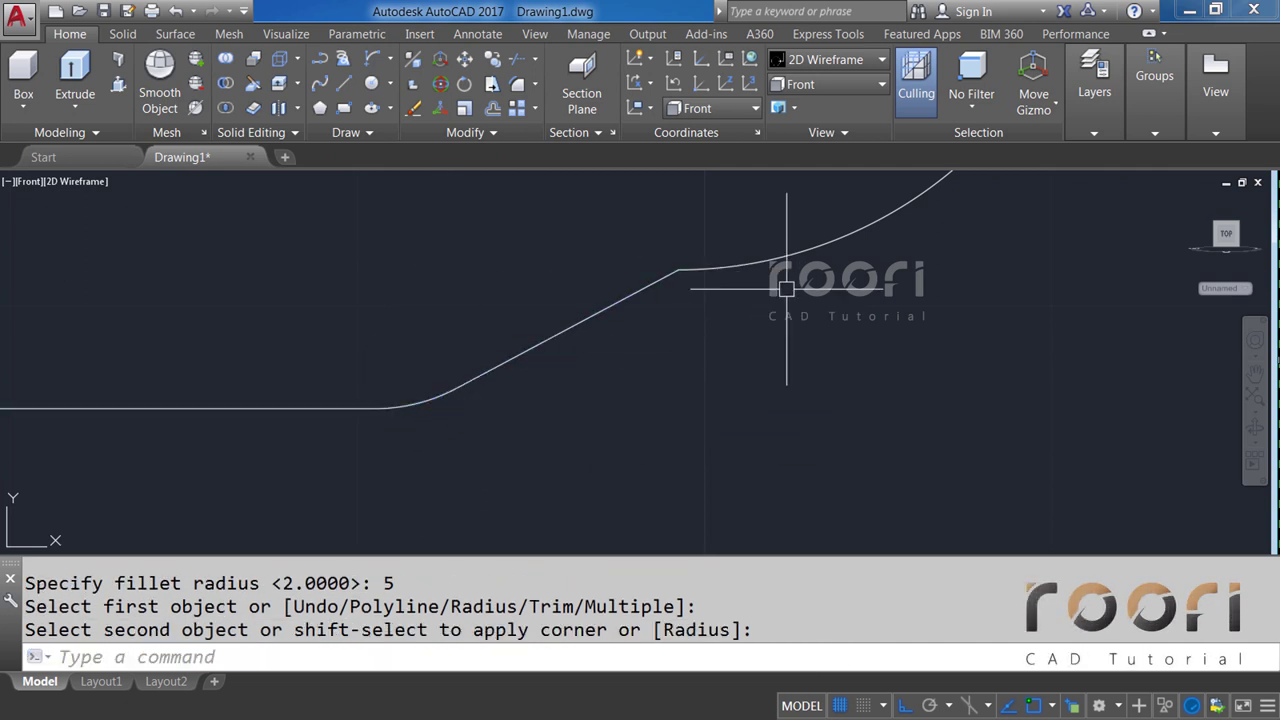
{"action": "mouse_move", "coordinate": [786, 289]}
{"action": "middle_mouse_down"}
{"action": "mouse_move", "coordinate": [523, 454]}
{"action": "mouse_move", "coordinate": [491, 457]}
{"action": "middle_mouse_up"}
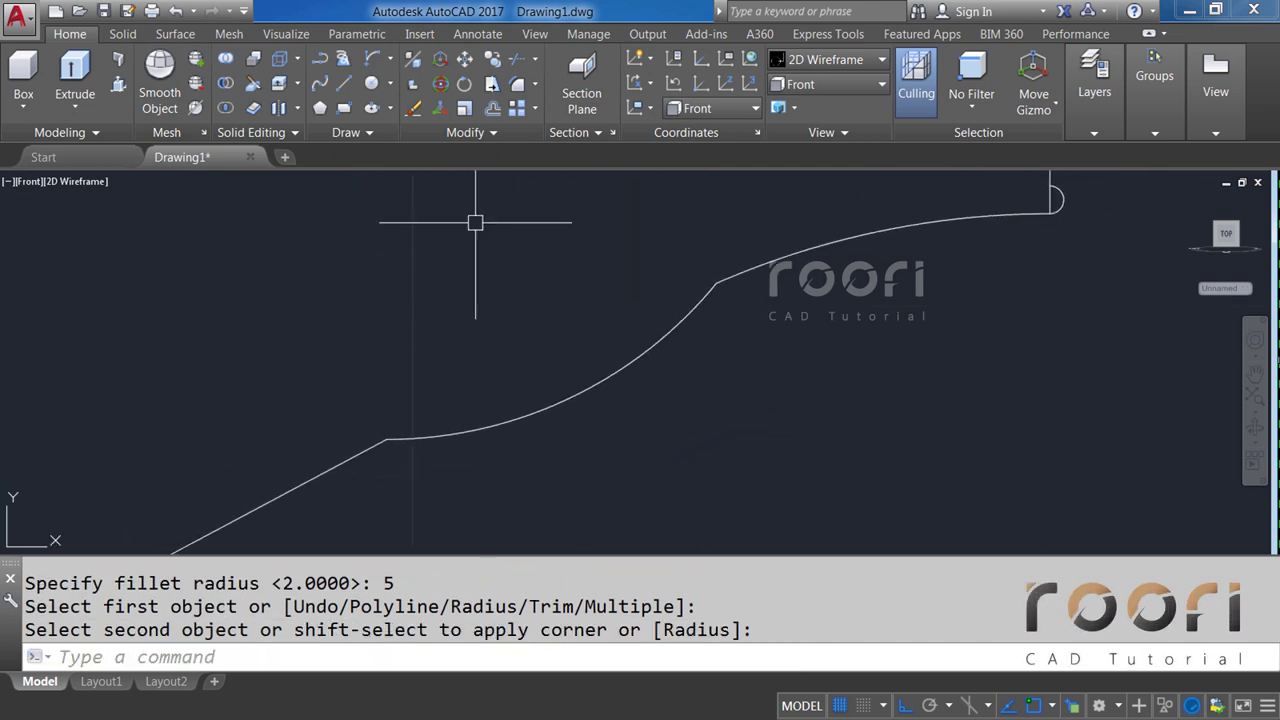
Fillet the lower slanted line and the arc with radius 10.
{"action": "left_click", "coordinate": [534, 85]}
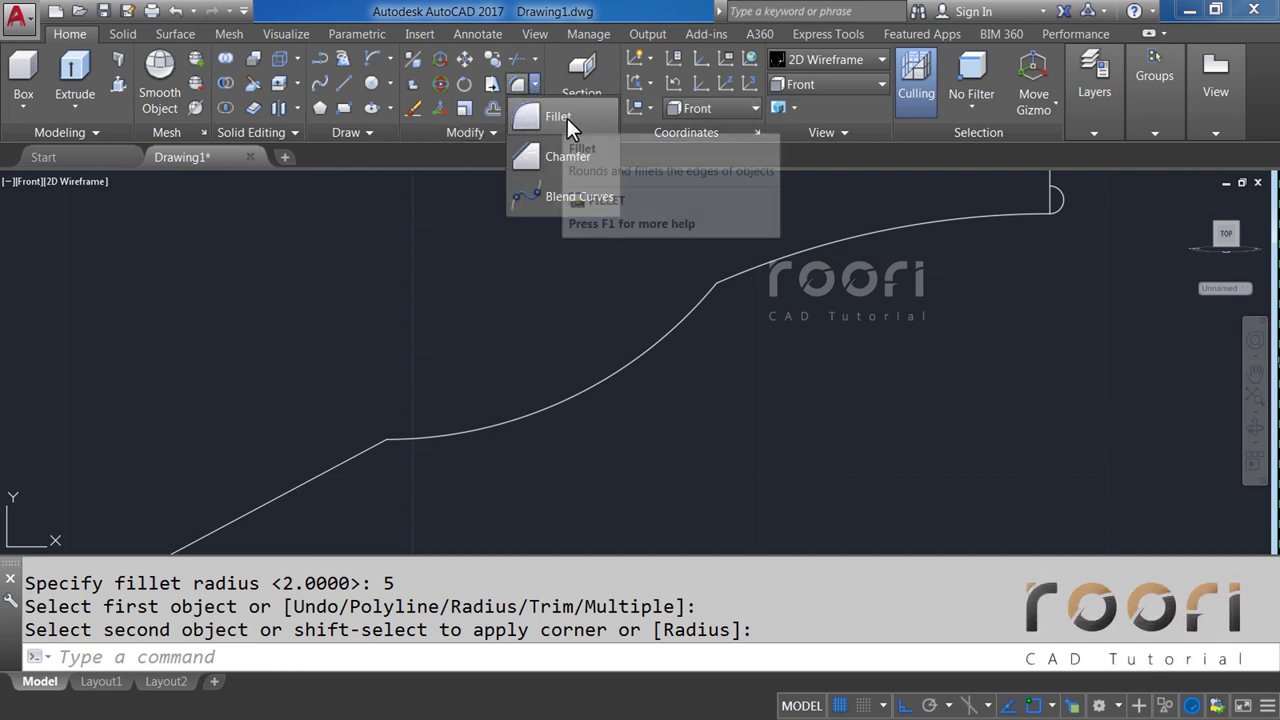
{"action": "left_click", "coordinate": [556, 116]}
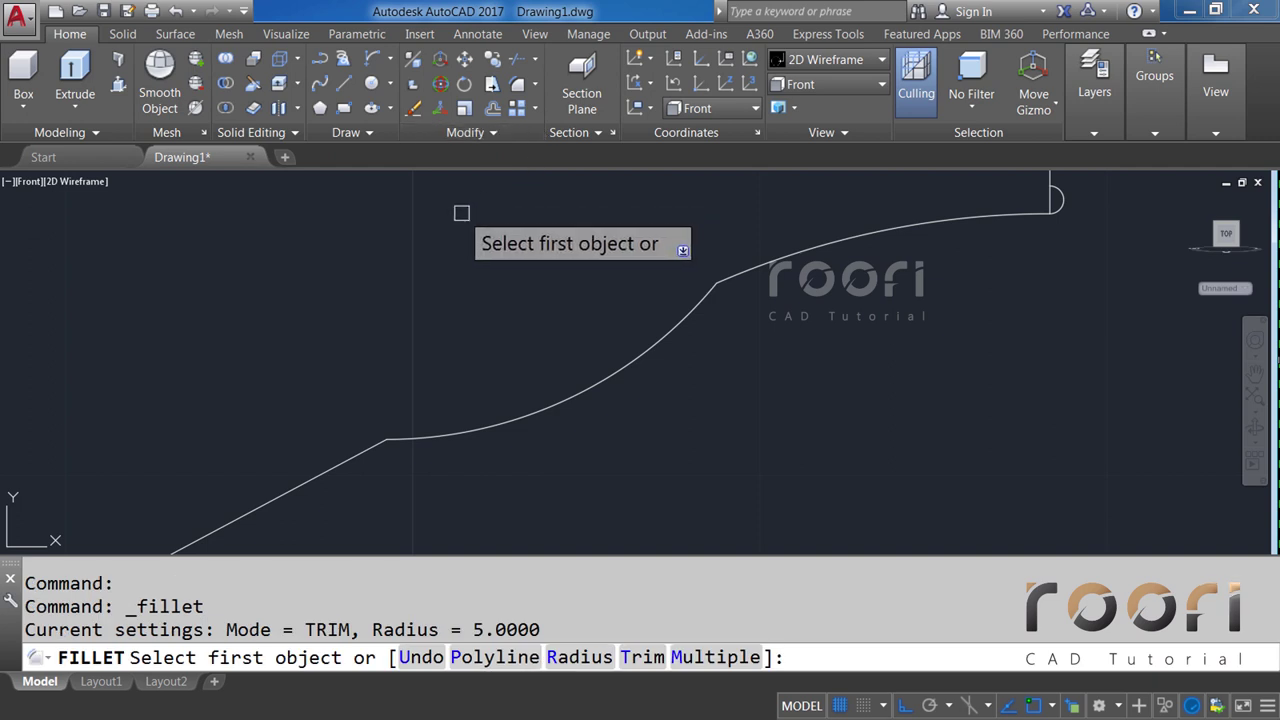
{"action": "type", "text": "R"}
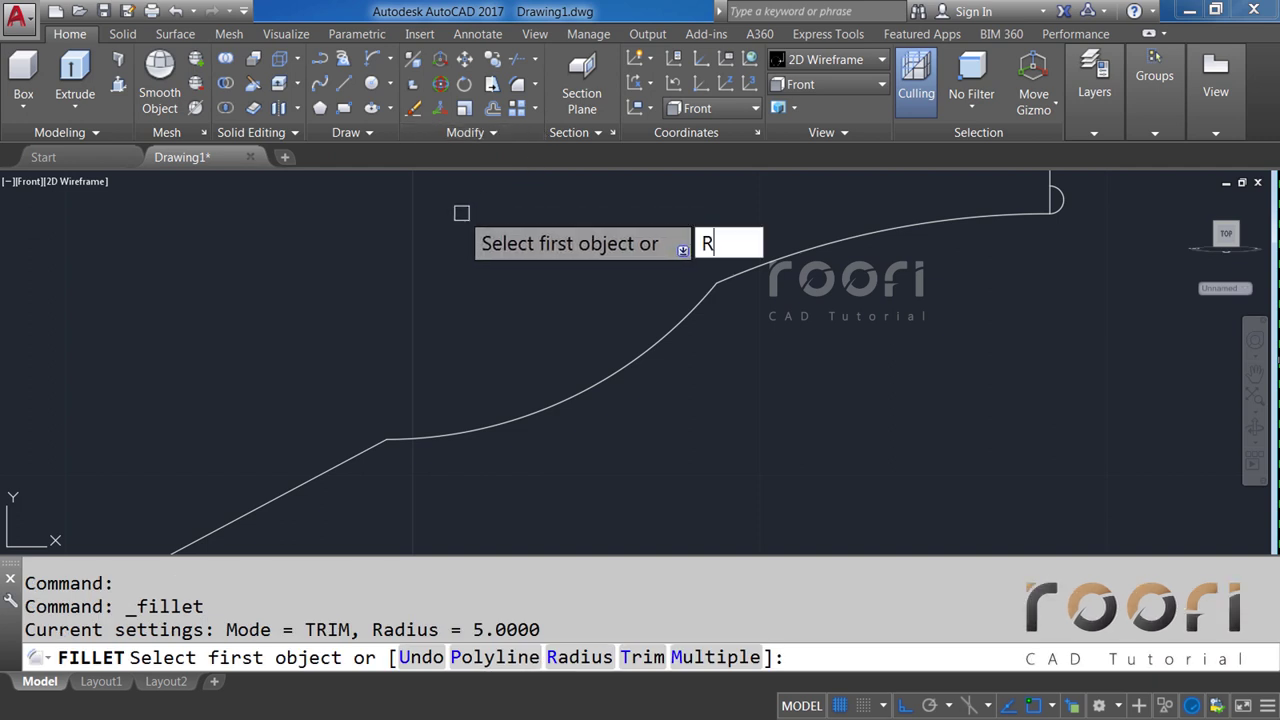
{"action": "key", "text": "Return"}
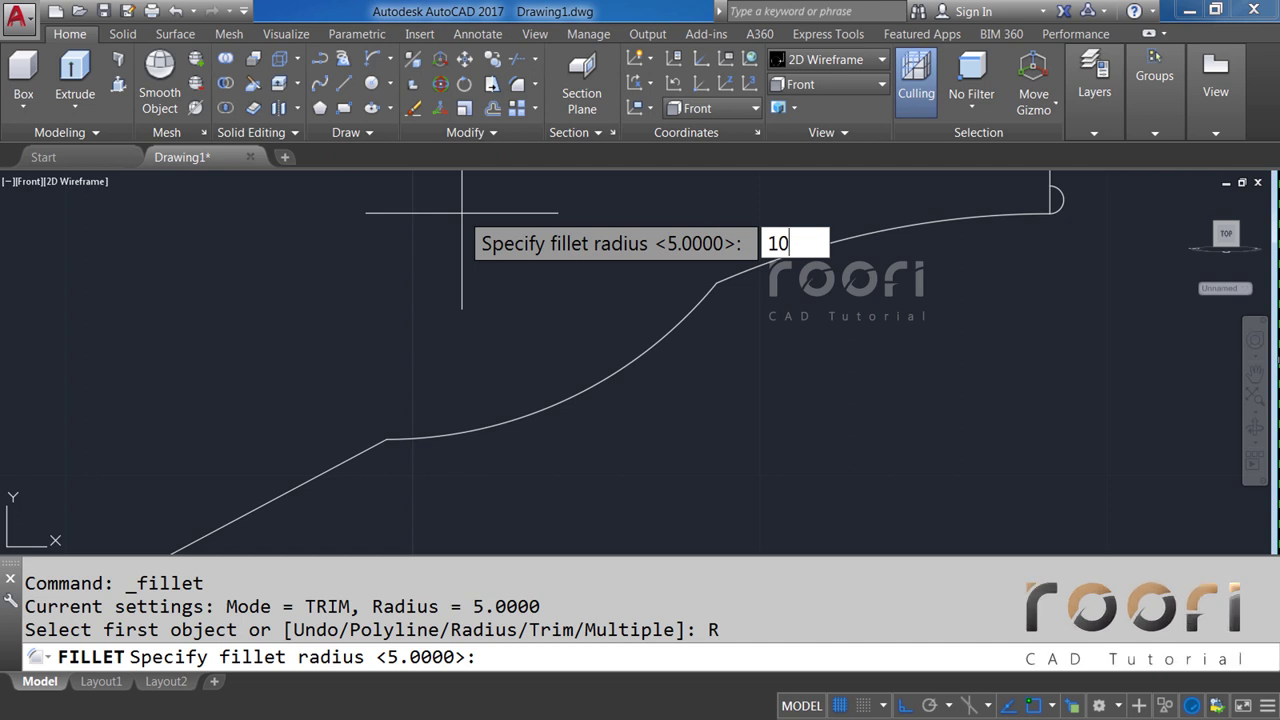
{"action": "key", "text": "Return"}
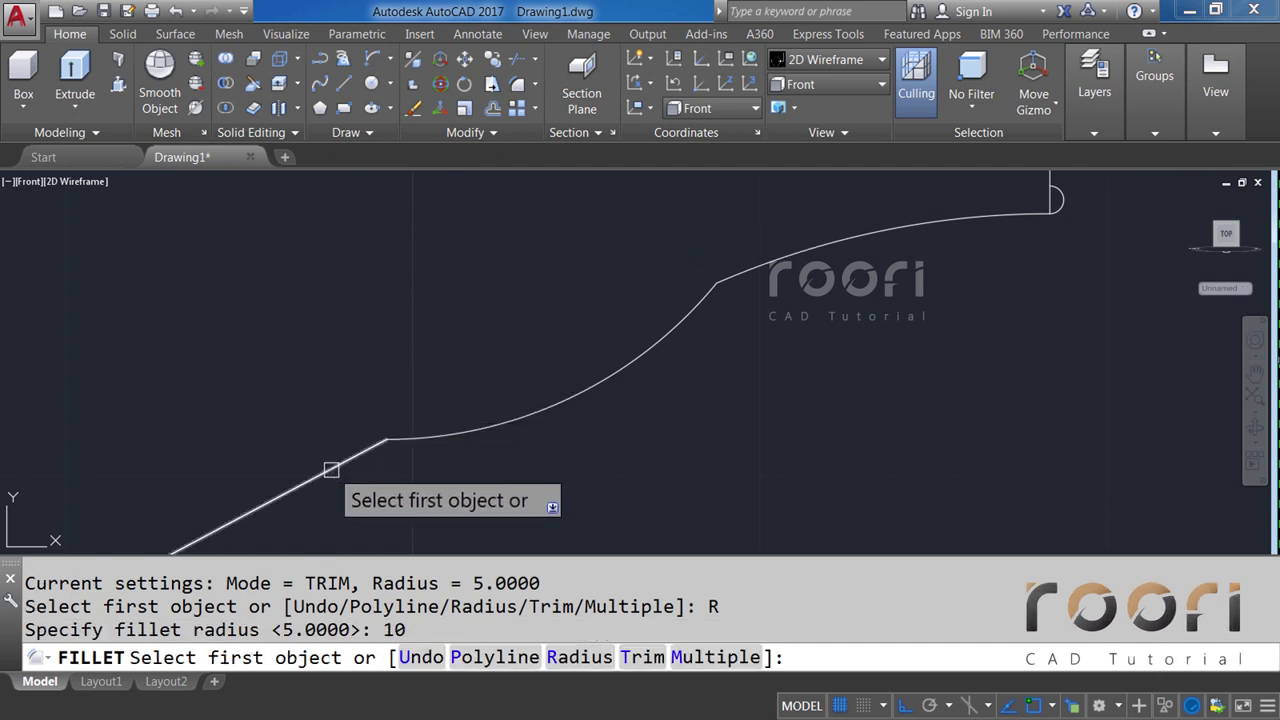
{"action": "left_click", "coordinate": [331, 467]}
{"action": "left_click", "coordinate": [442, 432]}
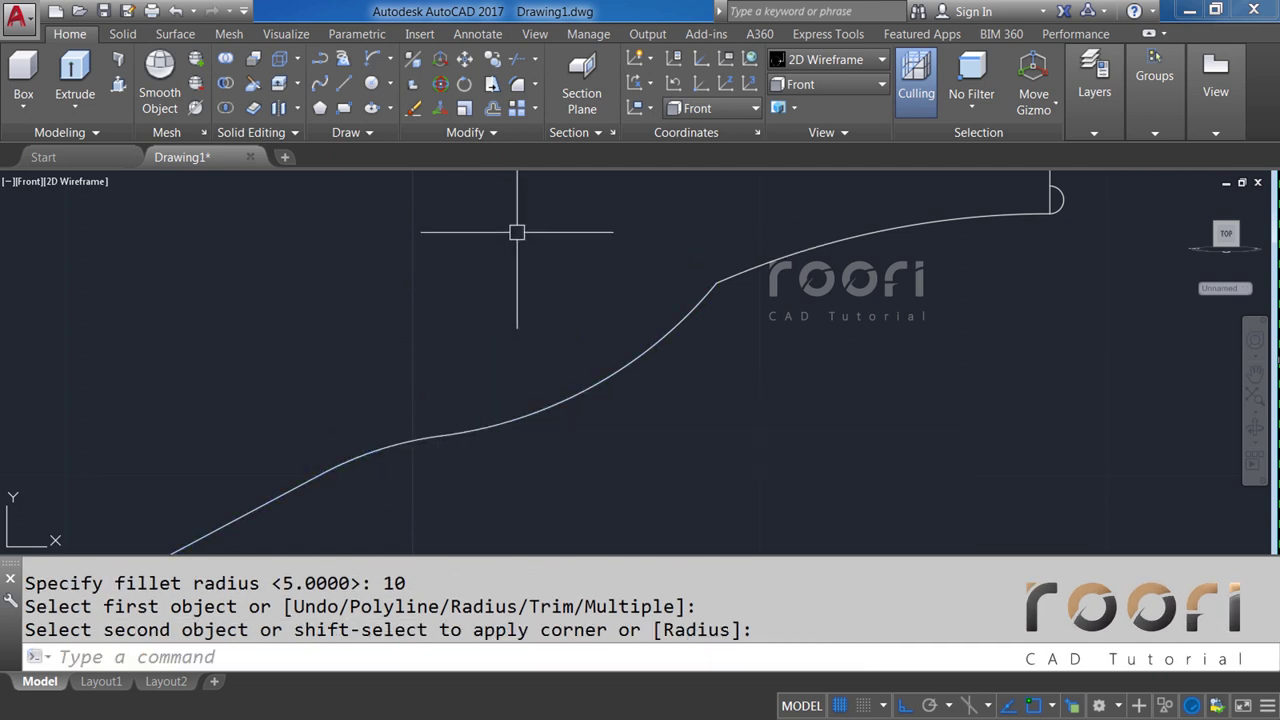
Fillet the lower and upper arcs with radius 10 to smooth the S-curve joint.
{"action": "left_click", "coordinate": [535, 85]}
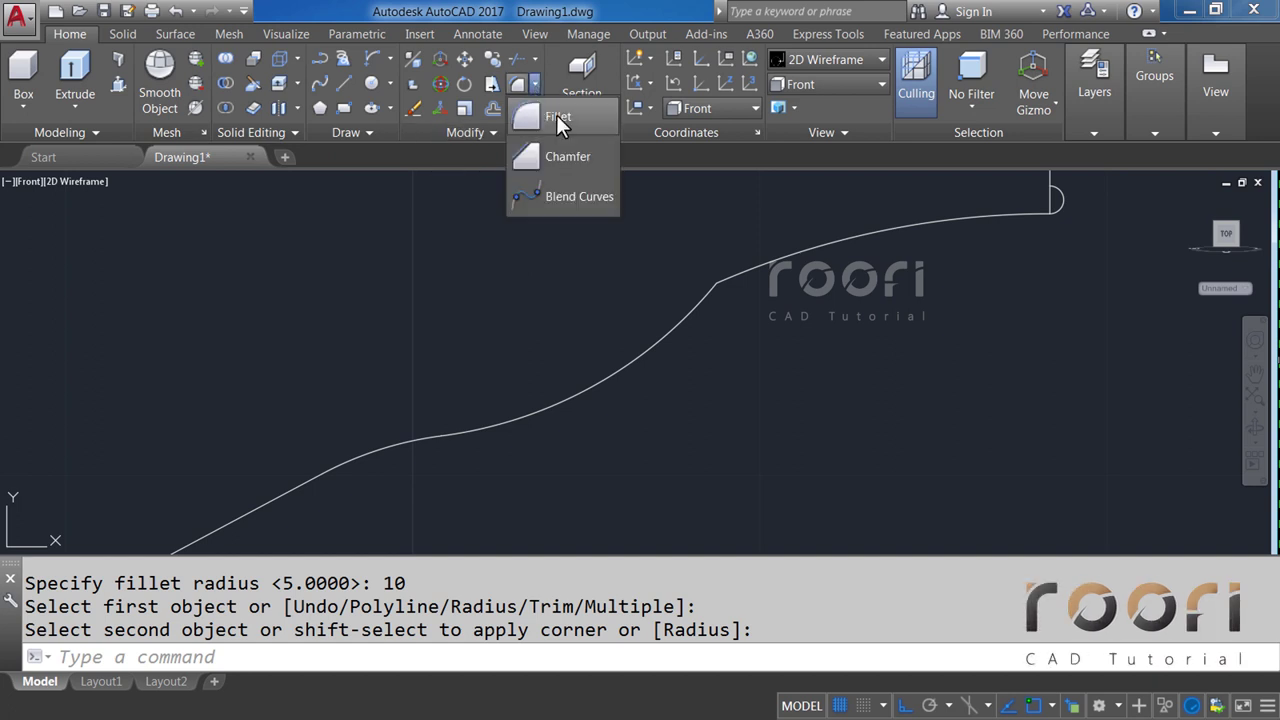
{"action": "left_click", "coordinate": [556, 117]}
{"action": "type", "text": "R"}
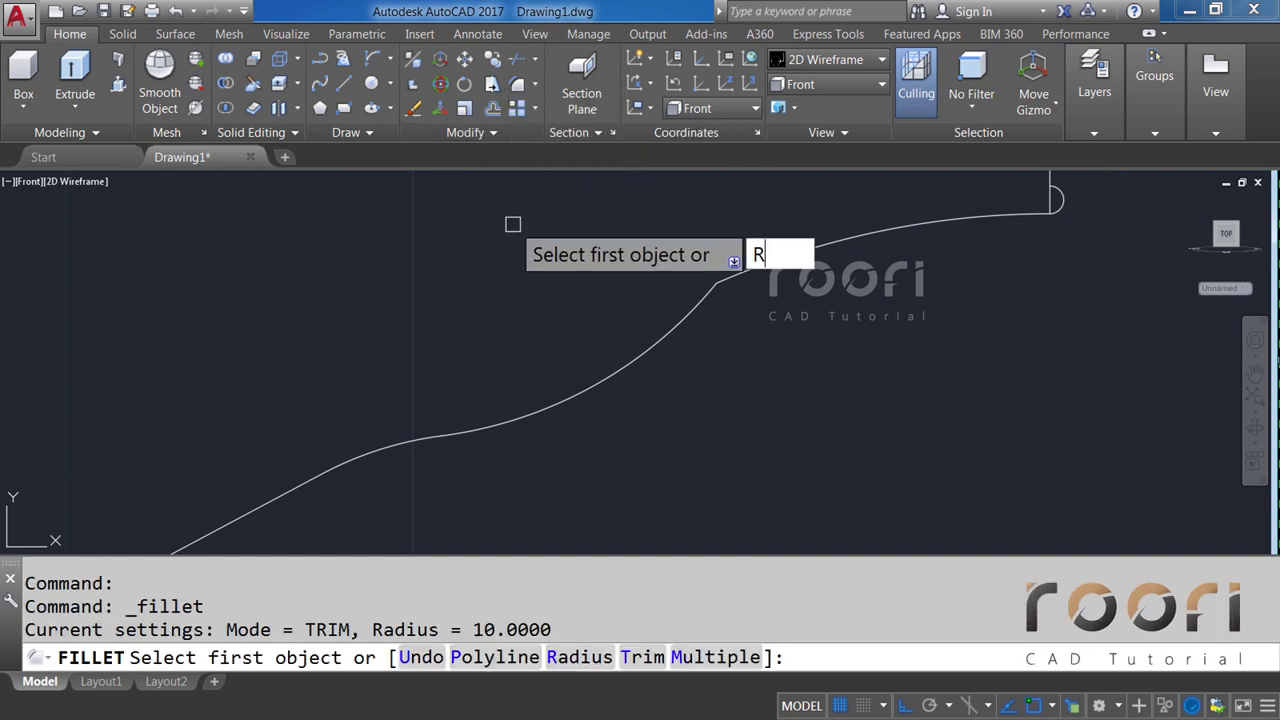
{"action": "key", "text": "Return"}
{"action": "type", "text": "10"}
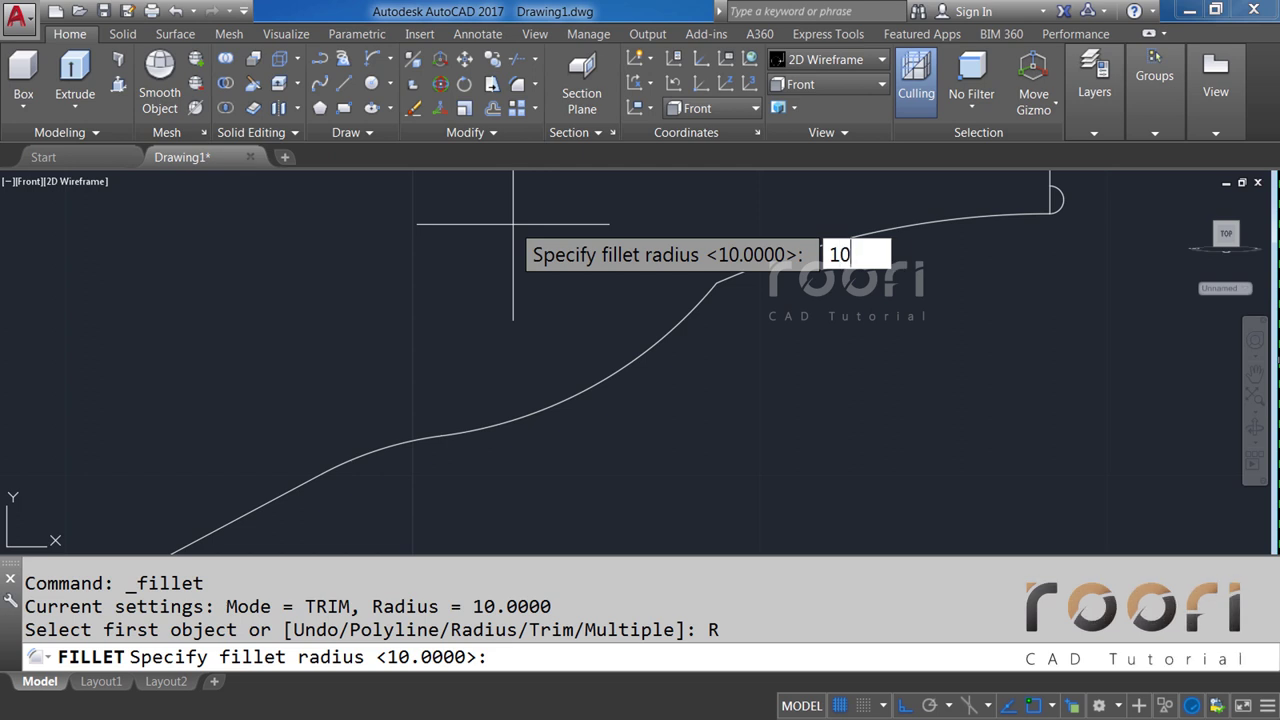
{"action": "key", "text": "Return"}
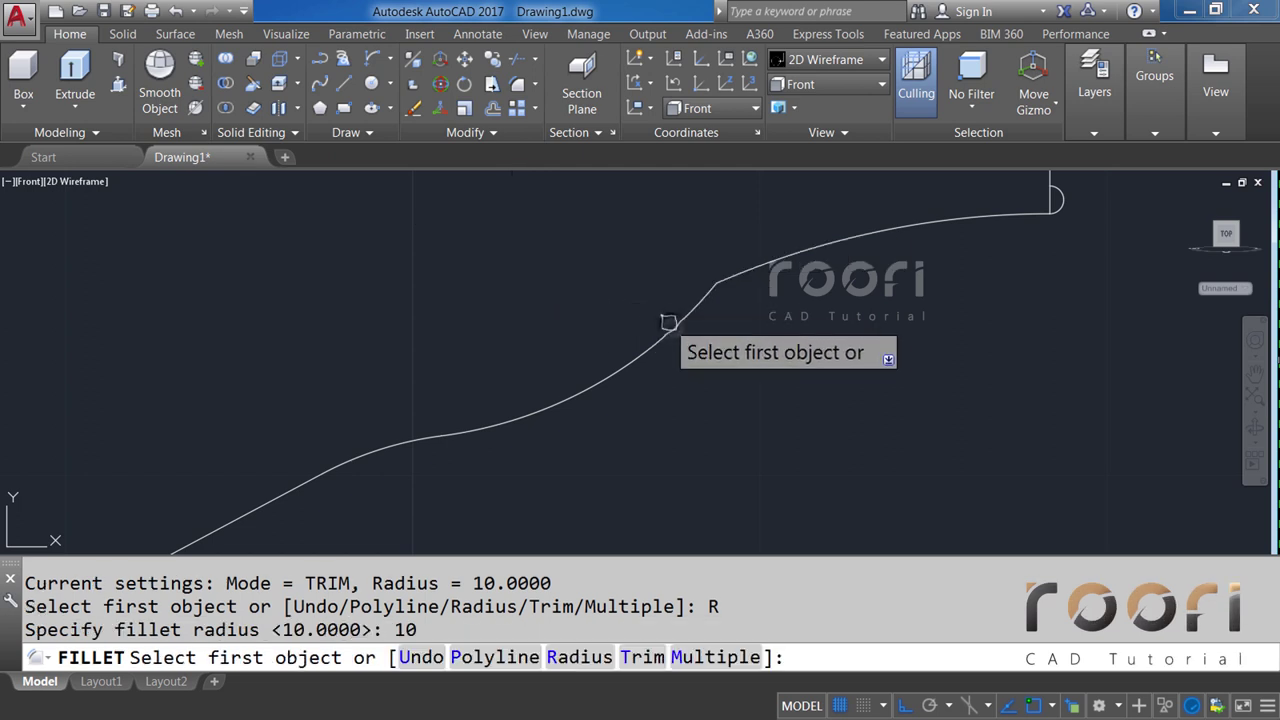
{"action": "left_click", "coordinate": [670, 323]}
{"action": "left_click", "coordinate": [771, 266]}
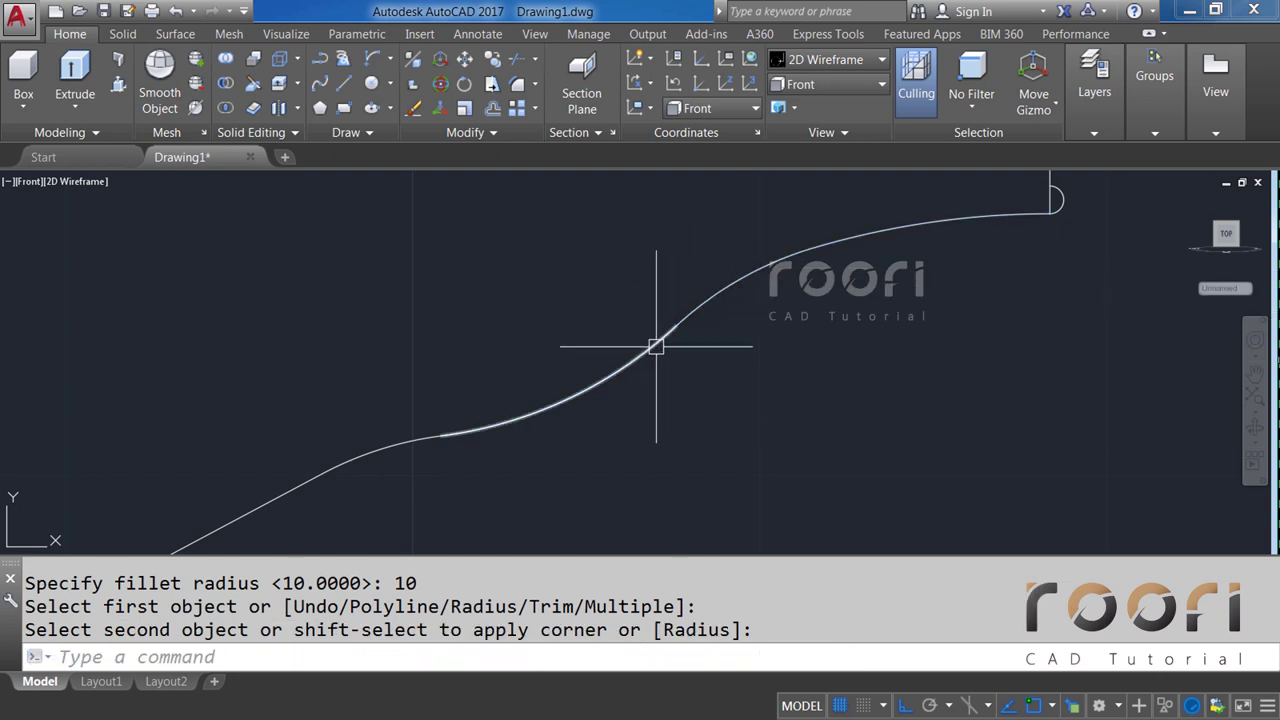
{"action": "scroll", "coordinate": [640, 350], "scroll_direction": "down", "scroll_amount": 2}
{"action": "middle_click_drag", "start_coordinate": [760, 225], "coordinate": [731, 286]}
Offset the profile's right-end vertical line 6.7 units to the left.
{"action": "scroll", "coordinate": [740, 268], "scroll_direction": "up", "scroll_amount": 2}
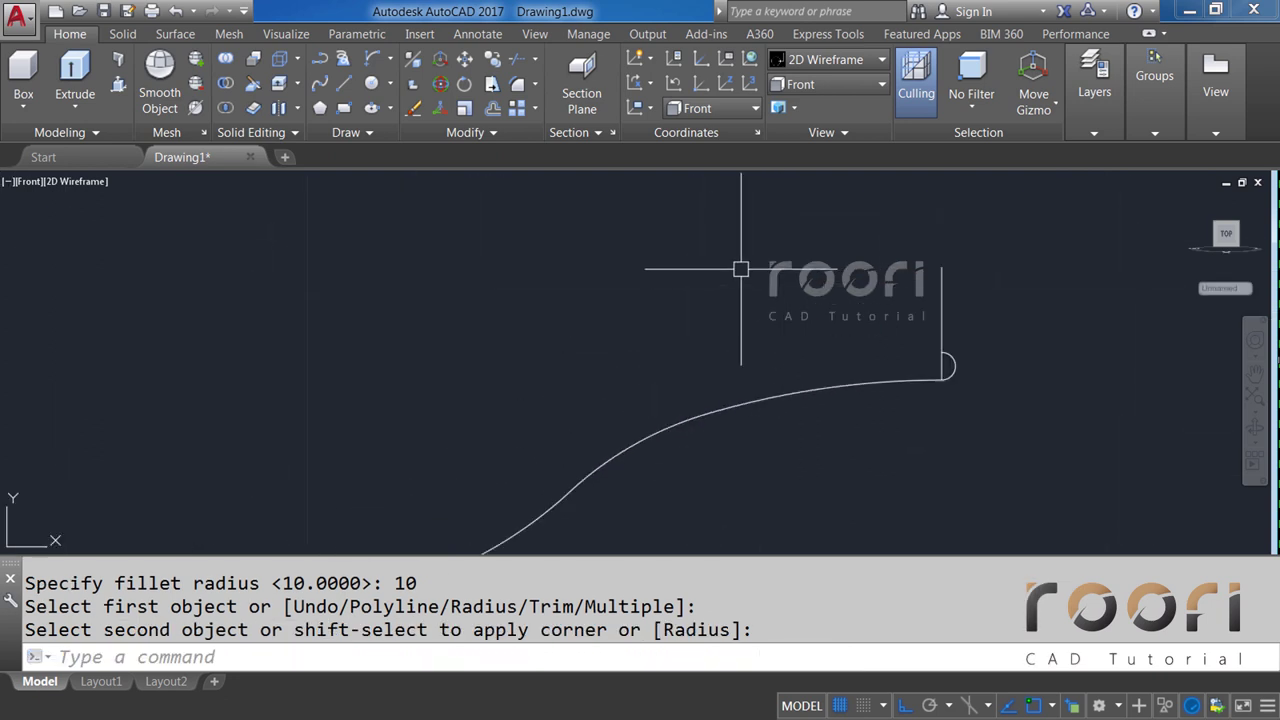
{"action": "type", "text": "O"}
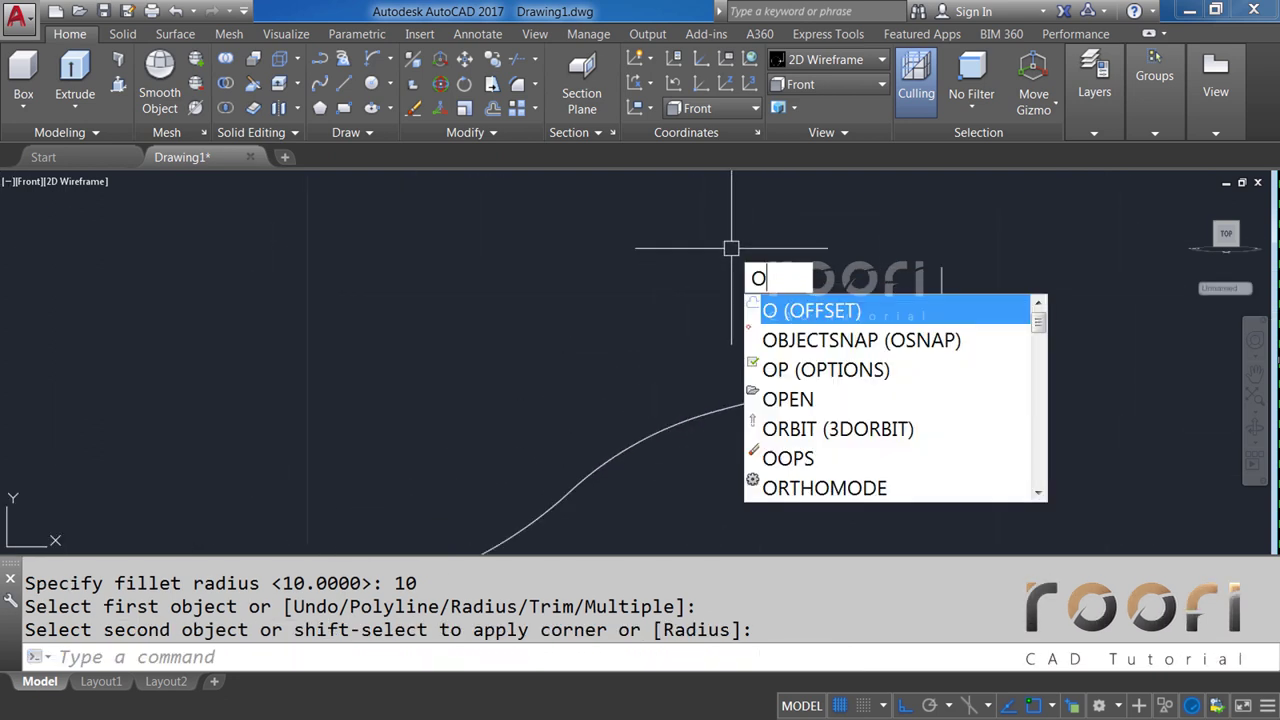
{"action": "key", "text": "Return"}
{"action": "type", "text": "6.7"}
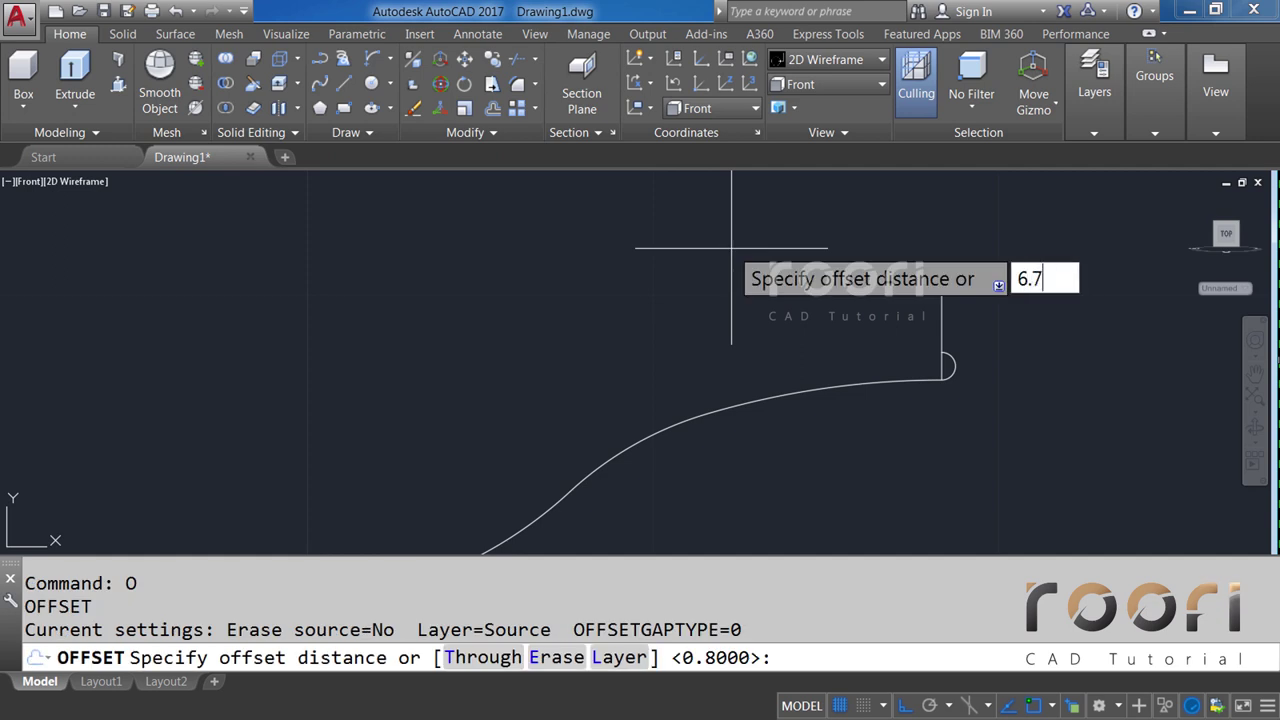
{"action": "key", "text": "Return"}
{"action": "left_click", "coordinate": [941, 293]}
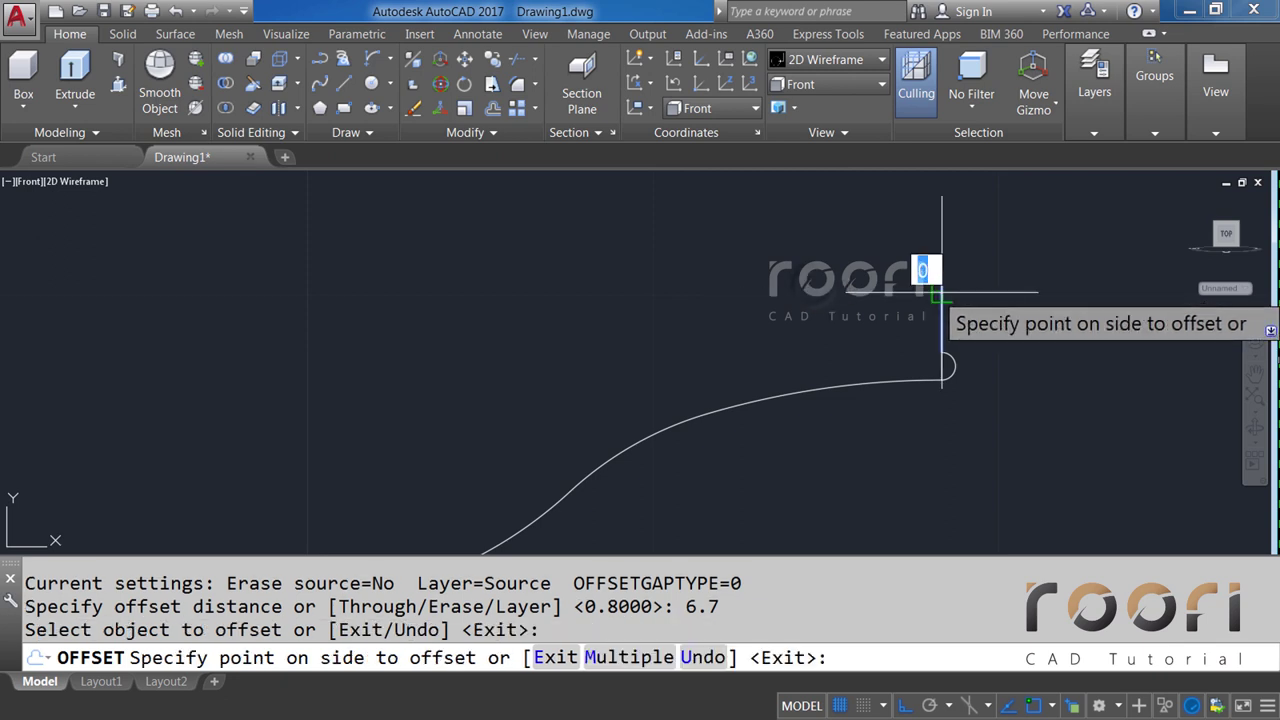
{"action": "left_click", "coordinate": [813, 286]}
{"action": "key", "text": "Return"}
{"action": "middle_click_drag", "start_coordinate": [488, 314], "coordinate": [616, 296]}
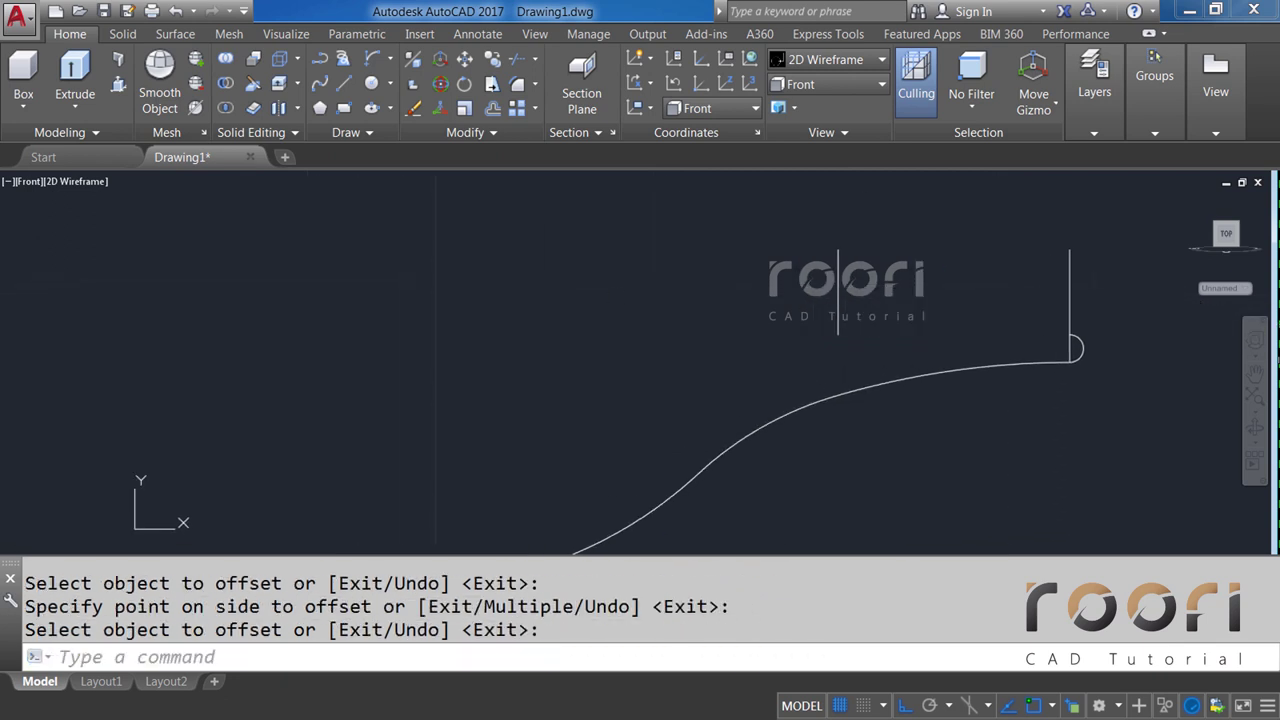
Offset the right-end vertical line 16 units to the left.
{"action": "type", "text": "O"}
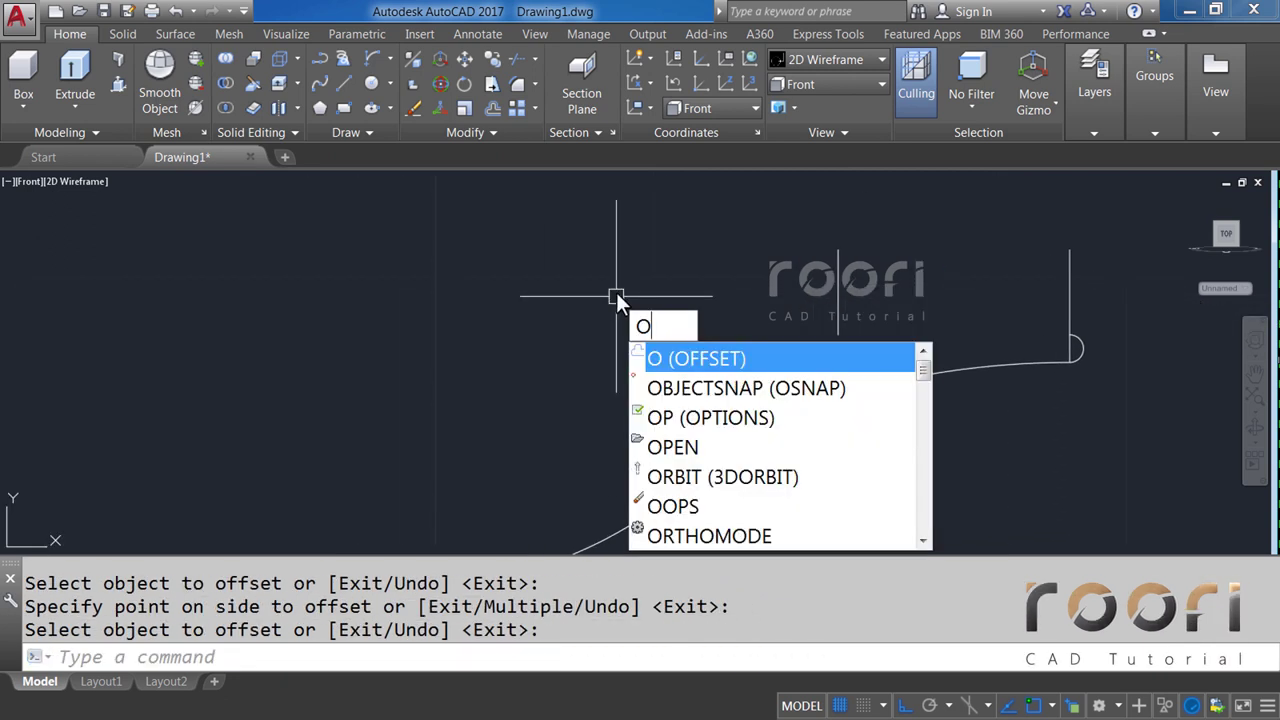
{"action": "key", "text": "Return"}
{"action": "type", "text": "16"}
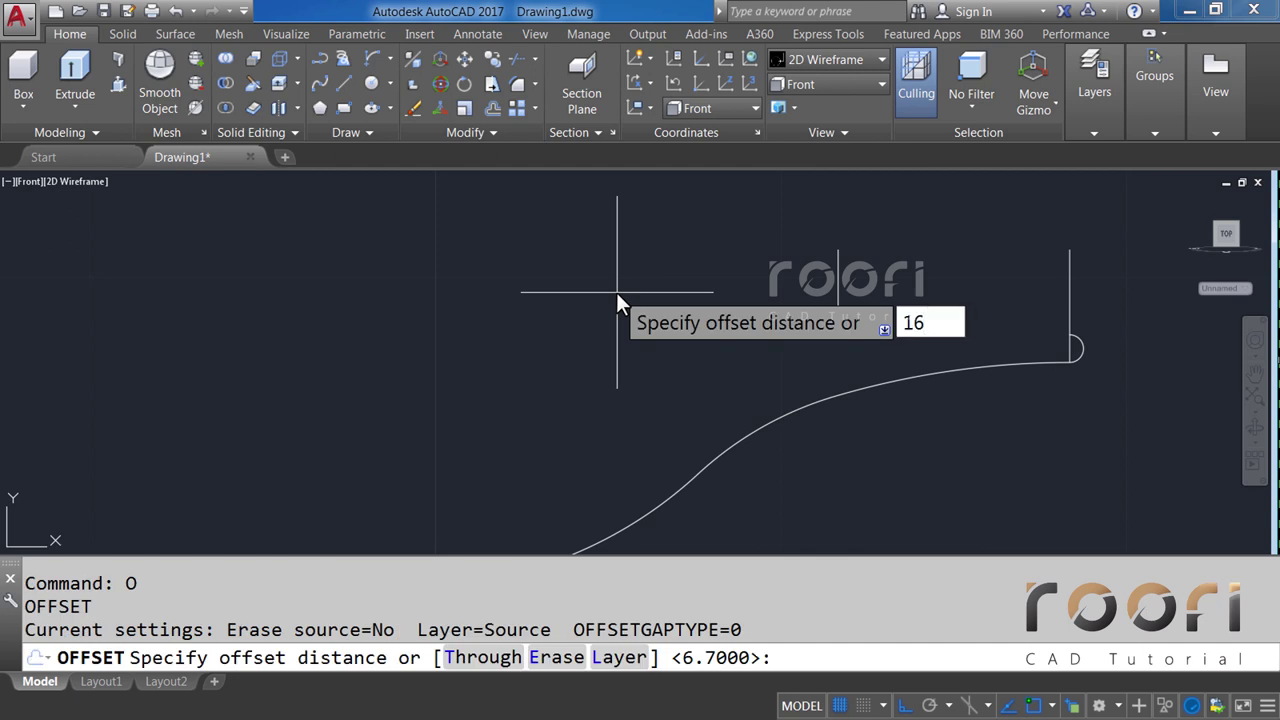
{"action": "key", "text": "Return"}
{"action": "left_click", "coordinate": [838, 264]}
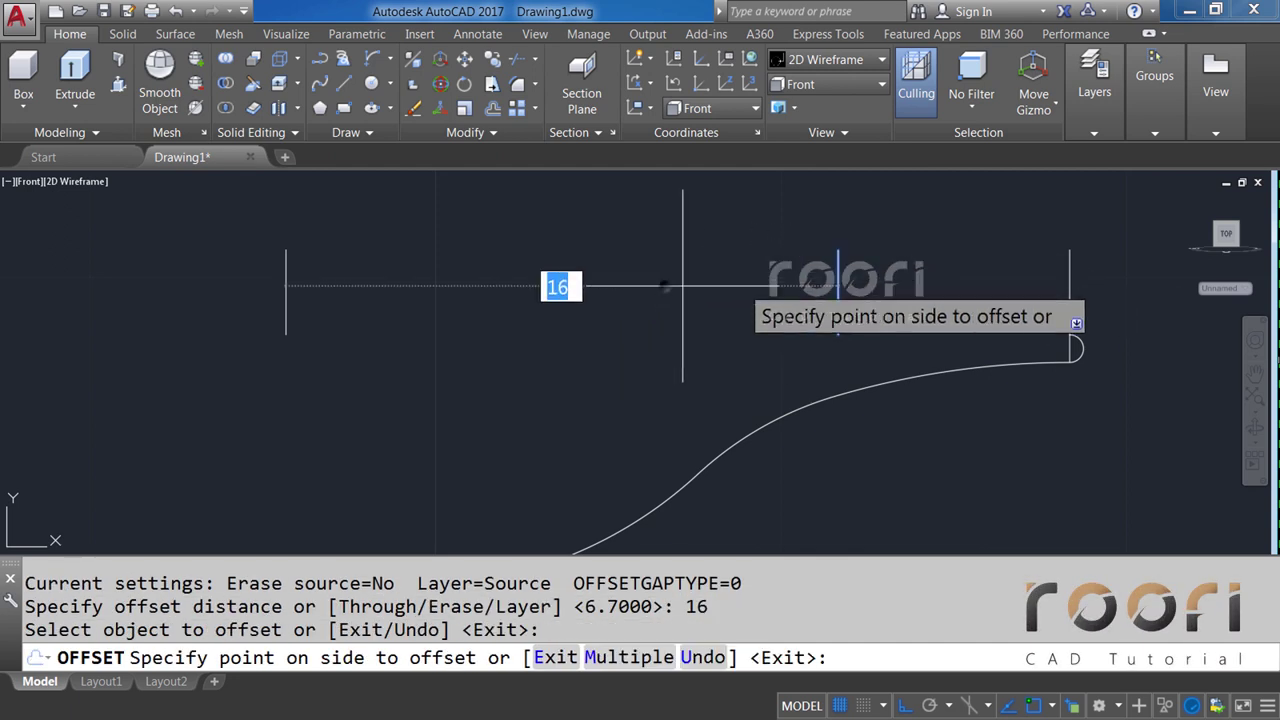
{"action": "left_click", "coordinate": [675, 286]}
{"action": "key", "text": "Return"}
{"action": "scroll", "coordinate": [714, 294], "scroll_direction": "down", "scroll_amount": 4}
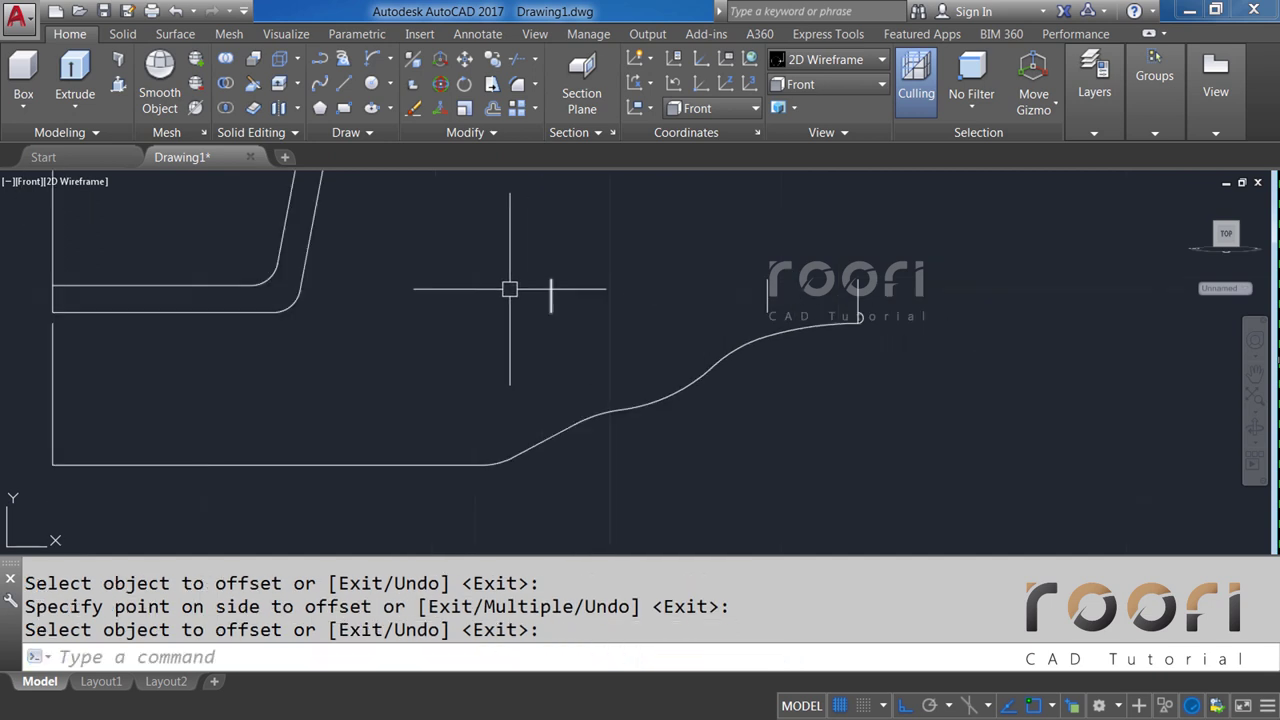
{"action": "middle_click_drag", "start_coordinate": [510, 289], "coordinate": [632, 355]}
{"action": "type", "text": "M"}
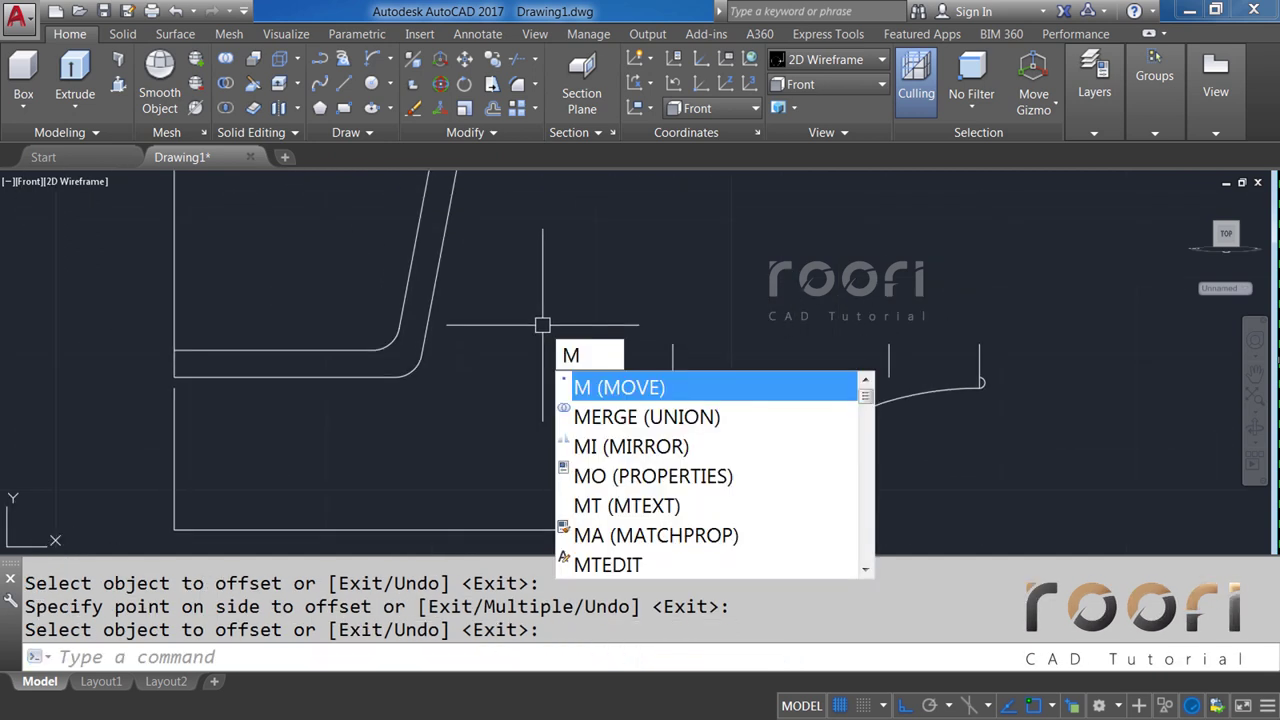
Window-select the ten bent-outline objects and move them 5.5 units straight down.
{"action": "key", "text": "Return"}
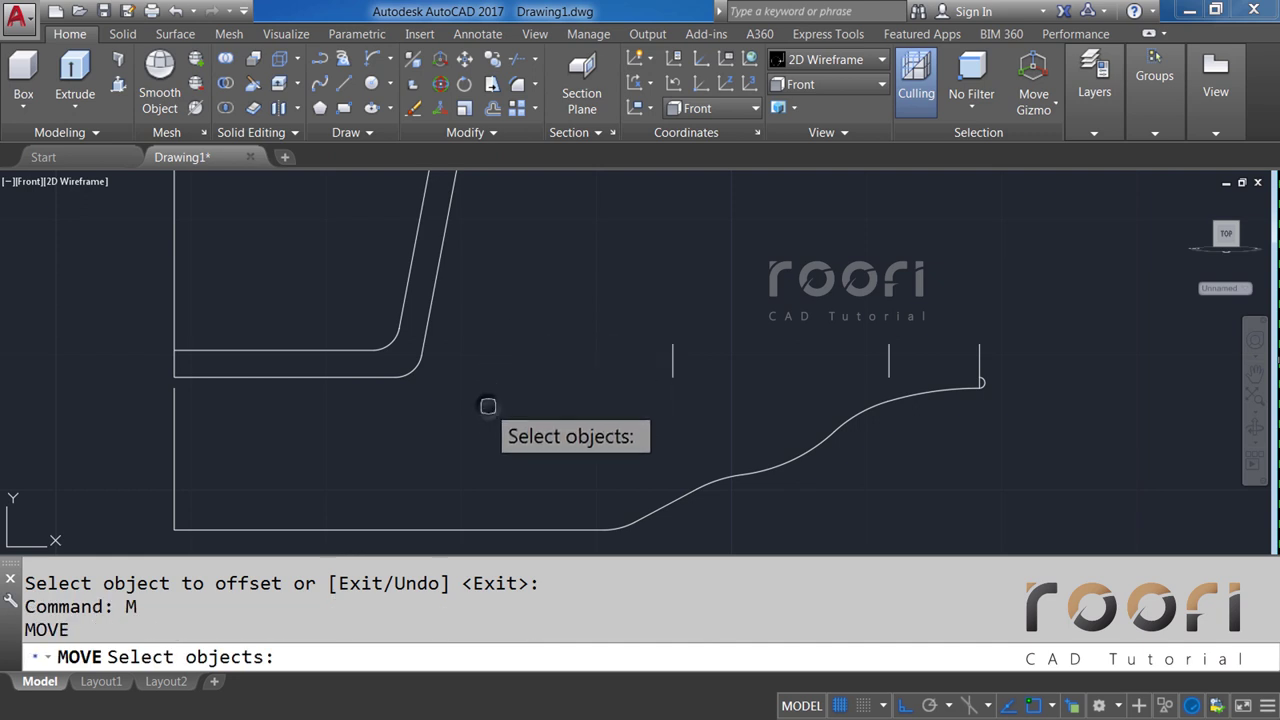
{"action": "left_click", "coordinate": [489, 409]}
{"action": "left_click", "coordinate": [354, 300]}
{"action": "scroll", "coordinate": [475, 381], "scroll_direction": "down", "scroll_amount": 5}
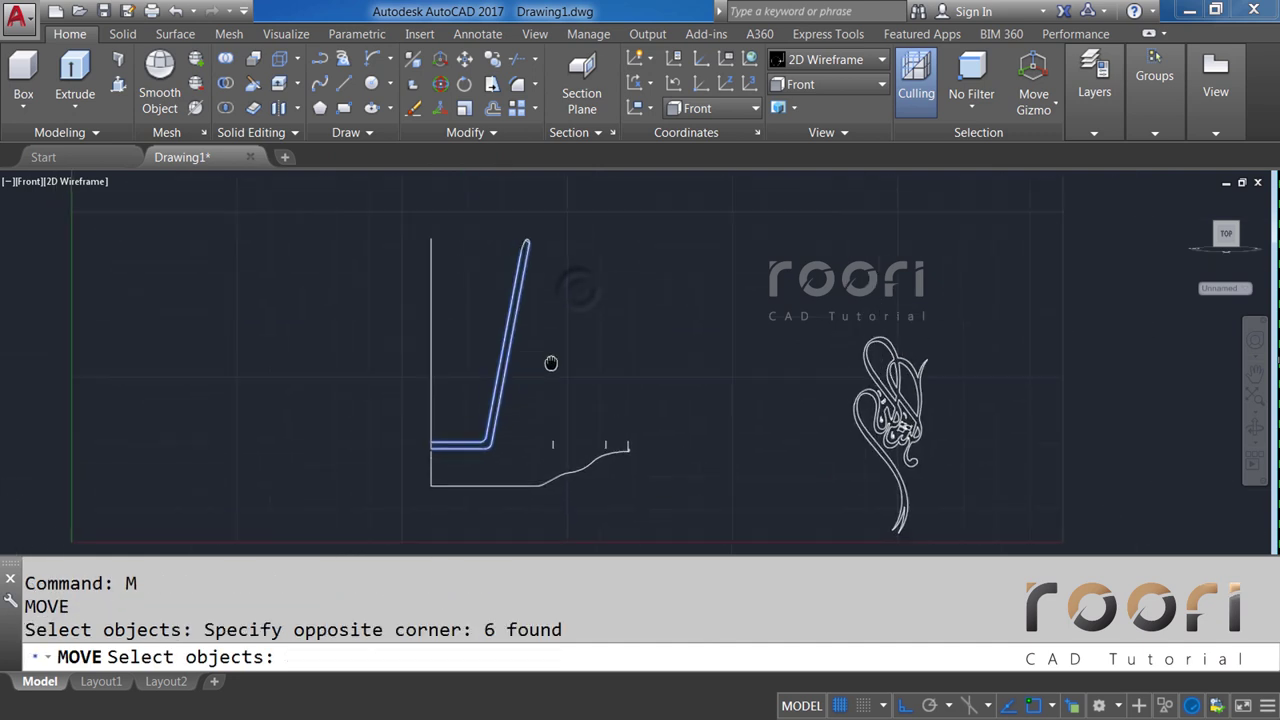
{"action": "left_click", "coordinate": [572, 370]}
{"action": "left_click", "coordinate": [484, 196]}
{"action": "key", "text": "Return"}
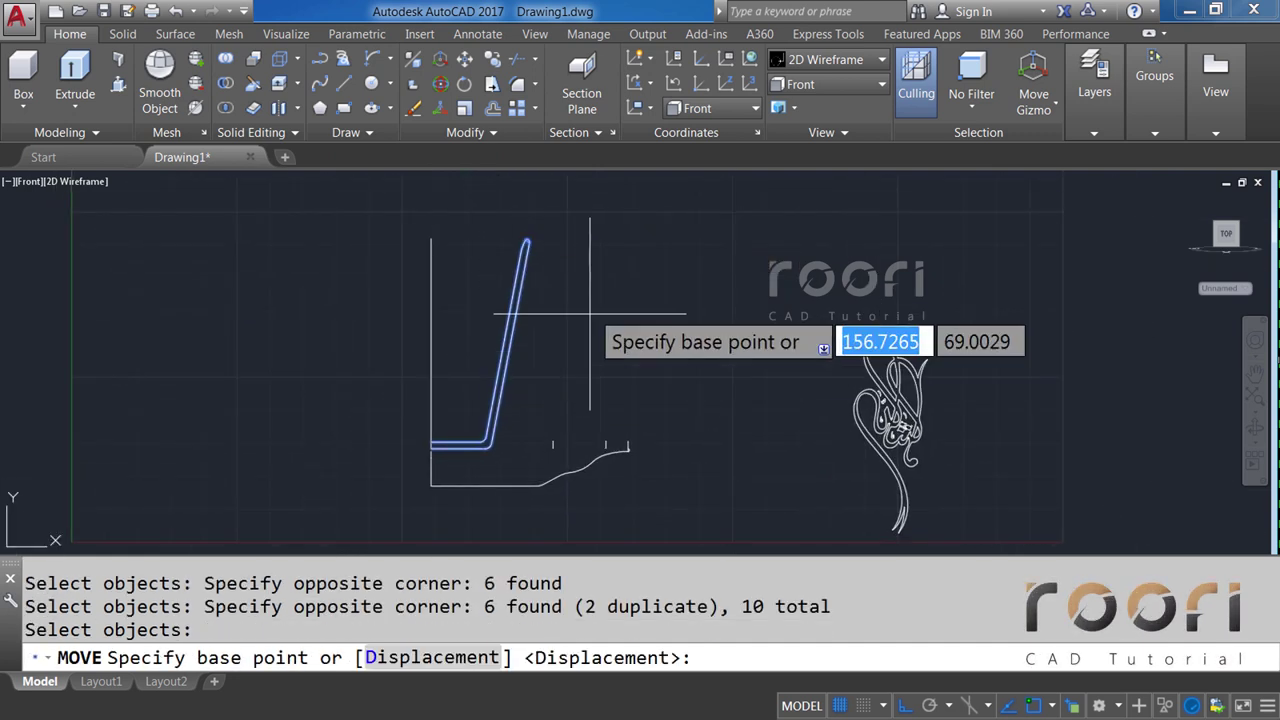
{"action": "left_click", "coordinate": [608, 249]}
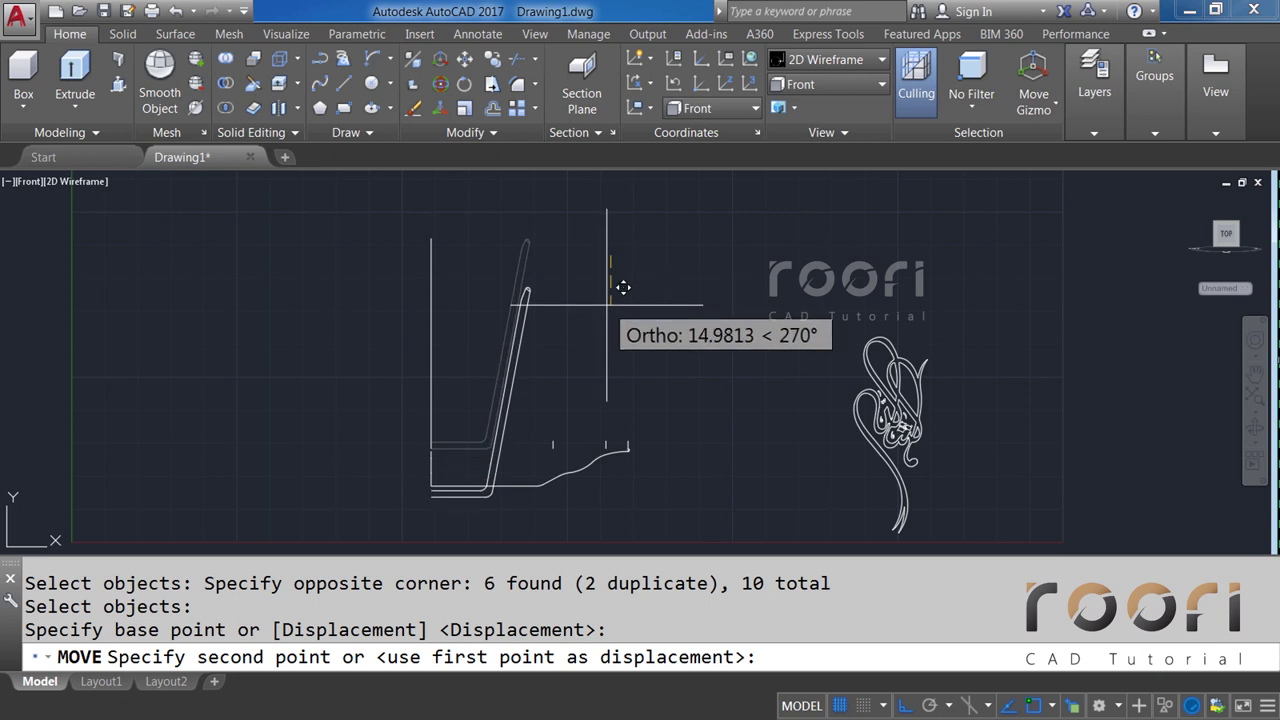
{"action": "type", "text": "5.5"}
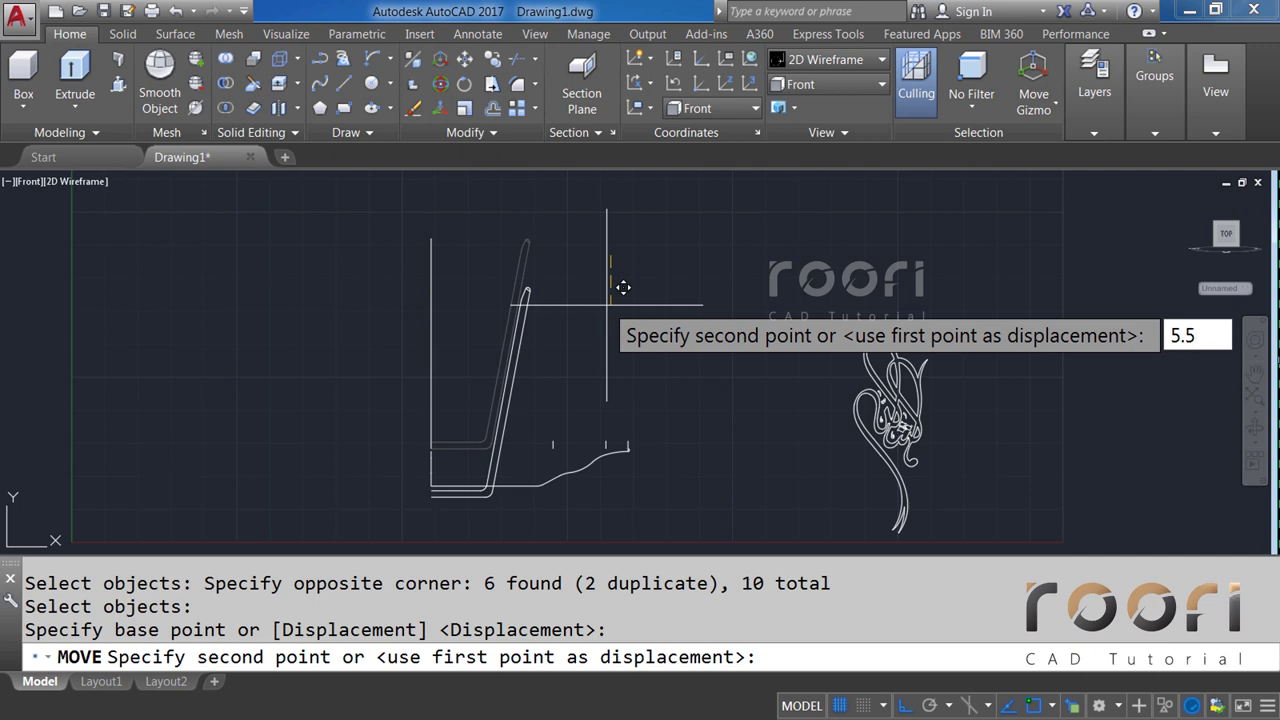
Complete moving the chair parts by 5.5 units.
{"action": "key", "text": "Return"}
{"action": "scroll", "coordinate": [500, 430], "scroll_direction": "up", "scroll_amount": 3}
{"action": "scroll", "coordinate": [475, 440], "scroll_direction": "up", "scroll_amount": 2}
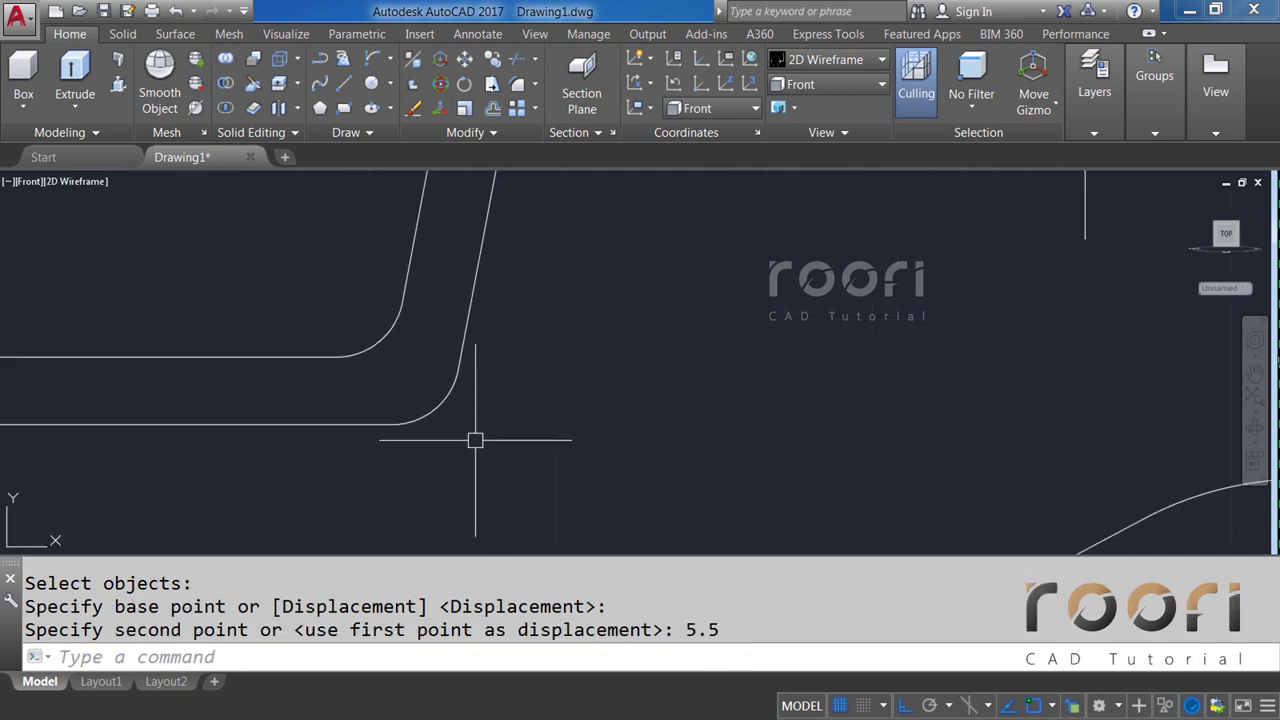
{"action": "scroll", "coordinate": [471, 420], "scroll_direction": "up", "scroll_amount": 2}
{"action": "type", "text": "O"}
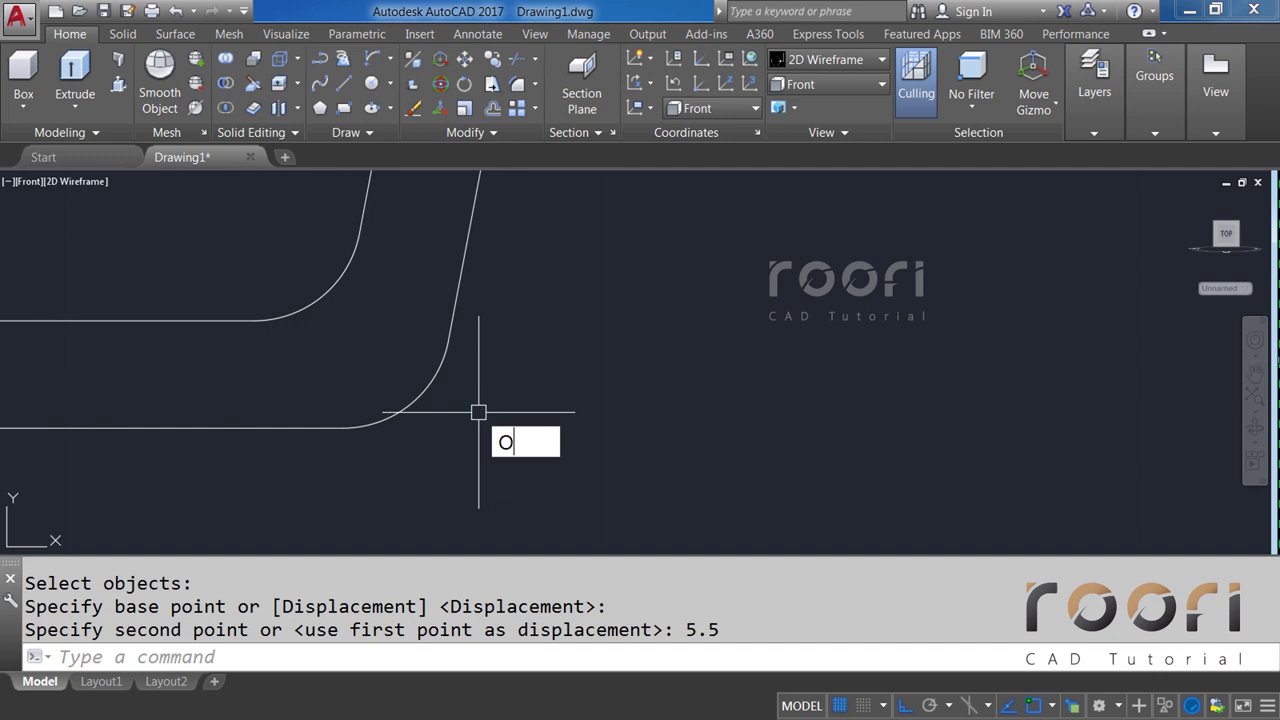
Offset the corner arc 1 unit outward.
{"action": "key", "text": "Return"}
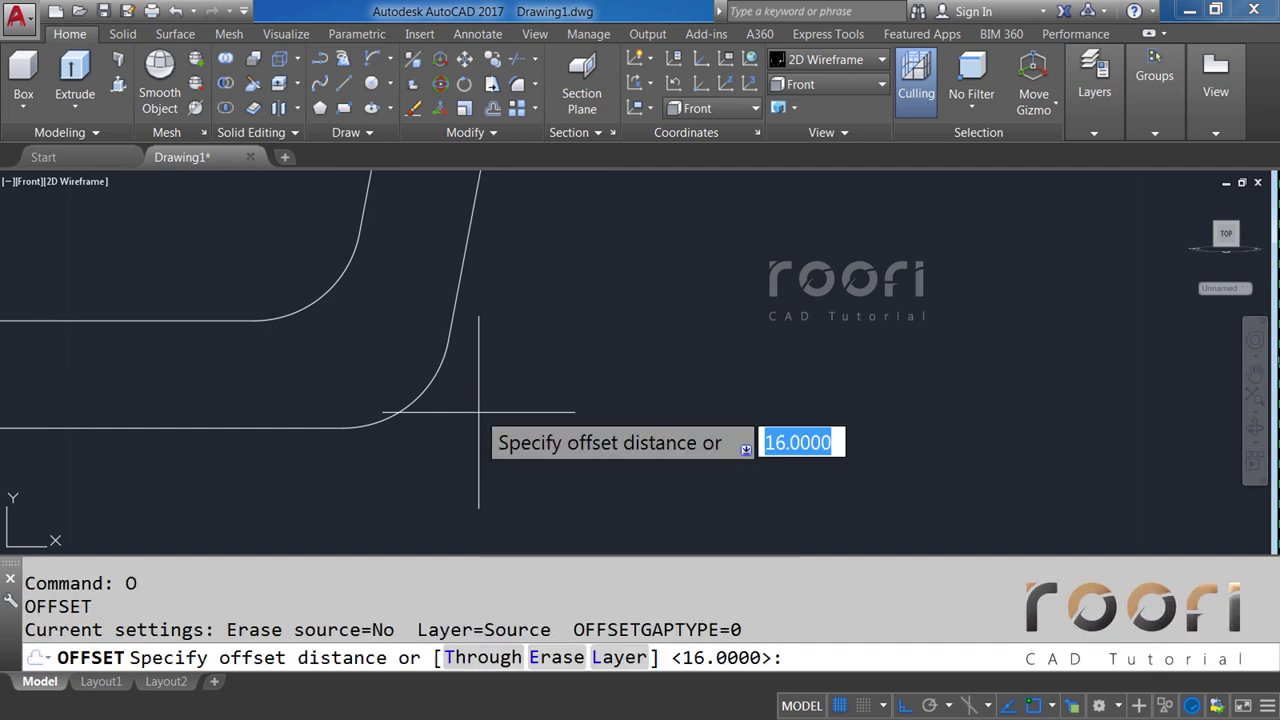
{"action": "type", "text": "1"}
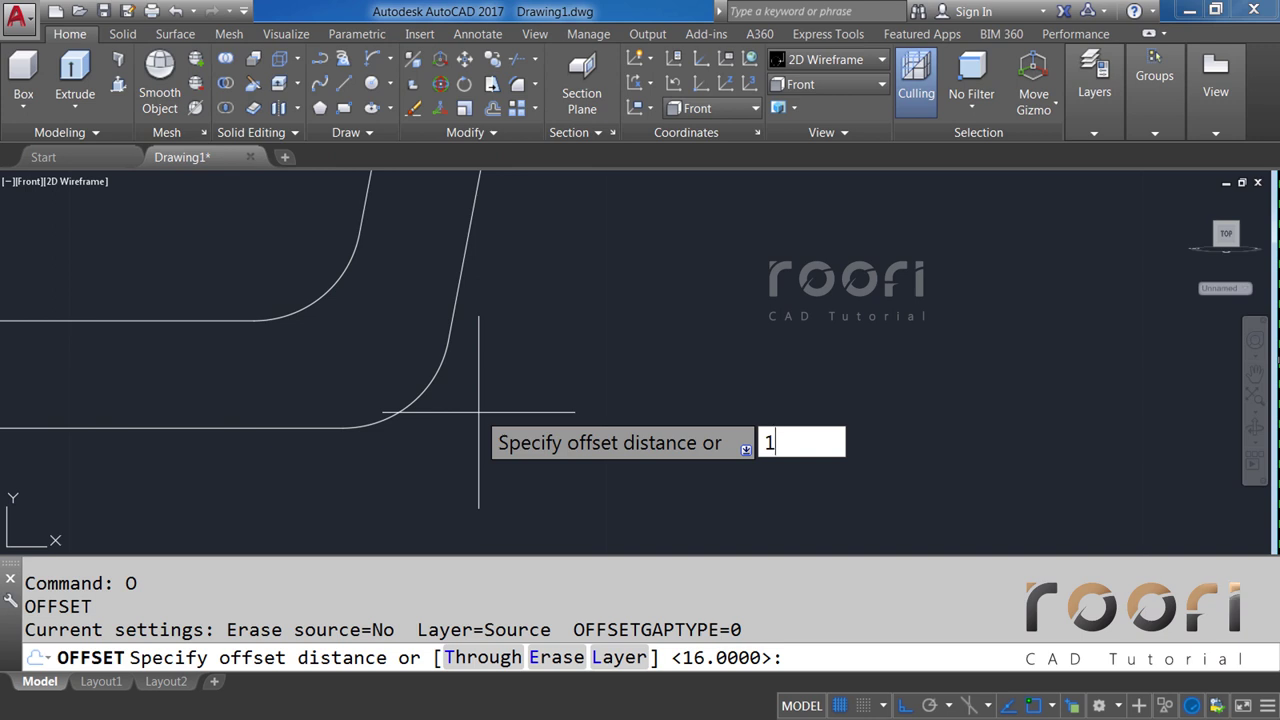
{"action": "key", "text": "Return"}
{"action": "left_click", "coordinate": [427, 387]}
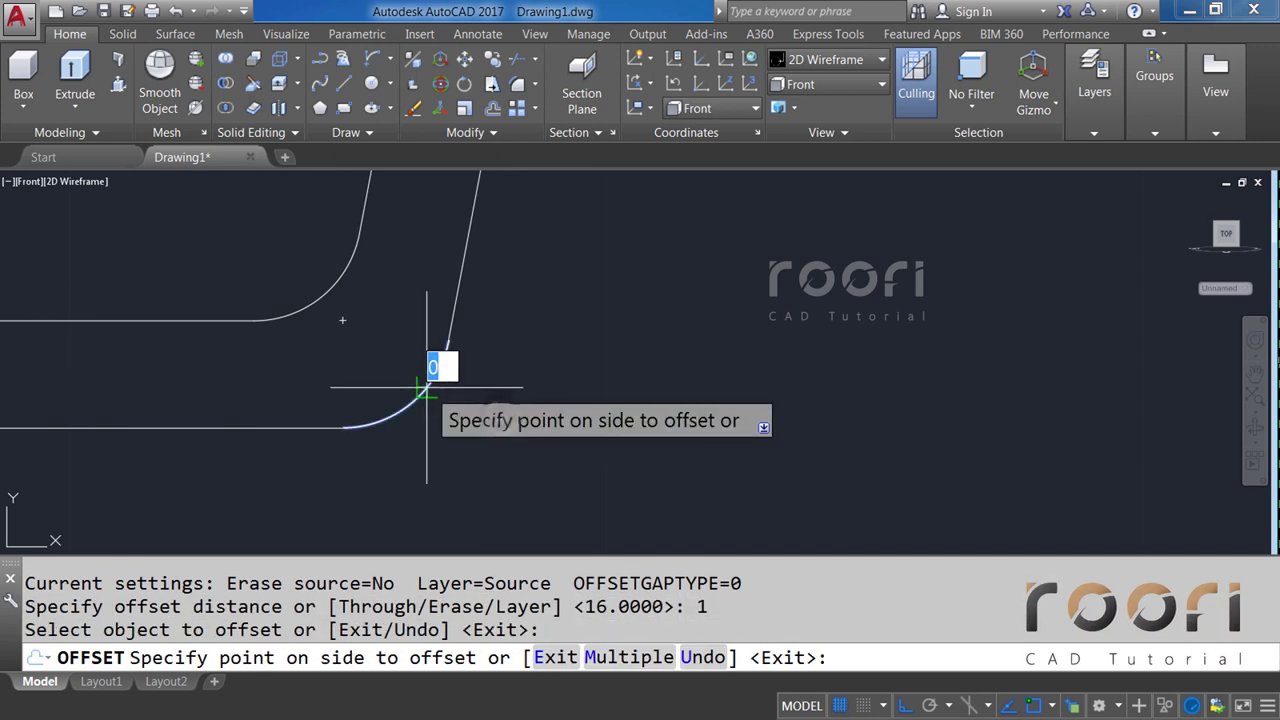
{"action": "left_click", "coordinate": [495, 412]}
{"action": "scroll", "coordinate": [457, 414], "scroll_direction": "up", "scroll_amount": 2}
{"action": "scroll", "coordinate": [414, 423], "scroll_direction": "up", "scroll_amount": 2}
{"action": "middle_click_drag", "start_coordinate": [414, 423], "coordinate": [469, 380]}
Draw a horizontal line running right from the new arc's end.
{"action": "type", "text": "L"}
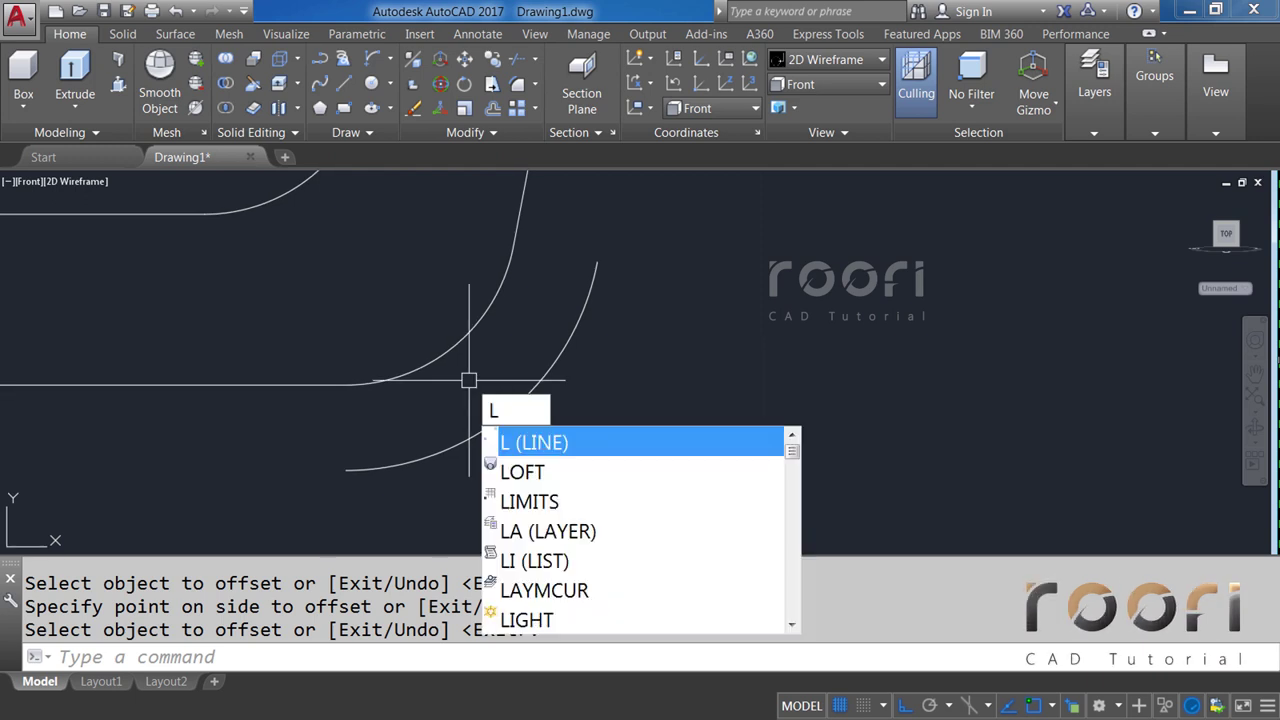
{"action": "key", "text": "Return"}
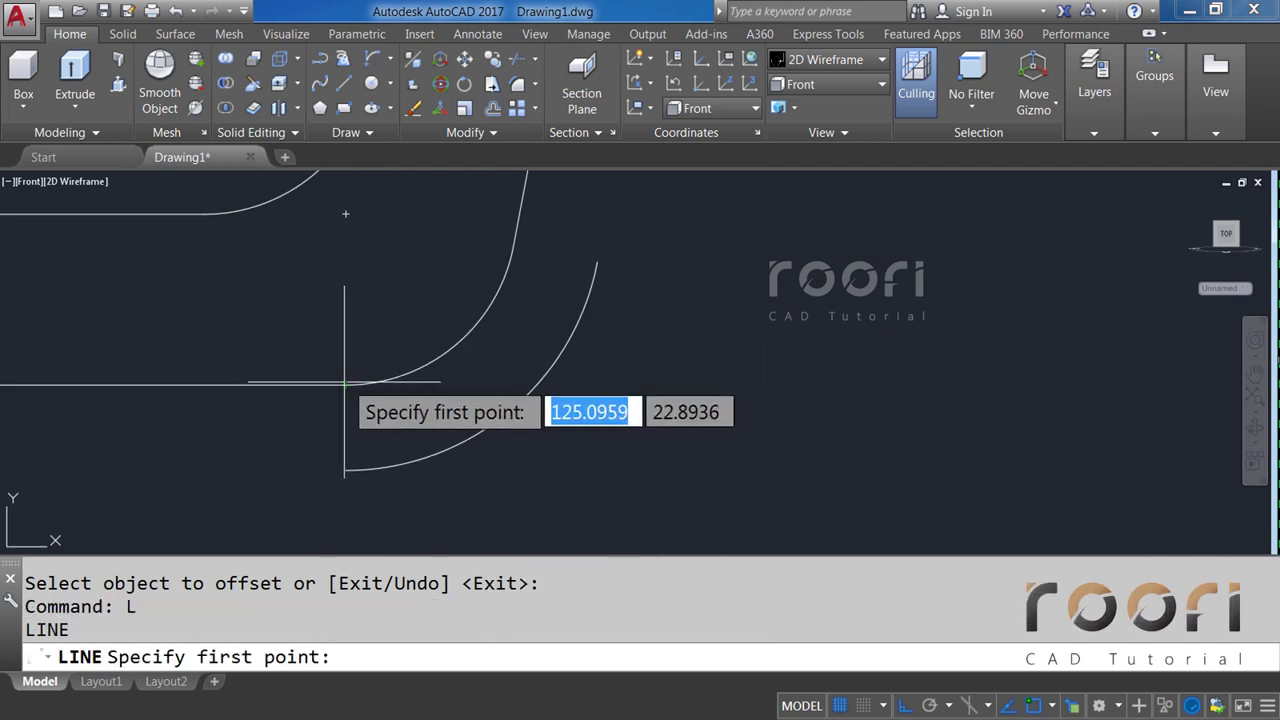
{"action": "left_click", "coordinate": [345, 384]}
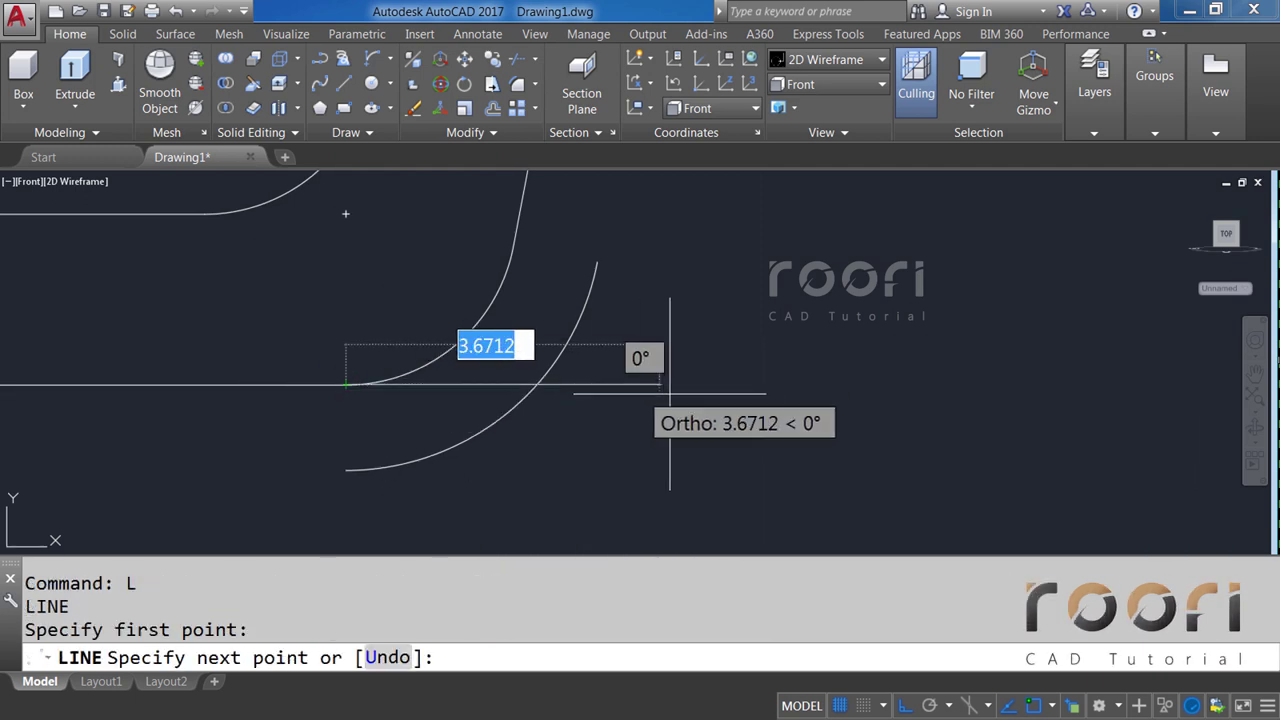
{"action": "left_click", "coordinate": [1001, 384]}
{"action": "key", "text": "Return"}
{"action": "middle_click_drag", "start_coordinate": [857, 343], "coordinate": [793, 354]}
{"action": "type", "text": "O"}
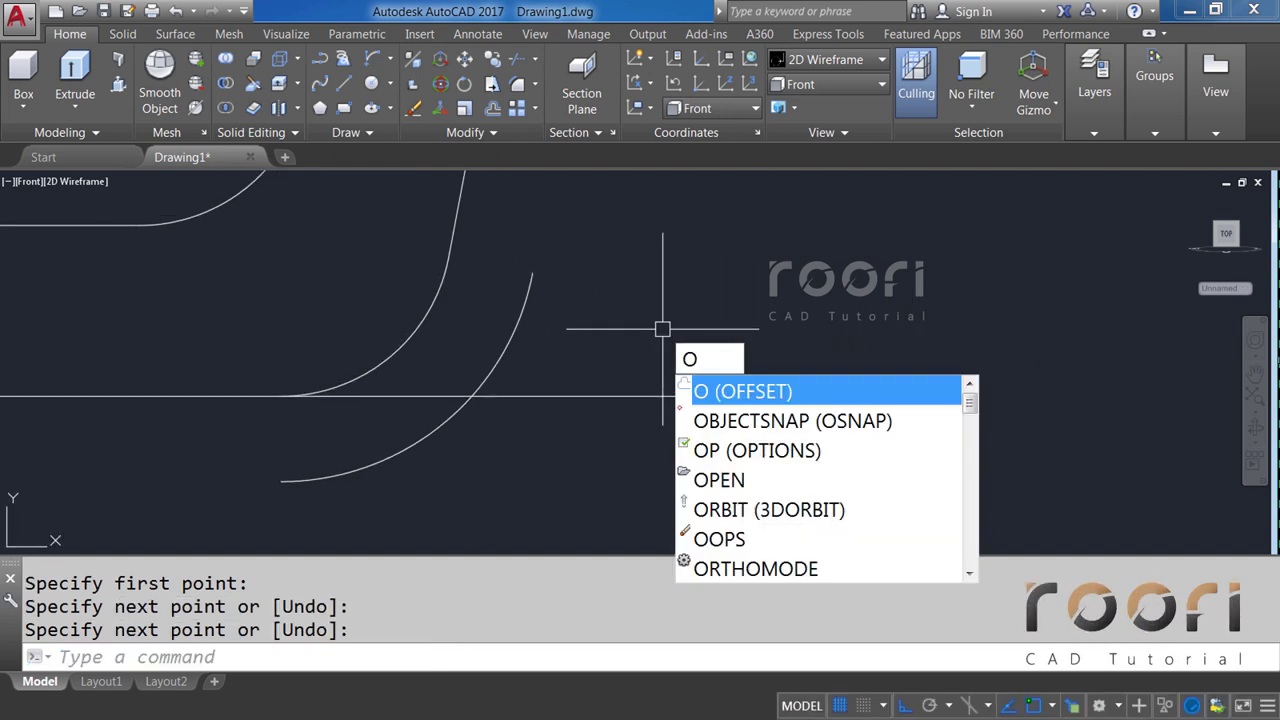
Offset the horizontal line 1 unit upward.
{"action": "key", "text": "Return"}
{"action": "type", "text": "1"}
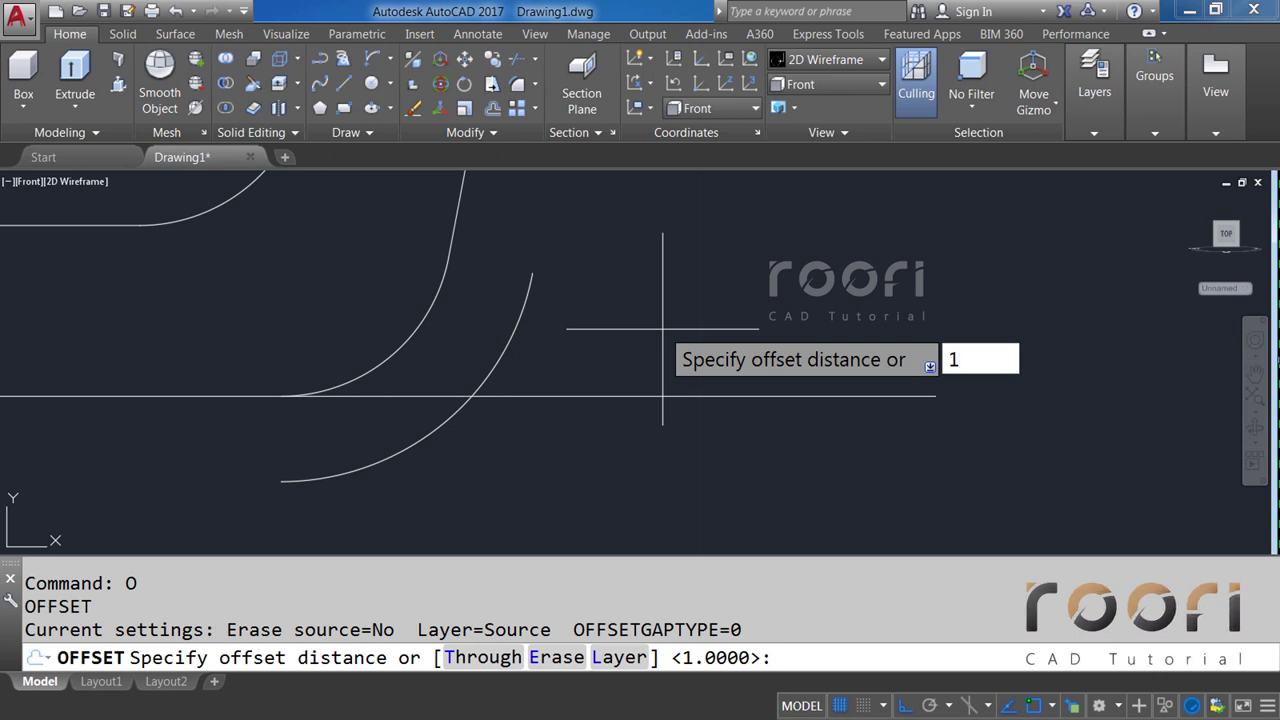
{"action": "key", "text": "Return"}
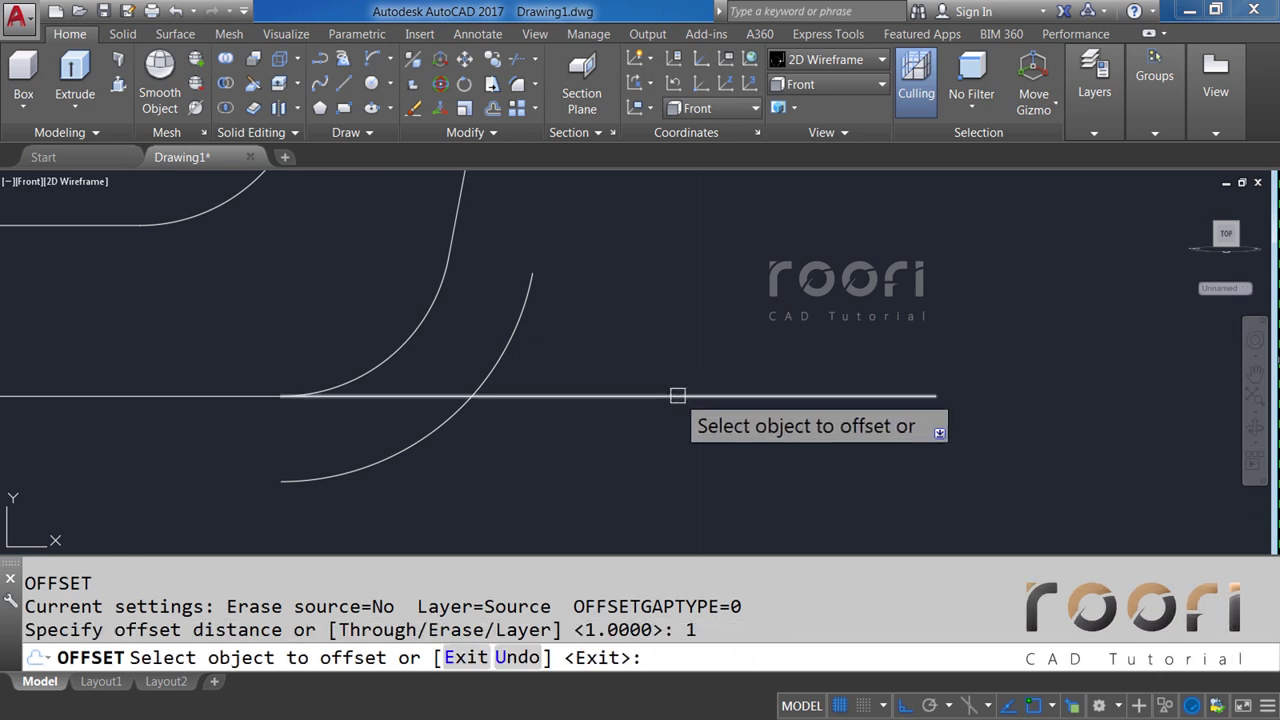
{"action": "left_click", "coordinate": [676, 396]}
{"action": "left_click", "coordinate": [680, 348]}
{"action": "type", "text": "TR"}
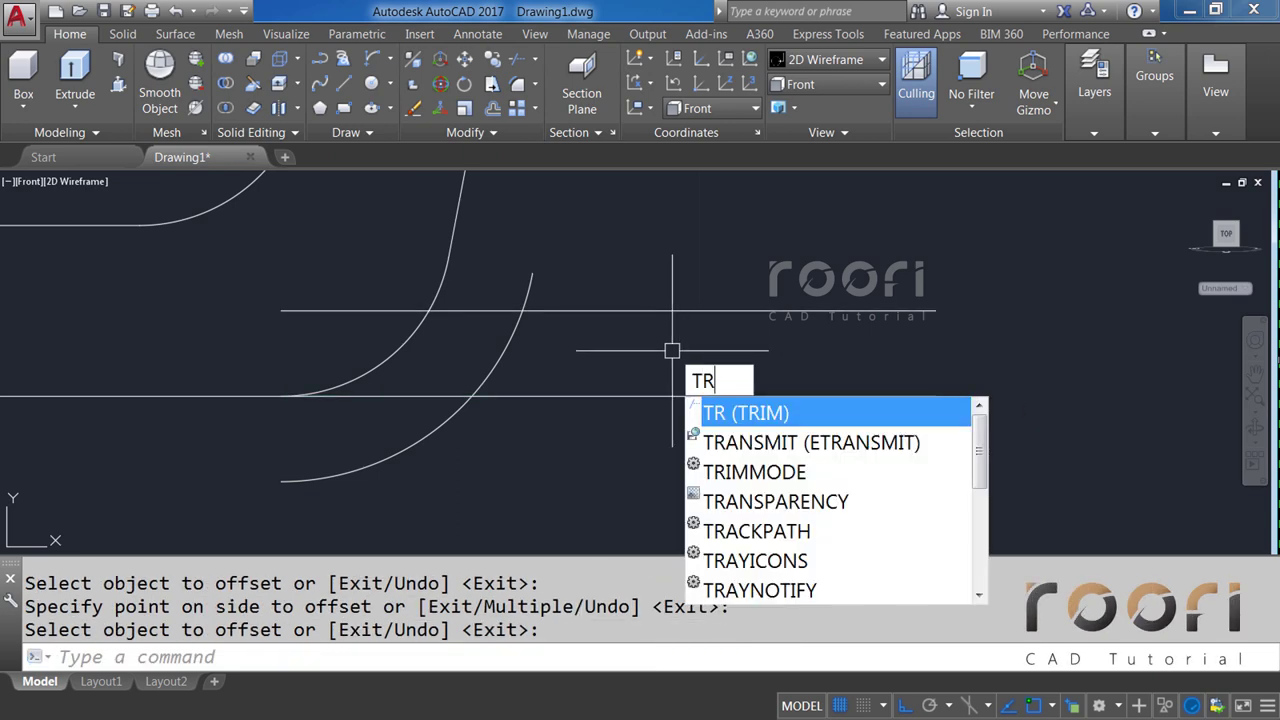
Trim the new lines back to the outer arc, removing the excess pieces.
{"action": "key", "text": "Return"}
{"action": "key", "text": "Return"}
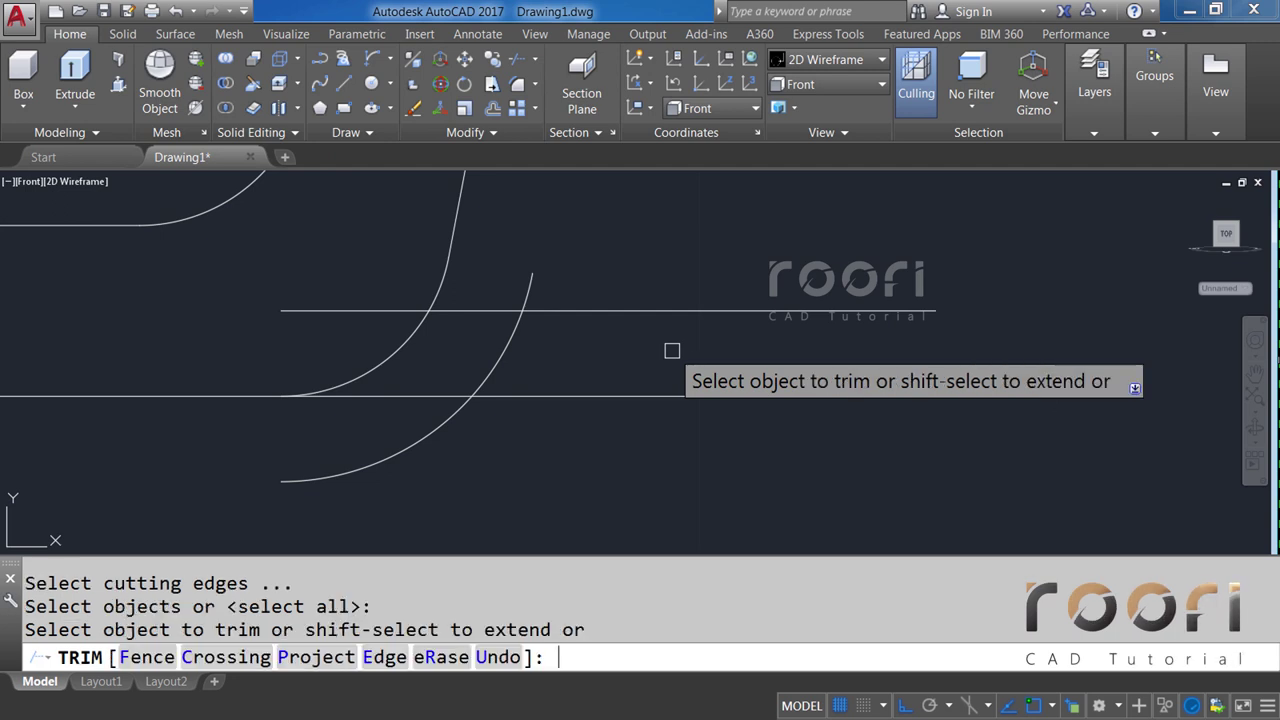
{"action": "left_click", "coordinate": [384, 312]}
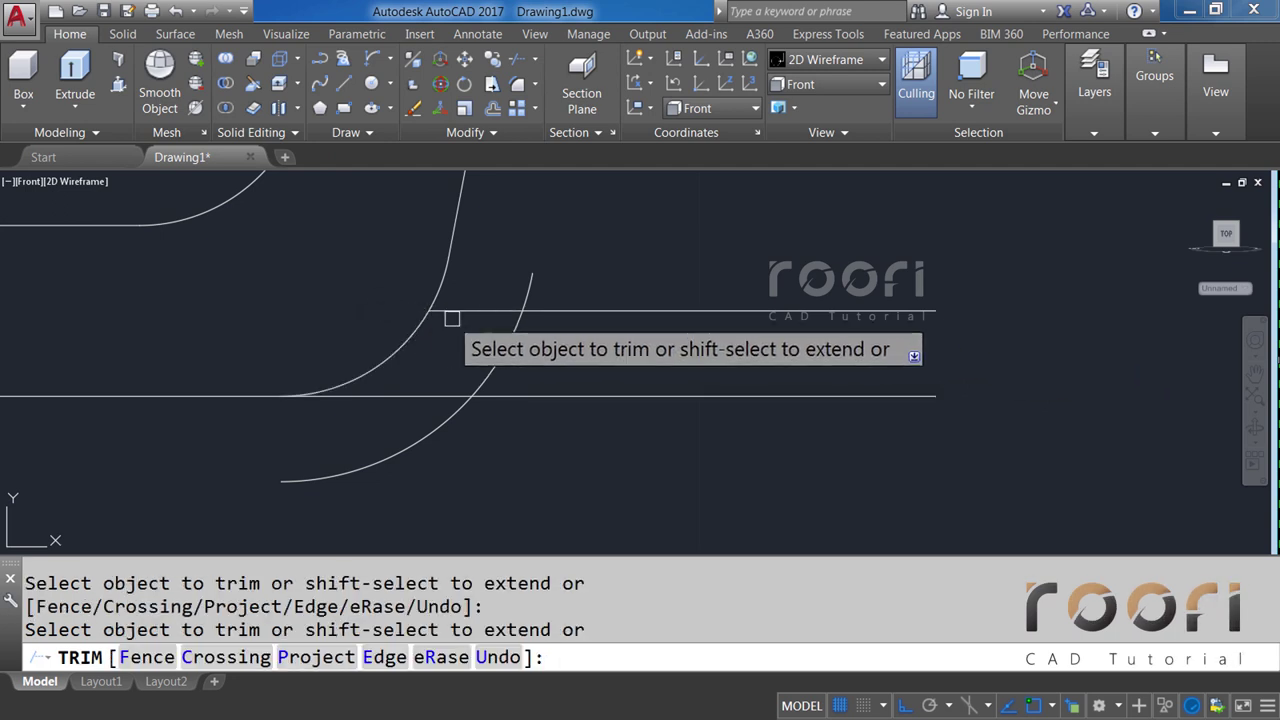
{"action": "left_click", "coordinate": [468, 311]}
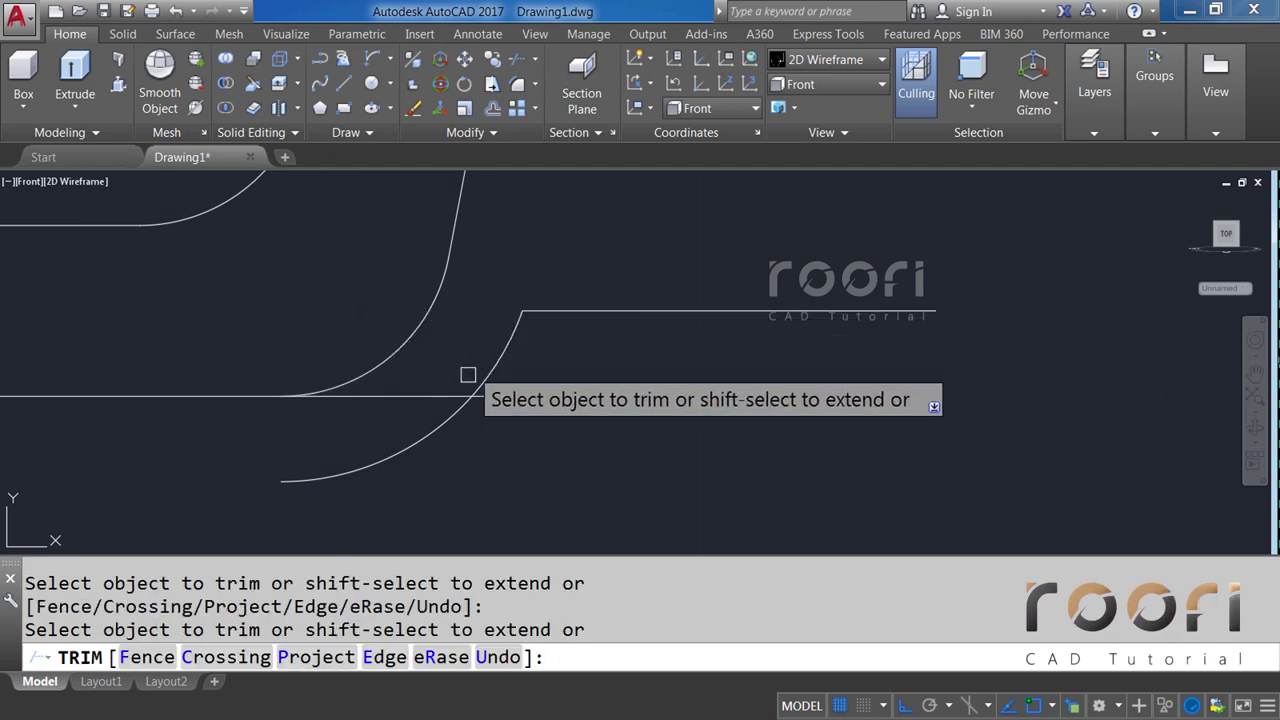
{"action": "left_click", "coordinate": [526, 396]}
{"action": "key", "text": "Return"}
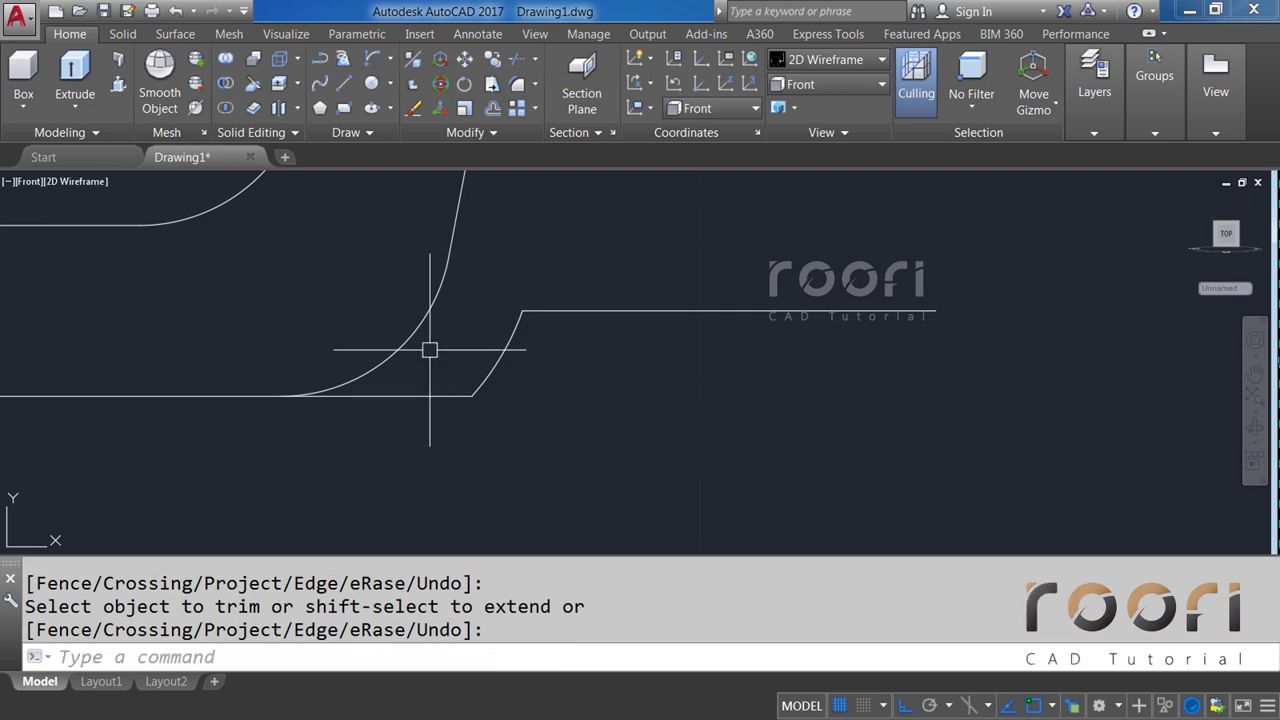
{"action": "scroll", "coordinate": [414, 340], "scroll_direction": "up", "scroll_amount": 2}
{"action": "middle_click_drag", "start_coordinate": [449, 354], "coordinate": [496, 355]}
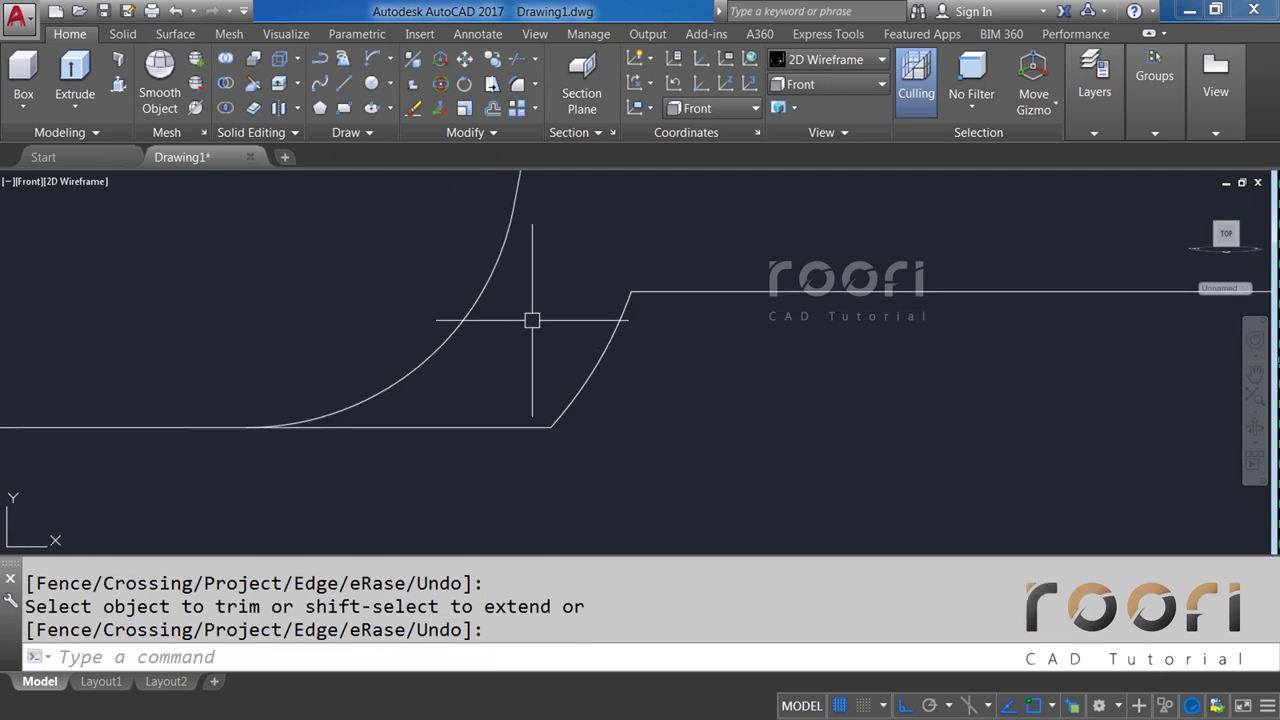
Fillet the bottom line and slanted edge at radius 1, then erase the slanted leftover.
{"action": "left_click", "coordinate": [536, 83]}
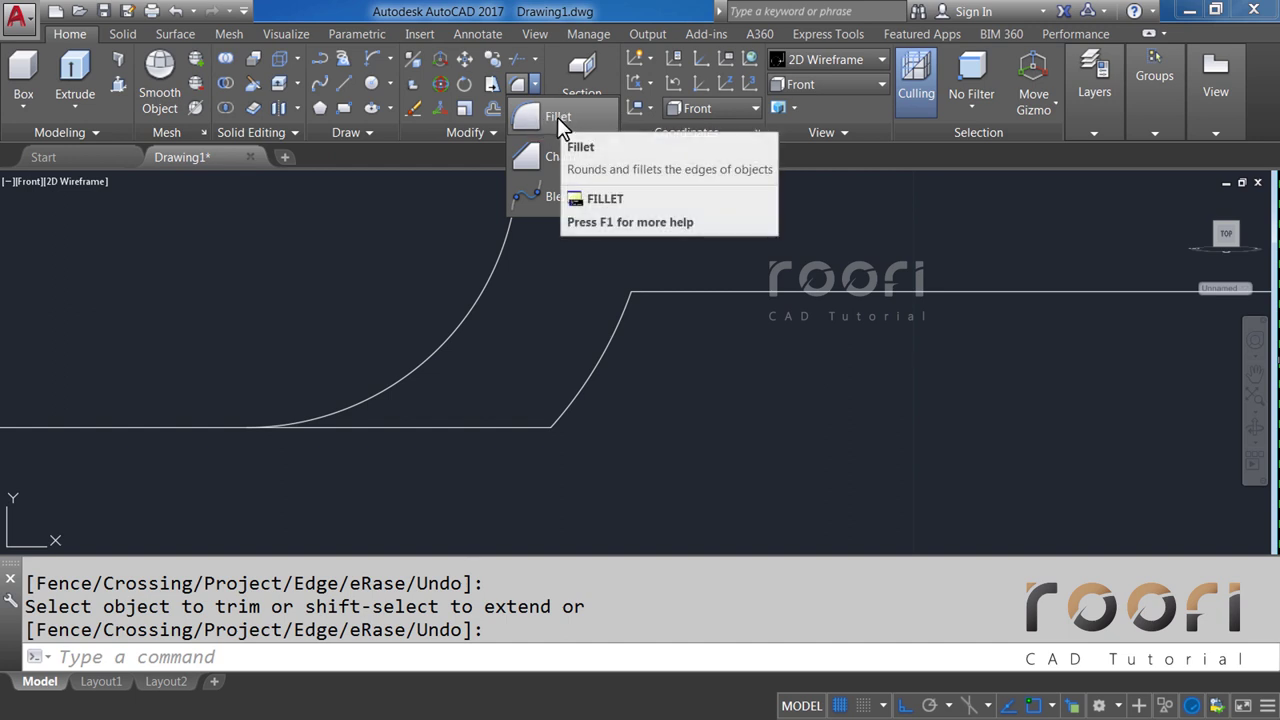
{"action": "left_click", "coordinate": [557, 117]}
{"action": "type", "text": "R"}
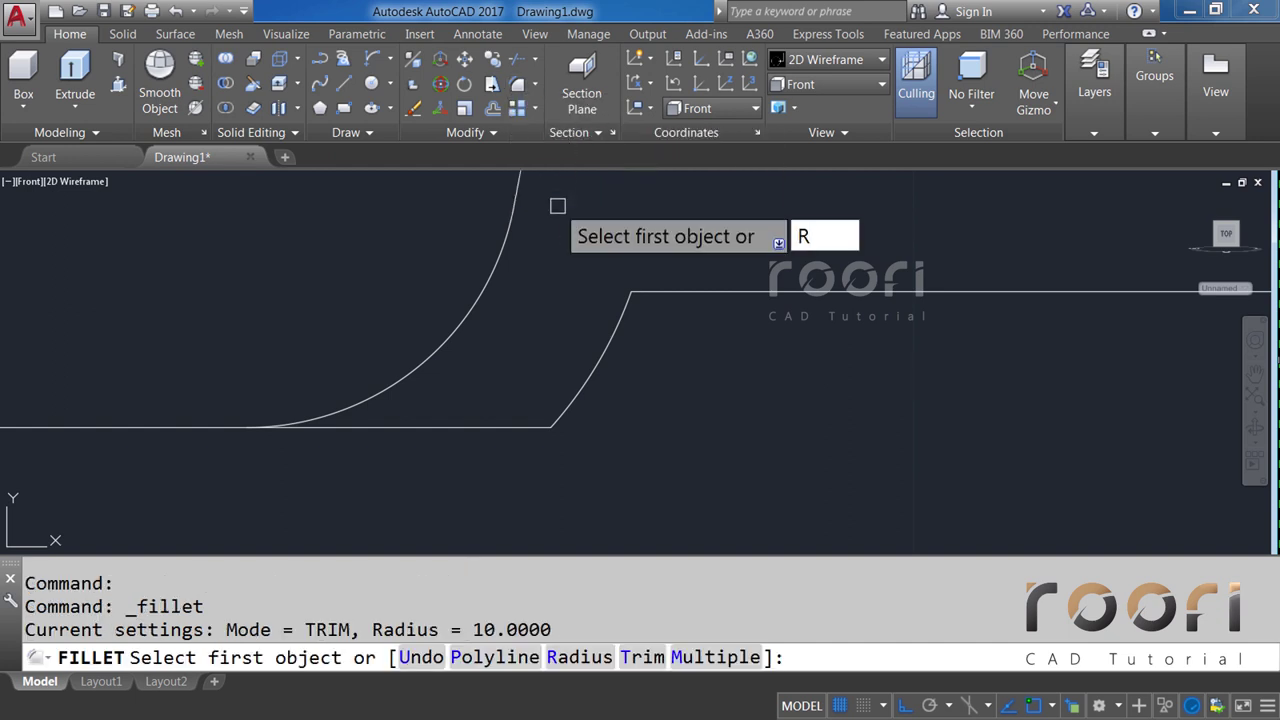
{"action": "key", "text": "Return"}
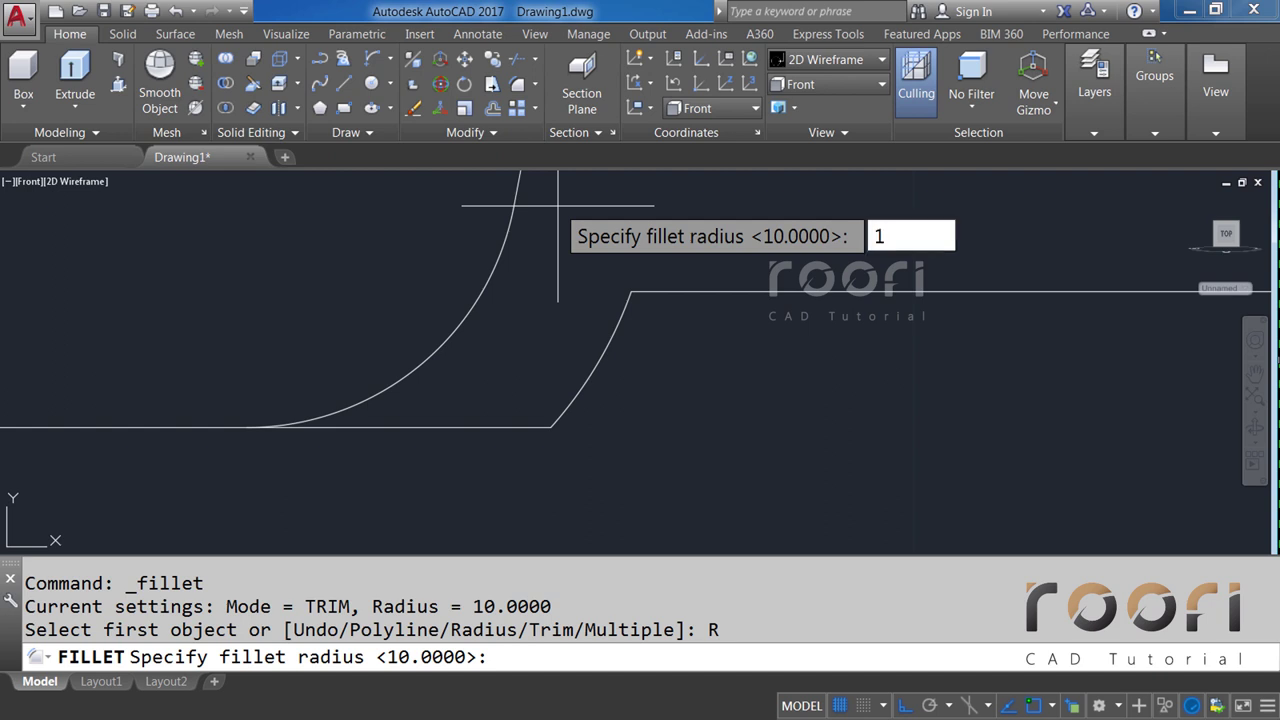
{"action": "key", "text": "Return"}
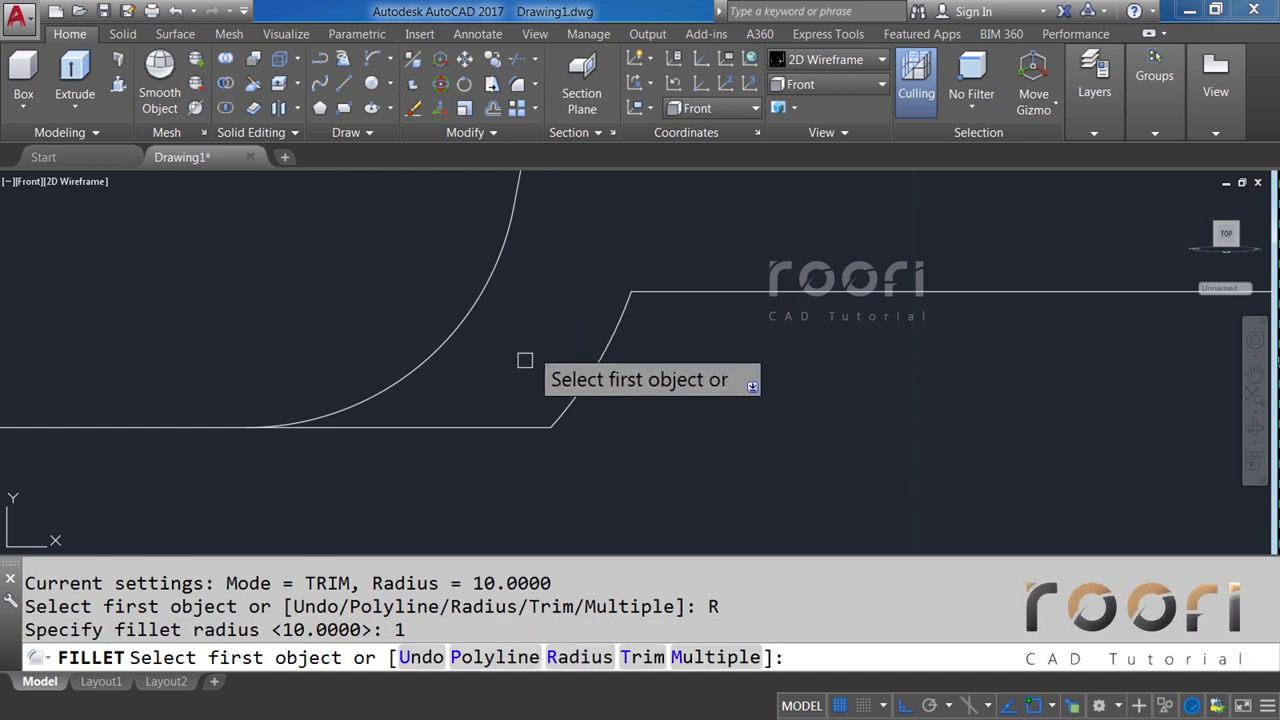
{"action": "left_click", "coordinate": [458, 428]}
{"action": "left_click", "coordinate": [587, 366]}
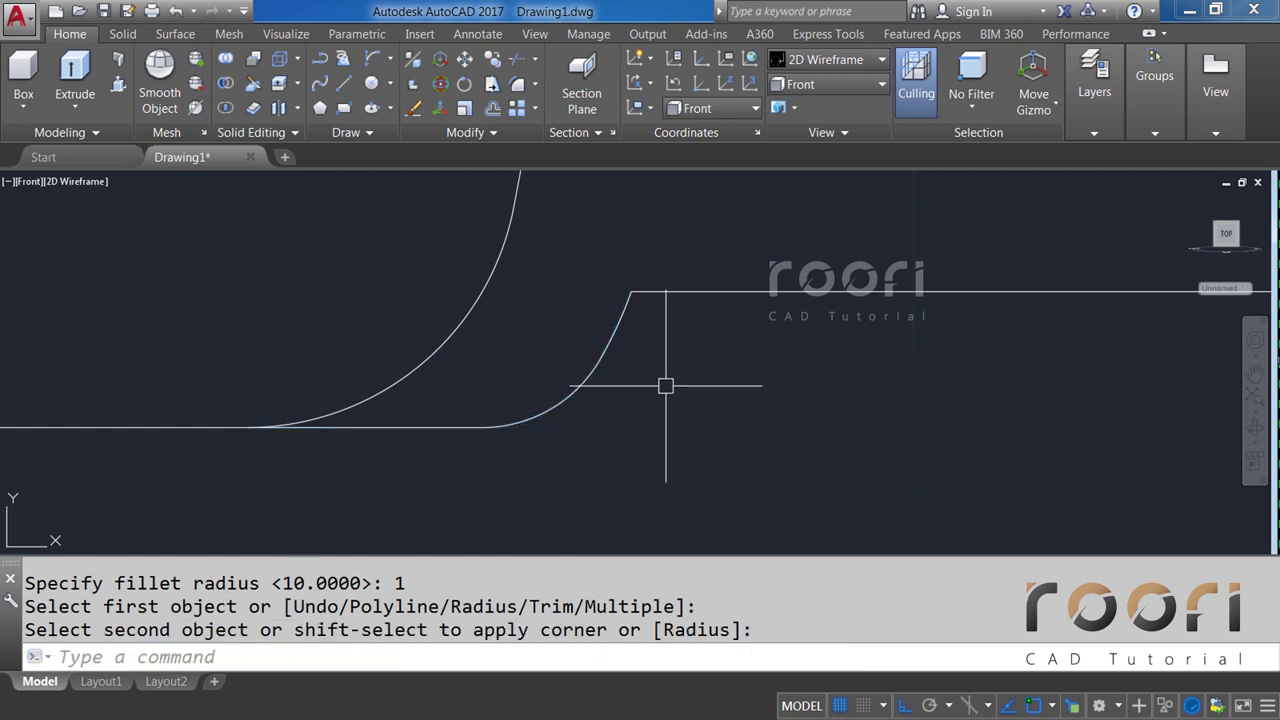
{"action": "left_click", "coordinate": [622, 322]}
{"action": "key", "text": "Delete"}
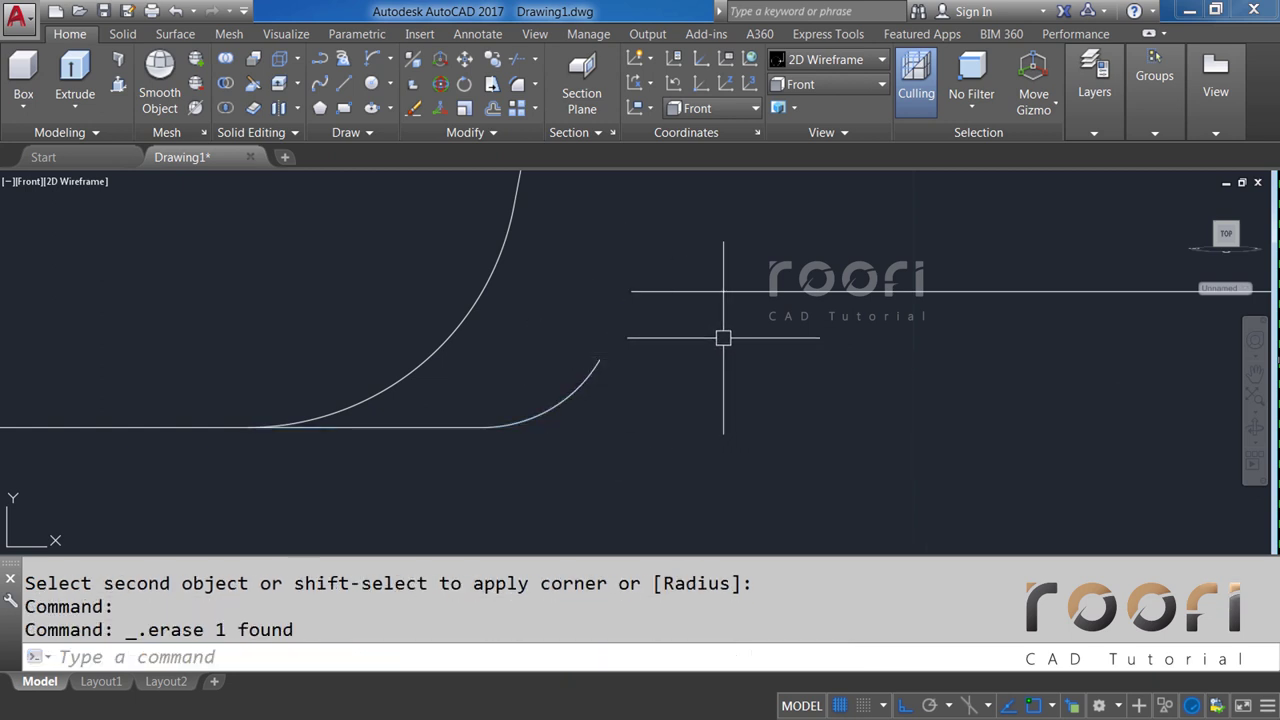
{"action": "middle_click_drag", "start_coordinate": [723, 337], "coordinate": [589, 354]}
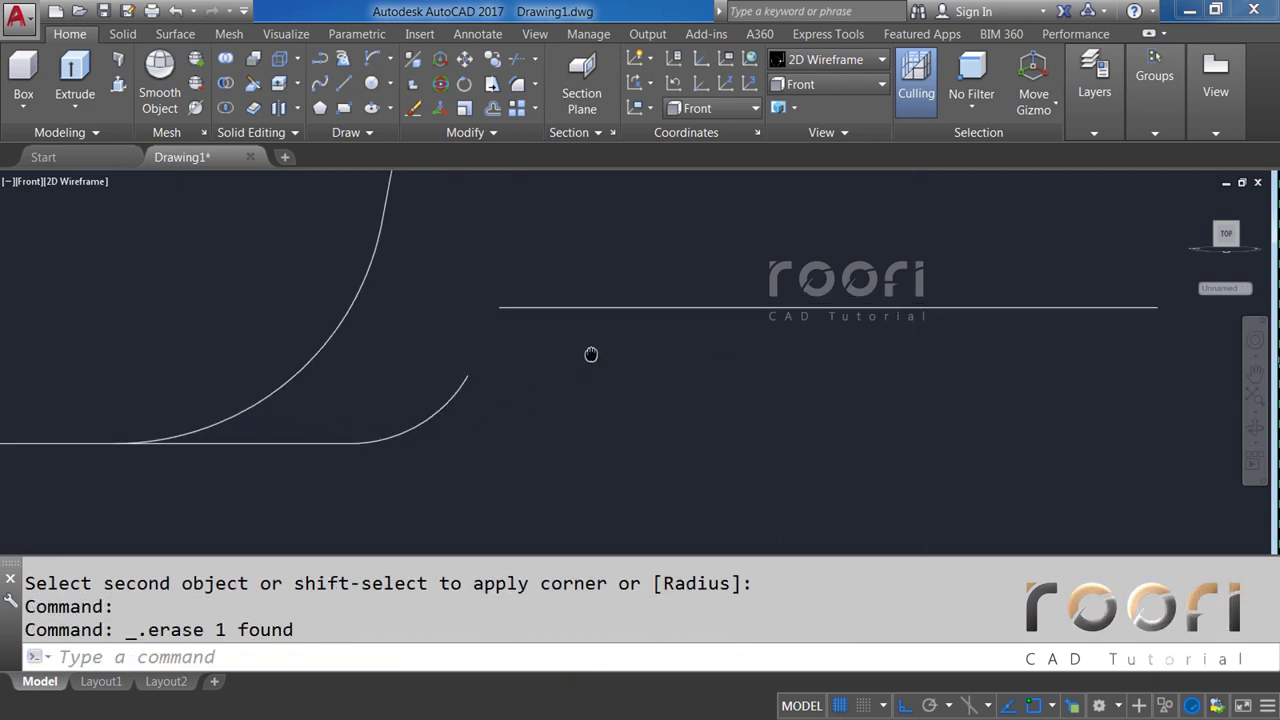
Fillet the small arc into the upper line at radius 1.
{"action": "left_click", "coordinate": [536, 83]}
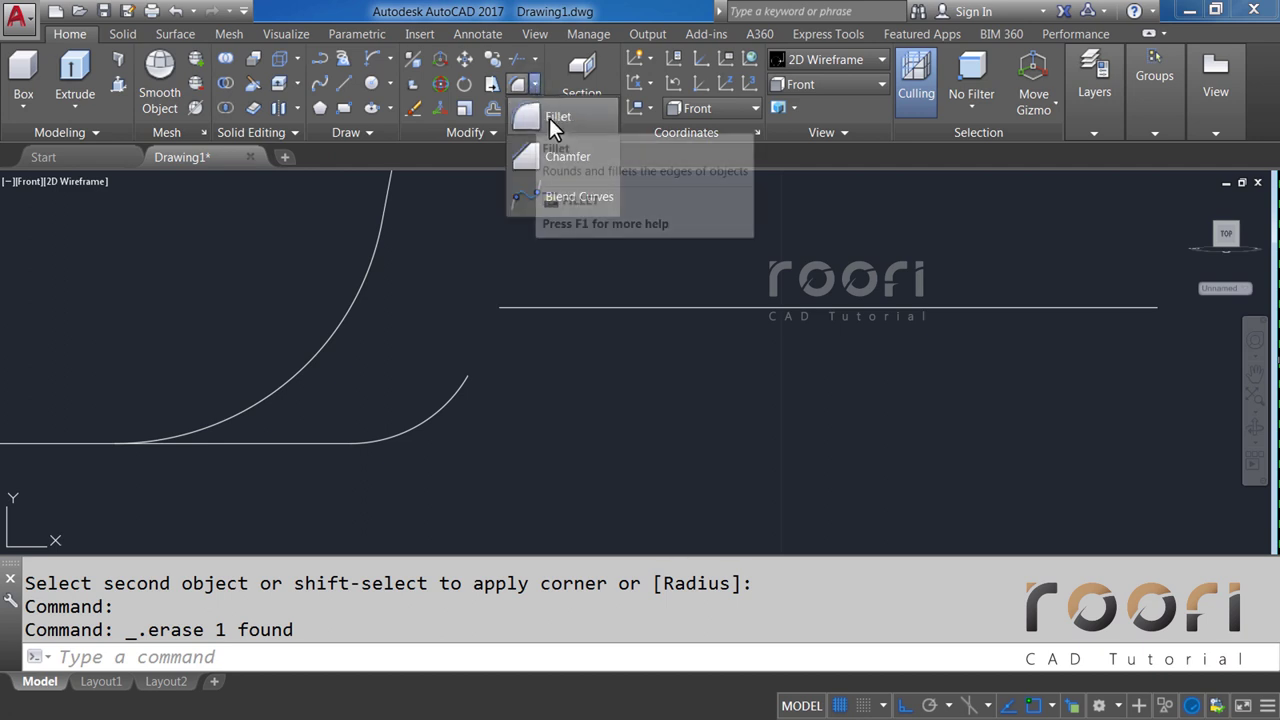
{"action": "left_click", "coordinate": [548, 118]}
{"action": "type", "text": "R"}
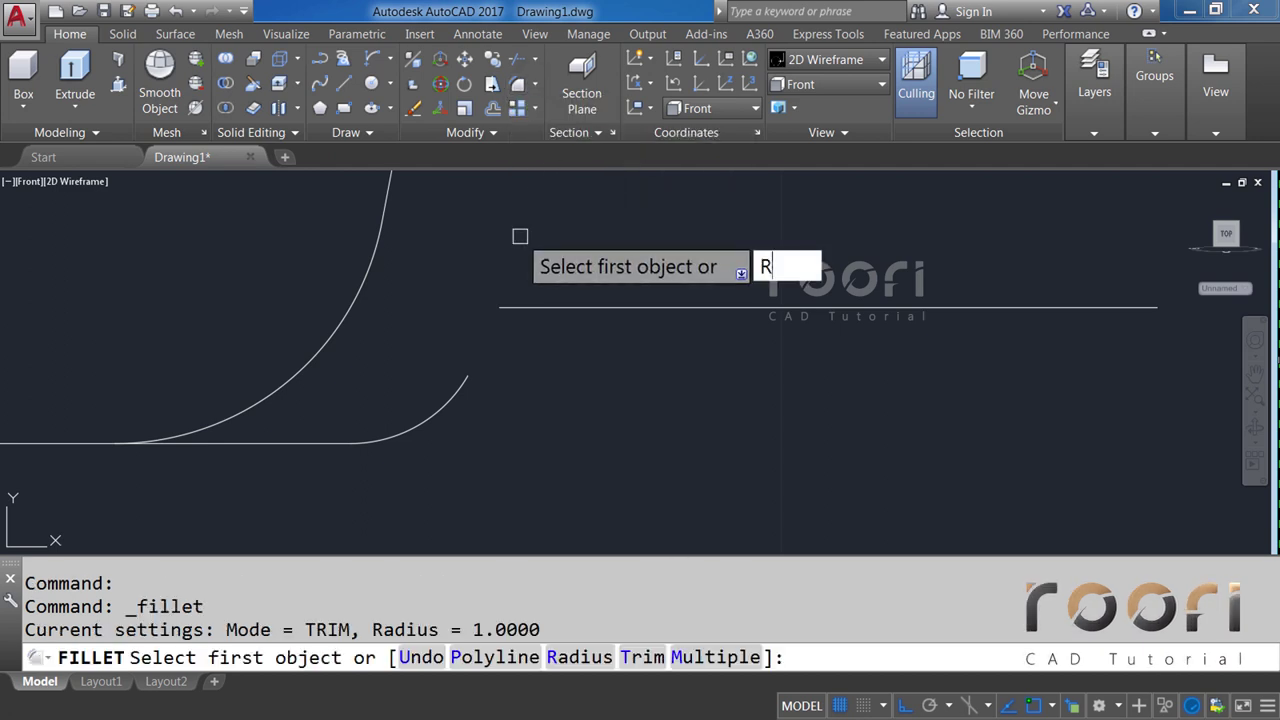
{"action": "key", "text": "Return"}
{"action": "type", "text": "1"}
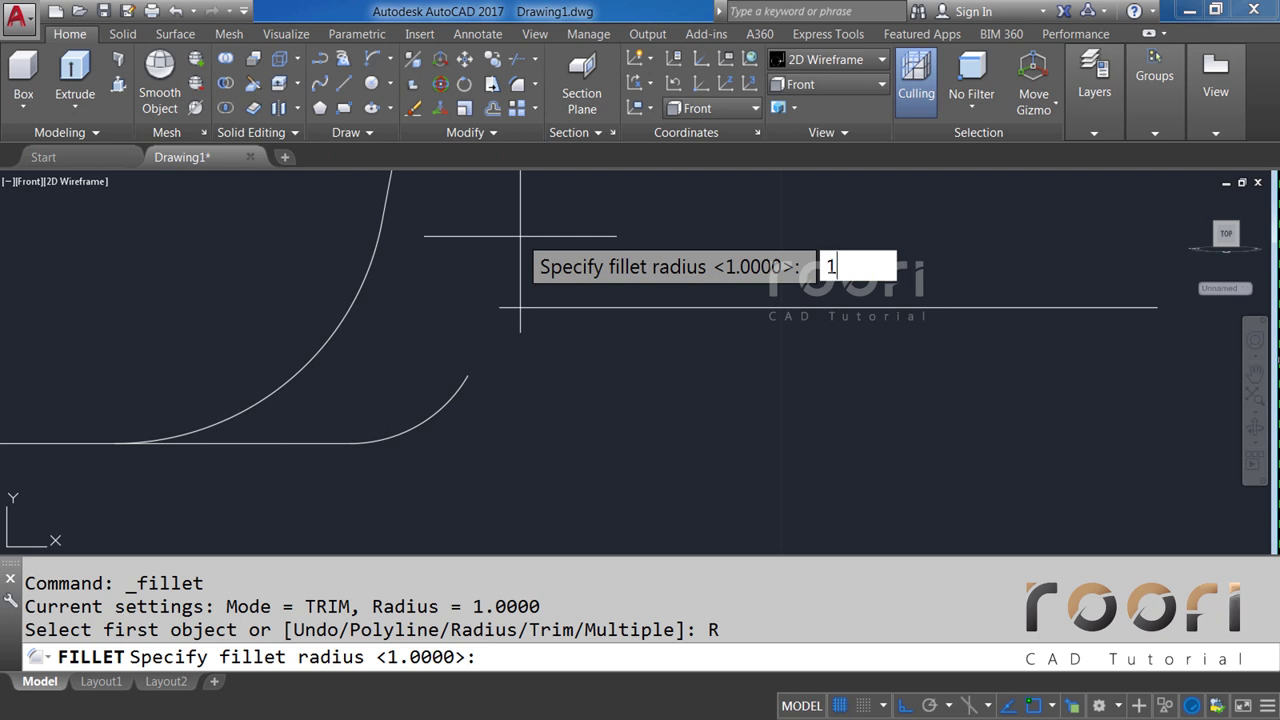
{"action": "key", "text": "Return"}
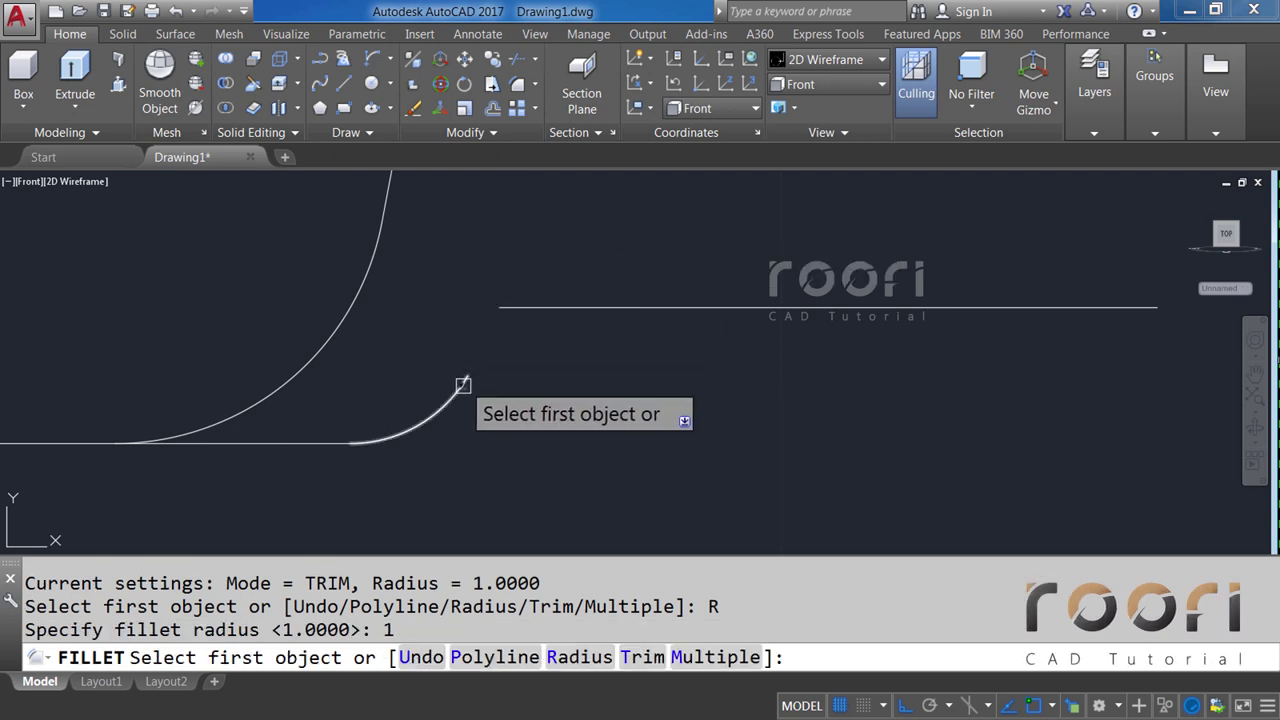
{"action": "left_click", "coordinate": [463, 385]}
{"action": "left_click", "coordinate": [560, 306]}
{"action": "scroll", "coordinate": [364, 409], "scroll_direction": "down", "scroll_amount": 2}
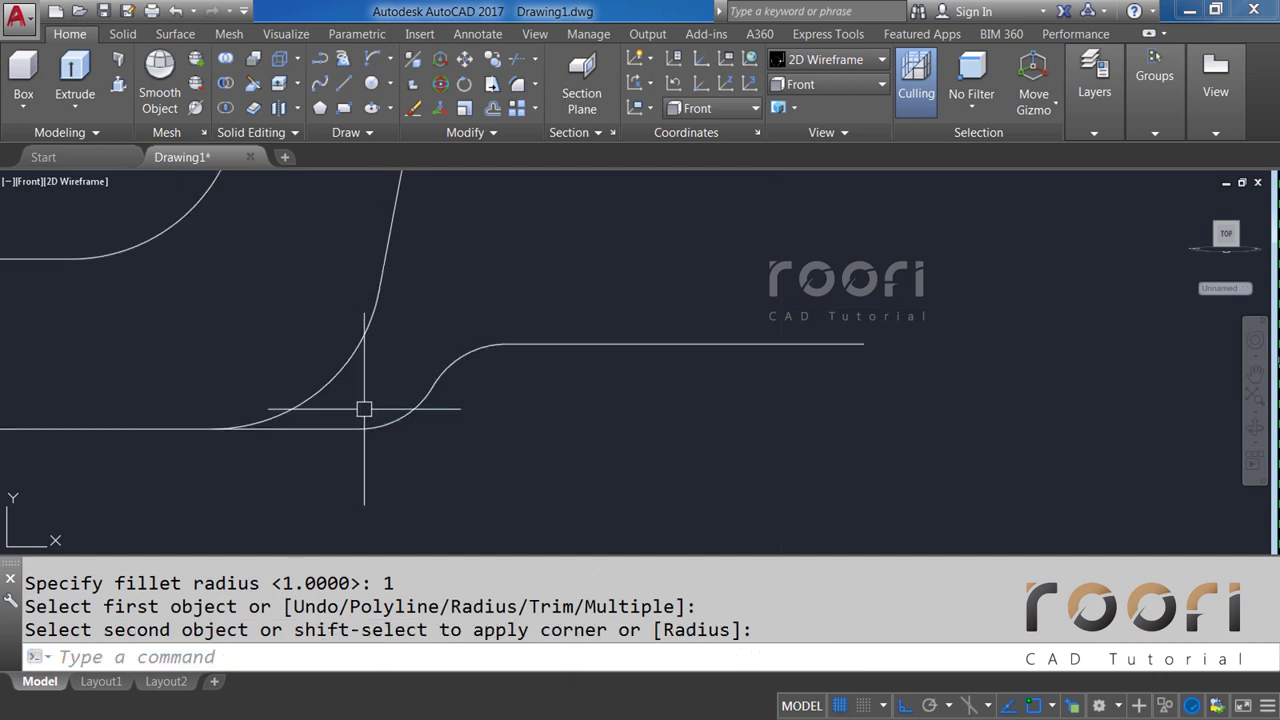
{"action": "scroll", "coordinate": [364, 409], "scroll_direction": "down", "scroll_amount": 3}
{"action": "middle_click_drag", "start_coordinate": [800, 329], "coordinate": [540, 346]}
{"action": "left_click", "coordinate": [536, 85]}
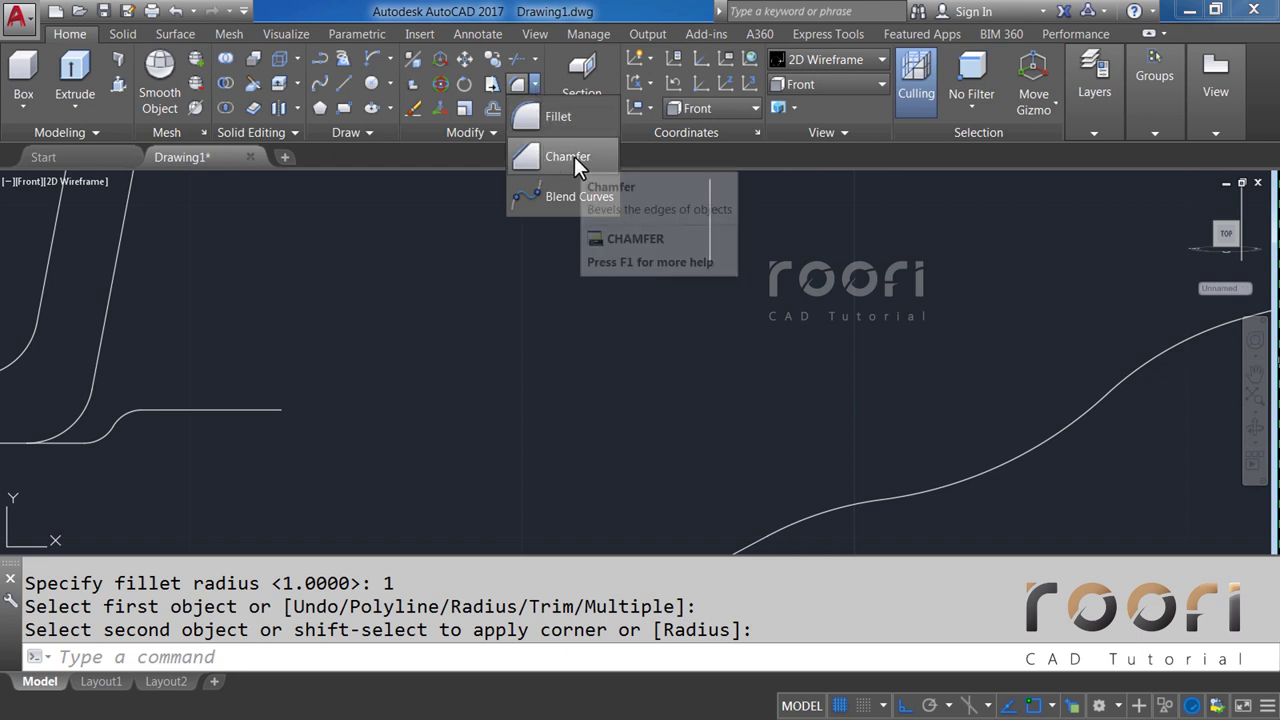
Join the short horizontal line and the vertical line at a sharp corner.
{"action": "left_click", "coordinate": [558, 157]}
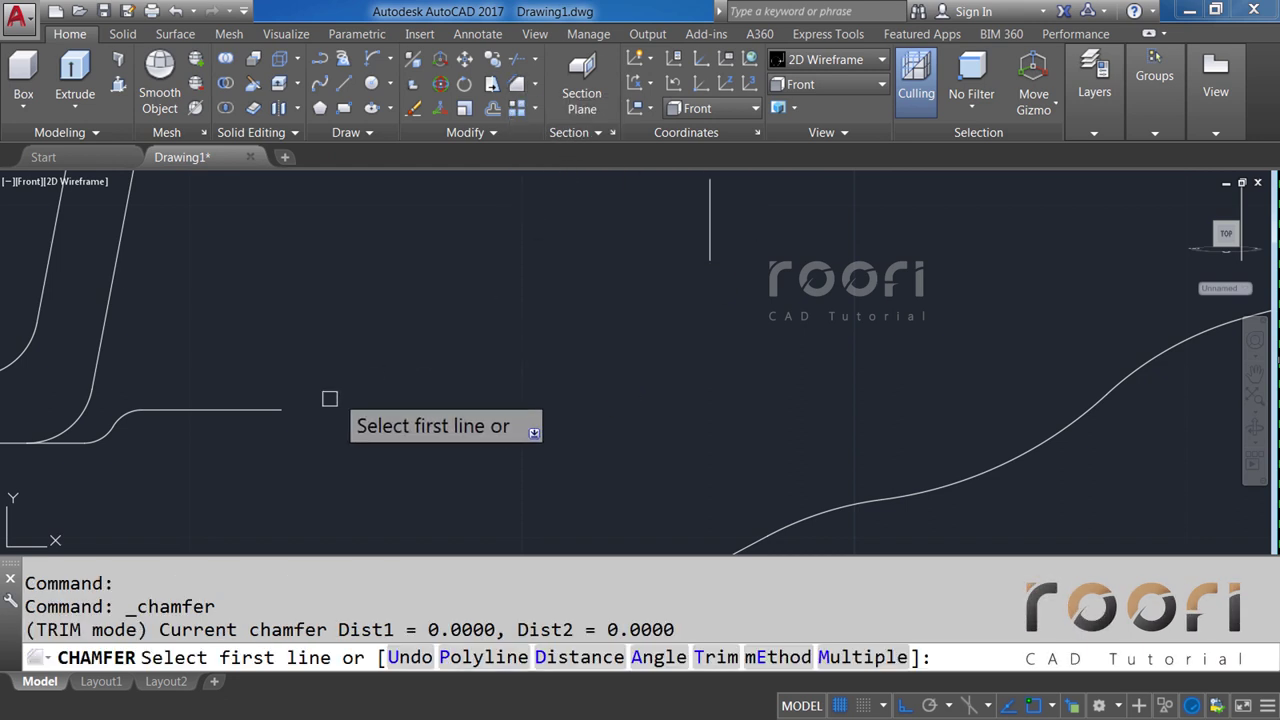
{"action": "left_click", "coordinate": [276, 409]}
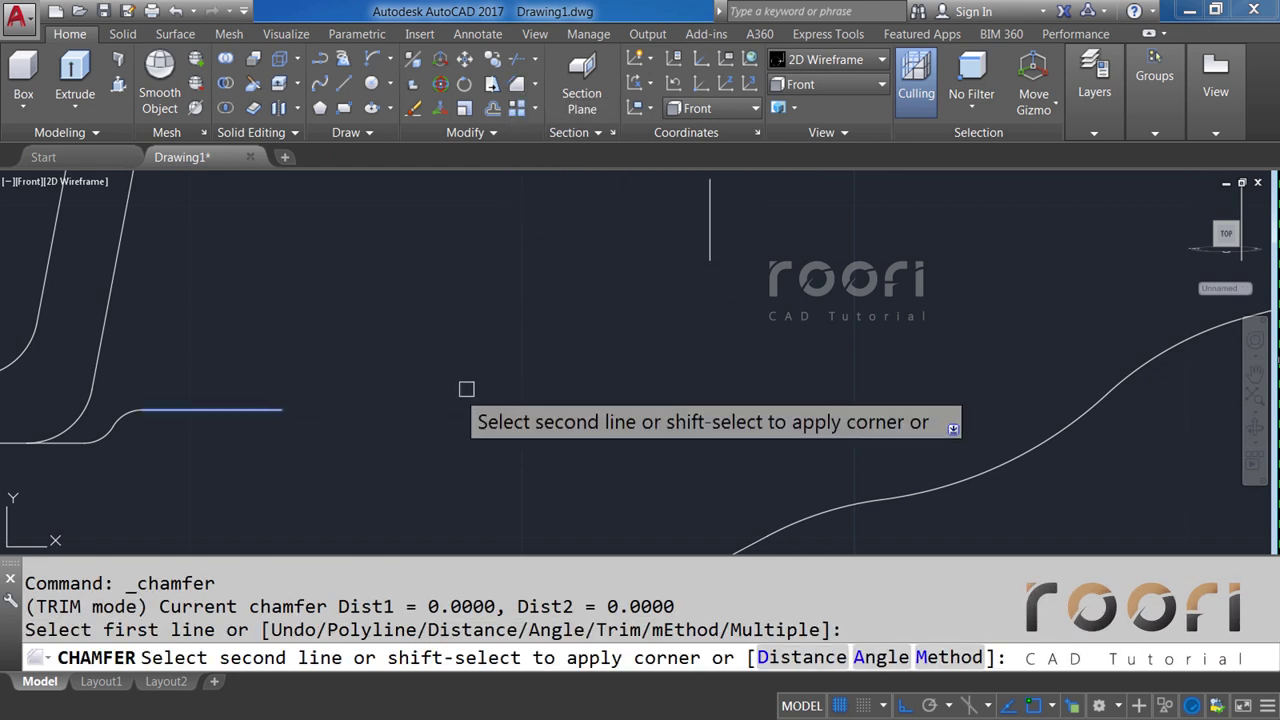
{"action": "left_click", "coordinate": [709, 255]}
{"action": "mouse_move", "coordinate": [797, 279]}
{"action": "middle_mouse_down"}
{"action": "mouse_move", "coordinate": [606, 266]}
{"action": "mouse_move", "coordinate": [368, 296]}
{"action": "middle_mouse_up"}
Draw the sloped edge to the middle guide and a flat edge to the curved tip.
{"action": "type", "text": "L"}
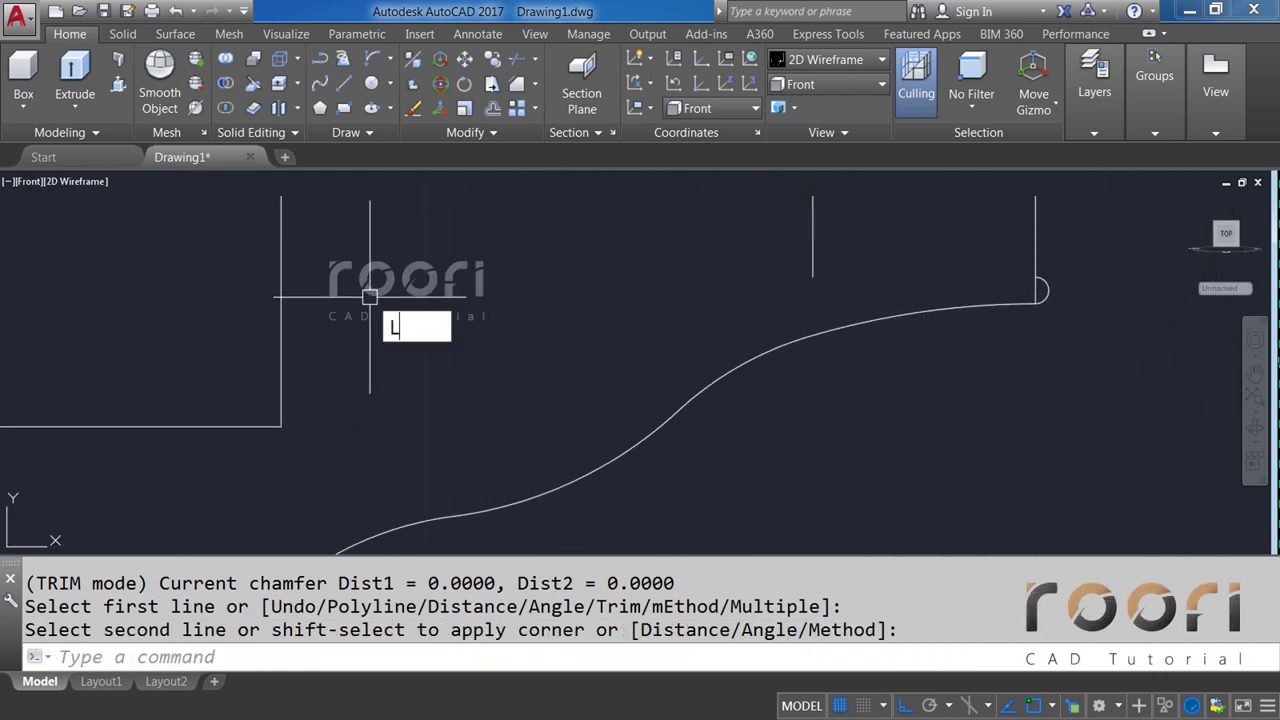
{"action": "key", "text": "Return"}
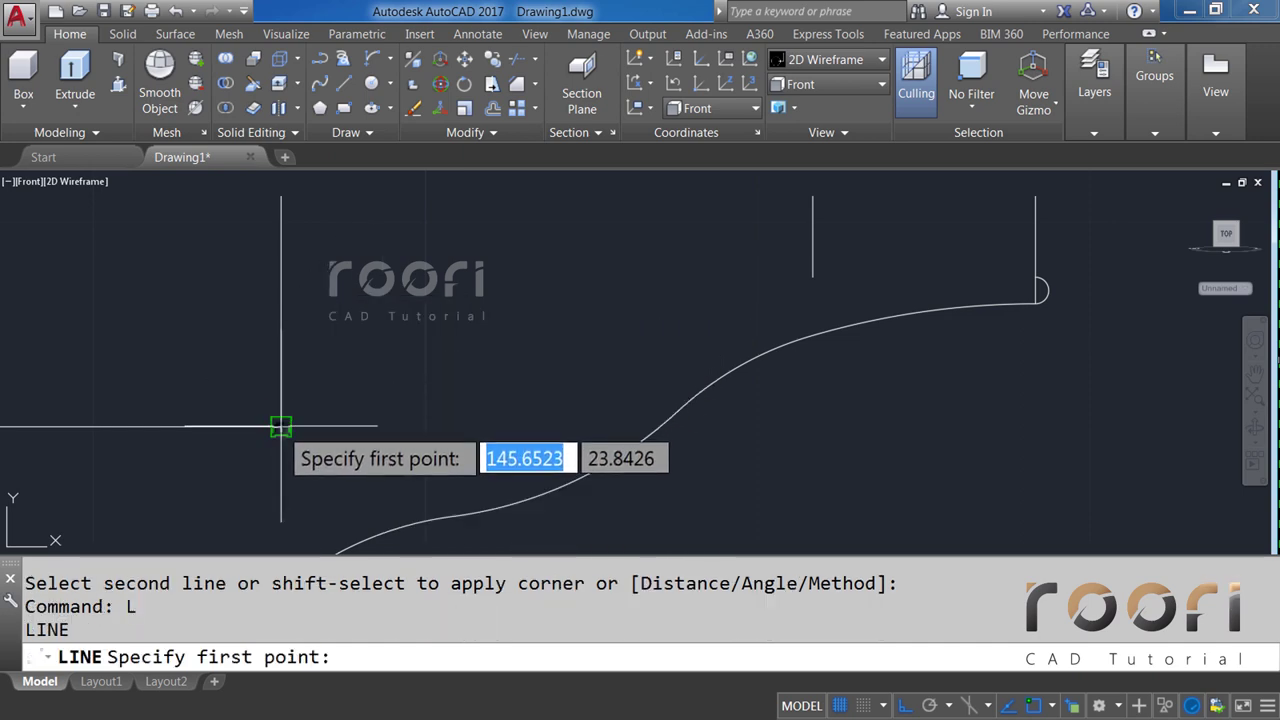
{"action": "left_click", "coordinate": [281, 426]}
{"action": "left_click", "coordinate": [813, 277]}
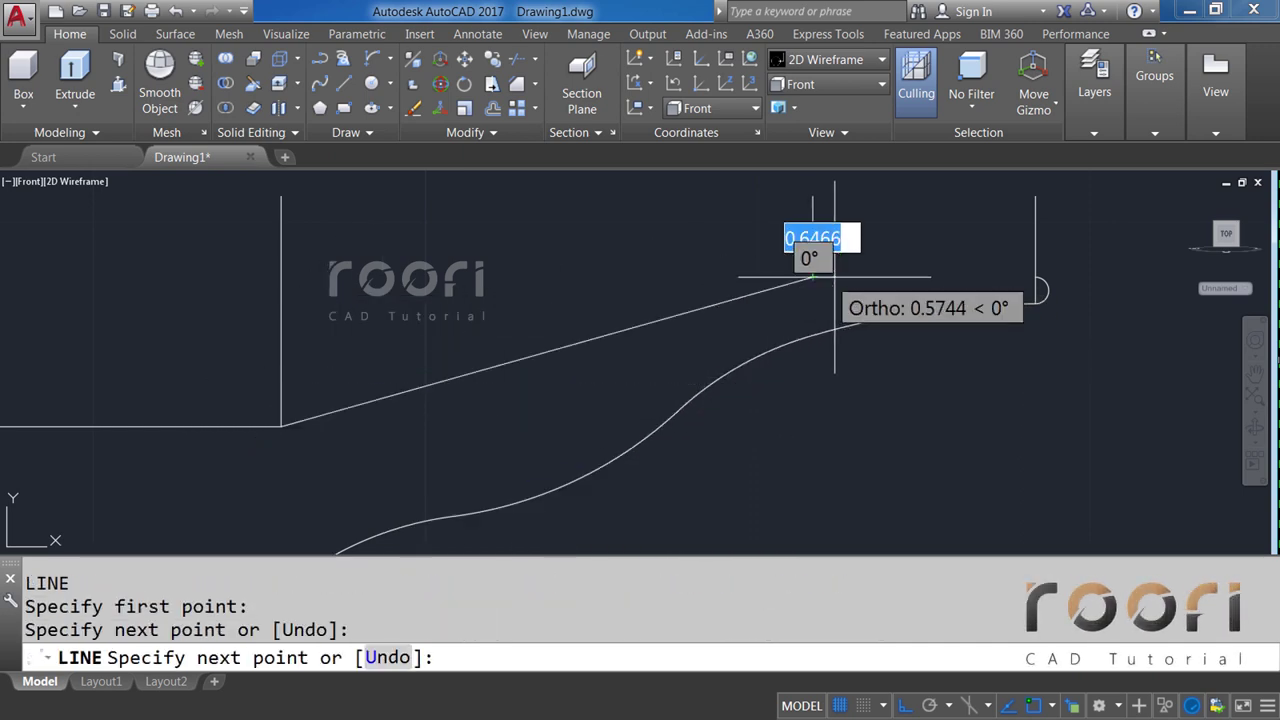
{"action": "left_click", "coordinate": [1041, 274]}
{"action": "key", "text": "Return"}
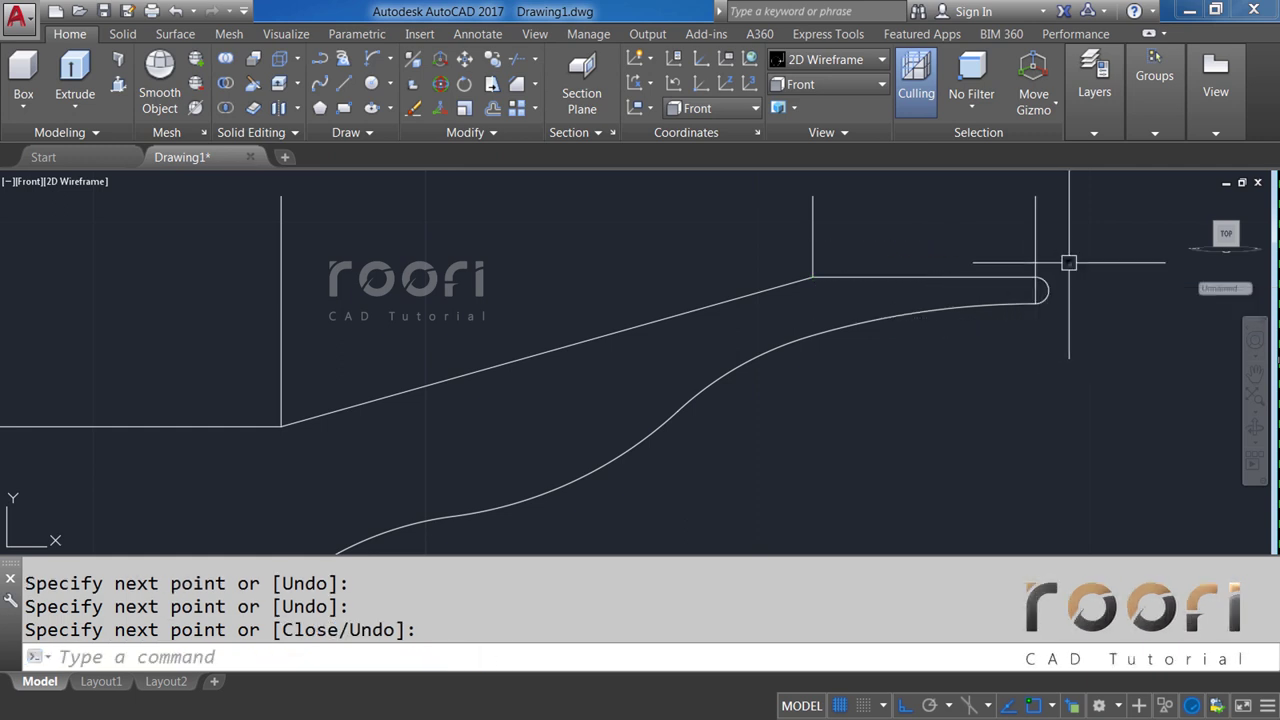
Erase the three vertical guide lines.
{"action": "left_click", "coordinate": [1068, 250]}
{"action": "left_click", "coordinate": [254, 253]}
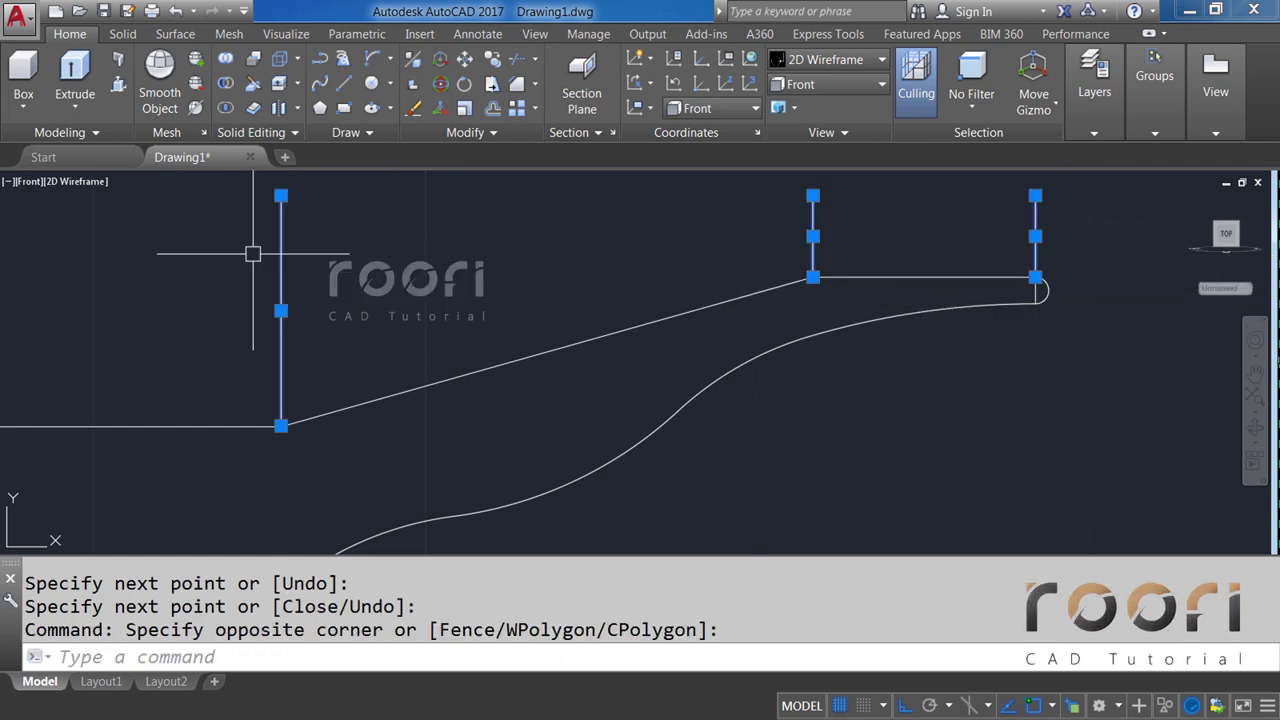
{"action": "key", "text": "Delete"}
{"action": "middle_click_drag", "start_coordinate": [280, 263], "coordinate": [324, 263]}
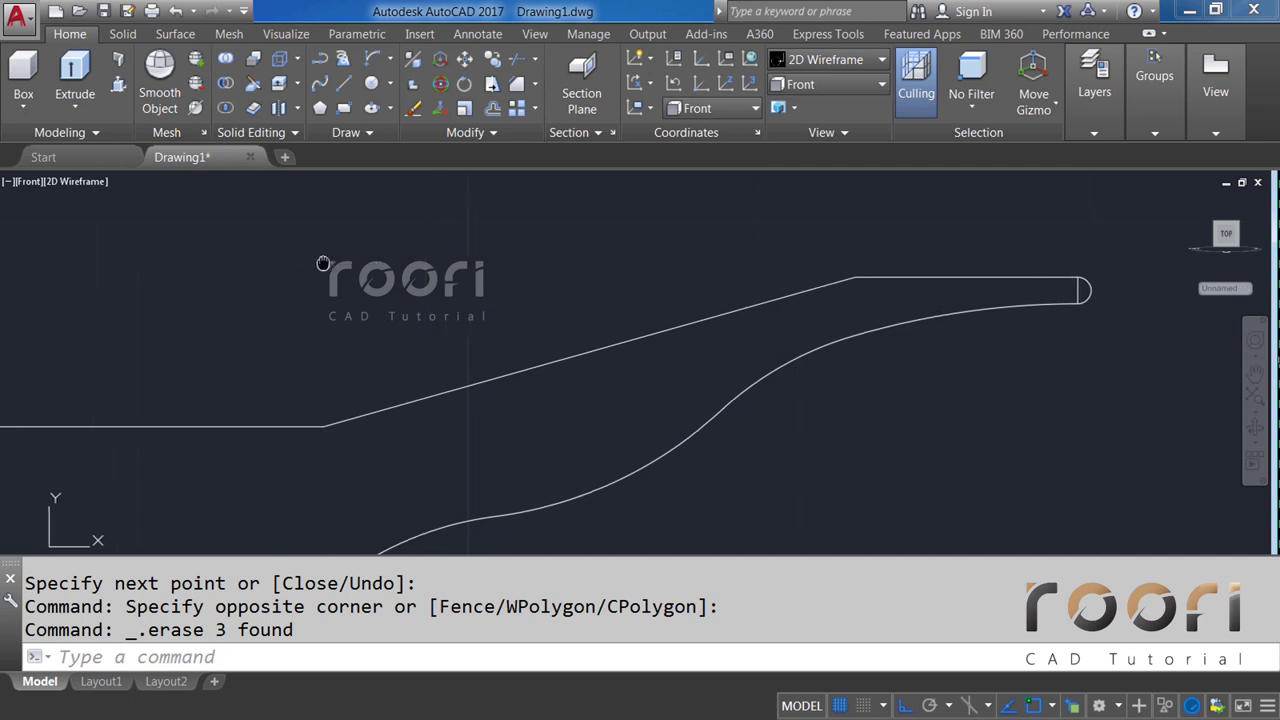
Fillet the horizontal line and the sloped line at radius 20.
{"action": "left_click", "coordinate": [537, 86]}
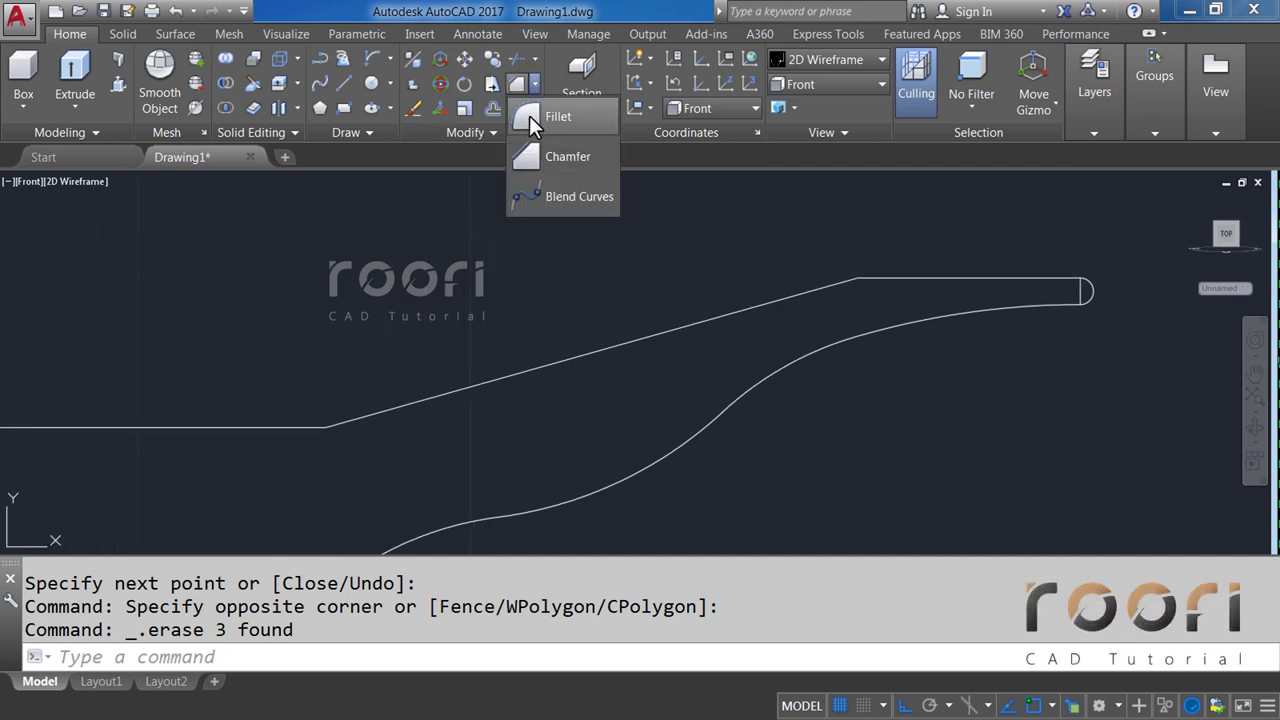
{"action": "left_click", "coordinate": [554, 115]}
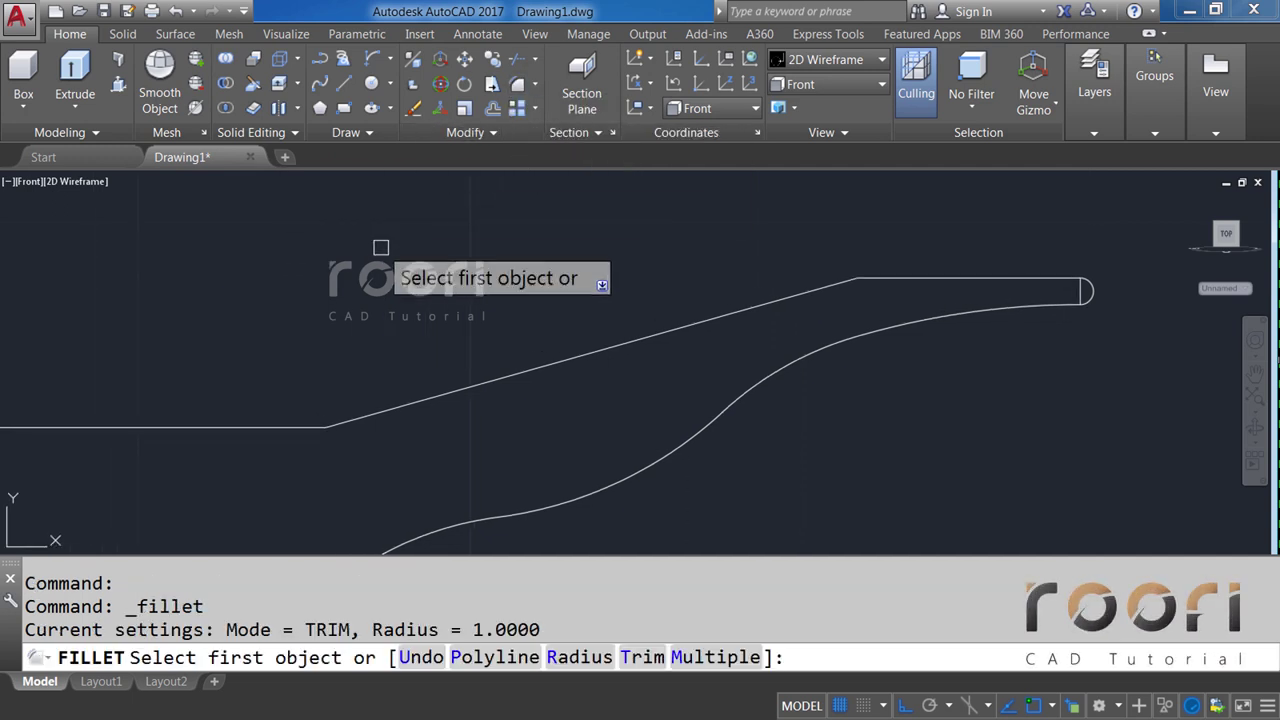
{"action": "type", "text": "R"}
{"action": "key", "text": "Return"}
{"action": "type", "text": "20"}
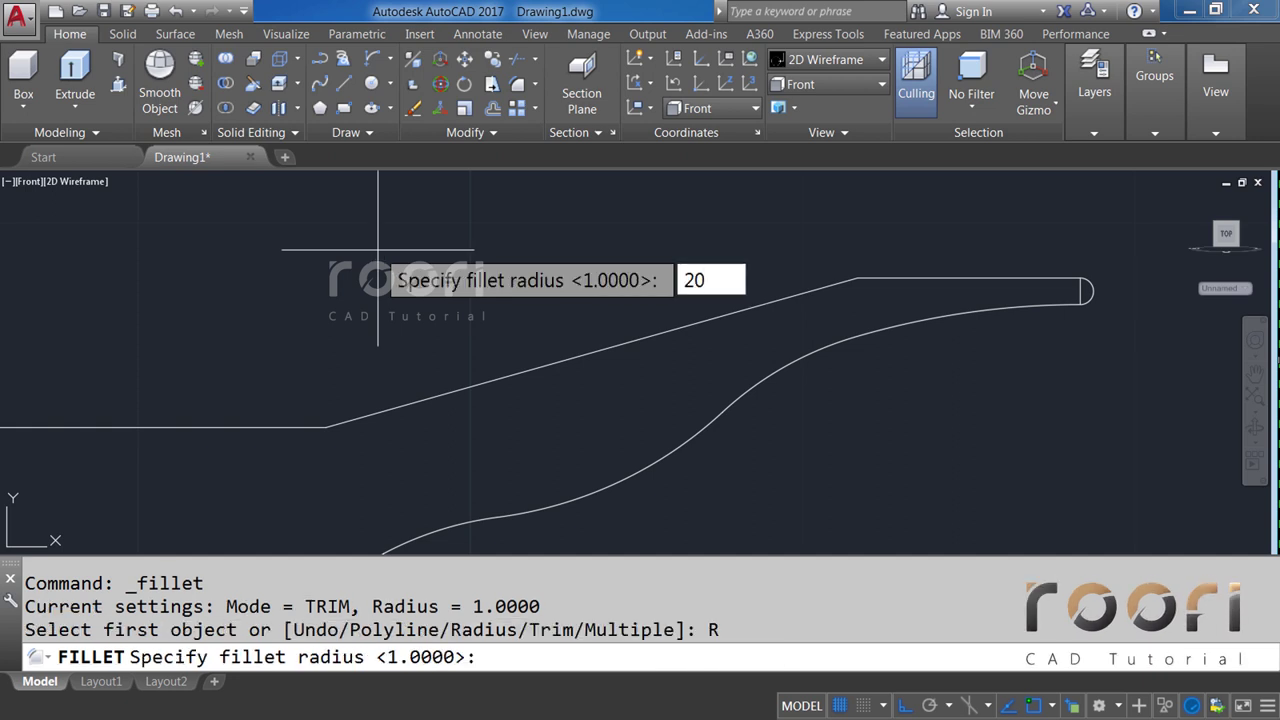
{"action": "key", "text": "Return"}
{"action": "left_click", "coordinate": [260, 427]}
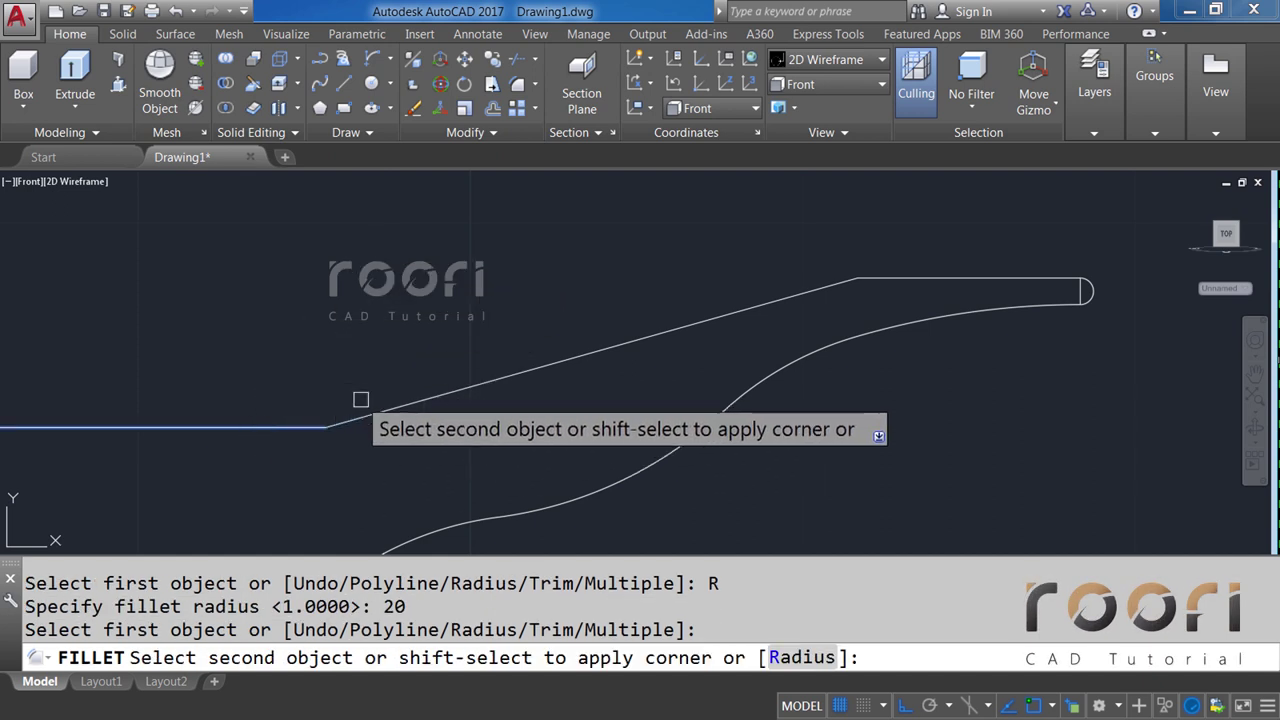
{"action": "left_click", "coordinate": [376, 414]}
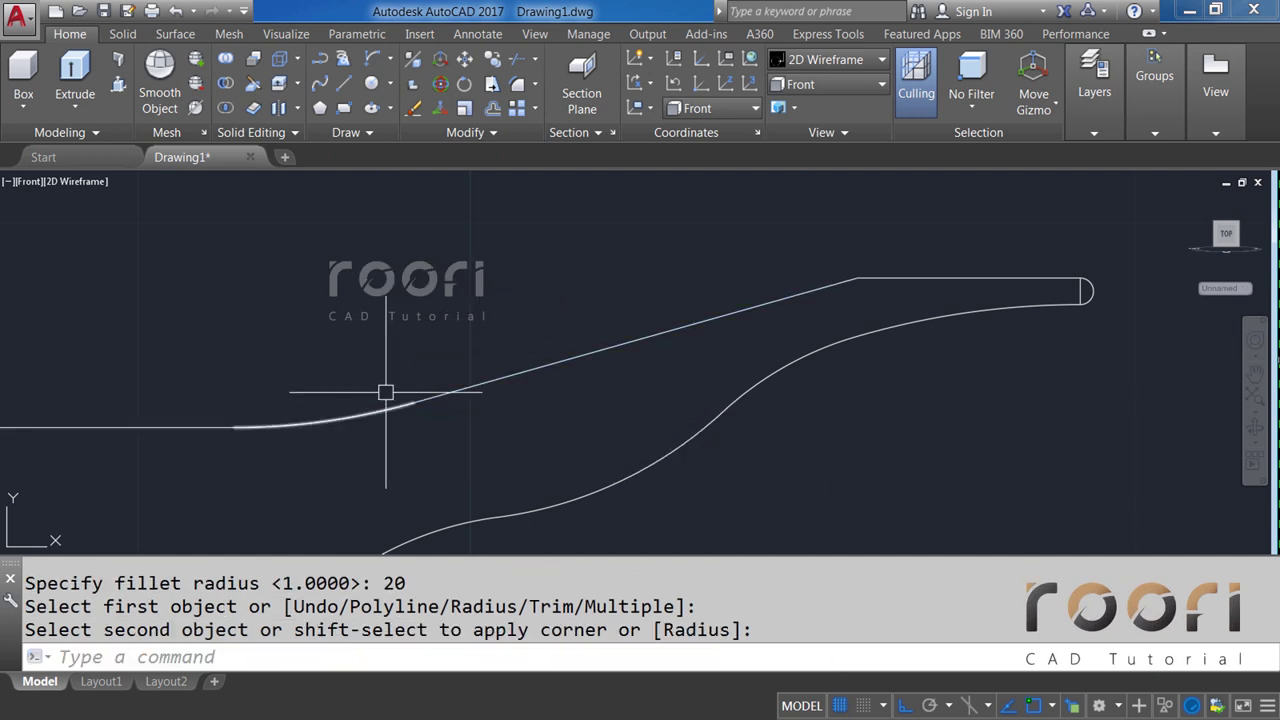
{"action": "left_click", "coordinate": [533, 87]}
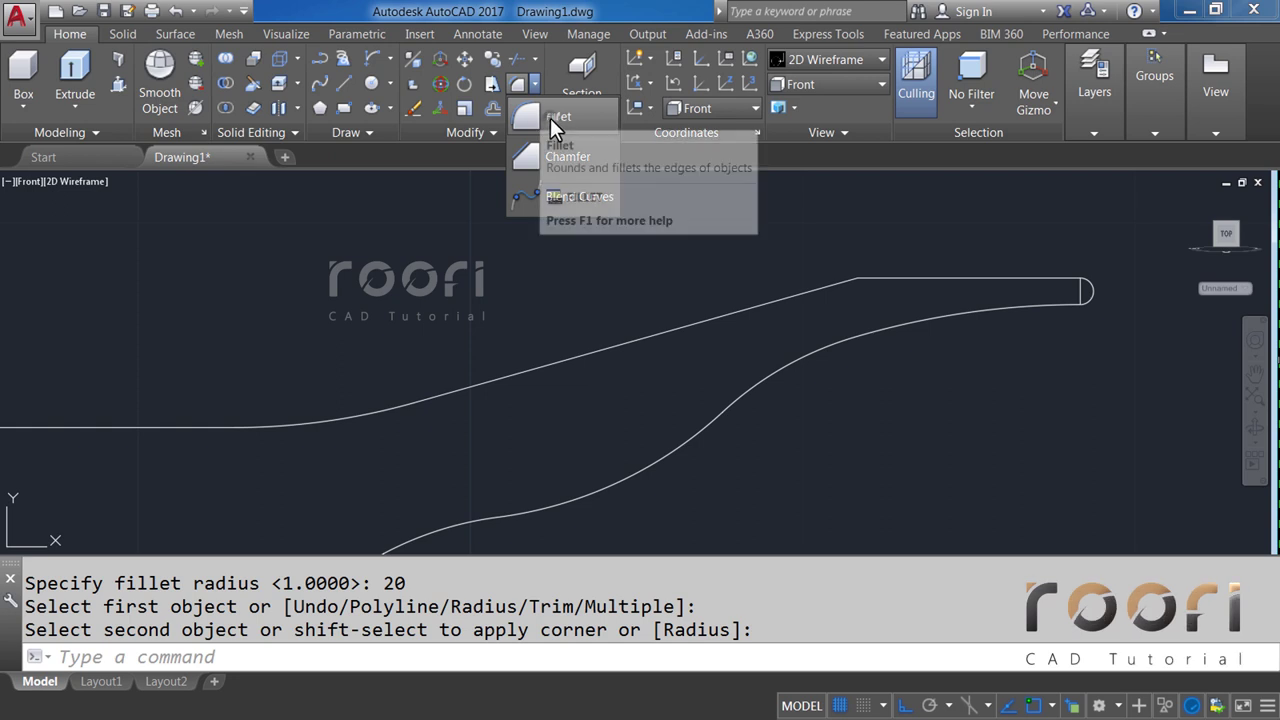
{"action": "left_click", "coordinate": [545, 117]}
{"action": "type", "text": "R"}
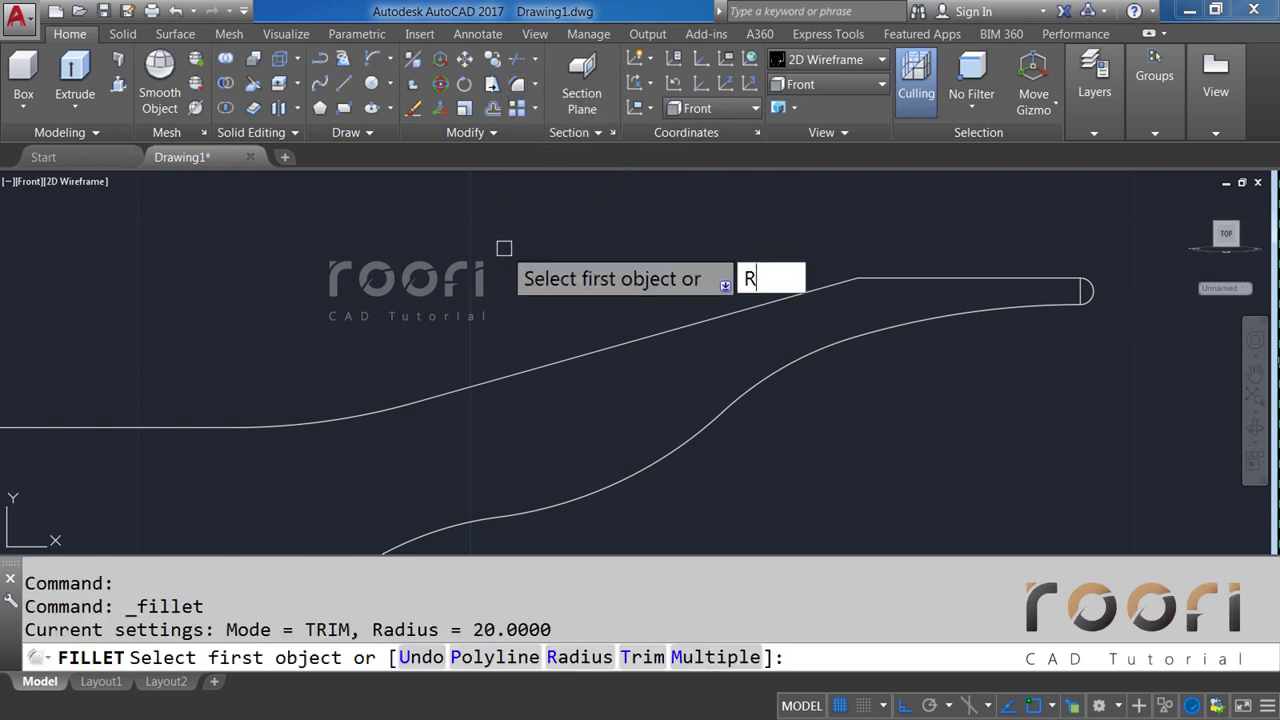
Fillet the sloped top edge into the flat edge near the tip at radius 20.
{"action": "key", "text": "Return"}
{"action": "type", "text": "20"}
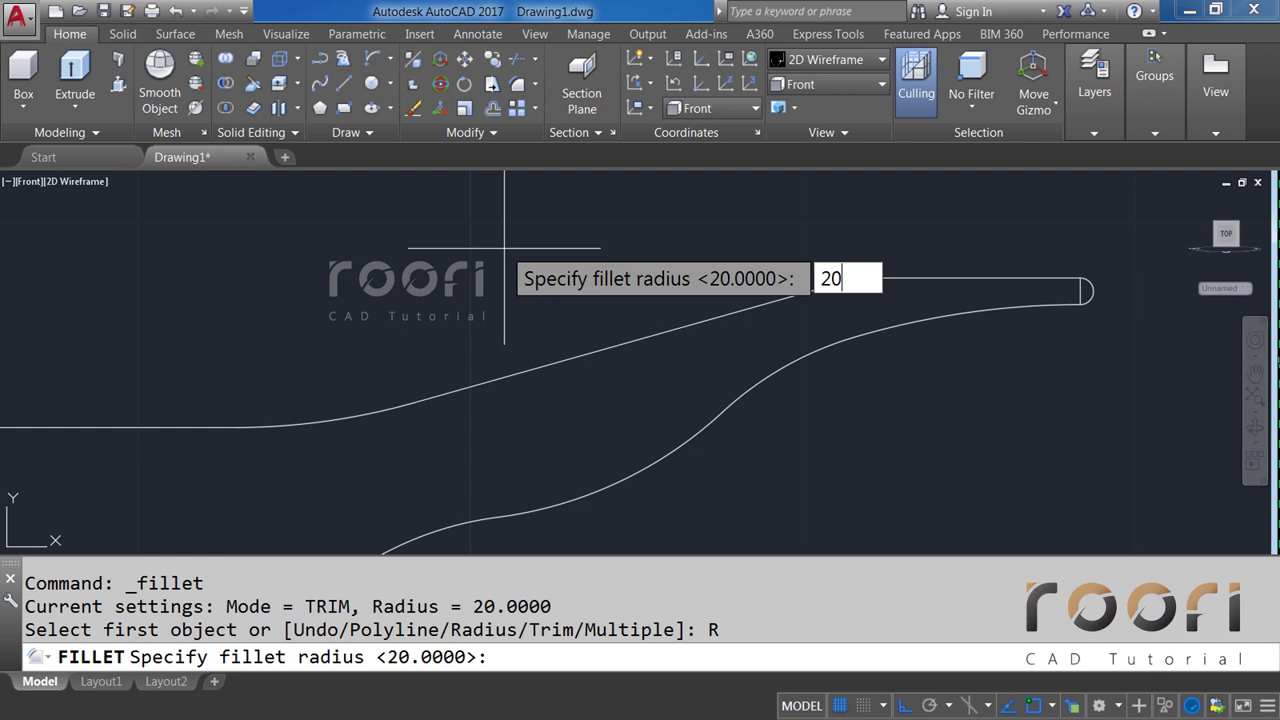
{"action": "key", "text": "Return"}
{"action": "left_click", "coordinate": [816, 287]}
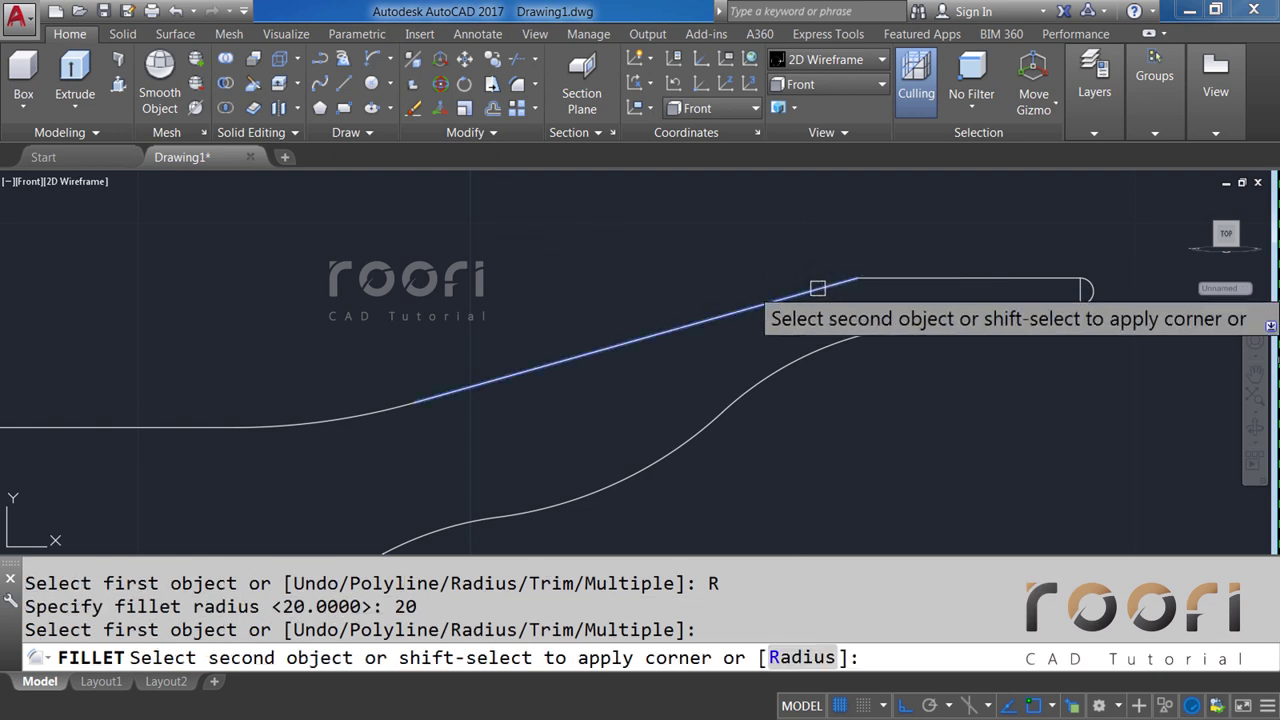
{"action": "left_click", "coordinate": [940, 312]}
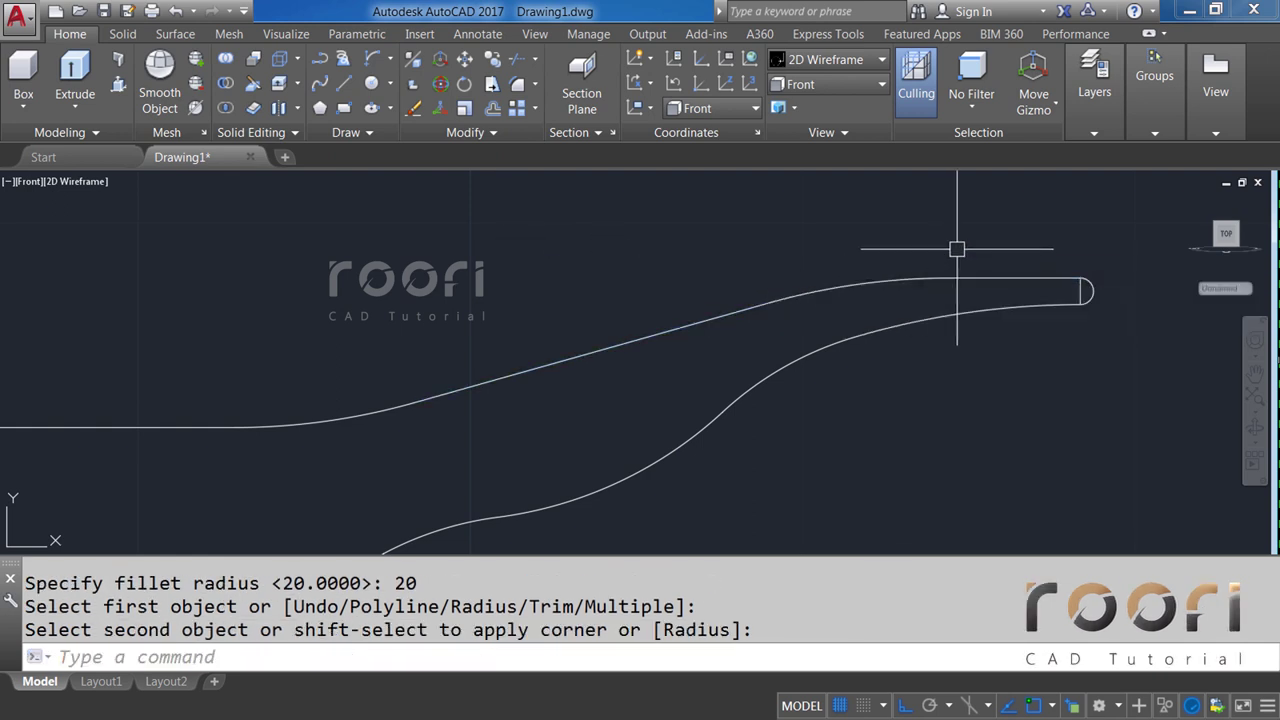
{"action": "scroll", "coordinate": [954, 252], "scroll_direction": "down", "scroll_amount": 2}
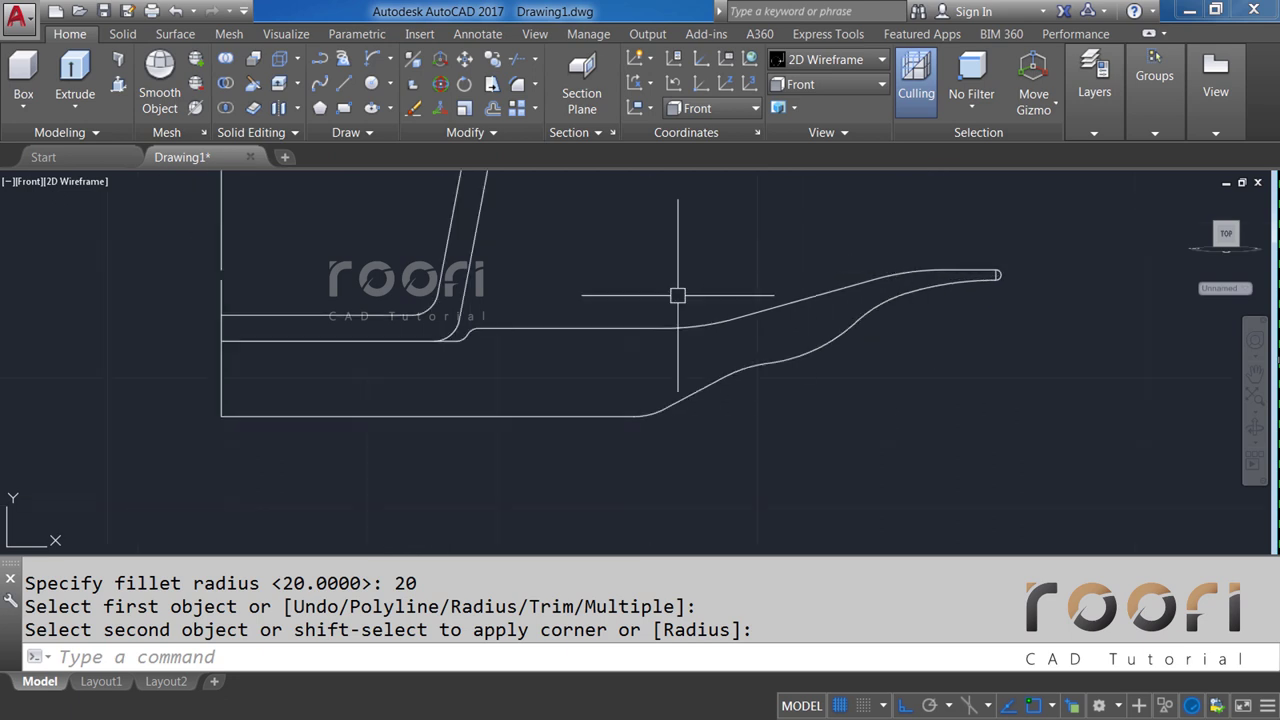
{"action": "middle_click_drag", "start_coordinate": [380, 289], "coordinate": [556, 373]}
{"action": "type", "text": "M"}
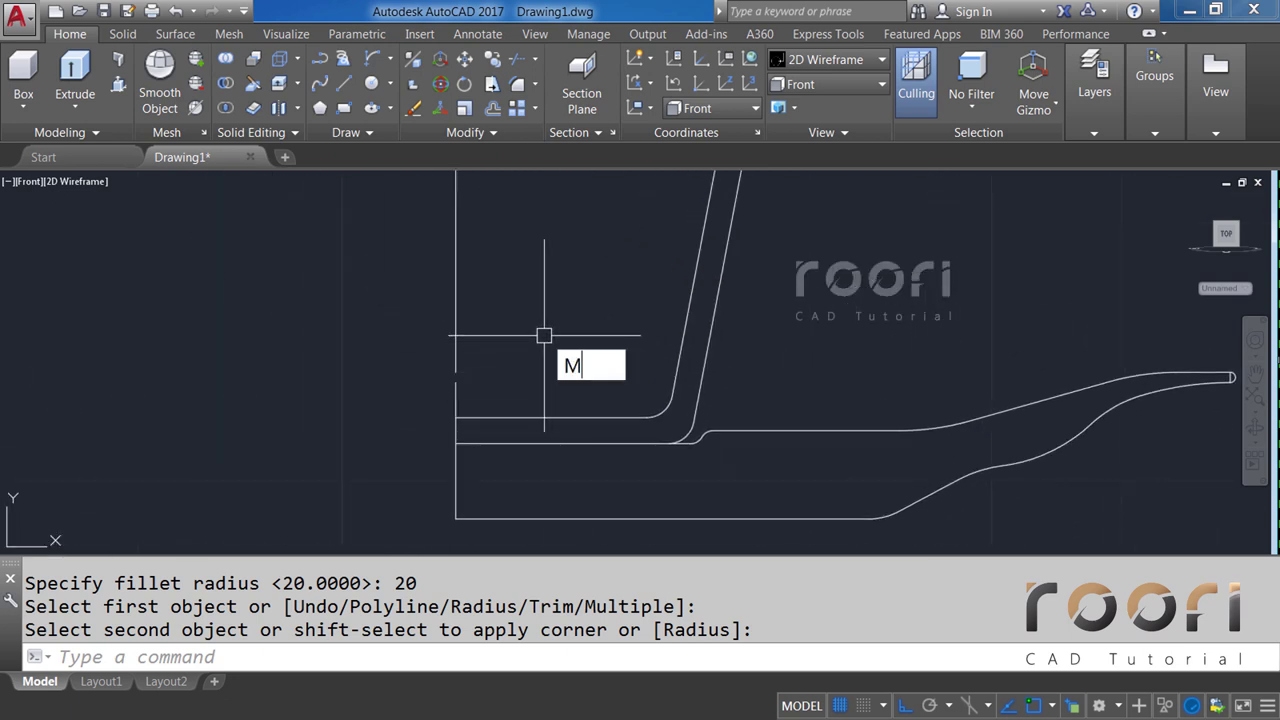
{"action": "type", "text": "IRROR"}
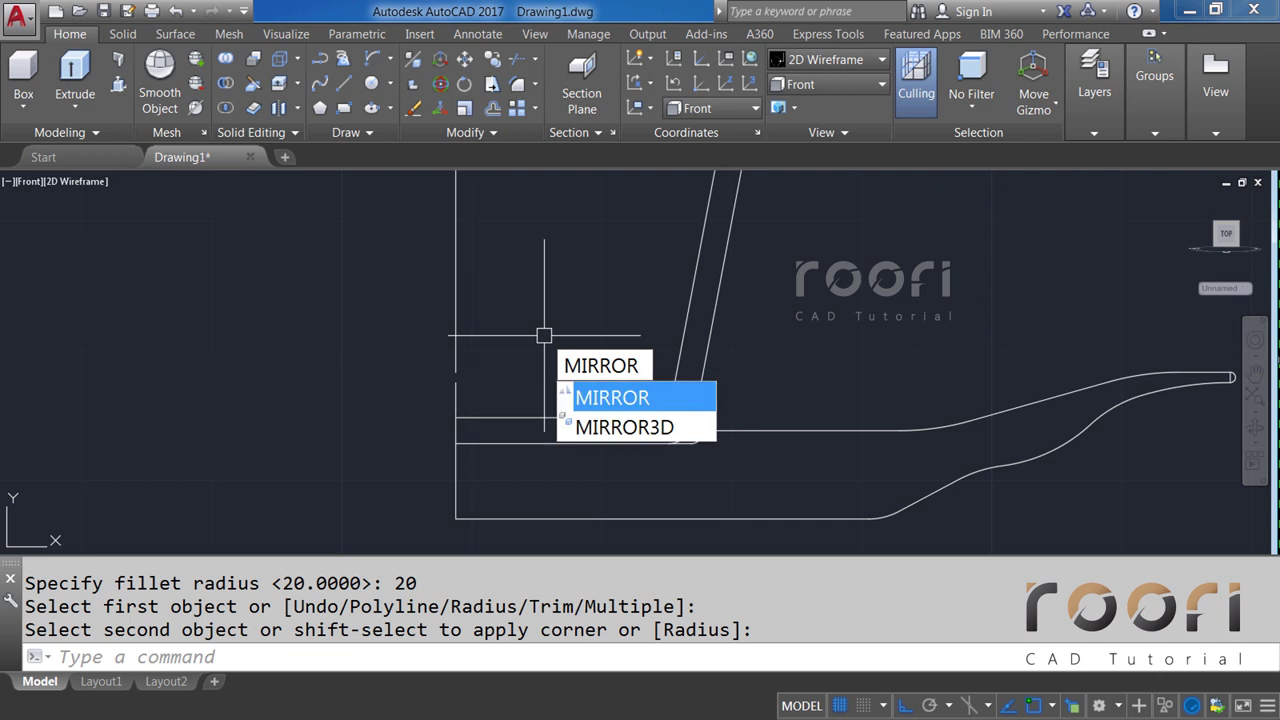
Mirror the slanted upright line across a vertical axis, keeping the original.
{"action": "key", "text": "Return"}
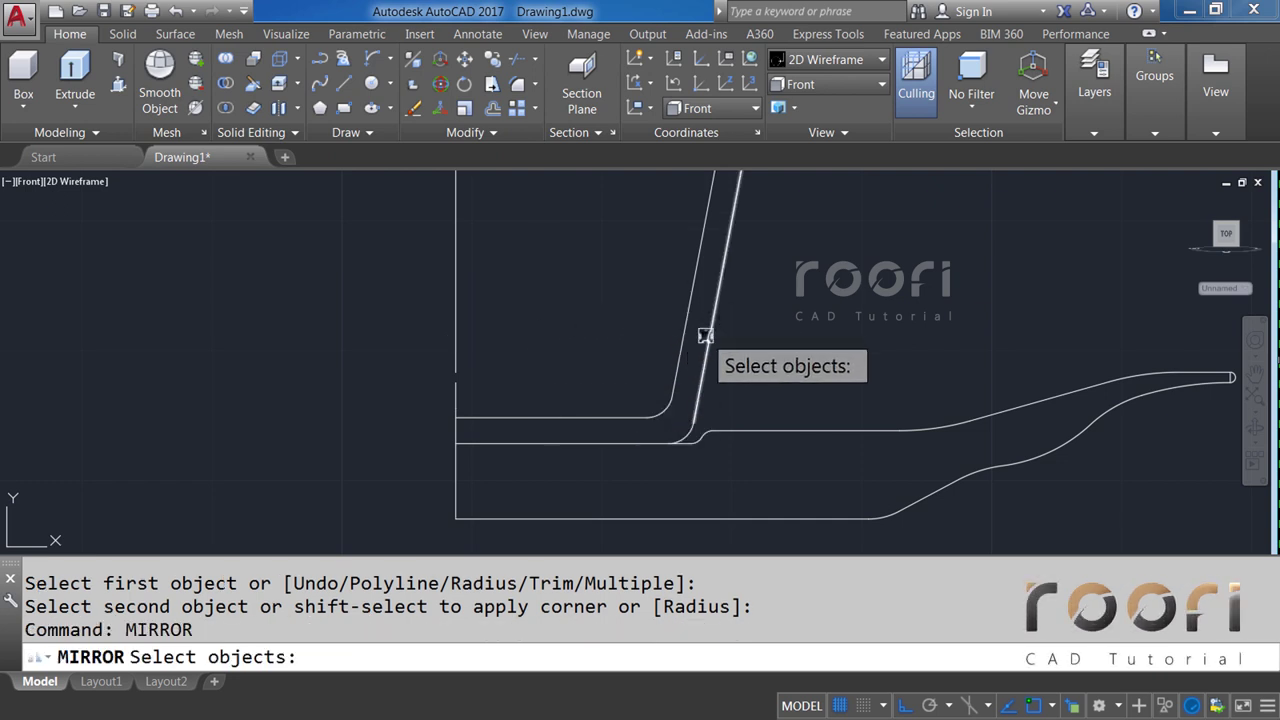
{"action": "left_click", "coordinate": [705, 336]}
{"action": "key", "text": "Return"}
{"action": "left_click", "coordinate": [456, 344]}
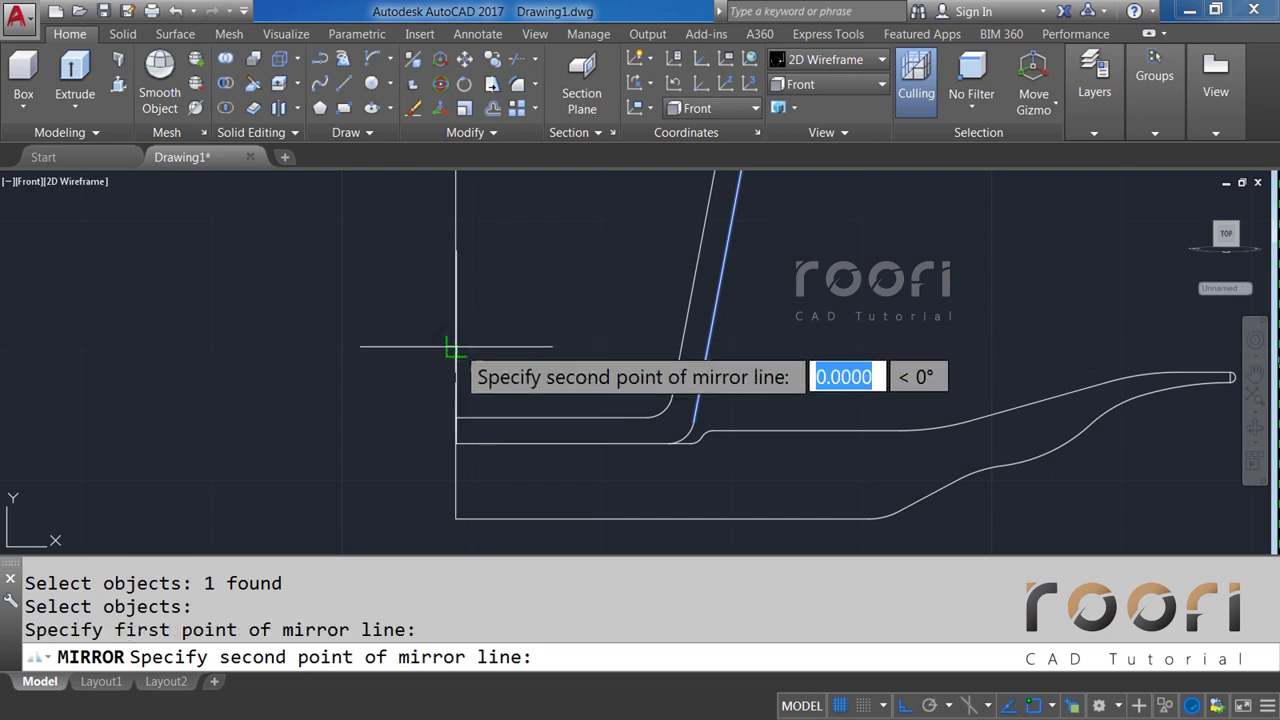
{"action": "left_click", "coordinate": [456, 250]}
{"action": "key", "text": "Return"}
{"action": "scroll", "coordinate": [503, 280], "scroll_direction": "down", "scroll_amount": 4}
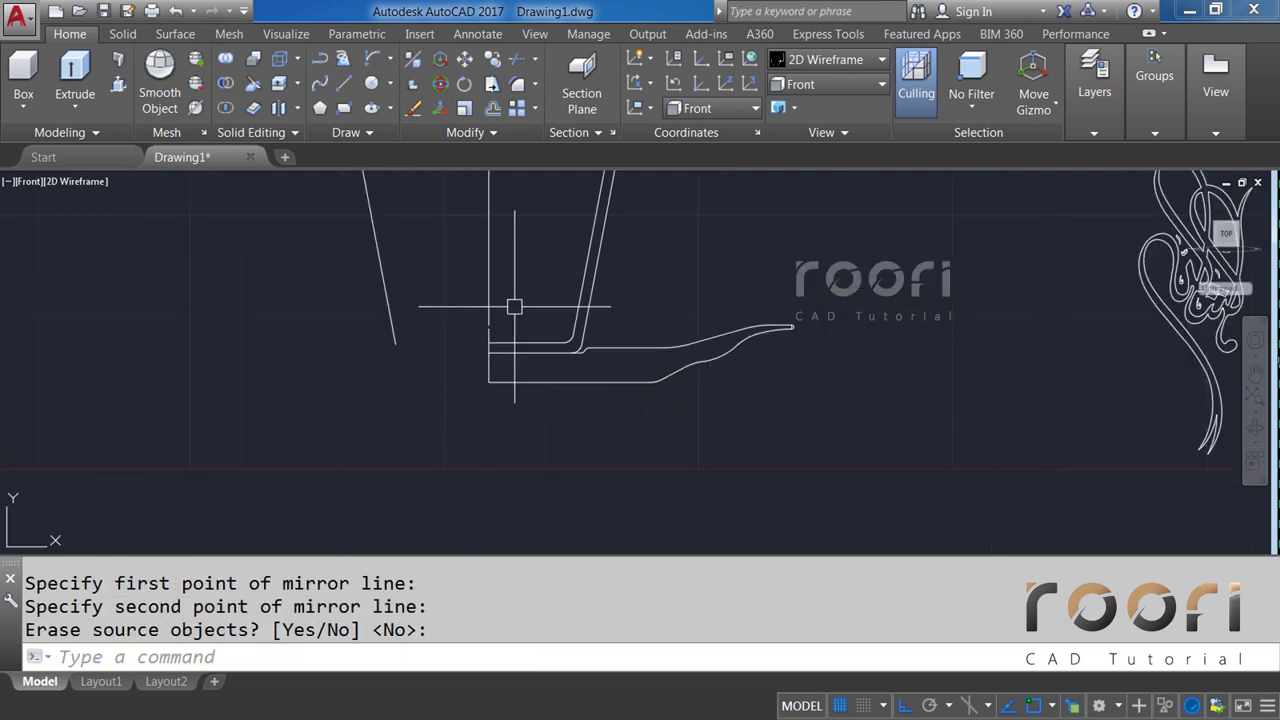
{"action": "mouse_move", "coordinate": [514, 303]}
{"action": "middle_mouse_down"}
{"action": "mouse_move", "coordinate": [540, 394]}
{"action": "mouse_move", "coordinate": [466, 302]}
{"action": "middle_mouse_up"}
{"action": "scroll", "coordinate": [590, 366], "scroll_direction": "up", "scroll_amount": 2}
{"action": "middle_click_drag", "start_coordinate": [590, 366], "coordinate": [596, 354]}
{"action": "type", "text": "BP"}
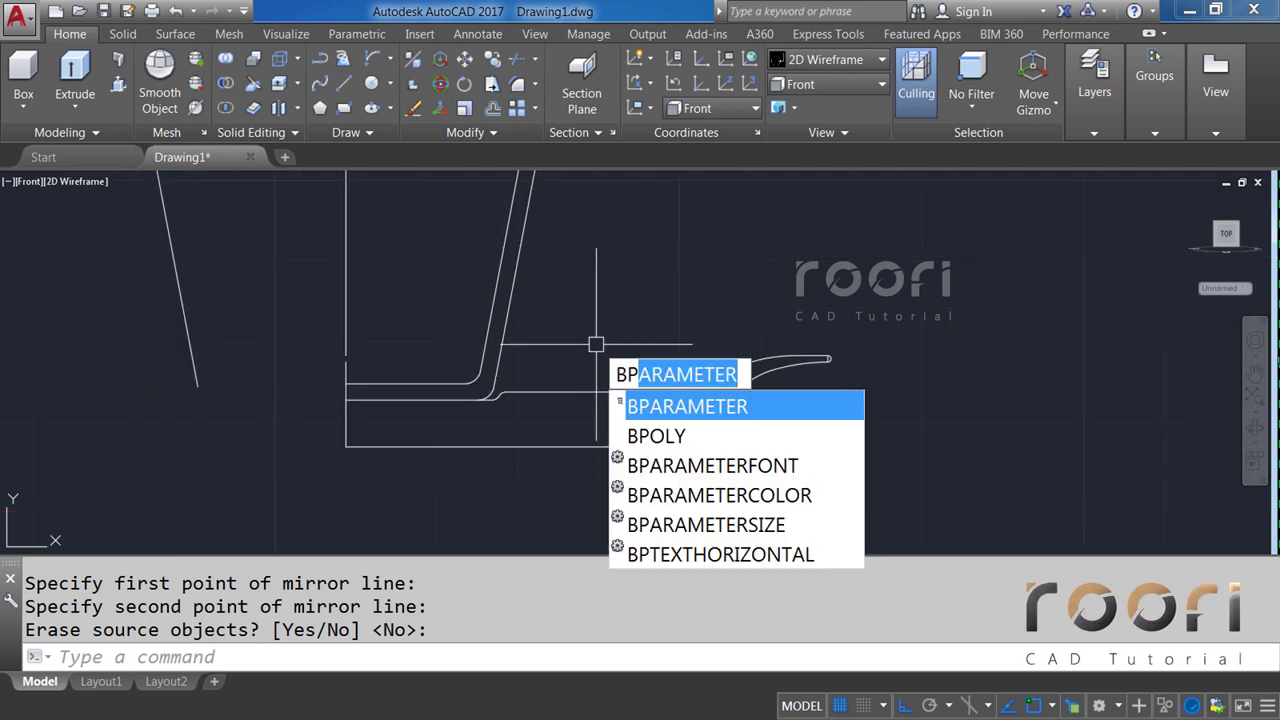
Create boundary polylines by picking inside the enclosed arm area and the seat's rounded tip.
{"action": "type", "text": "O"}
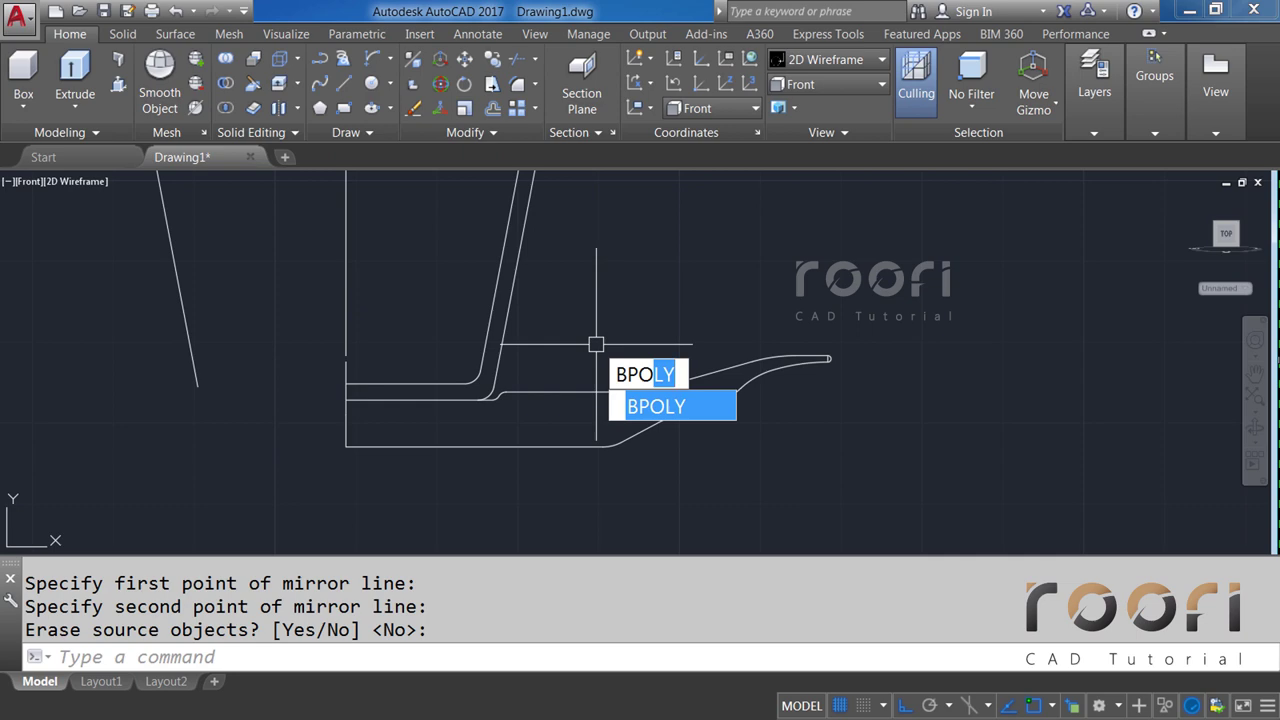
{"action": "key", "text": "Return"}
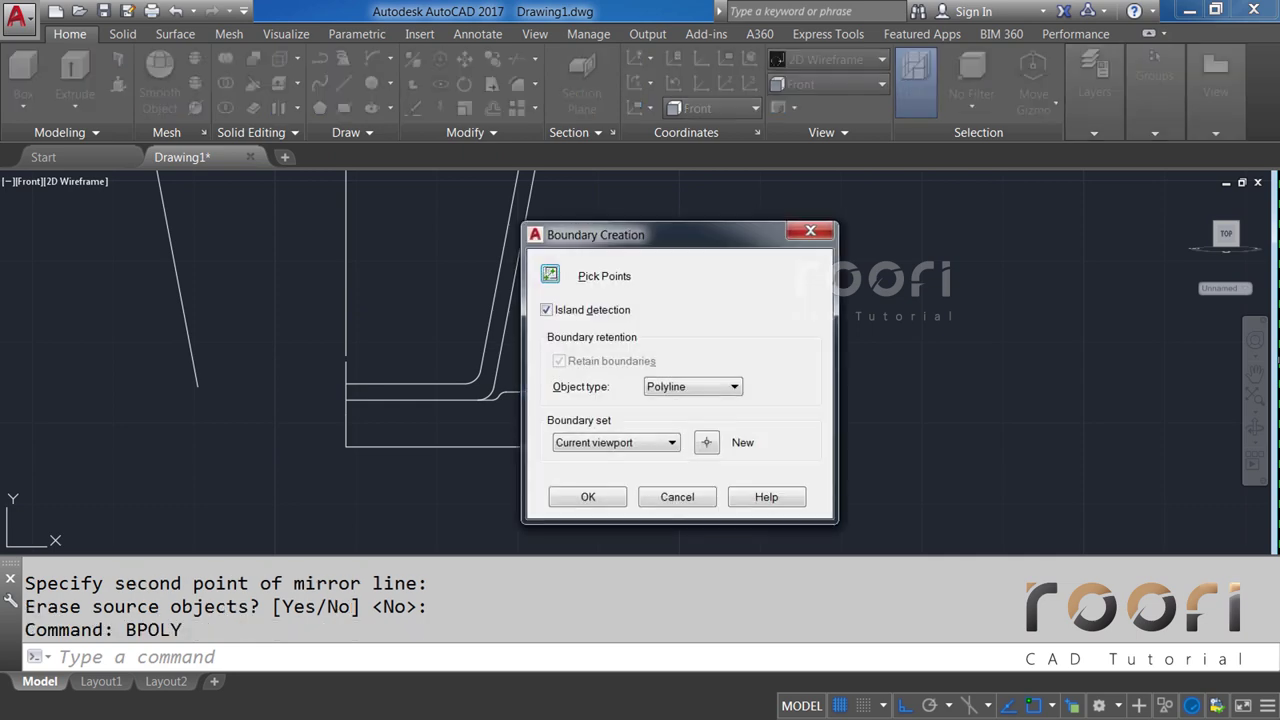
{"action": "left_click", "coordinate": [552, 278]}
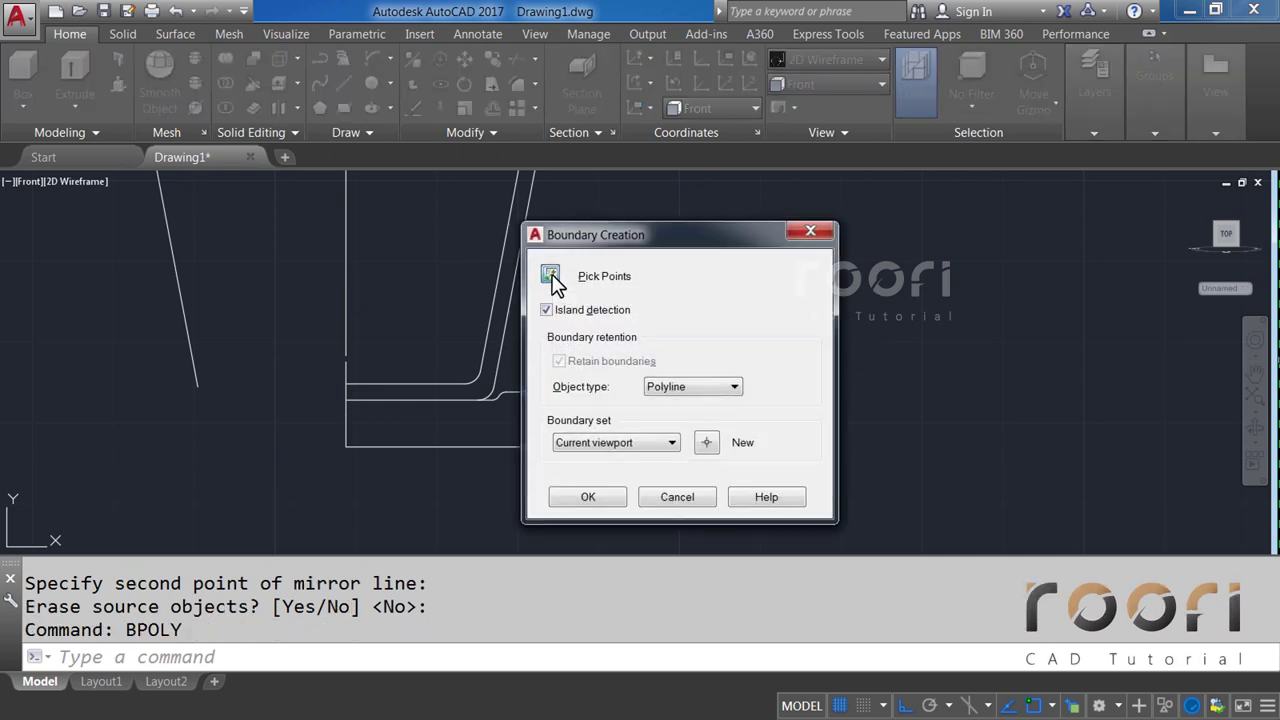
{"action": "left_click", "coordinate": [538, 413]}
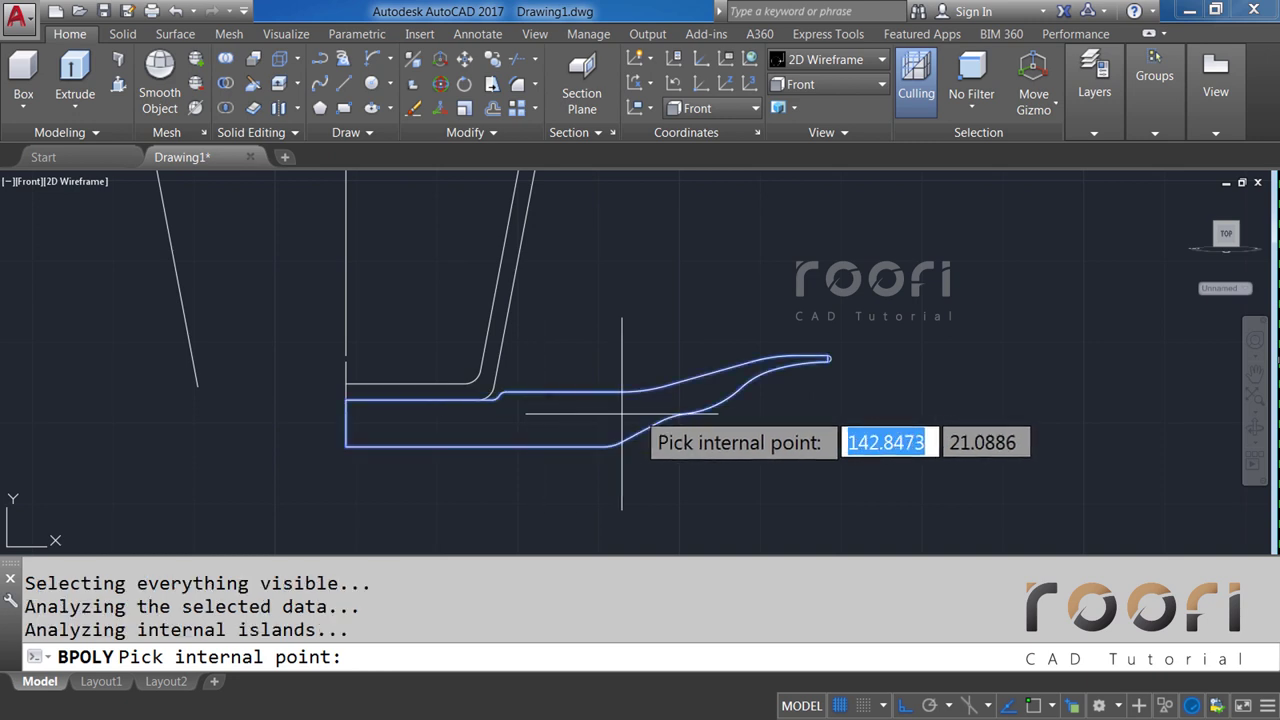
{"action": "scroll", "coordinate": [829, 357], "scroll_direction": "up", "scroll_amount": 3}
{"action": "left_click", "coordinate": [779, 347]}
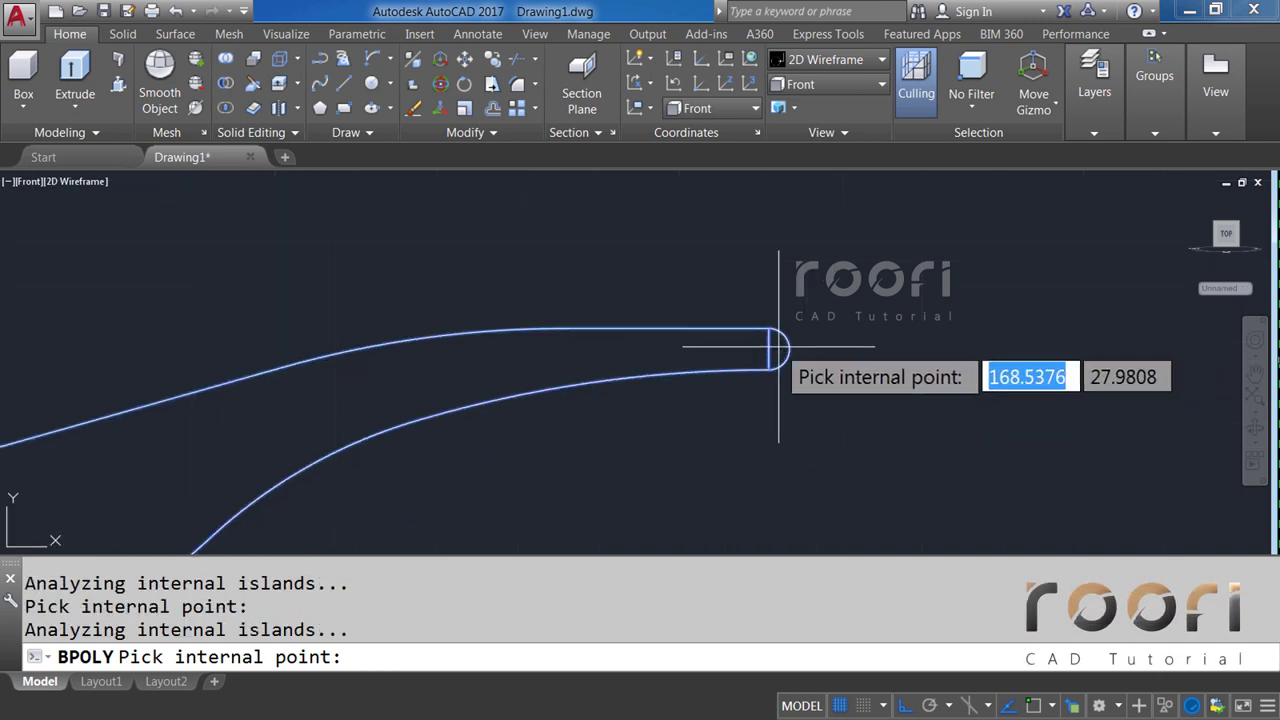
{"action": "key", "text": "Return"}
{"action": "scroll", "coordinate": [740, 414], "scroll_direction": "down", "scroll_amount": 5}
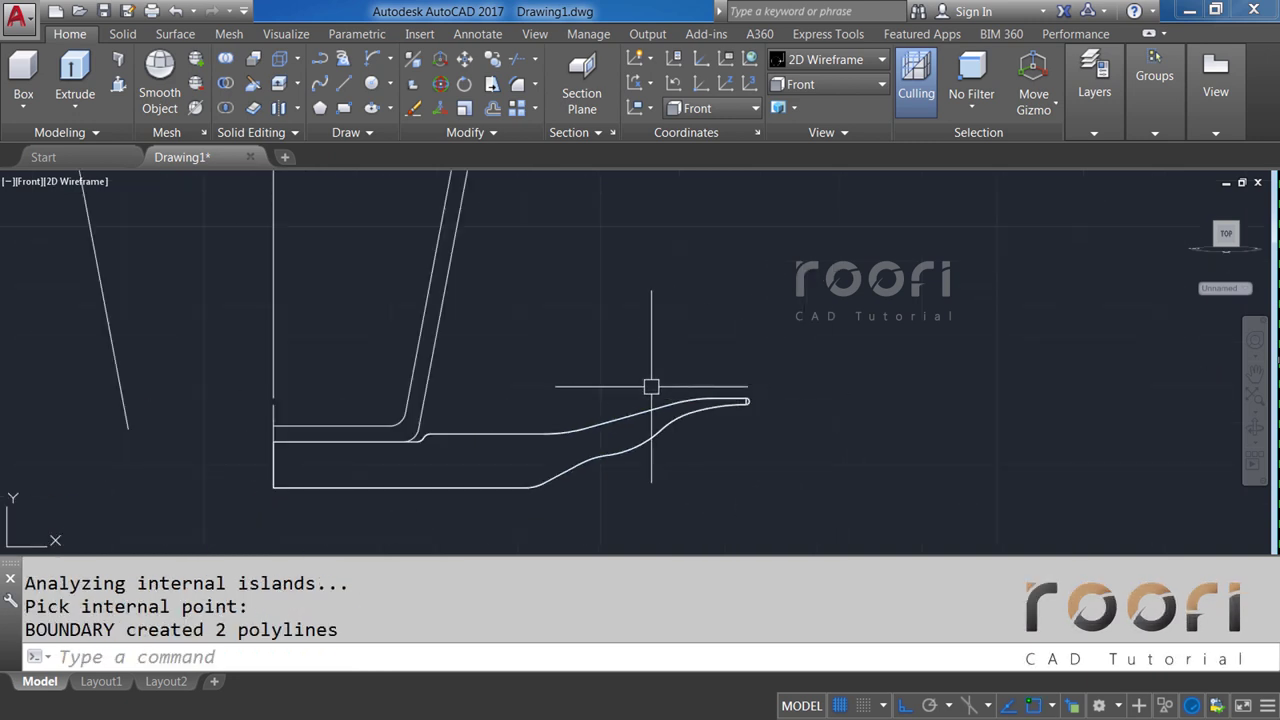
{"action": "scroll", "coordinate": [626, 283], "scroll_direction": "down", "scroll_amount": 2}
{"action": "middle_click_drag", "start_coordinate": [626, 283], "coordinate": [599, 366]}
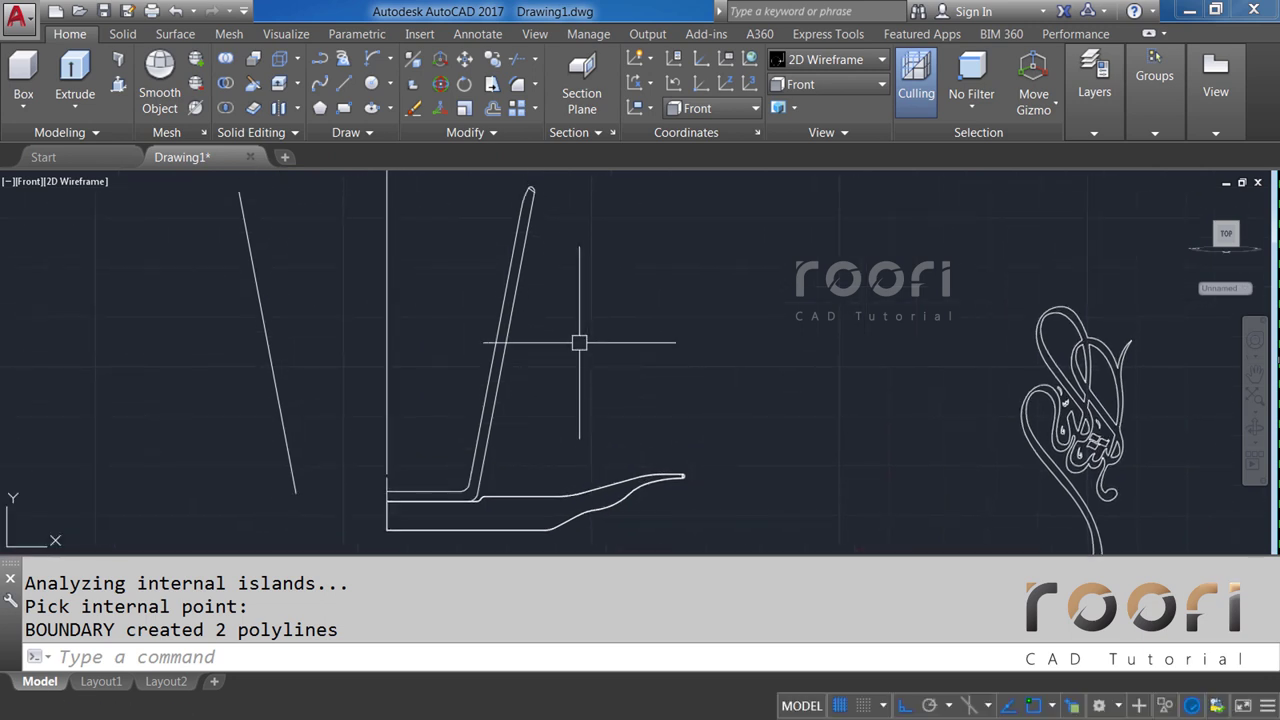
{"action": "type", "text": "BPOLY"}
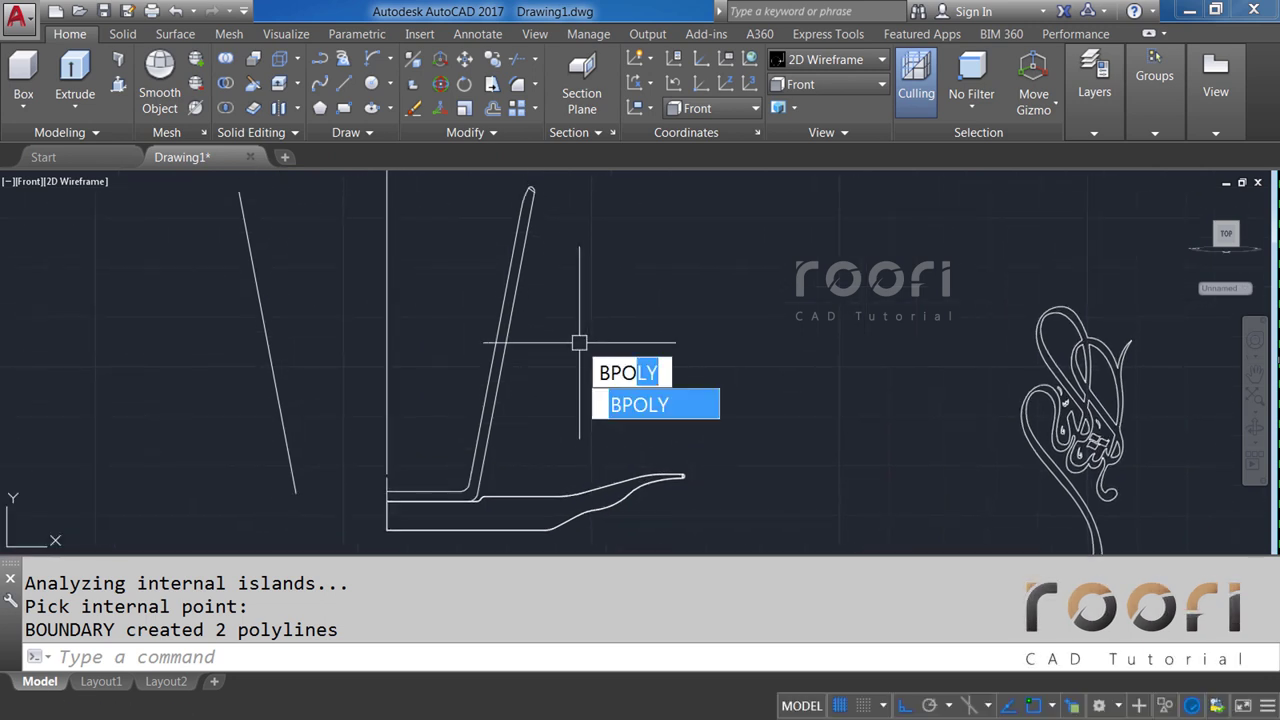
Create boundary polylines by picking inside the slanted backrest and its rounded top cap.
{"action": "key", "text": "Return"}
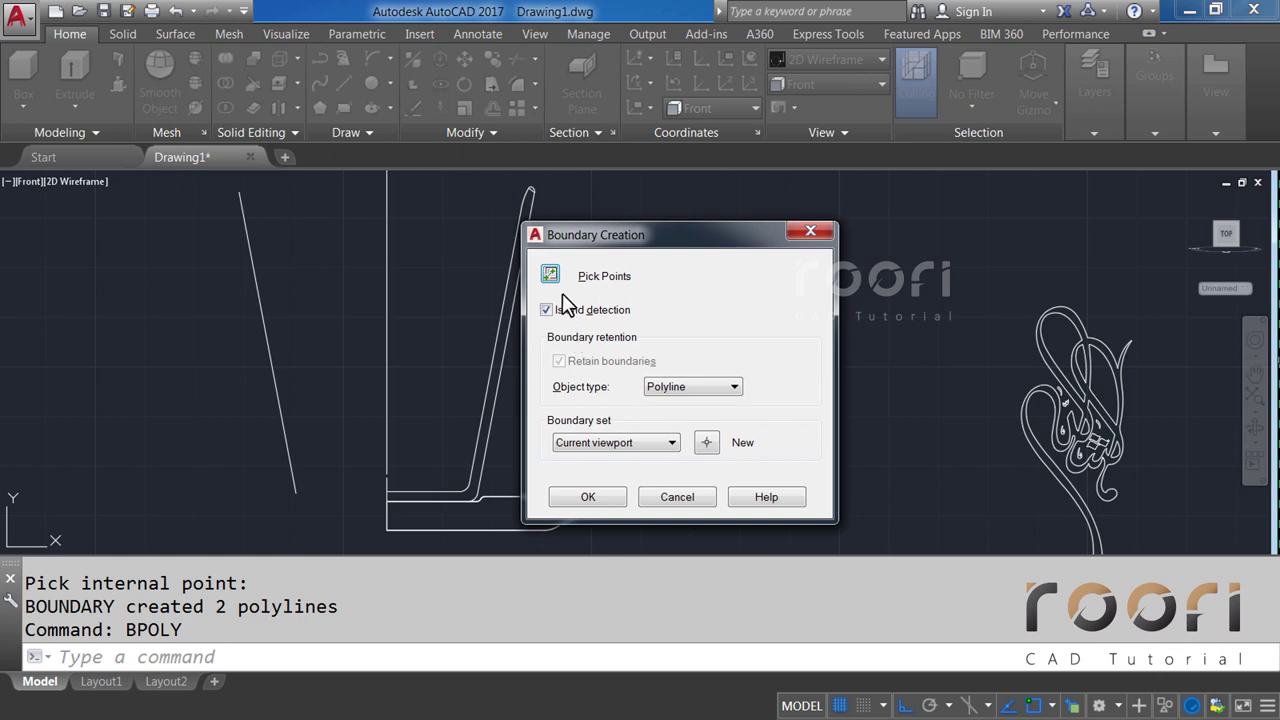
{"action": "left_click", "coordinate": [551, 276]}
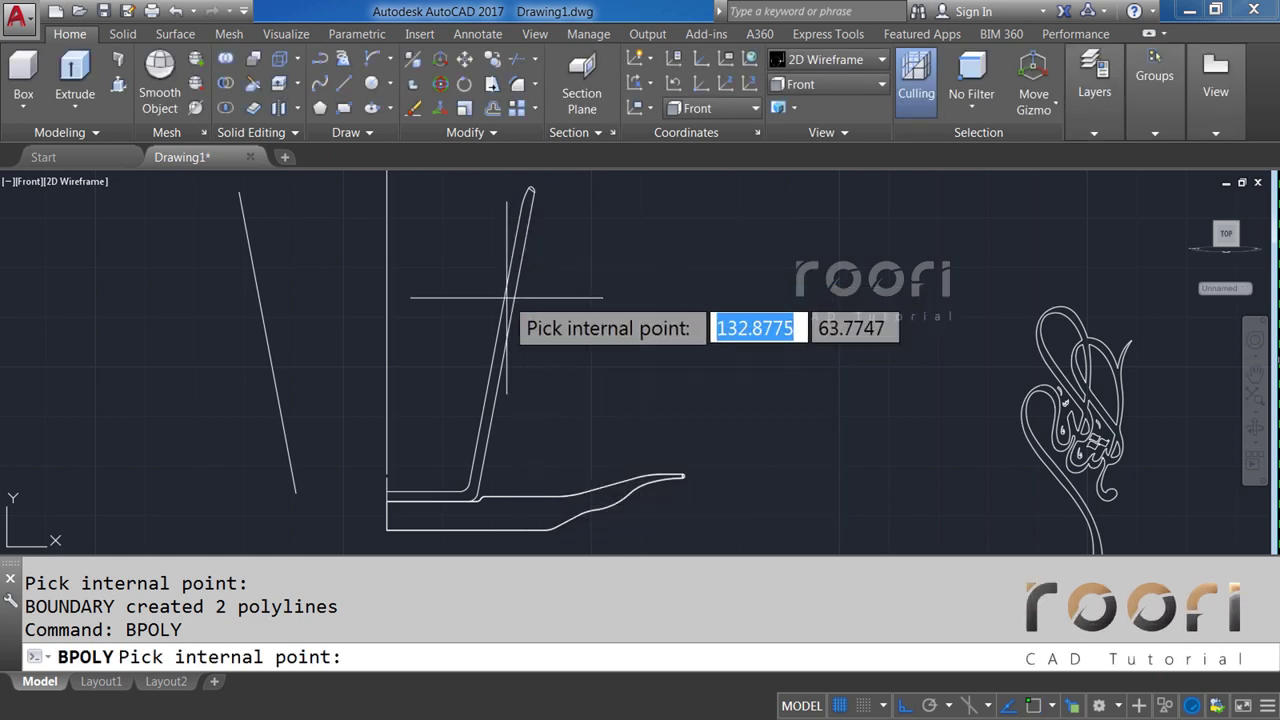
{"action": "left_click", "coordinate": [509, 299]}
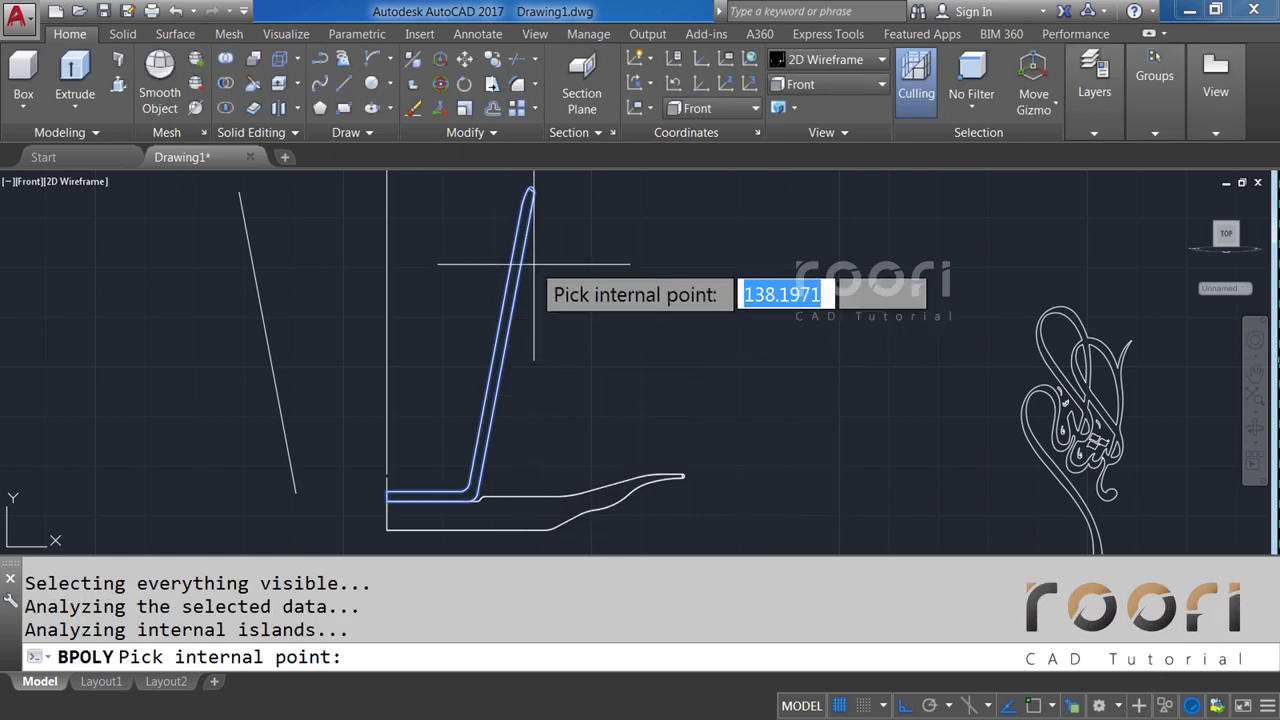
{"action": "scroll", "coordinate": [530, 191], "scroll_direction": "up", "scroll_amount": 3}
{"action": "left_click", "coordinate": [505, 253]}
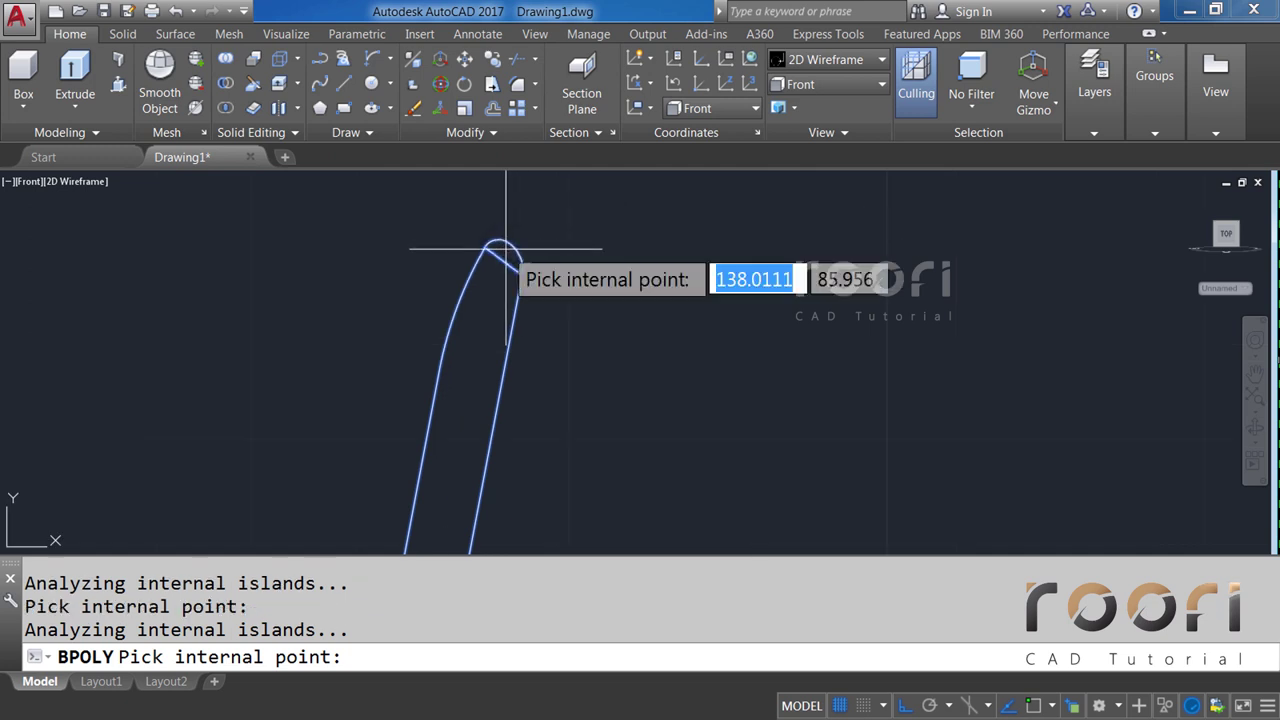
{"action": "key", "text": "Return"}
{"action": "type", "text": "M"}
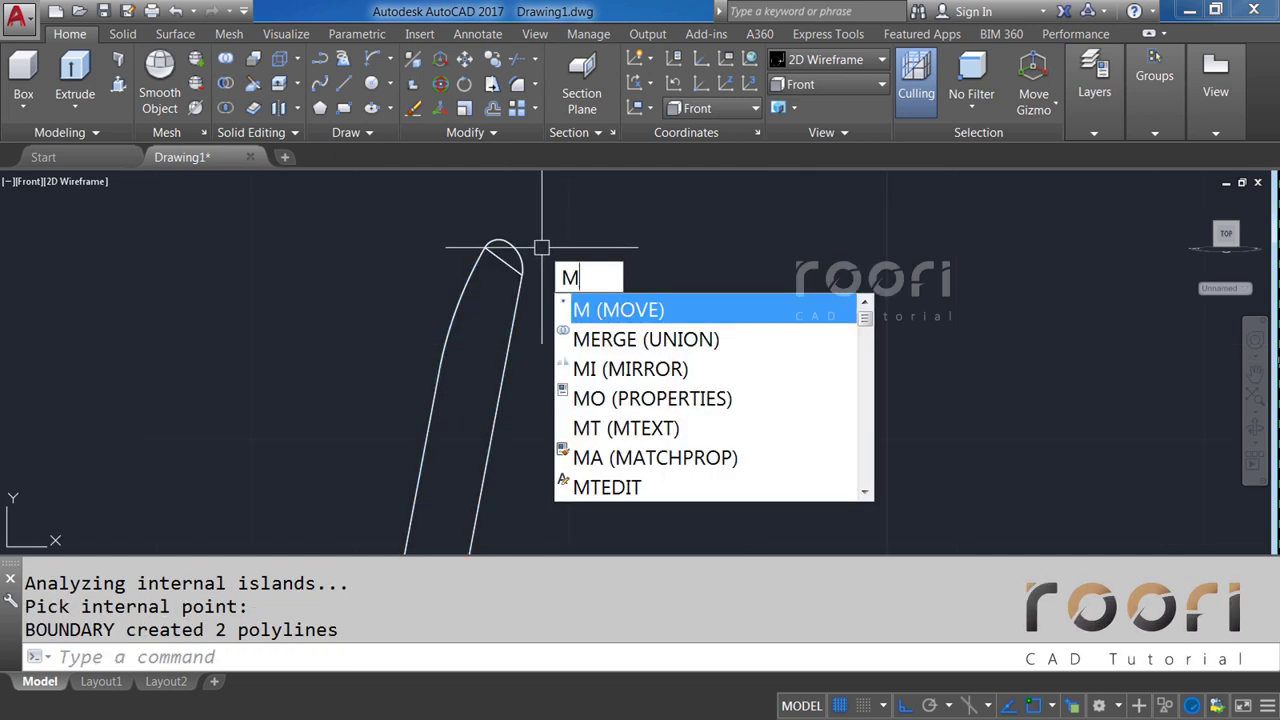
Start a move and select the backrest's top-cap and outer boundary polylines.
{"action": "key", "text": "Return"}
{"action": "left_click", "coordinate": [517, 249]}
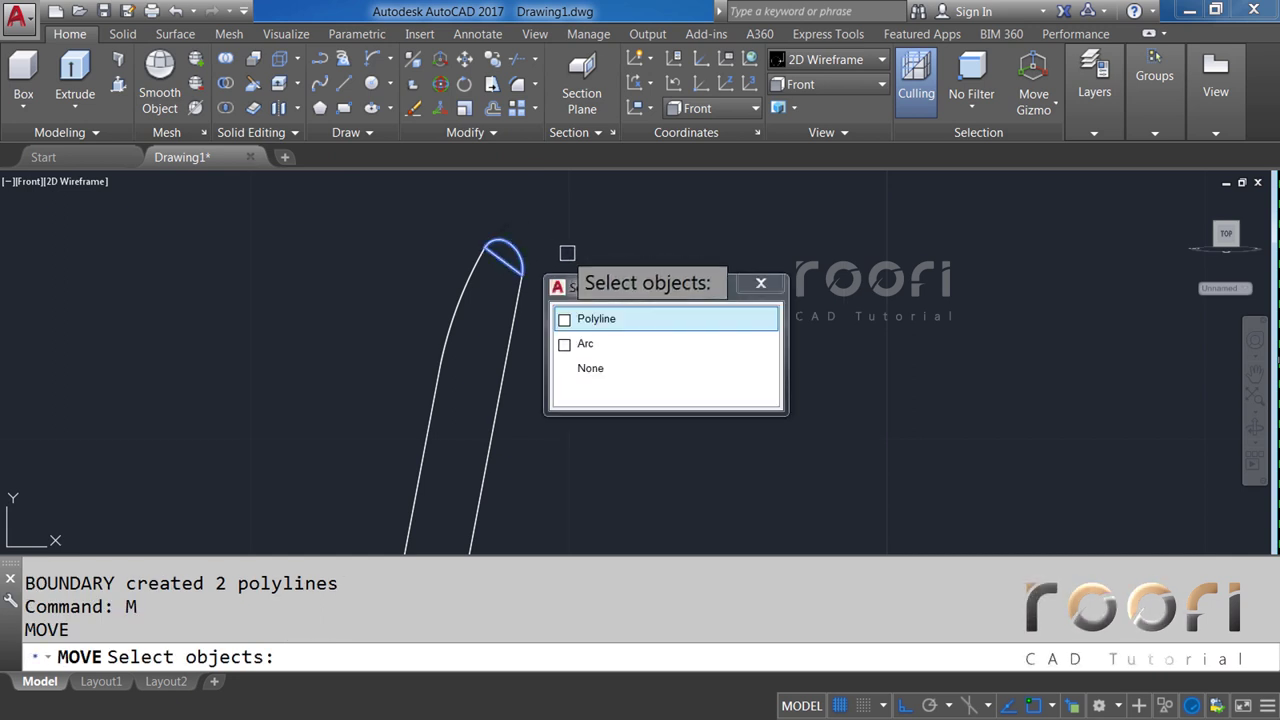
{"action": "left_click", "coordinate": [590, 318]}
{"action": "left_click", "coordinate": [514, 343]}
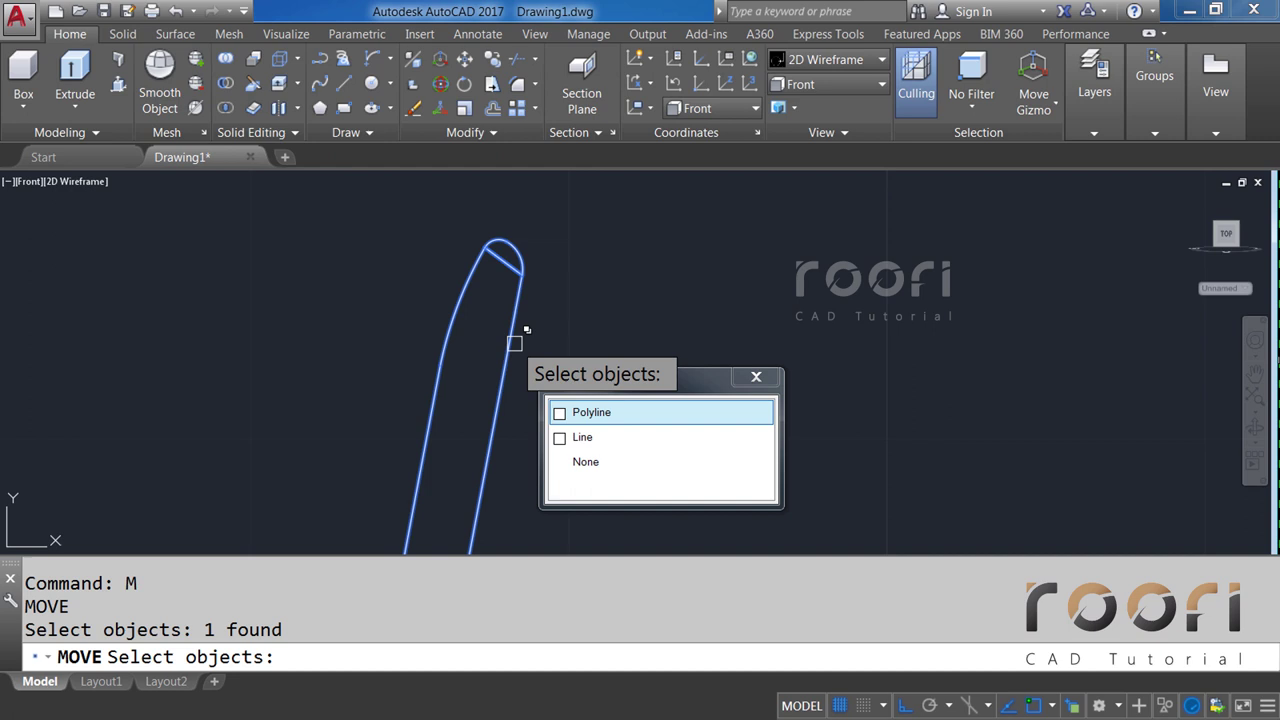
{"action": "left_click", "coordinate": [583, 414]}
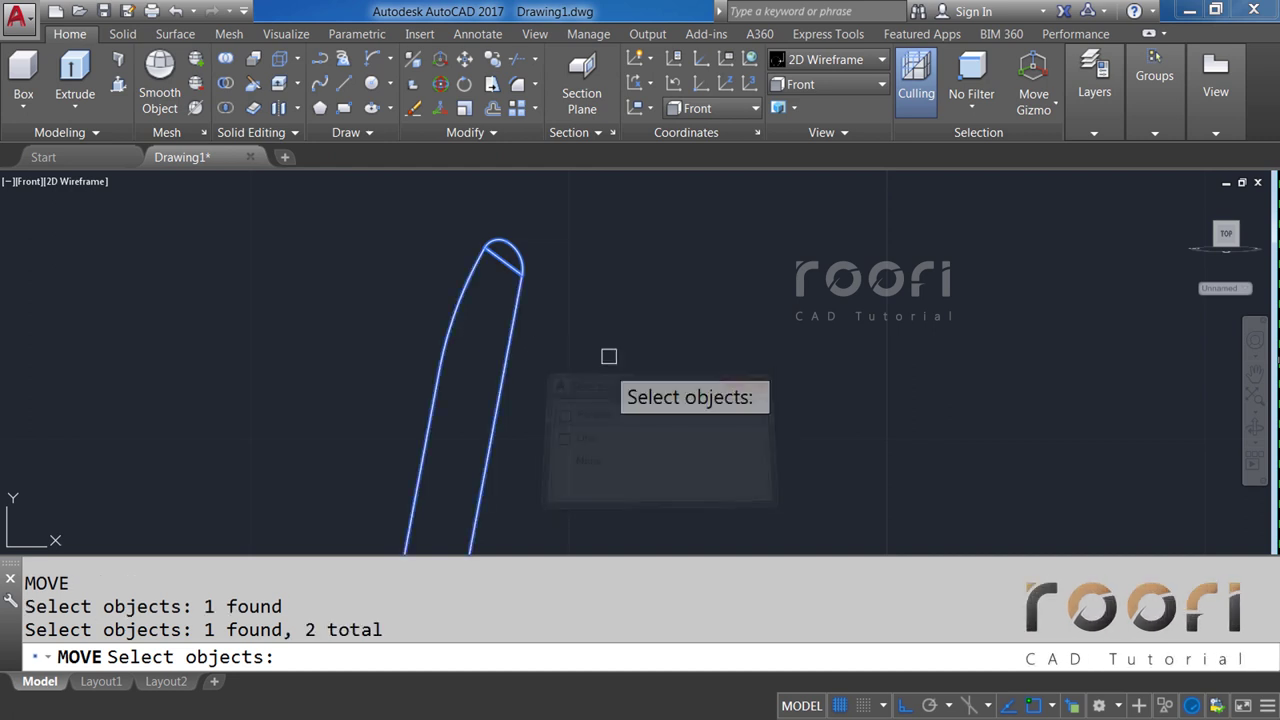
{"action": "scroll", "coordinate": [600, 320], "scroll_direction": "down", "scroll_amount": 2}
{"action": "scroll", "coordinate": [610, 420], "scroll_direction": "down", "scroll_amount": 2}
{"action": "scroll", "coordinate": [665, 466], "scroll_direction": "up", "scroll_amount": 5}
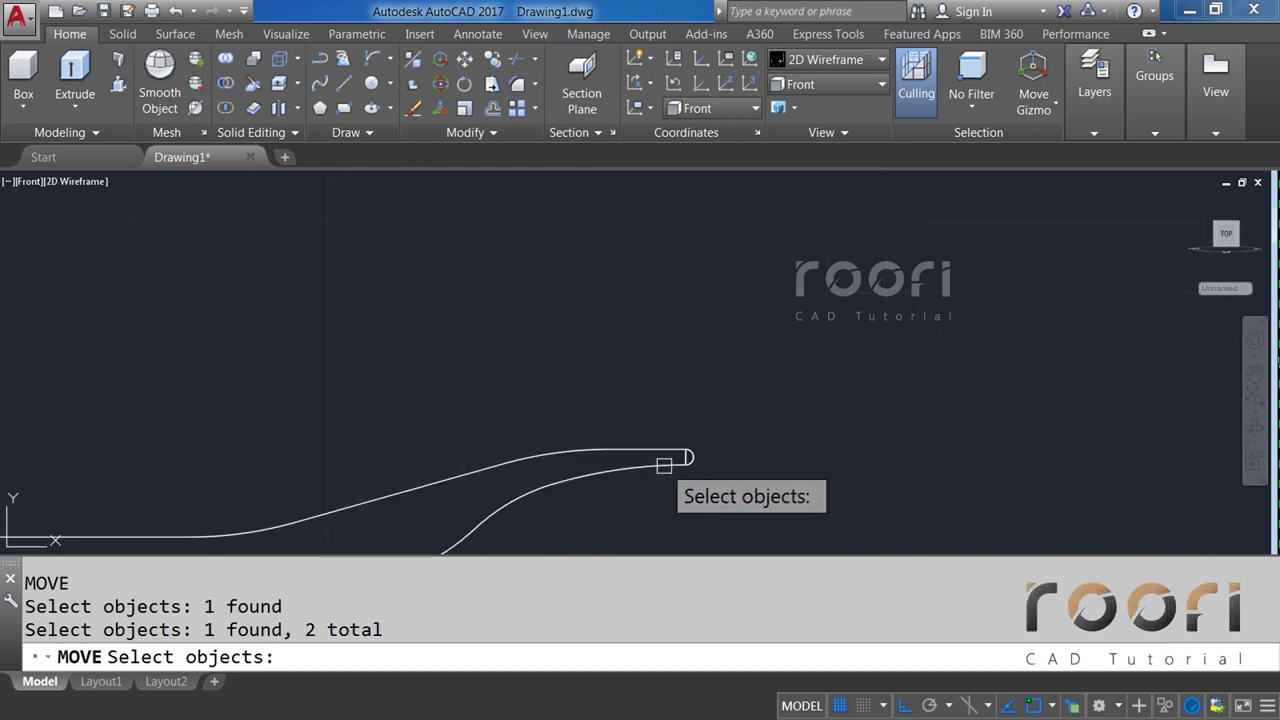
{"action": "scroll", "coordinate": [663, 463], "scroll_direction": "up", "scroll_amount": 2}
Add the seat and end-cap outlines and move all four 100 units left.
{"action": "left_click", "coordinate": [660, 464]}
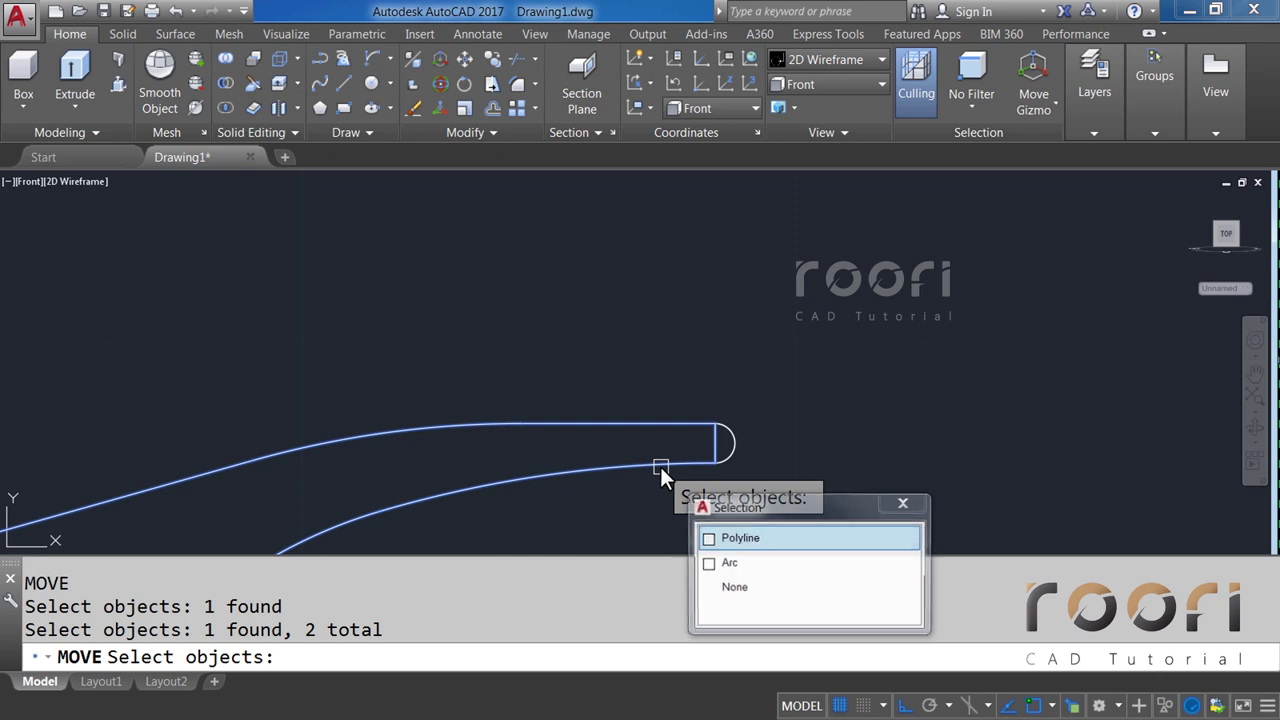
{"action": "left_click", "coordinate": [725, 541]}
{"action": "left_click", "coordinate": [738, 451]}
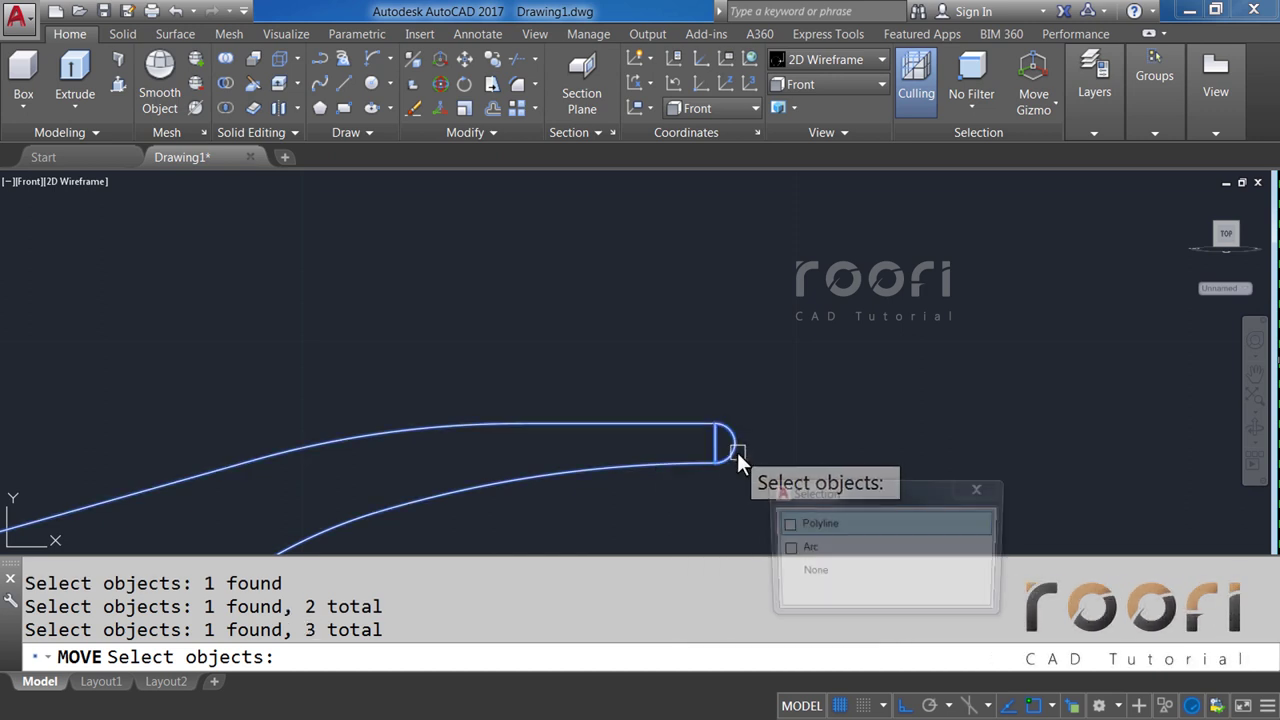
{"action": "left_click", "coordinate": [815, 536]}
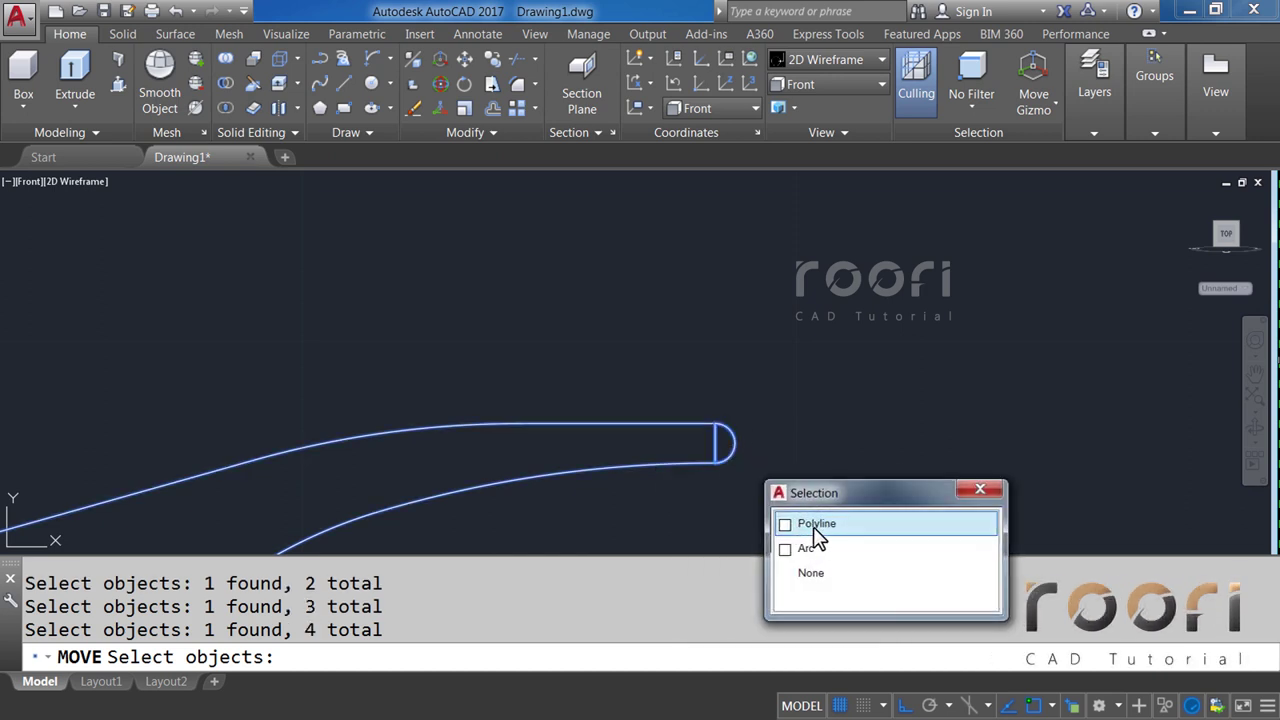
{"action": "scroll", "coordinate": [788, 408], "scroll_direction": "down", "scroll_amount": 3}
{"action": "scroll", "coordinate": [780, 420], "scroll_direction": "down", "scroll_amount": 2}
{"action": "scroll", "coordinate": [780, 420], "scroll_direction": "down", "scroll_amount": 3}
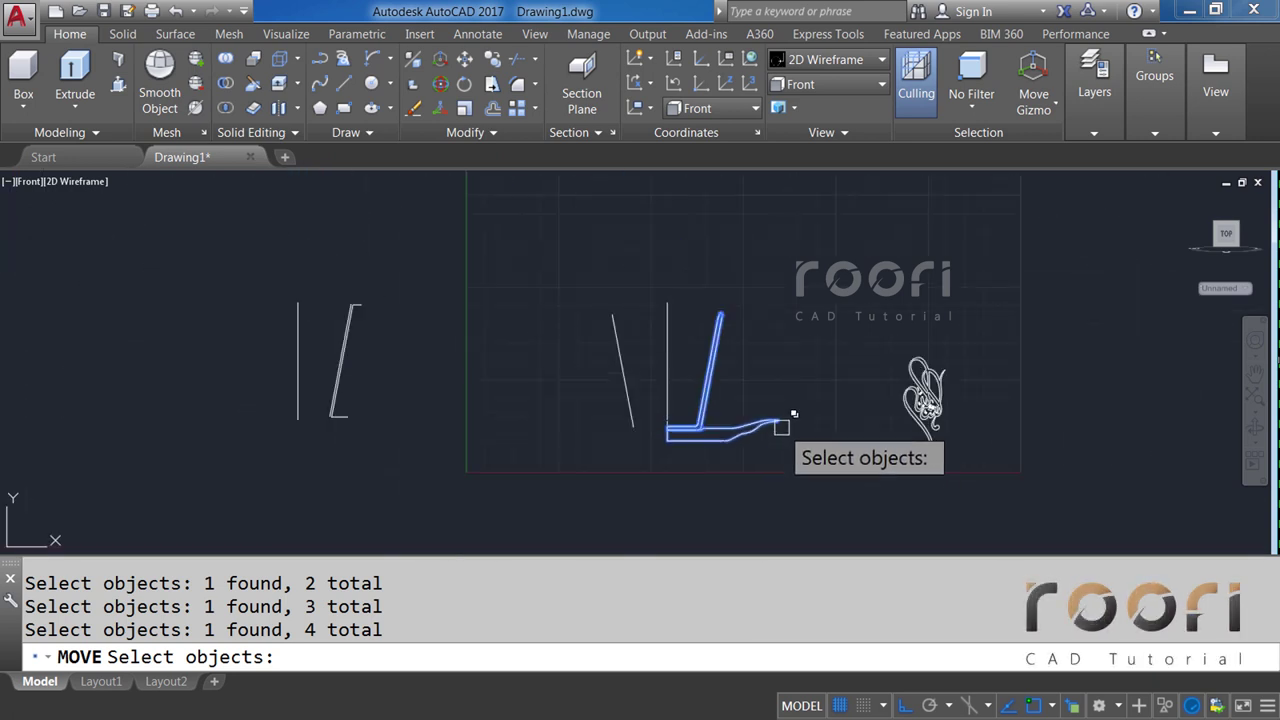
{"action": "key", "text": "Return"}
{"action": "left_click", "coordinate": [748, 458]}
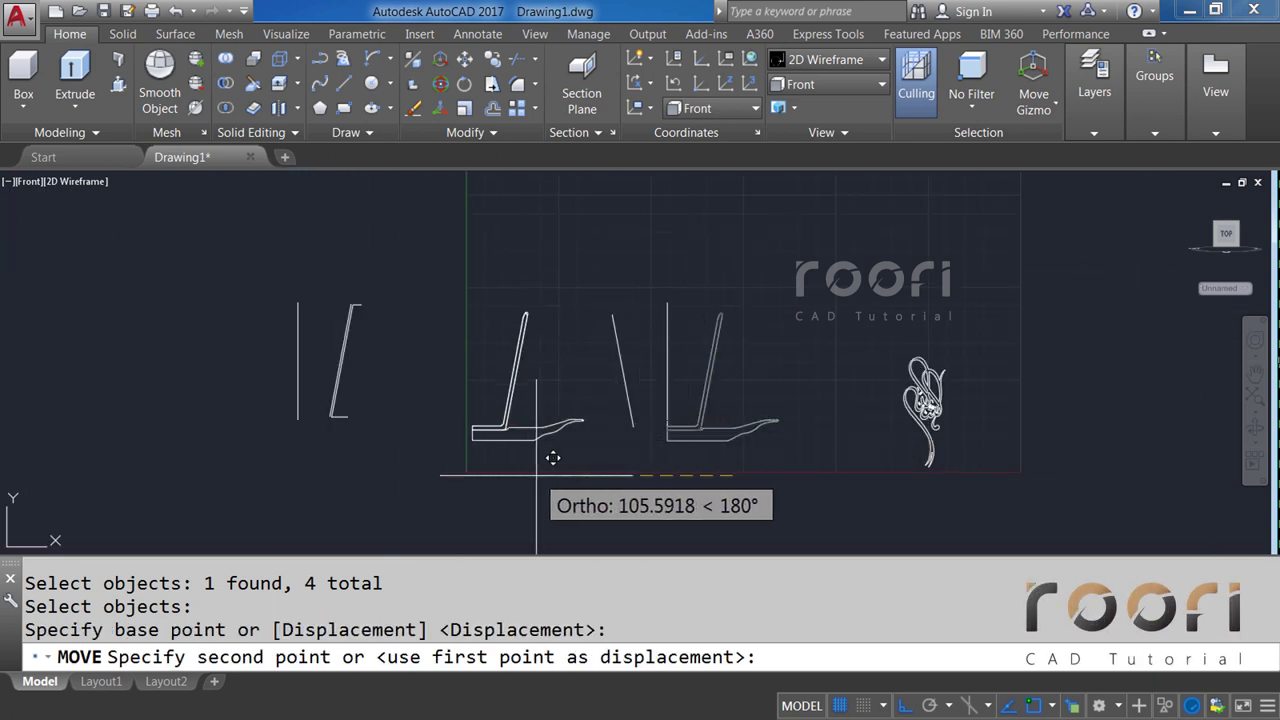
{"action": "type", "text": "100"}
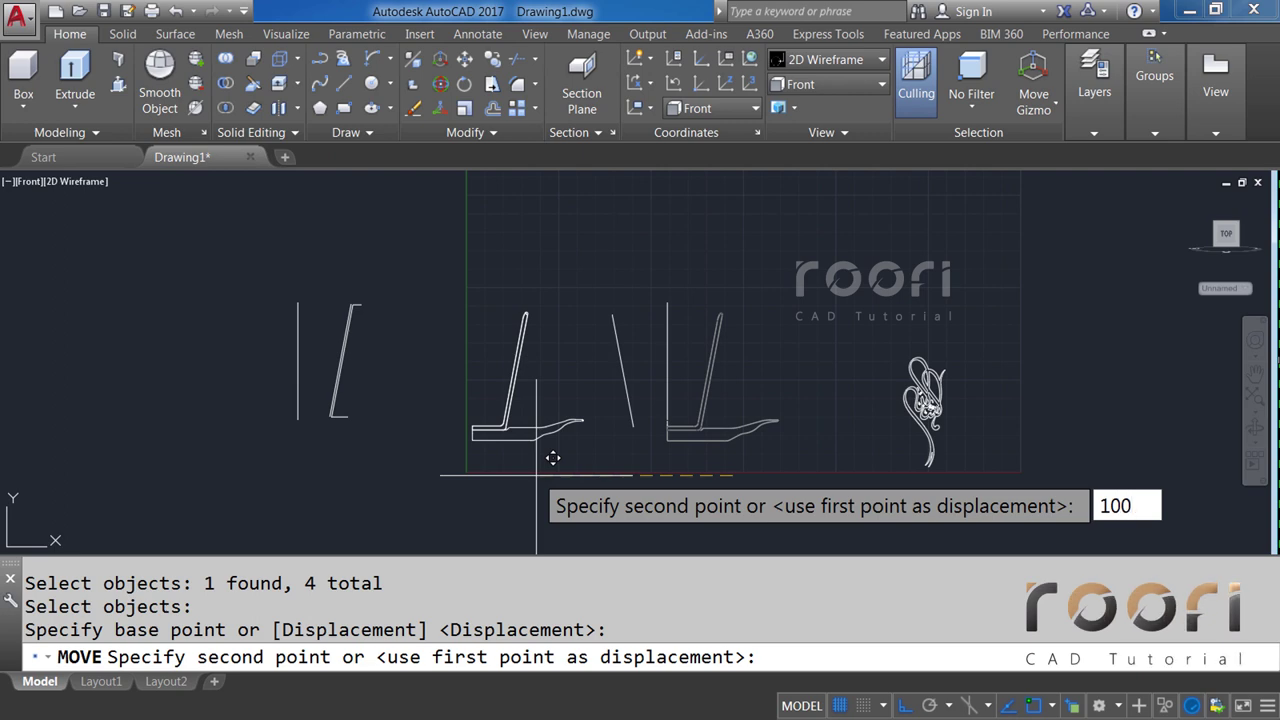
{"action": "key", "text": "Return"}
Erase the 31 original chair lines with a window selection.
{"action": "left_click", "coordinate": [822, 491]}
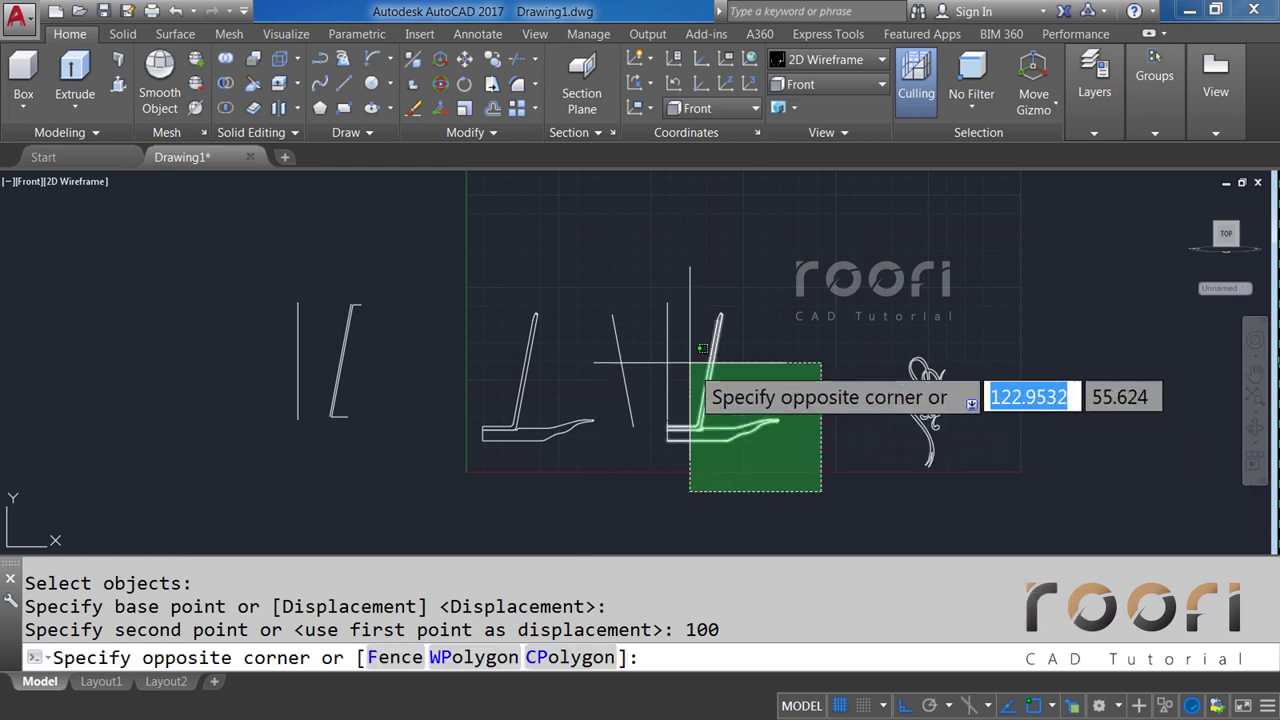
{"action": "left_click", "coordinate": [652, 282]}
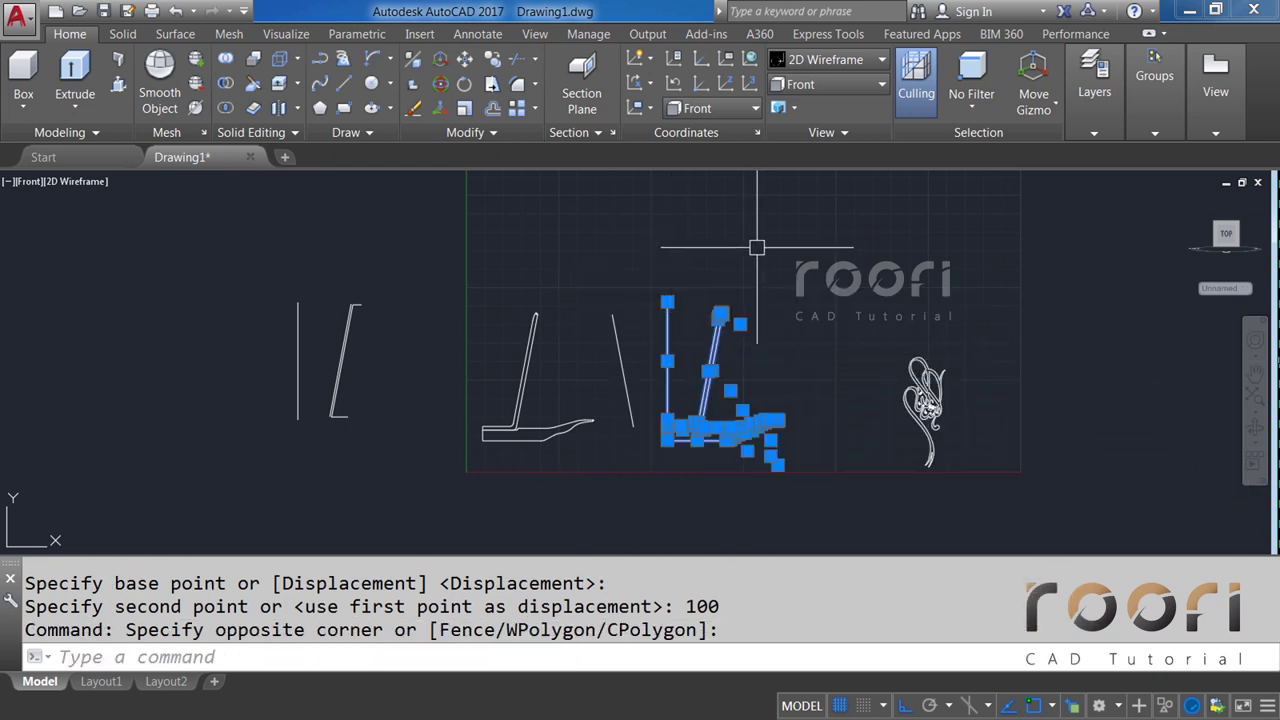
{"action": "key", "text": "Delete"}
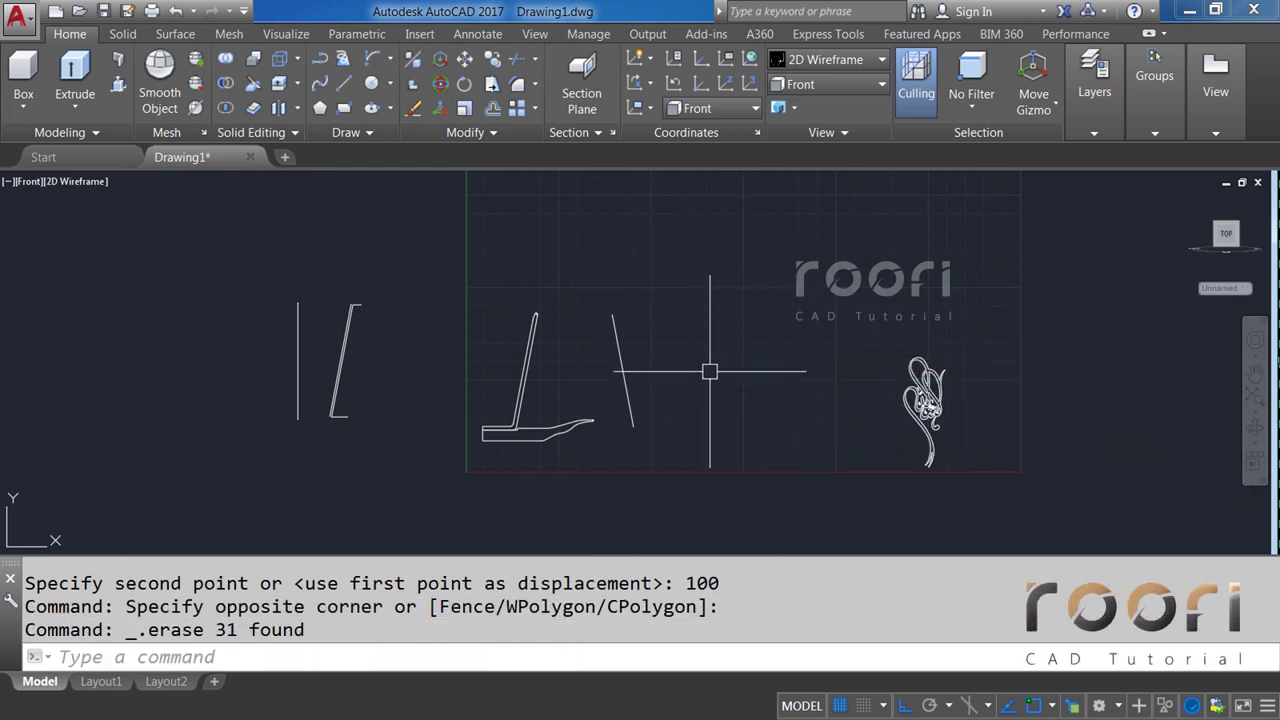
Move the four chair outline polylines 100 units right, beside the slanted line.
{"action": "scroll", "coordinate": [710, 372], "scroll_direction": "up", "scroll_amount": 2}
{"action": "middle_click_drag", "start_coordinate": [704, 374], "coordinate": [600, 348]}
{"action": "type", "text": "M"}
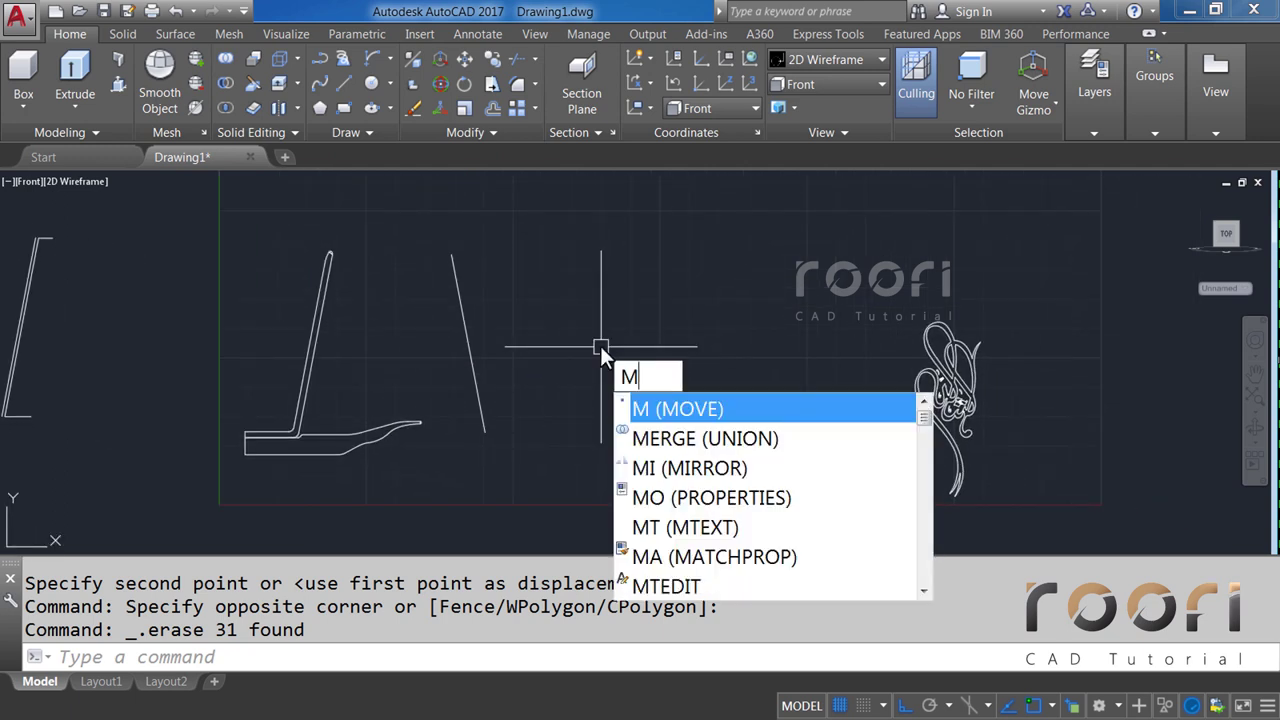
{"action": "key", "text": "Return"}
{"action": "left_click", "coordinate": [432, 483]}
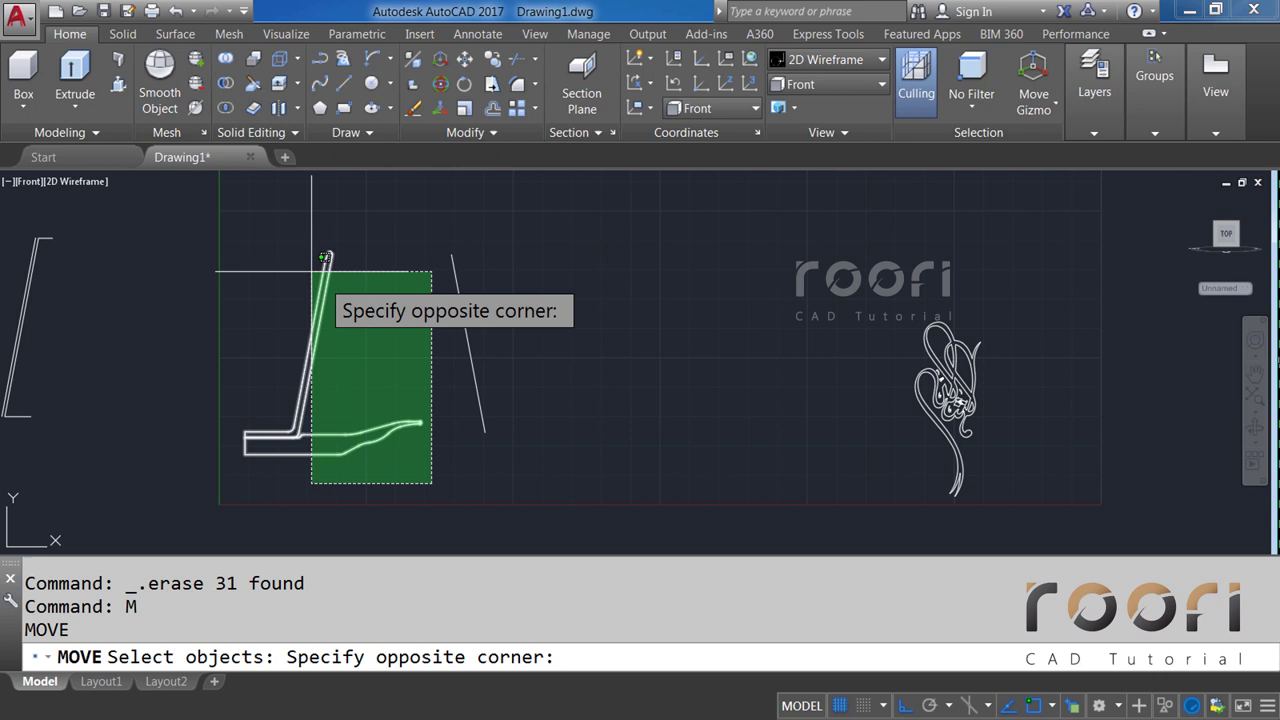
{"action": "left_click", "coordinate": [256, 228]}
{"action": "key", "text": "Return"}
{"action": "left_click", "coordinate": [325, 203]}
{"action": "type", "text": "1"}
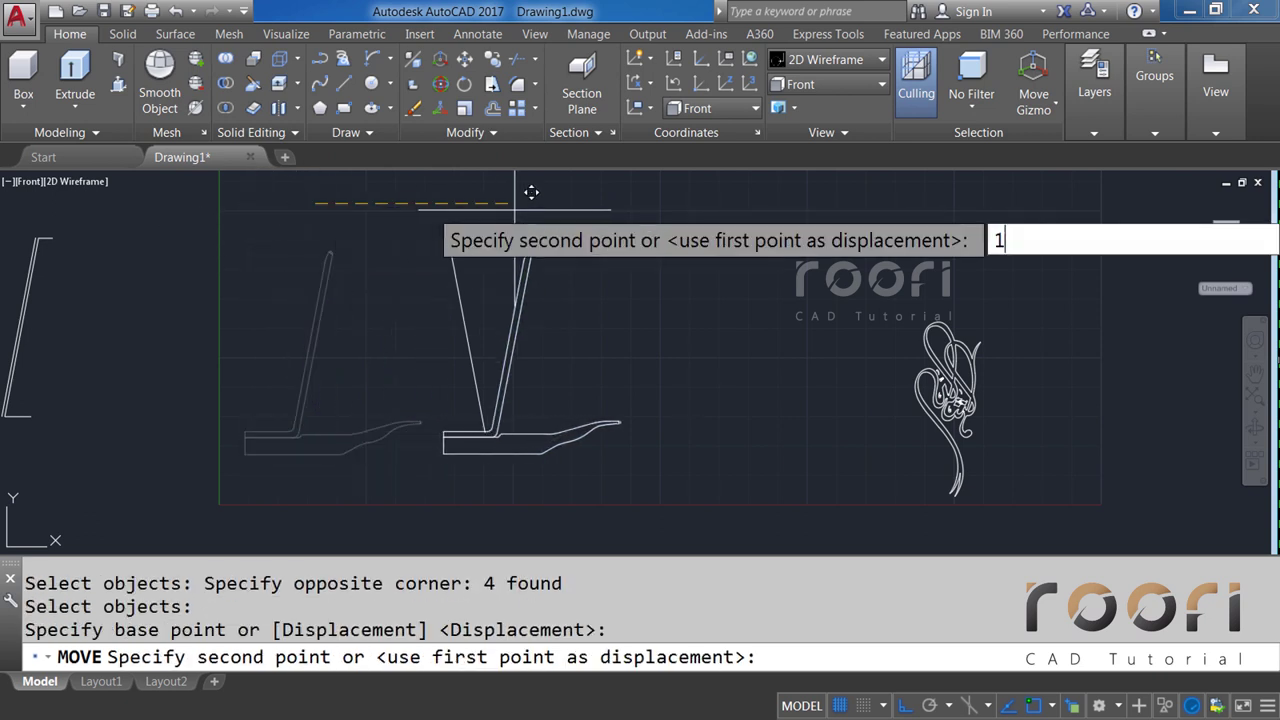
{"action": "type", "text": "00"}
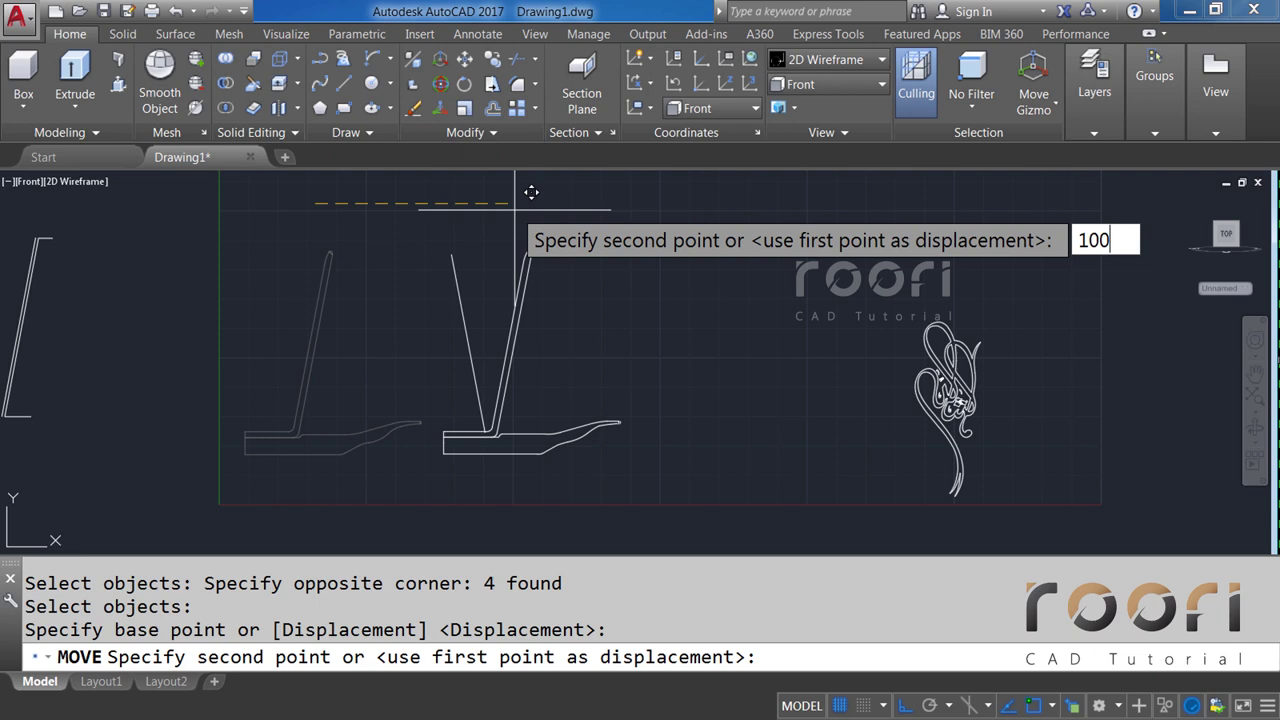
{"action": "key", "text": "Return"}
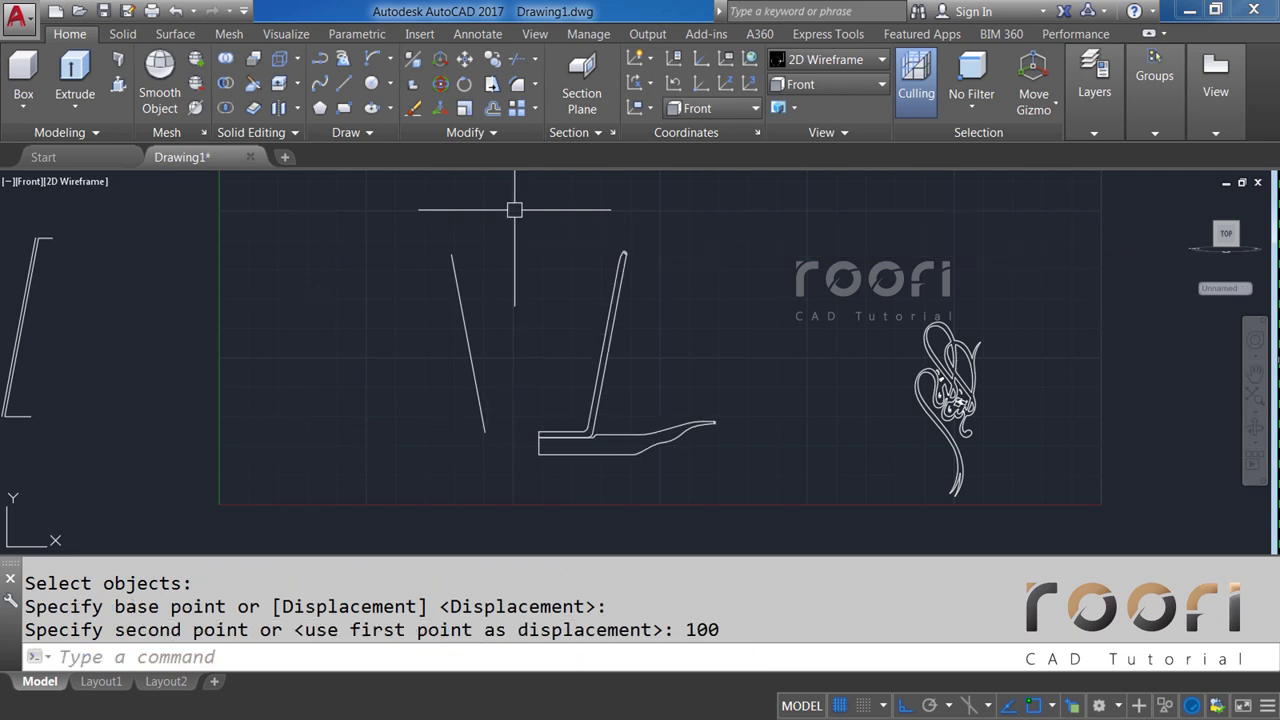
{"action": "middle_click_drag", "start_coordinate": [374, 320], "coordinate": [504, 343]}
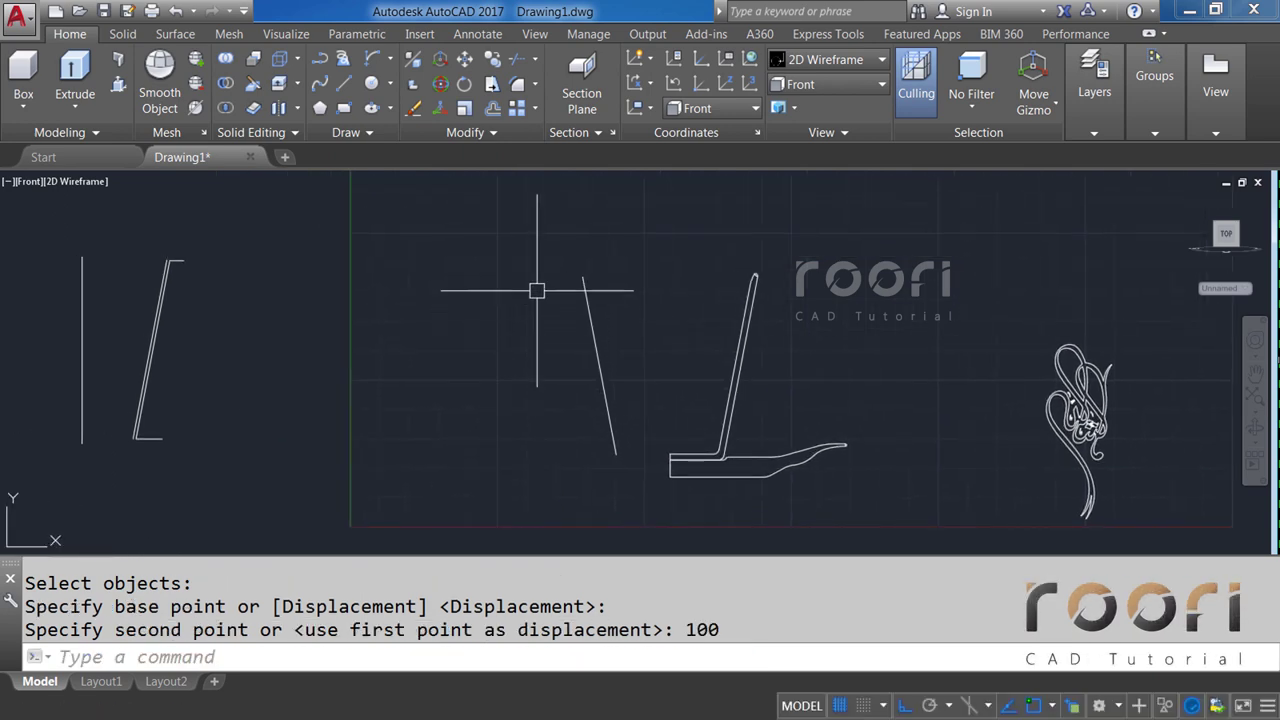
{"action": "scroll", "coordinate": [537, 290], "scroll_direction": "up", "scroll_amount": 2}
{"action": "scroll", "coordinate": [565, 269], "scroll_direction": "up", "scroll_amount": 2}
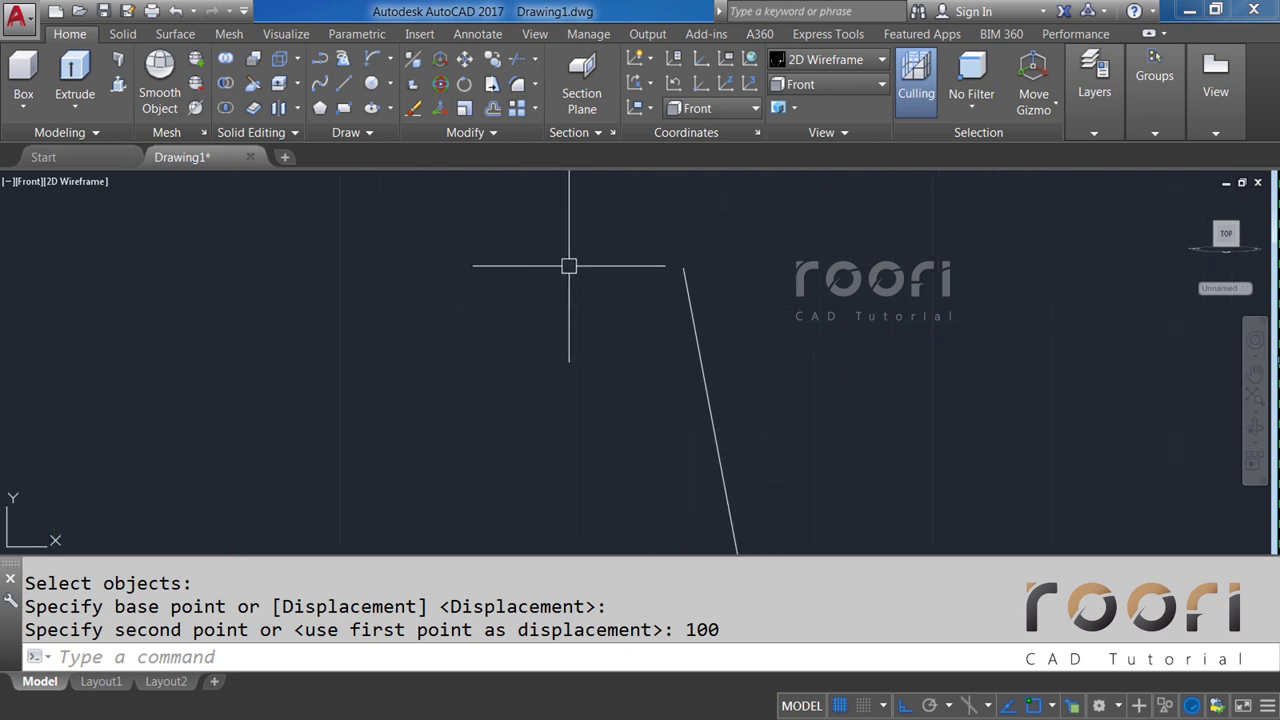
{"action": "type", "text": "L"}
Draw a 22-unit horizontal line leftward from the profile's top corner.
{"action": "key", "text": "Return"}
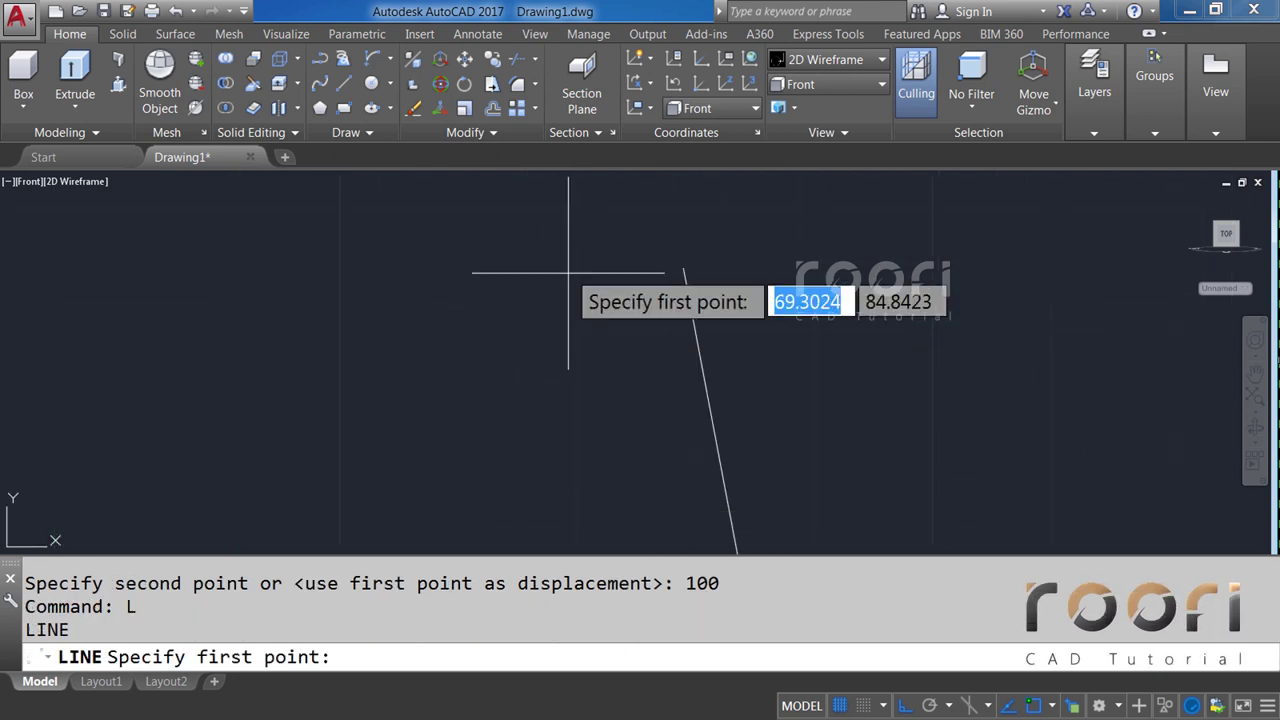
{"action": "left_click", "coordinate": [684, 268]}
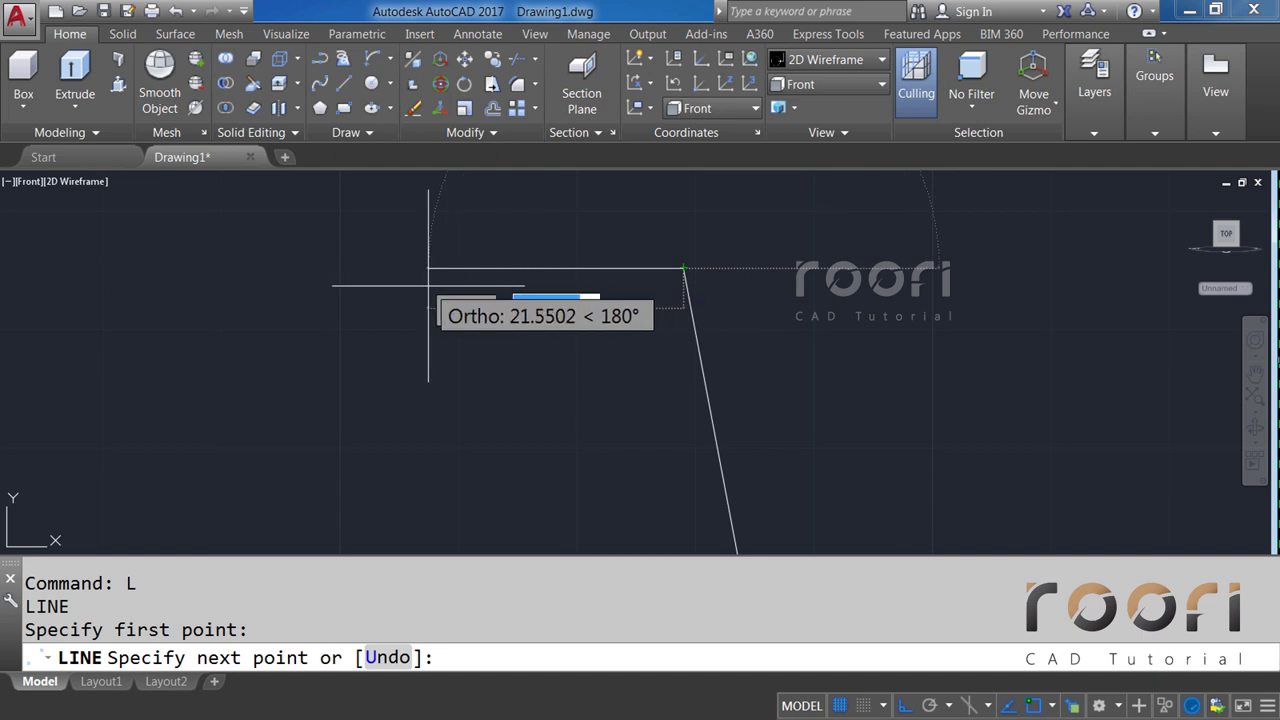
{"action": "type", "text": "22"}
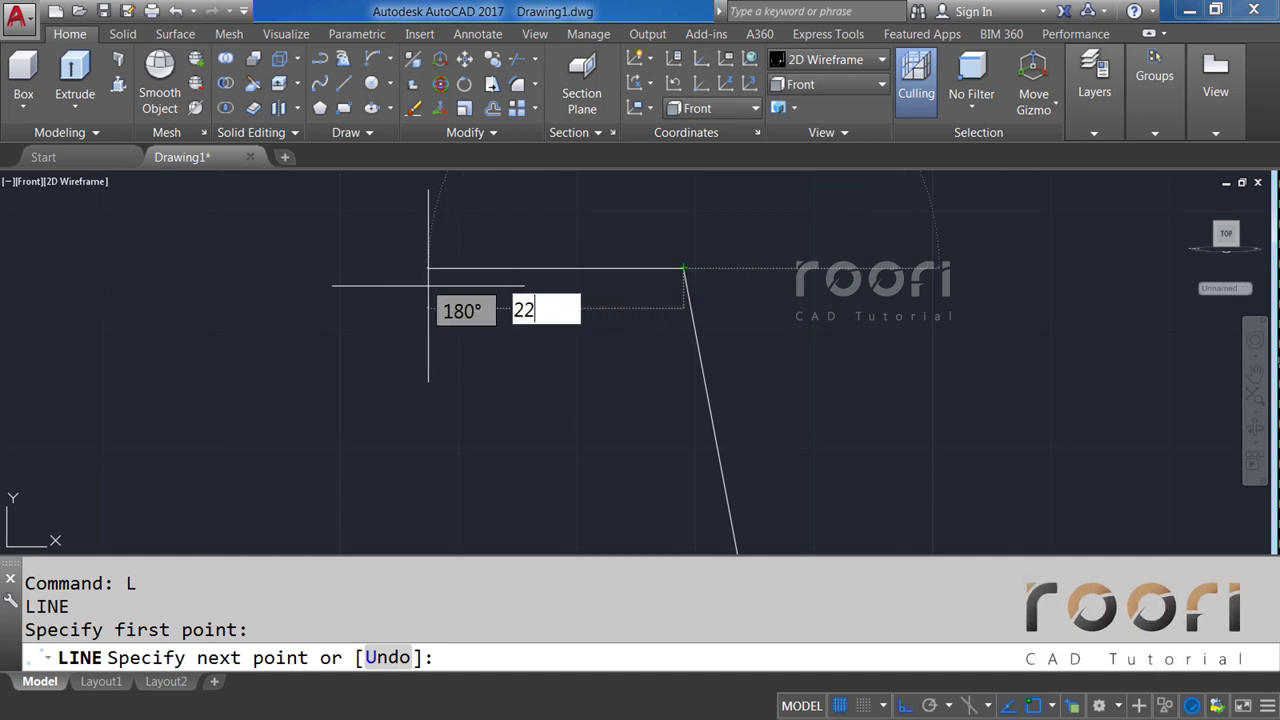
{"action": "key", "text": "Return"}
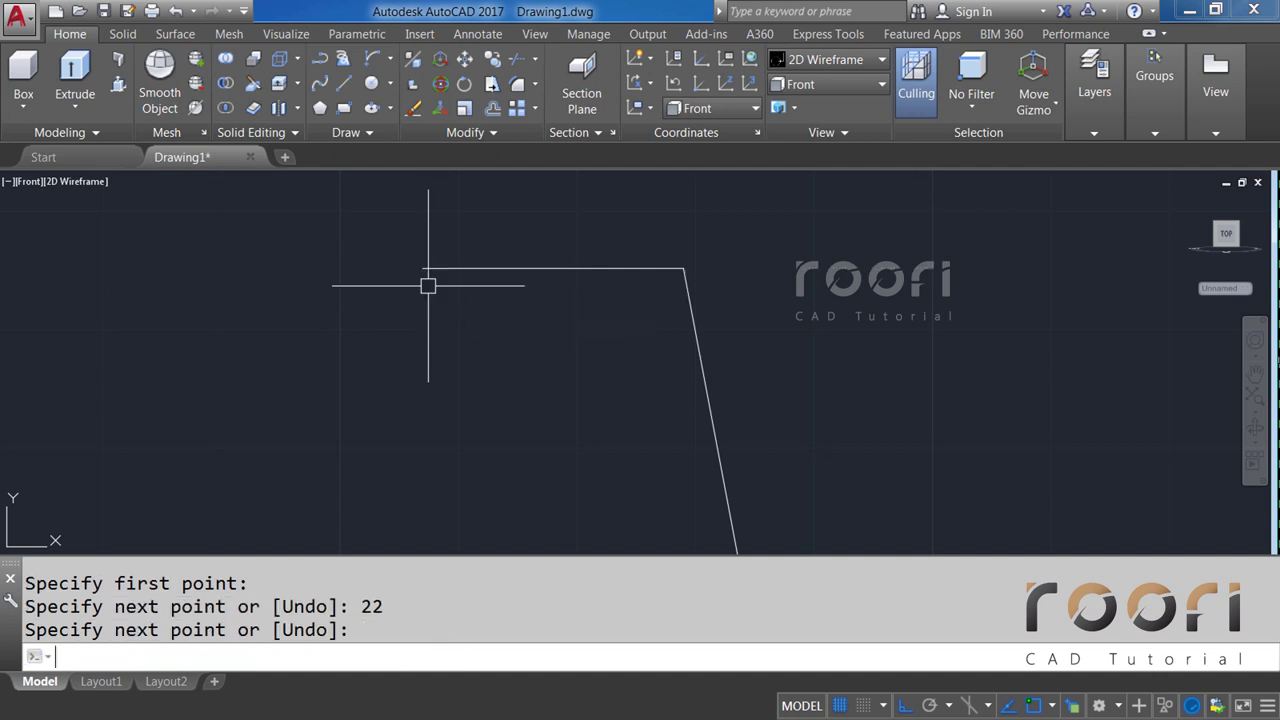
Move the new horizontal line 10 units down.
{"action": "type", "text": "M"}
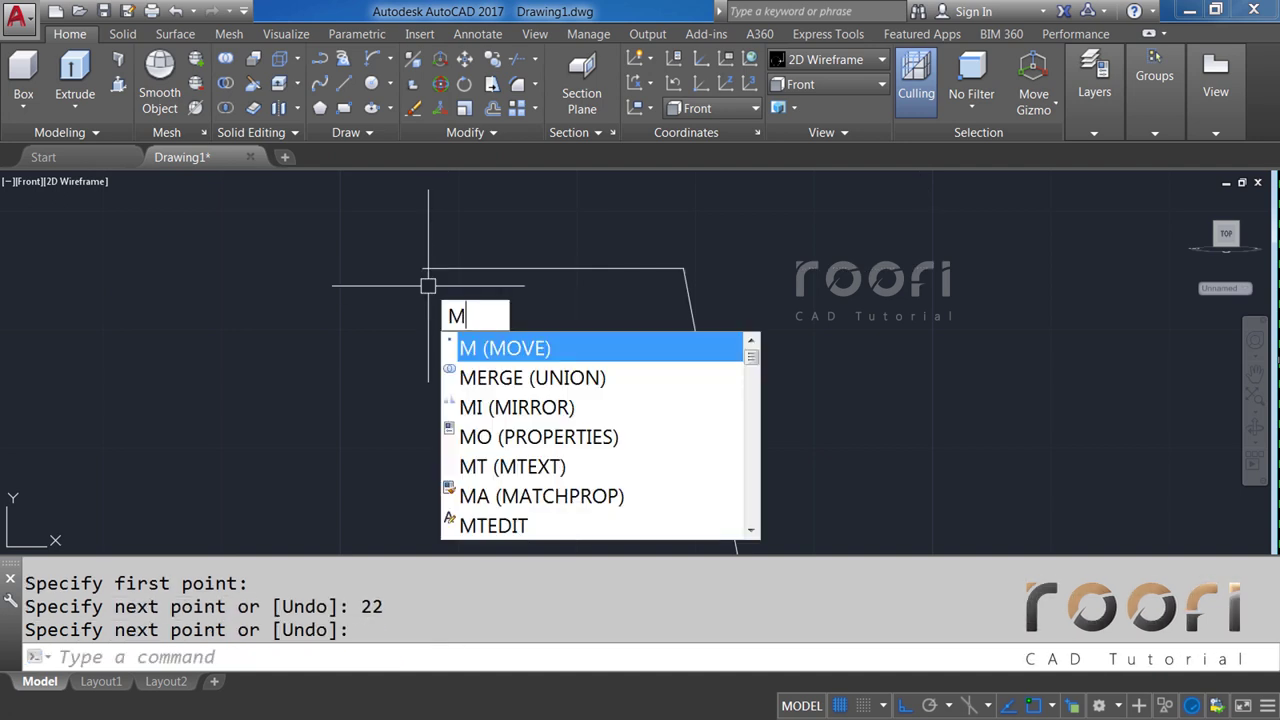
{"action": "key", "text": "Return"}
{"action": "left_click", "coordinate": [463, 268]}
{"action": "key", "text": "Return"}
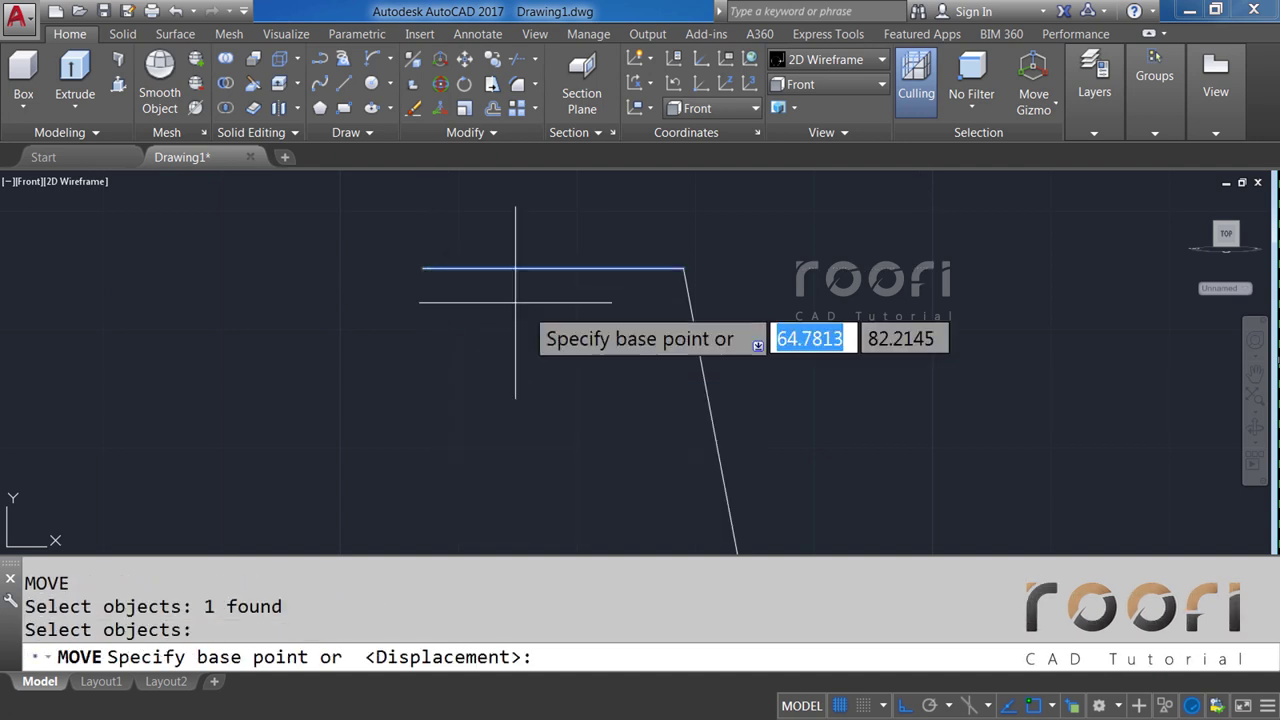
{"action": "left_click", "coordinate": [800, 276]}
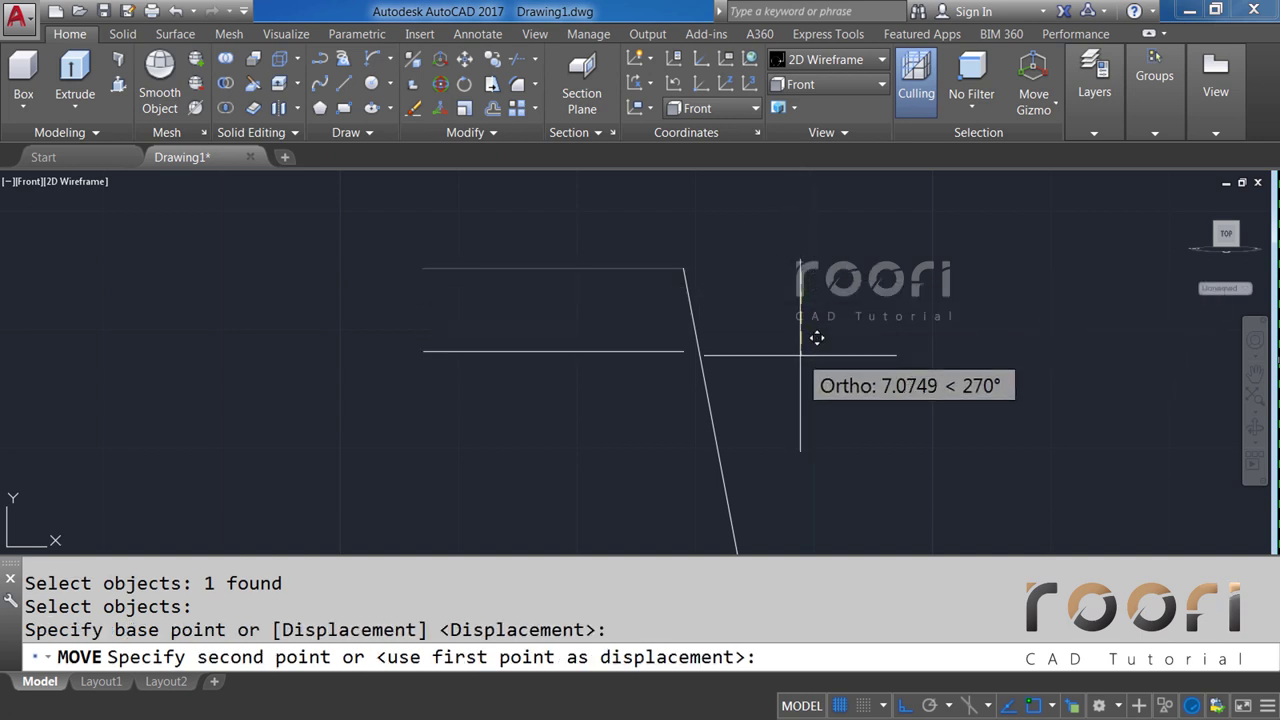
{"action": "type", "text": "10"}
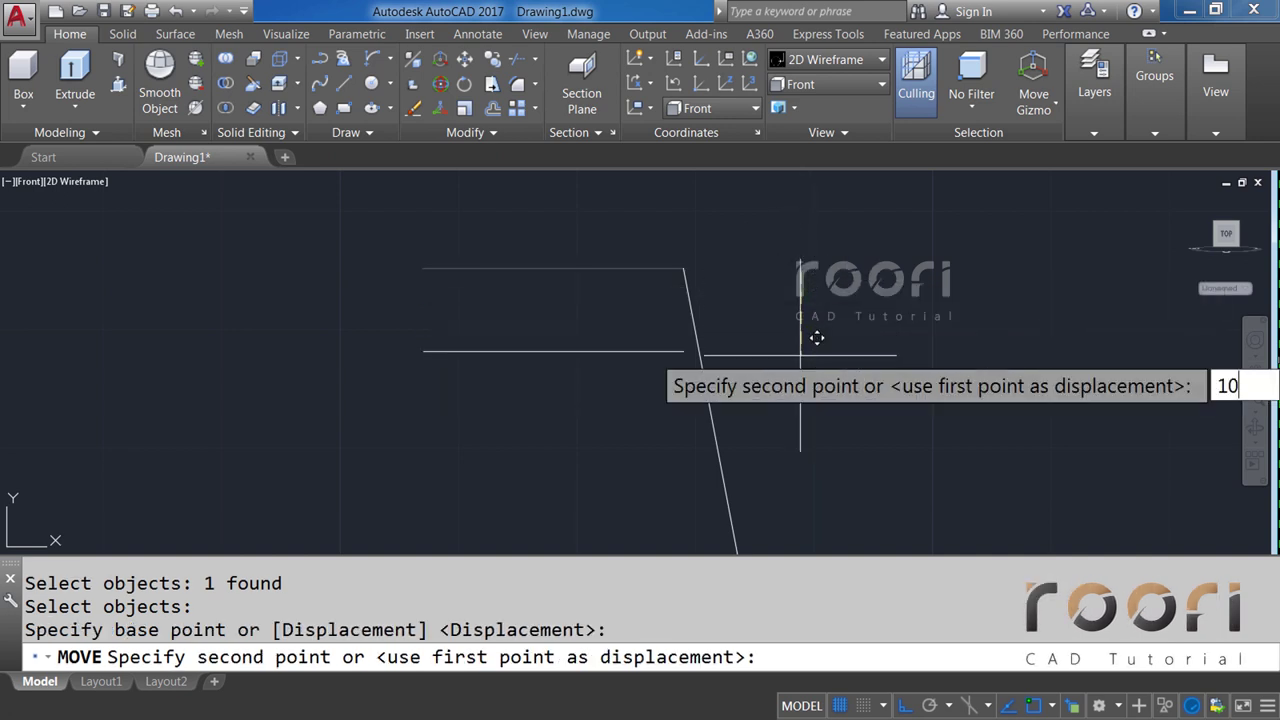
{"action": "key", "text": "Return"}
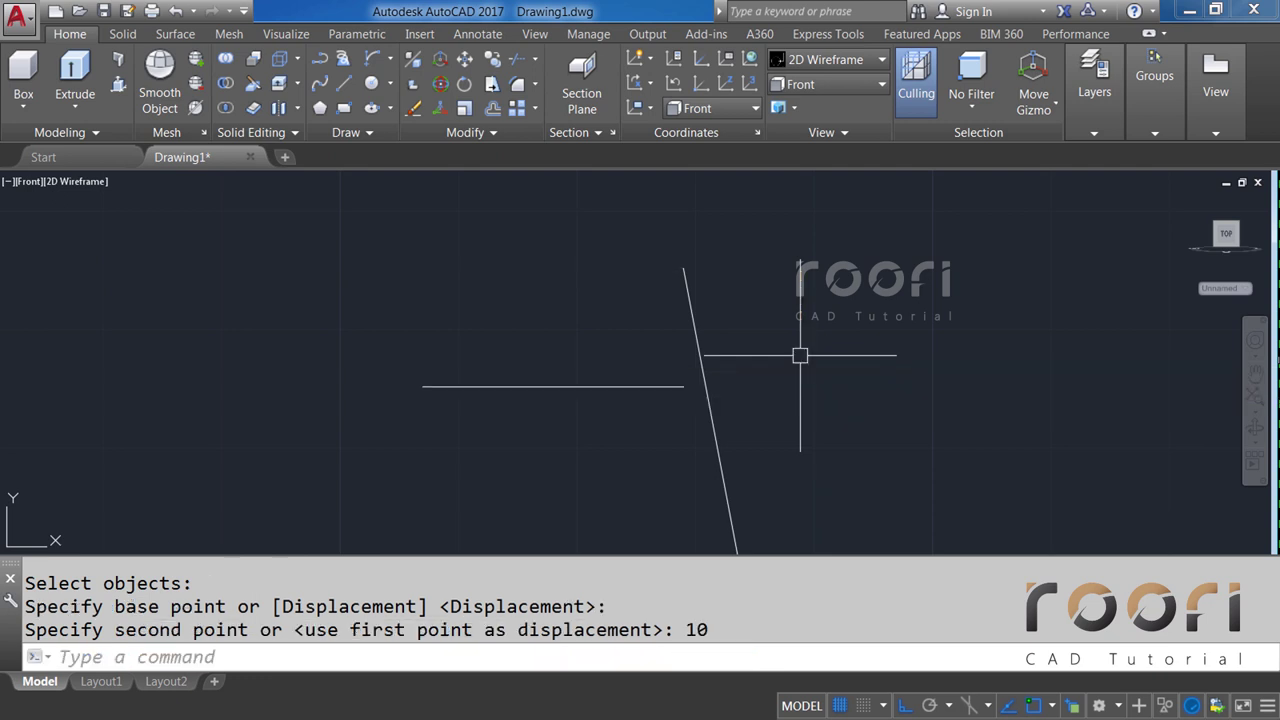
Offset the horizontal line 42 units downward.
{"action": "scroll", "coordinate": [737, 337], "scroll_direction": "down", "scroll_amount": 2}
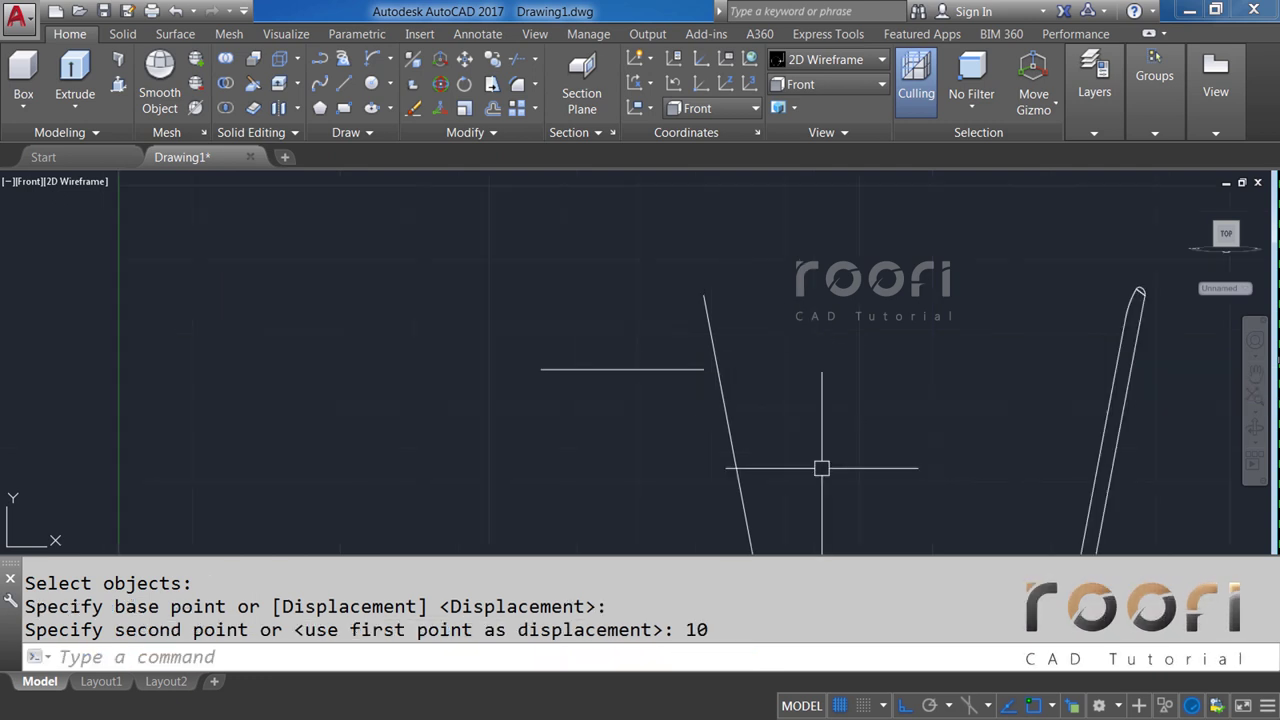
{"action": "middle_click_drag", "start_coordinate": [820, 463], "coordinate": [731, 329]}
{"action": "type", "text": "O"}
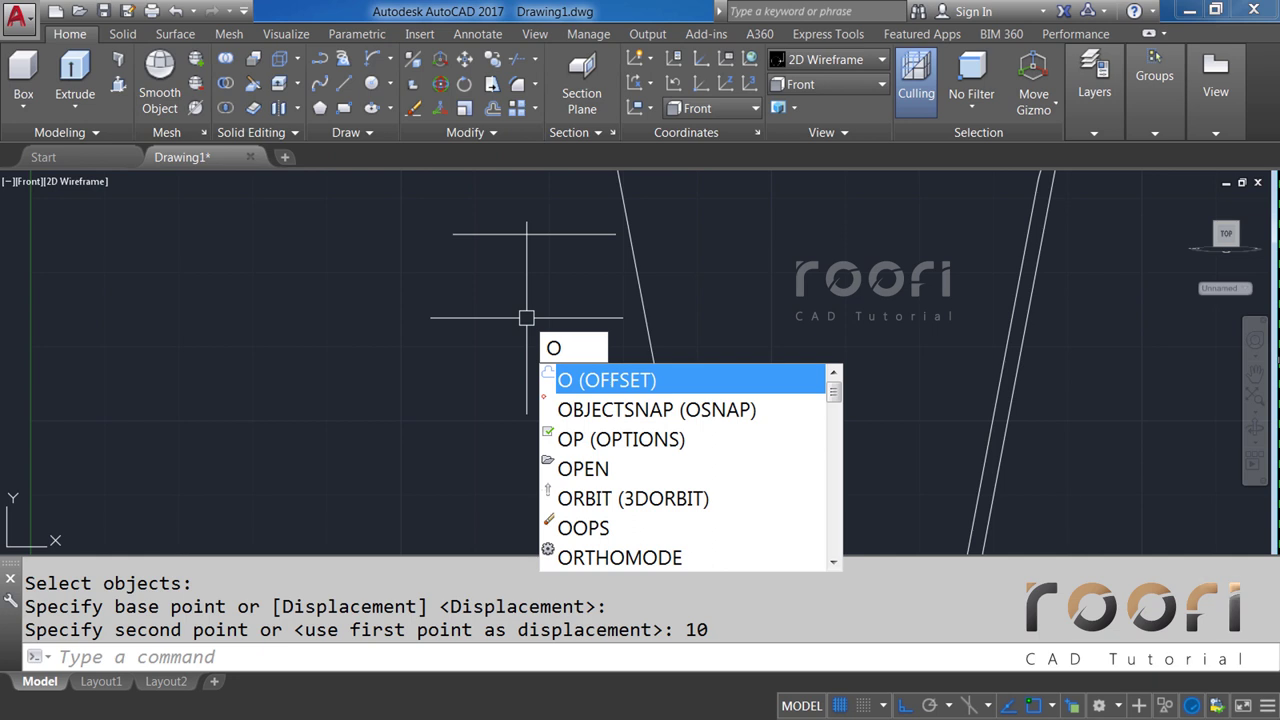
{"action": "key", "text": "Return"}
{"action": "type", "text": "42"}
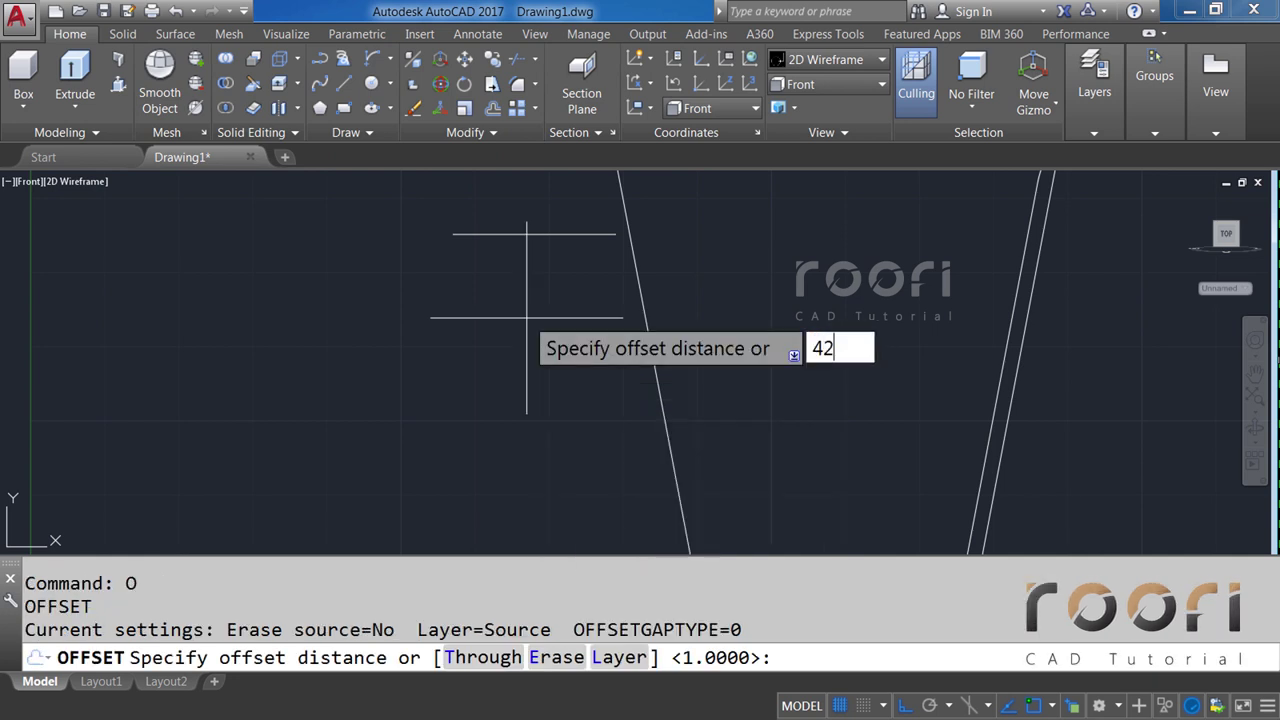
{"action": "key", "text": "Return"}
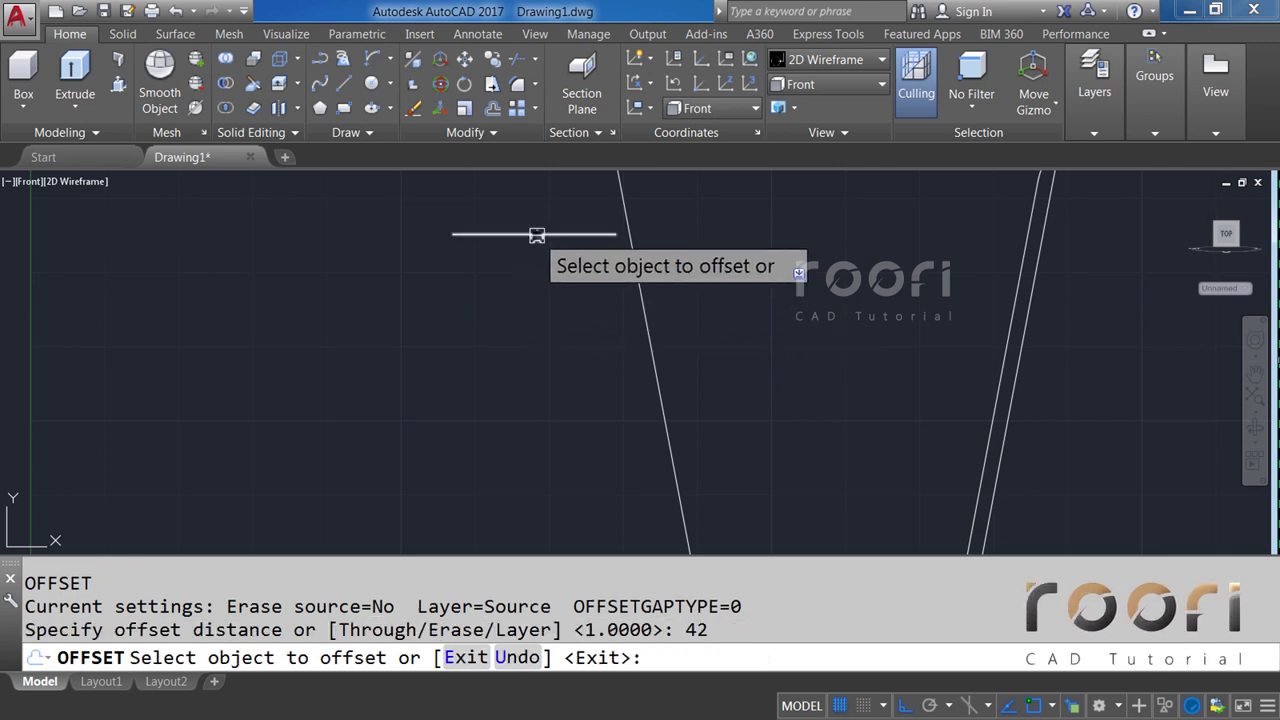
{"action": "left_click", "coordinate": [534, 234]}
{"action": "left_click", "coordinate": [543, 380]}
{"action": "key", "text": "Return"}
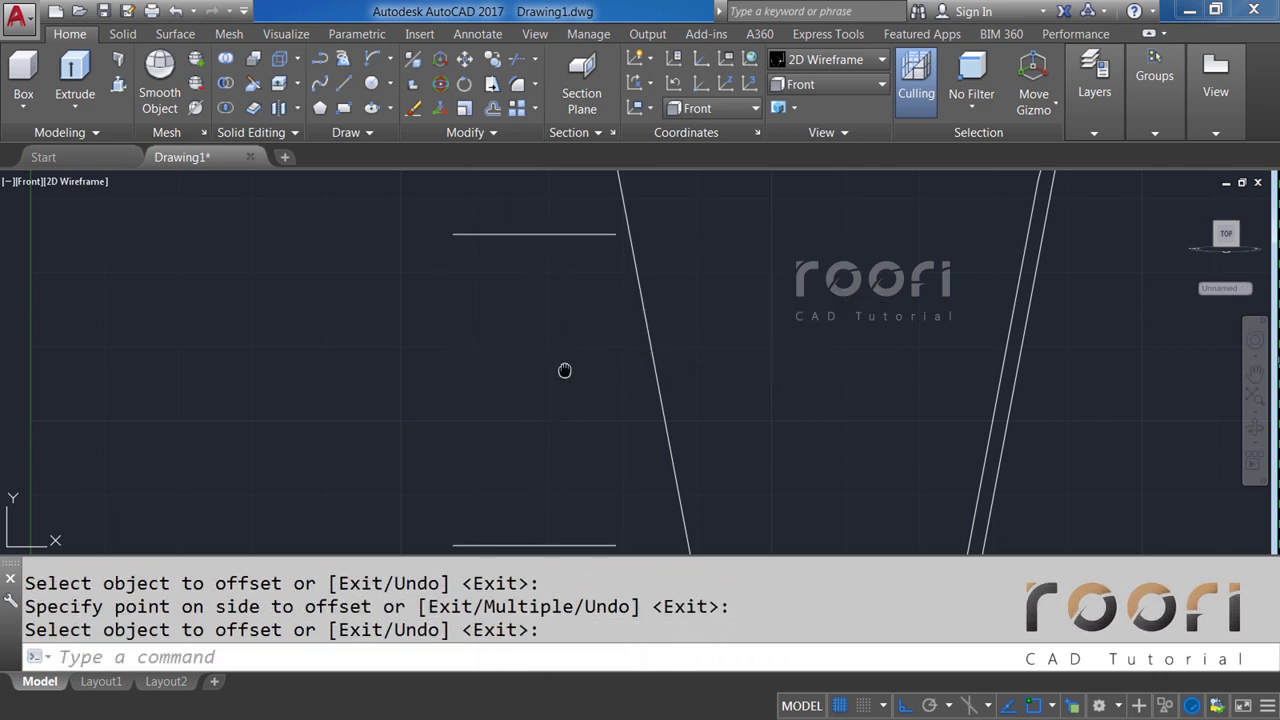
Offset the left slanted line 1 unit to the right.
{"action": "middle_click_drag", "start_coordinate": [566, 369], "coordinate": [532, 352]}
{"action": "type", "text": "O"}
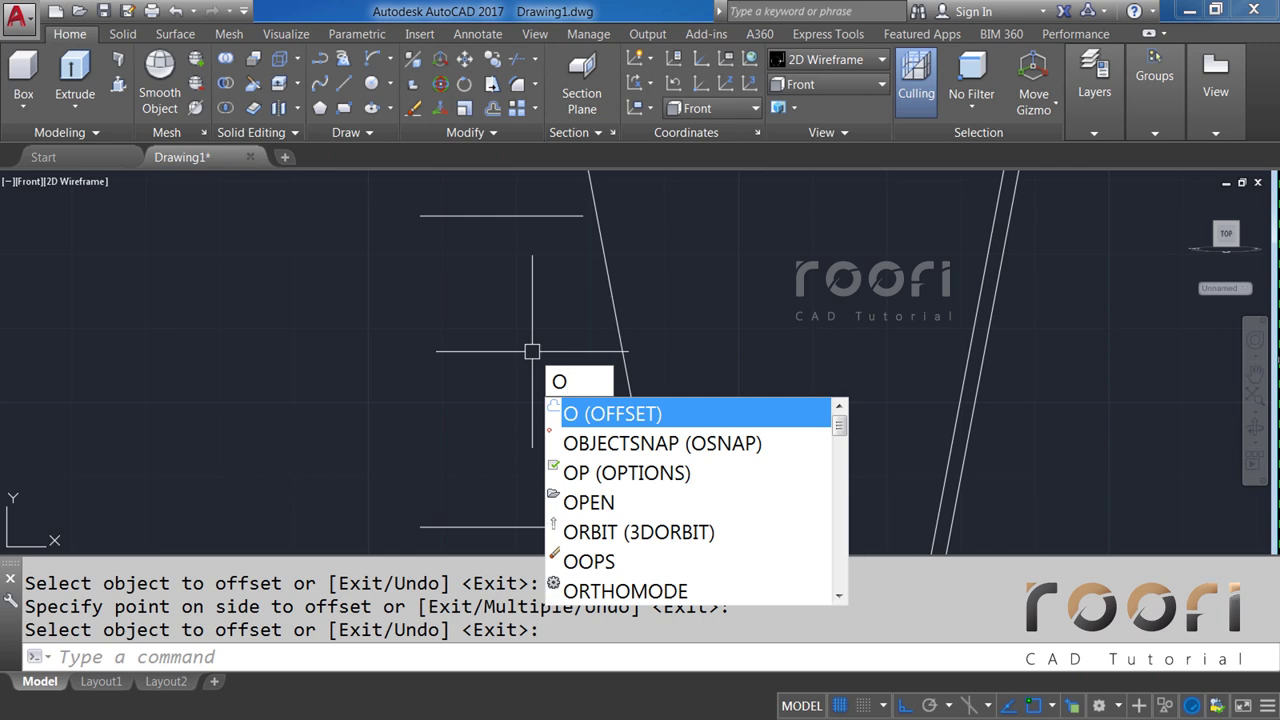
{"action": "key", "text": "Return"}
{"action": "type", "text": "1"}
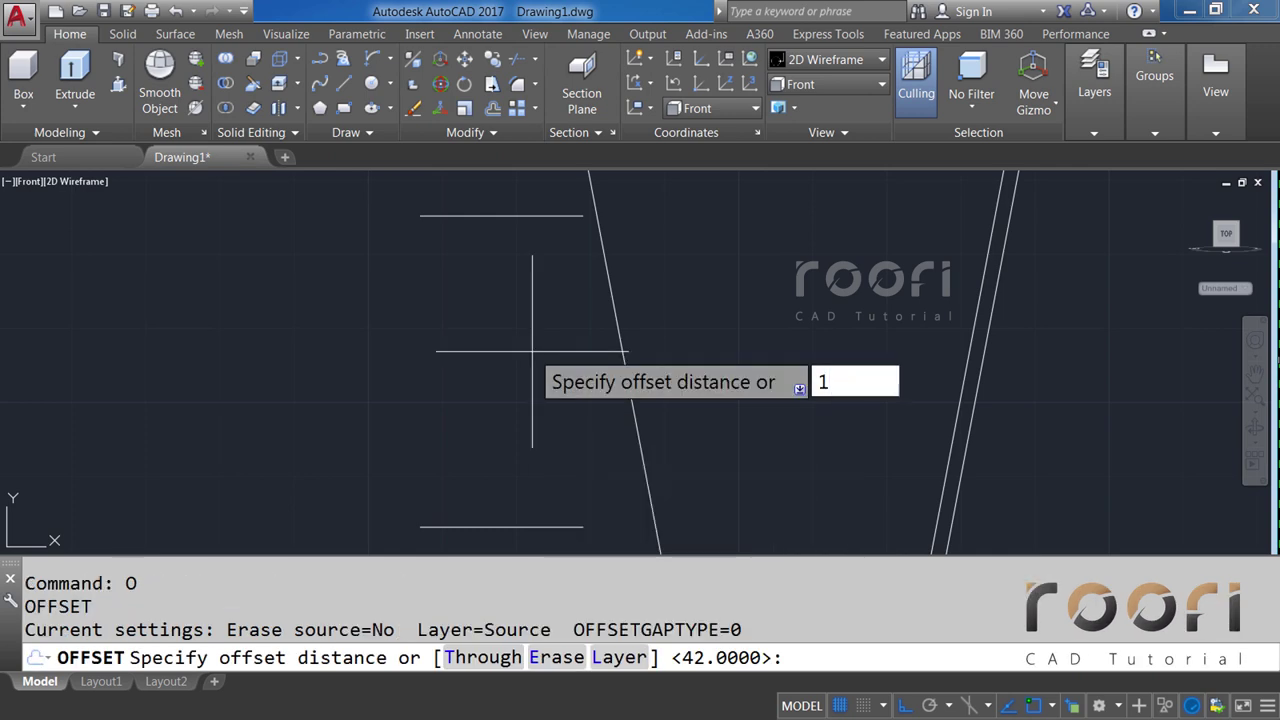
{"action": "key", "text": "Return"}
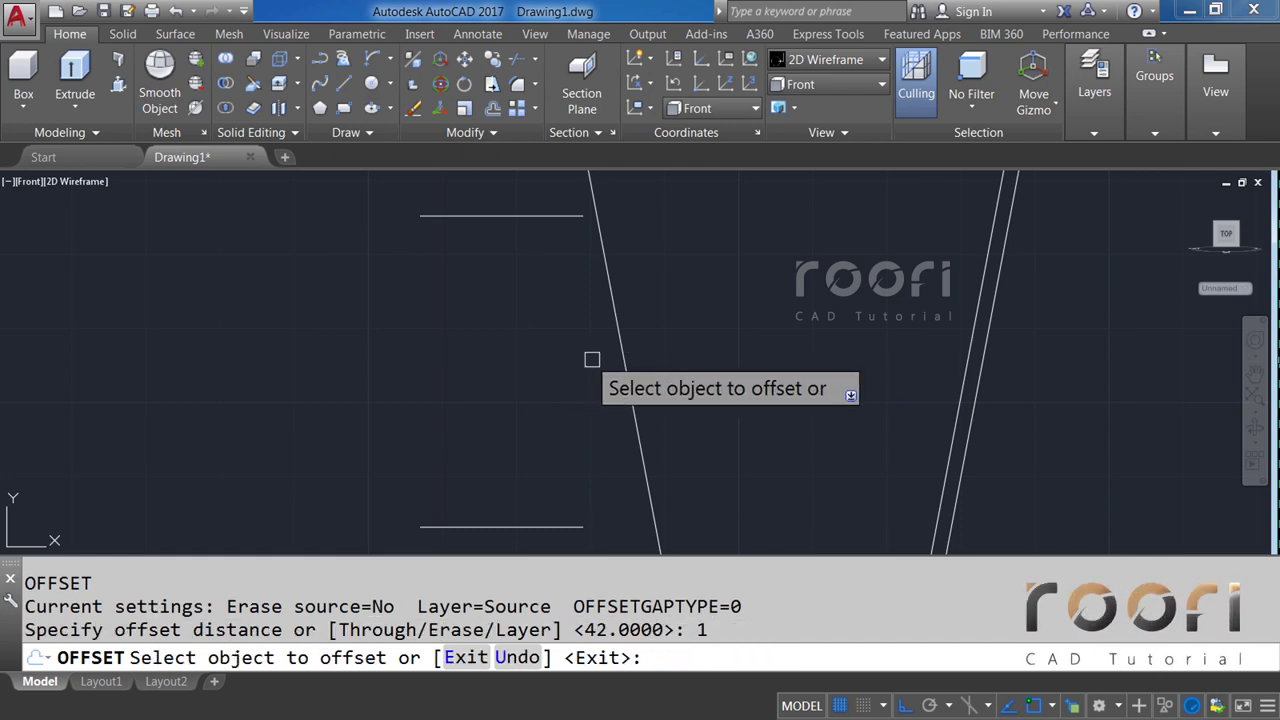
{"action": "left_click", "coordinate": [632, 394]}
{"action": "left_click", "coordinate": [712, 362]}
{"action": "key", "text": "Return"}
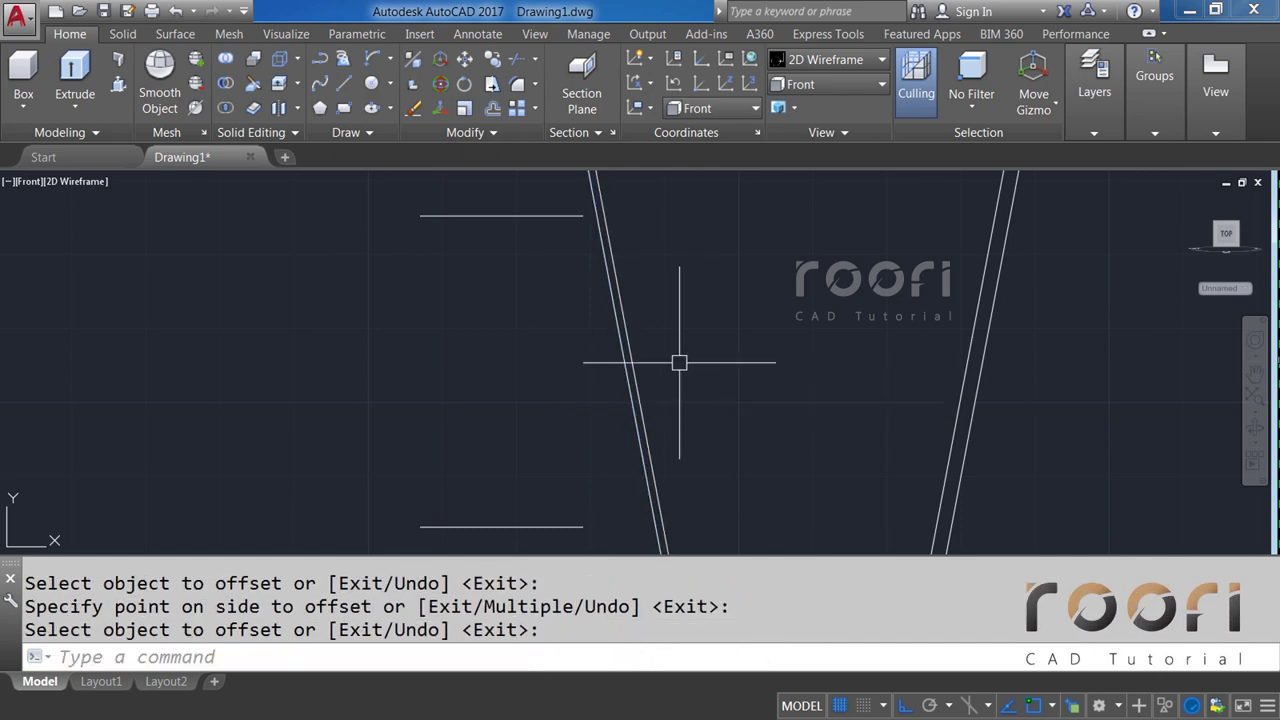
Extend the upper horizontal line to the slanted line boundary.
{"action": "type", "text": "EX"}
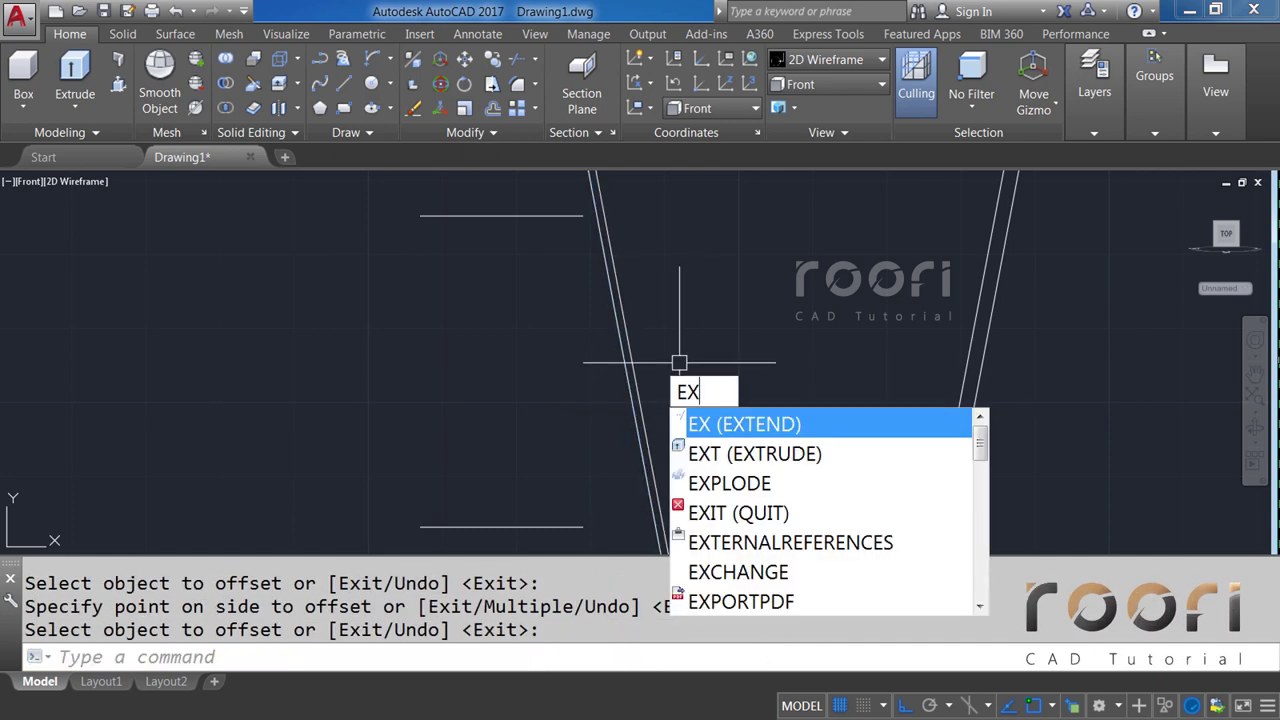
{"action": "key", "text": "Return"}
{"action": "left_click", "coordinate": [634, 388]}
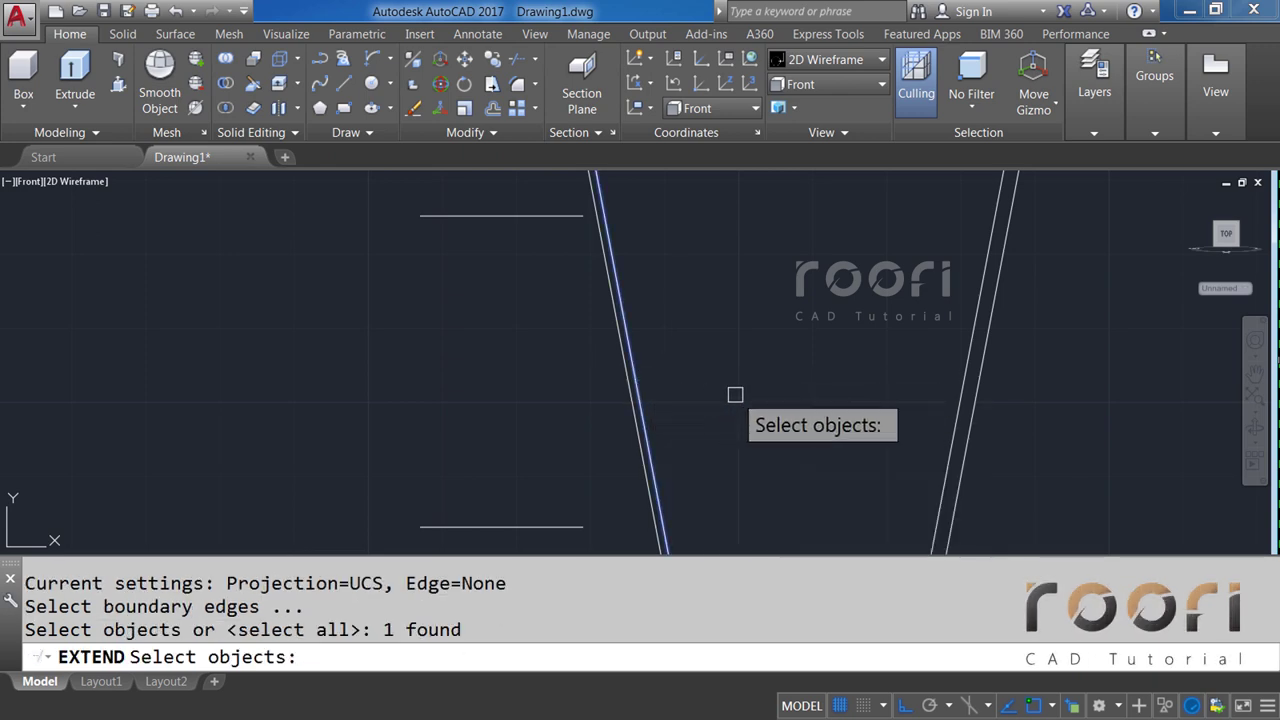
{"action": "key", "text": "Return"}
{"action": "scroll", "coordinate": [600, 530], "scroll_direction": "up", "scroll_amount": 2}
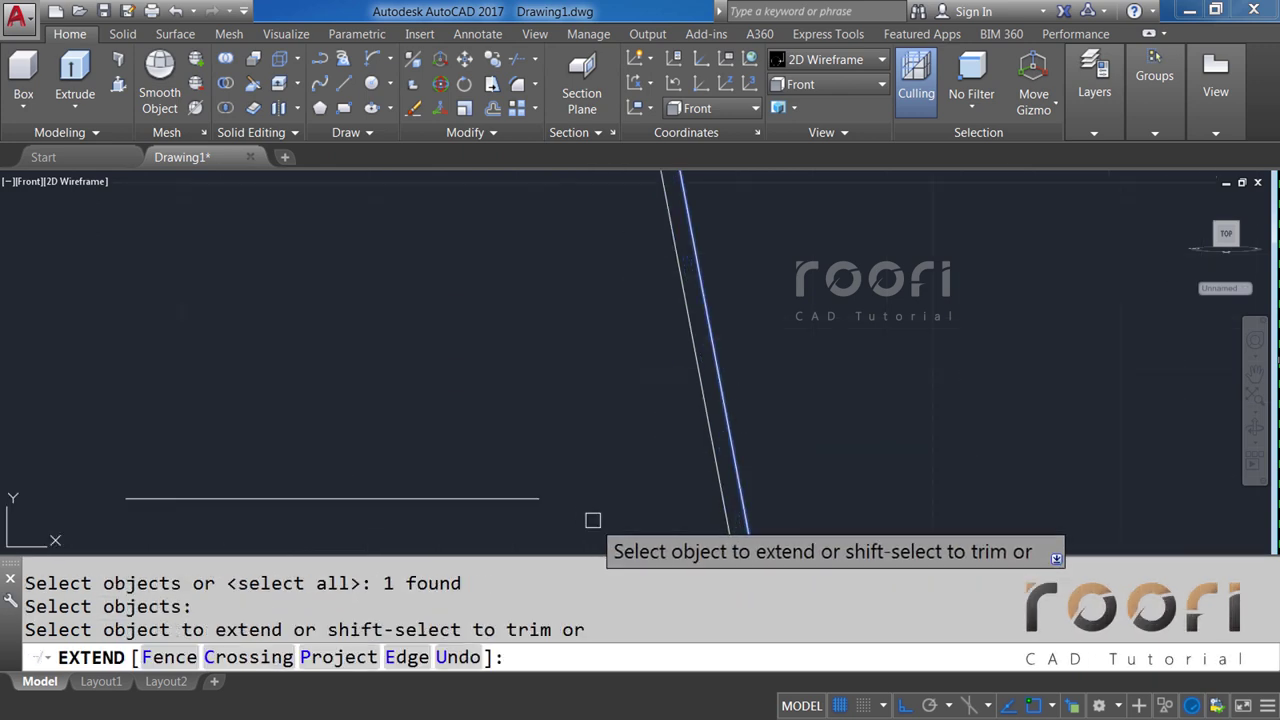
{"action": "left_click", "coordinate": [540, 500]}
{"action": "scroll", "coordinate": [614, 480], "scroll_direction": "down", "scroll_amount": 2}
{"action": "scroll", "coordinate": [586, 300], "scroll_direction": "up", "scroll_amount": 3}
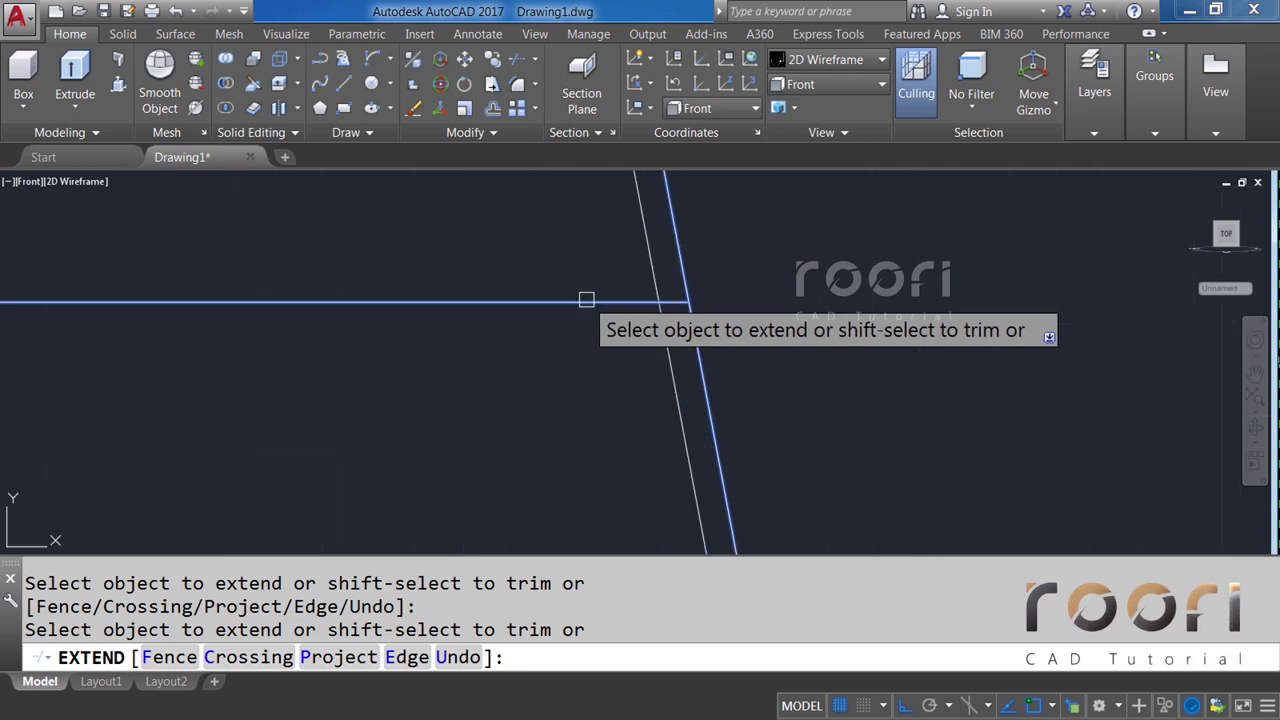
{"action": "left_click", "coordinate": [586, 299]}
{"action": "key", "text": "Return"}
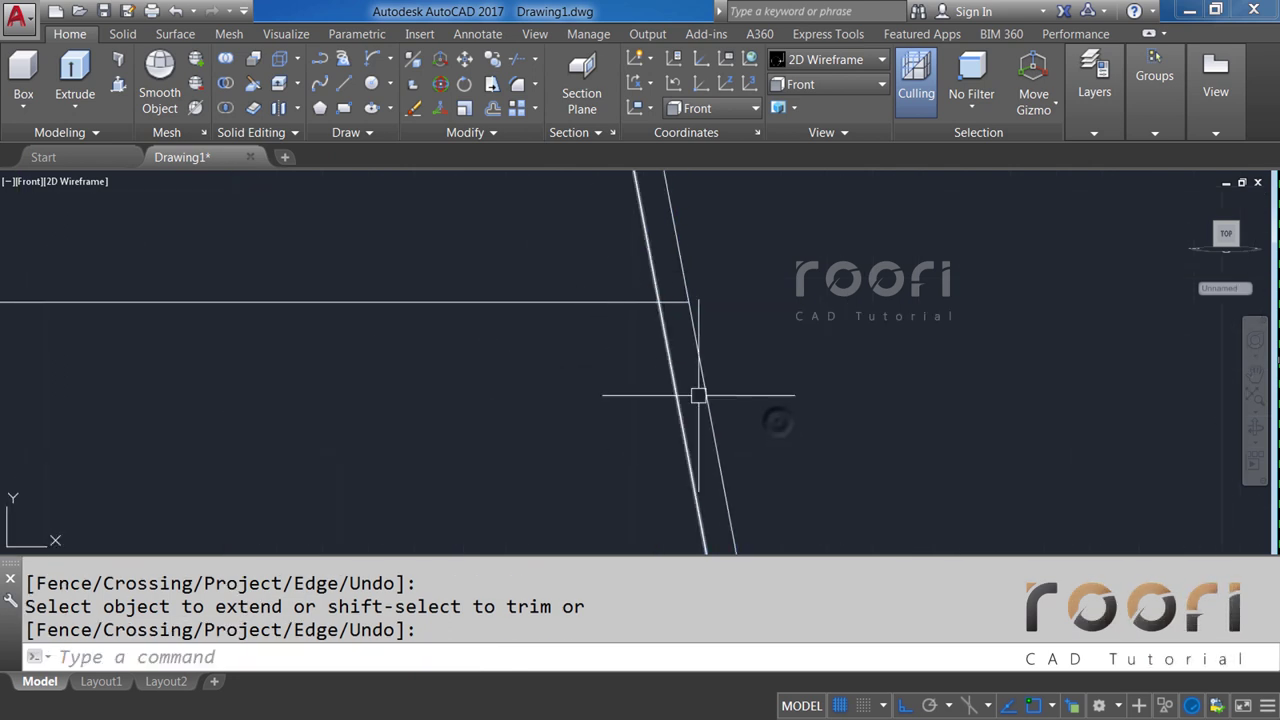
Erase both slanted lines.
{"action": "left_click", "coordinate": [698, 396]}
{"action": "left_click", "coordinate": [617, 381]}
{"action": "key", "text": "Delete"}
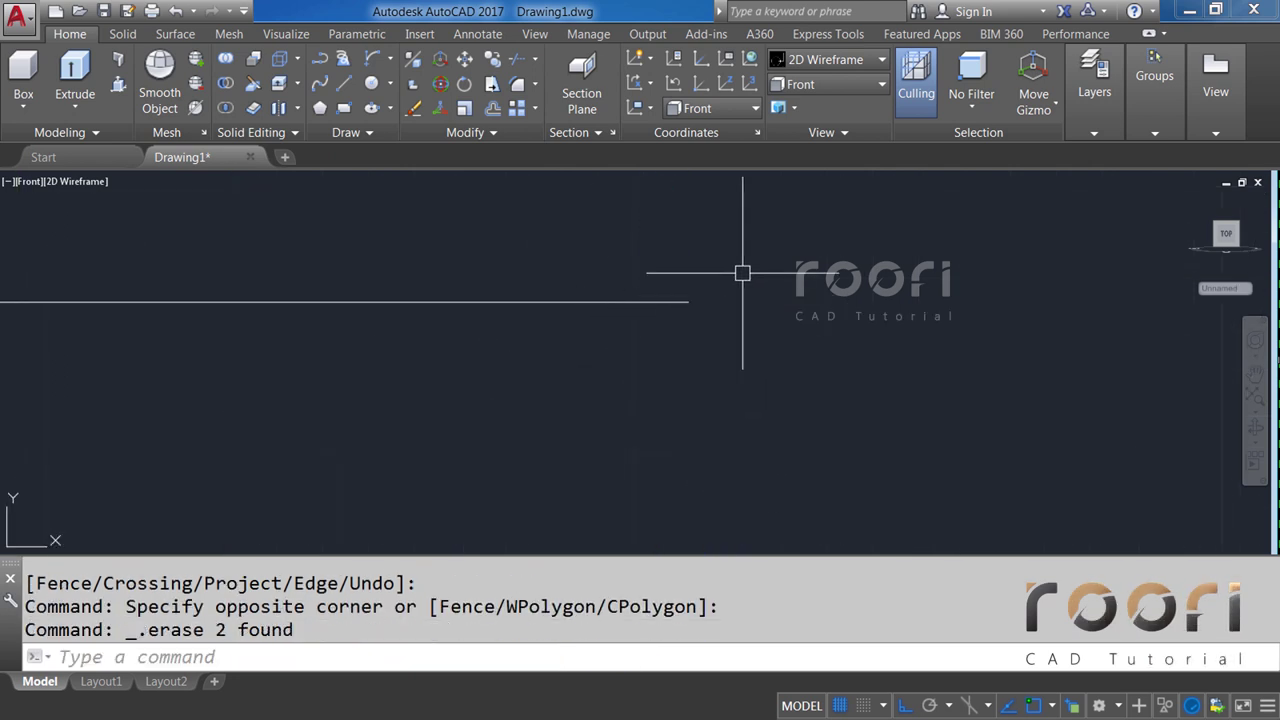
{"action": "middle_click_drag", "start_coordinate": [742, 272], "coordinate": [722, 391]}
{"action": "type", "text": "L"}
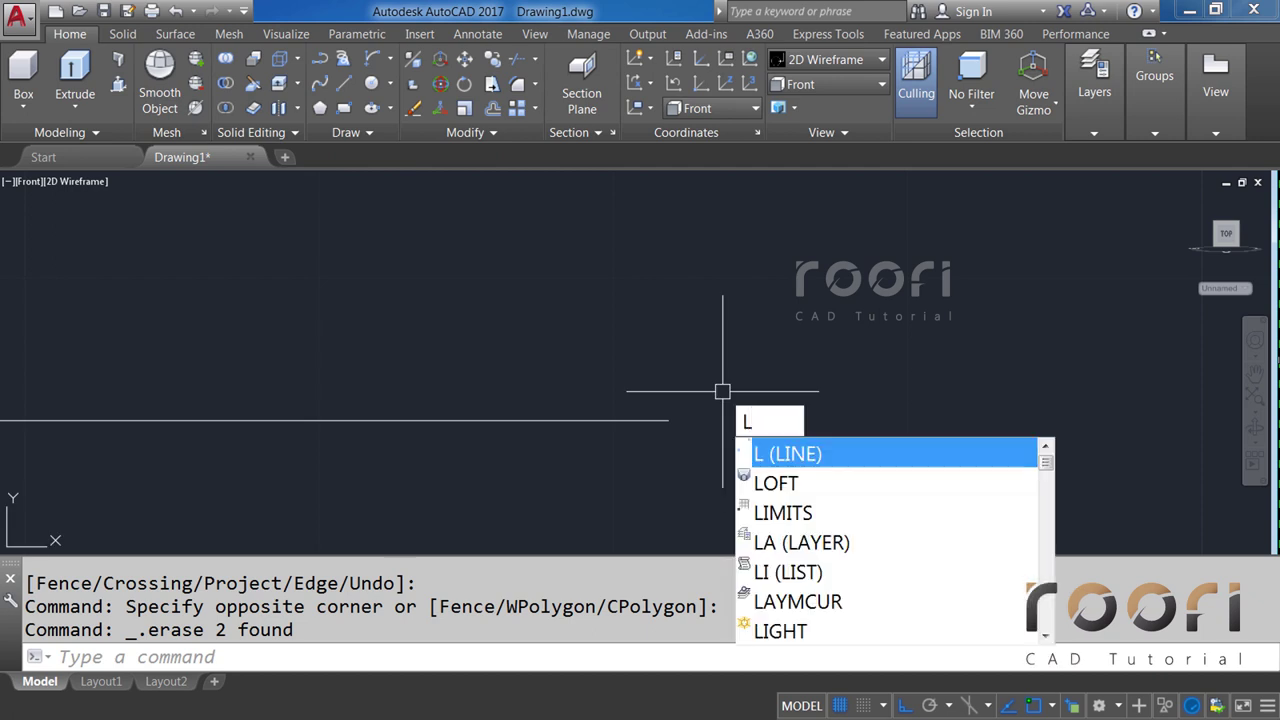
Draw a vertical line at the horizontal line's end and offset it 3 units left.
{"action": "key", "text": "Return"}
{"action": "left_click", "coordinate": [668, 420]}
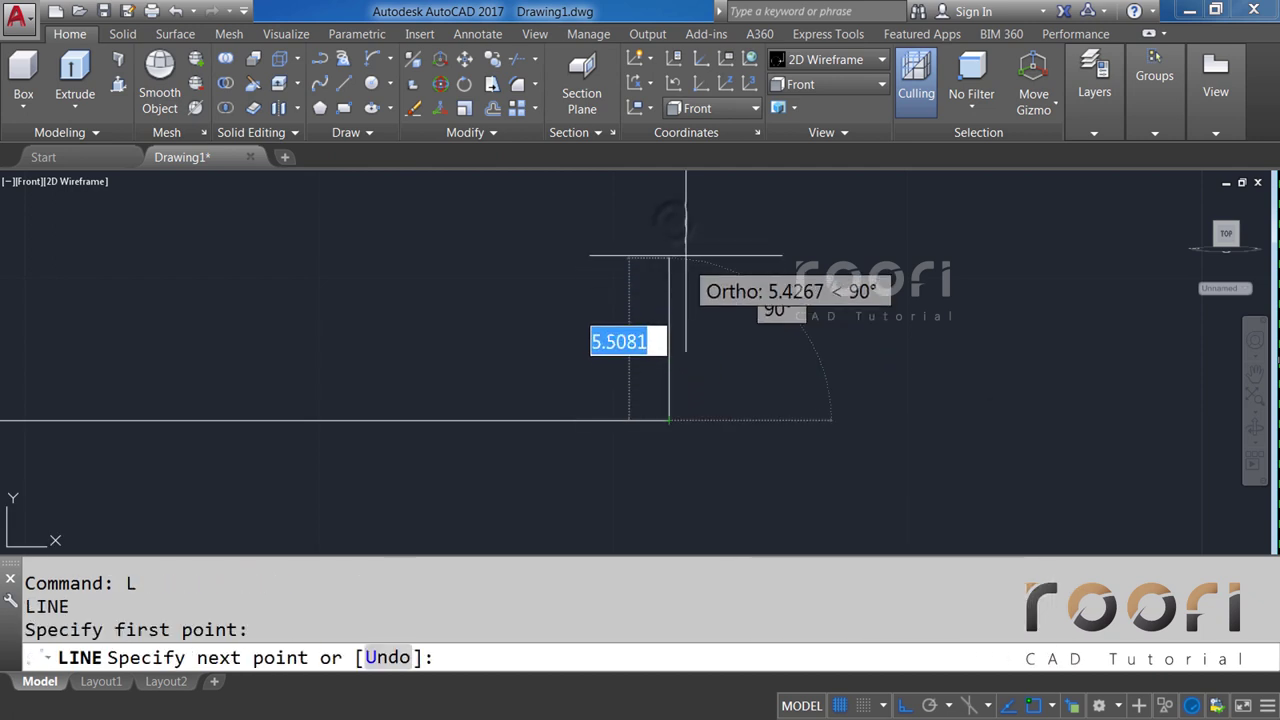
{"action": "left_click", "coordinate": [670, 222]}
{"action": "key", "text": "Return"}
{"action": "type", "text": "O"}
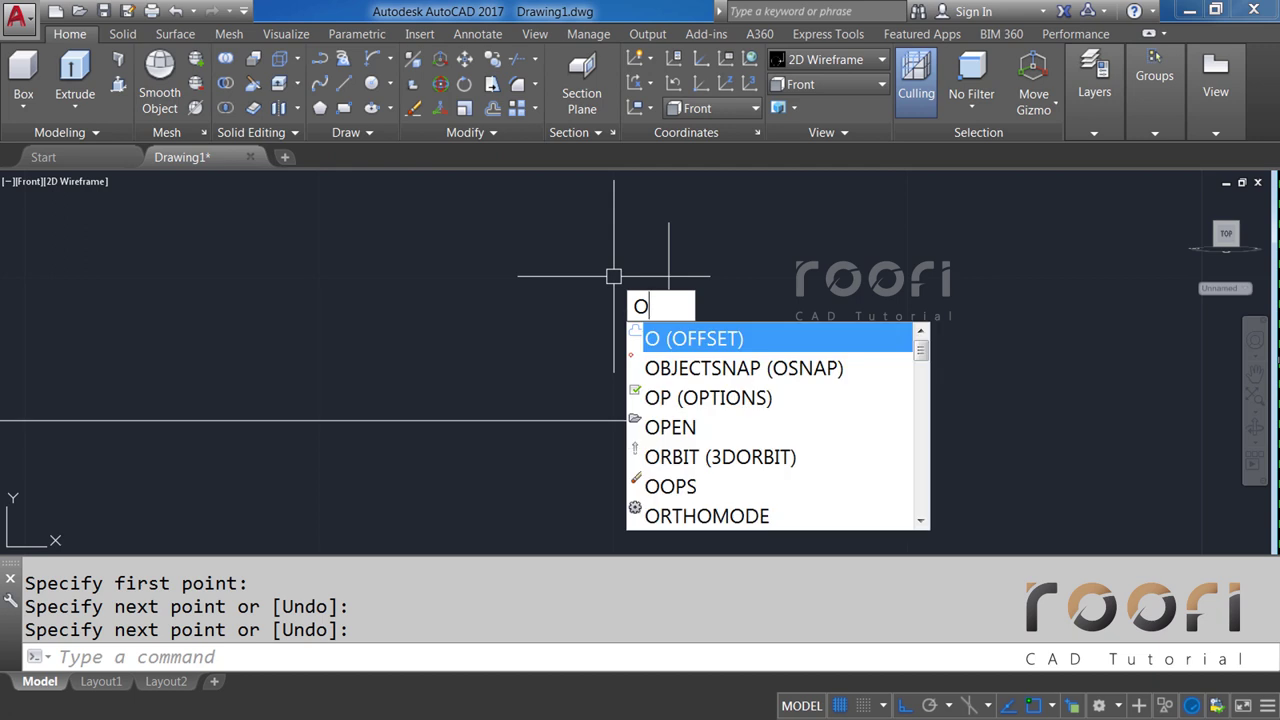
{"action": "key", "text": "Return"}
{"action": "type", "text": "3"}
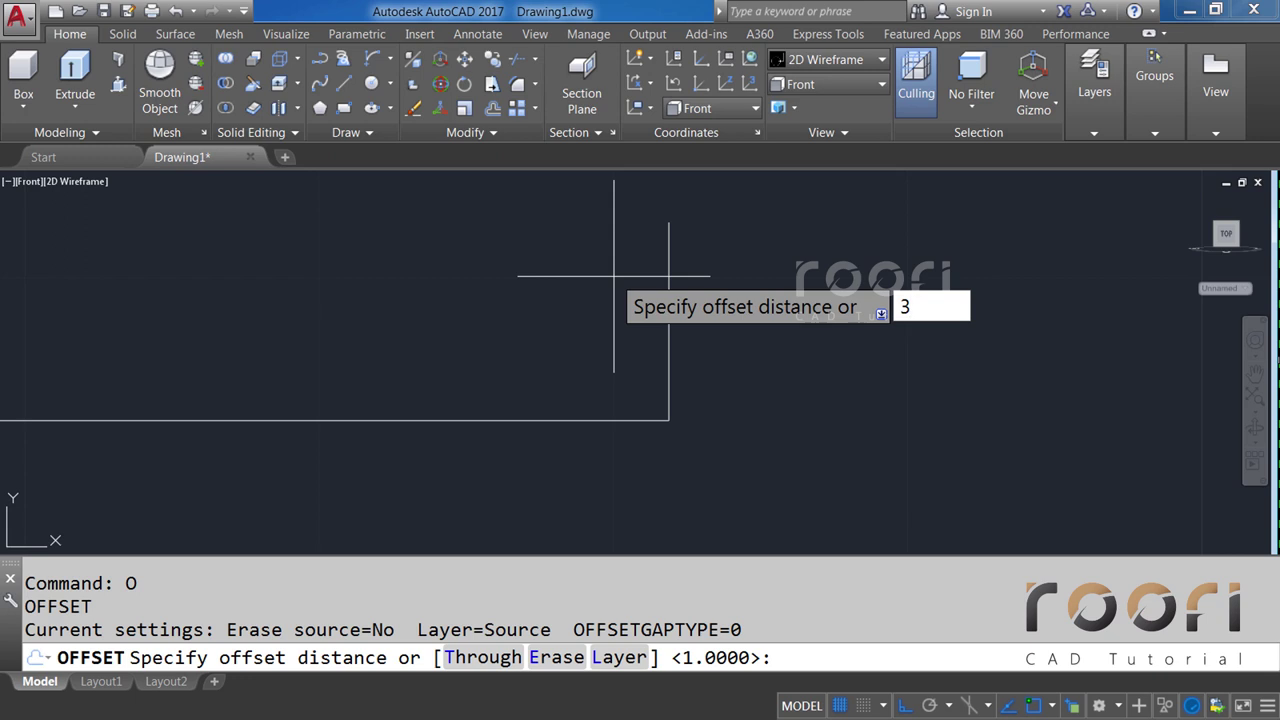
{"action": "key", "text": "Return"}
{"action": "left_click", "coordinate": [668, 296]}
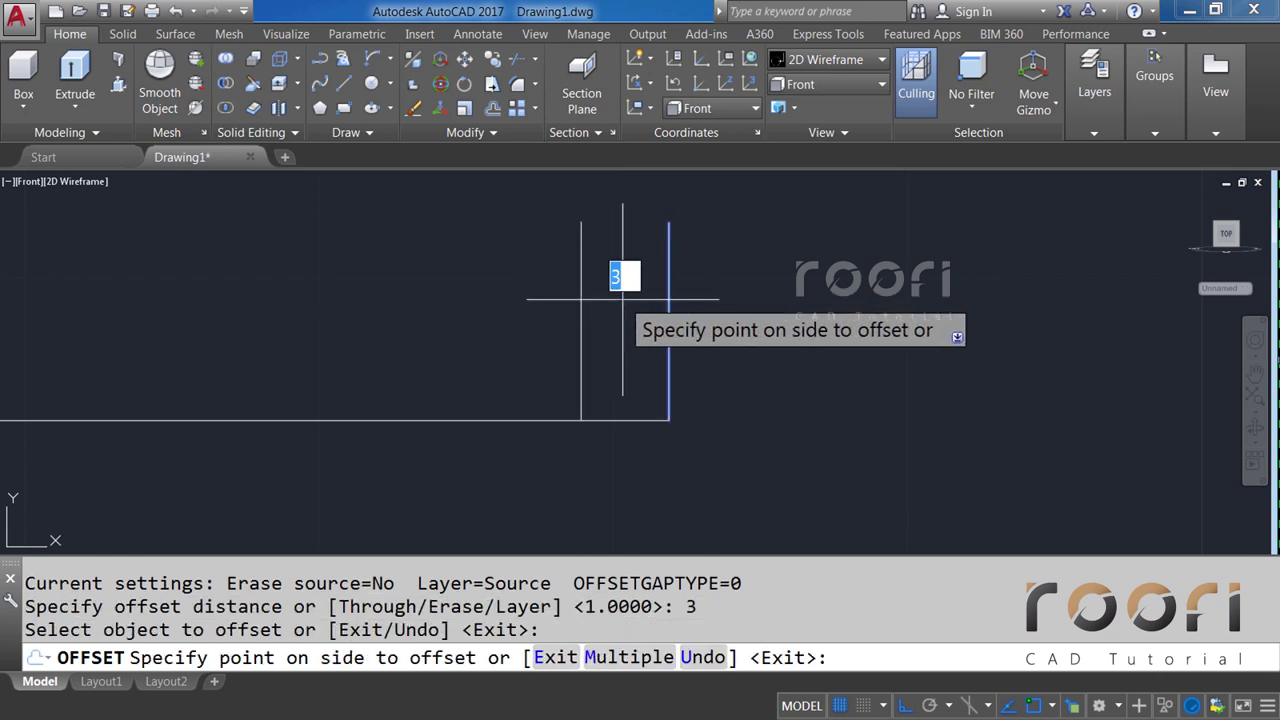
{"action": "left_click", "coordinate": [622, 298]}
Erase the leftover vertical guide lines.
{"action": "type", "text": "TR"}
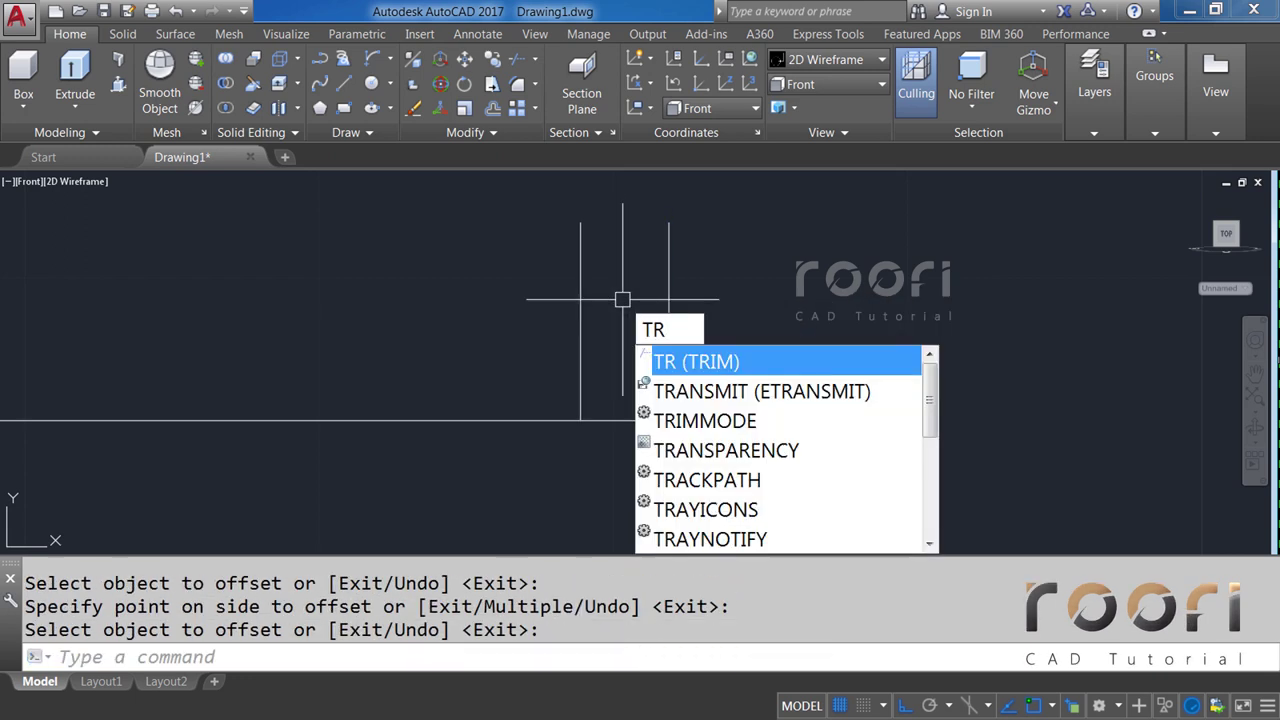
{"action": "key", "text": "Return"}
{"action": "key", "text": "Return"}
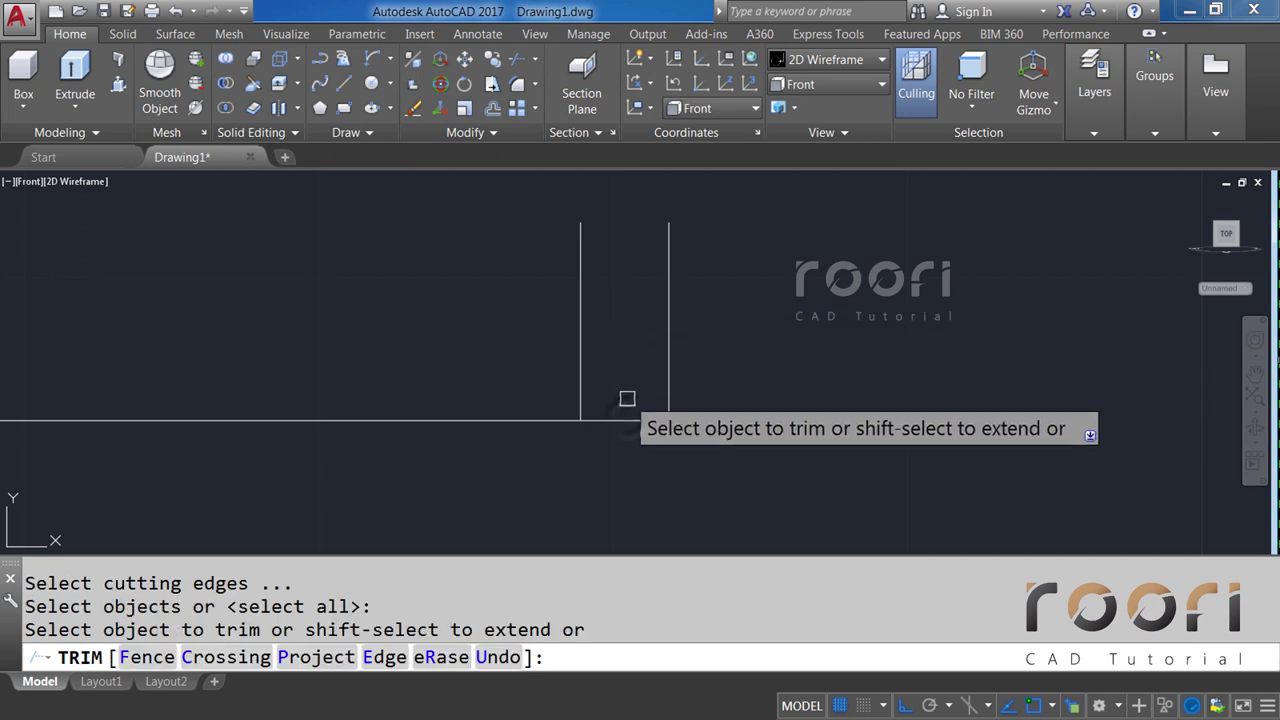
{"action": "left_click", "coordinate": [608, 371]}
{"action": "left_click", "coordinate": [563, 340]}
{"action": "key", "text": "Delete"}
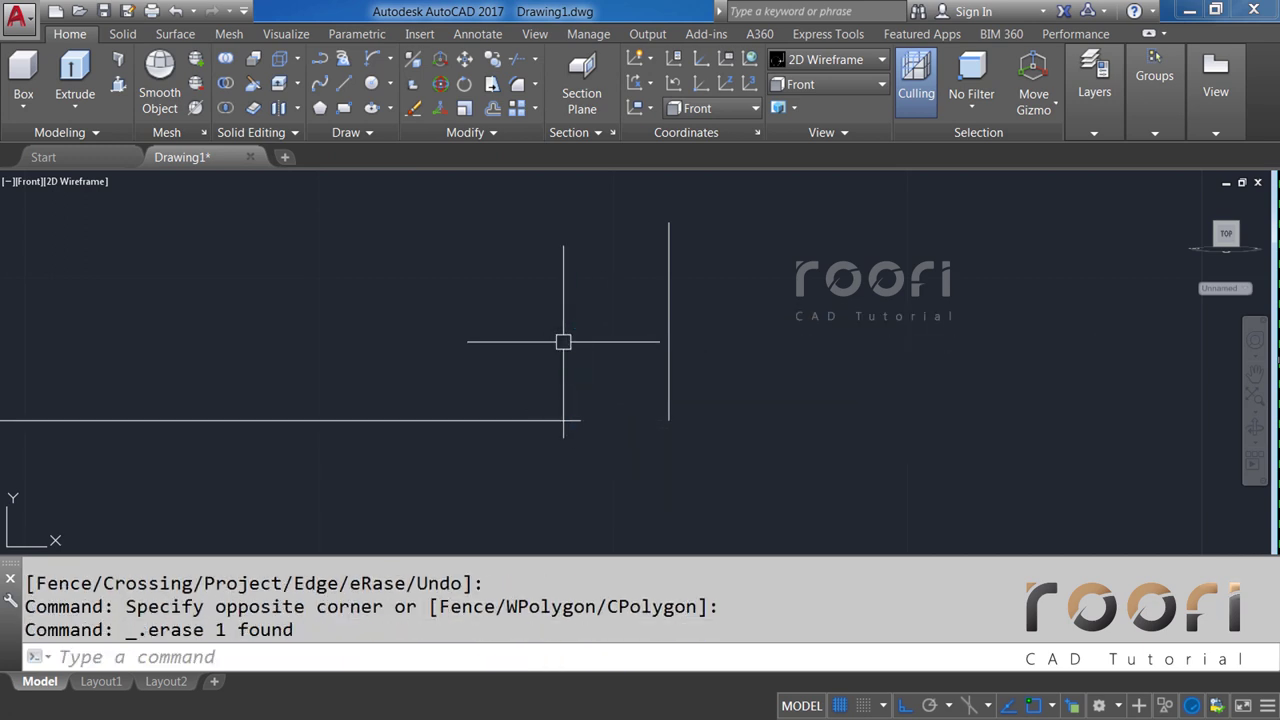
{"action": "scroll", "coordinate": [591, 346], "scroll_direction": "down", "scroll_amount": 3}
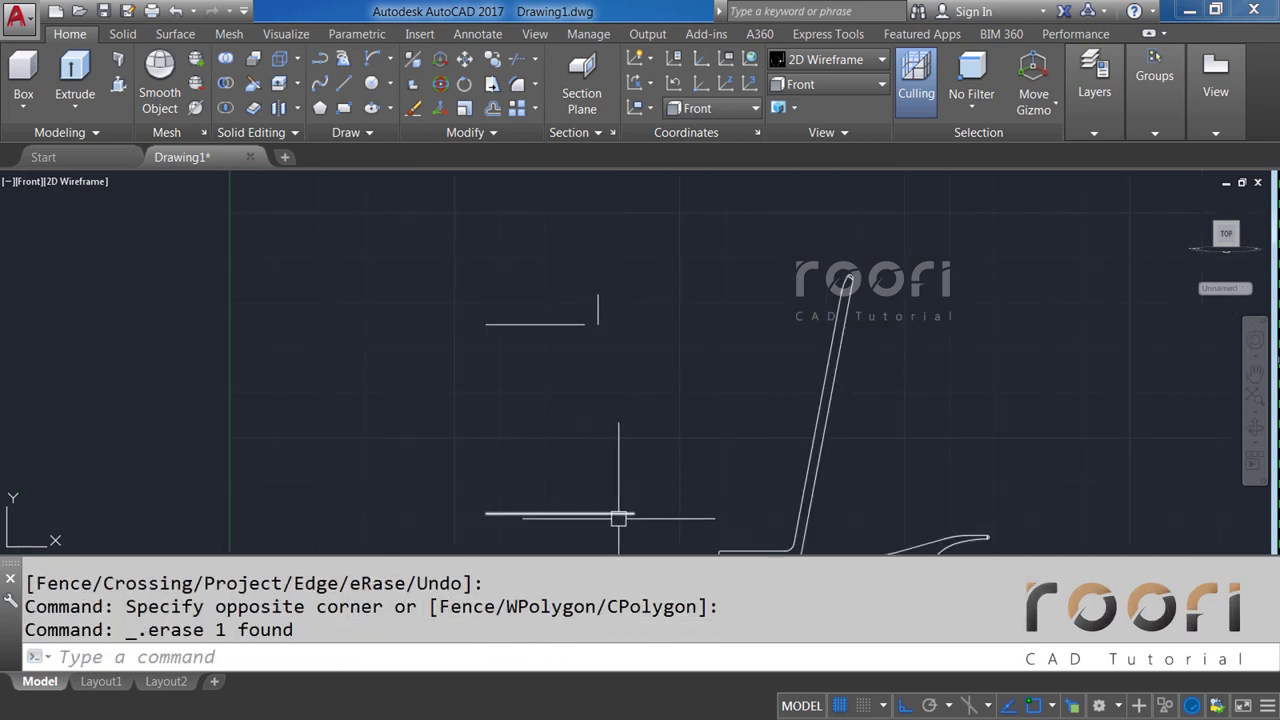
{"action": "scroll", "coordinate": [644, 503], "scroll_direction": "up", "scroll_amount": 3}
{"action": "scroll", "coordinate": [644, 503], "scroll_direction": "up", "scroll_amount": 1}
Redraw a vertical line at the horizontal line's end and offset it 3 units left.
{"action": "type", "text": "L"}
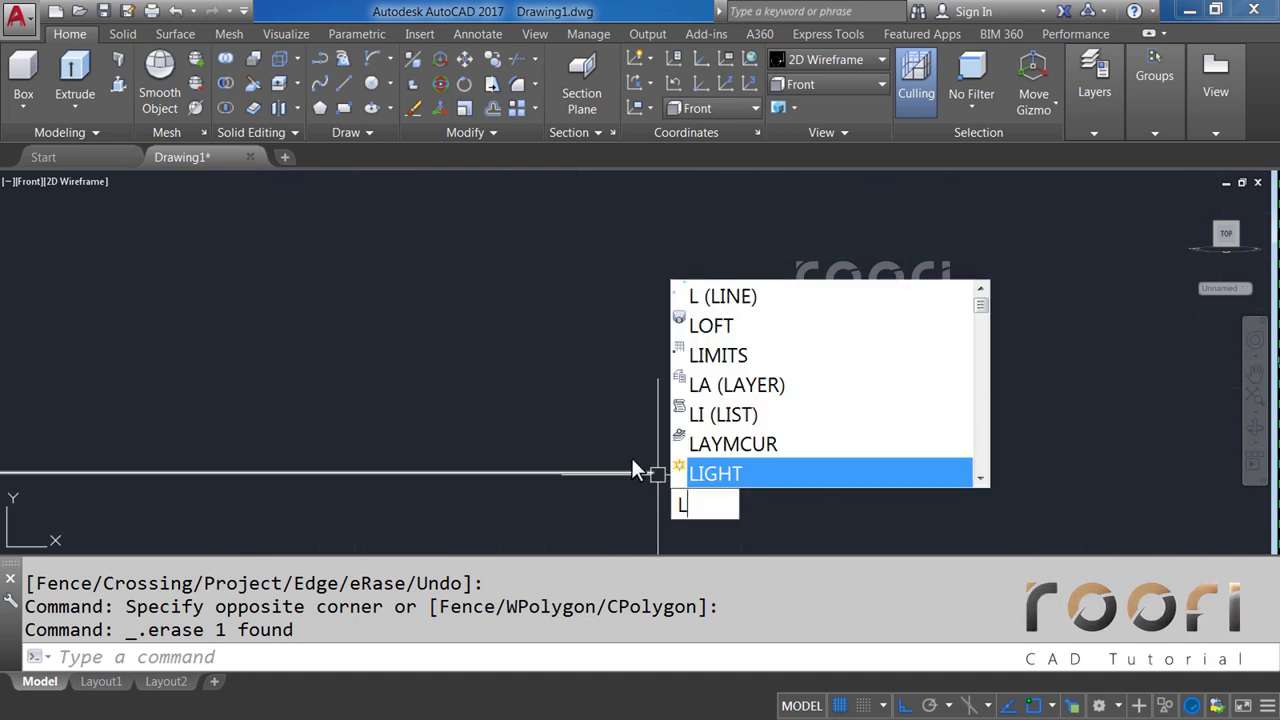
{"action": "key", "text": "Escape"}
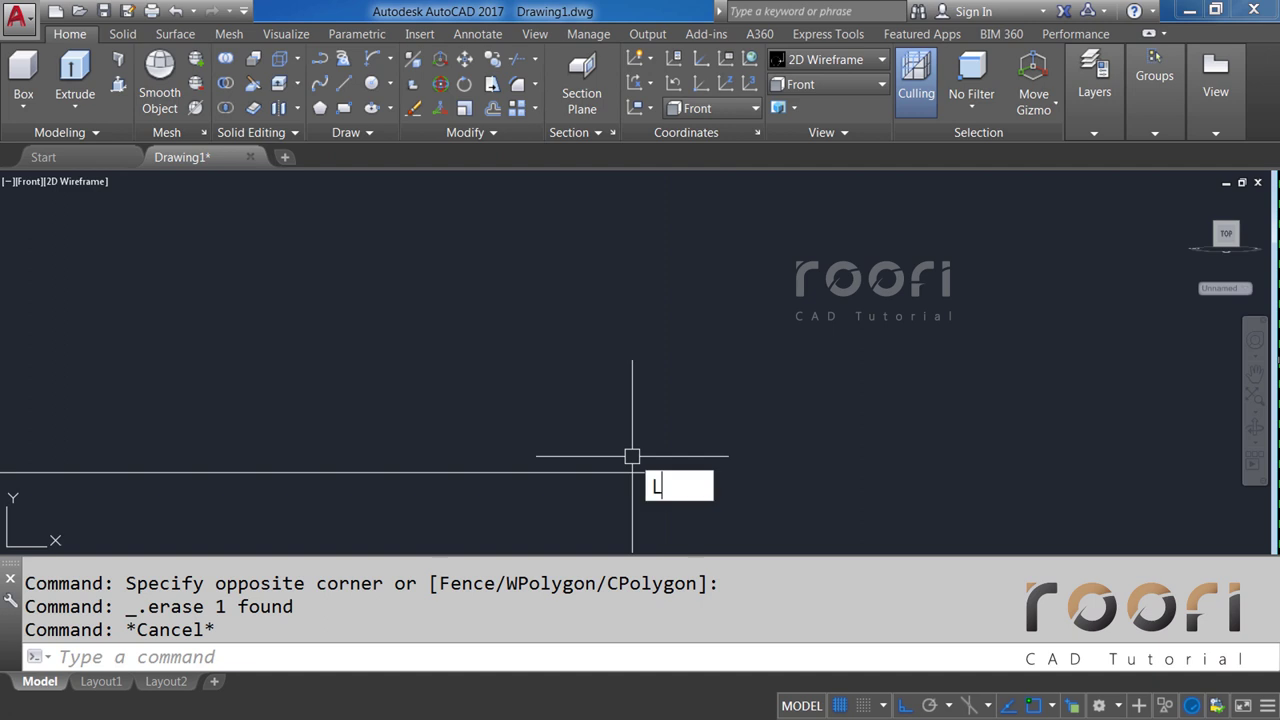
{"action": "key", "text": "Return"}
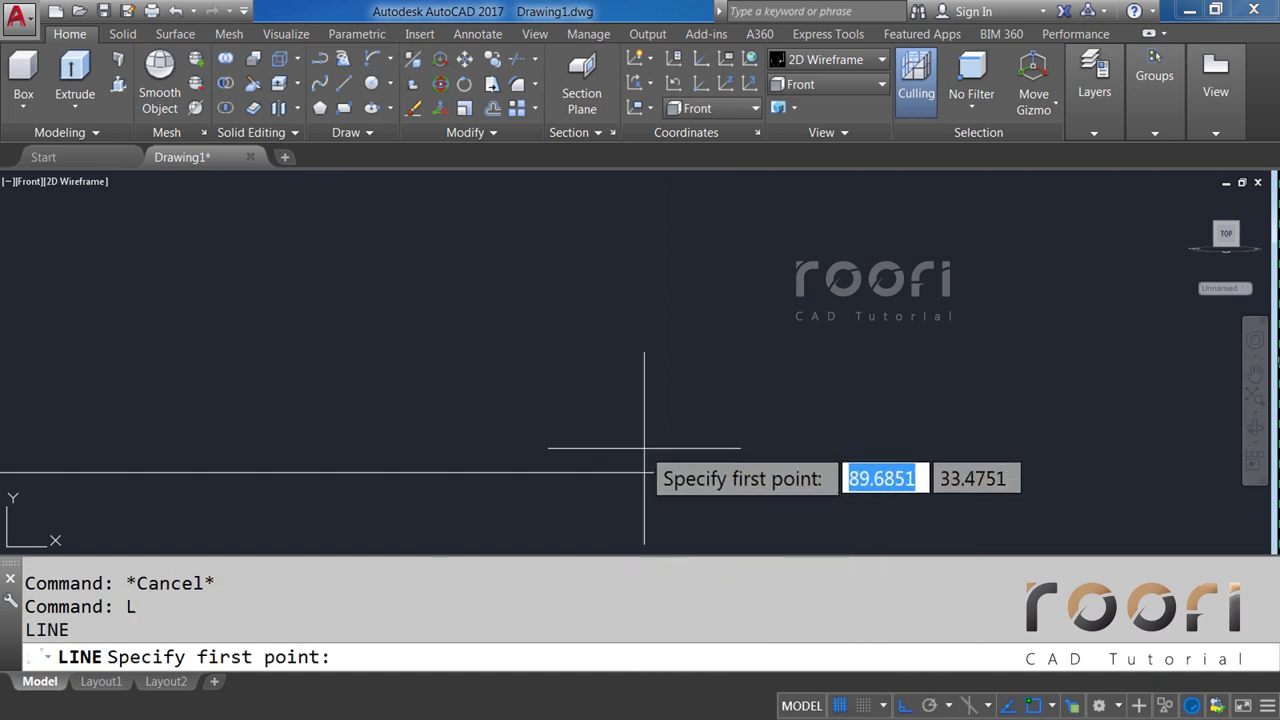
{"action": "left_click", "coordinate": [653, 471]}
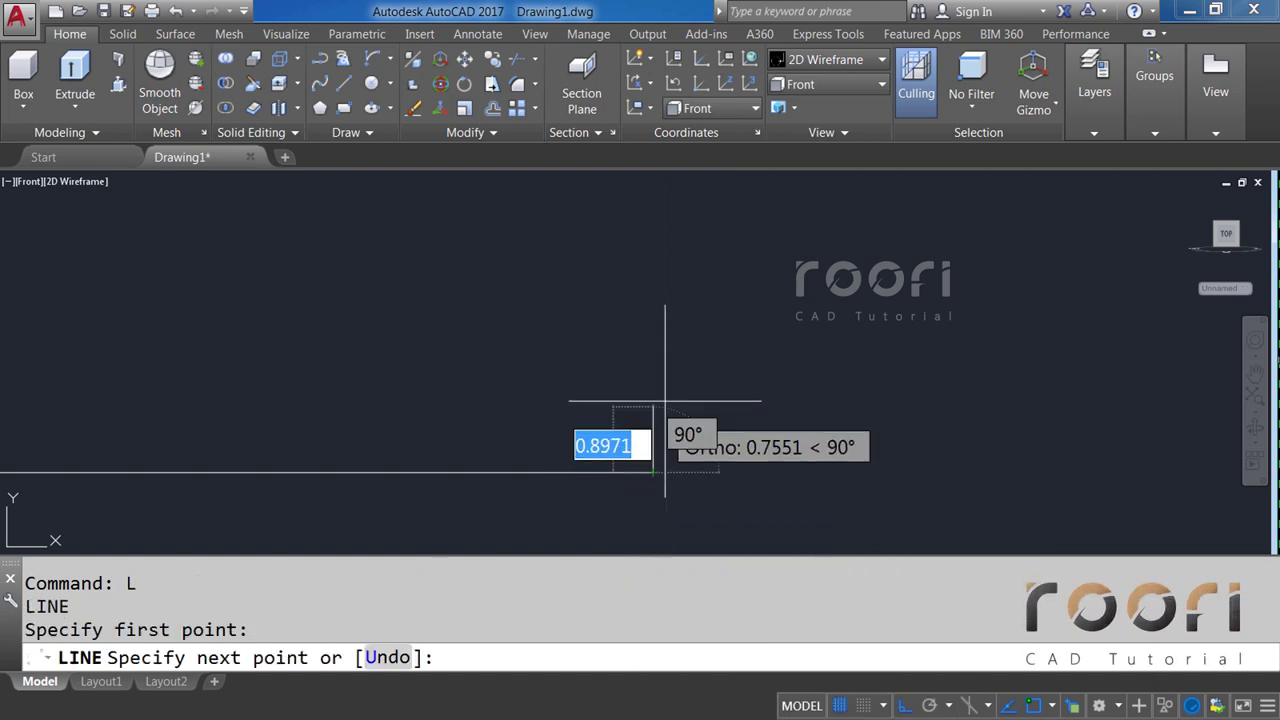
{"action": "left_click", "coordinate": [653, 231]}
{"action": "key", "text": "Return"}
{"action": "type", "text": "O"}
{"action": "type", "text": "3"}
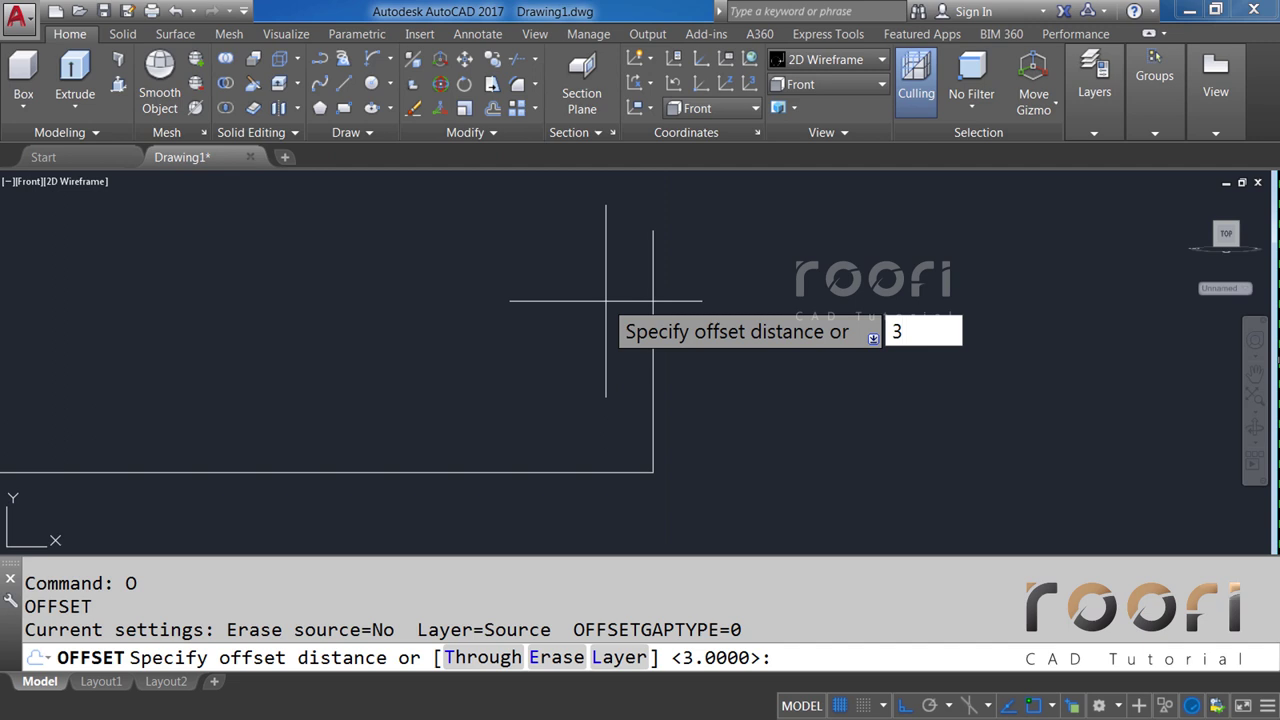
{"action": "key", "text": "Return"}
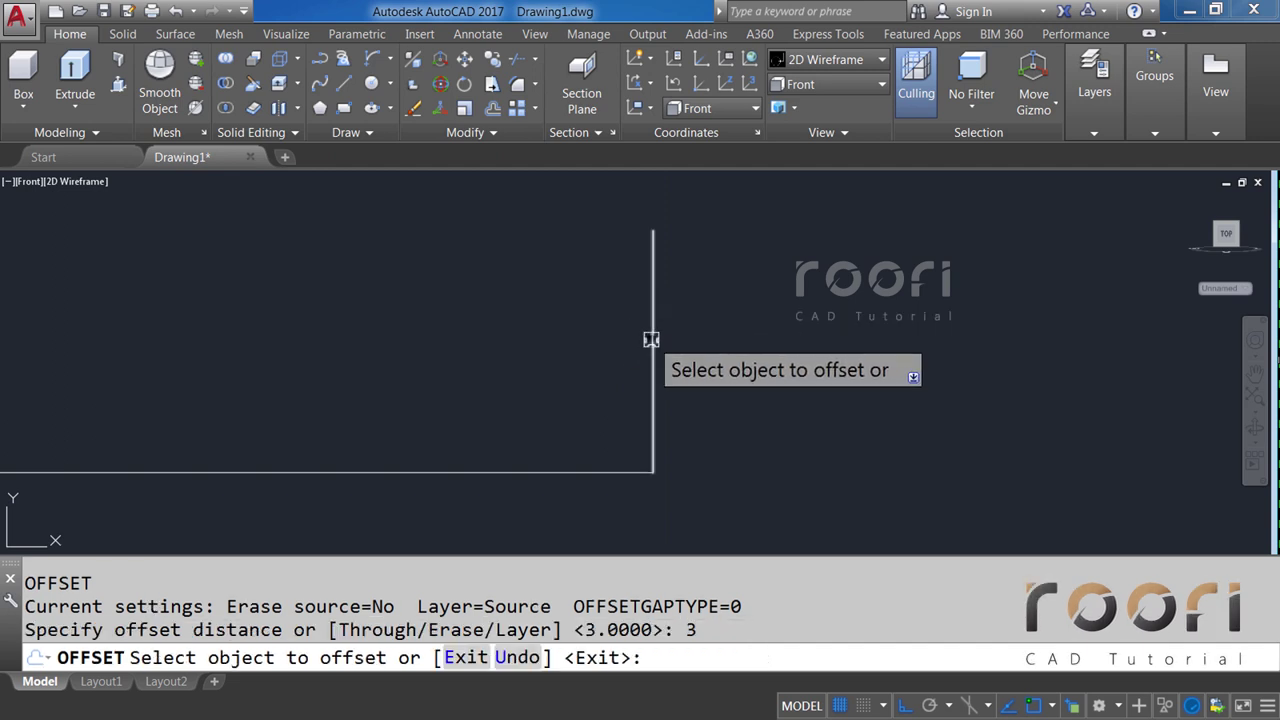
{"action": "left_click", "coordinate": [651, 340]}
{"action": "left_click", "coordinate": [618, 310]}
{"action": "type", "text": "T"}
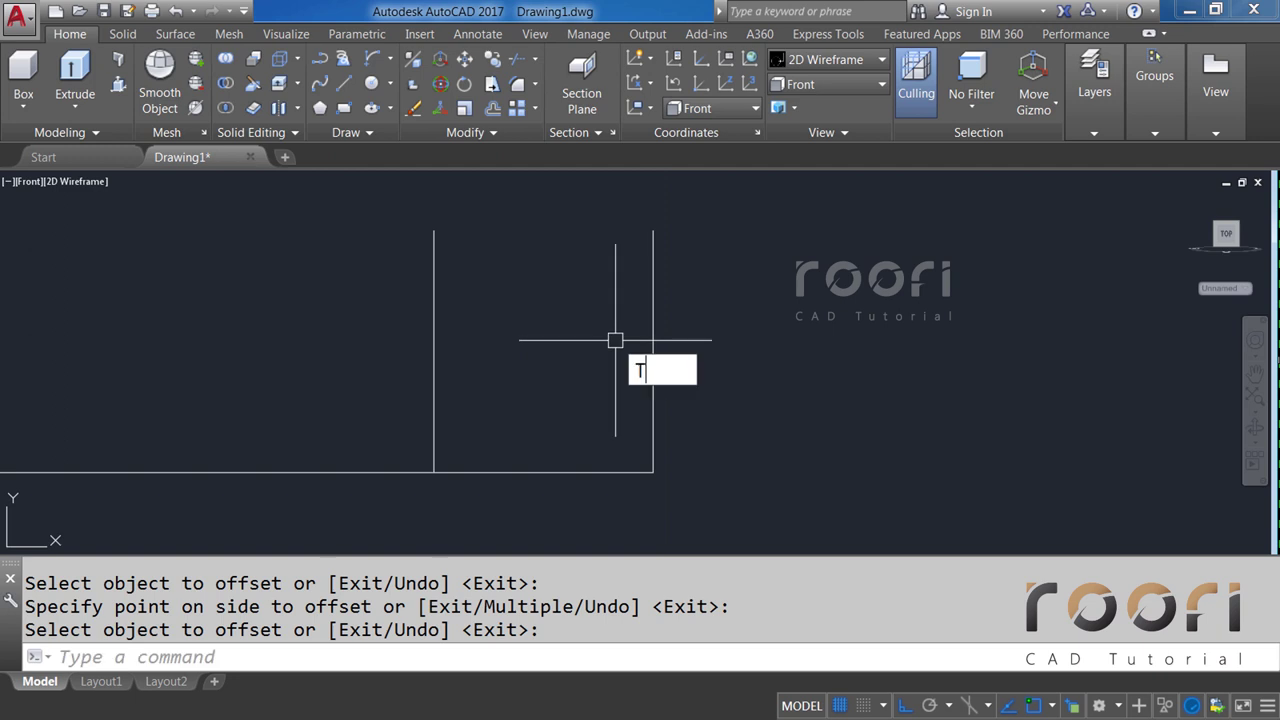
Trim the bottom line between the two vertical lines.
{"action": "type", "text": "R"}
{"action": "key", "text": "Return"}
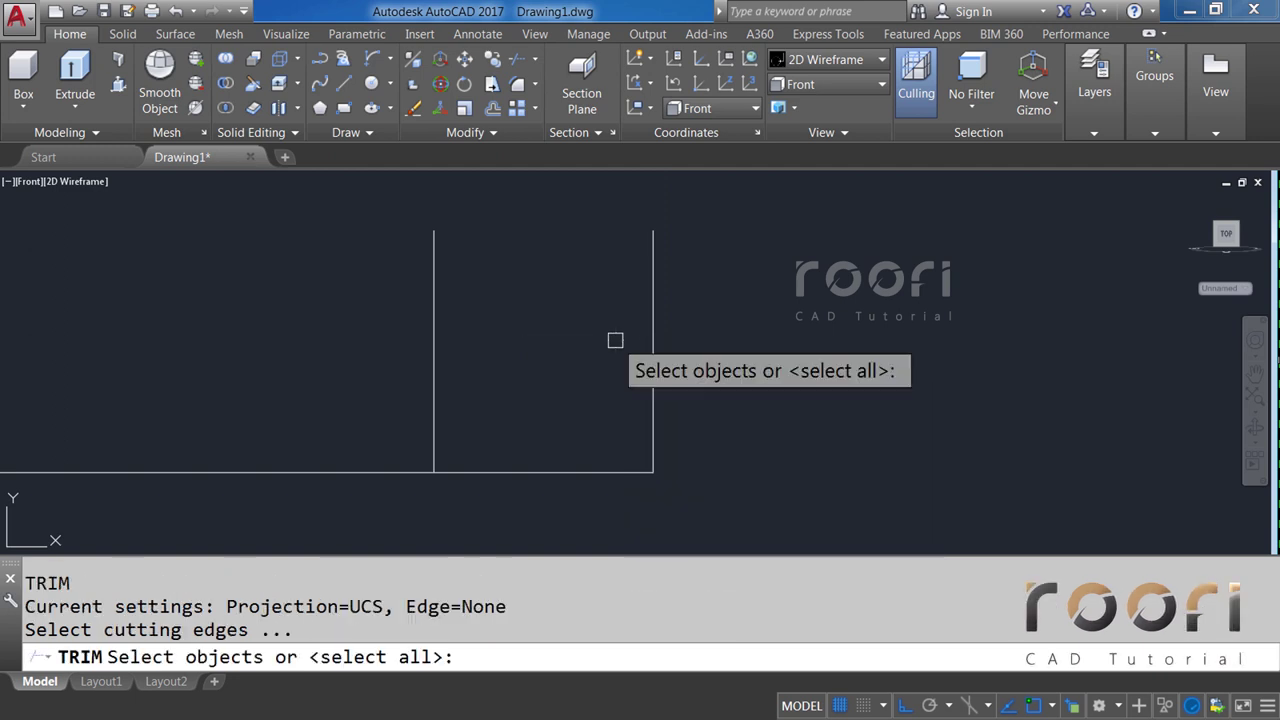
{"action": "key", "text": "Return"}
{"action": "left_click", "coordinate": [561, 464]}
{"action": "left_click", "coordinate": [527, 472]}
{"action": "key", "text": "Return"}
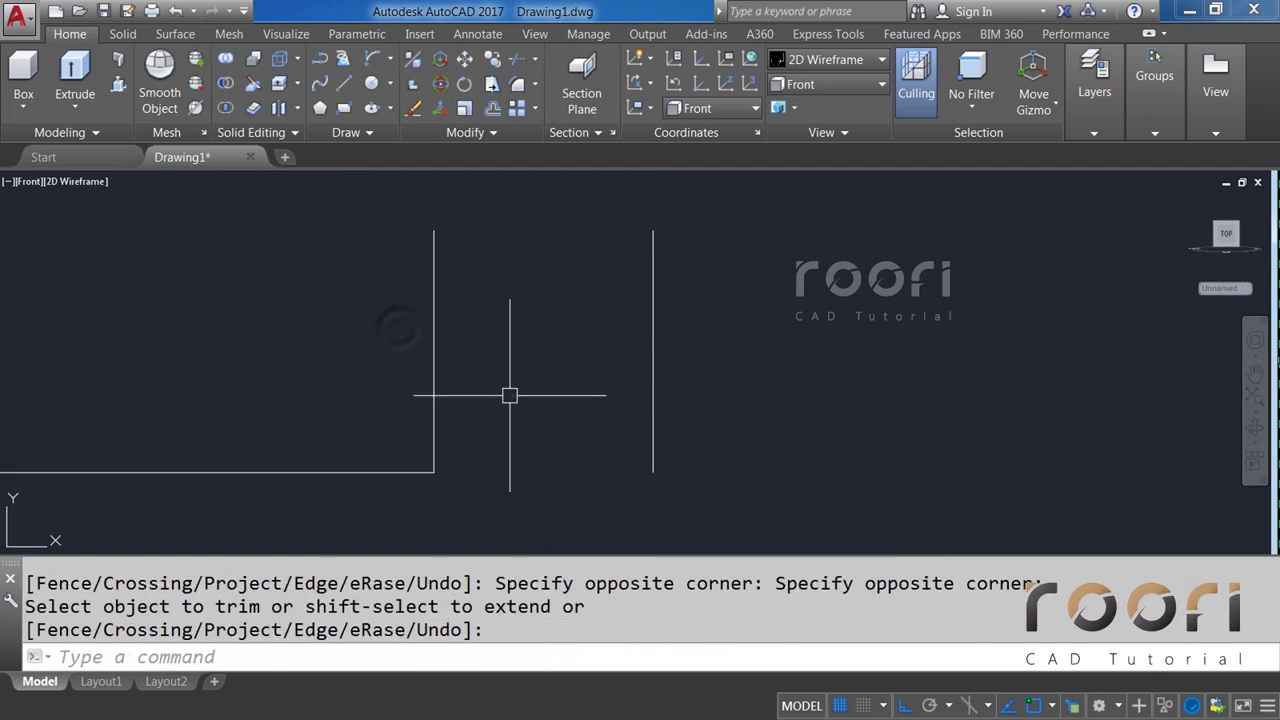
Erase the extra vertical guide line.
{"action": "left_click_drag", "start_coordinate": [508, 391], "coordinate": [398, 327]}
{"action": "key", "text": "Delete"}
{"action": "scroll", "coordinate": [557, 337], "scroll_direction": "down", "scroll_amount": 3}
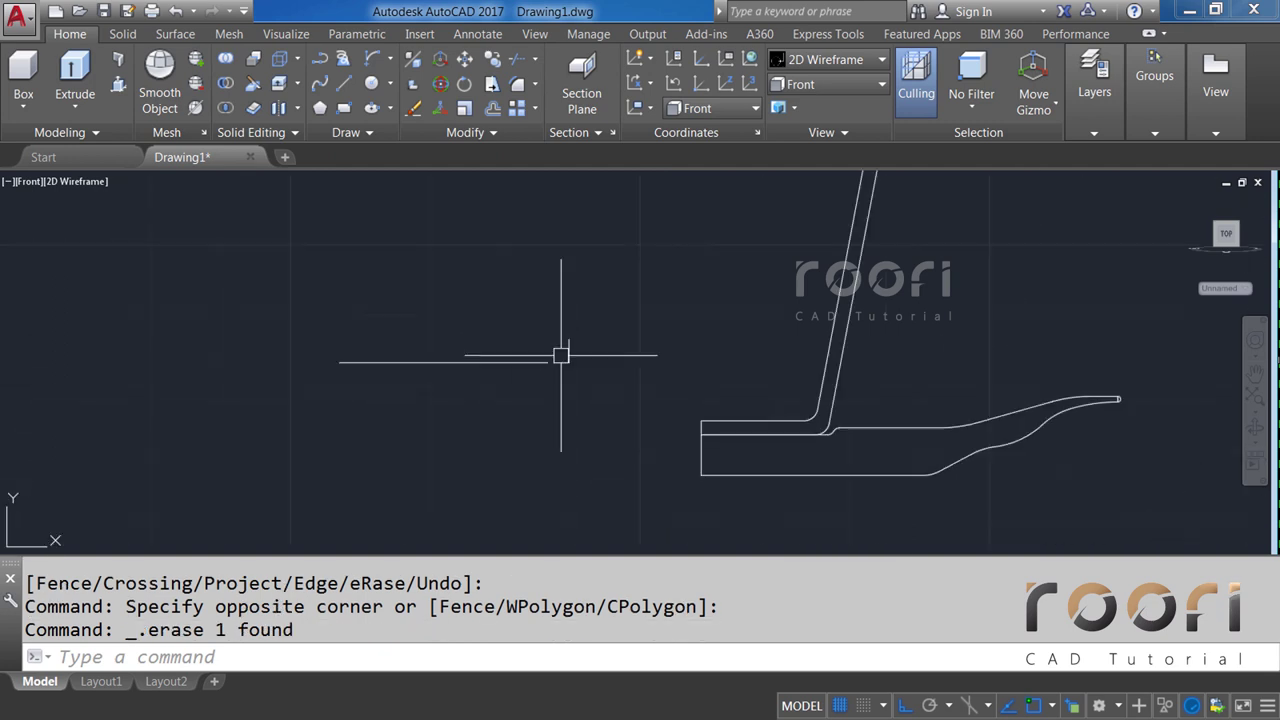
{"action": "scroll", "coordinate": [582, 434], "scroll_direction": "up", "scroll_amount": 3}
{"action": "middle_click_drag", "start_coordinate": [546, 408], "coordinate": [618, 385]}
{"action": "type", "text": "L"}
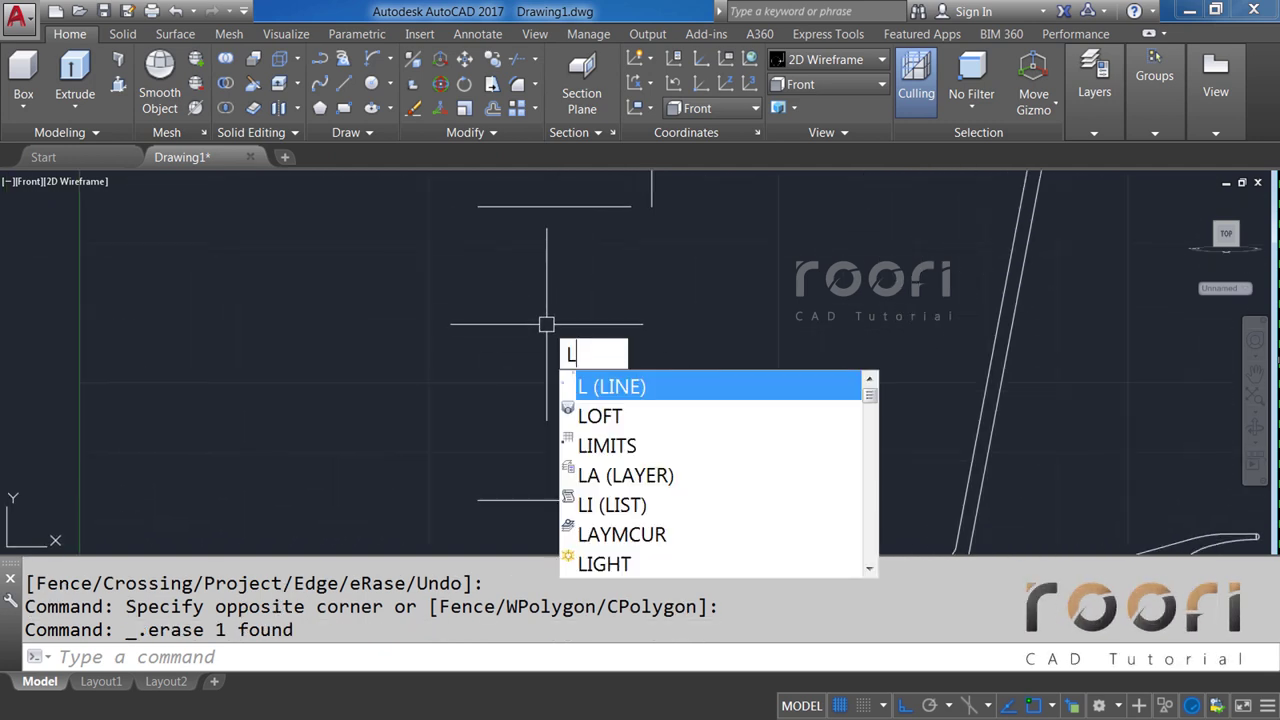
Draw a 7-unit line straight down from the upper horizontal line's left endpoint.
{"action": "key", "text": "Return"}
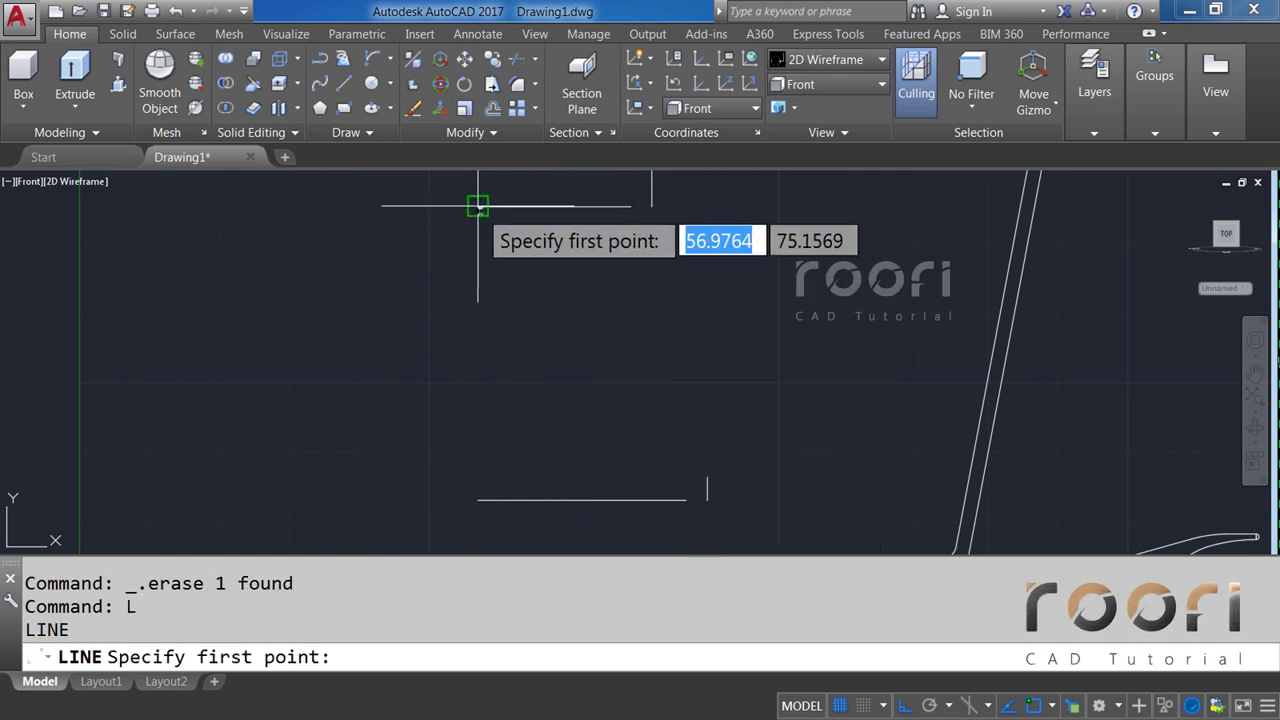
{"action": "left_click", "coordinate": [478, 207]}
{"action": "type", "text": "7"}
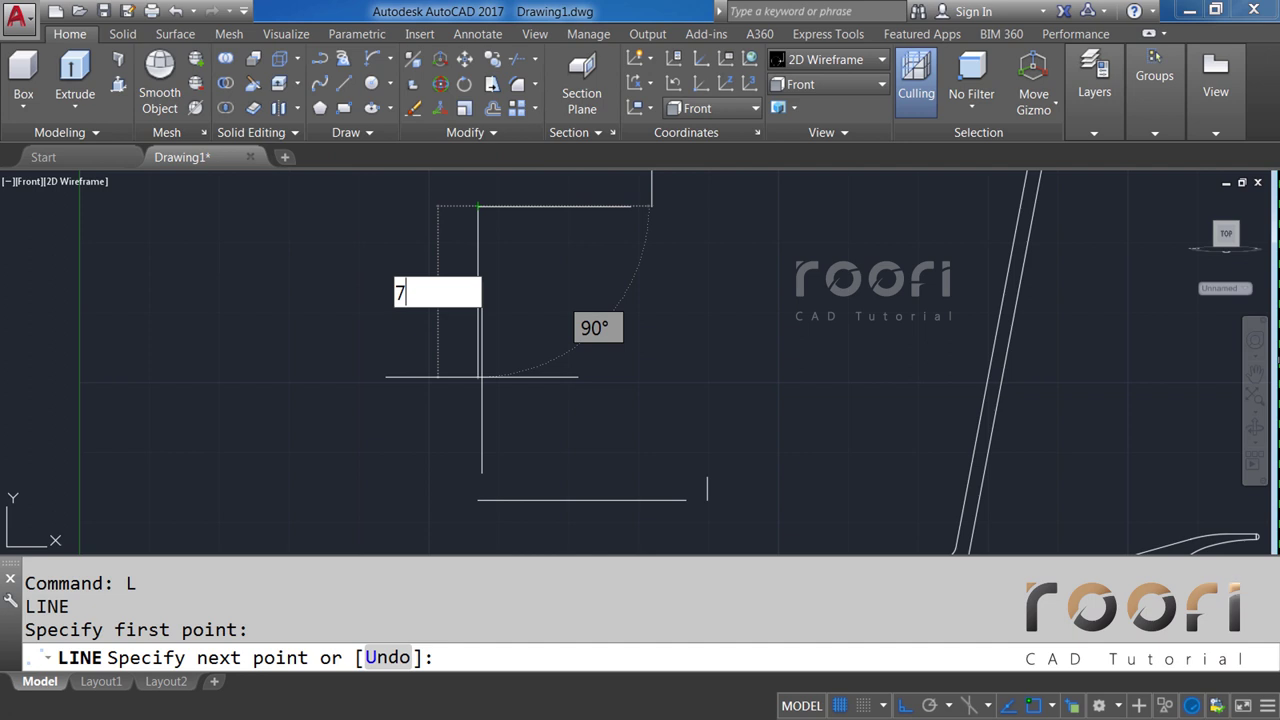
{"action": "key", "text": "Return"}
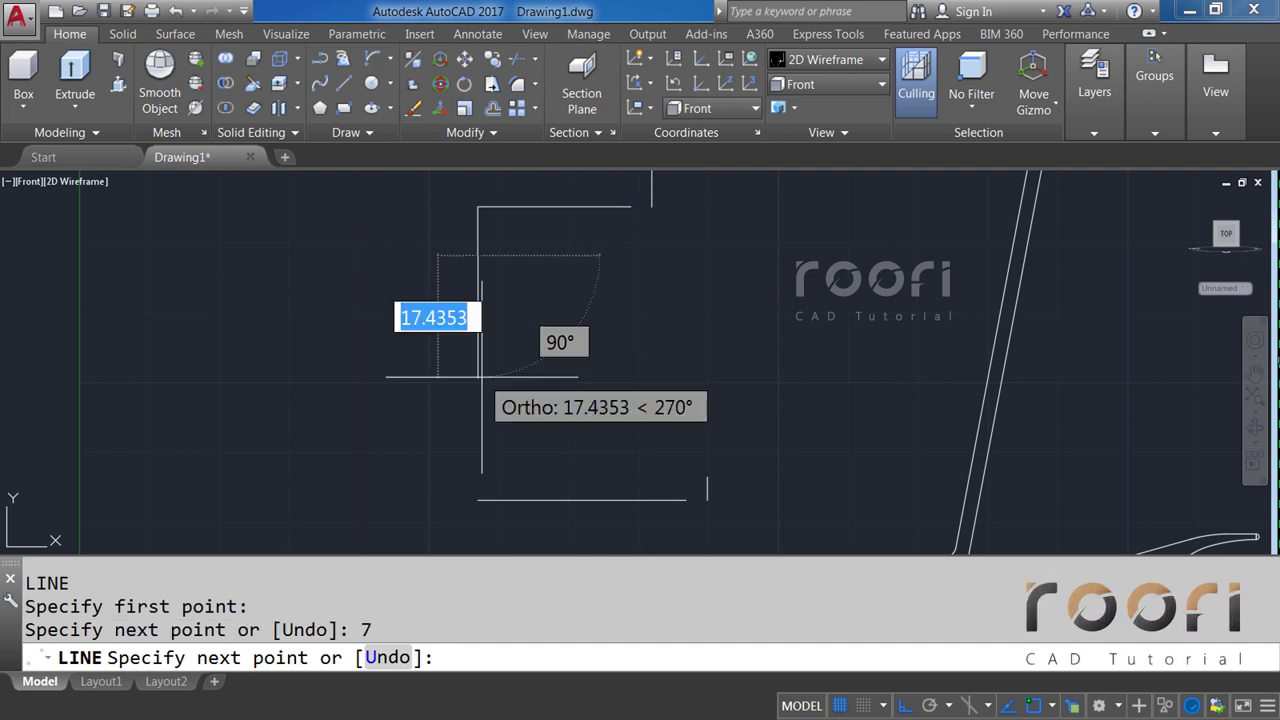
{"action": "key", "text": "Return"}
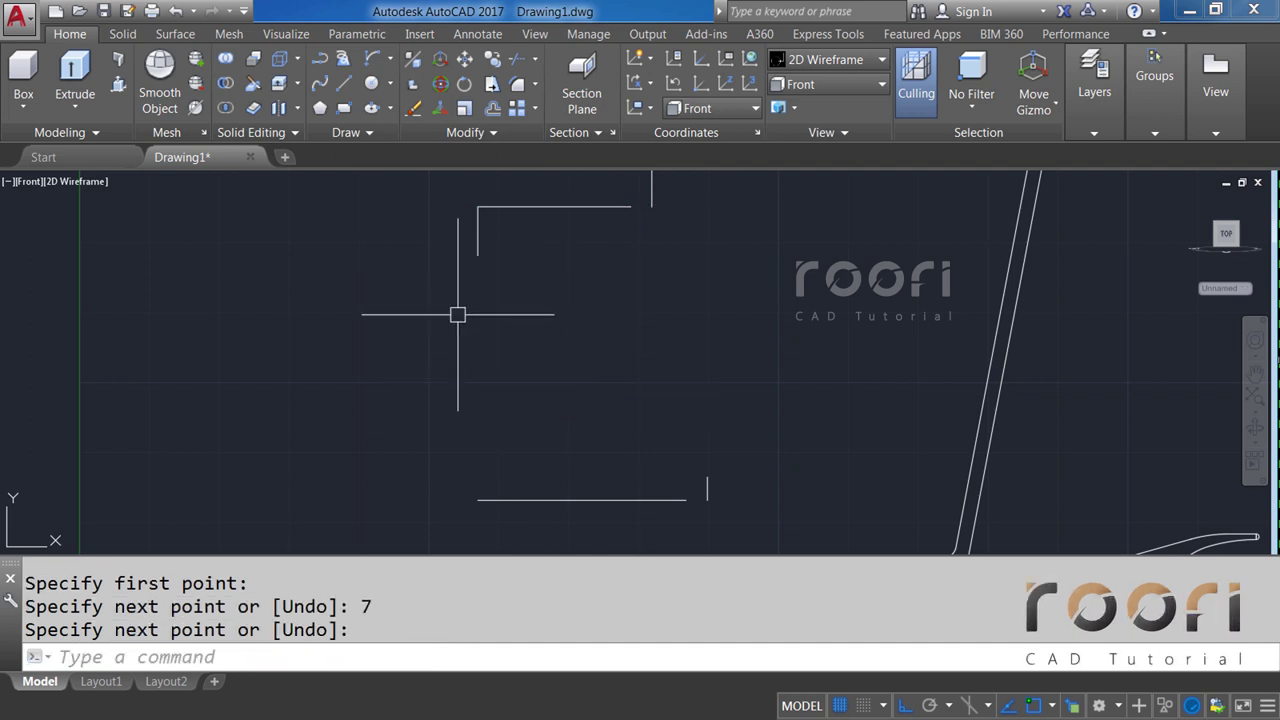
Draw a Start-End-Direction arc from the short line's bottom to the lower line's end, heading down.
{"action": "left_click", "coordinate": [390, 59]}
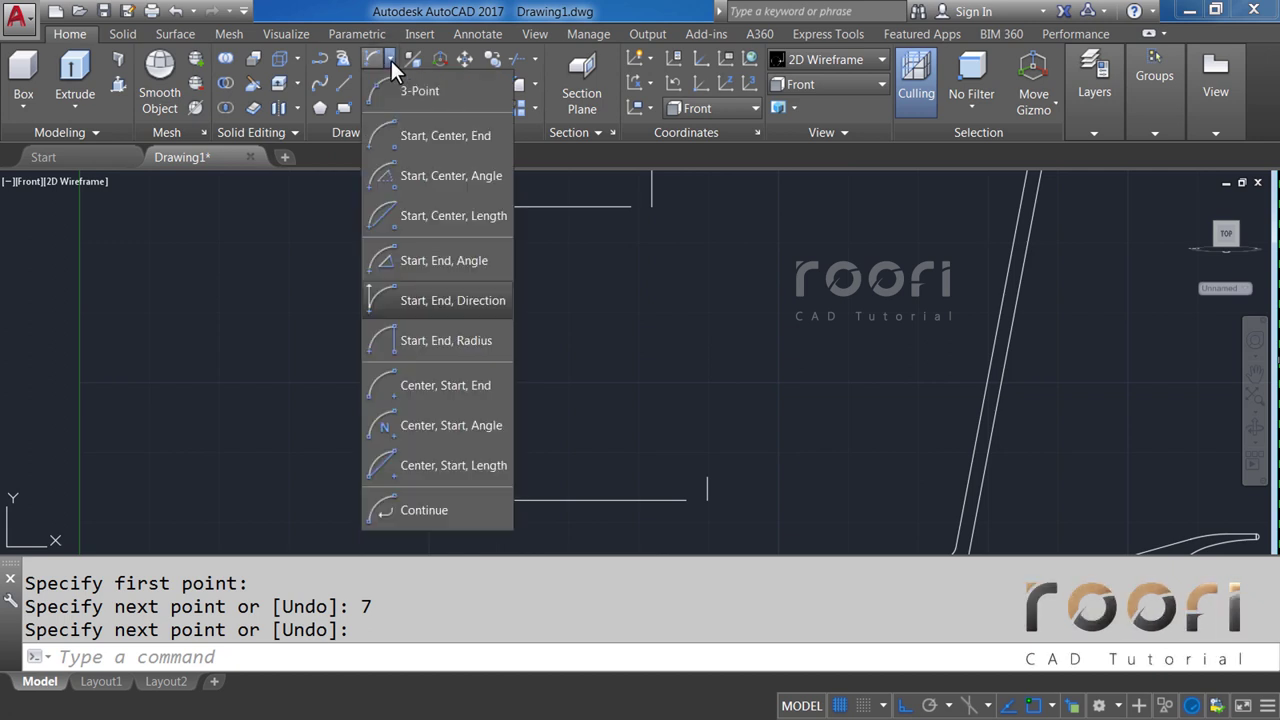
{"action": "left_click", "coordinate": [427, 301]}
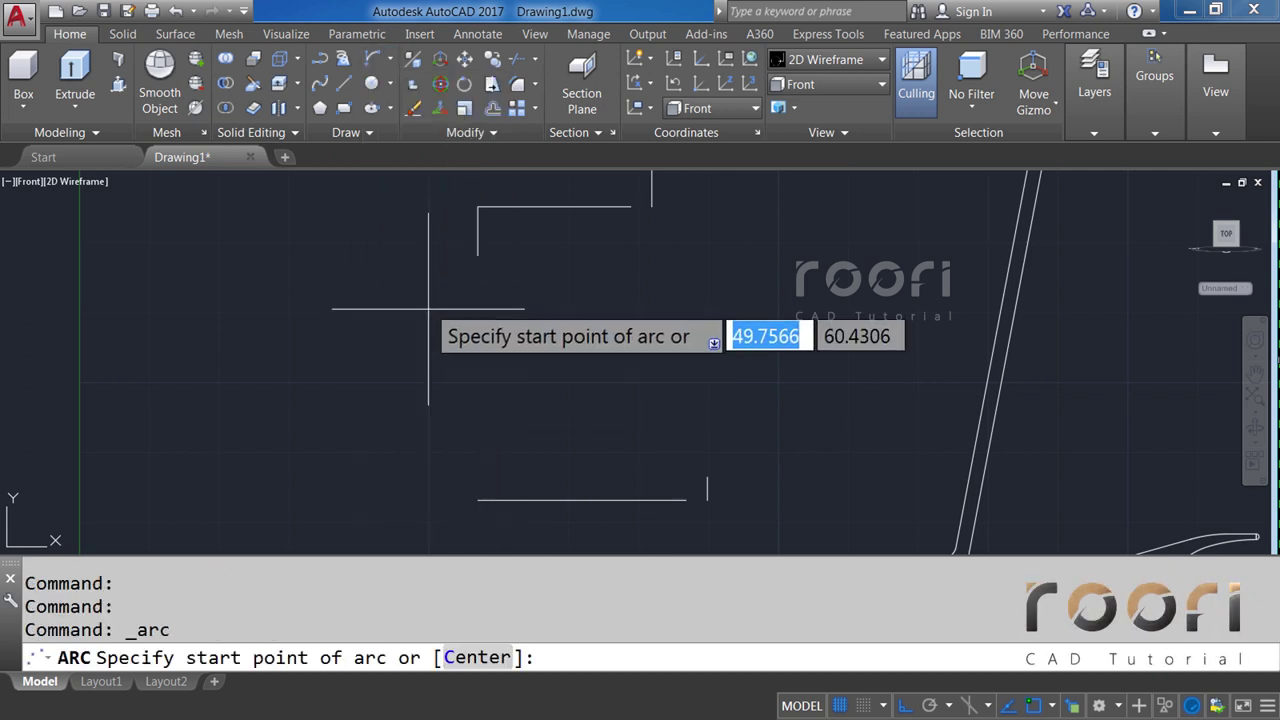
{"action": "left_click", "coordinate": [477, 255]}
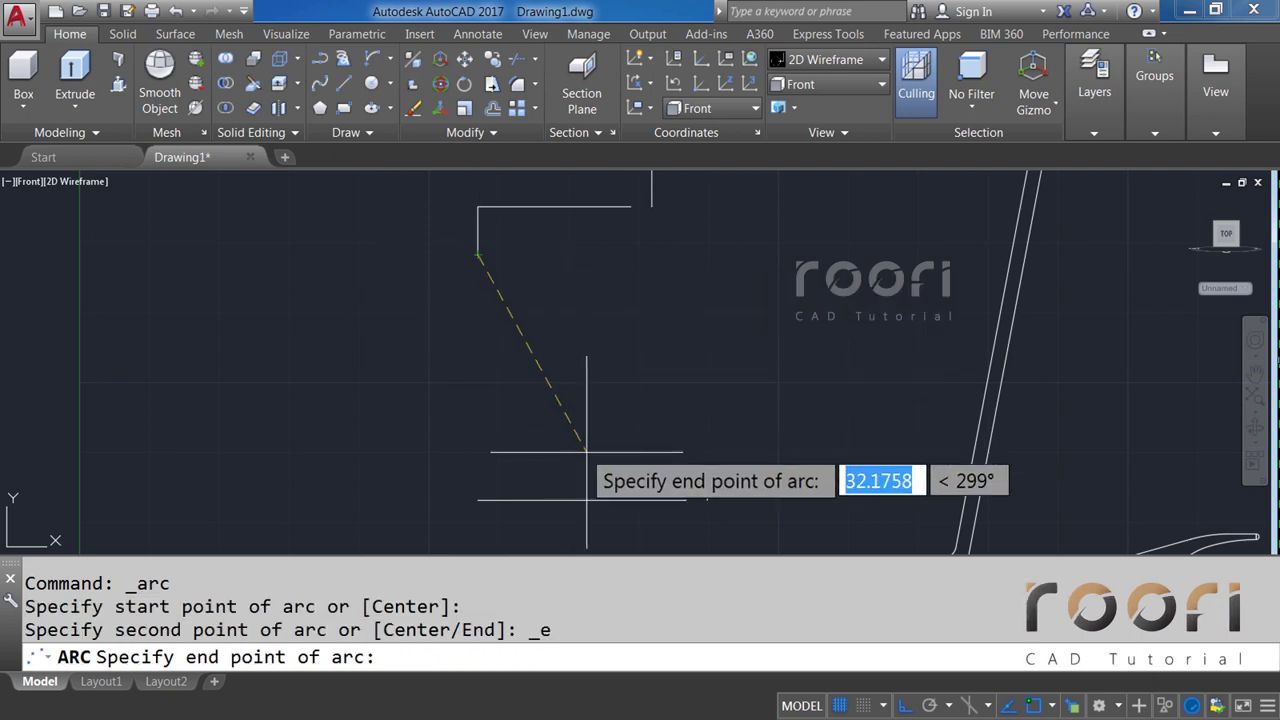
{"action": "left_click", "coordinate": [686, 500]}
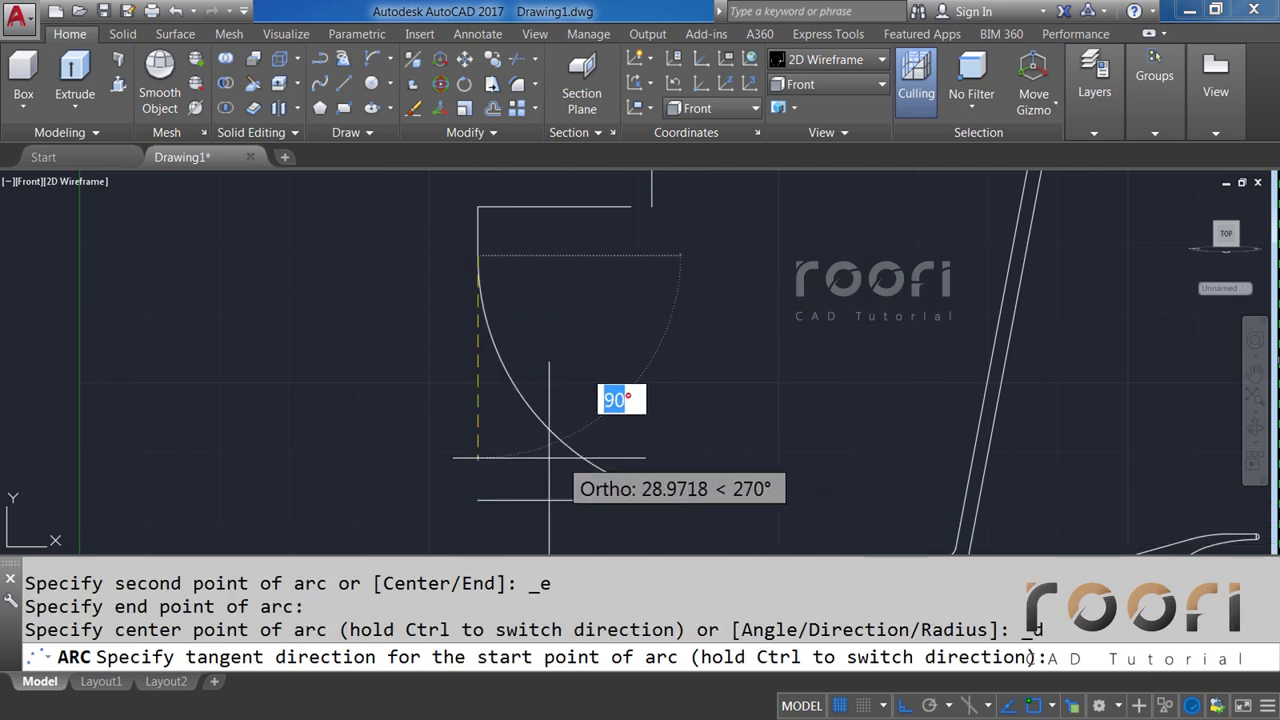
{"action": "left_click", "coordinate": [611, 400]}
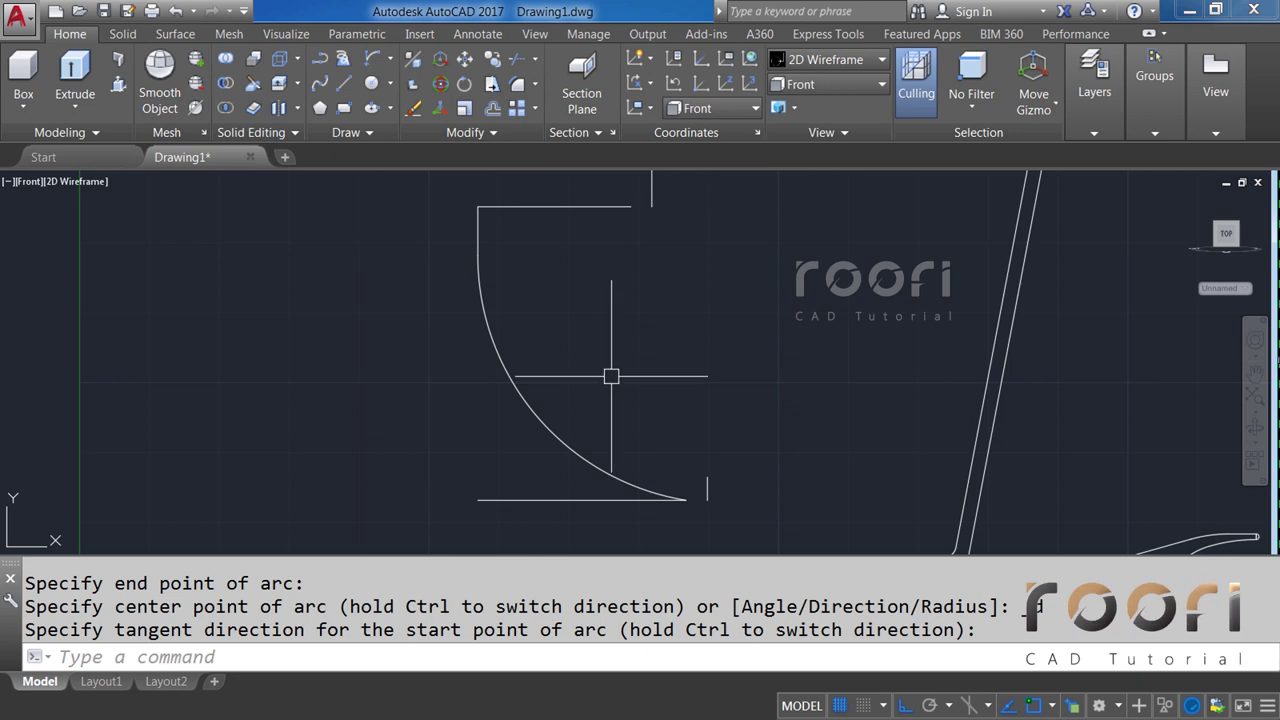
Drag the arc's midpoint grip to adjust its curvature.
{"action": "left_click", "coordinate": [543, 418]}
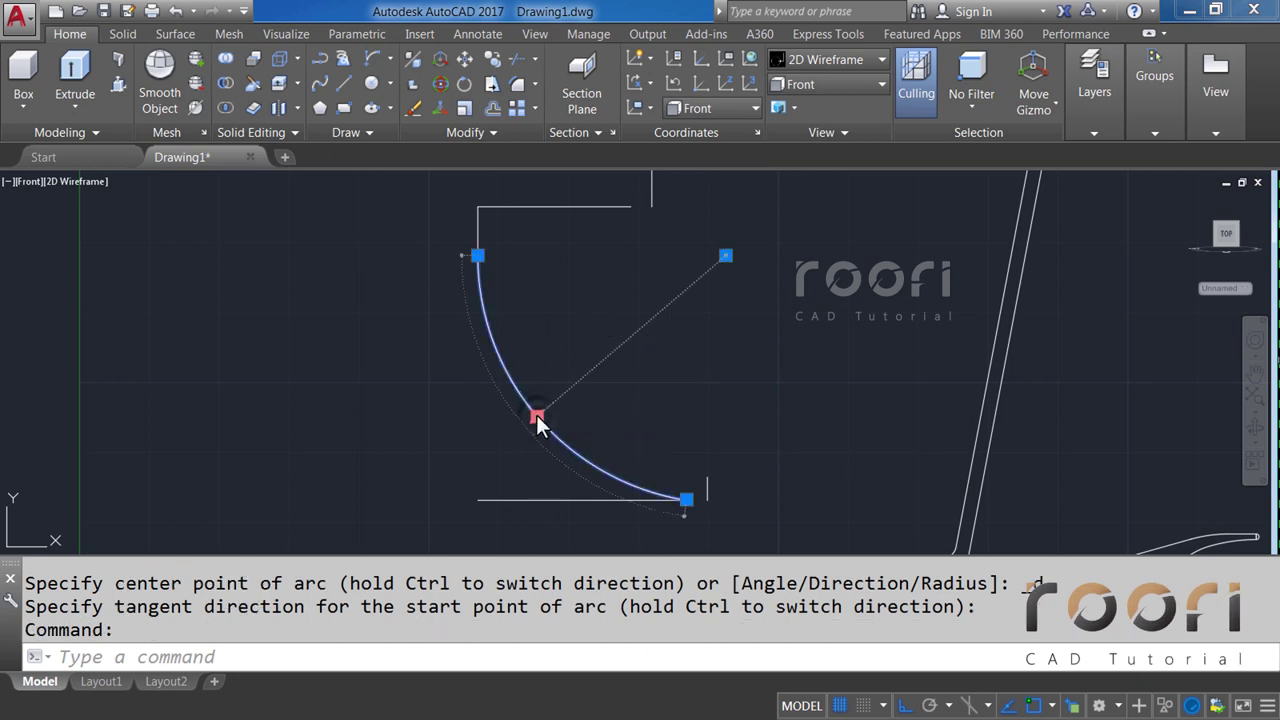
{"action": "left_click", "coordinate": [537, 417]}
{"action": "scroll", "coordinate": [540, 415], "scroll_direction": "up", "scroll_amount": 3}
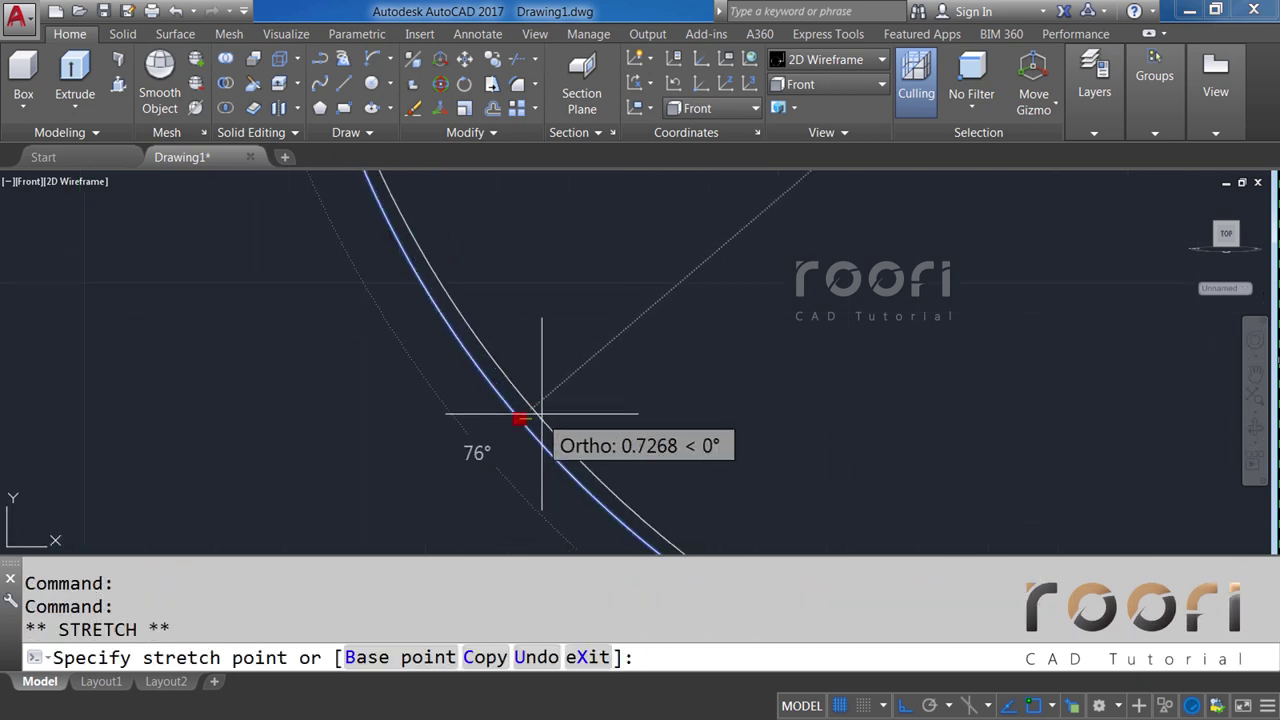
{"action": "left_click", "coordinate": [641, 319]}
{"action": "scroll", "coordinate": [560, 385], "scroll_direction": "down", "scroll_amount": 3}
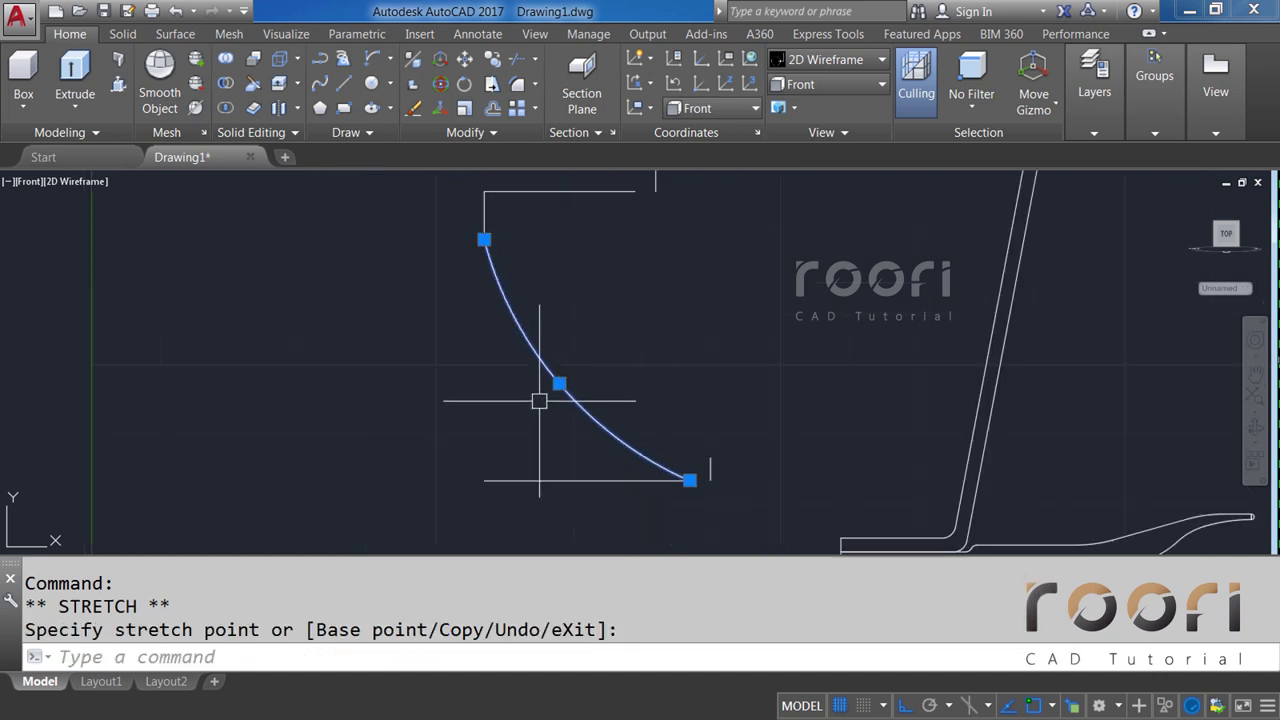
{"action": "key", "text": "Escape"}
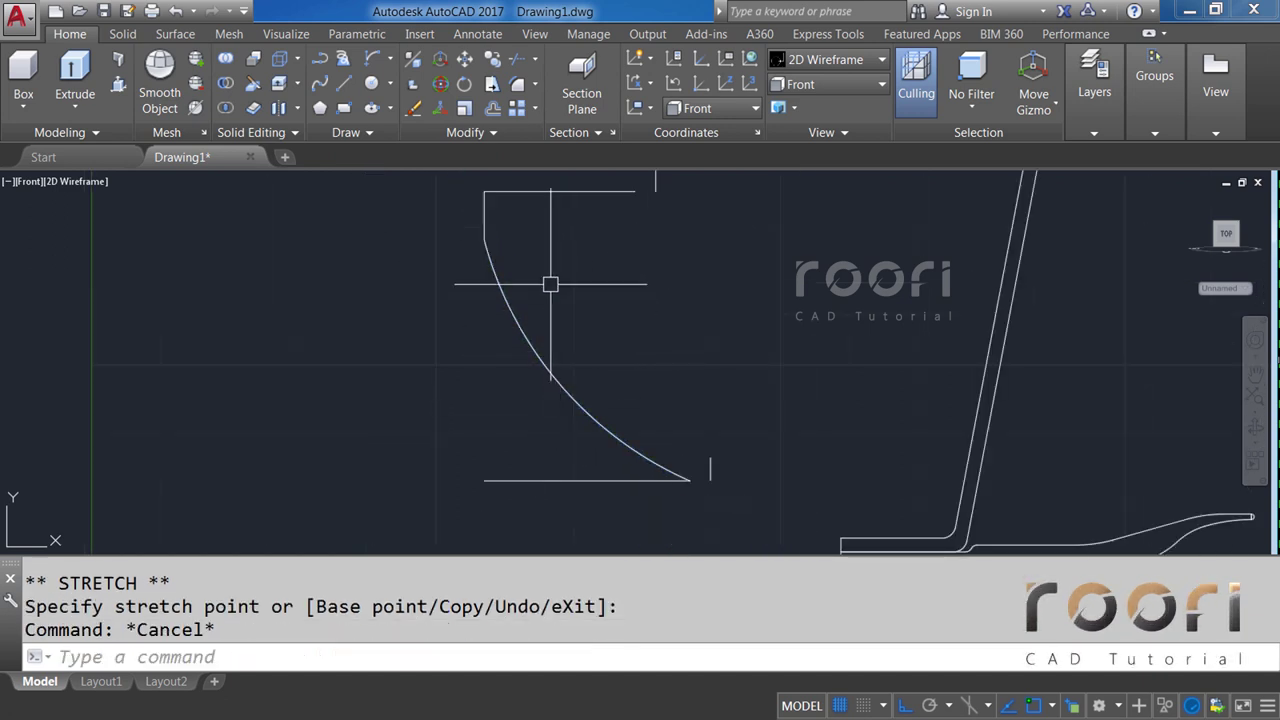
Fillet the profile's top corner with radius 5.
{"action": "middle_click_drag", "start_coordinate": [549, 286], "coordinate": [533, 350]}
{"action": "scroll", "coordinate": [533, 350], "scroll_direction": "up", "scroll_amount": 2}
{"action": "scroll", "coordinate": [508, 334], "scroll_direction": "up", "scroll_amount": 2}
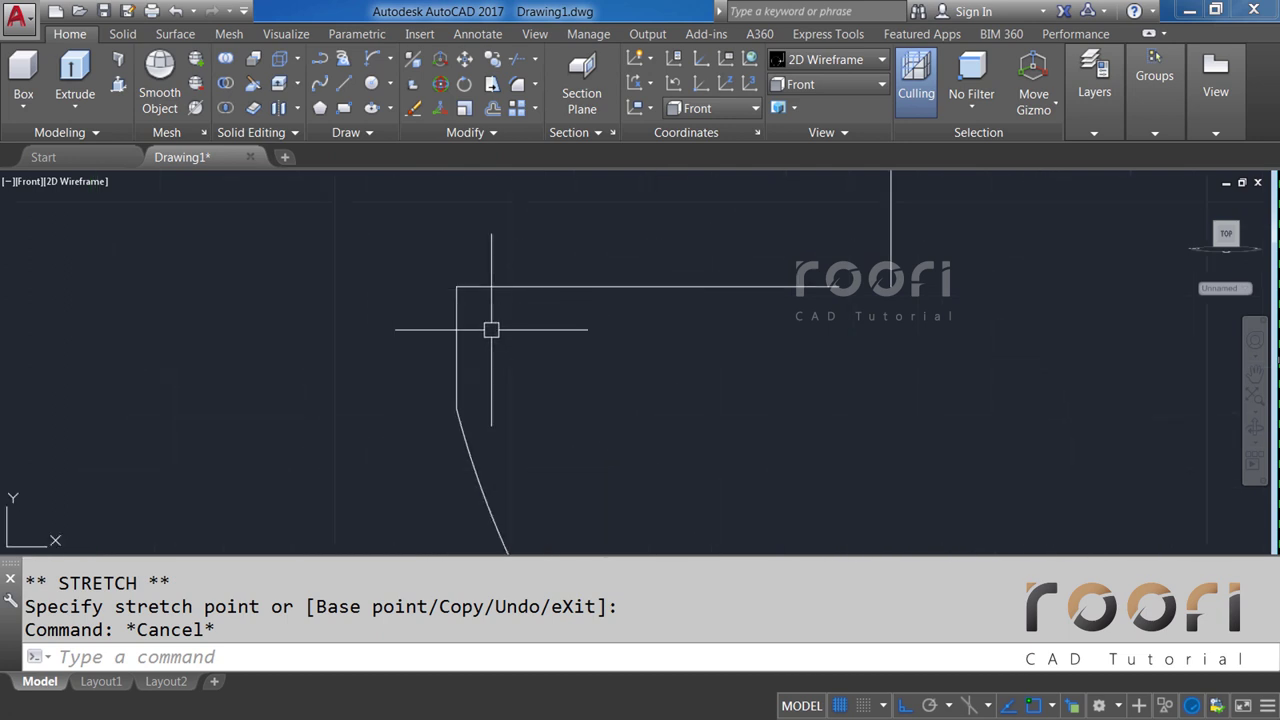
{"action": "scroll", "coordinate": [491, 329], "scroll_direction": "up", "scroll_amount": 2}
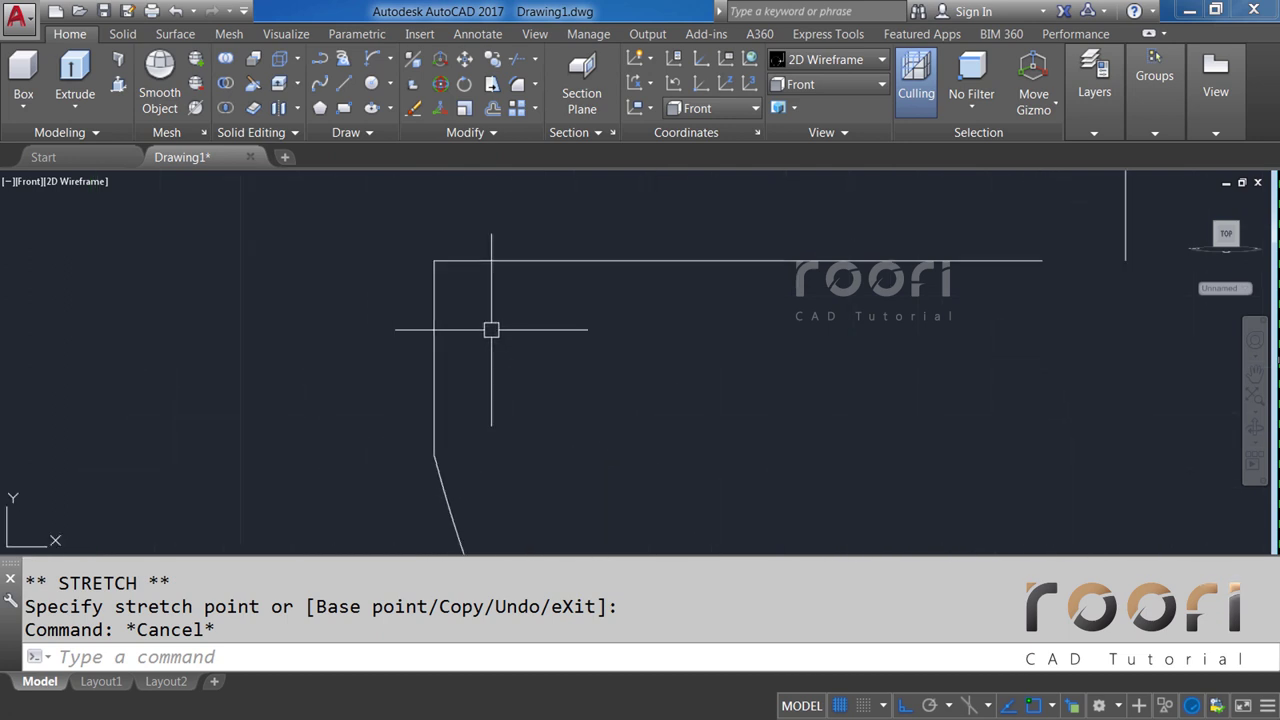
{"action": "left_click", "coordinate": [534, 88]}
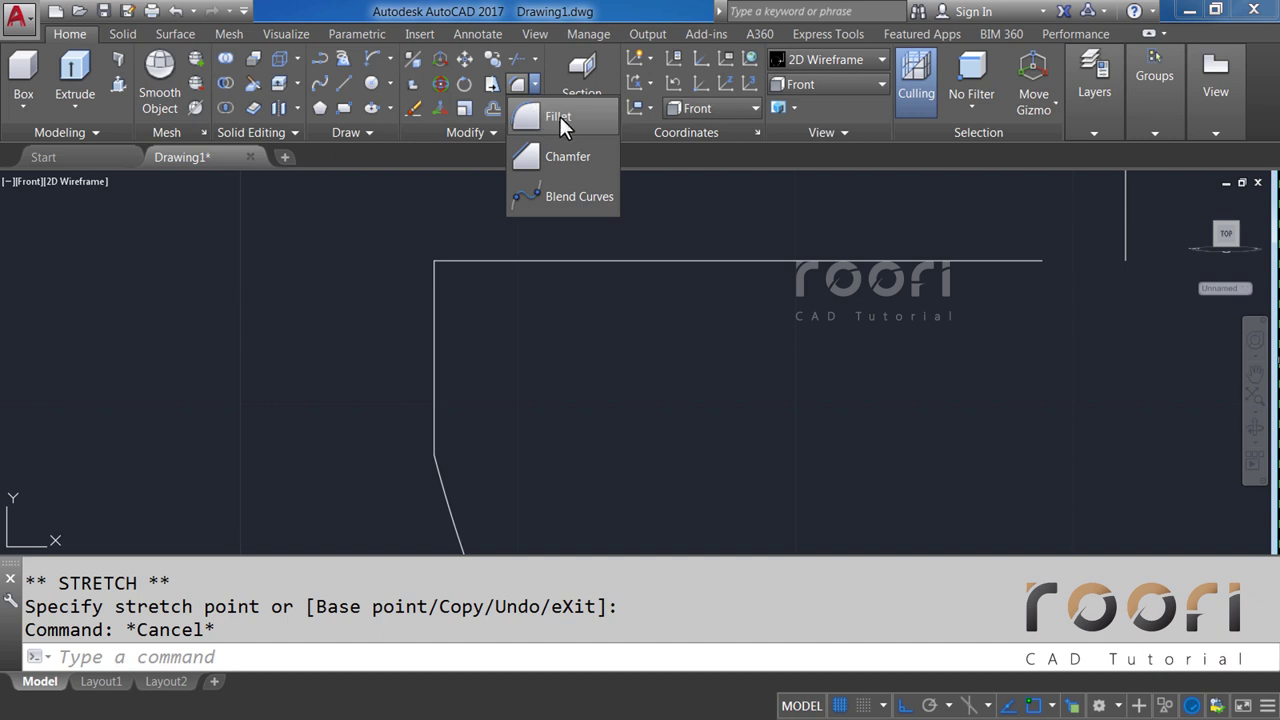
{"action": "left_click", "coordinate": [553, 116]}
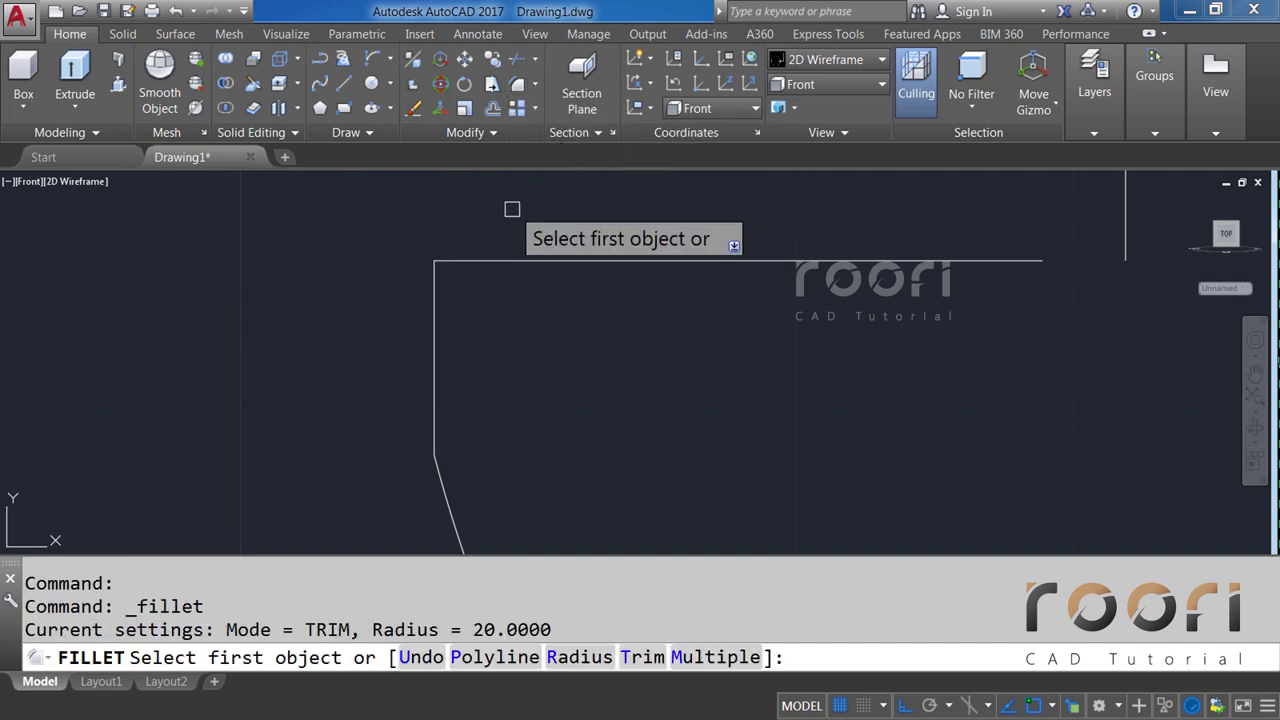
{"action": "type", "text": "R"}
{"action": "key", "text": "Return"}
{"action": "type", "text": "5"}
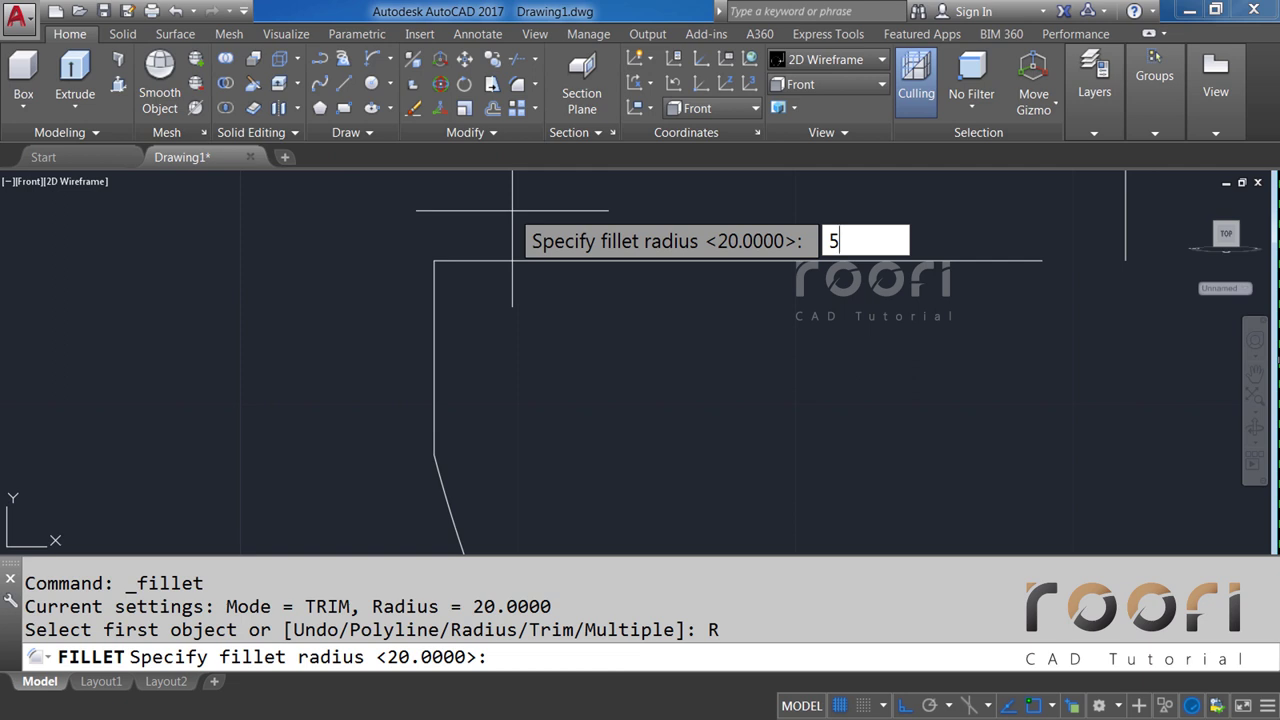
{"action": "key", "text": "Return"}
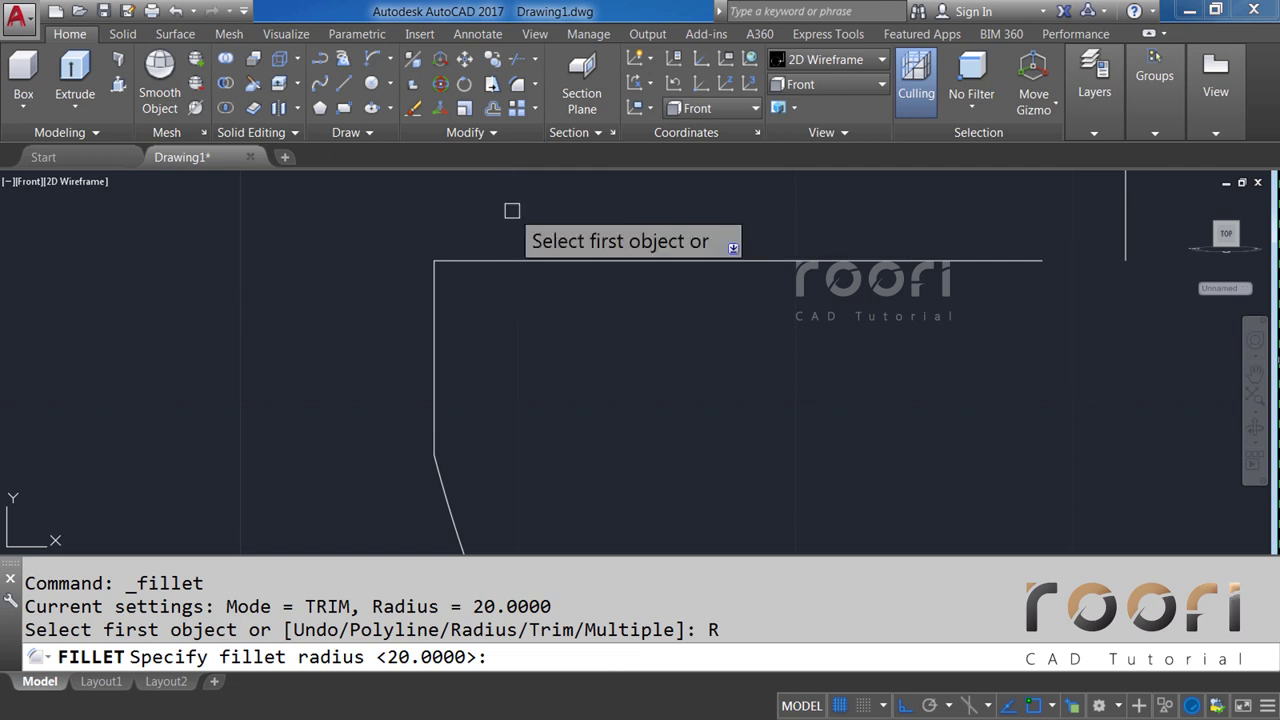
{"action": "left_click", "coordinate": [434, 297]}
{"action": "left_click", "coordinate": [512, 262]}
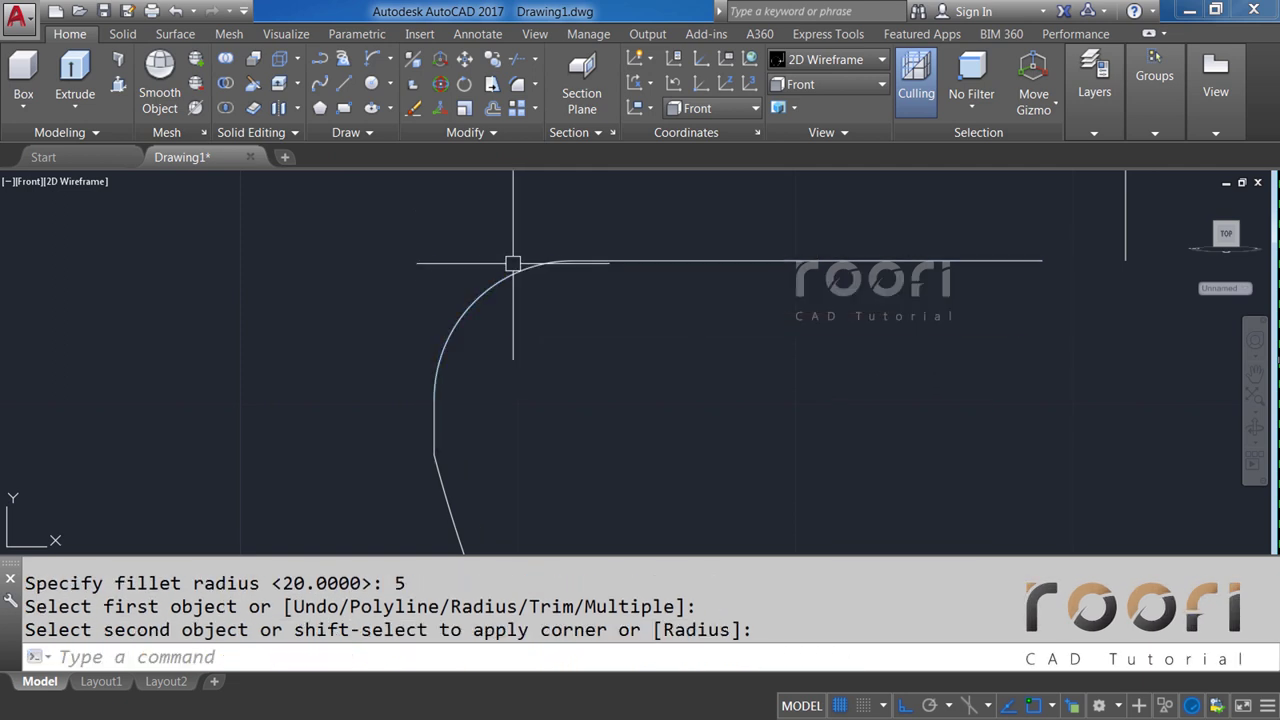
Fillet the lower bend between the vertical and slanted lines with radius 10.
{"action": "left_click", "coordinate": [533, 87]}
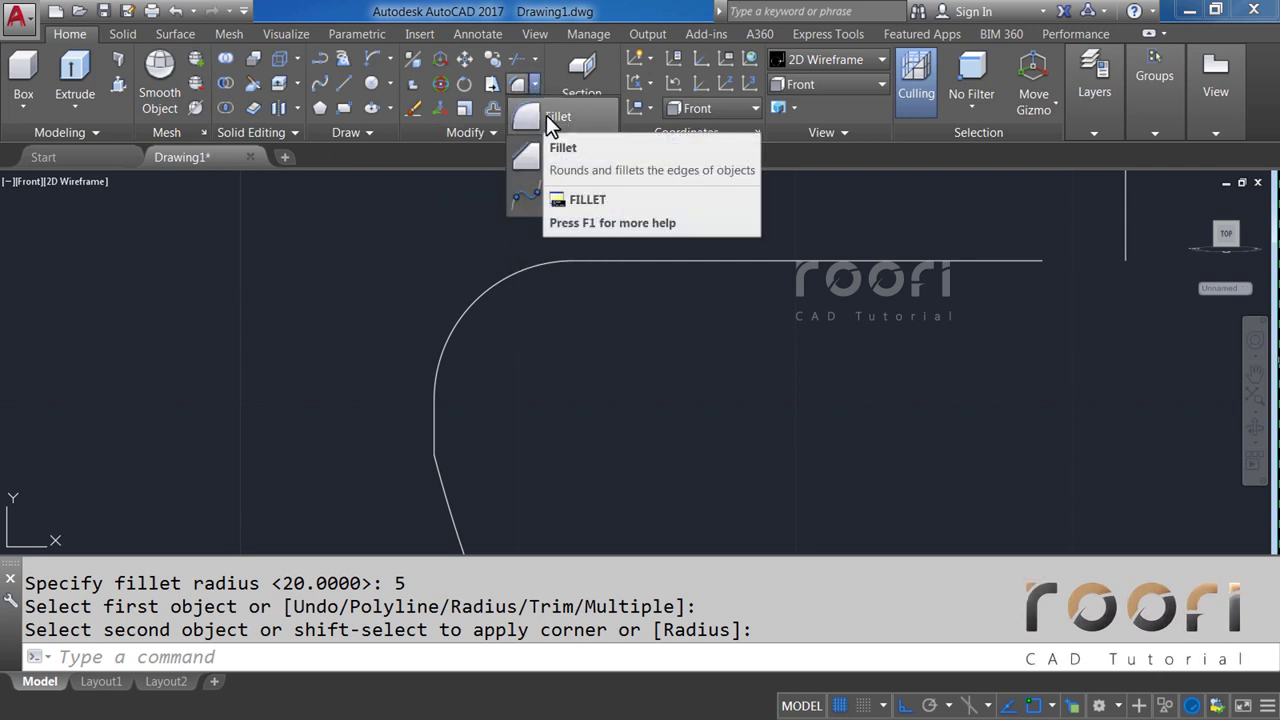
{"action": "left_click", "coordinate": [552, 115]}
{"action": "type", "text": "R"}
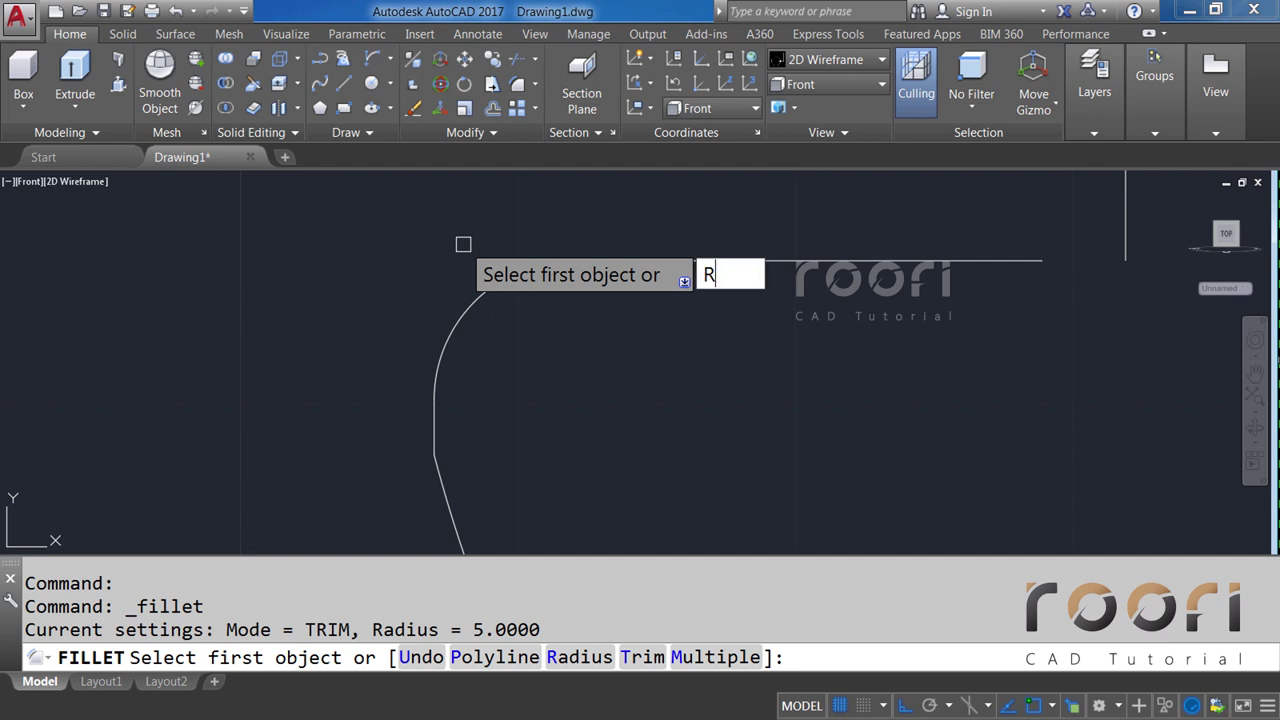
{"action": "key", "text": "Return"}
{"action": "type", "text": "1"}
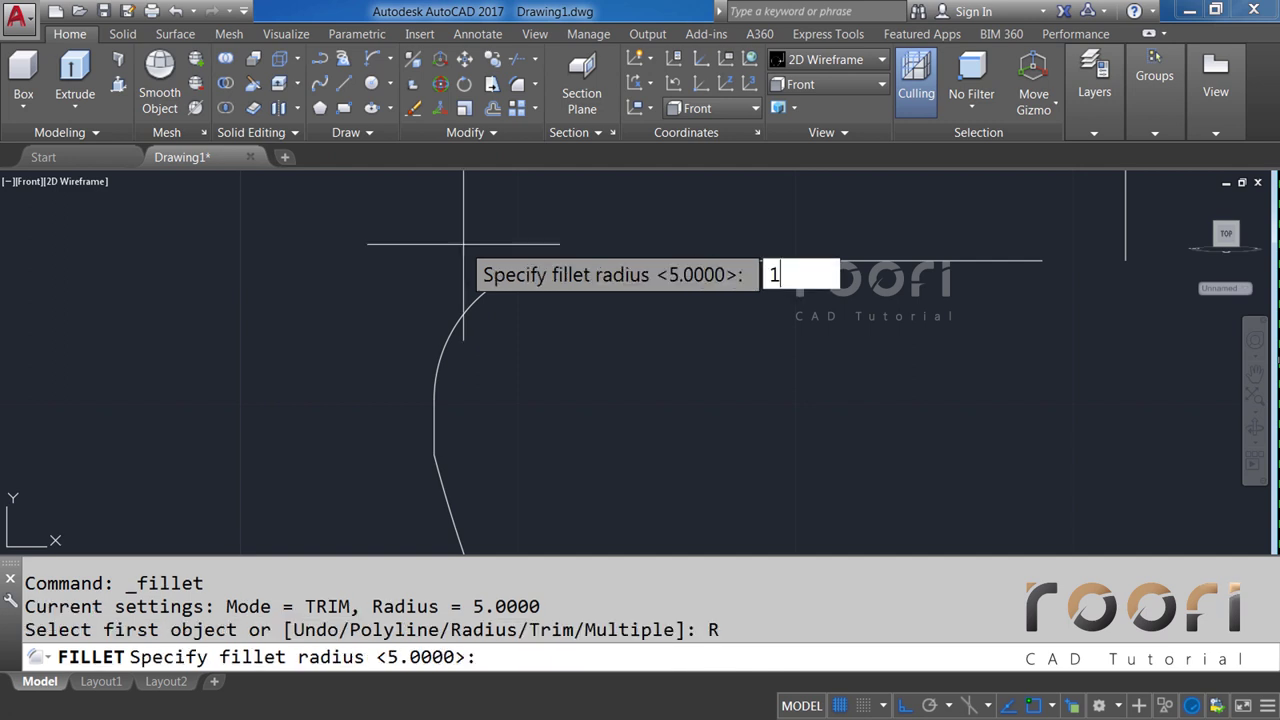
{"action": "type", "text": "0"}
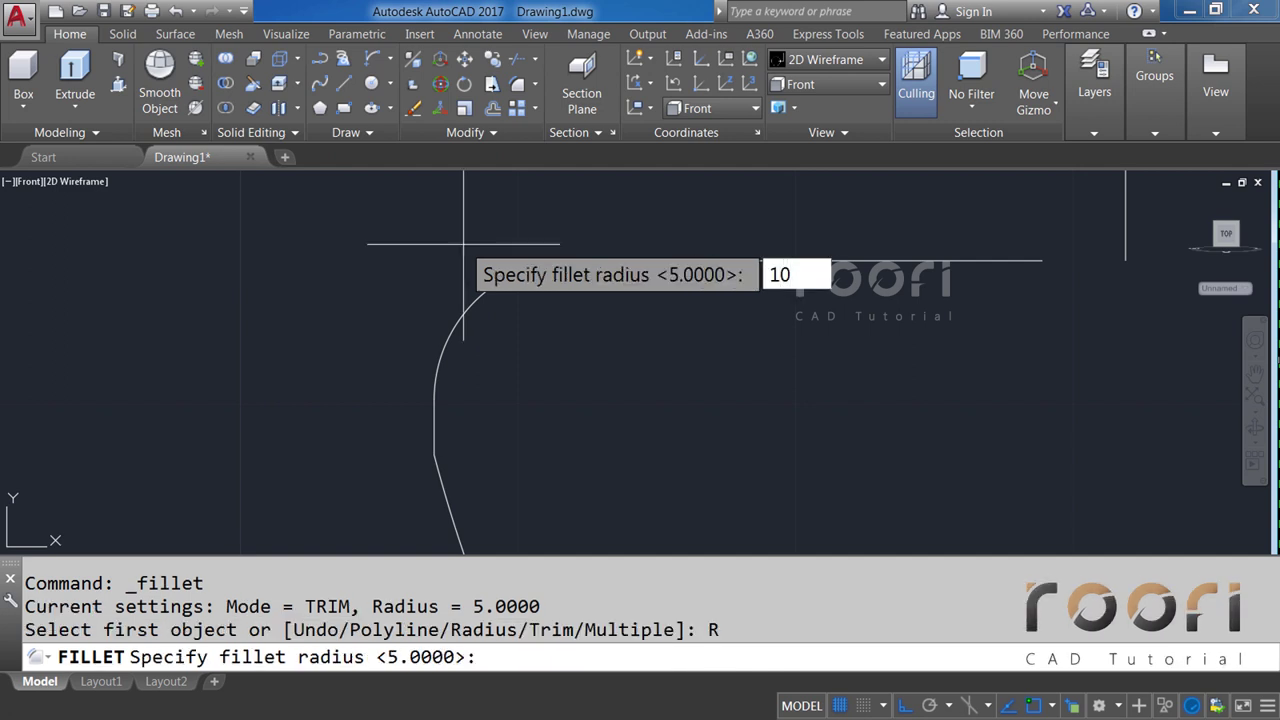
{"action": "key", "text": "Return"}
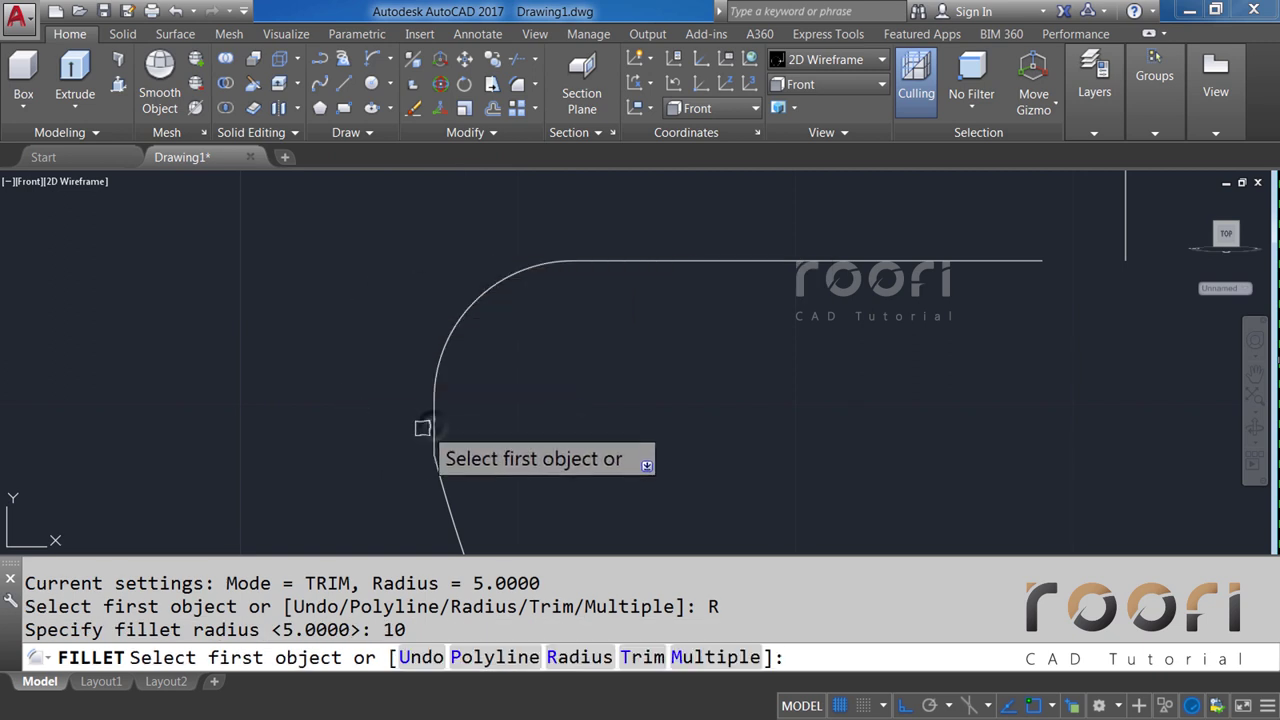
{"action": "left_click", "coordinate": [433, 427]}
{"action": "left_click", "coordinate": [455, 492]}
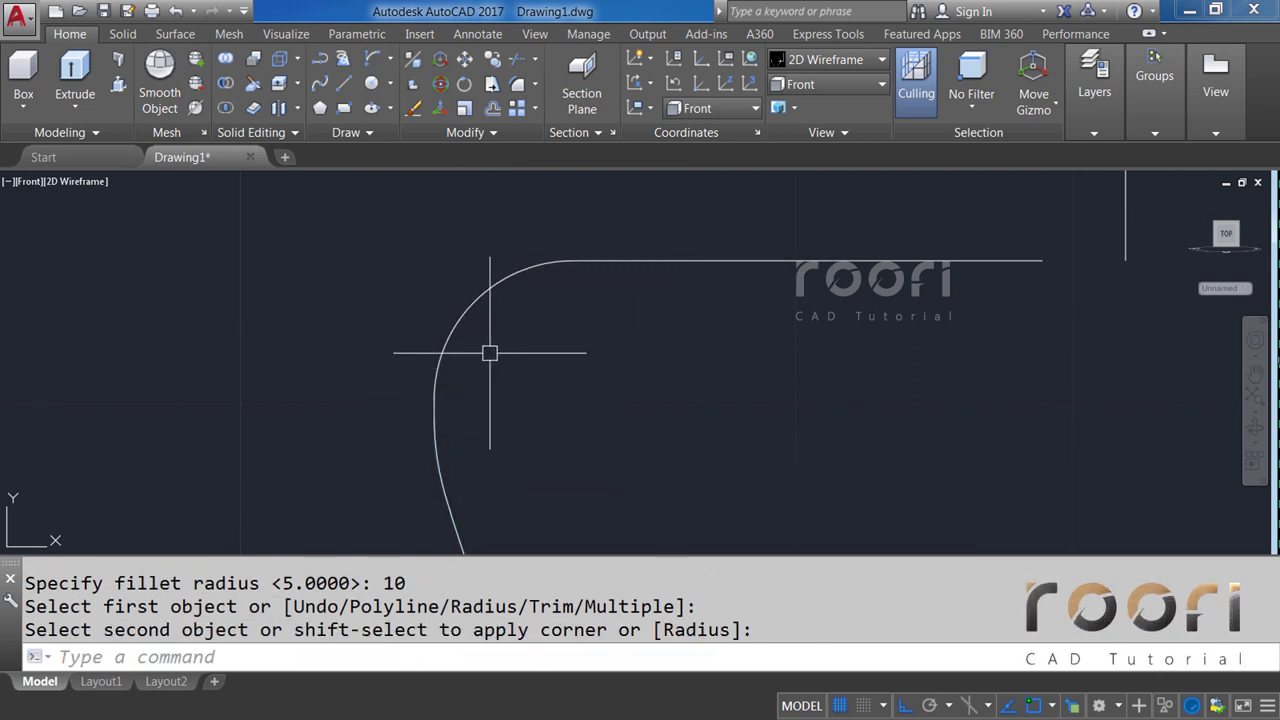
{"action": "scroll", "coordinate": [516, 399], "scroll_direction": "down", "scroll_amount": 4}
{"action": "middle_click_drag", "start_coordinate": [516, 399], "coordinate": [524, 301]}
{"action": "type", "text": "JOIN"}
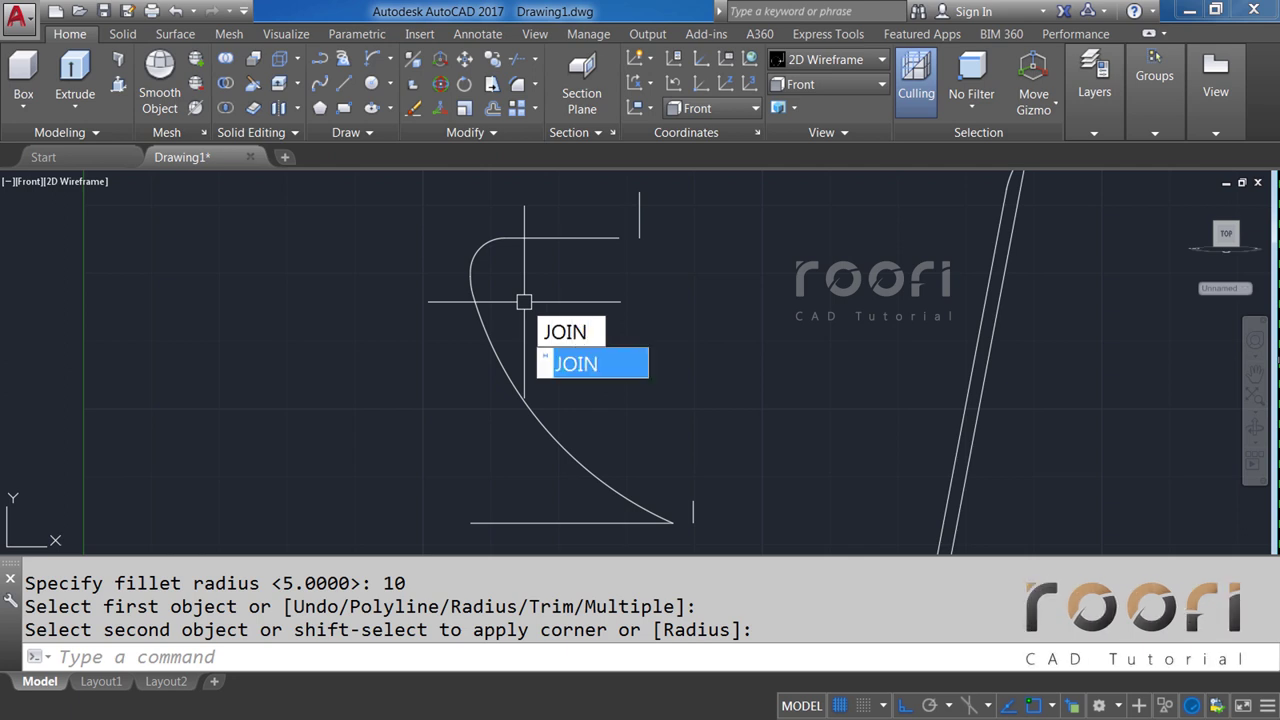
JOIN the five window-selected profile pieces into one polyline.
{"action": "key", "text": "Return"}
{"action": "left_click", "coordinate": [551, 404]}
{"action": "left_click", "coordinate": [443, 217]}
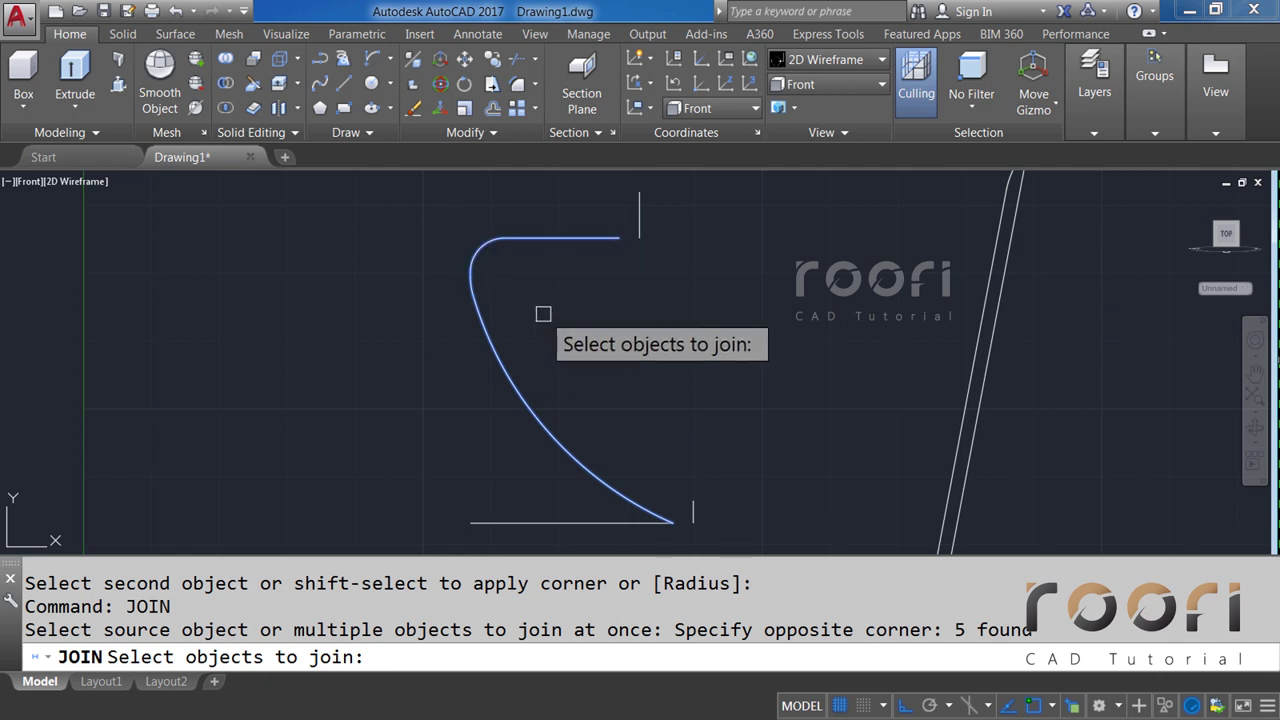
{"action": "key", "text": "Return"}
{"action": "left_click", "coordinate": [492, 357]}
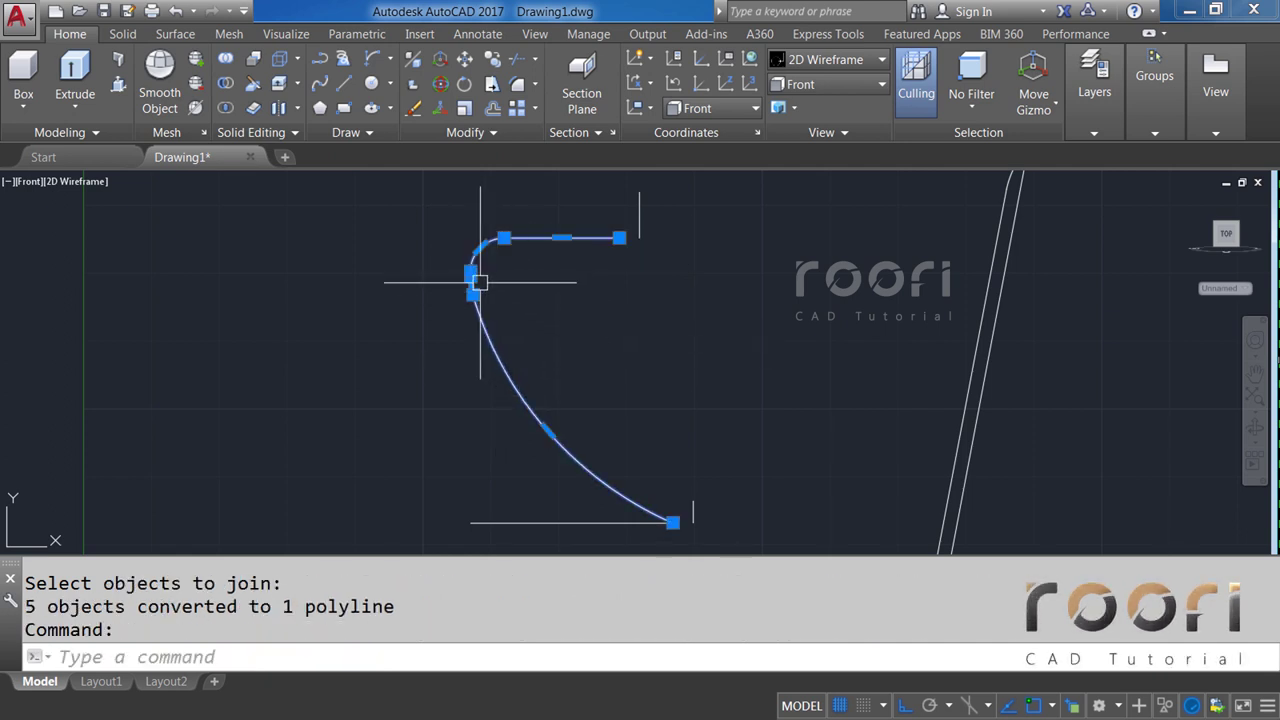
Delete the loose bottom horizontal line.
{"action": "scroll", "coordinate": [479, 282], "scroll_direction": "up", "scroll_amount": 3}
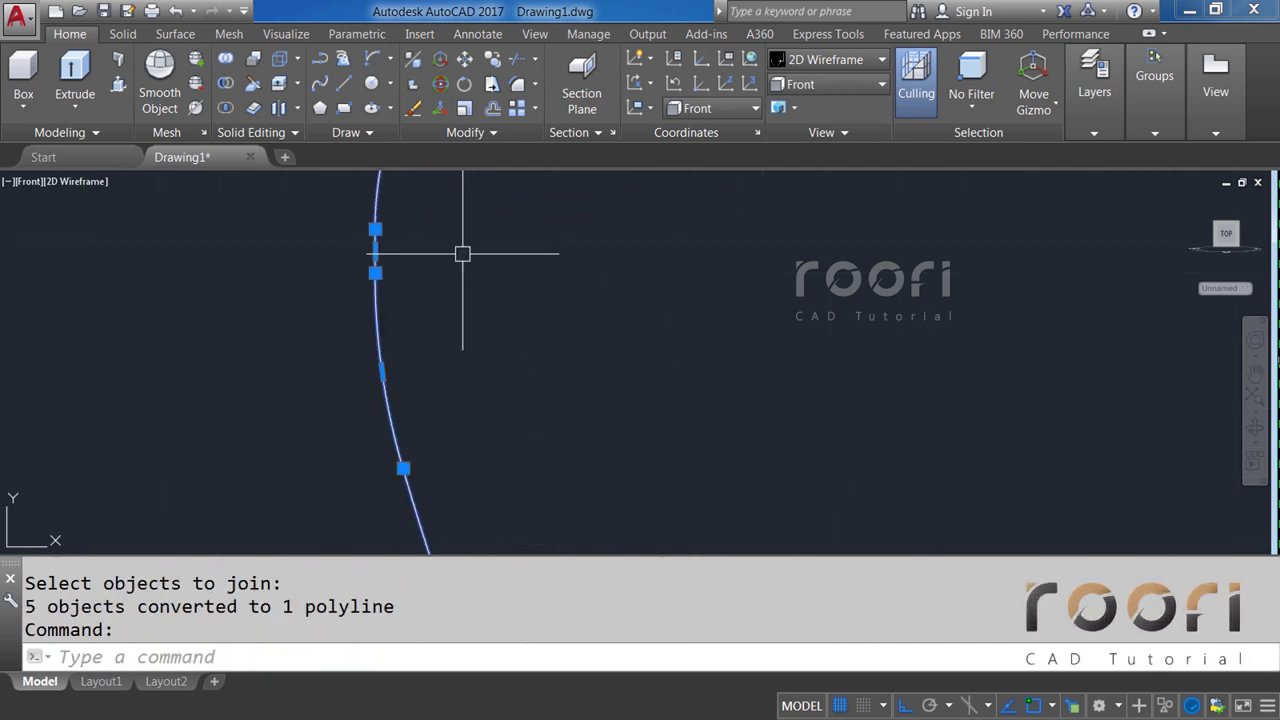
{"action": "scroll", "coordinate": [470, 260], "scroll_direction": "down", "scroll_amount": 2}
{"action": "scroll", "coordinate": [474, 311], "scroll_direction": "down", "scroll_amount": 3}
{"action": "middle_click_drag", "start_coordinate": [549, 361], "coordinate": [543, 325]}
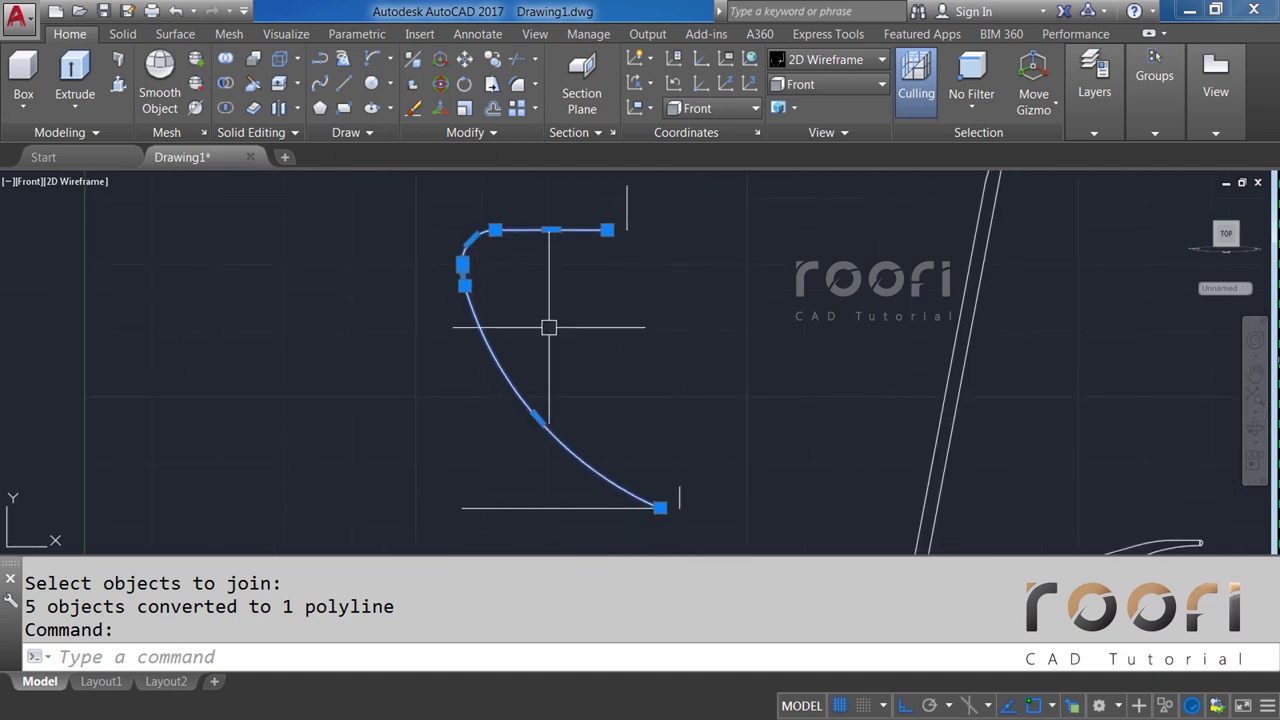
{"action": "key", "text": "Escape"}
{"action": "left_click", "coordinate": [504, 505]}
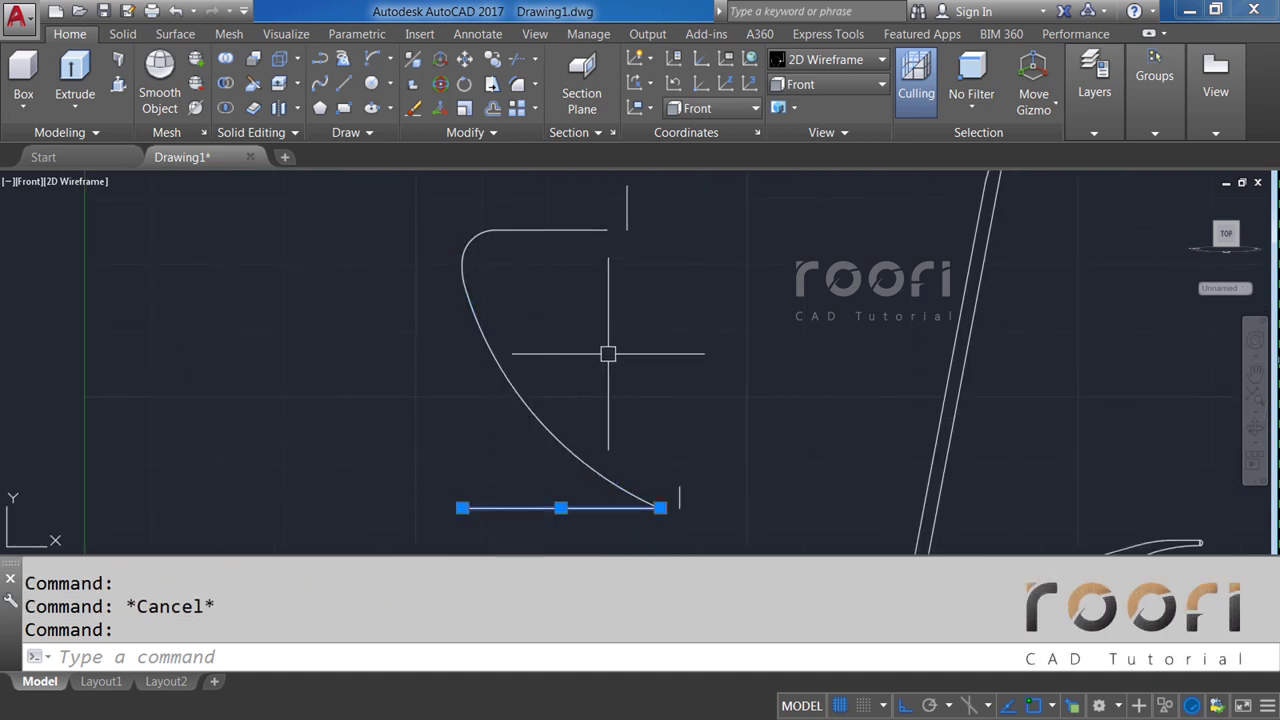
{"action": "key", "text": "Delete"}
{"action": "scroll", "coordinate": [722, 351], "scroll_direction": "down", "scroll_amount": 2}
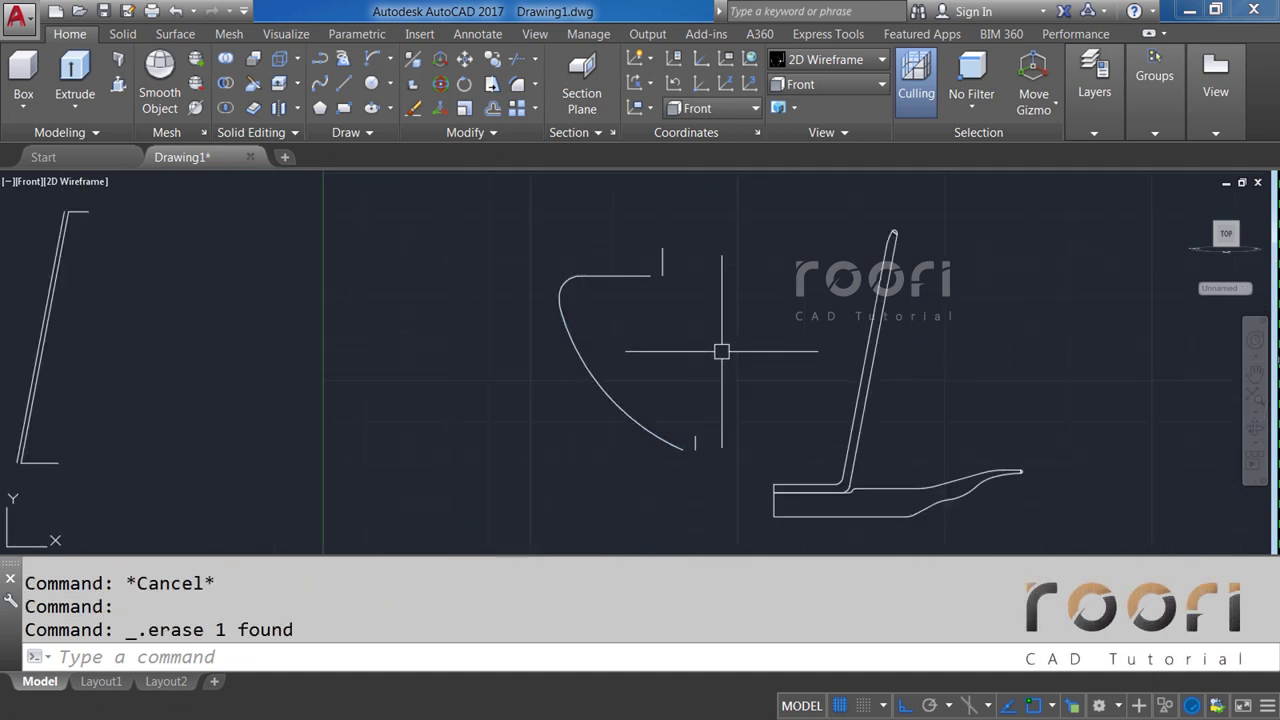
Start a line at a picked point and draw its first segment 4 units straight up.
{"action": "middle_click_drag", "start_coordinate": [292, 349], "coordinate": [628, 366]}
{"action": "type", "text": "L"}
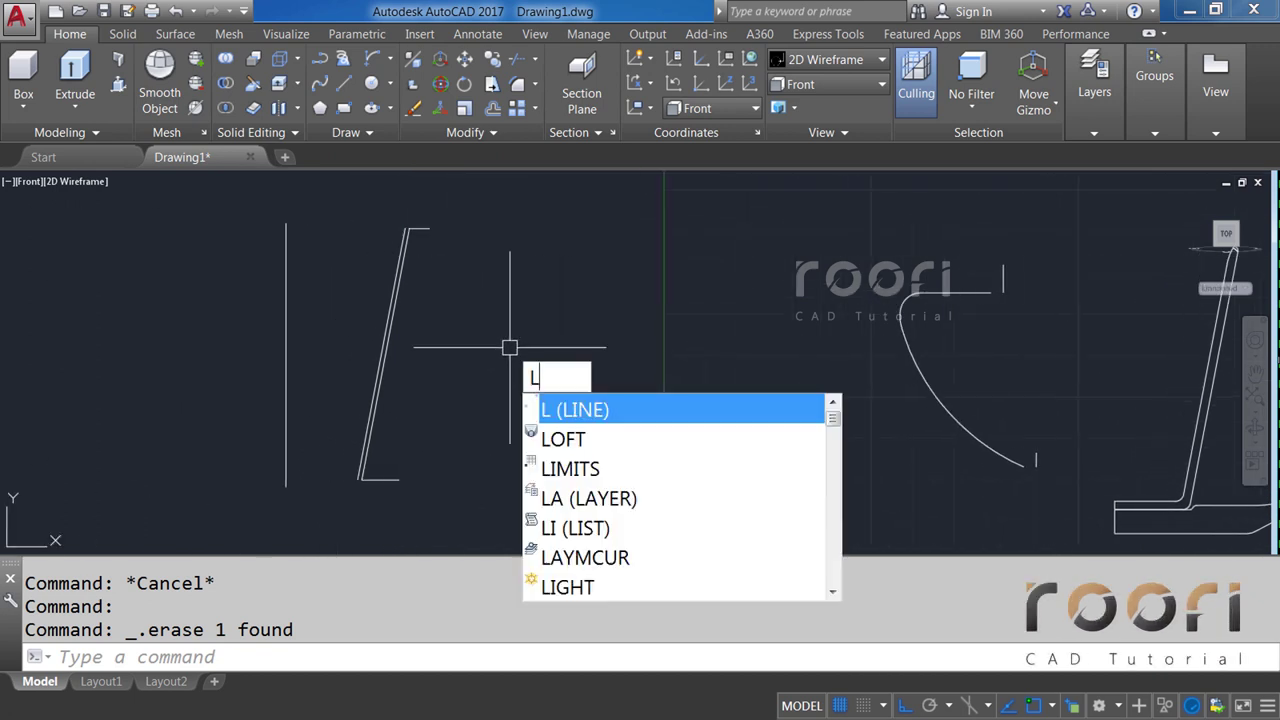
{"action": "key", "text": "Return"}
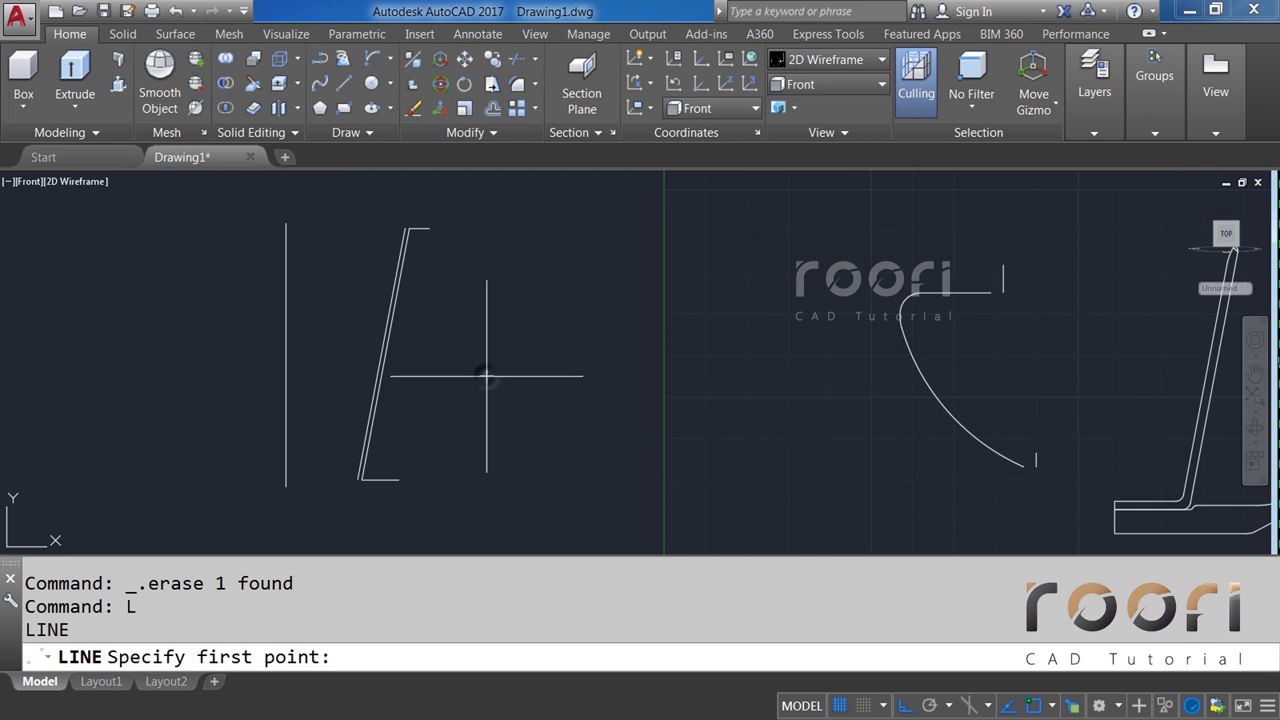
{"action": "left_click", "coordinate": [488, 370]}
{"action": "type", "text": "4"}
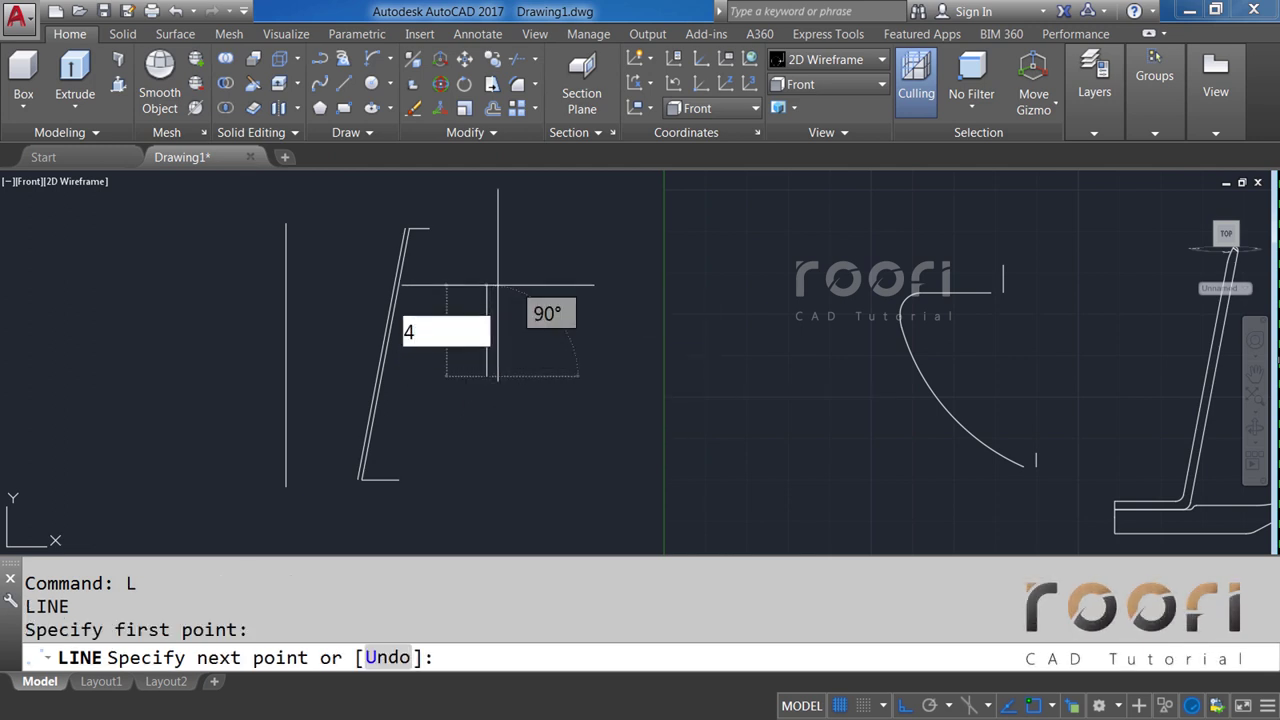
{"action": "key", "text": "Return"}
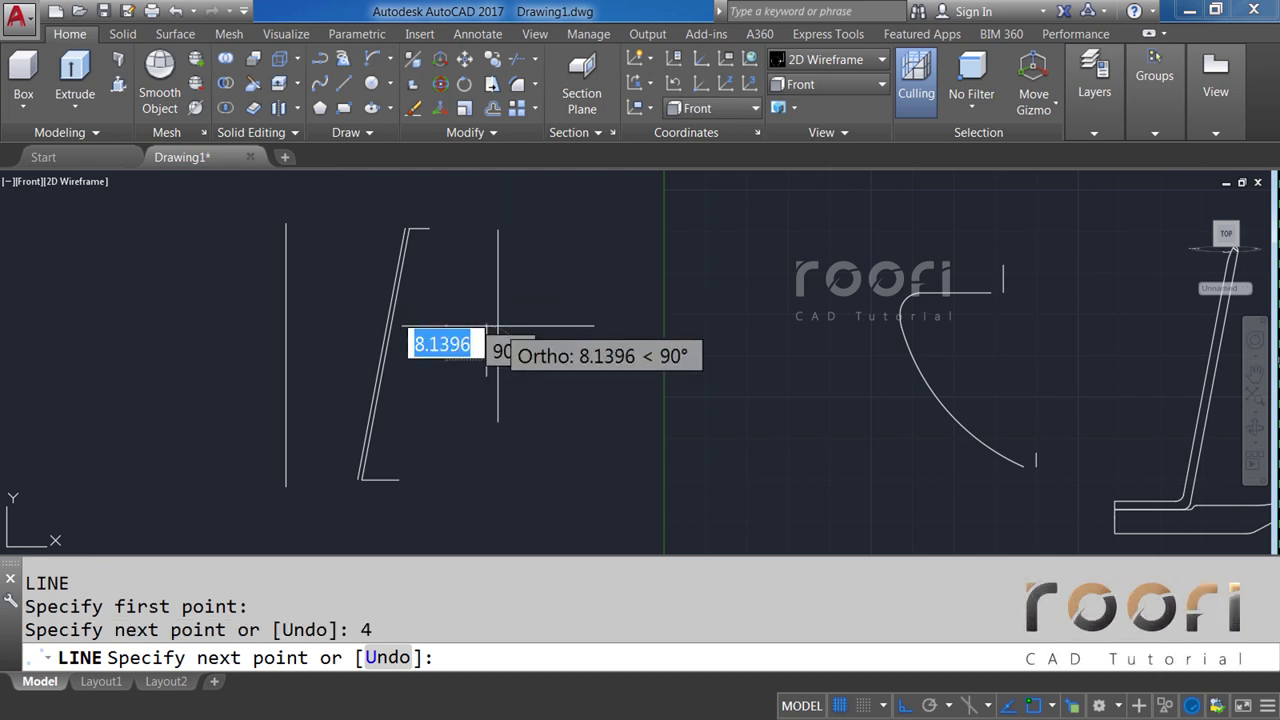
Continue the line 6 units to the right and end it.
{"action": "scroll", "coordinate": [491, 335], "scroll_direction": "up", "scroll_amount": 2}
{"action": "scroll", "coordinate": [500, 340], "scroll_direction": "up", "scroll_amount": 2}
{"action": "scroll", "coordinate": [480, 400], "scroll_direction": "down", "scroll_amount": 3}
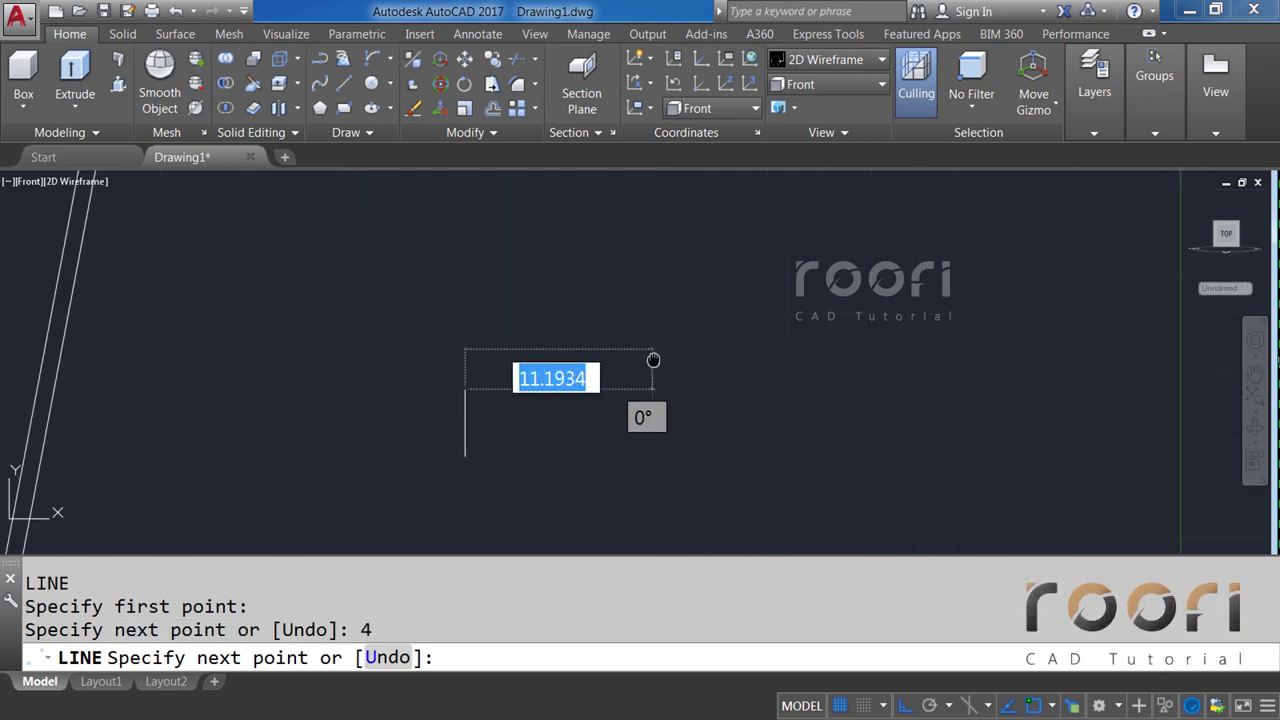
{"action": "middle_click_drag", "start_coordinate": [653, 380], "coordinate": [685, 302]}
{"action": "type", "text": "6"}
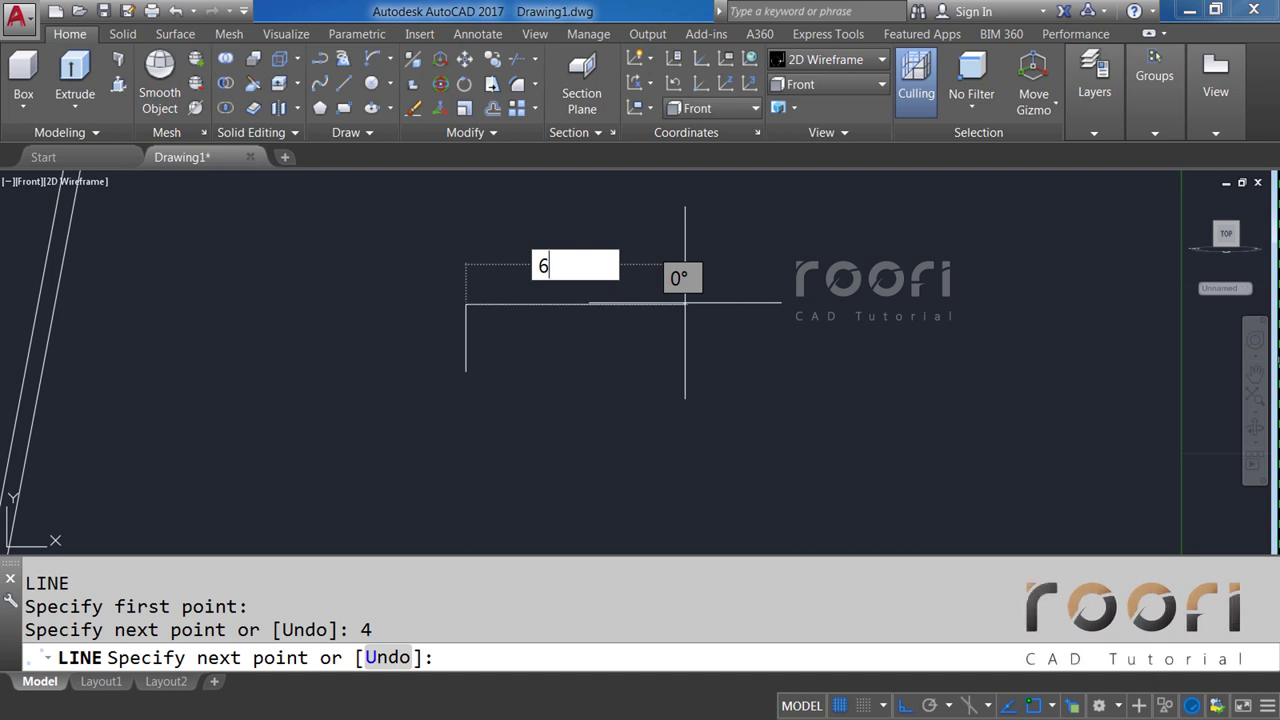
{"action": "key", "text": "Return"}
{"action": "key", "text": "Return"}
{"action": "scroll", "coordinate": [500, 337], "scroll_direction": "up", "scroll_amount": 2}
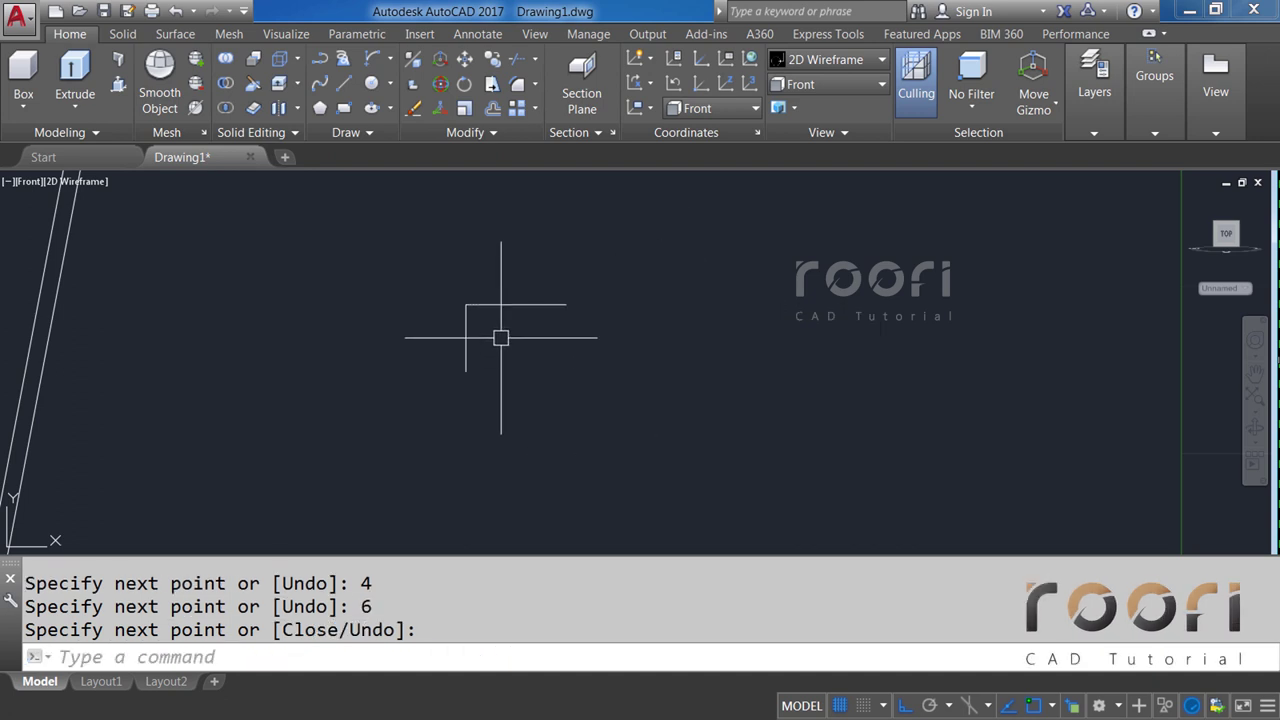
{"action": "scroll", "coordinate": [492, 299], "scroll_direction": "up", "scroll_amount": 4}
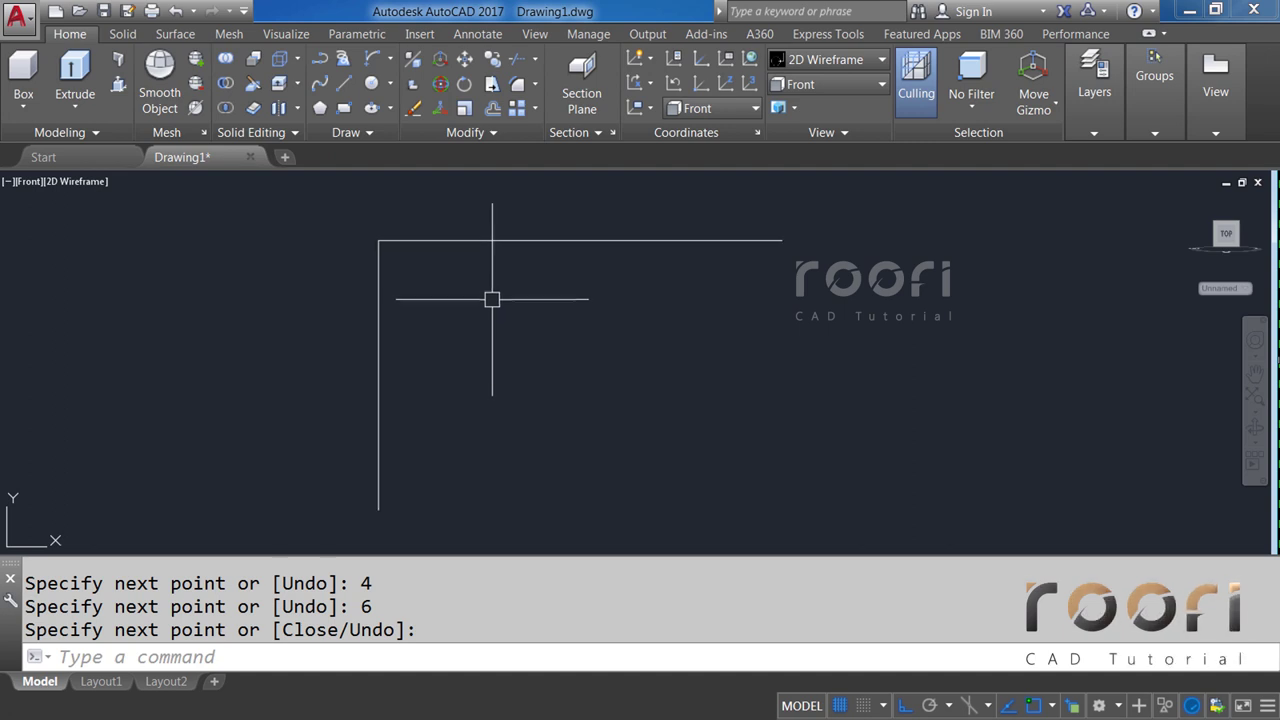
{"action": "type", "text": "O"}
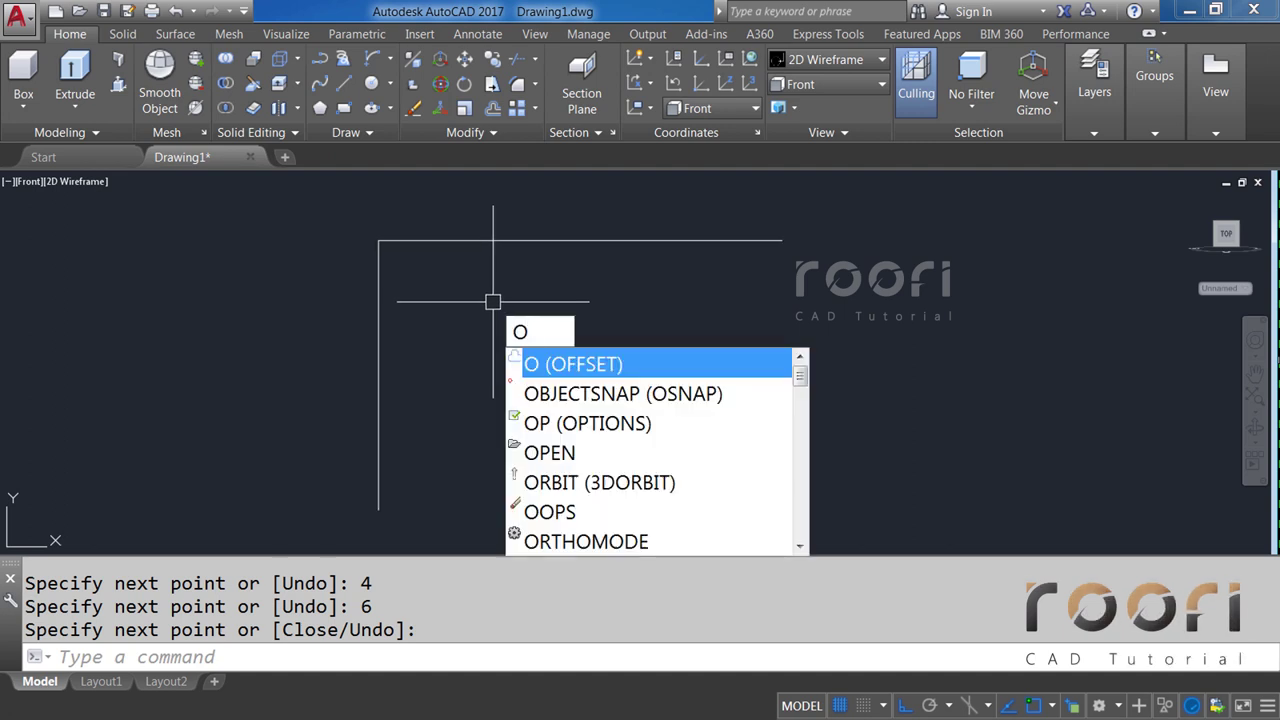
Offset the 6-unit horizontal line 0.3 units downward.
{"action": "key", "text": "Return"}
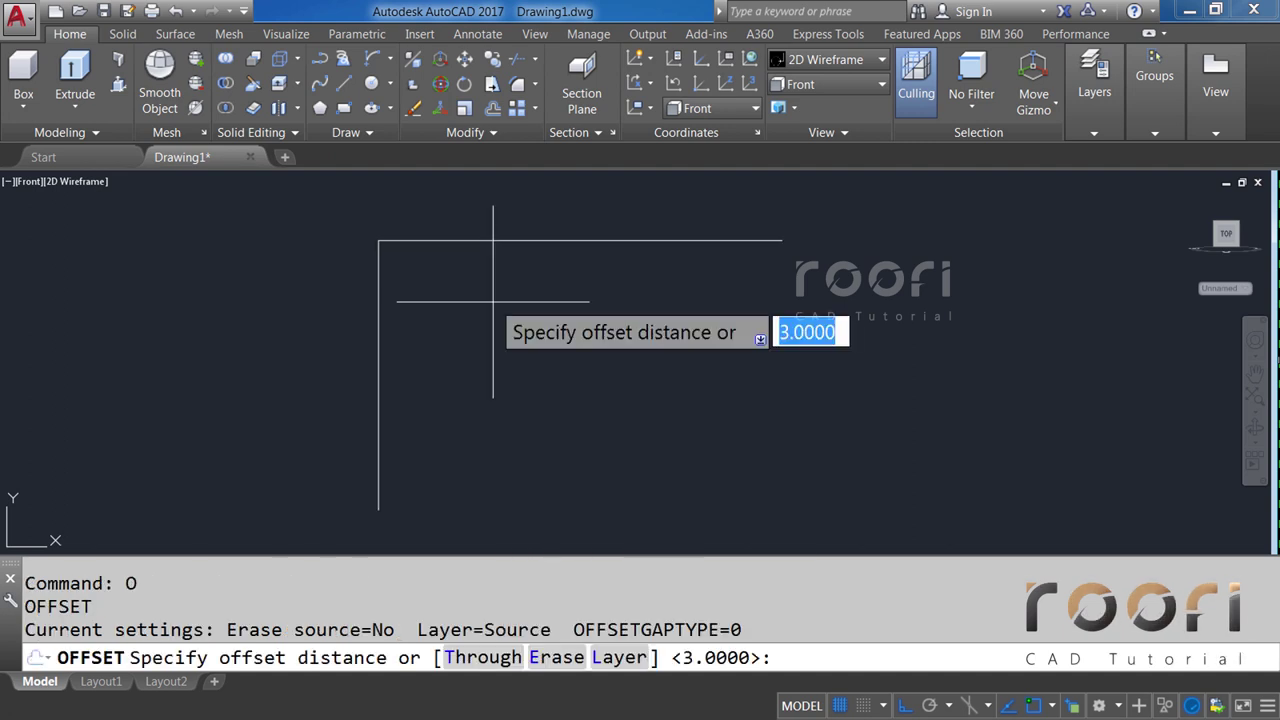
{"action": "type", "text": "0.3"}
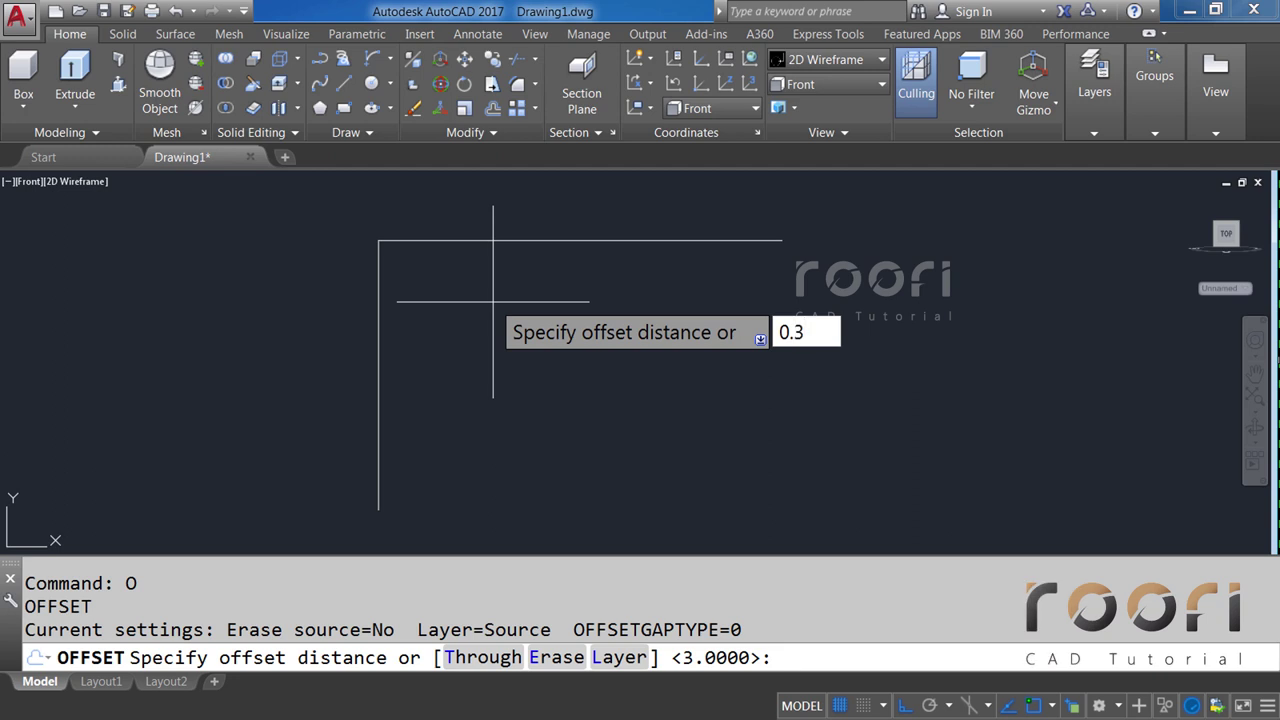
{"action": "key", "text": "Return"}
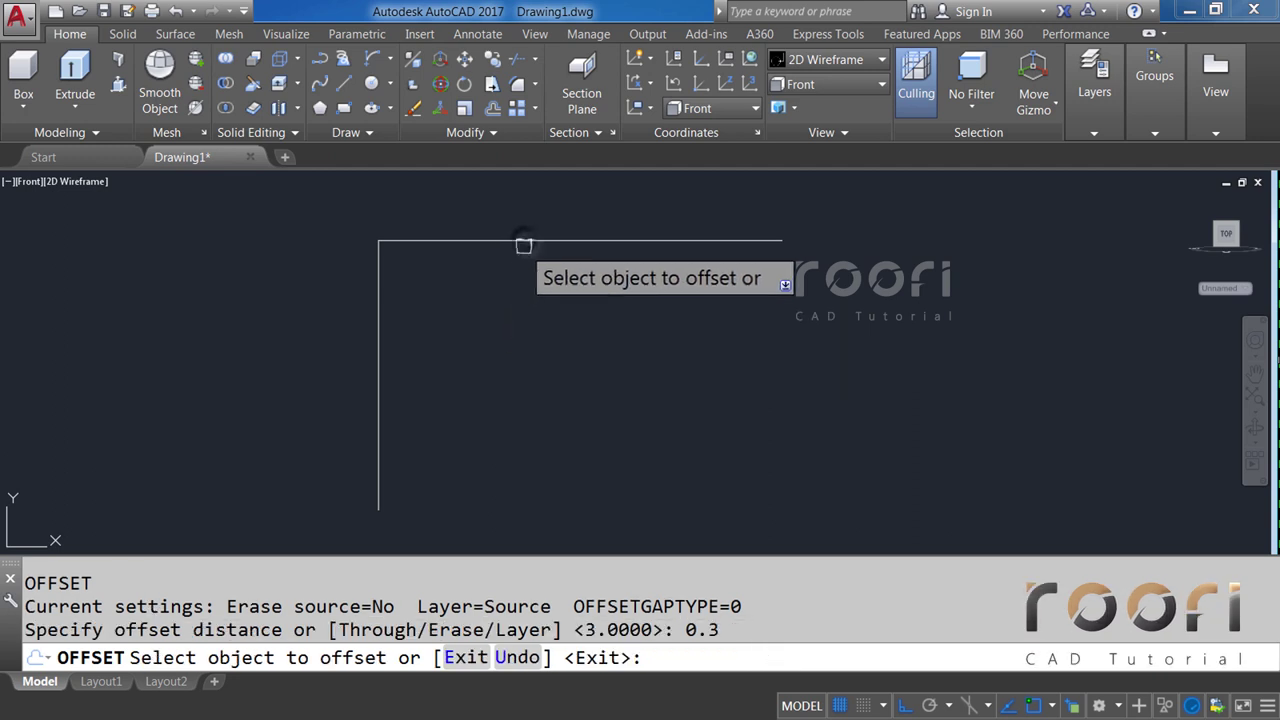
{"action": "left_click", "coordinate": [523, 241]}
{"action": "left_click", "coordinate": [527, 295]}
{"action": "key", "text": "Return"}
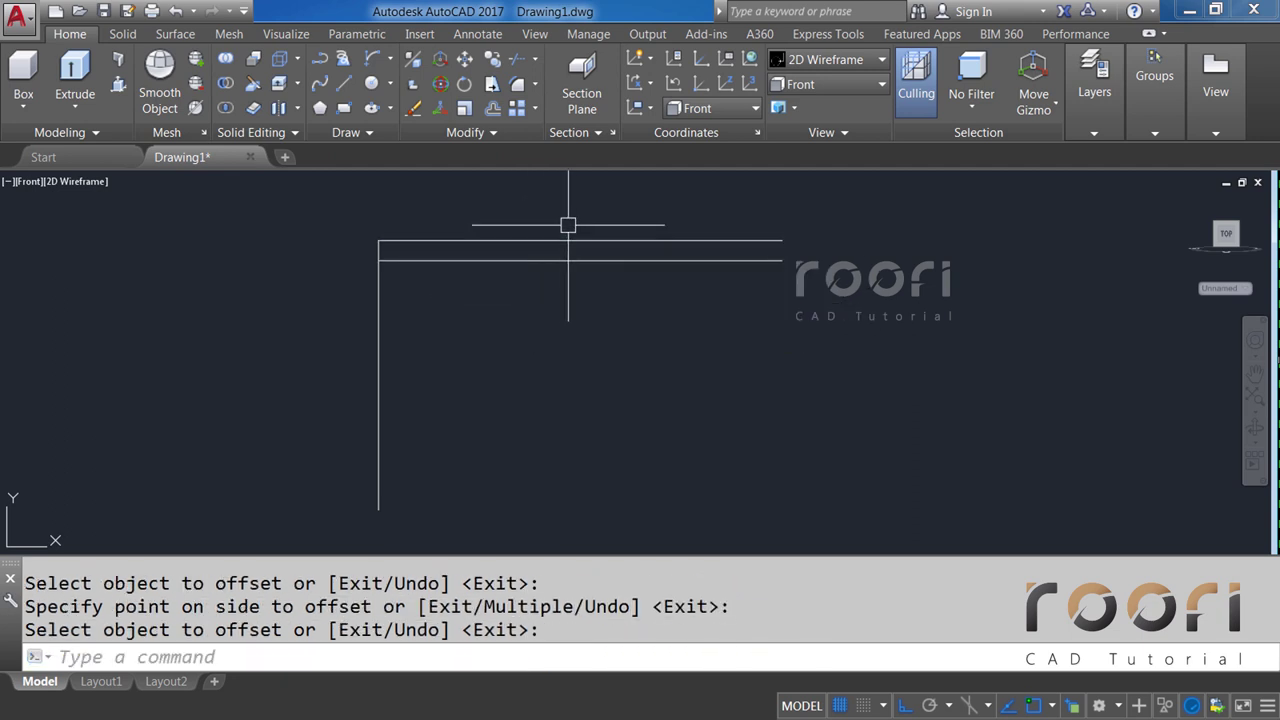
{"action": "scroll", "coordinate": [569, 223], "scroll_direction": "up", "scroll_amount": 4}
{"action": "middle_click_drag", "start_coordinate": [569, 223], "coordinate": [552, 236]}
{"action": "type", "text": "A"}
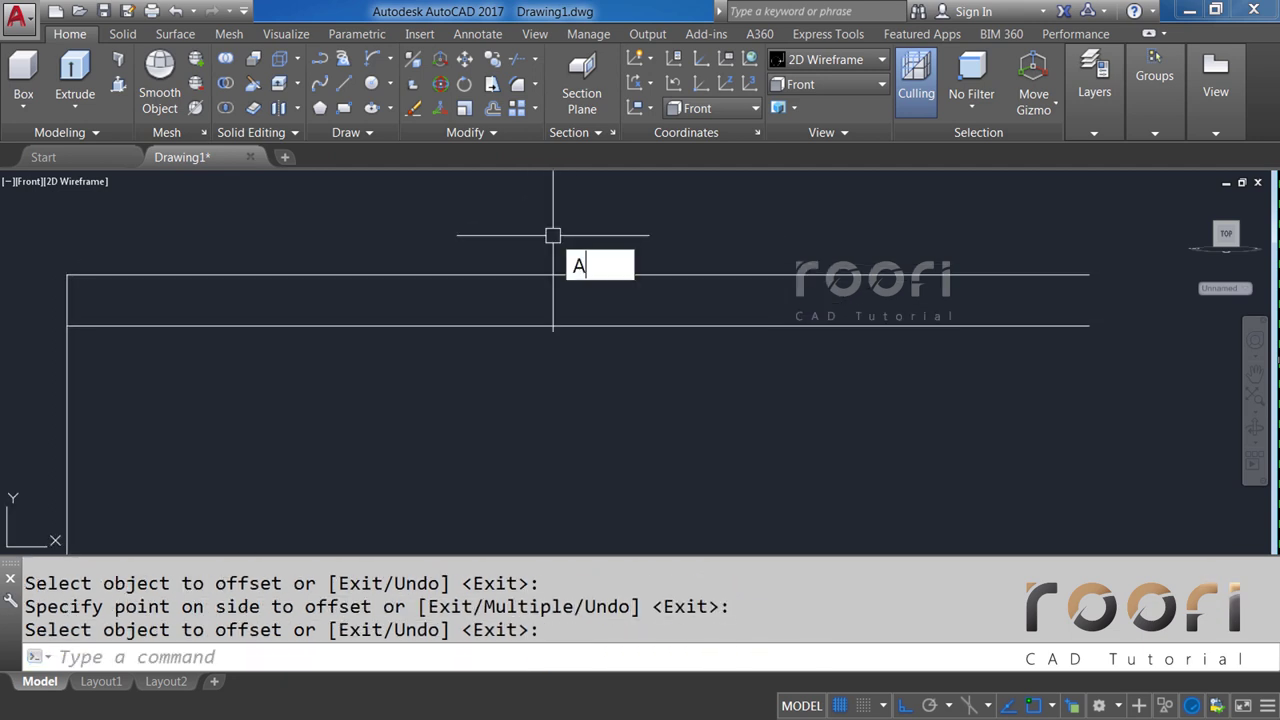
{"action": "type", "text": "RC"}
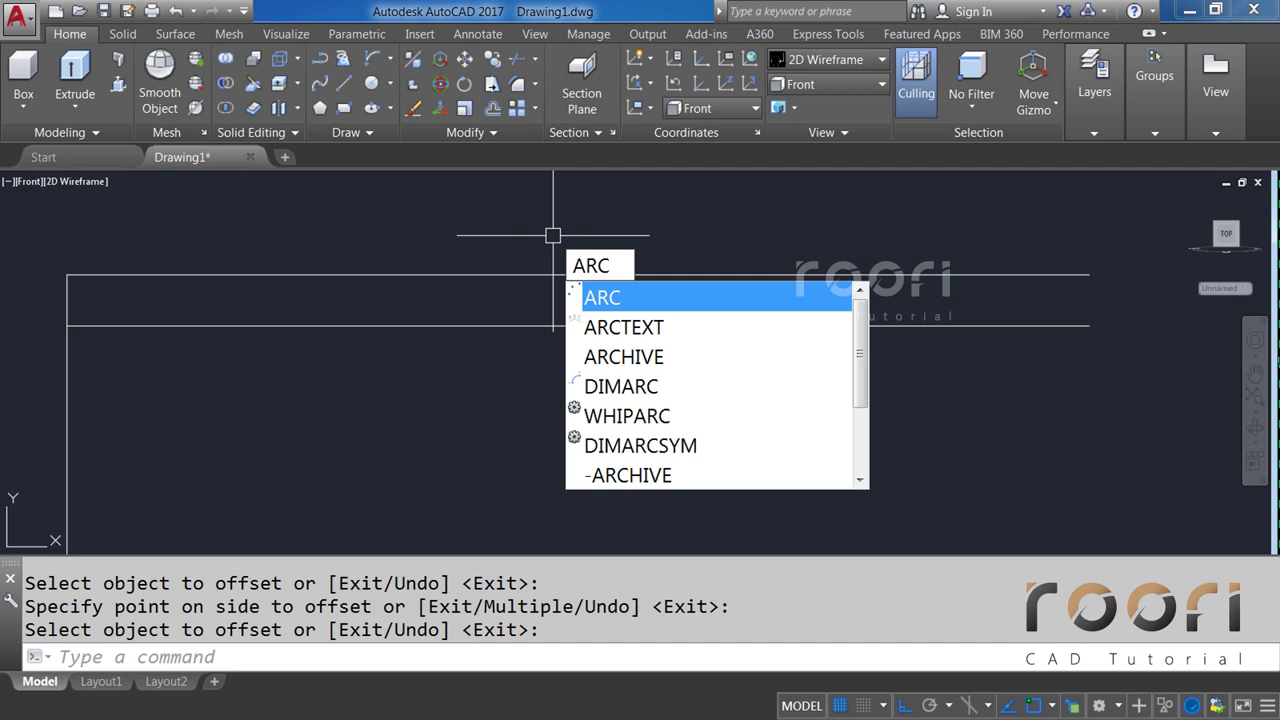
Draw a three-point arc across the two horizontal lines, then erase both lines.
{"action": "key", "text": "Return"}
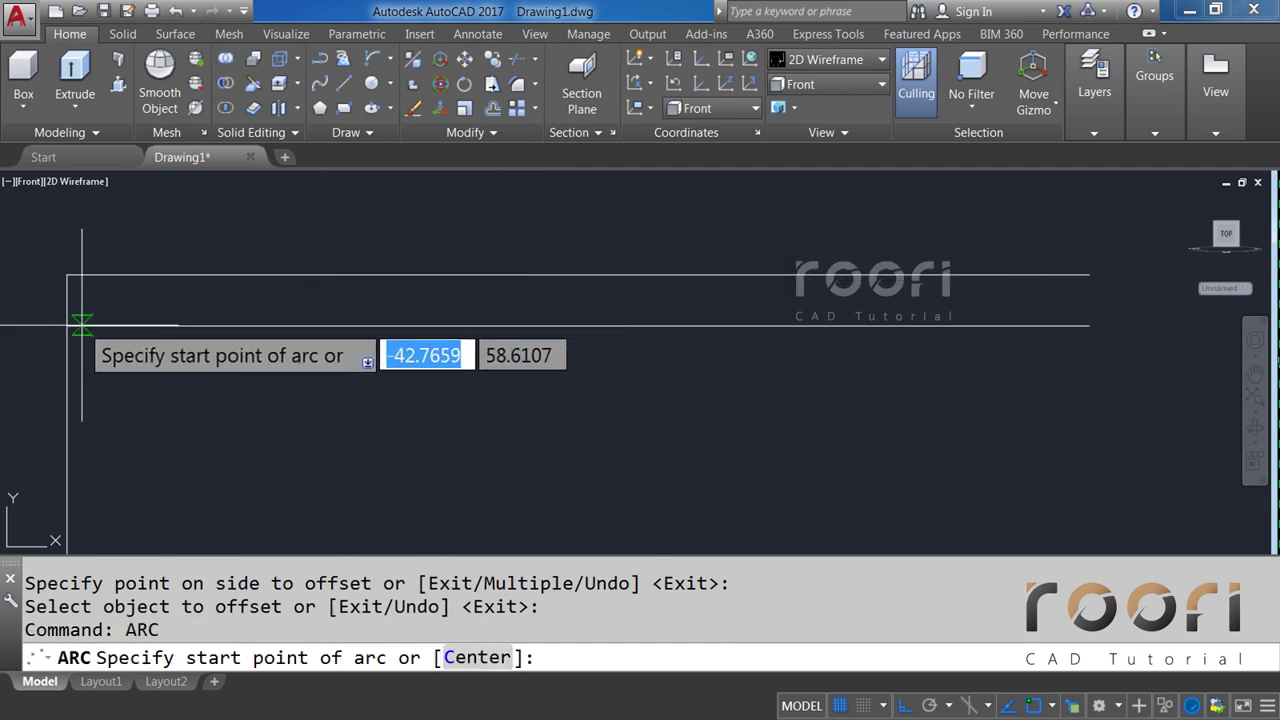
{"action": "left_click", "coordinate": [66, 325]}
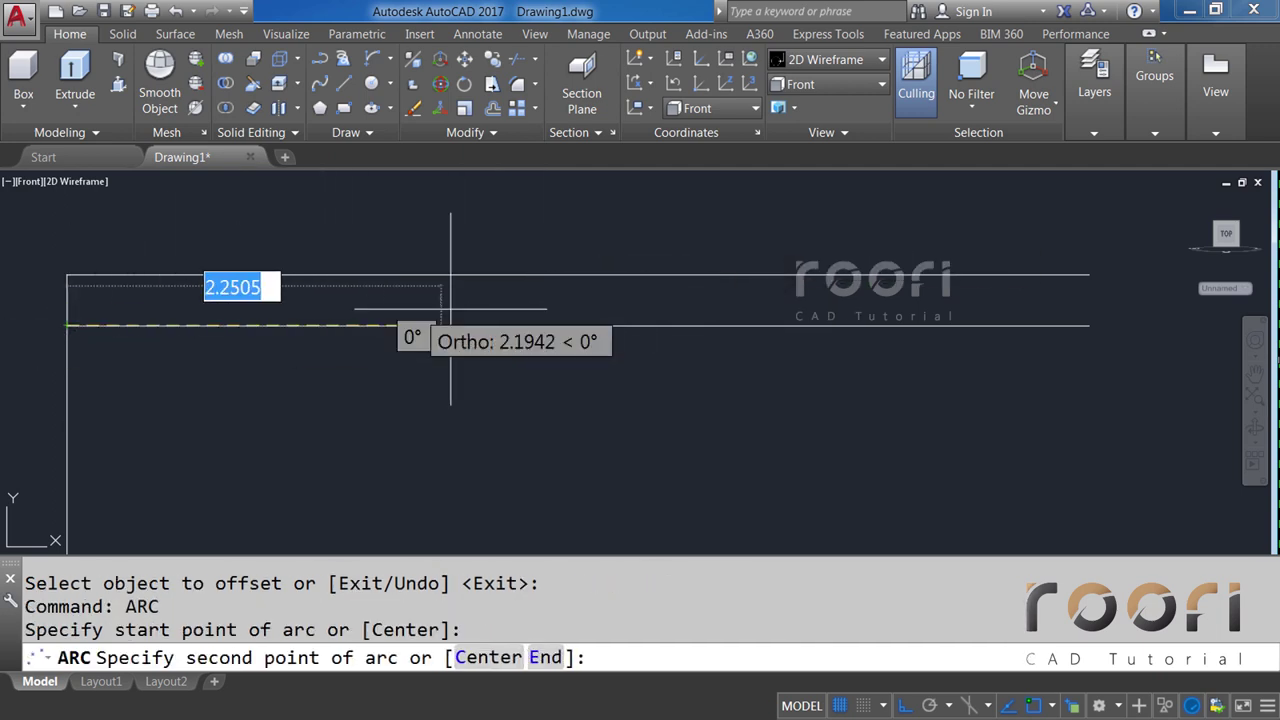
{"action": "left_click", "coordinate": [579, 274]}
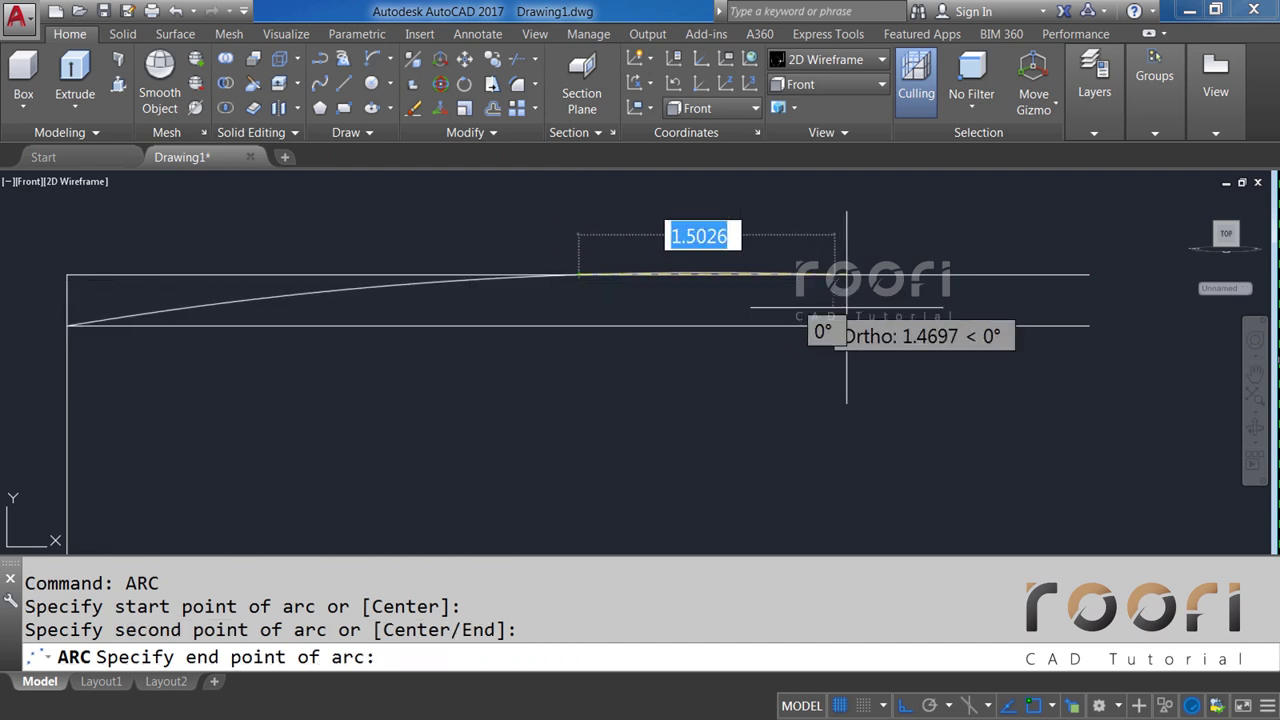
{"action": "left_click", "coordinate": [1090, 325]}
{"action": "left_click", "coordinate": [1006, 326]}
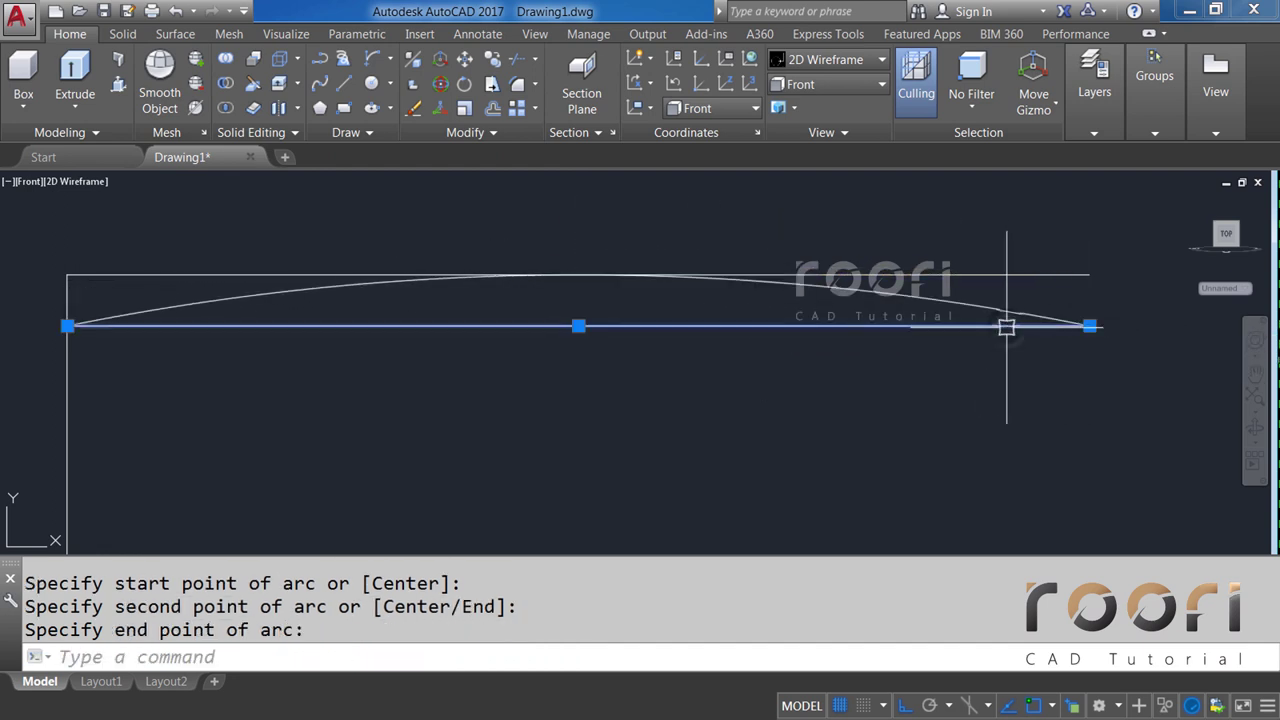
{"action": "left_click", "coordinate": [1039, 275]}
{"action": "key", "text": "Delete"}
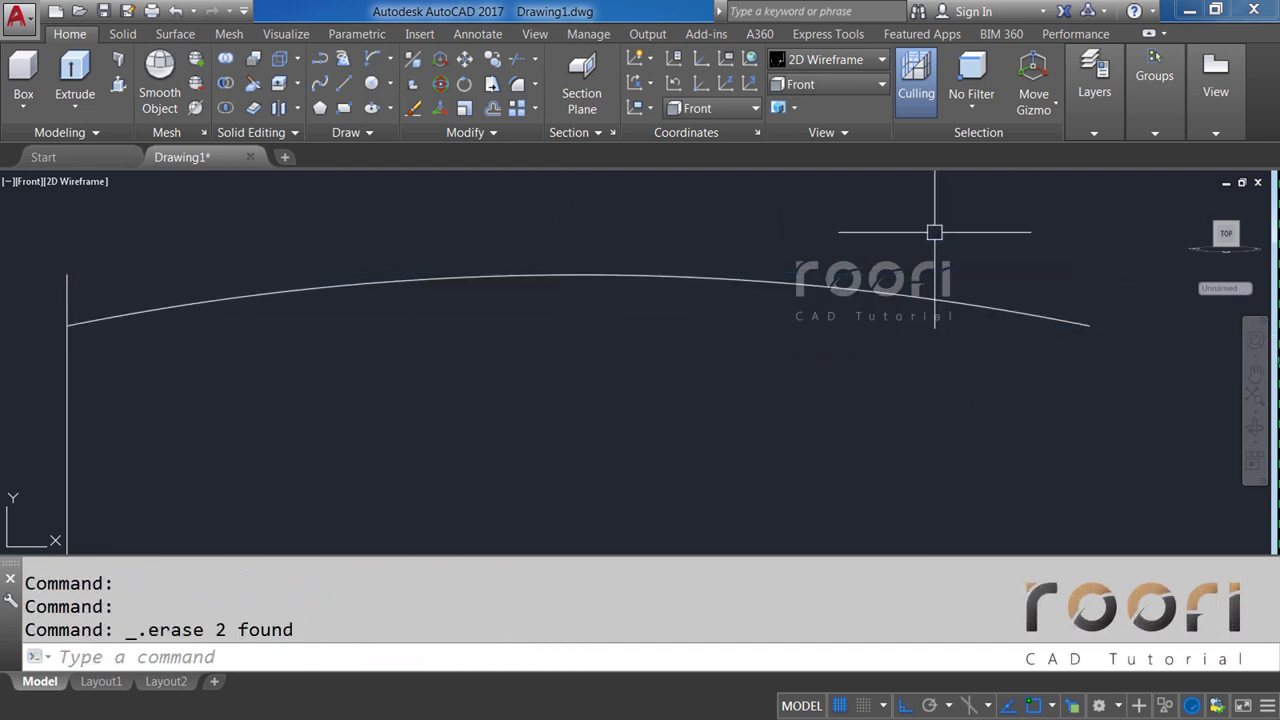
Mirror the arc about a horizontal line through the vertical line's midpoint, keeping the original.
{"action": "scroll", "coordinate": [753, 227], "scroll_direction": "down", "scroll_amount": 3}
{"action": "scroll", "coordinate": [720, 290], "scroll_direction": "down", "scroll_amount": 2}
{"action": "middle_click_drag", "start_coordinate": [706, 320], "coordinate": [676, 314]}
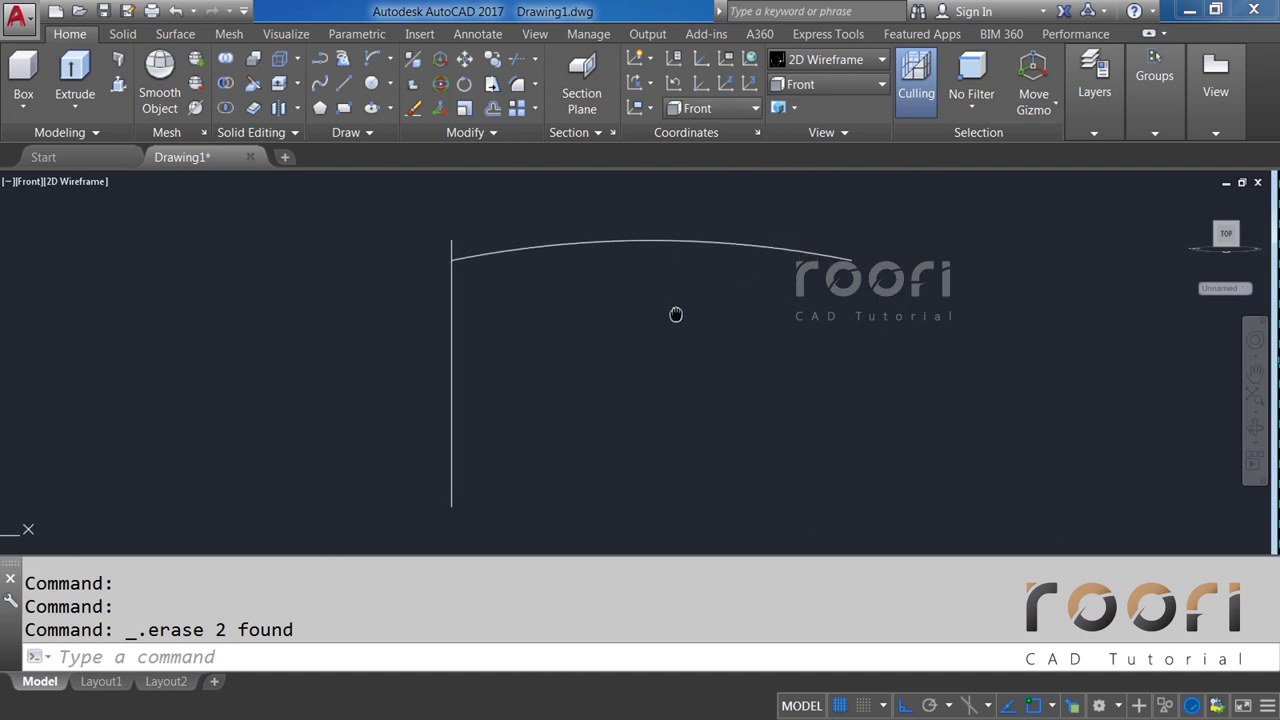
{"action": "type", "text": "MIRROR"}
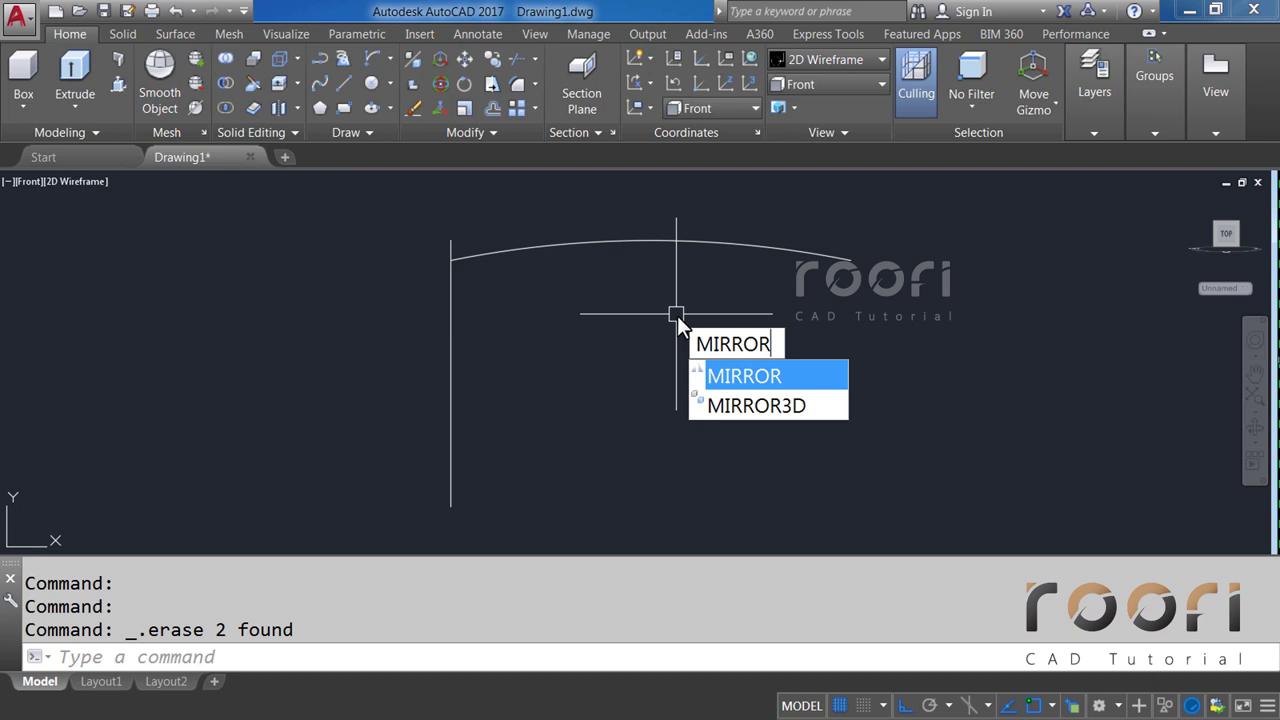
{"action": "key", "text": "Return"}
{"action": "left_click", "coordinate": [624, 249]}
{"action": "key", "text": "Return"}
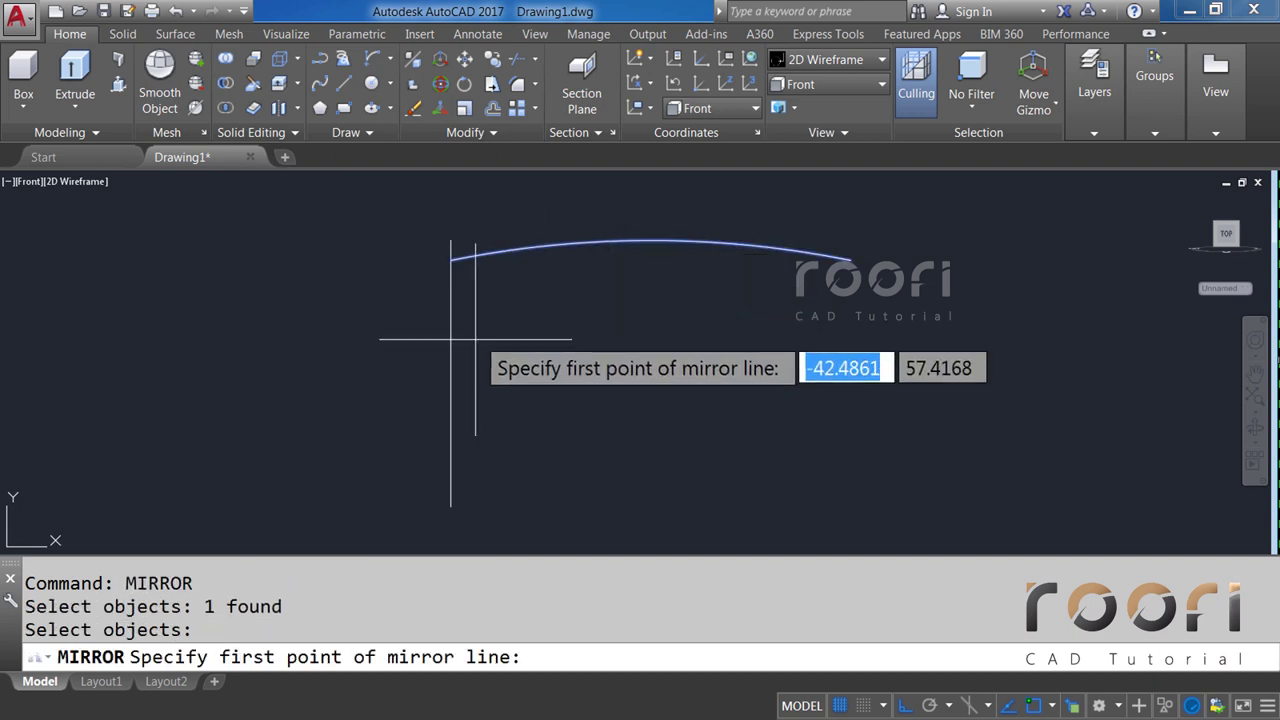
{"action": "left_click", "coordinate": [451, 374]}
{"action": "left_click", "coordinate": [658, 371]}
{"action": "key", "text": "Return"}
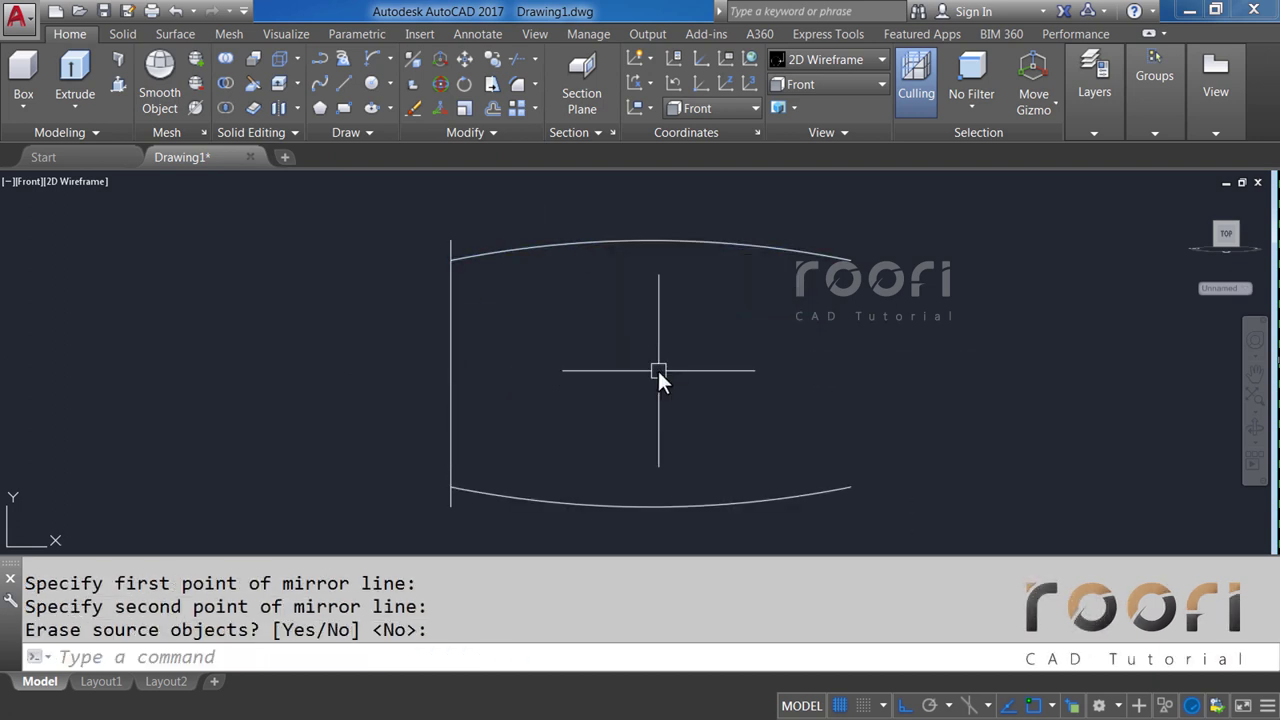
{"action": "left_click", "coordinate": [391, 85]}
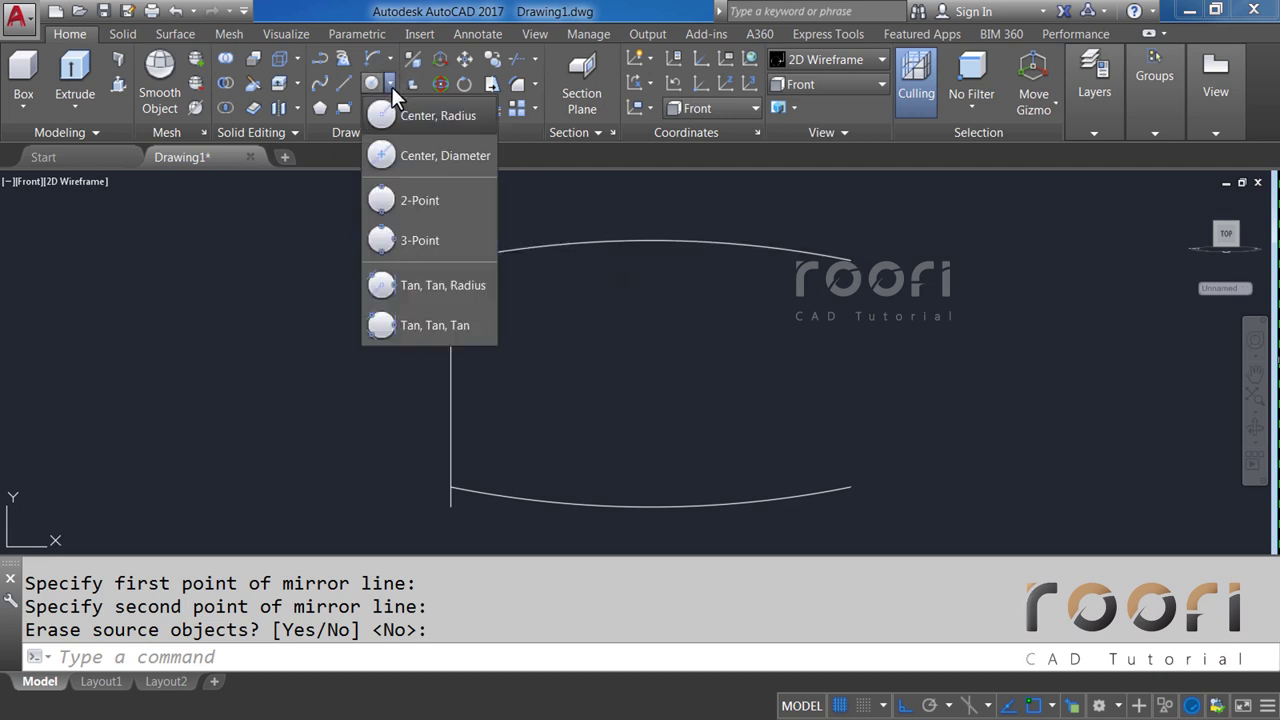
Draw a Tan, Tan, Tan circle touching both arcs and the vertical line, then trim its right half.
{"action": "left_click", "coordinate": [408, 327]}
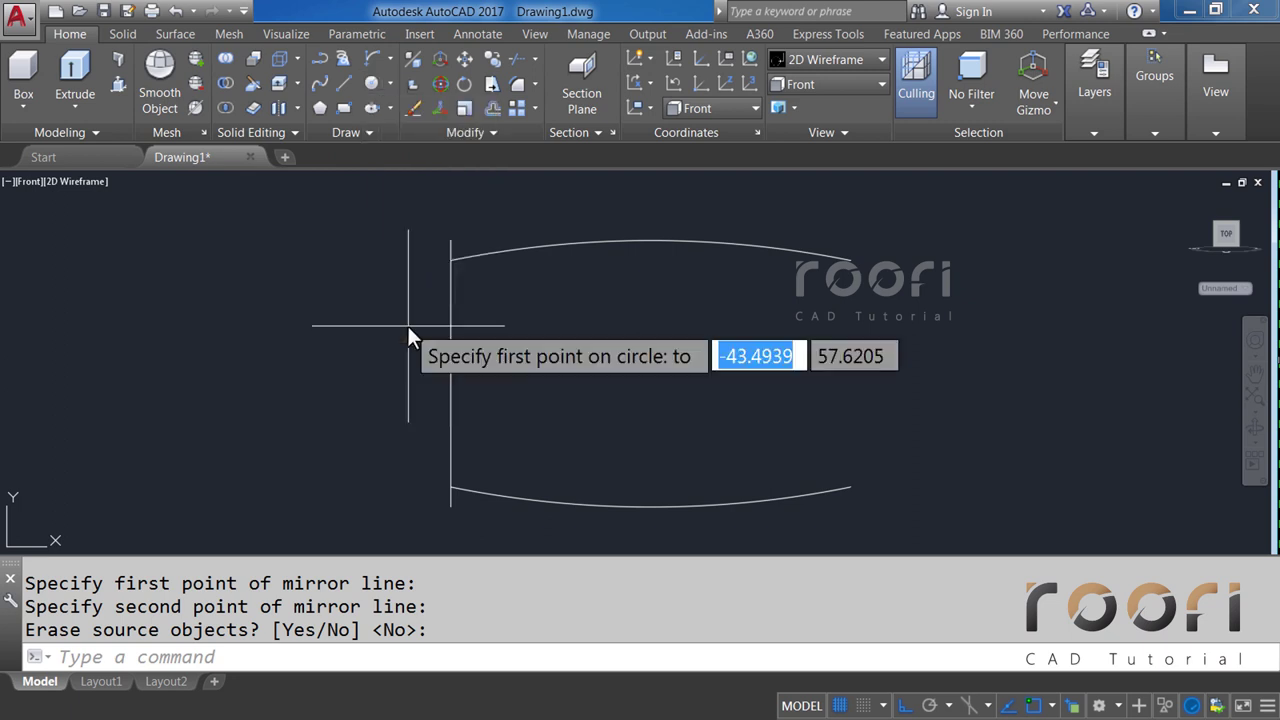
{"action": "left_click", "coordinate": [480, 490]}
{"action": "left_click", "coordinate": [452, 379]}
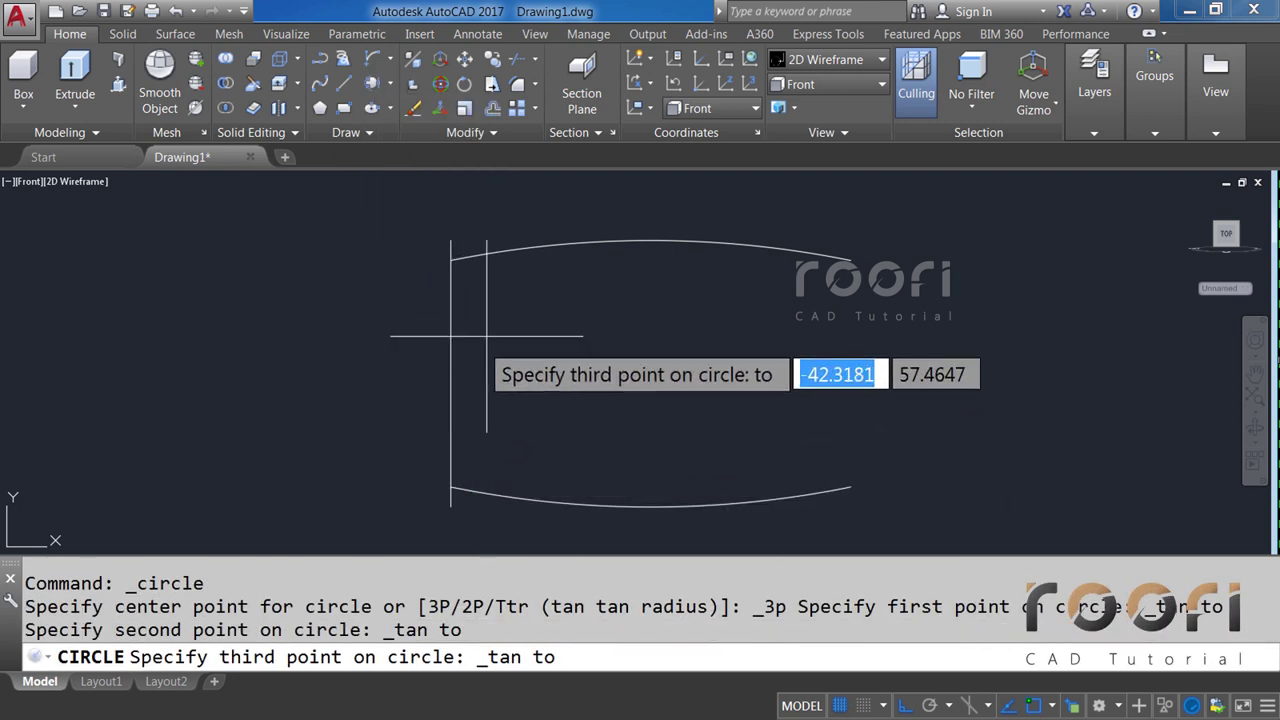
{"action": "left_click", "coordinate": [500, 252]}
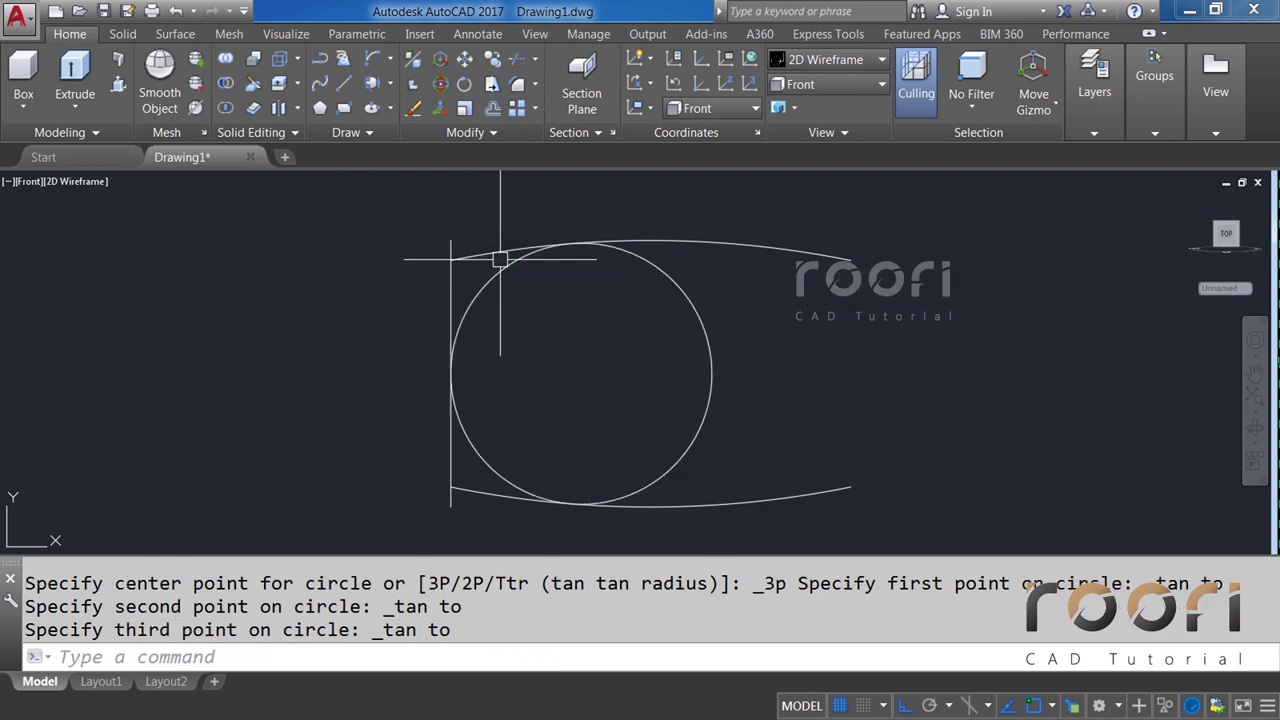
{"action": "type", "text": "TR"}
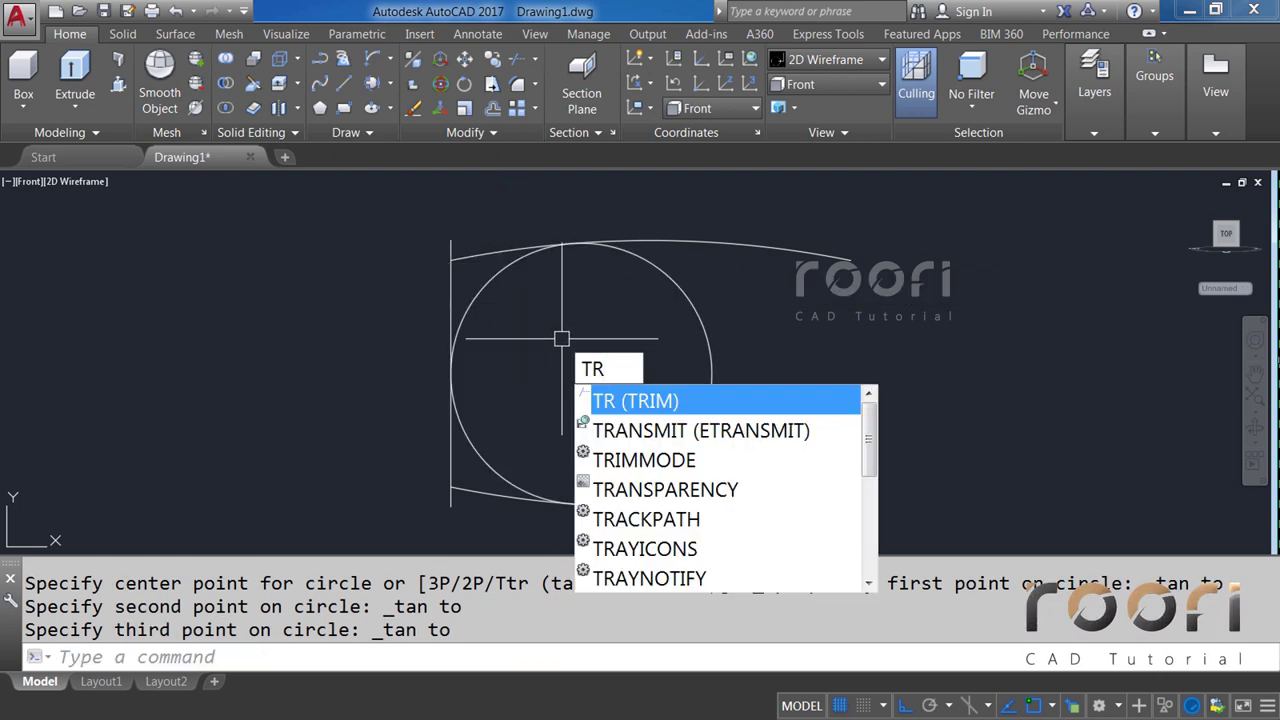
{"action": "key", "text": "Return"}
{"action": "key", "text": "Return"}
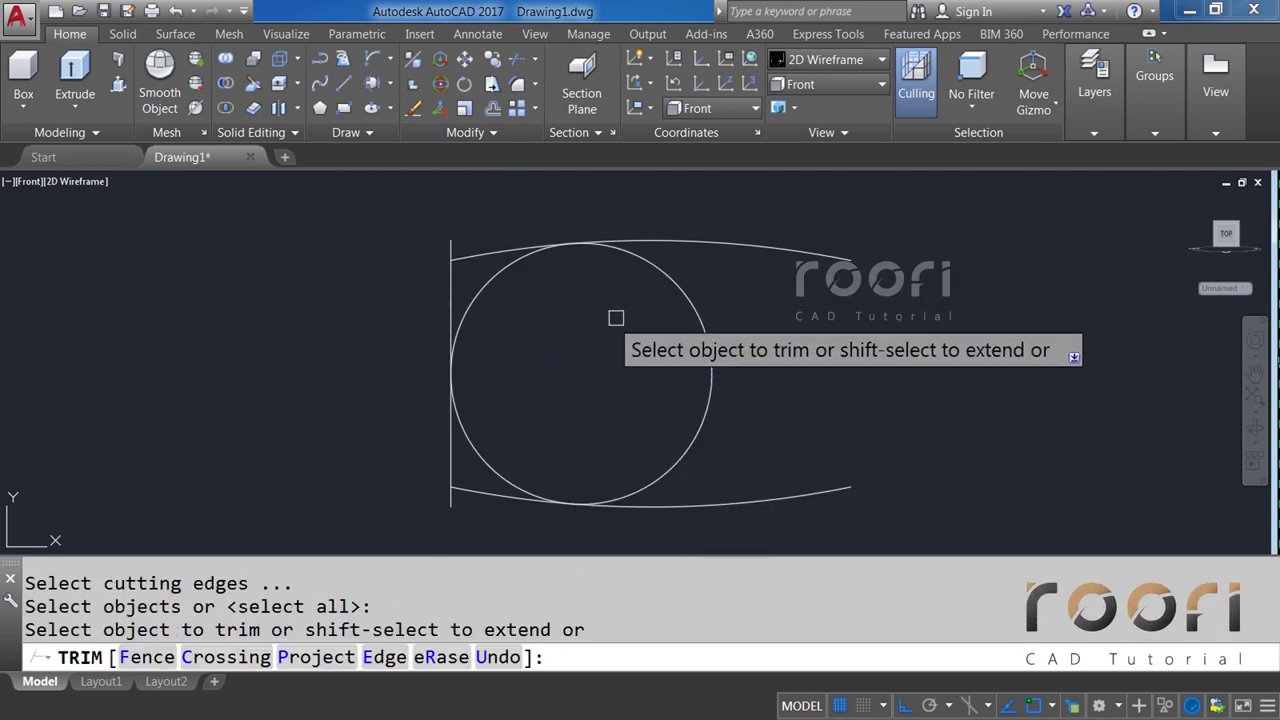
{"action": "left_click", "coordinate": [673, 285]}
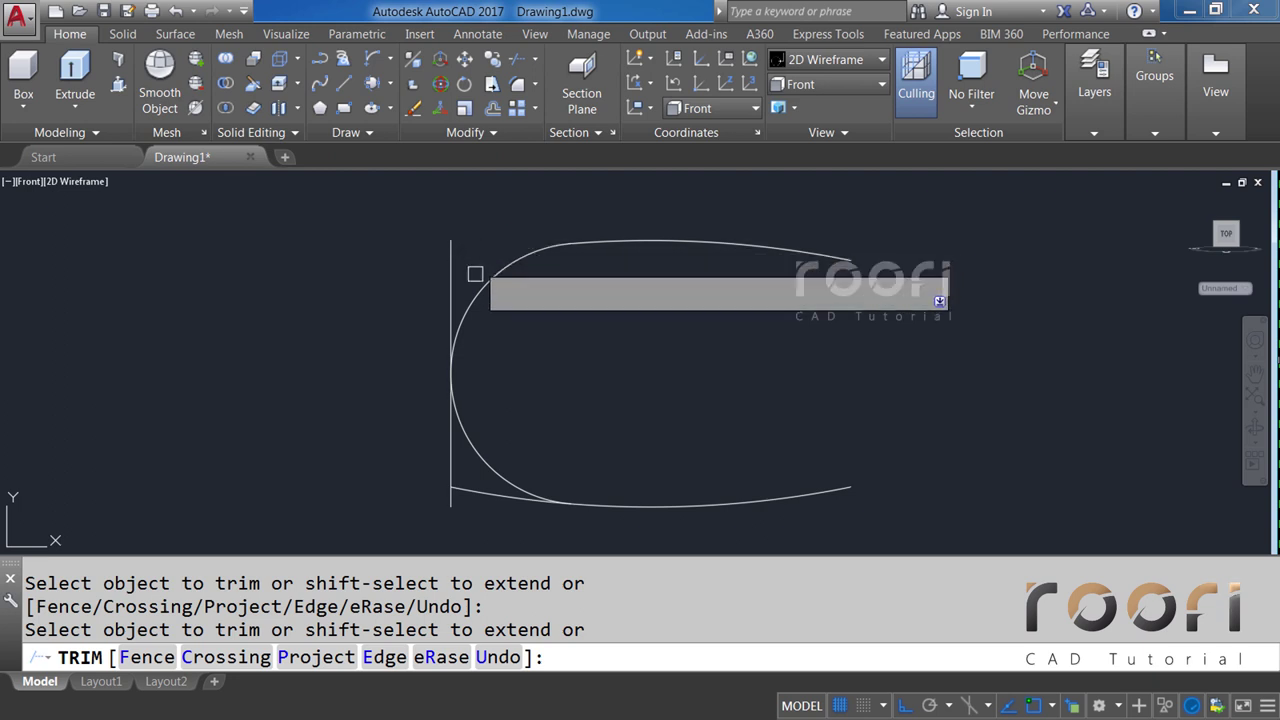
{"action": "key", "text": "Return"}
Erase the vertical line.
{"action": "left_click", "coordinate": [474, 491]}
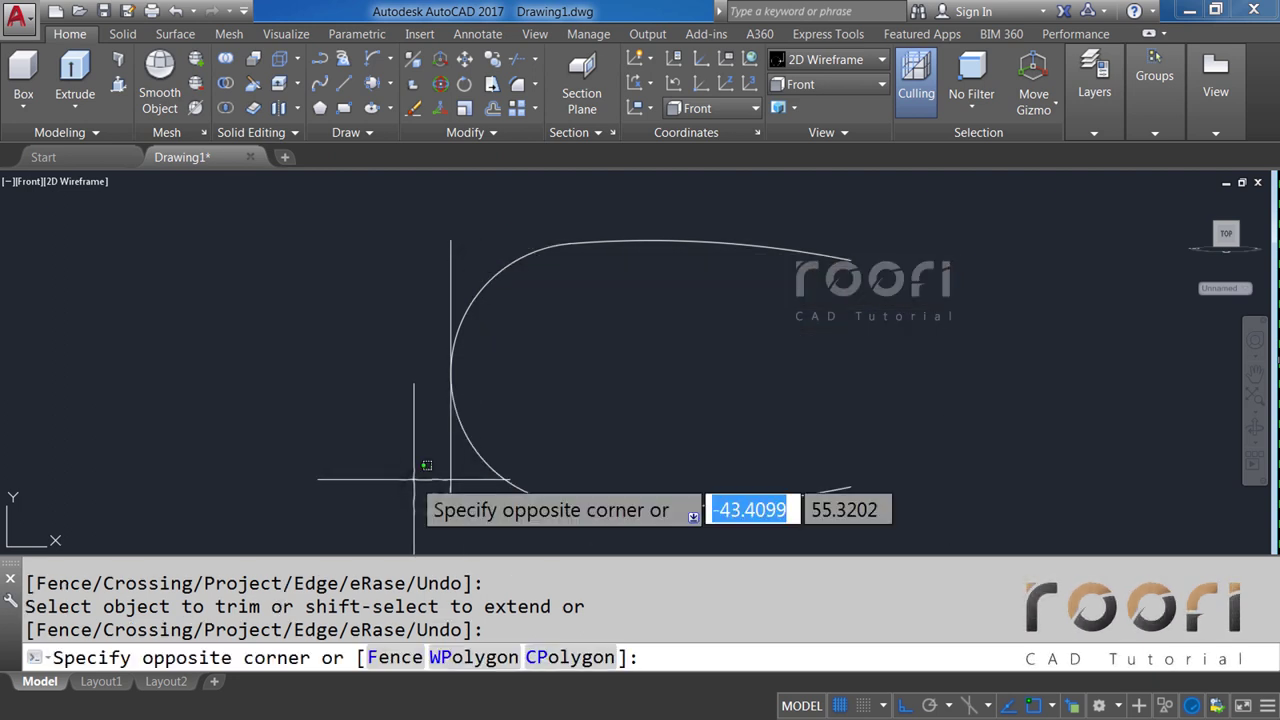
{"action": "left_click", "coordinate": [425, 491]}
{"action": "key", "text": "Delete"}
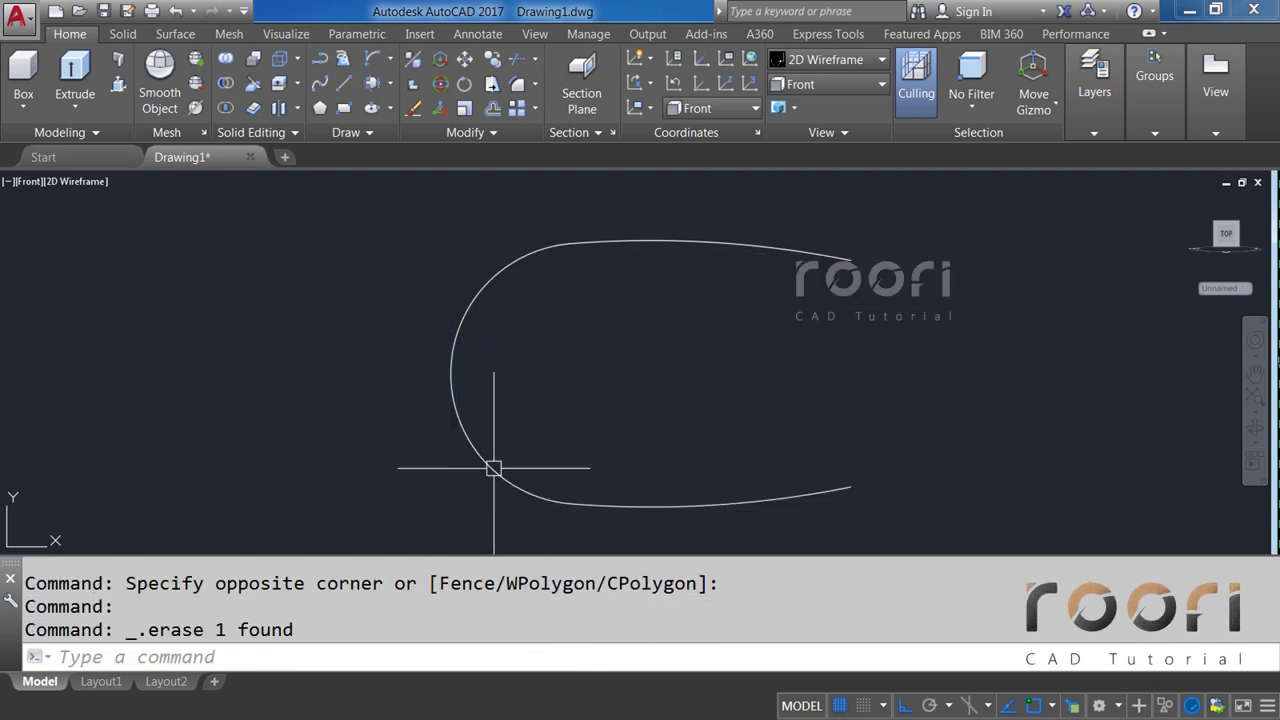
{"action": "middle_click_drag", "start_coordinate": [654, 371], "coordinate": [597, 369]}
{"action": "type", "text": "MIRROR"}
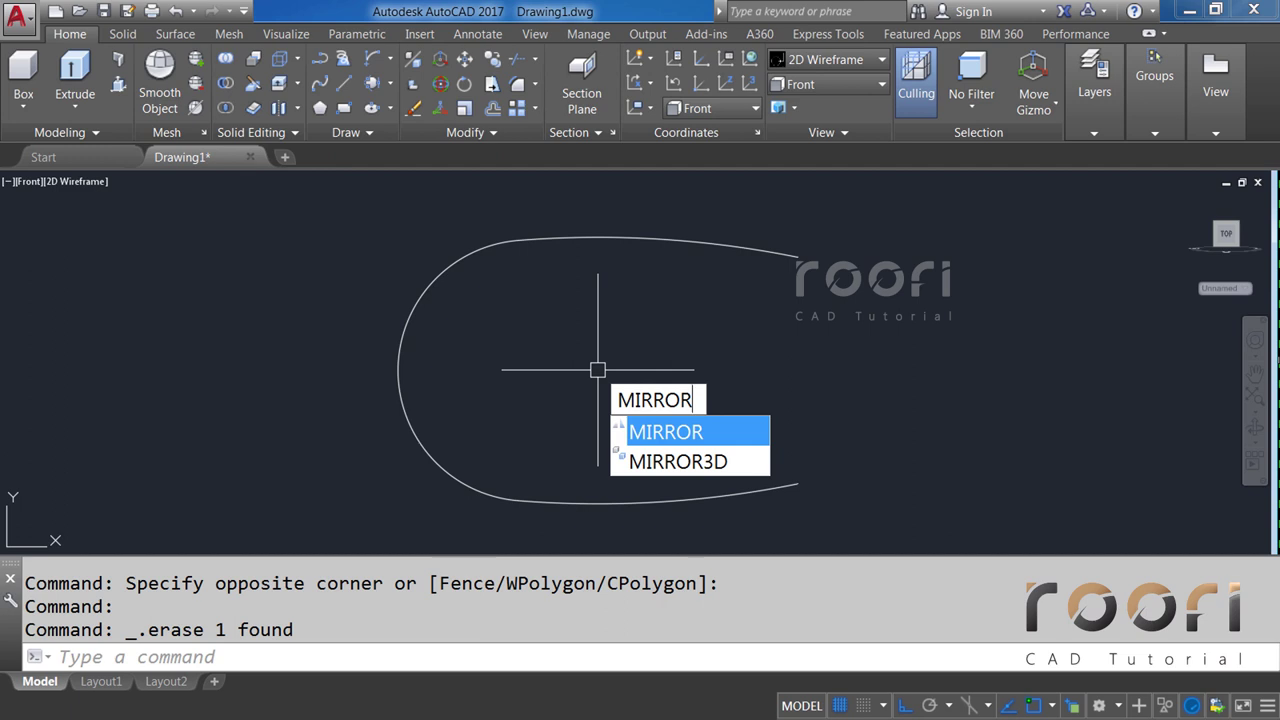
Mirror the rounded left end about a vertical midline to form the right end.
{"action": "key", "text": "Return"}
{"action": "left_click", "coordinate": [423, 294]}
{"action": "key", "text": "Return"}
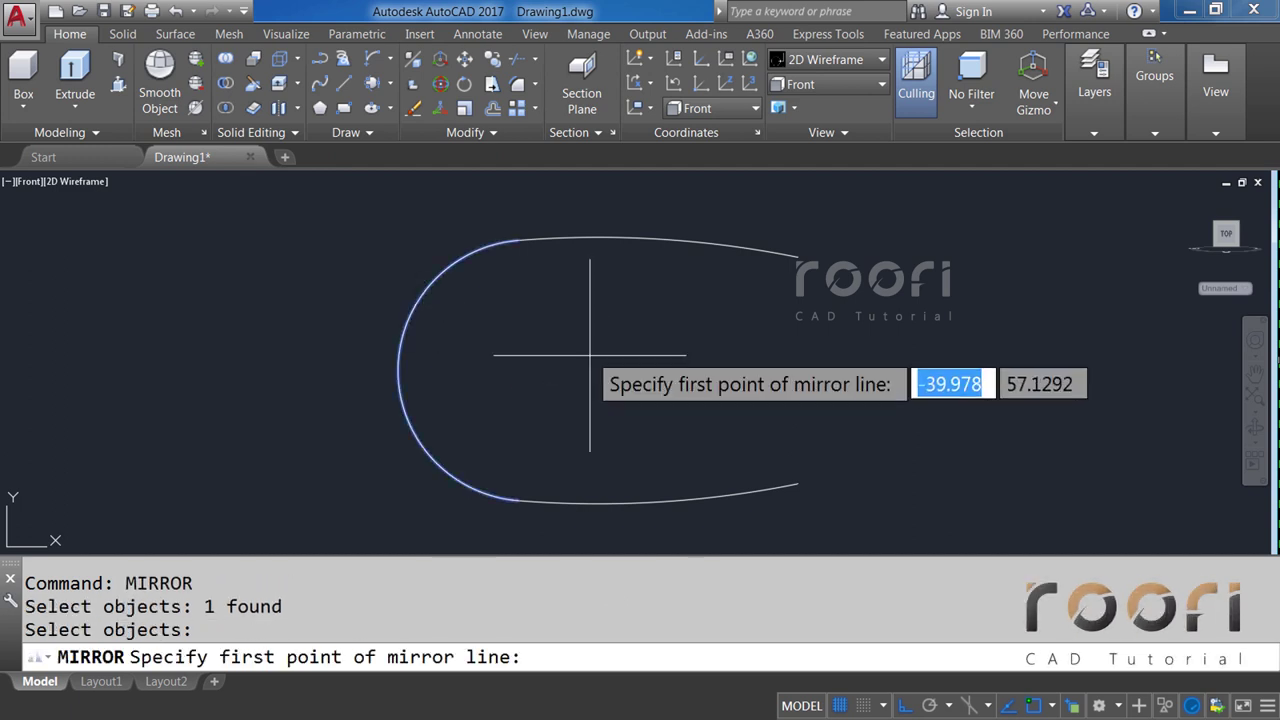
{"action": "left_click", "coordinate": [598, 503]}
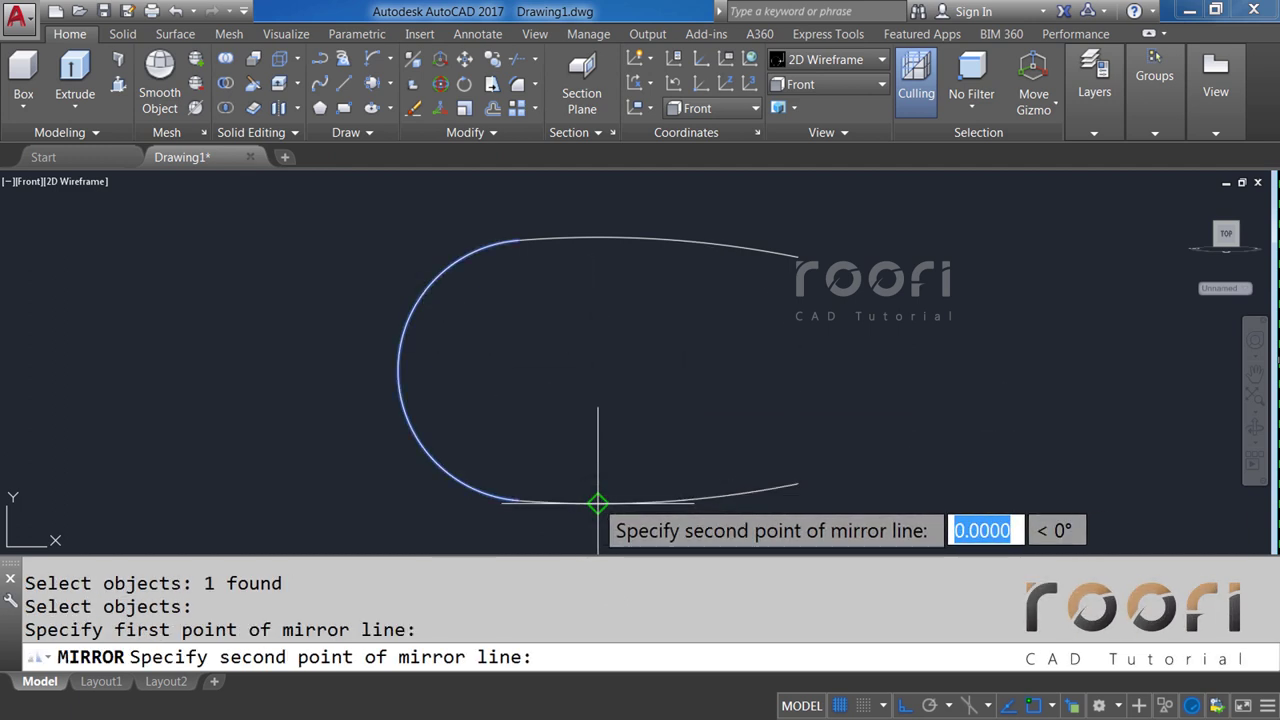
{"action": "left_click", "coordinate": [597, 363]}
{"action": "key", "text": "Return"}
Trim the protruding tails off the upper and lower arcs.
{"action": "type", "text": "T"}
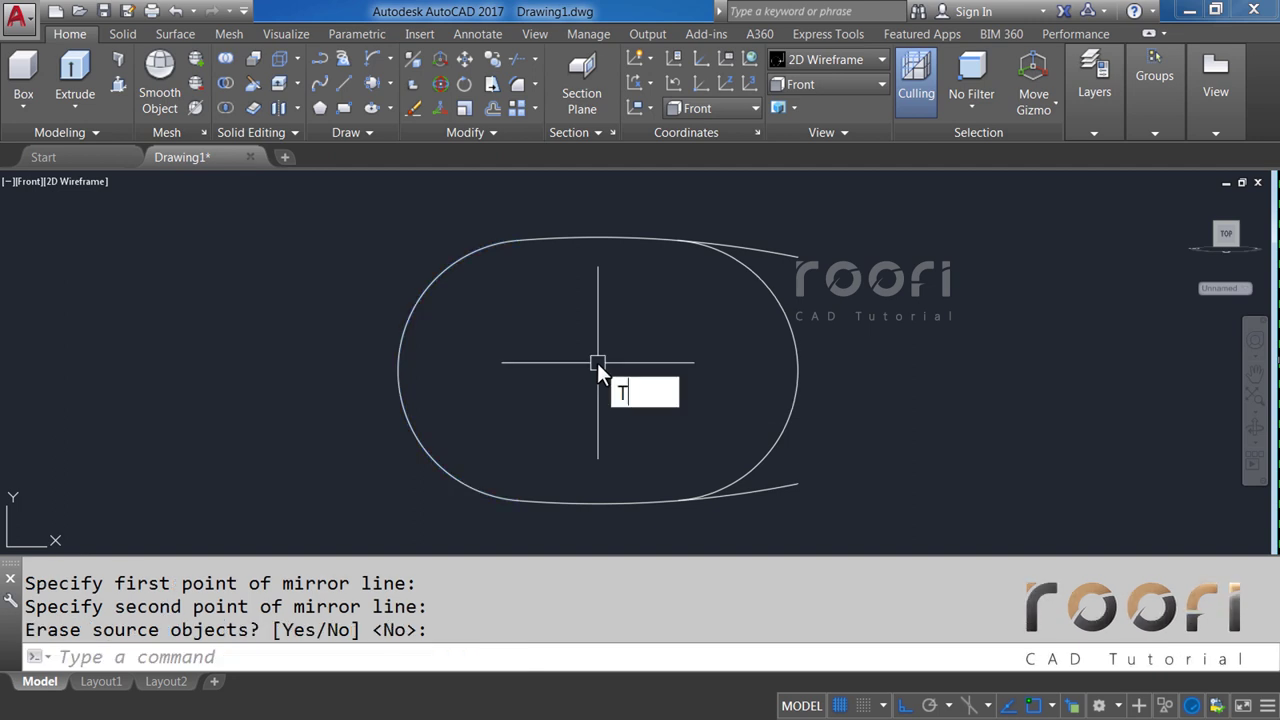
{"action": "type", "text": "R"}
{"action": "key", "text": "Return"}
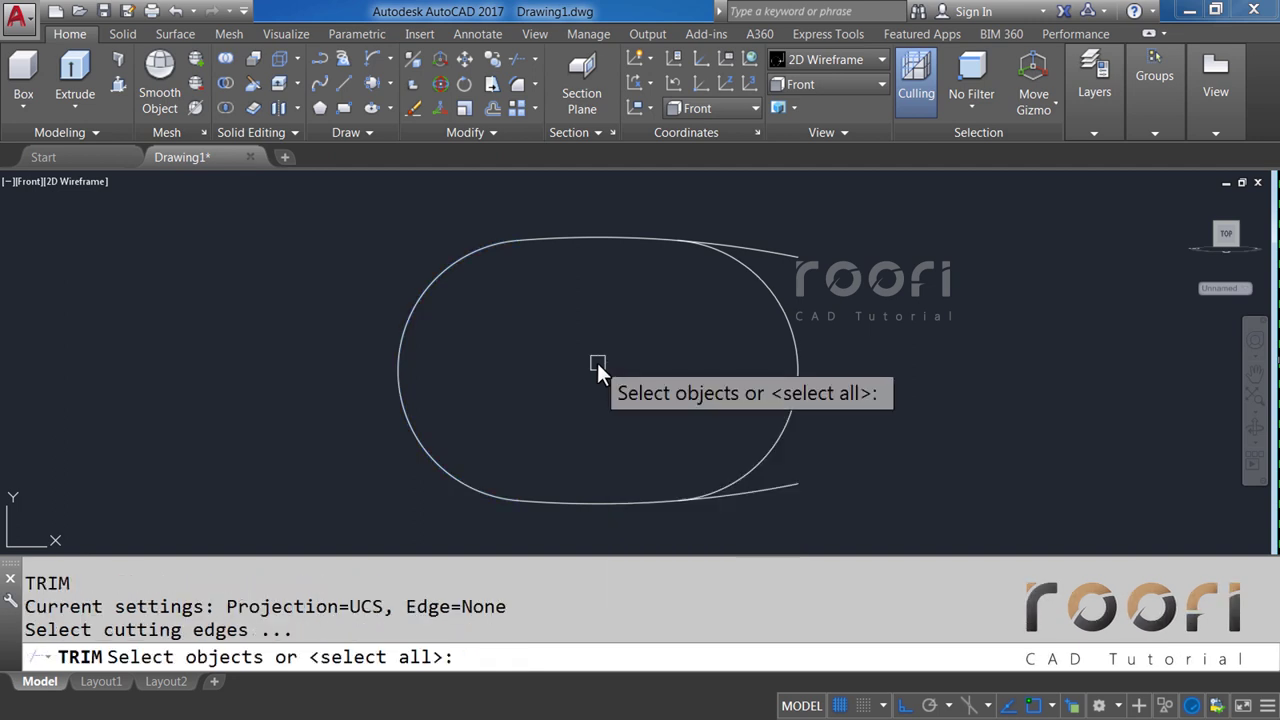
{"action": "key", "text": "Return"}
{"action": "left_click", "coordinate": [775, 252]}
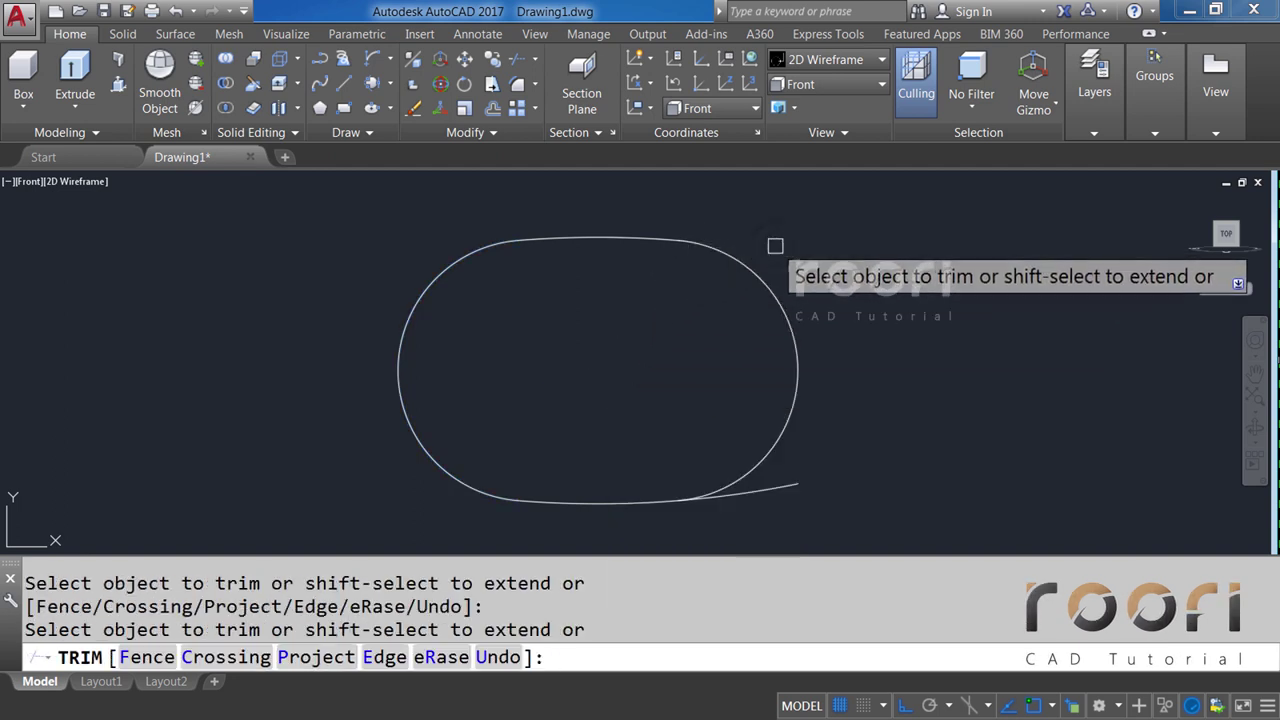
{"action": "left_click", "coordinate": [797, 470]}
{"action": "key", "text": "Return"}
{"action": "type", "text": "JOIN"}
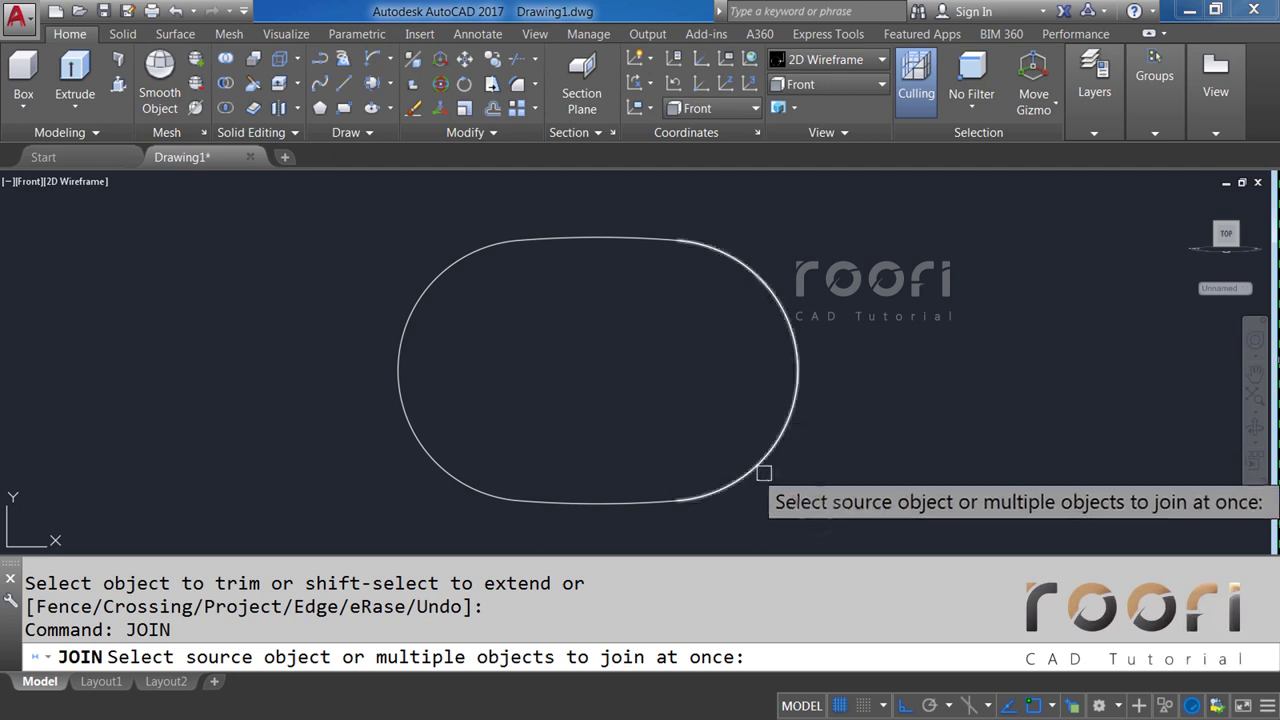
Join the four outline pieces into a single polyline.
{"action": "left_click", "coordinate": [816, 508]}
{"action": "left_click", "coordinate": [383, 216]}
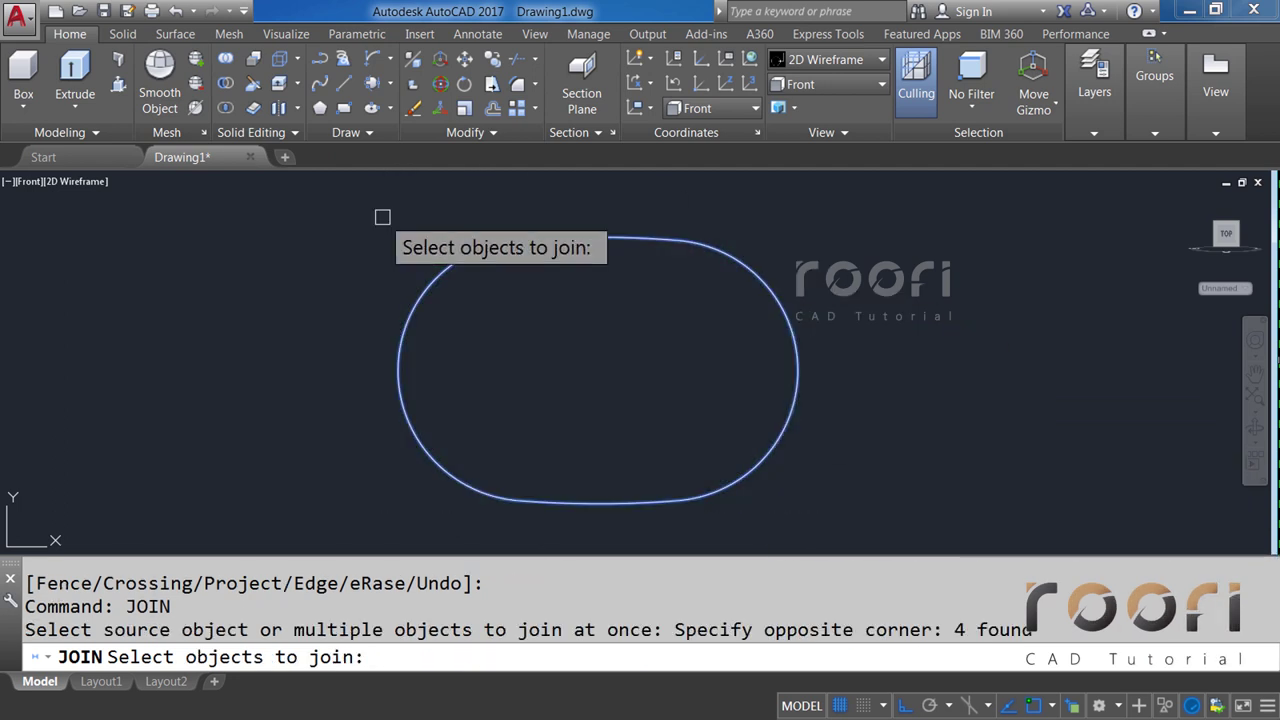
{"action": "key", "text": "Return"}
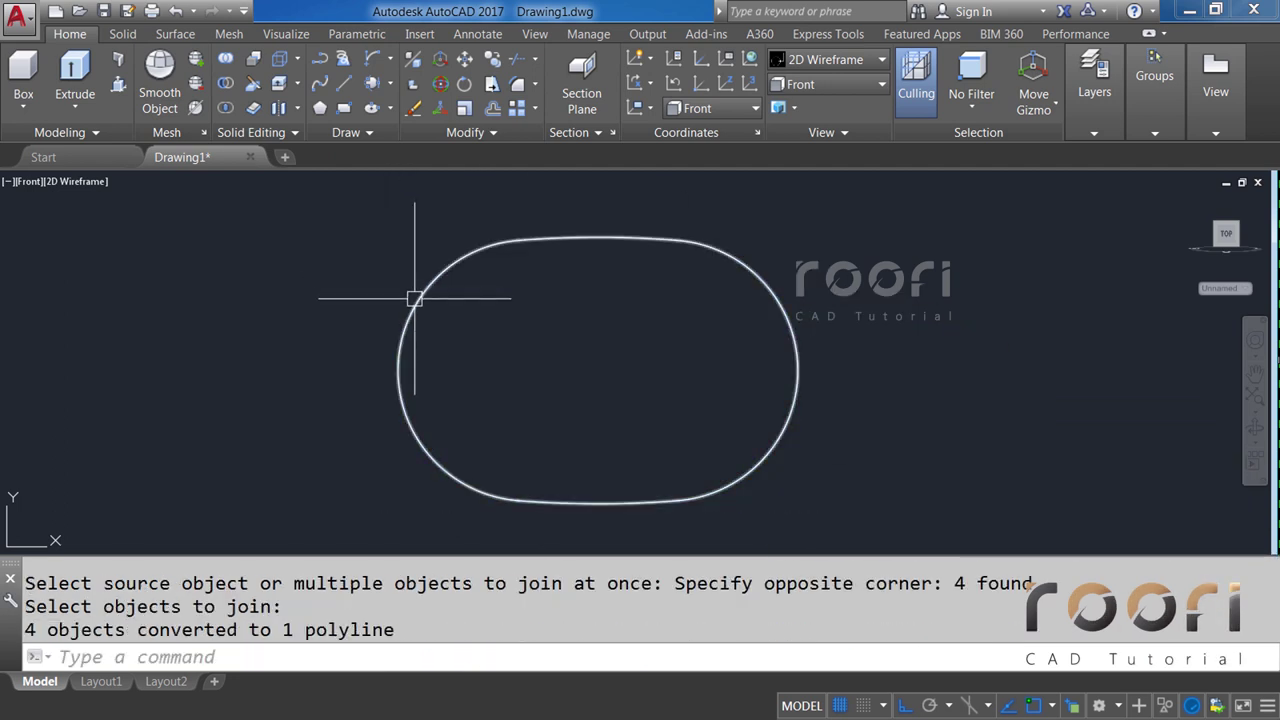
{"action": "scroll", "coordinate": [440, 306], "scroll_direction": "down", "scroll_amount": 3}
{"action": "scroll", "coordinate": [450, 326], "scroll_direction": "up", "scroll_amount": 1}
{"action": "type", "text": "CO"}
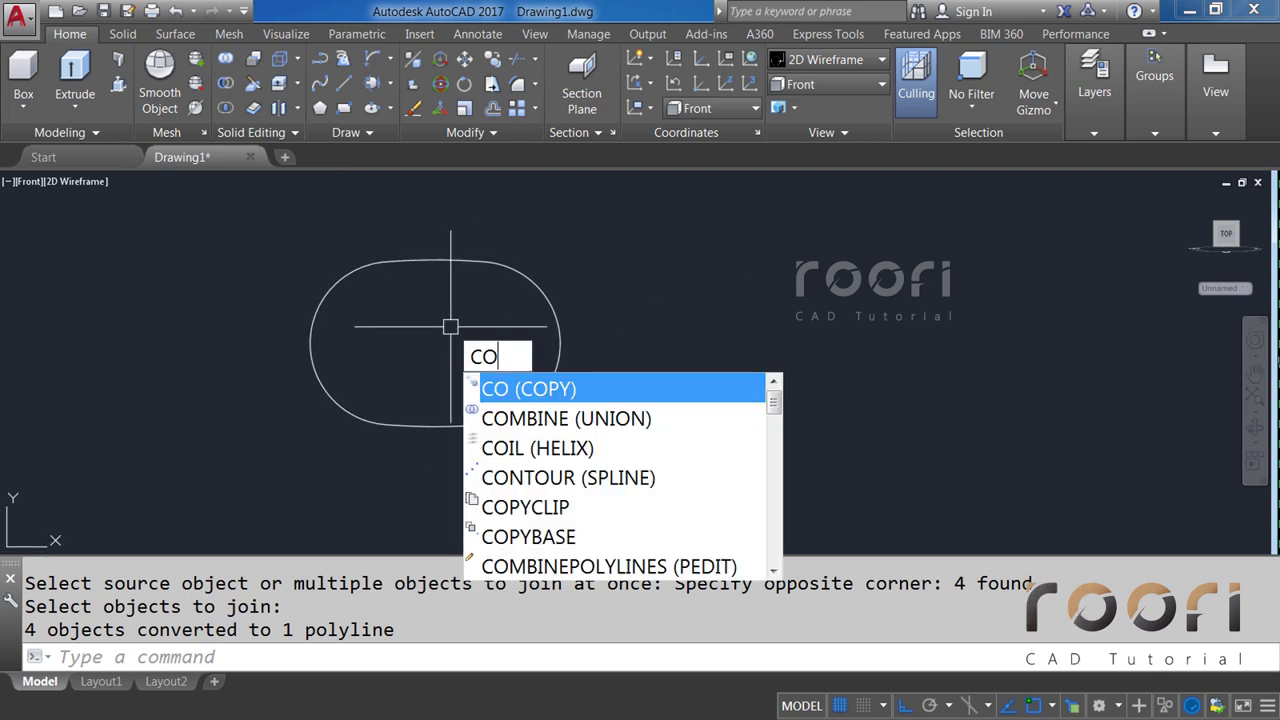
Copy the oval twice, placing both copies in a row to the right.
{"action": "key", "text": "Return"}
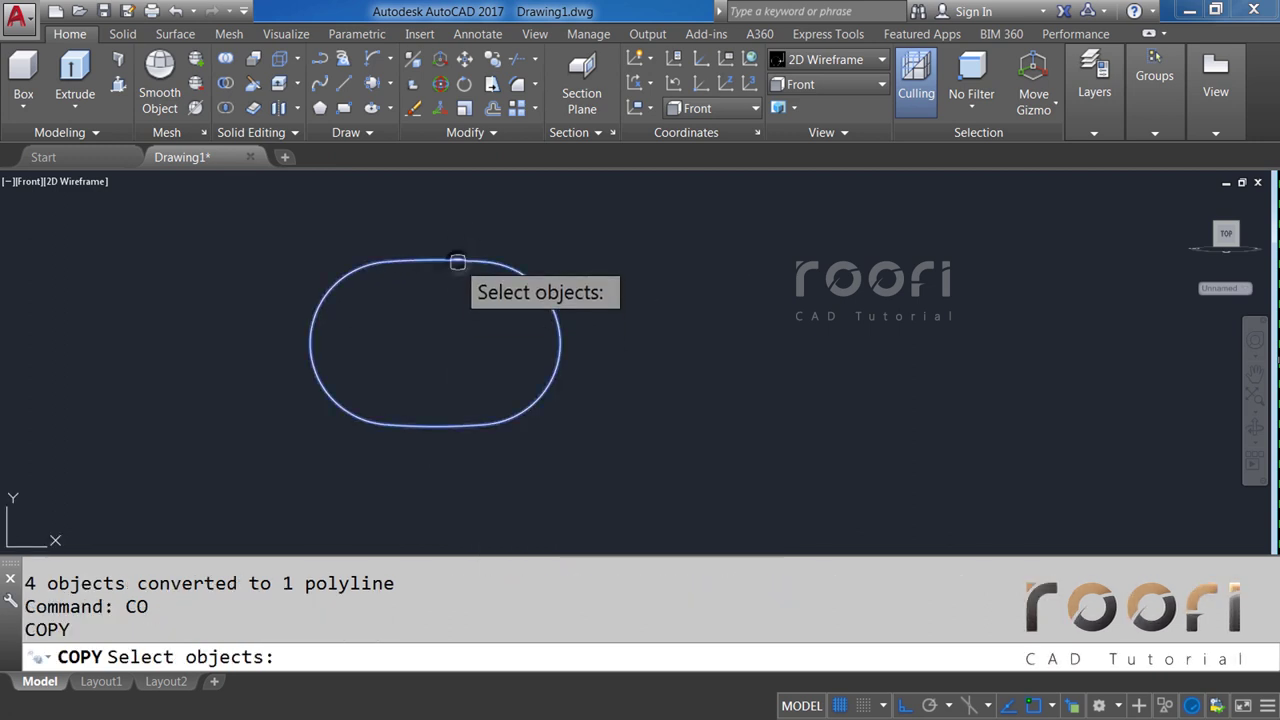
{"action": "left_click", "coordinate": [457, 263]}
{"action": "key", "text": "Return"}
{"action": "left_click", "coordinate": [436, 318]}
{"action": "left_click", "coordinate": [785, 305]}
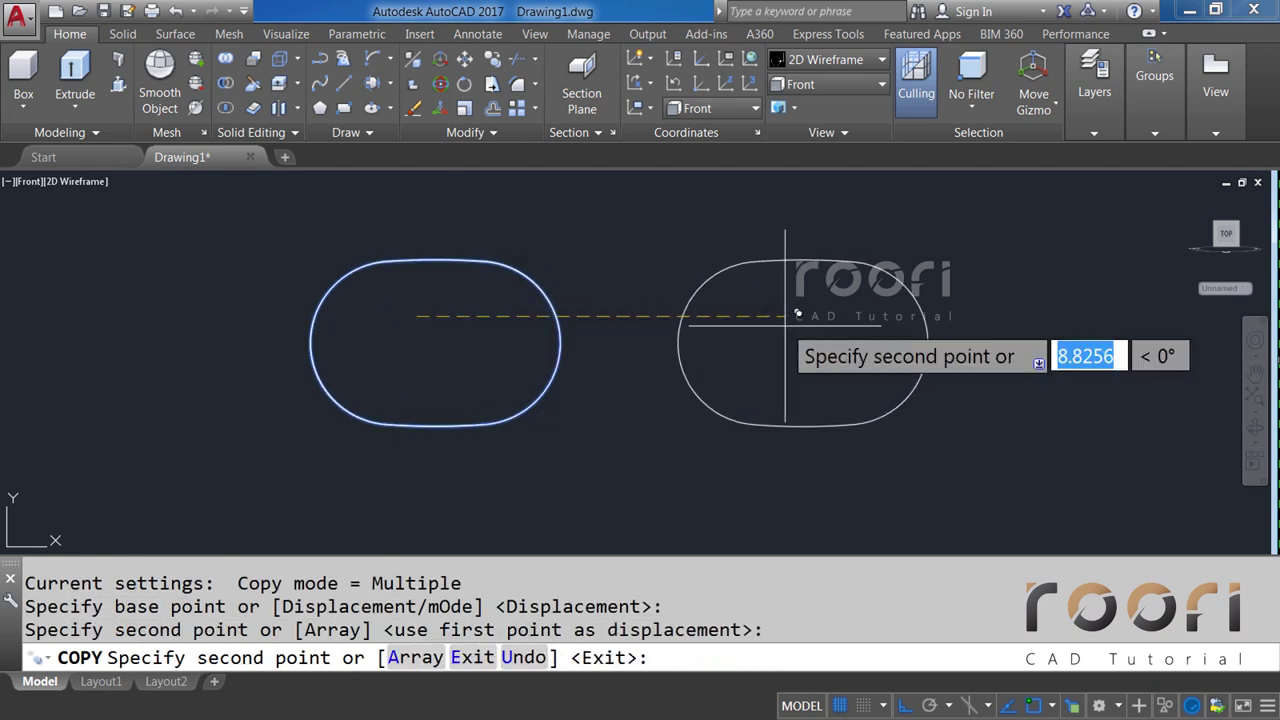
{"action": "middle_click_drag", "start_coordinate": [770, 318], "coordinate": [507, 321]}
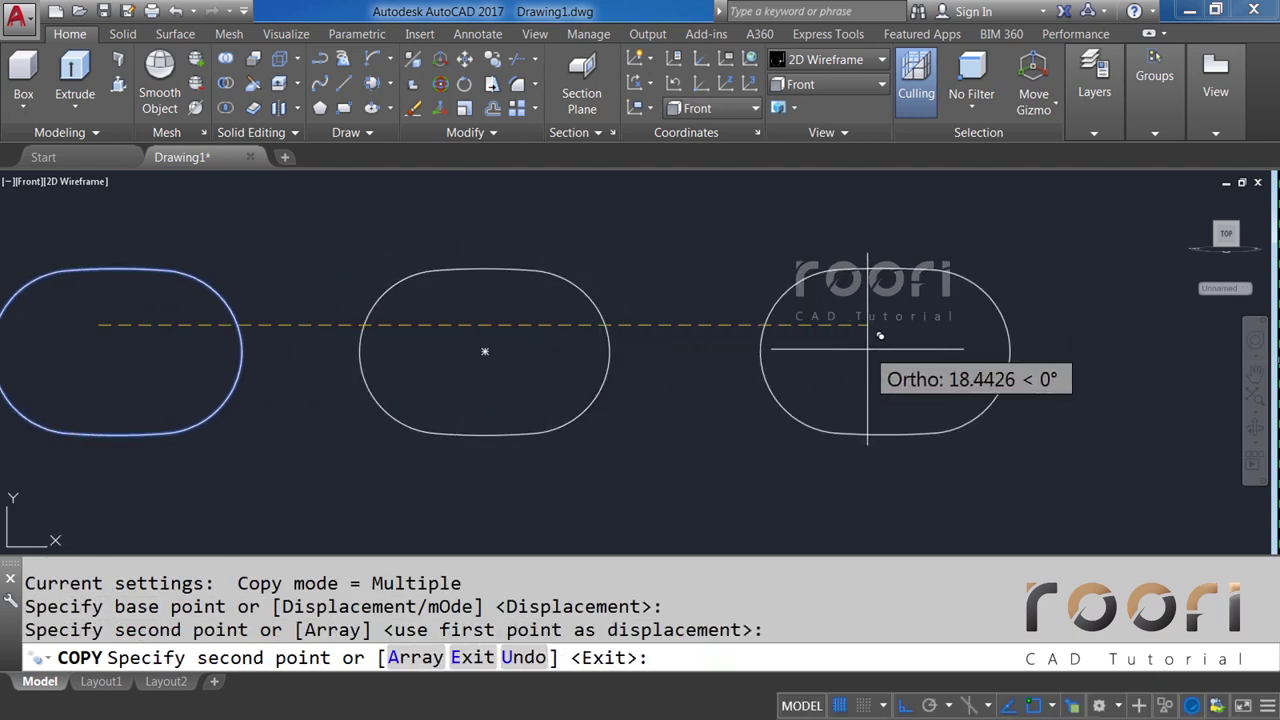
{"action": "left_click", "coordinate": [831, 347]}
{"action": "key", "text": "Return"}
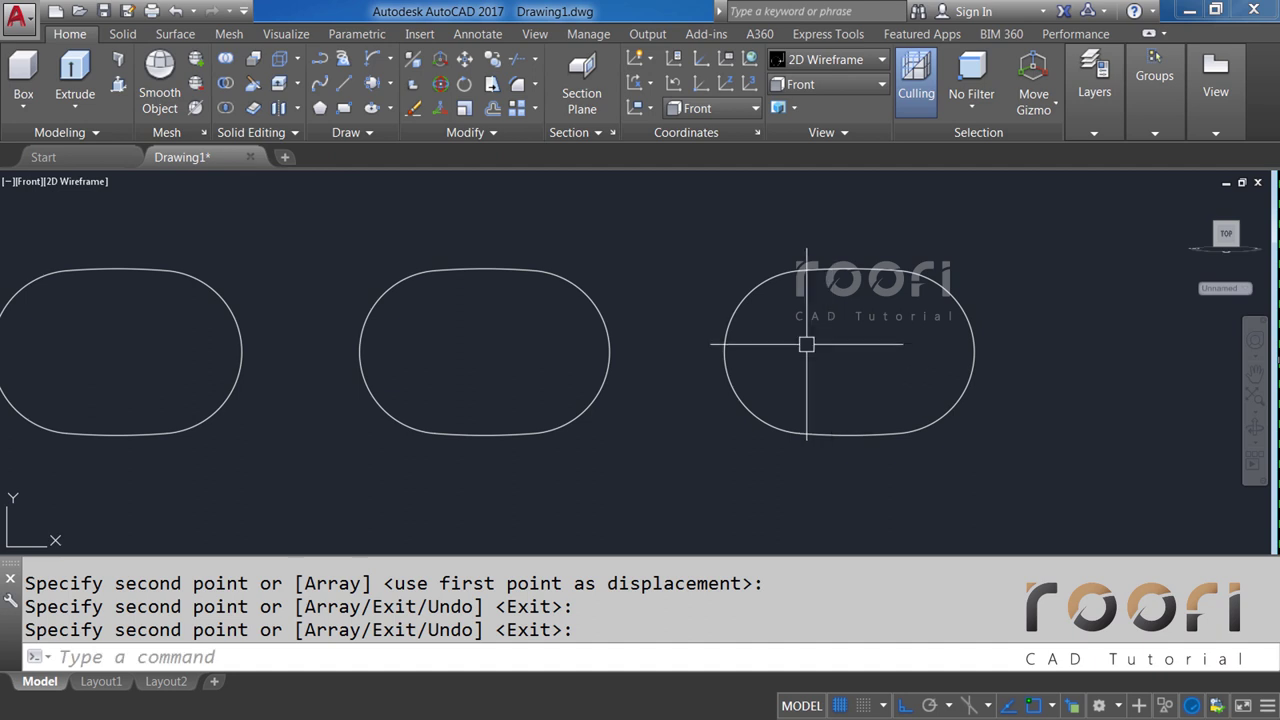
{"action": "middle_click_drag", "start_coordinate": [492, 340], "coordinate": [593, 347]}
{"action": "type", "text": "SC"}
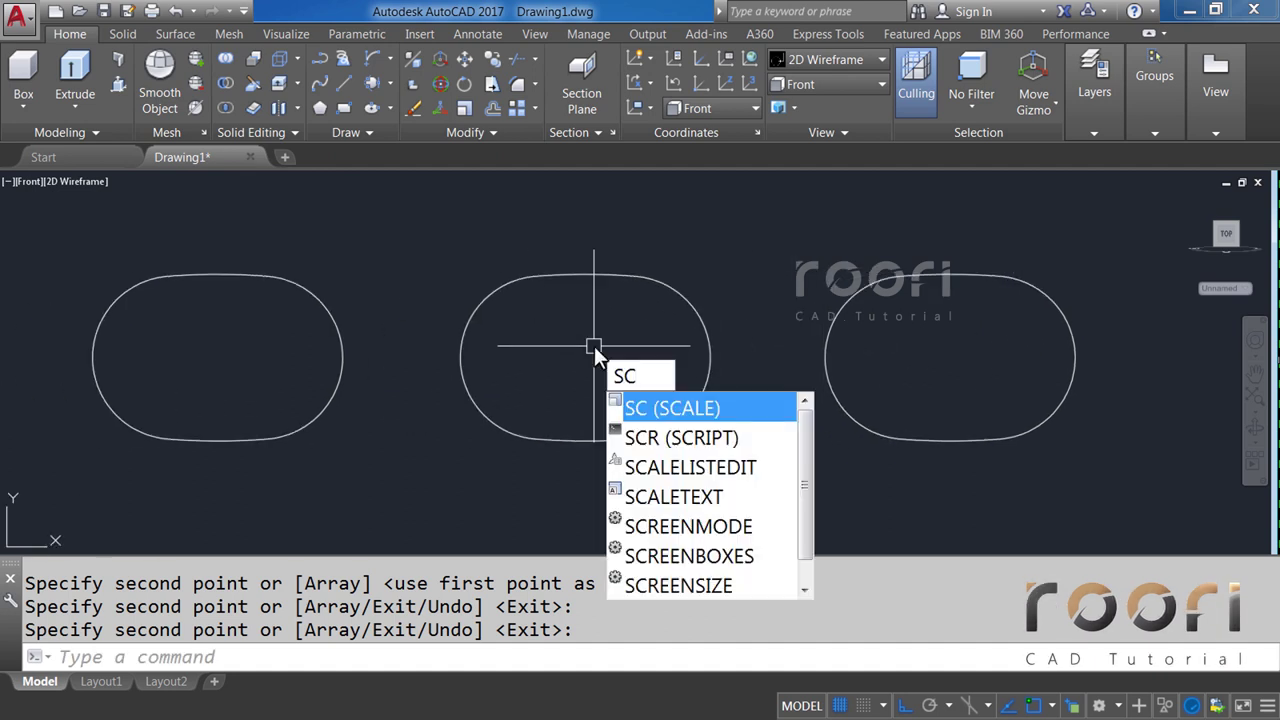
Scale the middle oval by 1.7 about its centre.
{"action": "key", "text": "Return"}
{"action": "left_click", "coordinate": [605, 275]}
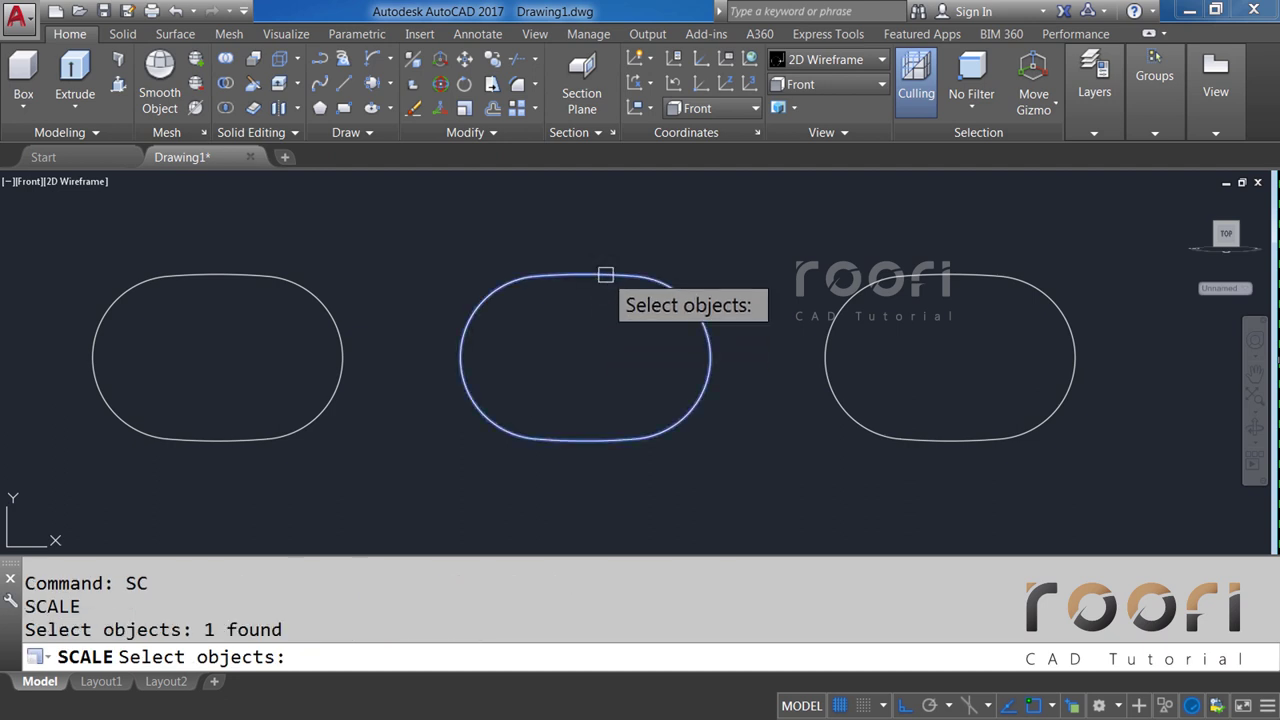
{"action": "key", "text": "Return"}
{"action": "left_click", "coordinate": [584, 357]}
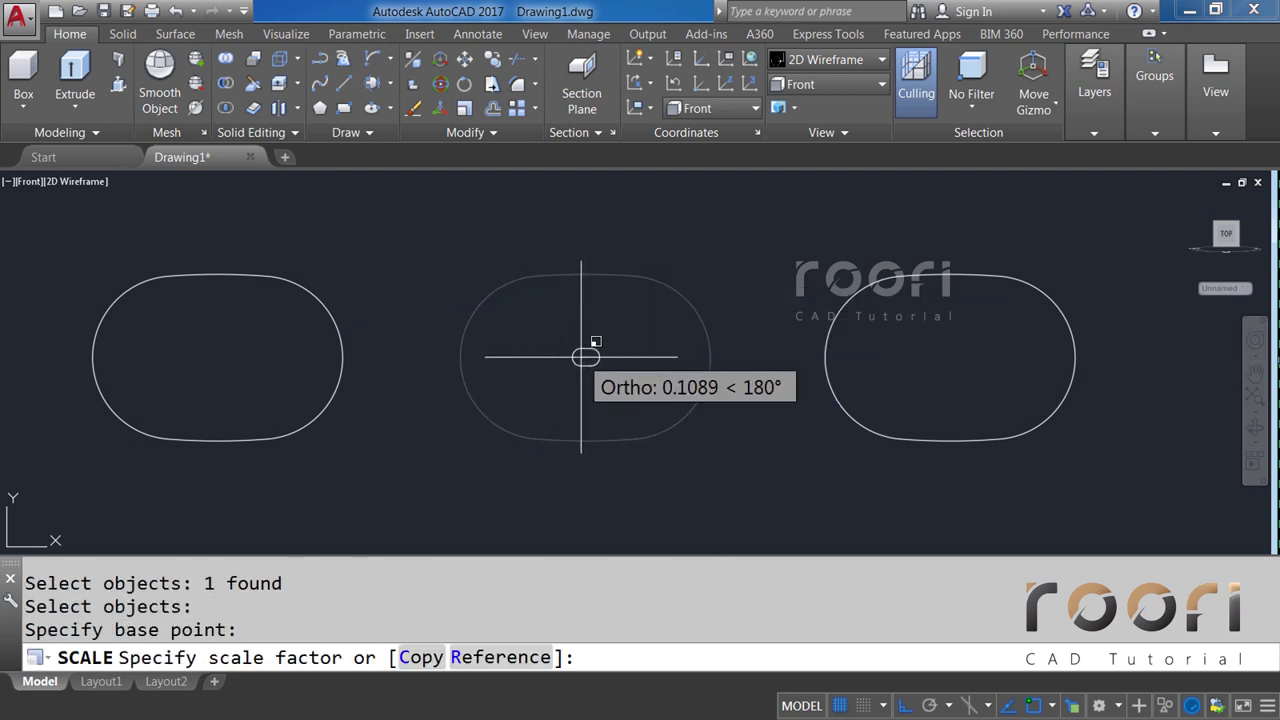
{"action": "type", "text": "1.7"}
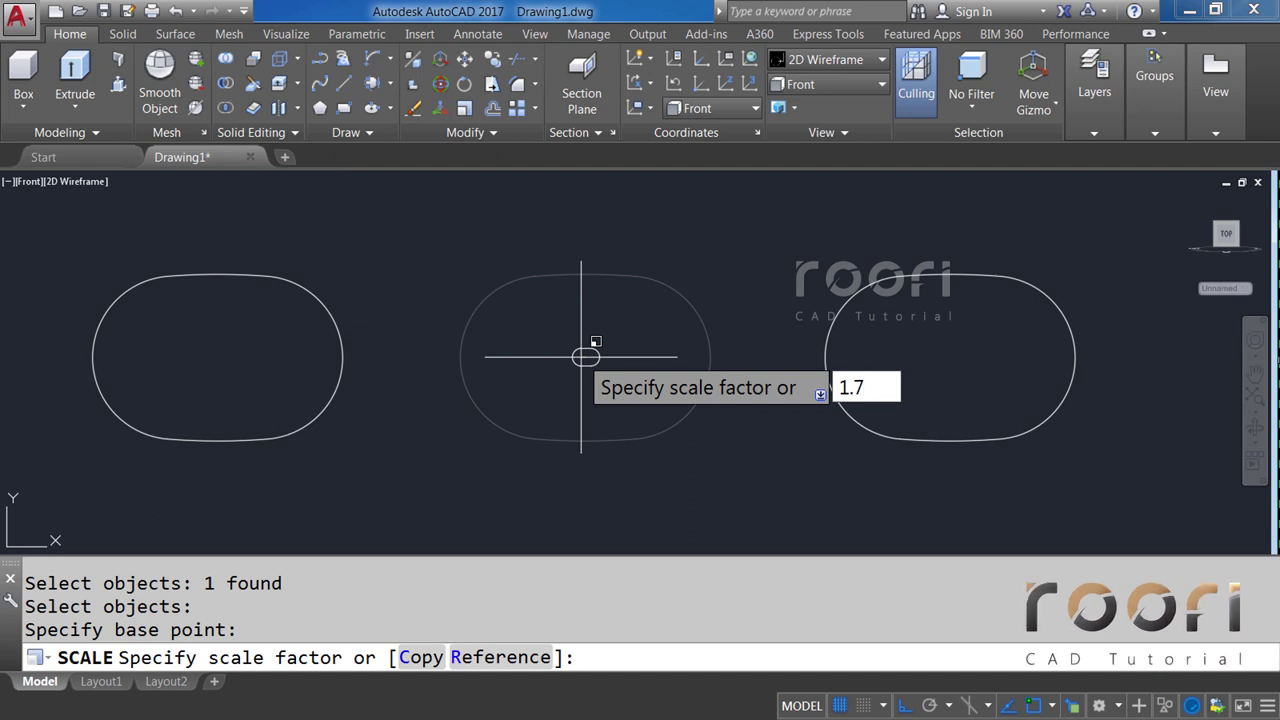
{"action": "key", "text": "Return"}
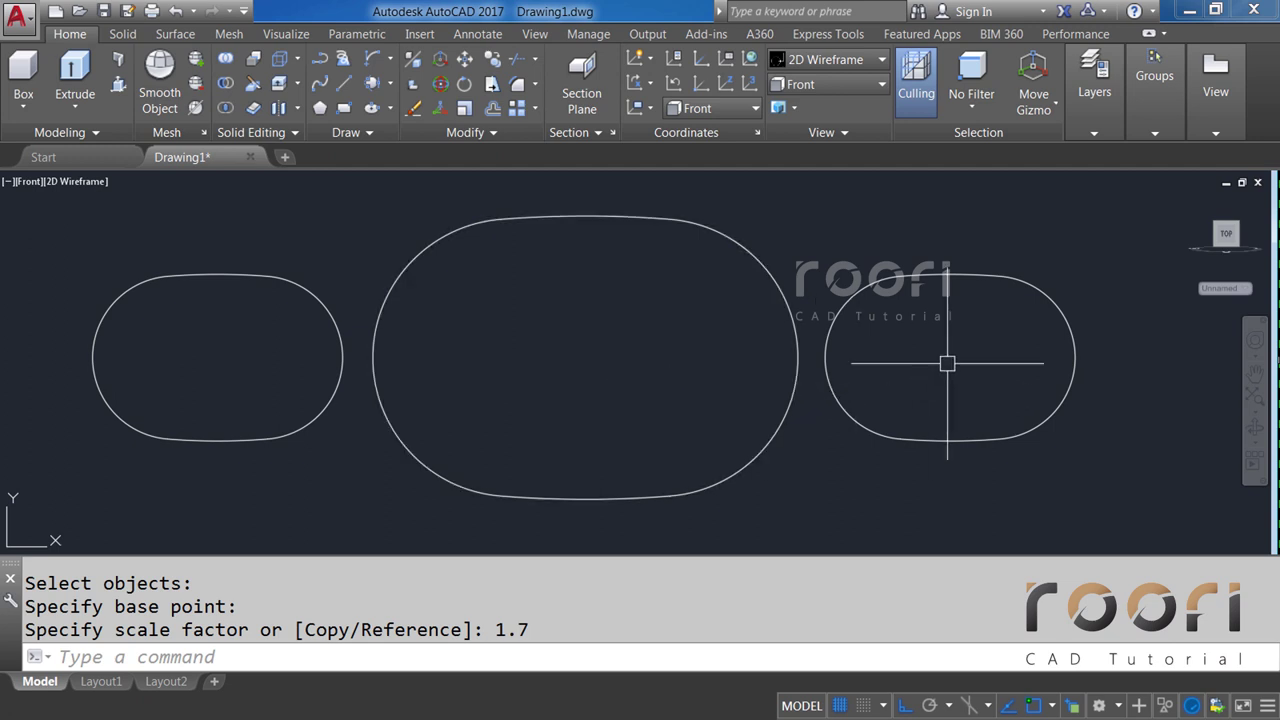
{"action": "middle_click_drag", "start_coordinate": [948, 360], "coordinate": [671, 354]}
{"action": "type", "text": "SC"}
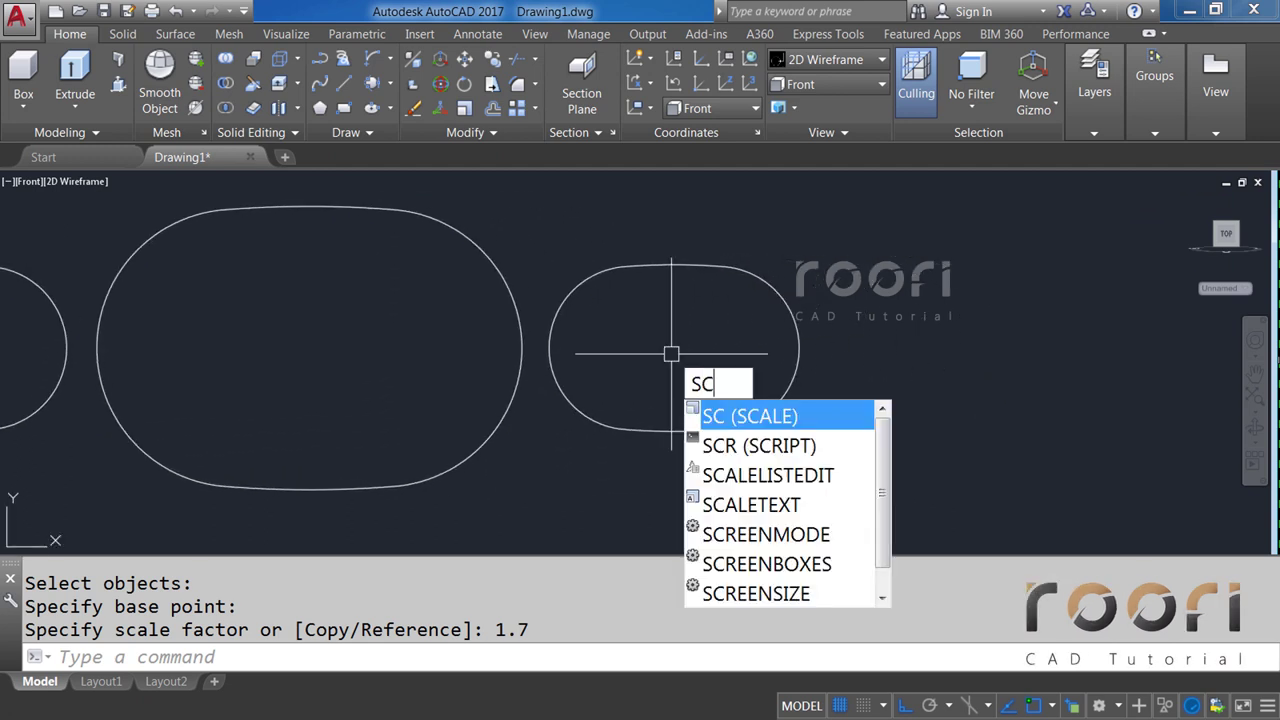
Scale the right oval by 1.9 about its centre.
{"action": "key", "text": "Return"}
{"action": "left_click", "coordinate": [684, 264]}
{"action": "key", "text": "Return"}
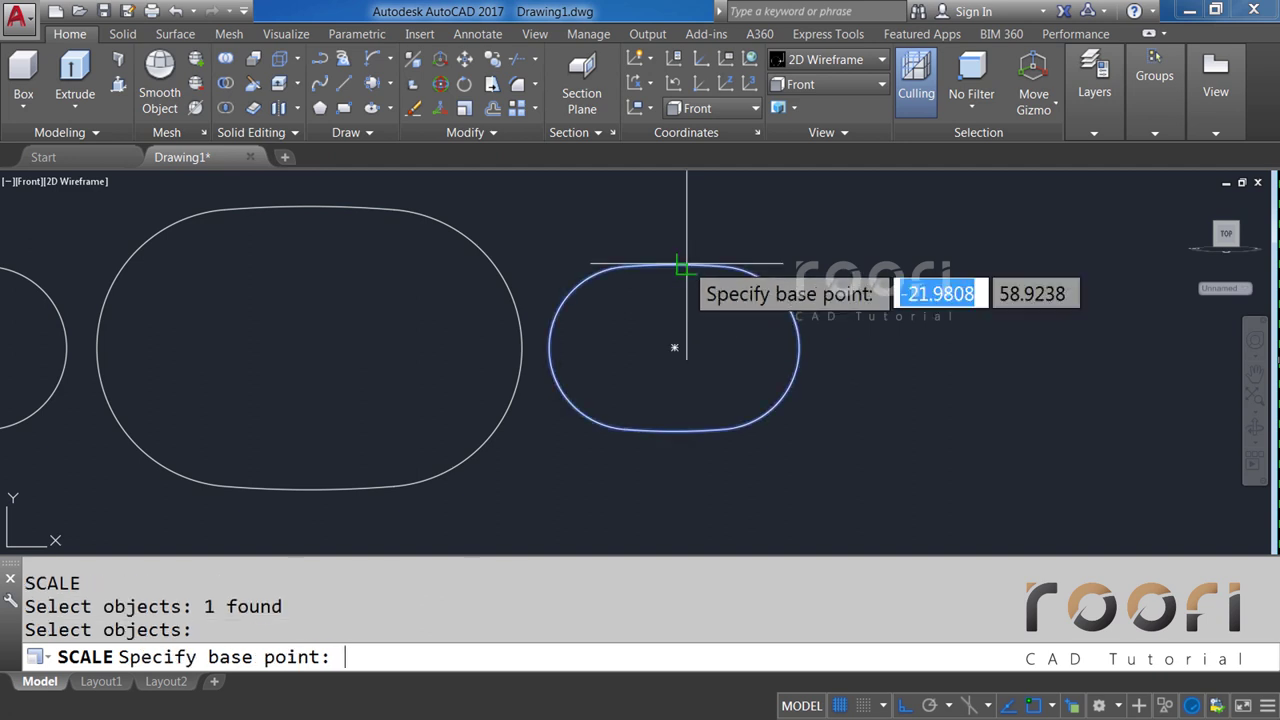
{"action": "left_click", "coordinate": [674, 347]}
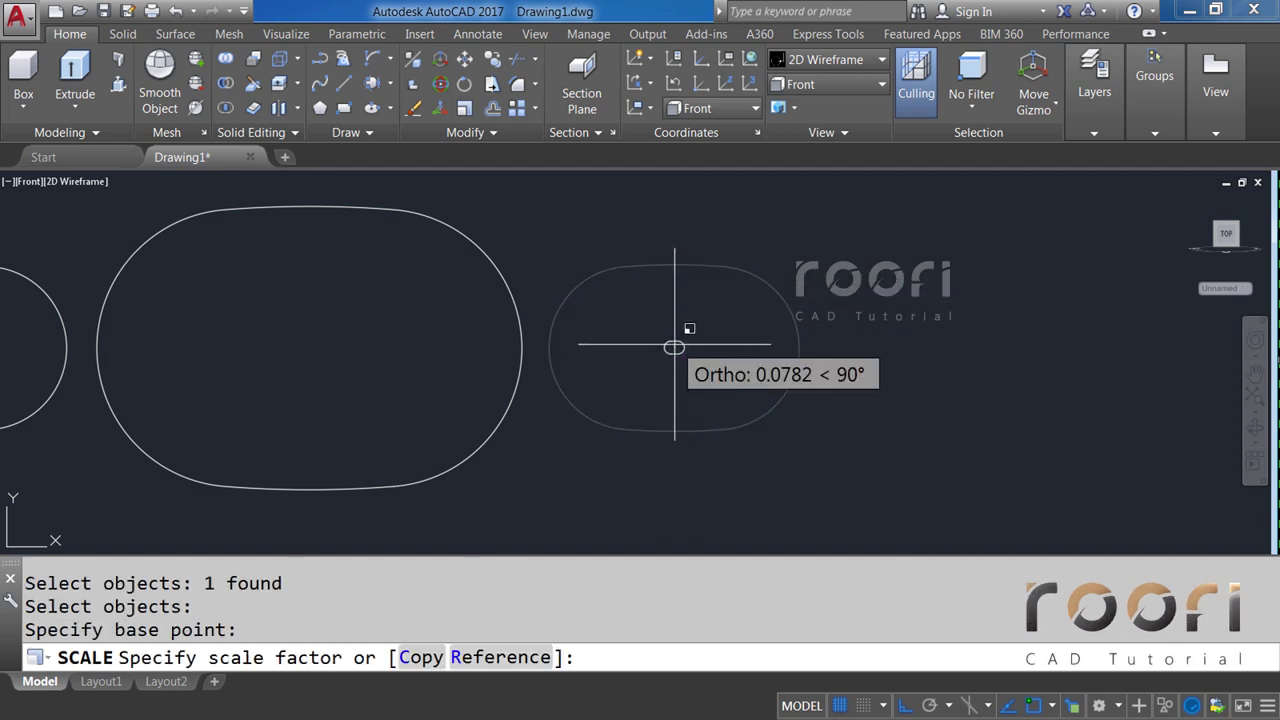
{"action": "type", "text": "1.9"}
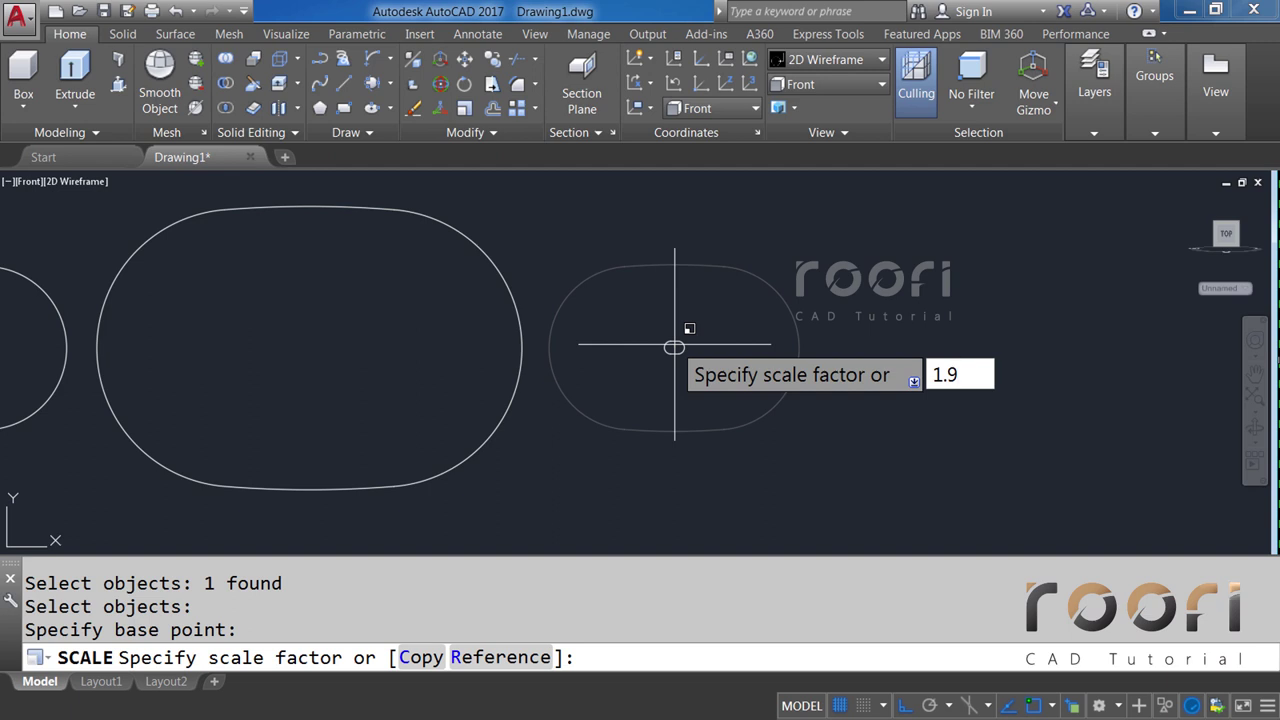
{"action": "key", "text": "Return"}
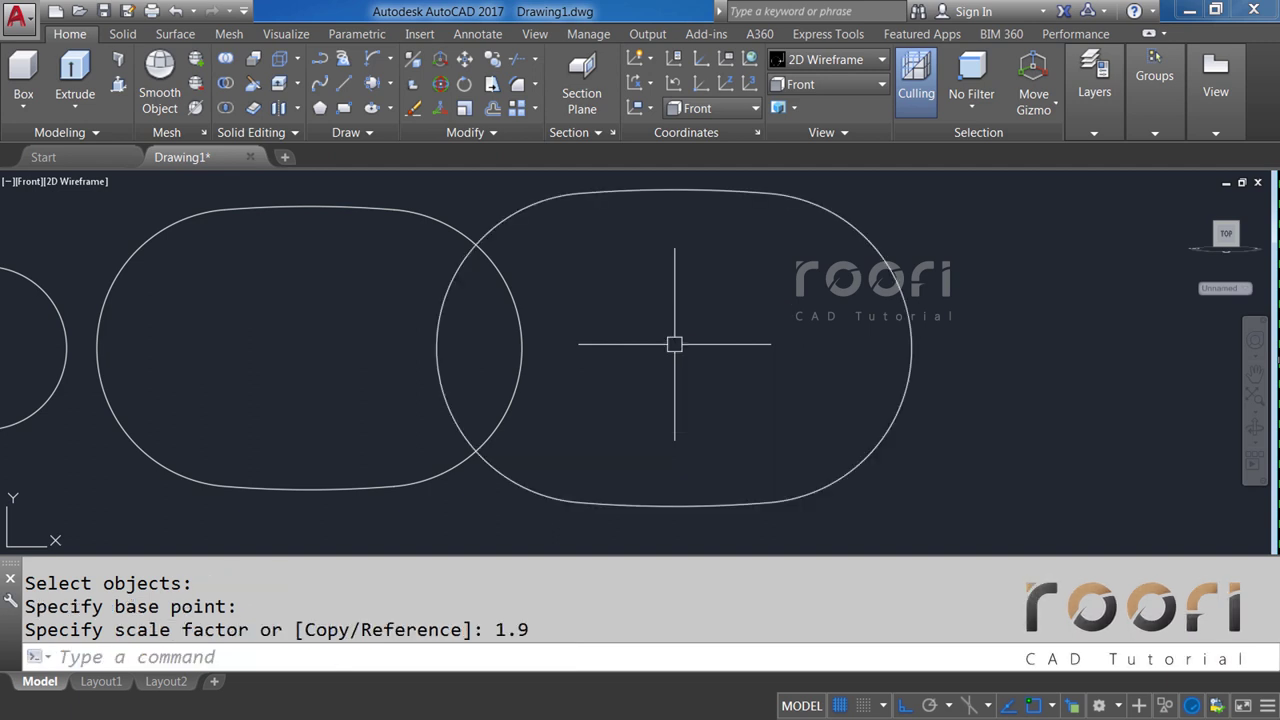
{"action": "scroll", "coordinate": [674, 344], "scroll_direction": "down", "scroll_amount": 2}
{"action": "type", "text": "M"}
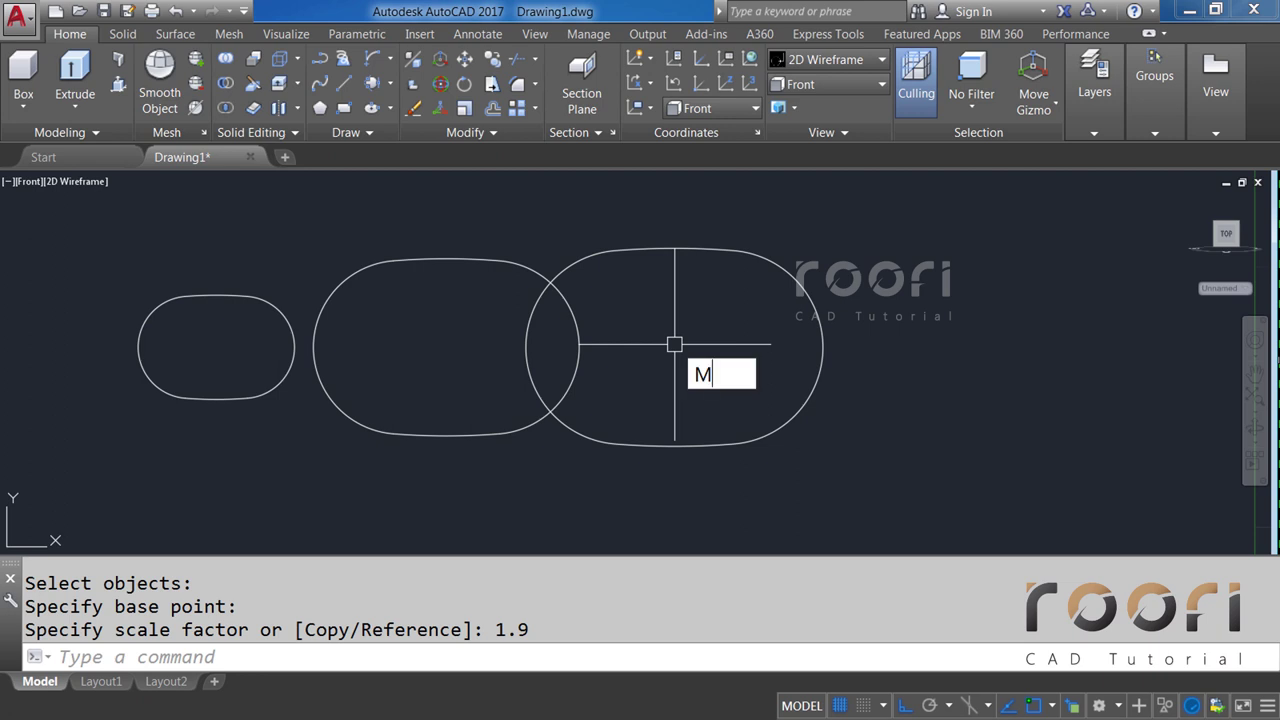
Move the 1.9-scaled oval to the right, clear of the middle oval.
{"action": "key", "text": "Return"}
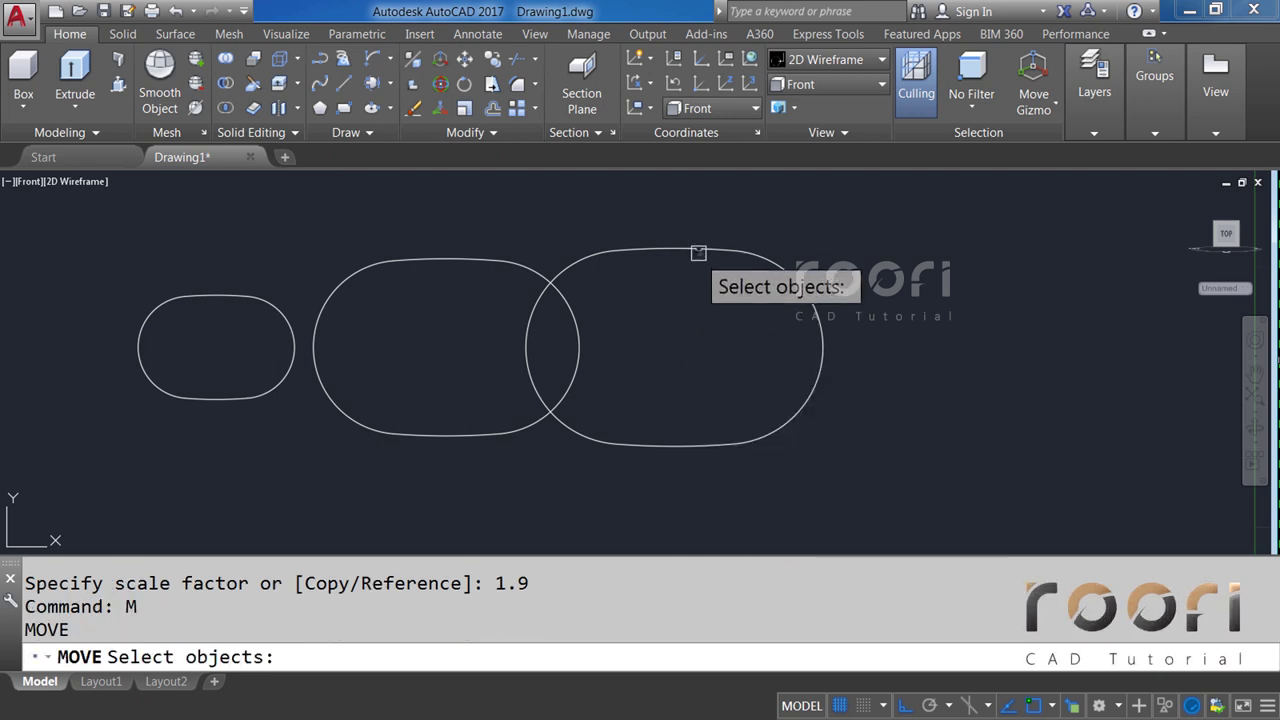
{"action": "left_click", "coordinate": [694, 250]}
{"action": "key", "text": "Return"}
{"action": "left_click", "coordinate": [657, 310]}
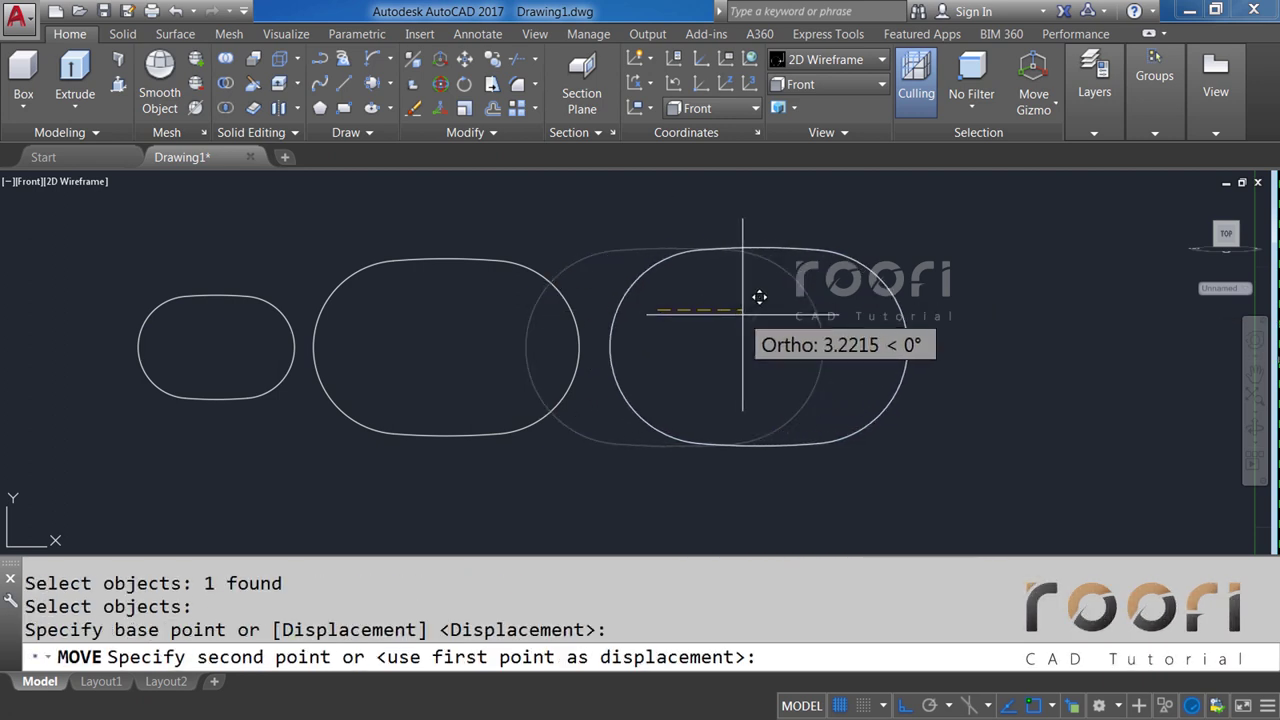
{"action": "left_click", "coordinate": [742, 315]}
{"action": "scroll", "coordinate": [586, 357], "scroll_direction": "down", "scroll_amount": 5}
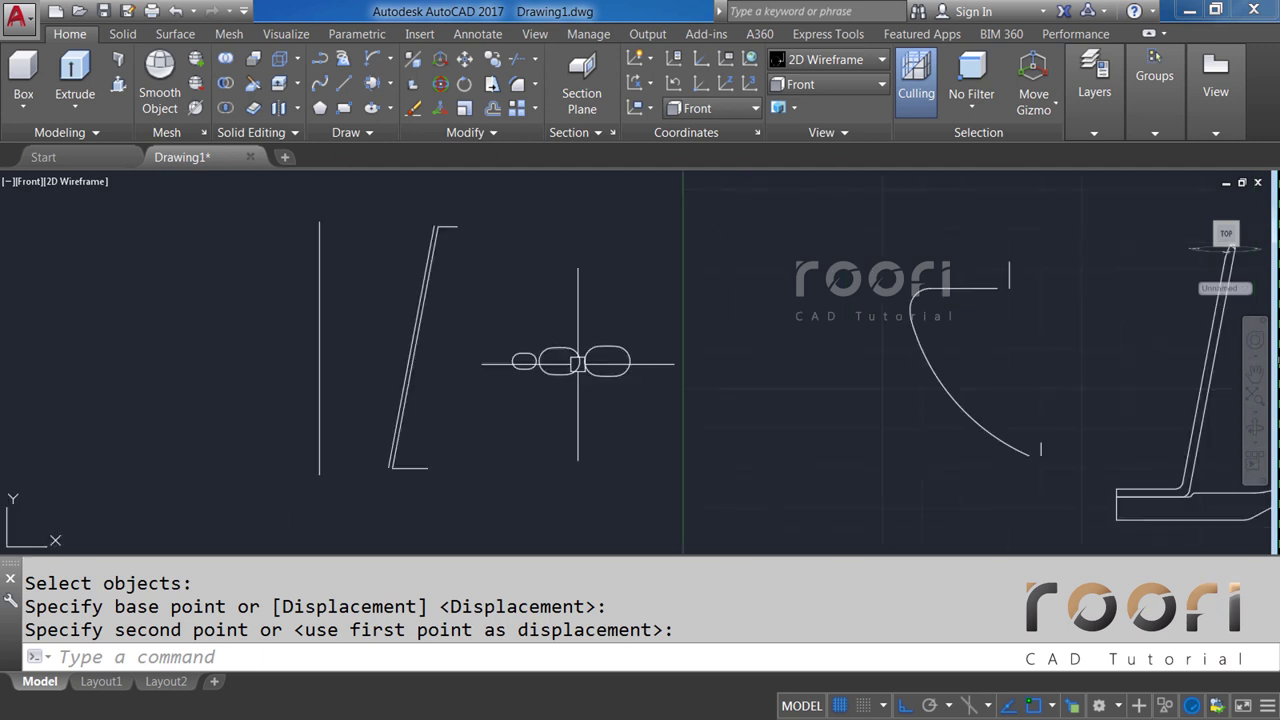
{"action": "middle_click_drag", "start_coordinate": [665, 331], "coordinate": [580, 343]}
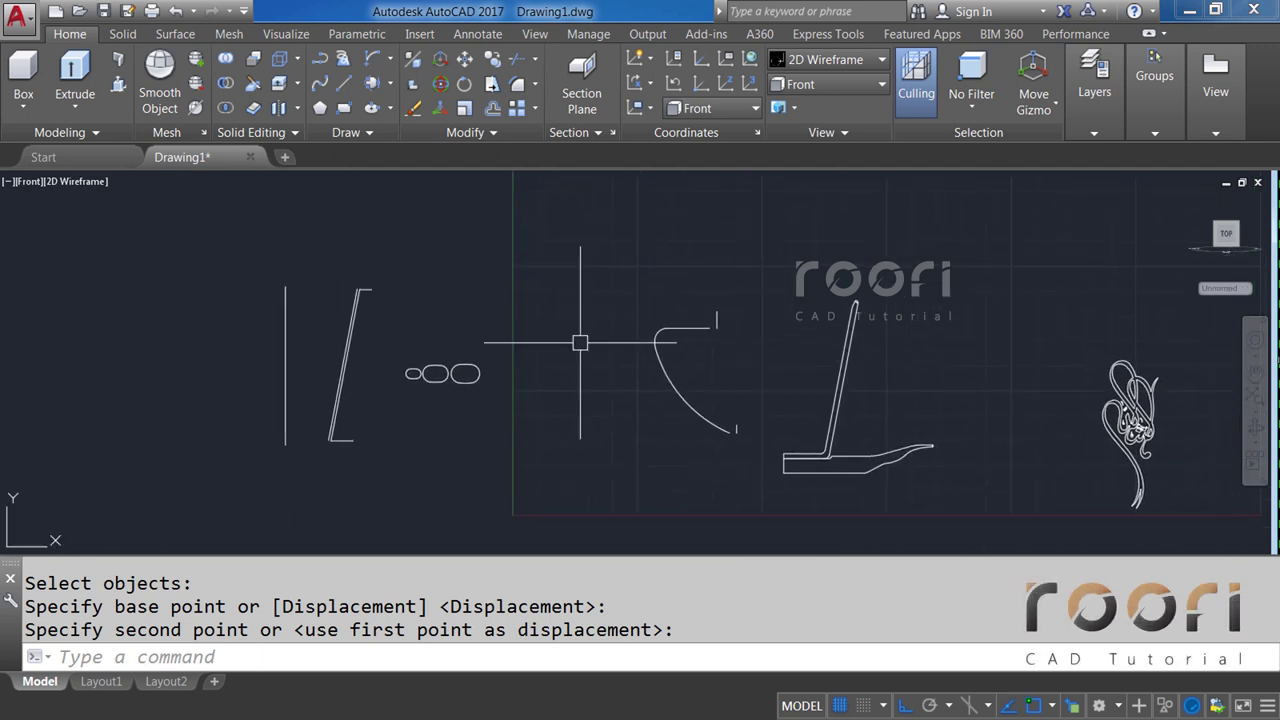
Switch to the Top view and orbit into a tilted 3D view.
{"action": "left_click", "coordinate": [839, 86]}
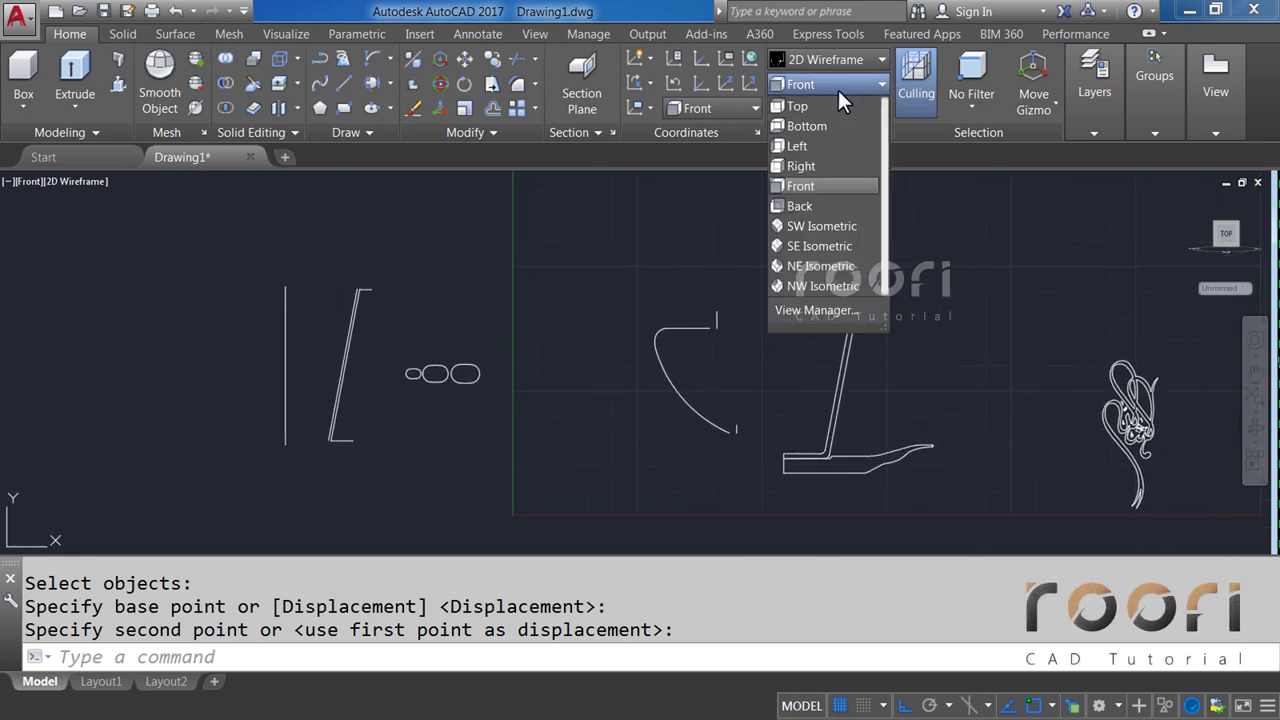
{"action": "left_click", "coordinate": [800, 110]}
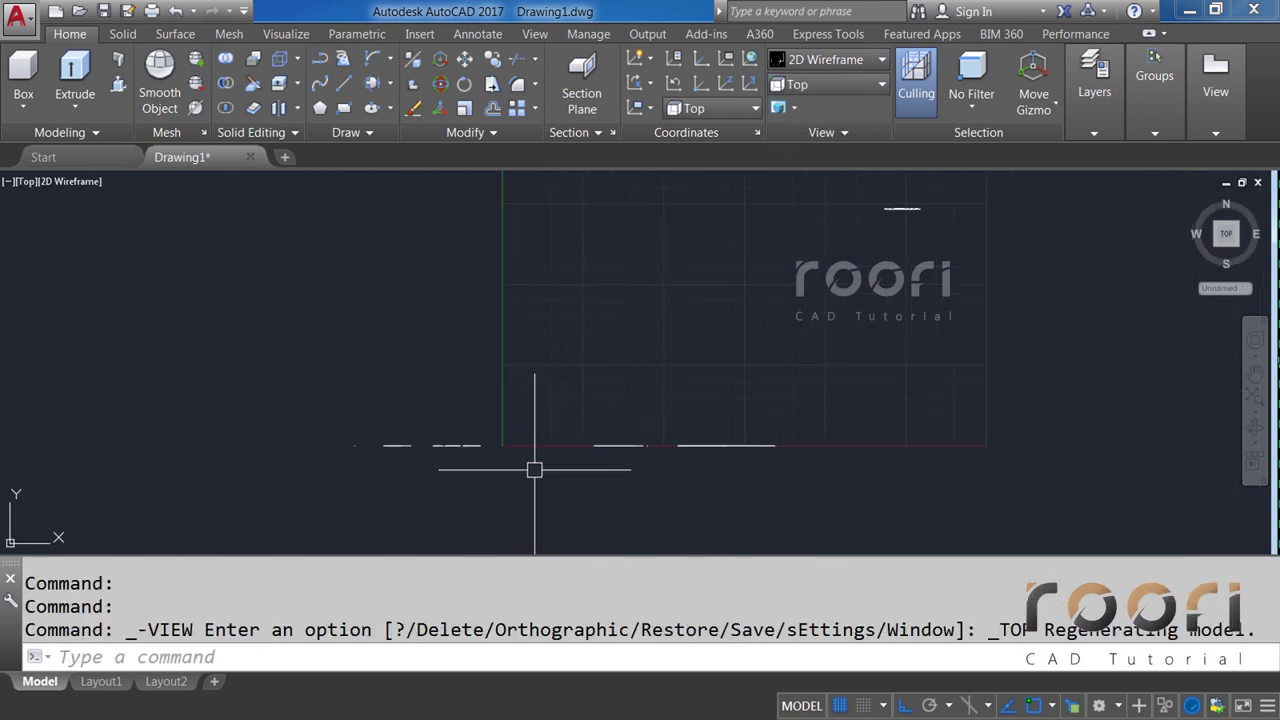
{"action": "mouse_move", "coordinate": [531, 466]}
{"action": "middle_mouse_down", "text": "shift"}
{"action": "mouse_move", "coordinate": [556, 455]}
{"action": "mouse_move", "coordinate": [536, 352]}
{"action": "middle_mouse_up", "text": "shift"}
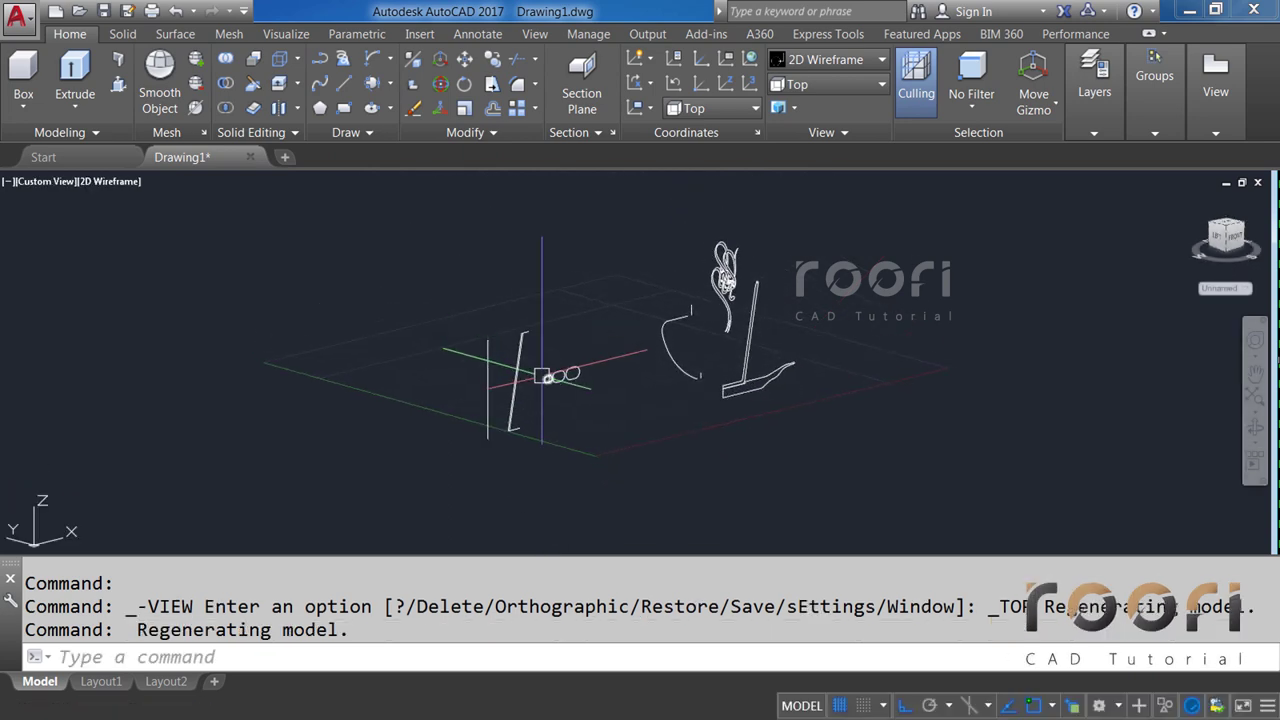
{"action": "scroll", "coordinate": [542, 376], "scroll_direction": "up", "scroll_amount": 2}
{"action": "scroll", "coordinate": [545, 380], "scroll_direction": "up", "scroll_amount": 2}
{"action": "scroll", "coordinate": [615, 395], "scroll_direction": "up", "scroll_amount": 1}
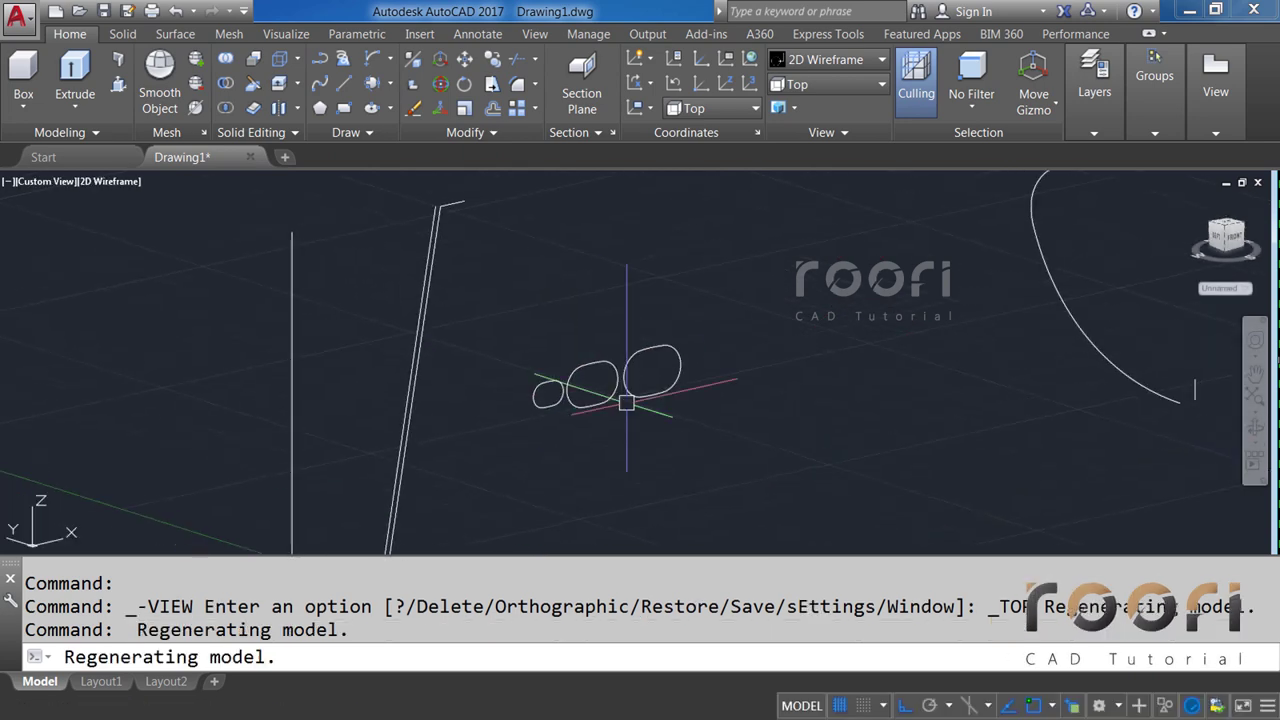
{"action": "scroll", "coordinate": [626, 400], "scroll_direction": "up", "scroll_amount": 1}
3D-rotate the three ovals 270° about a picked pivot so they stand upright.
{"action": "type", "text": "3DR"}
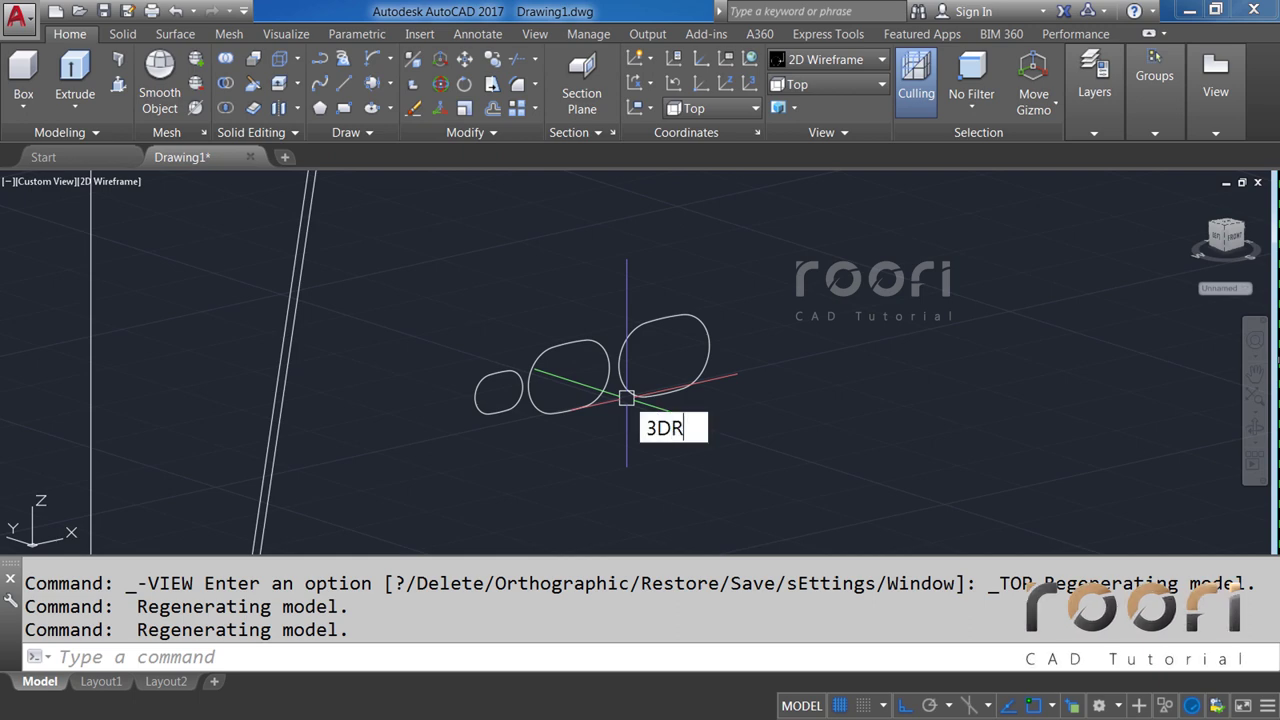
{"action": "type", "text": "OTATE"}
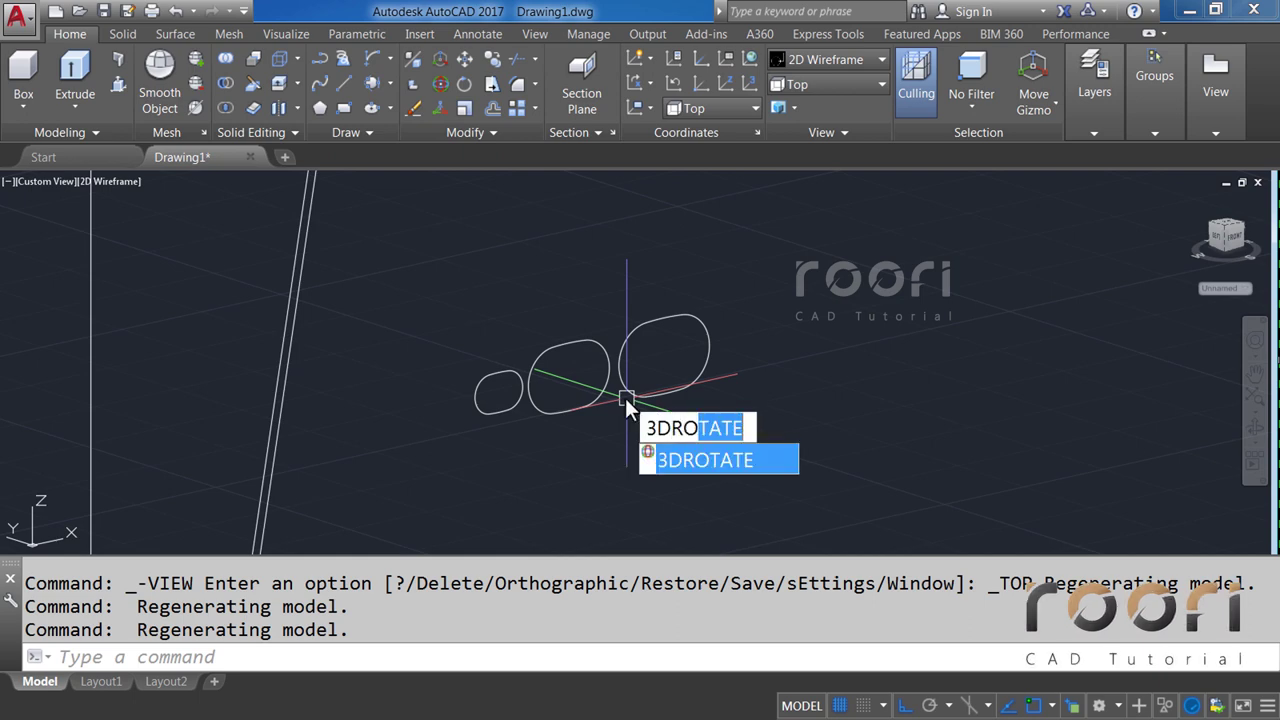
{"action": "key", "text": "Return"}
{"action": "left_click", "coordinate": [666, 447]}
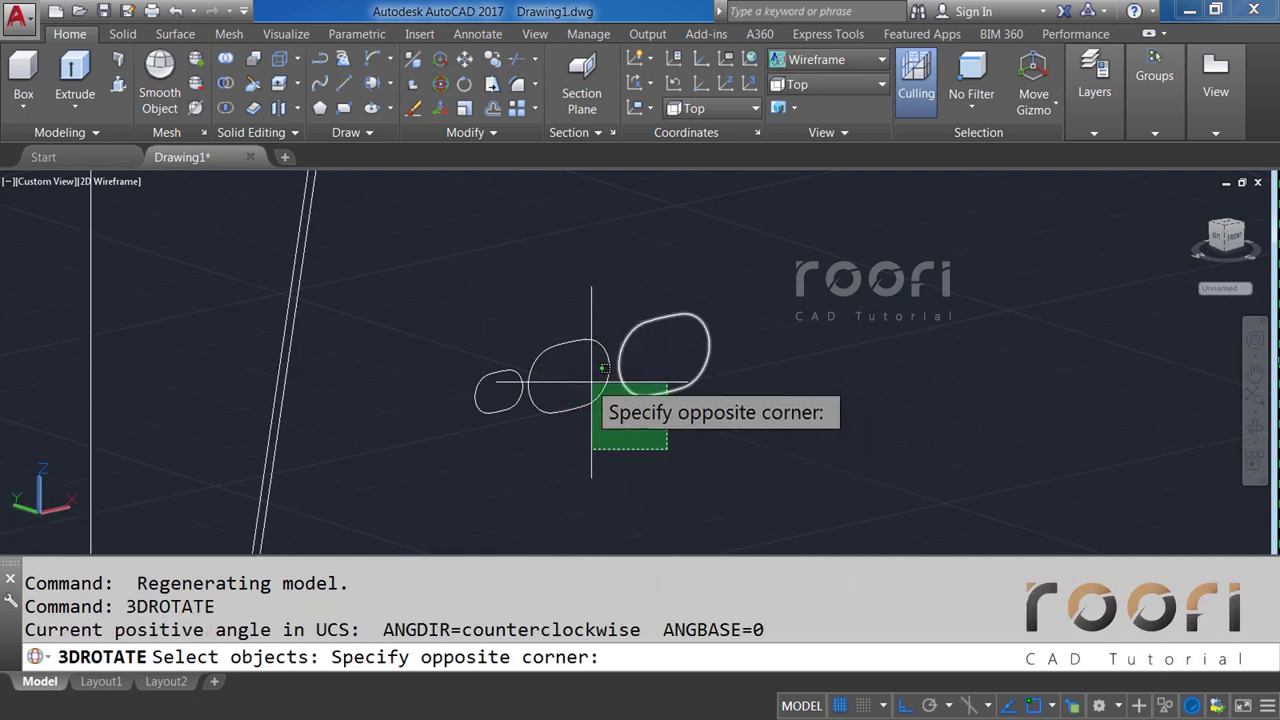
{"action": "left_click", "coordinate": [506, 347]}
{"action": "key", "text": "Return"}
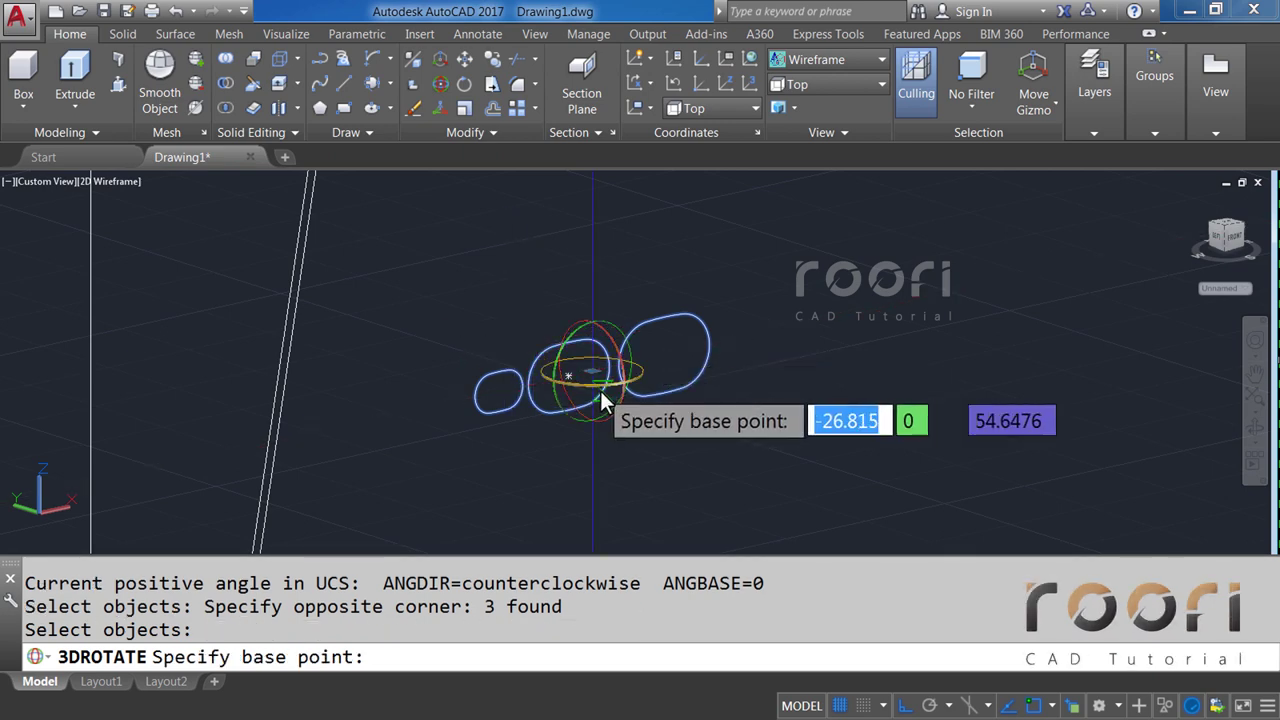
{"action": "left_click", "coordinate": [584, 384]}
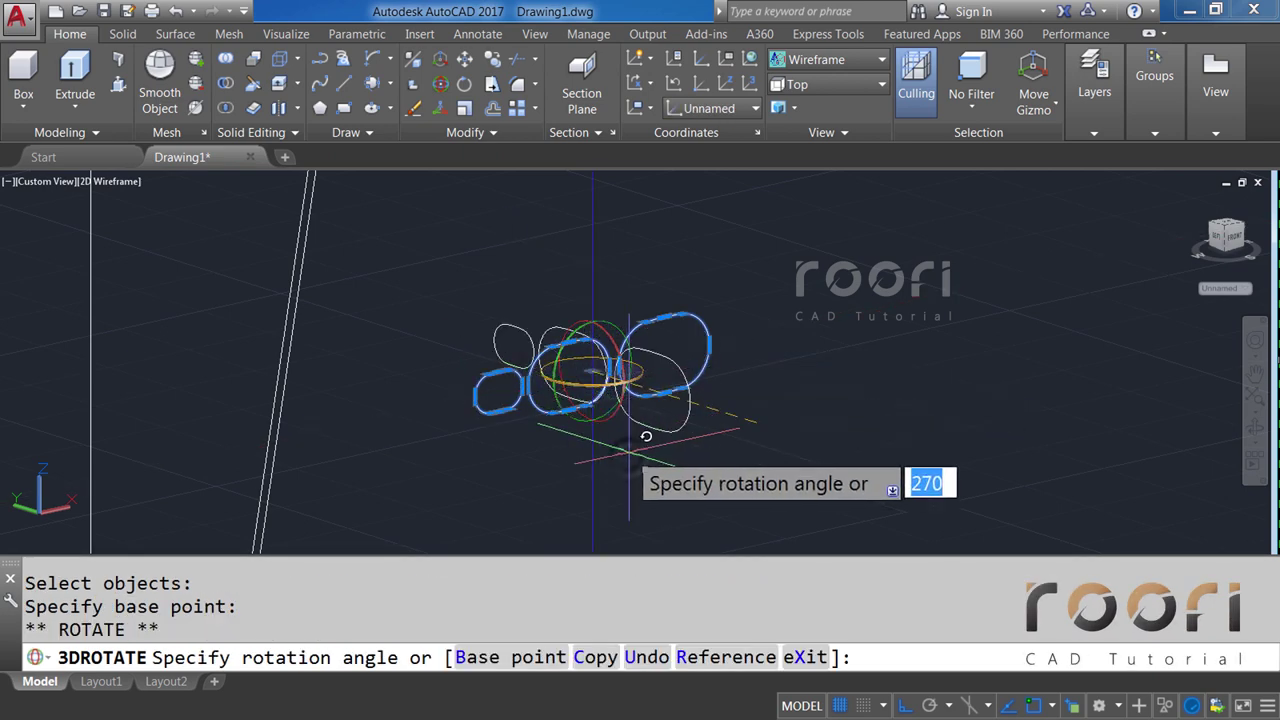
{"action": "key", "text": "Return"}
Move the smallest oval onto the end of the chair arm.
{"action": "type", "text": "M"}
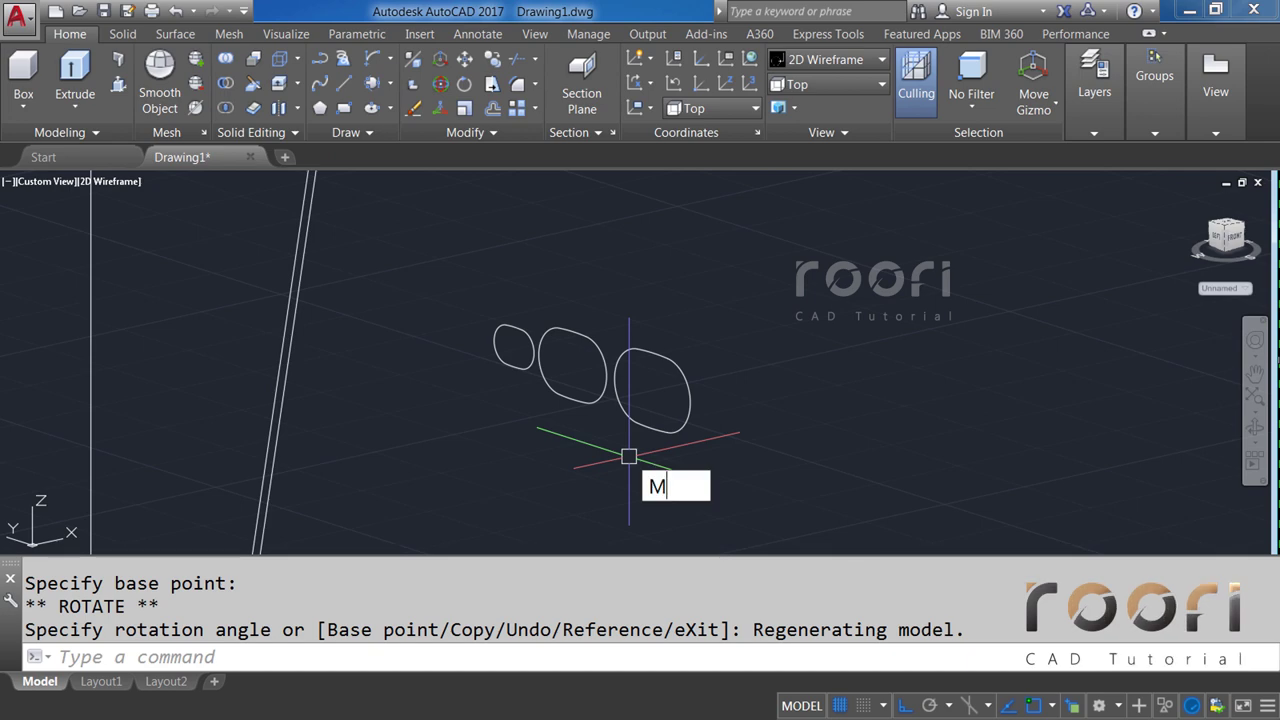
{"action": "key", "text": "Return"}
{"action": "left_click", "coordinate": [508, 346]}
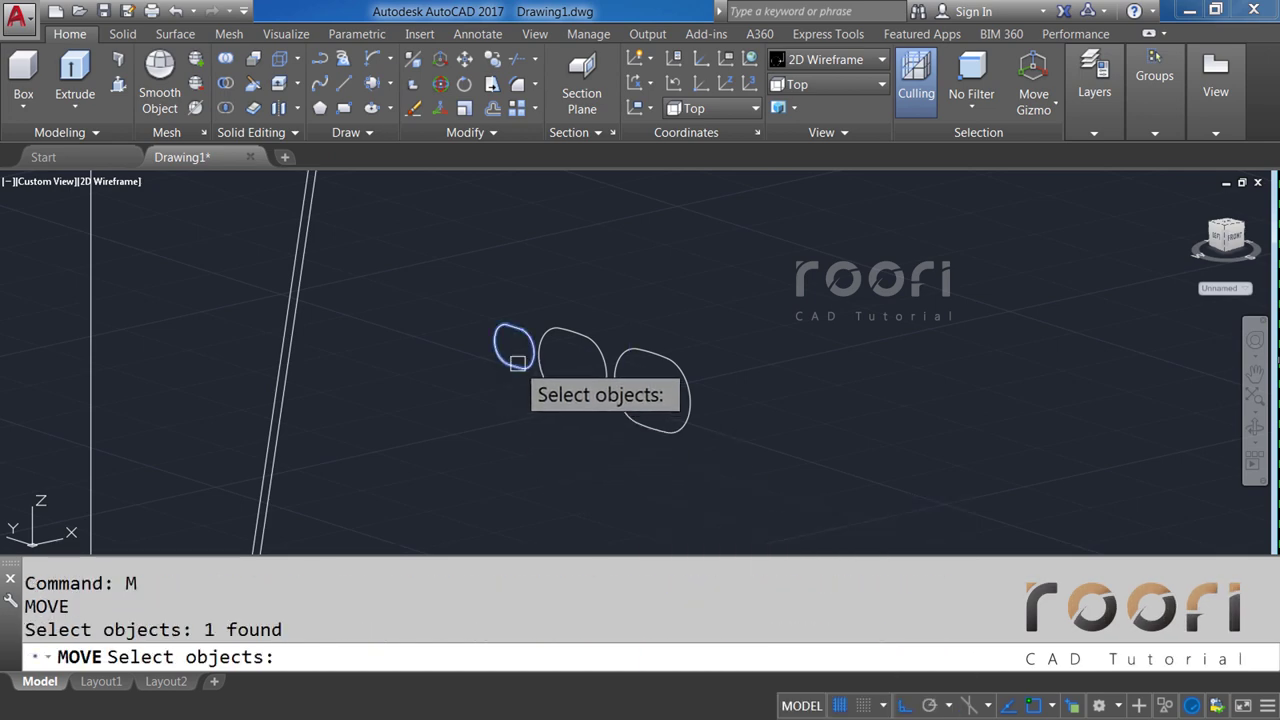
{"action": "scroll", "coordinate": [509, 350], "scroll_direction": "up", "scroll_amount": 5}
{"action": "key", "text": "Return"}
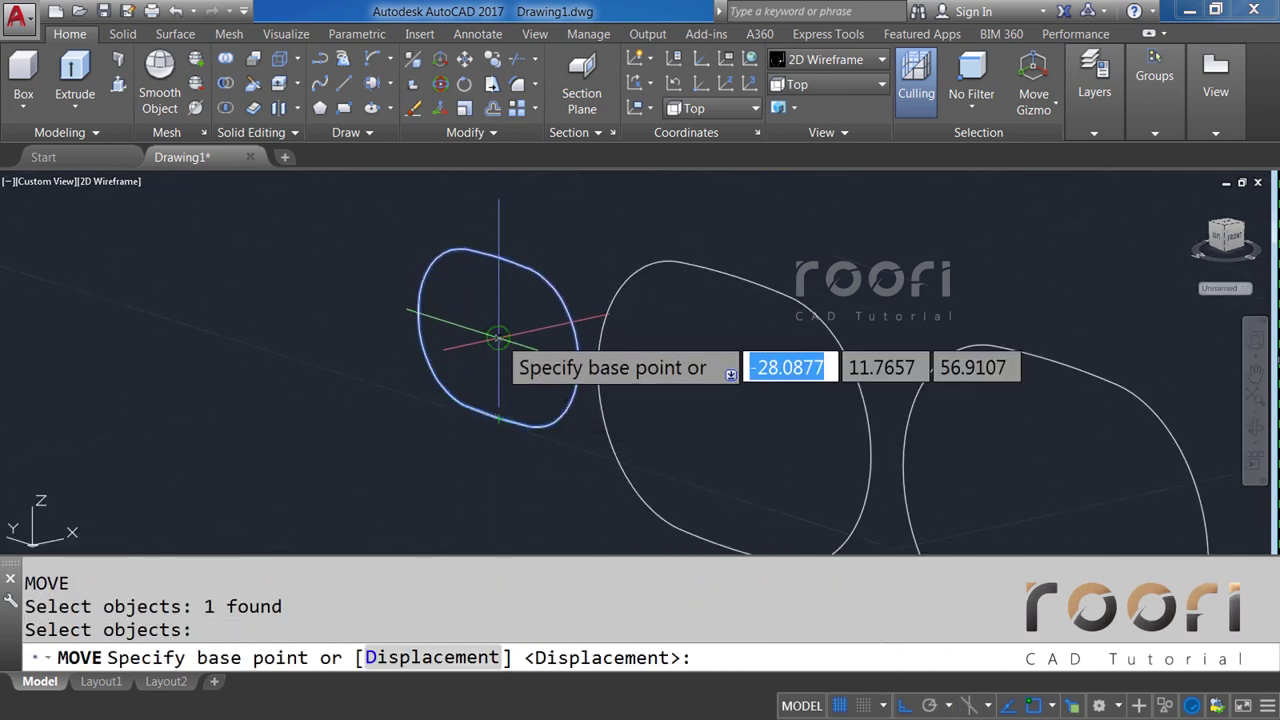
{"action": "left_click", "coordinate": [497, 338]}
{"action": "scroll", "coordinate": [443, 375], "scroll_direction": "down", "scroll_amount": 3}
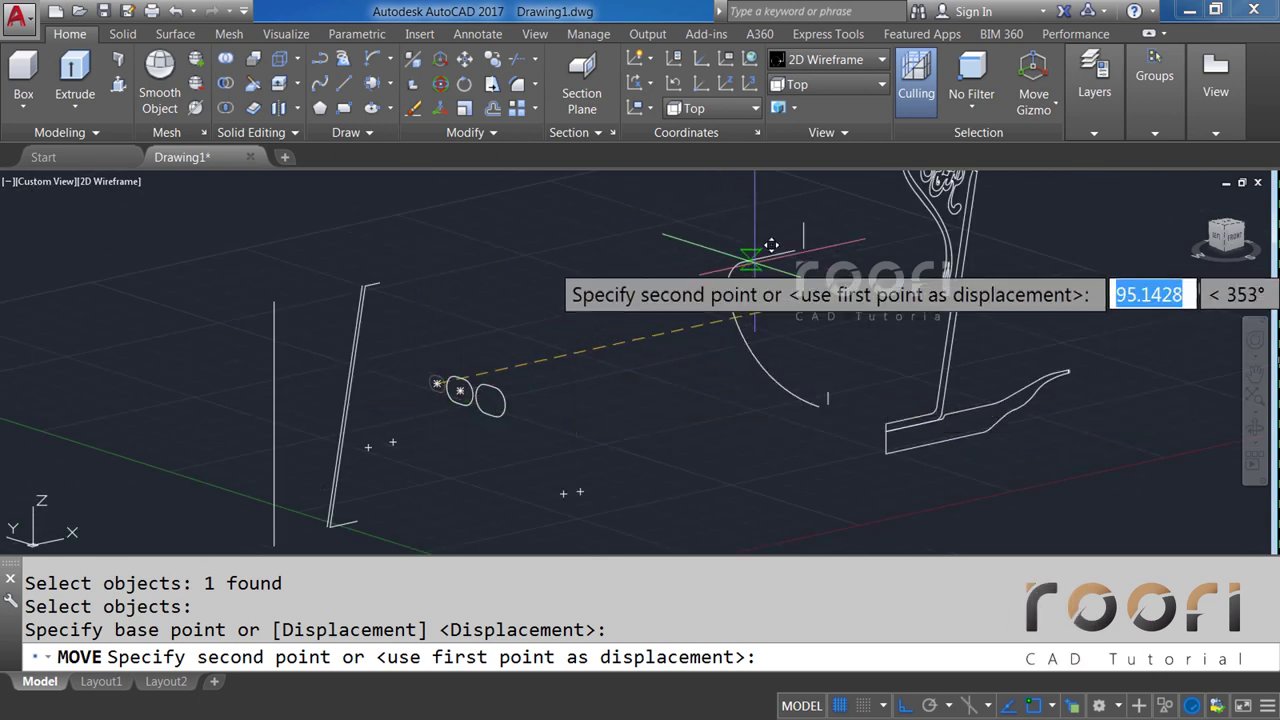
{"action": "scroll", "coordinate": [780, 260], "scroll_direction": "up", "scroll_amount": 4}
{"action": "scroll", "coordinate": [800, 268], "scroll_direction": "up", "scroll_amount": 2}
{"action": "left_click", "coordinate": [764, 310]}
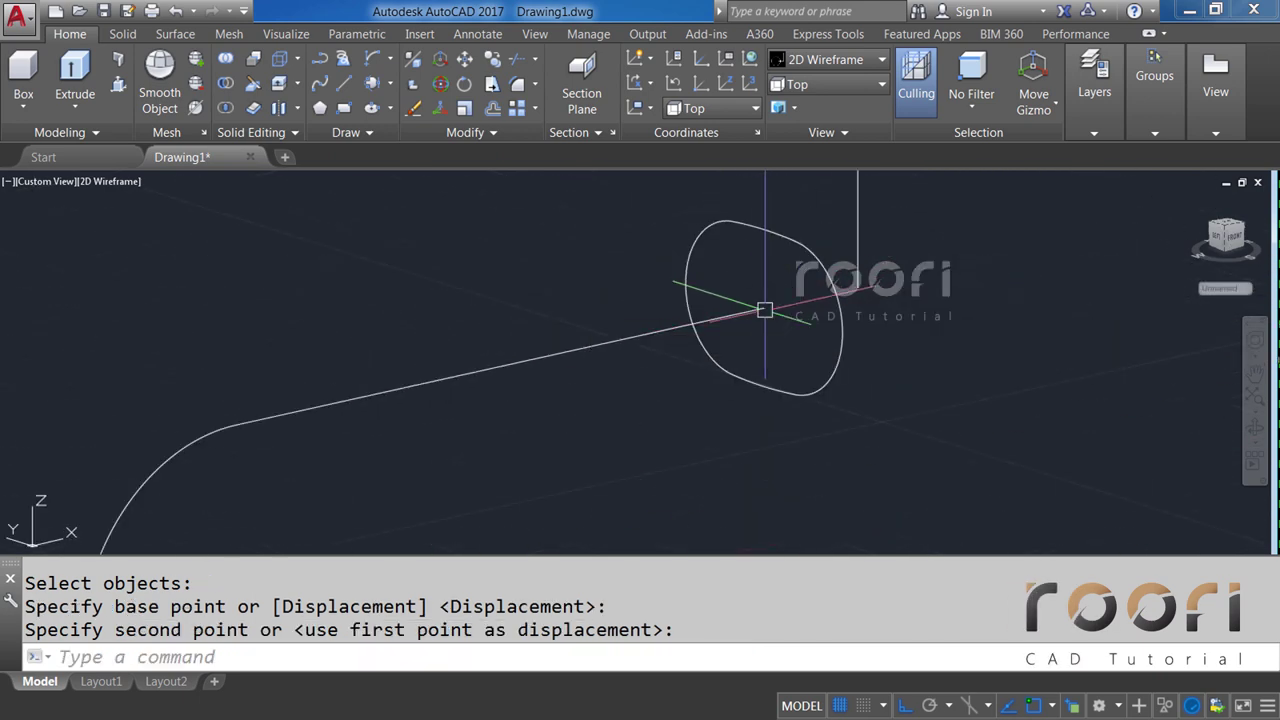
Copy the oval placed at the arm end to make a second oval.
{"action": "type", "text": "CO"}
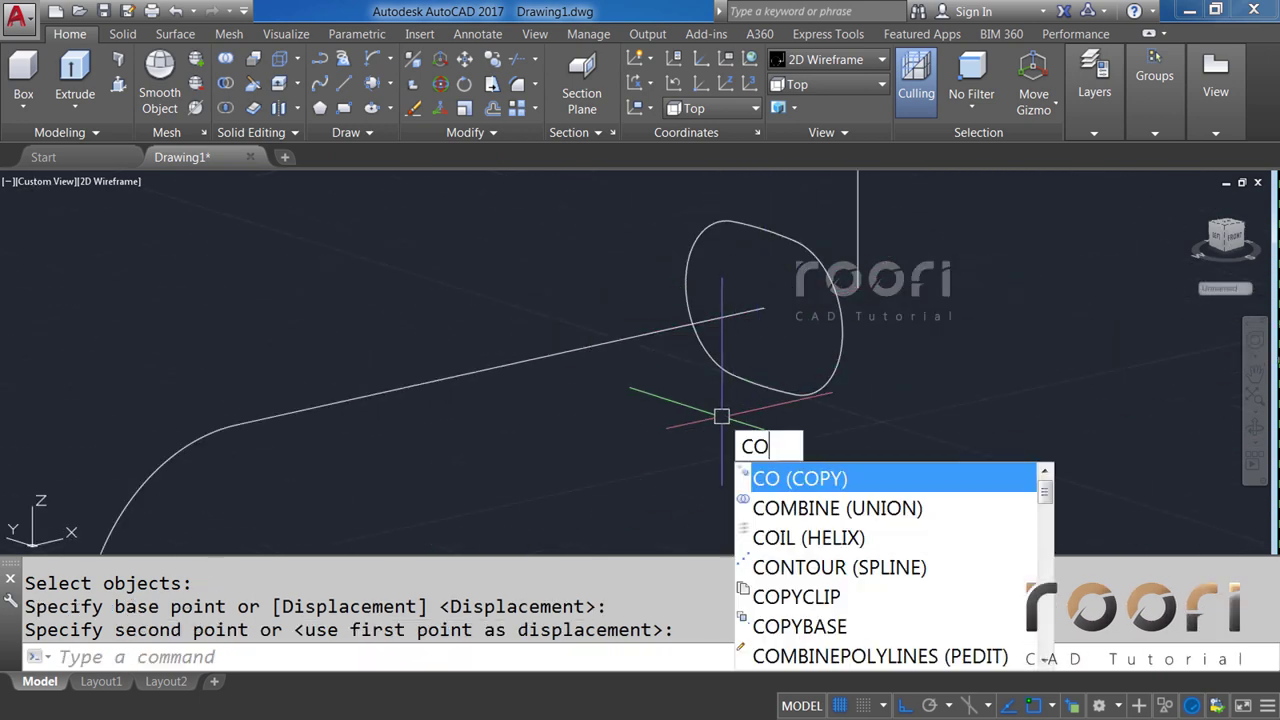
{"action": "key", "text": "Return"}
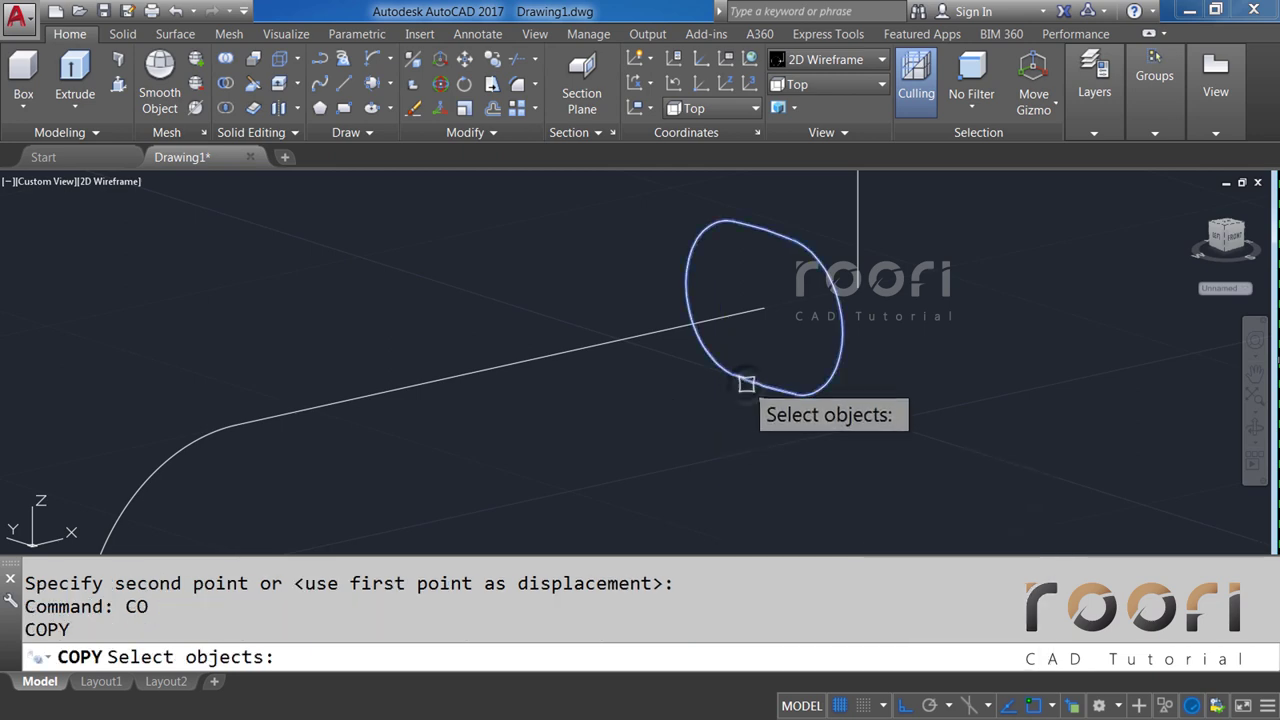
{"action": "left_click", "coordinate": [746, 380]}
{"action": "key", "text": "Return"}
{"action": "left_click", "coordinate": [763, 306]}
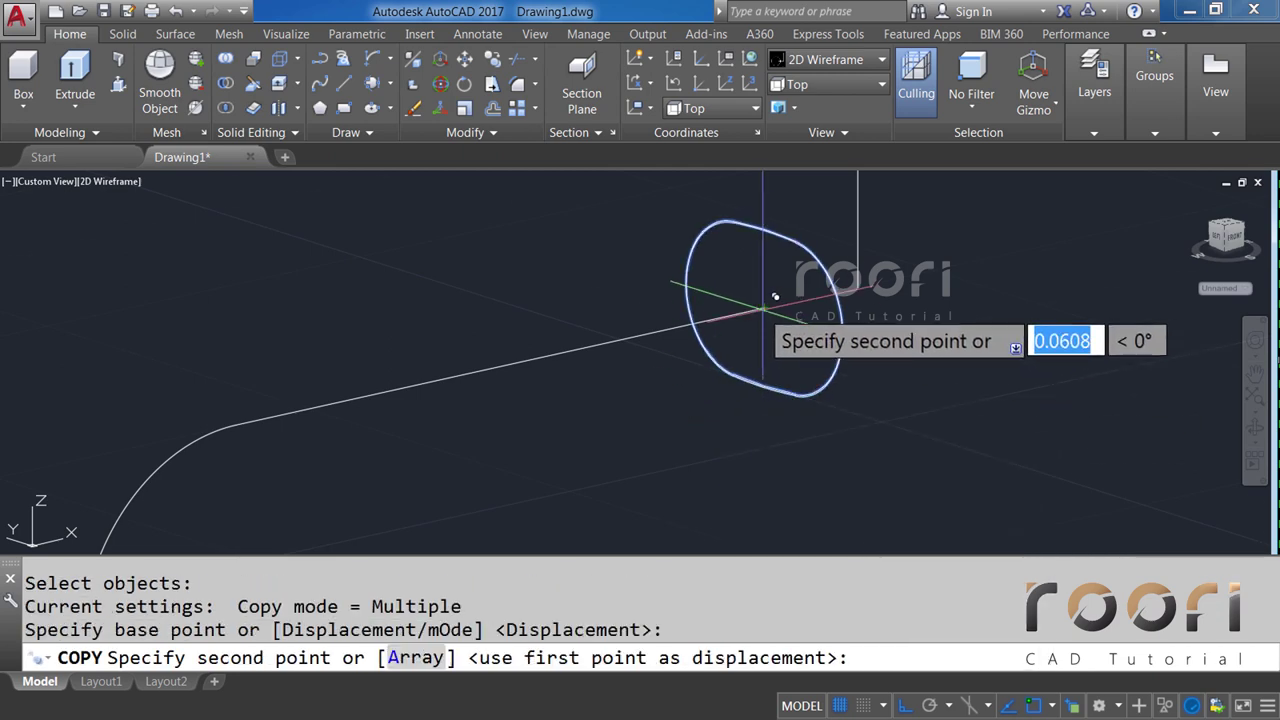
{"action": "middle_click_drag", "start_coordinate": [774, 294], "coordinate": [759, 339], "text": "shift"}
{"action": "scroll", "coordinate": [759, 339], "scroll_direction": "up", "scroll_amount": 1}
{"action": "scroll", "coordinate": [765, 395], "scroll_direction": "up", "scroll_amount": 3}
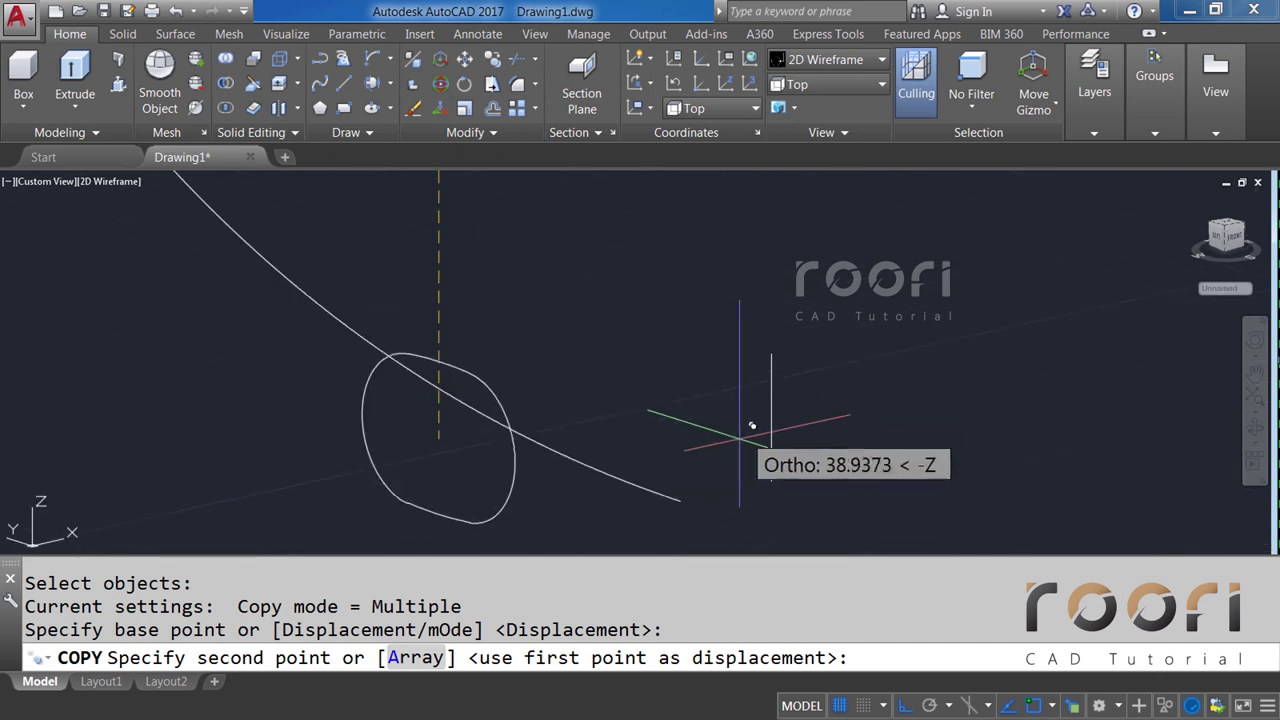
{"action": "scroll", "coordinate": [740, 412], "scroll_direction": "up", "scroll_amount": 1}
{"action": "scroll", "coordinate": [700, 465], "scroll_direction": "up", "scroll_amount": 2}
{"action": "left_click", "coordinate": [690, 490]}
{"action": "key", "text": "Return"}
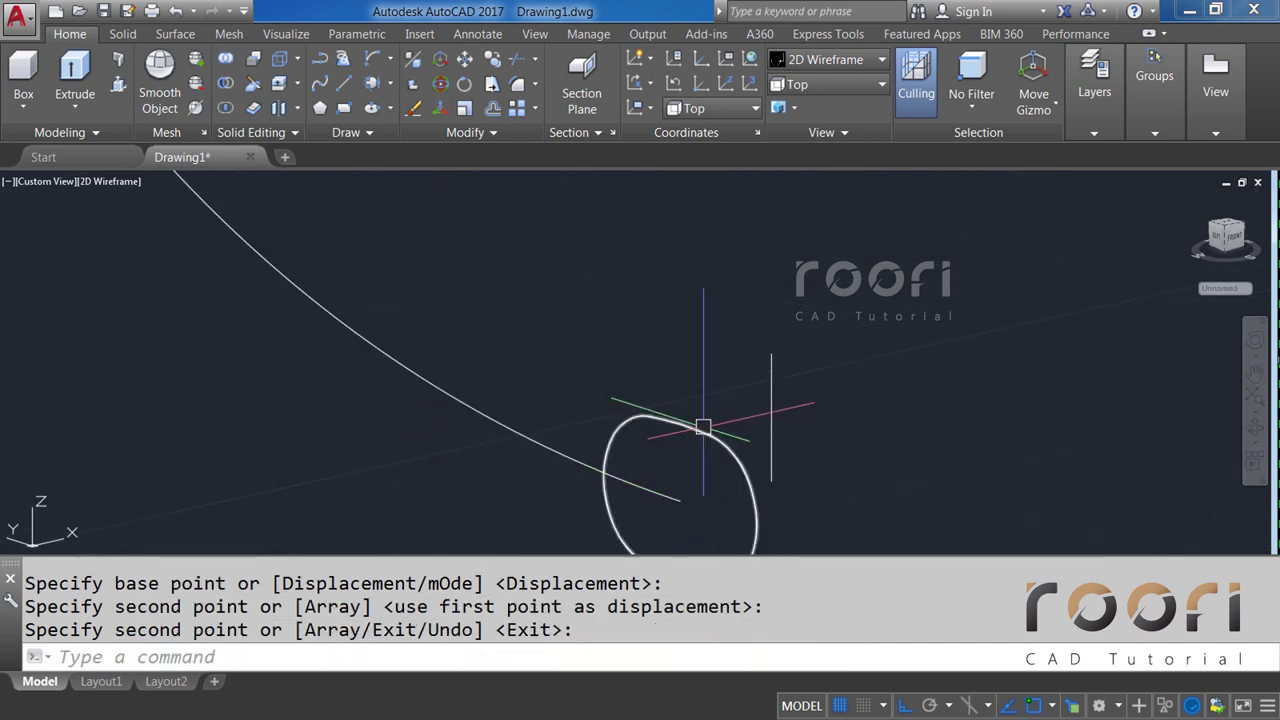
{"action": "scroll", "coordinate": [703, 423], "scroll_direction": "down", "scroll_amount": 2}
{"action": "scroll", "coordinate": [715, 426], "scroll_direction": "down", "scroll_amount": 2}
Move one of the two ovals onto the chair arm end using its snapped base point.
{"action": "mouse_move", "coordinate": [494, 434]}
{"action": "middle_mouse_down"}
{"action": "mouse_move", "coordinate": [526, 449]}
{"action": "mouse_move", "coordinate": [734, 449]}
{"action": "mouse_move", "coordinate": [746, 435]}
{"action": "middle_mouse_up"}
{"action": "type", "text": "m"}
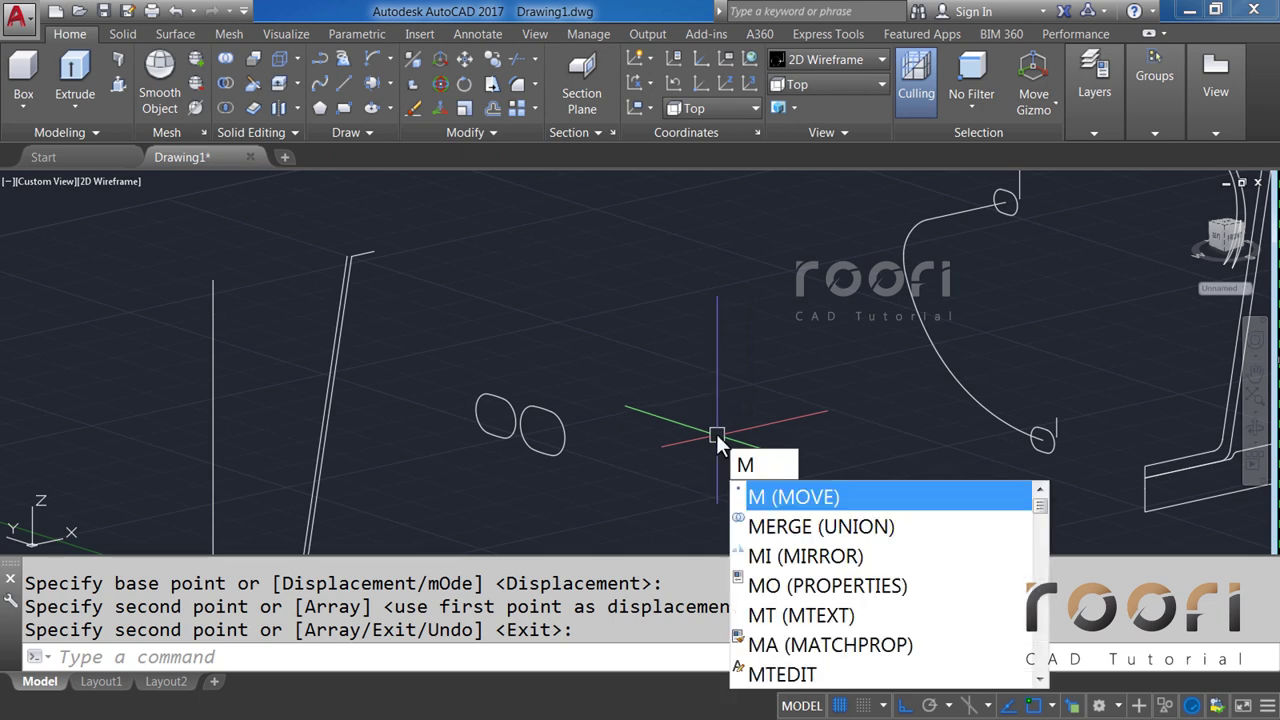
{"action": "key", "text": "Return"}
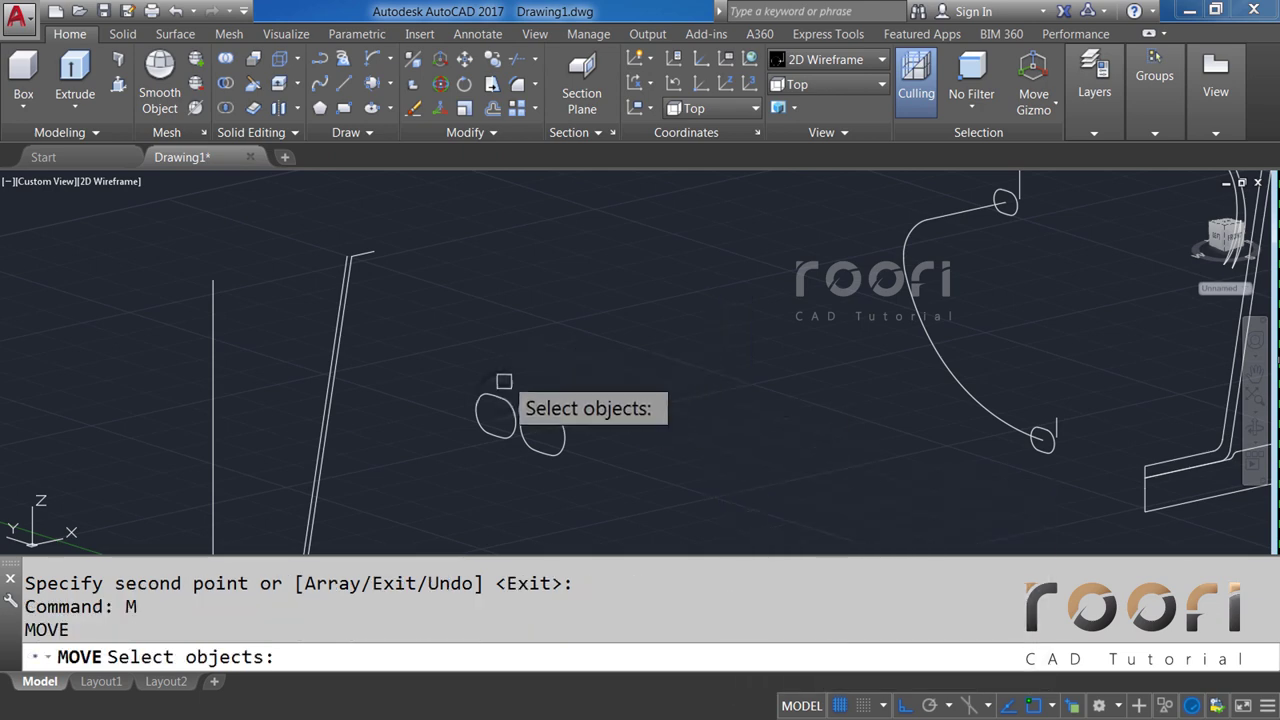
{"action": "left_click", "coordinate": [482, 405]}
{"action": "scroll", "coordinate": [477, 422], "scroll_direction": "up", "scroll_amount": 4}
{"action": "key", "text": "Return"}
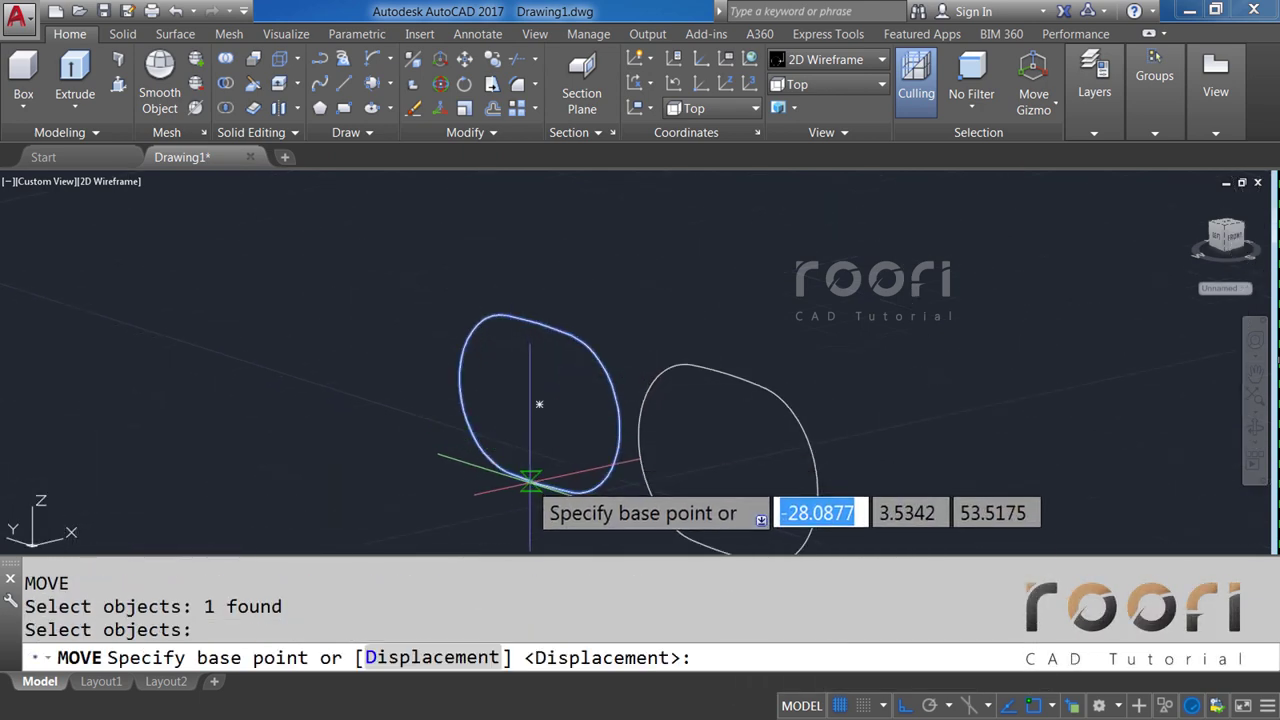
{"action": "scroll", "coordinate": [538, 403], "scroll_direction": "up", "scroll_amount": 3}
{"action": "left_click", "coordinate": [538, 403]}
{"action": "scroll", "coordinate": [557, 395], "scroll_direction": "down", "scroll_amount": 3}
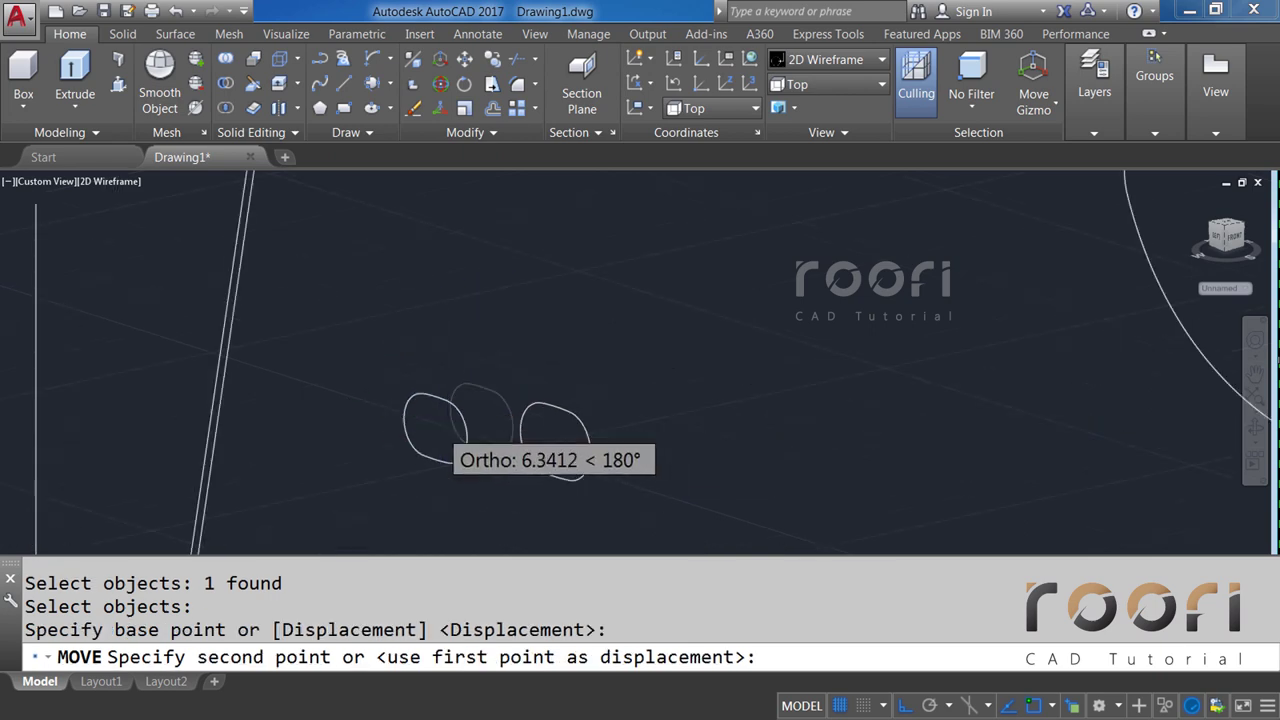
{"action": "scroll", "coordinate": [480, 410], "scroll_direction": "down", "scroll_amount": 2}
{"action": "scroll", "coordinate": [748, 299], "scroll_direction": "up", "scroll_amount": 2}
{"action": "scroll", "coordinate": [790, 305], "scroll_direction": "up", "scroll_amount": 2}
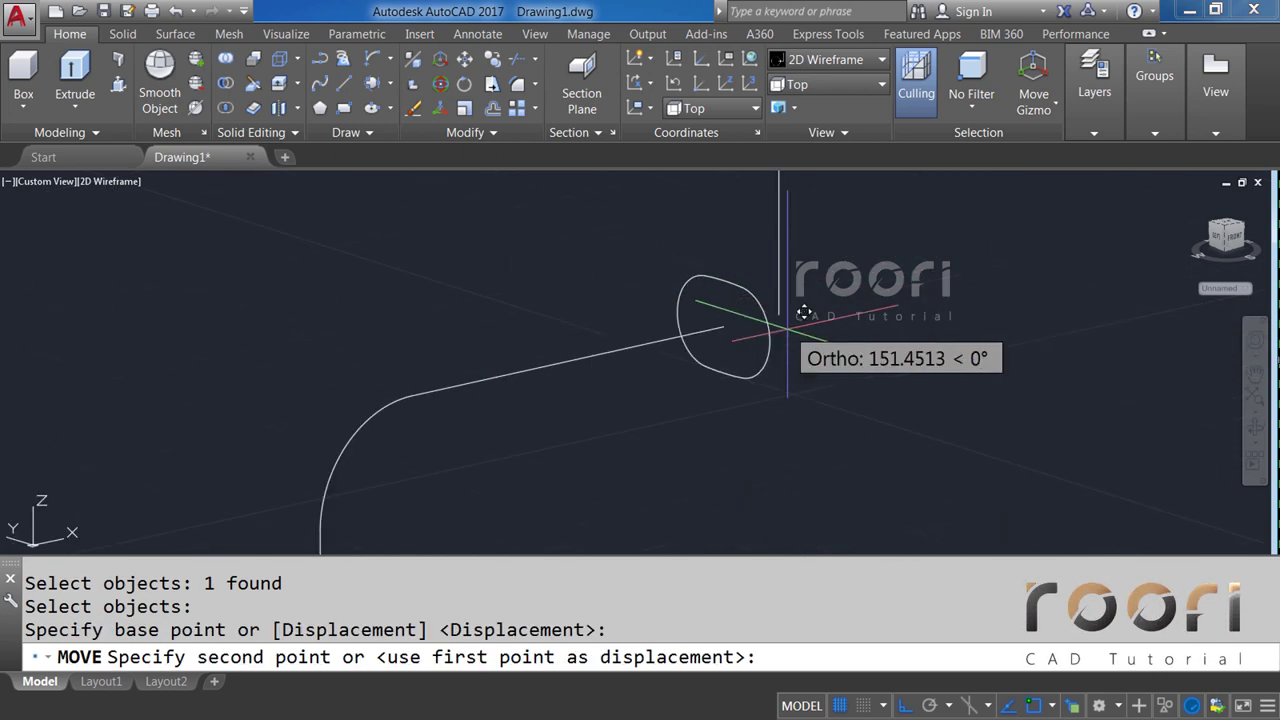
{"action": "scroll", "coordinate": [809, 309], "scroll_direction": "up", "scroll_amount": 2}
{"action": "scroll", "coordinate": [790, 285], "scroll_direction": "up", "scroll_amount": 2}
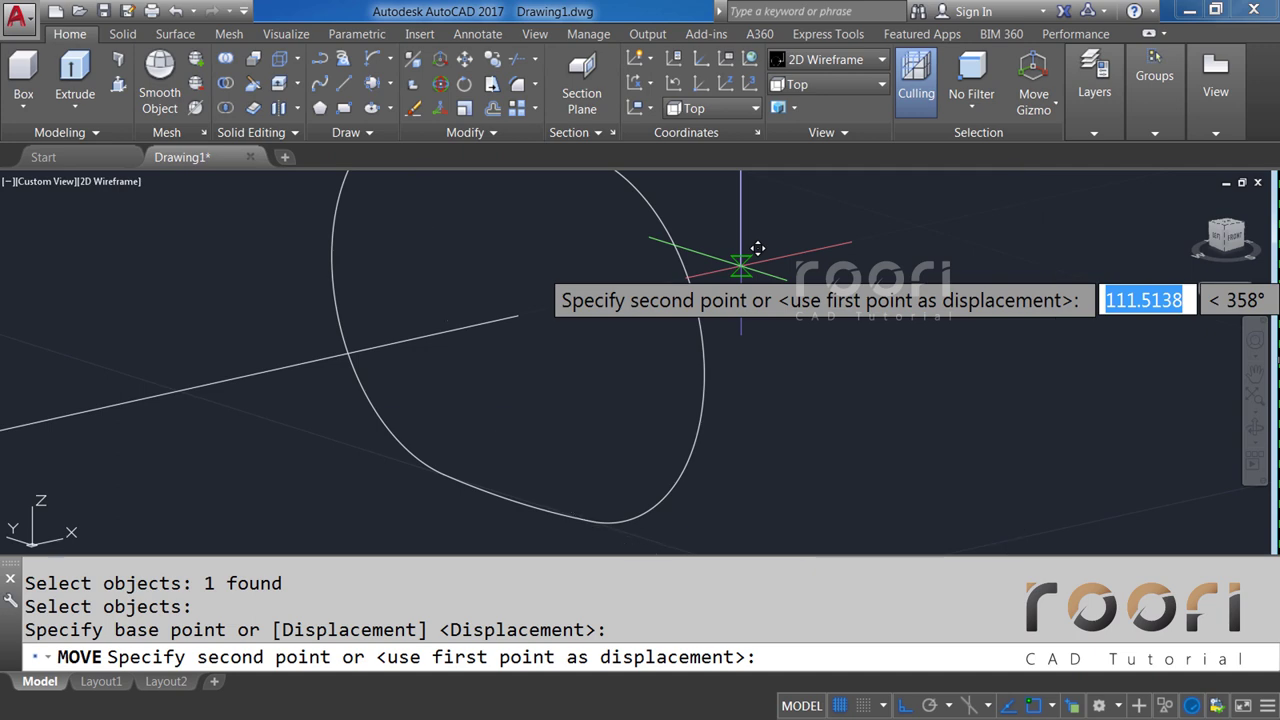
{"action": "left_click", "coordinate": [740, 260]}
Delete the first leftover vertical line near the arm end.
{"action": "scroll", "coordinate": [690, 320], "scroll_direction": "down", "scroll_amount": 2}
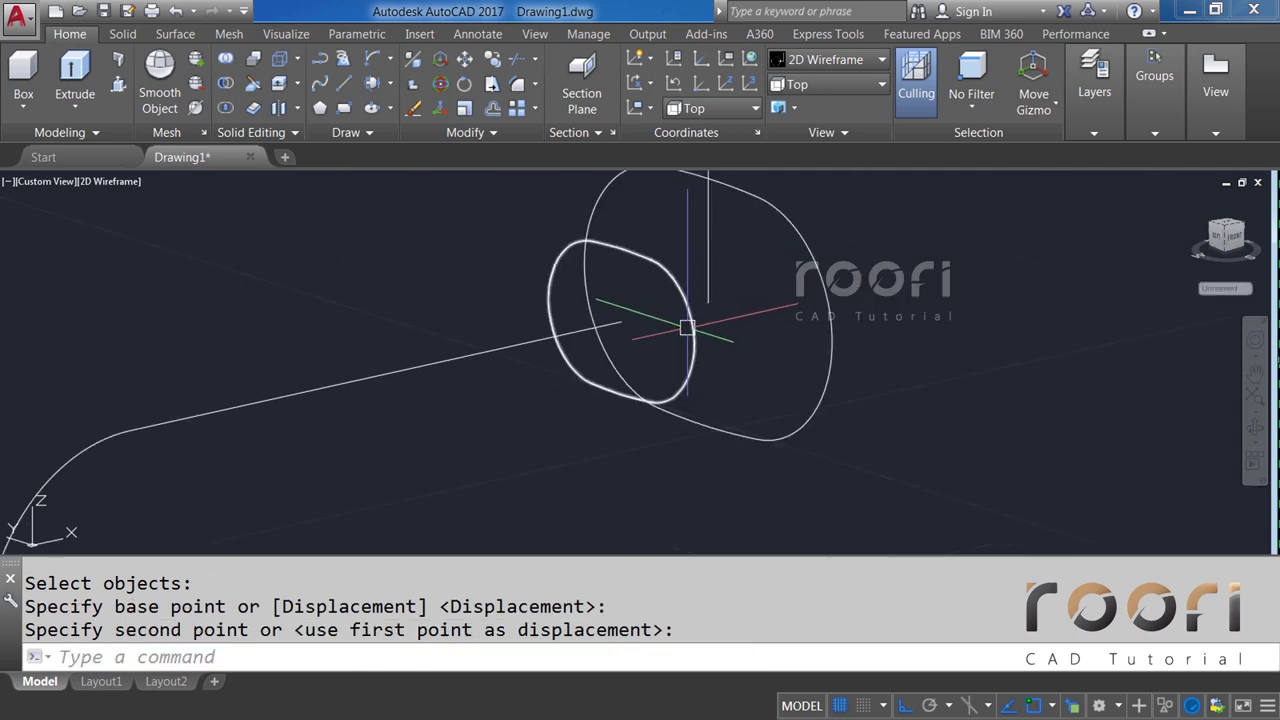
{"action": "scroll", "coordinate": [695, 300], "scroll_direction": "down", "scroll_amount": 1}
{"action": "left_click", "coordinate": [708, 263]}
{"action": "key", "text": "Delete"}
{"action": "scroll", "coordinate": [697, 269], "scroll_direction": "down", "scroll_amount": 2}
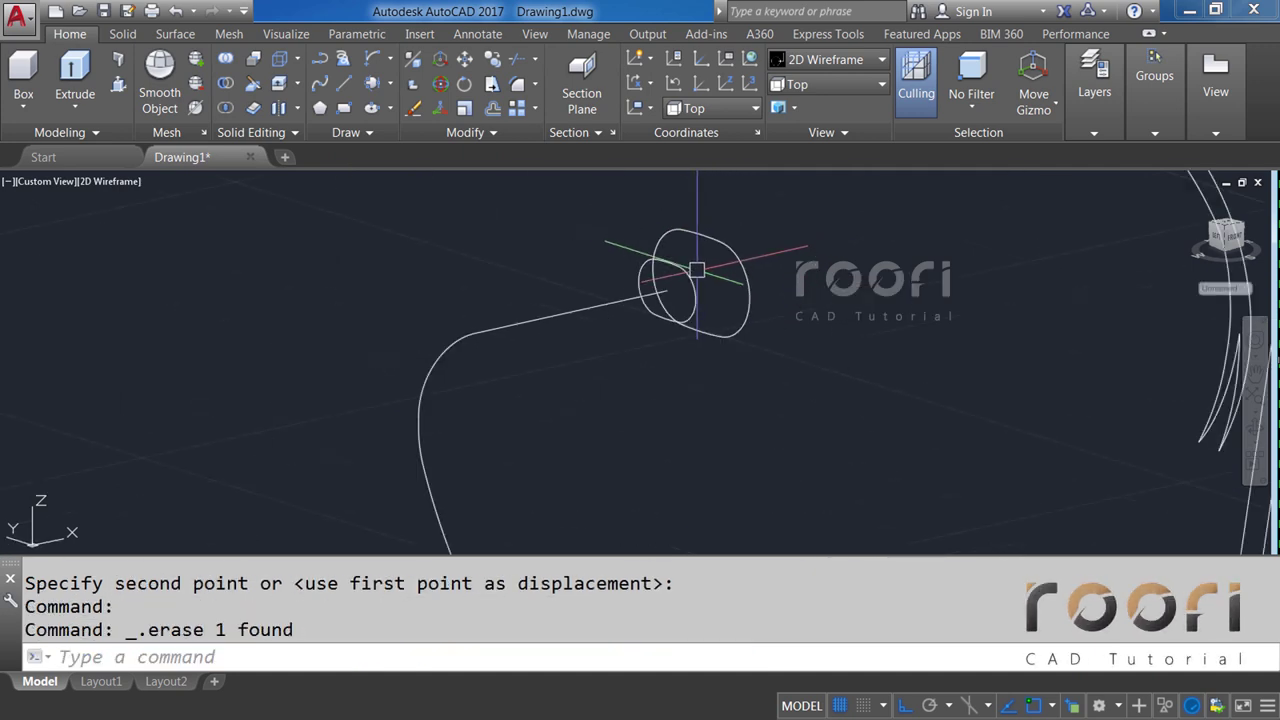
{"action": "scroll", "coordinate": [697, 270], "scroll_direction": "down", "scroll_amount": 2}
{"action": "middle_click_drag", "start_coordinate": [686, 286], "coordinate": [545, 371], "text": "shift"}
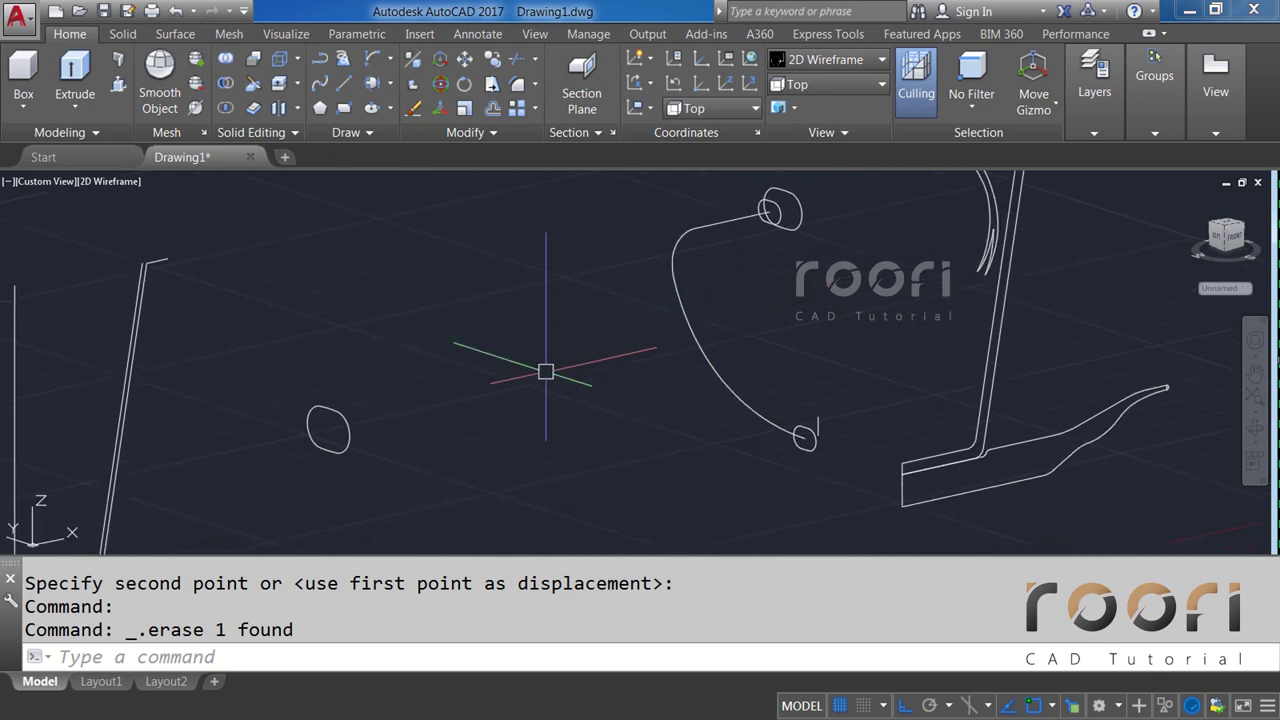
Move the remaining oval from its centre to the other chair arm end.
{"action": "type", "text": "M"}
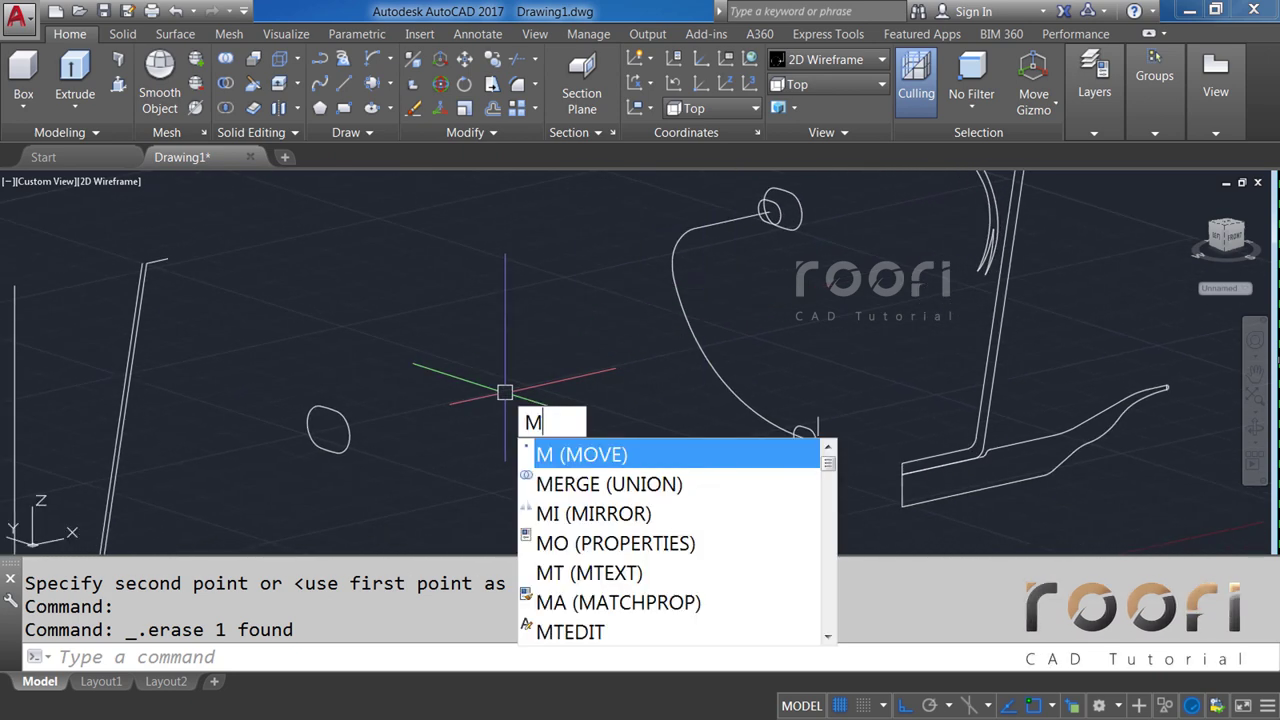
{"action": "key", "text": "Return"}
{"action": "left_click", "coordinate": [309, 429]}
{"action": "scroll", "coordinate": [310, 433], "scroll_direction": "up", "scroll_amount": 5}
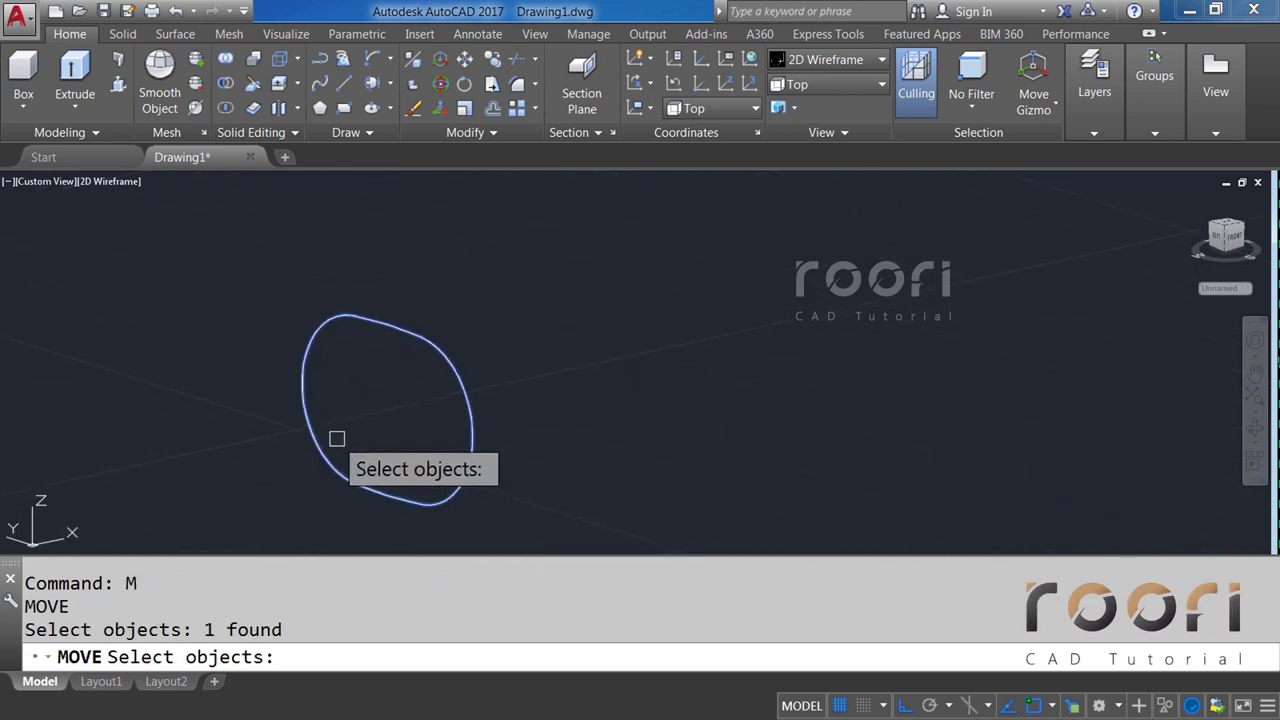
{"action": "key", "text": "Return"}
{"action": "left_click", "coordinate": [390, 410]}
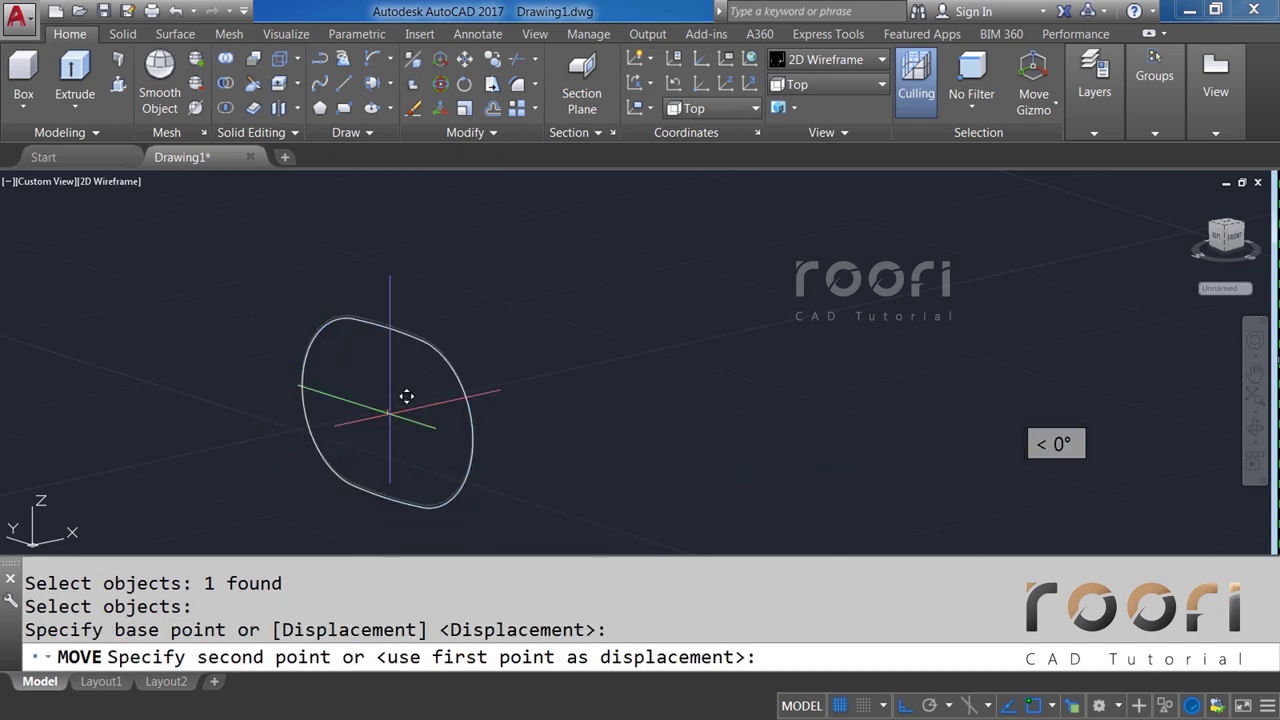
{"action": "scroll", "coordinate": [343, 429], "scroll_direction": "down", "scroll_amount": 5}
{"action": "scroll", "coordinate": [652, 407], "scroll_direction": "up", "scroll_amount": 5}
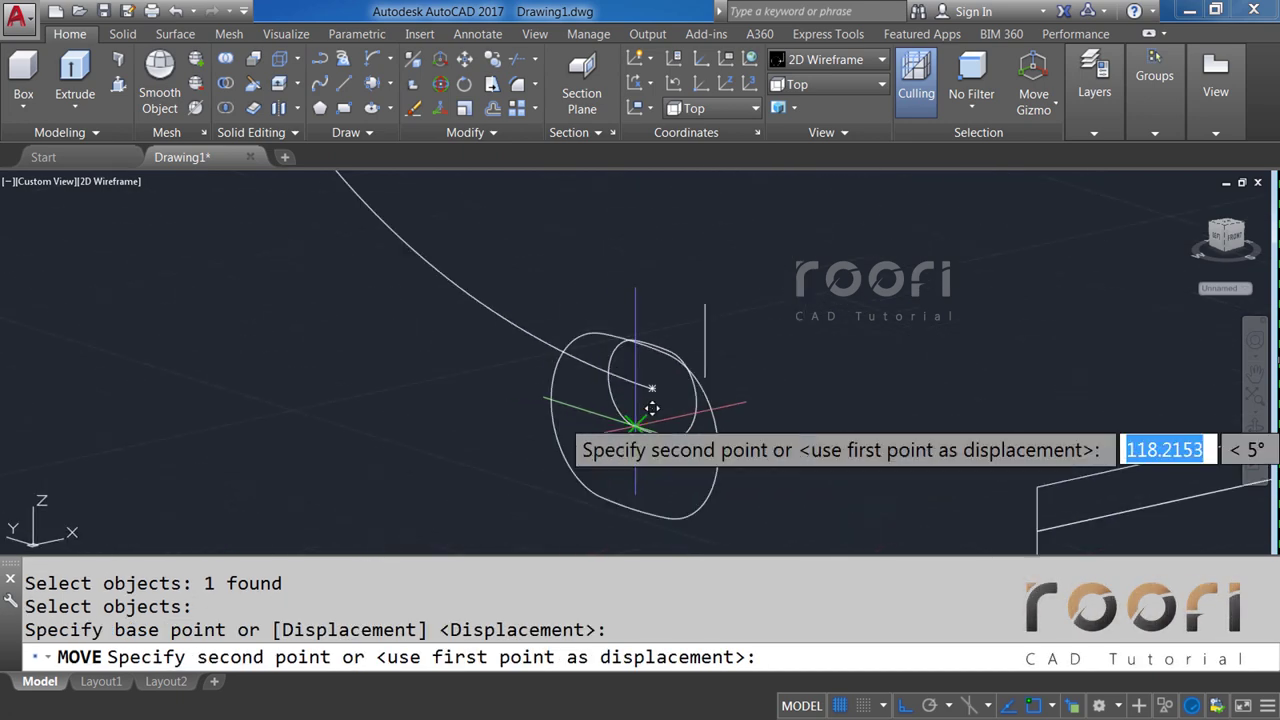
{"action": "scroll", "coordinate": [652, 407], "scroll_direction": "up", "scroll_amount": 4}
{"action": "left_click", "coordinate": [655, 395]}
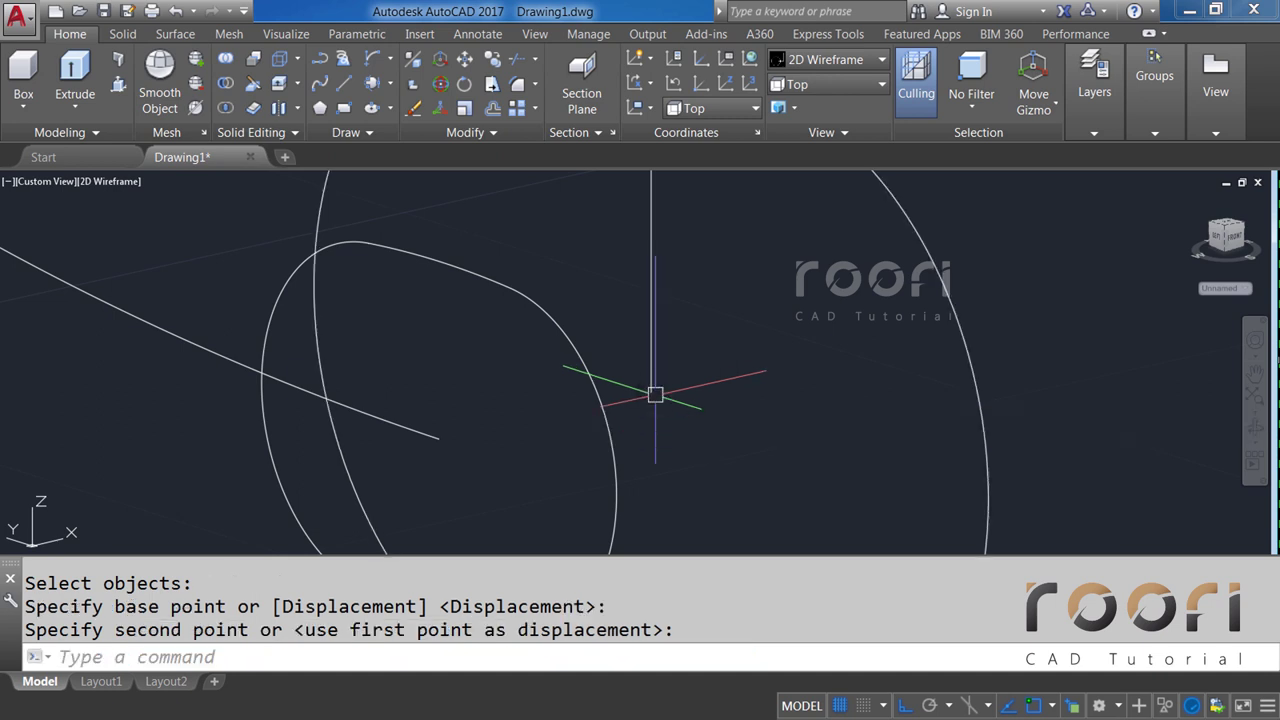
Delete the second leftover vertical line and centre the view on the two ovals.
{"action": "left_click", "coordinate": [652, 352]}
{"action": "key", "text": "Delete"}
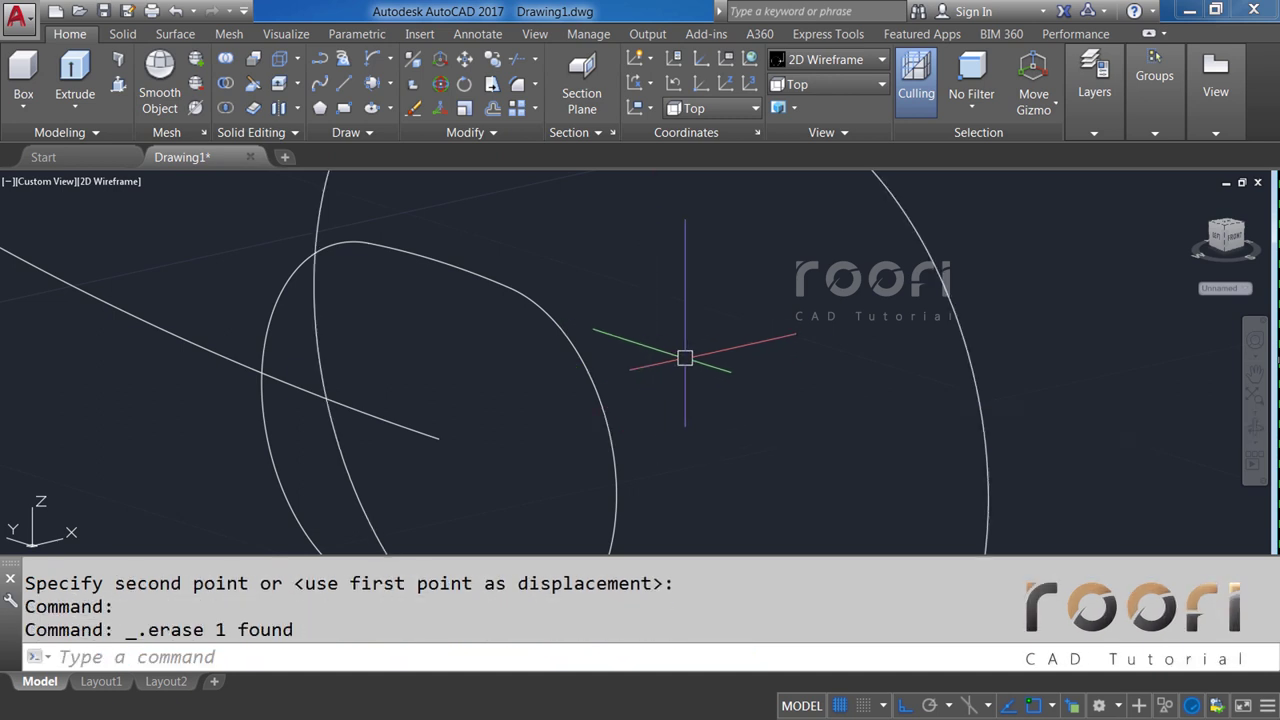
{"action": "scroll", "coordinate": [763, 374], "scroll_direction": "down", "scroll_amount": 2}
{"action": "scroll", "coordinate": [763, 374], "scroll_direction": "down", "scroll_amount": 2}
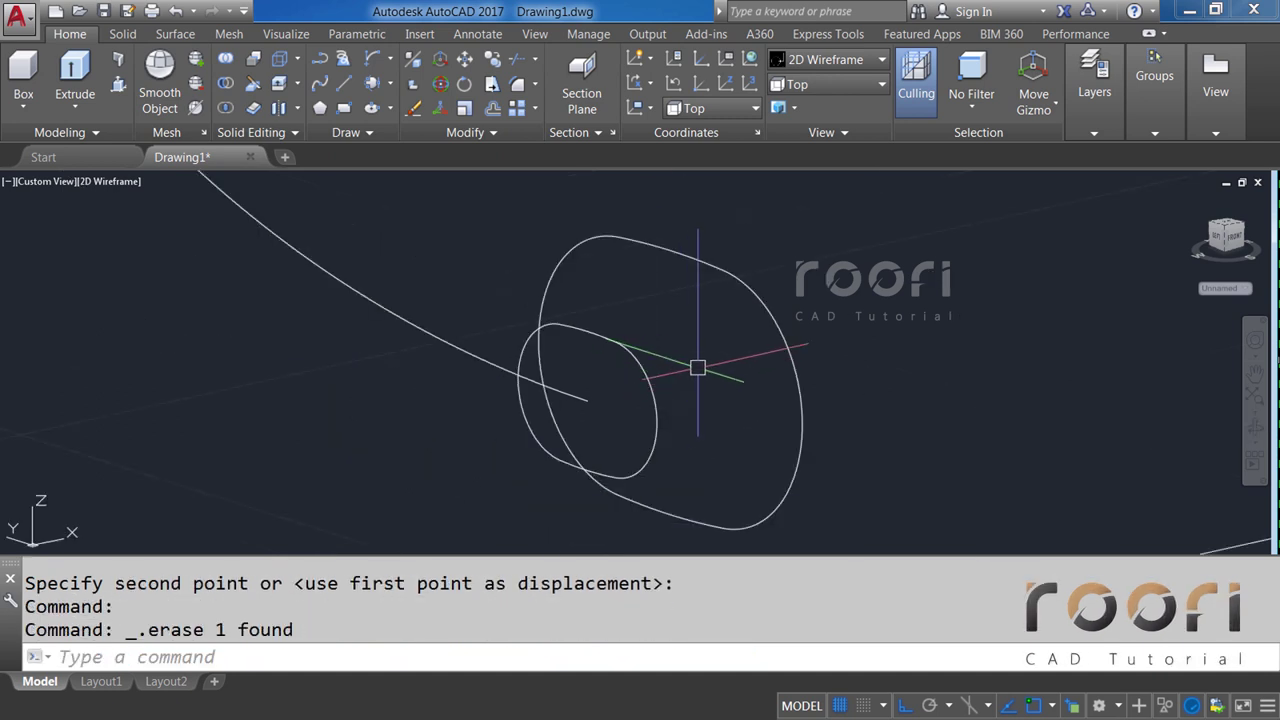
{"action": "middle_click_drag", "start_coordinate": [771, 366], "coordinate": [658, 376]}
{"action": "type", "text": "3"}
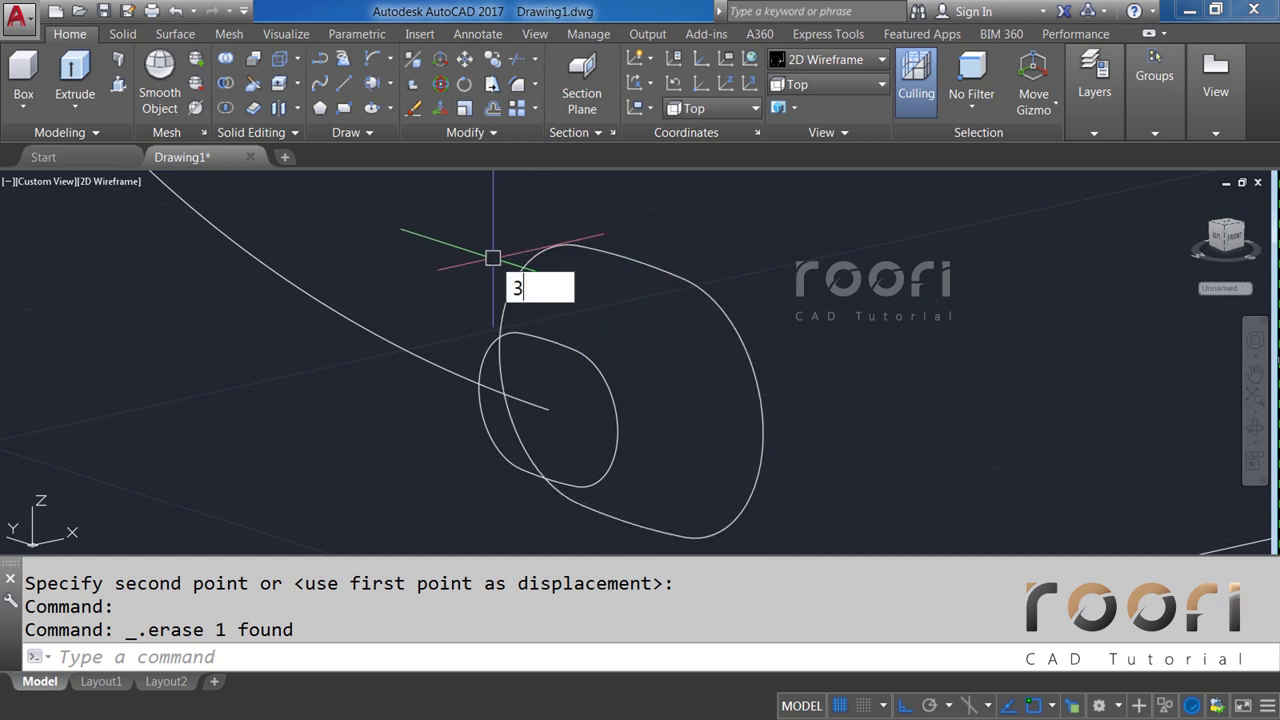
Run 3DROTATE on the larger oval with its centre as the base point.
{"action": "type", "text": "DROTATE"}
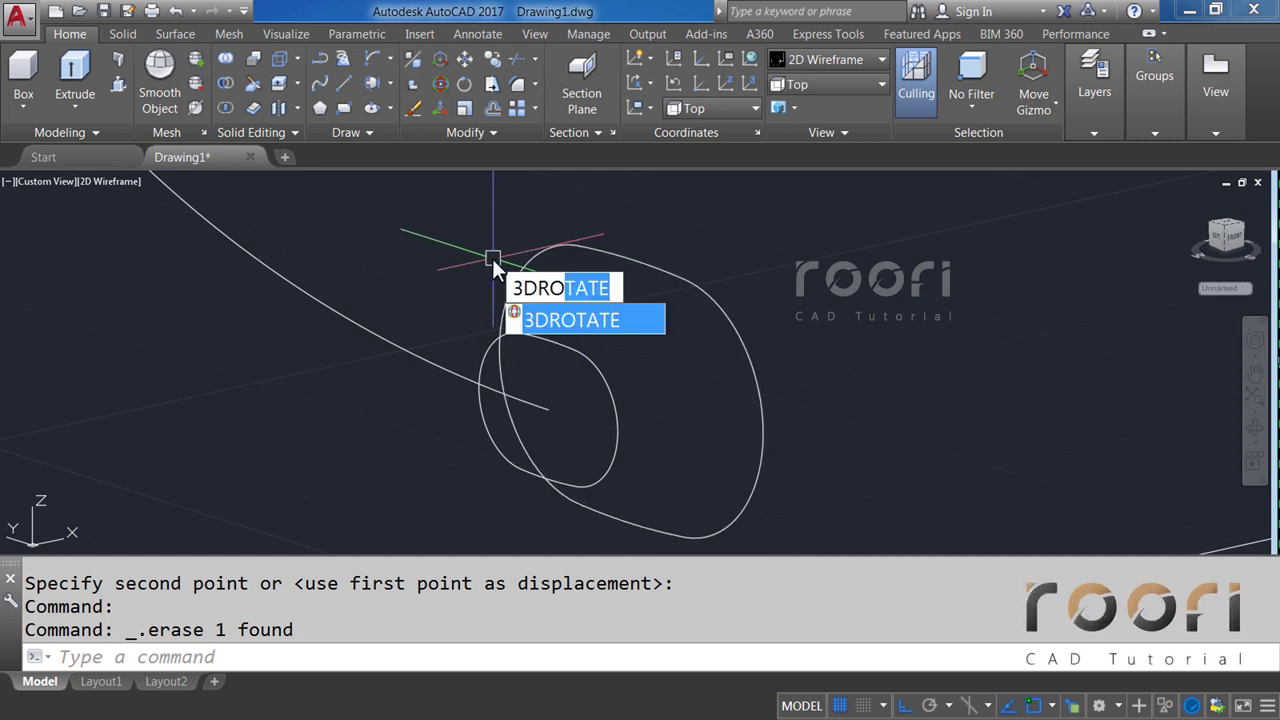
{"action": "key", "text": "Return"}
{"action": "left_click", "coordinate": [534, 250]}
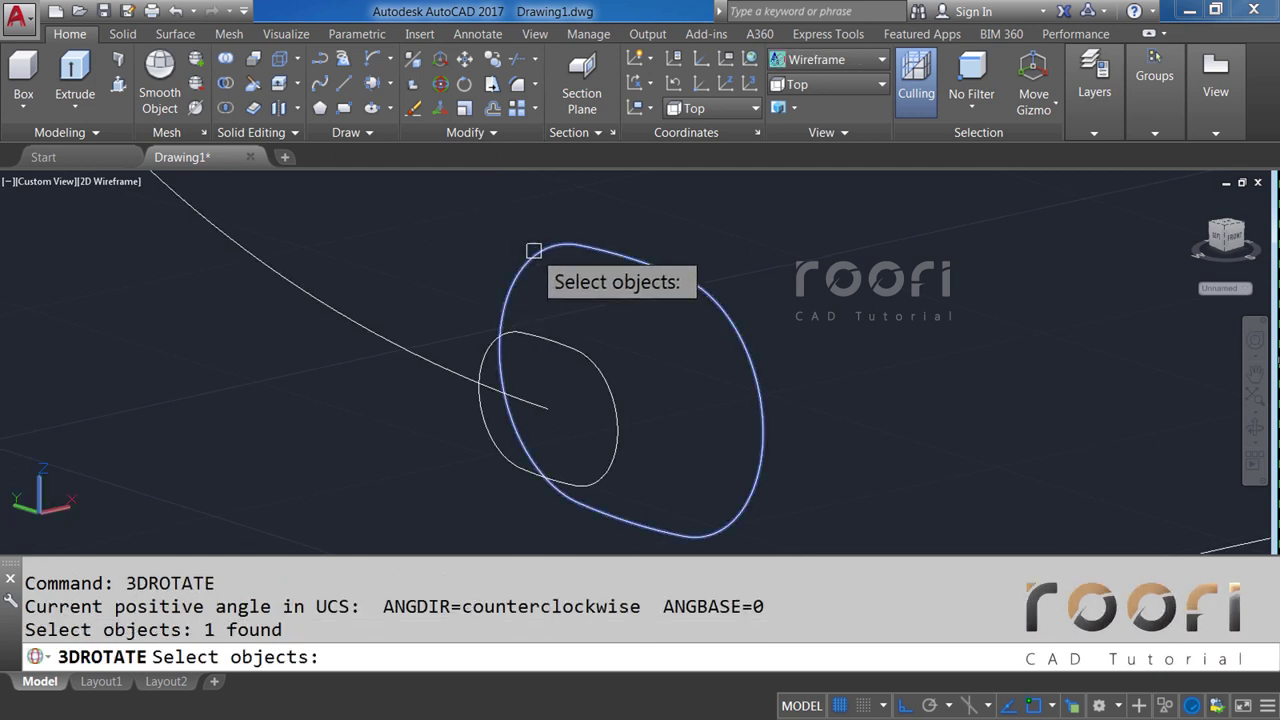
{"action": "key", "text": "Return"}
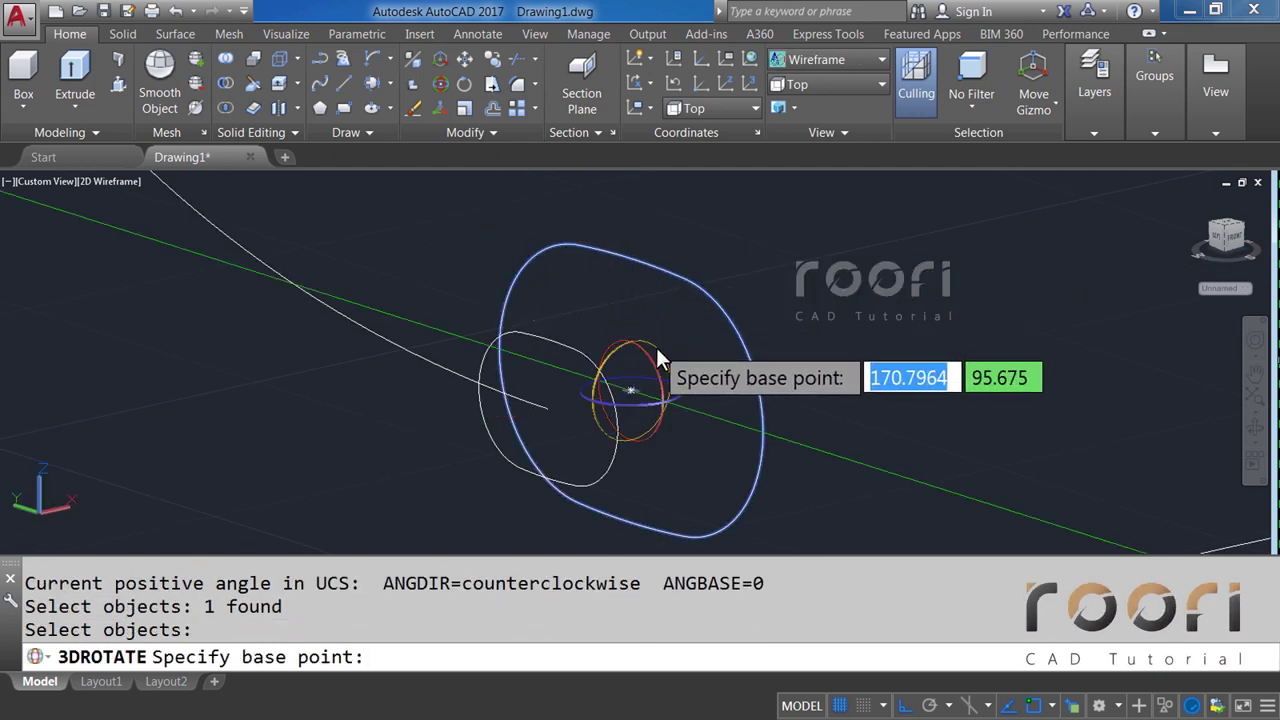
{"action": "left_click", "coordinate": [656, 349]}
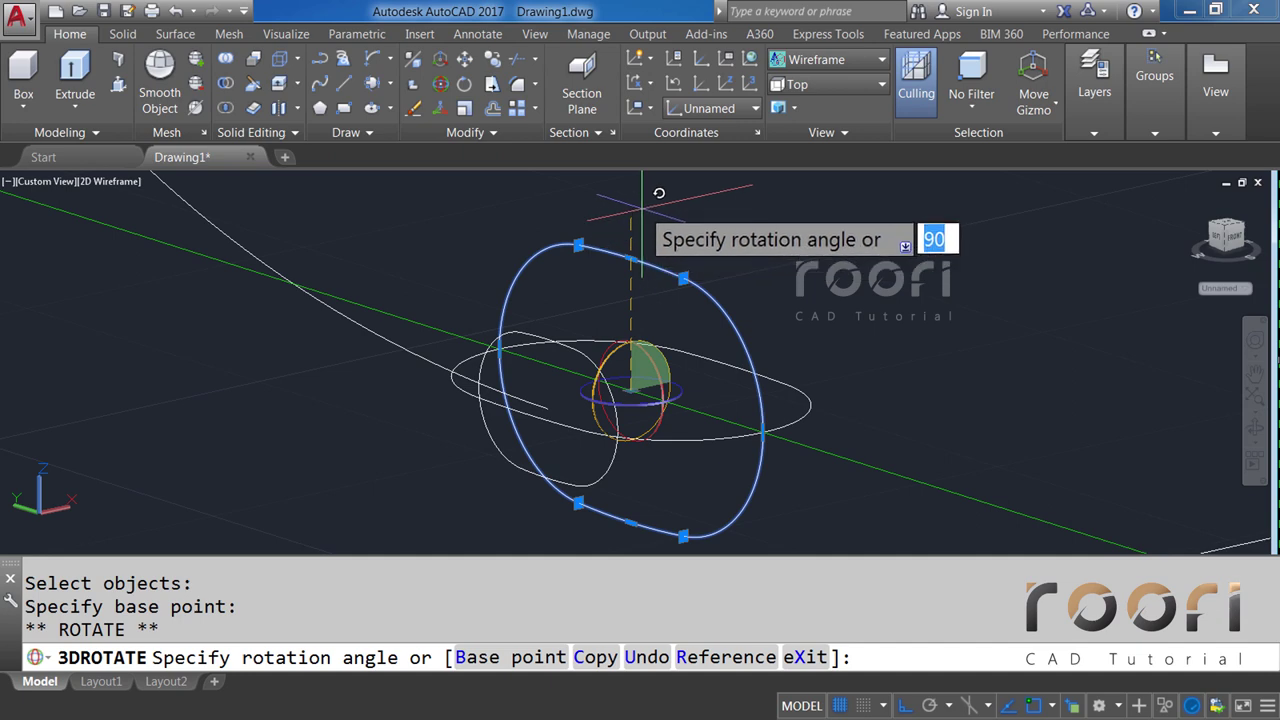
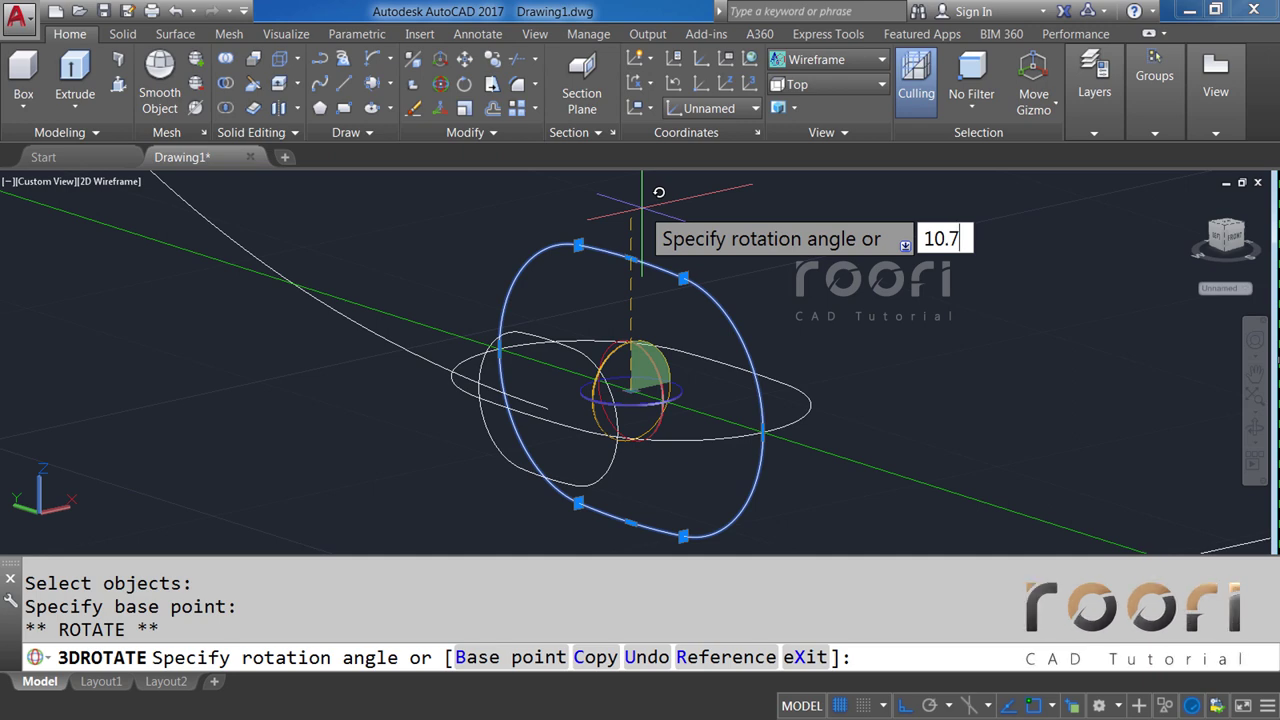
Confirm the 10.7° tilt of the outer ellipse at the first path end.
{"action": "key", "text": "Return"}
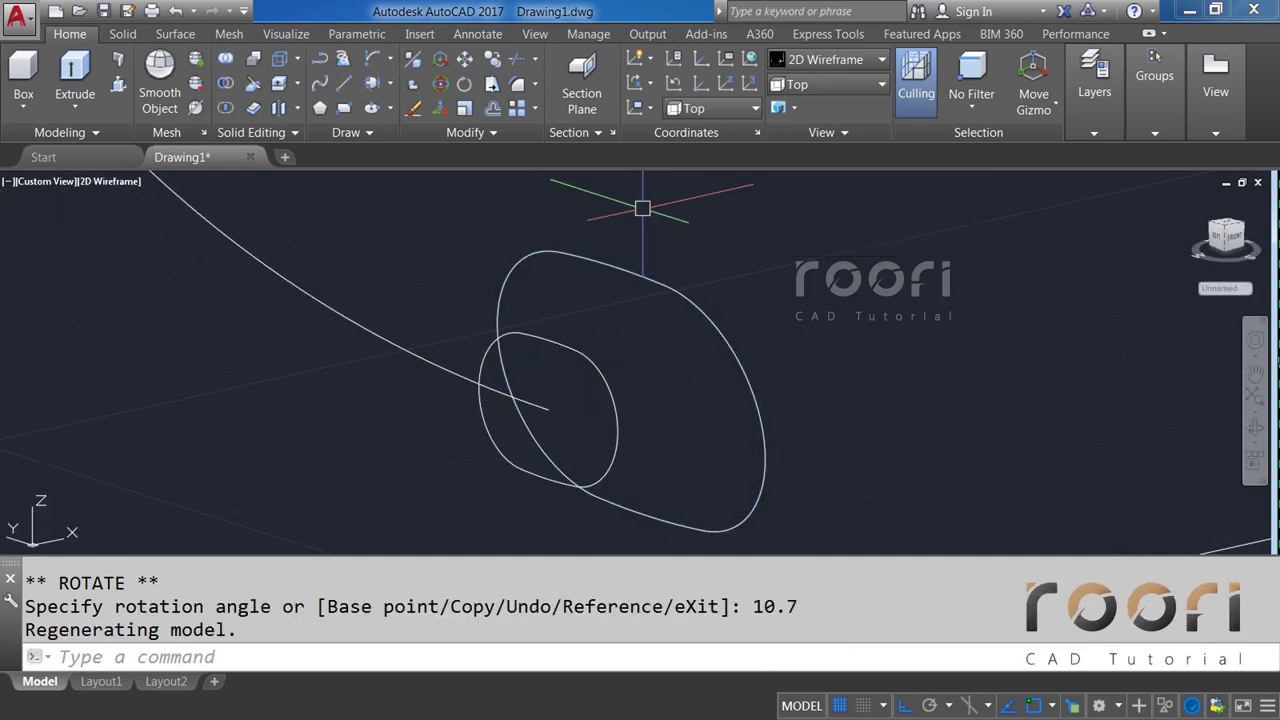
{"action": "scroll", "coordinate": [642, 208], "scroll_direction": "down", "scroll_amount": 3}
{"action": "scroll", "coordinate": [541, 357], "scroll_direction": "down", "scroll_amount": 2}
{"action": "middle_click_drag", "start_coordinate": [523, 265], "coordinate": [543, 322]}
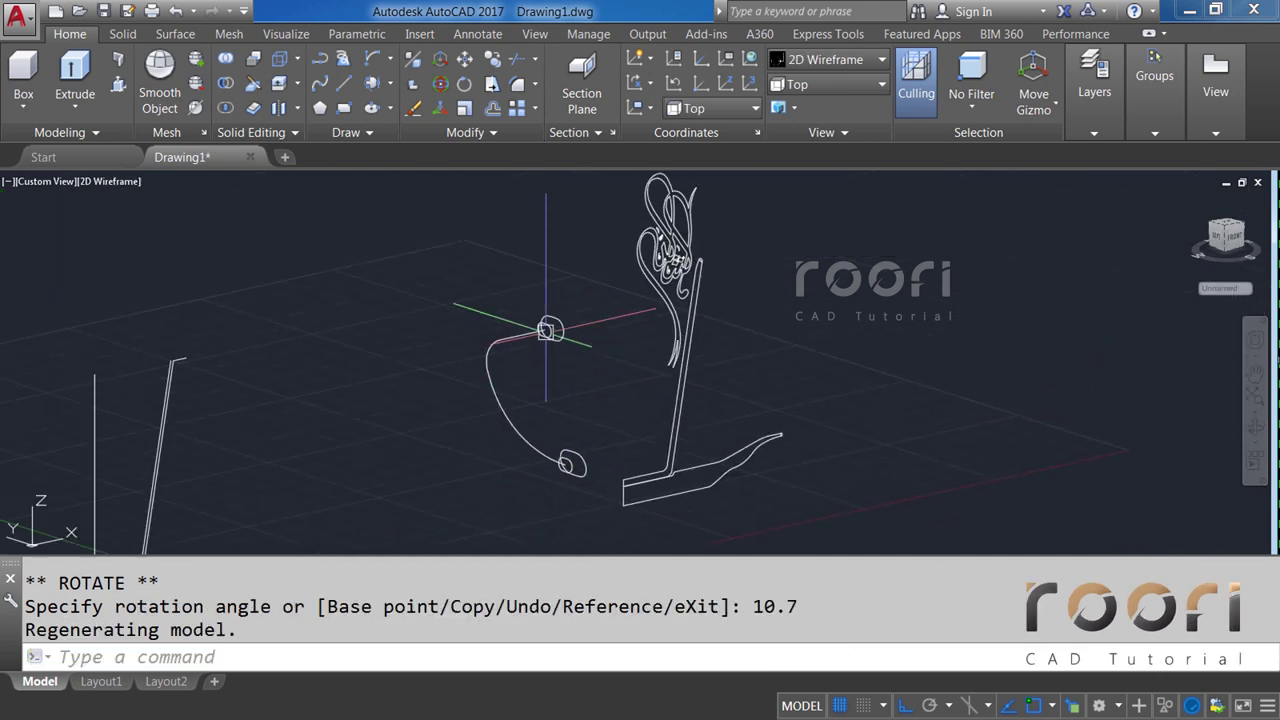
{"action": "scroll", "coordinate": [543, 322], "scroll_direction": "up", "scroll_amount": 3}
{"action": "scroll", "coordinate": [560, 330], "scroll_direction": "up", "scroll_amount": 2}
{"action": "scroll", "coordinate": [579, 335], "scroll_direction": "up", "scroll_amount": 2}
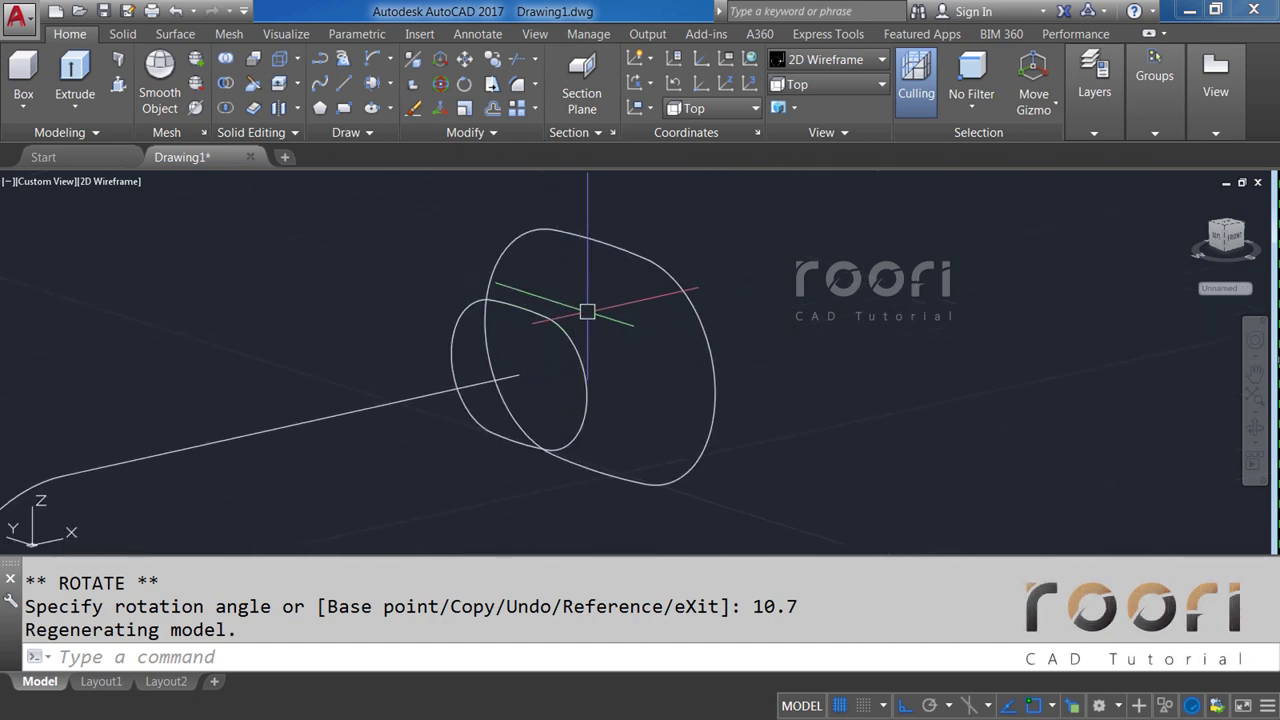
Tilt the outer ellipse at the other path end by 10.7° with 3DROTATE about its centre.
{"action": "type", "text": "3DROTATE3dro"}
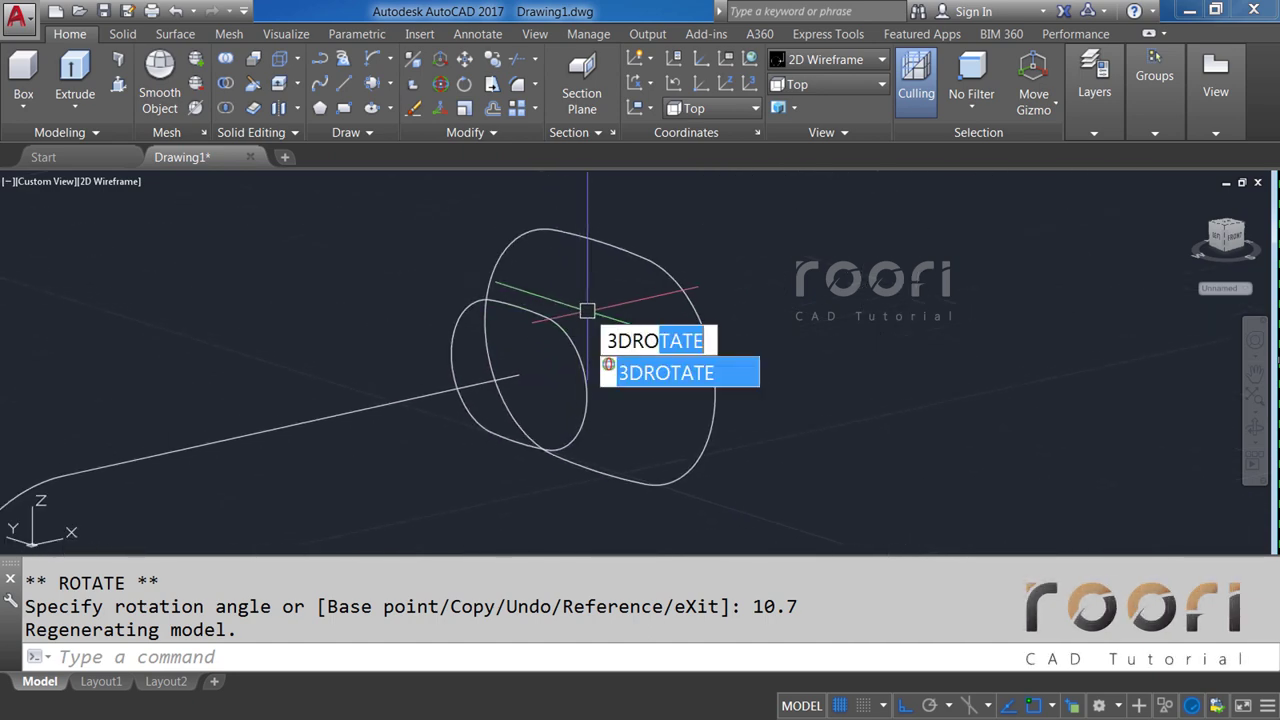
{"action": "key", "text": "Return"}
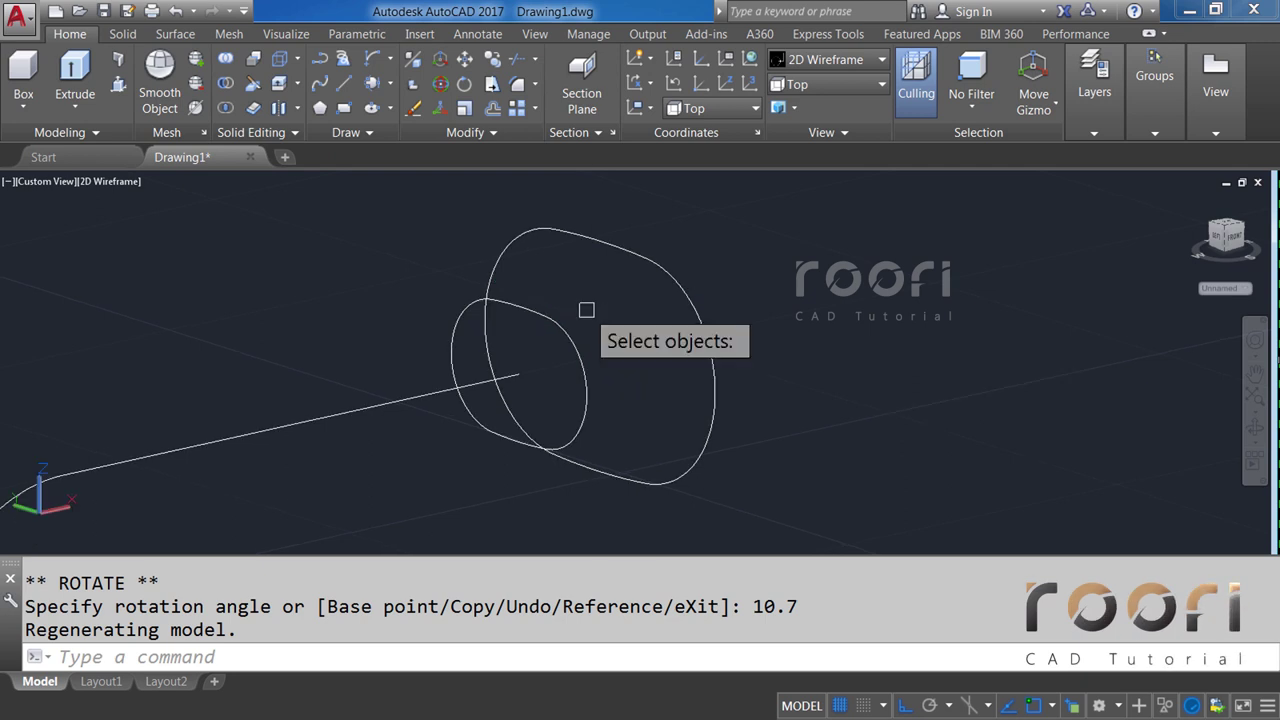
{"action": "left_click", "coordinate": [625, 247]}
{"action": "key", "text": "Return"}
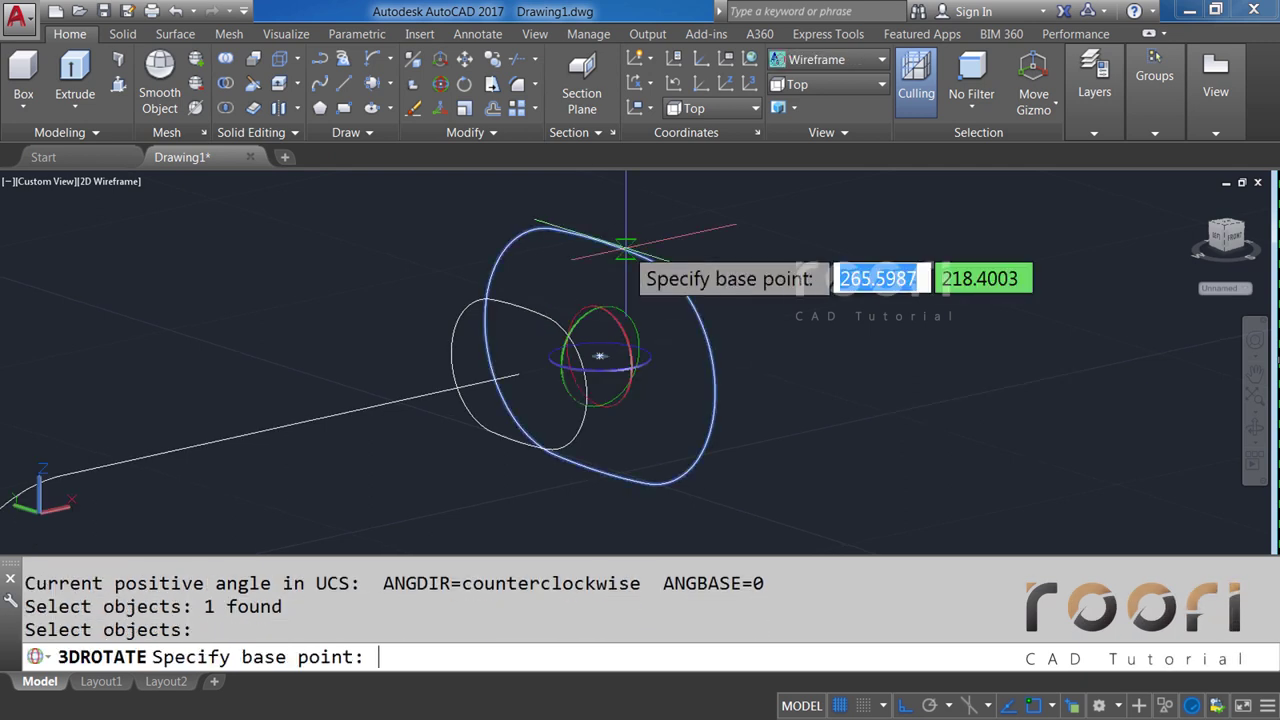
{"action": "left_click", "coordinate": [629, 315]}
{"action": "type", "text": "10.7"}
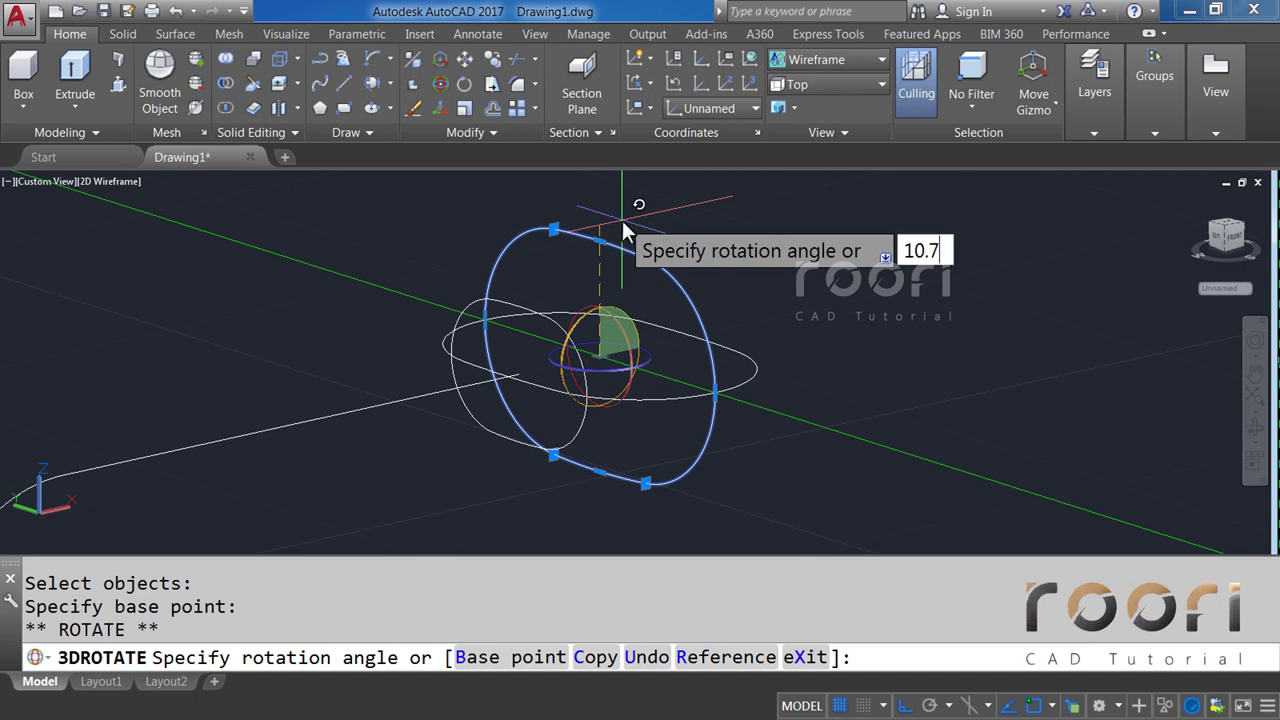
{"action": "key", "text": "Return"}
Copy both small ellipses at the path ends 50 units away using CO.
{"action": "type", "text": "C"}
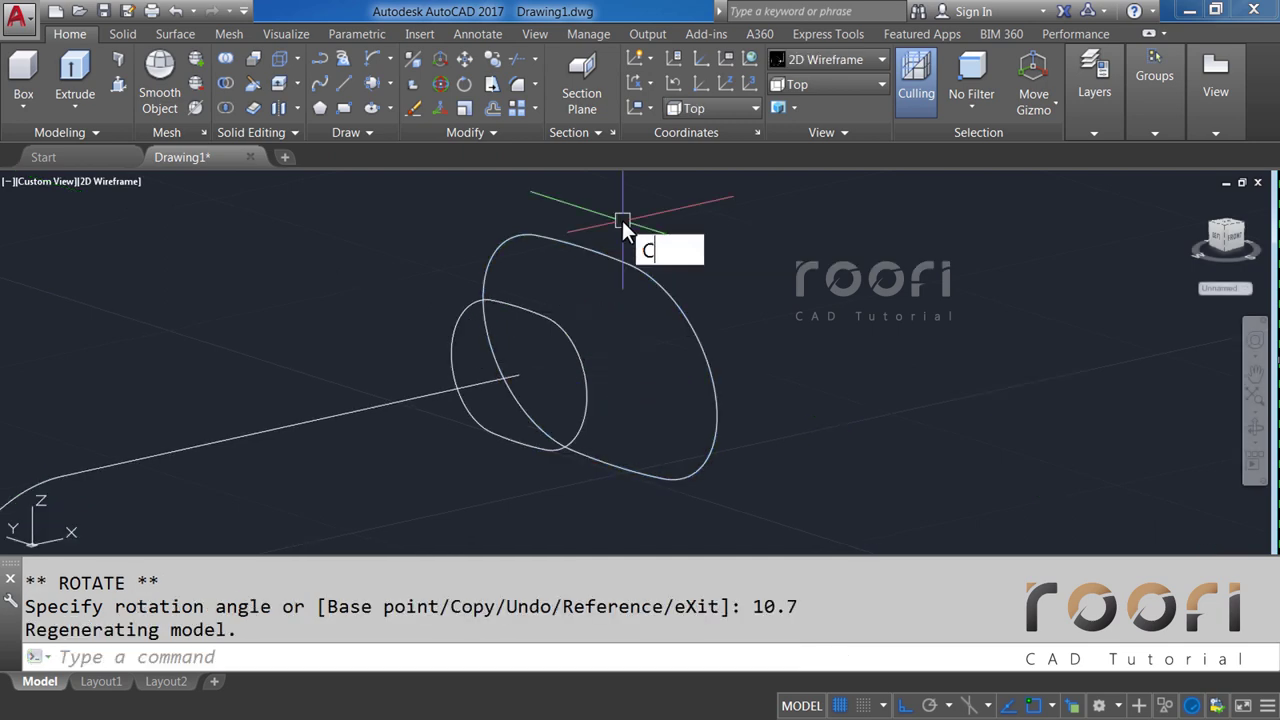
{"action": "type", "text": "O"}
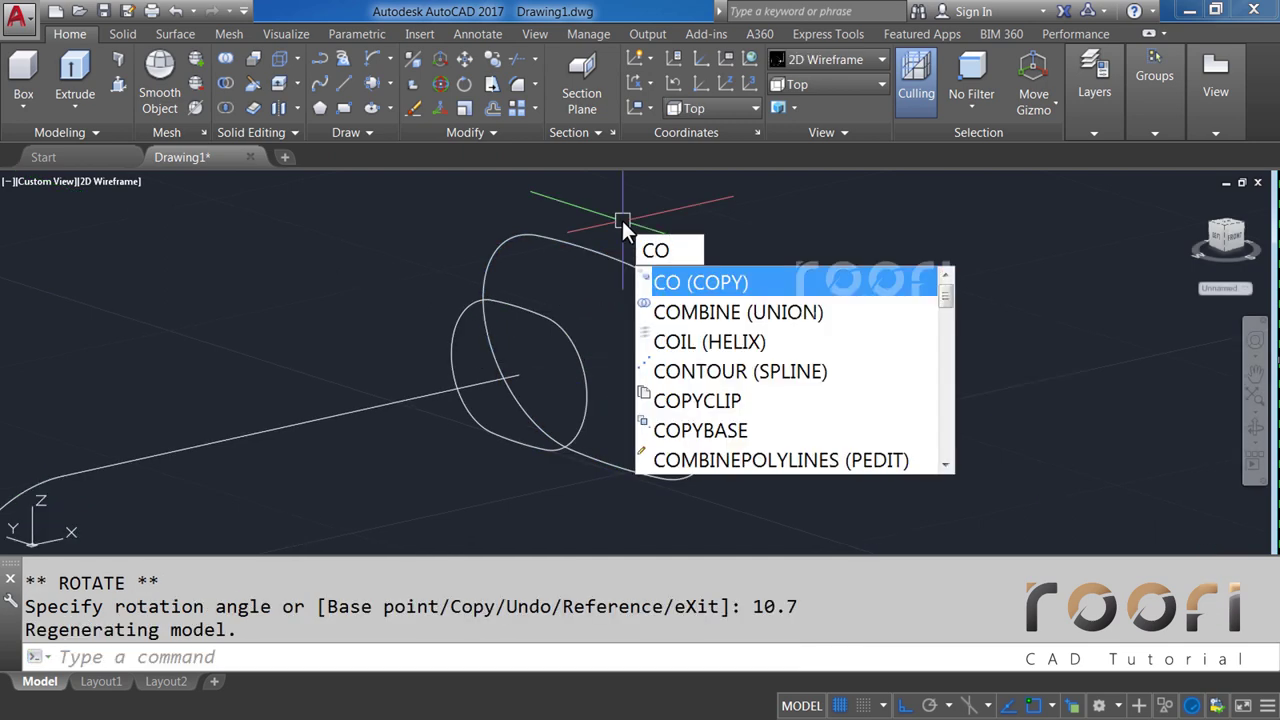
{"action": "key", "text": "Return"}
{"action": "left_click", "coordinate": [560, 309]}
{"action": "scroll", "coordinate": [560, 309], "scroll_direction": "down", "scroll_amount": 3}
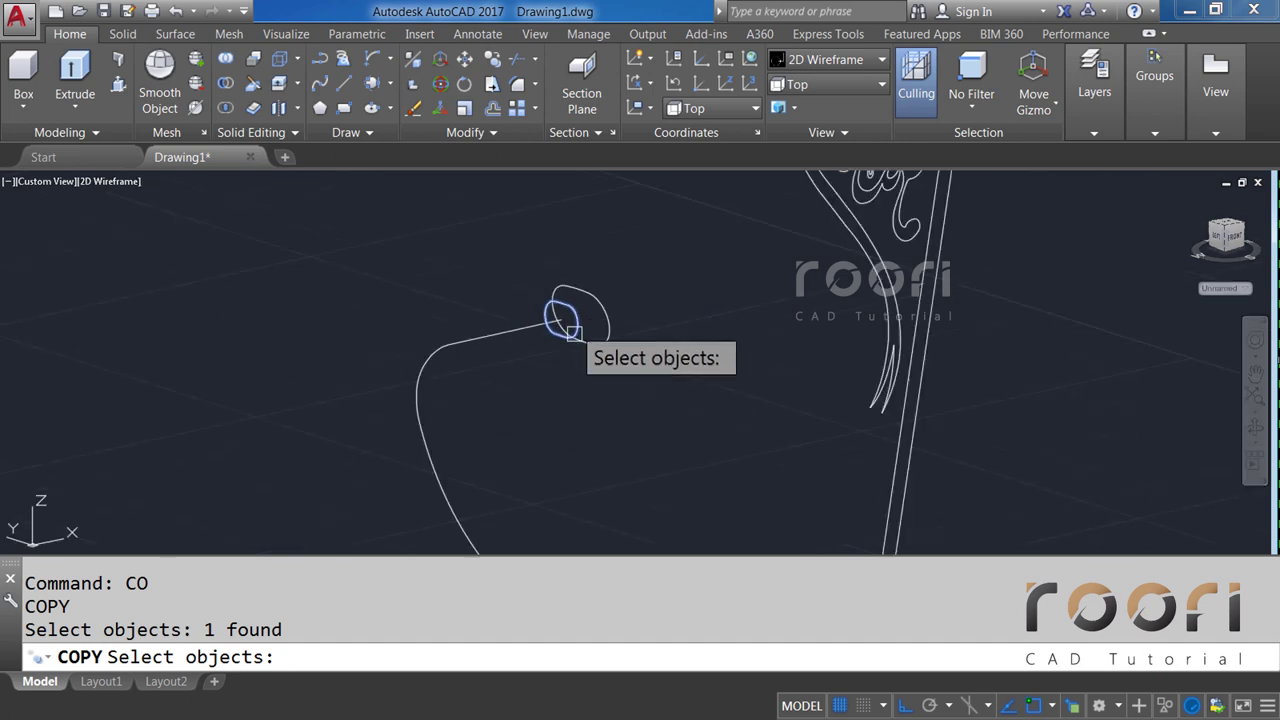
{"action": "middle_click_drag", "start_coordinate": [617, 371], "coordinate": [623, 406]}
{"action": "scroll", "coordinate": [648, 472], "scroll_direction": "up", "scroll_amount": 3}
{"action": "left_click", "coordinate": [648, 472]}
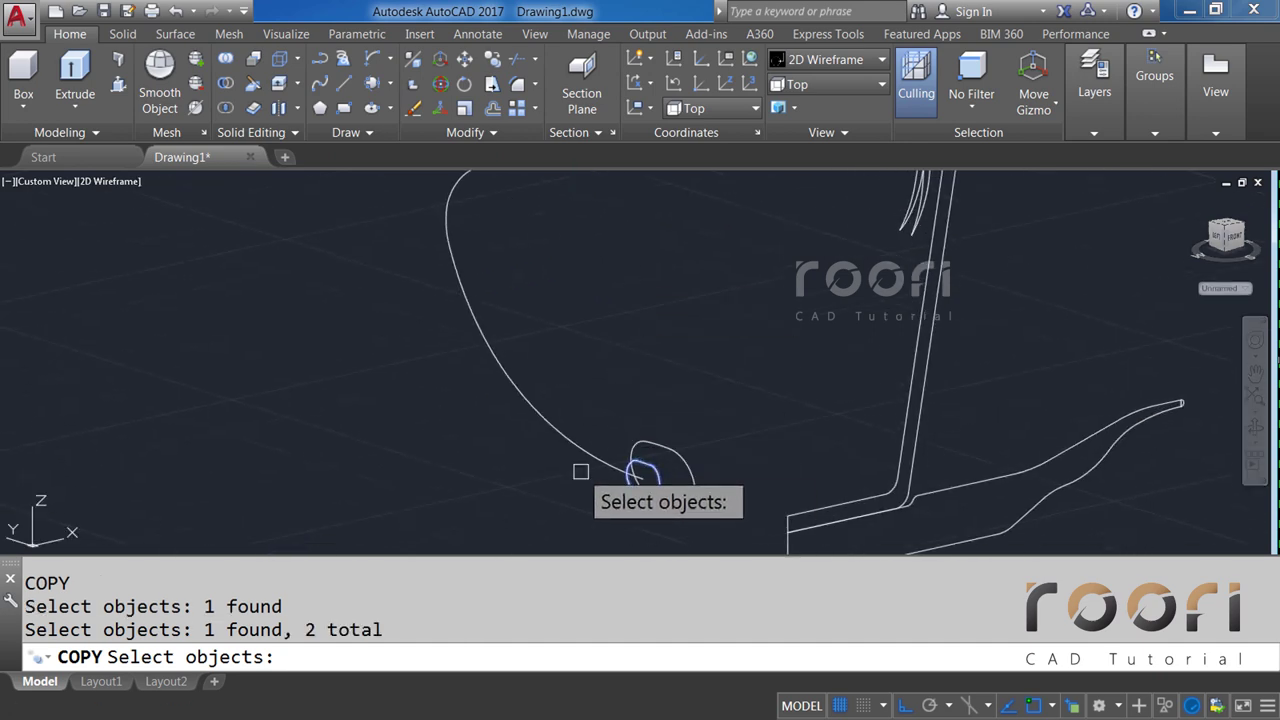
{"action": "scroll", "coordinate": [523, 477], "scroll_direction": "down", "scroll_amount": 3}
{"action": "key", "text": "Return"}
{"action": "left_click", "coordinate": [518, 473]}
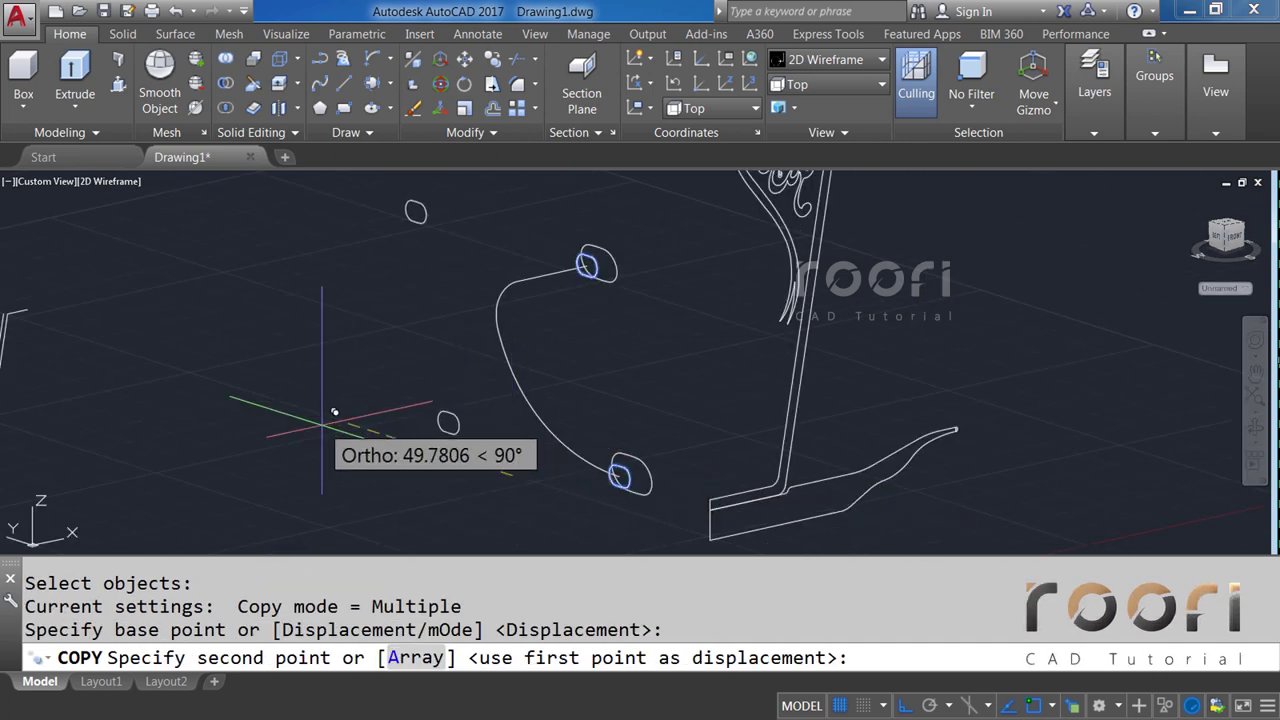
{"action": "type", "text": "50"}
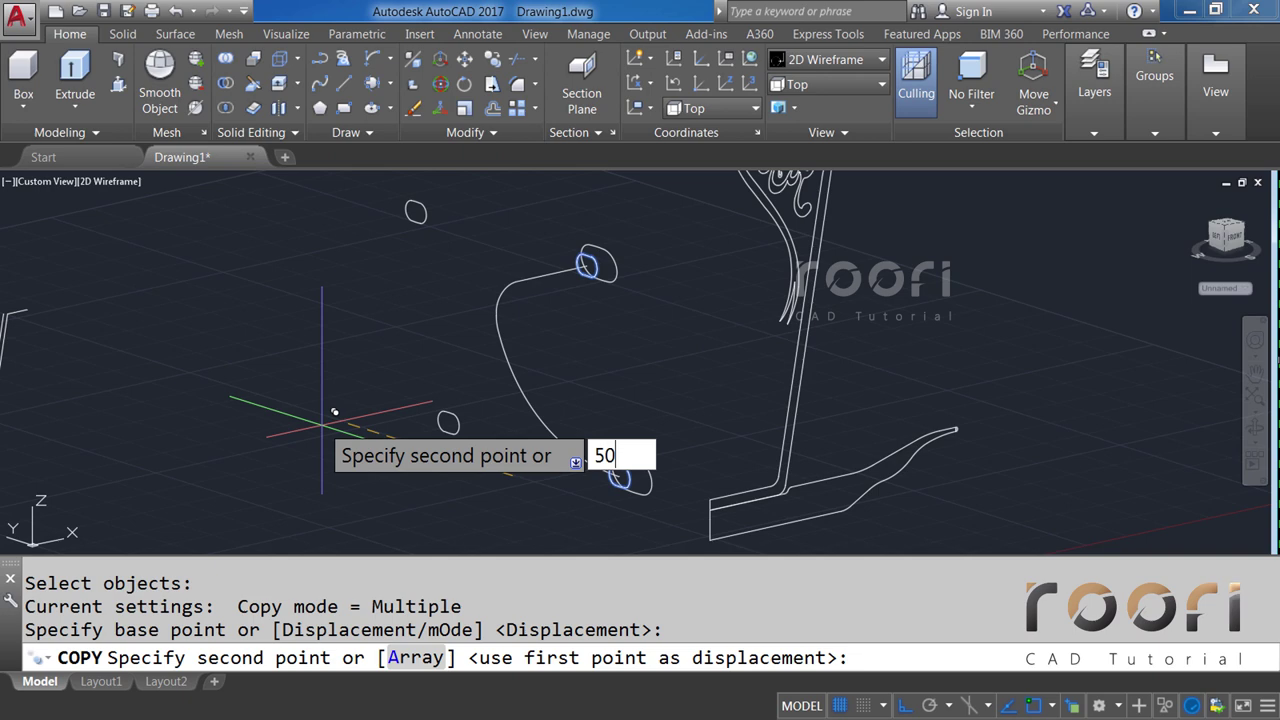
{"action": "key", "text": "Return"}
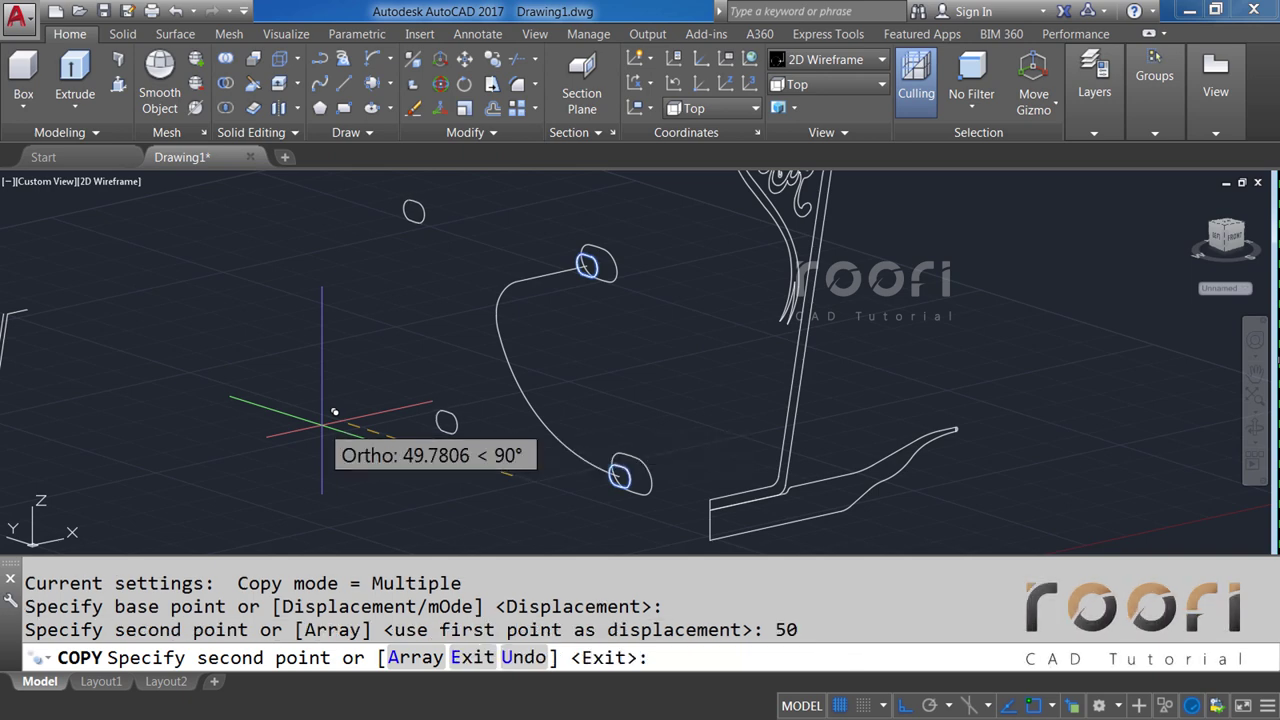
{"action": "key", "text": "Return"}
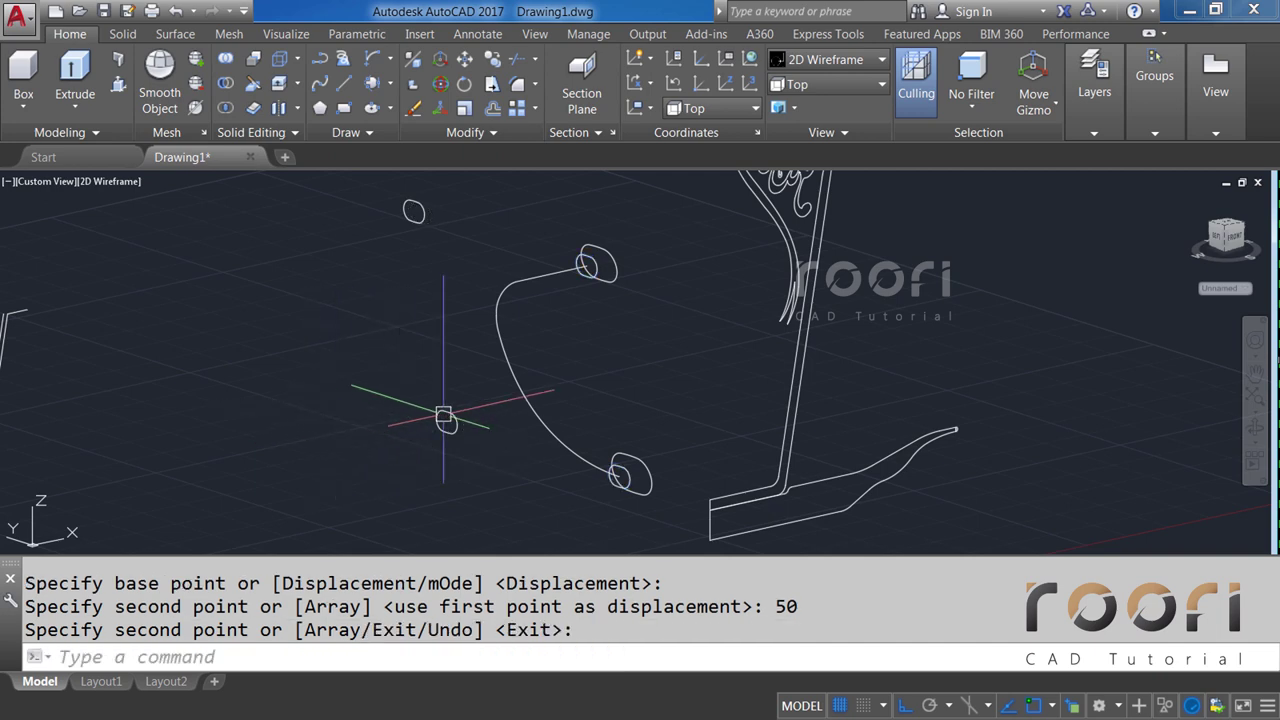
{"action": "scroll", "coordinate": [604, 262], "scroll_direction": "up", "scroll_amount": 5}
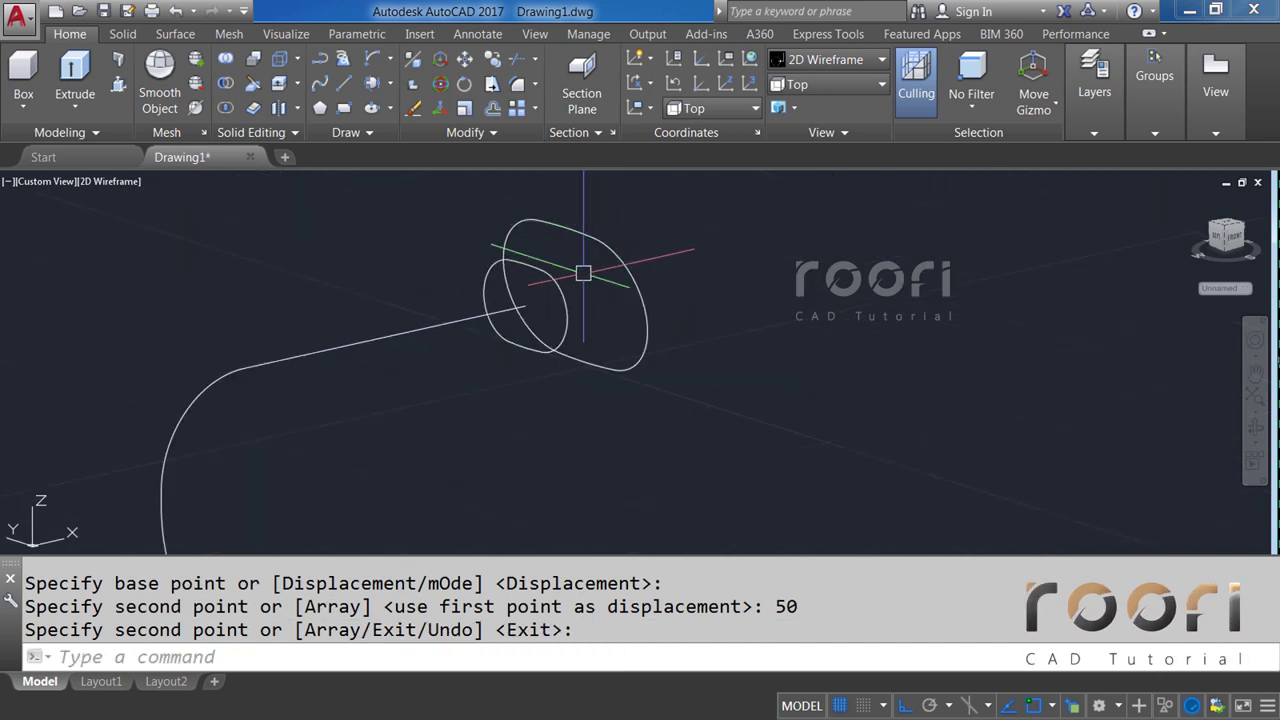
{"action": "scroll", "coordinate": [580, 274], "scroll_direction": "up", "scroll_amount": 2}
{"action": "type", "text": "LOFT"}
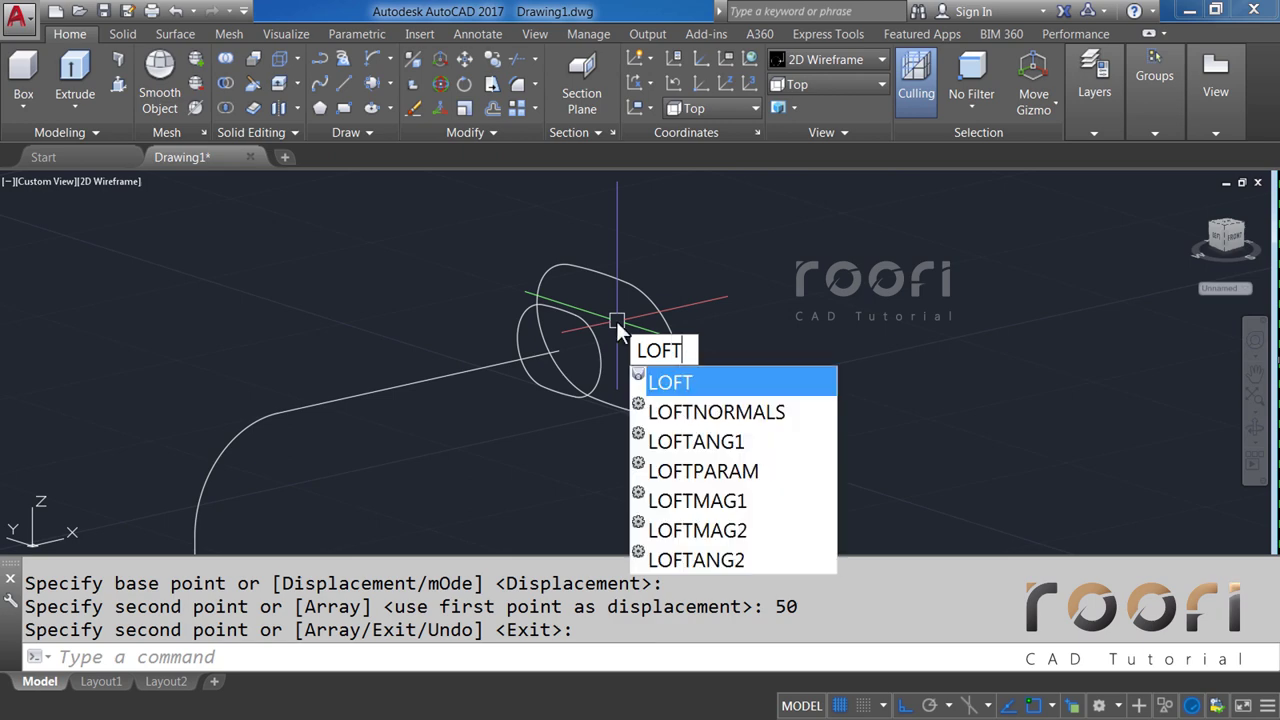
Loft the outer and inner ellipses at the first path end into a tapered solid.
{"action": "key", "text": "Return"}
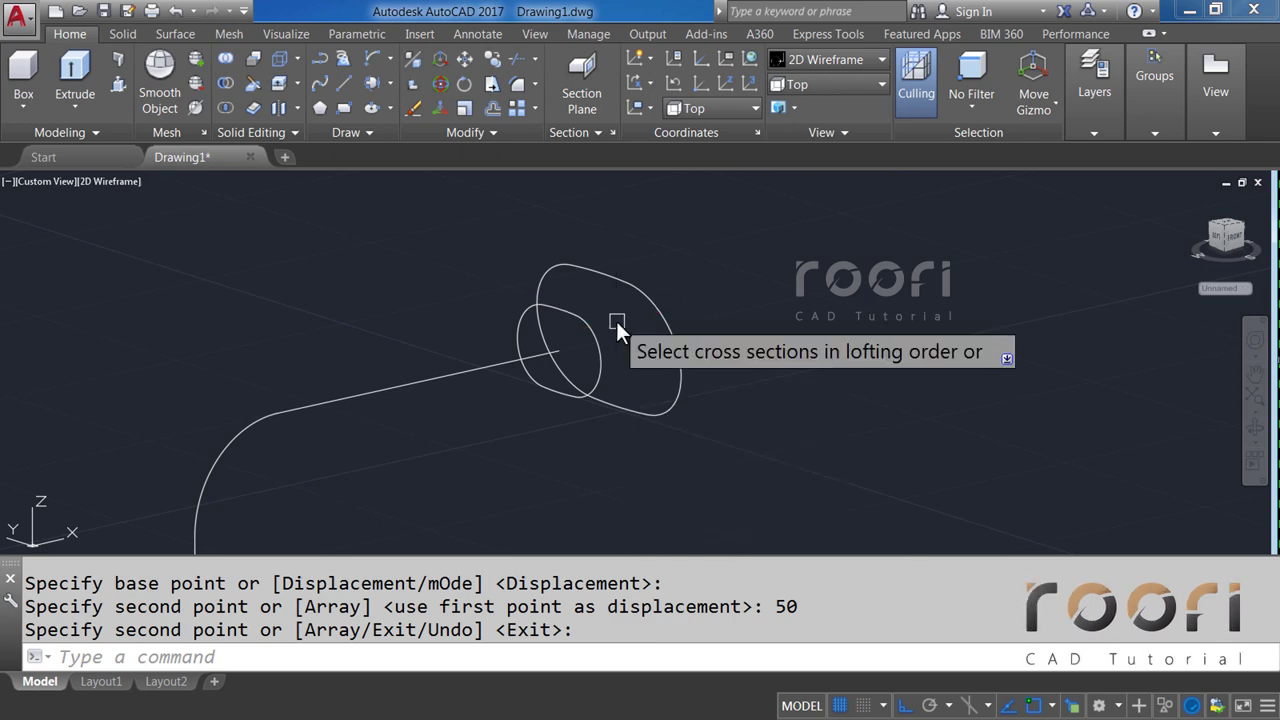
{"action": "left_click", "coordinate": [648, 311]}
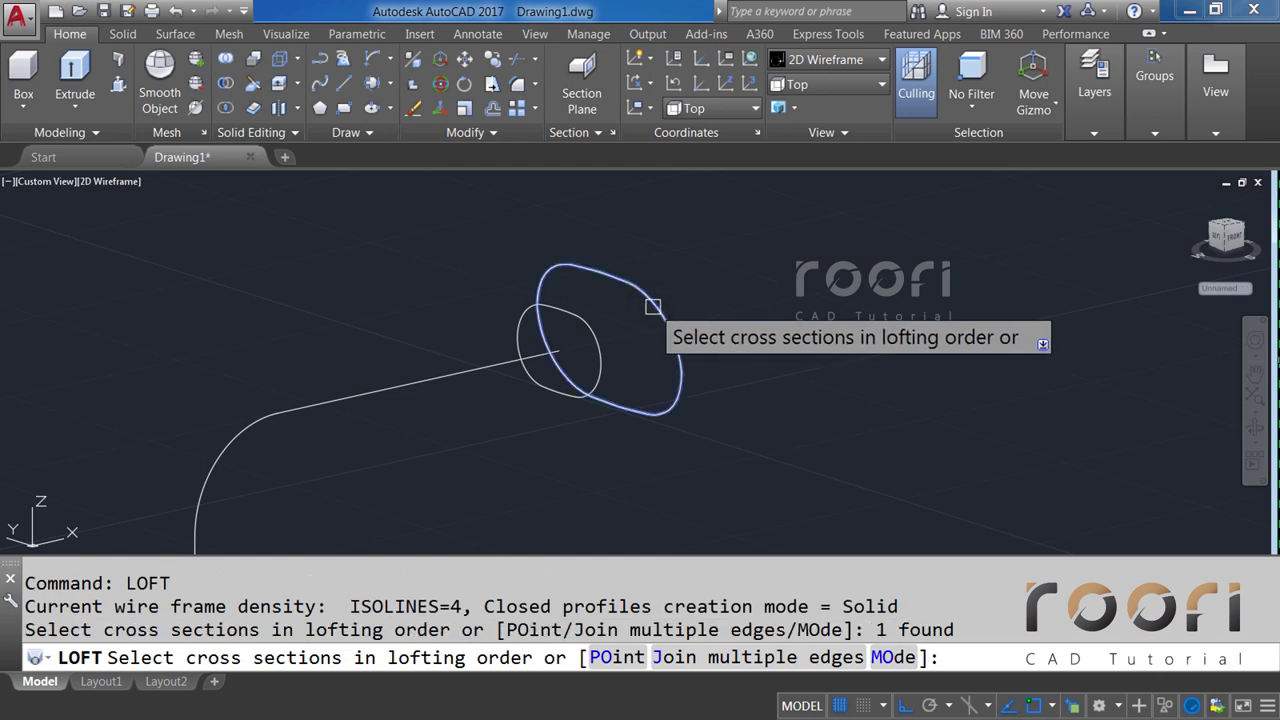
{"action": "left_click", "coordinate": [597, 347]}
{"action": "key", "text": "Return"}
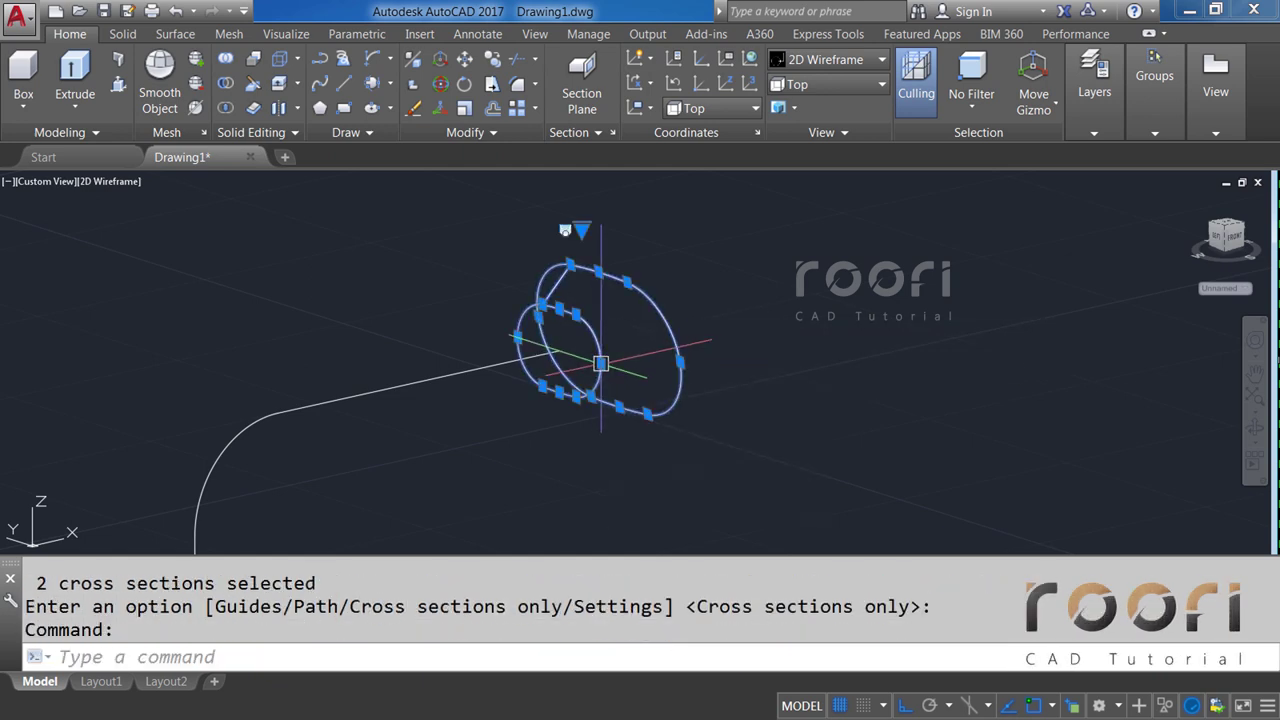
{"action": "key", "text": "Escape"}
{"action": "scroll", "coordinate": [594, 360], "scroll_direction": "down", "scroll_amount": 3}
{"action": "scroll", "coordinate": [600, 380], "scroll_direction": "down", "scroll_amount": 2}
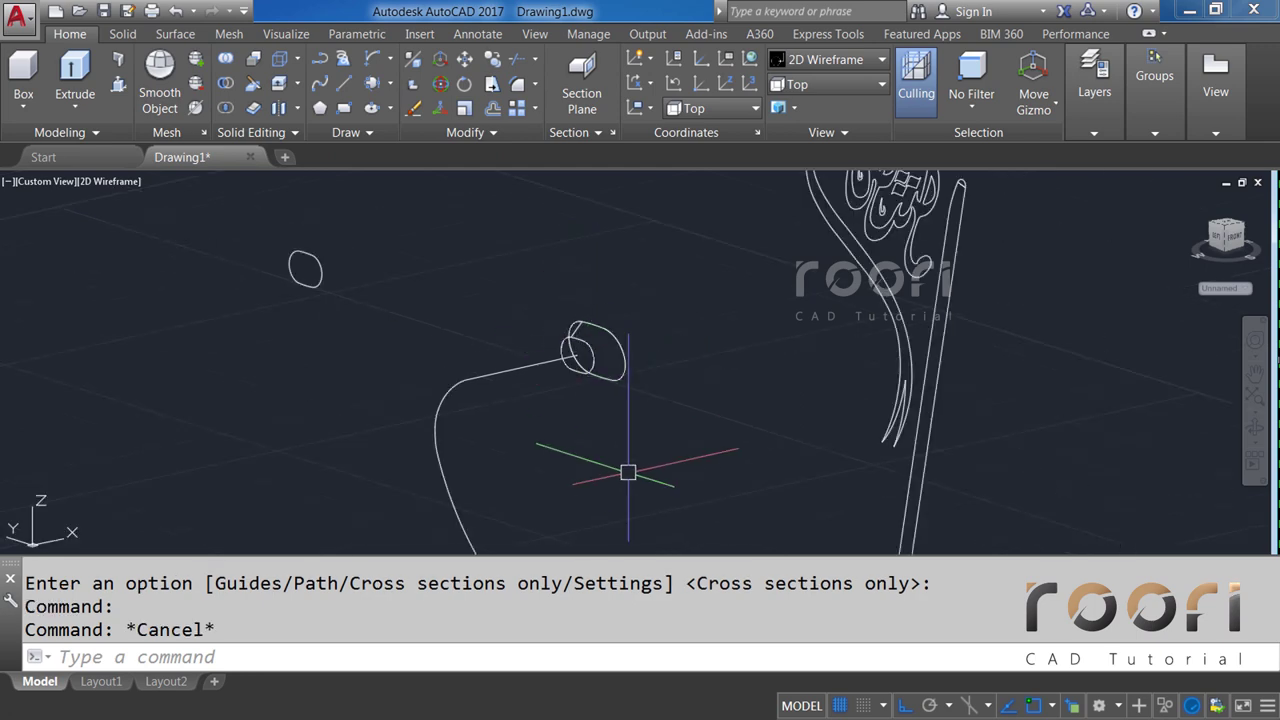
{"action": "middle_click_drag", "start_coordinate": [629, 466], "coordinate": [605, 279]}
{"action": "scroll", "coordinate": [628, 400], "scroll_direction": "up", "scroll_amount": 3}
{"action": "scroll", "coordinate": [628, 405], "scroll_direction": "up", "scroll_amount": 2}
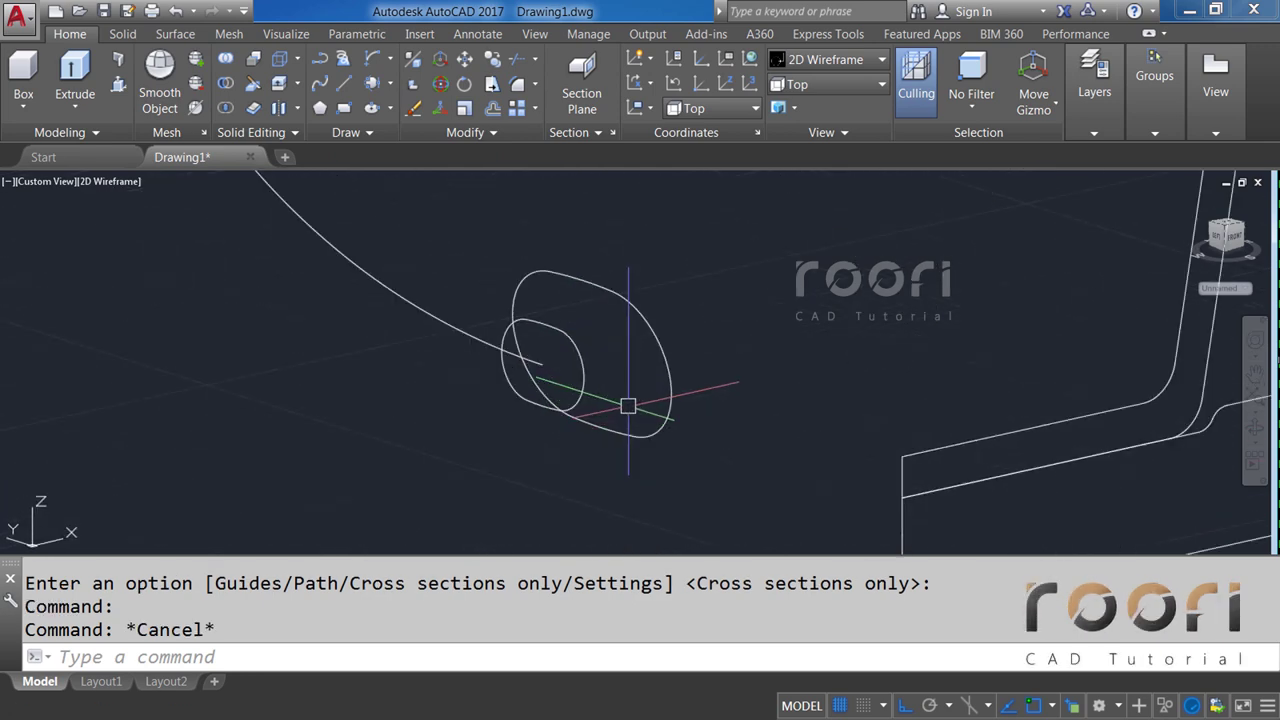
Loft the outer and inner ellipse pair at the other path end the same way.
{"action": "type", "text": "LOFT"}
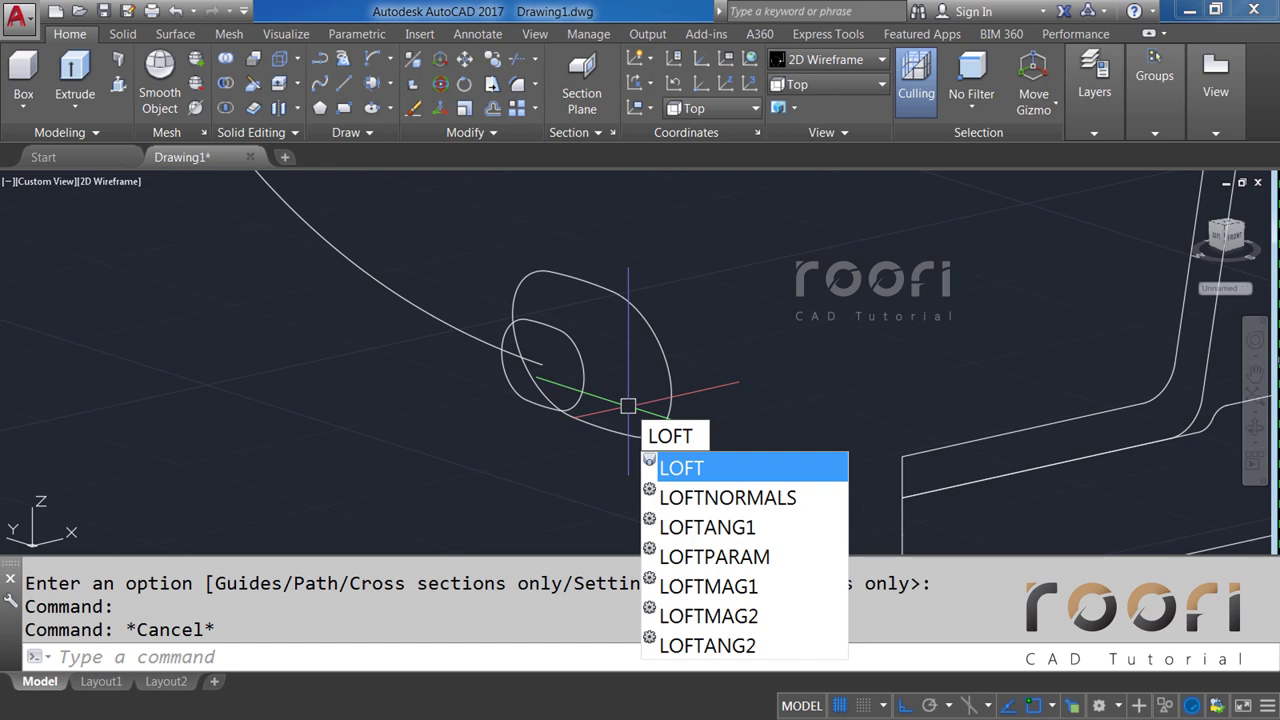
{"action": "key", "text": "Return"}
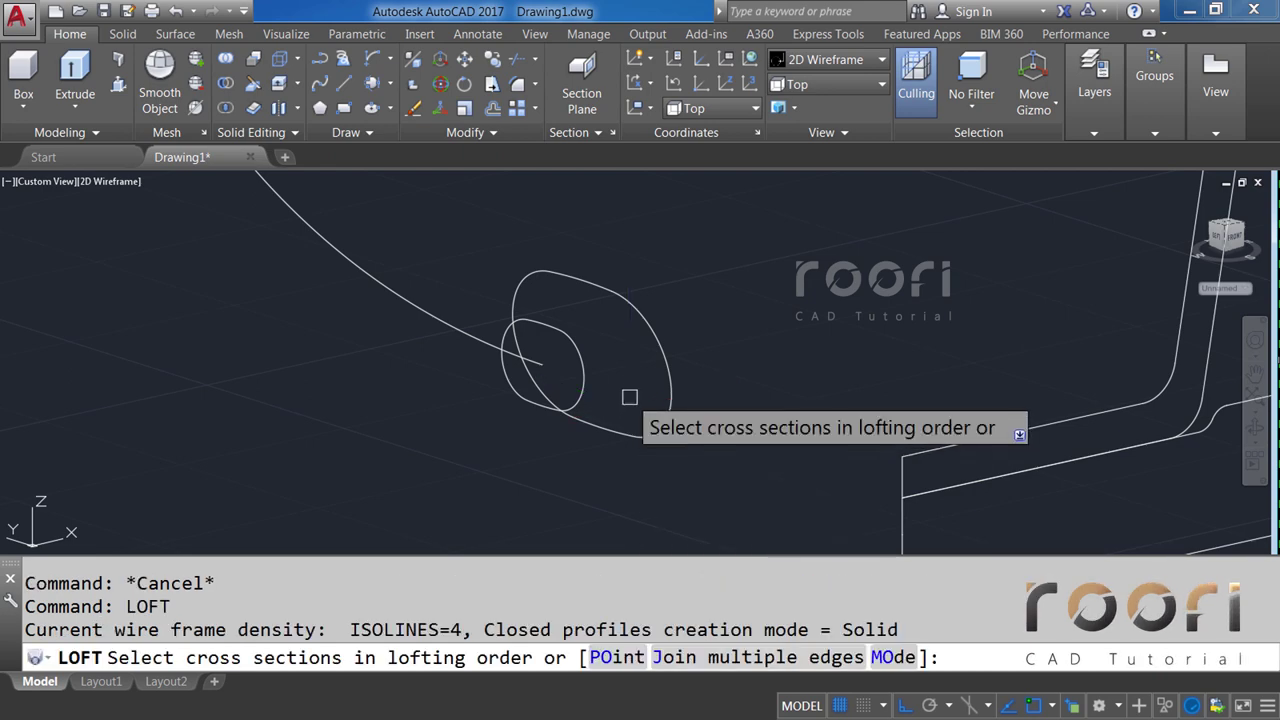
{"action": "left_click", "coordinate": [649, 331]}
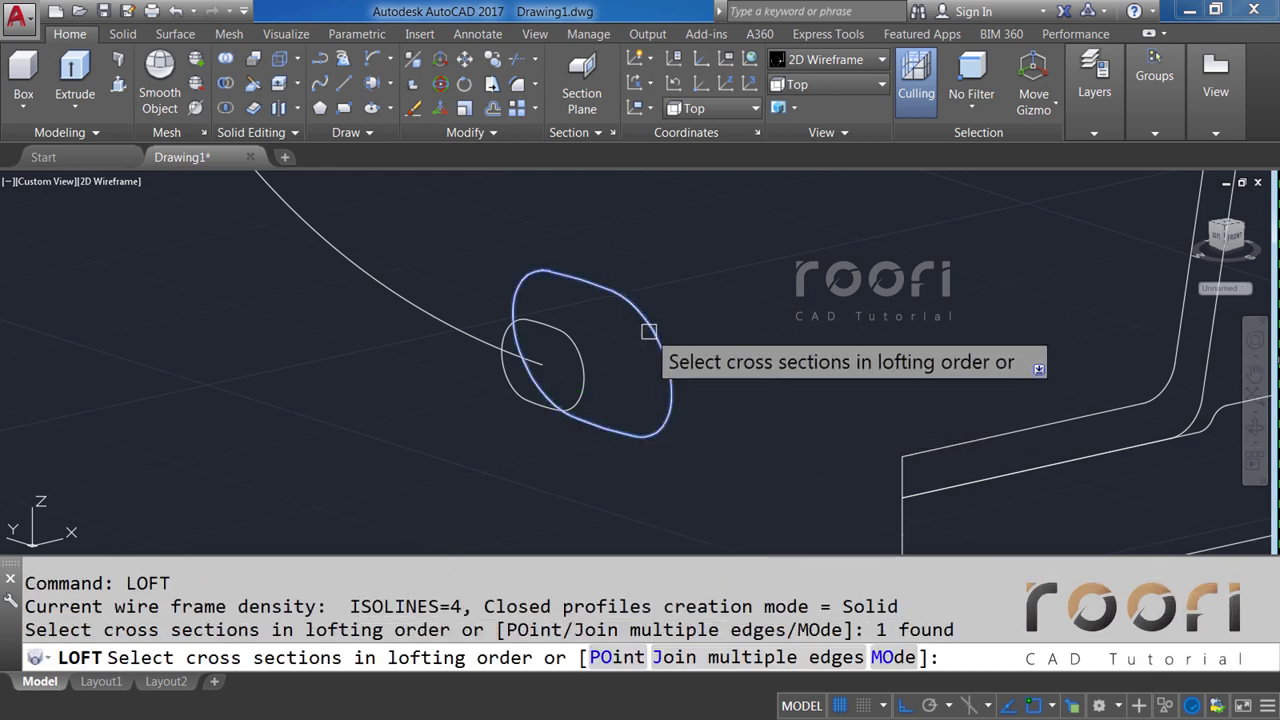
{"action": "left_click", "coordinate": [581, 372]}
{"action": "key", "text": "Return"}
{"action": "key", "text": "Return"}
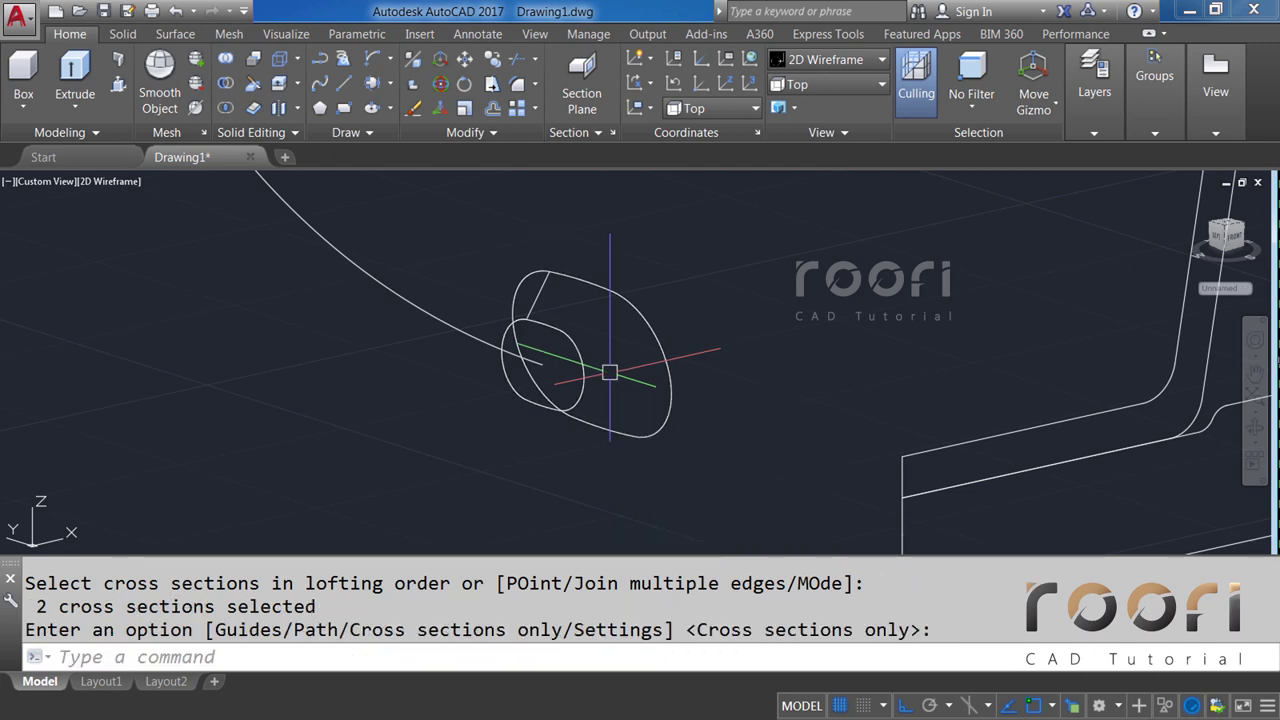
{"action": "left_click", "coordinate": [600, 366]}
{"action": "key", "text": "Escape"}
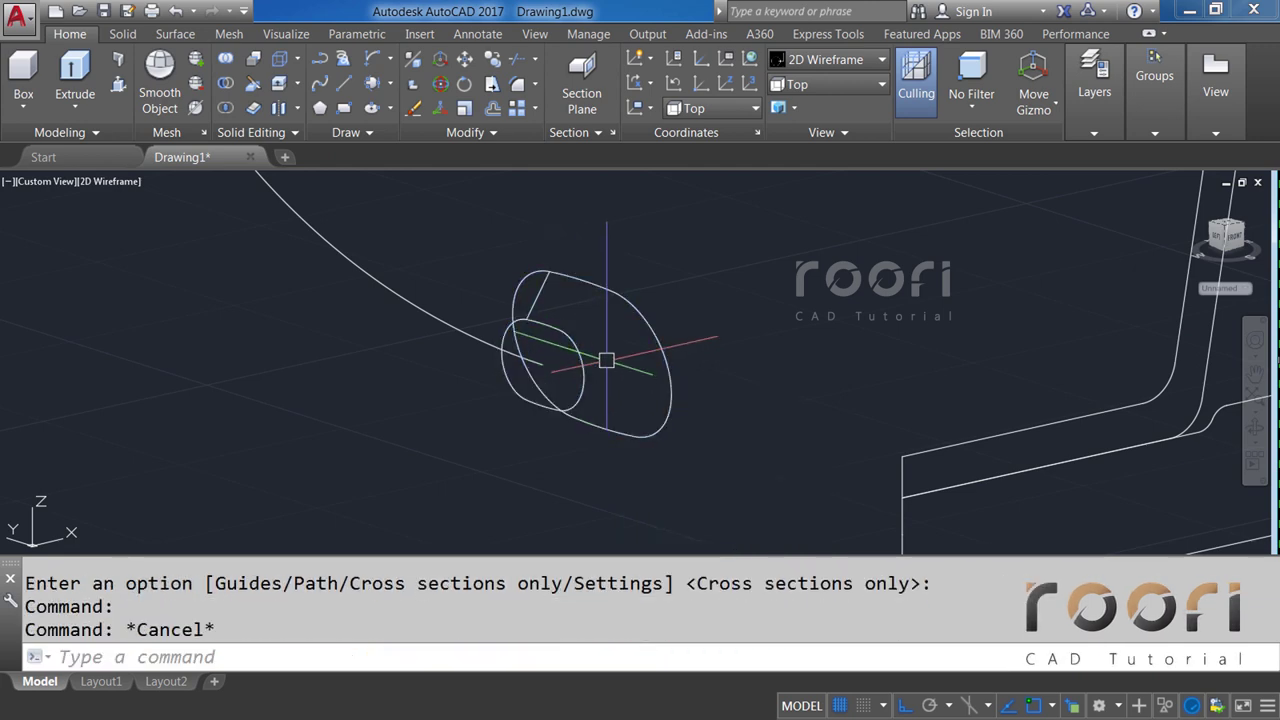
{"action": "scroll", "coordinate": [606, 360], "scroll_direction": "down", "scroll_amount": 5}
{"action": "scroll", "coordinate": [600, 350], "scroll_direction": "down", "scroll_amount": 2}
{"action": "scroll", "coordinate": [590, 340], "scroll_direction": "down", "scroll_amount": 1}
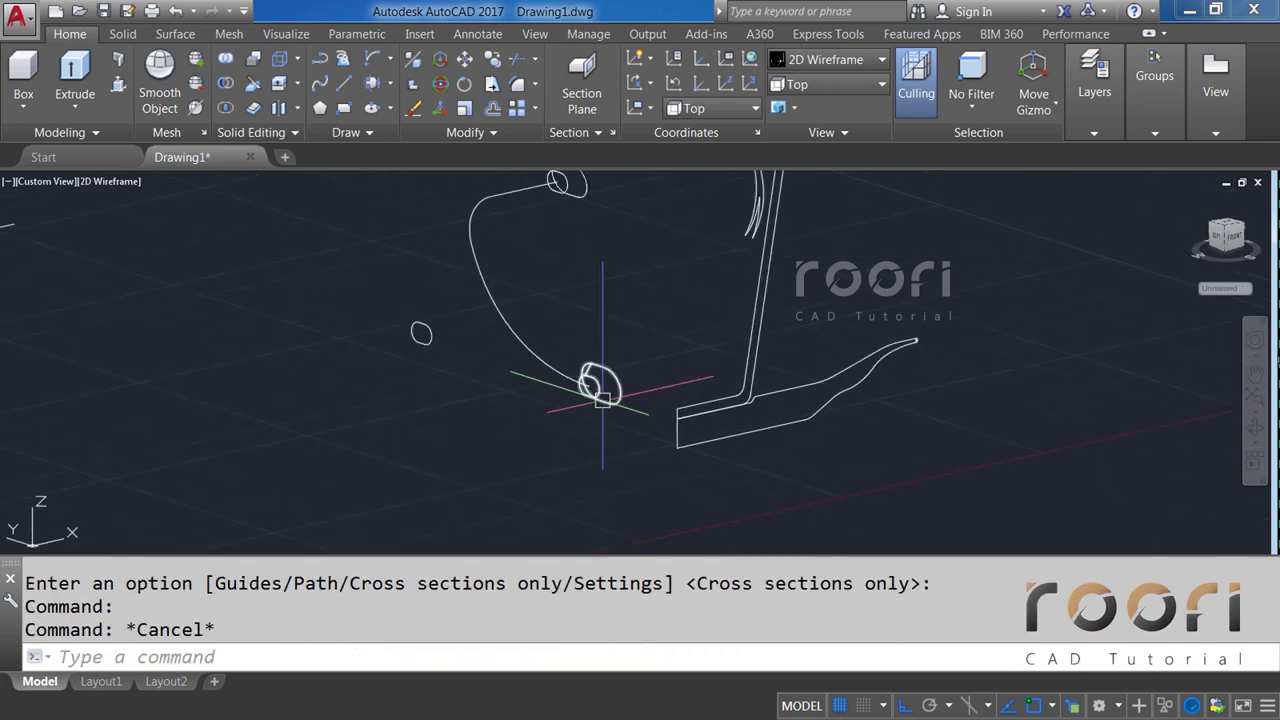
{"action": "mouse_move", "coordinate": [585, 335]}
{"action": "middle_mouse_down"}
{"action": "mouse_move", "coordinate": [569, 317]}
{"action": "mouse_move", "coordinate": [600, 423]}
{"action": "middle_mouse_up"}
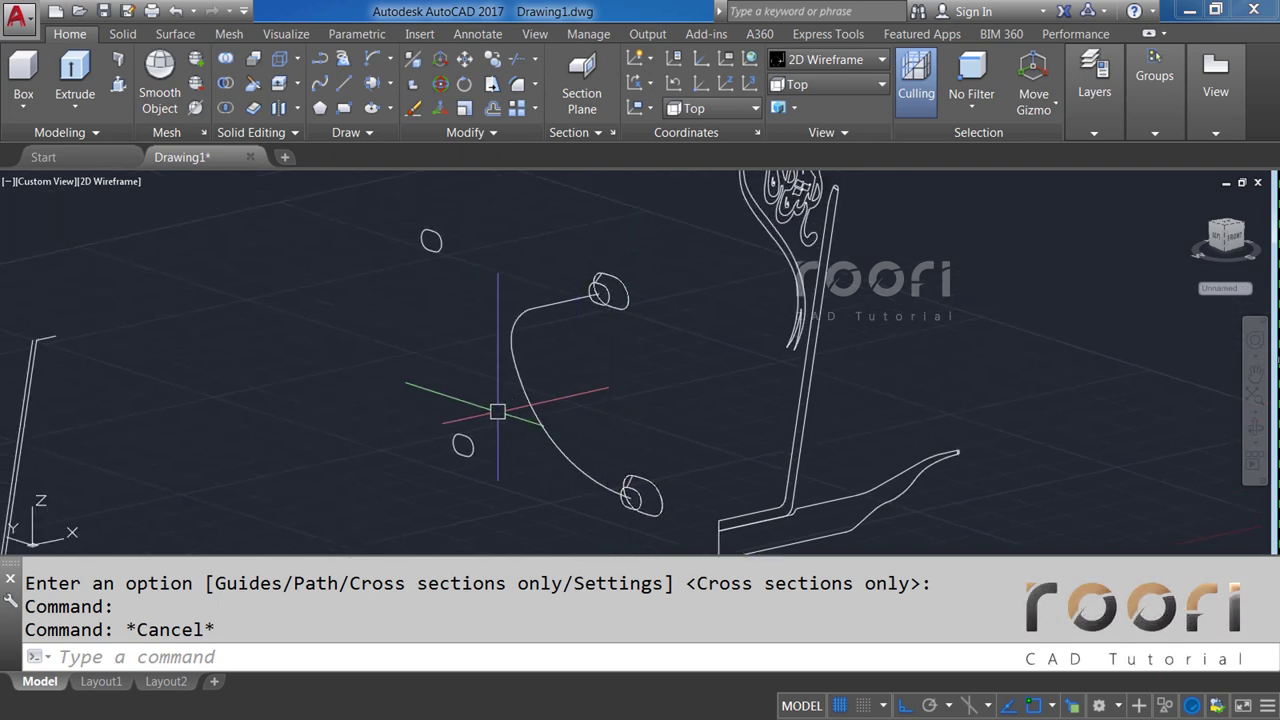
Move the two small ellipse copies a further 50 units away with M.
{"action": "type", "text": "M"}
{"action": "key", "text": "Return"}
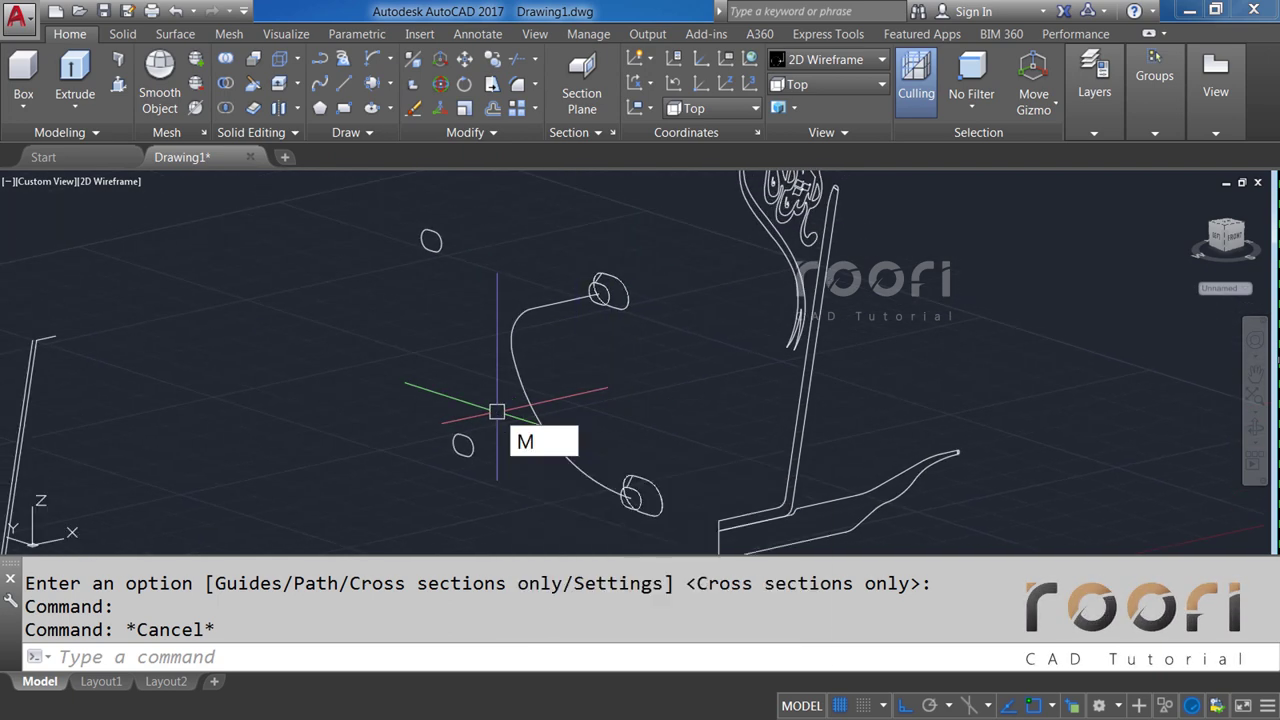
{"action": "left_click", "coordinate": [463, 445]}
{"action": "left_click", "coordinate": [431, 244]}
{"action": "key", "text": "Return"}
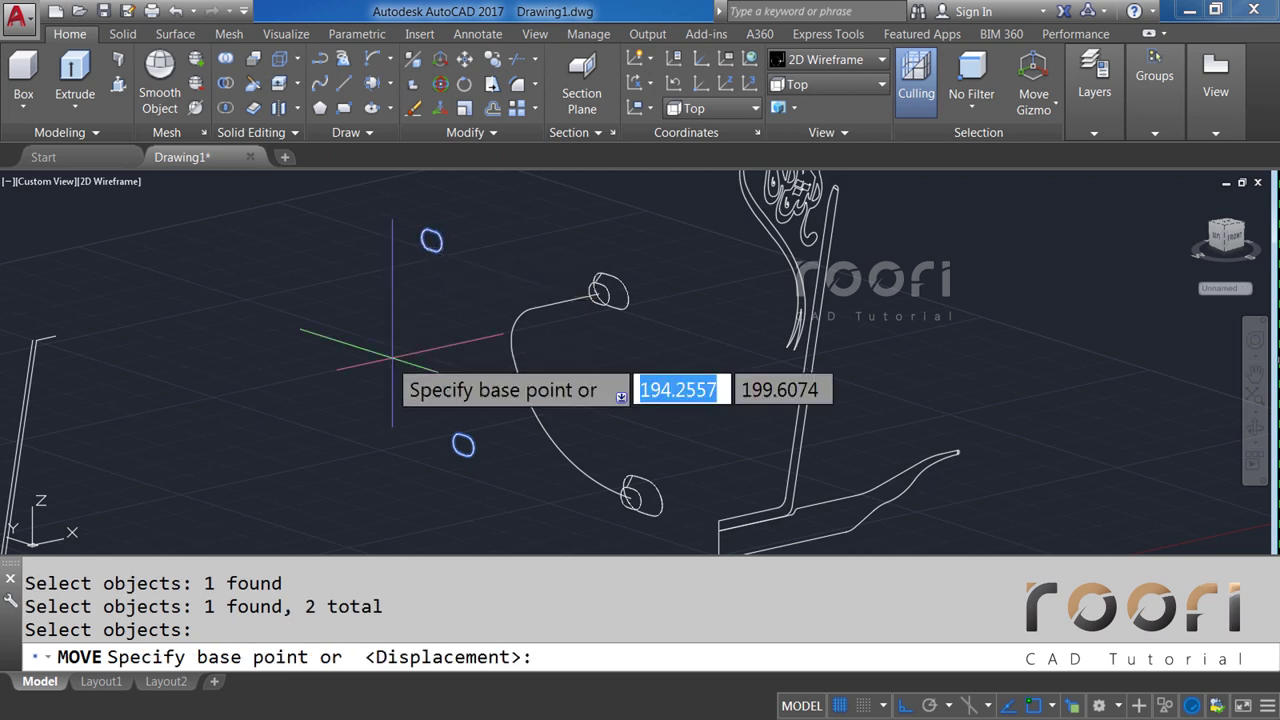
{"action": "left_click", "coordinate": [305, 308]}
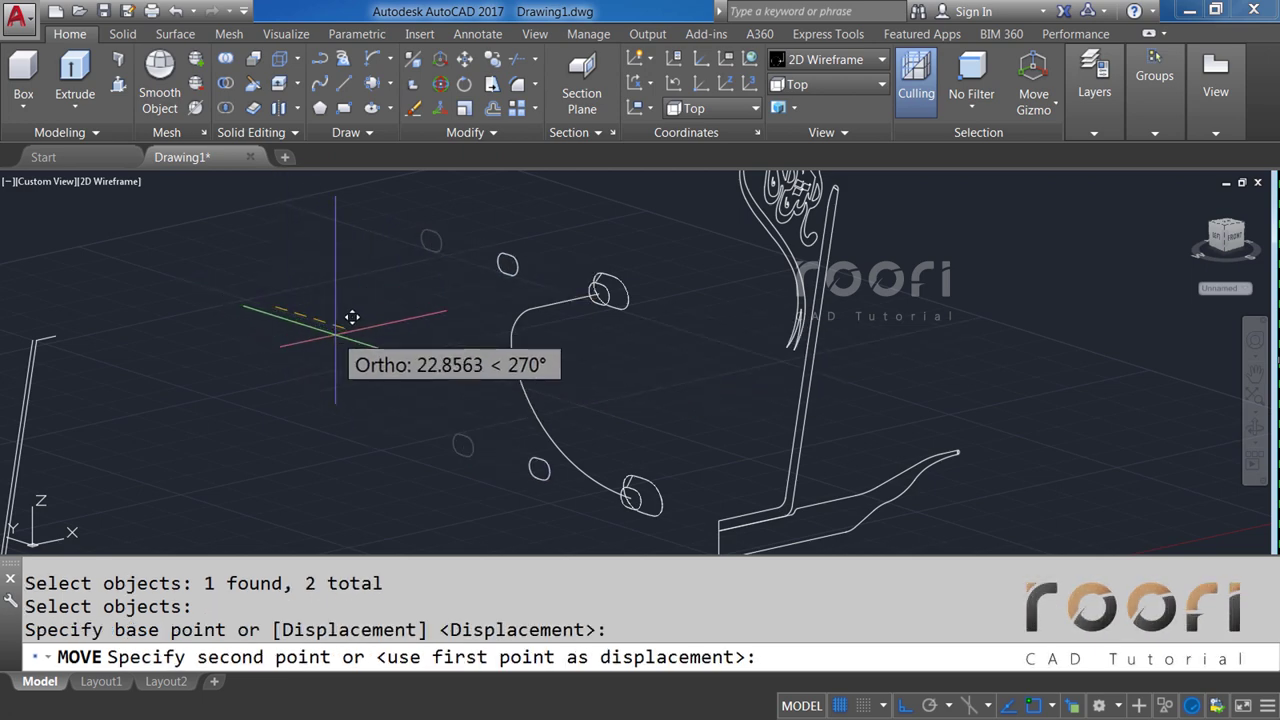
{"action": "type", "text": "50"}
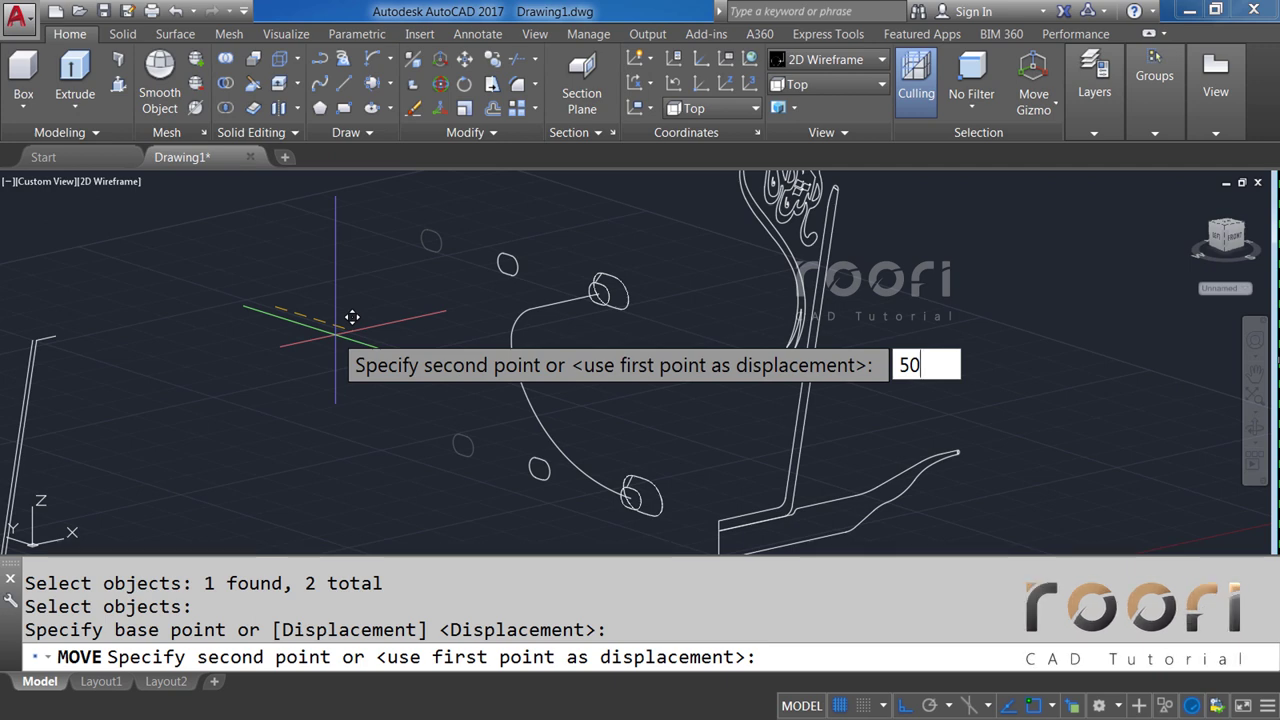
{"action": "key", "text": "Return"}
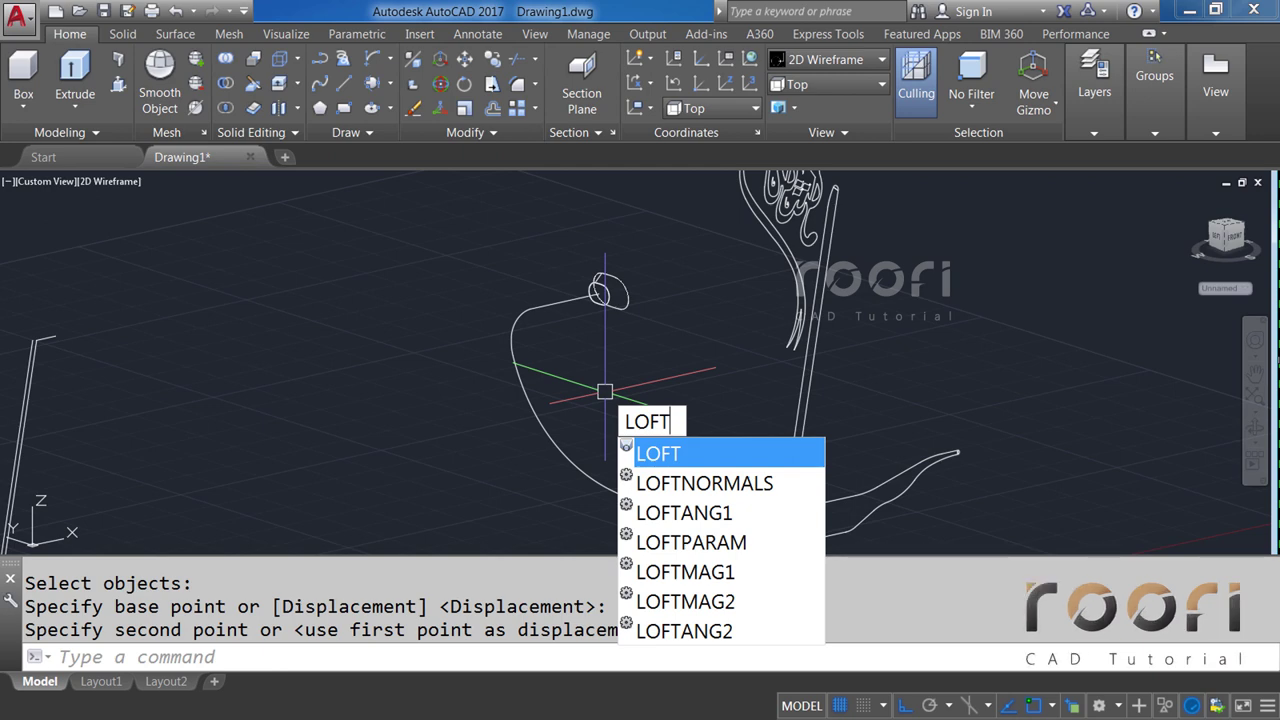
Pick the two end ellipse polylines as loft cross sections for the handle.
{"action": "key", "text": "Return"}
{"action": "scroll", "coordinate": [622, 490], "scroll_direction": "up", "scroll_amount": 5}
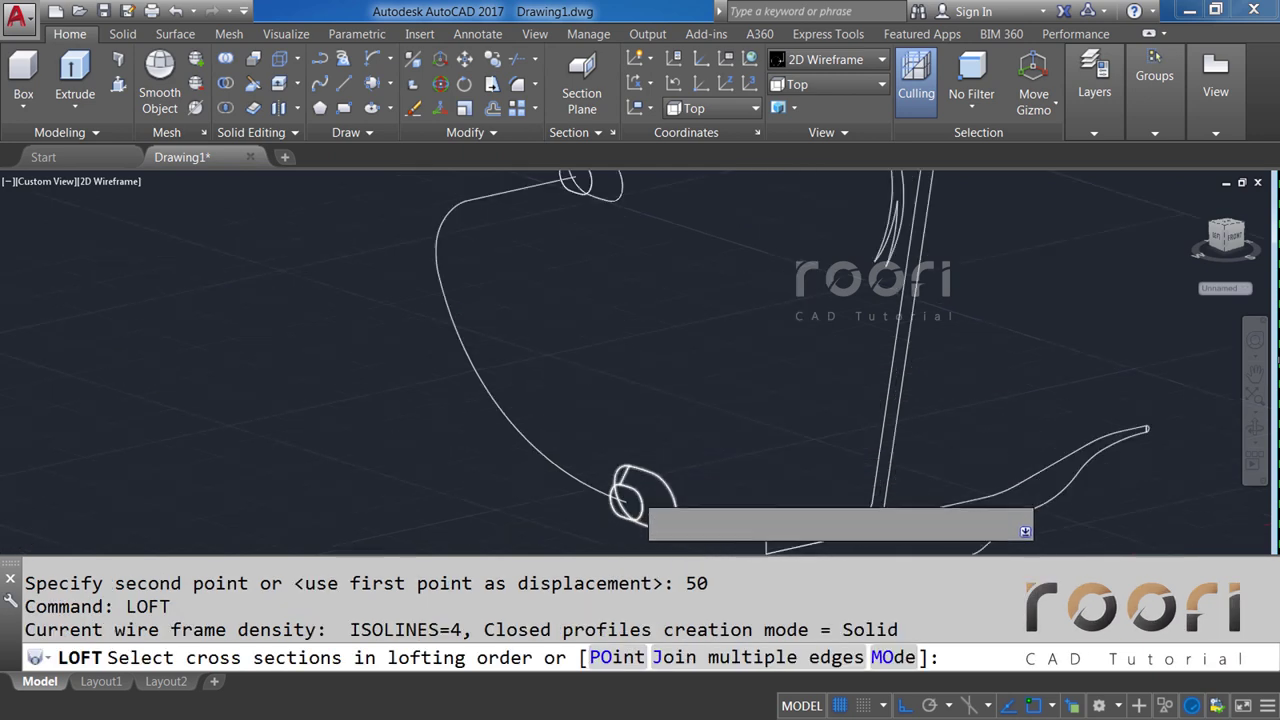
{"action": "scroll", "coordinate": [628, 473], "scroll_direction": "up", "scroll_amount": 3}
{"action": "left_click", "coordinate": [628, 473]}
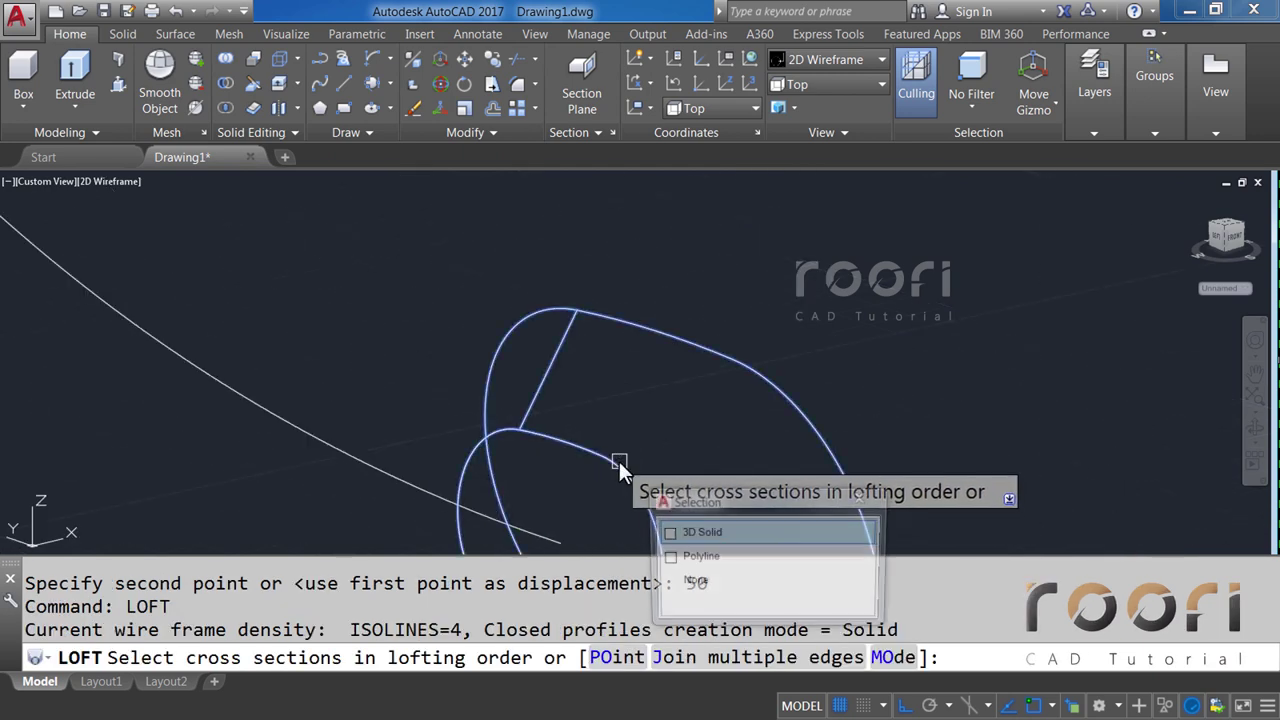
{"action": "left_click", "coordinate": [695, 558]}
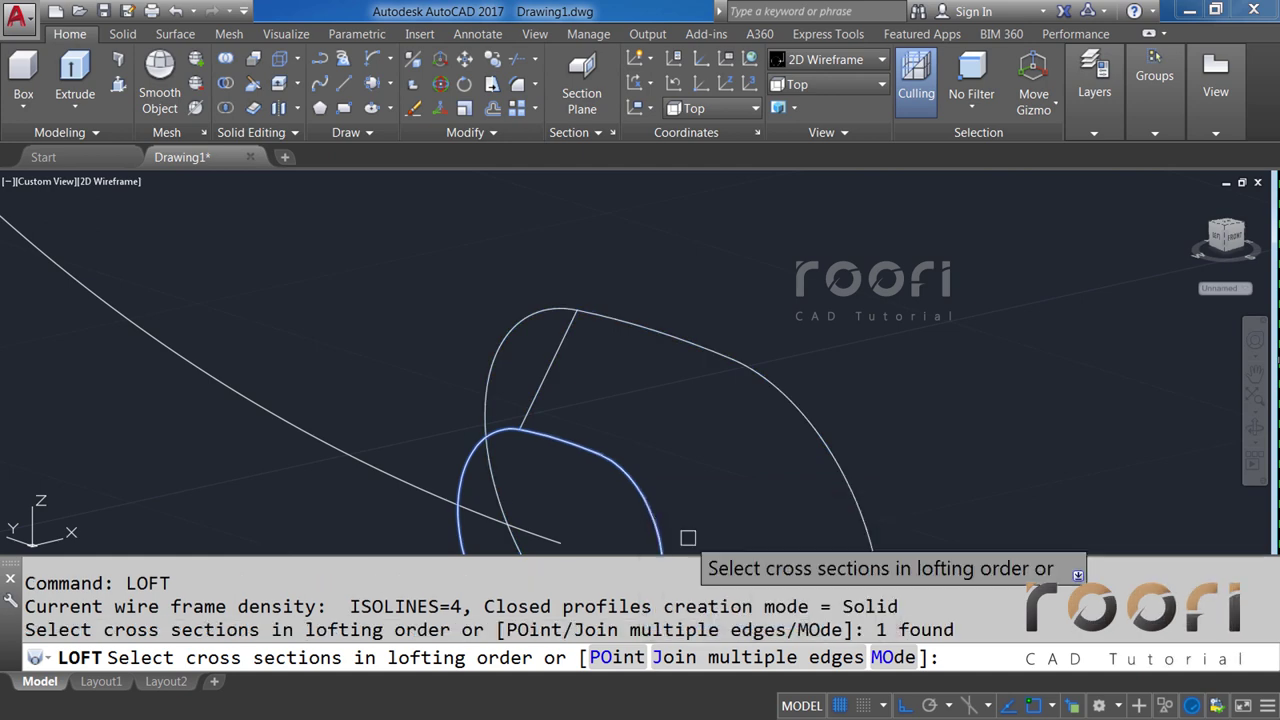
{"action": "scroll", "coordinate": [651, 466], "scroll_direction": "down", "scroll_amount": 2}
{"action": "scroll", "coordinate": [623, 486], "scroll_direction": "down", "scroll_amount": 2}
{"action": "mouse_move", "coordinate": [623, 486]}
{"action": "middle_mouse_down"}
{"action": "mouse_move", "coordinate": [596, 435]}
{"action": "mouse_move", "coordinate": [611, 484]}
{"action": "middle_mouse_up"}
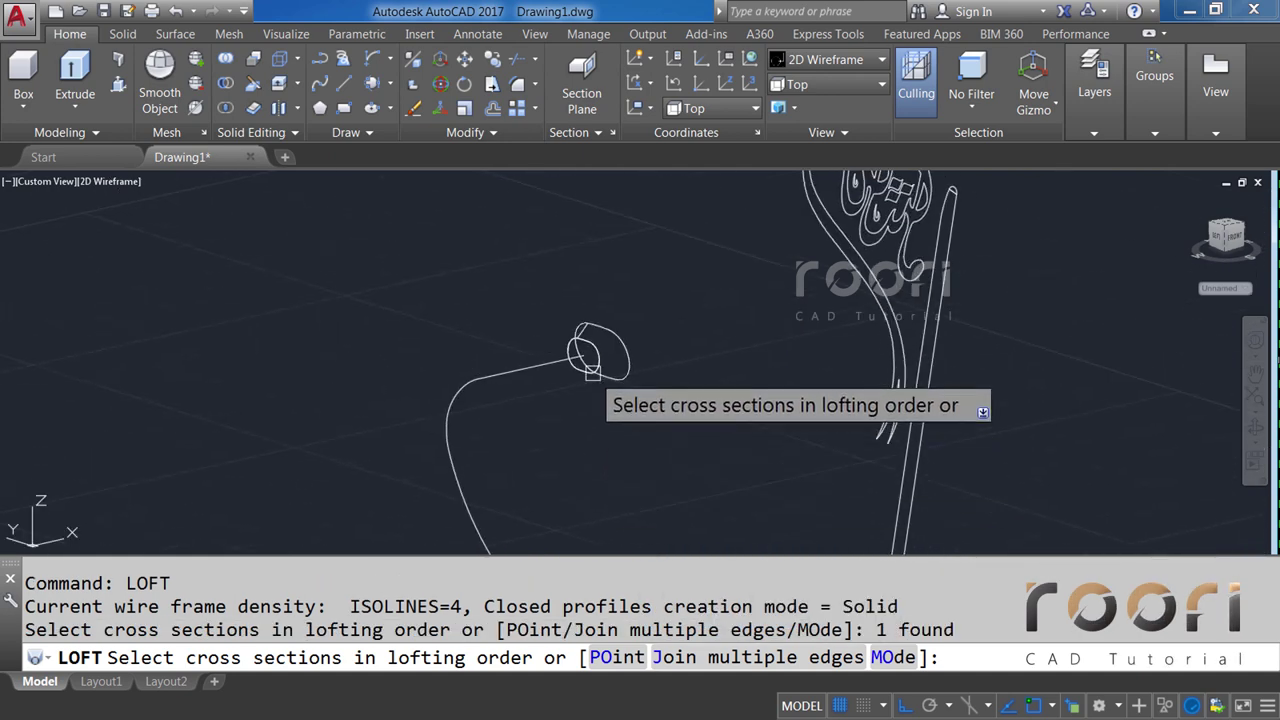
{"action": "scroll", "coordinate": [599, 374], "scroll_direction": "up", "scroll_amount": 4}
{"action": "left_click", "coordinate": [577, 279]}
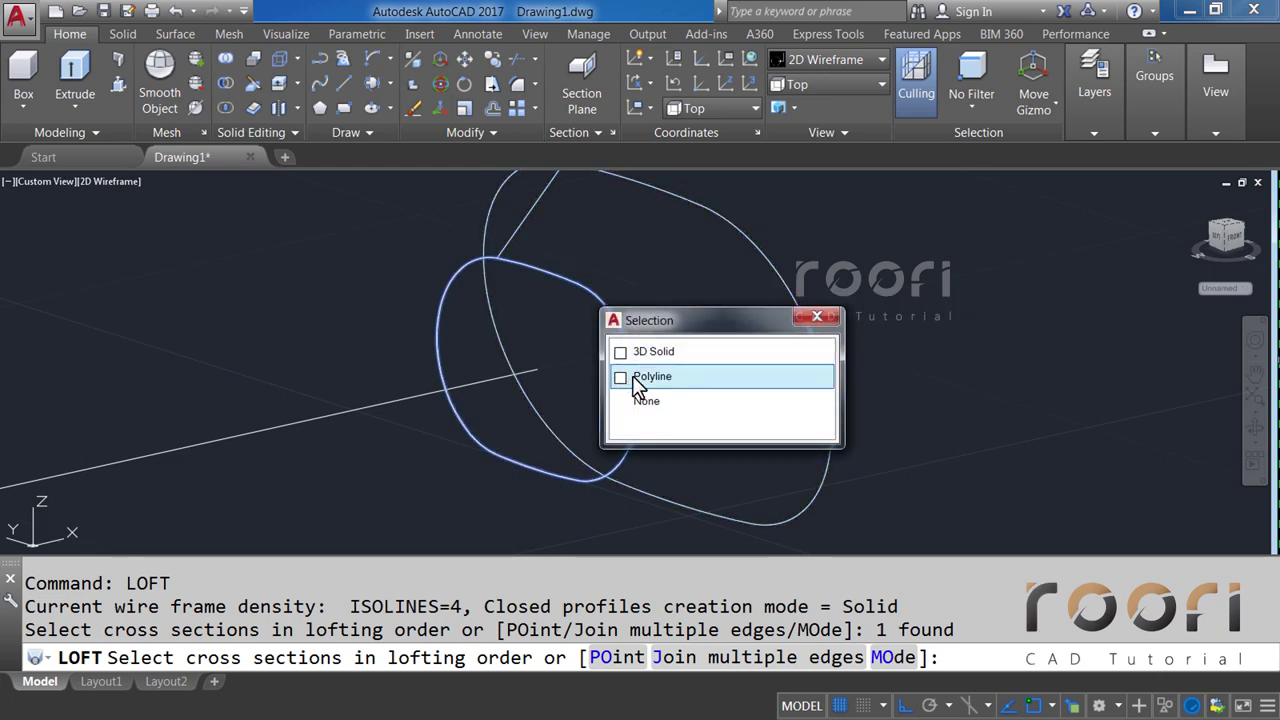
{"action": "left_click", "coordinate": [642, 379]}
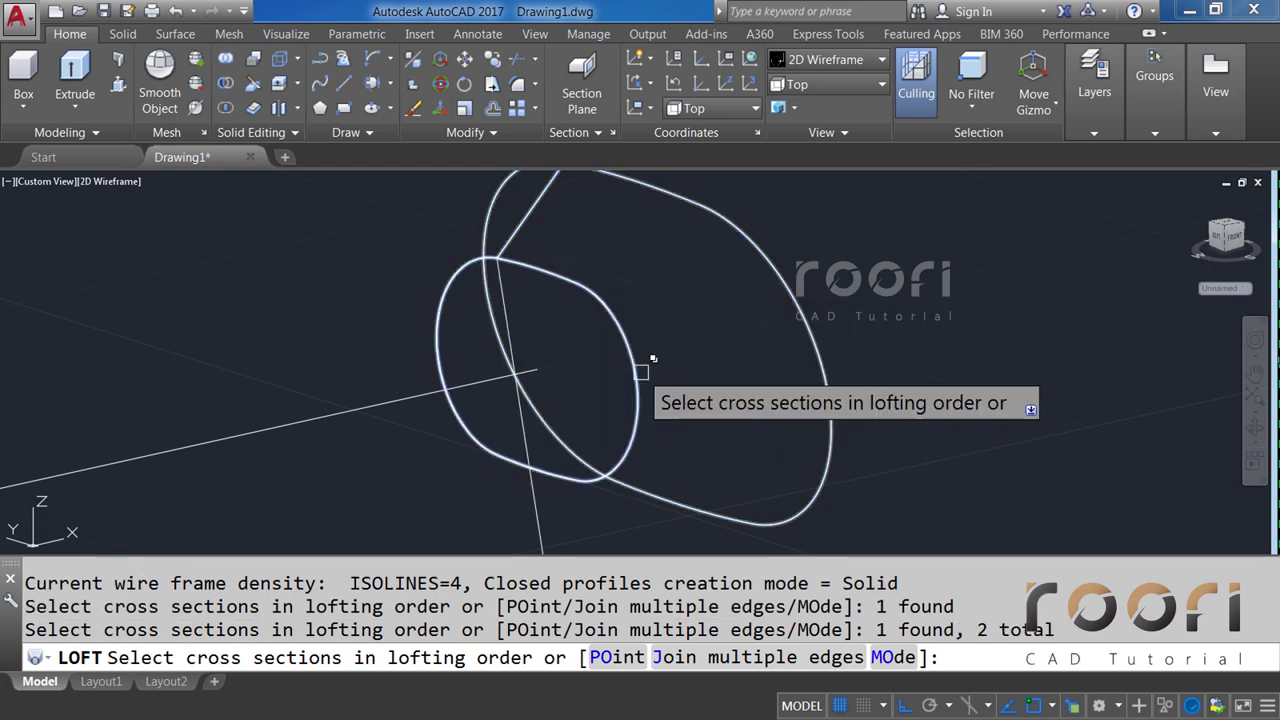
Loft the handle along the curved path and display it in Realistic style.
{"action": "scroll", "coordinate": [630, 355], "scroll_direction": "down", "scroll_amount": 4}
{"action": "key", "text": "Return"}
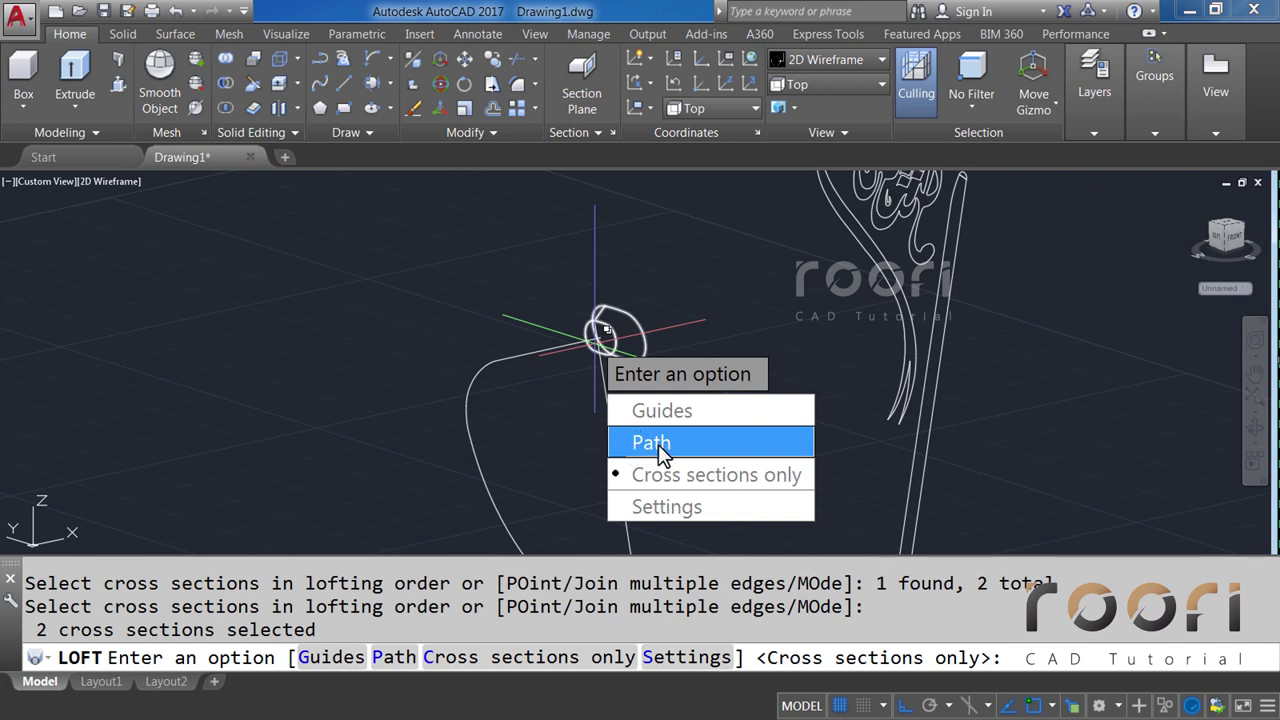
{"action": "left_click", "coordinate": [647, 443]}
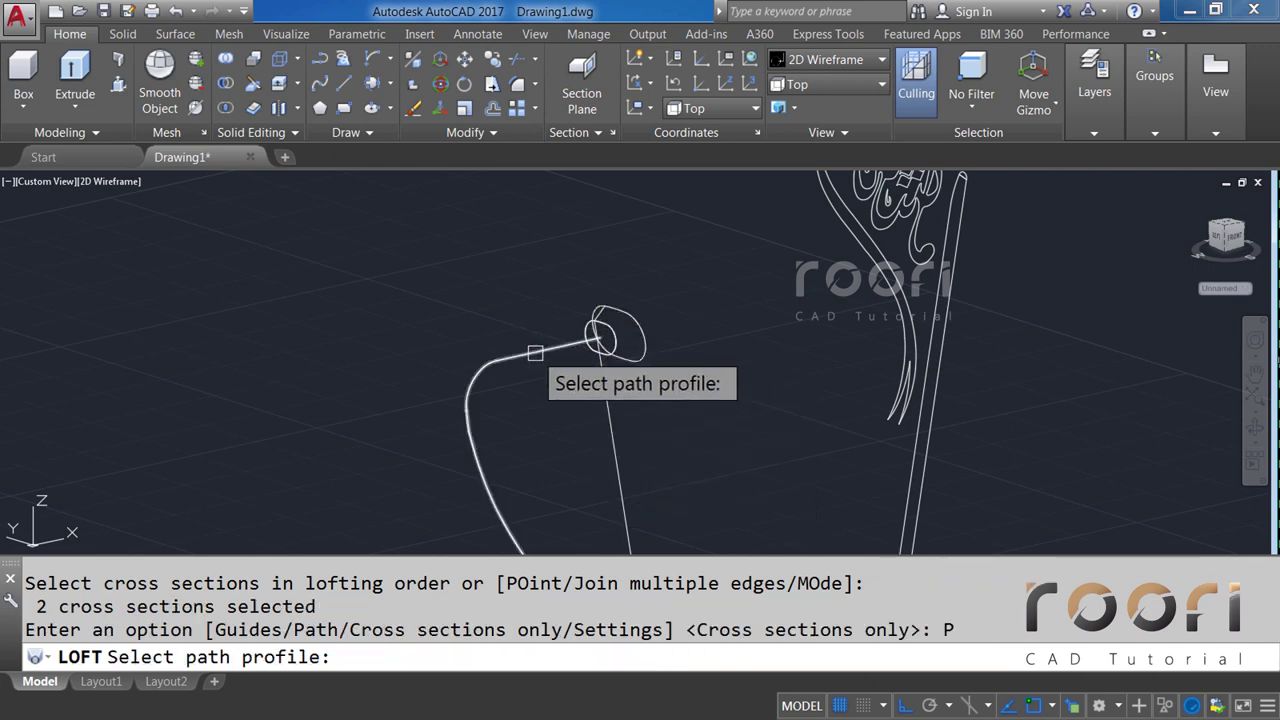
{"action": "scroll", "coordinate": [515, 290], "scroll_direction": "down", "scroll_amount": 2}
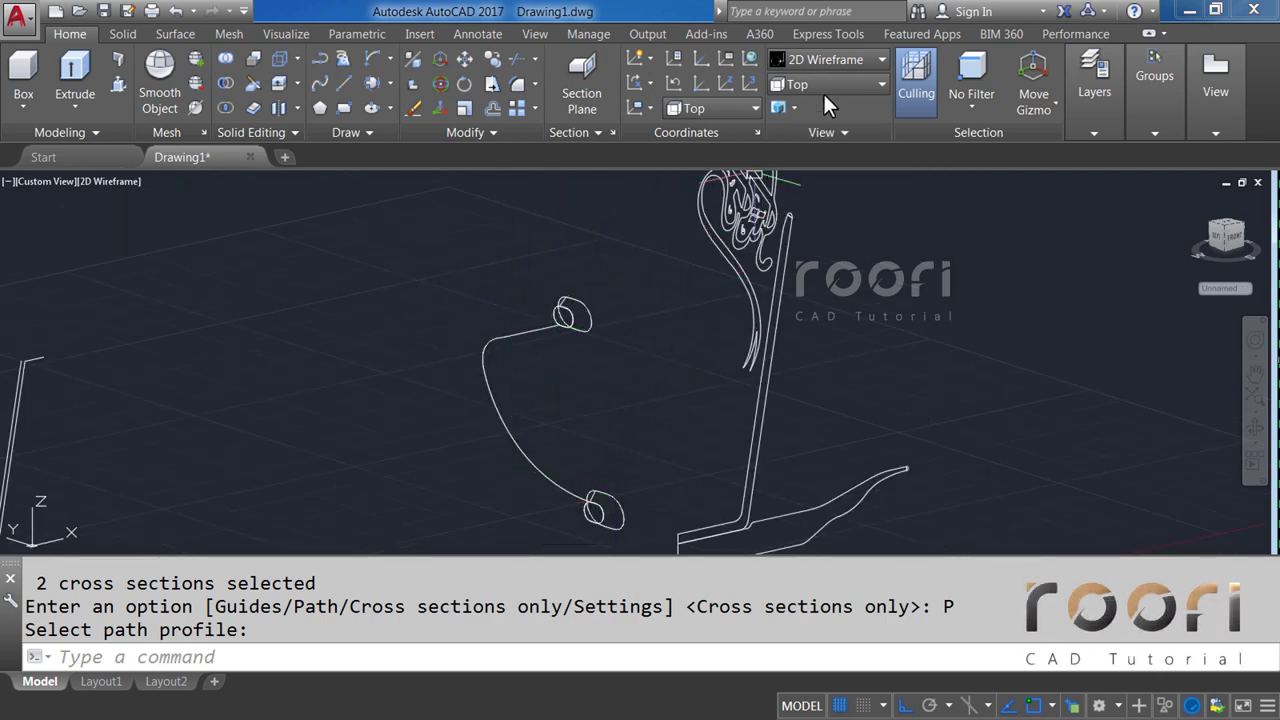
{"action": "left_click", "coordinate": [835, 65]}
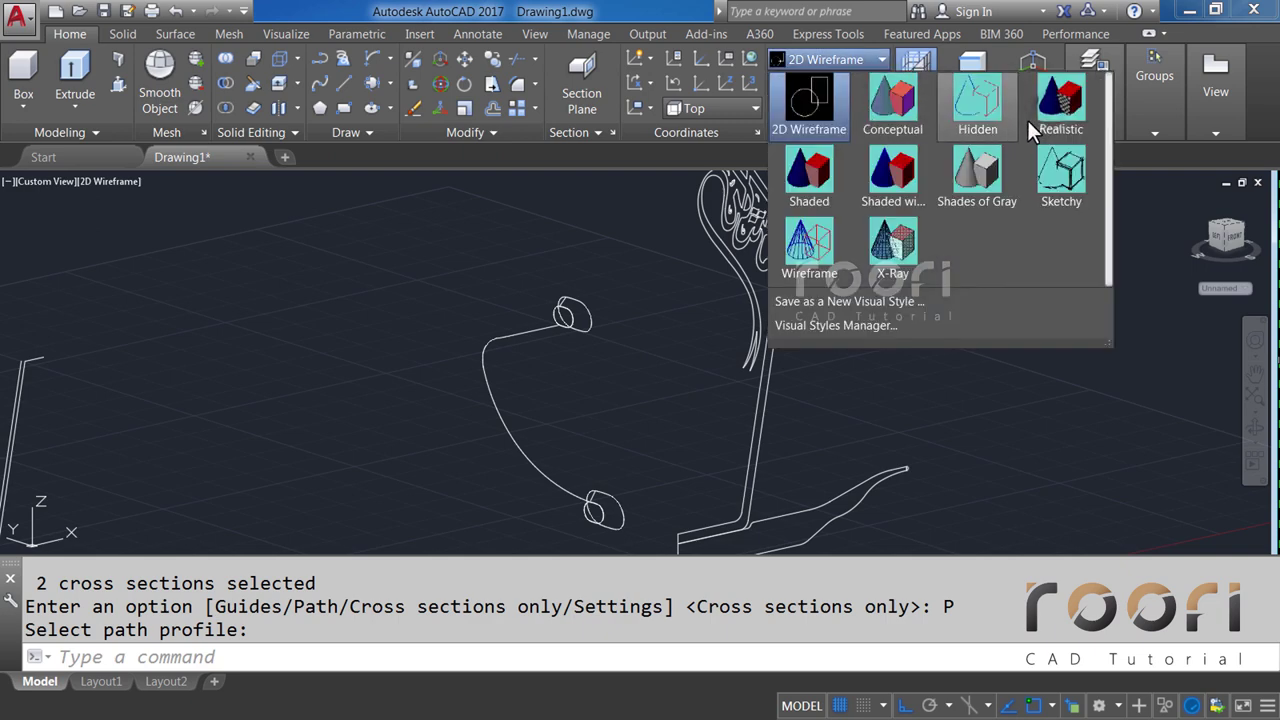
{"action": "left_click", "coordinate": [1058, 118]}
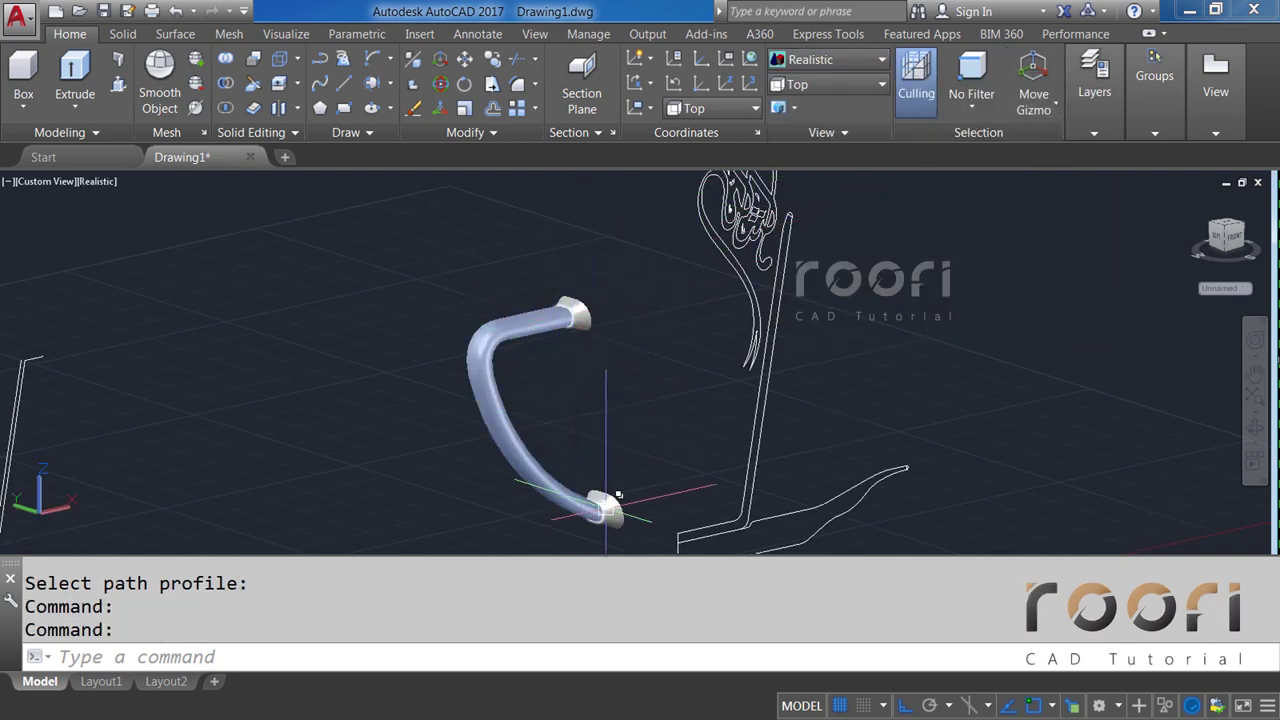
Union the curved handle solid with both lofted end caps into one solid.
{"action": "middle_click_drag", "start_coordinate": [586, 429], "coordinate": [550, 369], "text": "shift"}
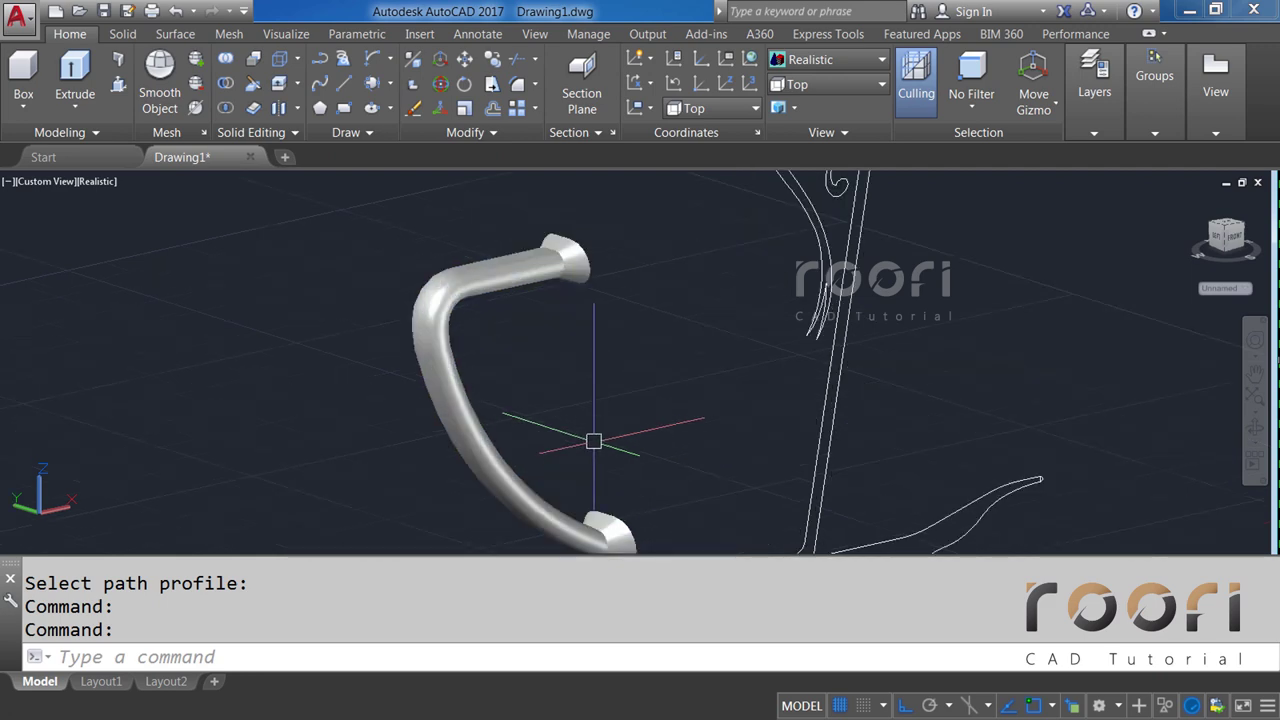
{"action": "type", "text": "UN"}
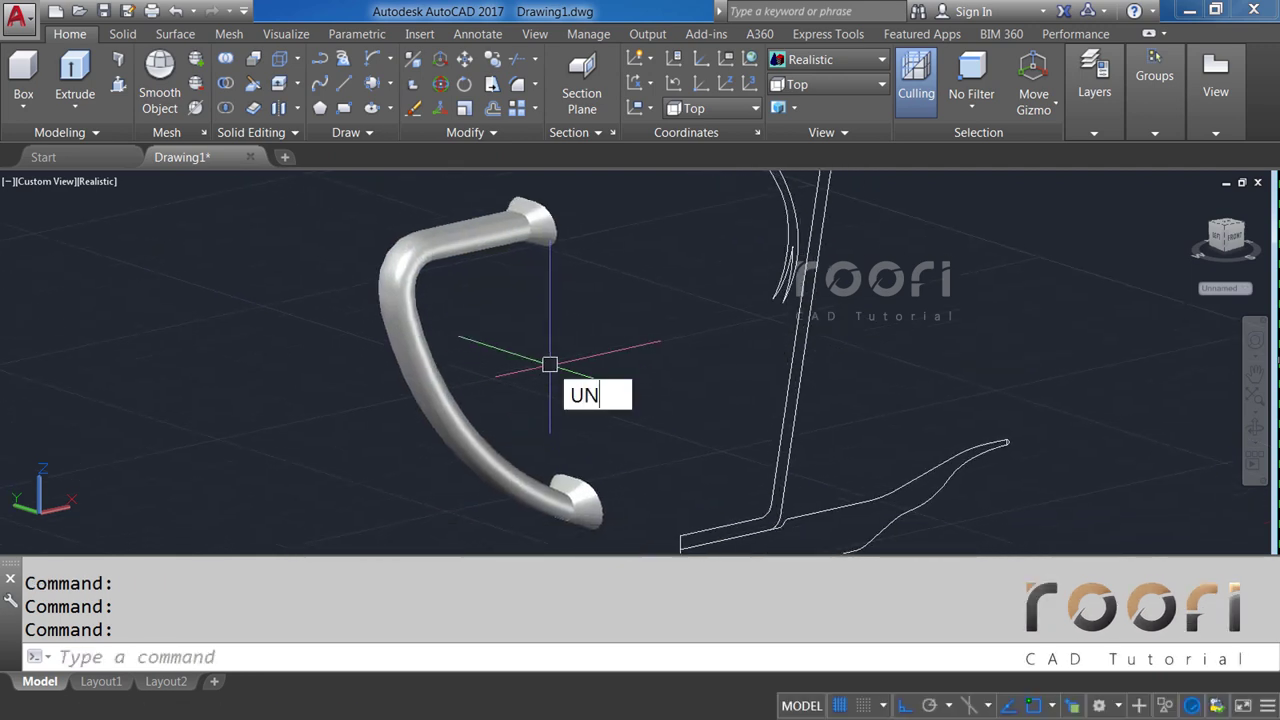
{"action": "type", "text": "ION"}
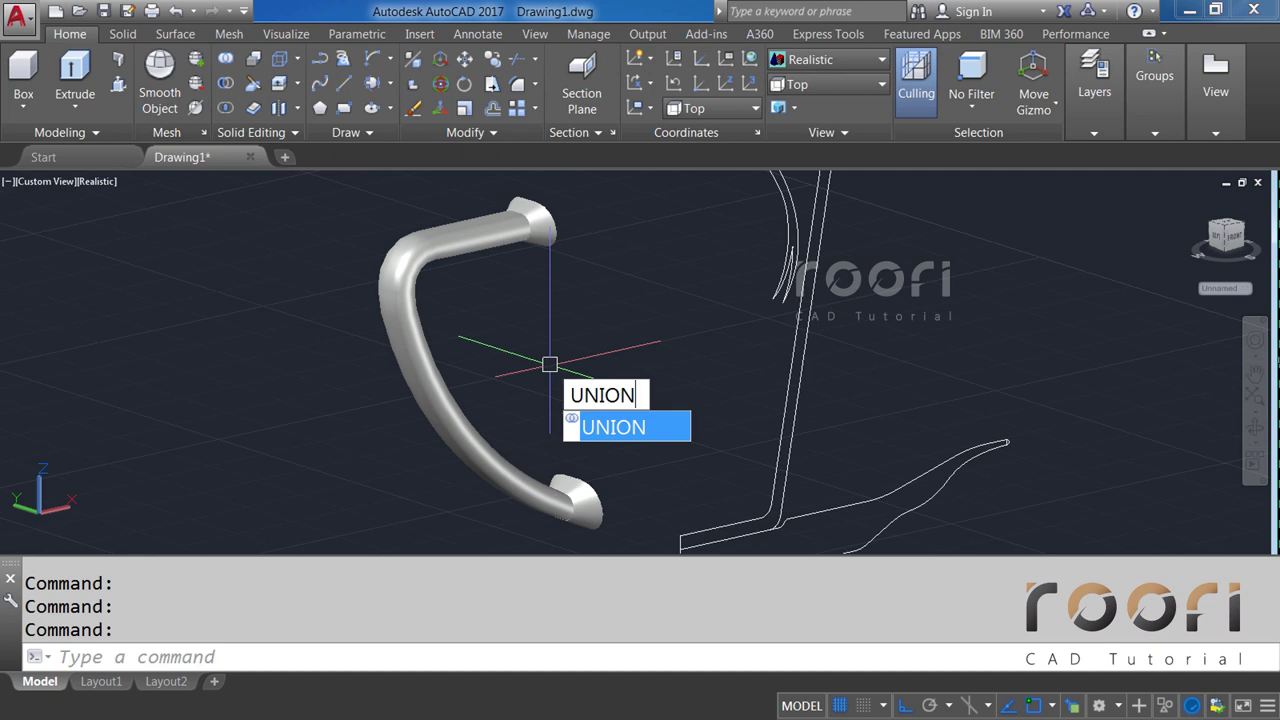
{"action": "key", "text": "Return"}
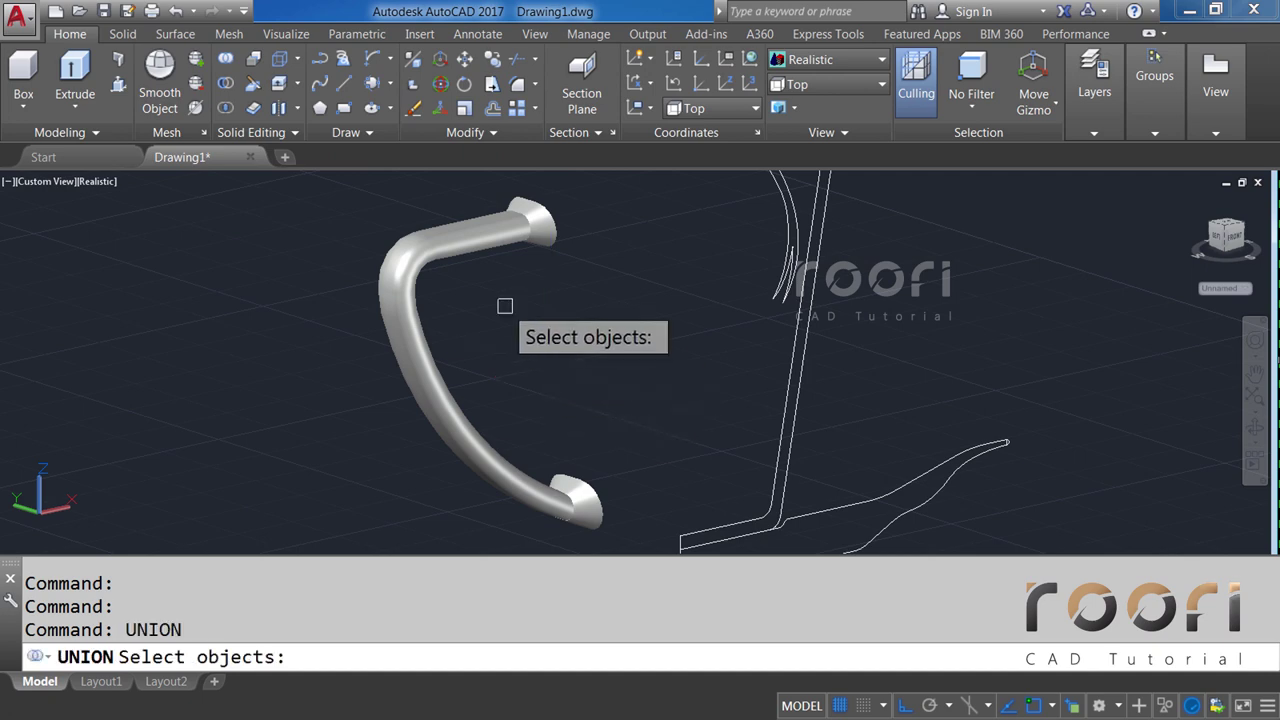
{"action": "left_click", "coordinate": [478, 247]}
{"action": "left_click", "coordinate": [545, 228]}
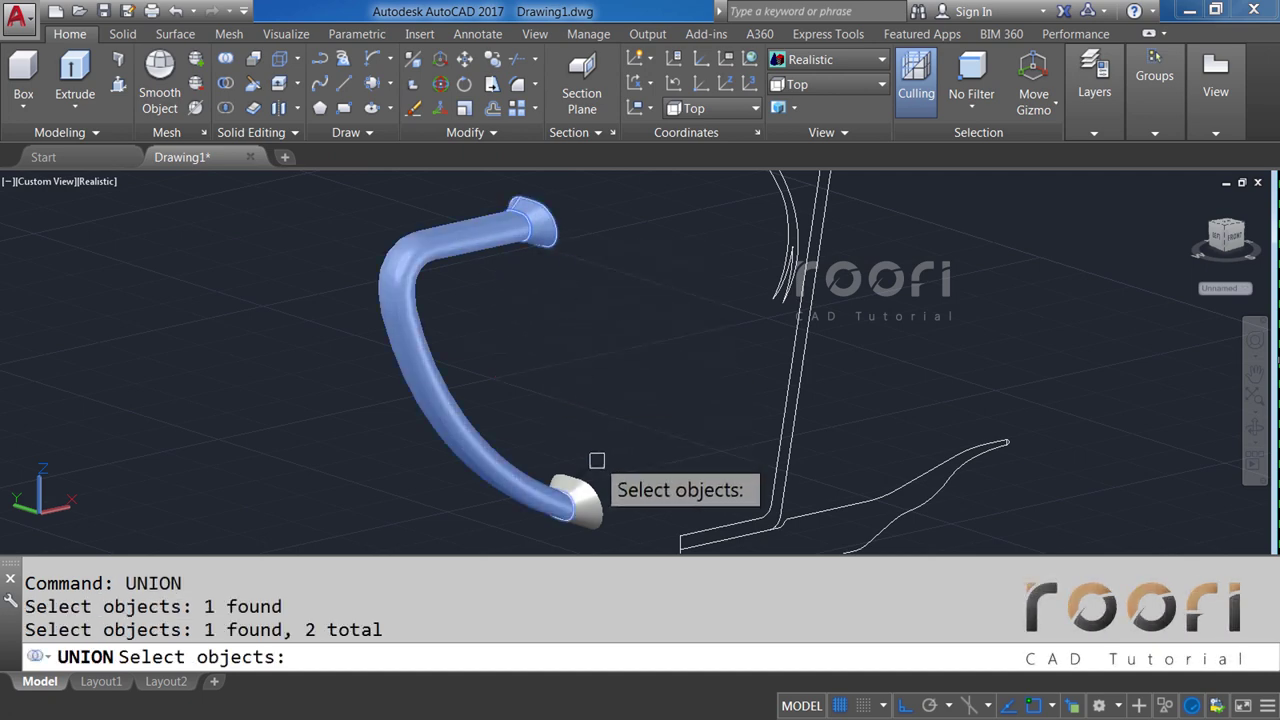
{"action": "left_click", "coordinate": [594, 490]}
{"action": "key", "text": "Return"}
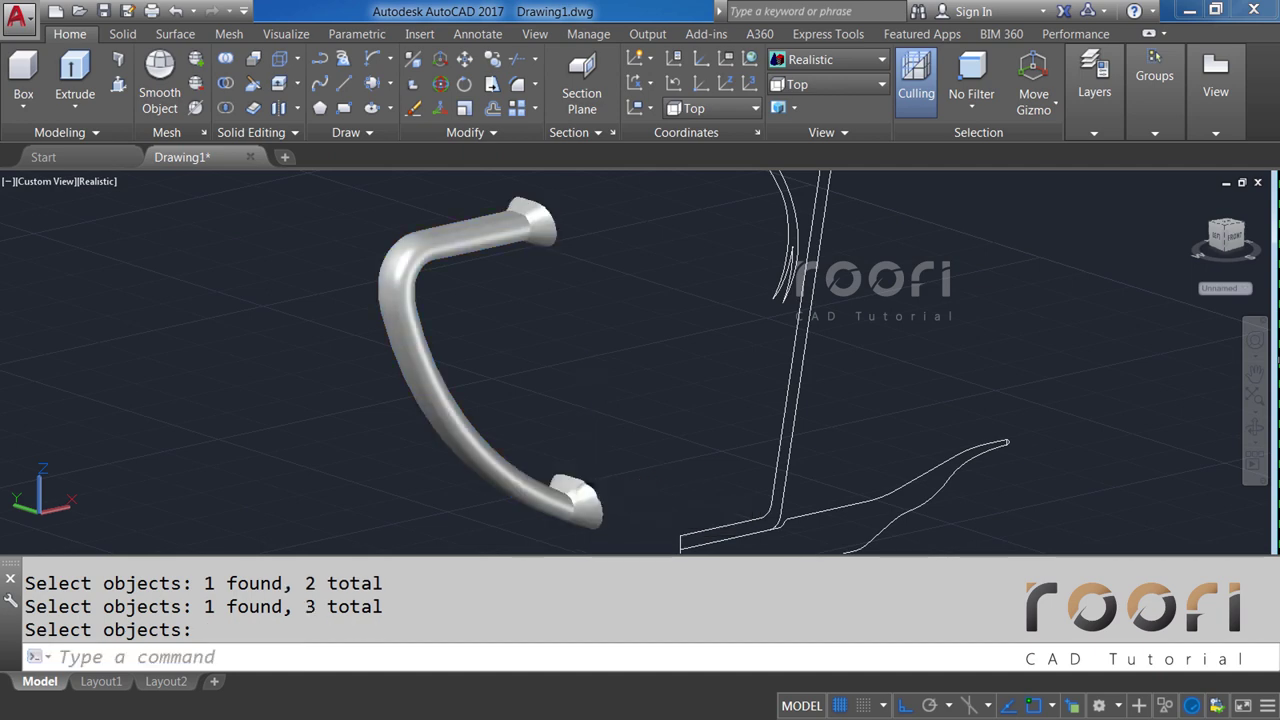
{"action": "key", "text": "Escape"}
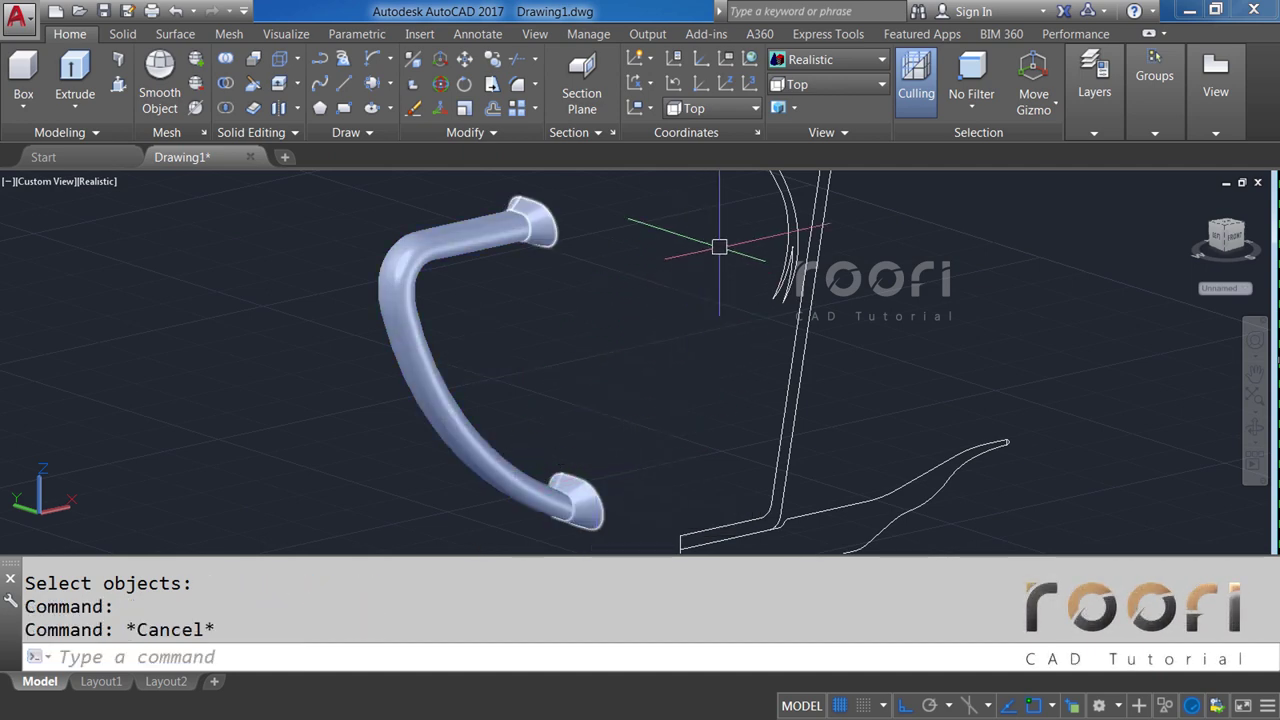
{"action": "left_click", "coordinate": [813, 62]}
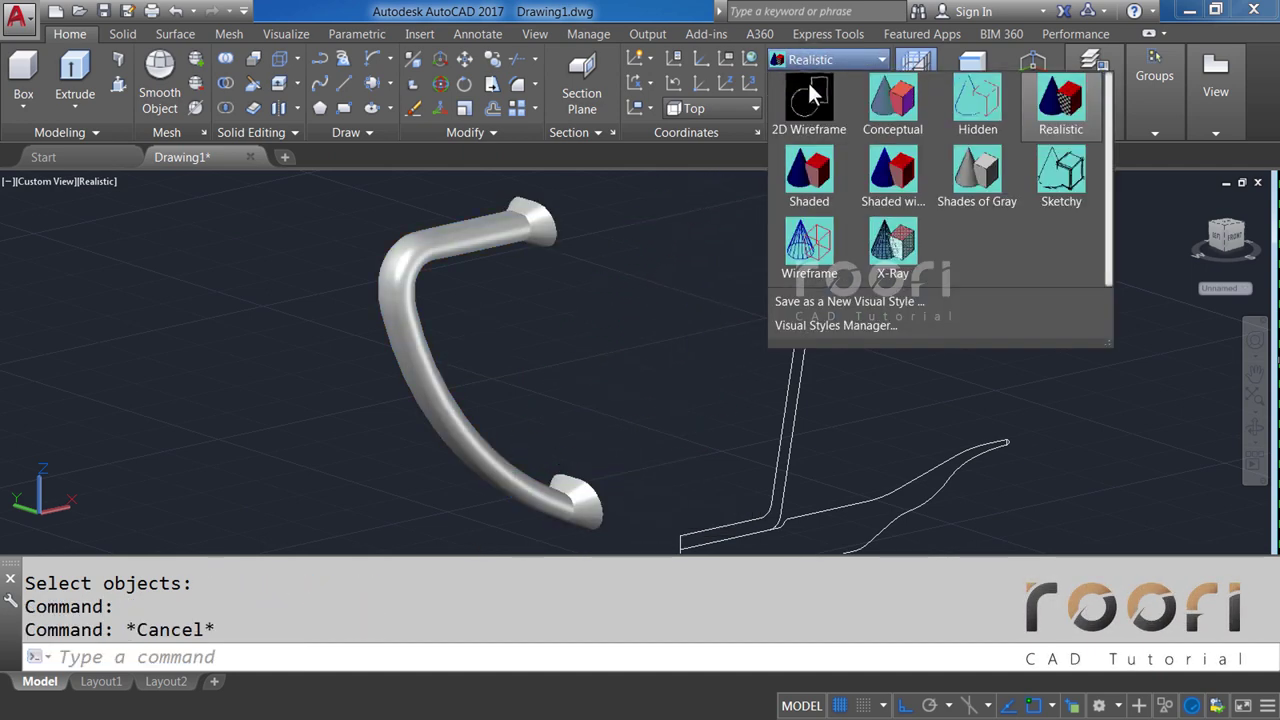
Switch back to 2D Wireframe and start a fillet with radius 3.
{"action": "left_click", "coordinate": [808, 86]}
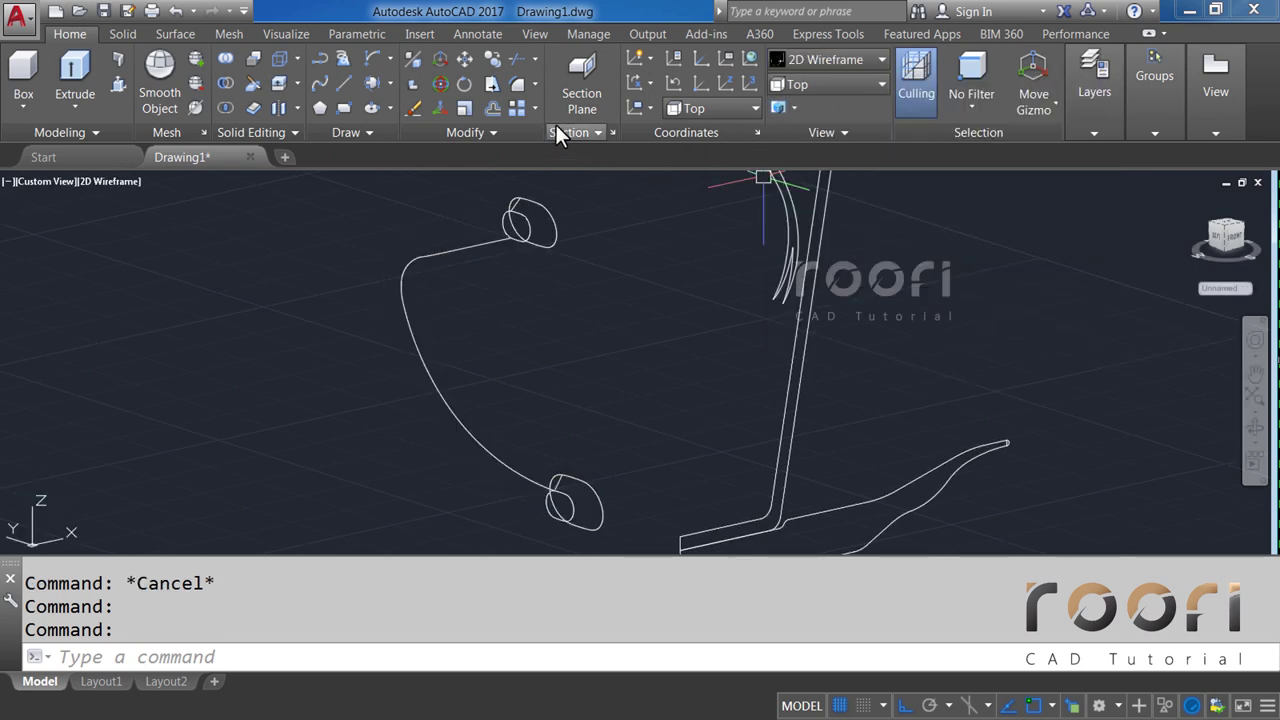
{"action": "left_click", "coordinate": [533, 84]}
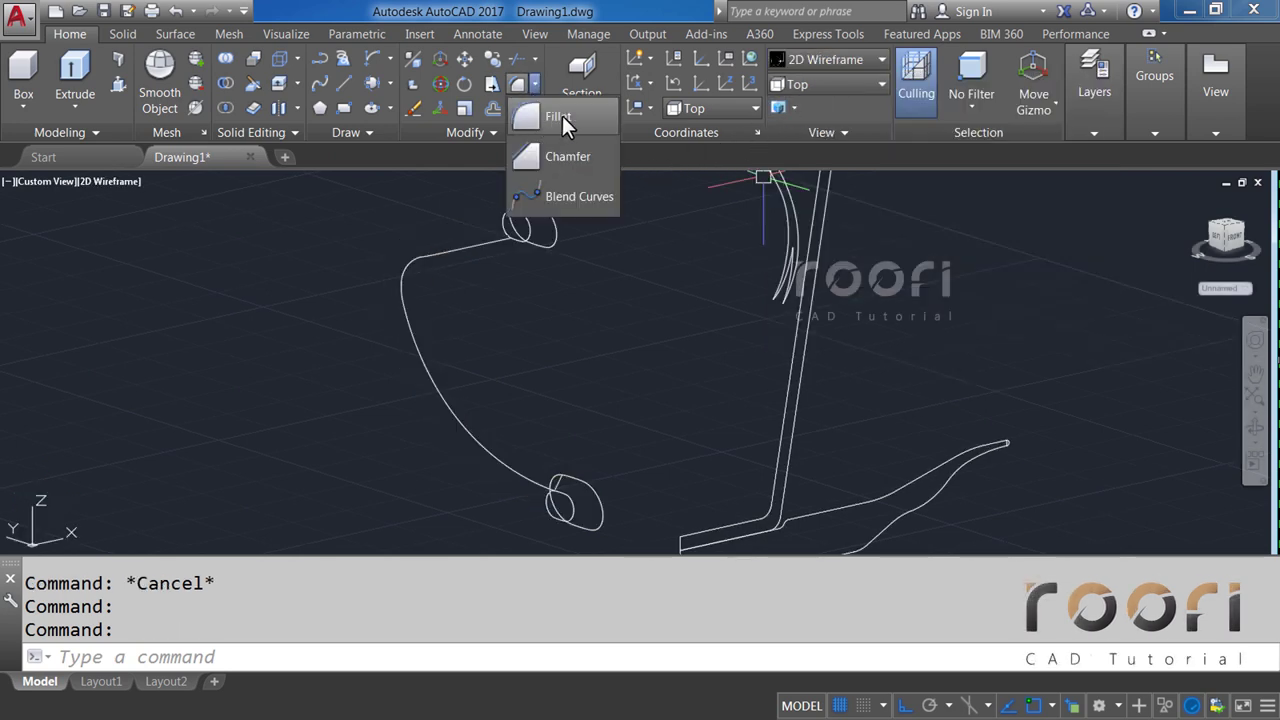
{"action": "left_click", "coordinate": [552, 118]}
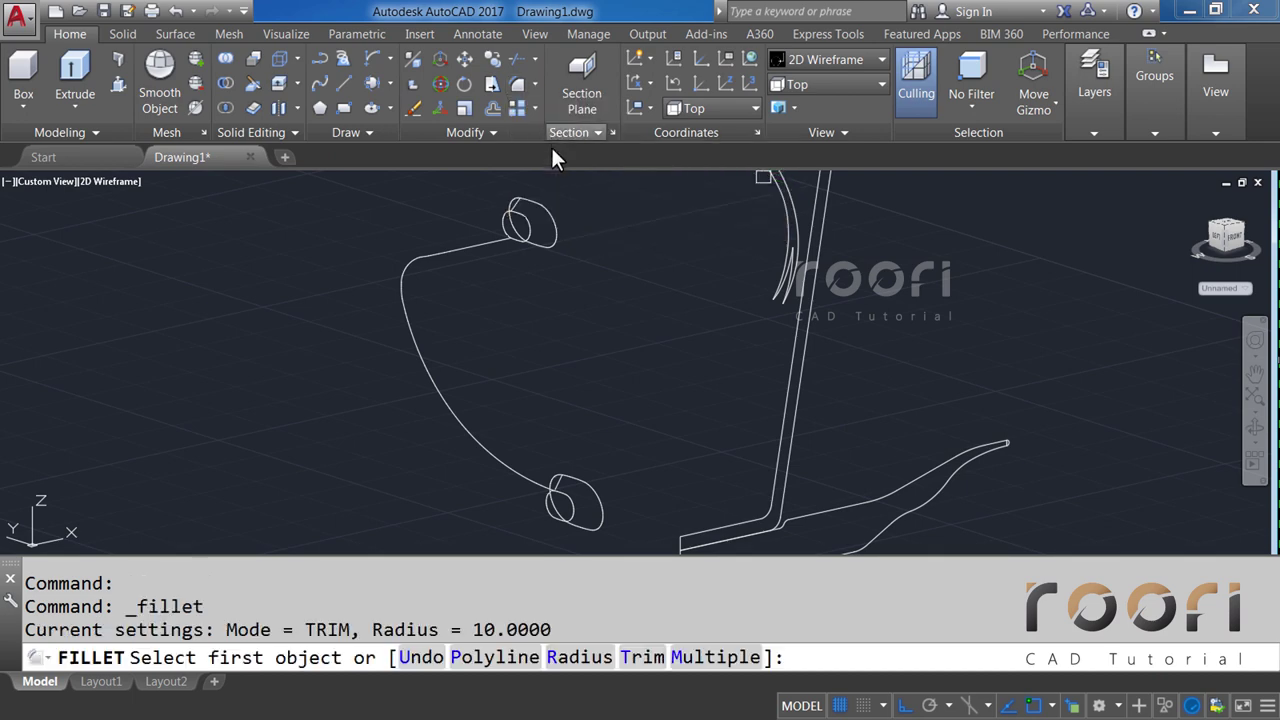
{"action": "type", "text": "R"}
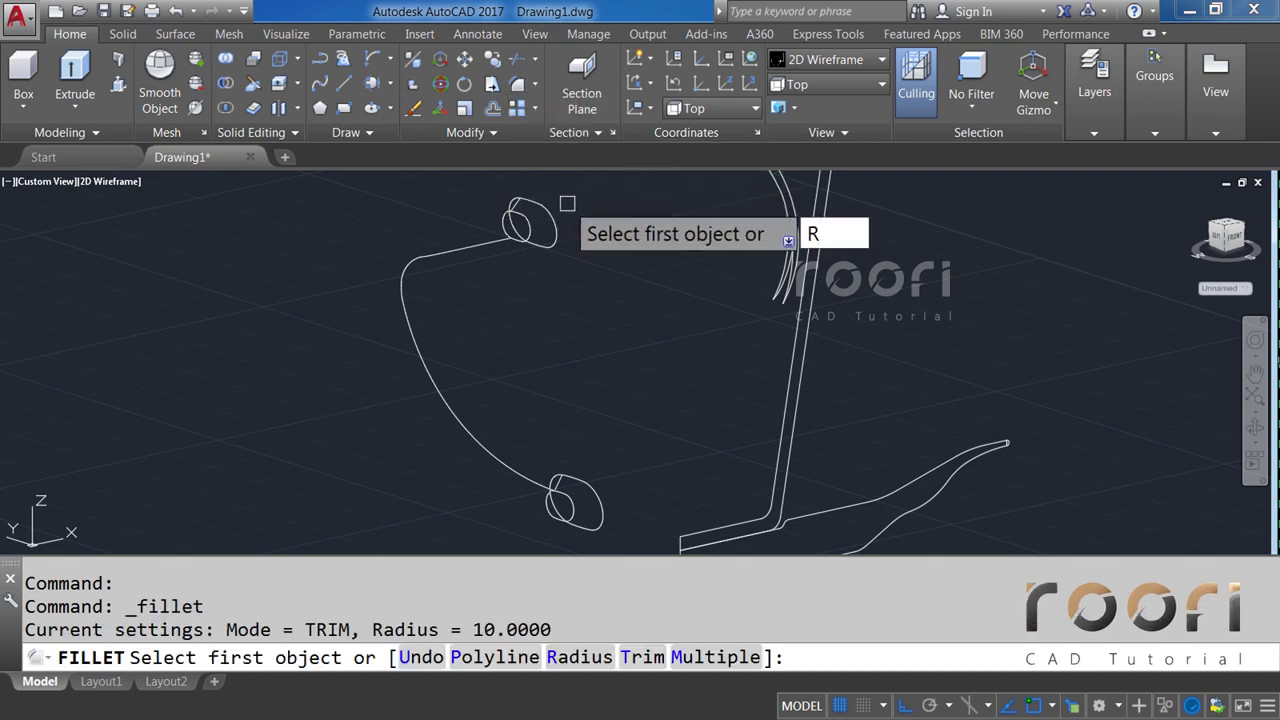
{"action": "key", "text": "Return"}
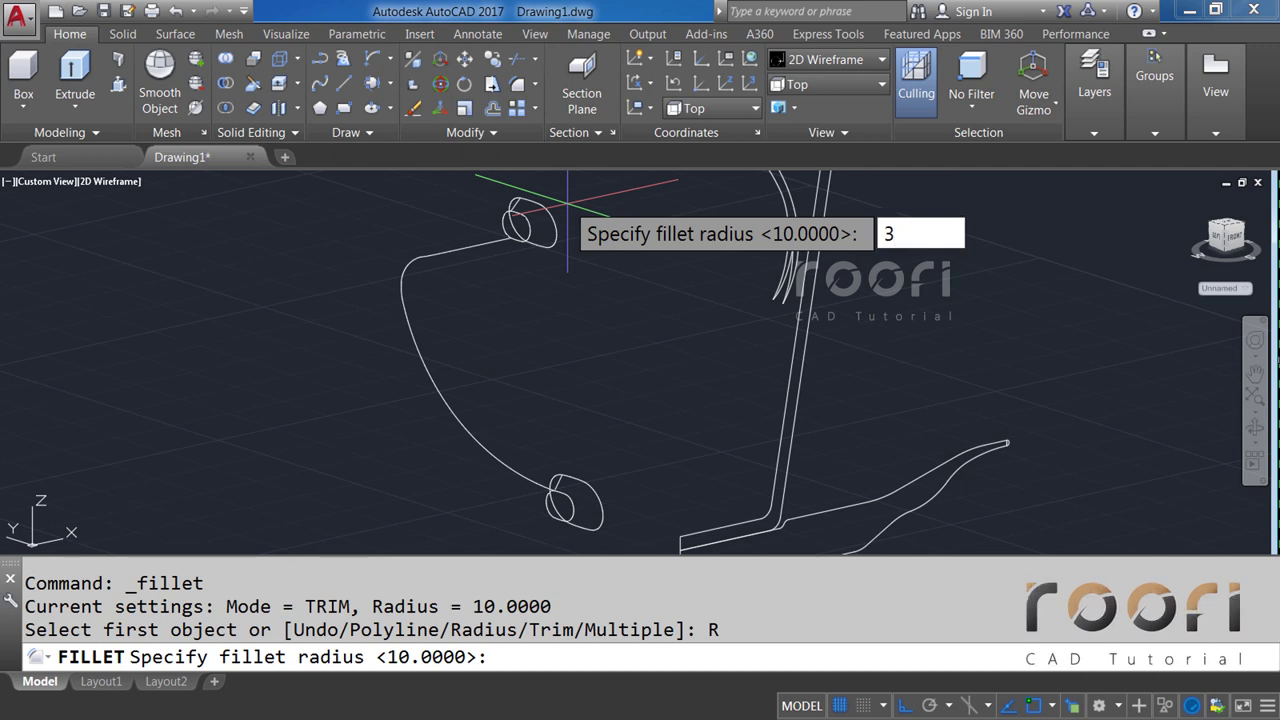
{"action": "key", "text": "Return"}
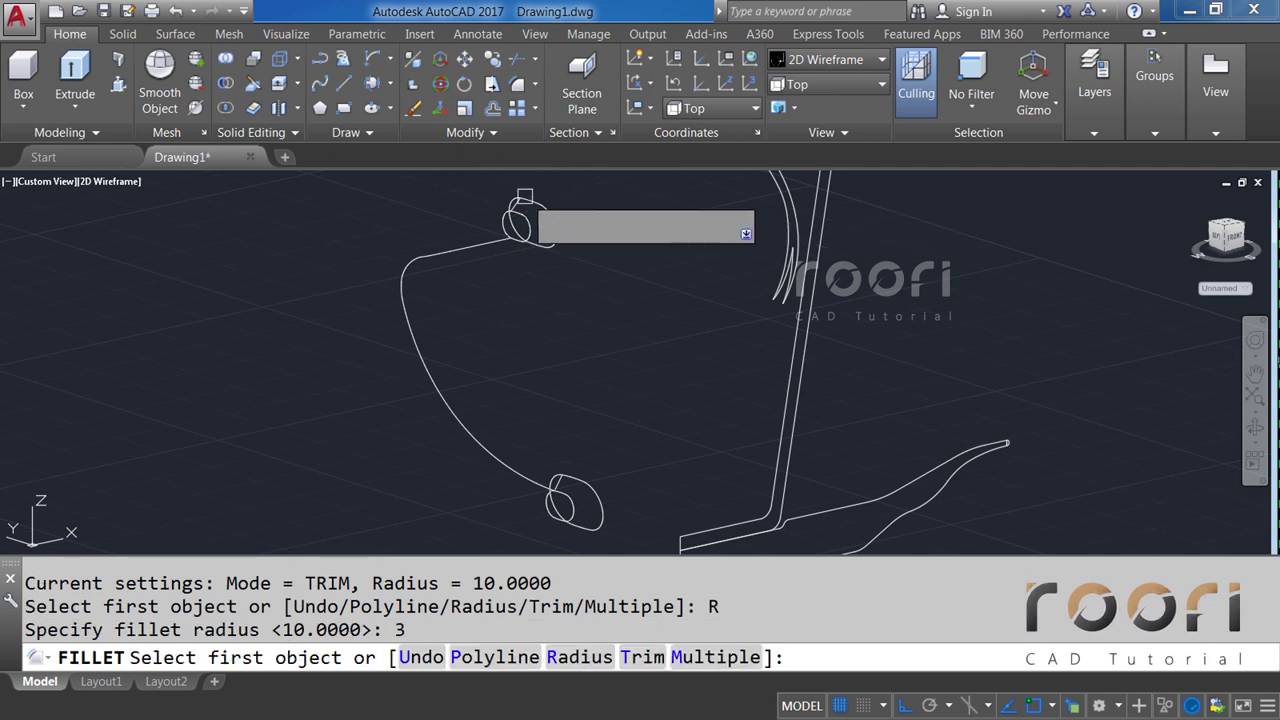
{"action": "scroll", "coordinate": [516, 224], "scroll_direction": "up", "scroll_amount": 3}
{"action": "scroll", "coordinate": [516, 227], "scroll_direction": "up", "scroll_amount": 5}
Fillet the chained rim edge loop at one handle end with radius 3.
{"action": "left_click", "coordinate": [532, 228]}
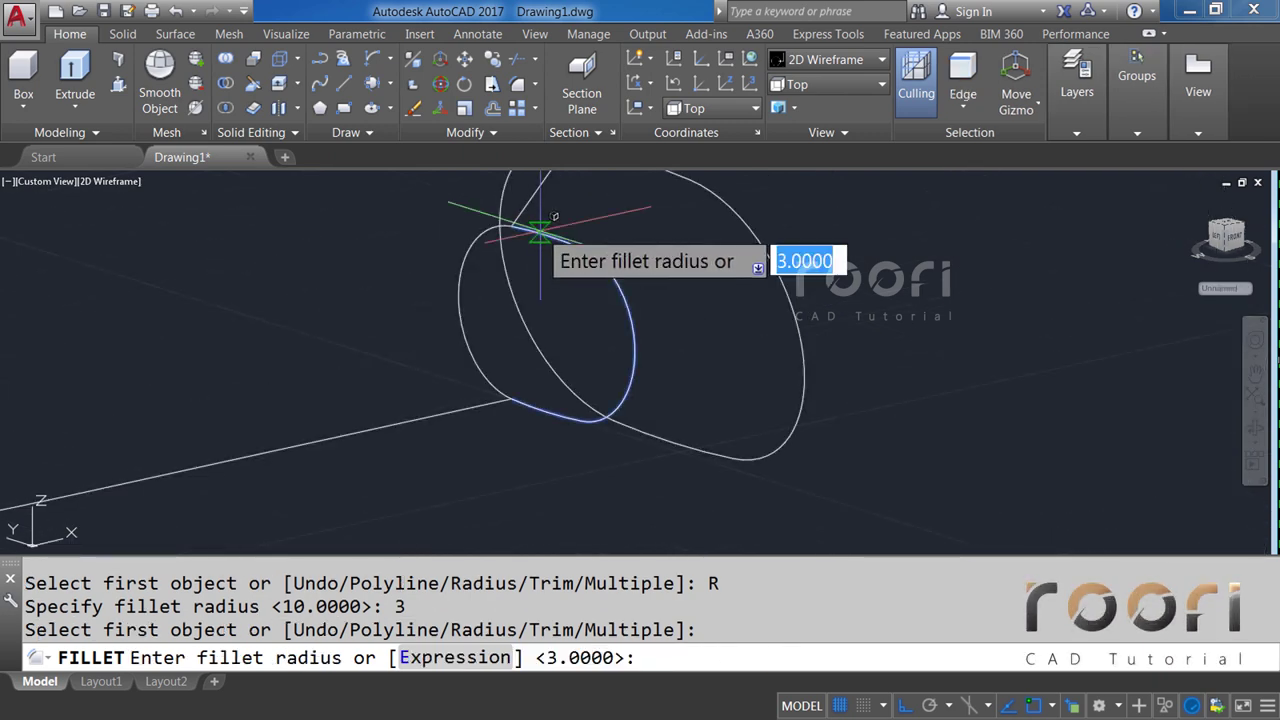
{"action": "key", "text": "Return"}
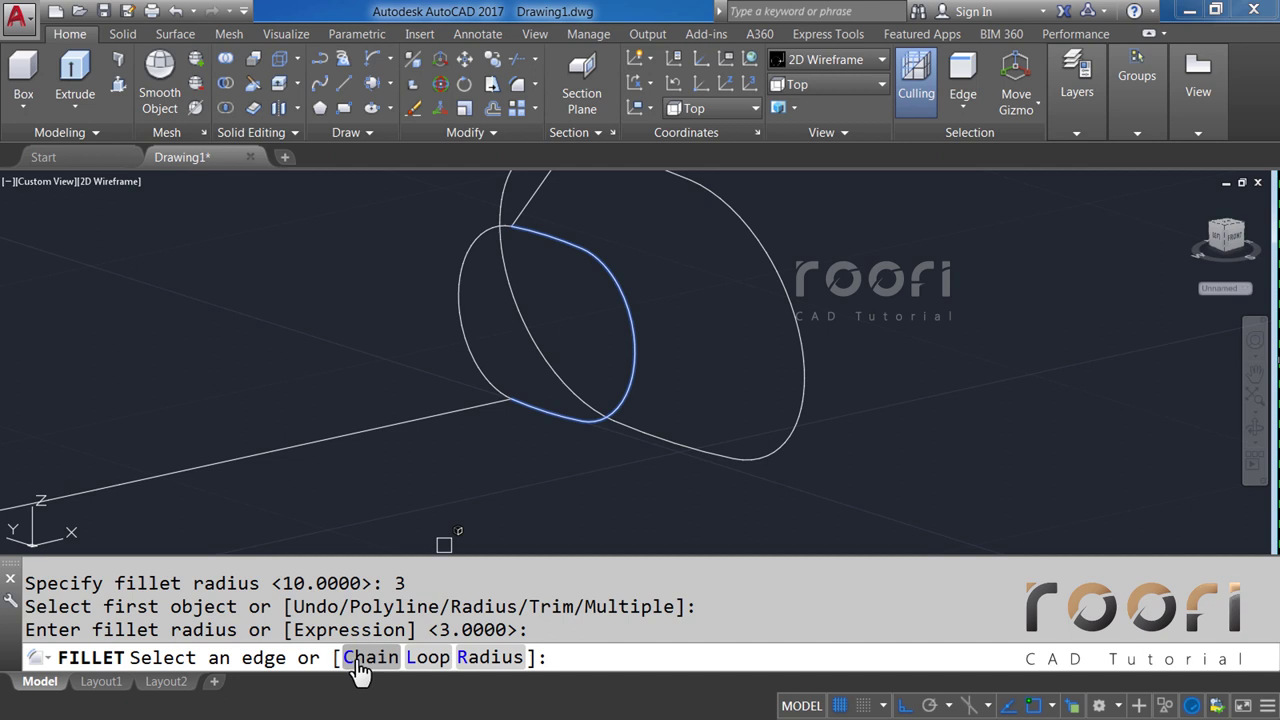
{"action": "left_click", "coordinate": [360, 658]}
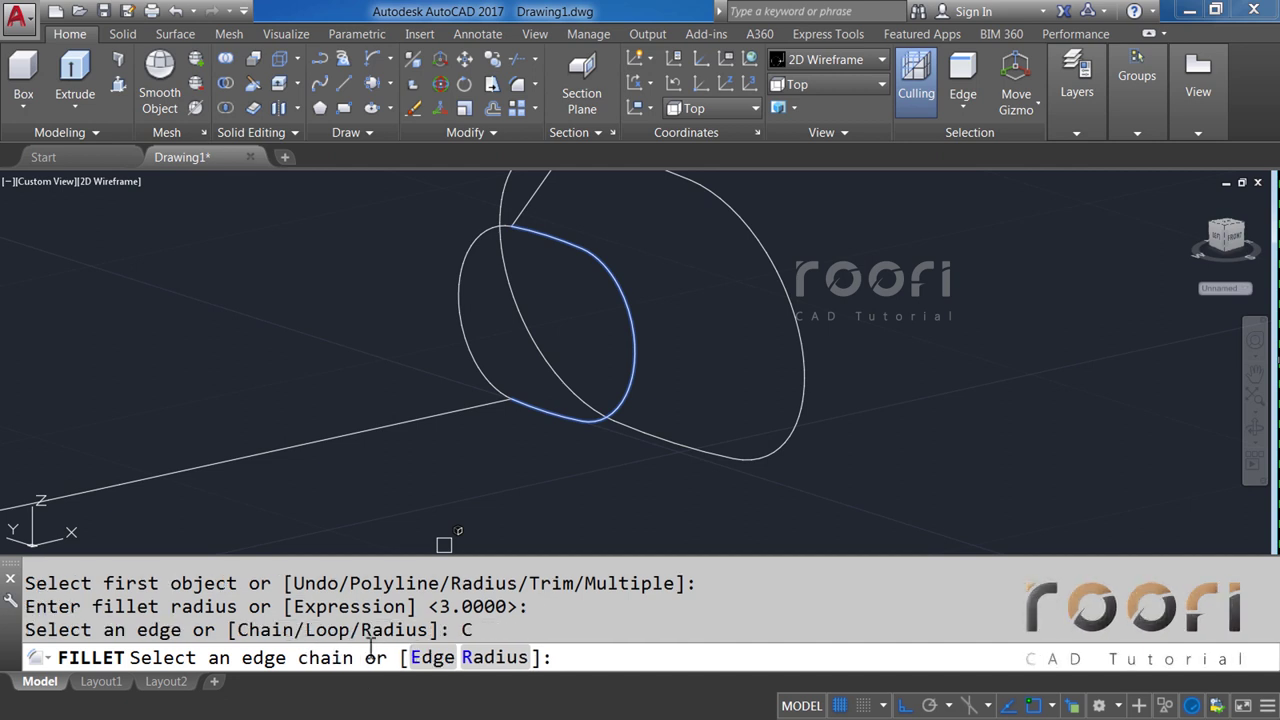
{"action": "left_click", "coordinate": [464, 345]}
{"action": "key", "text": "Return"}
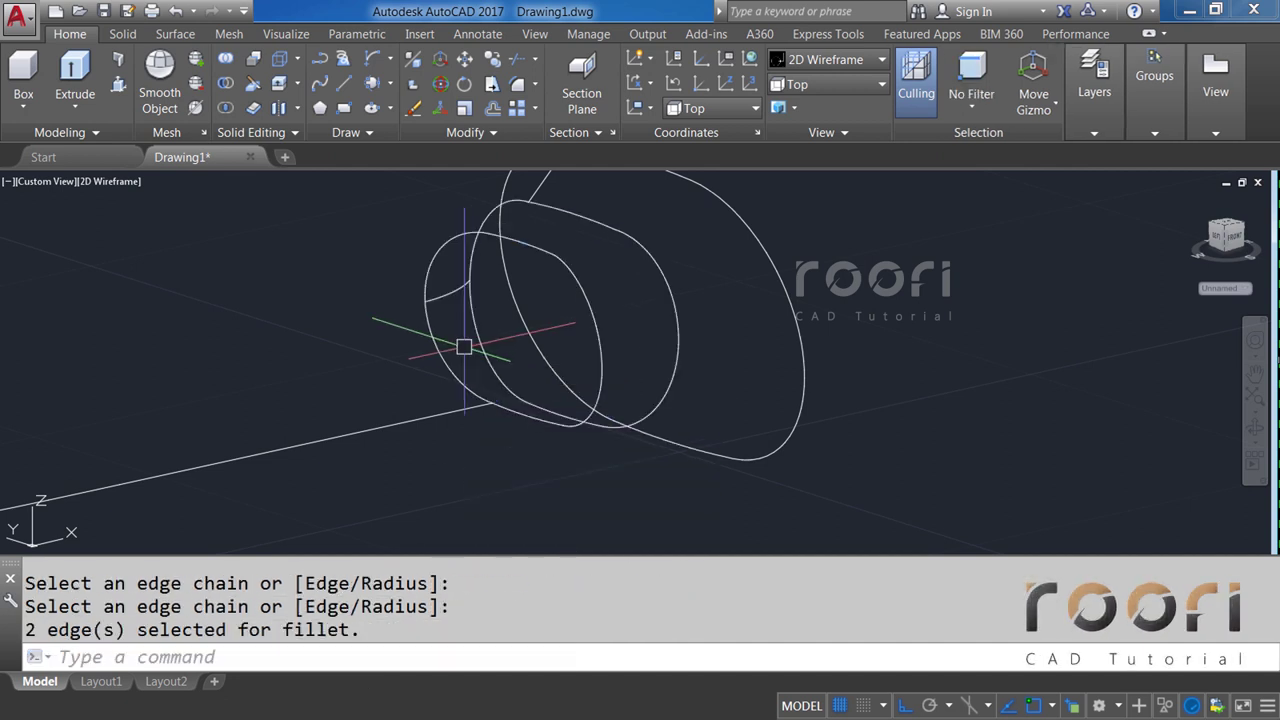
{"action": "key", "text": "Return"}
{"action": "key", "text": "Escape"}
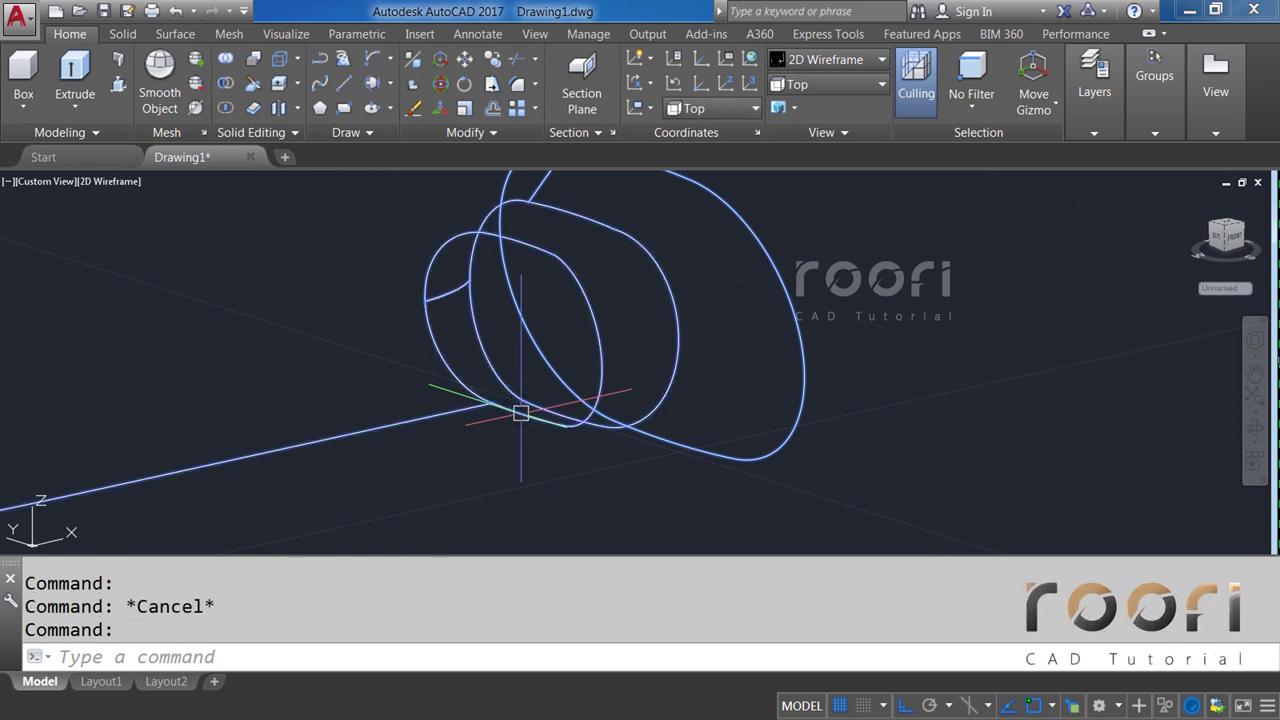
{"action": "key", "text": "Escape"}
{"action": "scroll", "coordinate": [514, 300], "scroll_direction": "down", "scroll_amount": 2}
{"action": "scroll", "coordinate": [509, 277], "scroll_direction": "up", "scroll_amount": 6}
{"action": "middle_click_drag", "start_coordinate": [543, 434], "coordinate": [596, 294]}
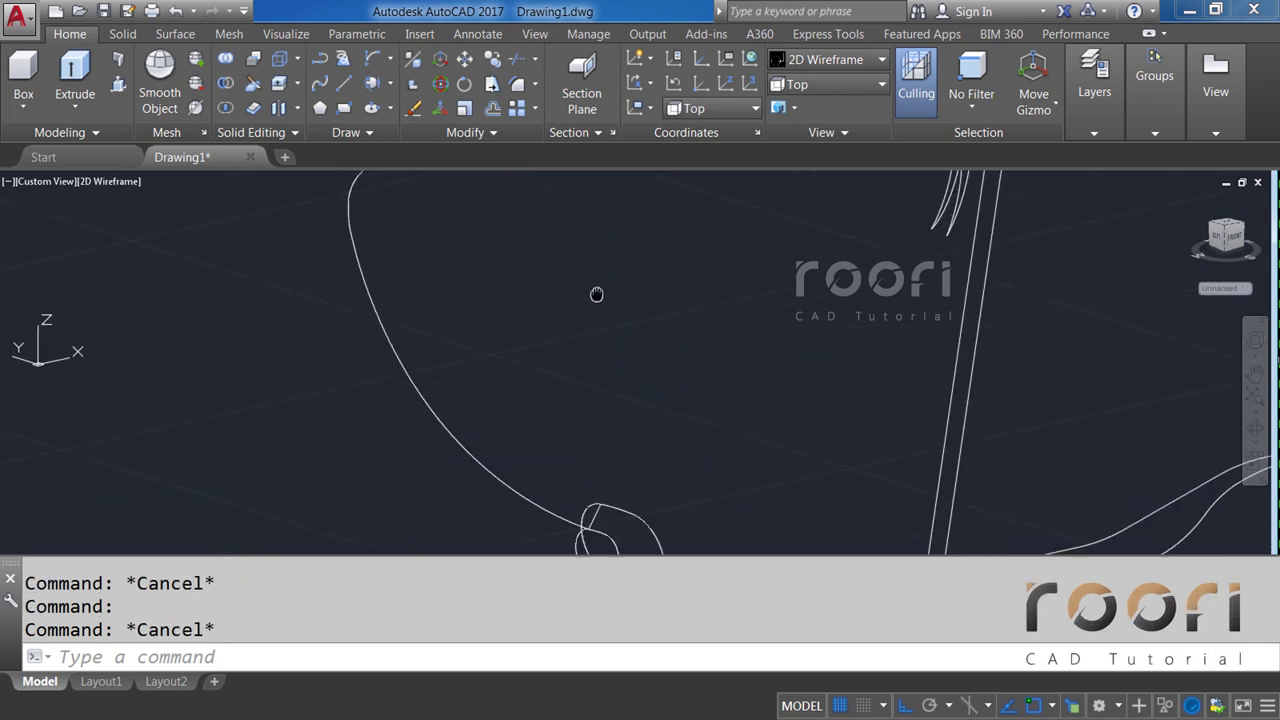
{"action": "scroll", "coordinate": [600, 330], "scroll_direction": "down", "scroll_amount": 2}
{"action": "scroll", "coordinate": [555, 395], "scroll_direction": "up", "scroll_amount": 3}
{"action": "scroll", "coordinate": [548, 391], "scroll_direction": "up", "scroll_amount": 2}
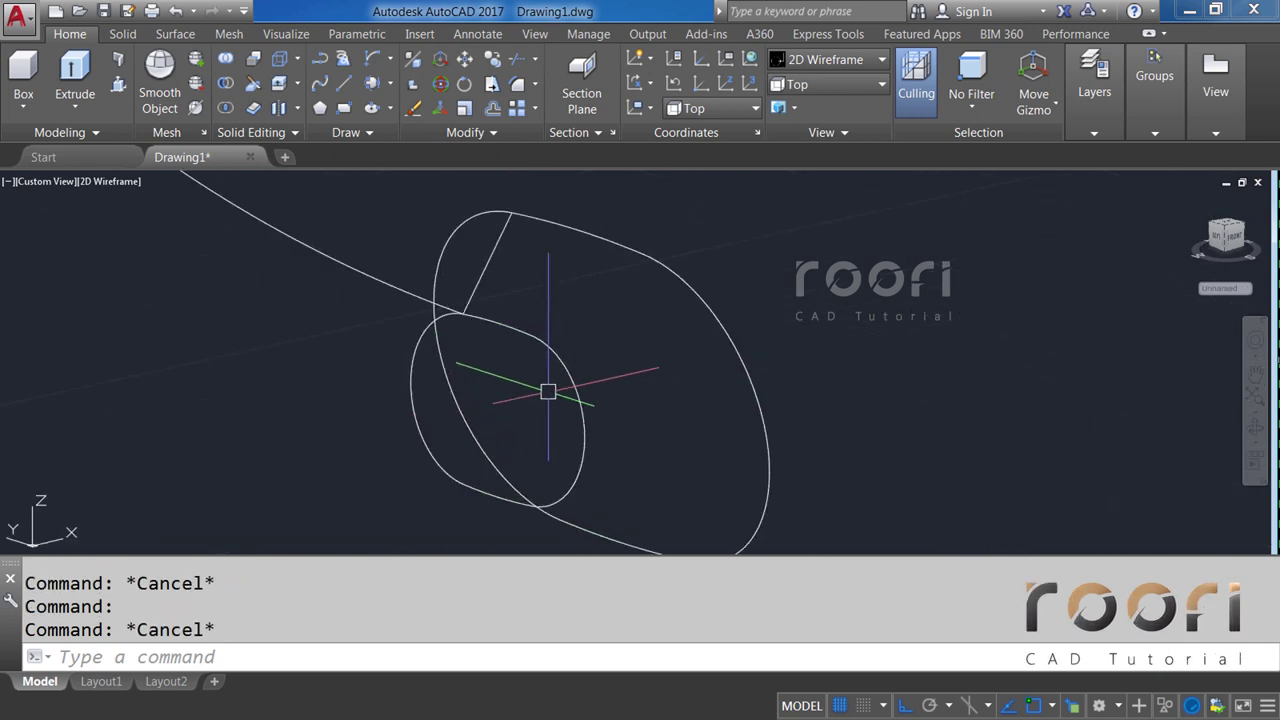
{"action": "middle_click_drag", "start_coordinate": [548, 391], "coordinate": [578, 379]}
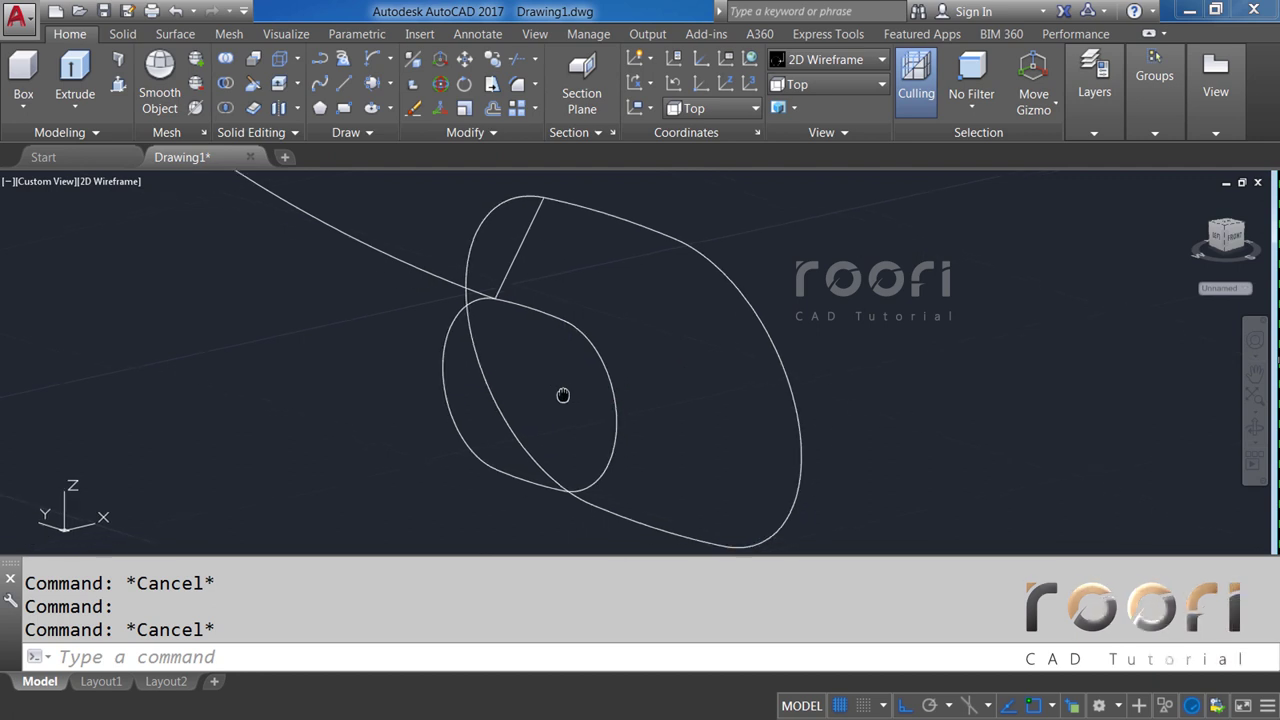
Fillet the inner rim edge at the handle's other end with radius 3.
{"action": "left_click", "coordinate": [535, 86]}
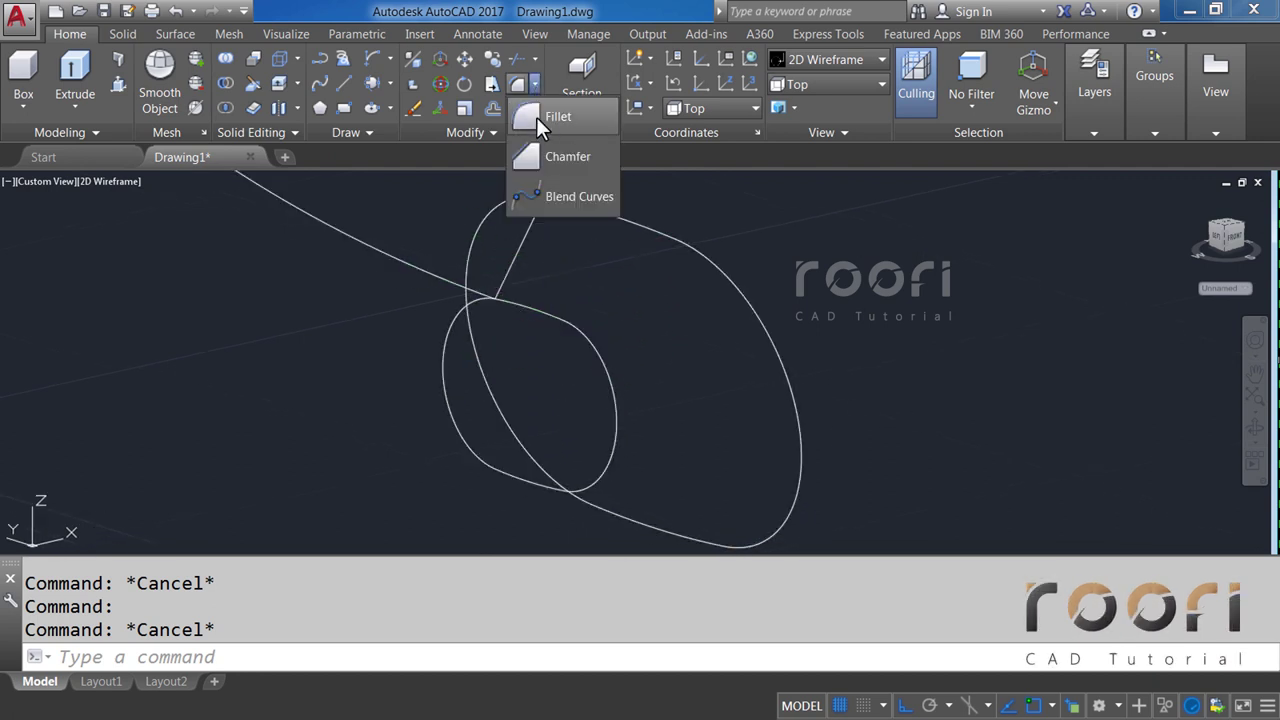
{"action": "left_click", "coordinate": [556, 119]}
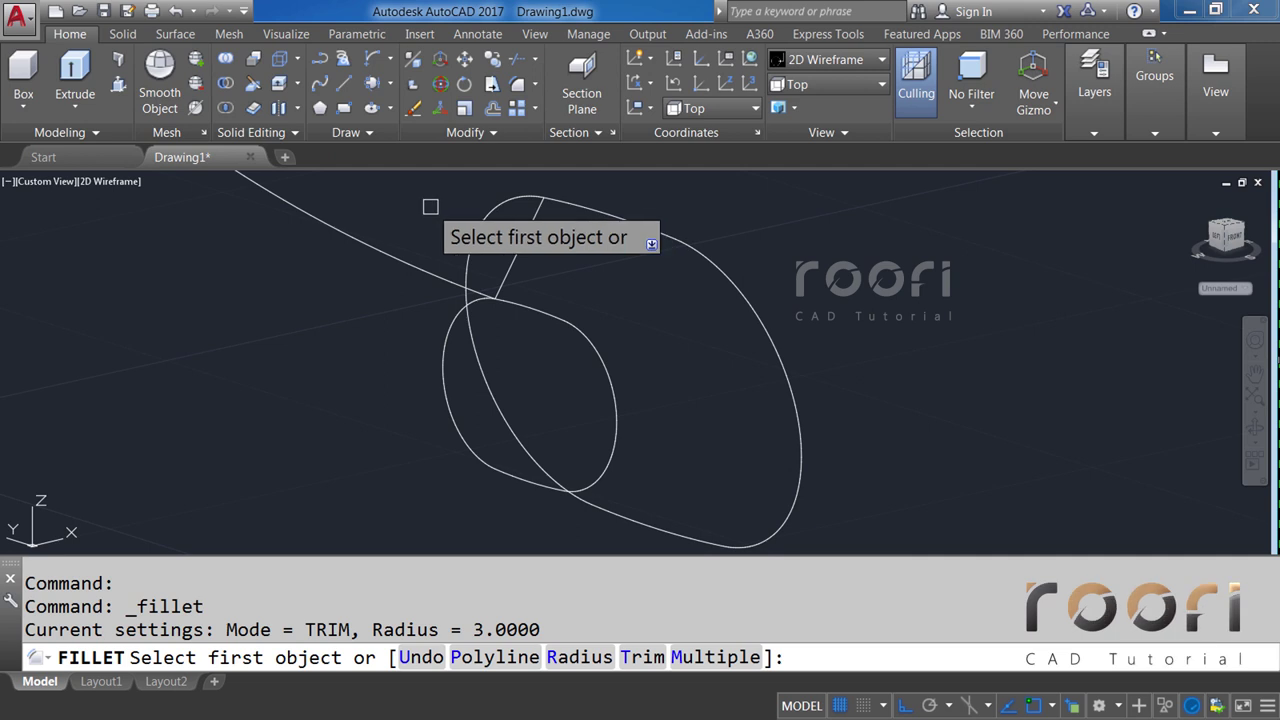
{"action": "type", "text": "R"}
{"action": "key", "text": "Return"}
{"action": "type", "text": "3"}
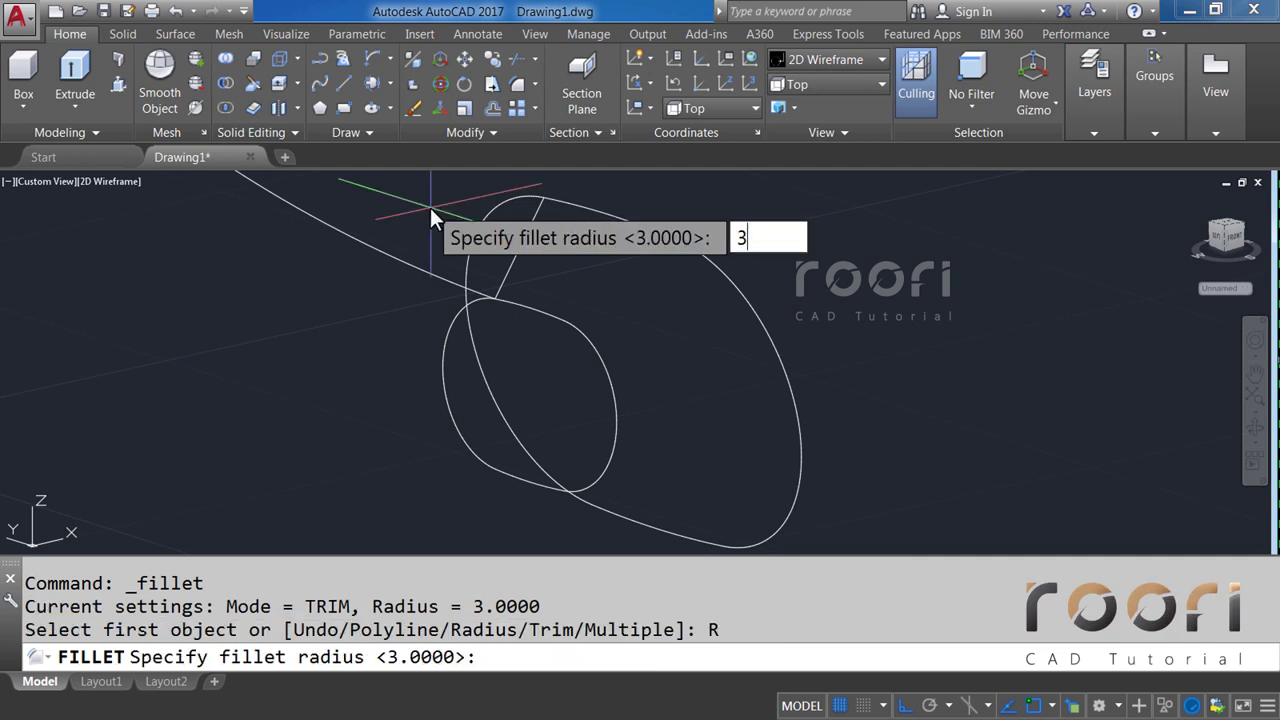
{"action": "key", "text": "Return"}
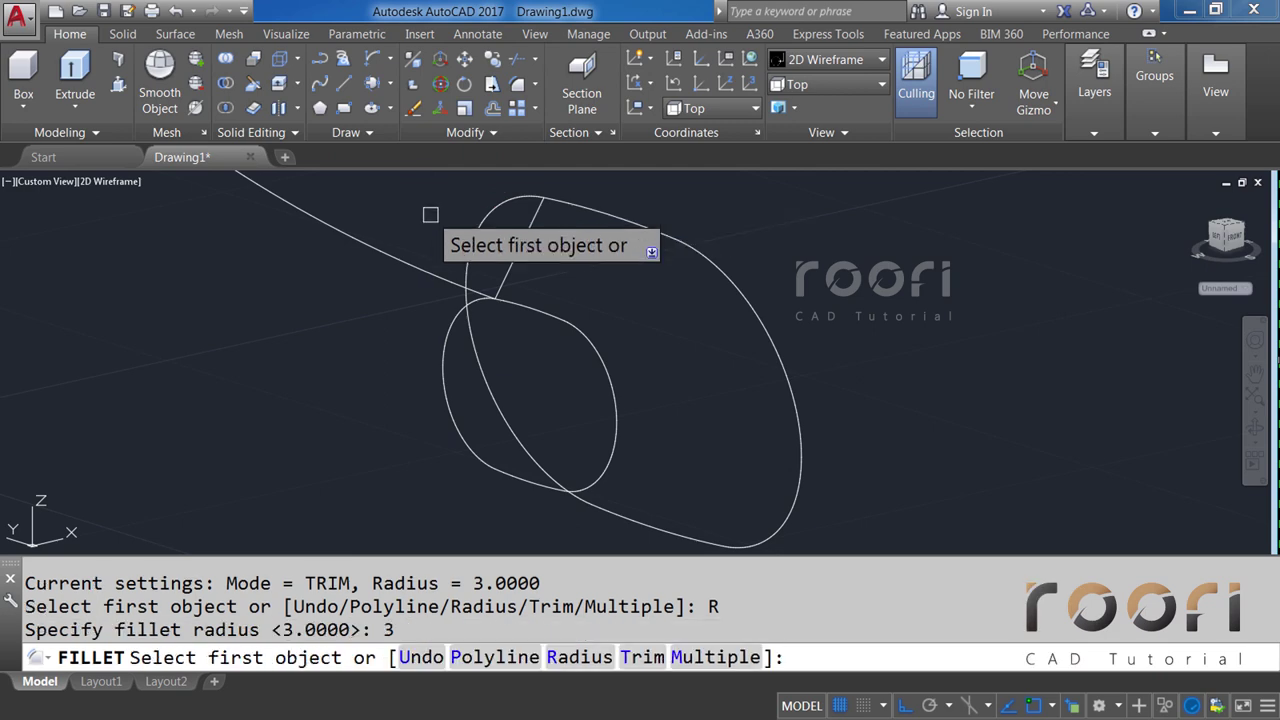
{"action": "left_click", "coordinate": [443, 347]}
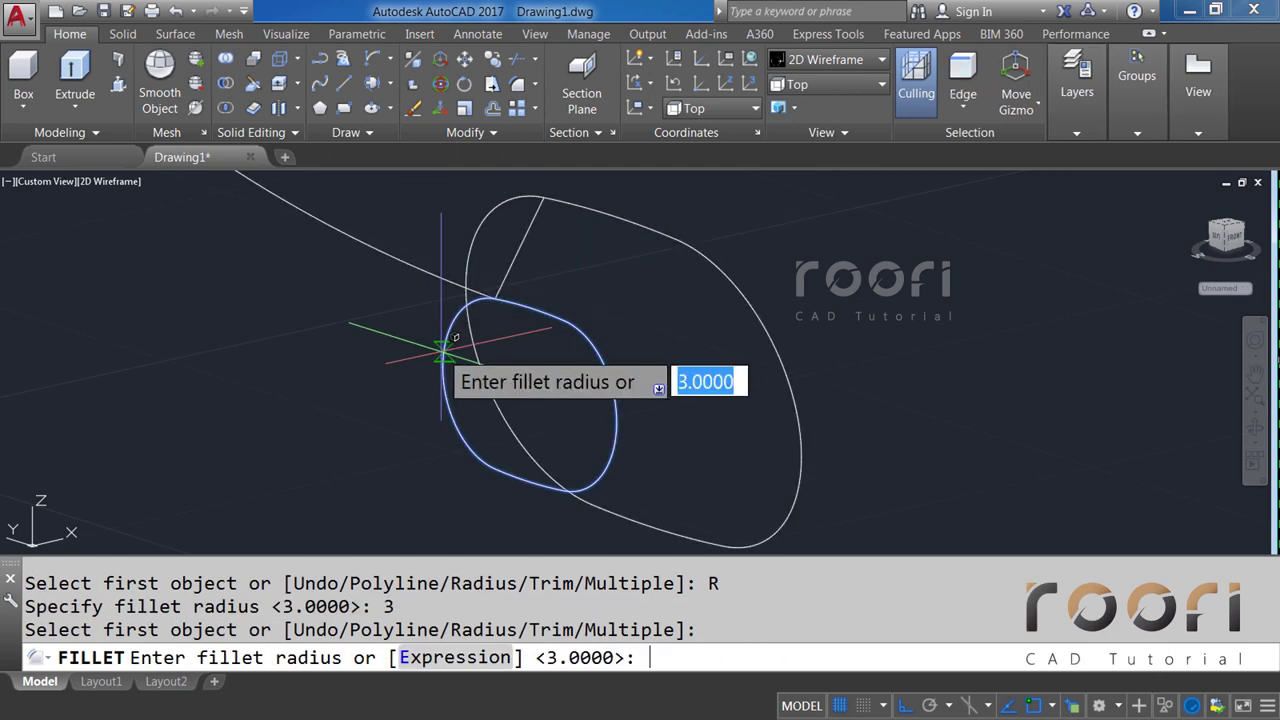
{"action": "key", "text": "Return"}
{"action": "key", "text": "Return"}
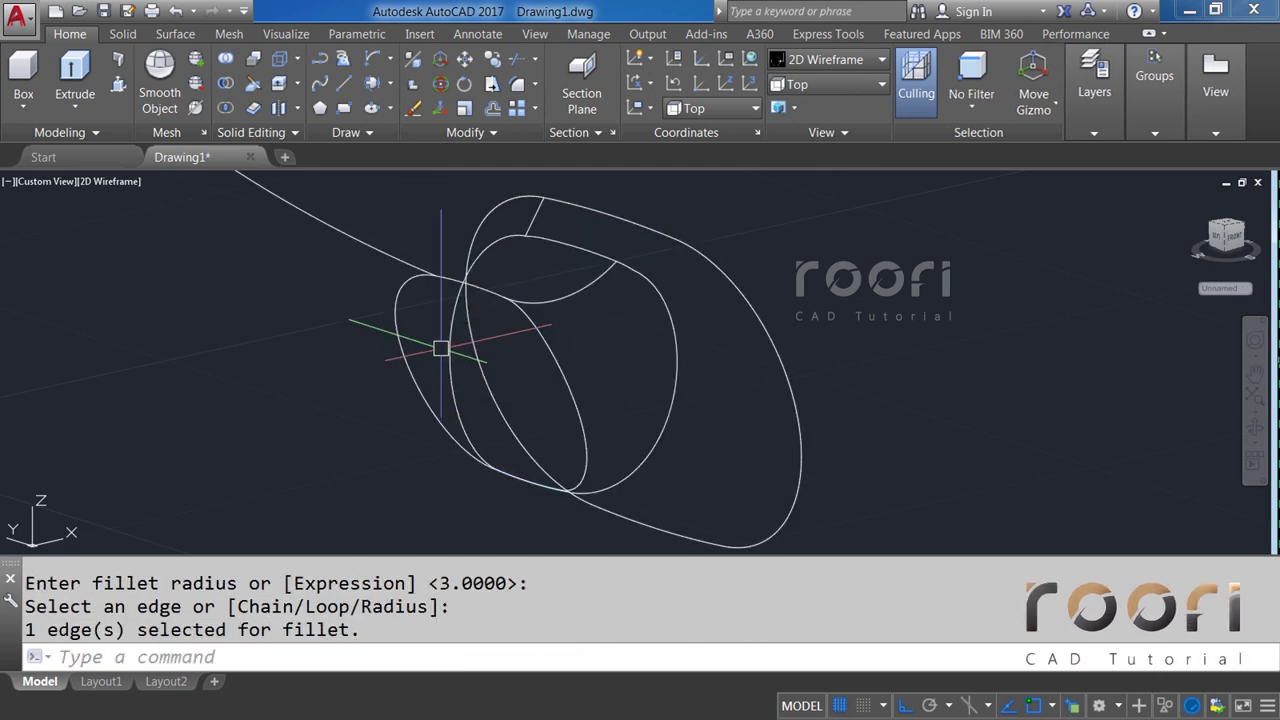
{"action": "key", "text": "Escape"}
Cancel stray selection windows and frame the whole handle in view.
{"action": "left_click", "coordinate": [486, 305]}
{"action": "key", "text": "Escape"}
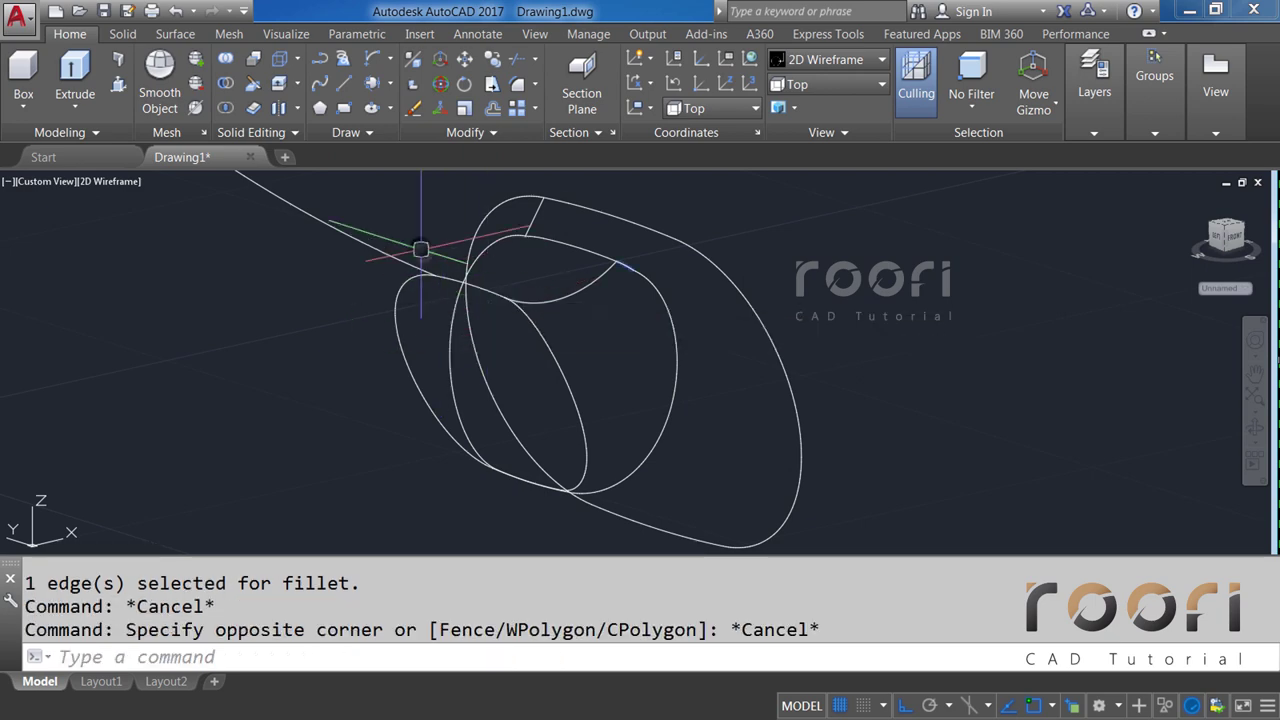
{"action": "left_click", "coordinate": [421, 250]}
{"action": "key", "text": "Escape"}
{"action": "scroll", "coordinate": [423, 320], "scroll_direction": "down", "scroll_amount": 2}
{"action": "scroll", "coordinate": [371, 391], "scroll_direction": "down", "scroll_amount": 2}
{"action": "scroll", "coordinate": [451, 391], "scroll_direction": "down", "scroll_amount": 3}
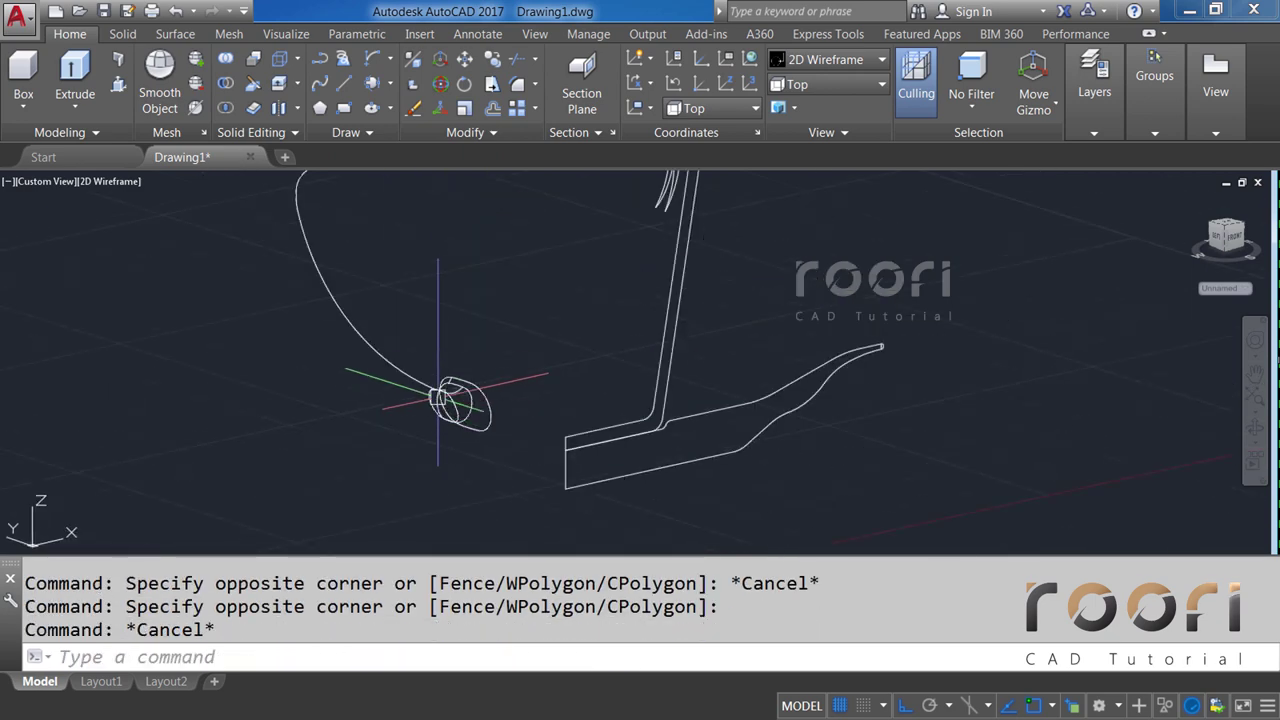
{"action": "middle_click_drag", "start_coordinate": [442, 277], "coordinate": [500, 369]}
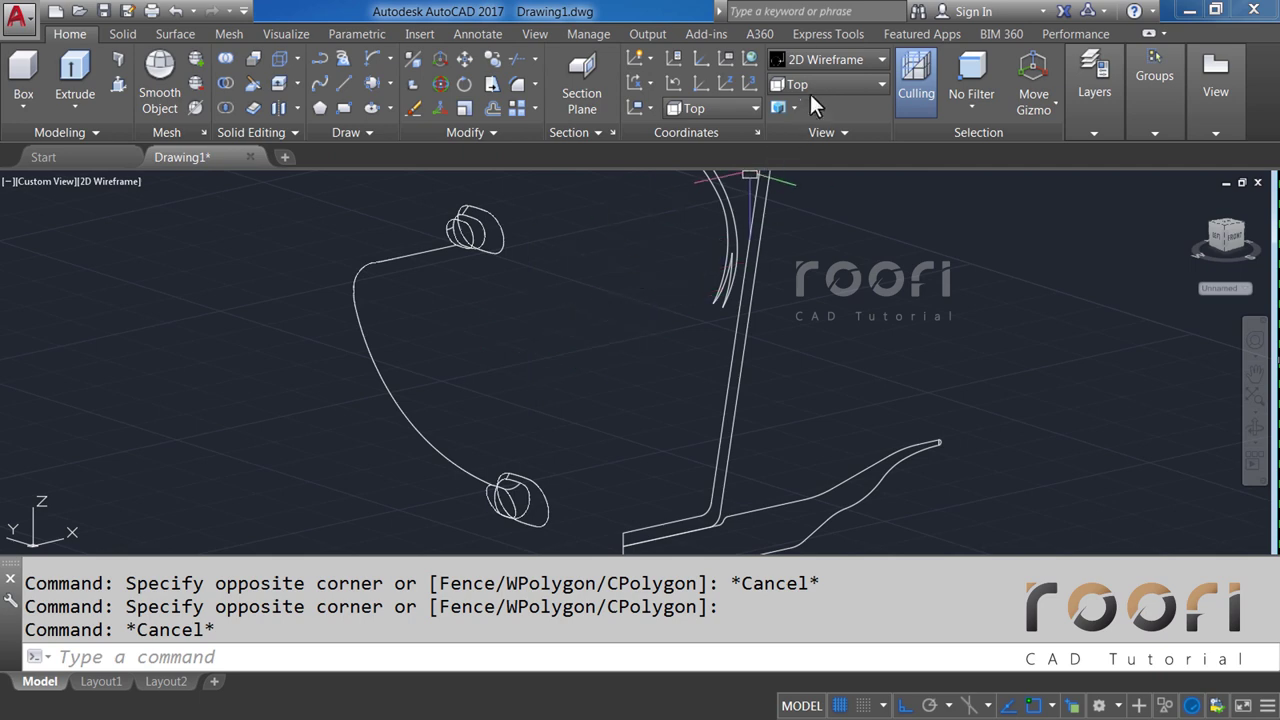
Switch to Realistic shading and orbit to inspect the rounded handle from the side.
{"action": "left_click", "coordinate": [827, 60]}
{"action": "left_click", "coordinate": [1058, 102]}
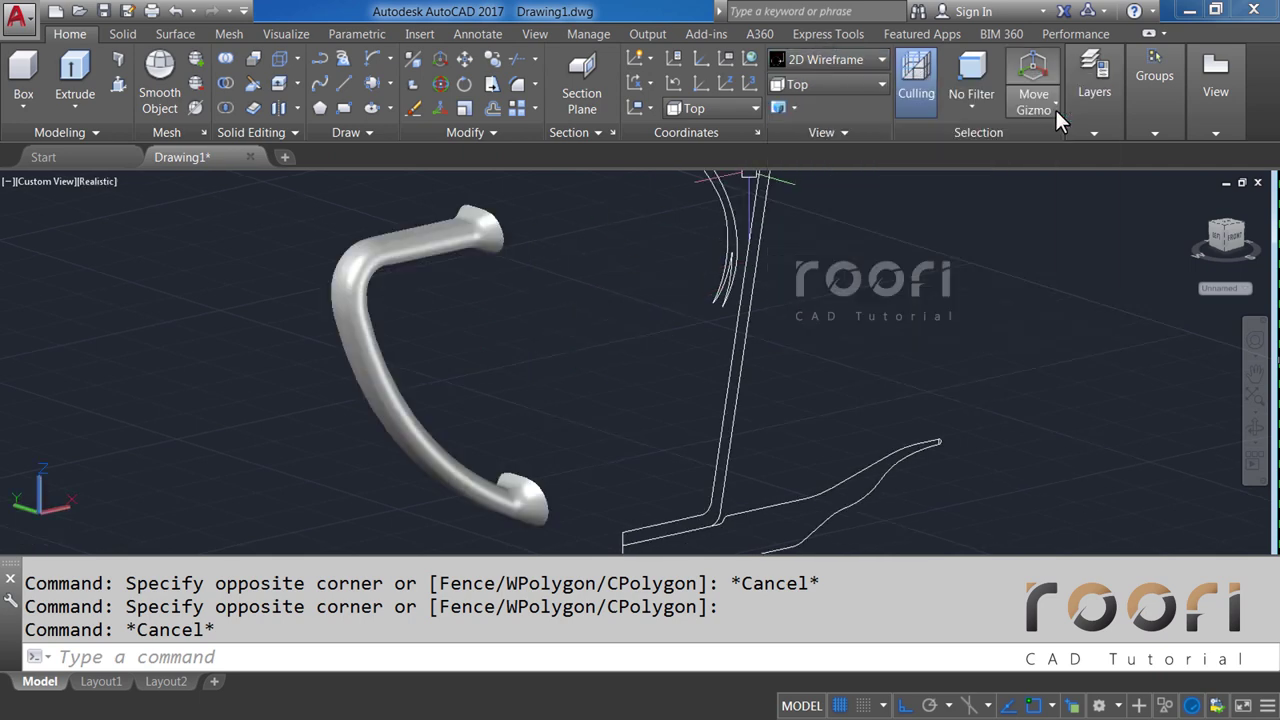
{"action": "mouse_move", "coordinate": [525, 365]}
{"action": "middle_mouse_down", "text": "shift"}
{"action": "mouse_move", "coordinate": [668, 342]}
{"action": "mouse_move", "coordinate": [657, 320]}
{"action": "mouse_move", "coordinate": [737, 274]}
{"action": "mouse_move", "coordinate": [811, 263]}
{"action": "mouse_move", "coordinate": [949, 280]}
{"action": "mouse_move", "coordinate": [1072, 257]}
{"action": "mouse_move", "coordinate": [1066, 314]}
{"action": "mouse_move", "coordinate": [1080, 350]}
{"action": "middle_mouse_up", "text": "shift"}
{"action": "mouse_move", "coordinate": [800, 436]}
{"action": "middle_mouse_down"}
{"action": "mouse_move", "coordinate": [692, 376]}
{"action": "mouse_move", "coordinate": [751, 286]}
{"action": "mouse_move", "coordinate": [704, 373]}
{"action": "middle_mouse_up"}
{"action": "scroll", "coordinate": [543, 357], "scroll_direction": "down", "scroll_amount": 4}
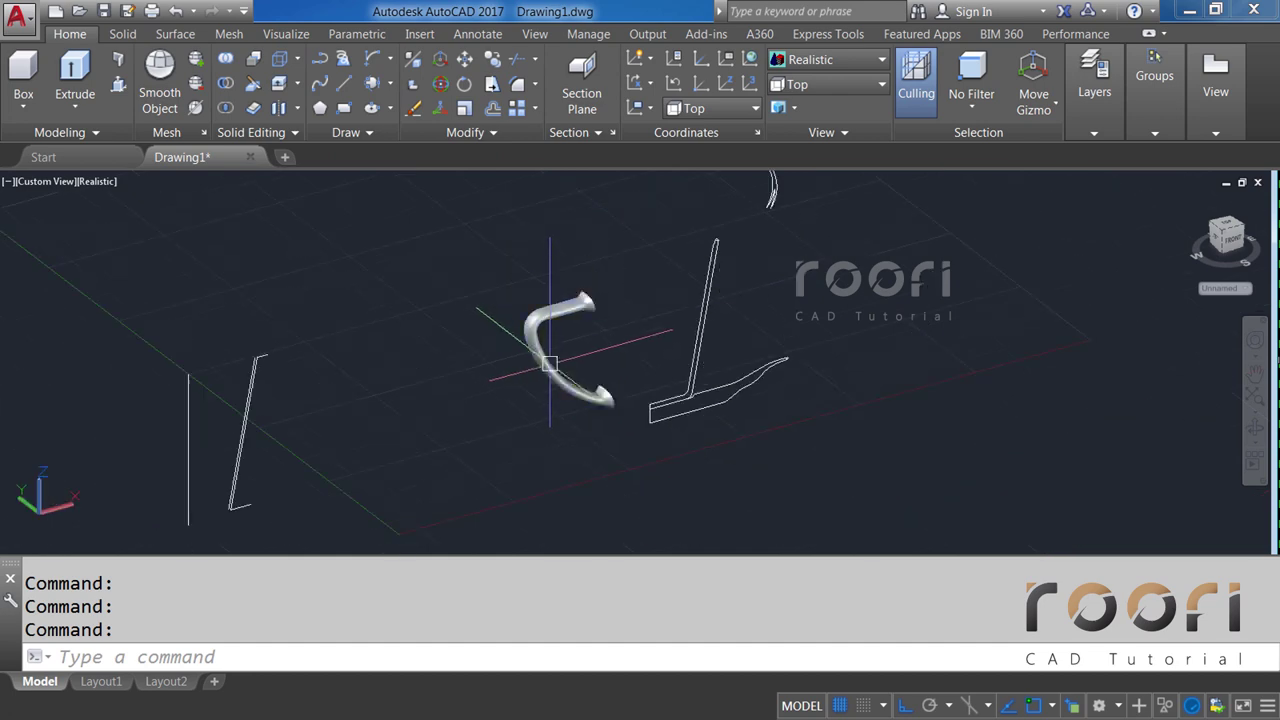
{"action": "middle_click_drag", "start_coordinate": [543, 357], "coordinate": [423, 397]}
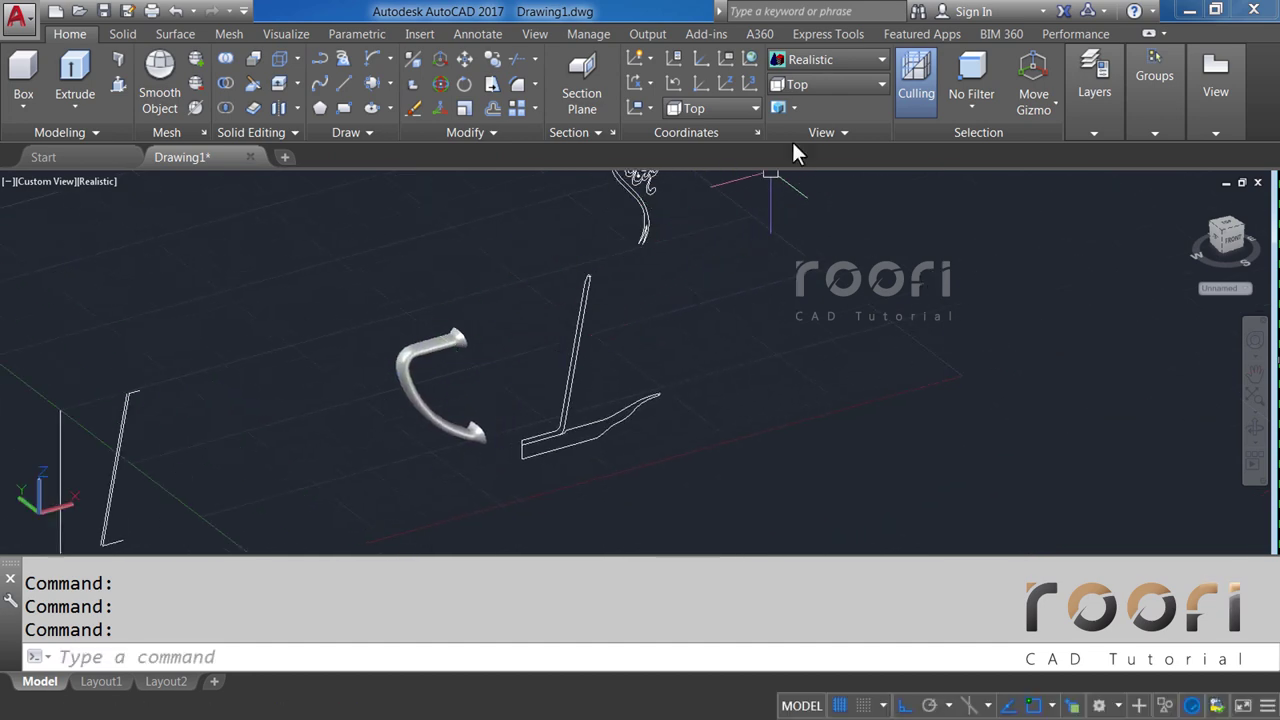
{"action": "left_click", "coordinate": [828, 59]}
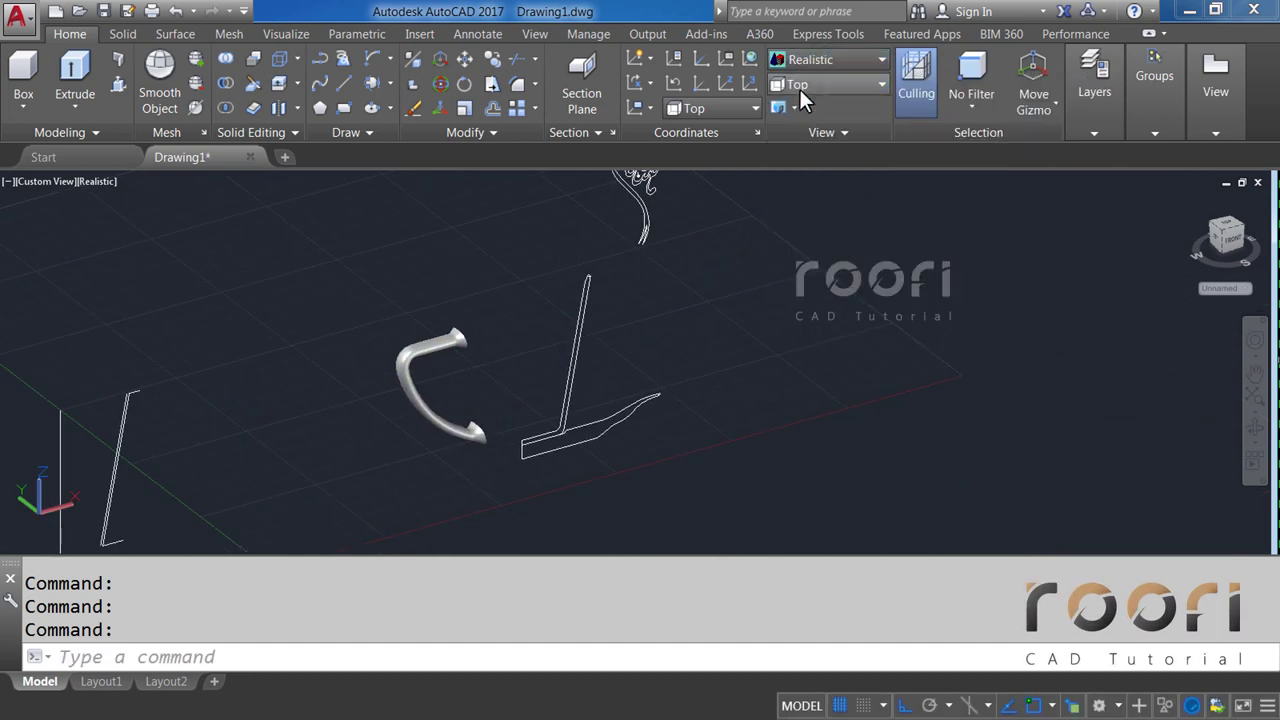
Return to 2D Wireframe in Front view with the calligraphy in frame.
{"action": "left_click", "coordinate": [802, 88]}
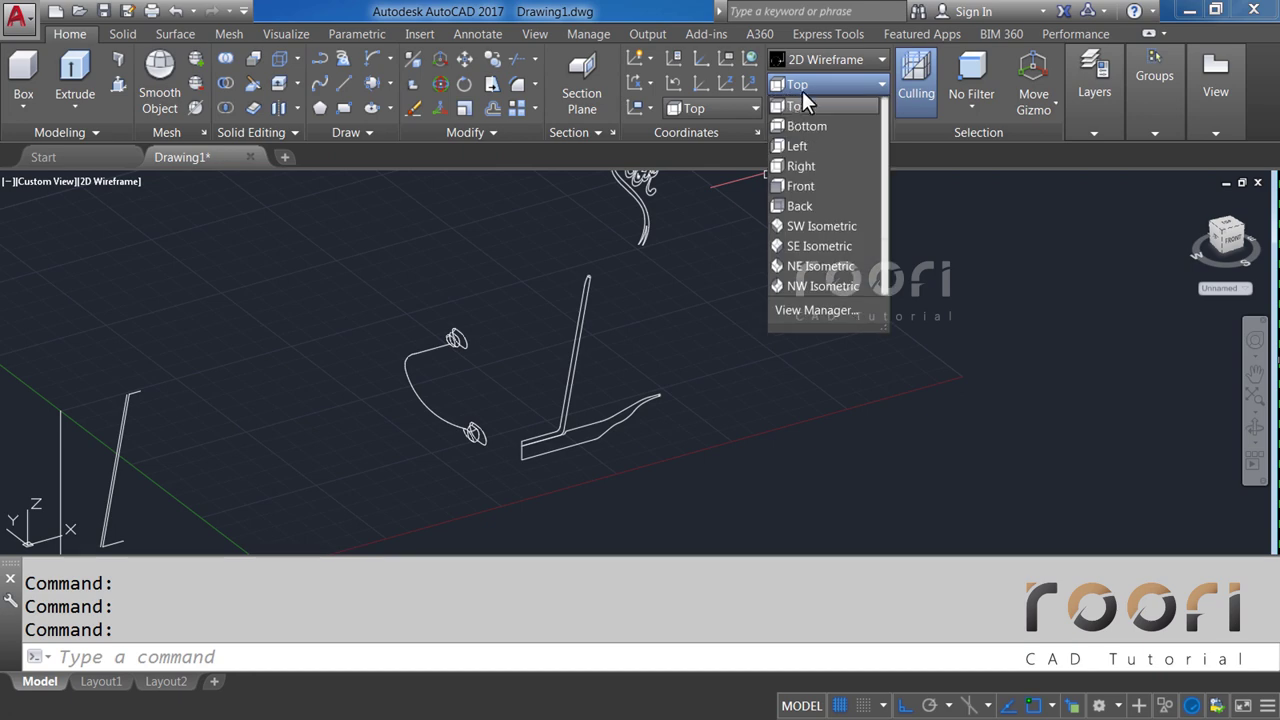
{"action": "left_click", "coordinate": [803, 187]}
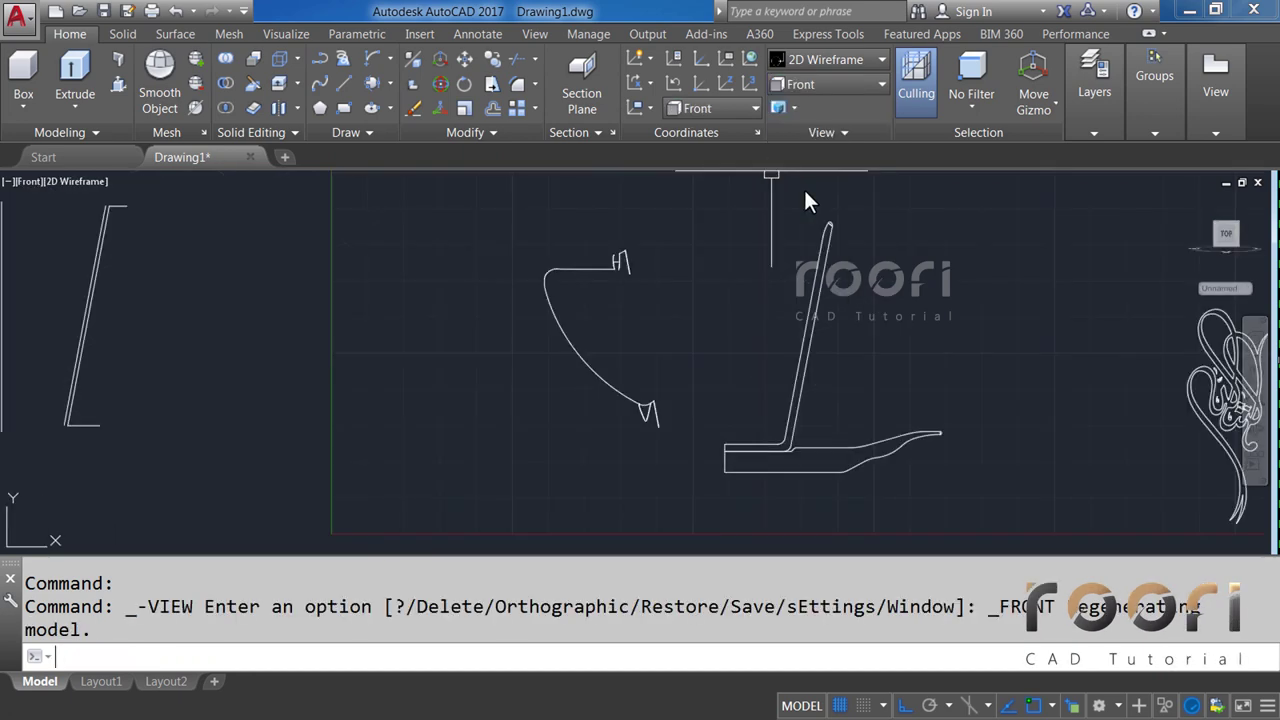
{"action": "middle_click_drag", "start_coordinate": [872, 369], "coordinate": [683, 369]}
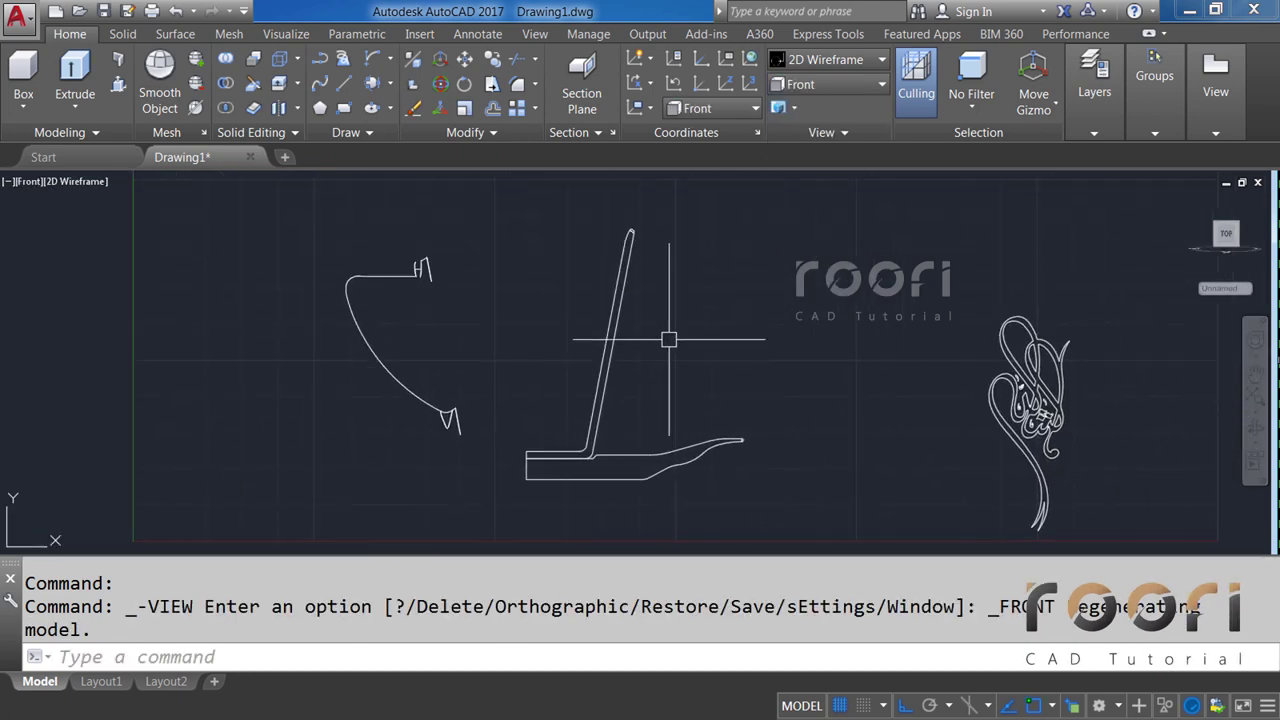
Revolve the four-object saucer profile 360° around a vertical axis at its lower-left end.
{"action": "type", "text": "REVOL"}
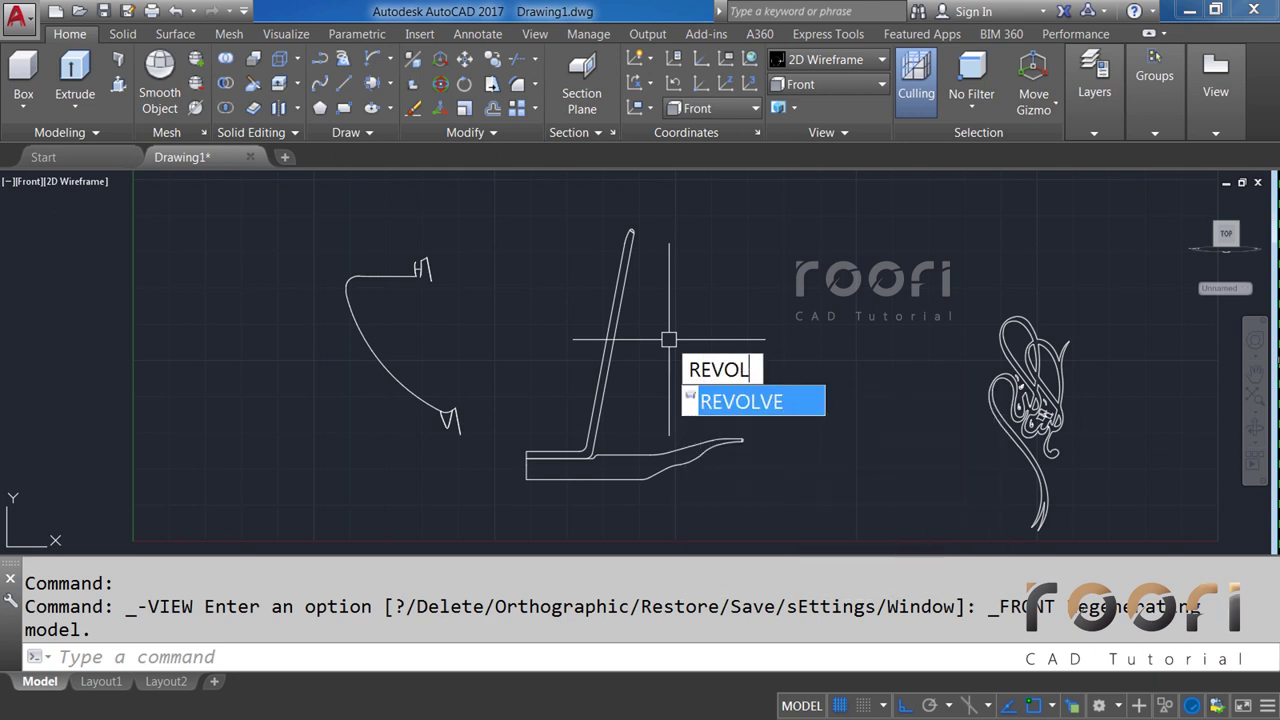
{"action": "type", "text": "VE"}
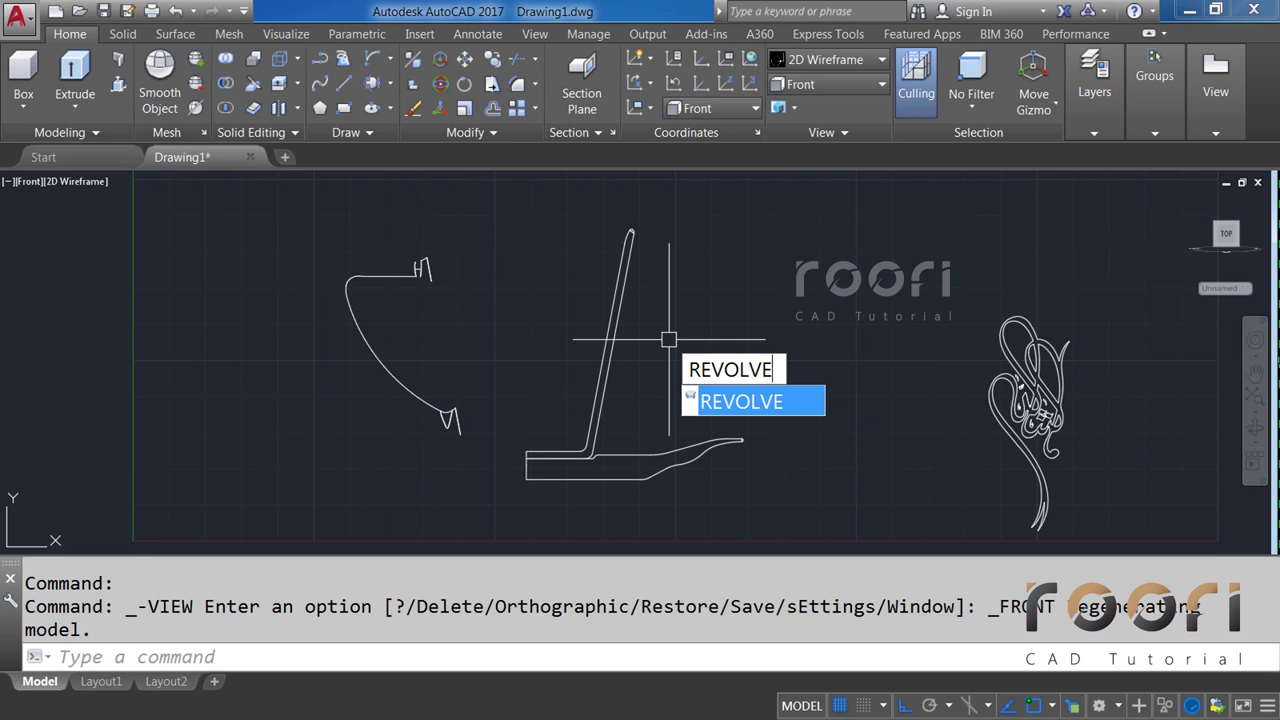
{"action": "key", "text": "Return"}
{"action": "left_click", "coordinate": [766, 475]}
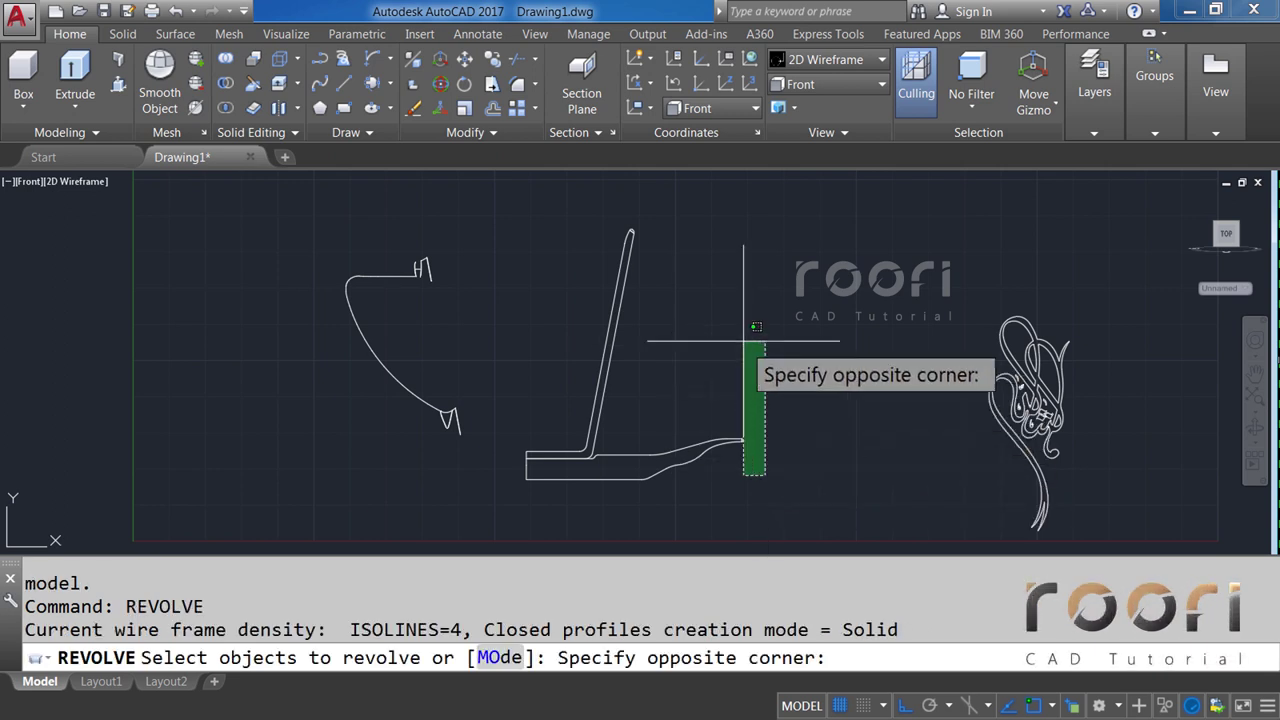
{"action": "left_click", "coordinate": [588, 220]}
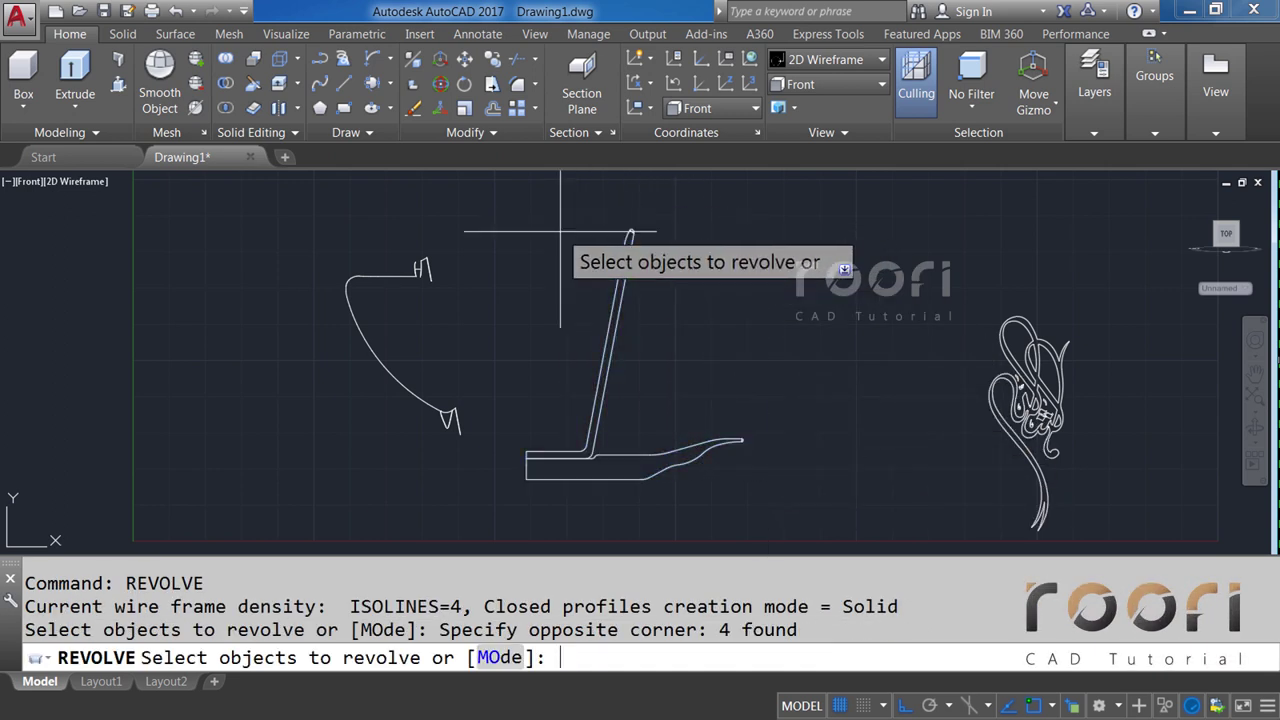
{"action": "key", "text": "Return"}
{"action": "scroll", "coordinate": [518, 472], "scroll_direction": "up", "scroll_amount": 5}
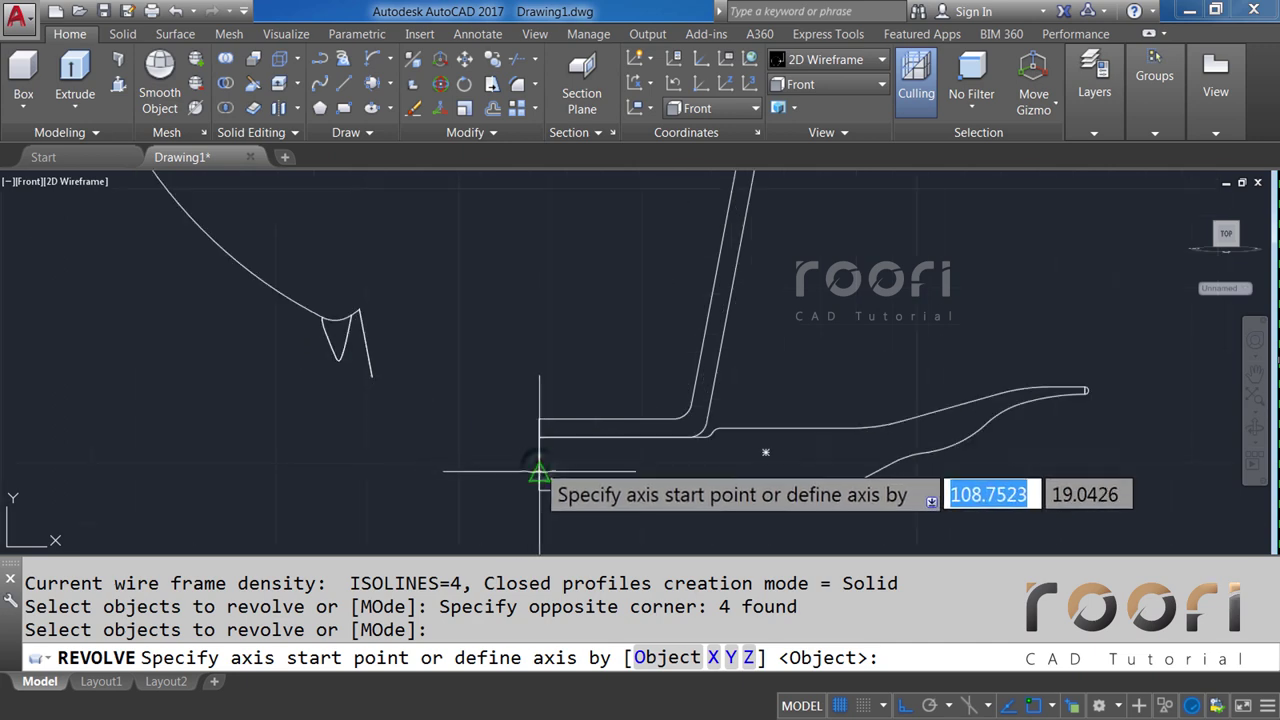
{"action": "left_click", "coordinate": [539, 473]}
{"action": "left_click", "coordinate": [448, 279]}
{"action": "type", "text": "360"}
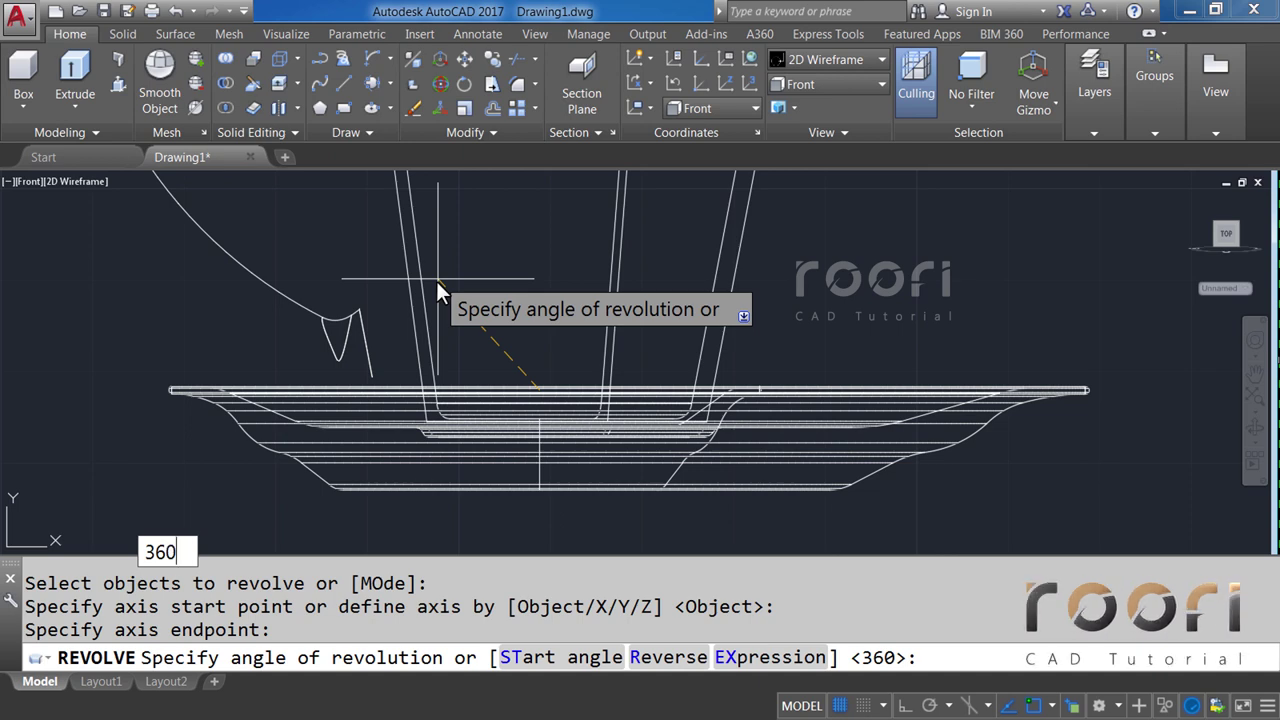
Finish the full 360-degree revolve and bring the cup and handle into view.
{"action": "key", "text": "Return"}
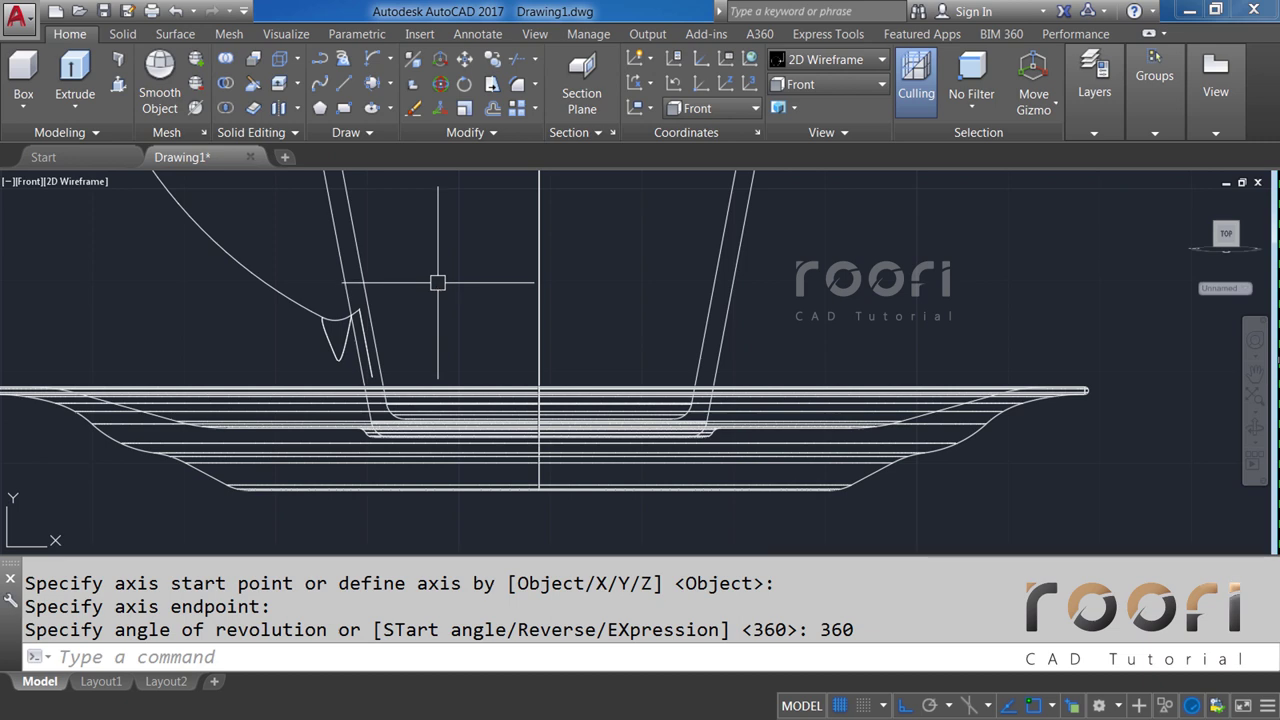
{"action": "scroll", "coordinate": [497, 320], "scroll_direction": "down", "scroll_amount": 3}
{"action": "middle_click_drag", "start_coordinate": [497, 320], "coordinate": [548, 397]}
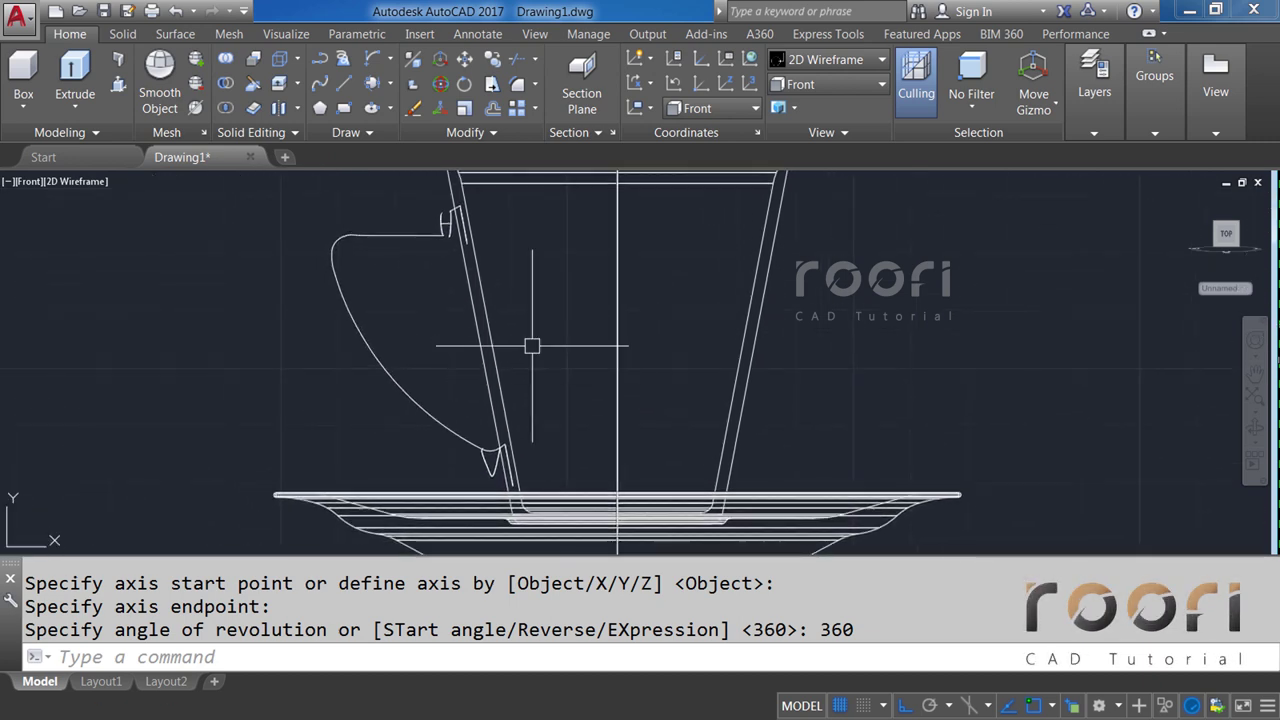
Union the cup body and handle solids into a single solid using UN.
{"action": "type", "text": "UNIO"}
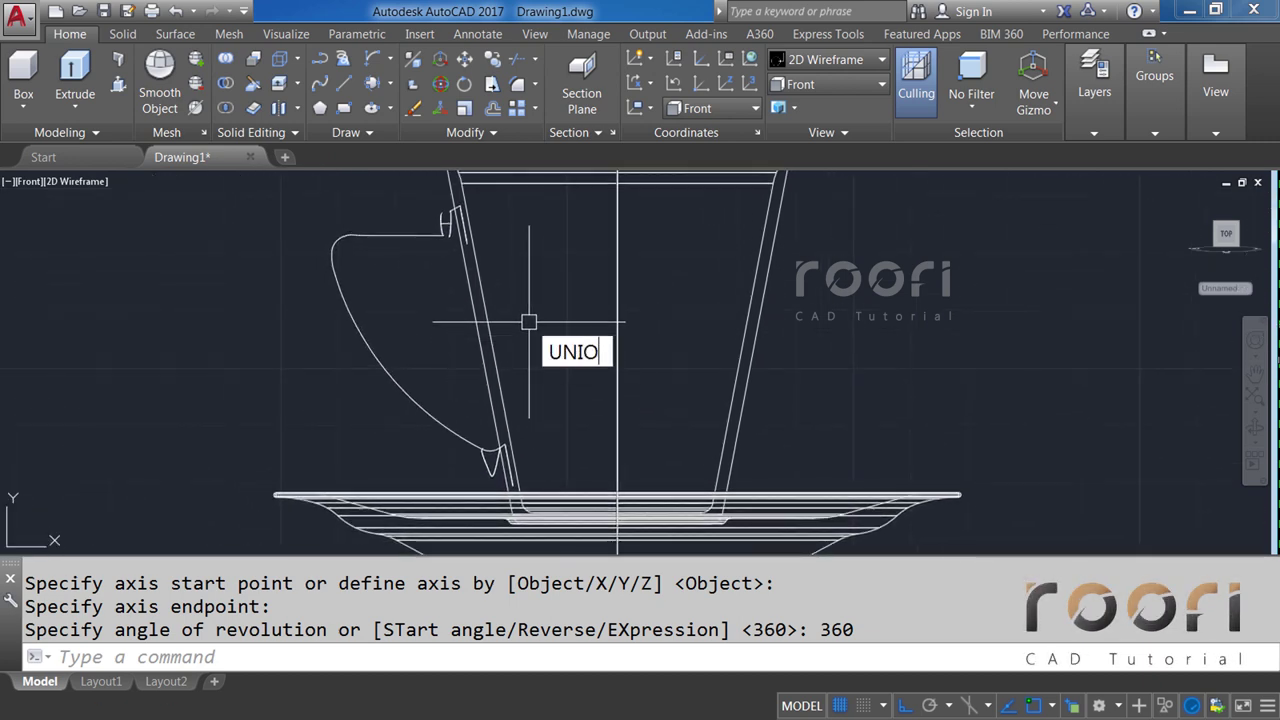
{"action": "type", "text": "N"}
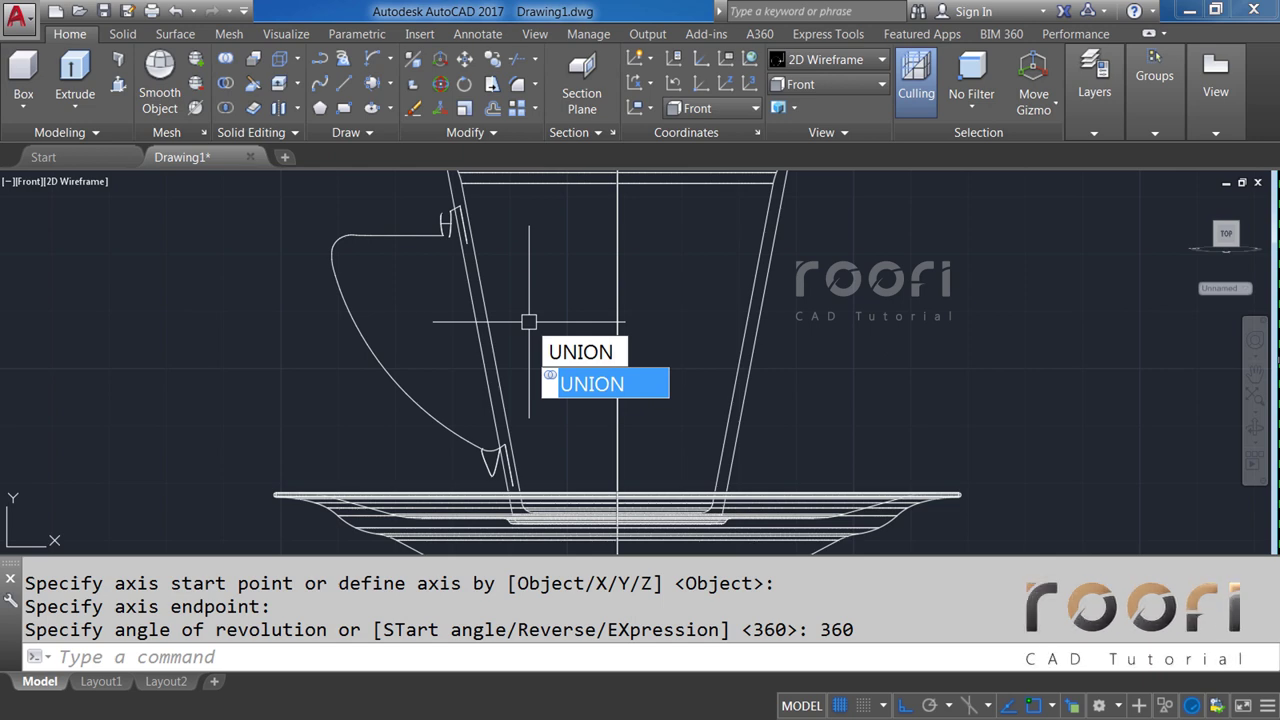
{"action": "key", "text": "Return"}
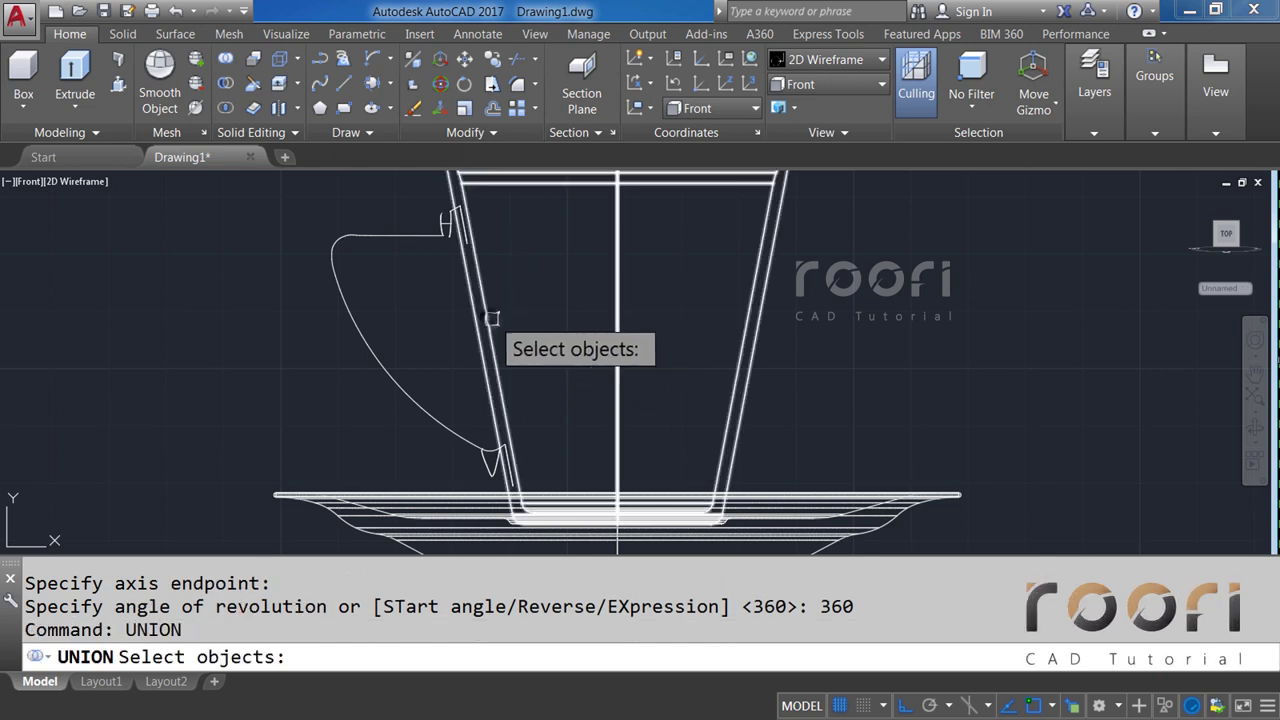
{"action": "left_click", "coordinate": [486, 318]}
{"action": "left_click", "coordinate": [412, 258]}
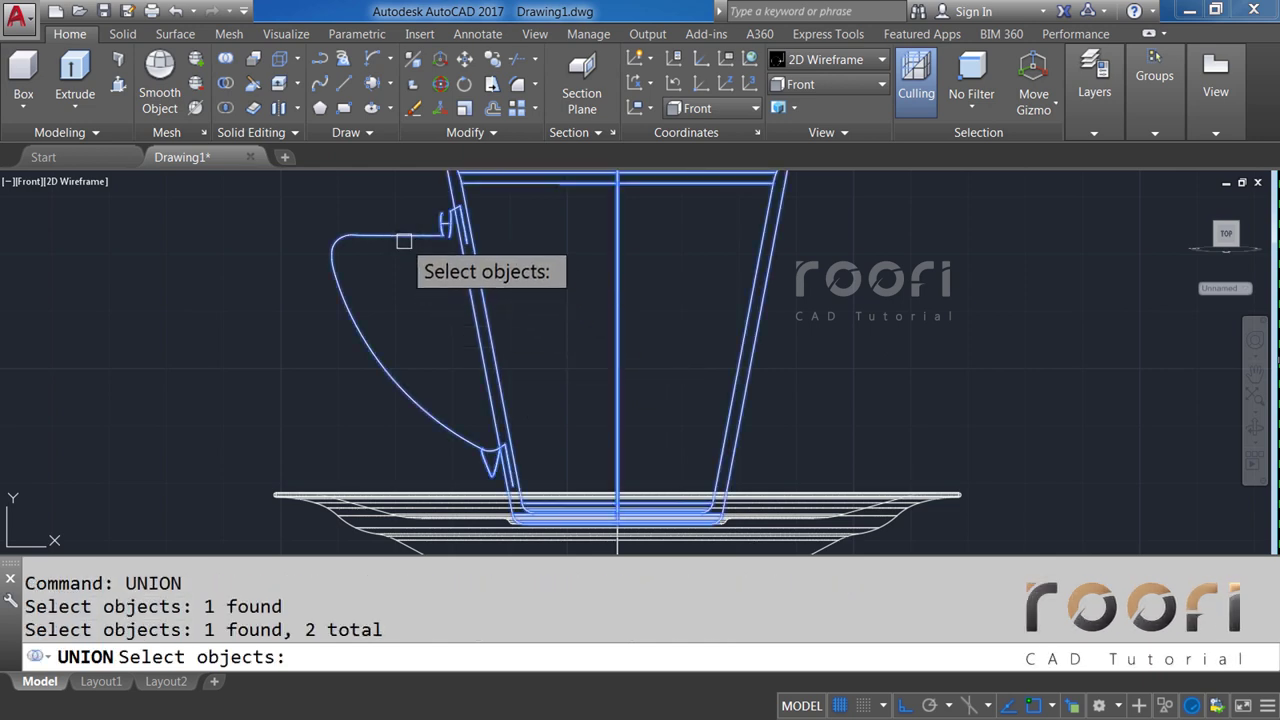
{"action": "key", "text": "Return"}
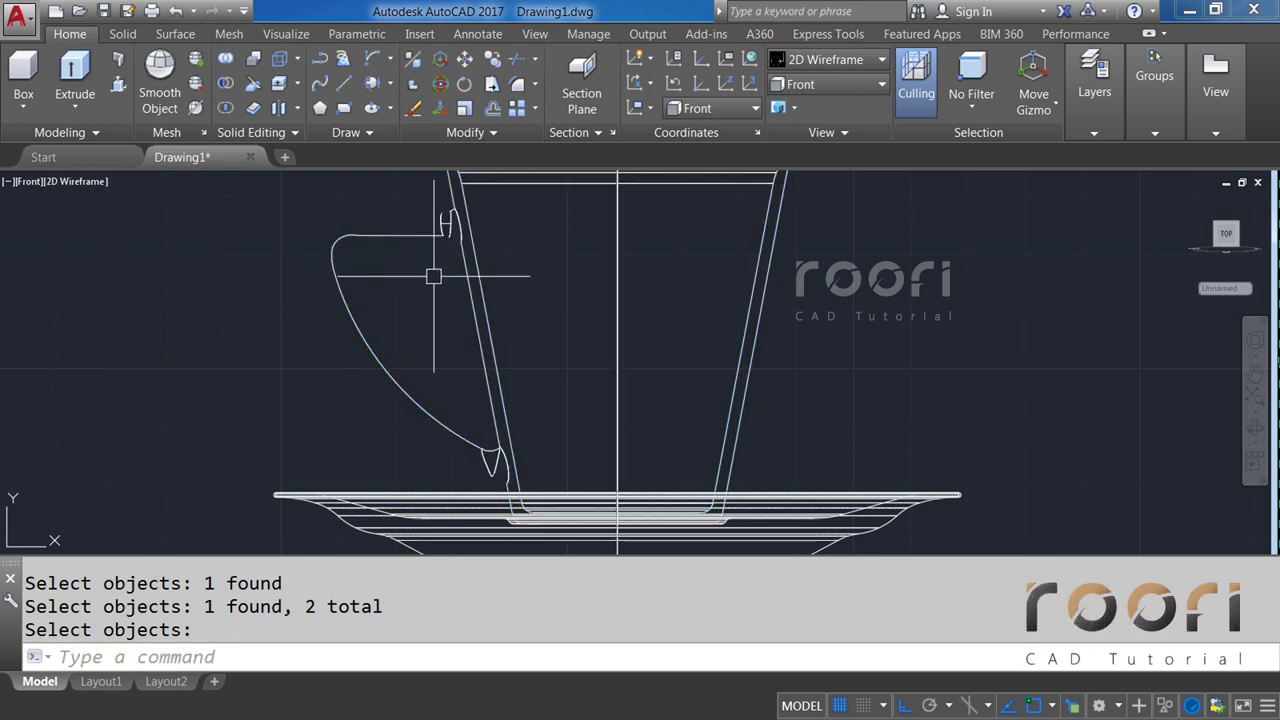
{"action": "scroll", "coordinate": [521, 320], "scroll_direction": "down", "scroll_amount": 2}
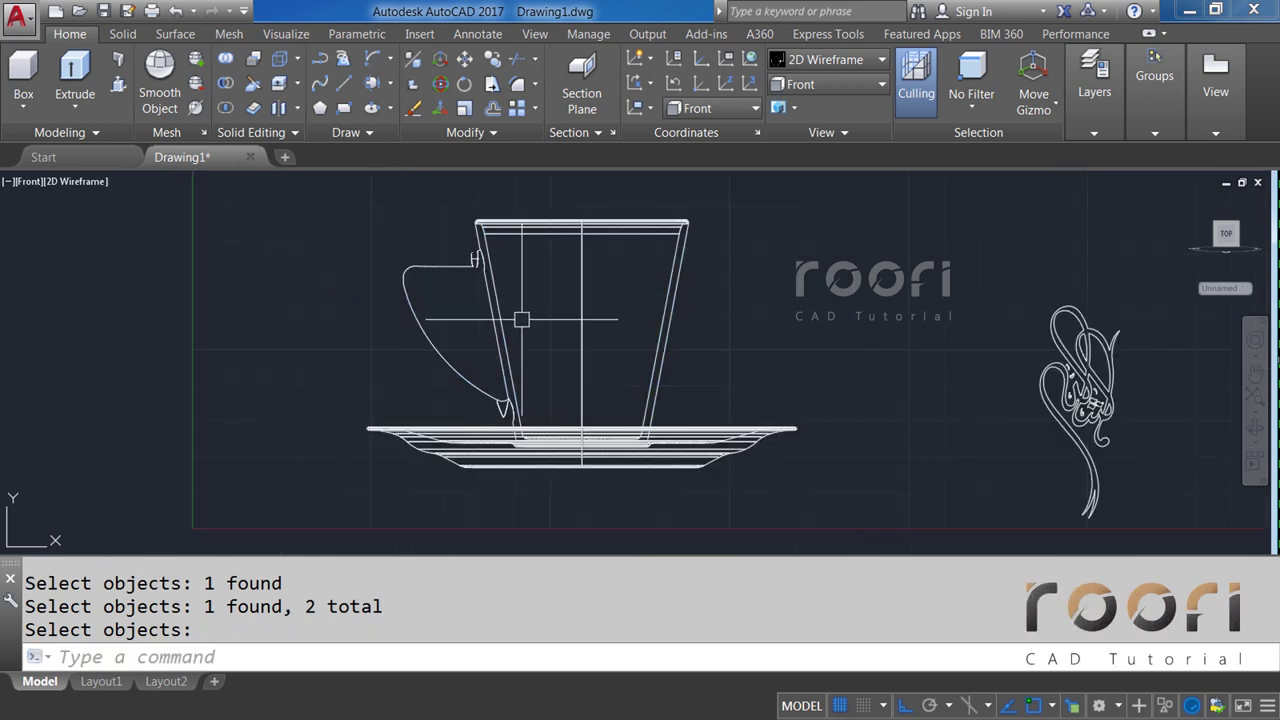
View the joined cup from Top with Realistic shading, then orbit to a tilted 3D view.
{"action": "left_click", "coordinate": [819, 88]}
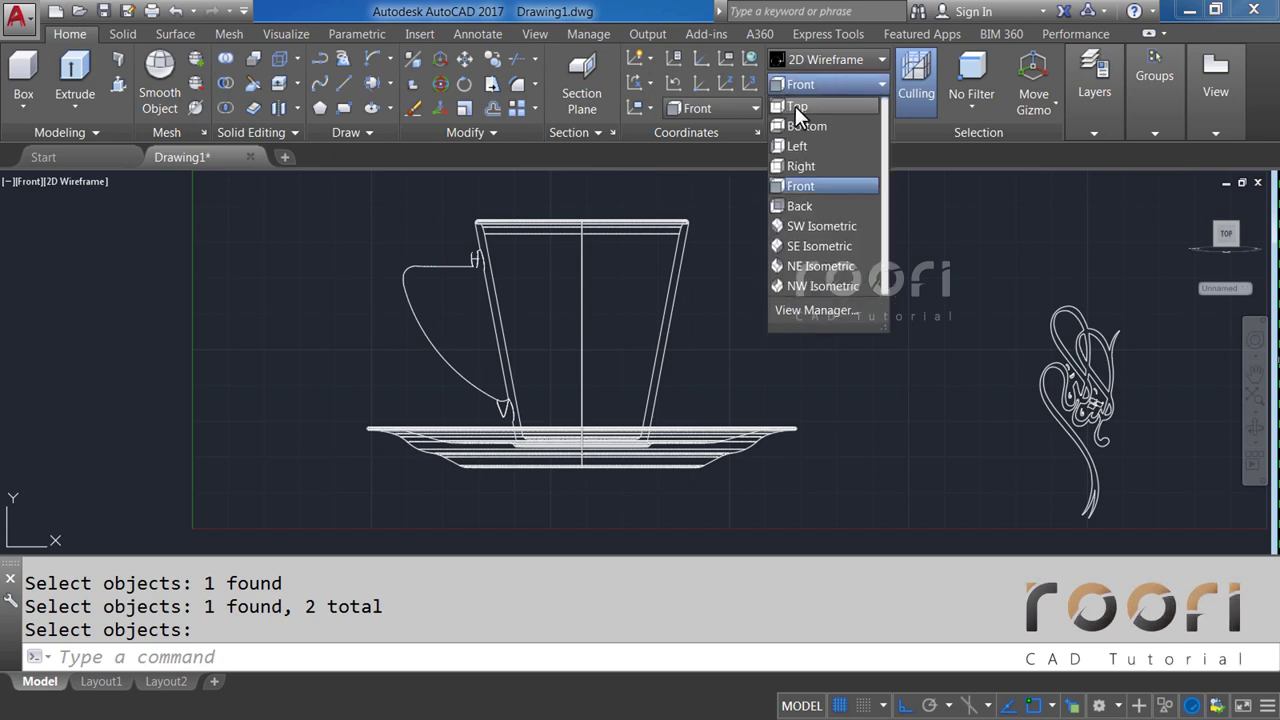
{"action": "left_click", "coordinate": [795, 106]}
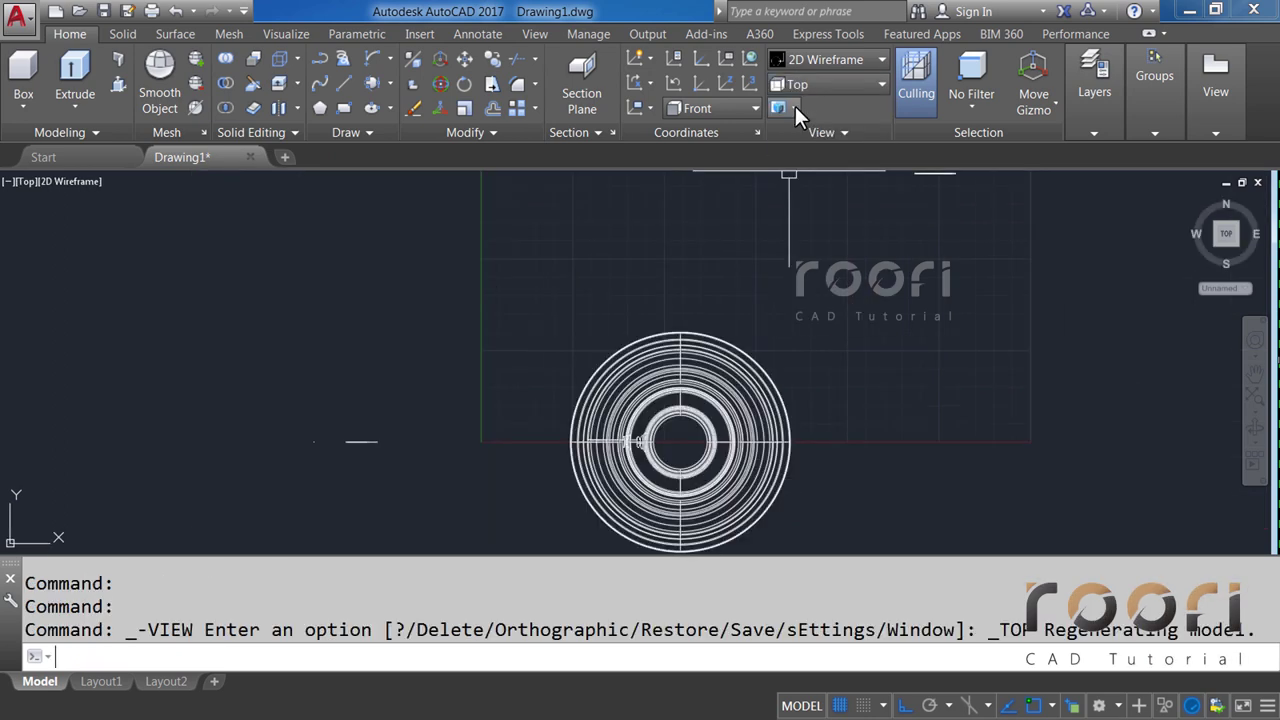
{"action": "left_click", "coordinate": [825, 62]}
{"action": "left_click", "coordinate": [1060, 118]}
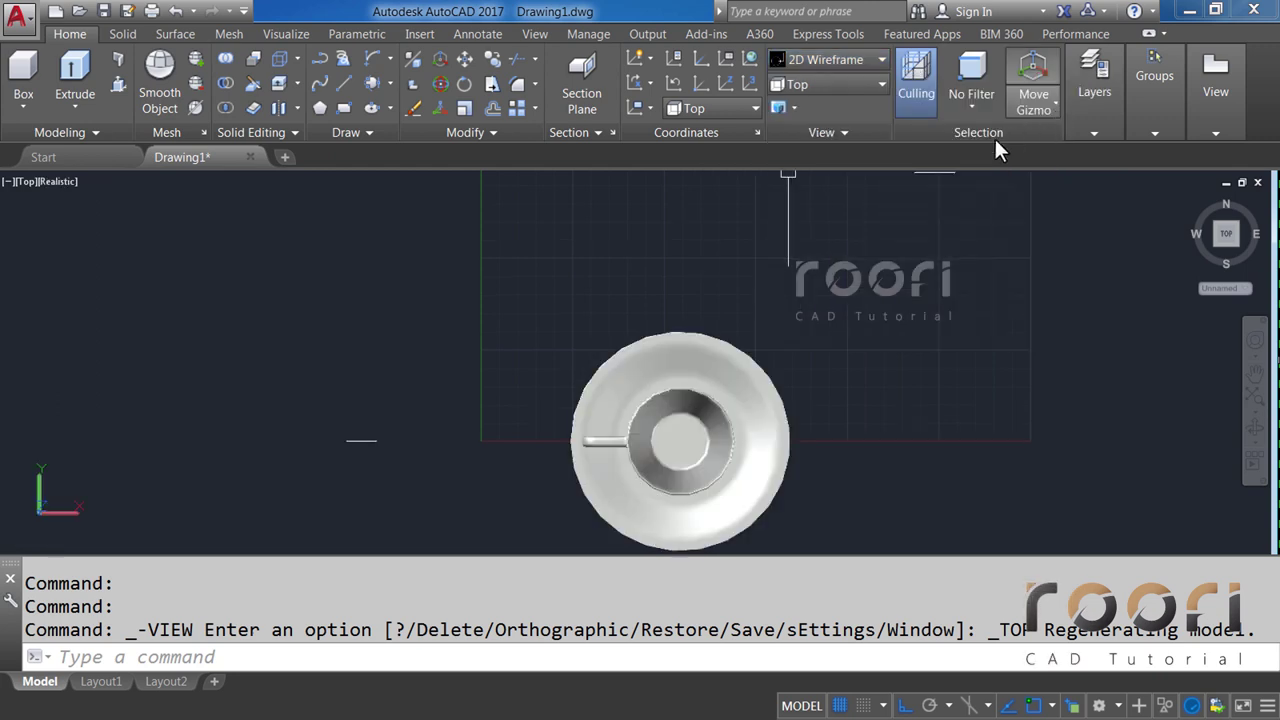
{"action": "mouse_move", "coordinate": [748, 434]}
{"action": "middle_mouse_down"}
{"action": "mouse_move", "coordinate": [739, 364]}
{"action": "mouse_move", "coordinate": [698, 328]}
{"action": "middle_mouse_up"}
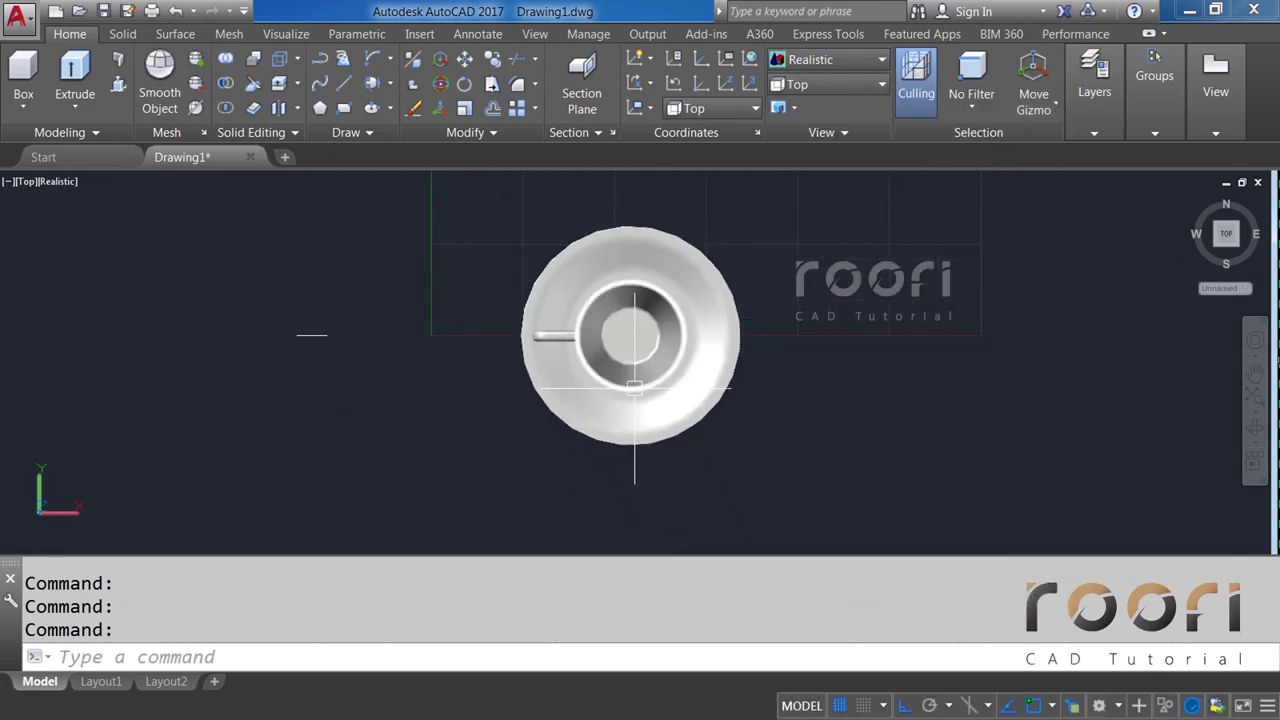
{"action": "middle_click_drag", "start_coordinate": [634, 388], "coordinate": [688, 258], "text": "shift"}
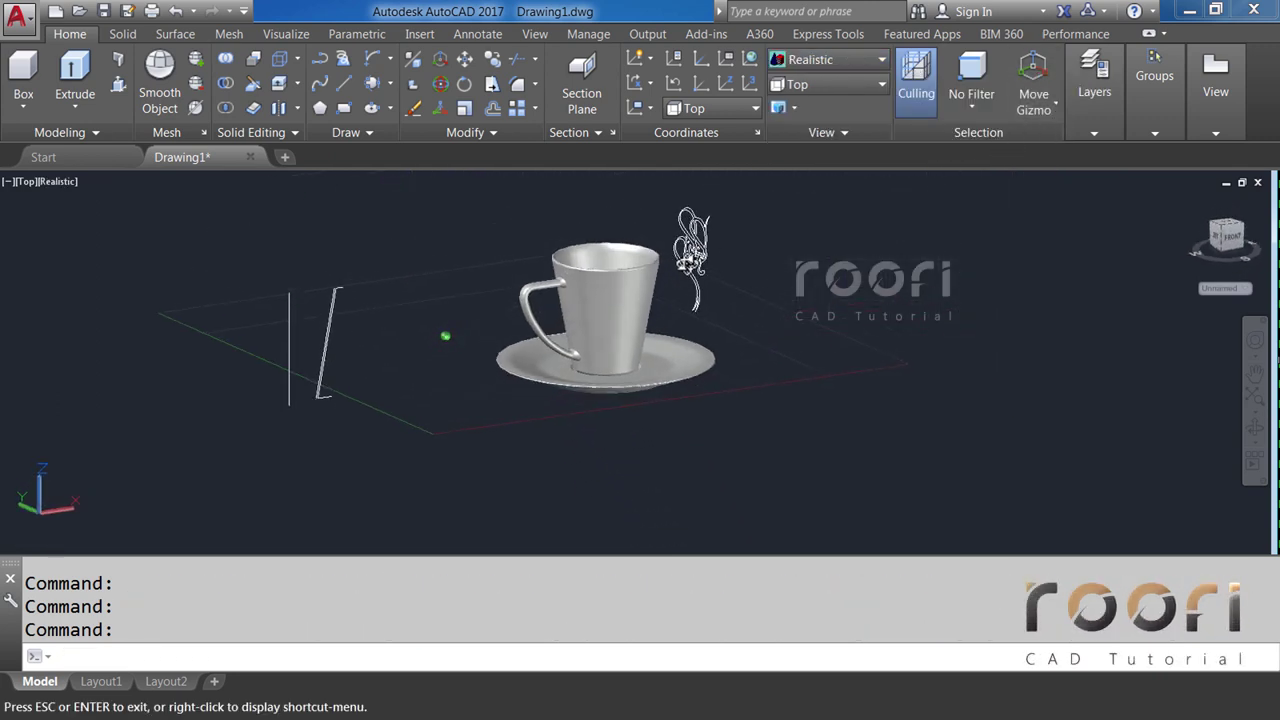
Return to 2D Wireframe and zoom in on the handle junction.
{"action": "left_click", "coordinate": [813, 64]}
{"action": "left_click", "coordinate": [795, 100]}
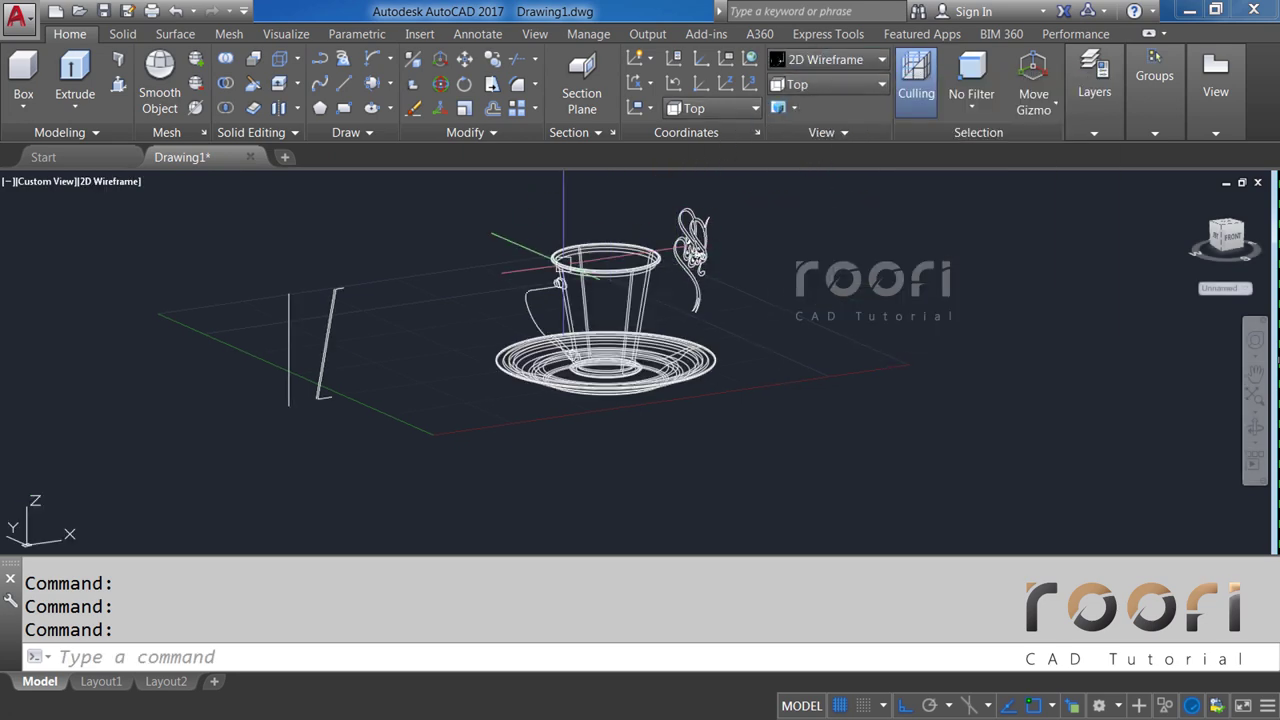
{"action": "scroll", "coordinate": [563, 262], "scroll_direction": "up", "scroll_amount": 3}
{"action": "scroll", "coordinate": [564, 270], "scroll_direction": "up", "scroll_amount": 3}
{"action": "scroll", "coordinate": [566, 286], "scroll_direction": "up", "scroll_amount": 2}
Fillet the edge where the handle meets the cup with radius 1.
{"action": "scroll", "coordinate": [568, 291], "scroll_direction": "up", "scroll_amount": 1}
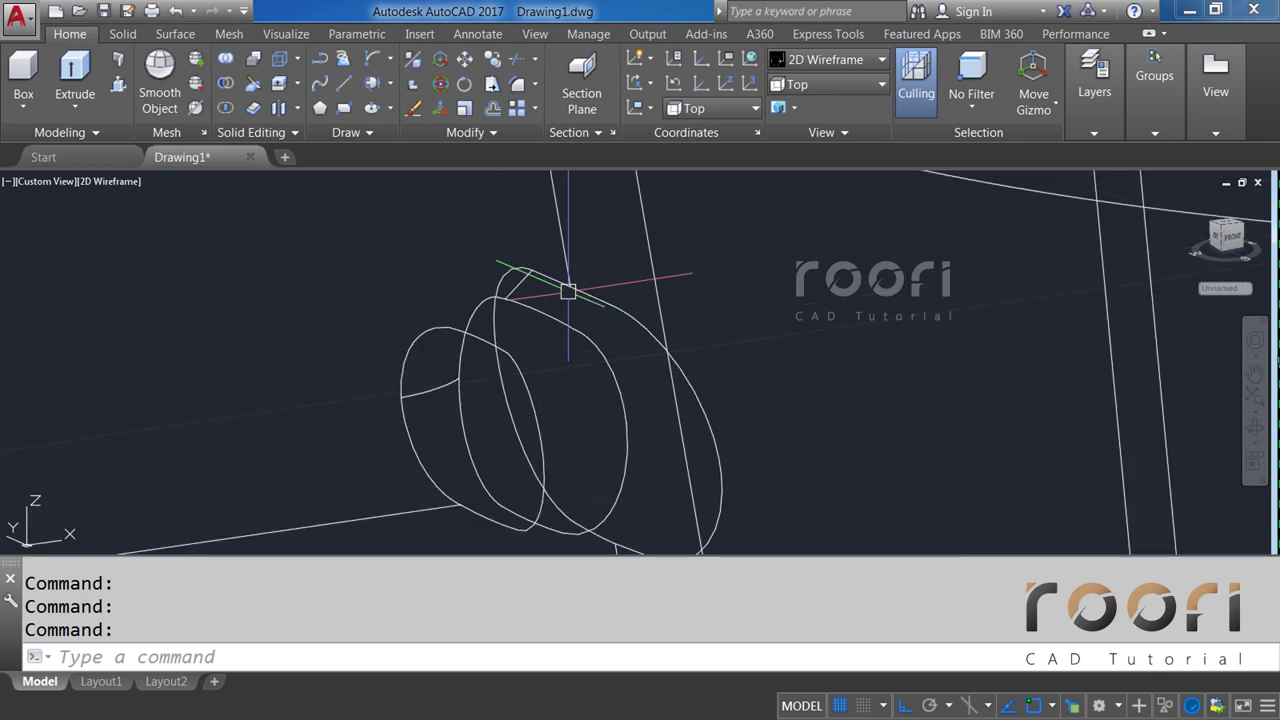
{"action": "middle_click_drag", "start_coordinate": [568, 291], "coordinate": [576, 271]}
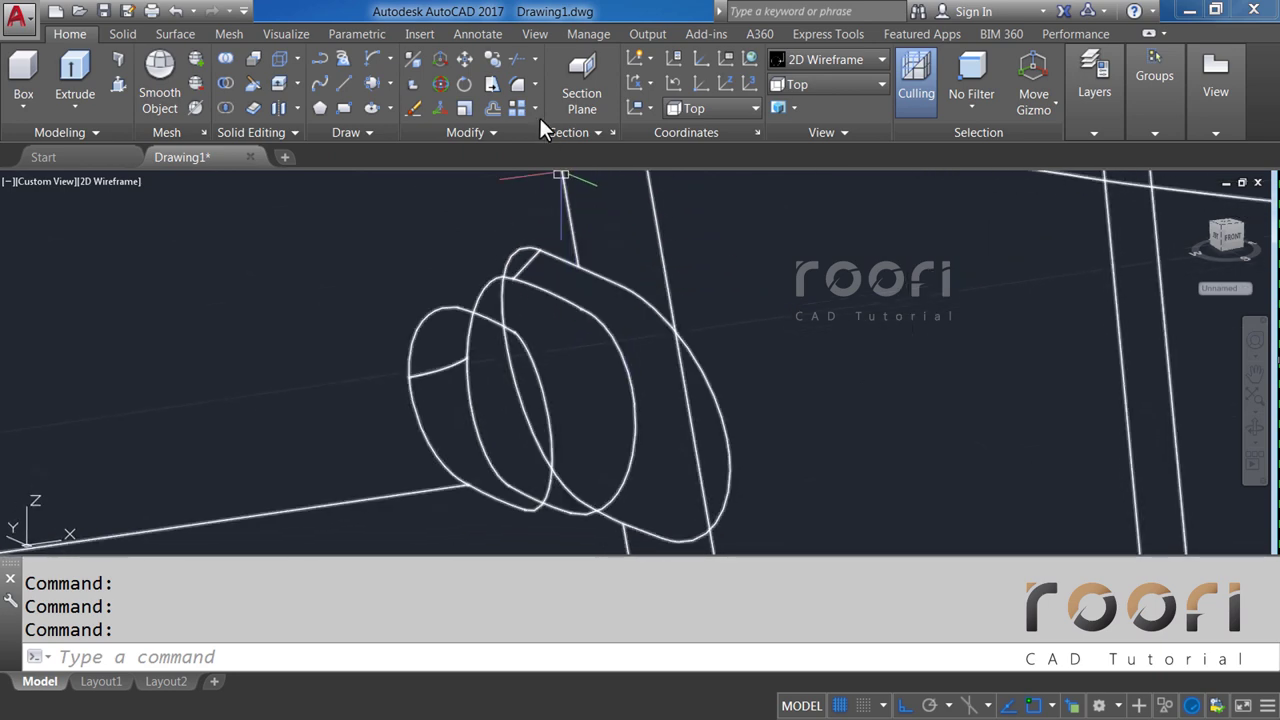
{"action": "left_click", "coordinate": [535, 85]}
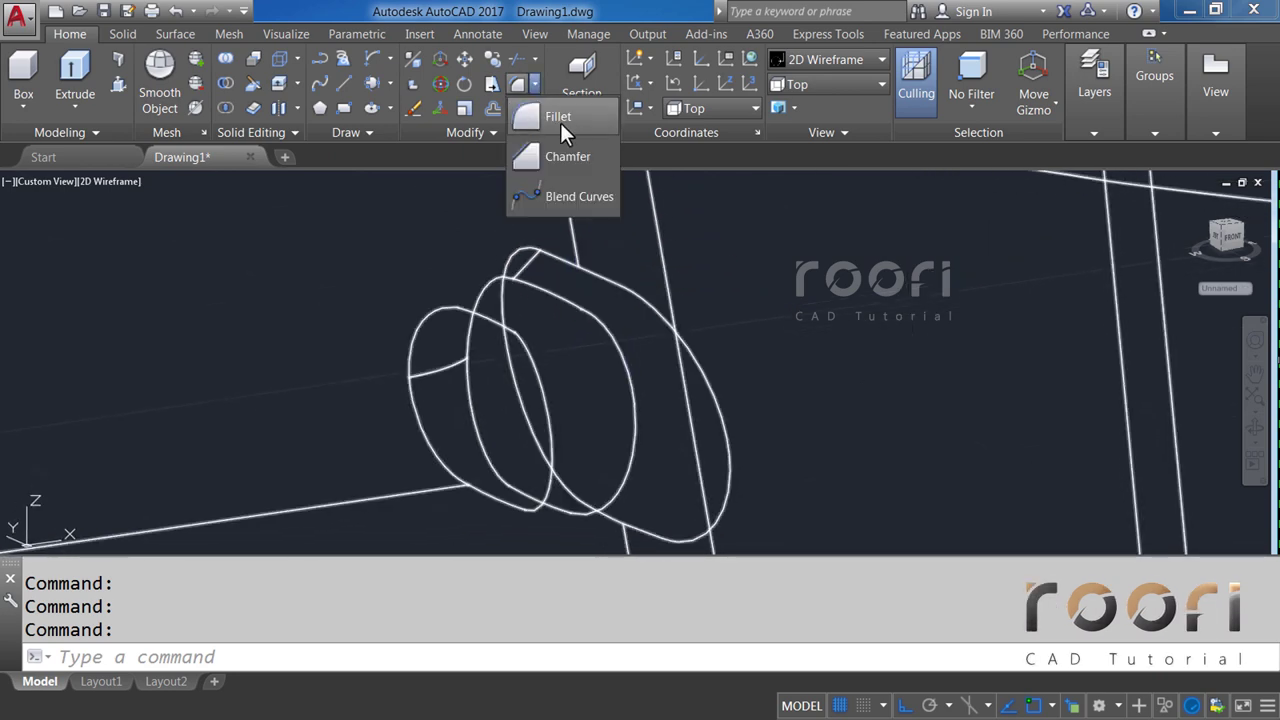
{"action": "left_click", "coordinate": [560, 118]}
{"action": "type", "text": "R"}
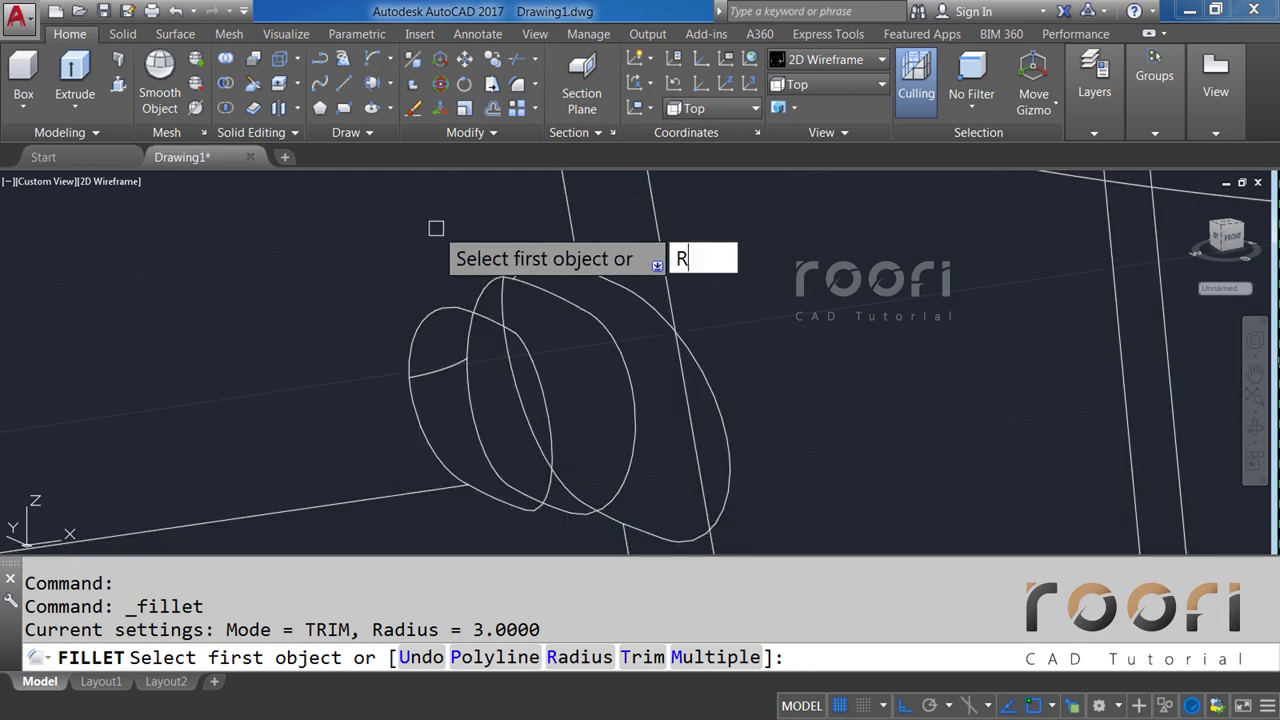
{"action": "key", "text": "Return"}
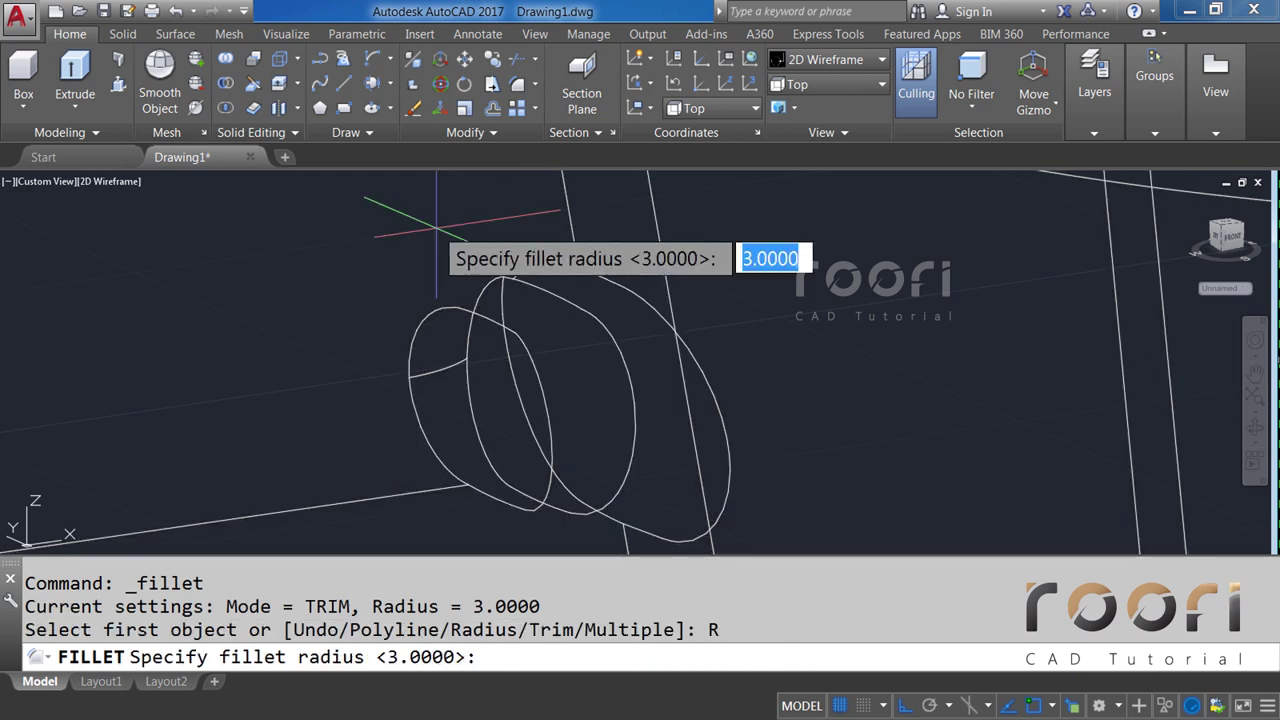
{"action": "type", "text": "1"}
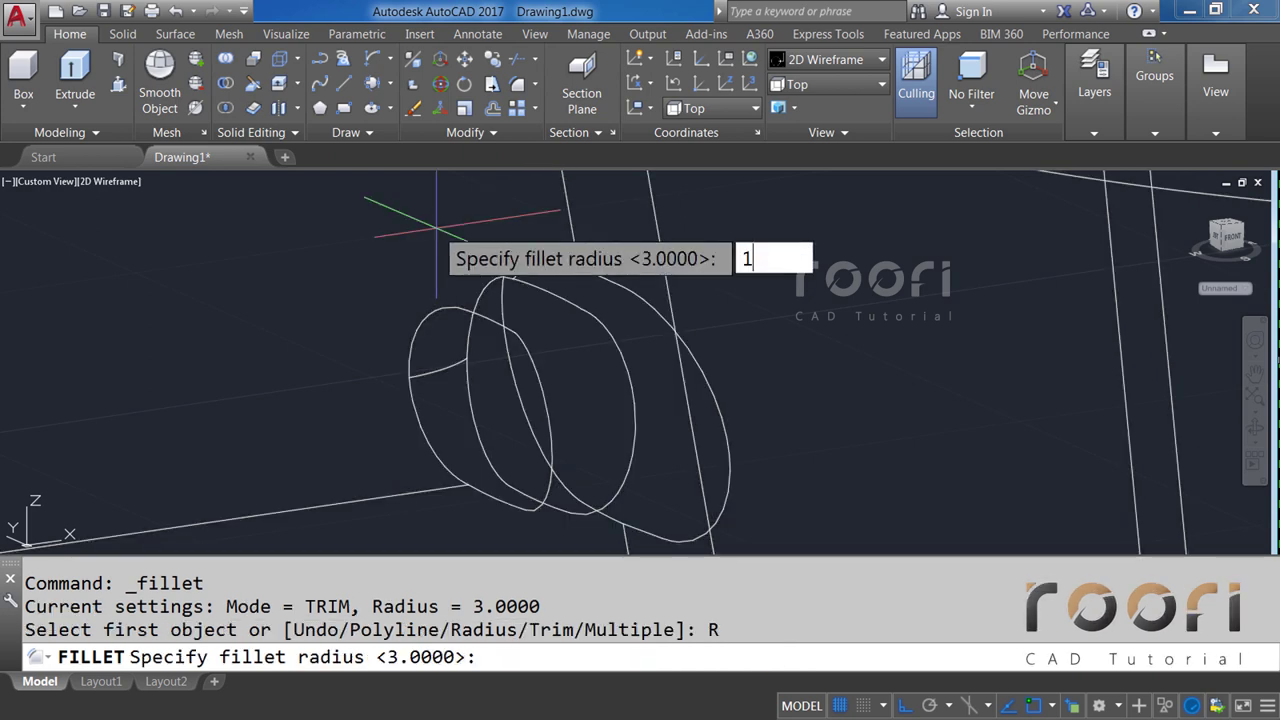
{"action": "key", "text": "Return"}
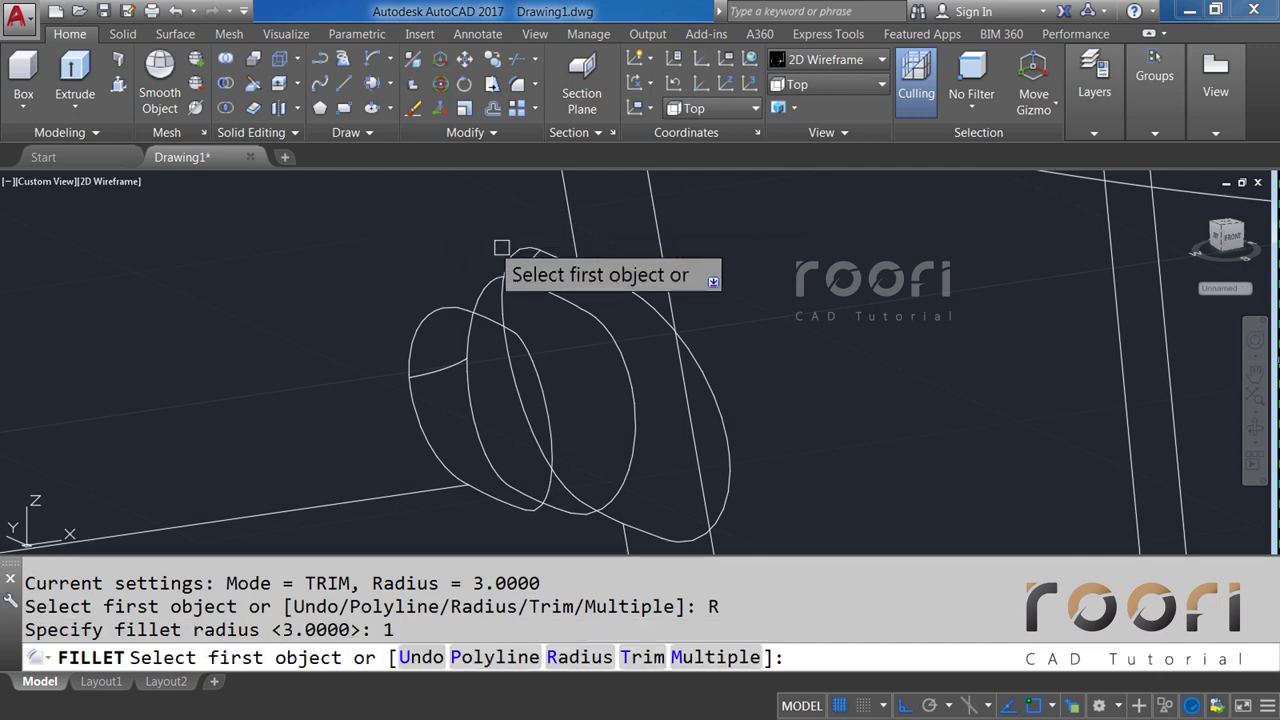
{"action": "left_click", "coordinate": [616, 283]}
{"action": "key", "text": "Return"}
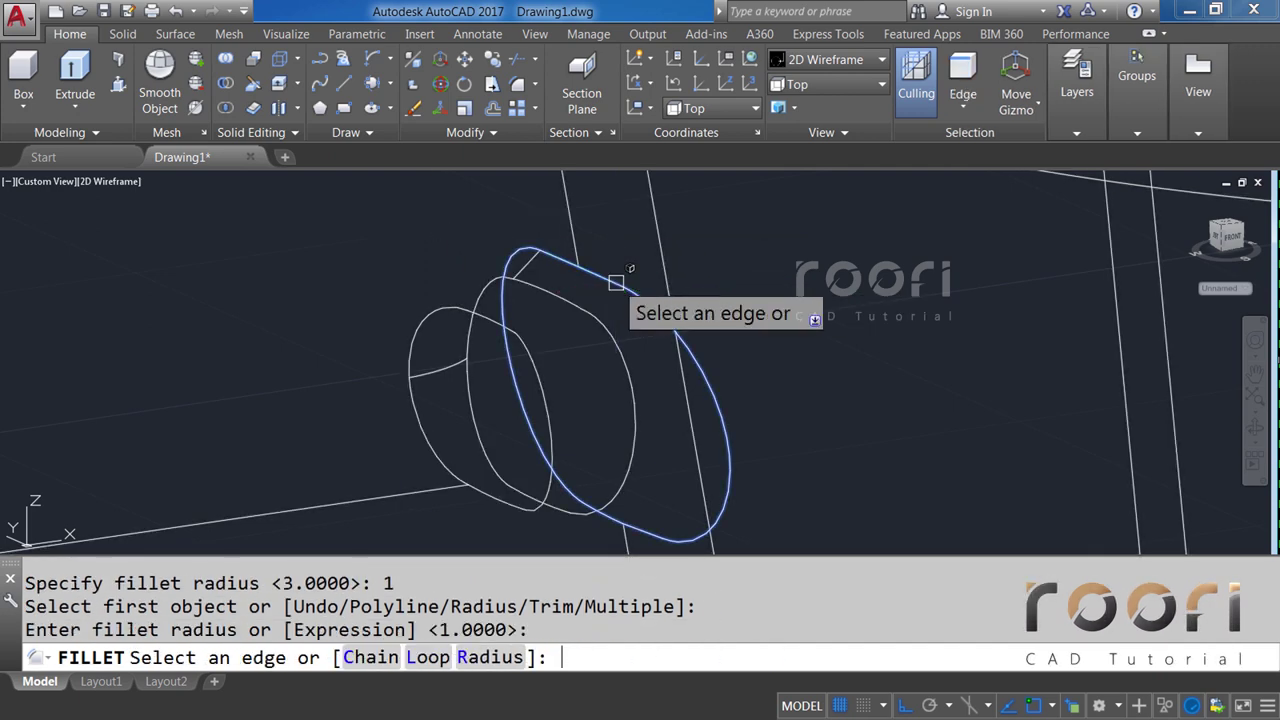
{"action": "left_click", "coordinate": [616, 283]}
{"action": "key", "text": "Return"}
Clear the leftover command and orbit to show more of the saucer rim.
{"action": "scroll", "coordinate": [614, 283], "scroll_direction": "down", "scroll_amount": 2}
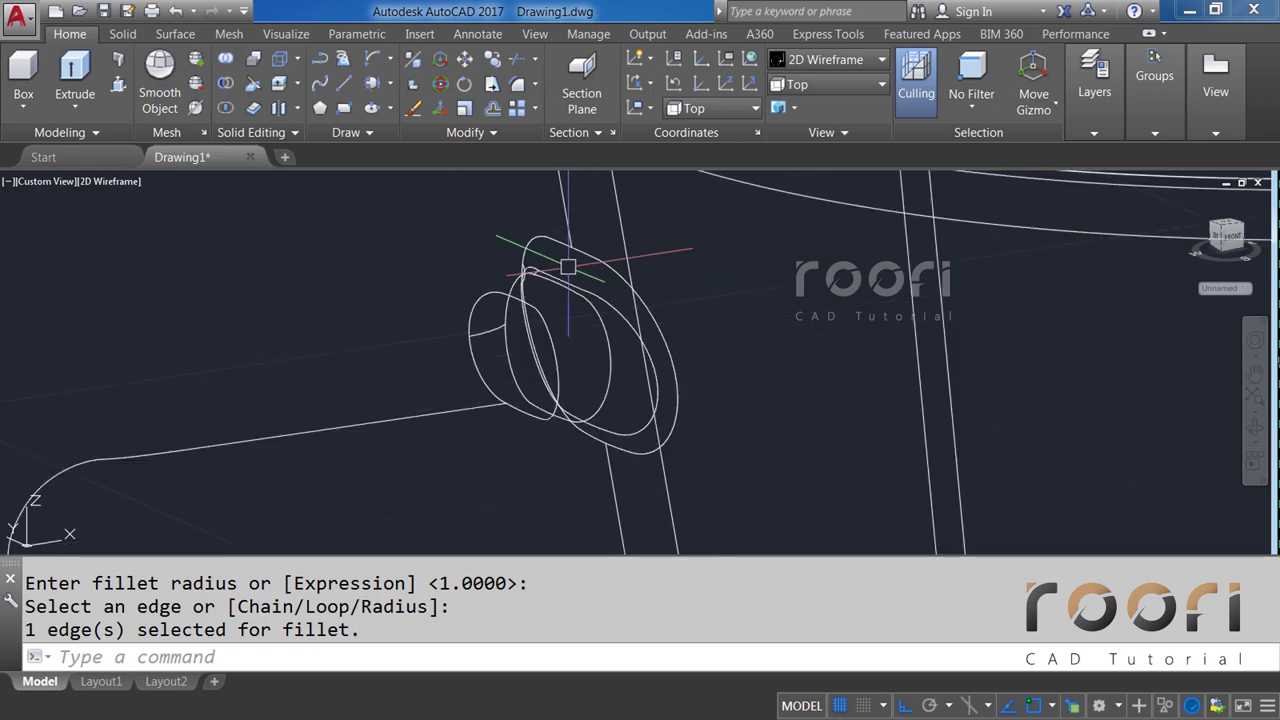
{"action": "scroll", "coordinate": [550, 295], "scroll_direction": "down", "scroll_amount": 2}
{"action": "key", "text": "Escape"}
{"action": "key", "text": "Escape"}
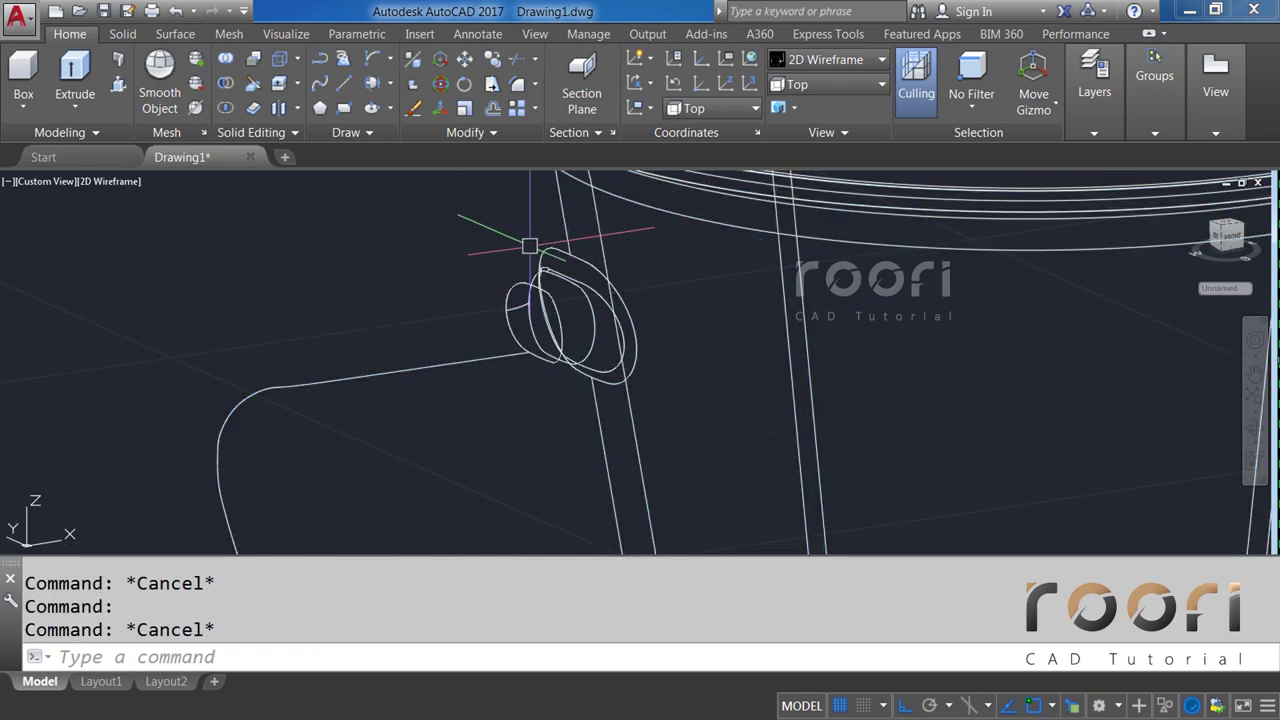
{"action": "scroll", "coordinate": [549, 351], "scroll_direction": "down", "scroll_amount": 10}
{"action": "middle_click_drag", "start_coordinate": [549, 351], "coordinate": [555, 360], "text": "shift"}
{"action": "scroll", "coordinate": [570, 443], "scroll_direction": "up", "scroll_amount": 10}
{"action": "mouse_move", "coordinate": [570, 443]}
{"action": "middle_mouse_down"}
{"action": "mouse_move", "coordinate": [663, 420]}
{"action": "mouse_move", "coordinate": [663, 383]}
{"action": "middle_mouse_up"}
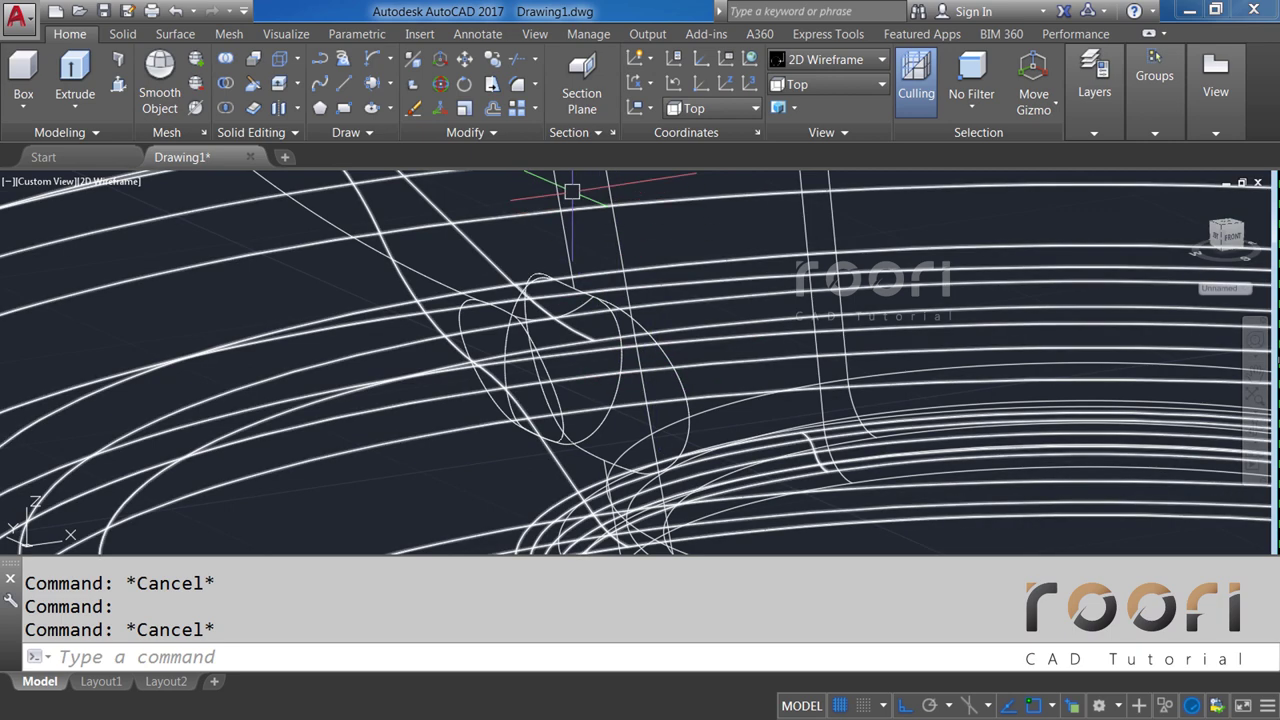
{"action": "left_click", "coordinate": [535, 84]}
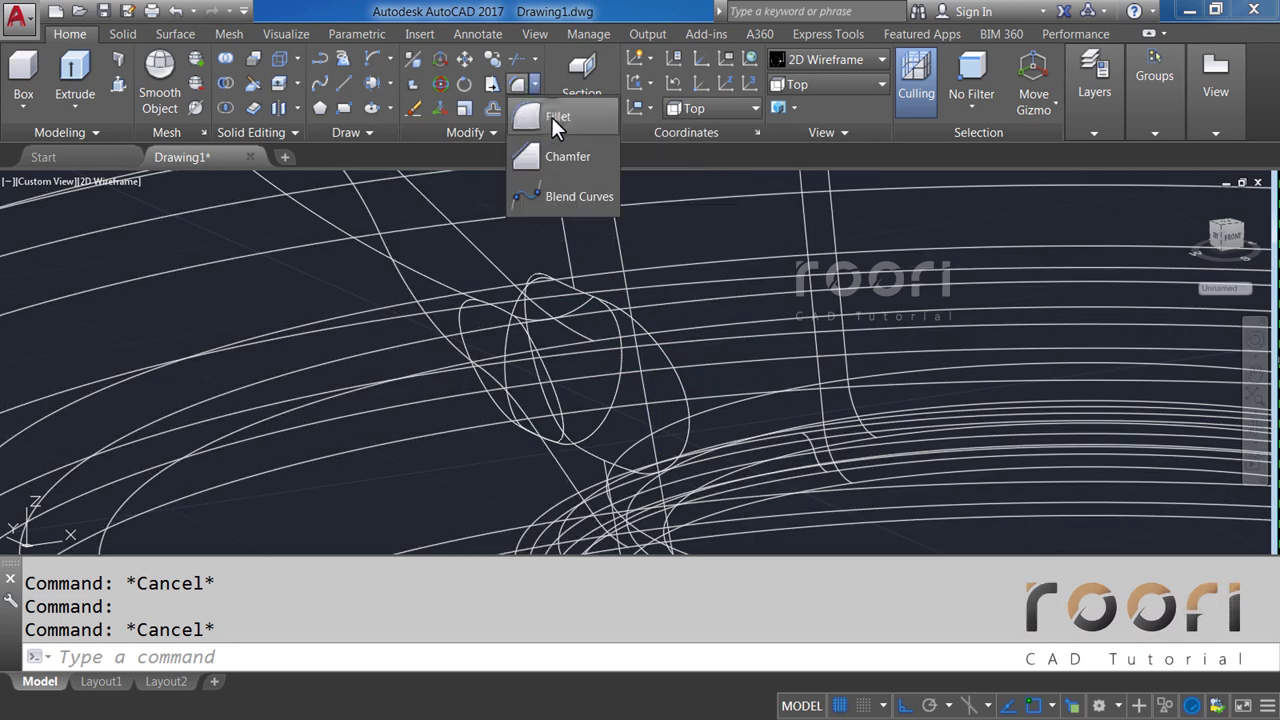
Start another fillet on the cup solid, keeping the radius at 1.
{"action": "left_click", "coordinate": [552, 117]}
{"action": "type", "text": "R"}
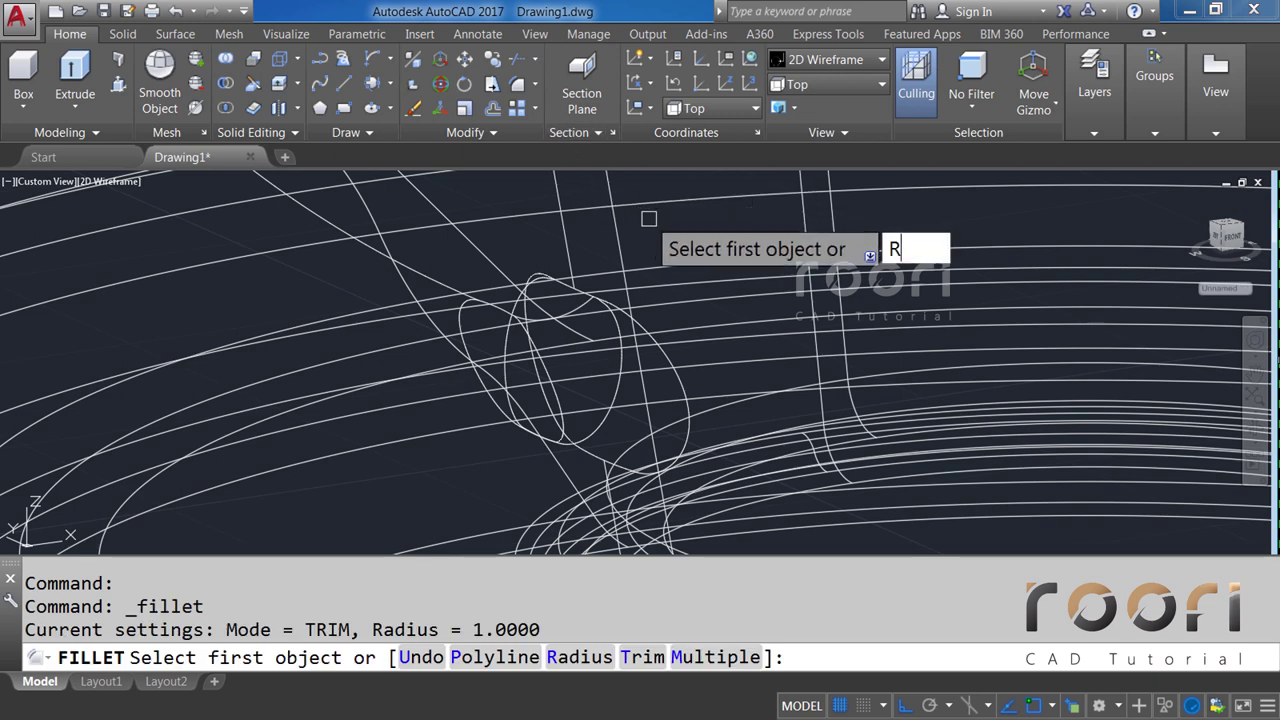
{"action": "key", "text": "Return"}
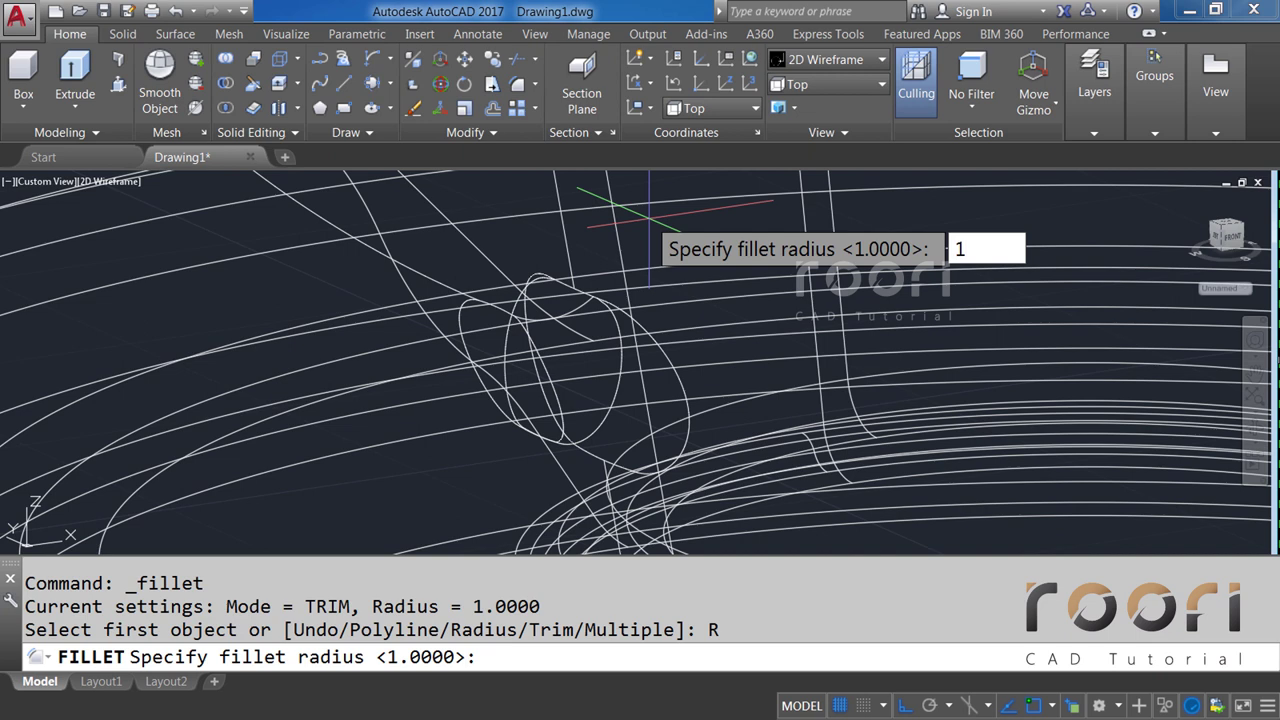
{"action": "key", "text": "Return"}
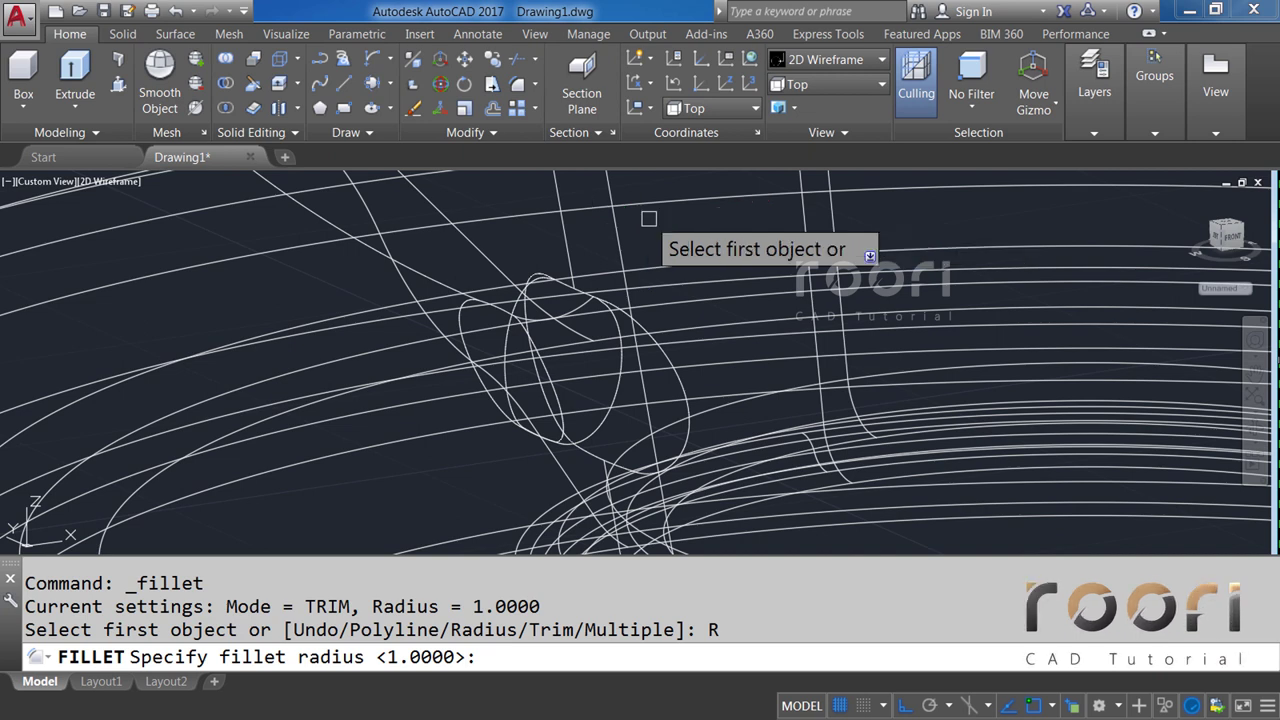
{"action": "left_click", "coordinate": [681, 381]}
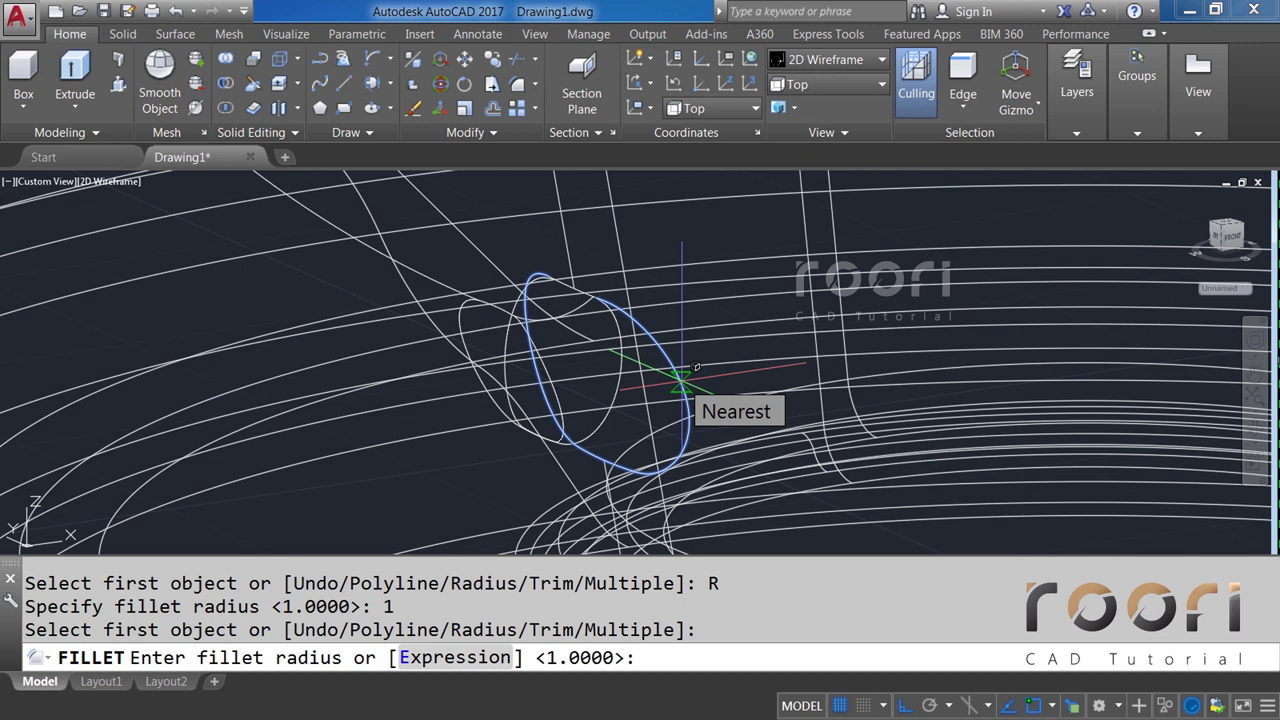
{"action": "key", "text": "Return"}
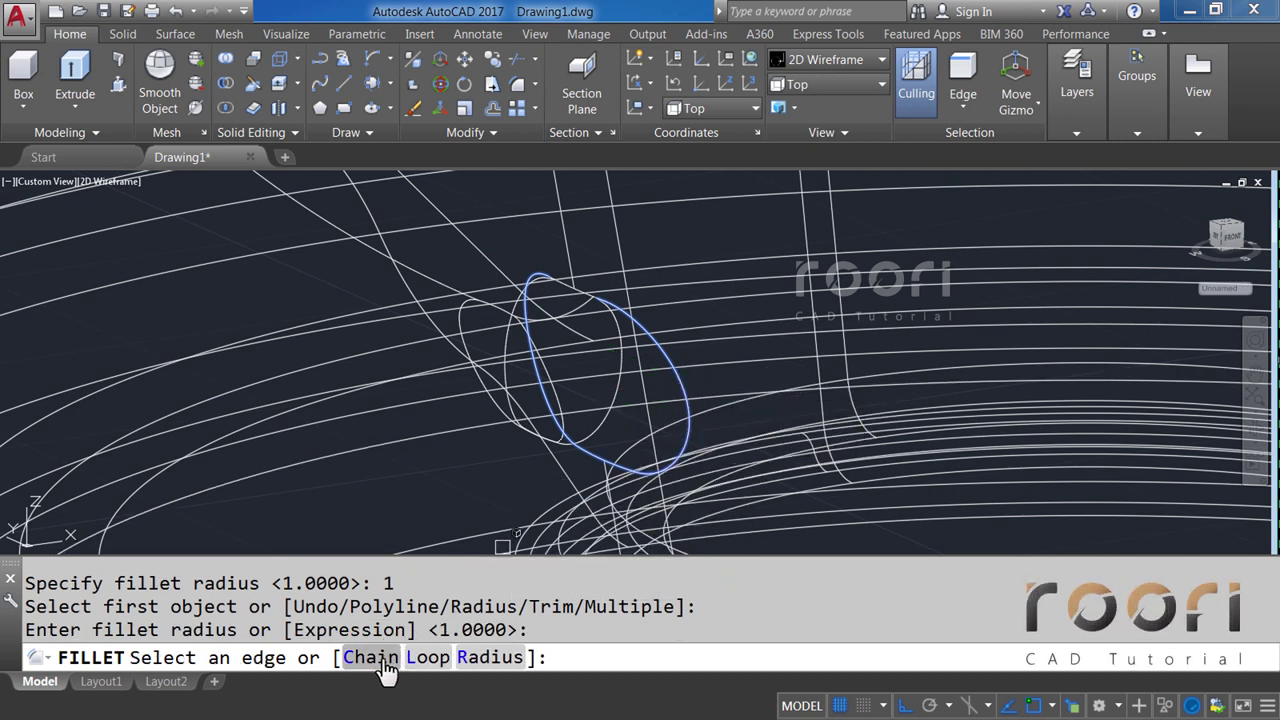
Use the Chain option to round the 4-edge loop at the handle end.
{"action": "left_click", "coordinate": [356, 664]}
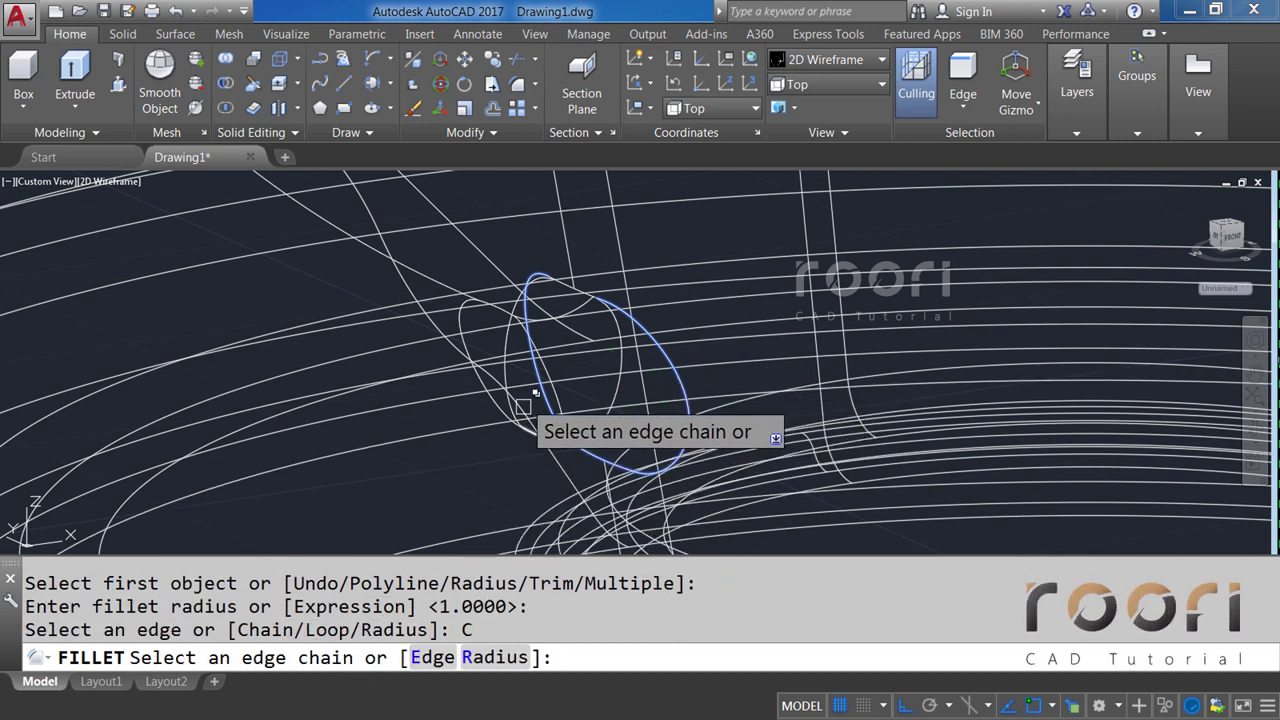
{"action": "scroll", "coordinate": [565, 290], "scroll_direction": "up", "scroll_amount": 2}
{"action": "scroll", "coordinate": [534, 292], "scroll_direction": "up", "scroll_amount": 2}
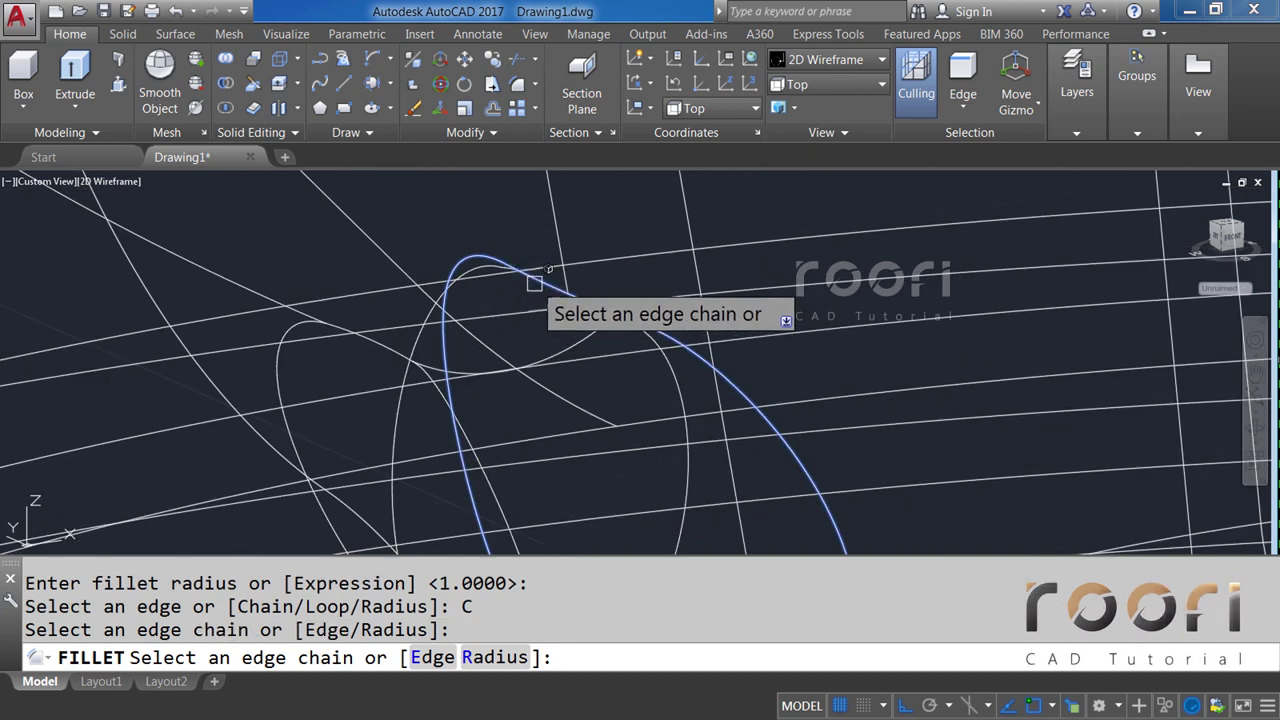
{"action": "scroll", "coordinate": [611, 265], "scroll_direction": "down", "scroll_amount": 2}
{"action": "left_click", "coordinate": [611, 265]}
{"action": "key", "text": "Return"}
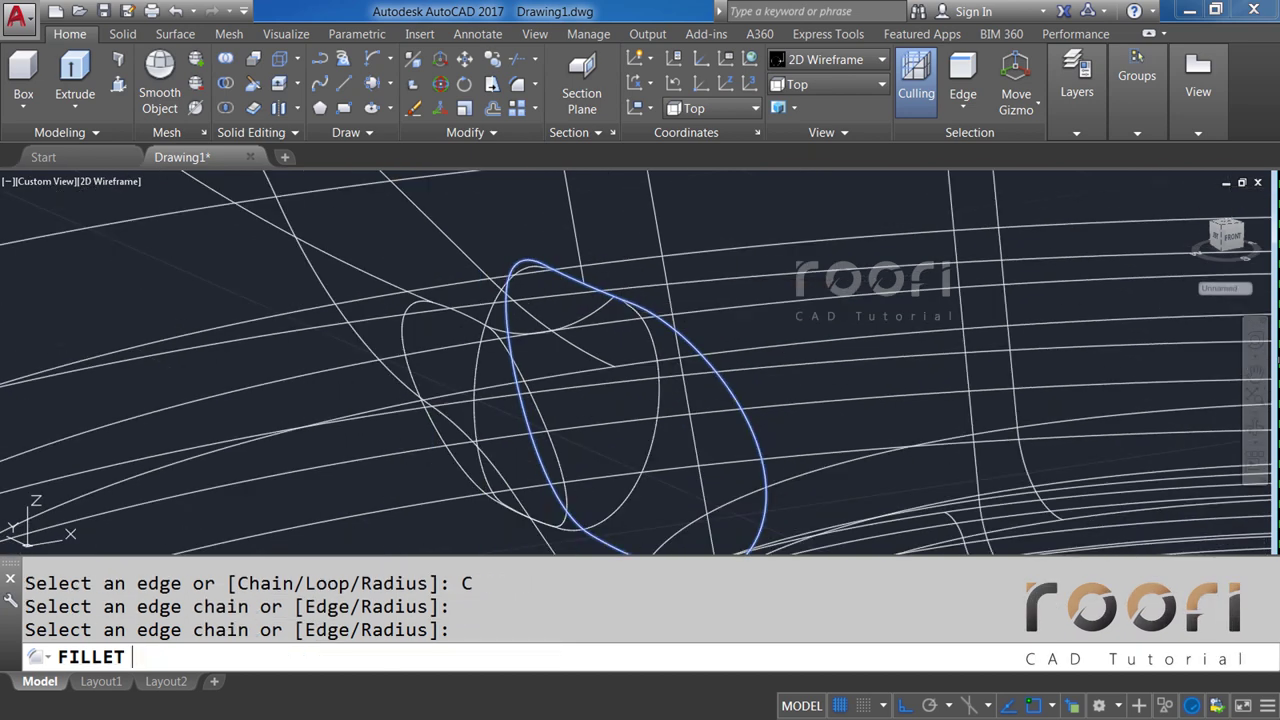
{"action": "scroll", "coordinate": [611, 265], "scroll_direction": "down", "scroll_amount": 2}
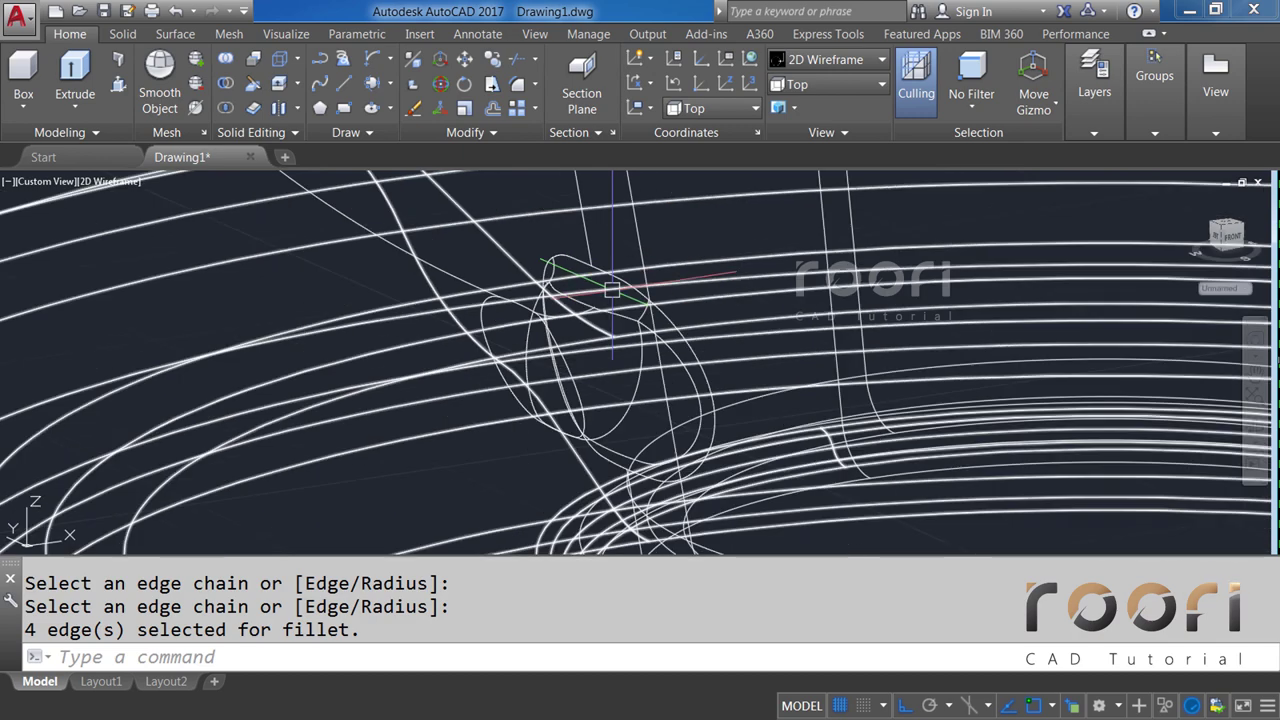
{"action": "key", "text": "Escape"}
{"action": "left_click", "coordinate": [540, 316]}
Clear stray selections and switch the visual style to Realistic.
{"action": "key", "text": "Escape"}
{"action": "scroll", "coordinate": [540, 316], "scroll_direction": "down", "scroll_amount": 2}
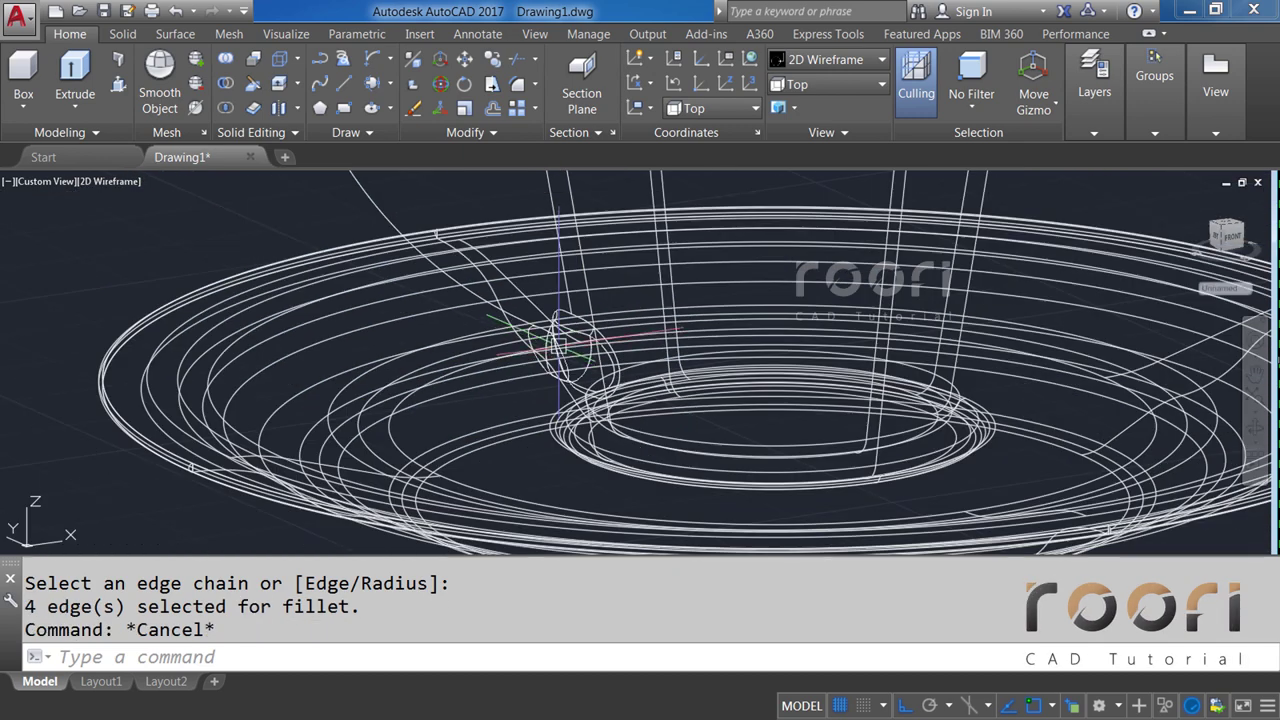
{"action": "scroll", "coordinate": [540, 316], "scroll_direction": "down", "scroll_amount": 2}
{"action": "left_click", "coordinate": [567, 241]}
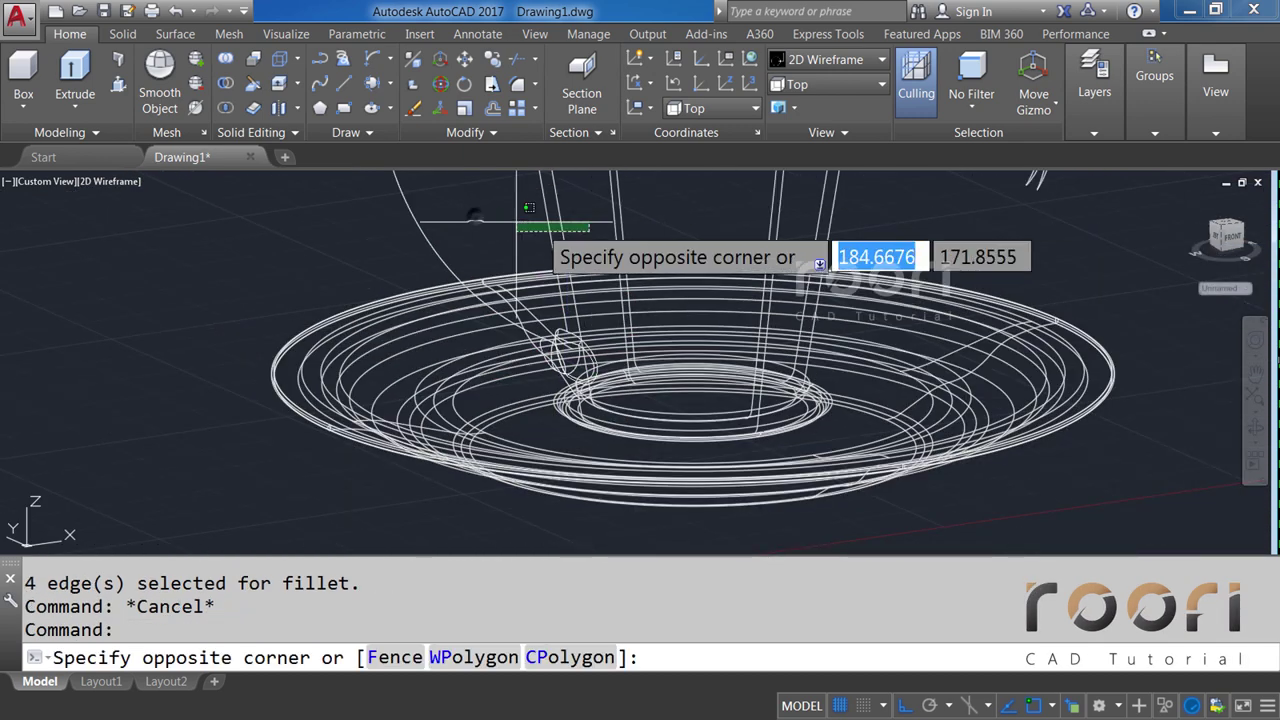
{"action": "left_click", "coordinate": [475, 215]}
{"action": "key", "text": "Escape"}
{"action": "scroll", "coordinate": [475, 215], "scroll_direction": "down", "scroll_amount": 2}
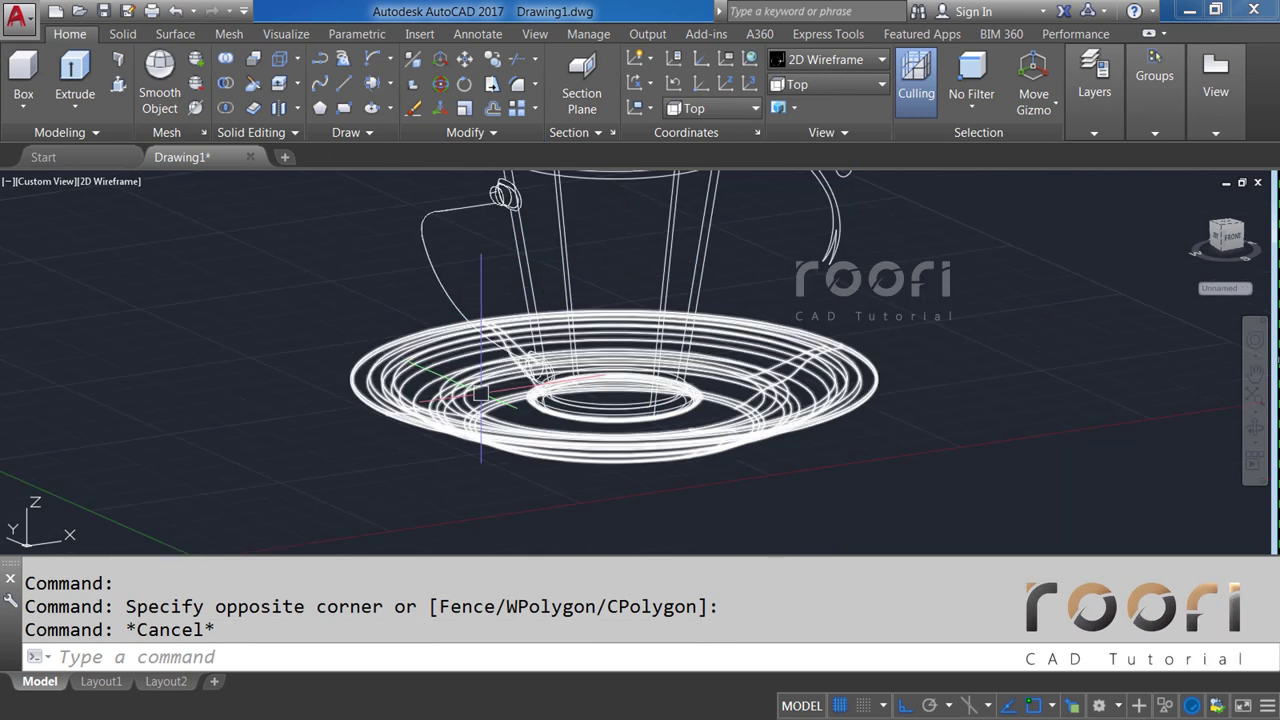
{"action": "scroll", "coordinate": [500, 280], "scroll_direction": "down", "scroll_amount": 2}
{"action": "scroll", "coordinate": [544, 352], "scroll_direction": "down", "scroll_amount": 1}
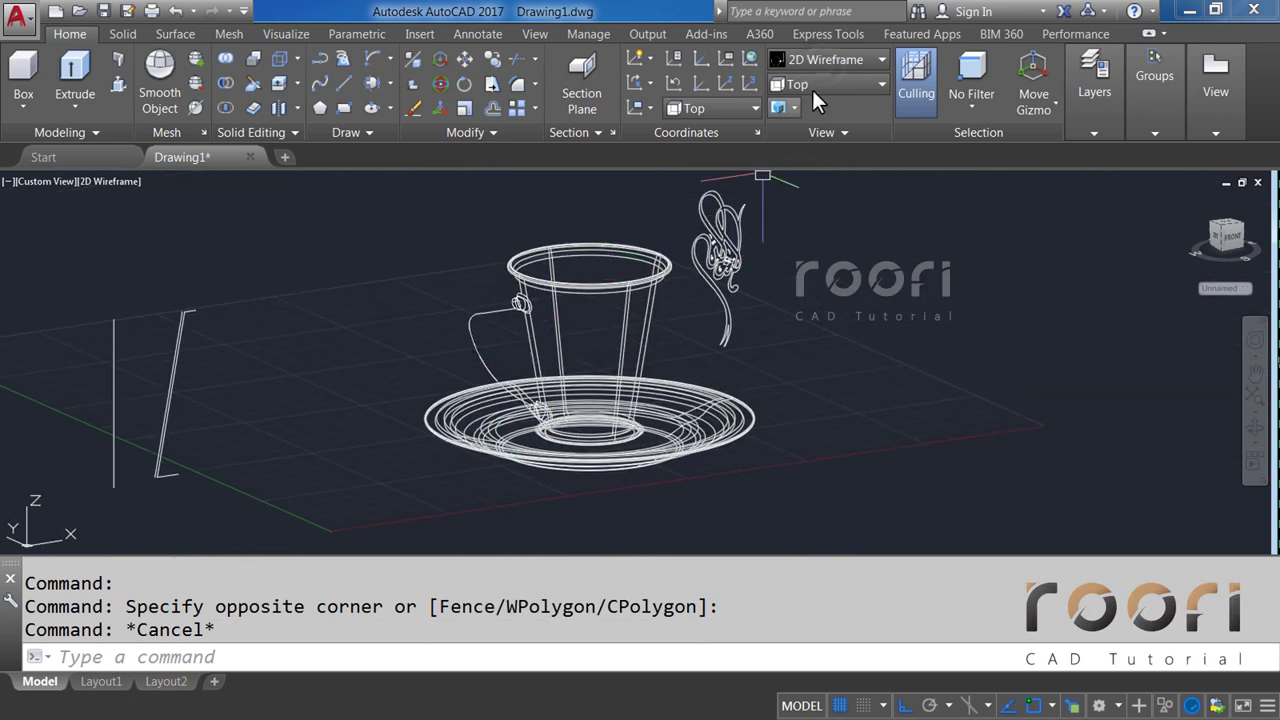
{"action": "left_click", "coordinate": [821, 63]}
{"action": "left_click", "coordinate": [1045, 110]}
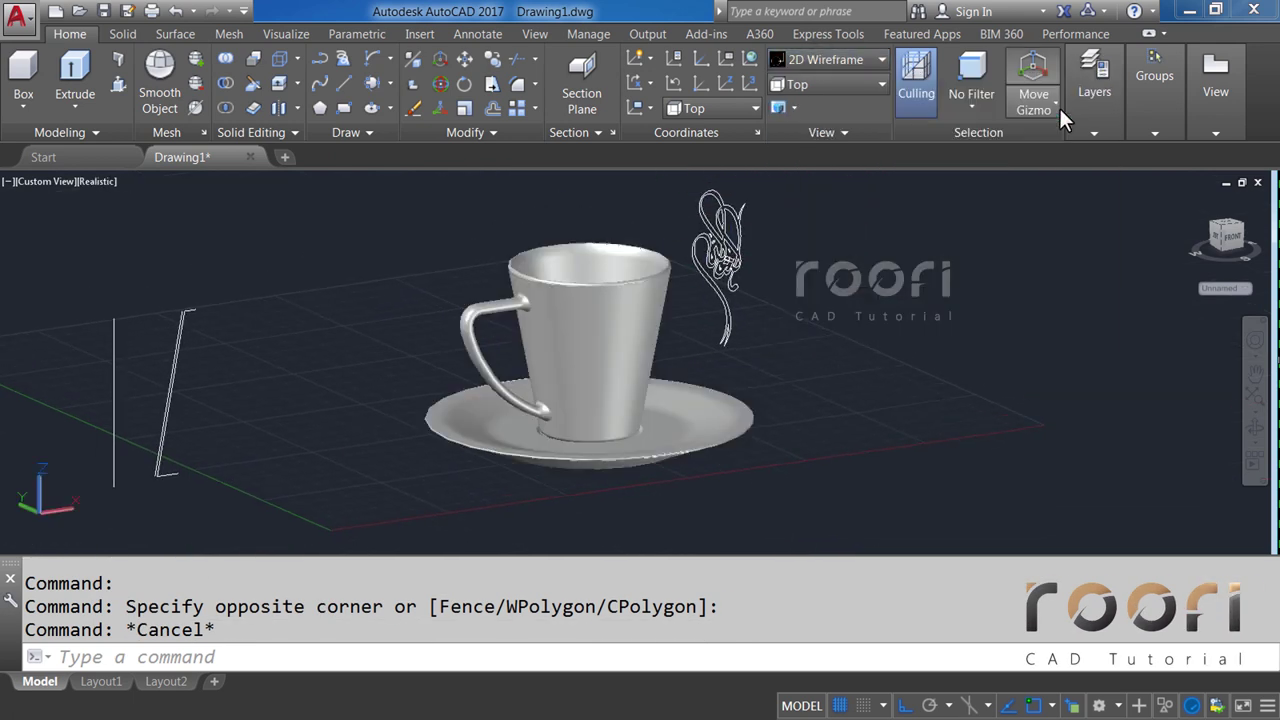
{"action": "scroll", "coordinate": [545, 405], "scroll_direction": "up", "scroll_amount": 4}
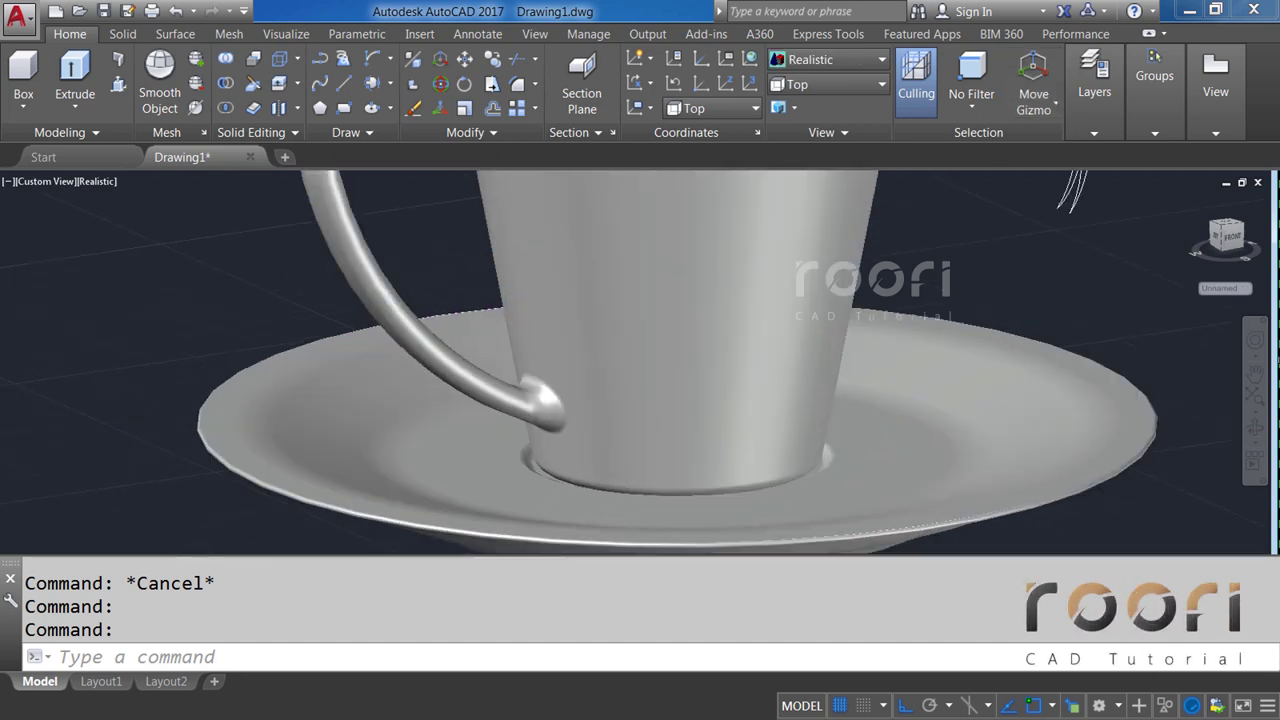
{"action": "scroll", "coordinate": [550, 405], "scroll_direction": "up", "scroll_amount": 1}
Select the cup and the saucer by choosing each from the overlapping solids.
{"action": "left_click", "coordinate": [561, 394]}
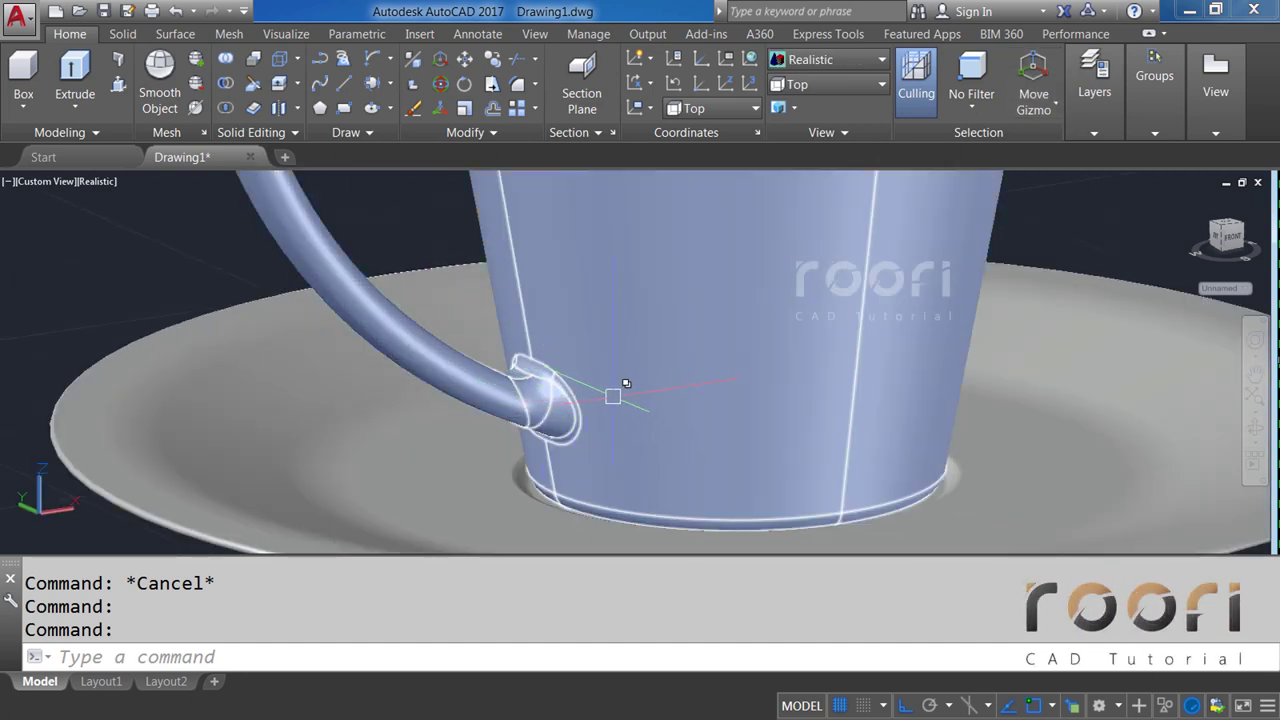
{"action": "scroll", "coordinate": [626, 383], "scroll_direction": "down", "scroll_amount": 2}
{"action": "mouse_move", "coordinate": [608, 397]}
{"action": "middle_mouse_down", "text": "shift"}
{"action": "mouse_move", "coordinate": [626, 391]}
{"action": "mouse_move", "coordinate": [626, 420]}
{"action": "mouse_move", "coordinate": [636, 373]}
{"action": "mouse_move", "coordinate": [457, 380]}
{"action": "middle_mouse_up", "text": "shift"}
{"action": "scroll", "coordinate": [677, 397], "scroll_direction": "down", "scroll_amount": 2}
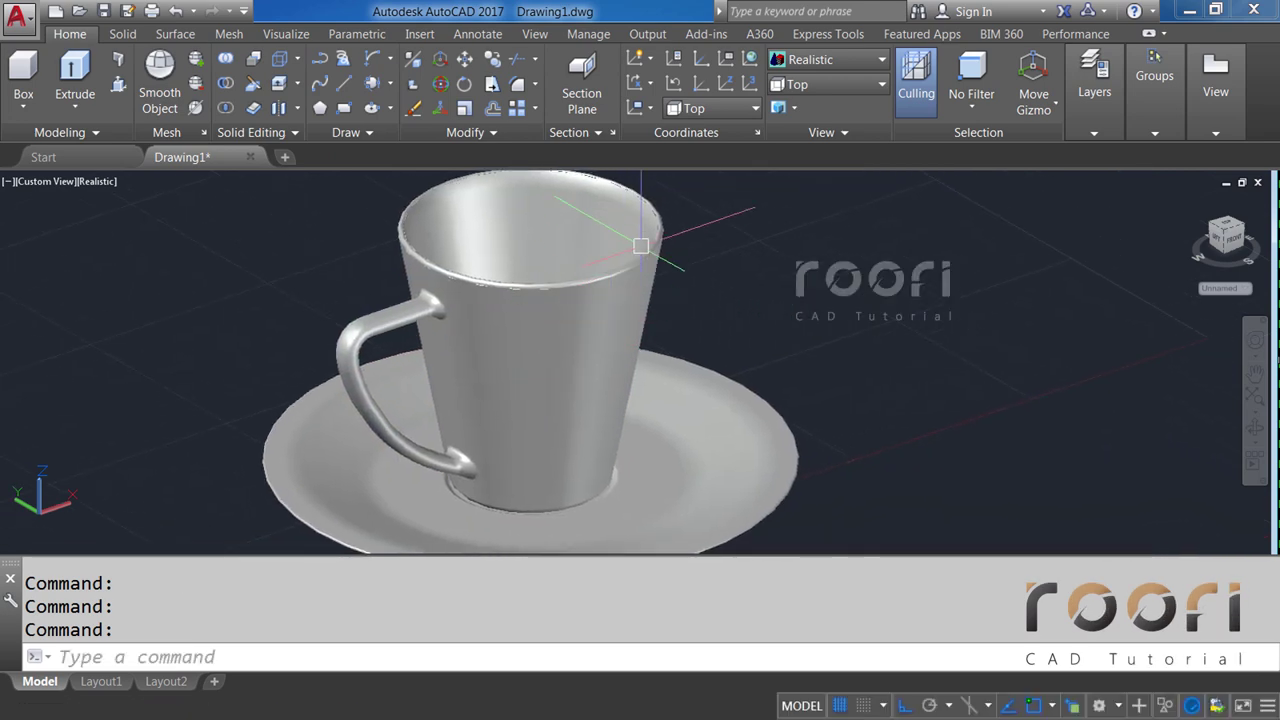
{"action": "left_click", "coordinate": [651, 214]}
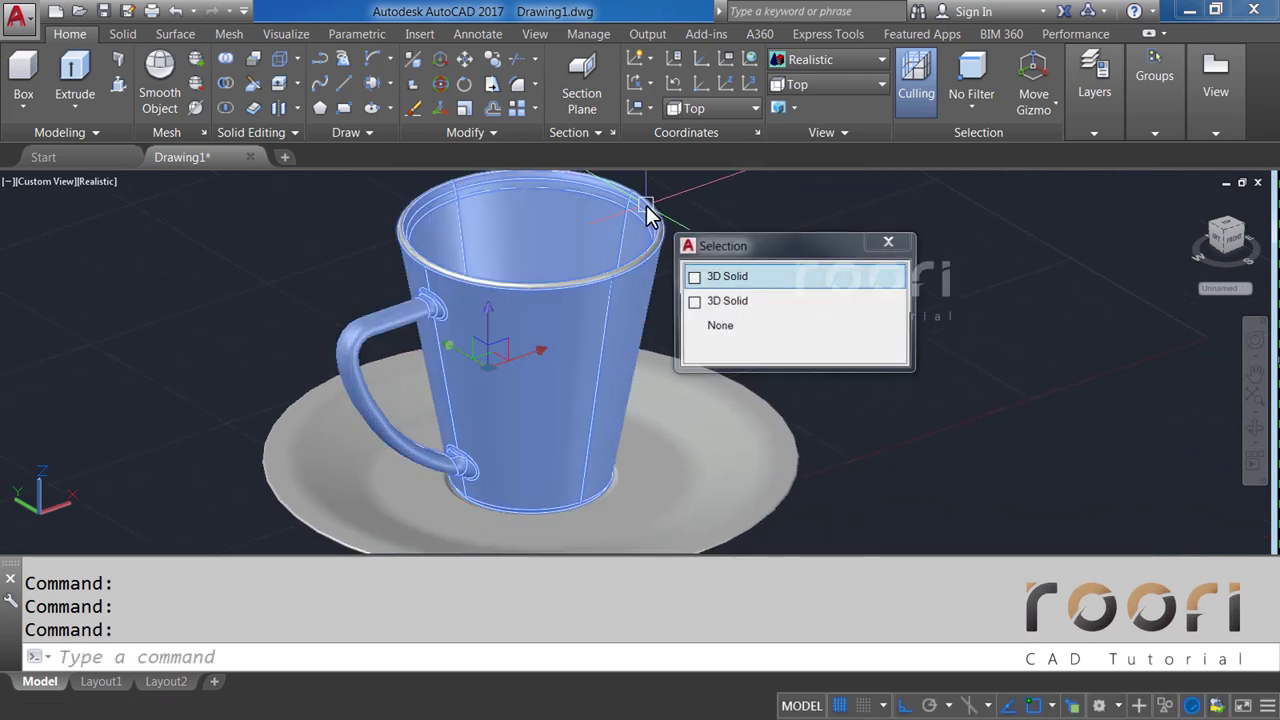
{"action": "left_click", "coordinate": [715, 301]}
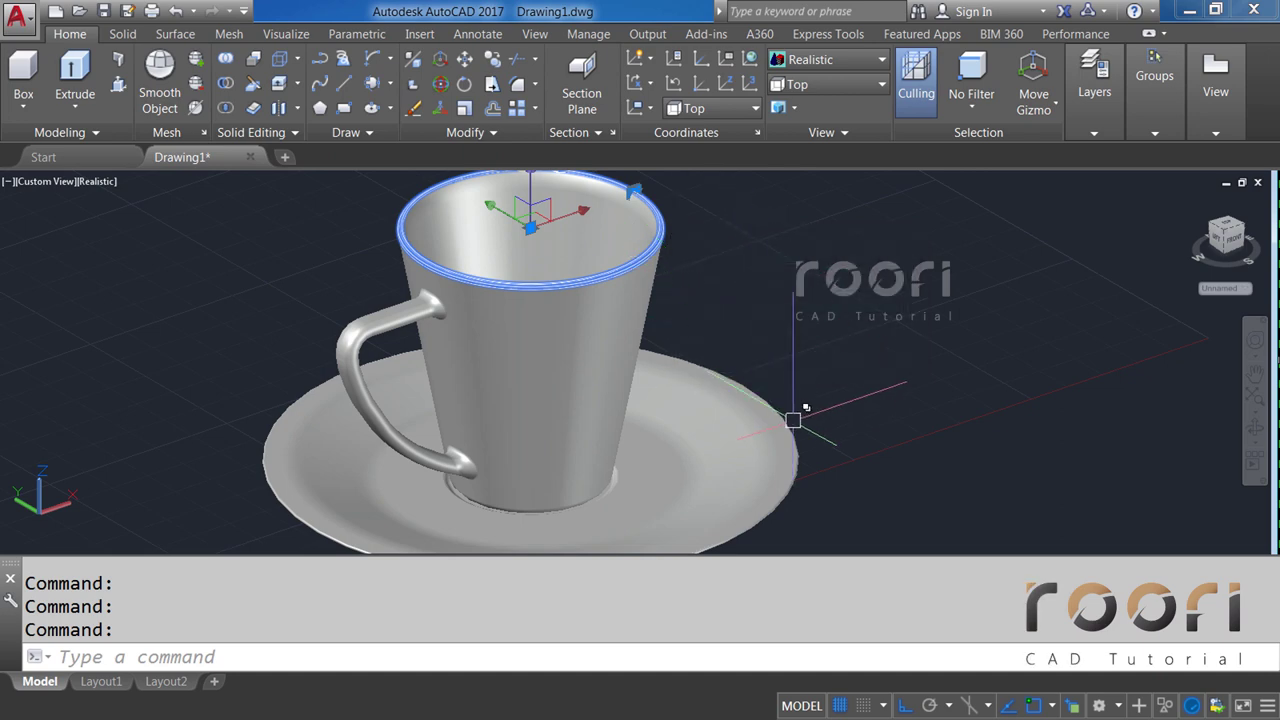
{"action": "left_click", "coordinate": [793, 436]}
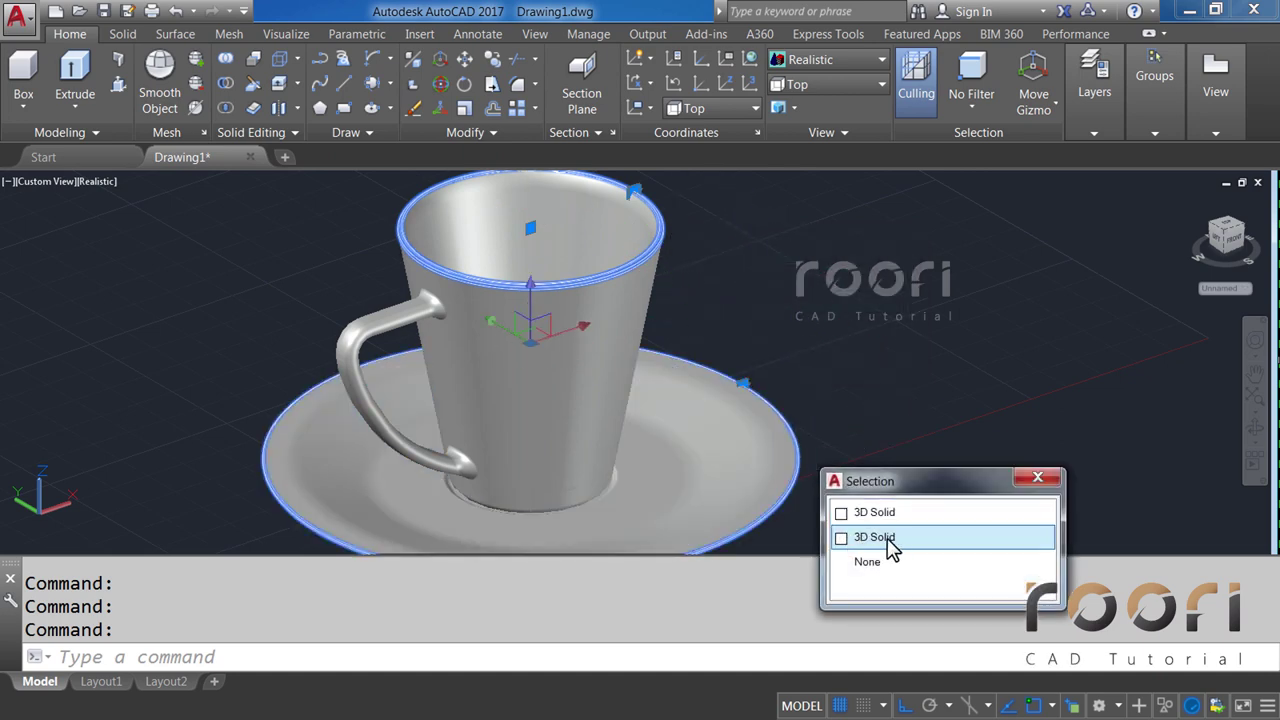
{"action": "left_click", "coordinate": [873, 538]}
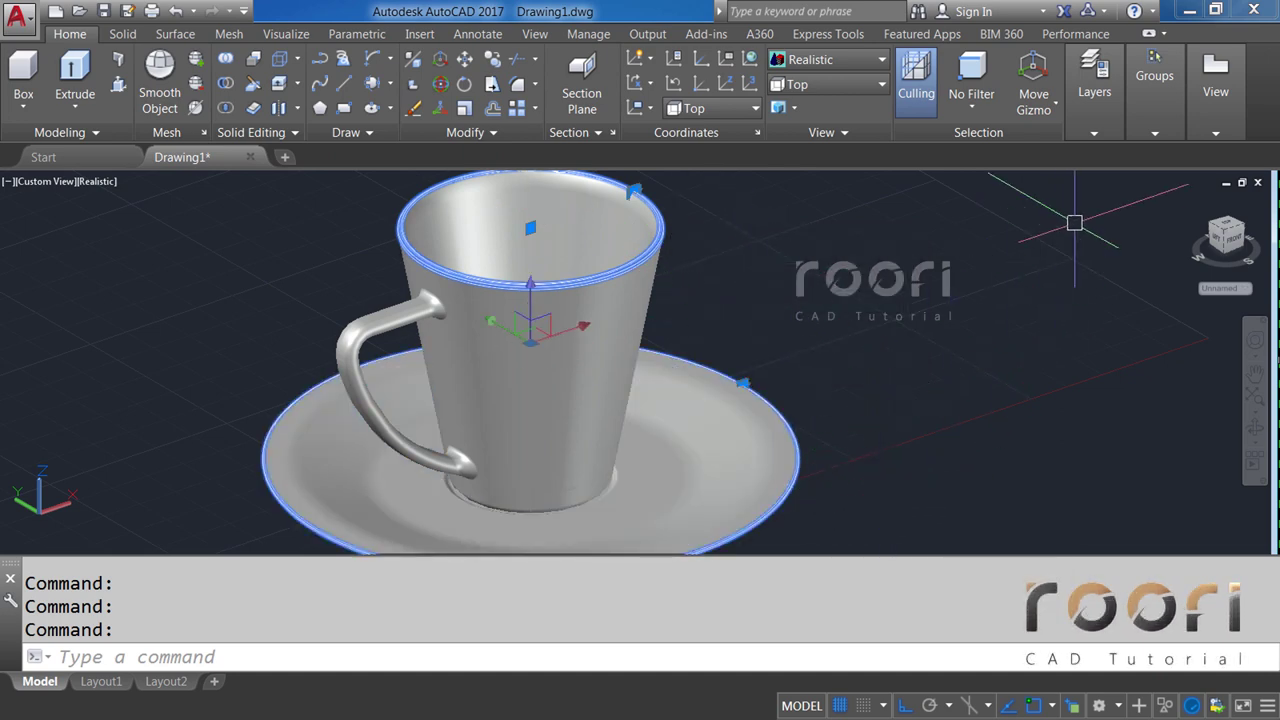
Put the selected cup and saucer on the Gold layer, then orbit to inspect them.
{"action": "left_click", "coordinate": [1078, 131]}
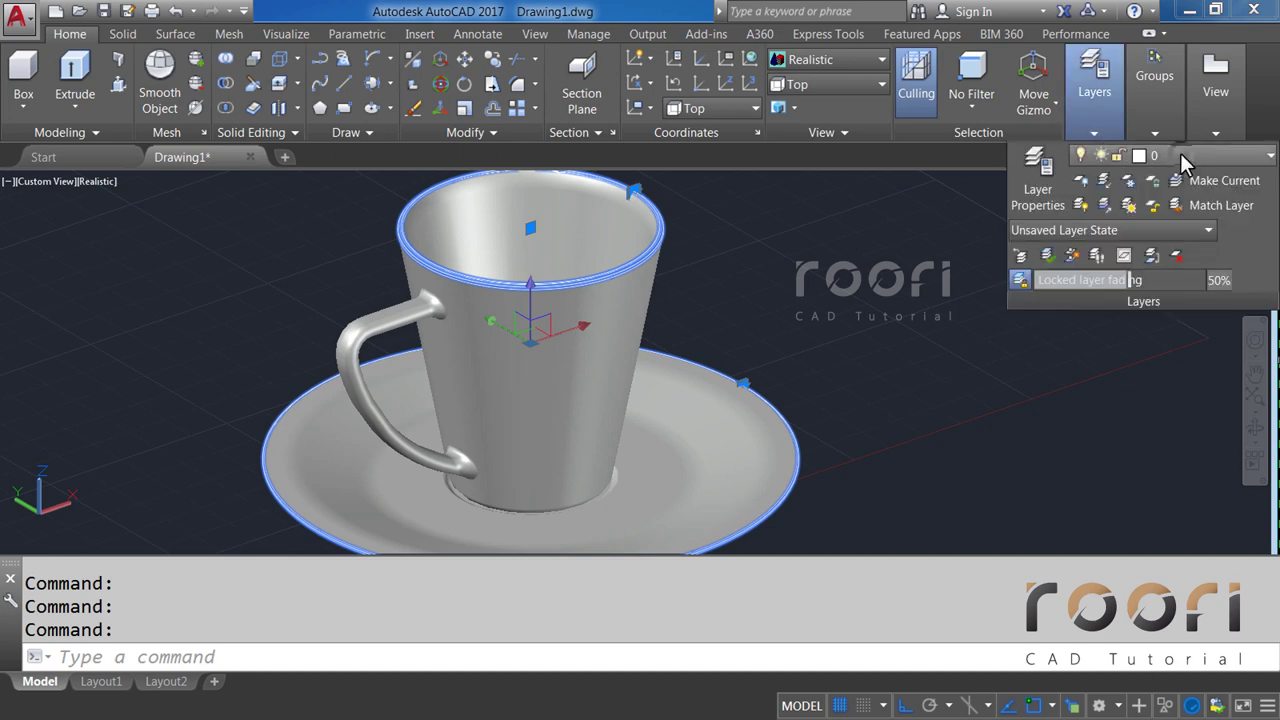
{"action": "left_click", "coordinate": [1180, 153]}
{"action": "left_click", "coordinate": [1162, 228]}
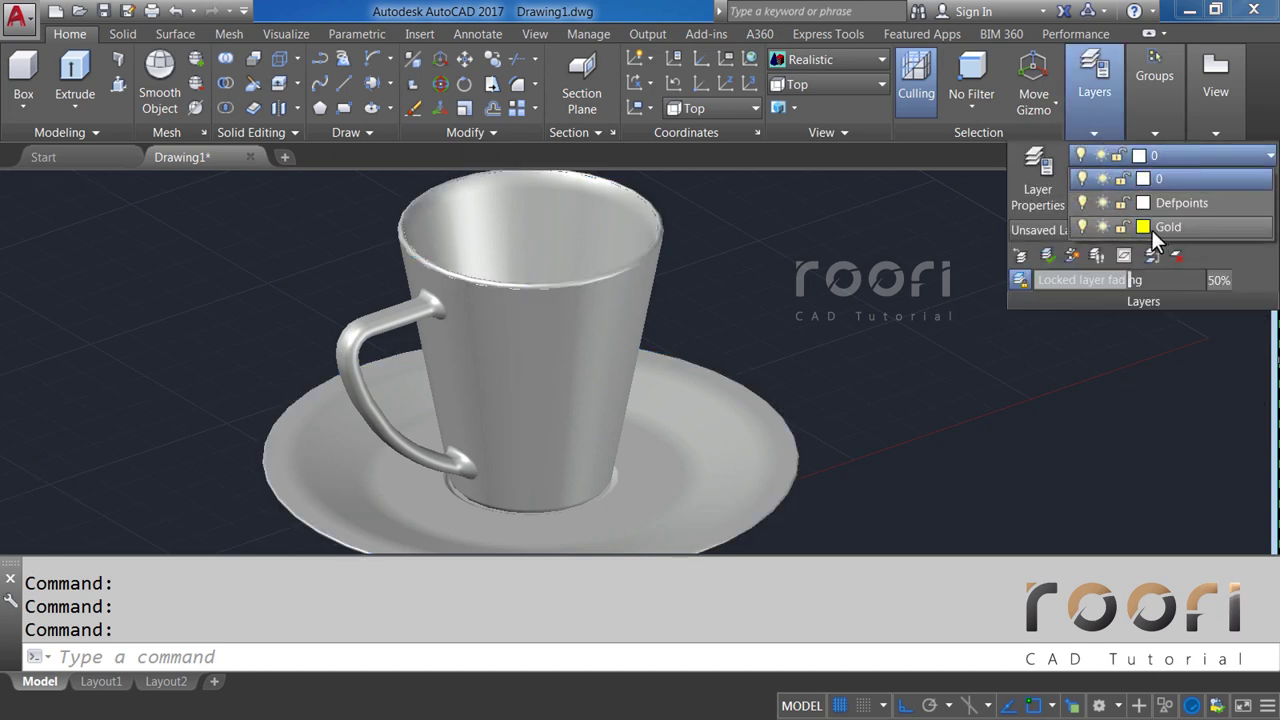
{"action": "left_click", "coordinate": [1168, 230]}
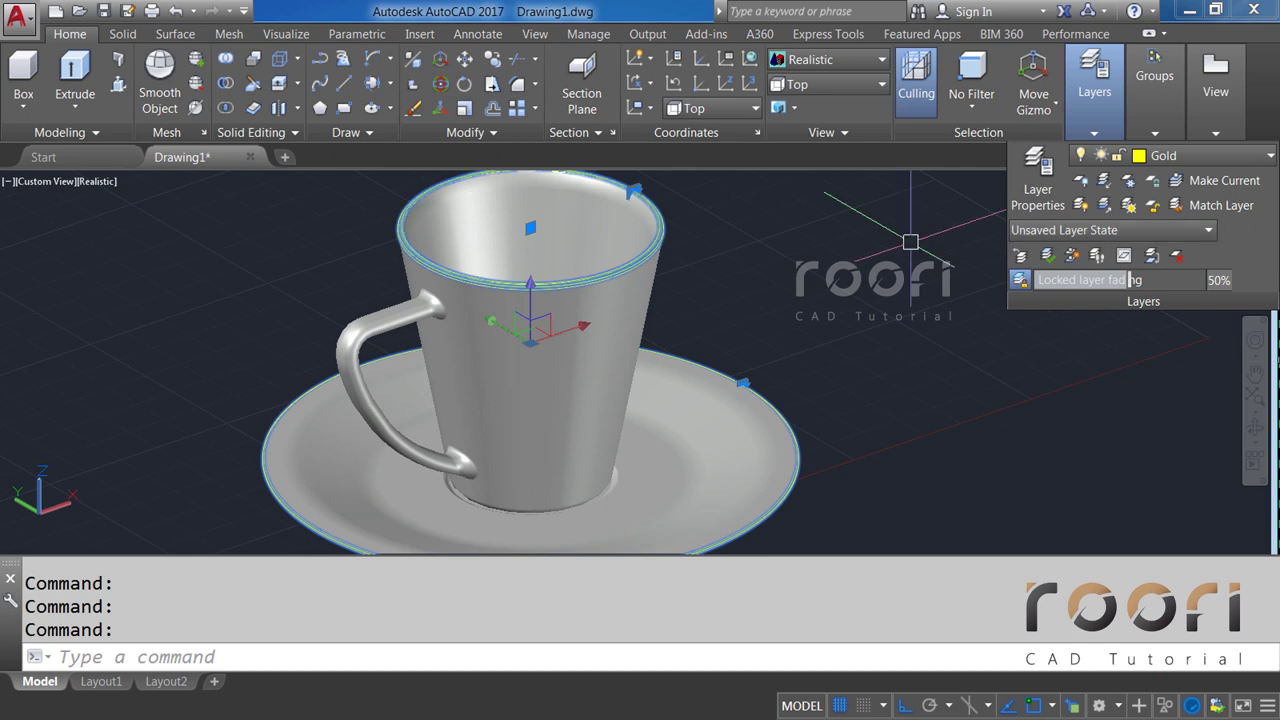
{"action": "key", "text": "Escape"}
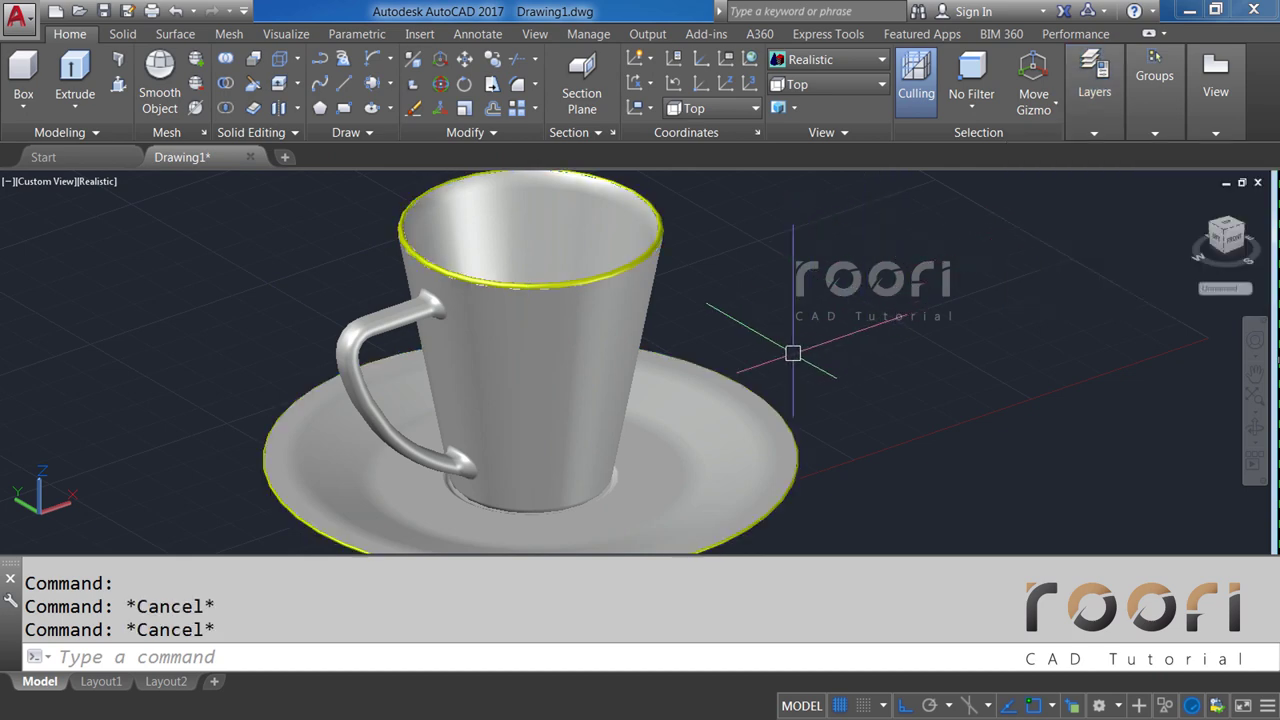
{"action": "mouse_move", "coordinate": [793, 353]}
{"action": "middle_mouse_down", "text": "shift"}
{"action": "mouse_move", "coordinate": [635, 240]}
{"action": "mouse_move", "coordinate": [583, 303]}
{"action": "mouse_move", "coordinate": [549, 386]}
{"action": "middle_mouse_up", "text": "shift"}
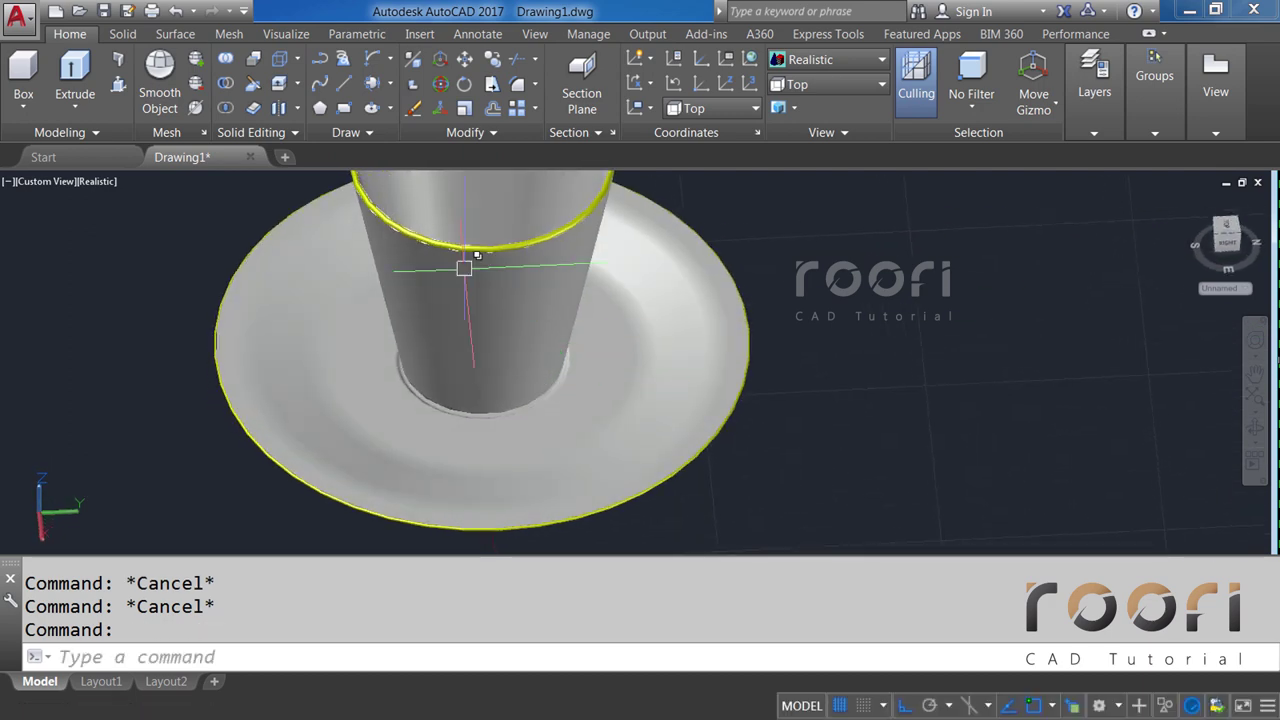
{"action": "mouse_move", "coordinate": [464, 268]}
{"action": "middle_mouse_down", "text": "shift"}
{"action": "mouse_move", "coordinate": [534, 326]}
{"action": "mouse_move", "coordinate": [534, 346]}
{"action": "mouse_move", "coordinate": [559, 291]}
{"action": "mouse_move", "coordinate": [457, 289]}
{"action": "mouse_move", "coordinate": [403, 254]}
{"action": "mouse_move", "coordinate": [589, 316]}
{"action": "mouse_move", "coordinate": [757, 266]}
{"action": "mouse_move", "coordinate": [803, 229]}
{"action": "mouse_move", "coordinate": [849, 220]}
{"action": "mouse_move", "coordinate": [893, 241]}
{"action": "mouse_move", "coordinate": [909, 271]}
{"action": "mouse_move", "coordinate": [894, 283]}
{"action": "mouse_move", "coordinate": [698, 264]}
{"action": "middle_mouse_up", "text": "shift"}
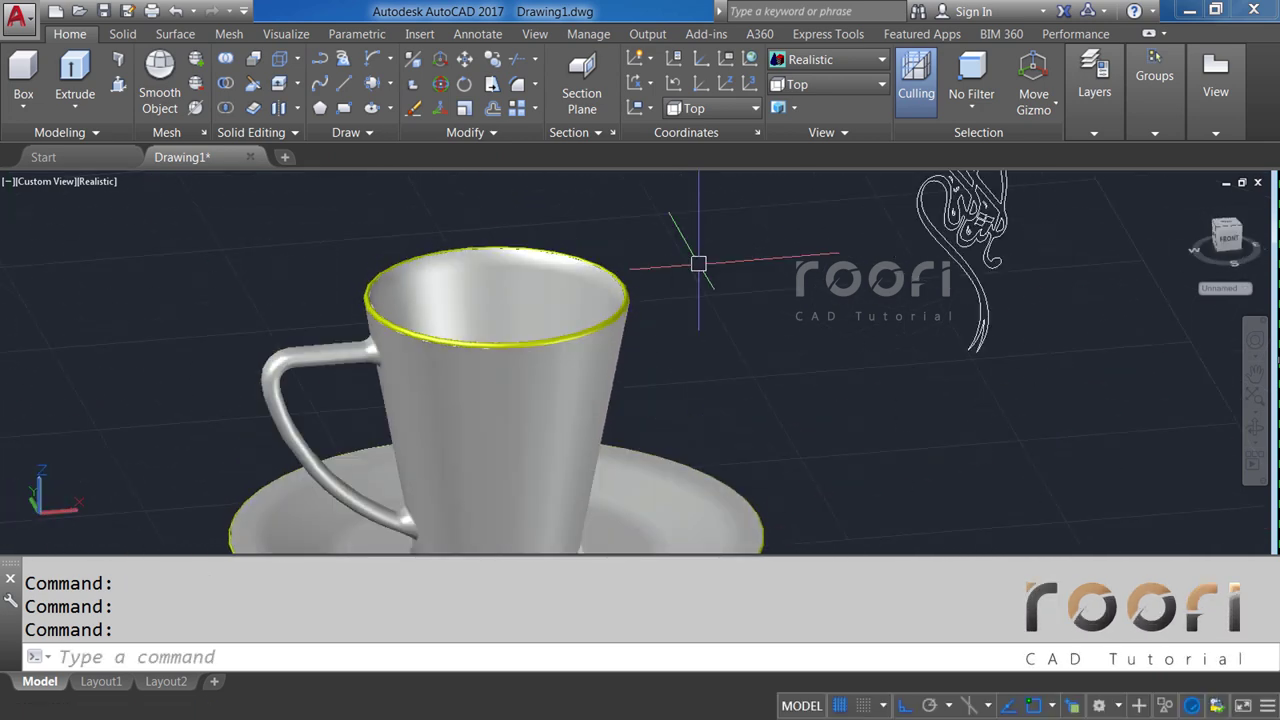
Move the cup 100 units to the left with MOVE.
{"action": "scroll", "coordinate": [698, 264], "scroll_direction": "down", "scroll_amount": 3}
{"action": "middle_click_drag", "start_coordinate": [571, 380], "coordinate": [580, 380], "text": "shift"}
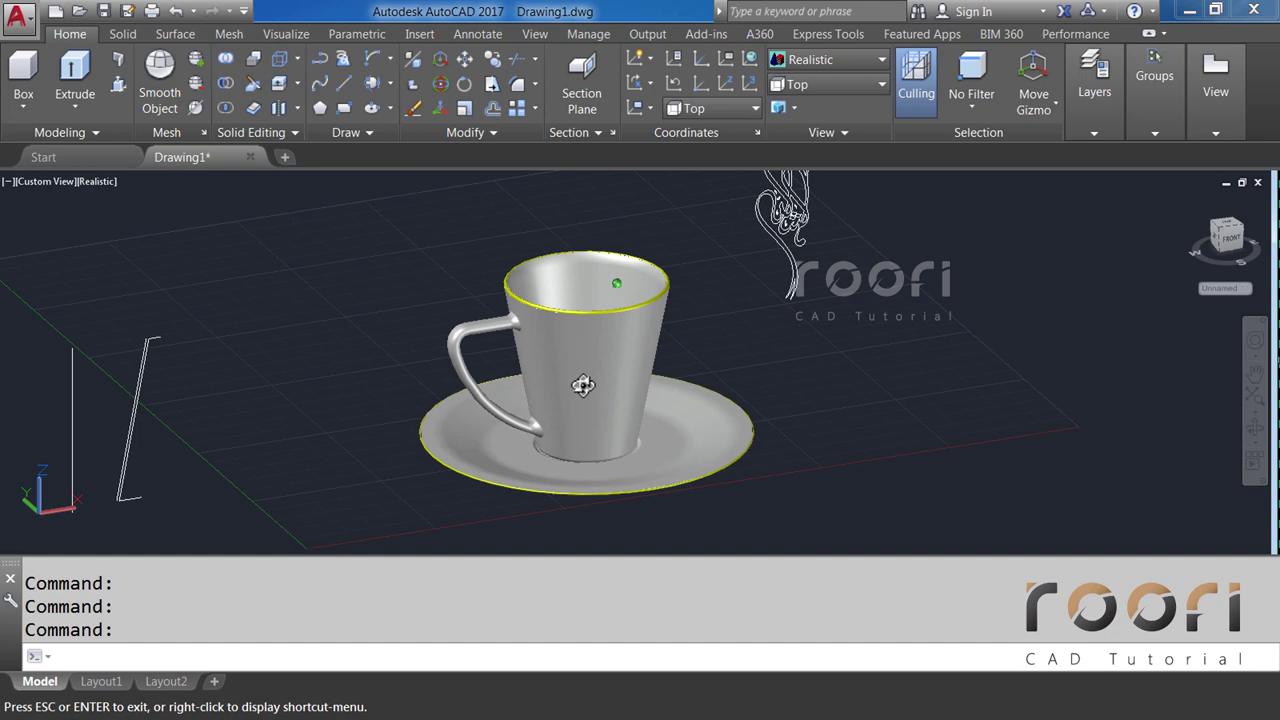
{"action": "type", "text": "M"}
{"action": "key", "text": "Return"}
{"action": "left_click", "coordinate": [688, 300]}
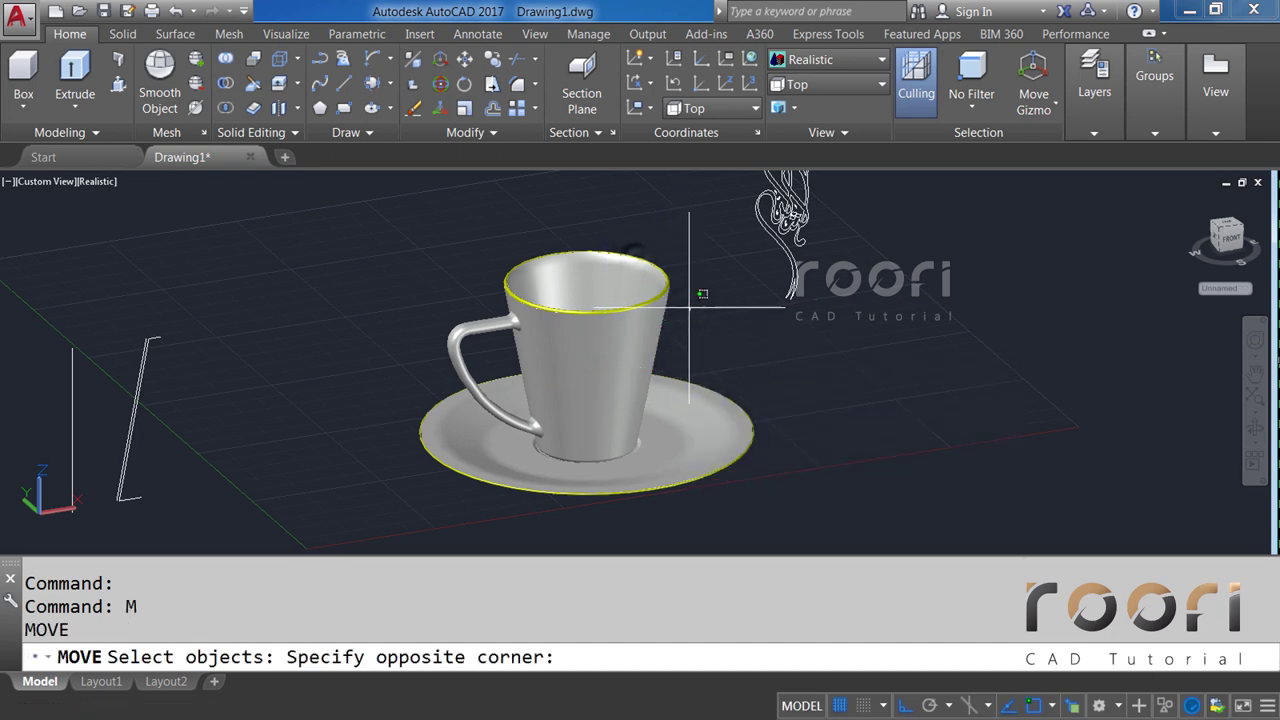
{"action": "left_click", "coordinate": [630, 258]}
{"action": "key", "text": "Return"}
{"action": "left_click", "coordinate": [619, 205]}
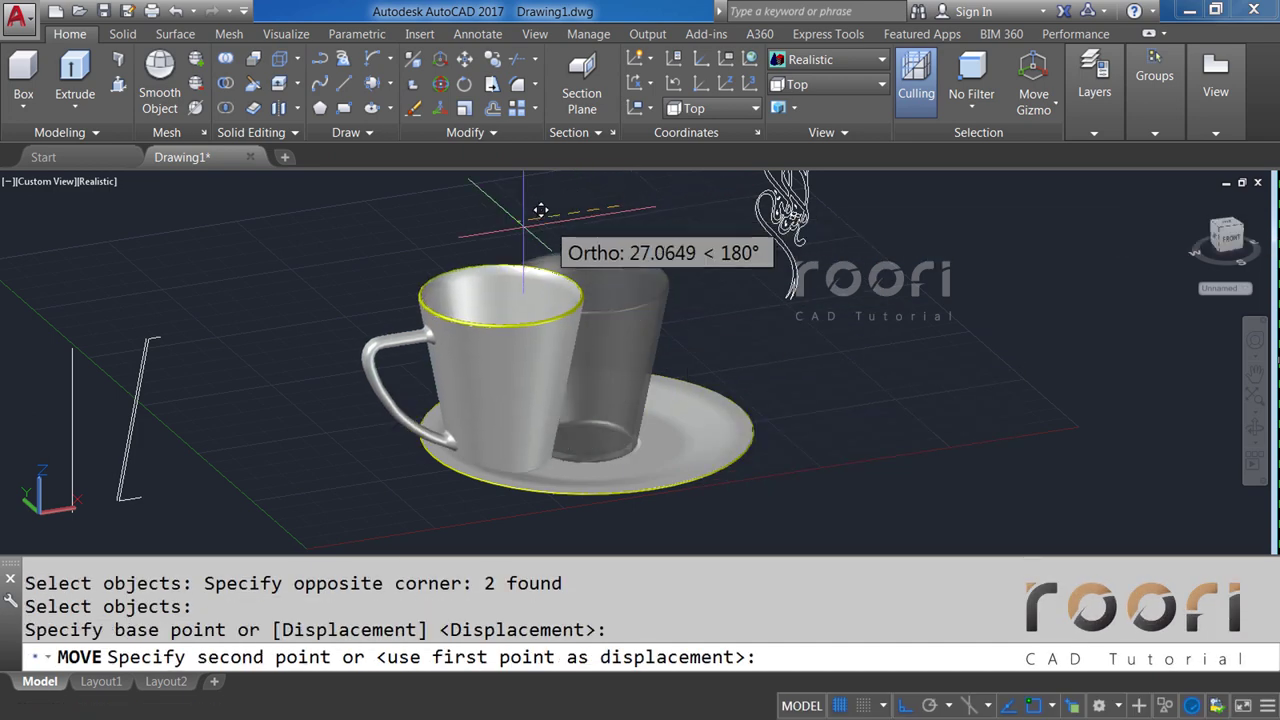
{"action": "type", "text": "100"}
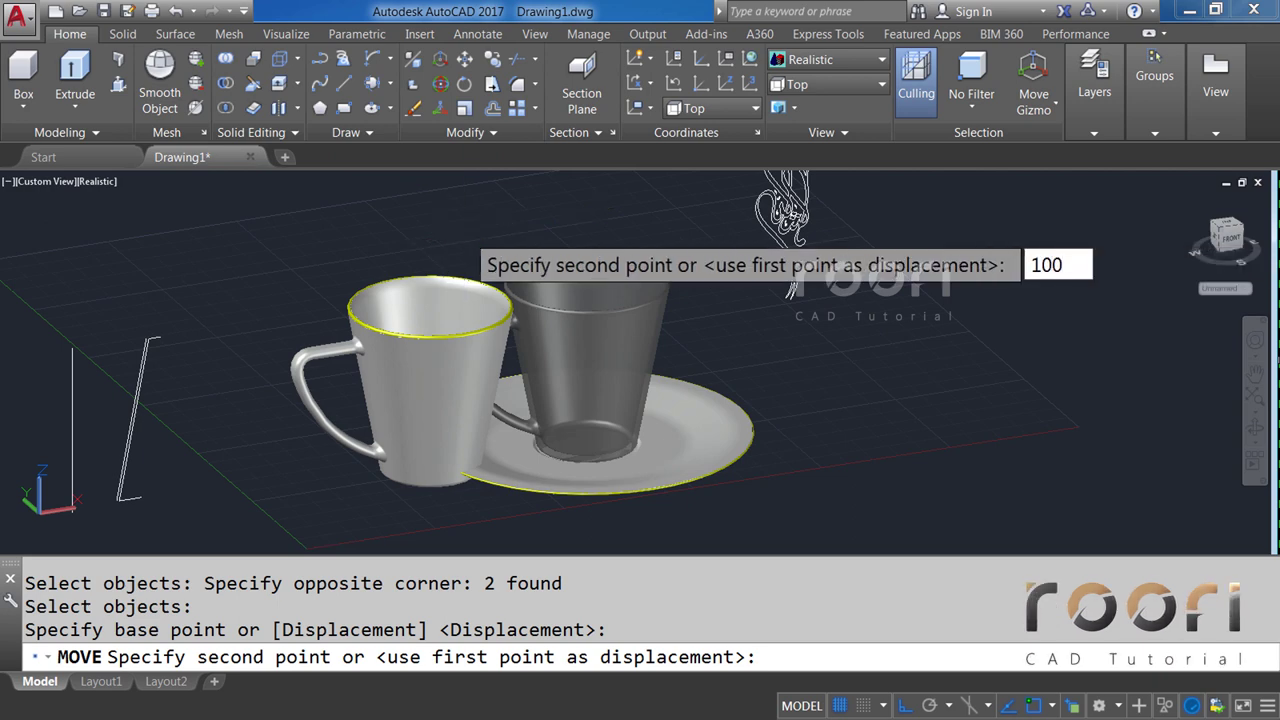
{"action": "key", "text": "Return"}
{"action": "mouse_move", "coordinate": [509, 380]}
{"action": "middle_mouse_down", "text": "shift"}
{"action": "mouse_move", "coordinate": [509, 444]}
{"action": "mouse_move", "coordinate": [553, 322]}
{"action": "mouse_move", "coordinate": [499, 298]}
{"action": "mouse_move", "coordinate": [503, 463]}
{"action": "mouse_move", "coordinate": [444, 418]}
{"action": "mouse_move", "coordinate": [430, 453]}
{"action": "middle_mouse_up", "text": "shift"}
Move the cup once more so it sits centred on the saucer.
{"action": "type", "text": "M"}
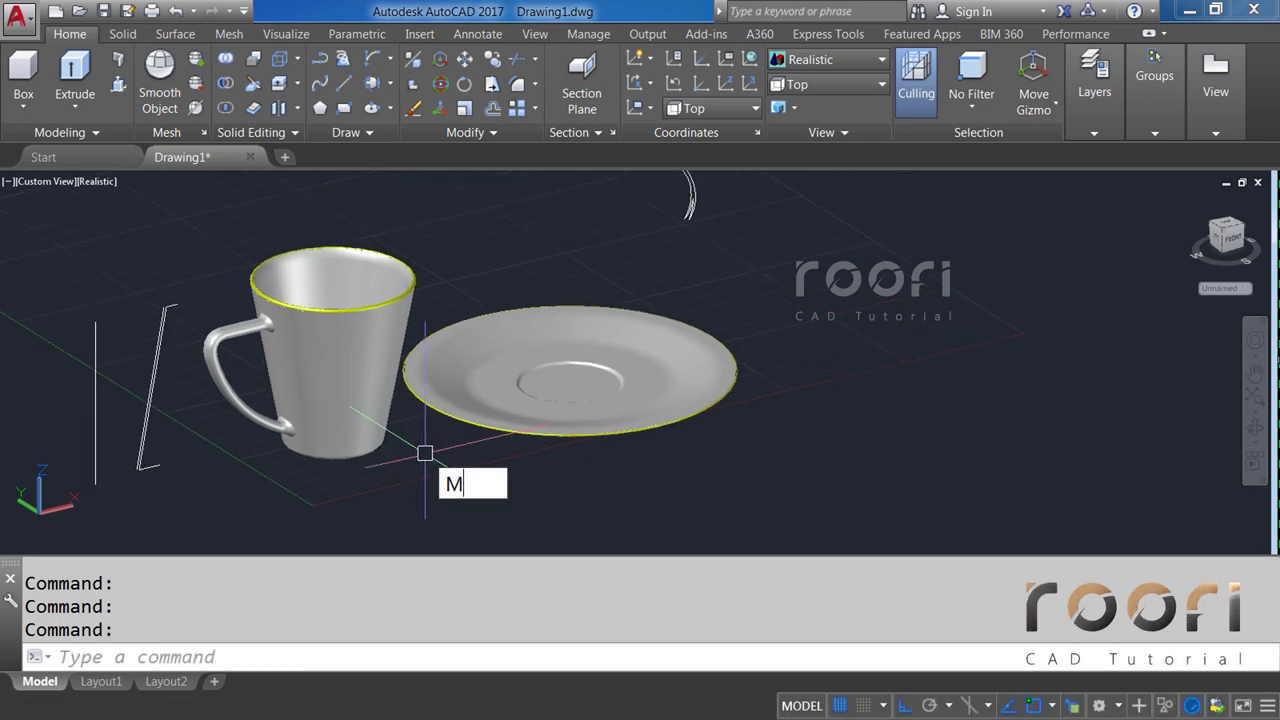
{"action": "key", "text": "Return"}
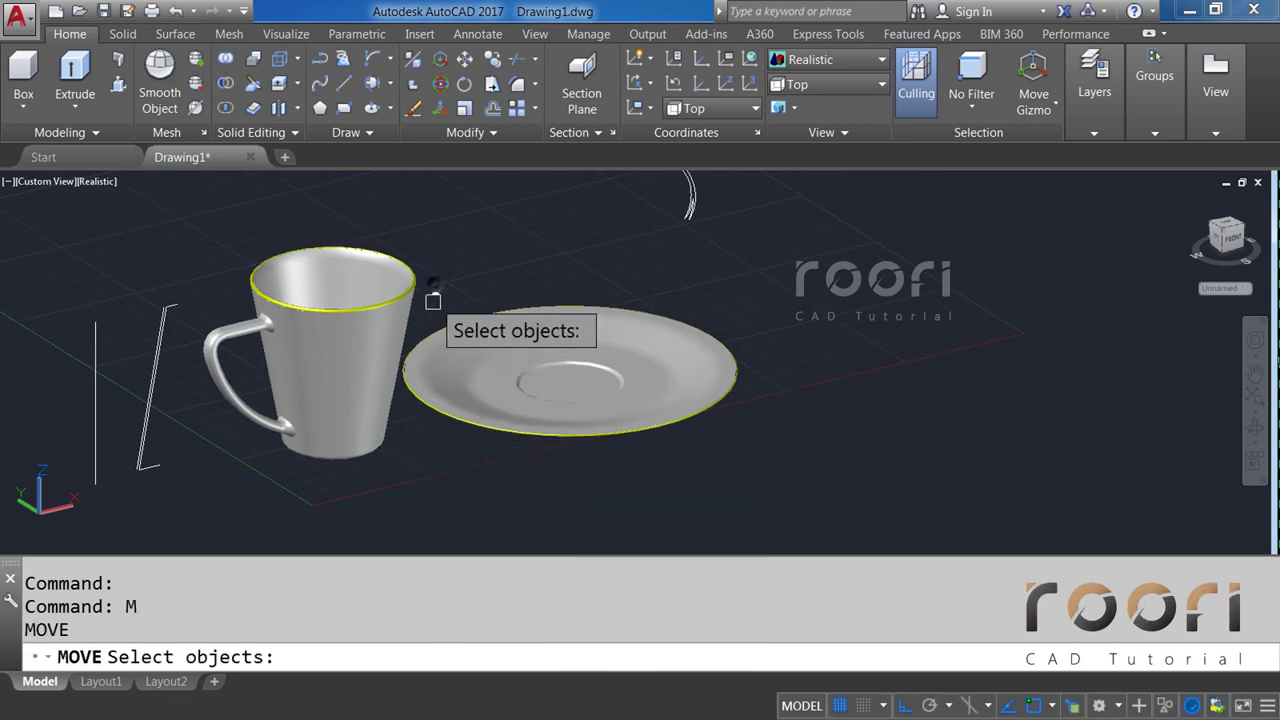
{"action": "left_click", "coordinate": [432, 295]}
{"action": "left_click", "coordinate": [396, 263]}
{"action": "key", "text": "Return"}
{"action": "left_click", "coordinate": [450, 255]}
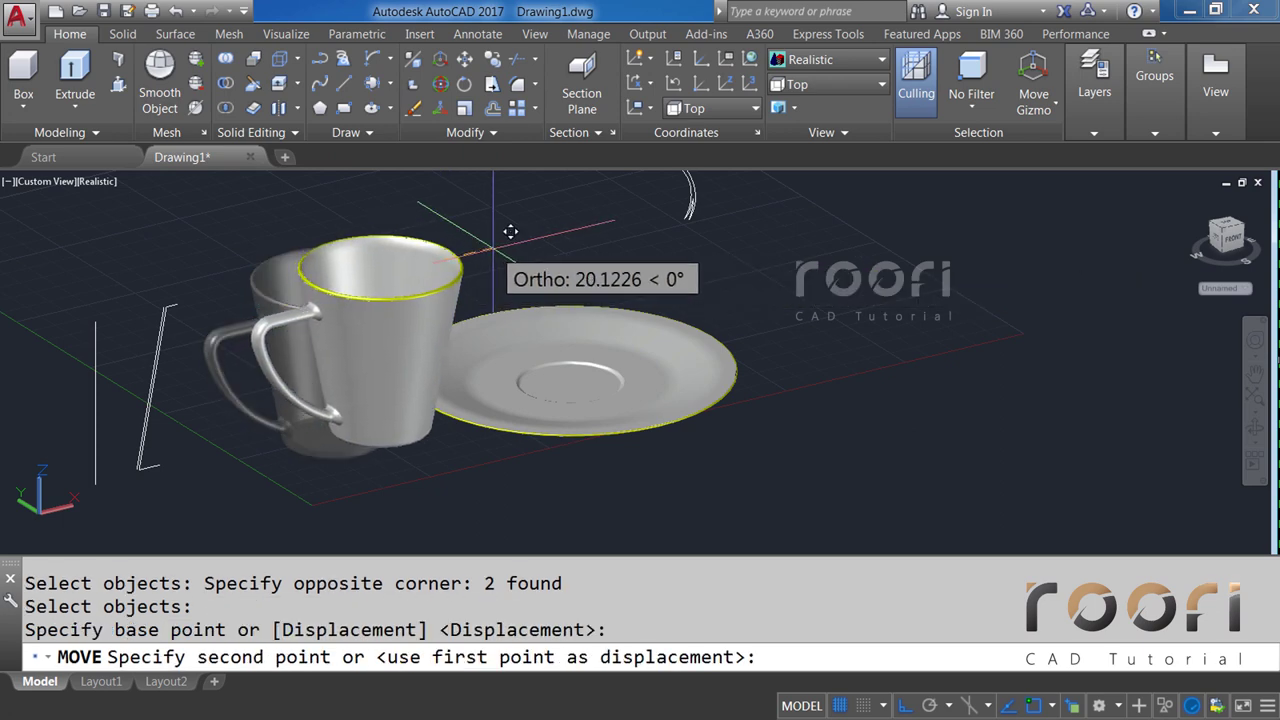
{"action": "type", "text": "100"}
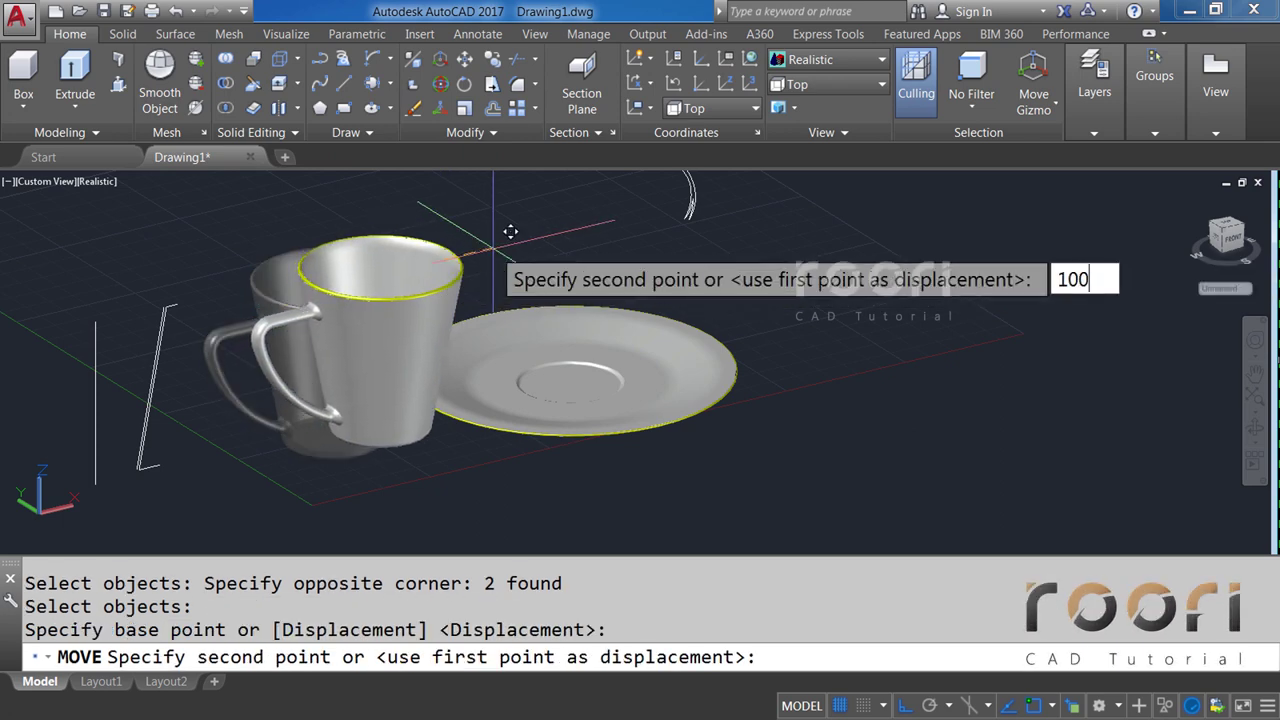
{"action": "key", "text": "Return"}
{"action": "middle_click_drag", "start_coordinate": [349, 314], "coordinate": [443, 371]}
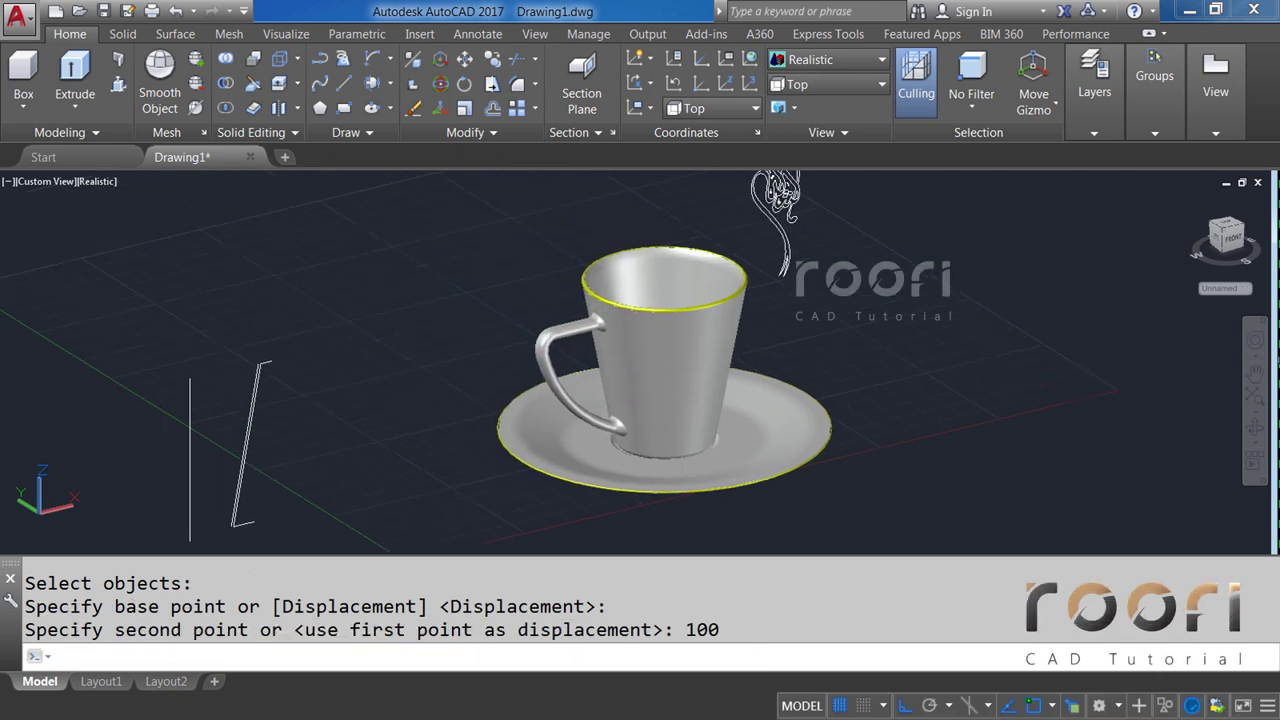
Switch to 2D Wireframe in the Front view, centred on the left profile sketch.
{"action": "left_click", "coordinate": [830, 59]}
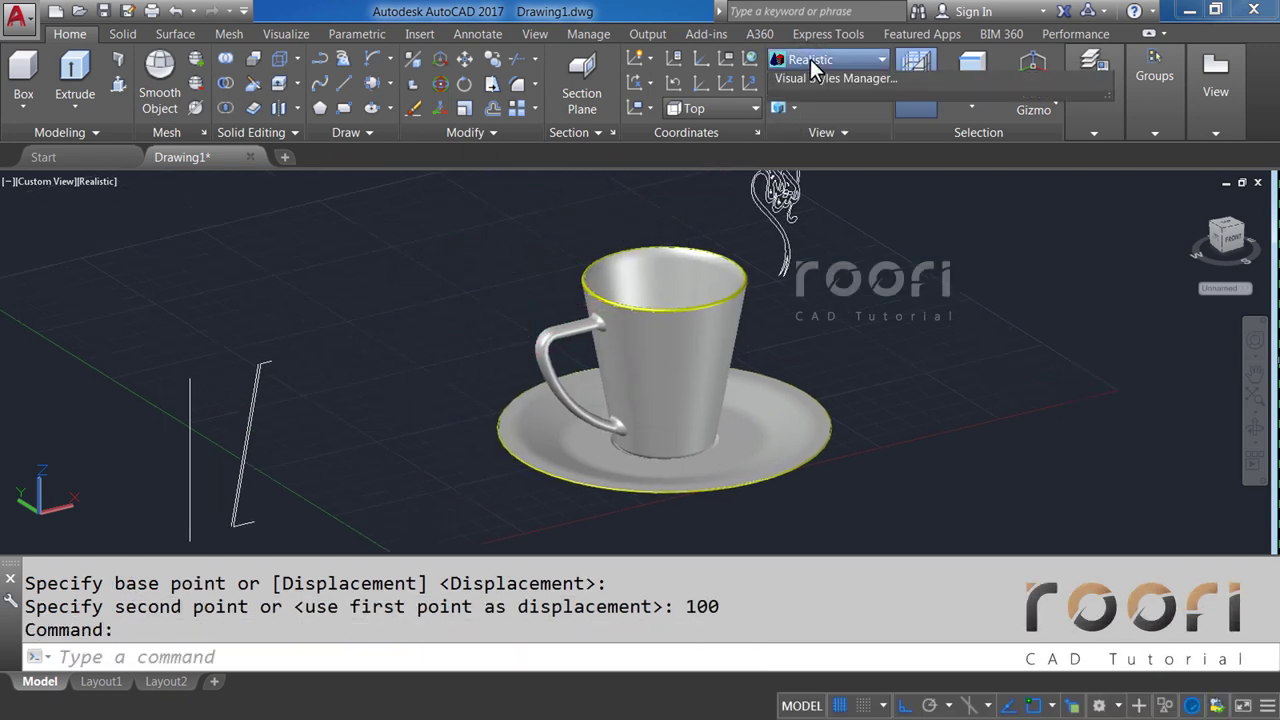
{"action": "left_click", "coordinate": [812, 105]}
{"action": "left_click", "coordinate": [805, 85]}
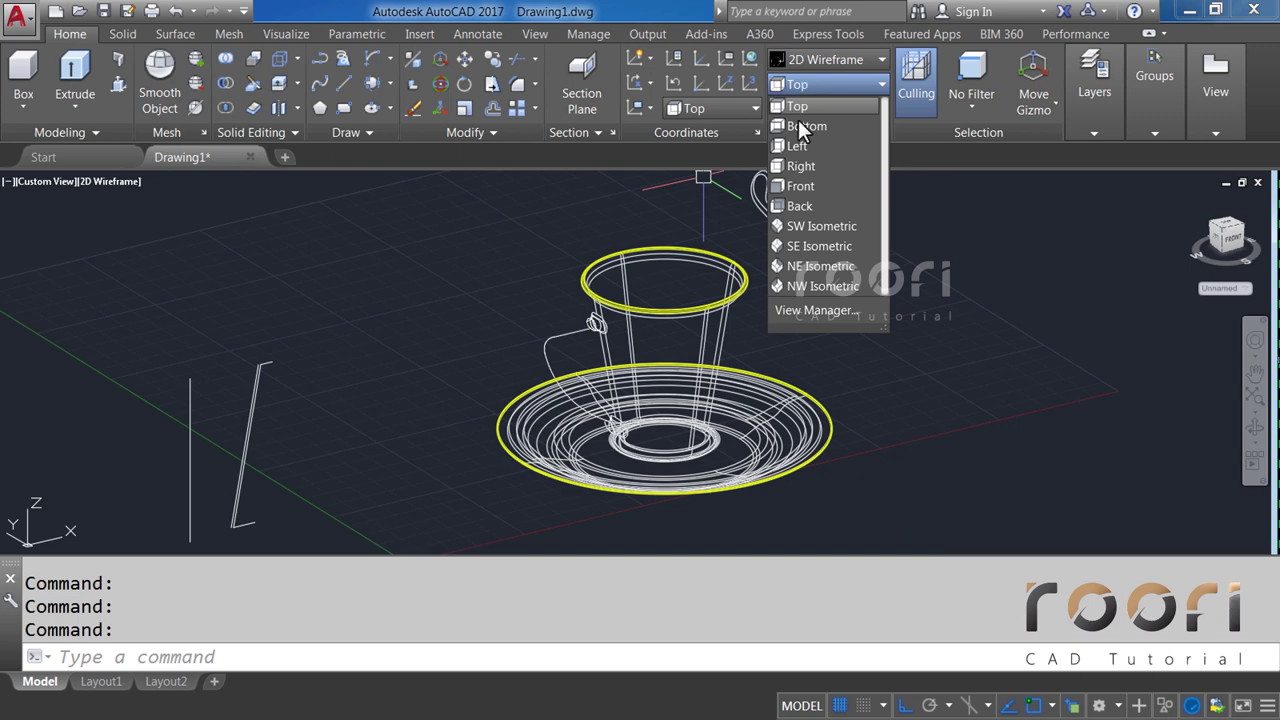
{"action": "left_click", "coordinate": [805, 187]}
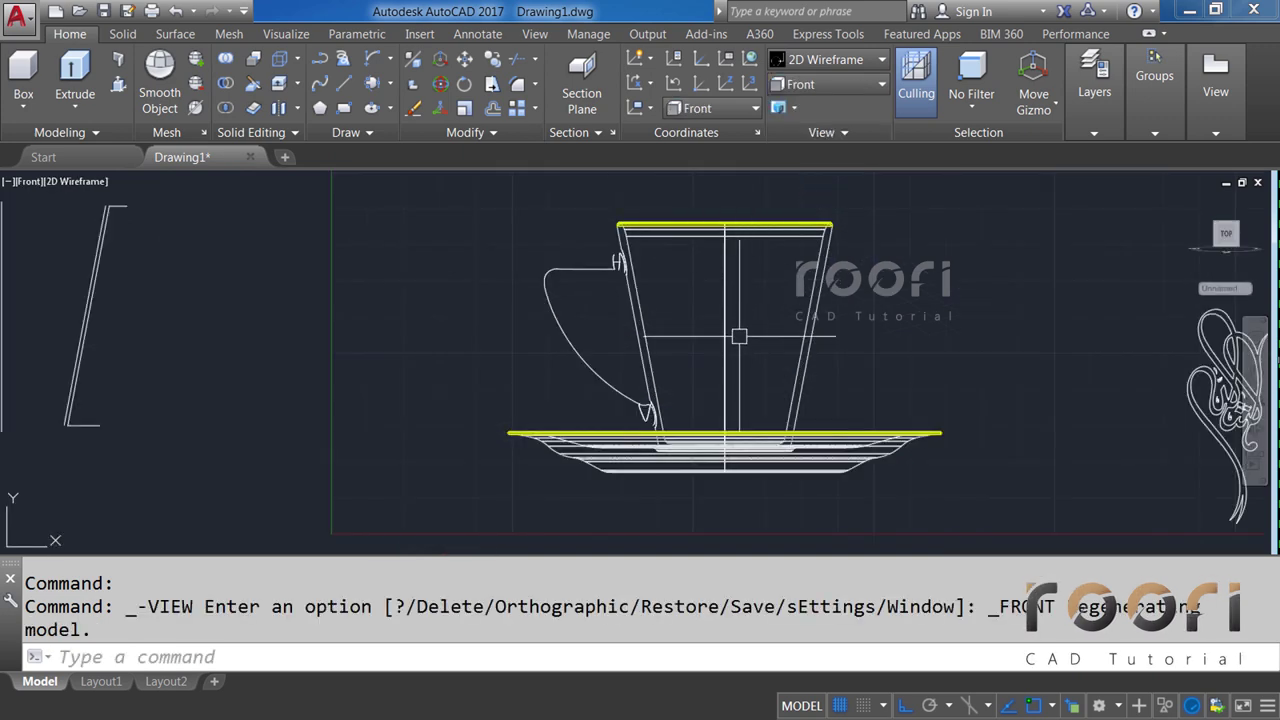
{"action": "scroll", "coordinate": [739, 336], "scroll_direction": "down", "scroll_amount": 2}
{"action": "middle_click_drag", "start_coordinate": [386, 343], "coordinate": [586, 366]}
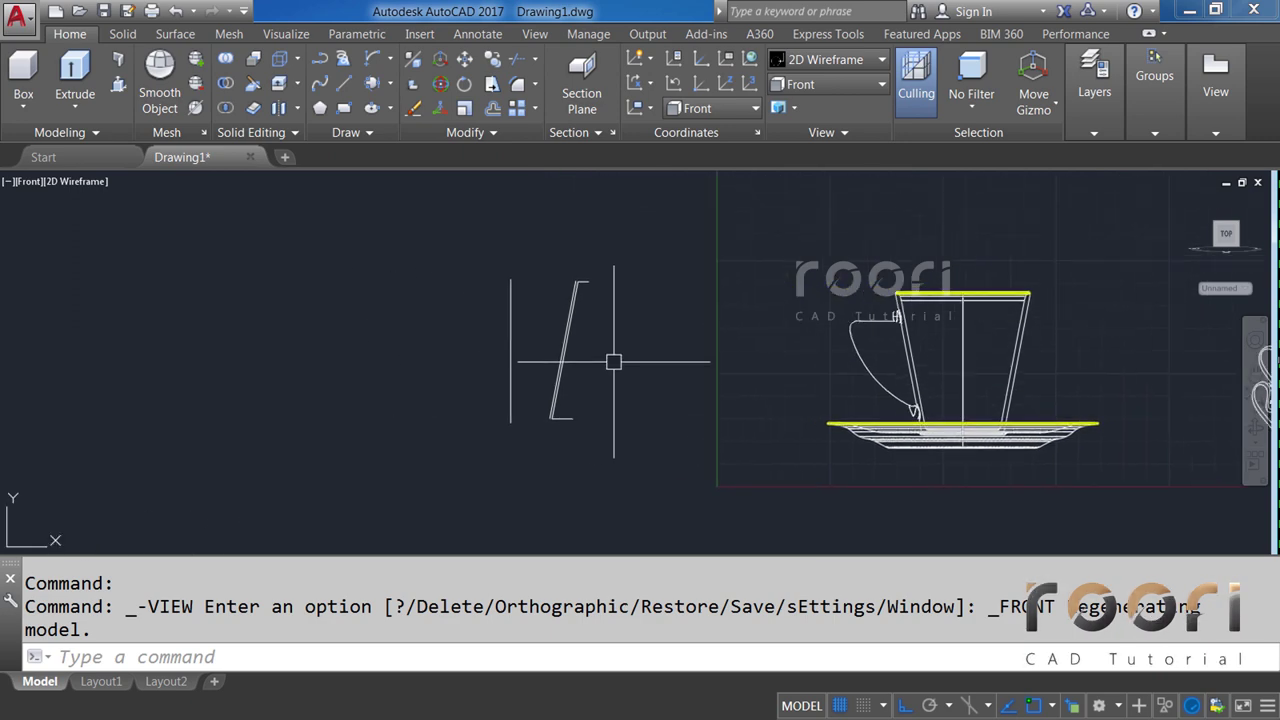
{"action": "type", "text": "M"}
Move the five-object glass profile sketch down 5.5 units.
{"action": "key", "text": "Return"}
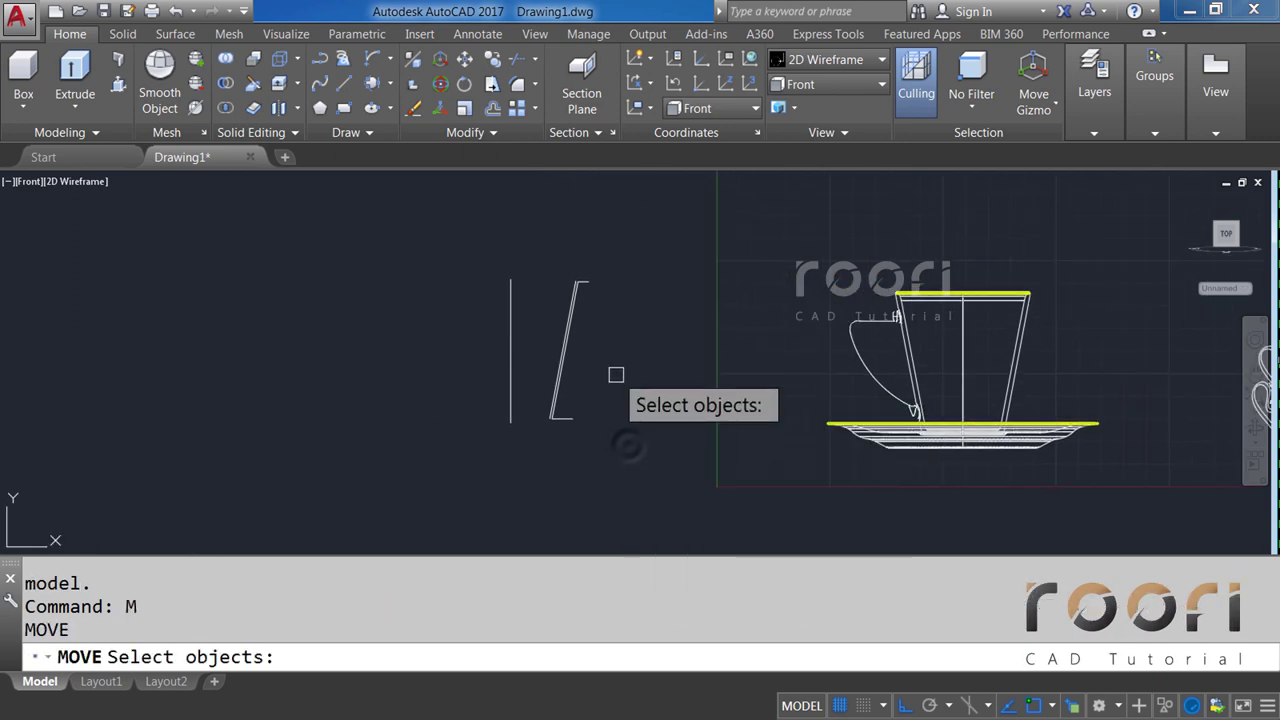
{"action": "left_click", "coordinate": [634, 443]}
{"action": "left_click", "coordinate": [474, 277]}
{"action": "key", "text": "Return"}
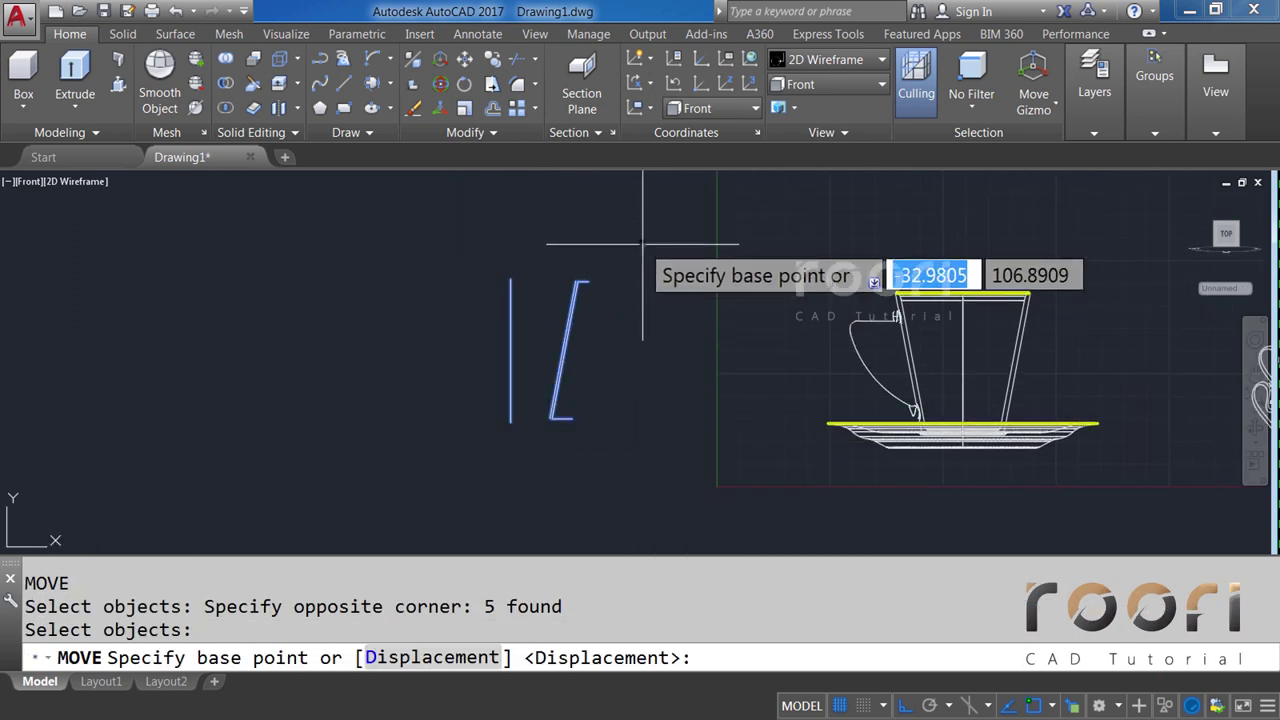
{"action": "left_click", "coordinate": [640, 248]}
{"action": "type", "text": "5.5"}
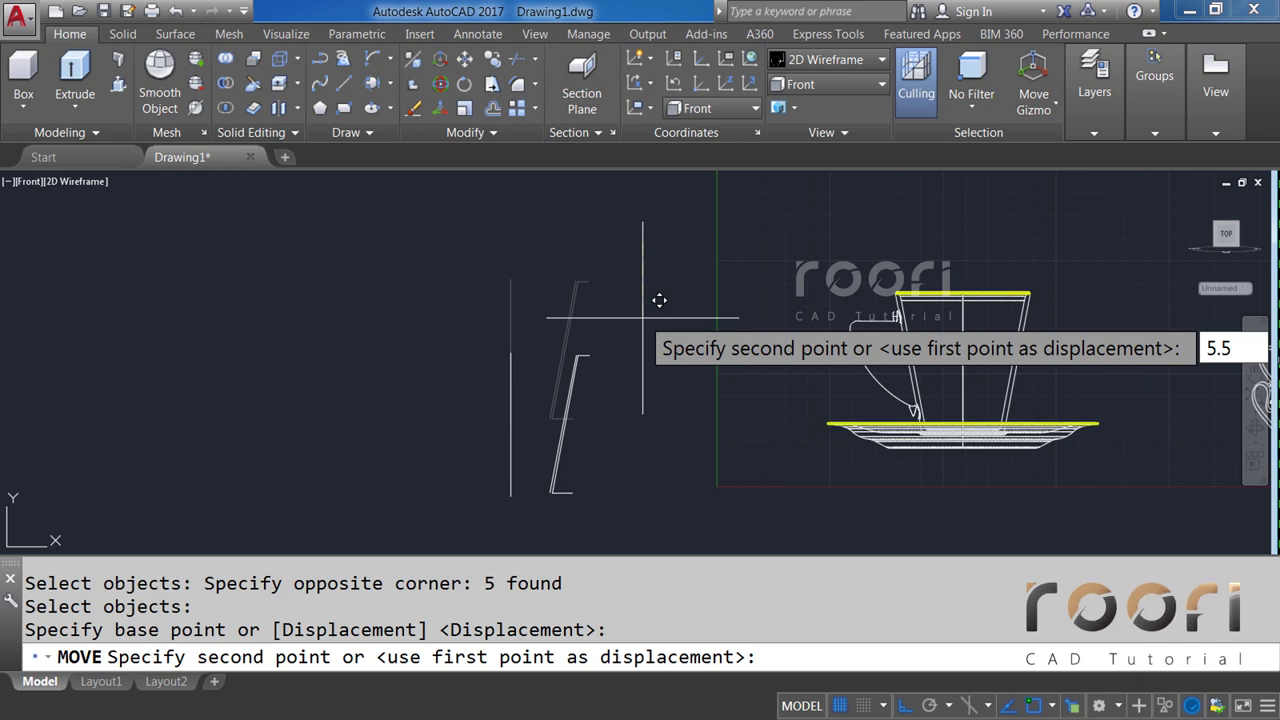
{"action": "key", "text": "Return"}
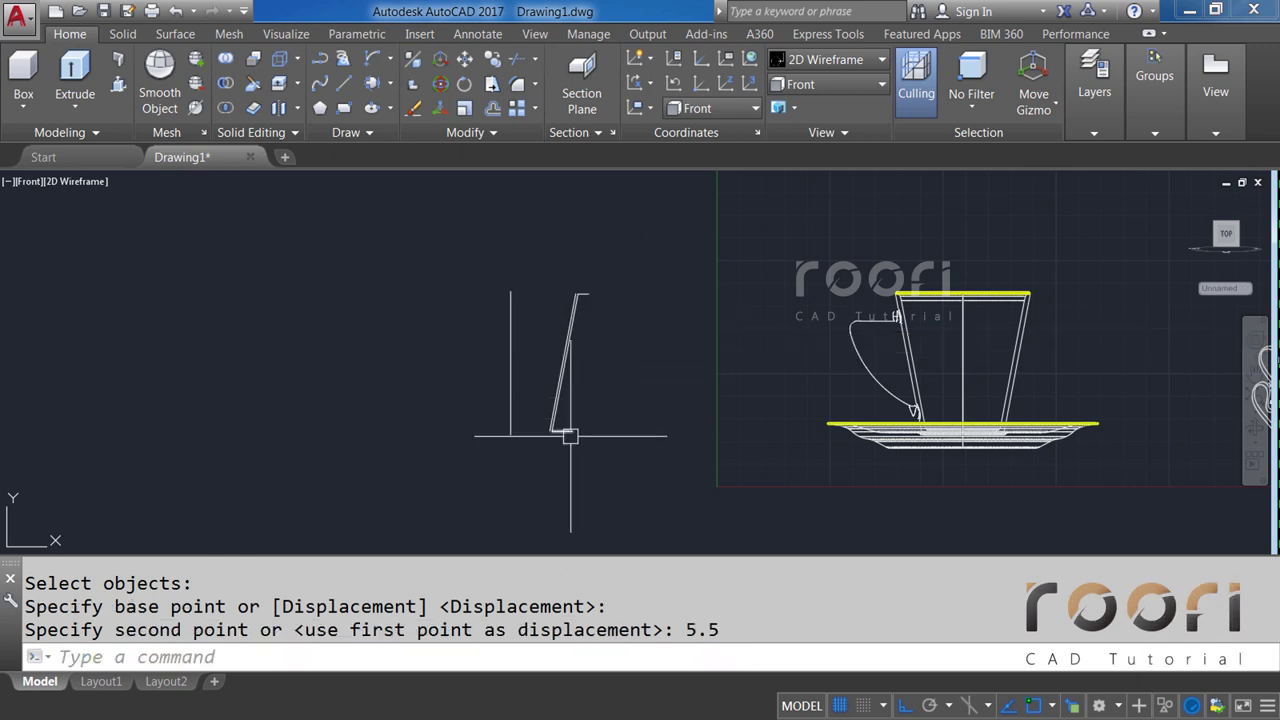
{"action": "scroll", "coordinate": [560, 432], "scroll_direction": "up", "scroll_amount": 3}
{"action": "scroll", "coordinate": [535, 428], "scroll_direction": "up", "scroll_amount": 3}
{"action": "scroll", "coordinate": [515, 428], "scroll_direction": "up", "scroll_amount": 3}
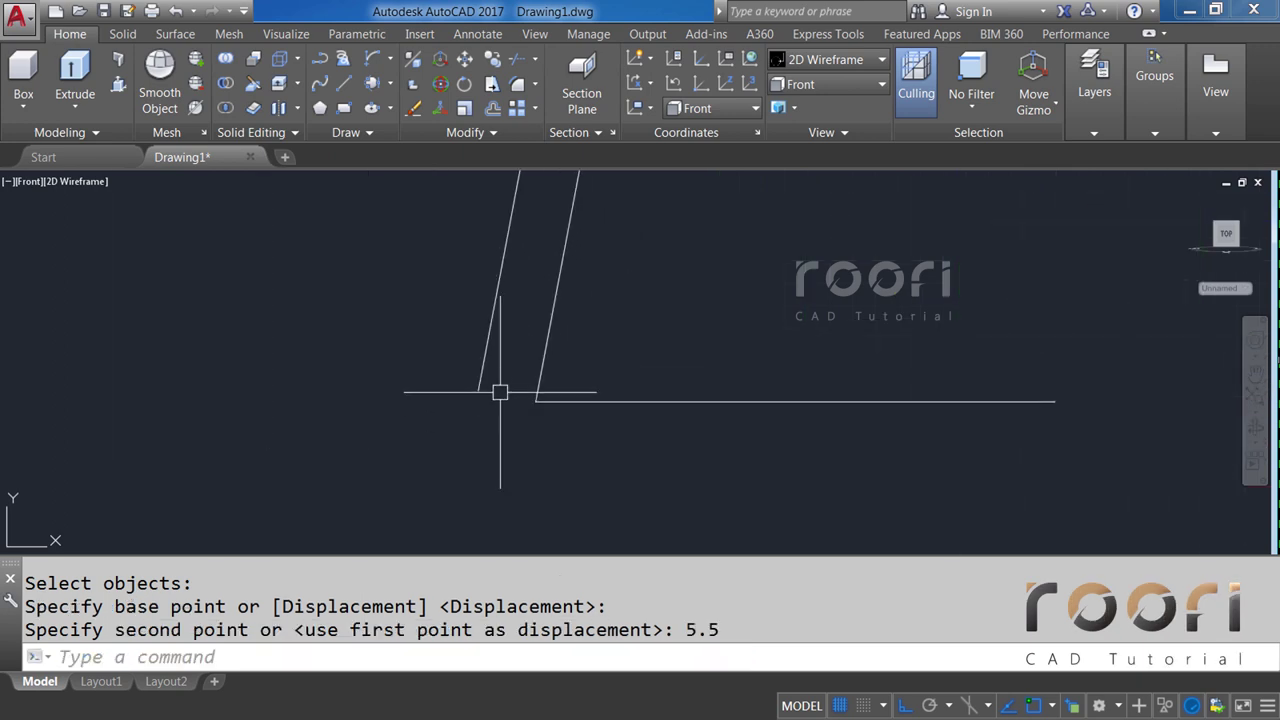
{"action": "scroll", "coordinate": [500, 390], "scroll_direction": "up", "scroll_amount": 3}
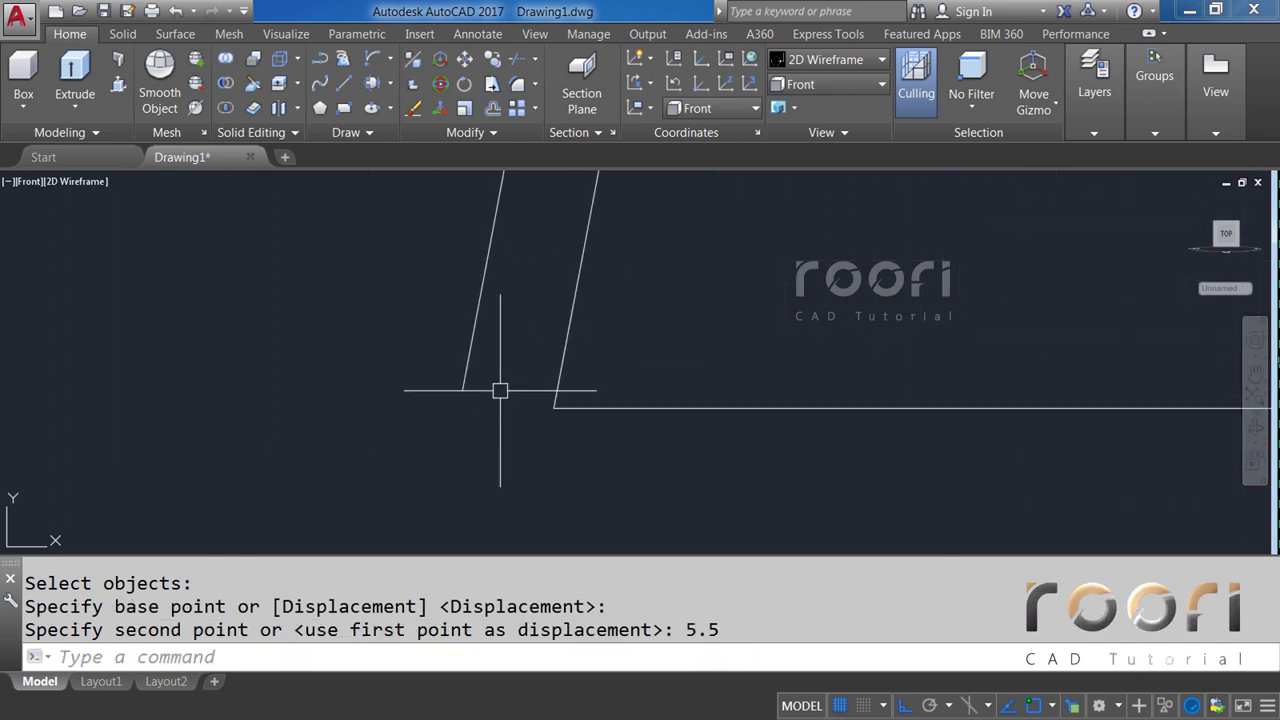
Zero-distance chamfer both bottom corners so the slanted sides meet the bottom line.
{"action": "left_click", "coordinate": [536, 83]}
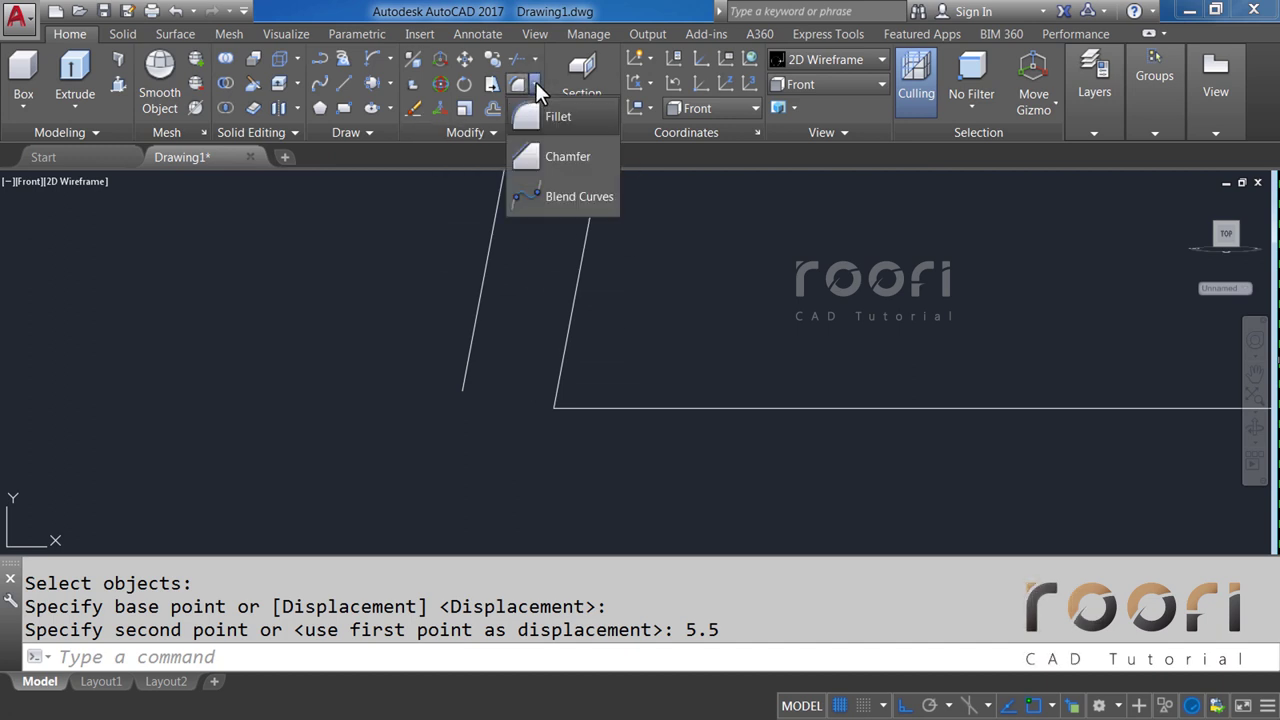
{"action": "left_click", "coordinate": [568, 157]}
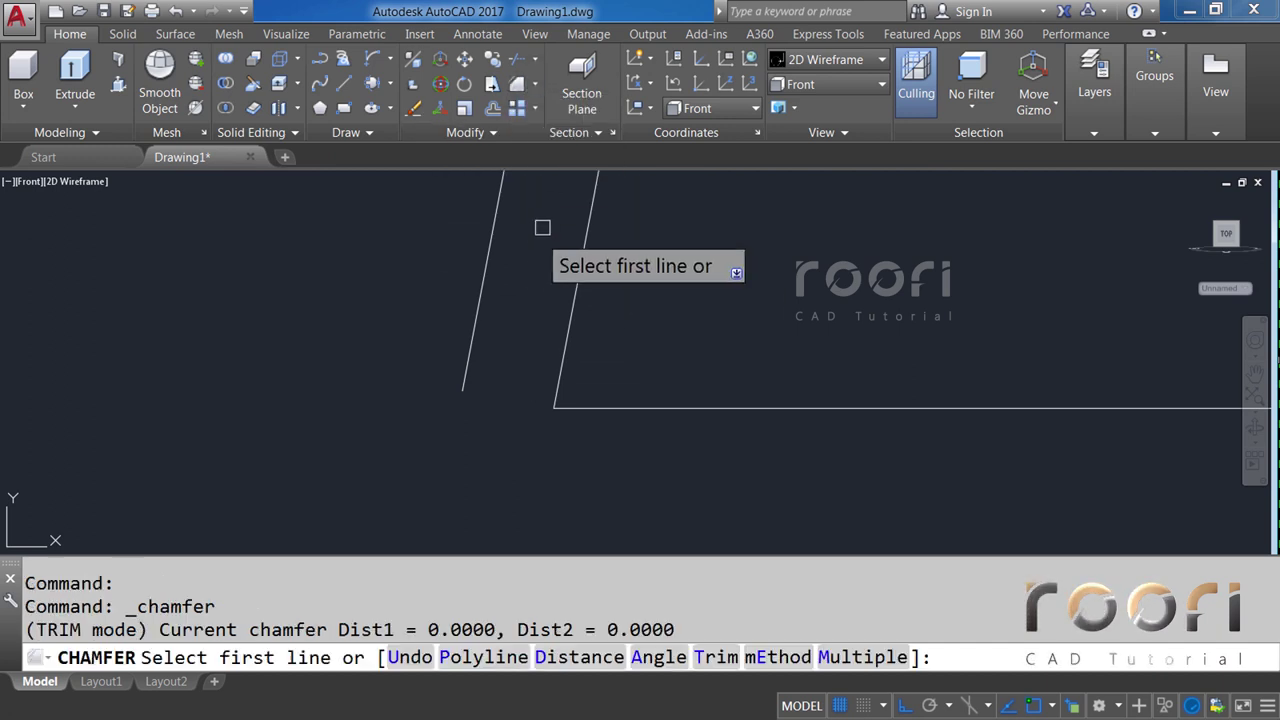
{"action": "left_click", "coordinate": [467, 336]}
{"action": "left_click", "coordinate": [588, 406]}
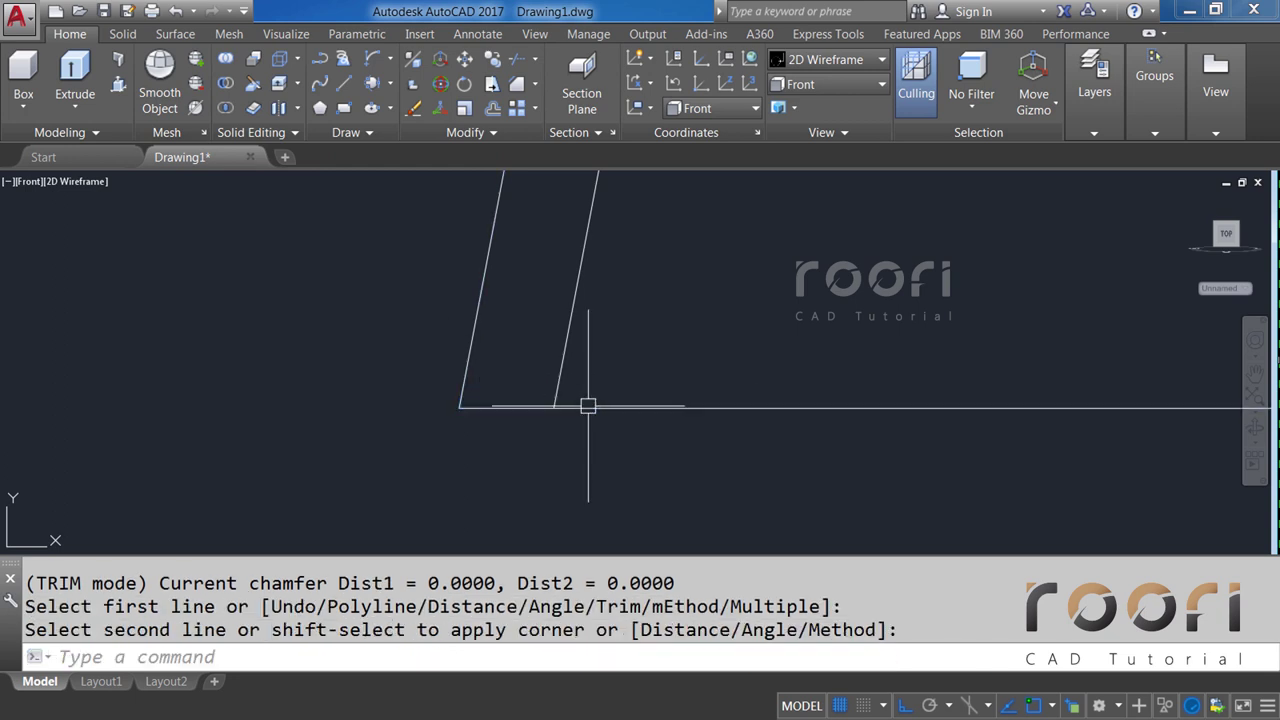
{"action": "key", "text": "Return"}
{"action": "left_click", "coordinate": [531, 406]}
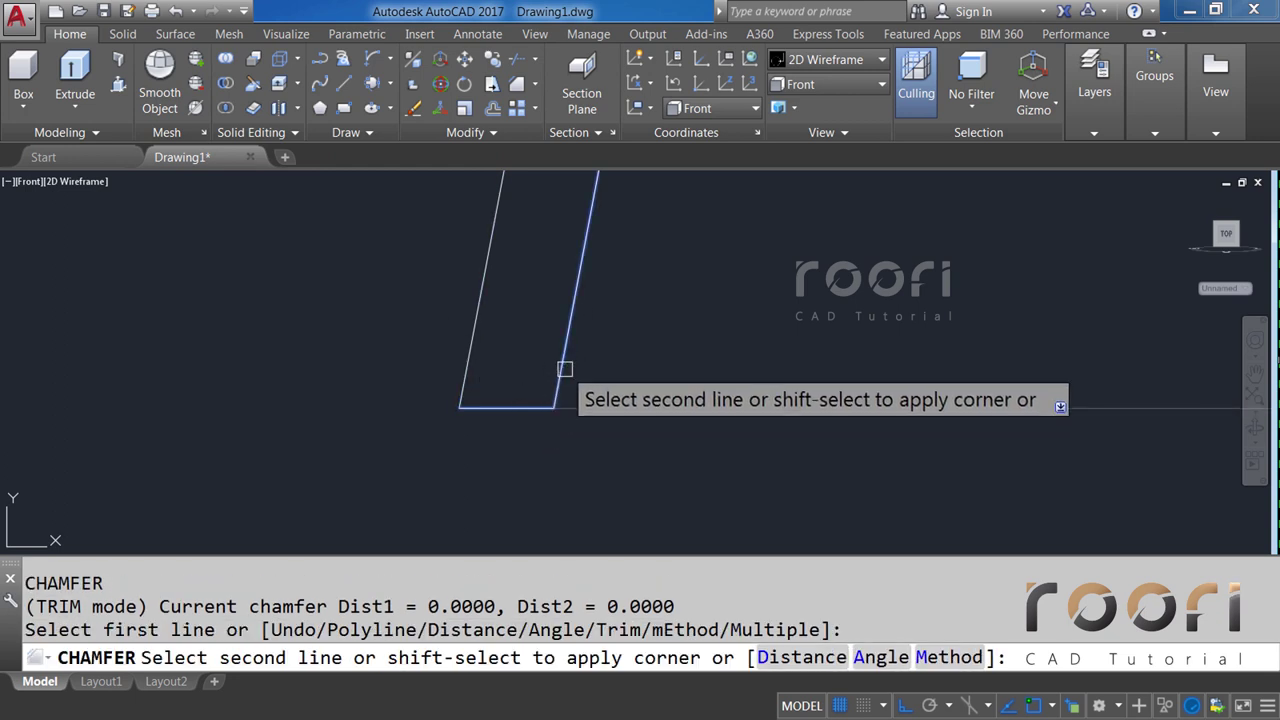
{"action": "left_click", "coordinate": [565, 369]}
Close both top corners the same way, joining each slanted side to the top line.
{"action": "scroll", "coordinate": [629, 286], "scroll_direction": "down", "scroll_amount": 3}
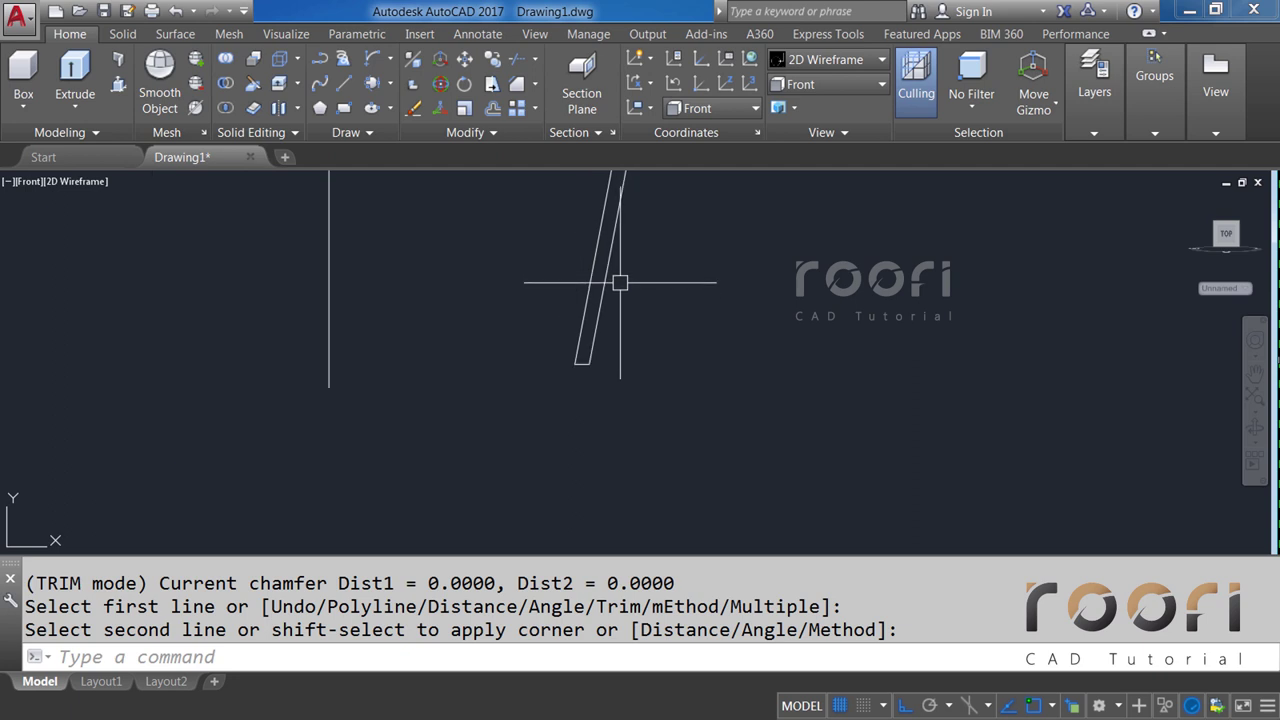
{"action": "mouse_move", "coordinate": [620, 283]}
{"action": "middle_mouse_down"}
{"action": "mouse_move", "coordinate": [580, 444]}
{"action": "mouse_move", "coordinate": [580, 391]}
{"action": "middle_mouse_up"}
{"action": "scroll", "coordinate": [563, 354], "scroll_direction": "up", "scroll_amount": 2}
{"action": "scroll", "coordinate": [520, 337], "scroll_direction": "up", "scroll_amount": 2}
{"action": "scroll", "coordinate": [547, 338], "scroll_direction": "up", "scroll_amount": 2}
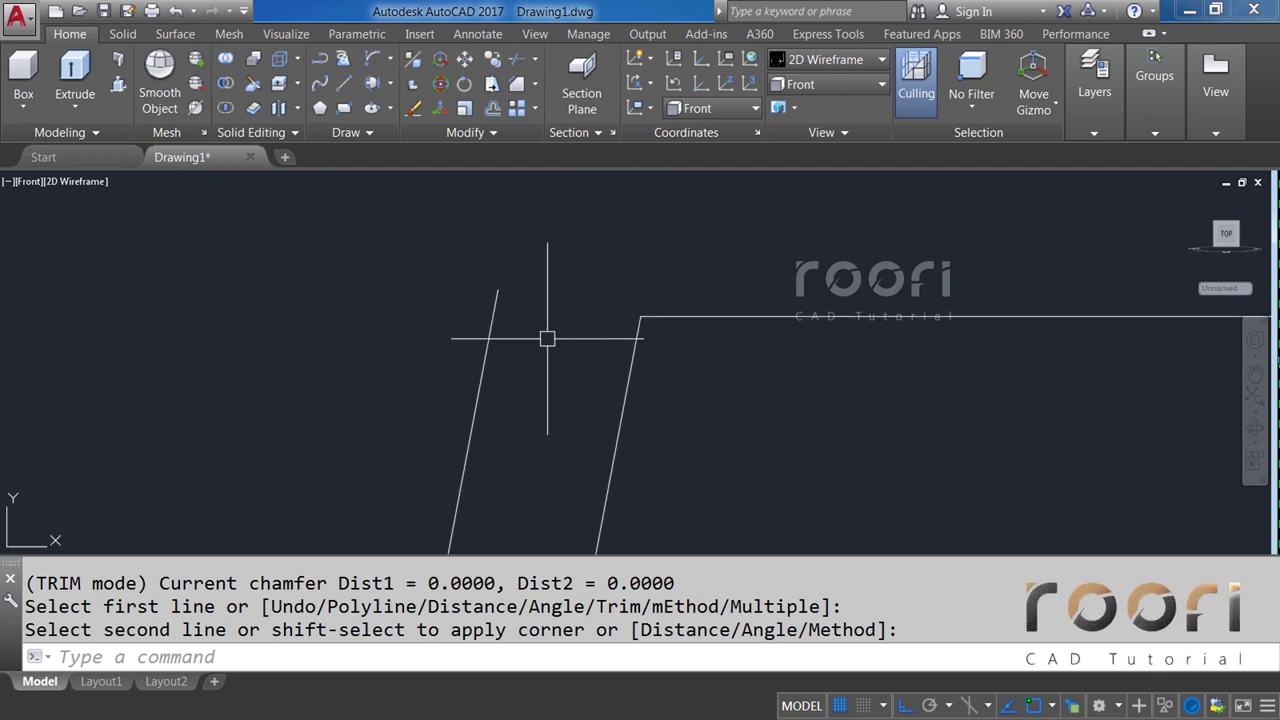
{"action": "middle_click_drag", "start_coordinate": [547, 338], "coordinate": [496, 297]}
{"action": "left_click", "coordinate": [534, 84]}
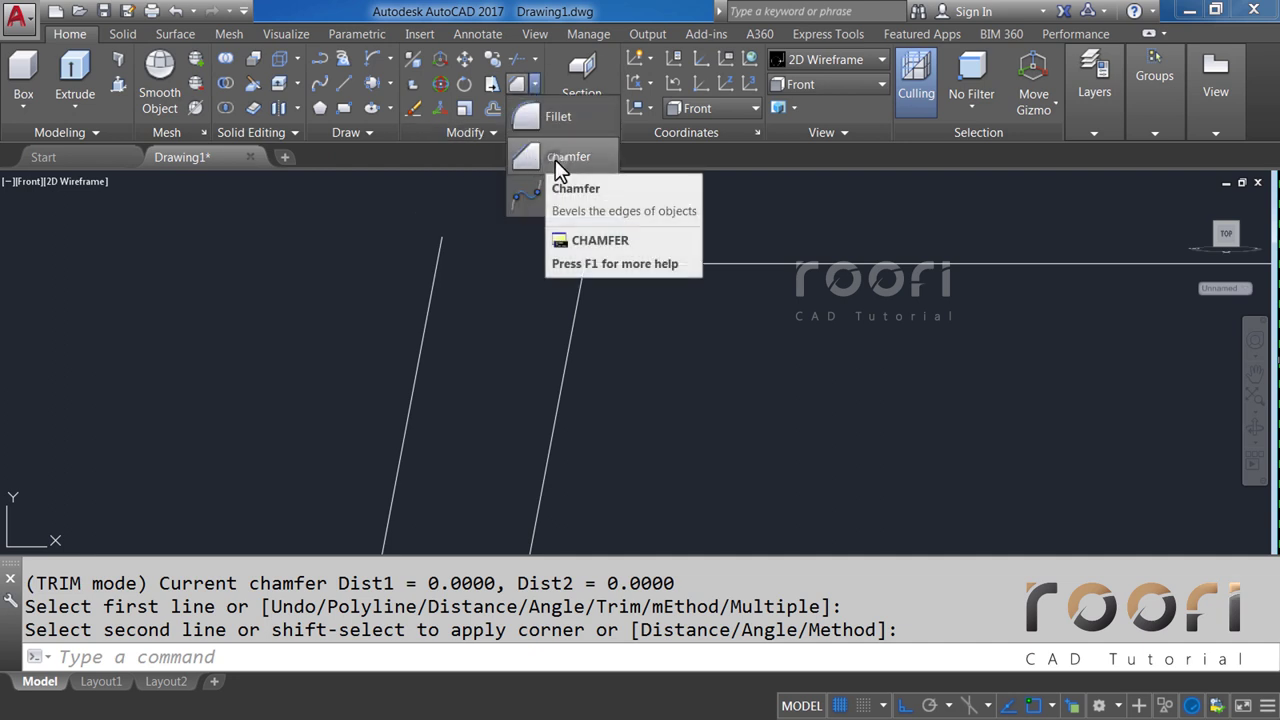
{"action": "left_click", "coordinate": [535, 157]}
{"action": "left_click", "coordinate": [406, 408]}
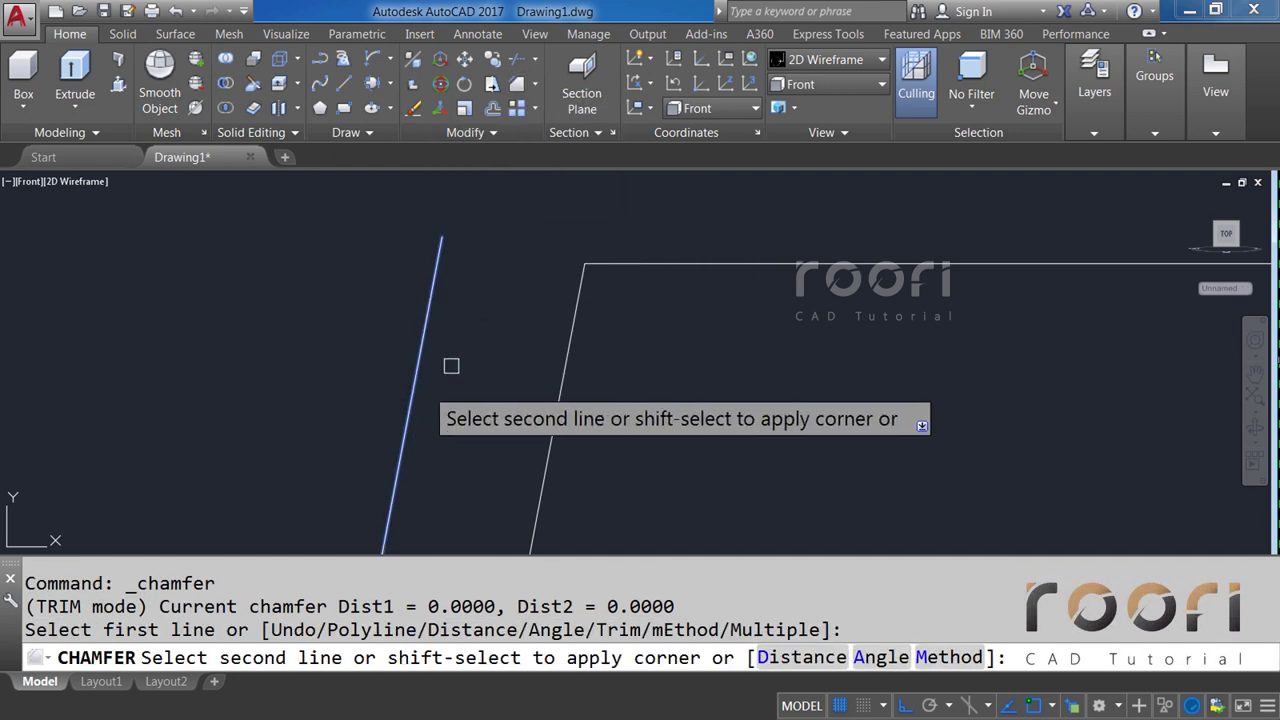
{"action": "left_click", "coordinate": [618, 265]}
{"action": "key", "text": "Return"}
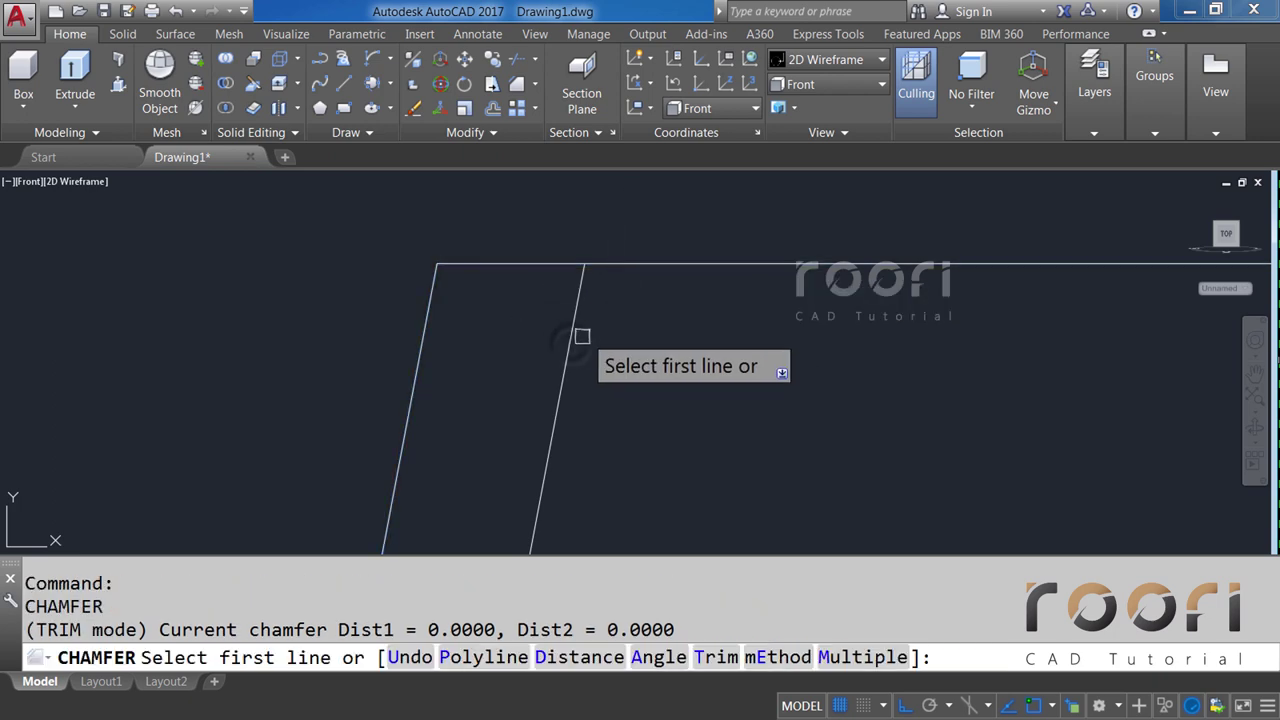
{"action": "left_click", "coordinate": [571, 343]}
{"action": "left_click", "coordinate": [557, 262]}
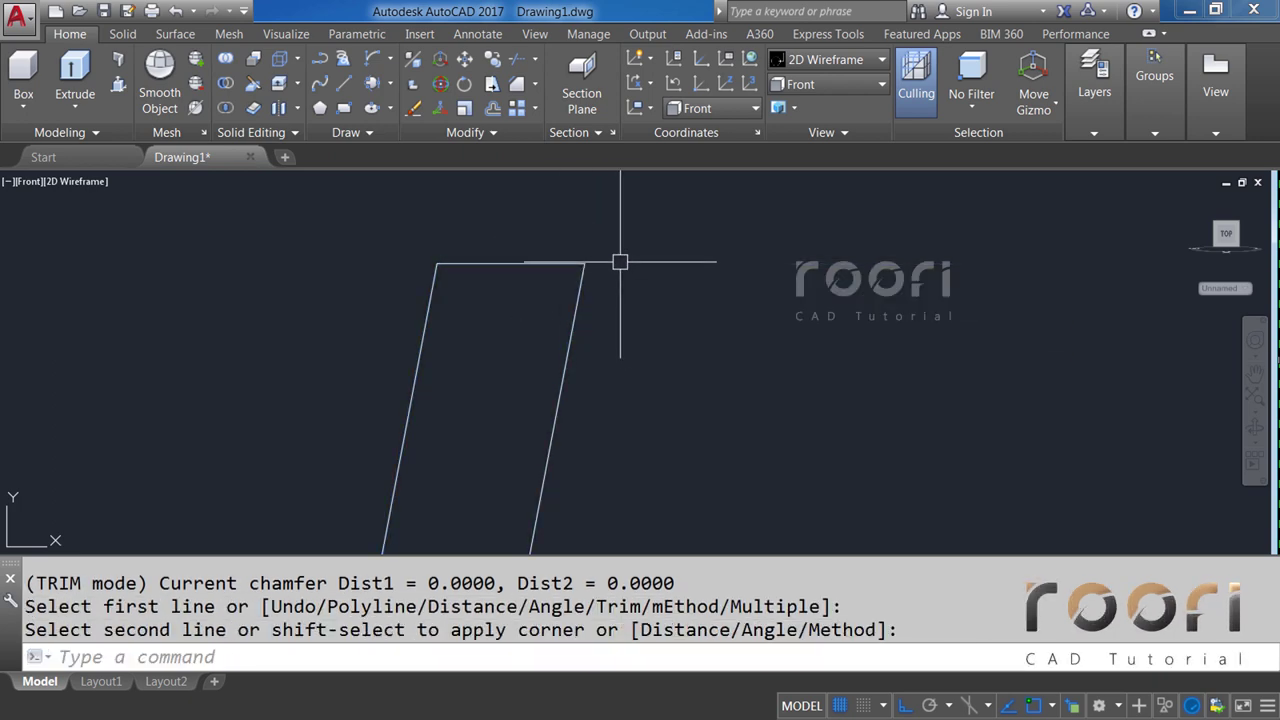
{"action": "type", "text": "JOIN"}
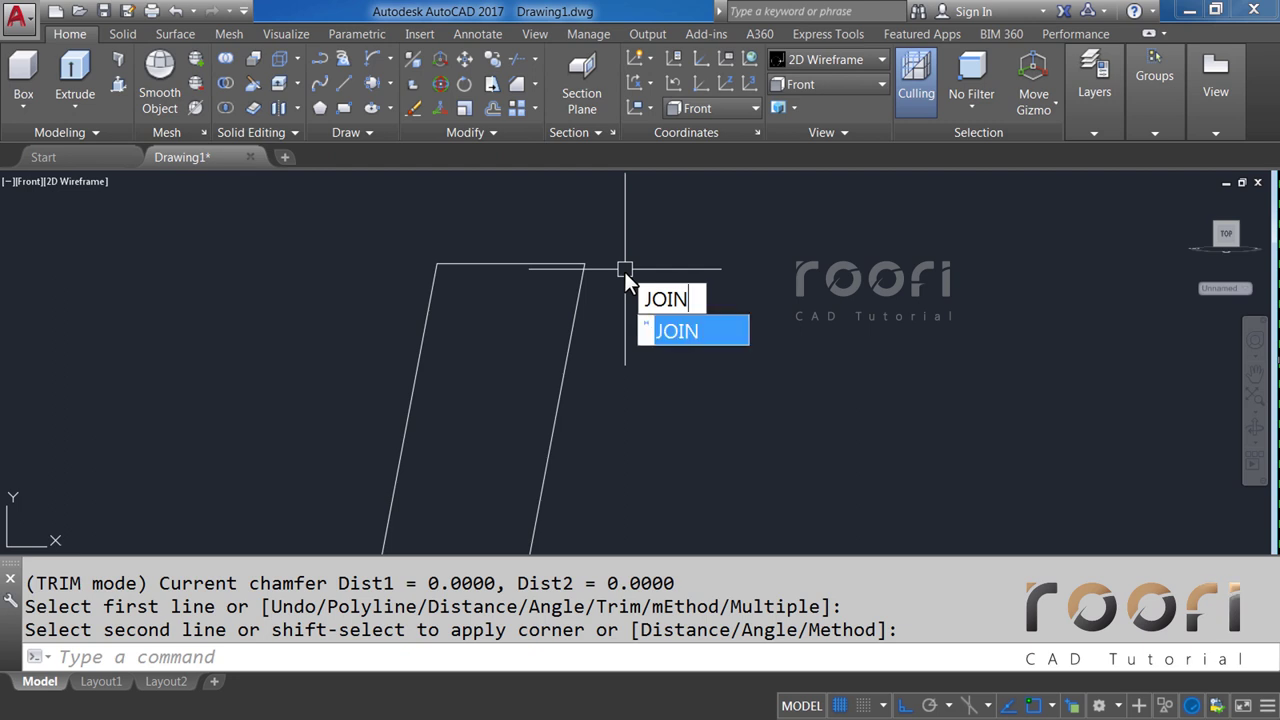
Join the four glass profile lines, top and bottom, into one polyline.
{"action": "key", "text": "Return"}
{"action": "left_click", "coordinate": [557, 334]}
{"action": "left_click", "coordinate": [432, 265]}
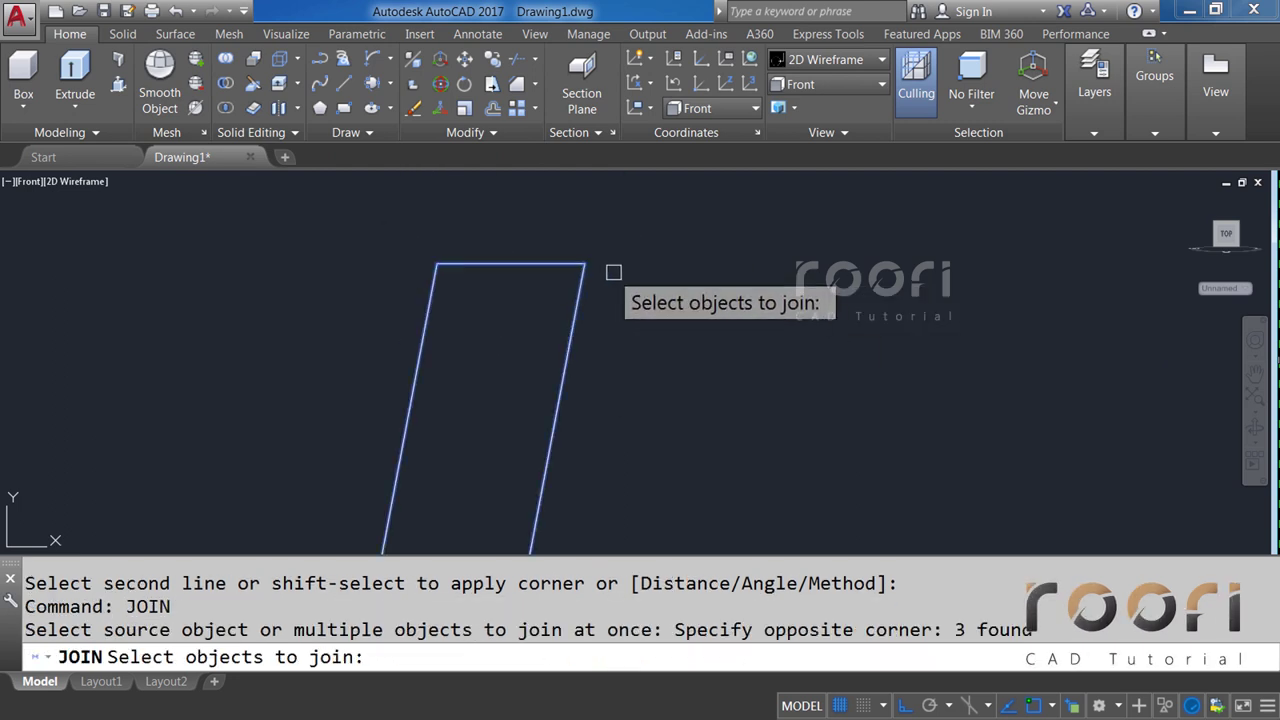
{"action": "middle_click_drag", "start_coordinate": [604, 478], "coordinate": [551, 429]}
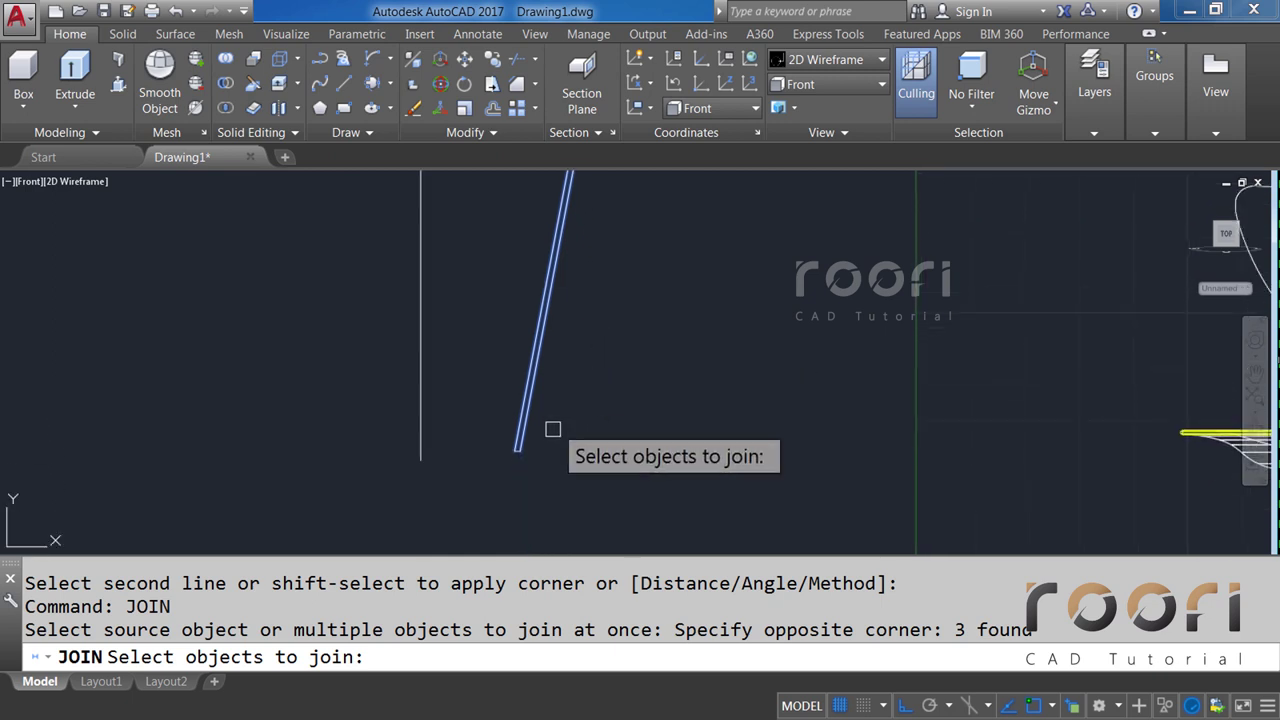
{"action": "left_click", "coordinate": [528, 478]}
{"action": "left_click", "coordinate": [420, 392]}
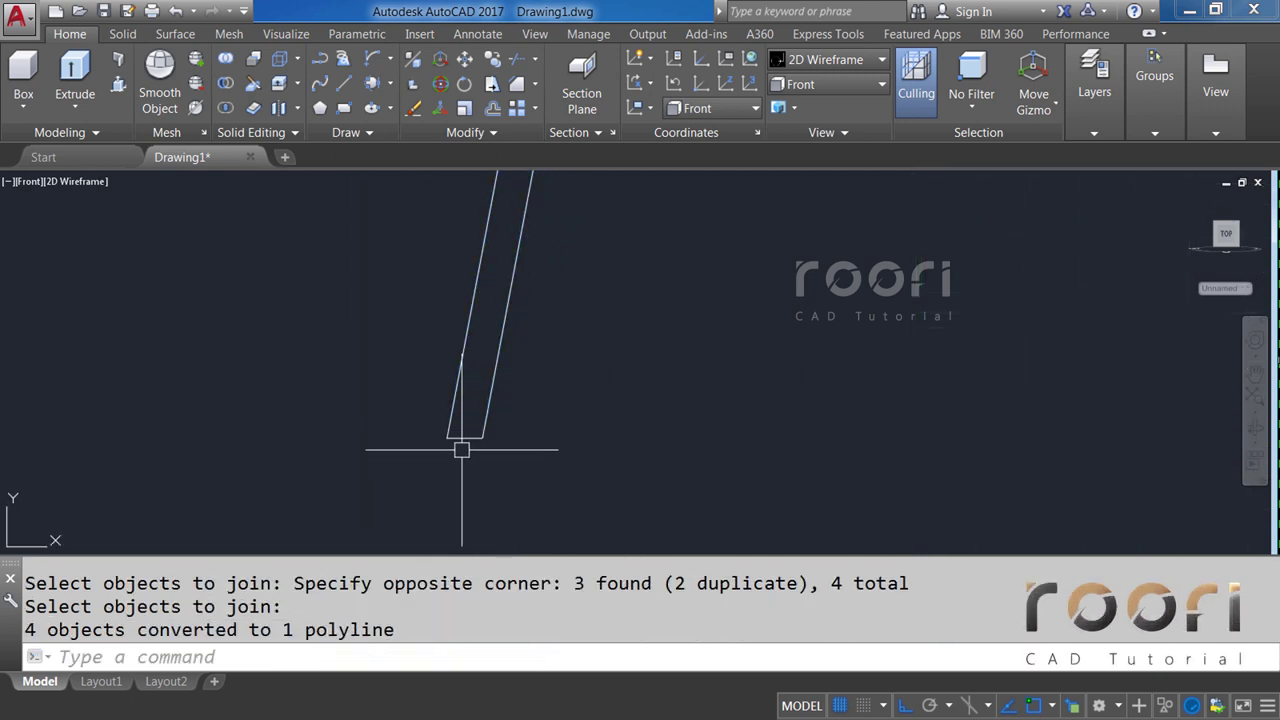
Select the joined profile and pan along it to confirm it is a single polyline.
{"action": "scroll", "coordinate": [462, 443], "scroll_direction": "up", "scroll_amount": 5}
{"action": "left_click", "coordinate": [476, 425]}
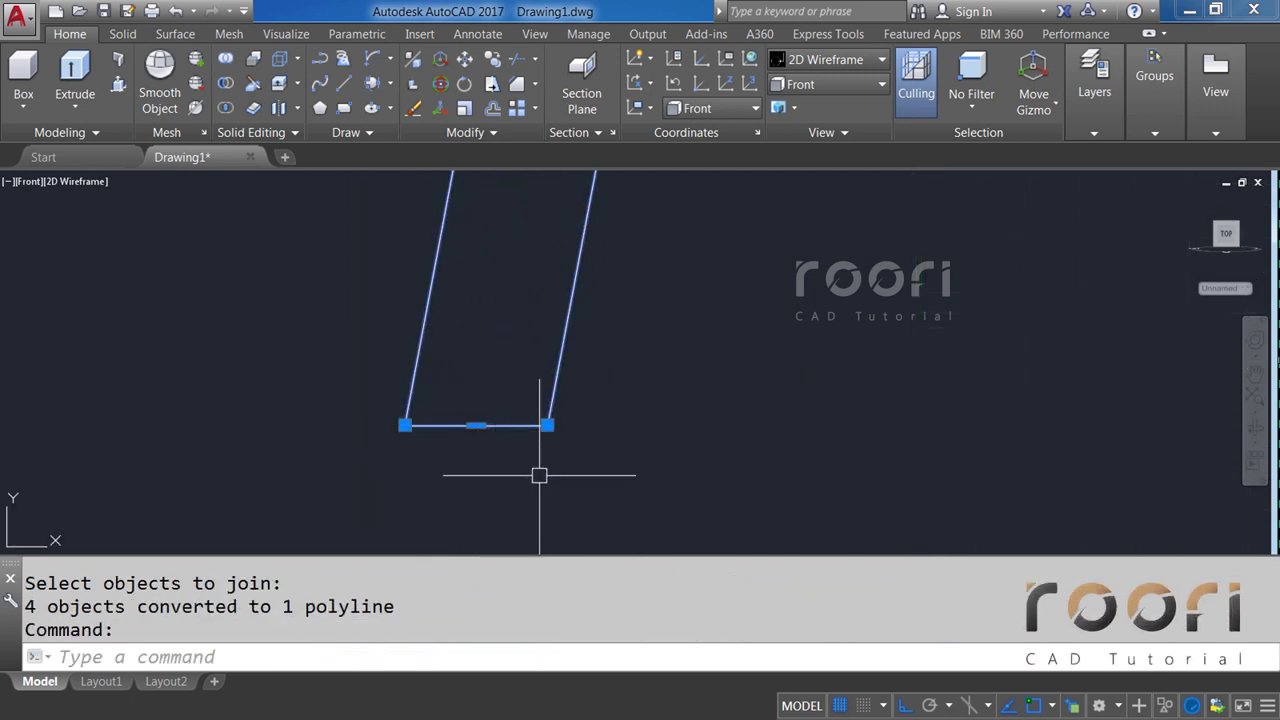
{"action": "scroll", "coordinate": [509, 483], "scroll_direction": "up", "scroll_amount": 5}
{"action": "middle_click_drag", "start_coordinate": [509, 483], "coordinate": [632, 291]}
{"action": "scroll", "coordinate": [577, 306], "scroll_direction": "down", "scroll_amount": 3}
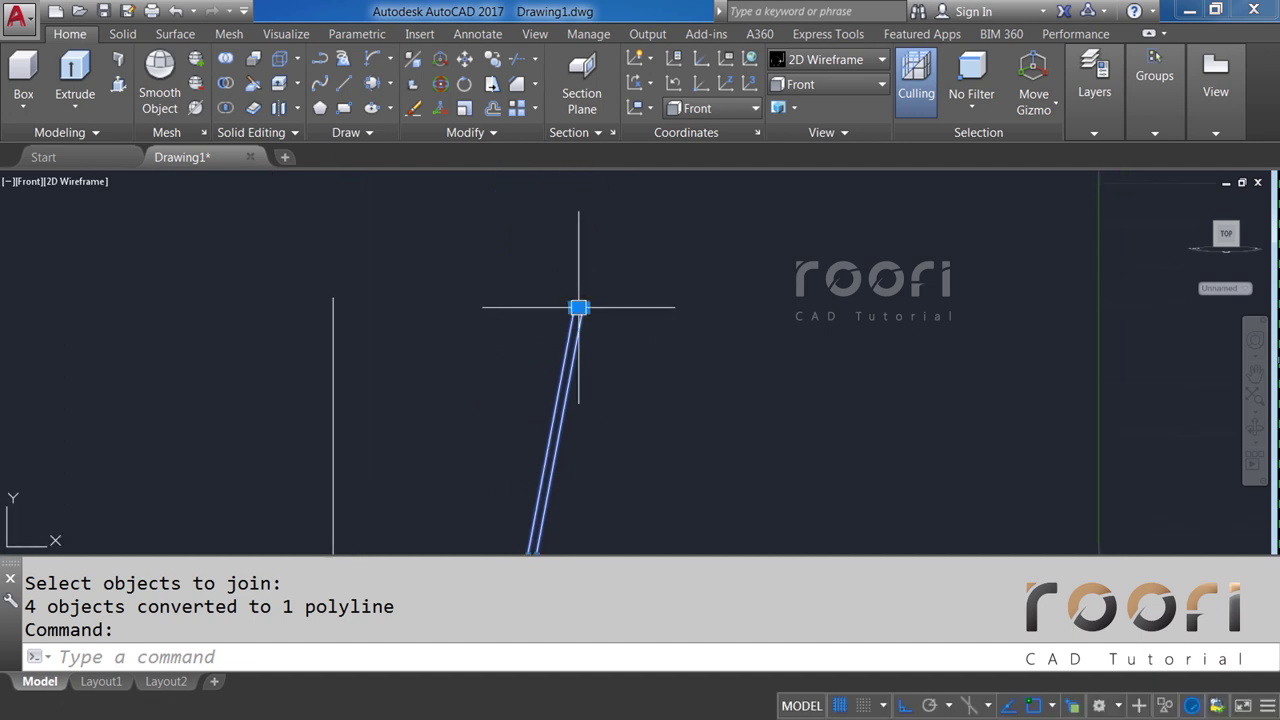
{"action": "scroll", "coordinate": [577, 306], "scroll_direction": "down", "scroll_amount": 2}
{"action": "scroll", "coordinate": [503, 429], "scroll_direction": "up", "scroll_amount": 2}
{"action": "scroll", "coordinate": [576, 330], "scroll_direction": "up", "scroll_amount": 3}
{"action": "scroll", "coordinate": [576, 330], "scroll_direction": "down", "scroll_amount": 2}
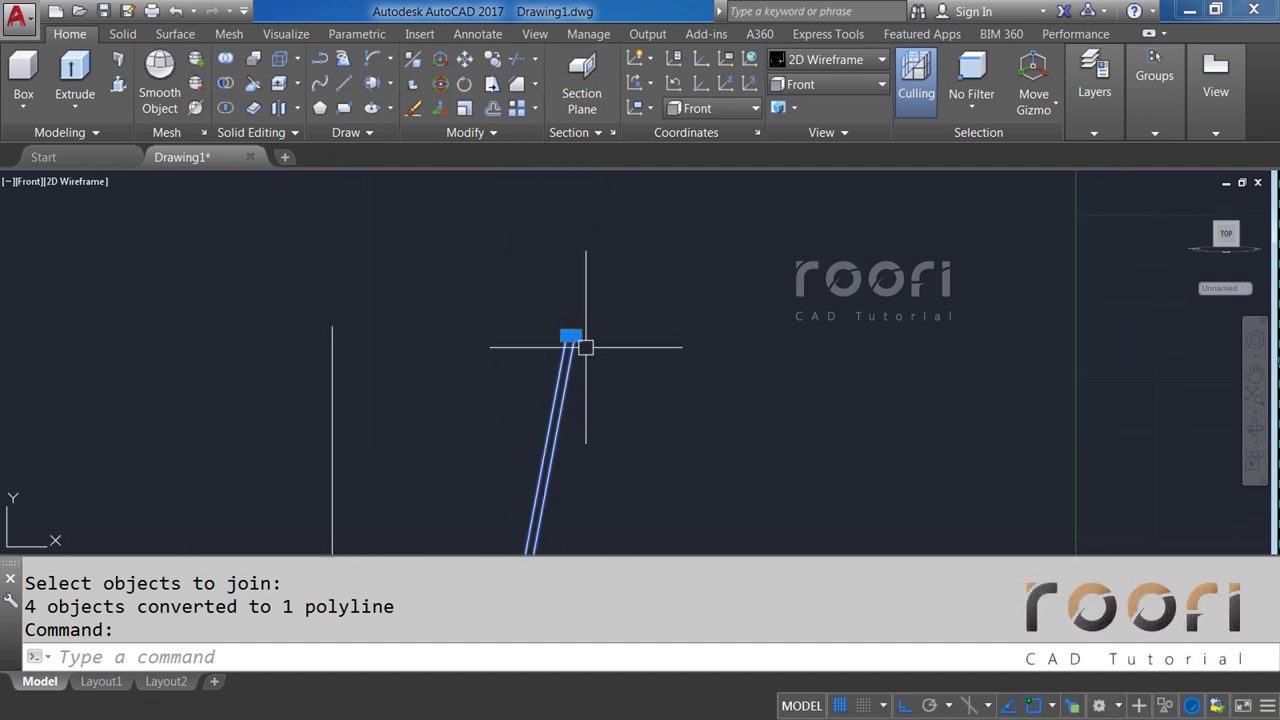
{"action": "scroll", "coordinate": [583, 343], "scroll_direction": "down", "scroll_amount": 2}
{"action": "middle_click_drag", "start_coordinate": [609, 423], "coordinate": [702, 308]}
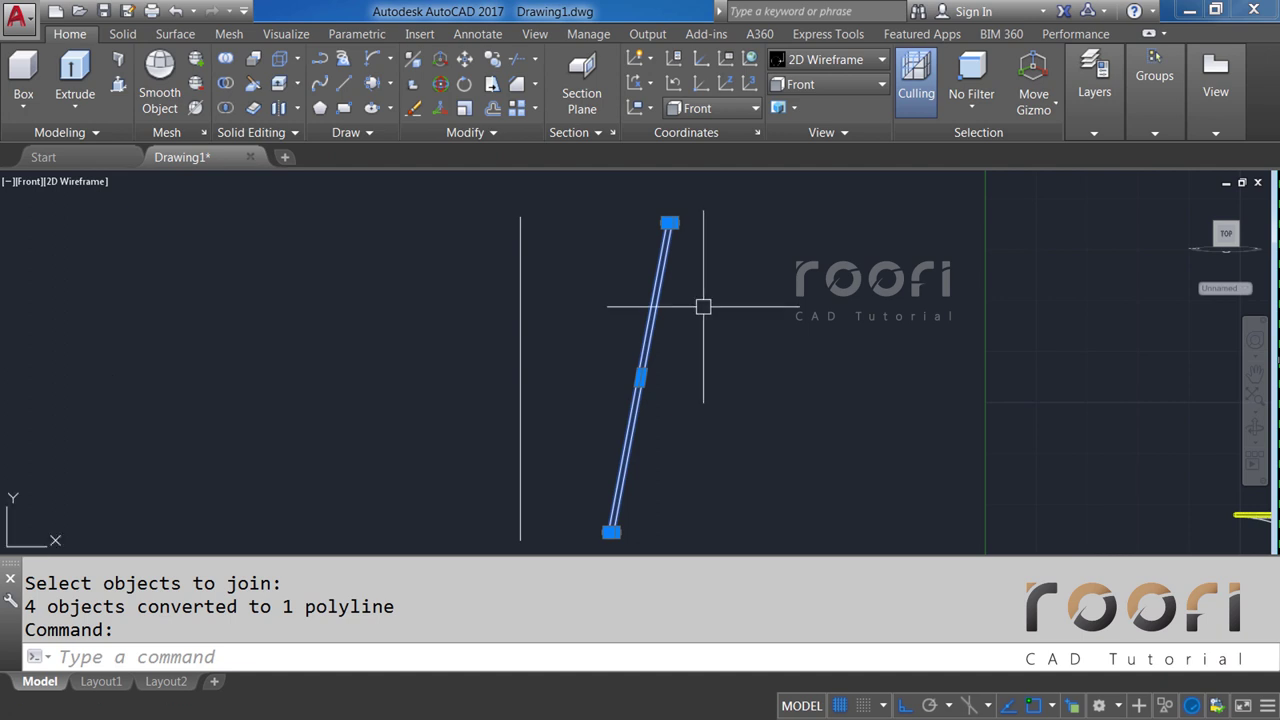
{"action": "key", "text": "Escape"}
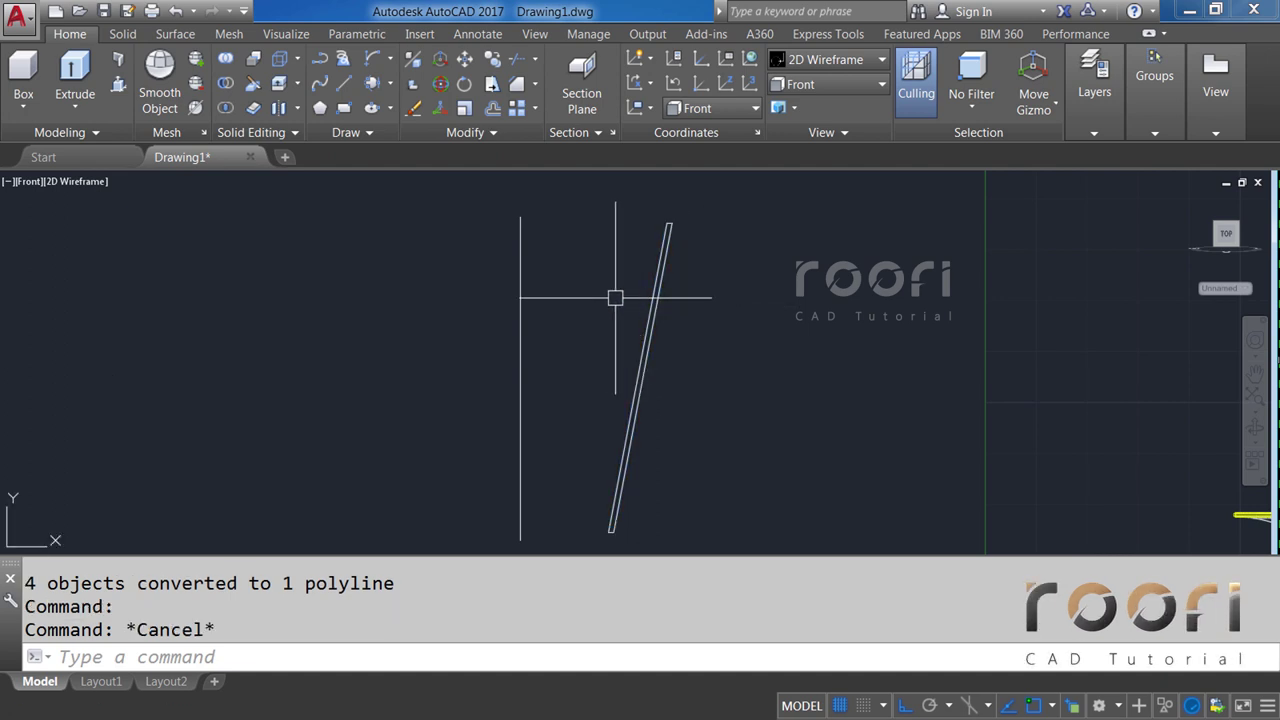
Revolve the slanted glass profile 360° about the vertical axis line into a tapered solid.
{"action": "type", "text": "REVO"}
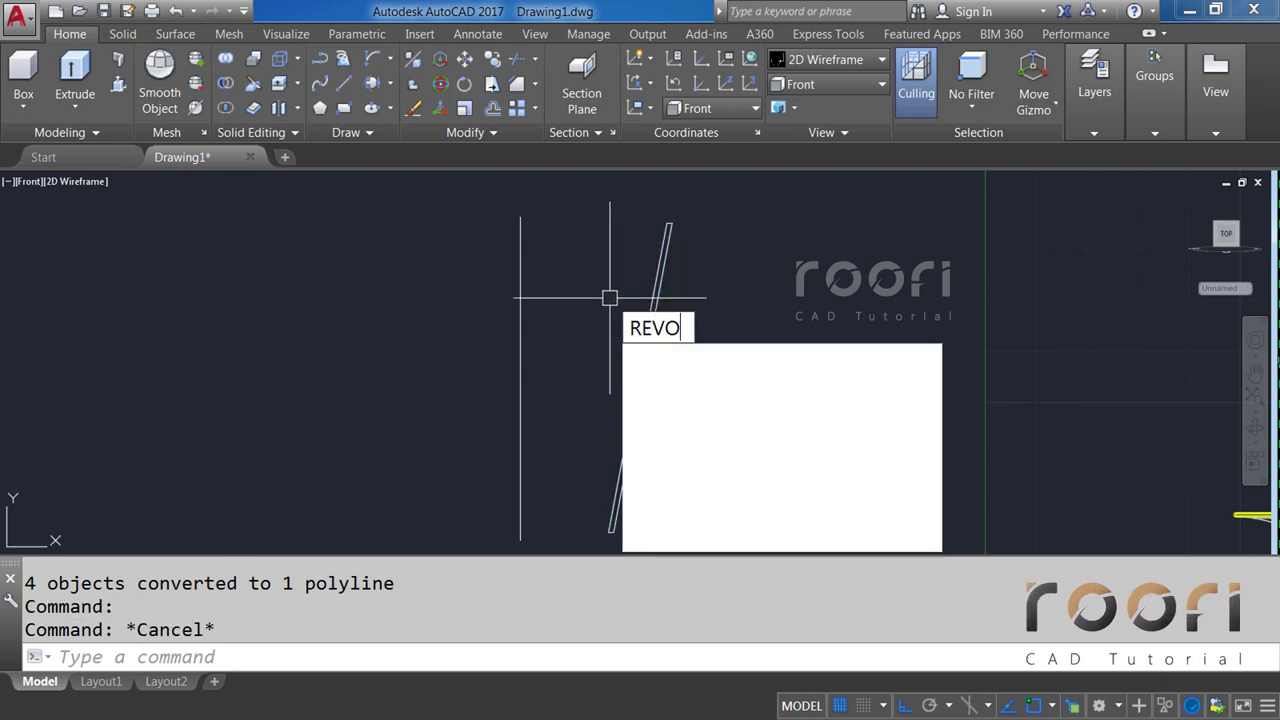
{"action": "type", "text": "LVE"}
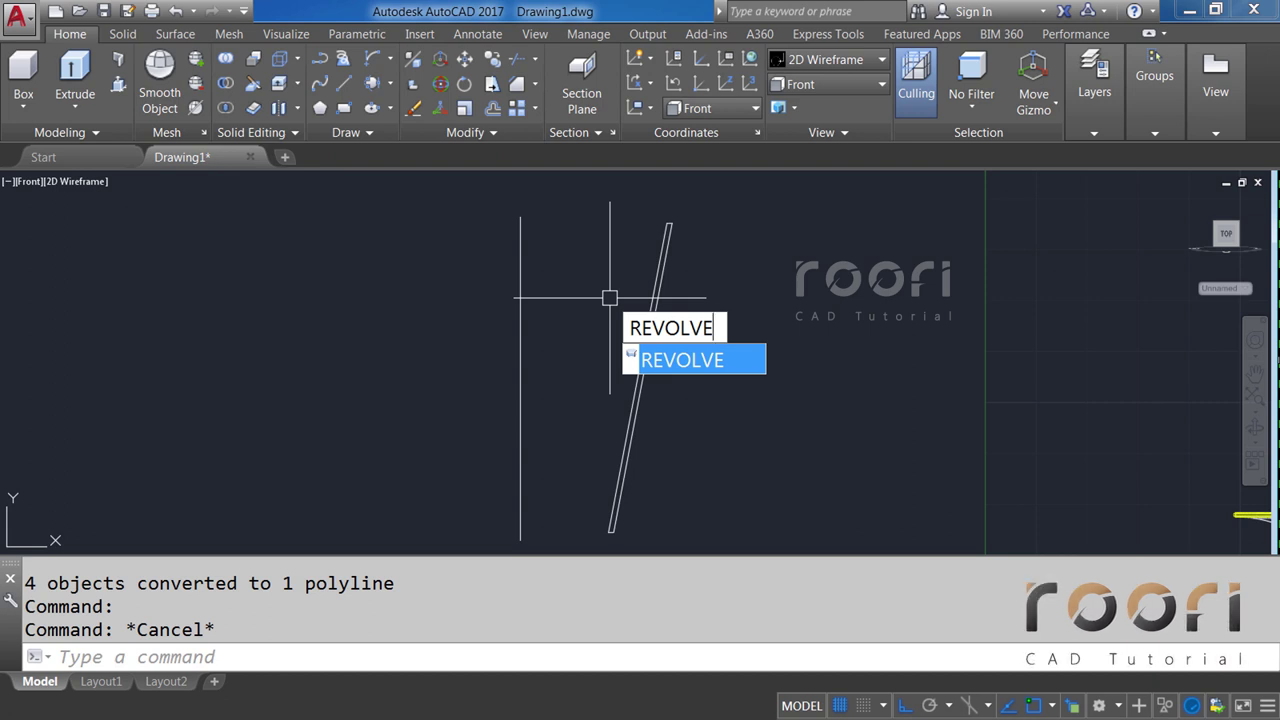
{"action": "key", "text": "Return"}
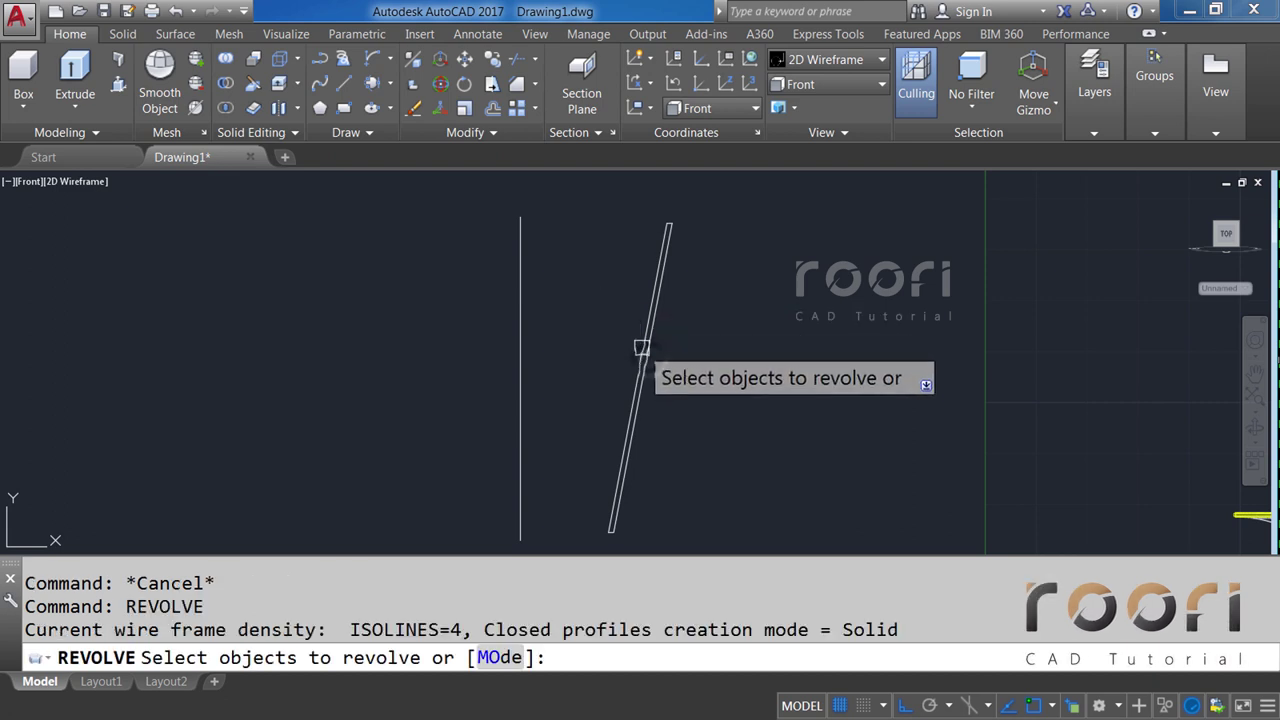
{"action": "left_click", "coordinate": [645, 356]}
{"action": "key", "text": "Return"}
{"action": "left_click", "coordinate": [517, 453]}
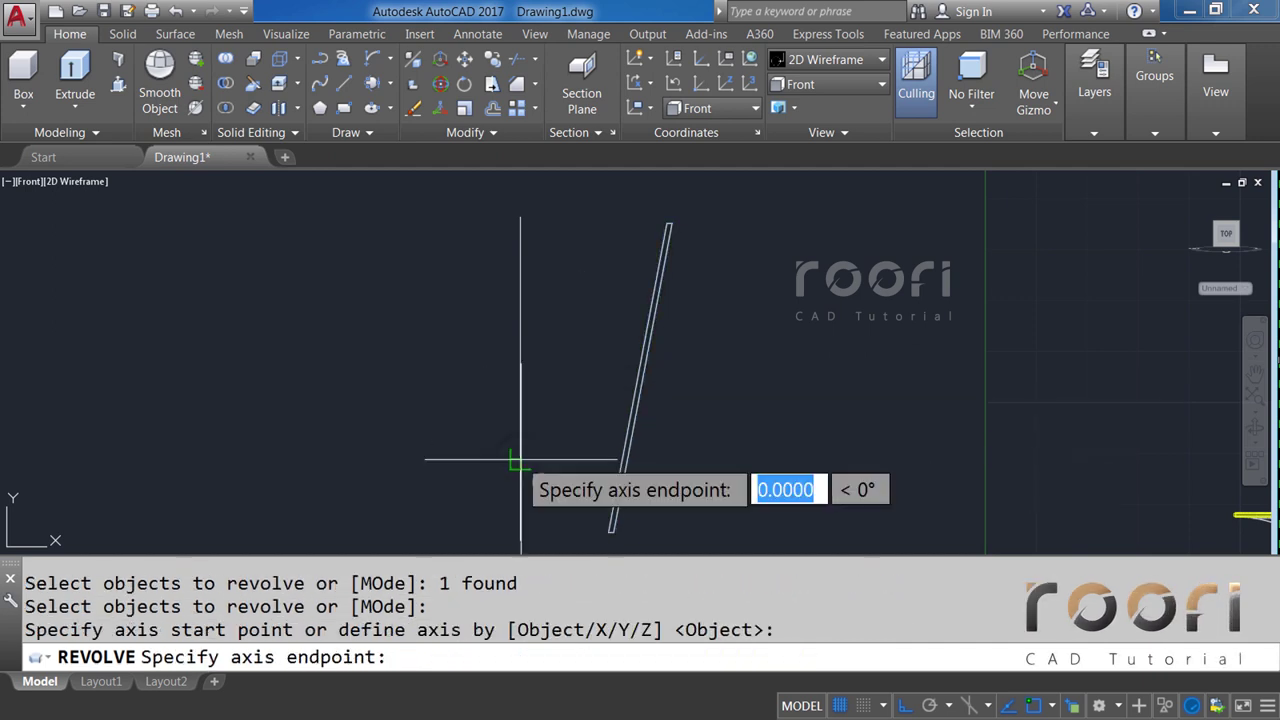
{"action": "left_click", "coordinate": [520, 321]}
{"action": "type", "text": "36"}
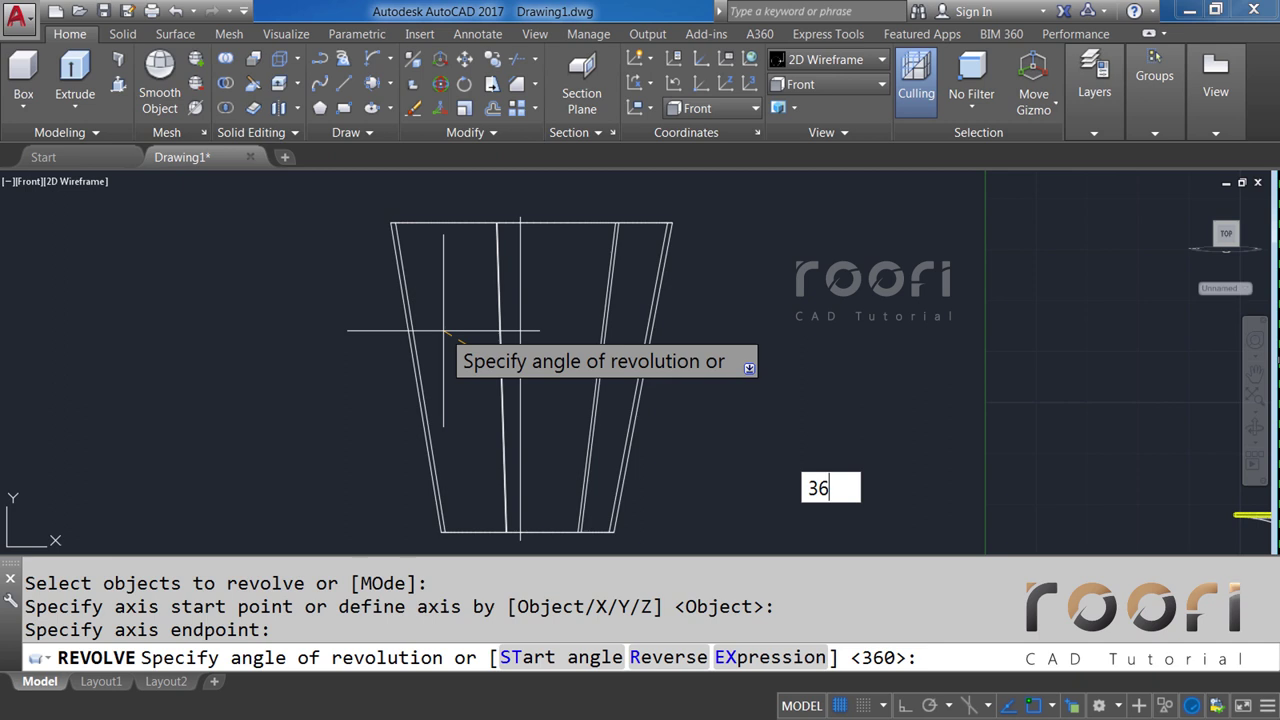
{"action": "type", "text": "0"}
{"action": "key", "text": "Return"}
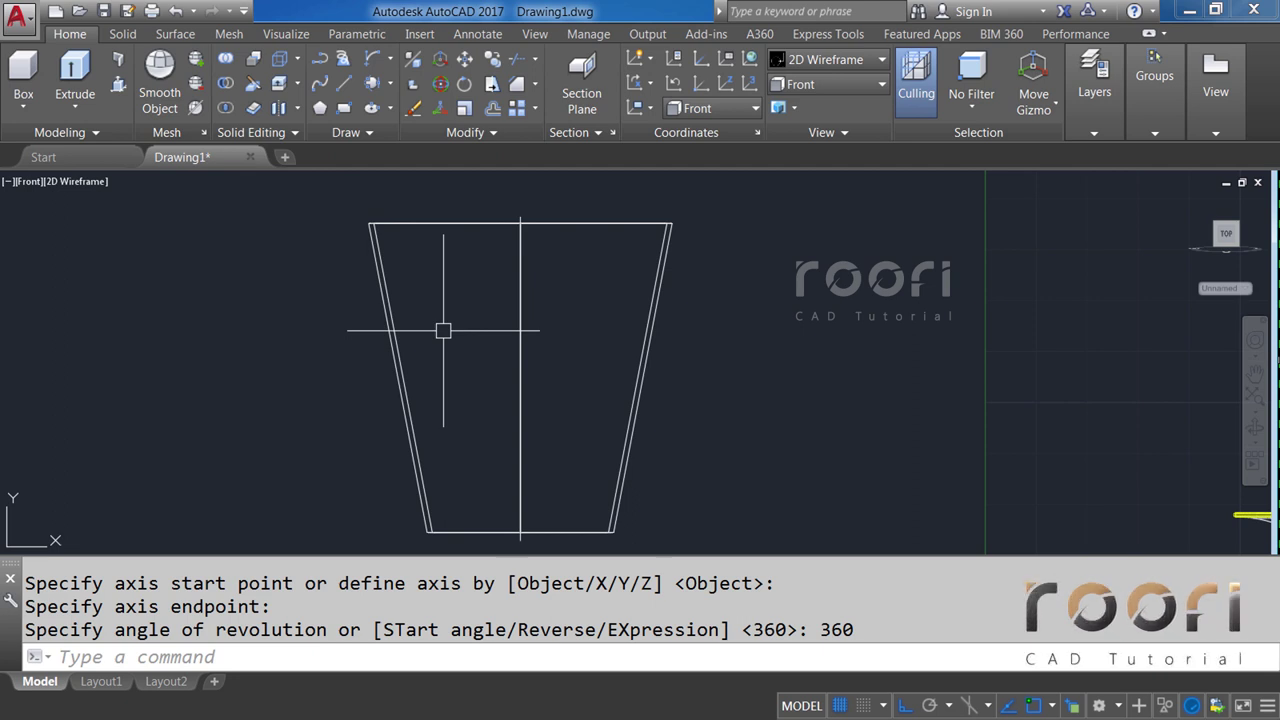
{"action": "left_click", "coordinate": [801, 87]}
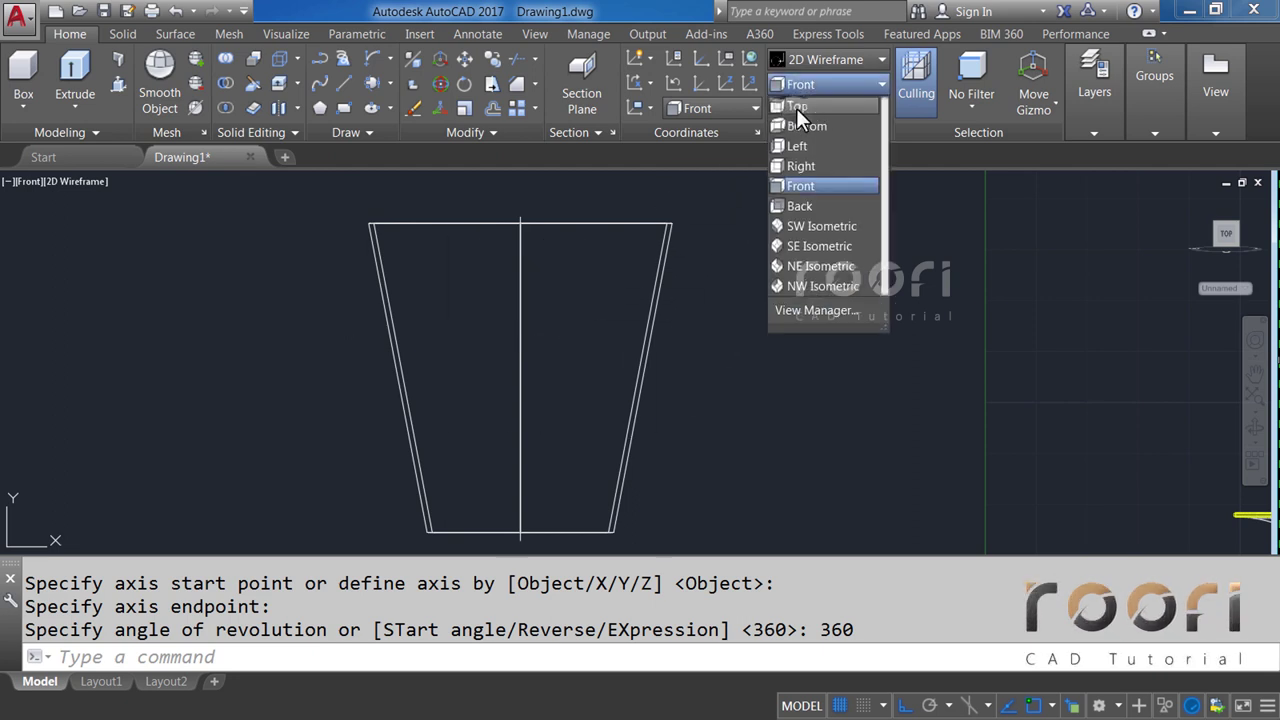
Switch to the Top preset view and apply the Realistic visual style.
{"action": "left_click", "coordinate": [795, 107]}
{"action": "left_click", "coordinate": [827, 60]}
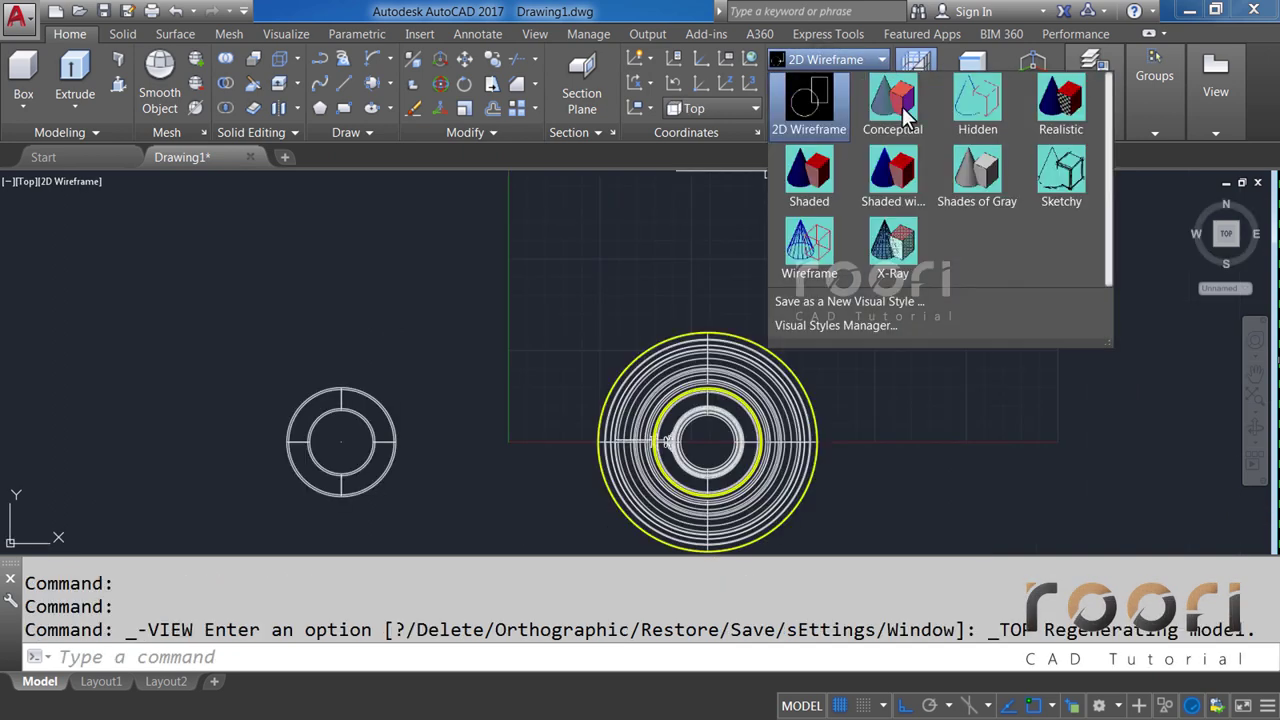
{"action": "left_click", "coordinate": [1070, 118]}
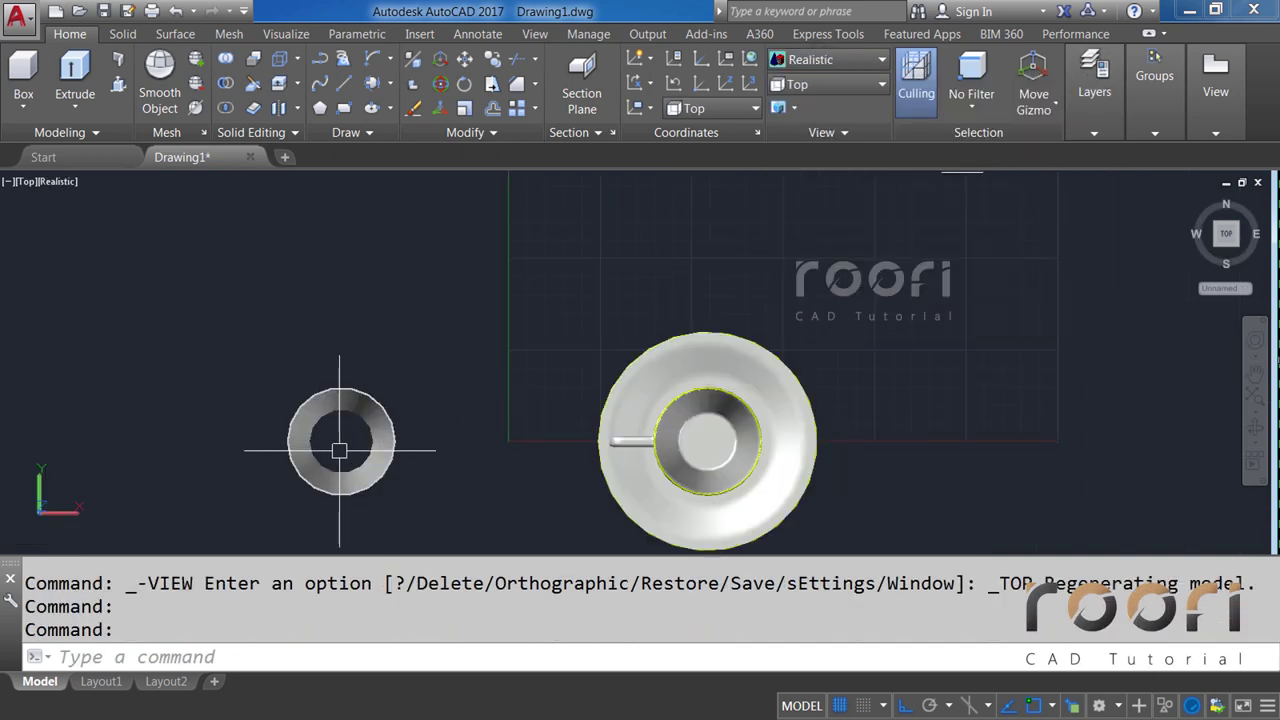
Pan, orbit and zoom the view to bring the calligraphy outline into view.
{"action": "mouse_move", "coordinate": [337, 441]}
{"action": "middle_mouse_down"}
{"action": "mouse_move", "coordinate": [570, 428]}
{"action": "mouse_move", "coordinate": [610, 330]}
{"action": "middle_mouse_up"}
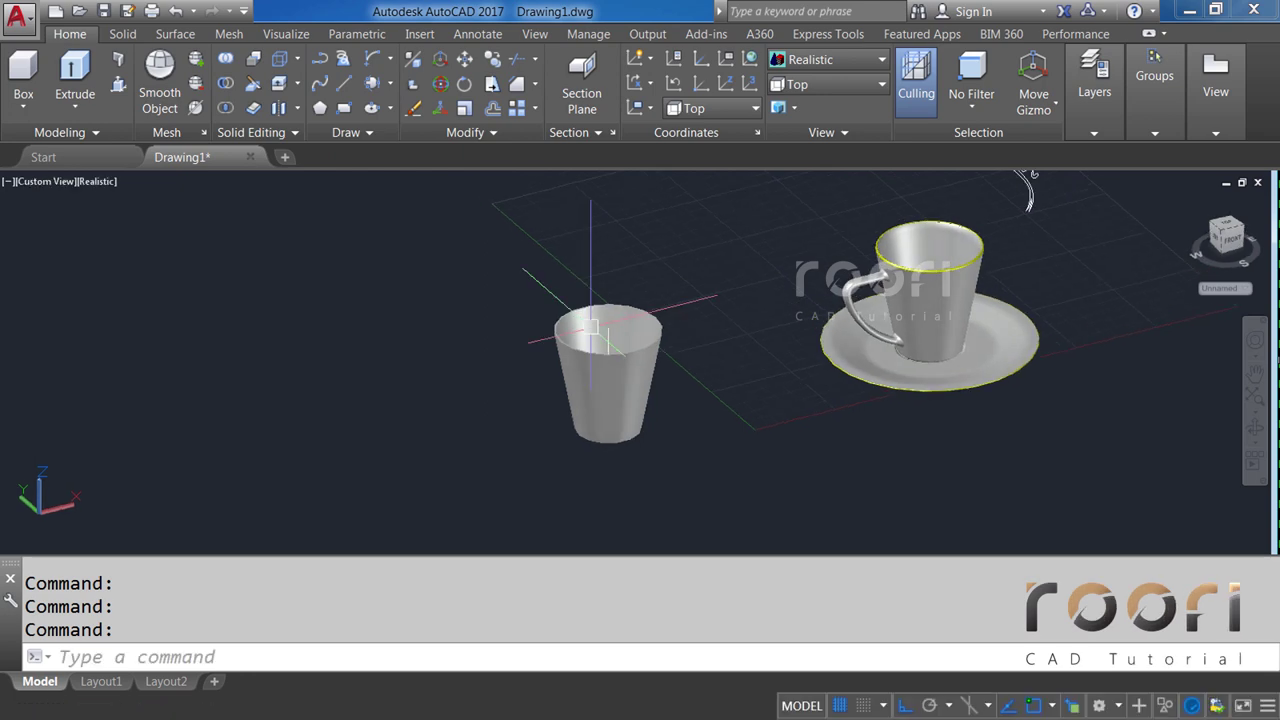
{"action": "scroll", "coordinate": [610, 350], "scroll_direction": "up", "scroll_amount": 5}
{"action": "scroll", "coordinate": [601, 373], "scroll_direction": "down", "scroll_amount": 3}
{"action": "mouse_move", "coordinate": [563, 389]}
{"action": "middle_mouse_down", "text": "shift"}
{"action": "mouse_move", "coordinate": [609, 423]}
{"action": "mouse_move", "coordinate": [615, 254]}
{"action": "mouse_move", "coordinate": [586, 423]}
{"action": "mouse_move", "coordinate": [594, 480]}
{"action": "middle_mouse_up", "text": "shift"}
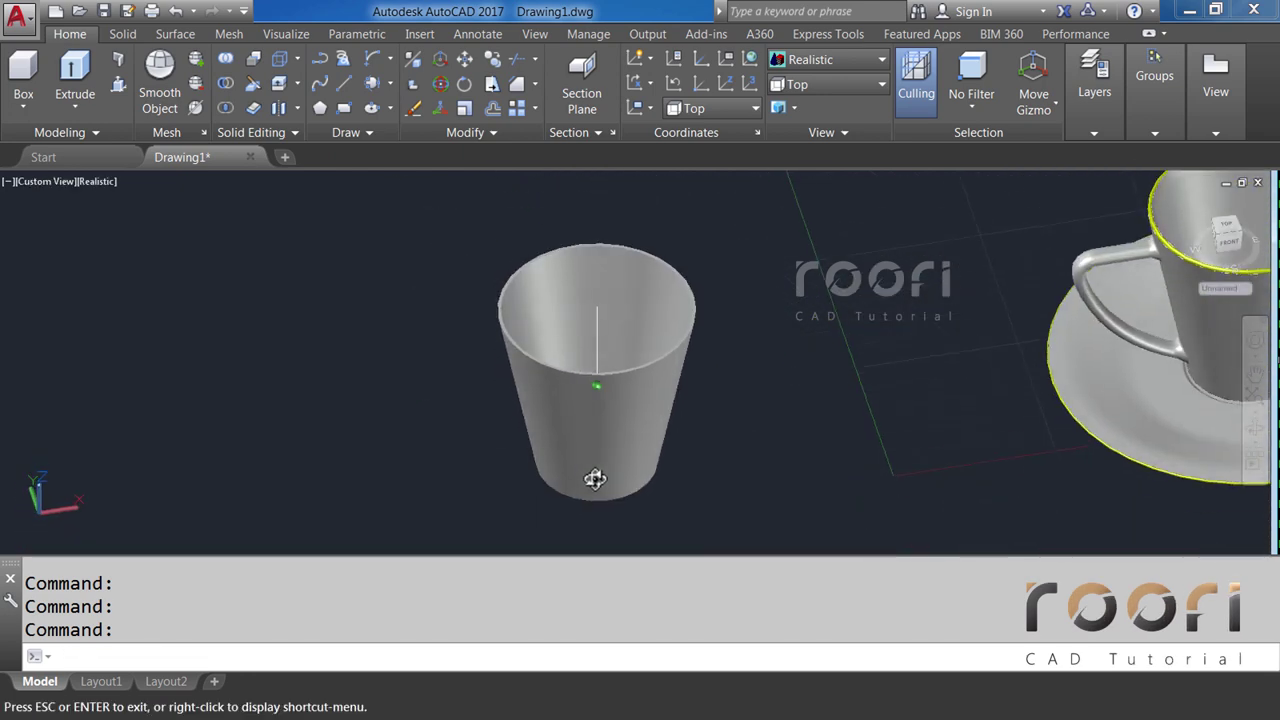
{"action": "scroll", "coordinate": [560, 485], "scroll_direction": "down", "scroll_amount": 4}
{"action": "scroll", "coordinate": [766, 329], "scroll_direction": "down", "scroll_amount": 2}
{"action": "mouse_move", "coordinate": [921, 237]}
{"action": "middle_mouse_down", "text": "shift"}
{"action": "mouse_move", "coordinate": [666, 394]}
{"action": "mouse_move", "coordinate": [694, 366]}
{"action": "mouse_move", "coordinate": [701, 397]}
{"action": "middle_mouse_up", "text": "shift"}
{"action": "scroll", "coordinate": [701, 397], "scroll_direction": "up", "scroll_amount": 2}
{"action": "scroll", "coordinate": [701, 397], "scroll_direction": "up", "scroll_amount": 3}
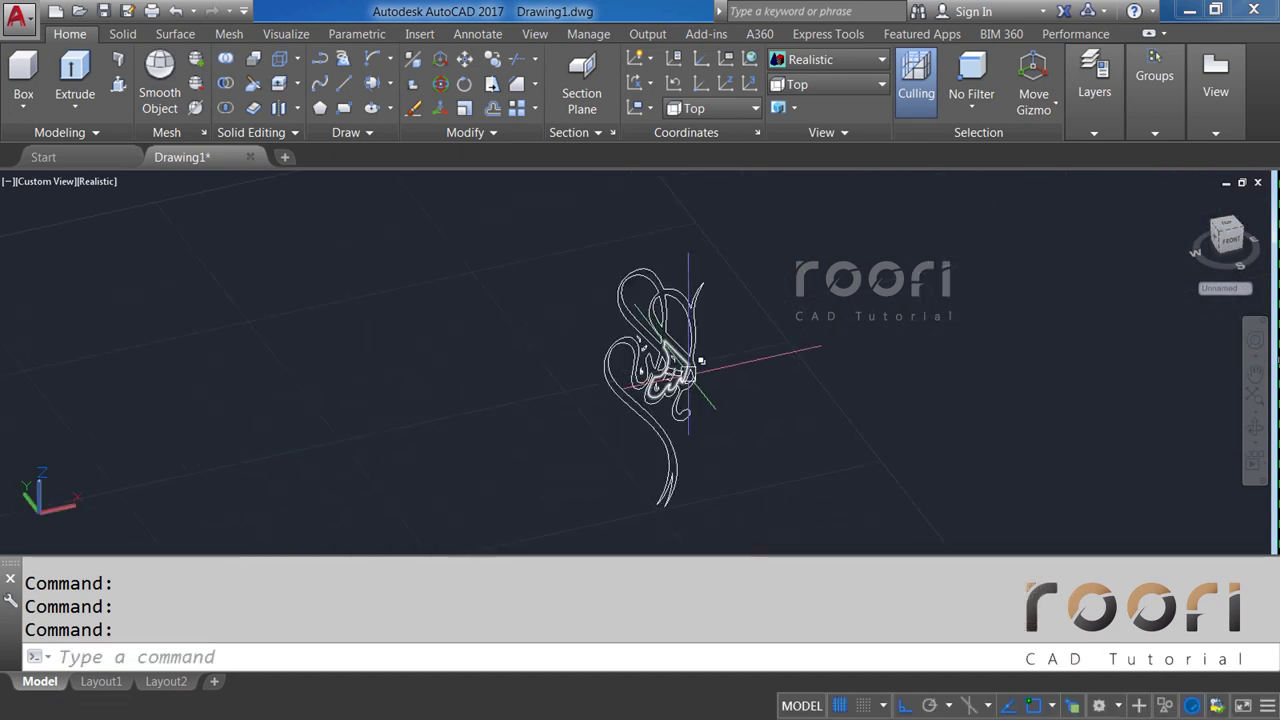
{"action": "scroll", "coordinate": [703, 395], "scroll_direction": "up", "scroll_amount": 2}
{"action": "scroll", "coordinate": [700, 393], "scroll_direction": "down", "scroll_amount": 2}
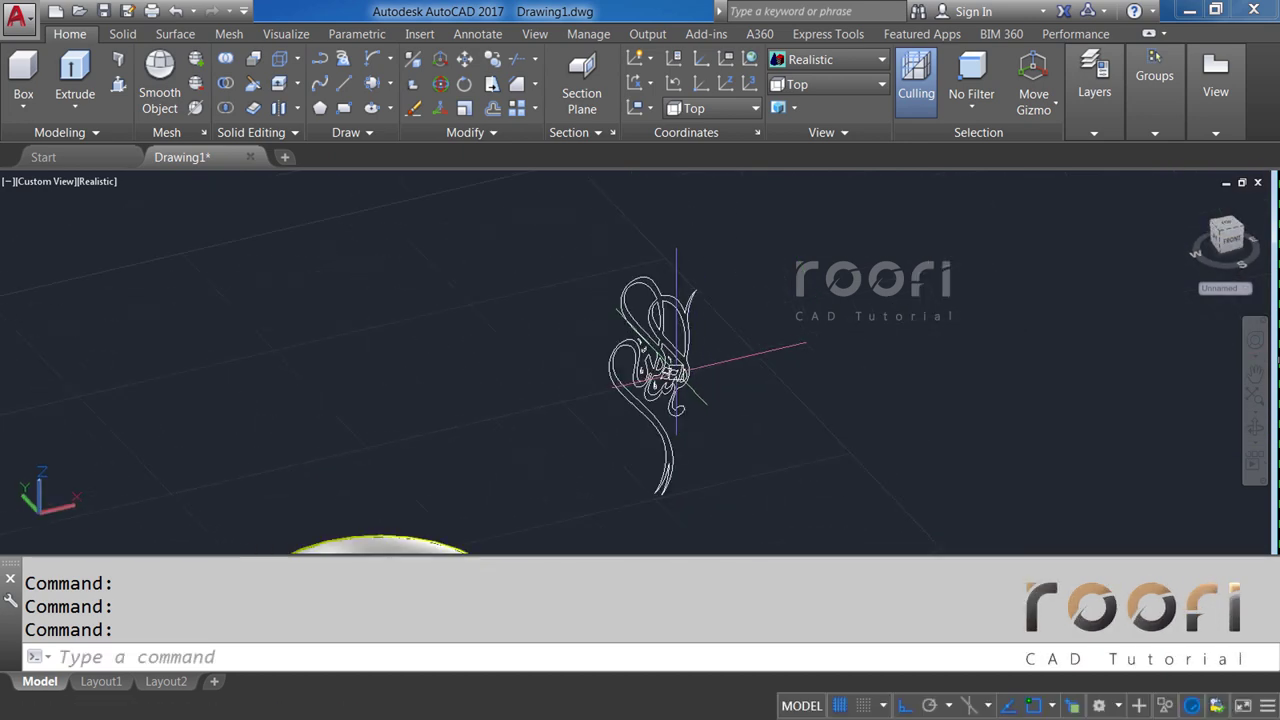
Extrude the window-selected calligraphy outlines to a height of 20, then orbit to inspect.
{"action": "type", "text": "EXTRUDE"}
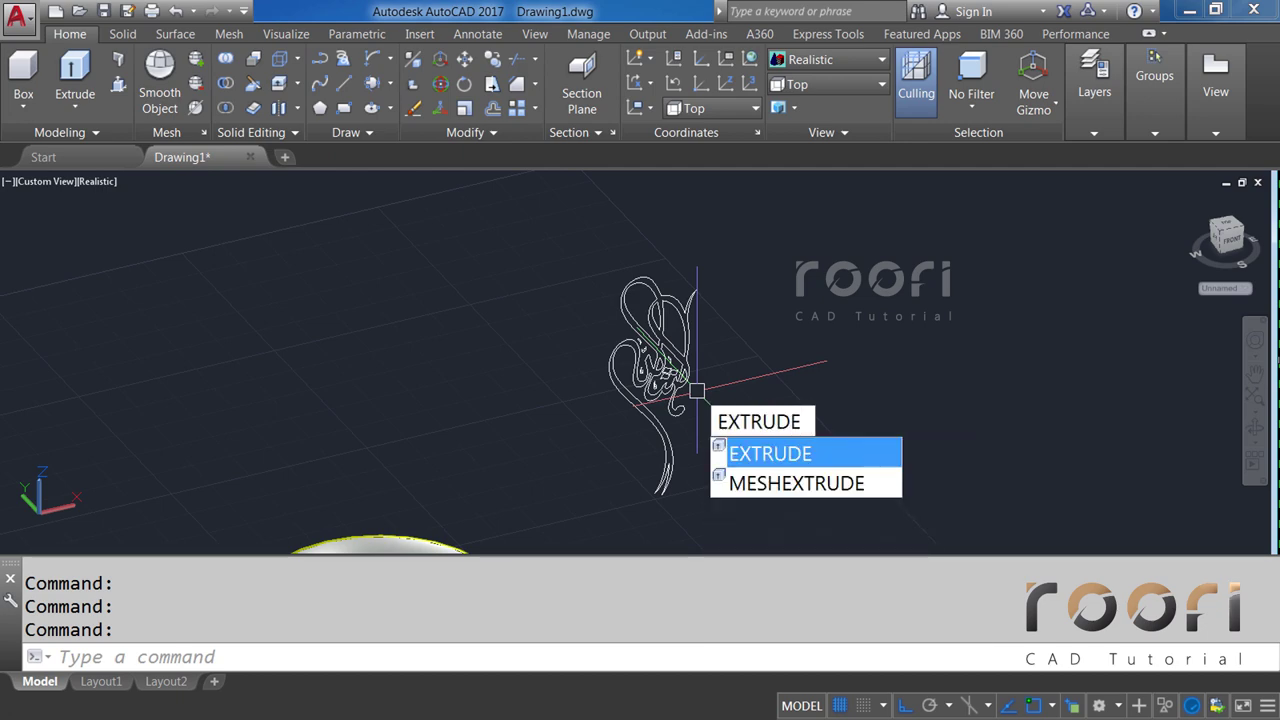
{"action": "key", "text": "Return"}
{"action": "left_click", "coordinate": [745, 452]}
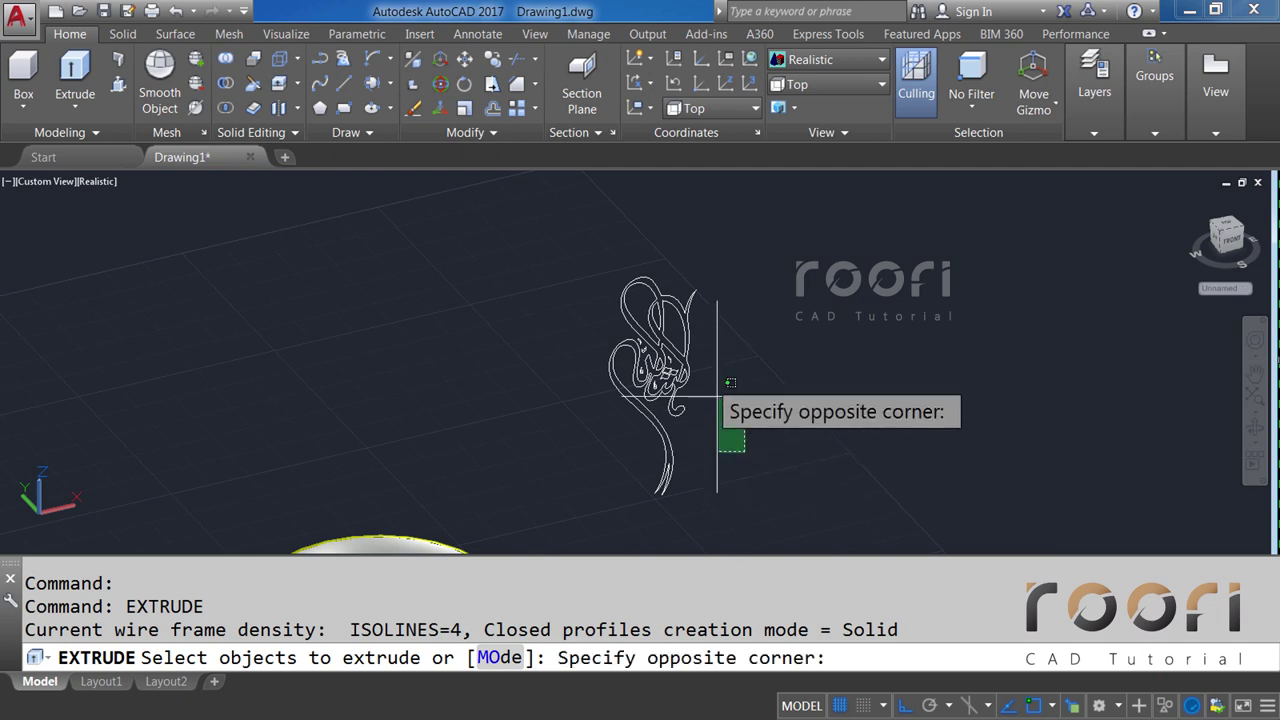
{"action": "left_click", "coordinate": [586, 257]}
{"action": "key", "text": "Return"}
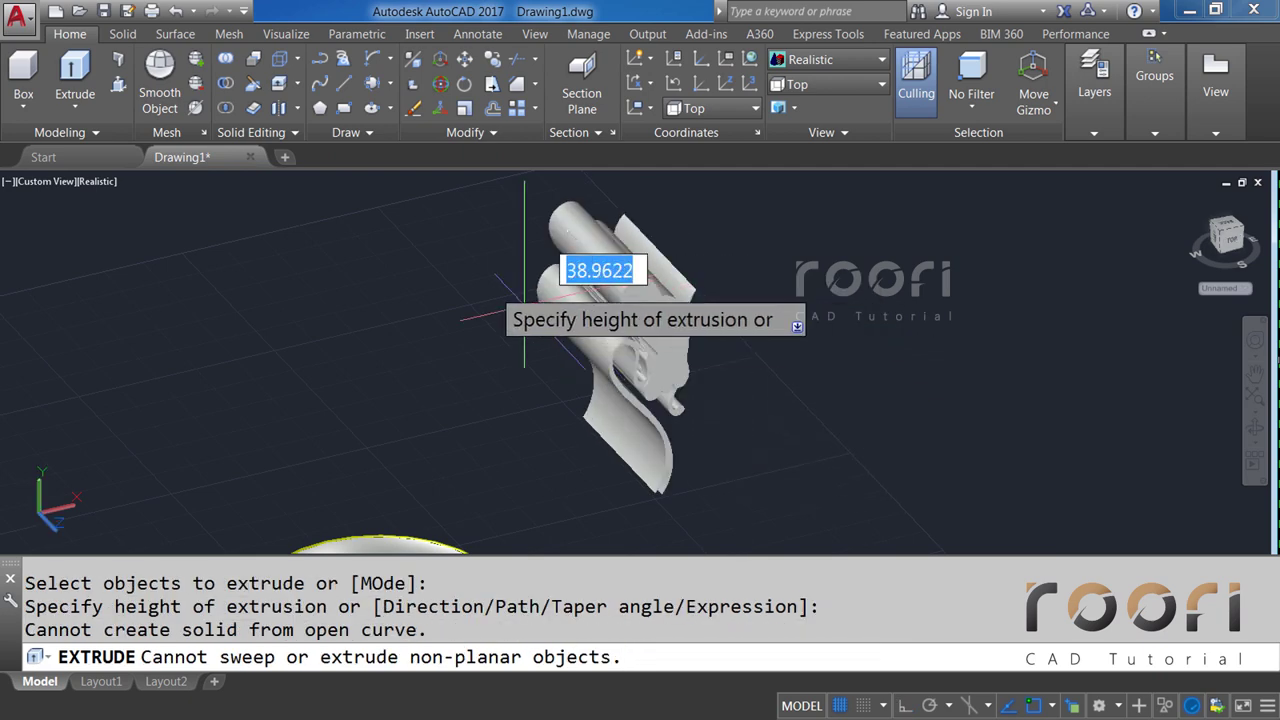
{"action": "type", "text": "20"}
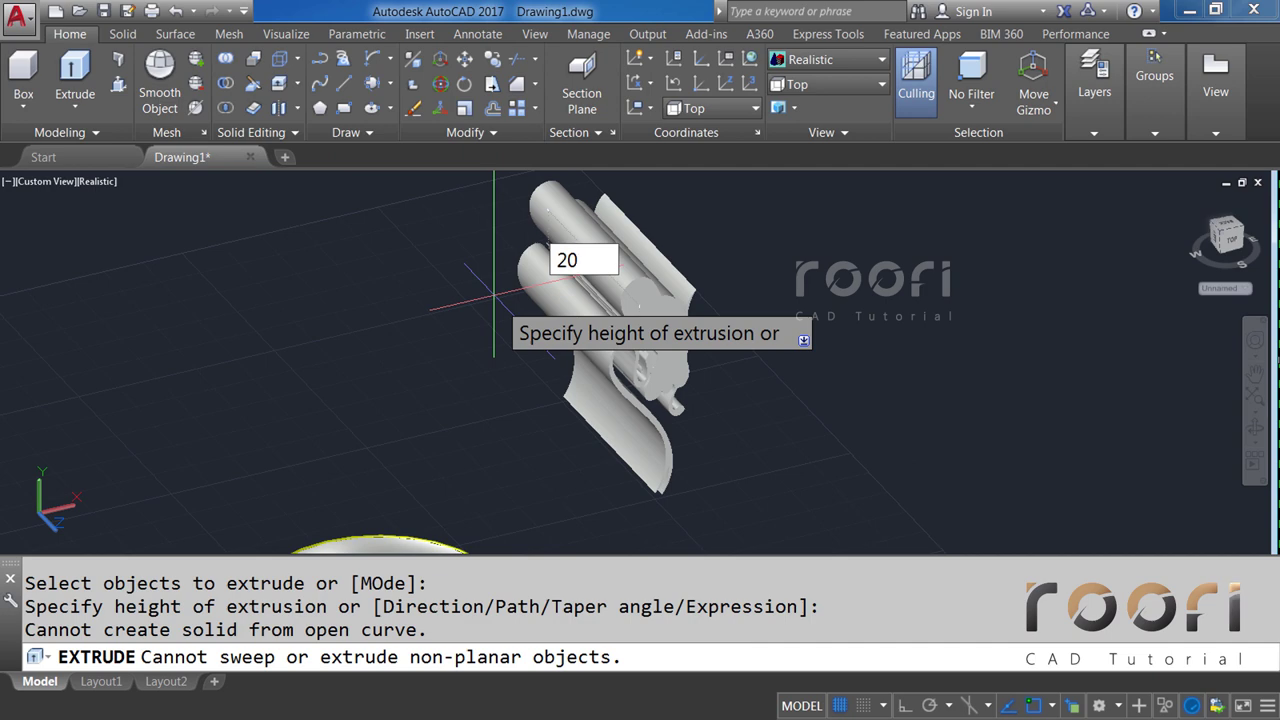
{"action": "key", "text": "Return"}
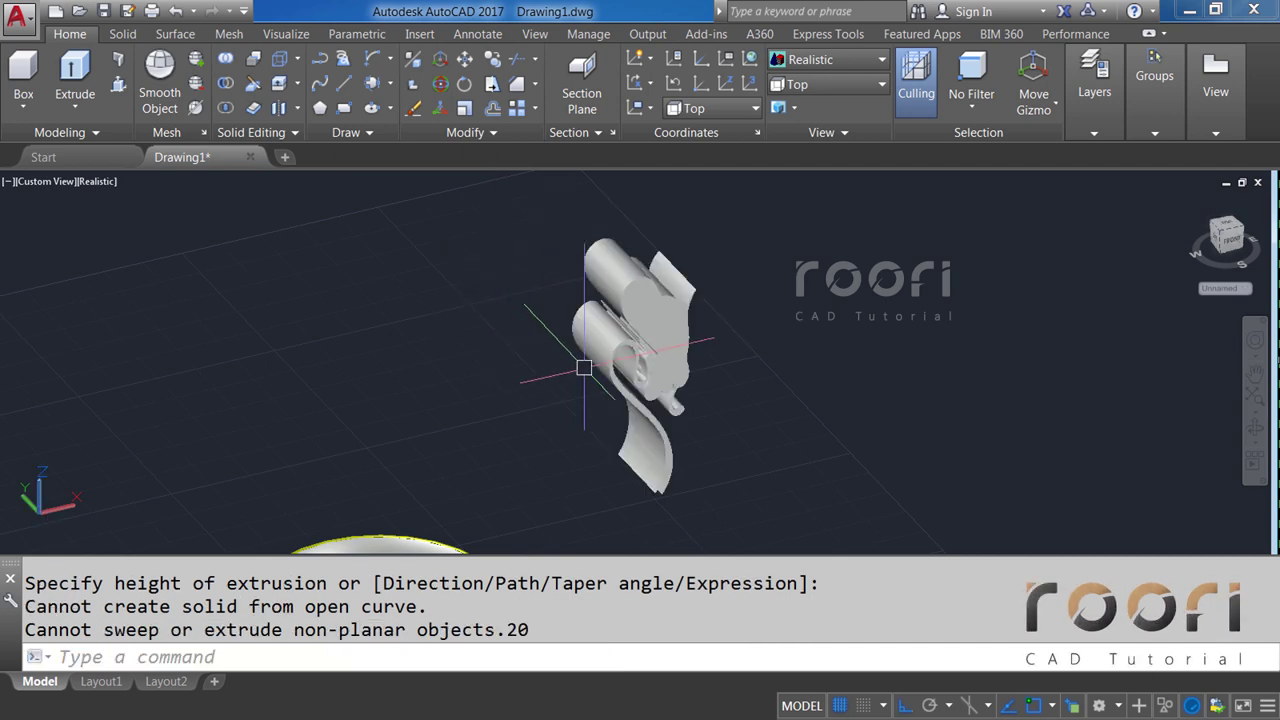
{"action": "scroll", "coordinate": [584, 368], "scroll_direction": "up", "scroll_amount": 5}
{"action": "mouse_move", "coordinate": [600, 375]}
{"action": "middle_mouse_down", "text": "shift"}
{"action": "mouse_move", "coordinate": [650, 391]}
{"action": "mouse_move", "coordinate": [701, 324]}
{"action": "middle_mouse_up", "text": "shift"}
{"action": "type", "text": "SUBTRACT"}
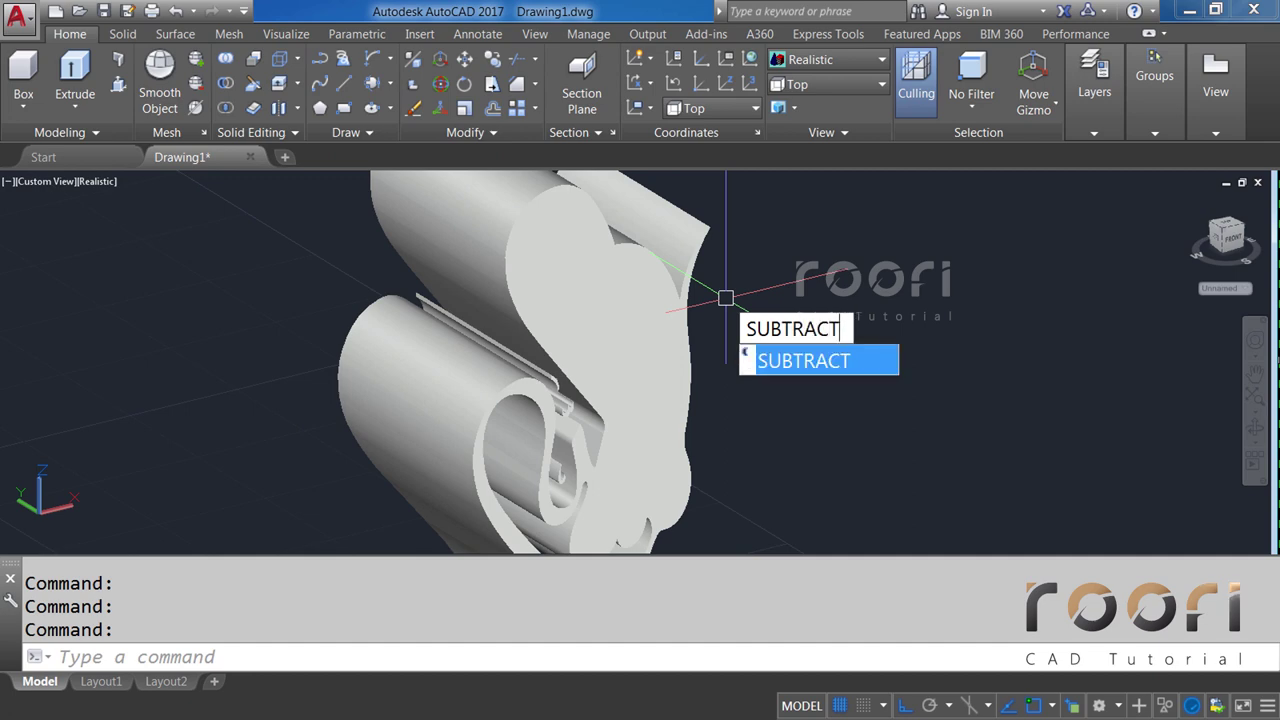
Subtract the first small inner solid from the calligraphy solid and orbit to check it.
{"action": "key", "text": "Return"}
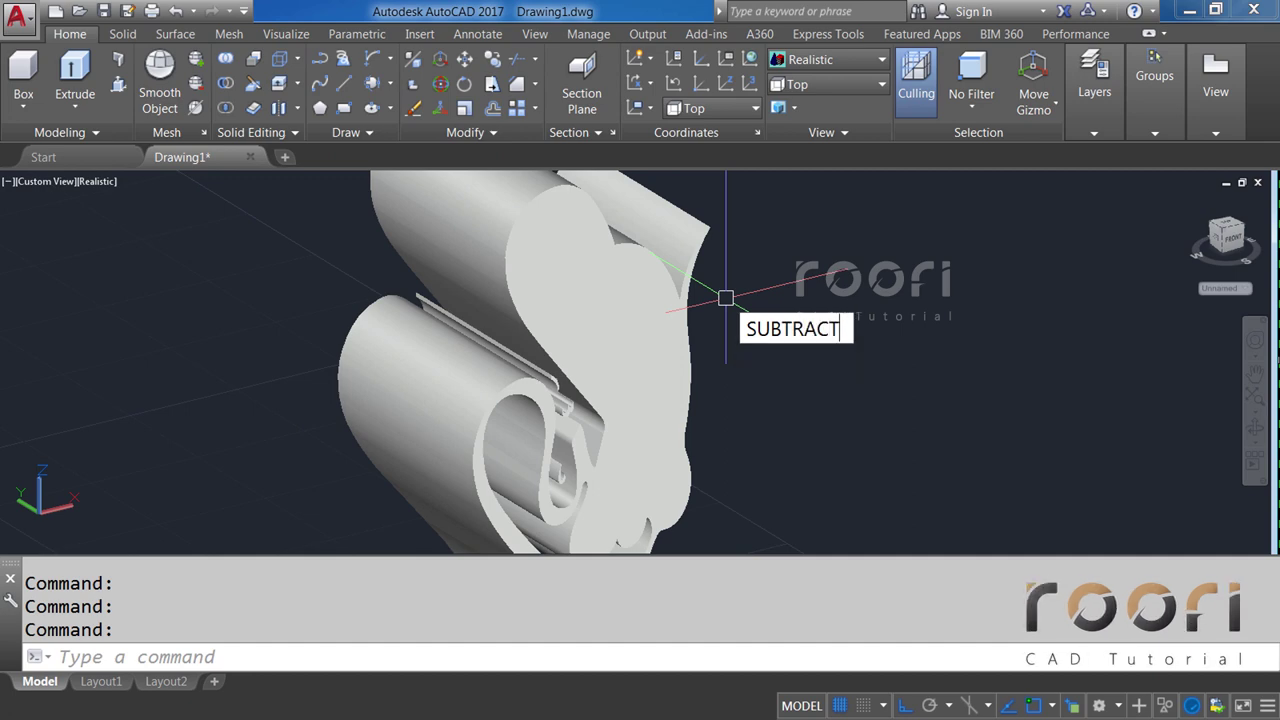
{"action": "left_click", "coordinate": [708, 245]}
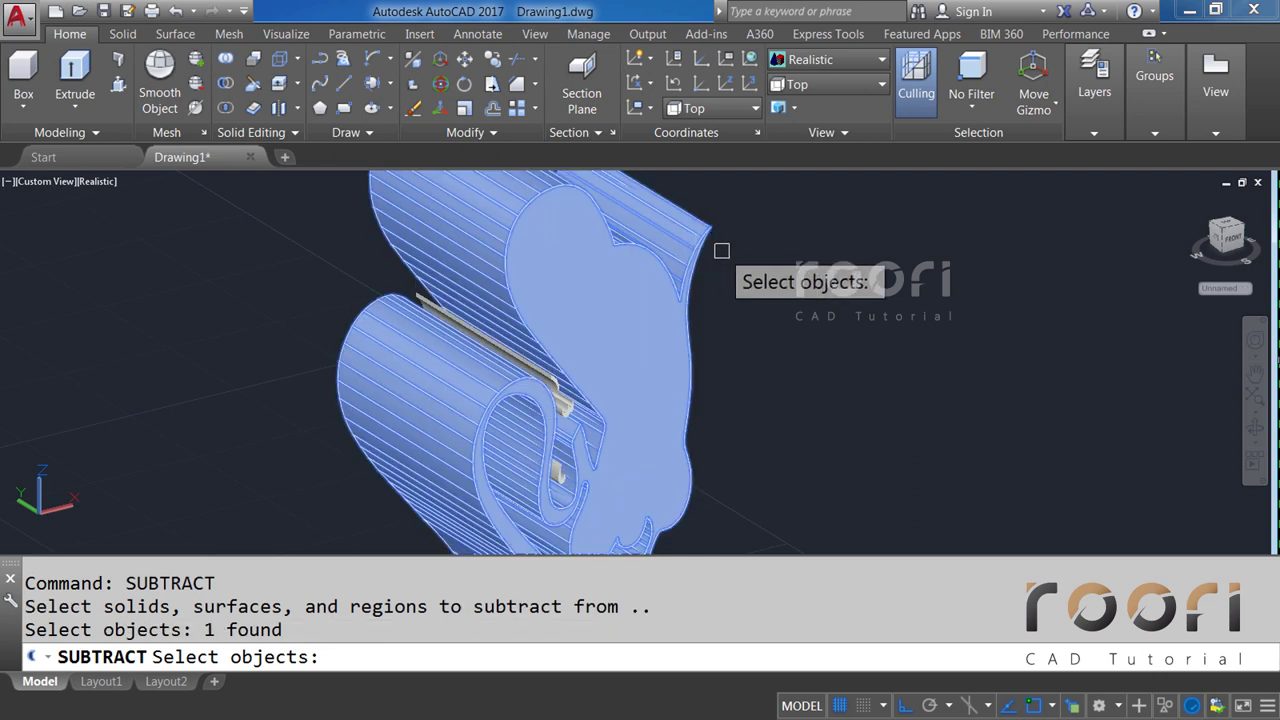
{"action": "key", "text": "Return"}
{"action": "left_click", "coordinate": [561, 253]}
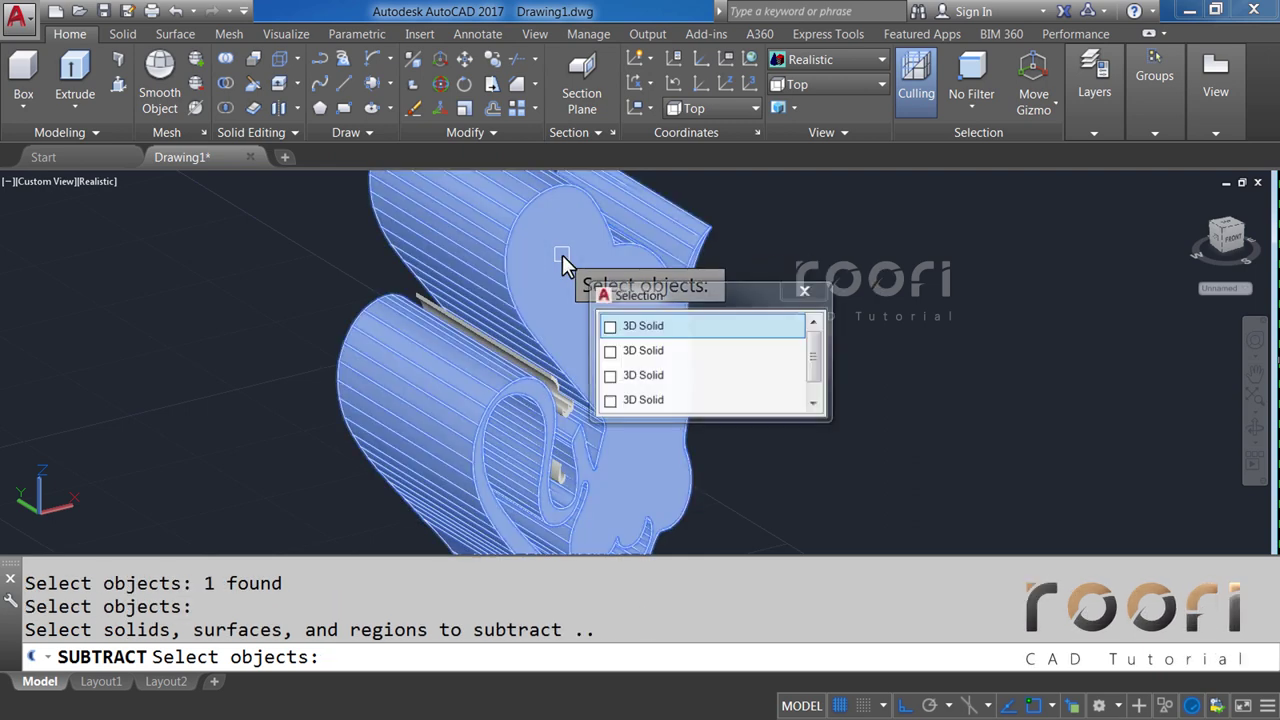
{"action": "left_click", "coordinate": [628, 352]}
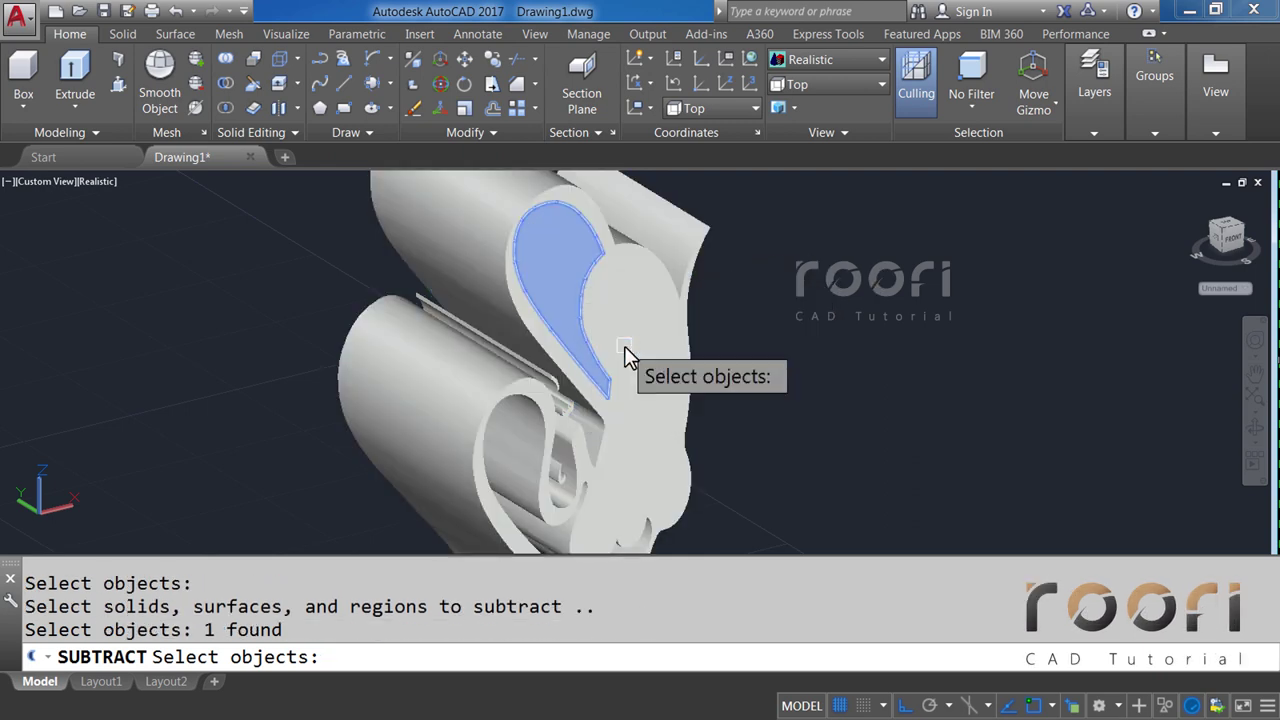
{"action": "key", "text": "Return"}
{"action": "left_click", "coordinate": [623, 344]}
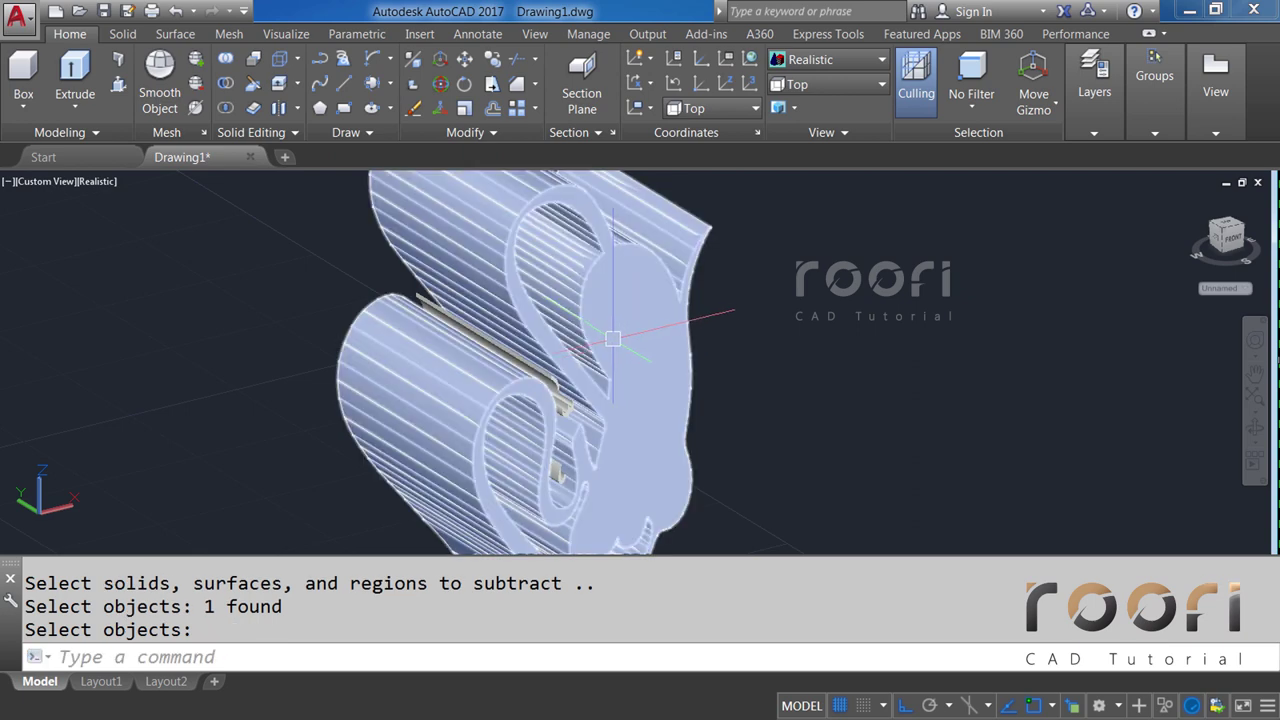
{"action": "mouse_move", "coordinate": [613, 338]}
{"action": "middle_mouse_down", "text": "shift"}
{"action": "mouse_move", "coordinate": [686, 329]}
{"action": "mouse_move", "coordinate": [600, 323]}
{"action": "mouse_move", "coordinate": [640, 315]}
{"action": "middle_mouse_up", "text": "shift"}
{"action": "key", "text": "Return"}
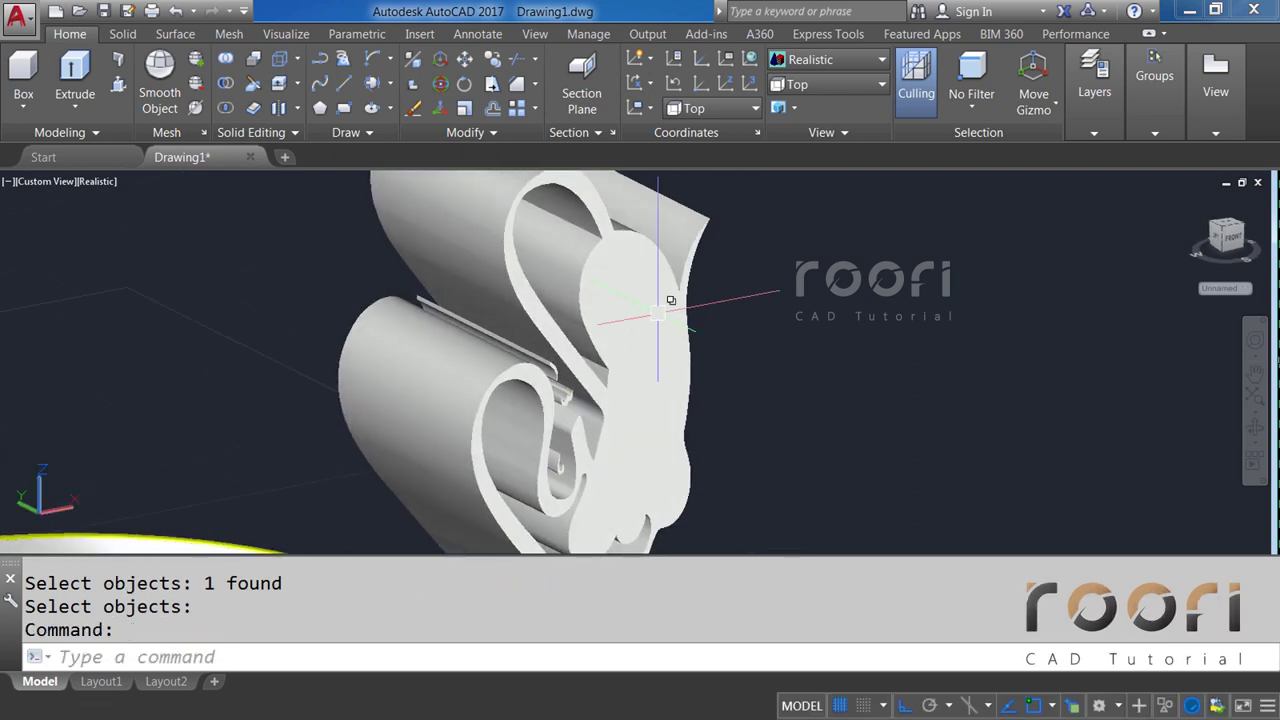
{"action": "scroll", "coordinate": [687, 323], "scroll_direction": "up", "scroll_amount": 2}
{"action": "scroll", "coordinate": [670, 335], "scroll_direction": "up", "scroll_amount": 2}
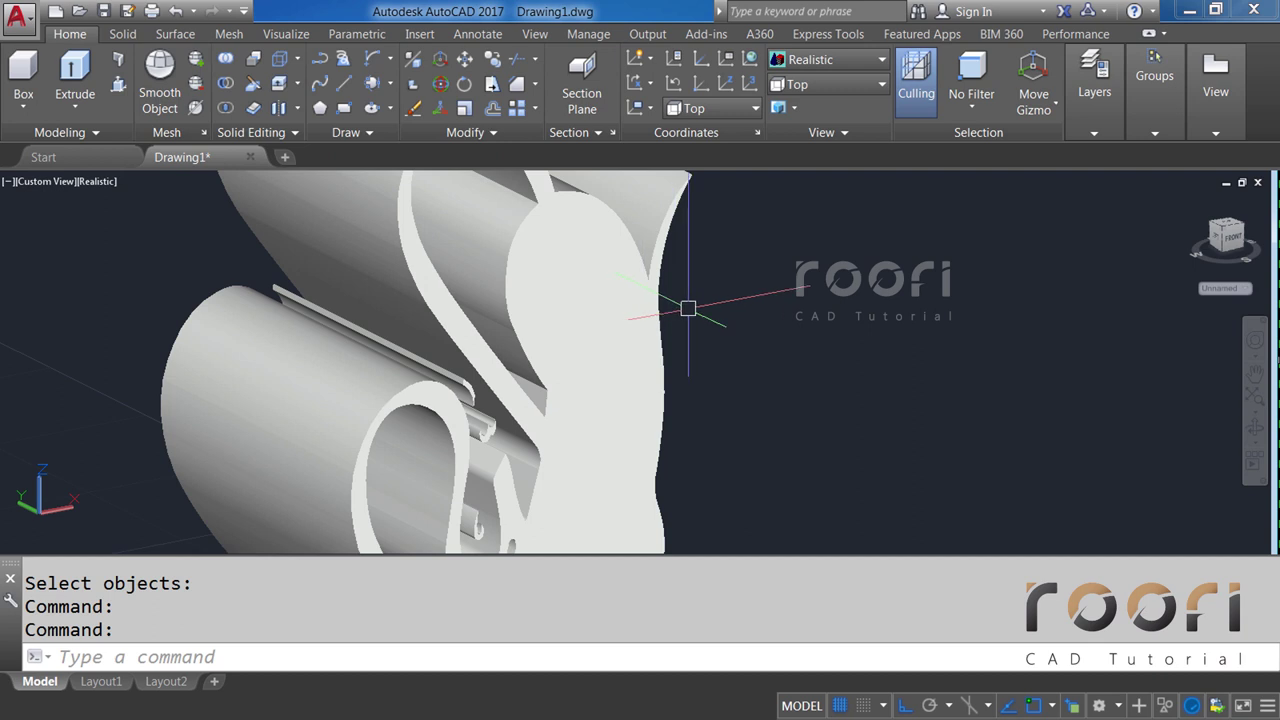
Subtract a second inner solid from the calligraphy solid.
{"action": "type", "text": "SUBTRACT"}
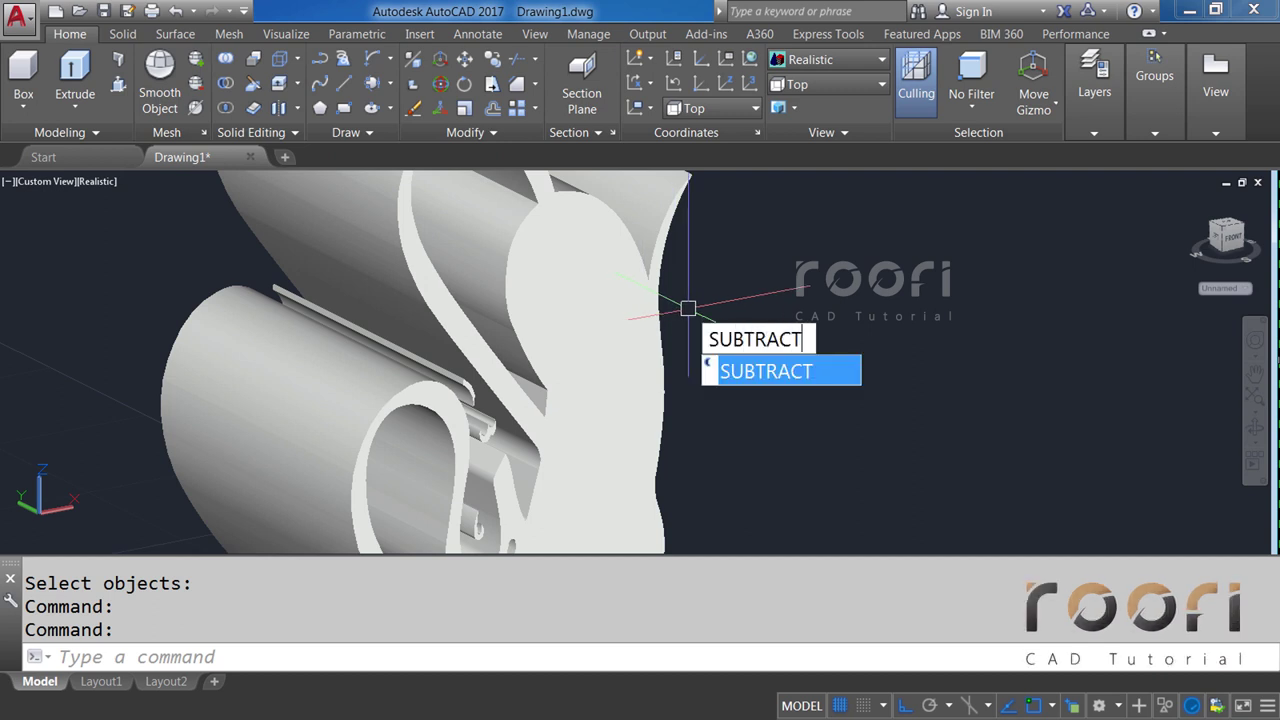
{"action": "key", "text": "Return"}
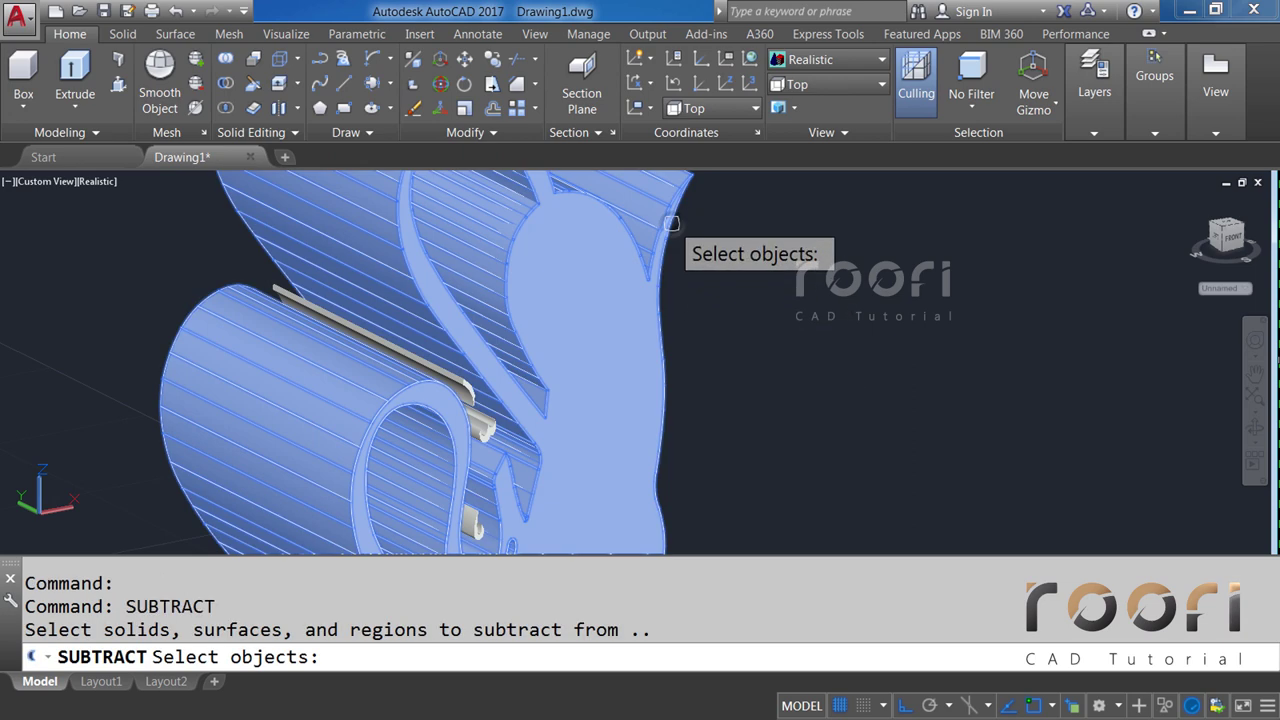
{"action": "left_click", "coordinate": [684, 240]}
{"action": "key", "text": "Return"}
{"action": "left_click", "coordinate": [621, 347]}
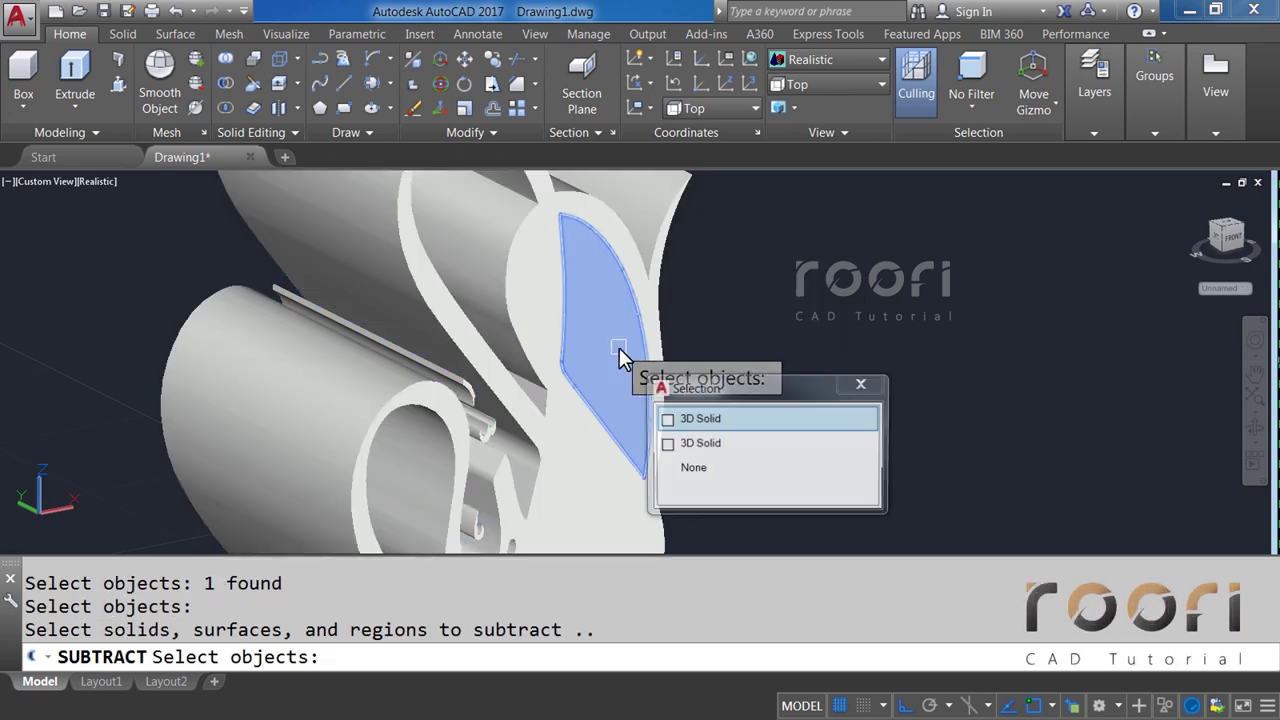
{"action": "left_click", "coordinate": [697, 419]}
{"action": "key", "text": "Return"}
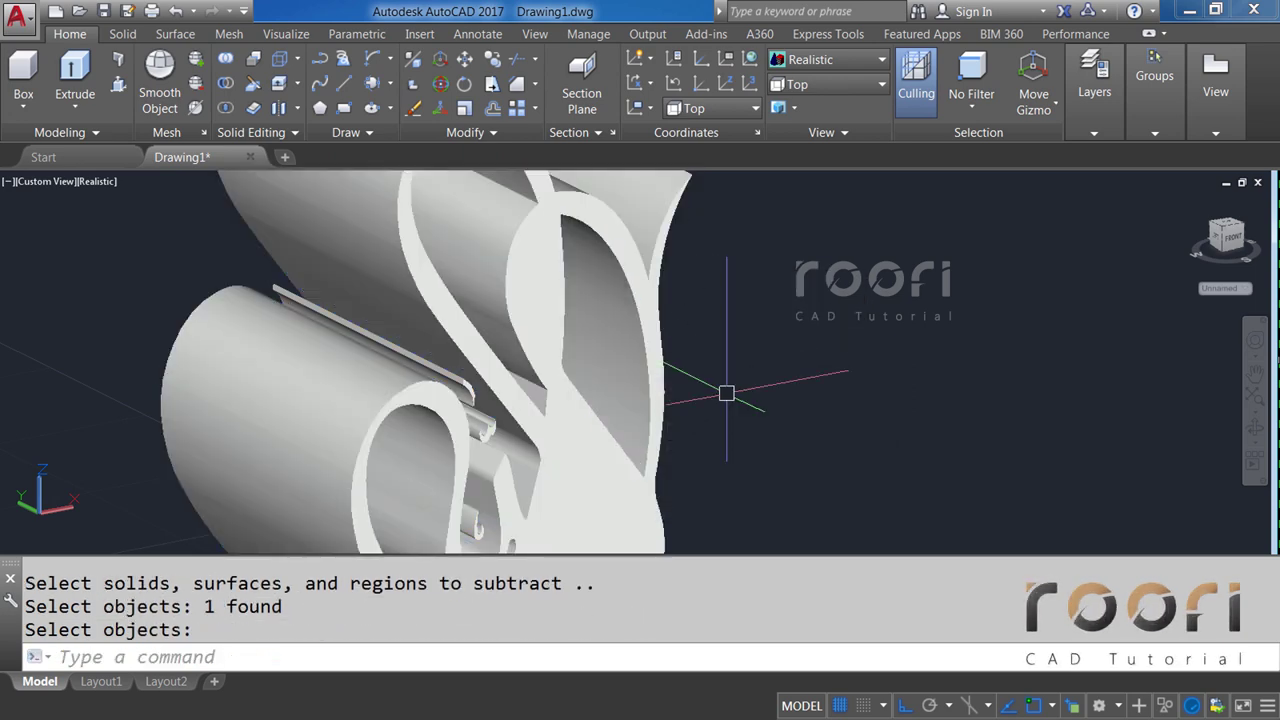
{"action": "middle_click_drag", "start_coordinate": [706, 329], "coordinate": [694, 337], "text": "shift"}
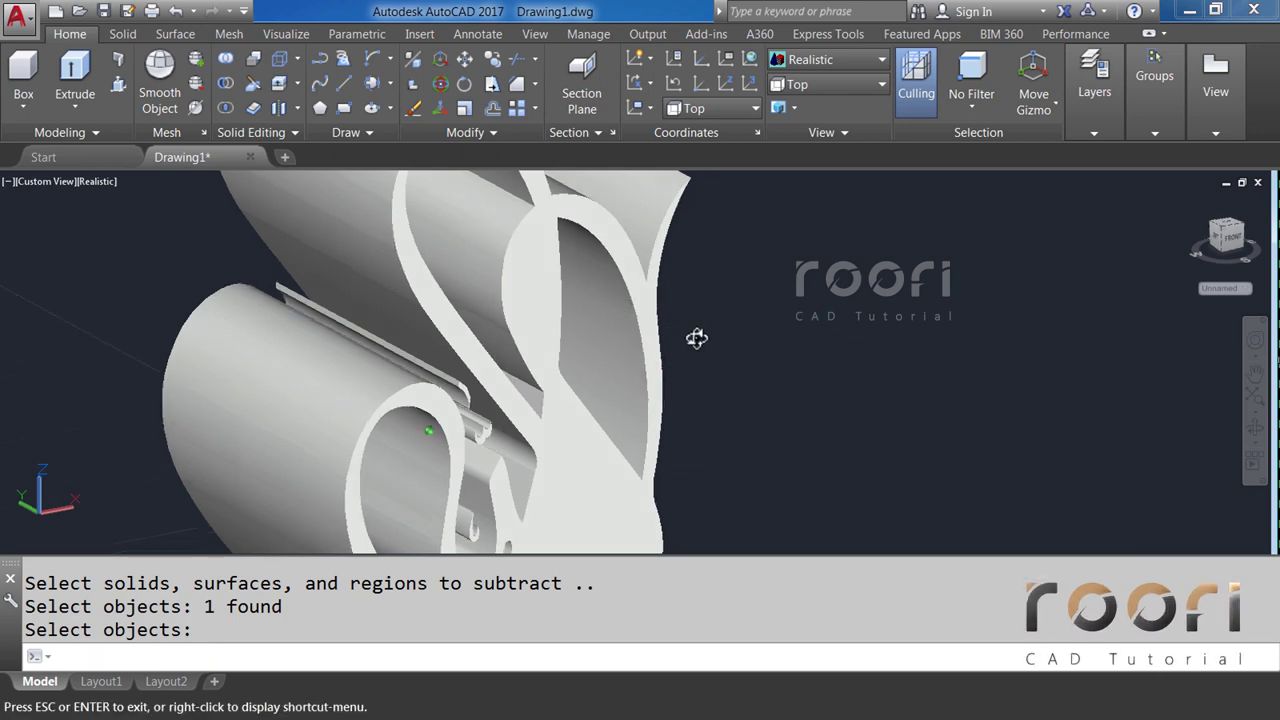
{"action": "key", "text": "Return"}
{"action": "type", "text": "SUBTRACT"}
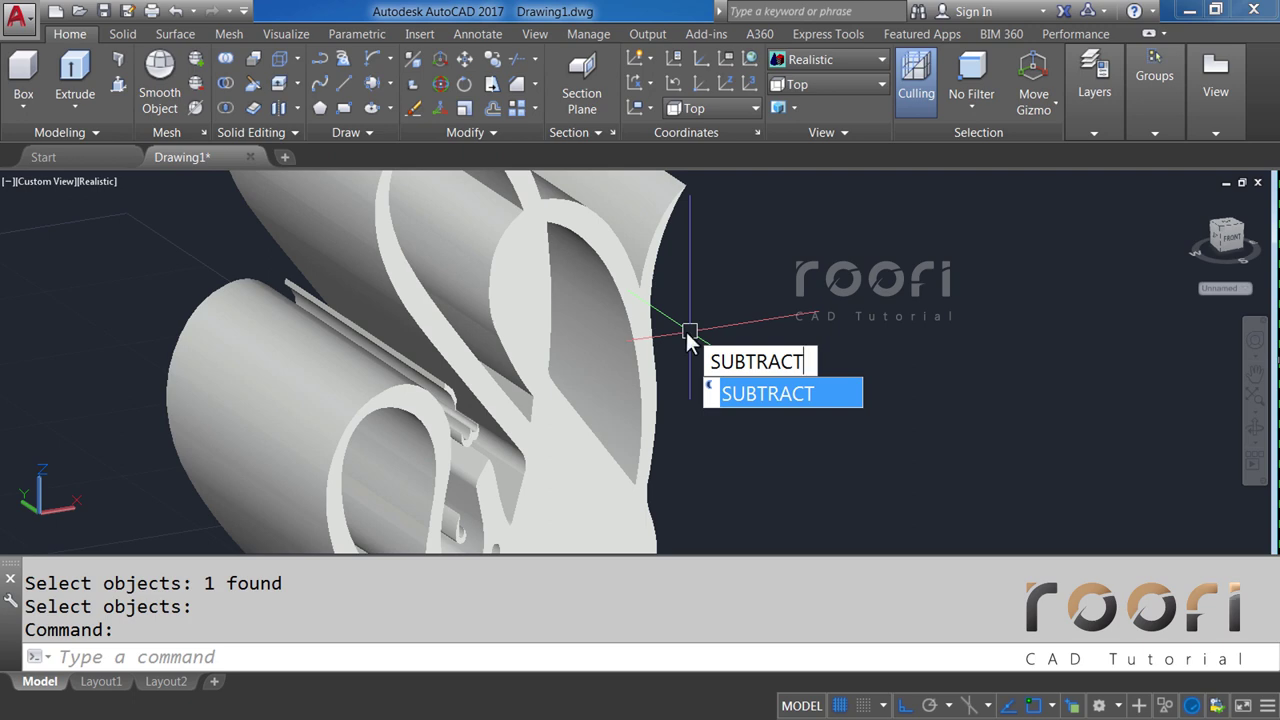
Cut a third small solid from inside a letter loop, then orbit to other loops.
{"action": "key", "text": "Return"}
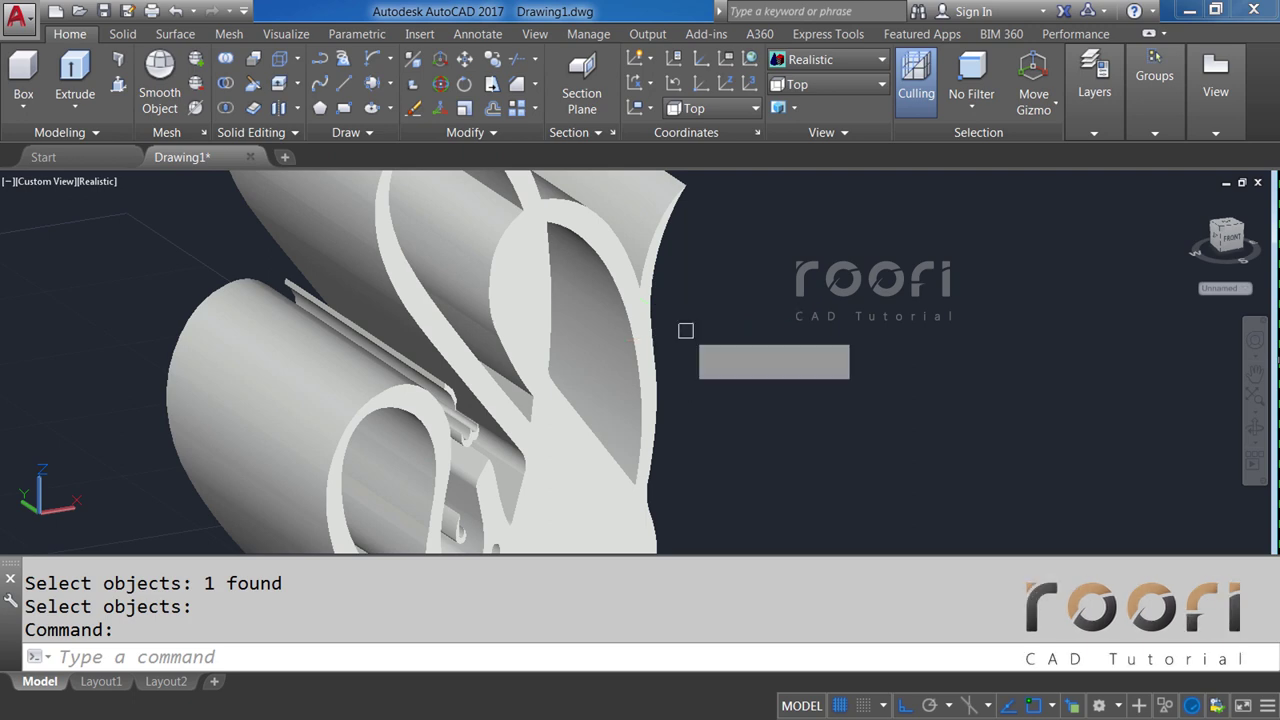
{"action": "left_click", "coordinate": [650, 305]}
{"action": "key", "text": "Return"}
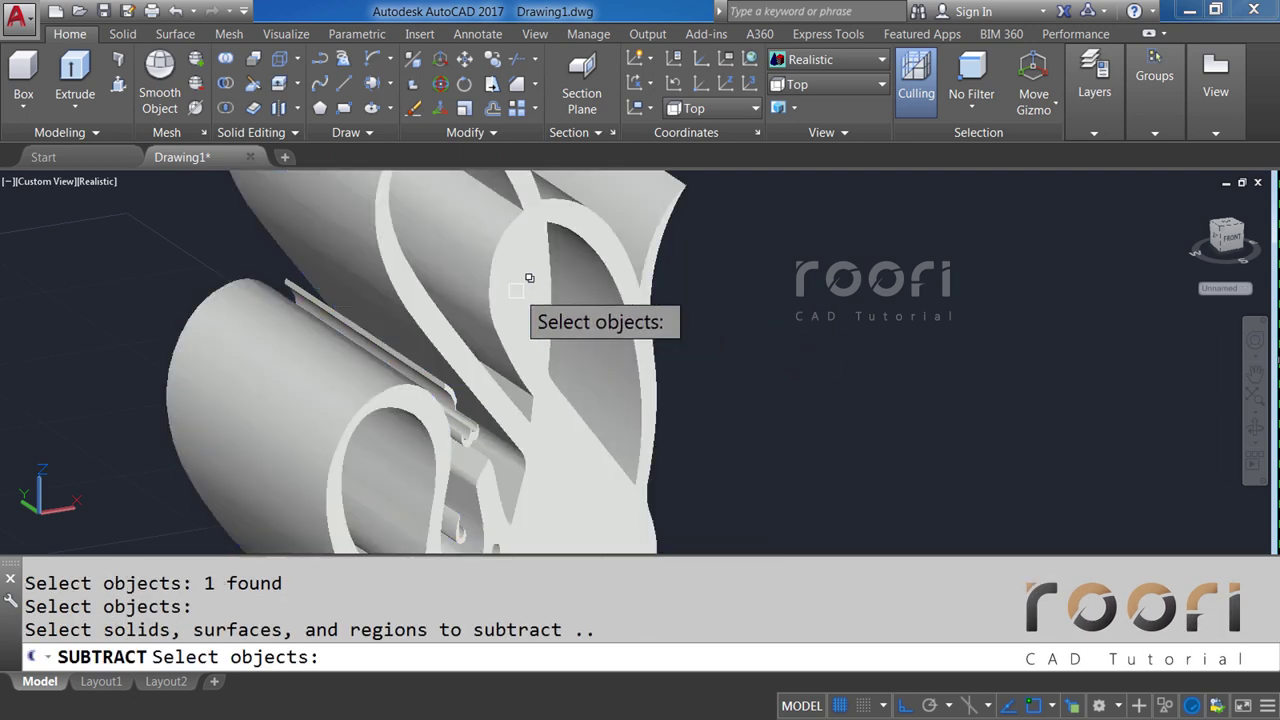
{"action": "left_click", "coordinate": [516, 291]}
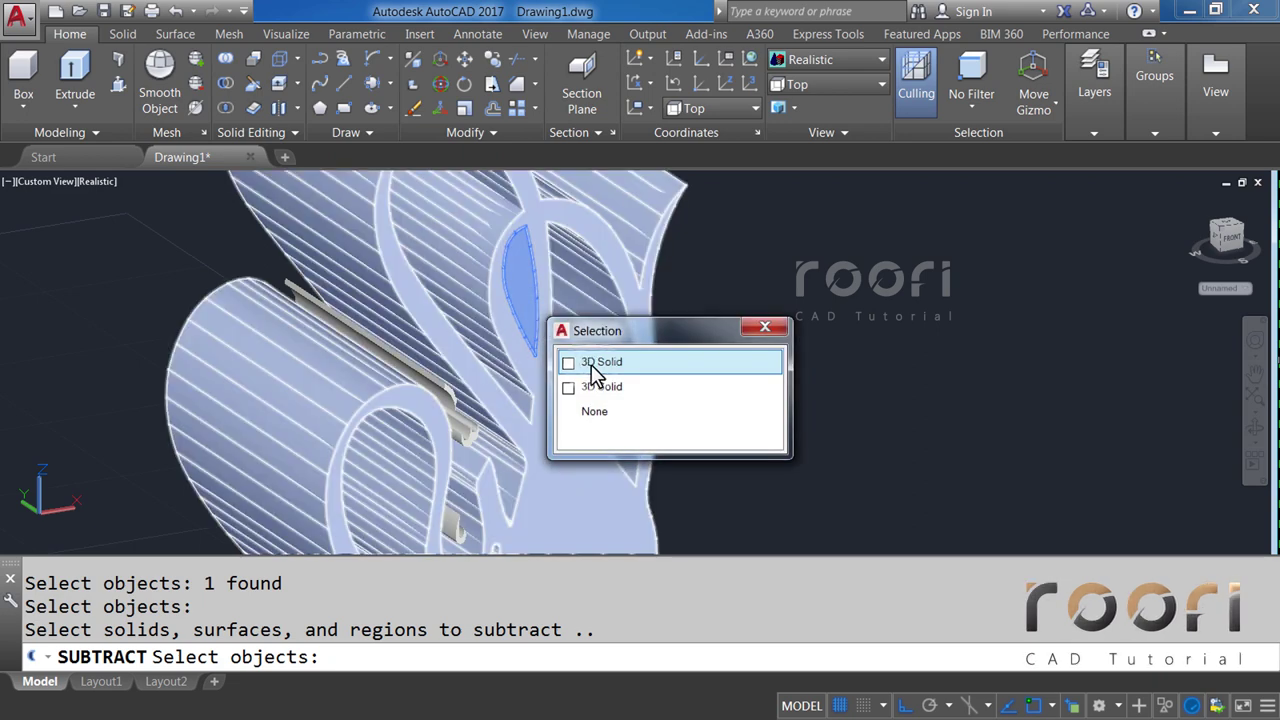
{"action": "left_click", "coordinate": [591, 364]}
{"action": "key", "text": "Return"}
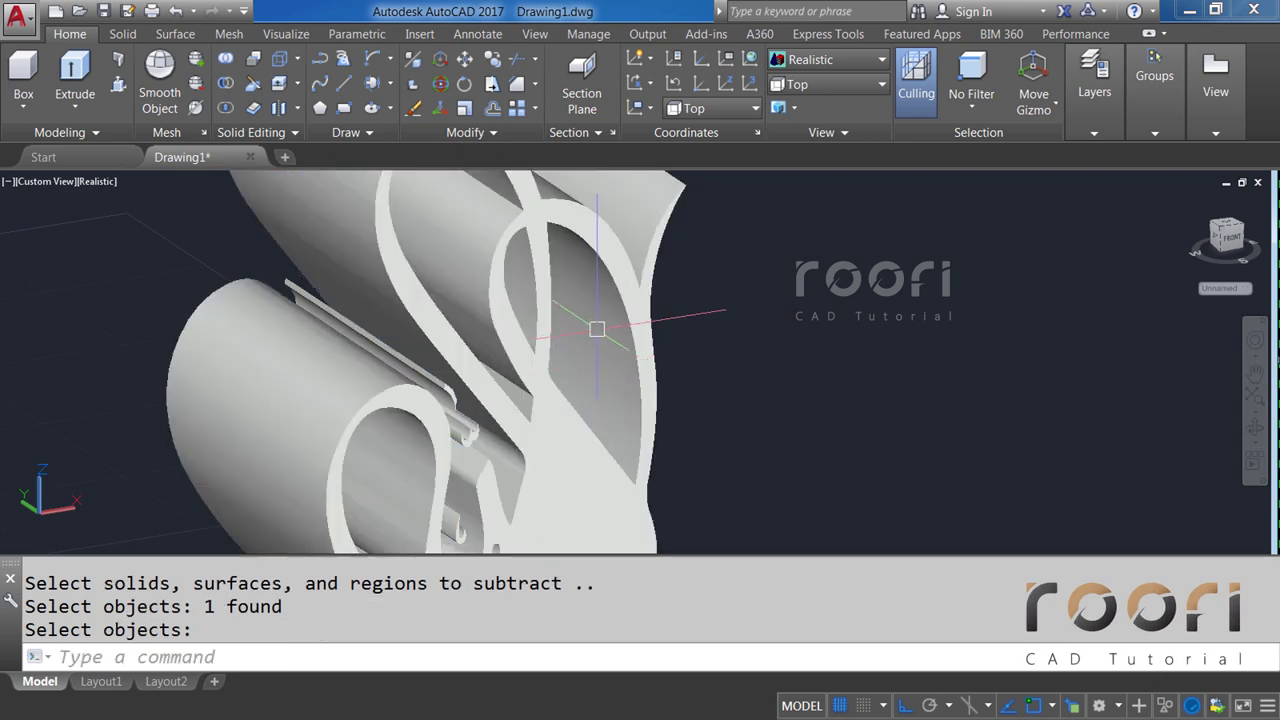
{"action": "middle_click_drag", "start_coordinate": [597, 329], "coordinate": [599, 387], "text": "shift"}
{"action": "scroll", "coordinate": [620, 482], "scroll_direction": "up", "scroll_amount": 5}
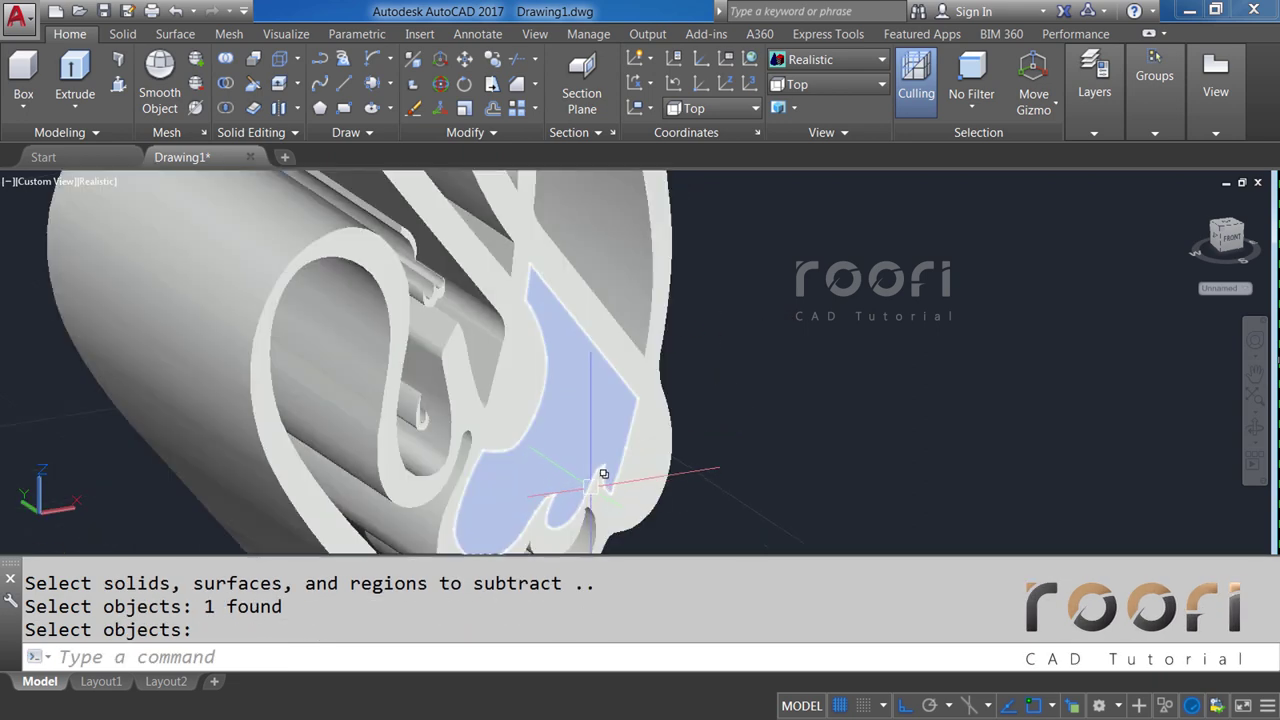
{"action": "middle_click_drag", "start_coordinate": [600, 471], "coordinate": [580, 434], "text": "shift"}
{"action": "key", "text": "Return"}
{"action": "type", "text": "SUB"}
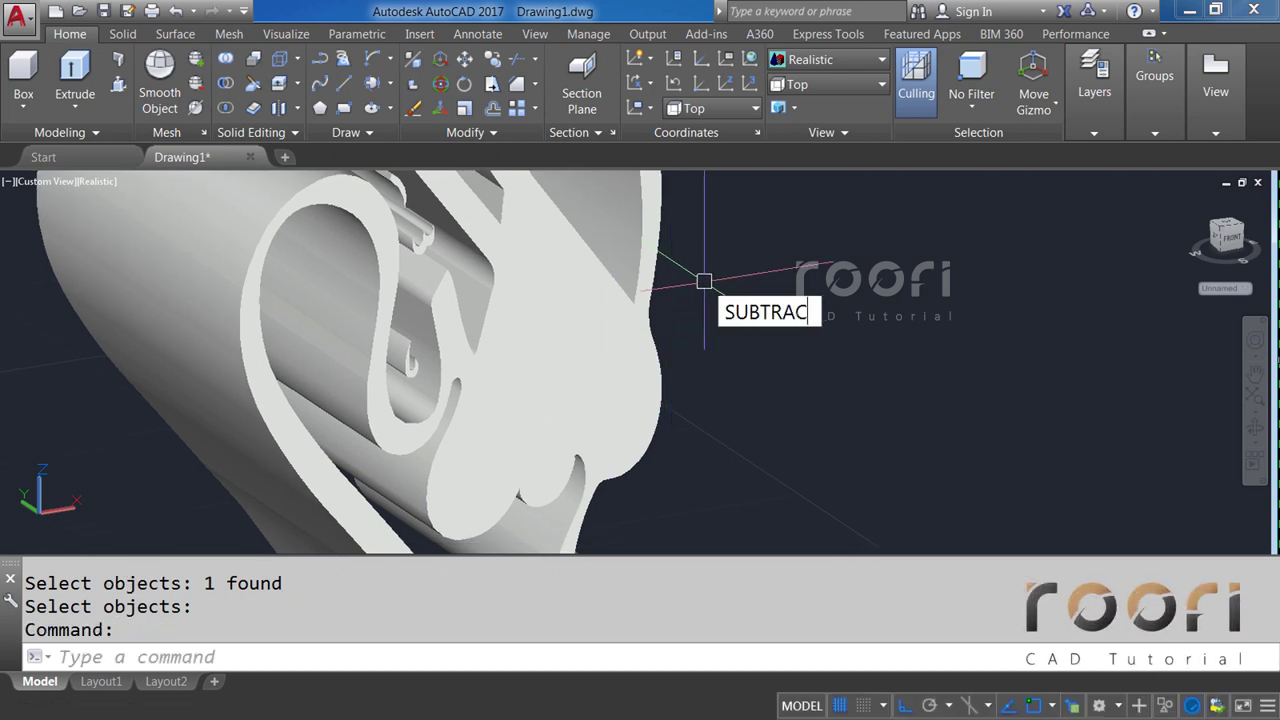
Cut a fourth letter-loop solid out of the calligraphy solid.
{"action": "type", "text": "TRACT"}
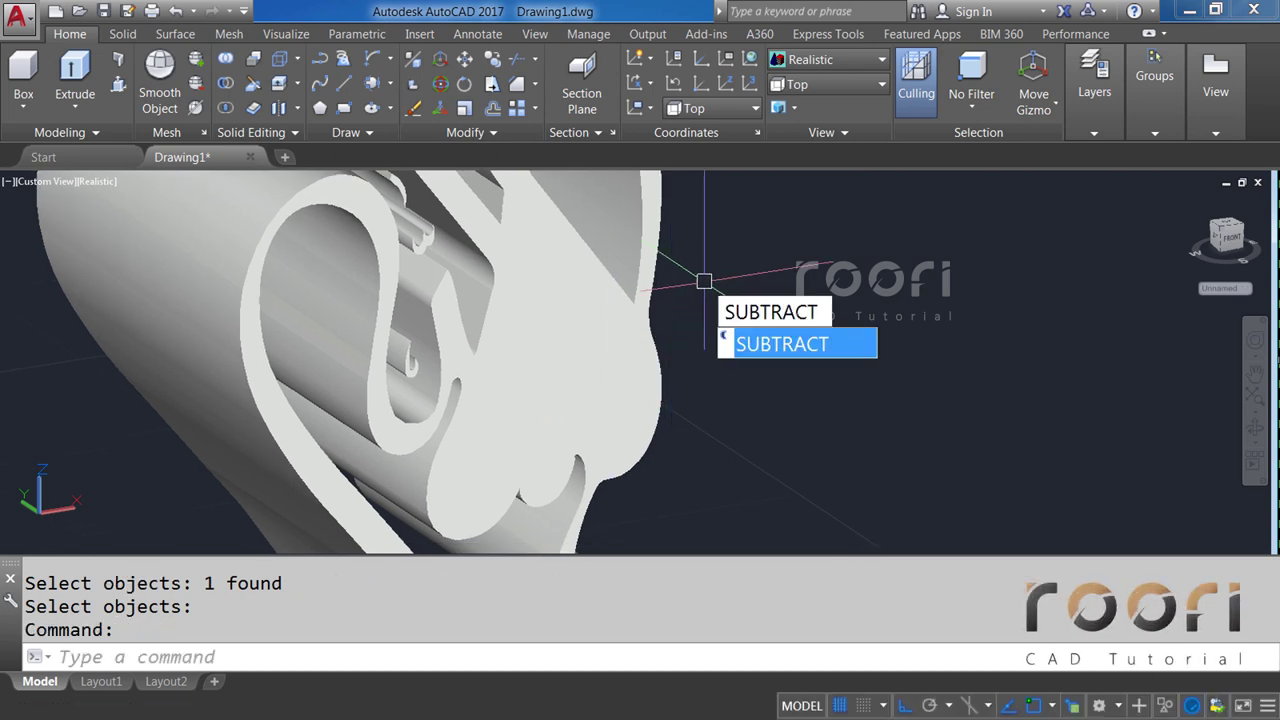
{"action": "key", "text": "Return"}
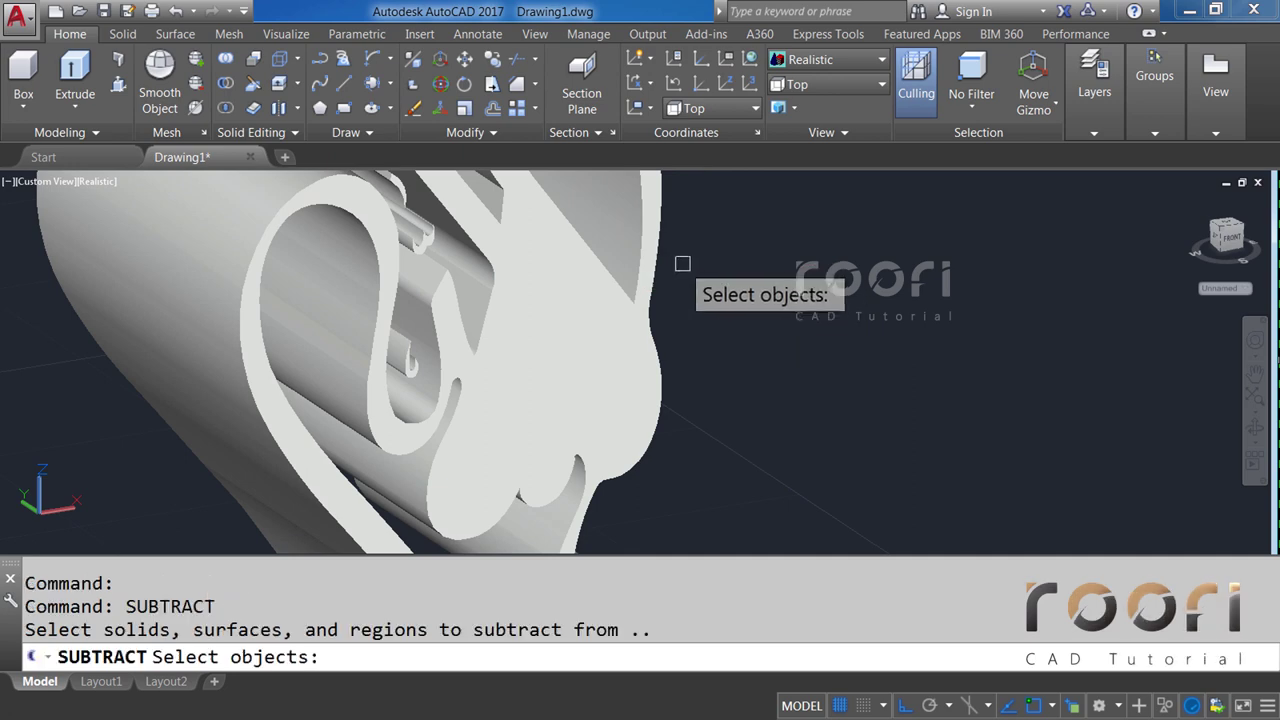
{"action": "left_click", "coordinate": [671, 270]}
{"action": "key", "text": "Return"}
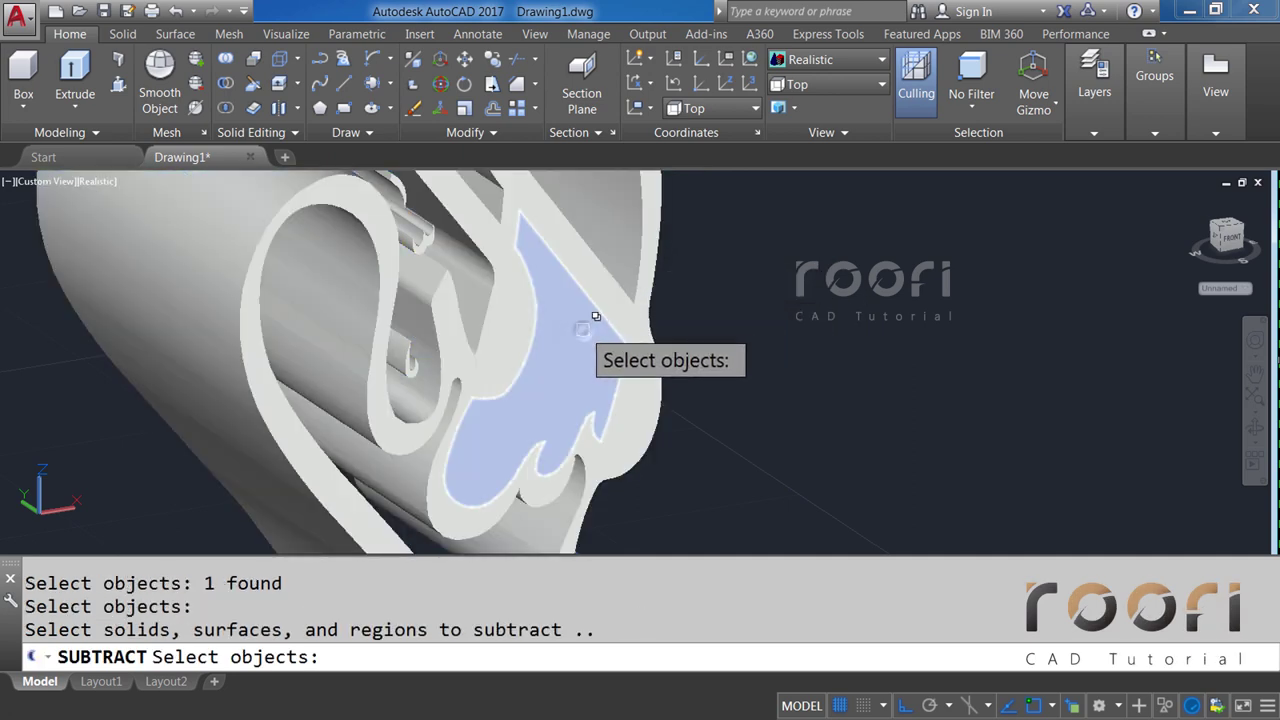
{"action": "left_click", "coordinate": [592, 332]}
{"action": "left_click", "coordinate": [656, 401]}
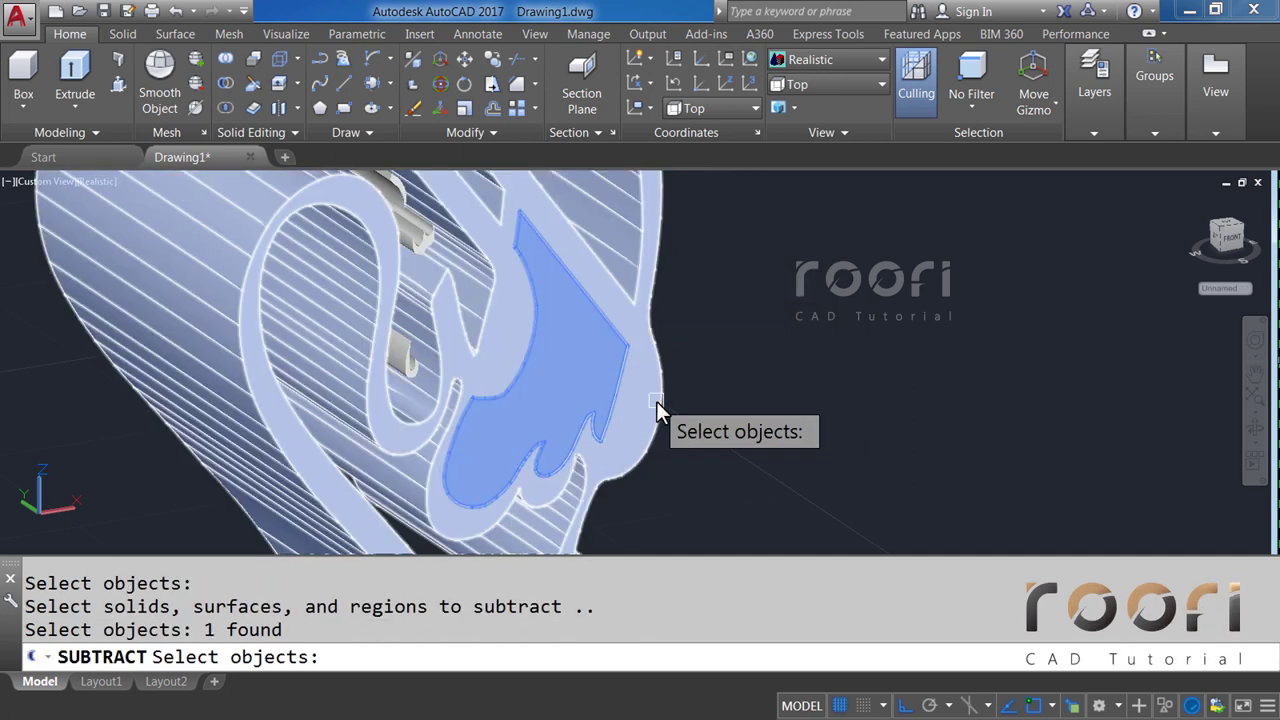
{"action": "key", "text": "Return"}
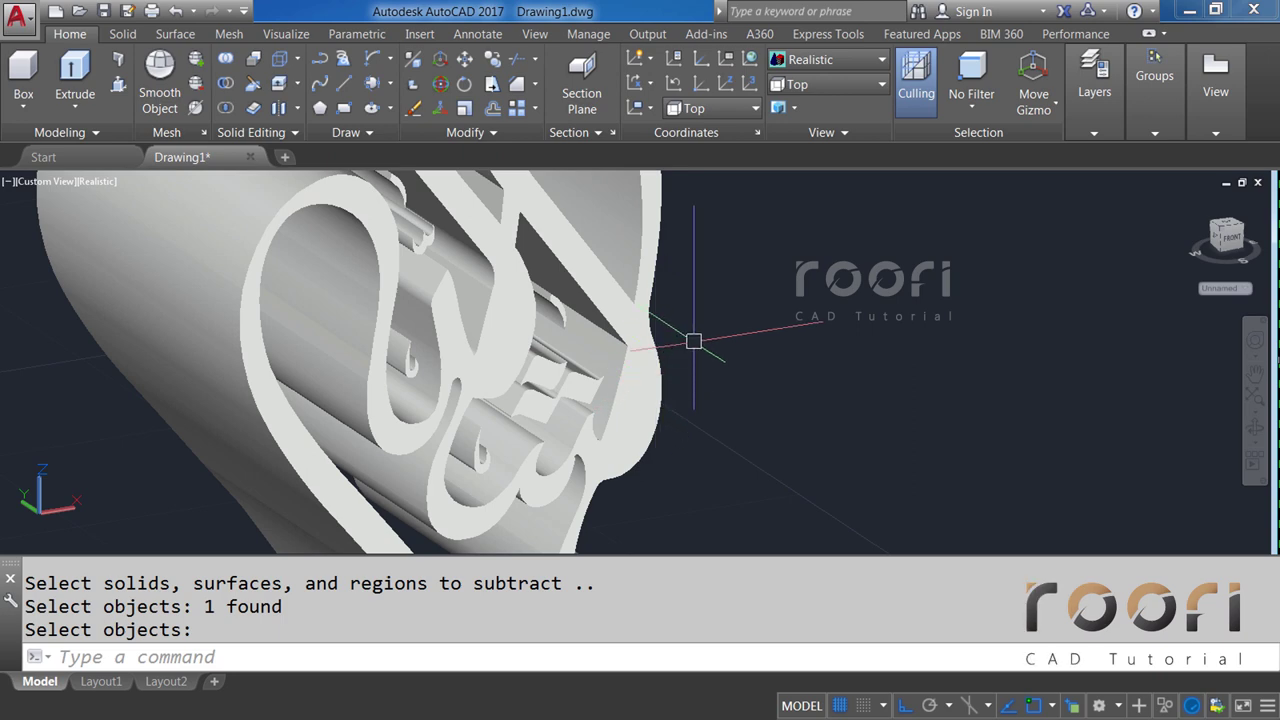
Subtract the small teardrop solid at a letter edge from the calligraphy.
{"action": "type", "text": "SUBTRACT"}
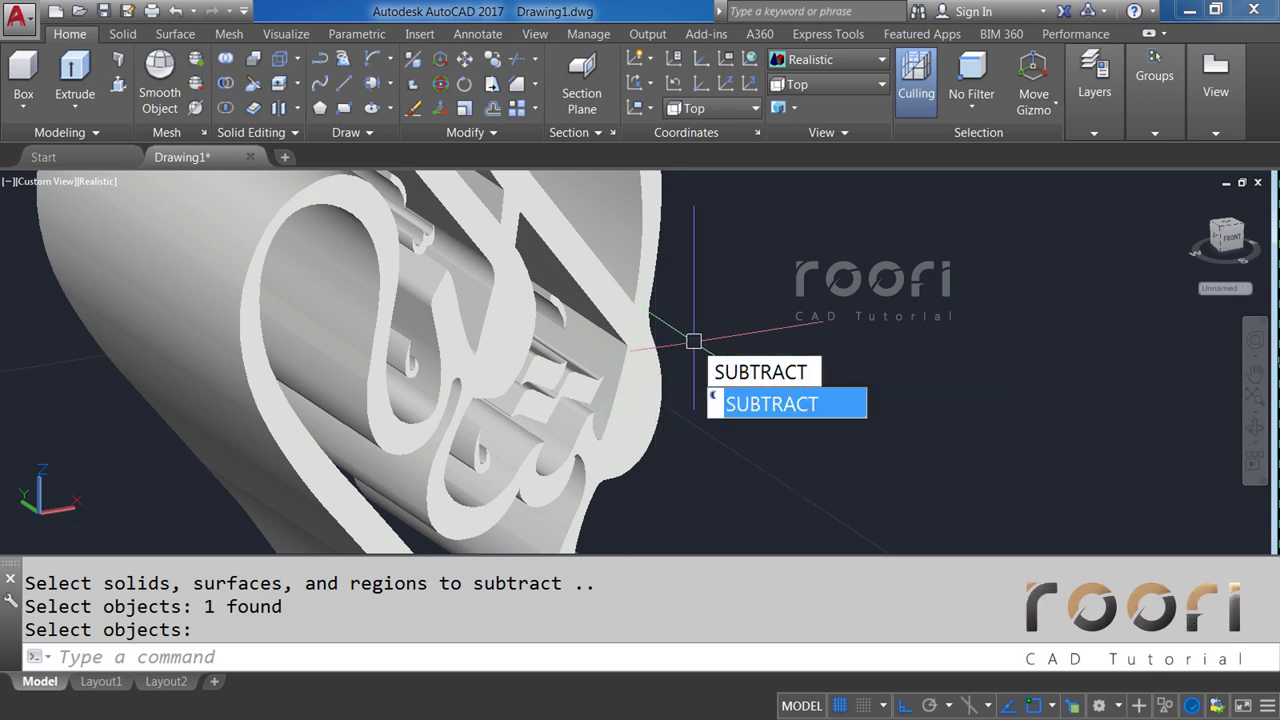
{"action": "key", "text": "Return"}
{"action": "left_click", "coordinate": [645, 318]}
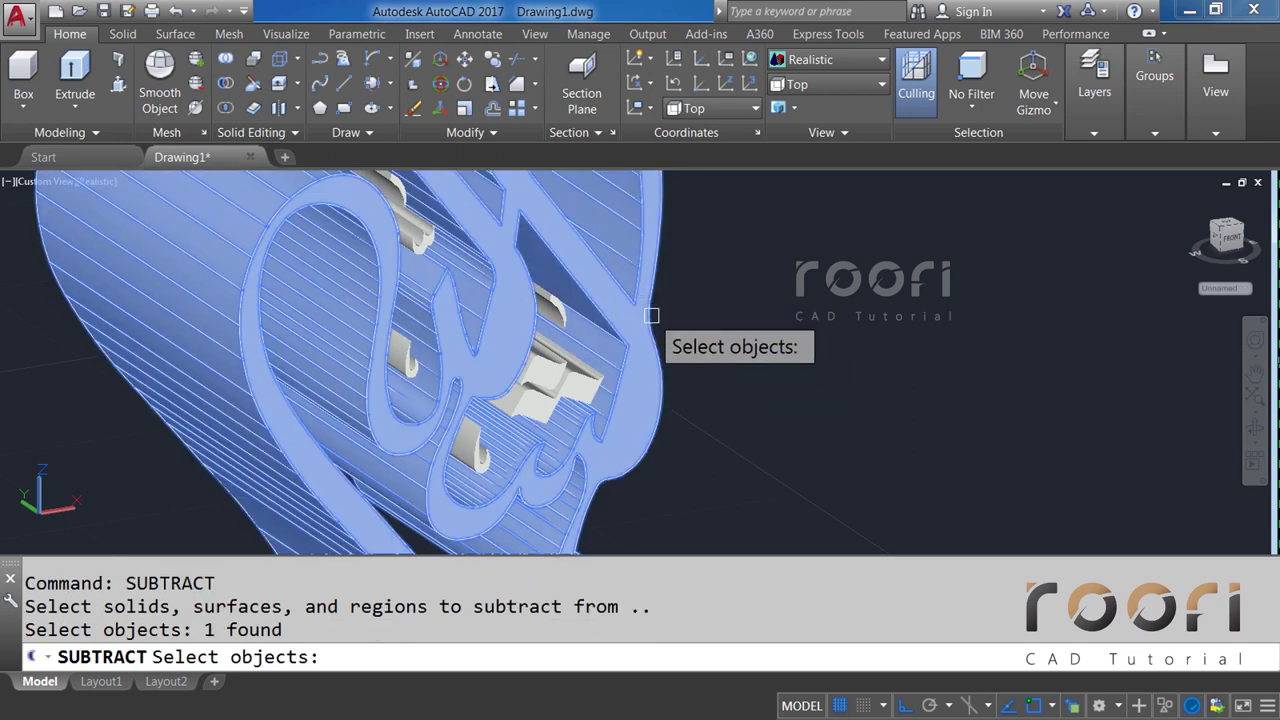
{"action": "key", "text": "Return"}
{"action": "left_click", "coordinate": [636, 414]}
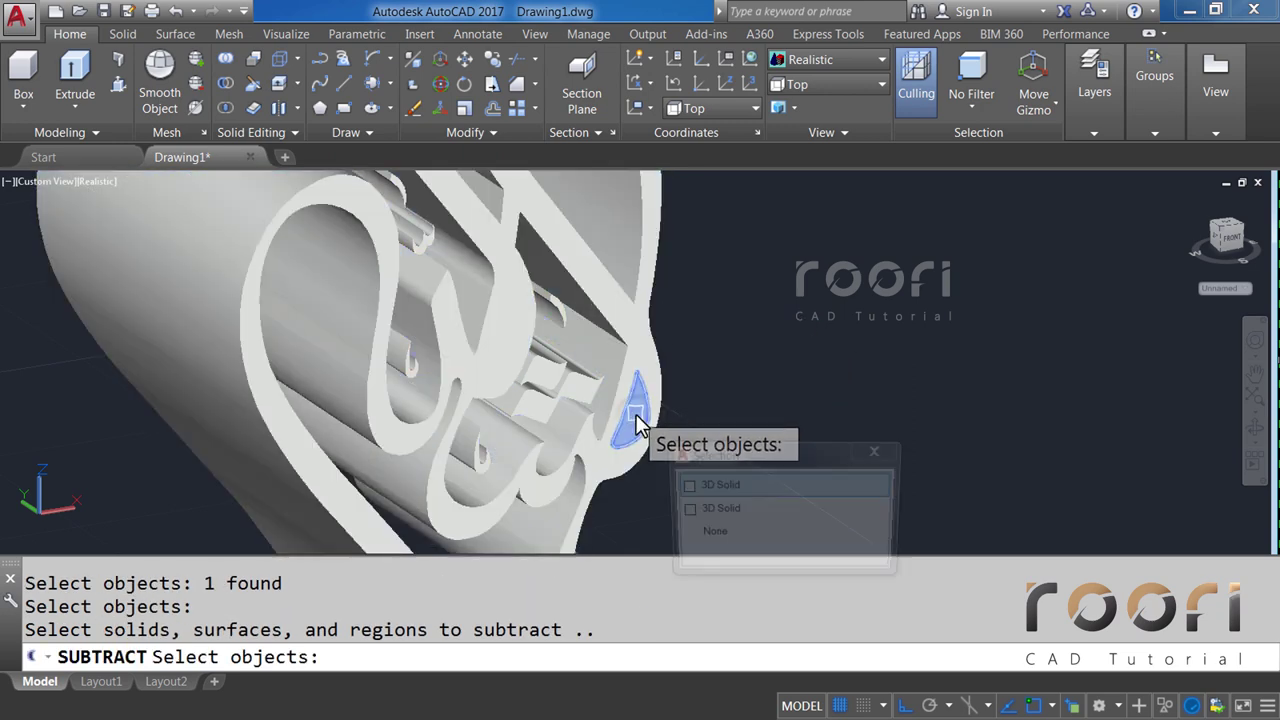
{"action": "left_click", "coordinate": [717, 484]}
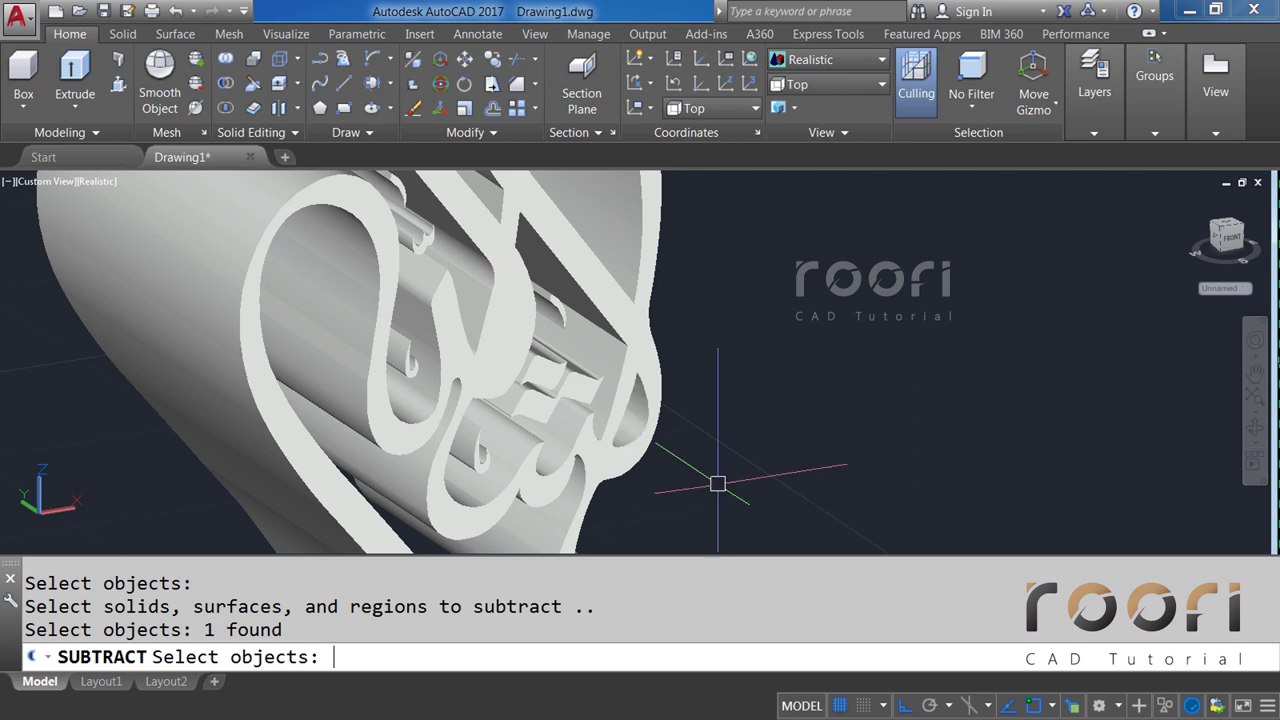
{"action": "key", "text": "Return"}
{"action": "type", "text": "SUBTRAC"}
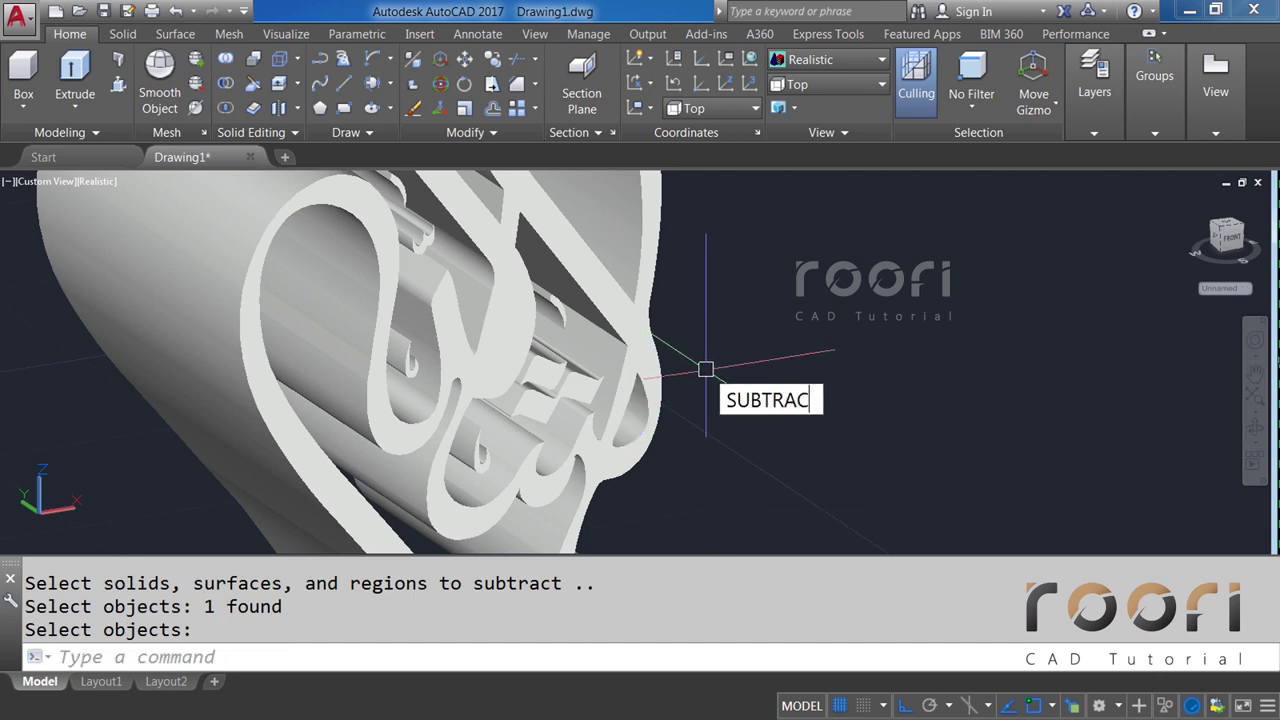
Subtract the teardrop solid inside a letter, then orbit to check the cuts.
{"action": "type", "text": "T"}
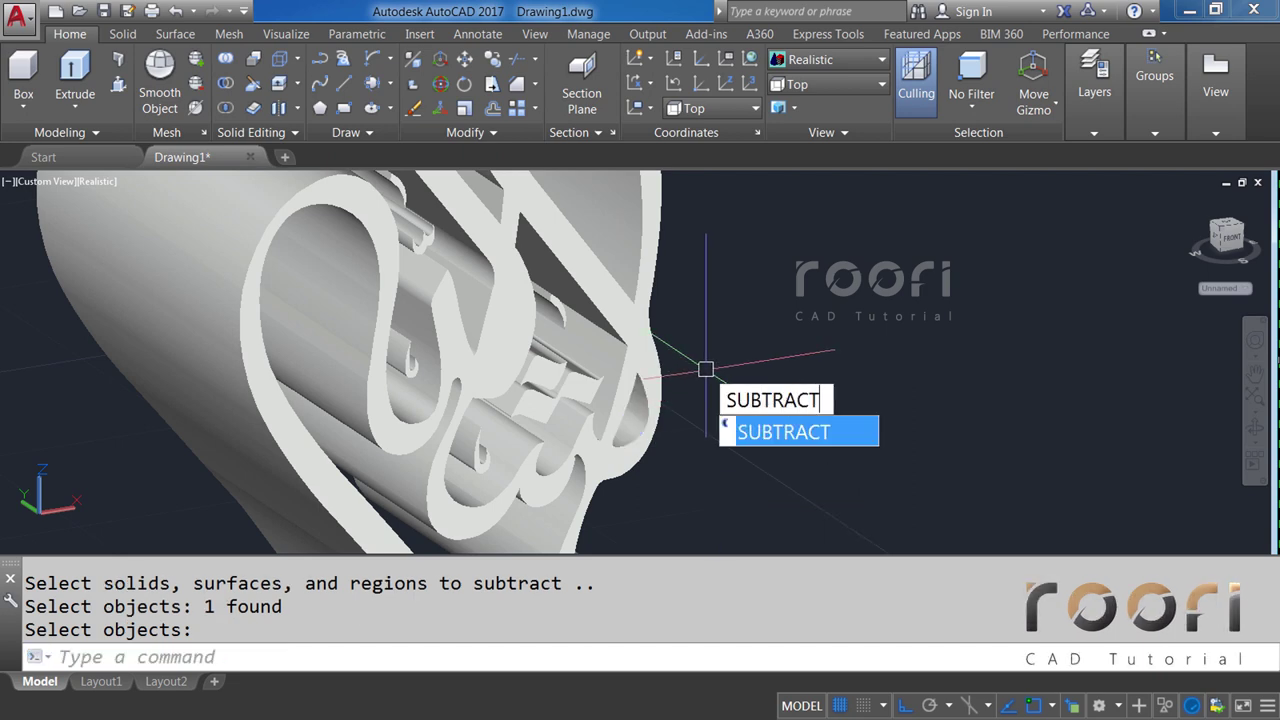
{"action": "key", "text": "Return"}
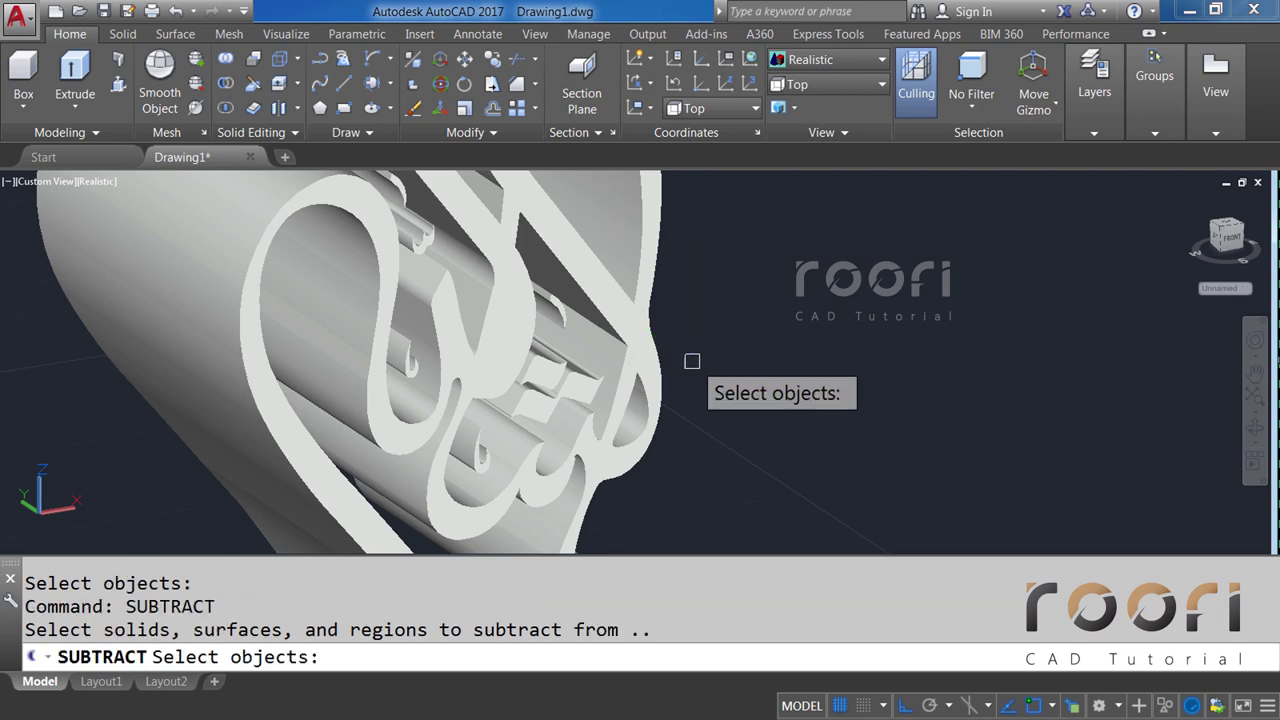
{"action": "left_click", "coordinate": [656, 364]}
{"action": "key", "text": "Return"}
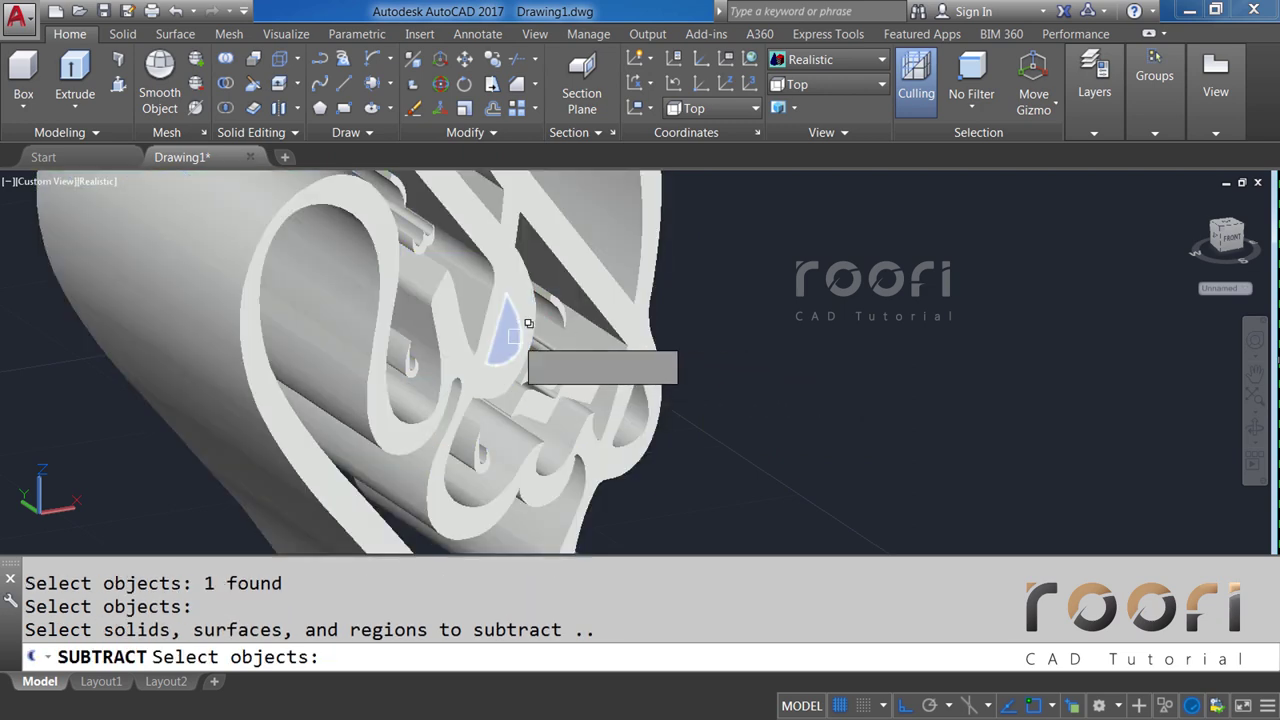
{"action": "left_click", "coordinate": [506, 344]}
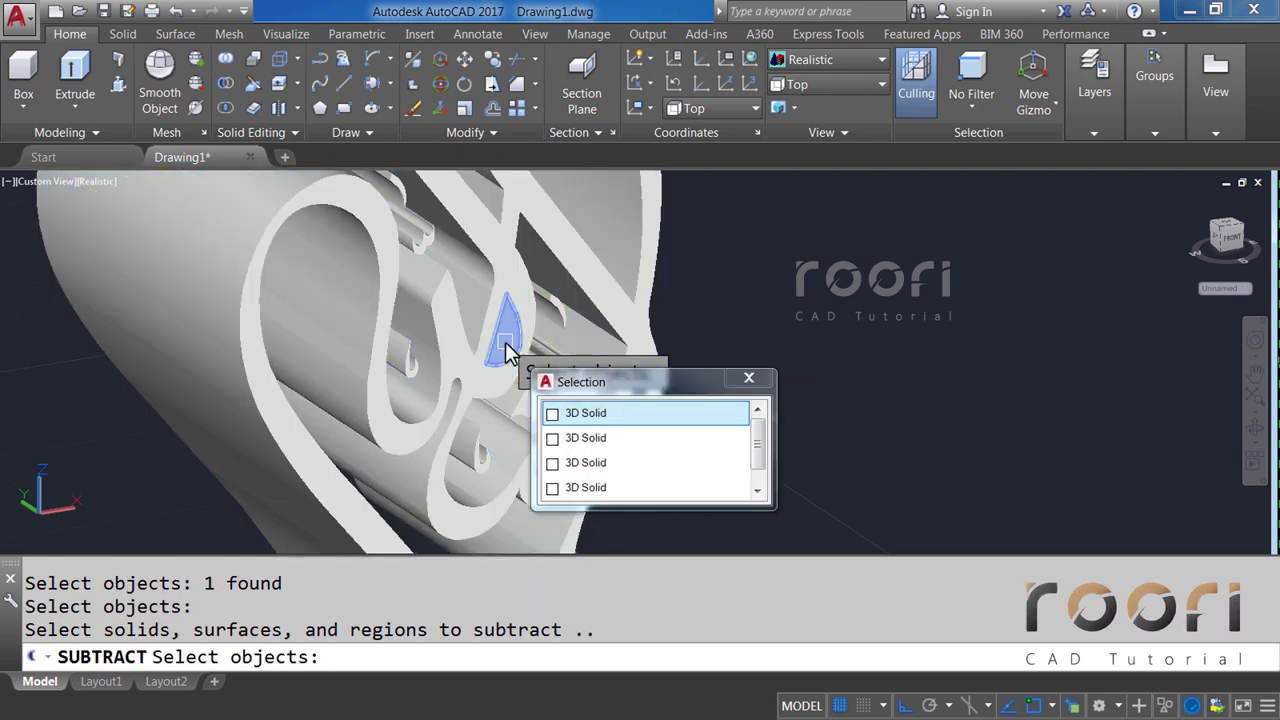
{"action": "left_click", "coordinate": [578, 413]}
{"action": "key", "text": "Return"}
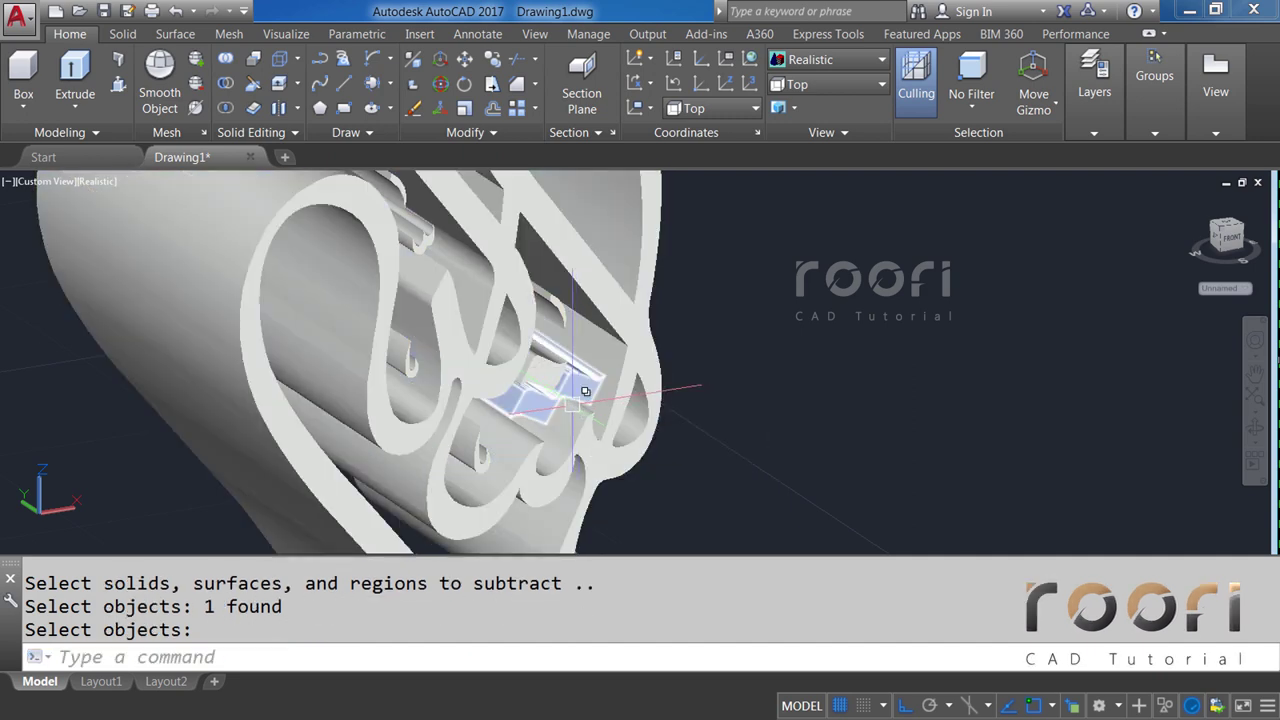
{"action": "mouse_move", "coordinate": [585, 391]}
{"action": "middle_mouse_down", "text": "shift"}
{"action": "mouse_move", "coordinate": [540, 440]}
{"action": "mouse_move", "coordinate": [497, 407]}
{"action": "mouse_move", "coordinate": [614, 414]}
{"action": "middle_mouse_up", "text": "shift"}
Union all eight calligraphy pieces into one solid and verify it selects as one.
{"action": "key", "text": "Return"}
{"action": "type", "text": "U"}
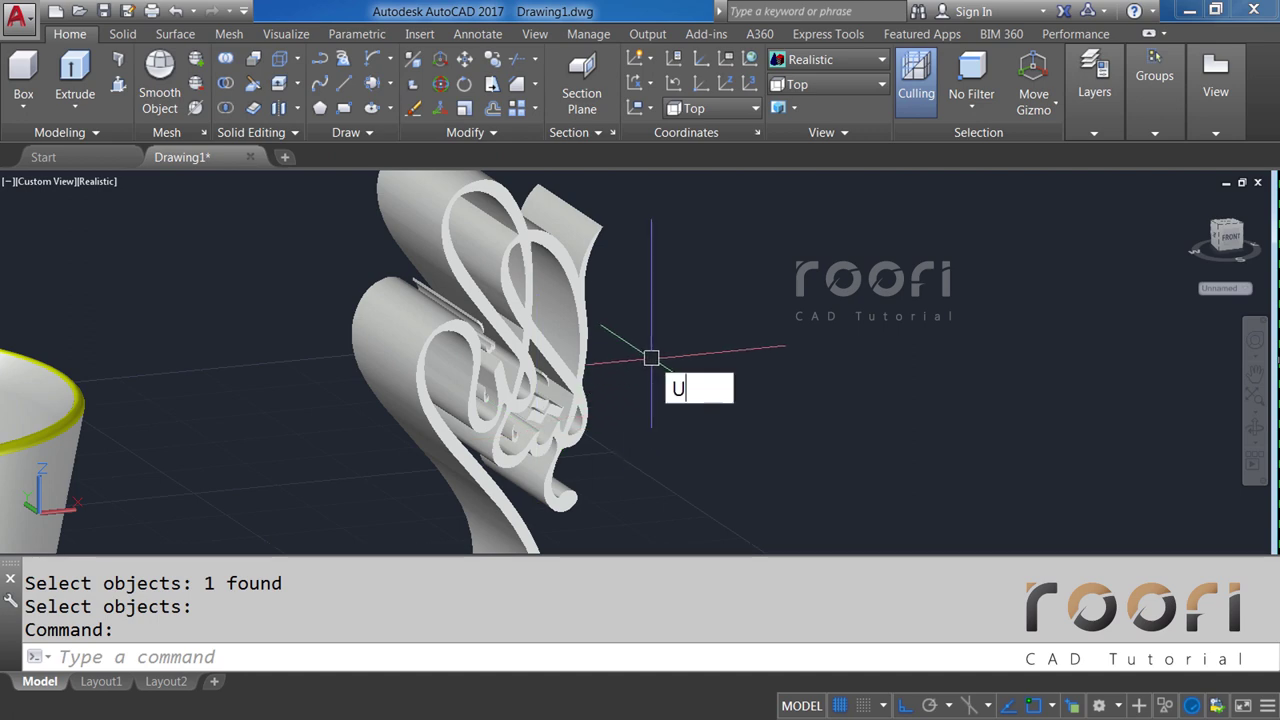
{"action": "type", "text": "NION"}
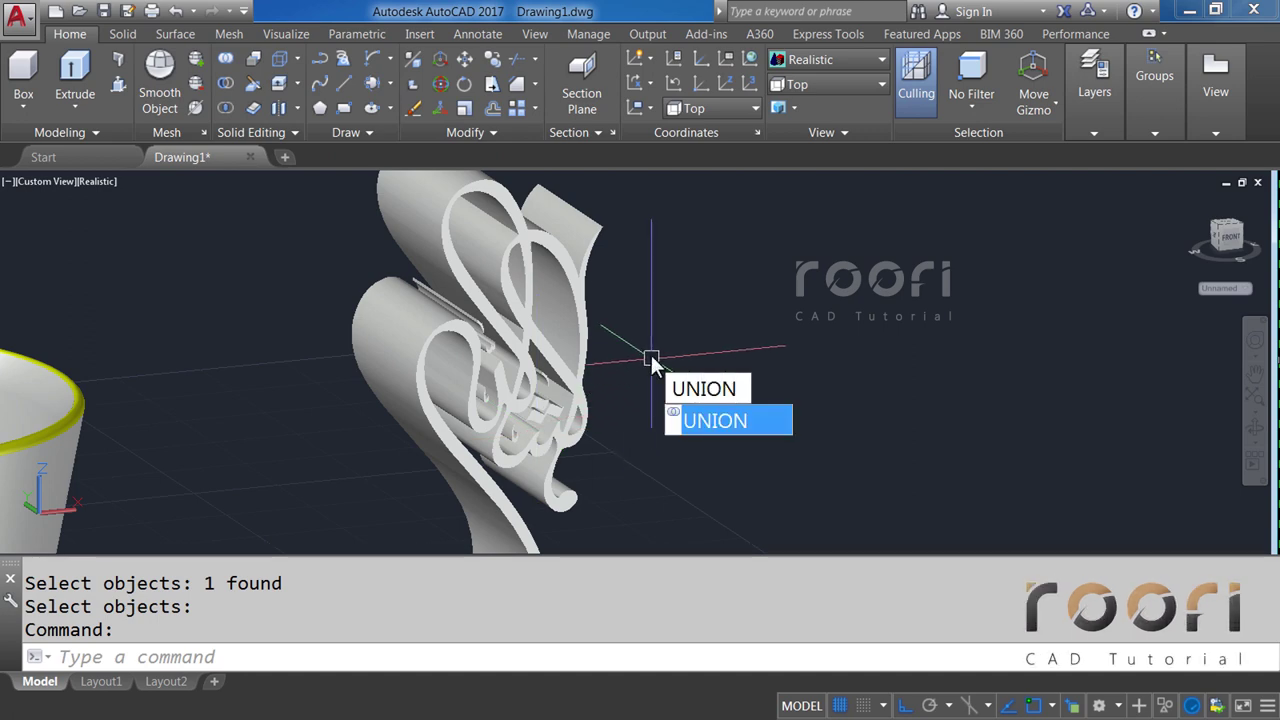
{"action": "key", "text": "Return"}
{"action": "left_click", "coordinate": [657, 505]}
{"action": "left_click", "coordinate": [400, 267]}
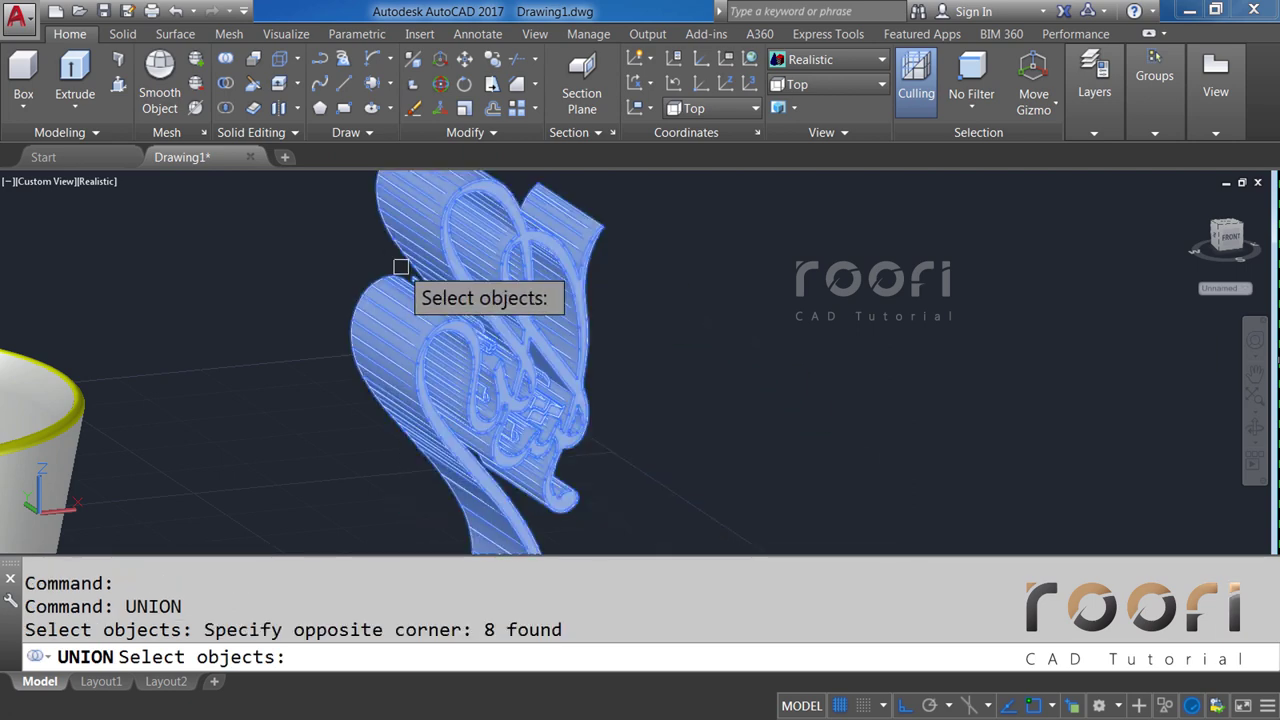
{"action": "key", "text": "Return"}
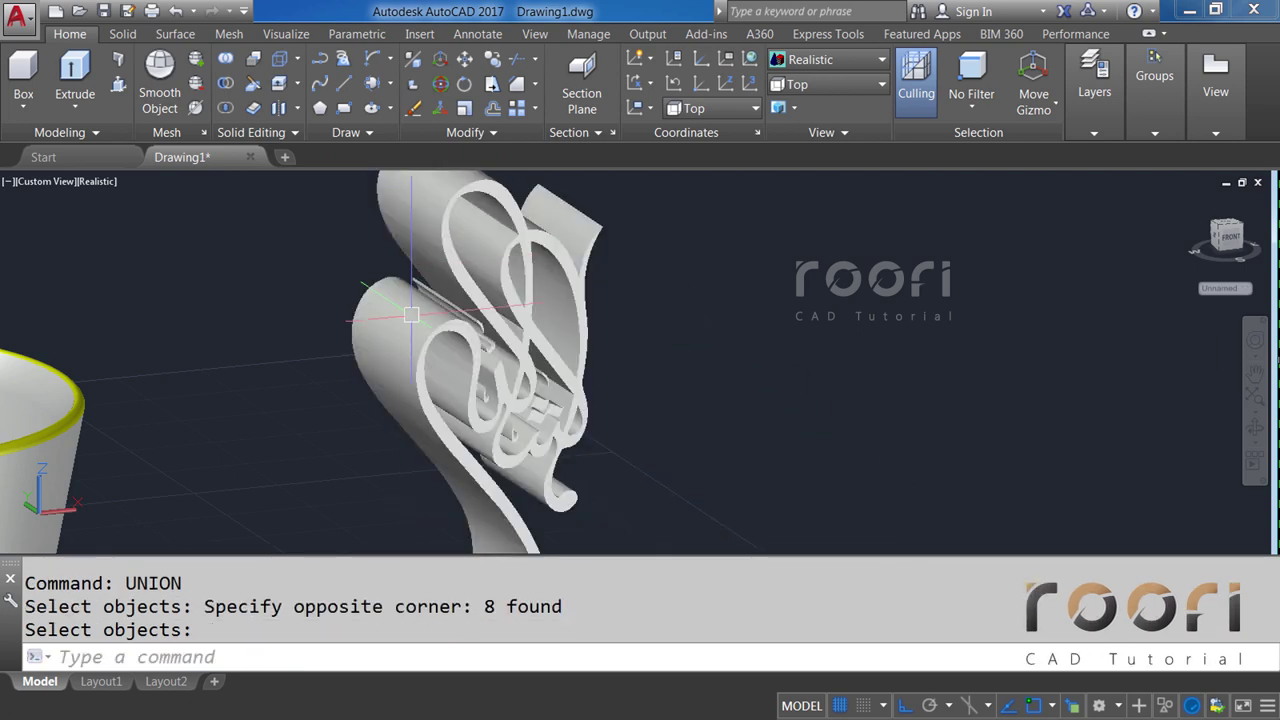
{"action": "left_click", "coordinate": [451, 351]}
{"action": "key", "text": "Escape"}
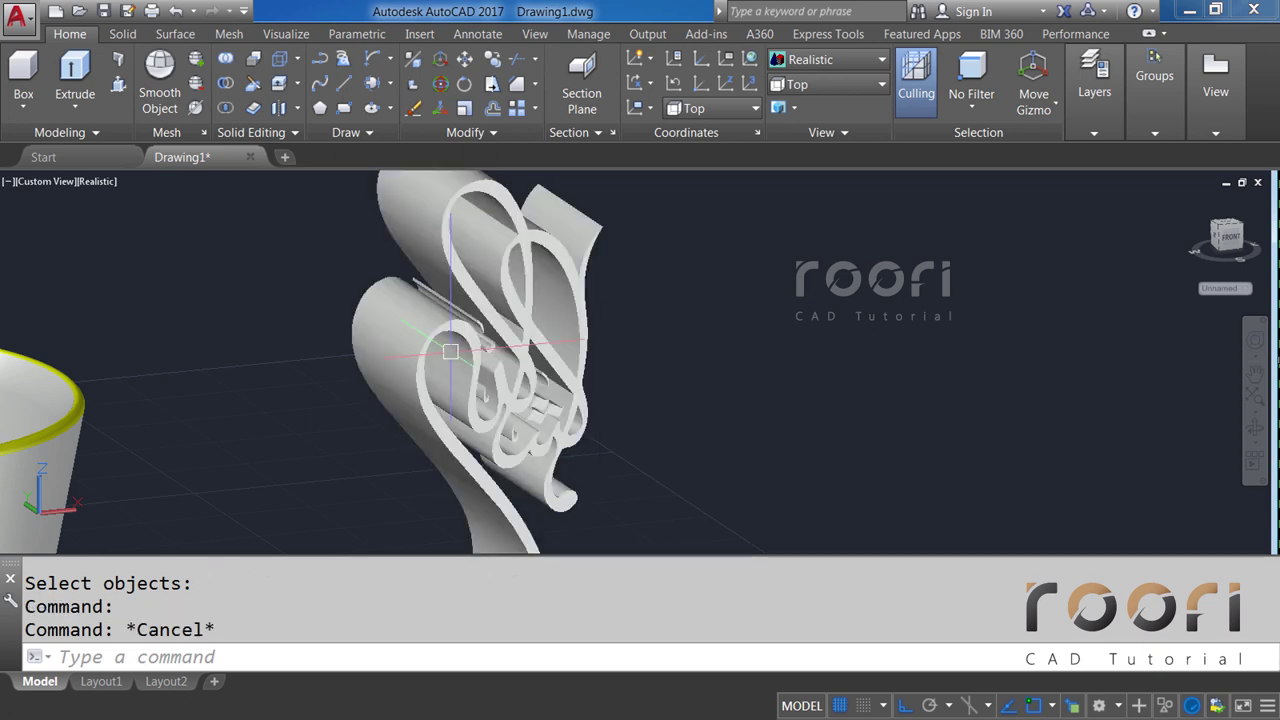
Orbit and zoom to a close view of the calligraphy solid beside the cup.
{"action": "middle_click_drag", "start_coordinate": [474, 376], "coordinate": [451, 351], "text": "shift"}
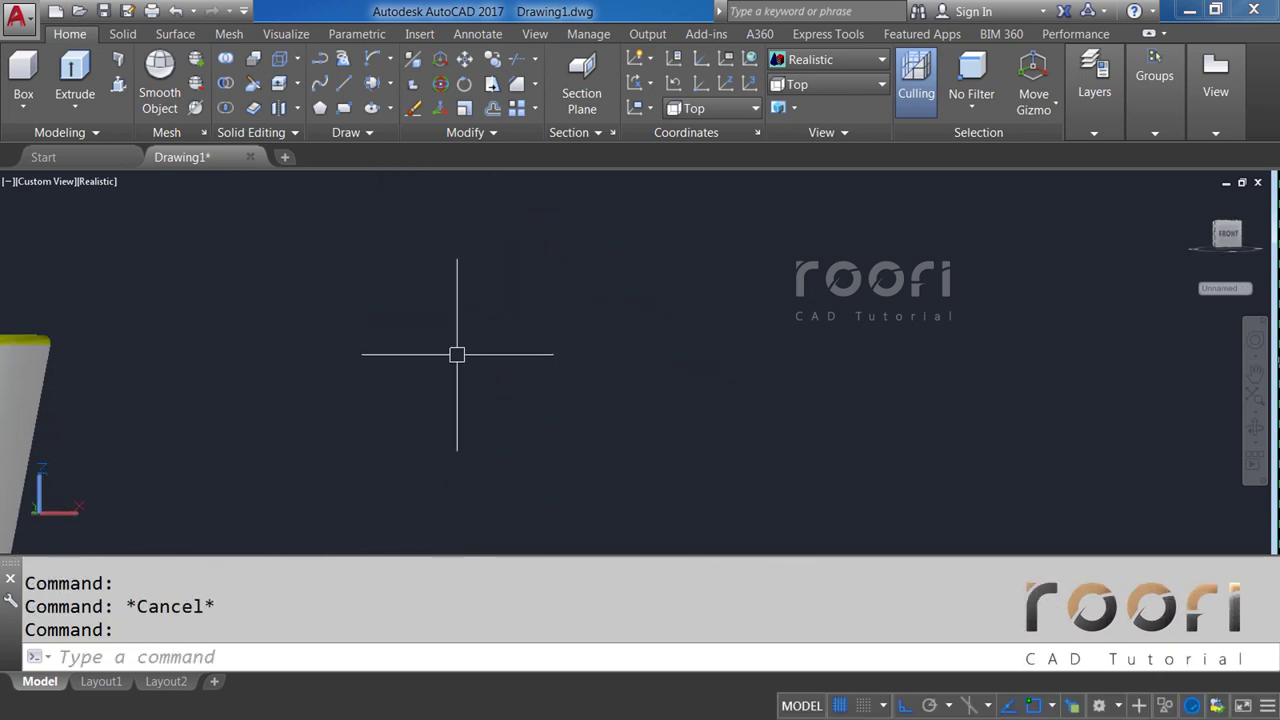
{"action": "mouse_move", "coordinate": [523, 429]}
{"action": "middle_mouse_down", "text": "shift"}
{"action": "mouse_move", "coordinate": [576, 514]}
{"action": "mouse_move", "coordinate": [449, 334]}
{"action": "mouse_move", "coordinate": [592, 413]}
{"action": "middle_mouse_up", "text": "shift"}
{"action": "scroll", "coordinate": [449, 350], "scroll_direction": "down", "scroll_amount": 3}
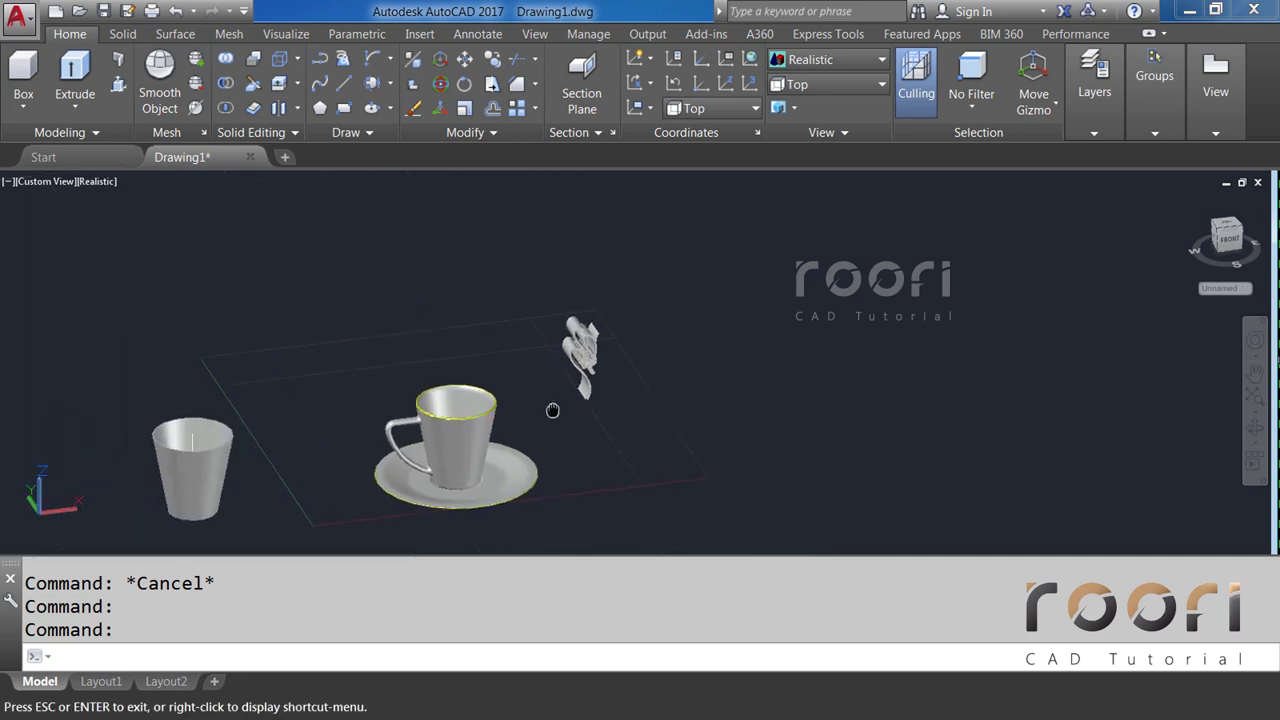
{"action": "scroll", "coordinate": [622, 352], "scroll_direction": "up", "scroll_amount": 4}
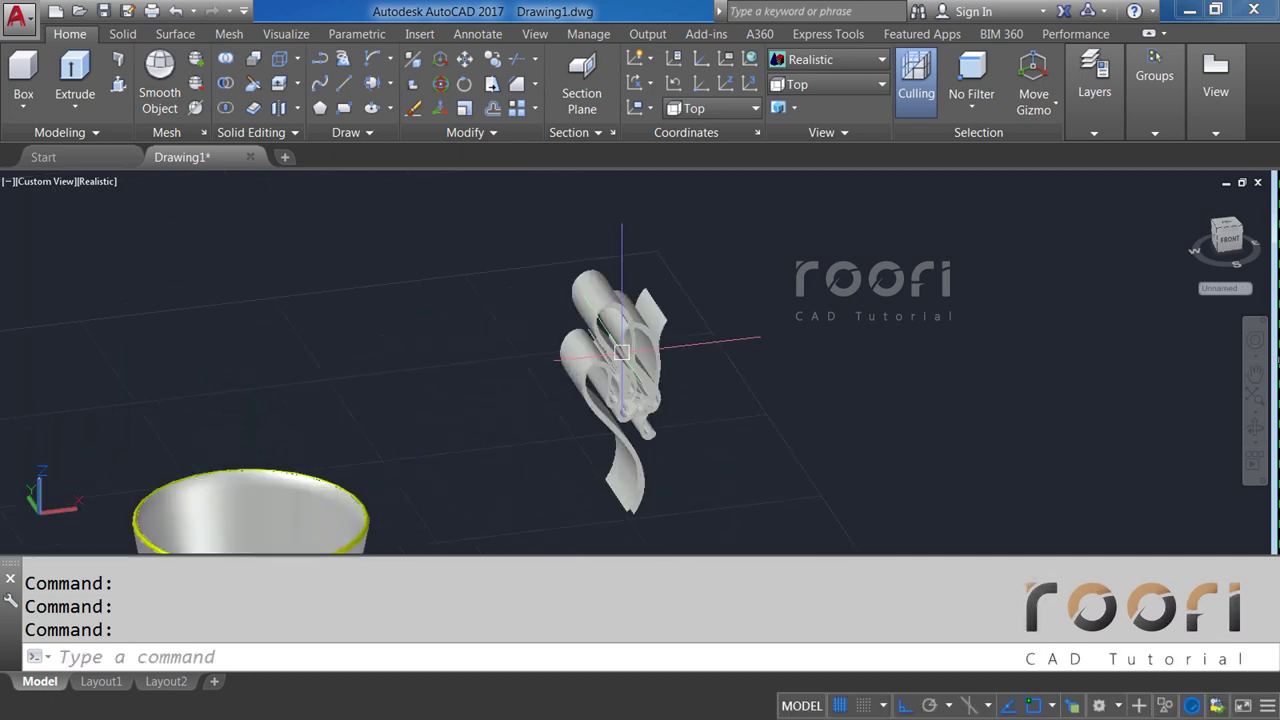
{"action": "left_click", "coordinate": [618, 330]}
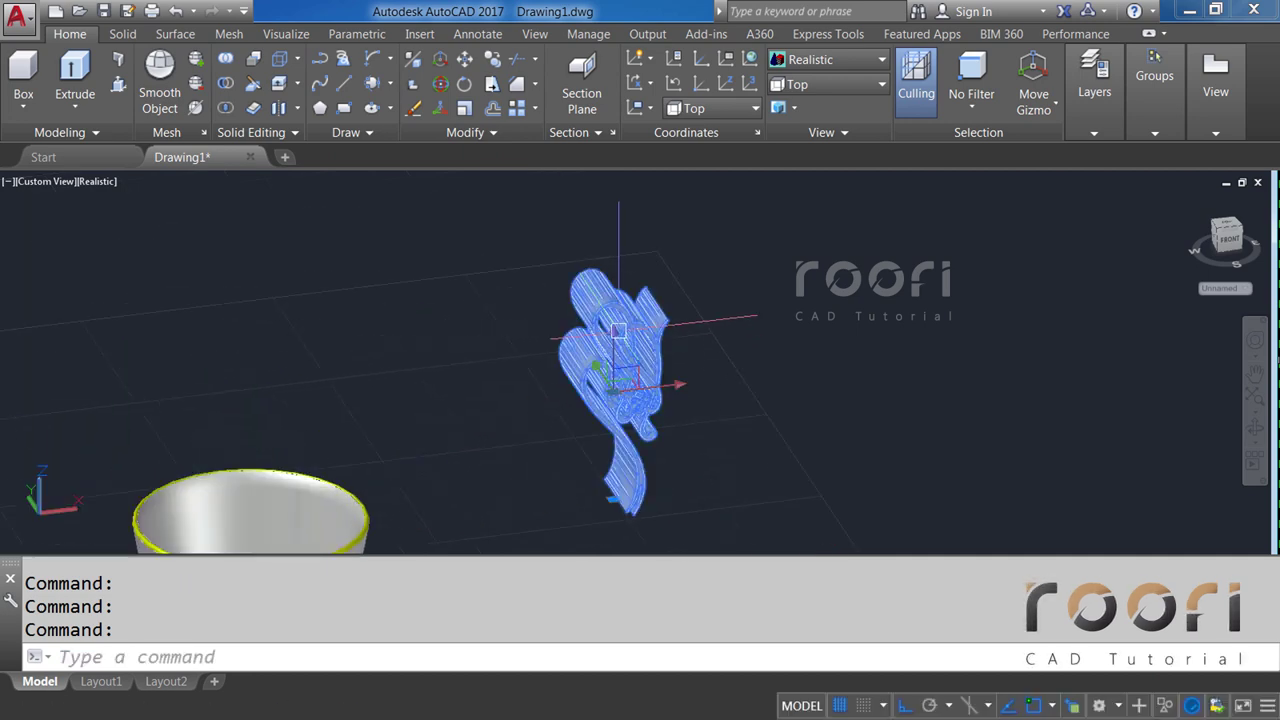
{"action": "key", "text": "Escape"}
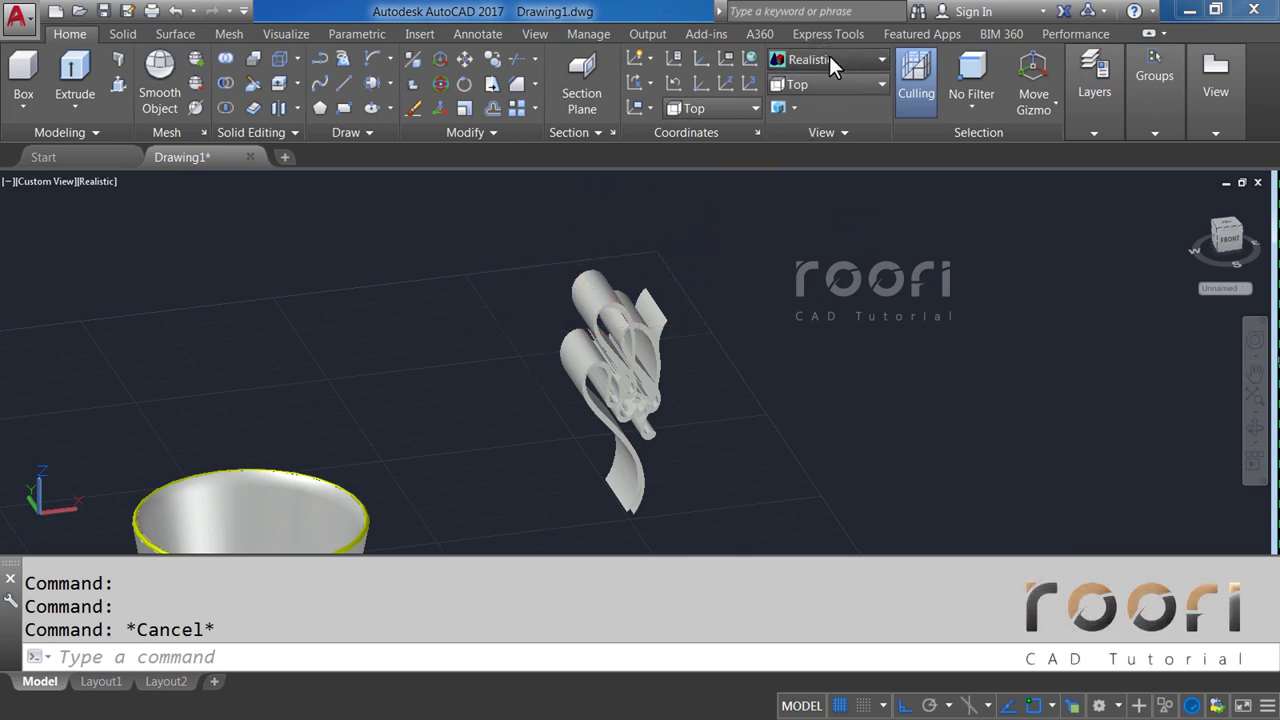
Show the model in 2D Wireframe from the Top view, zoomed in on the calligraphy solid.
{"action": "left_click", "coordinate": [829, 58]}
{"action": "left_click", "coordinate": [811, 95]}
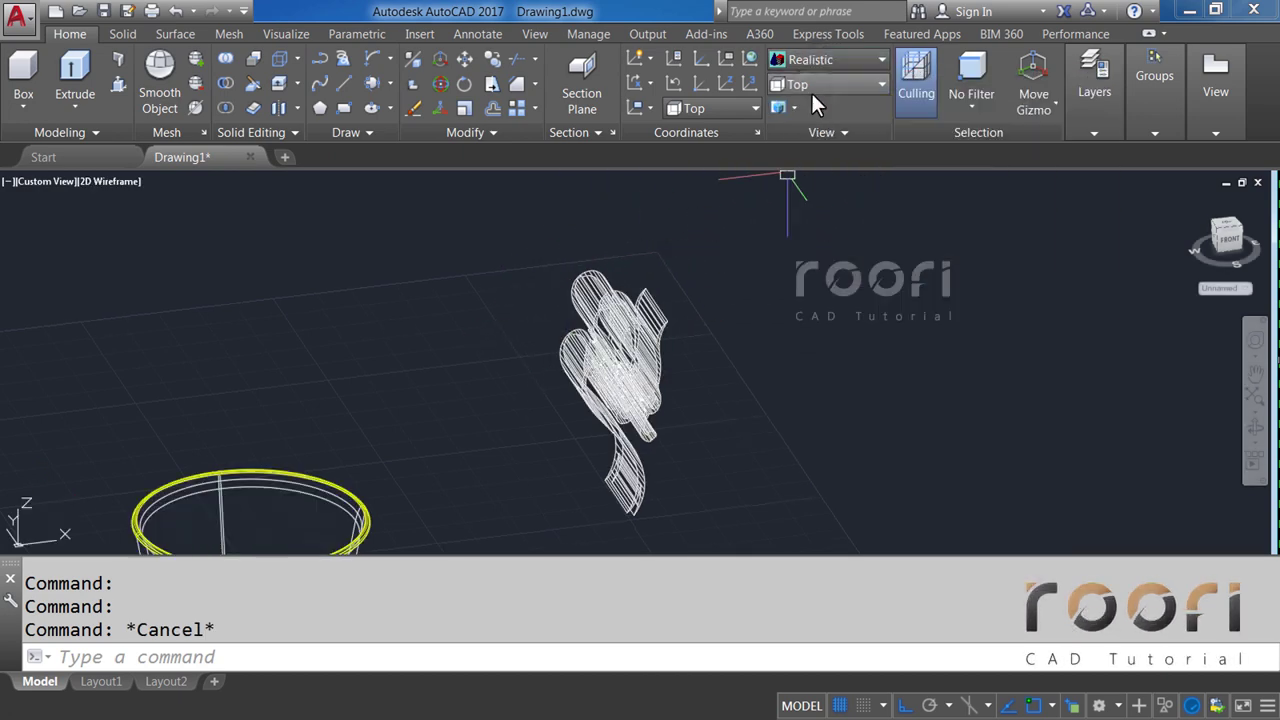
{"action": "left_click", "coordinate": [812, 85]}
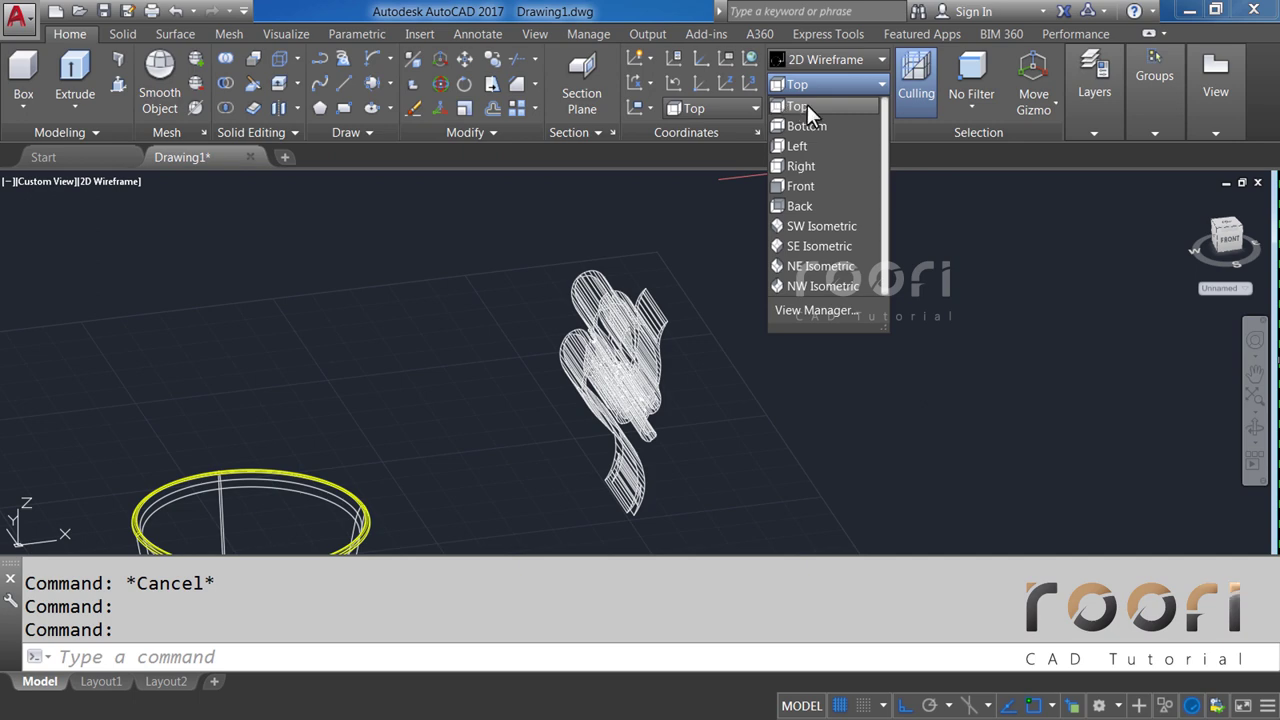
{"action": "left_click", "coordinate": [793, 107]}
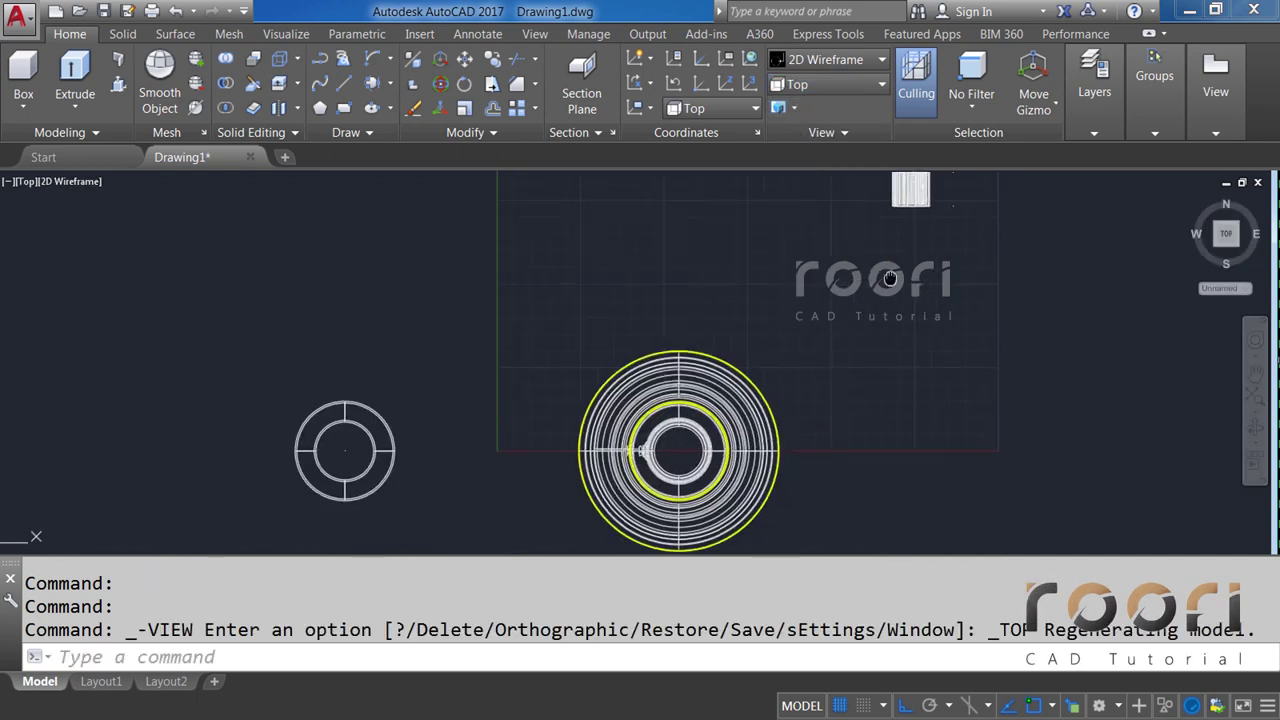
{"action": "middle_click_drag", "start_coordinate": [889, 278], "coordinate": [669, 429]}
{"action": "scroll", "coordinate": [672, 349], "scroll_direction": "up", "scroll_amount": 3}
{"action": "scroll", "coordinate": [677, 349], "scroll_direction": "up", "scroll_amount": 2}
{"action": "middle_click_drag", "start_coordinate": [677, 349], "coordinate": [617, 347]}
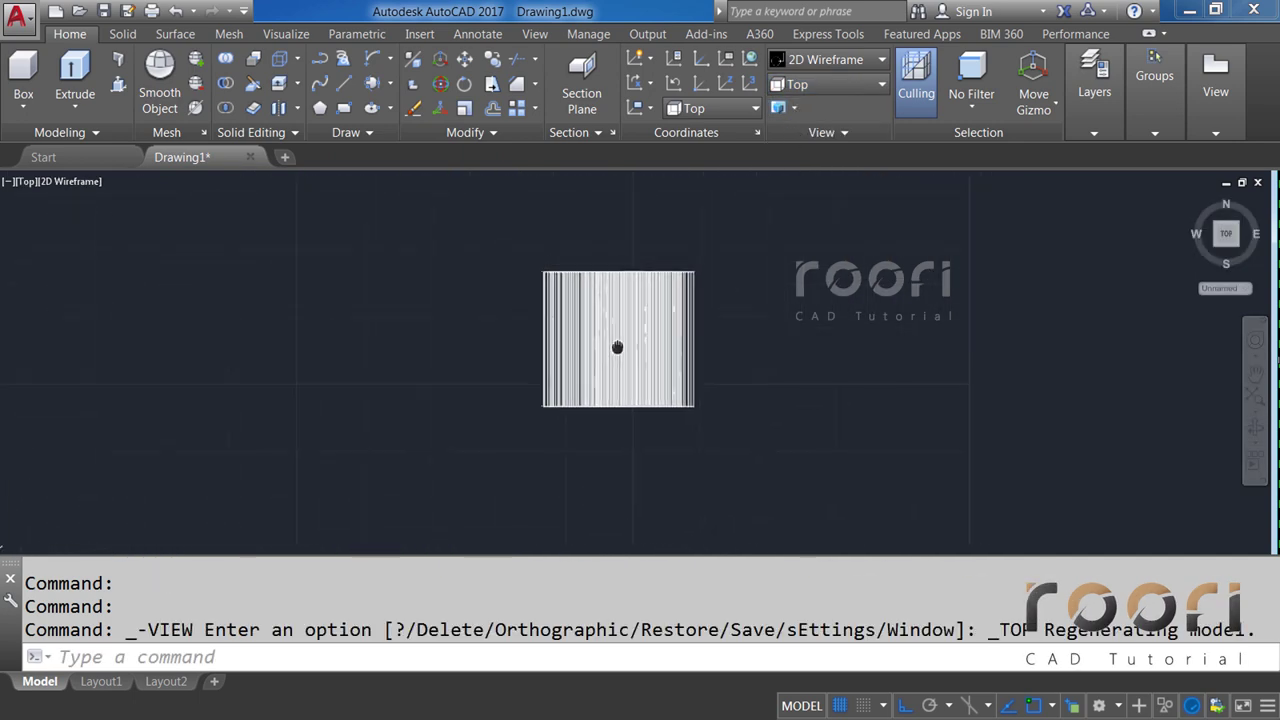
Move the calligraphy solid from its top edge to the glass circle's centre.
{"action": "type", "text": "M"}
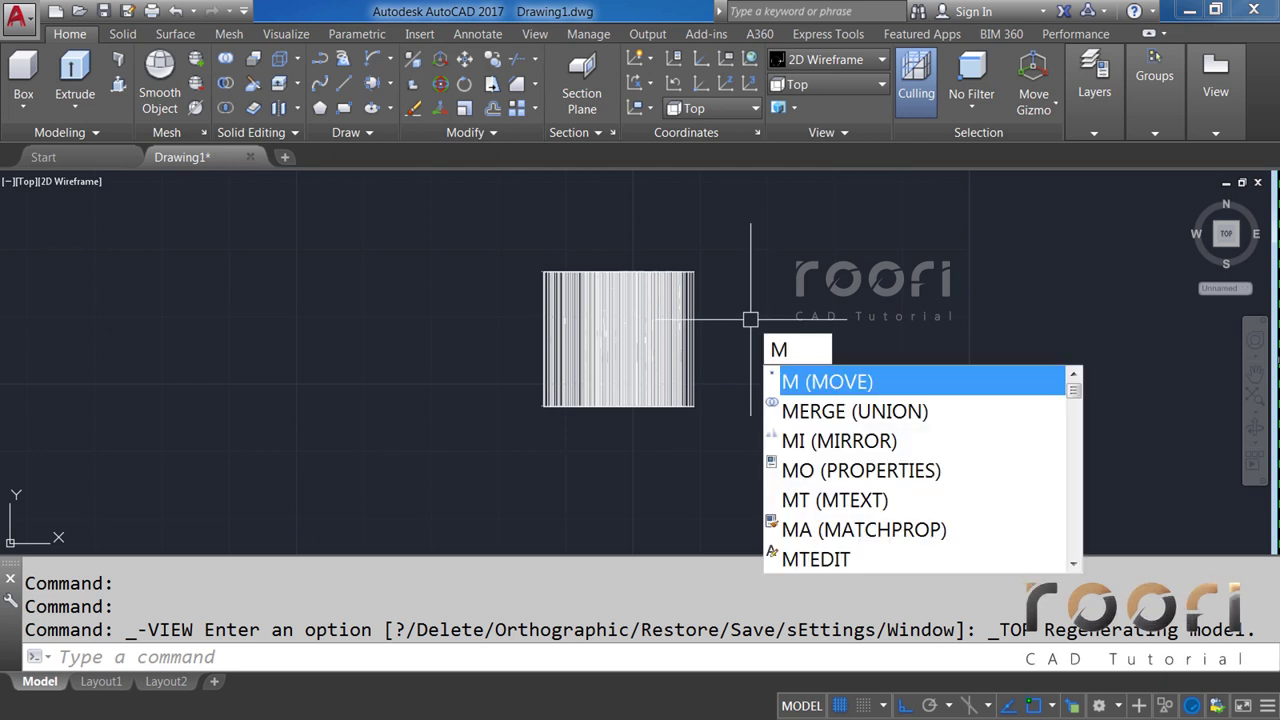
{"action": "key", "text": "Return"}
{"action": "left_click", "coordinate": [632, 305]}
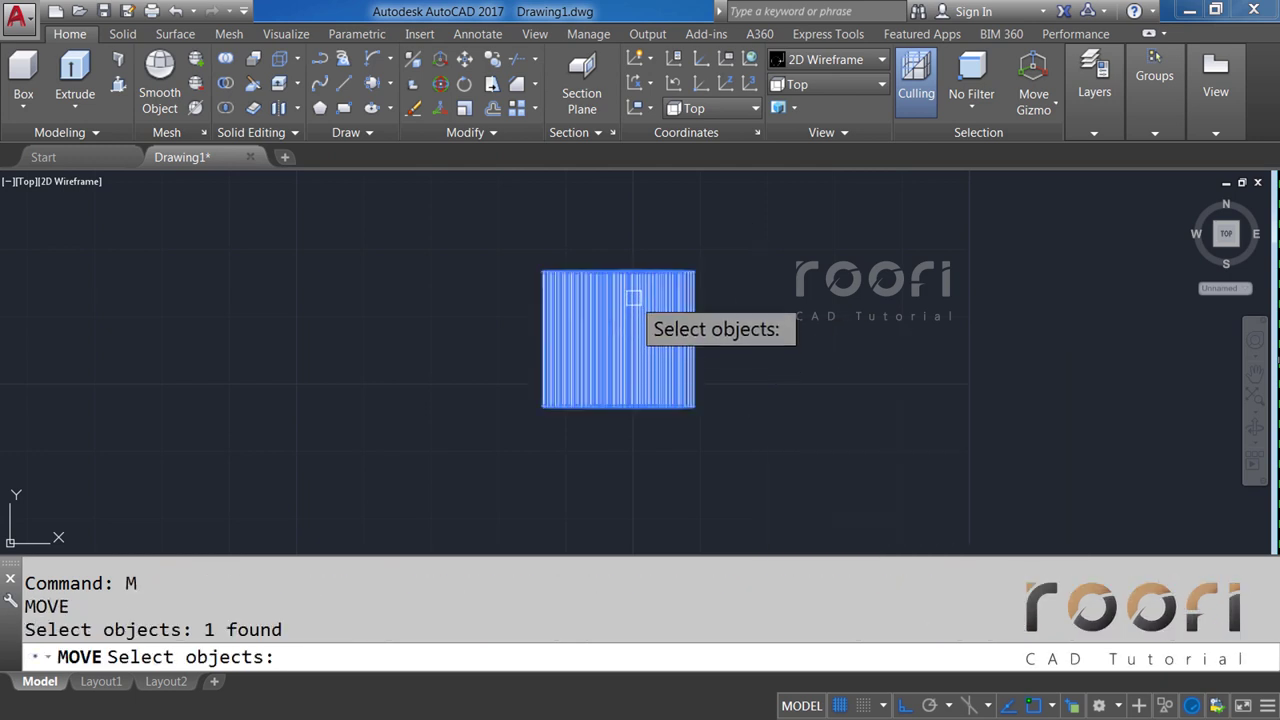
{"action": "scroll", "coordinate": [627, 308], "scroll_direction": "up", "scroll_amount": 2}
{"action": "key", "text": "Return"}
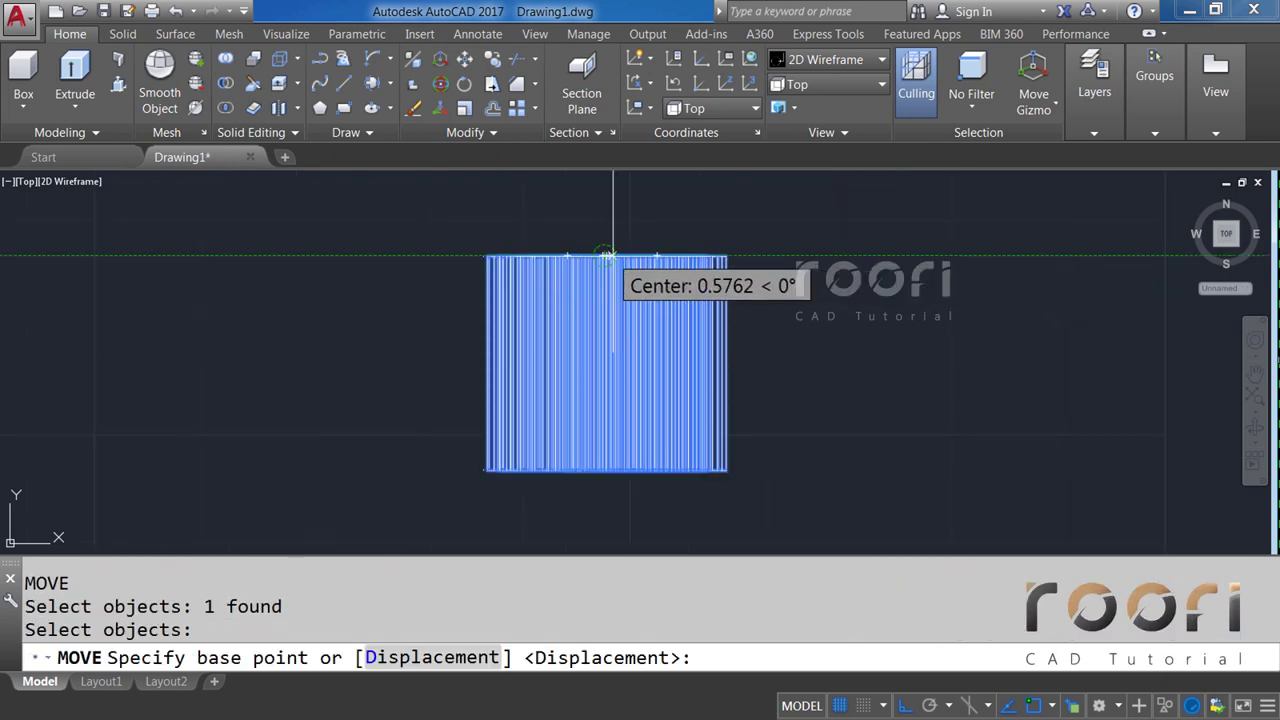
{"action": "scroll", "coordinate": [610, 256], "scroll_direction": "up", "scroll_amount": 2}
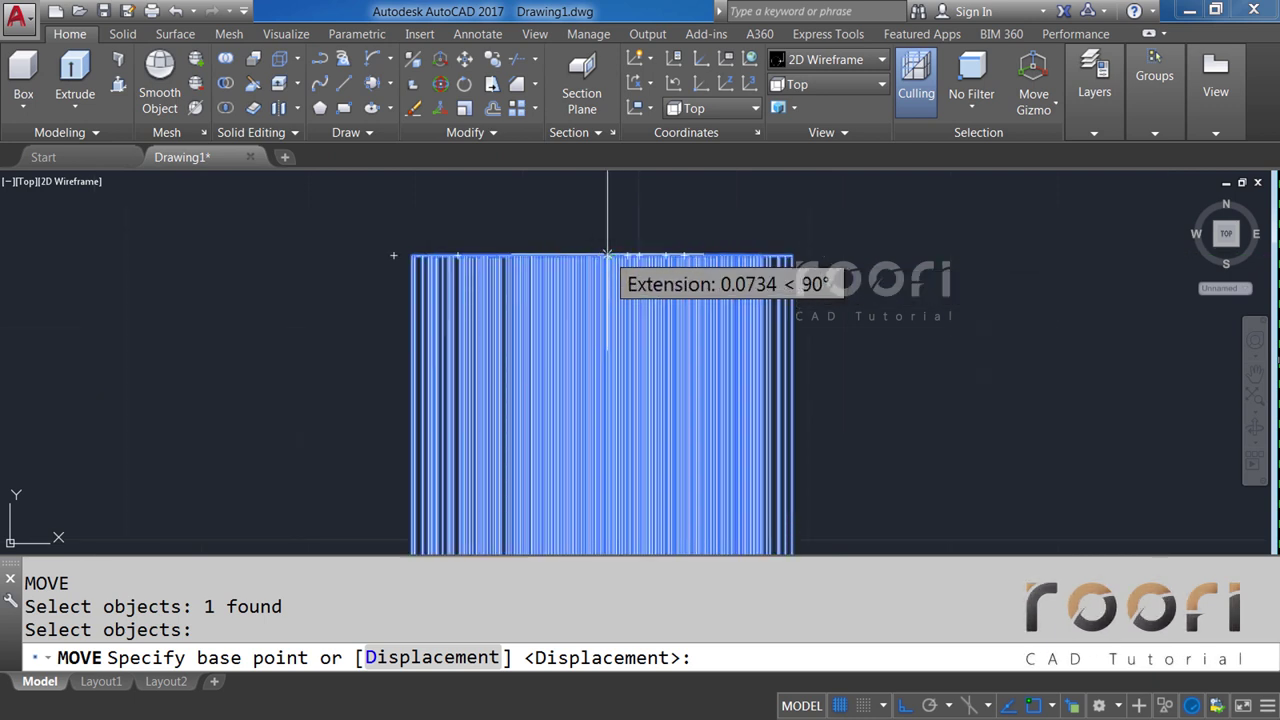
{"action": "left_click", "coordinate": [608, 257]}
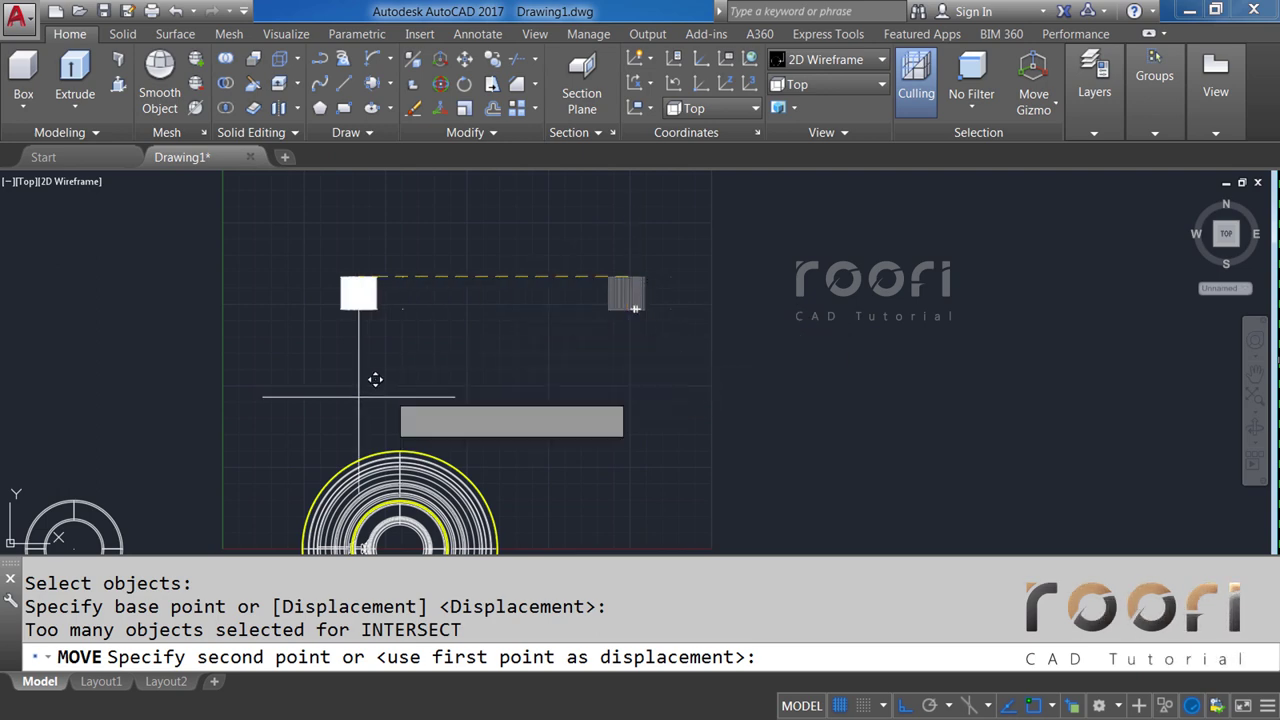
{"action": "middle_click_drag", "start_coordinate": [491, 351], "coordinate": [700, 237]}
{"action": "scroll", "coordinate": [458, 398], "scroll_direction": "up", "scroll_amount": 5}
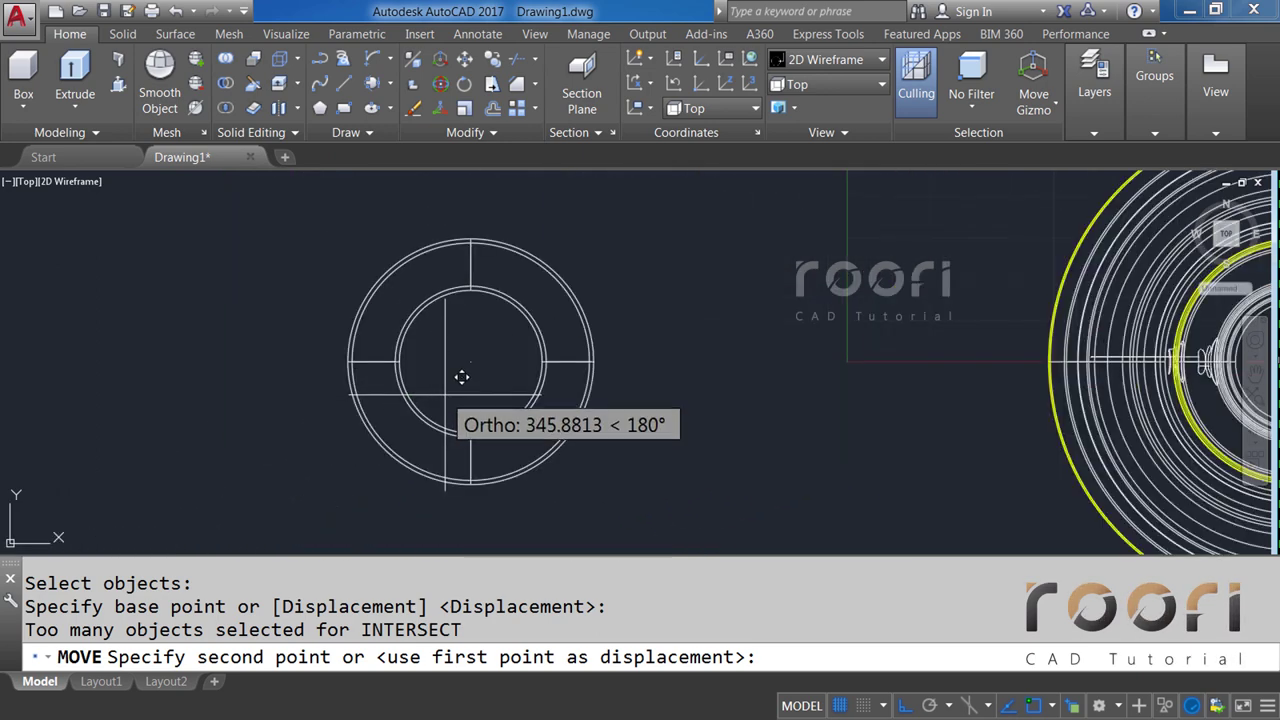
{"action": "scroll", "coordinate": [460, 372], "scroll_direction": "up", "scroll_amount": 1}
{"action": "left_click", "coordinate": [487, 343]}
{"action": "scroll", "coordinate": [487, 343], "scroll_direction": "up", "scroll_amount": 2}
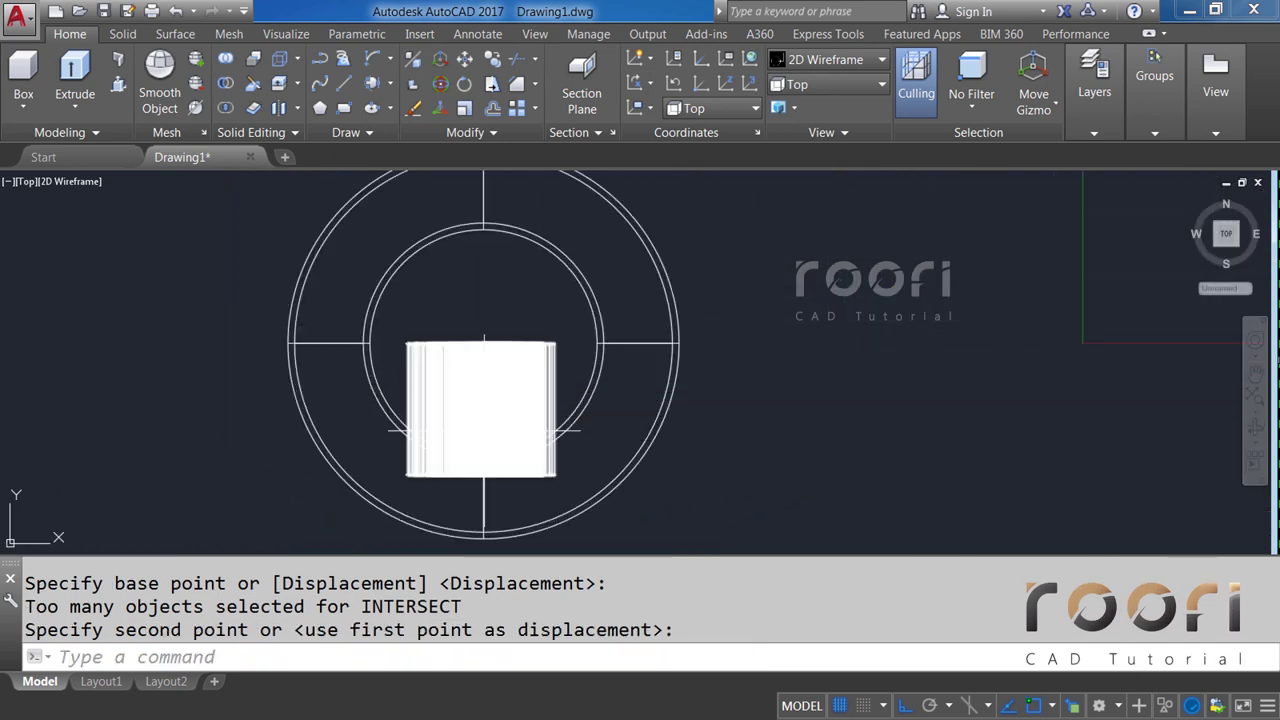
{"action": "scroll", "coordinate": [494, 380], "scroll_direction": "down", "scroll_amount": 2}
{"action": "middle_click_drag", "start_coordinate": [494, 380], "coordinate": [505, 291]}
Move the calligraphy solid again, placing it lower inside the glass circle.
{"action": "type", "text": "M"}
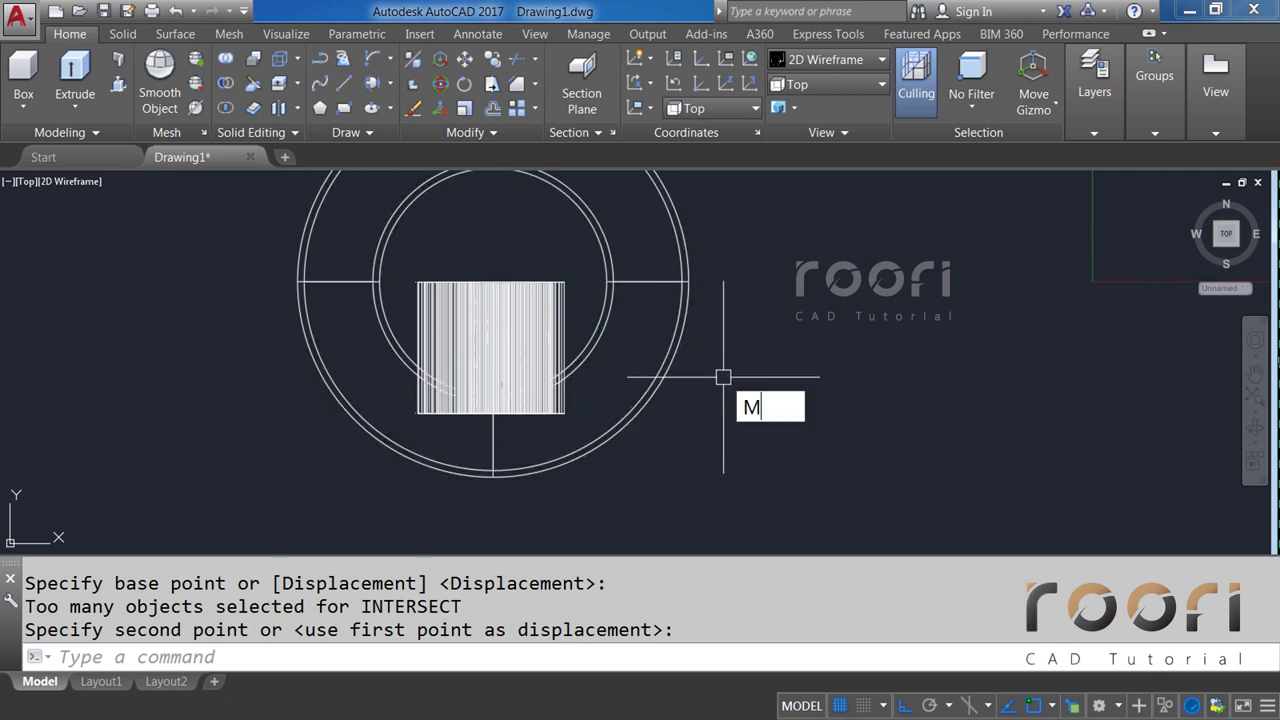
{"action": "key", "text": "Return"}
{"action": "left_click", "coordinate": [535, 335]}
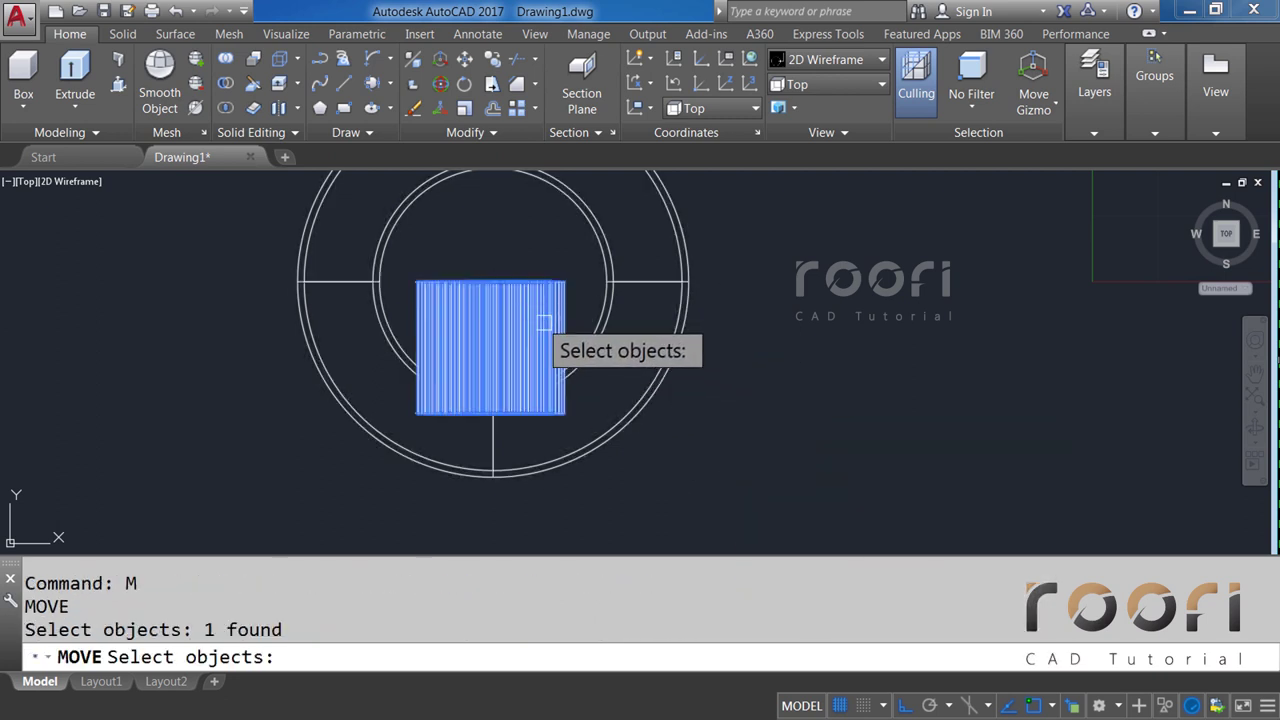
{"action": "key", "text": "Return"}
{"action": "left_click", "coordinate": [721, 334]}
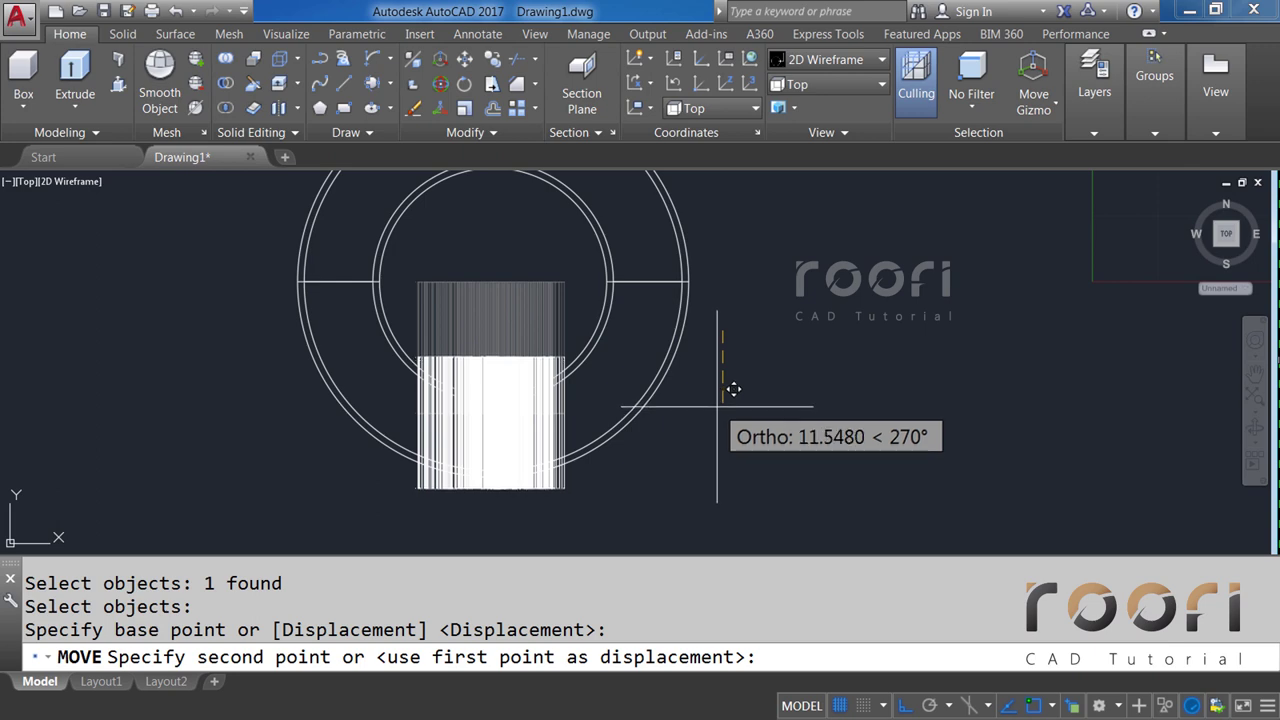
{"action": "left_click", "coordinate": [716, 407]}
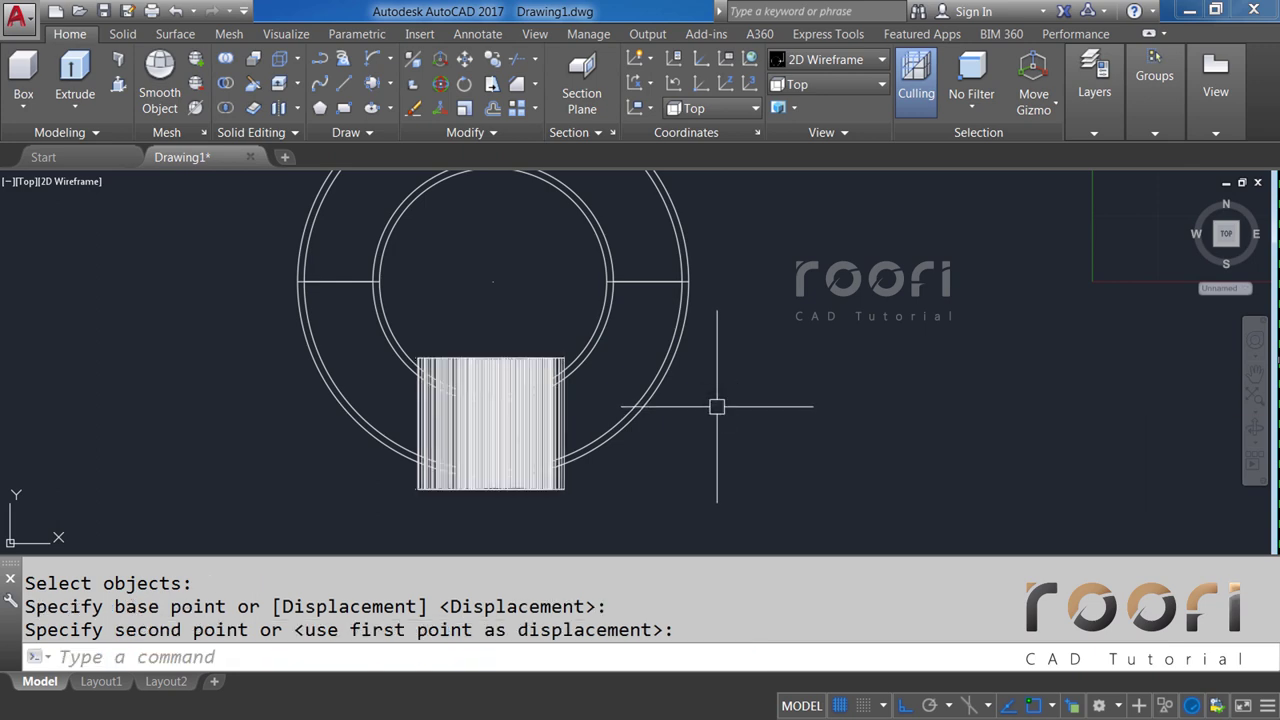
{"action": "left_click", "coordinate": [822, 88]}
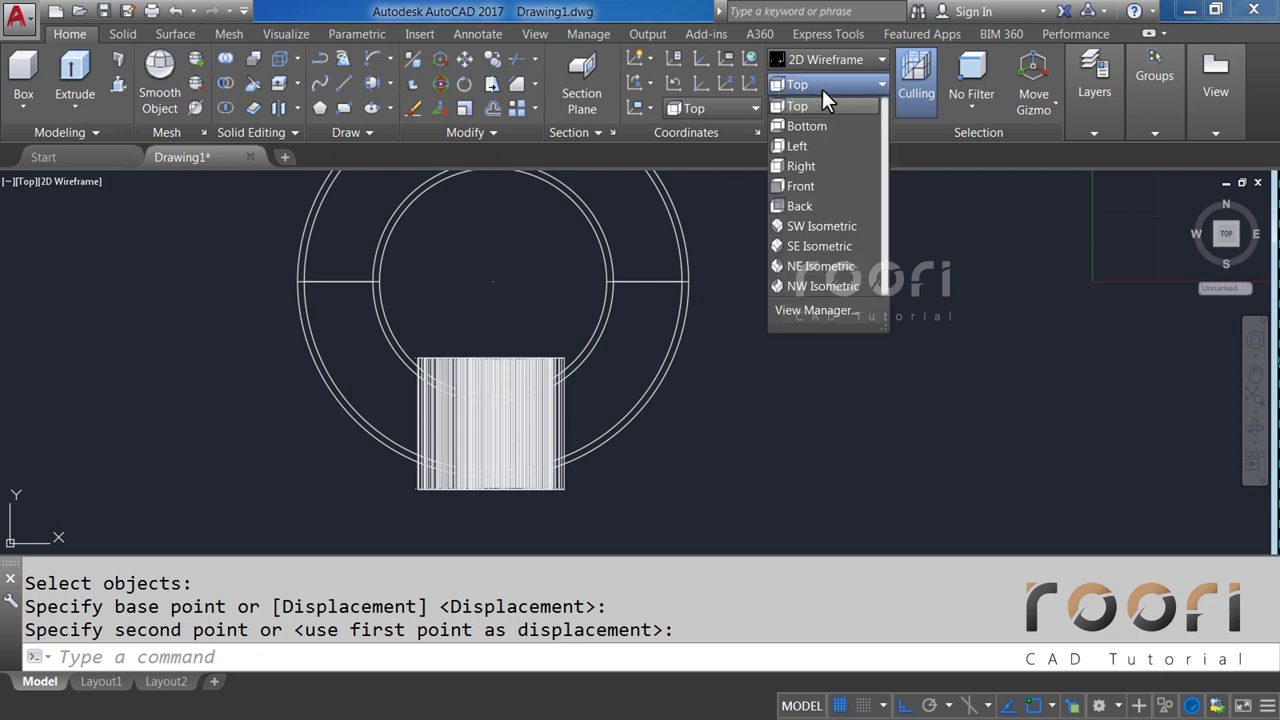
Switch to the Front view and move the calligraphy solid straight up inside the glass.
{"action": "left_click", "coordinate": [807, 186]}
{"action": "middle_click_drag", "start_coordinate": [250, 365], "coordinate": [465, 395]}
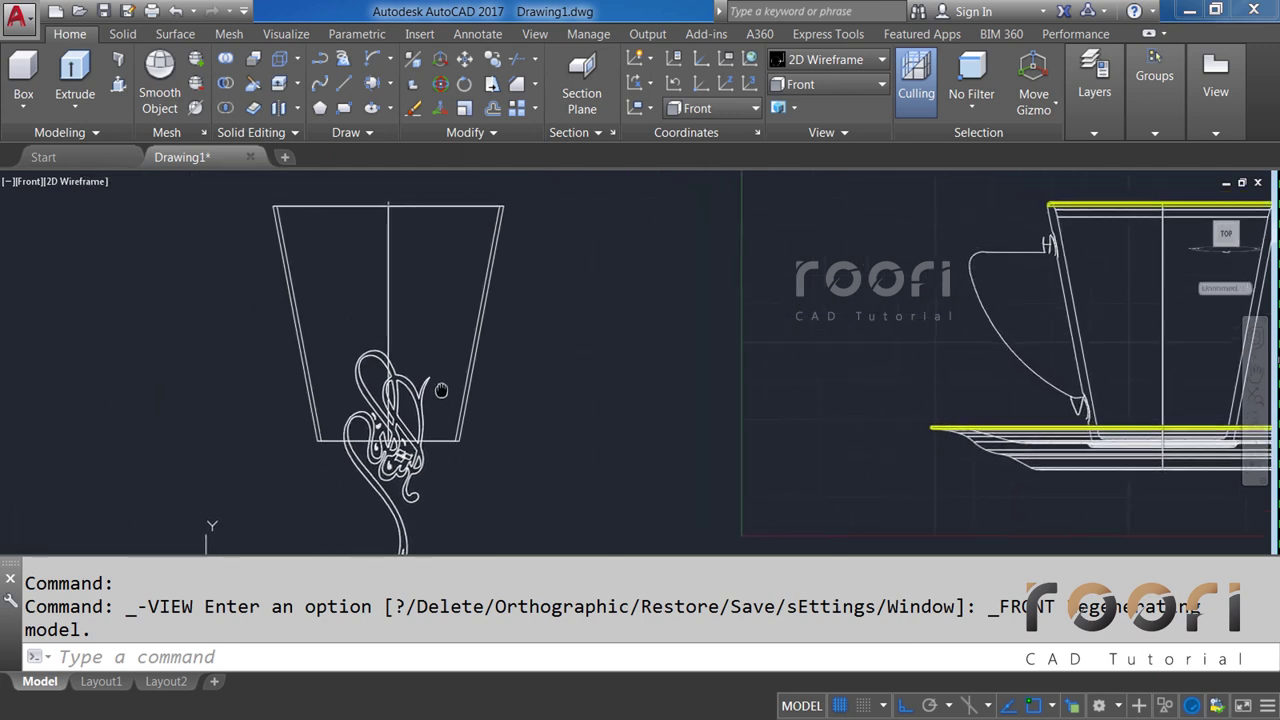
{"action": "type", "text": "M"}
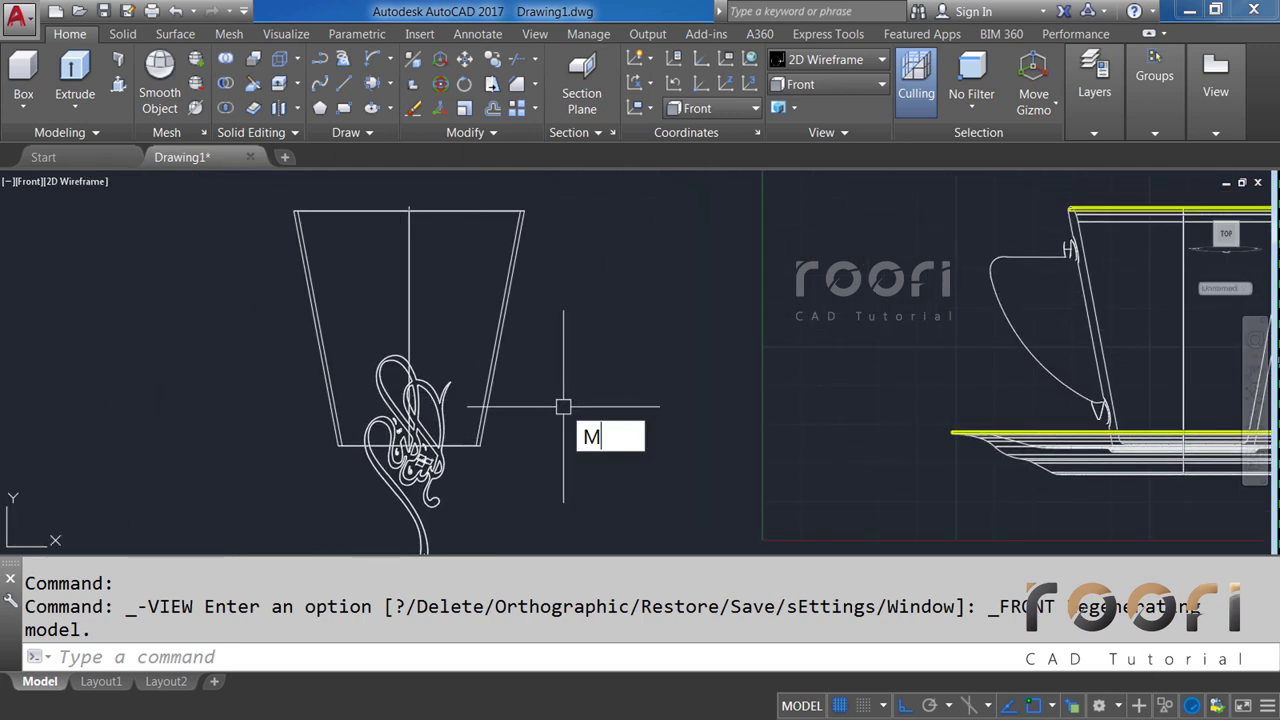
{"action": "key", "text": "Return"}
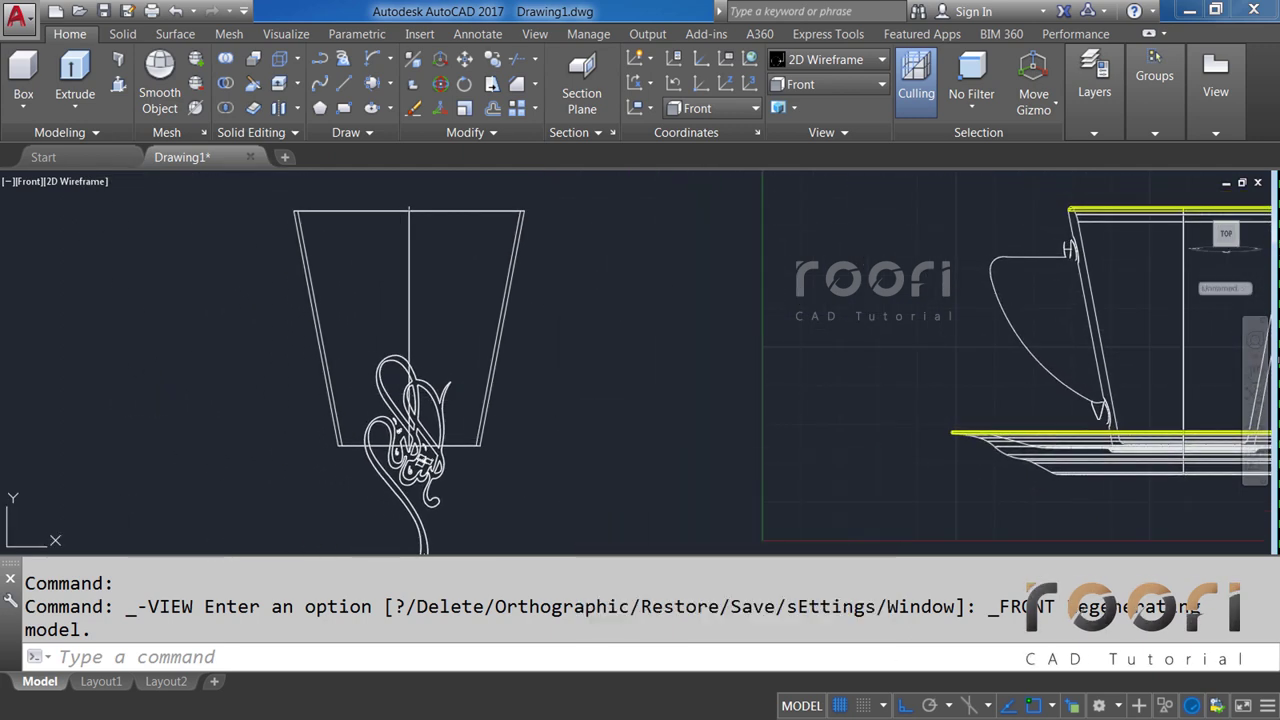
{"action": "left_click", "coordinate": [435, 400]}
{"action": "key", "text": "Return"}
{"action": "left_click", "coordinate": [560, 462]}
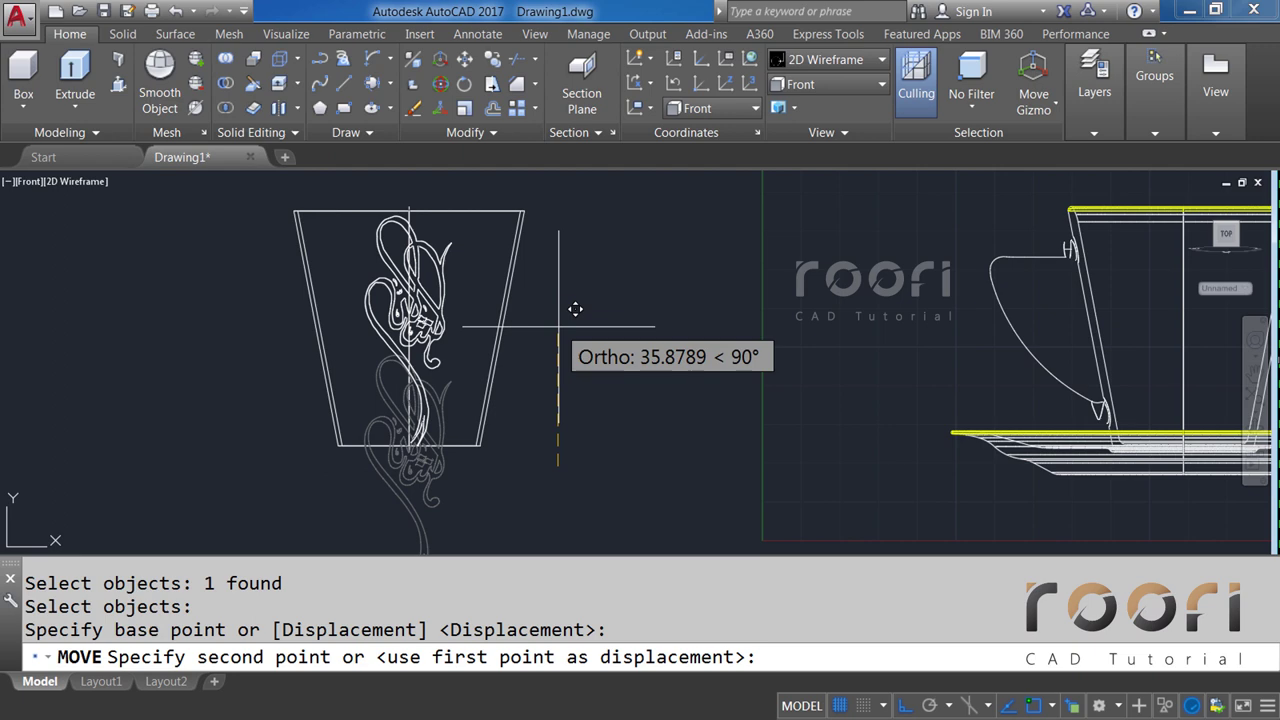
{"action": "left_click", "coordinate": [575, 309]}
{"action": "scroll", "coordinate": [377, 354], "scroll_direction": "up", "scroll_amount": 3}
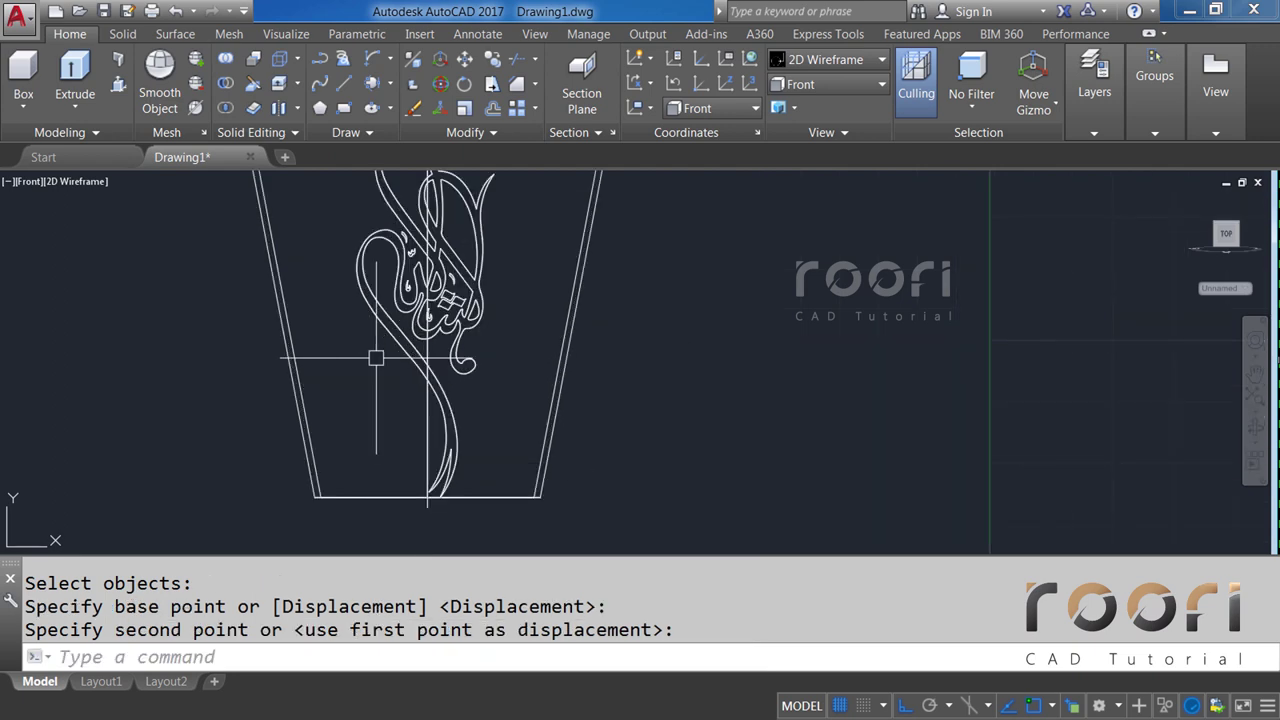
{"action": "middle_click_drag", "start_coordinate": [443, 371], "coordinate": [526, 412]}
Start another move of the calligraphy solid, picking a new base point for the adjustment.
{"action": "type", "text": "M"}
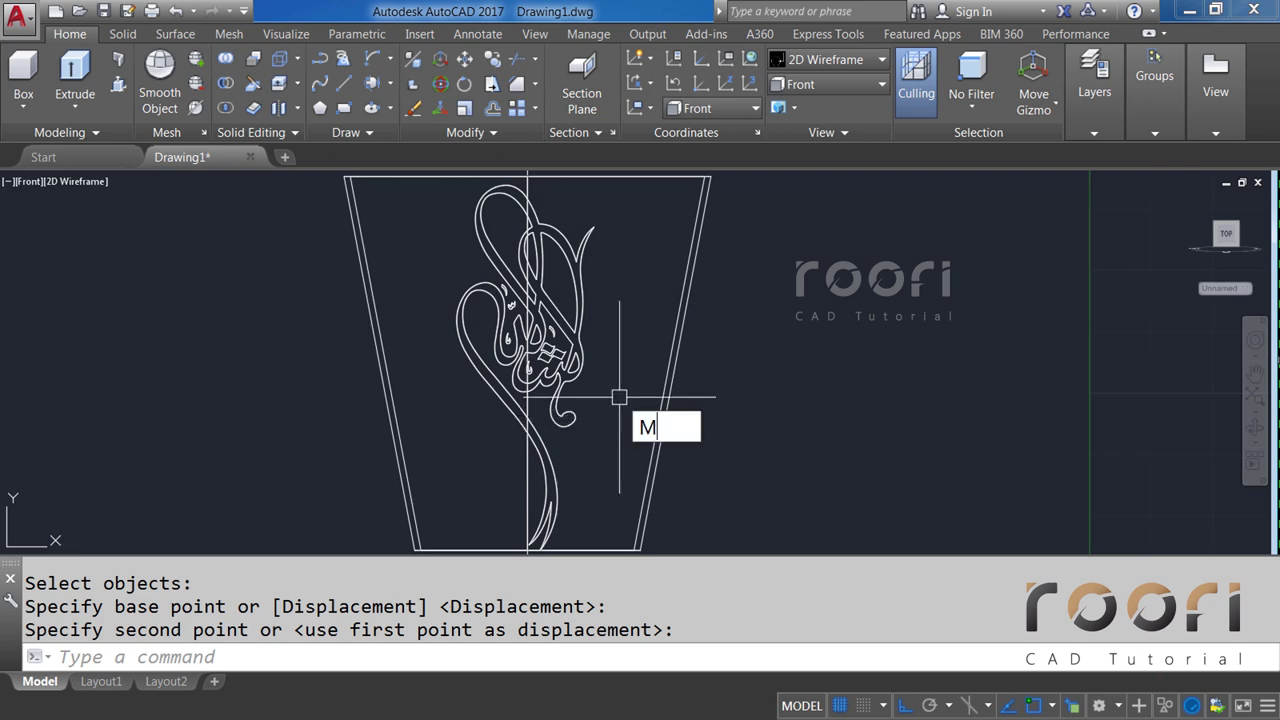
{"action": "key", "text": "Return"}
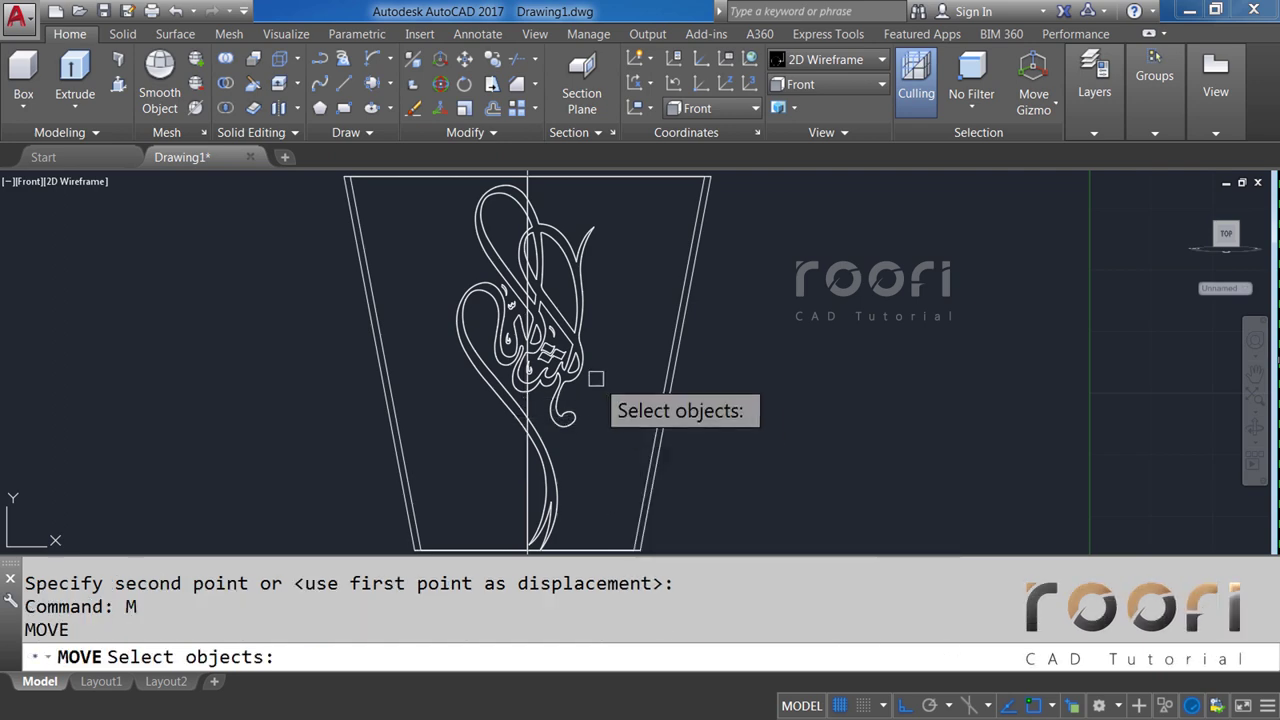
{"action": "left_click", "coordinate": [580, 366]}
{"action": "key", "text": "Return"}
{"action": "left_click", "coordinate": [806, 392]}
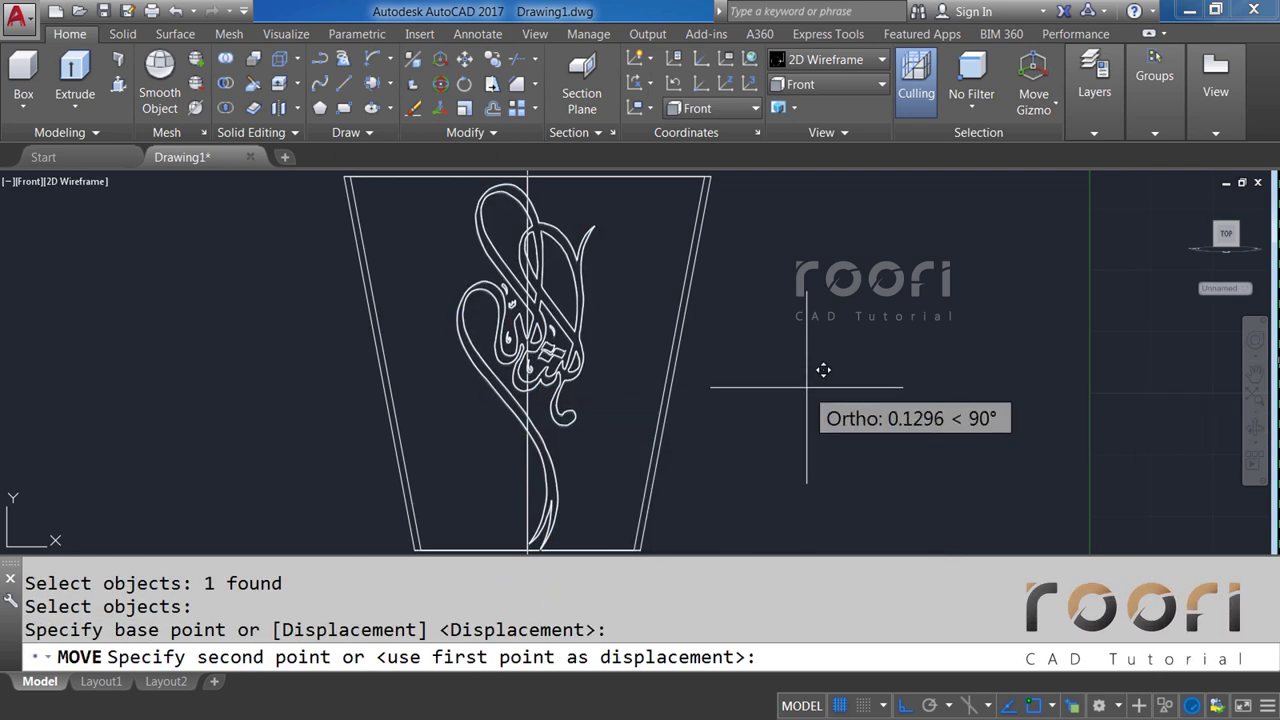
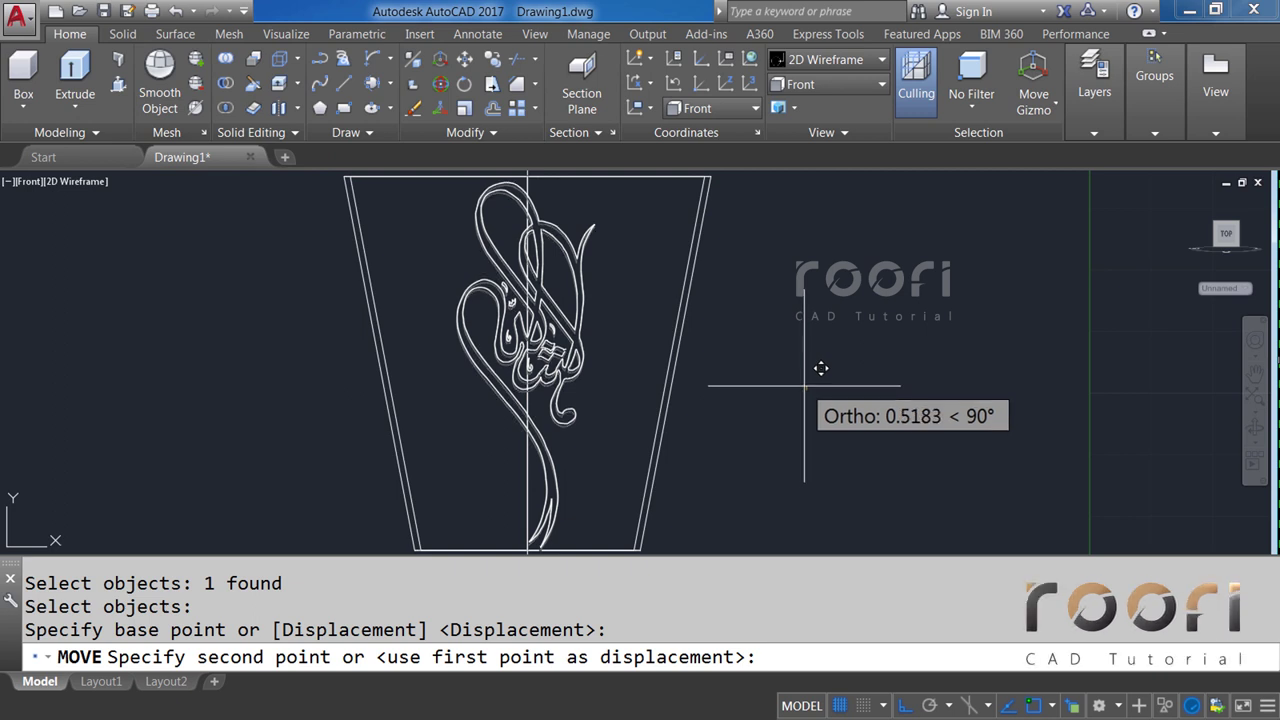
Move the calligraphy up 0.51 and switch to the Top view centred on the ring.
{"action": "type", "text": "0.51"}
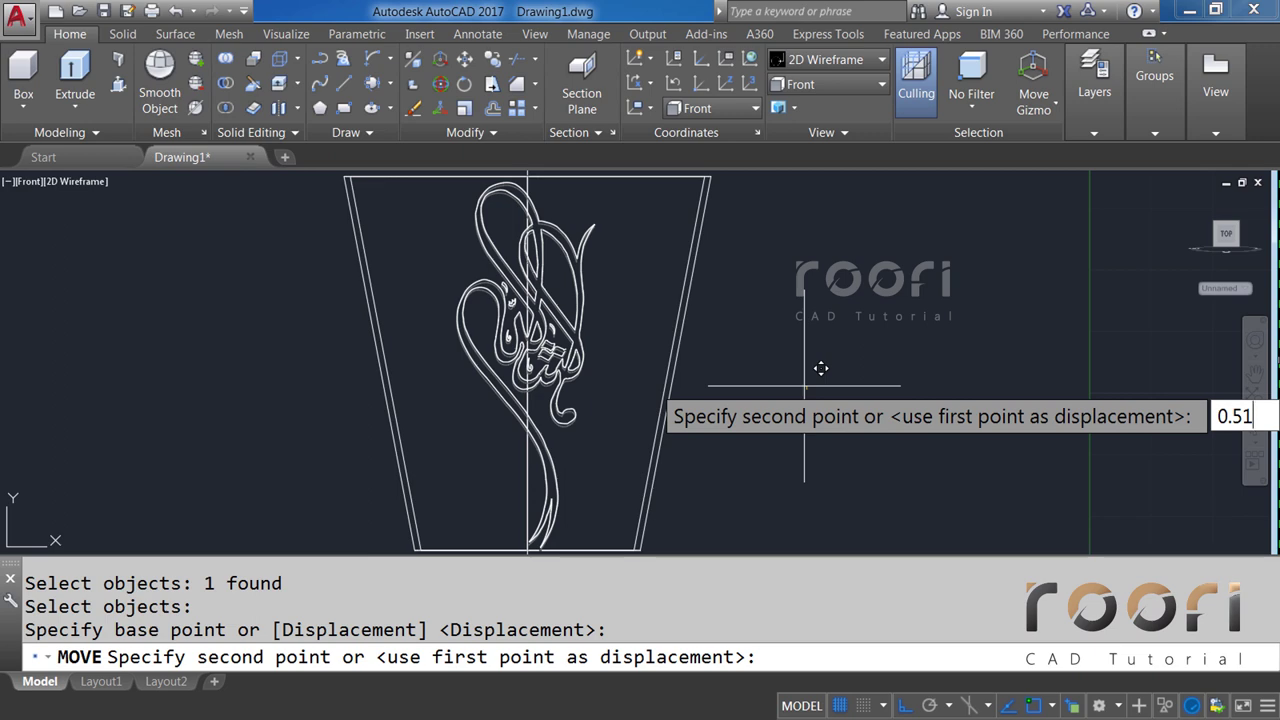
{"action": "key", "text": "Return"}
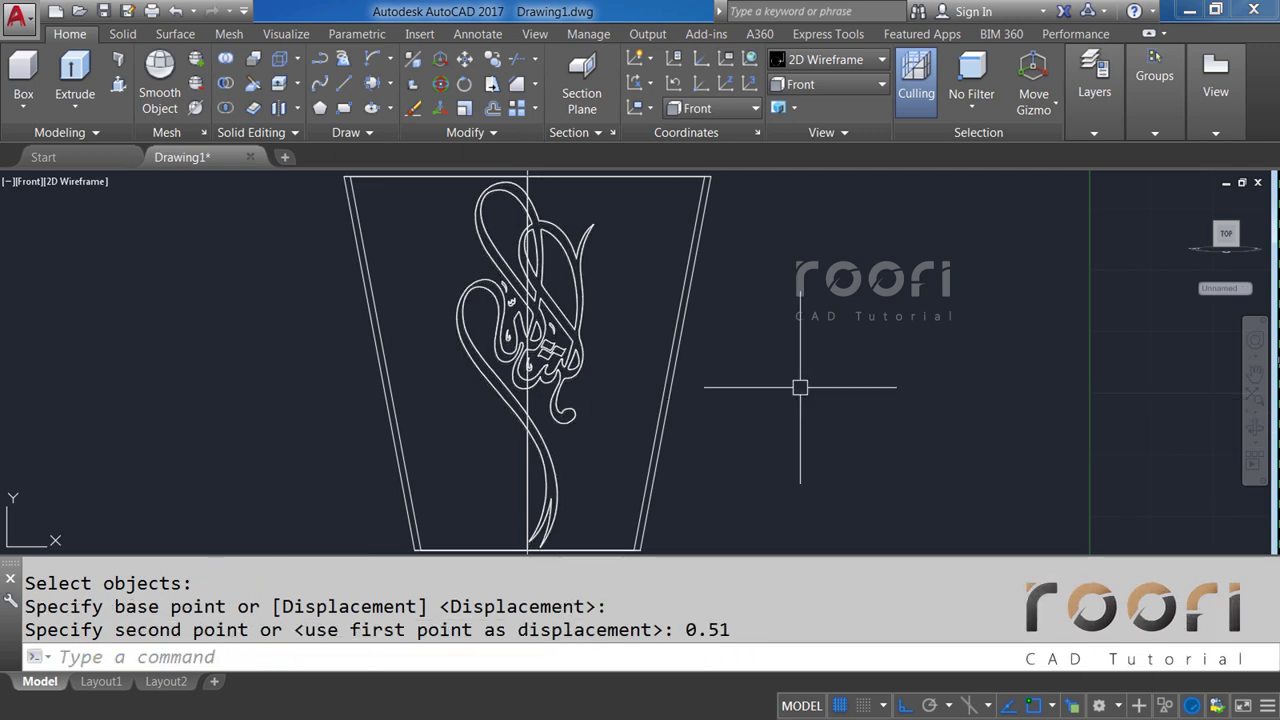
{"action": "scroll", "coordinate": [772, 393], "scroll_direction": "down", "scroll_amount": 2}
{"action": "middle_click_drag", "start_coordinate": [786, 393], "coordinate": [701, 406]}
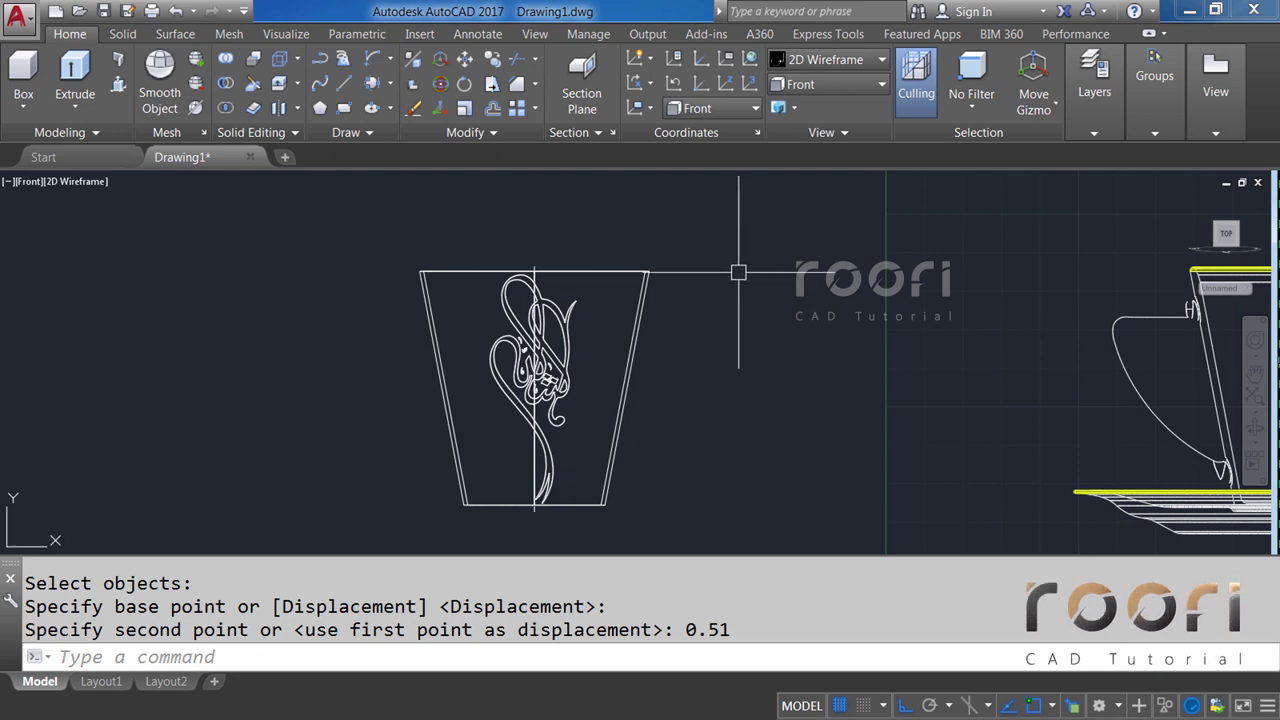
{"action": "left_click", "coordinate": [811, 85]}
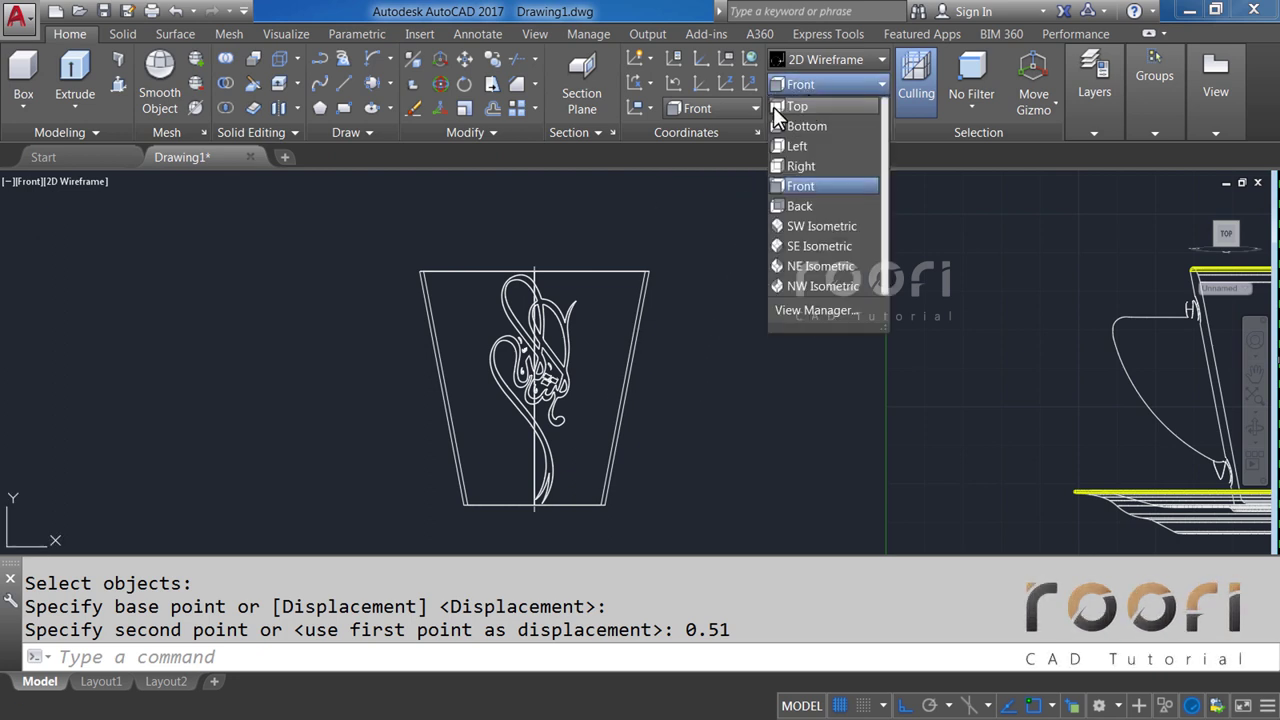
{"action": "left_click", "coordinate": [806, 106]}
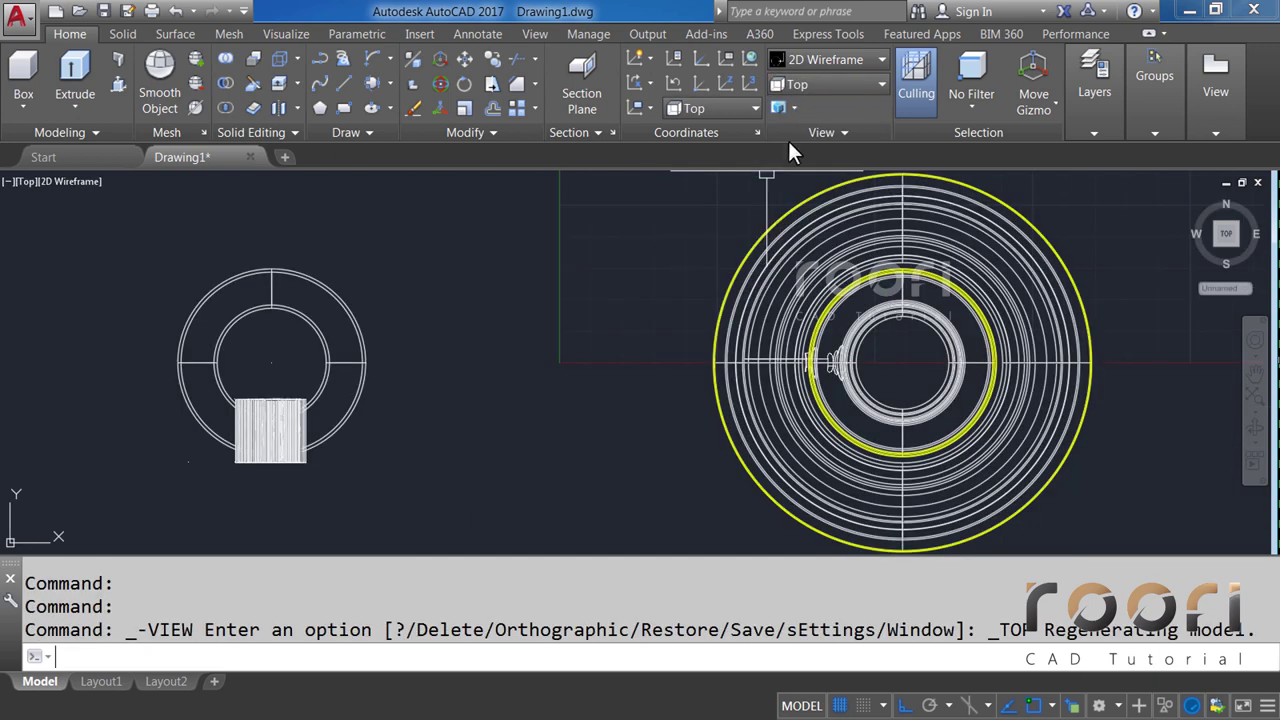
{"action": "middle_click_drag", "start_coordinate": [385, 401], "coordinate": [536, 375]}
{"action": "scroll", "coordinate": [509, 380], "scroll_direction": "up", "scroll_amount": 2}
Rotate the hatched block 90° about the ring centre.
{"action": "type", "text": "R"}
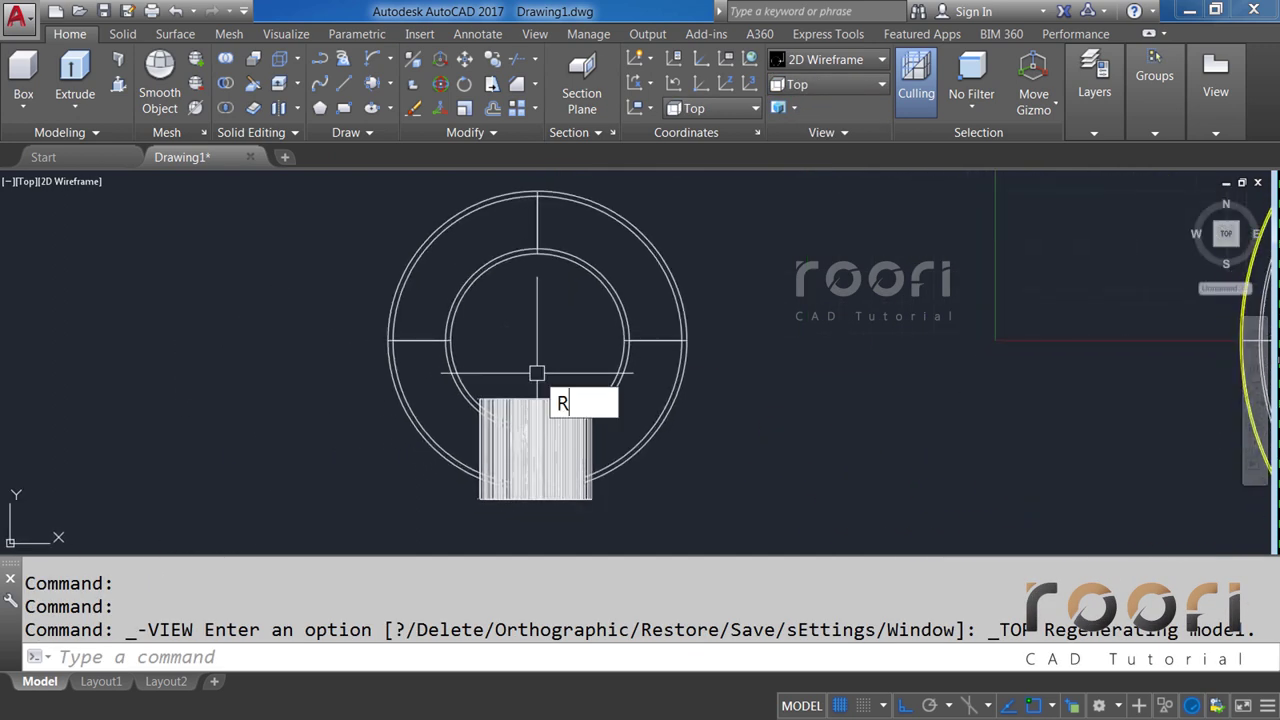
{"action": "type", "text": "OTATE"}
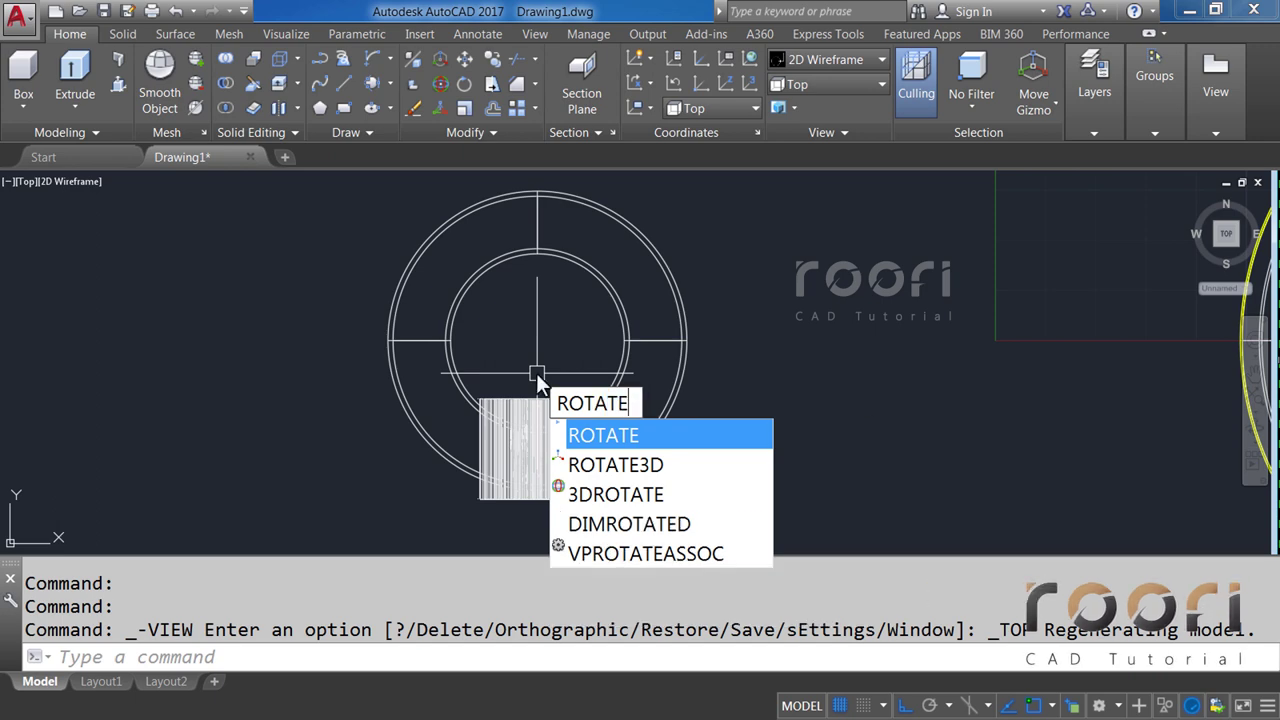
{"action": "key", "text": "Return"}
{"action": "left_click", "coordinate": [534, 396]}
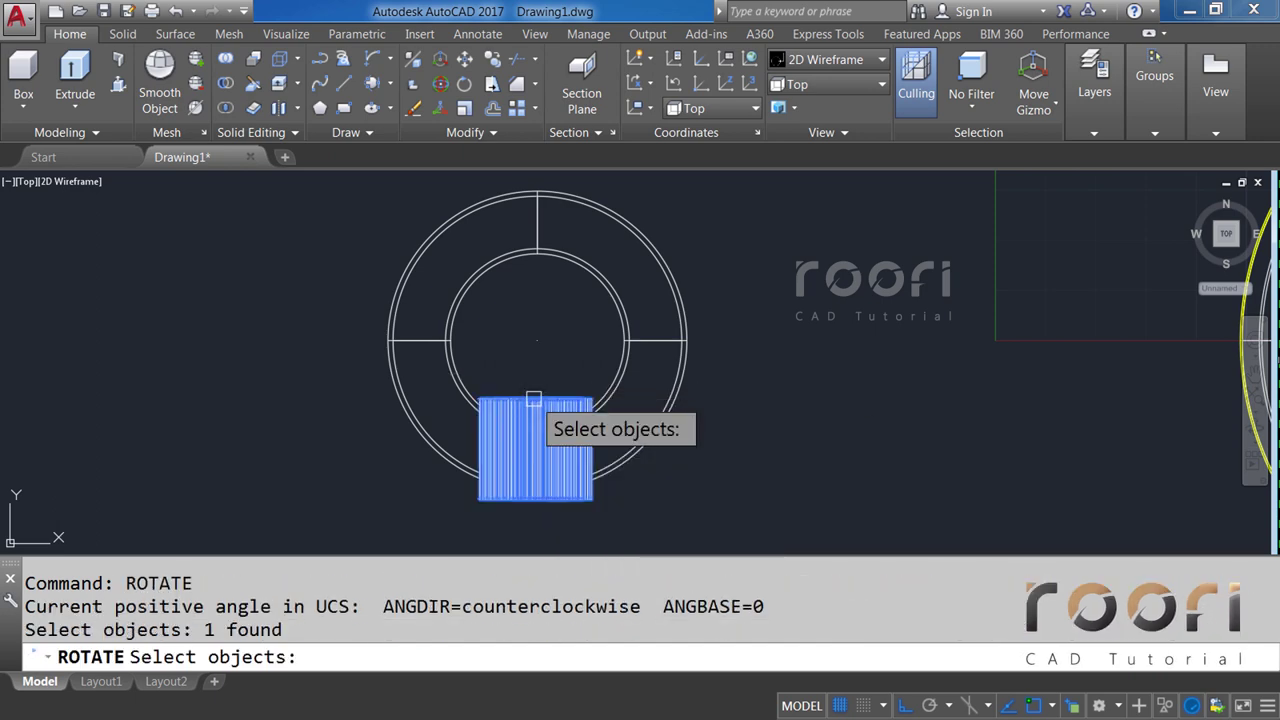
{"action": "key", "text": "Return"}
{"action": "left_click", "coordinate": [537, 341]}
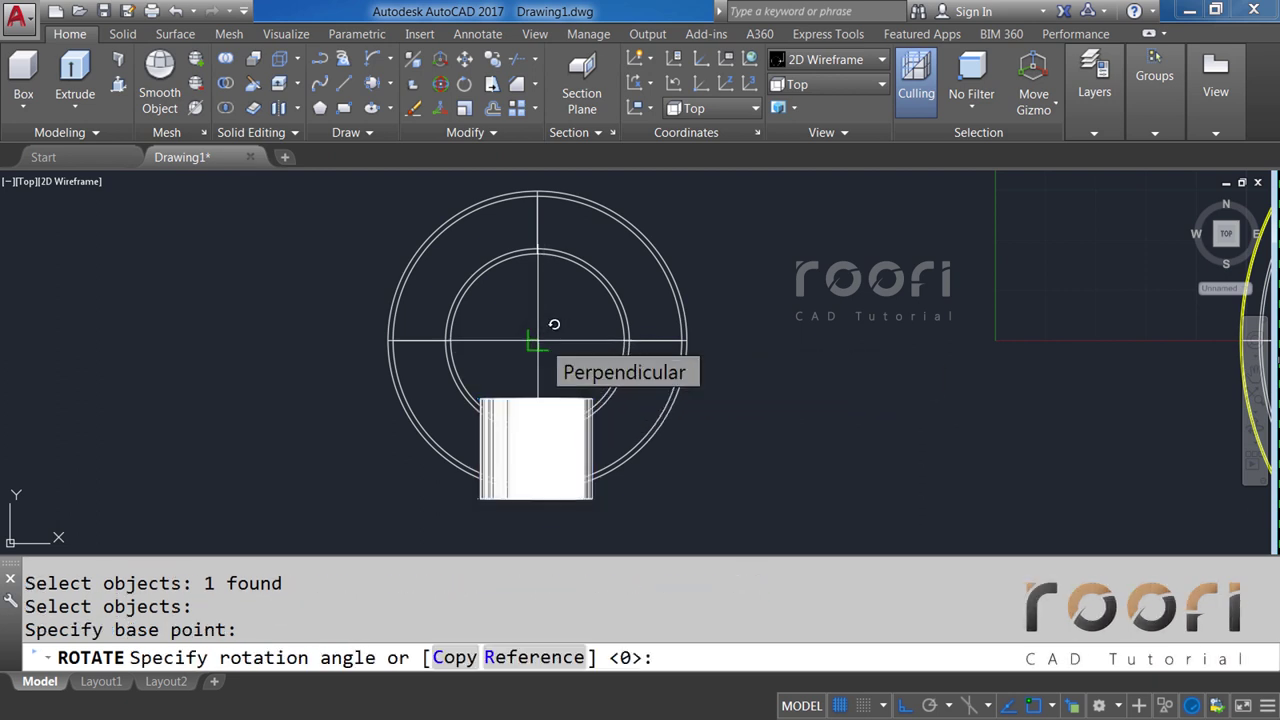
{"action": "type", "text": "90"}
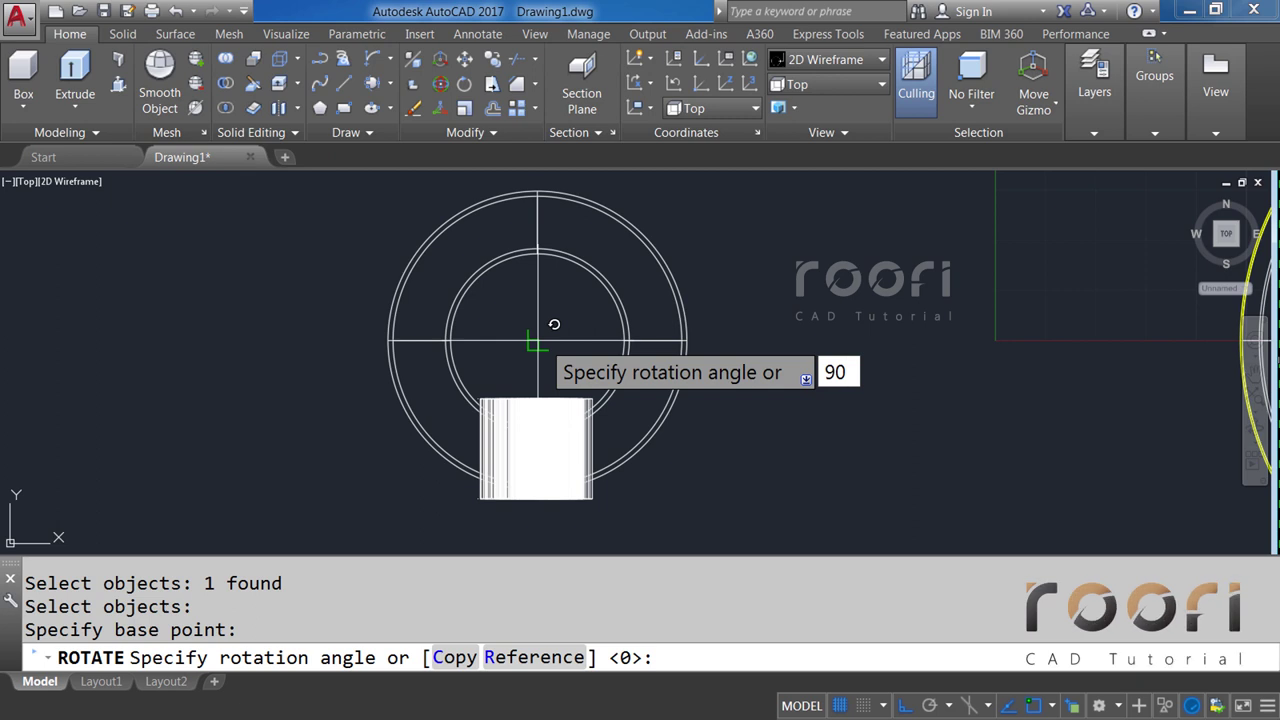
{"action": "key", "text": "Return"}
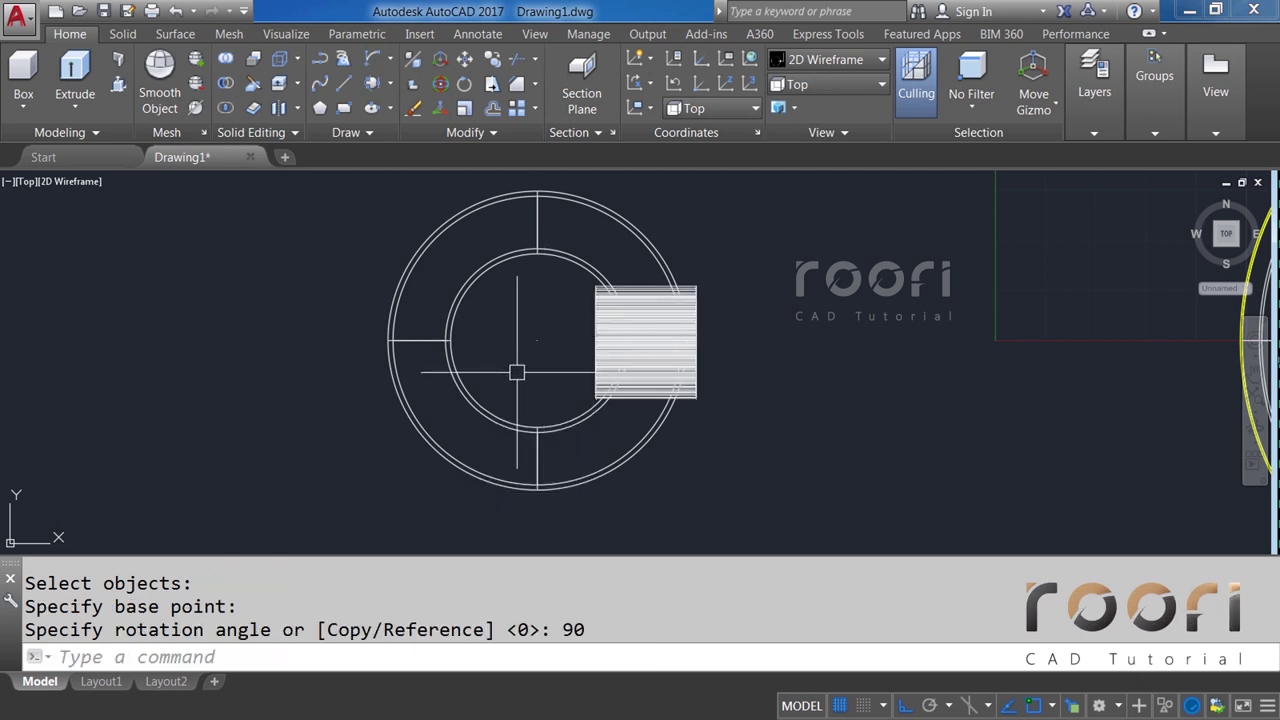
{"action": "type", "text": "ARRAY"}
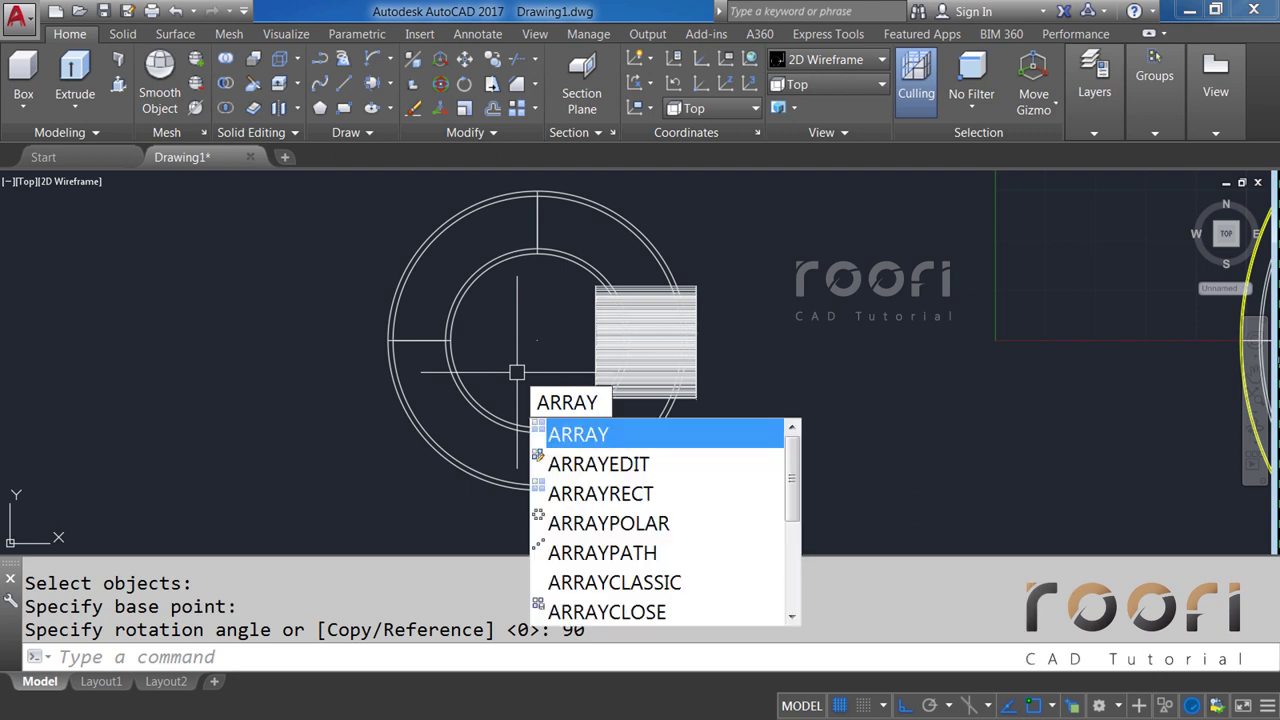
Polar-array the hatched block into 3 items around the ring centre.
{"action": "key", "text": "Return"}
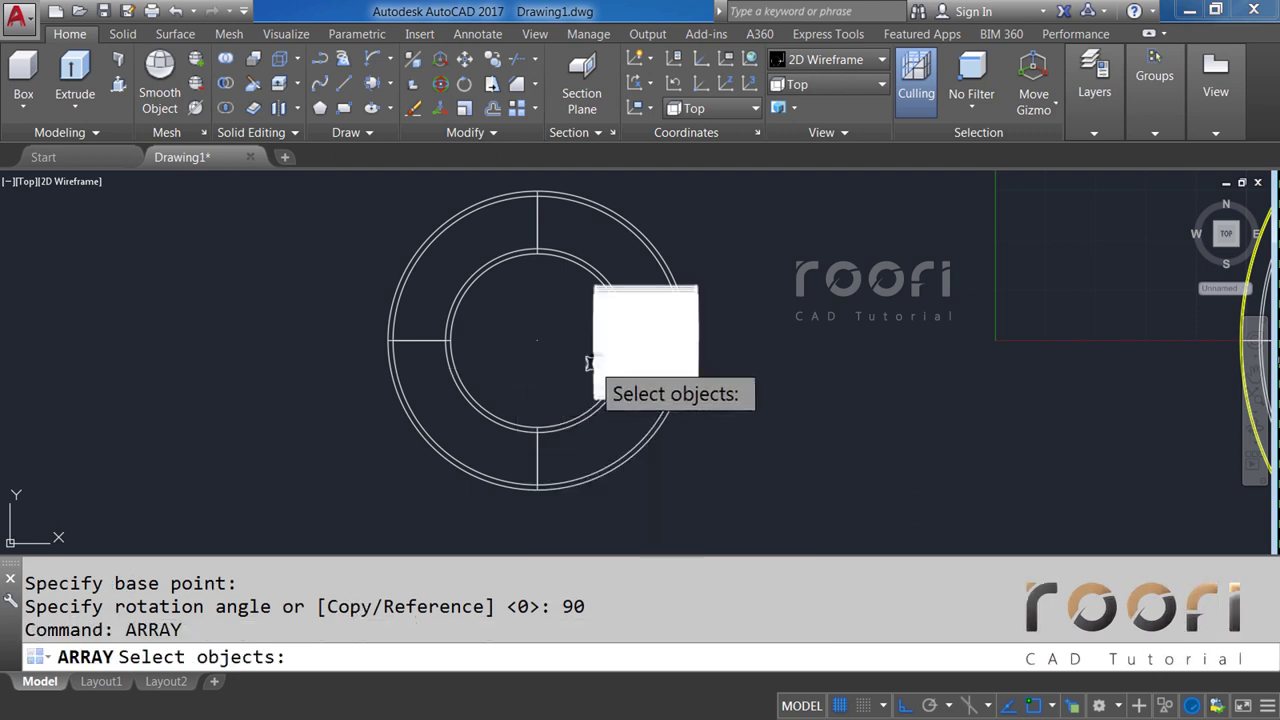
{"action": "left_click", "coordinate": [595, 362]}
{"action": "key", "text": "Return"}
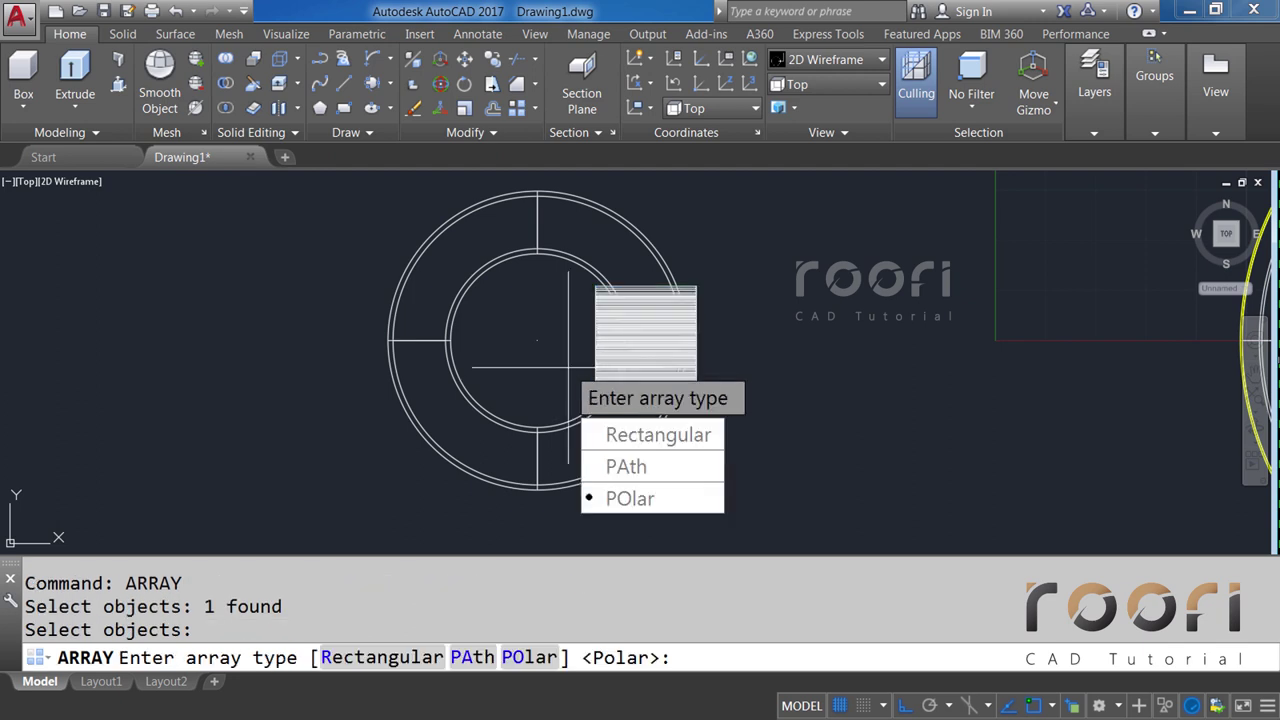
{"action": "left_click", "coordinate": [608, 502]}
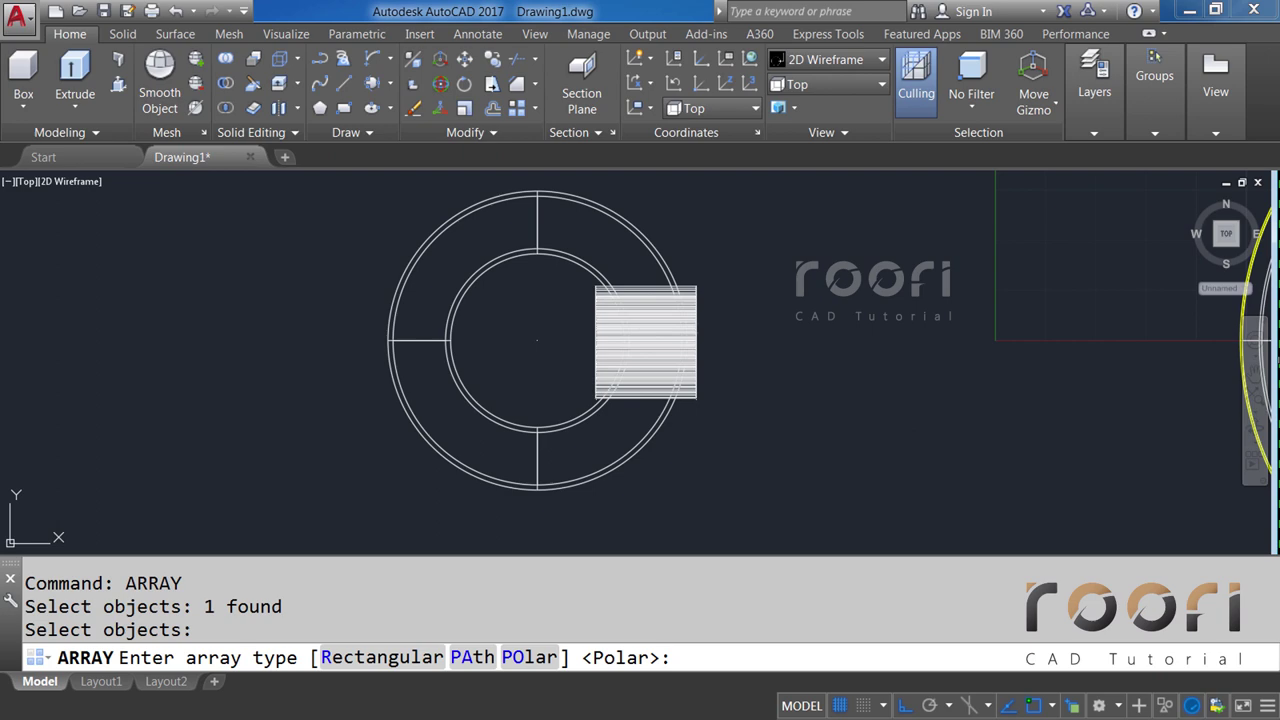
{"action": "left_click", "coordinate": [537, 341]}
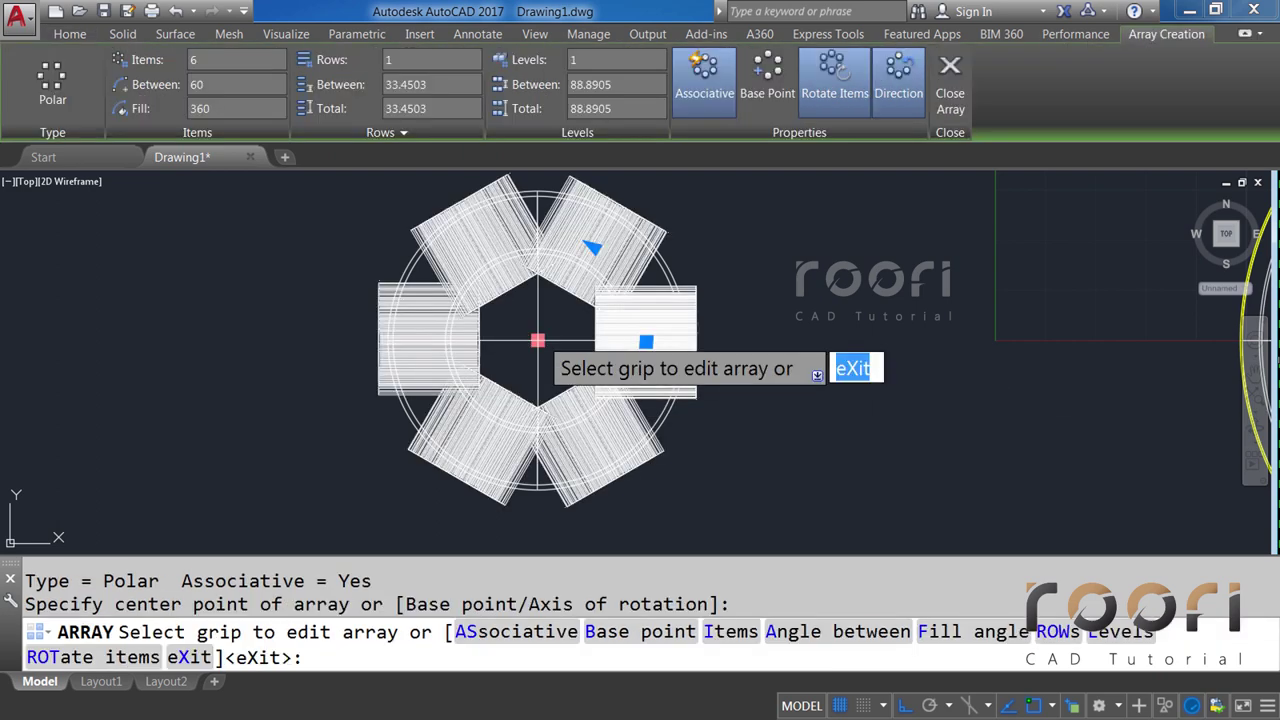
{"action": "left_click", "coordinate": [731, 645]}
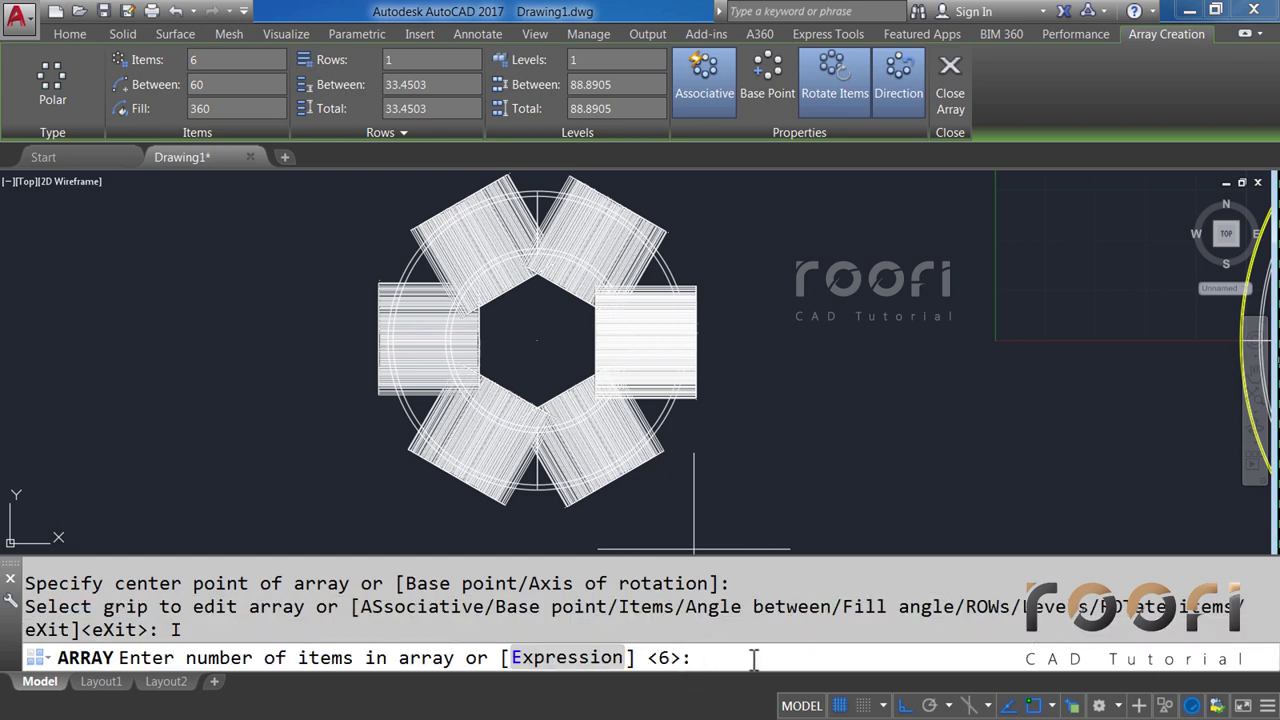
{"action": "type", "text": "3"}
{"action": "key", "text": "Return"}
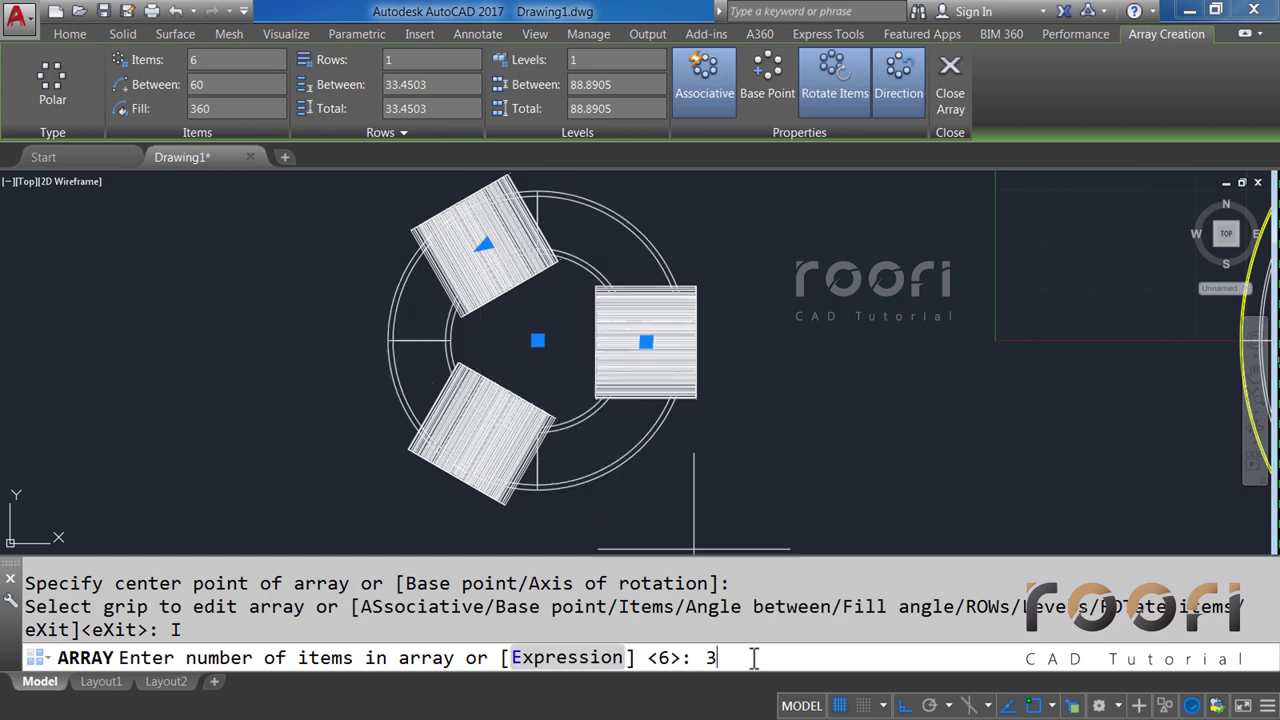
{"action": "key", "text": "Return"}
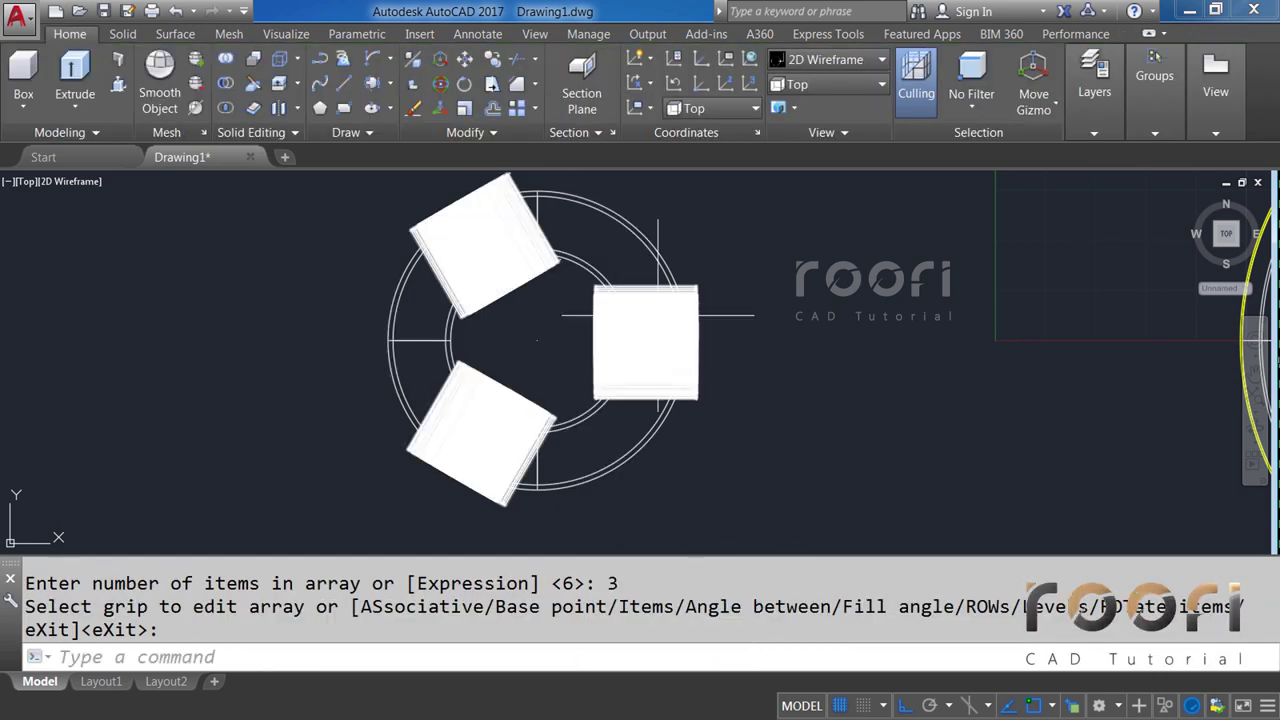
Explode the three-block array into separate solids.
{"action": "type", "text": "EXPLODE"}
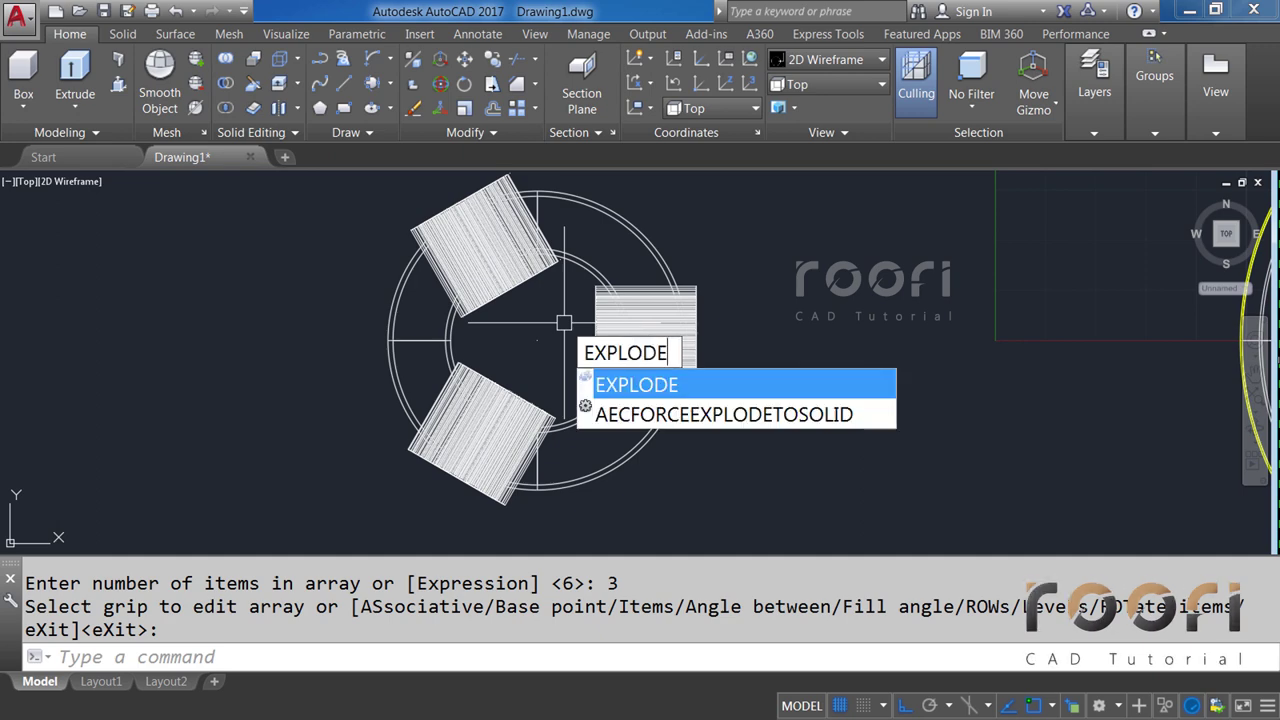
{"action": "key", "text": "Return"}
{"action": "left_click", "coordinate": [535, 280]}
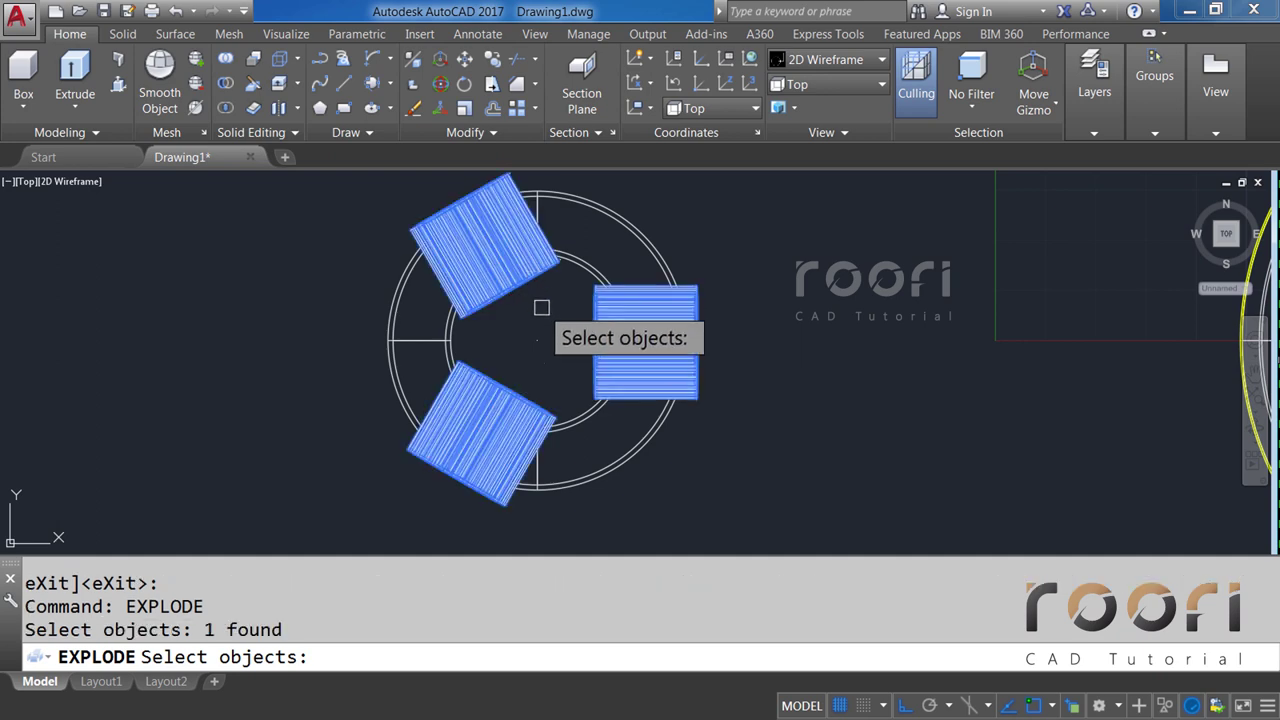
{"action": "key", "text": "Return"}
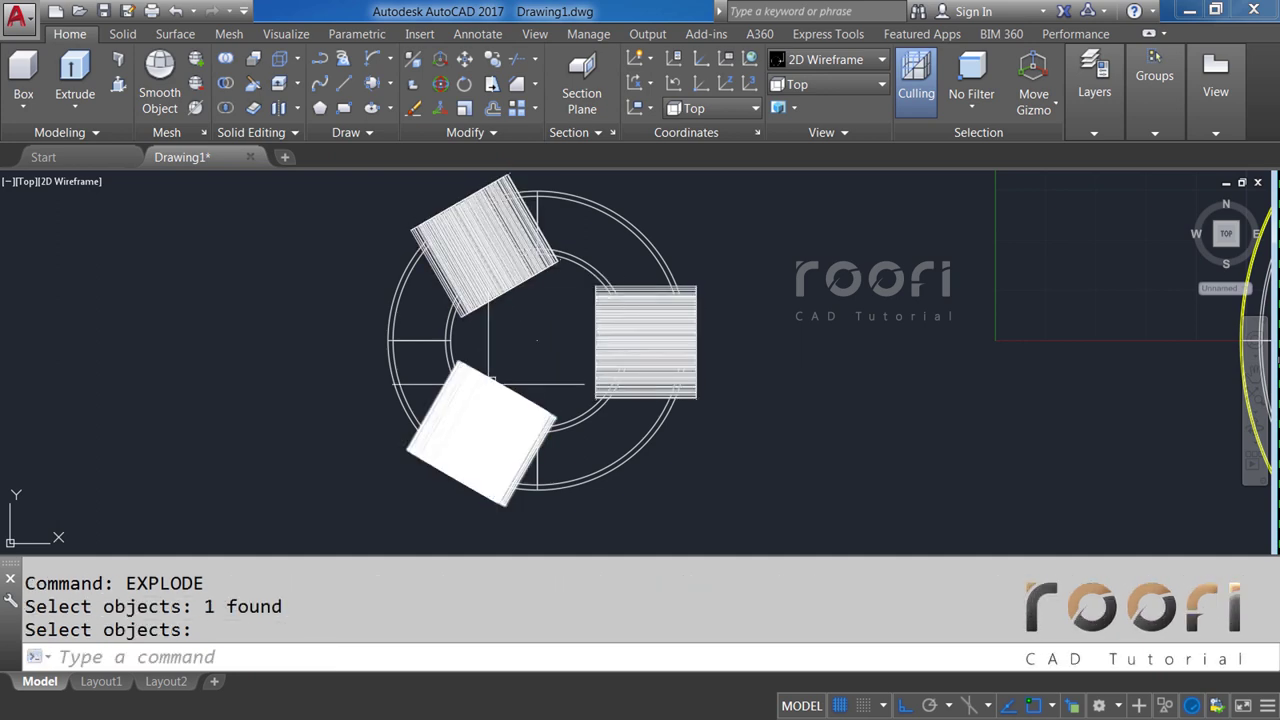
Union the three blocks into a single solid.
{"action": "type", "text": "UNION"}
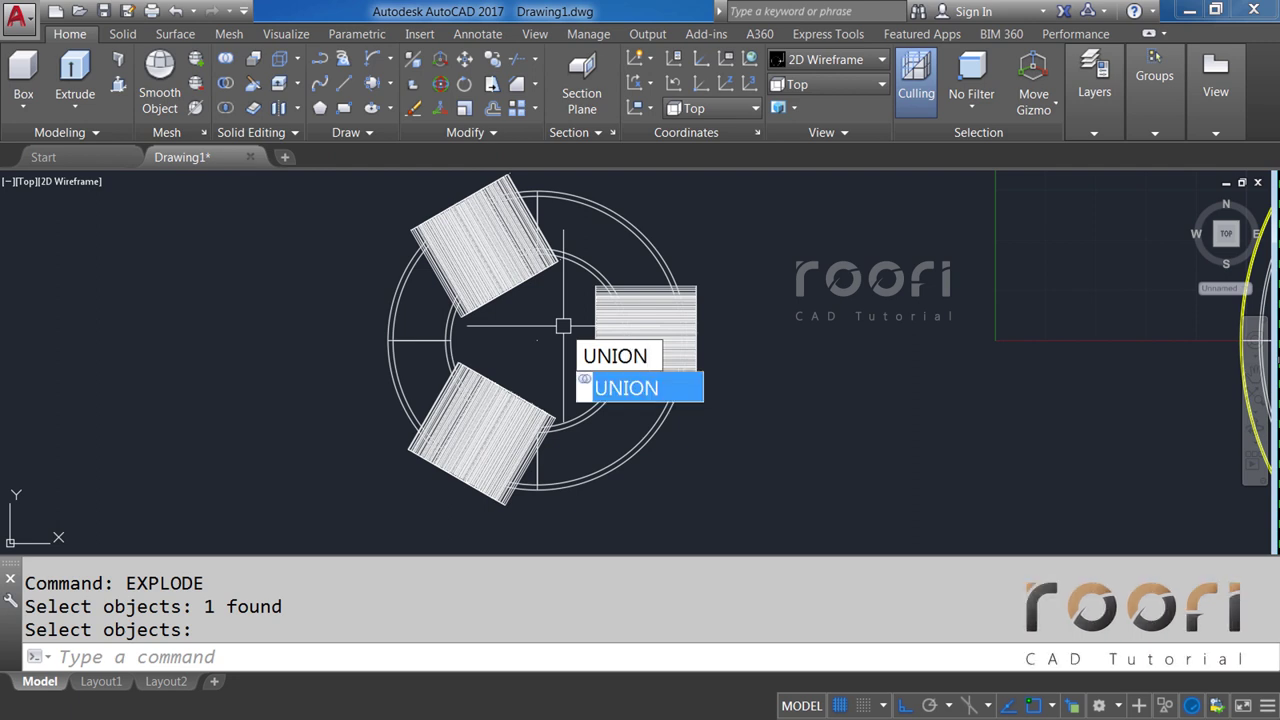
{"action": "key", "text": "Return"}
{"action": "left_click", "coordinate": [511, 274]}
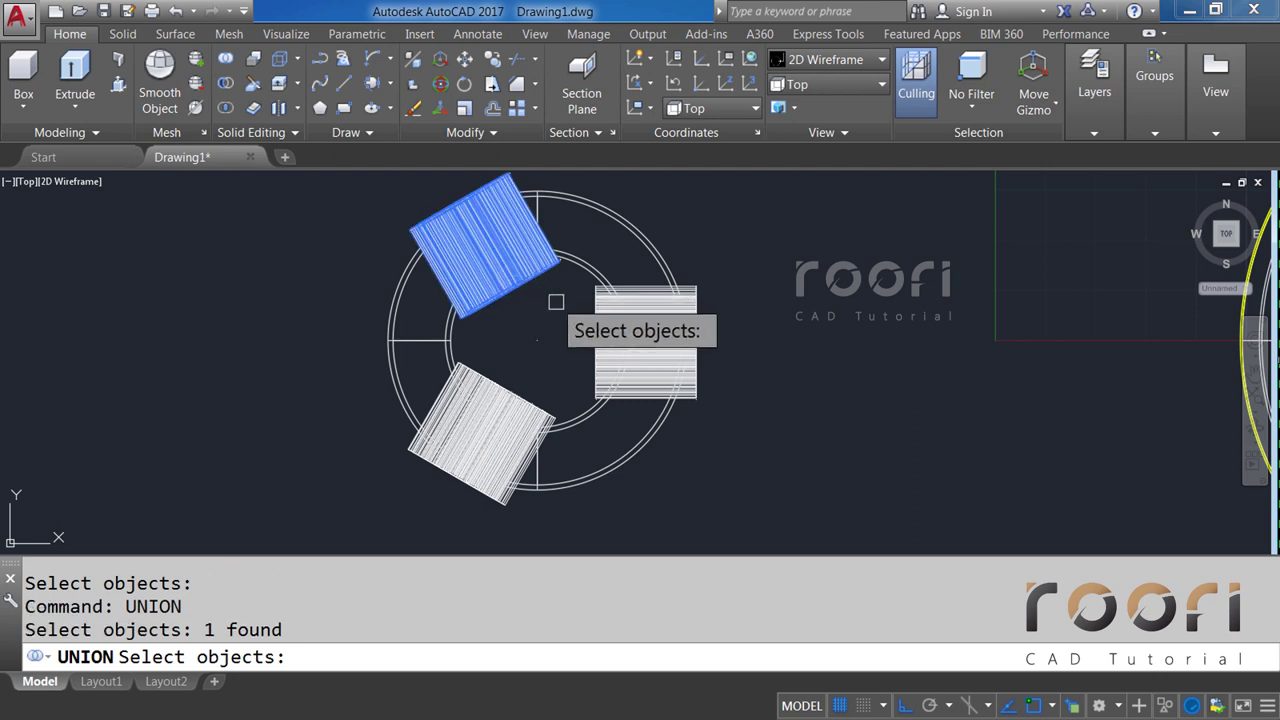
{"action": "left_click", "coordinate": [590, 331]}
{"action": "left_click", "coordinate": [514, 400]}
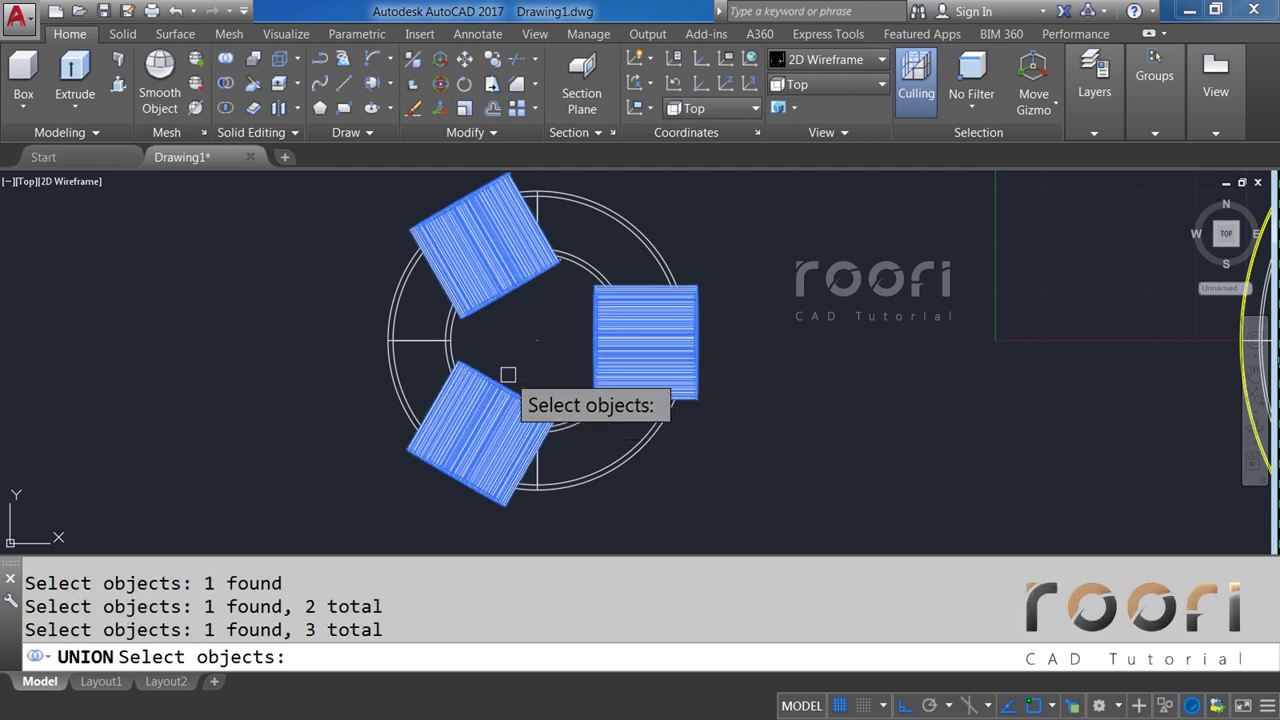
{"action": "key", "text": "Return"}
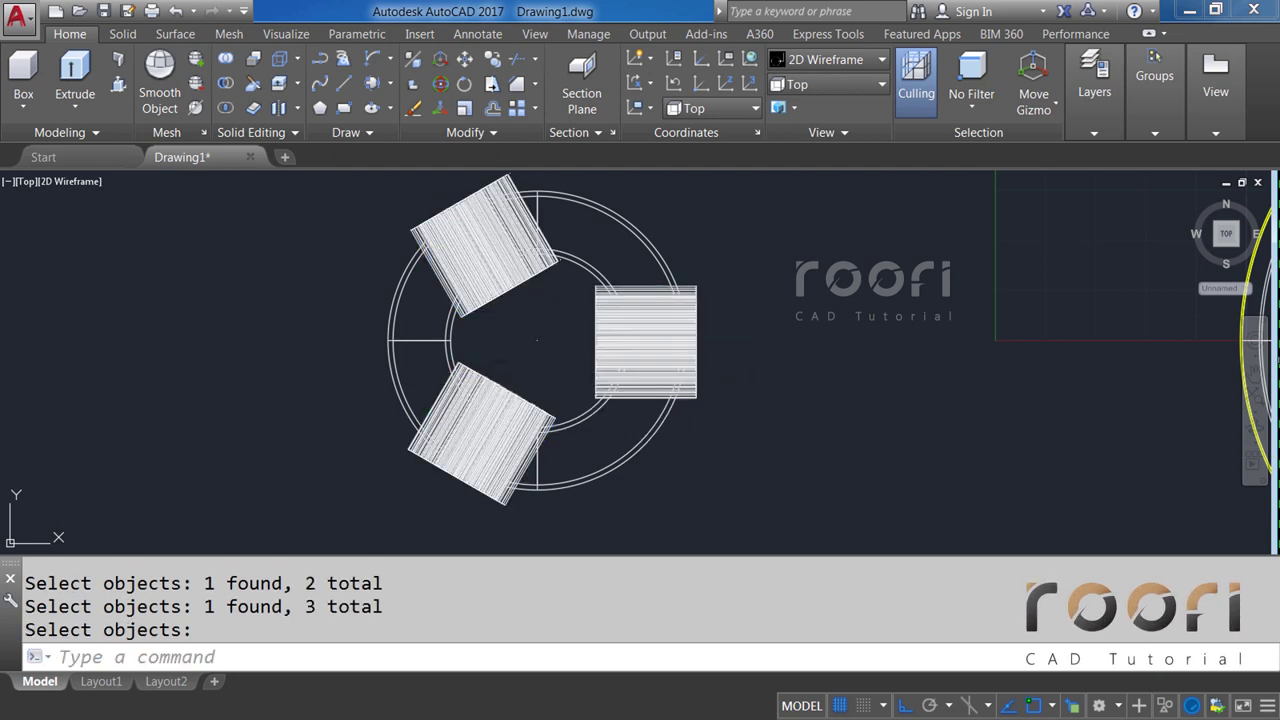
{"action": "key", "text": "Return"}
{"action": "key", "text": "Escape"}
{"action": "left_click", "coordinate": [578, 413]}
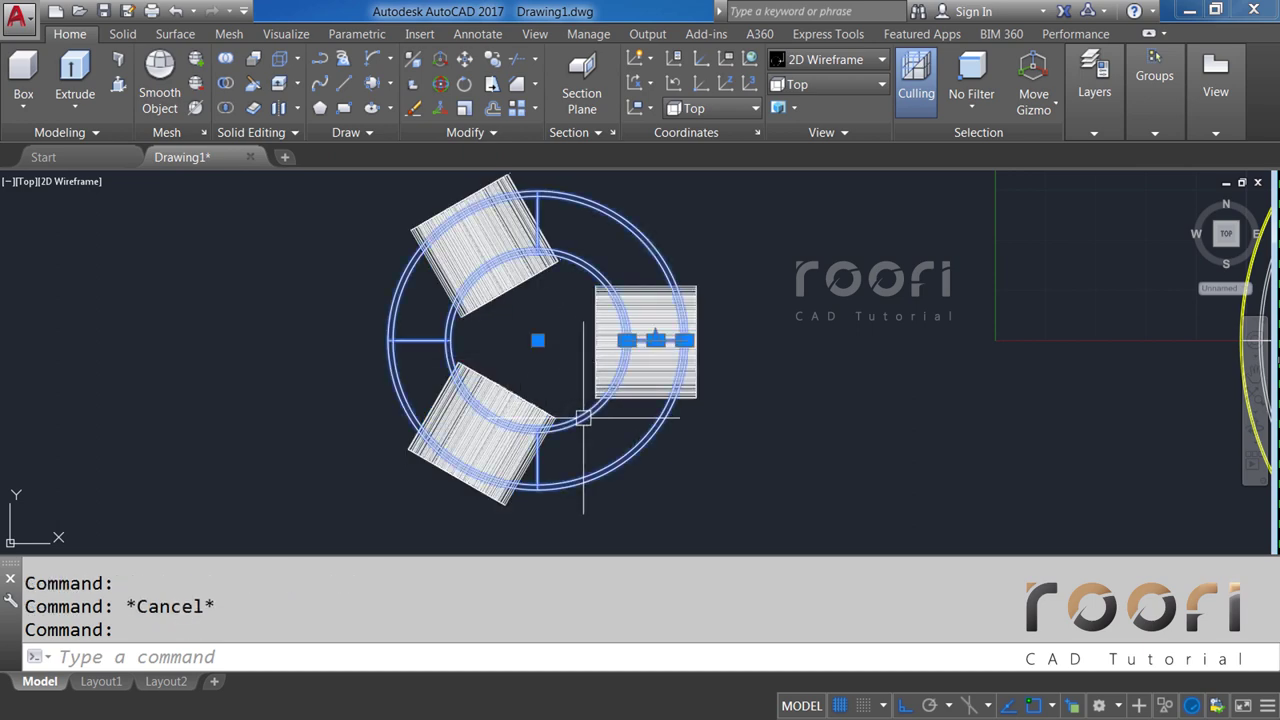
{"action": "key", "text": "Escape"}
{"action": "left_click", "coordinate": [543, 377]}
{"action": "key", "text": "Escape"}
{"action": "type", "text": "INTERSEC"}
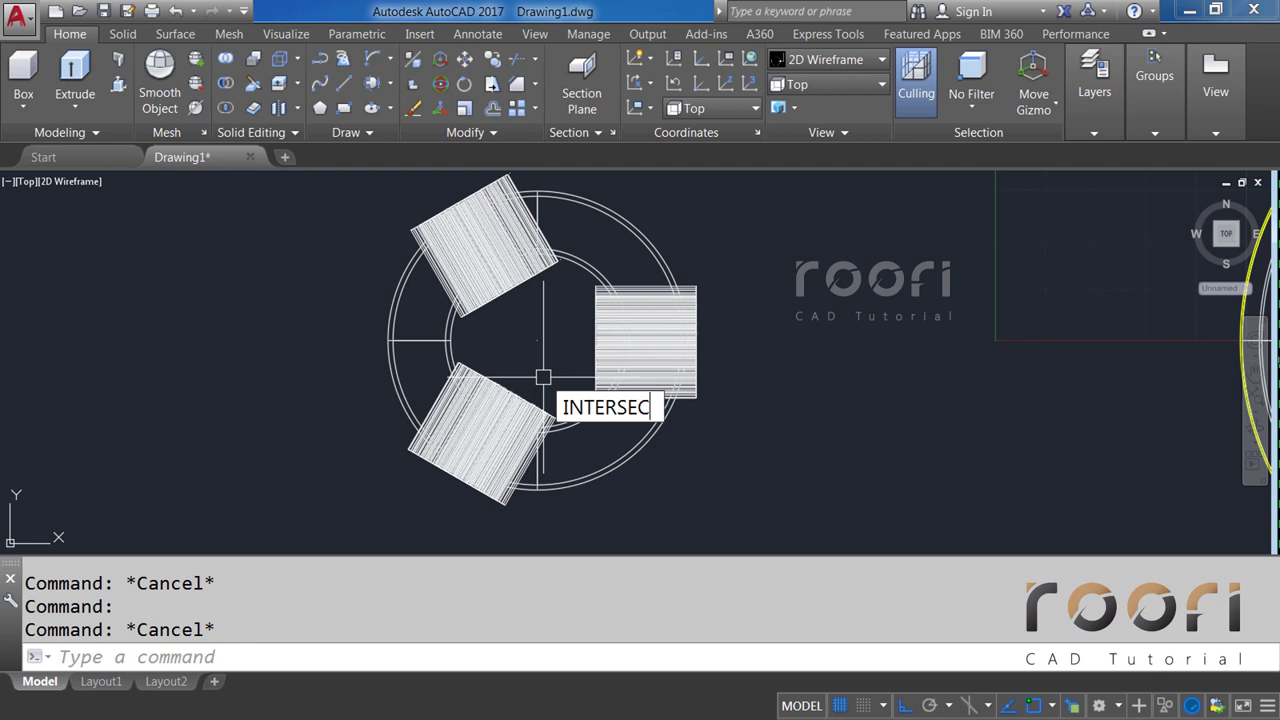
Intersect the blocks with the calligraphy ring, keeping only the overlapping pieces.
{"action": "type", "text": "T"}
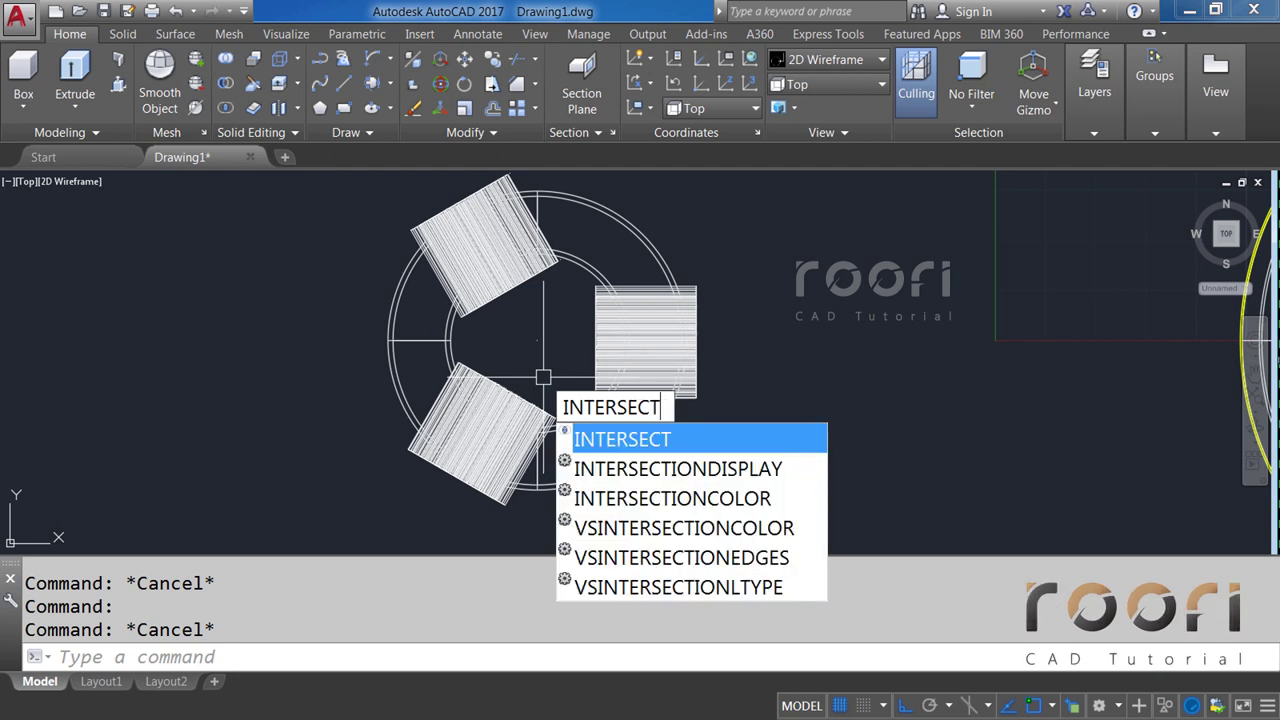
{"action": "key", "text": "Return"}
{"action": "left_click", "coordinate": [710, 438]}
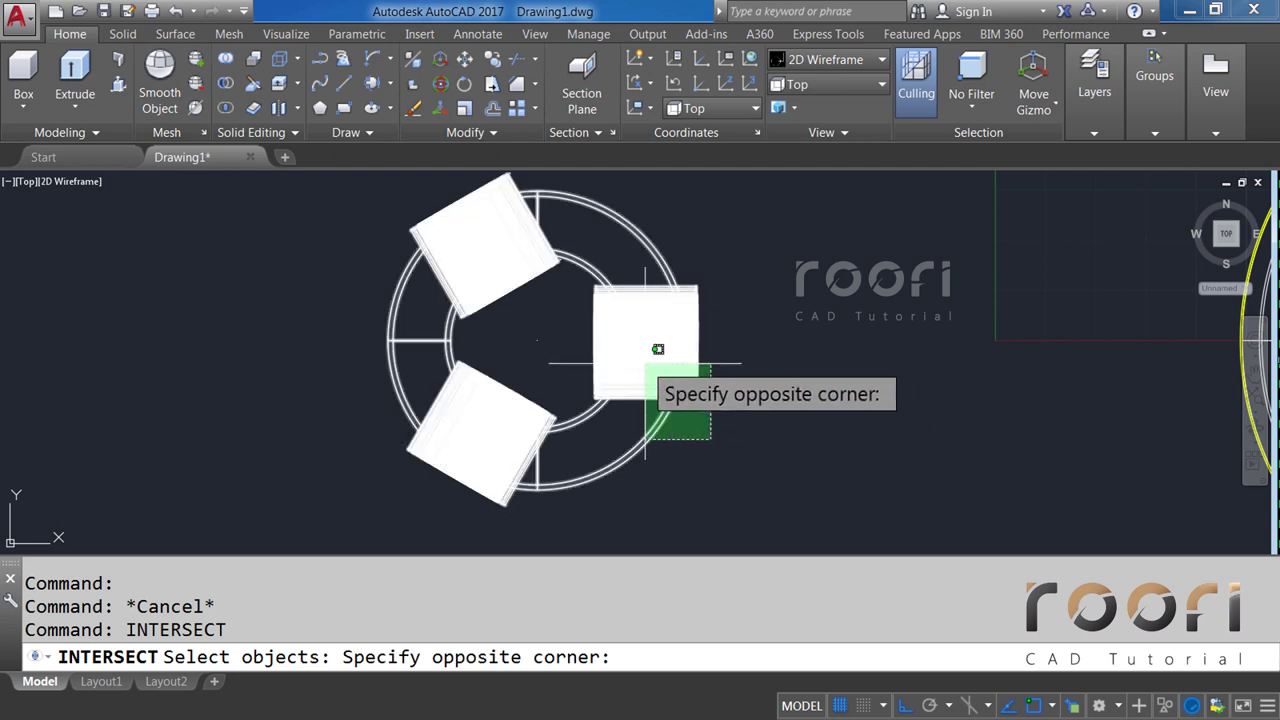
{"action": "left_click", "coordinate": [658, 349]}
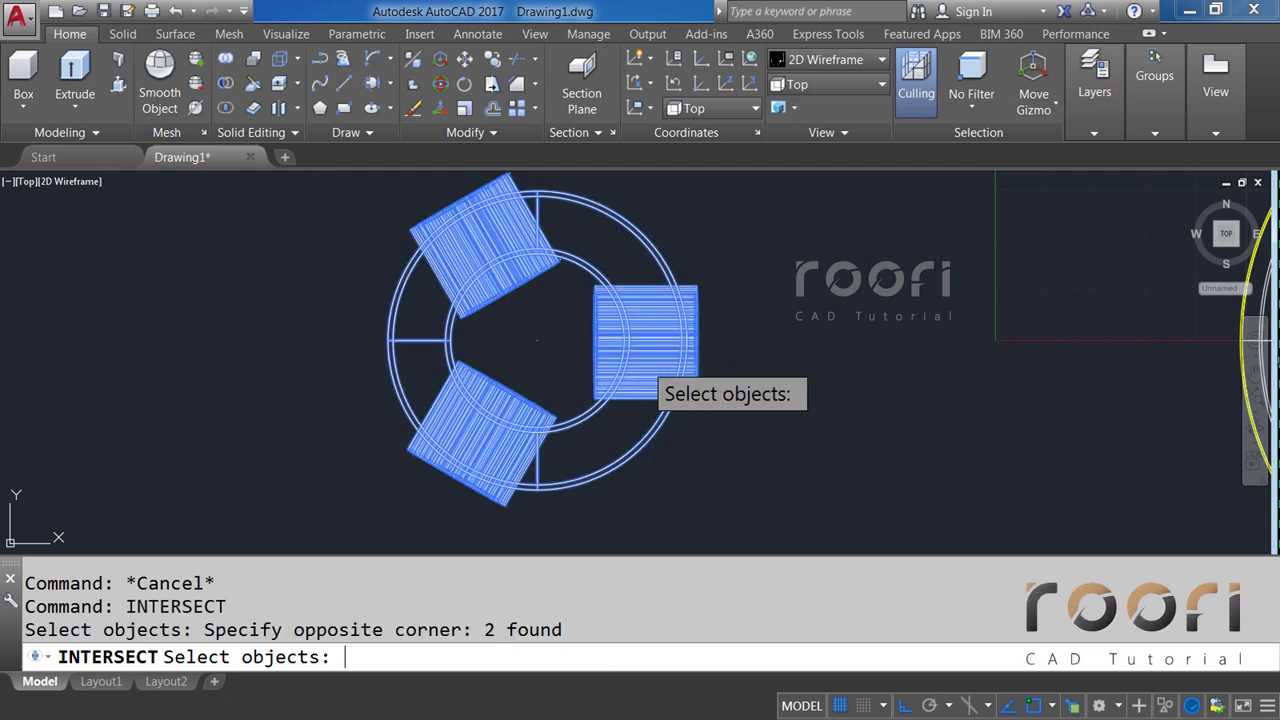
{"action": "key", "text": "Return"}
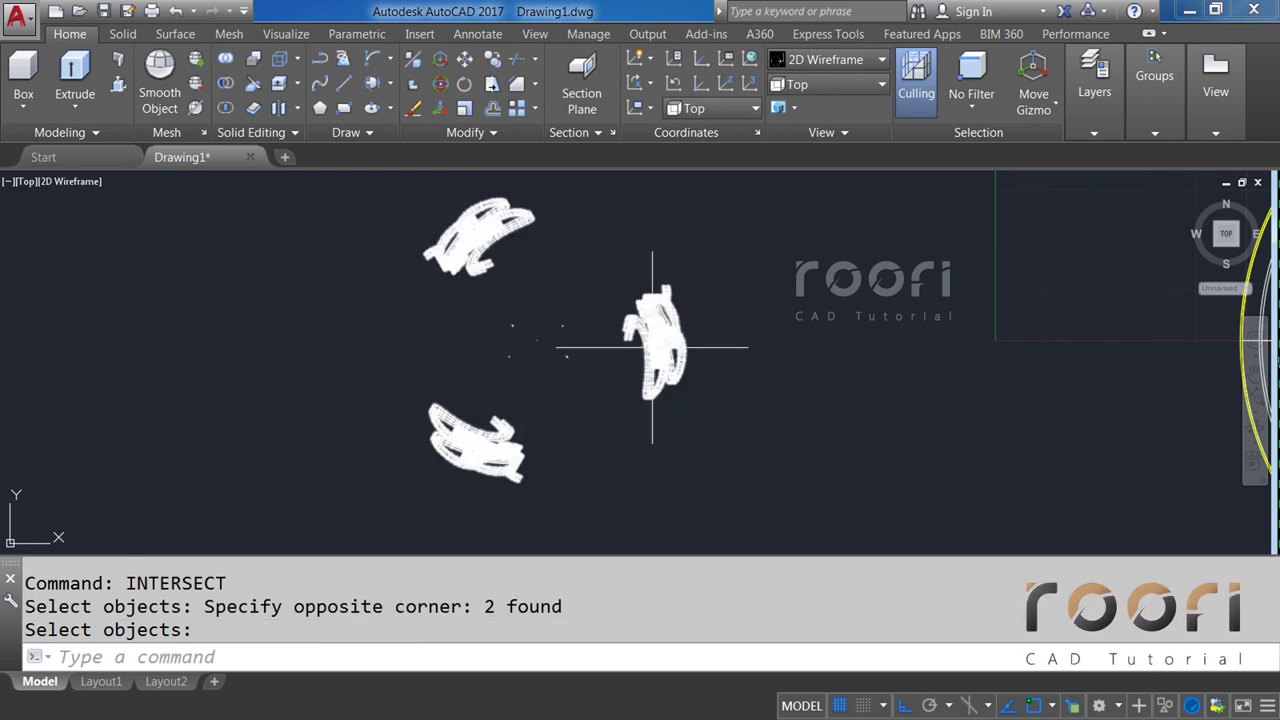
Put the curved calligraphy pieces on the Gold layer.
{"action": "left_click", "coordinate": [644, 345]}
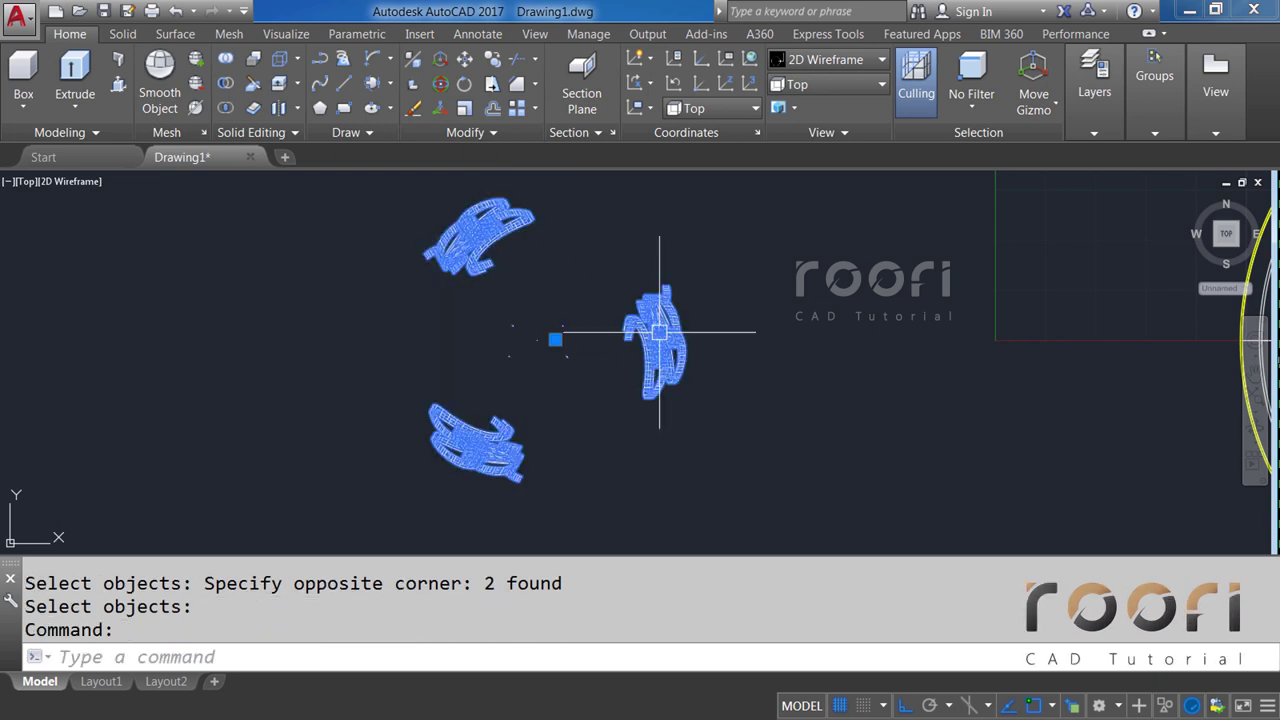
{"action": "left_click", "coordinate": [1105, 129]}
{"action": "left_click", "coordinate": [1188, 155]}
{"action": "left_click", "coordinate": [1150, 228]}
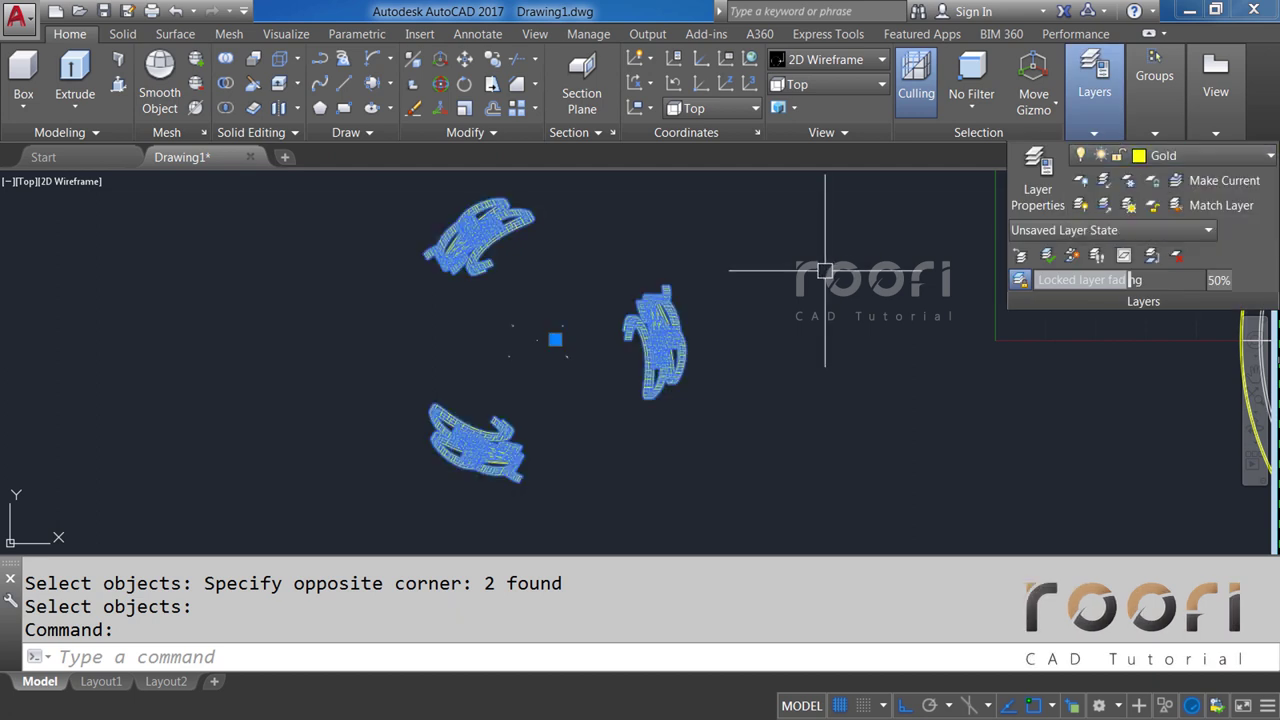
{"action": "key", "text": "Escape"}
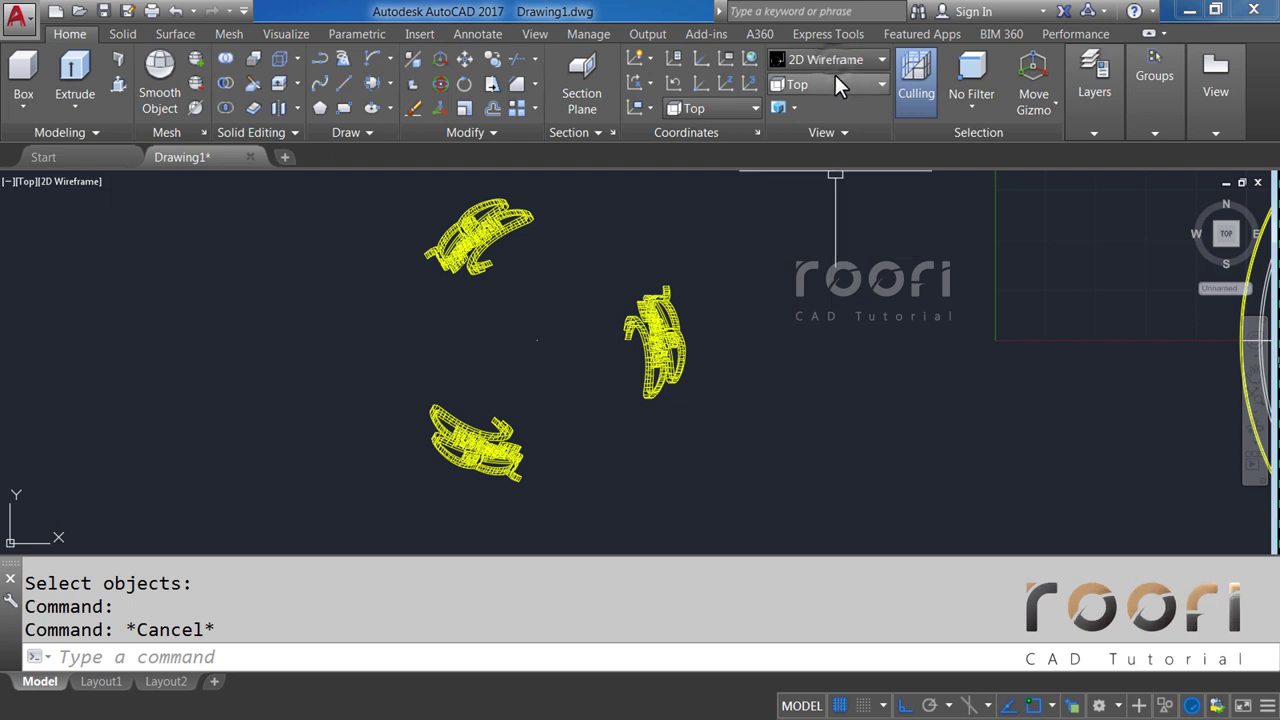
Shade the model with the Realistic visual style and orbit to view it in 3D.
{"action": "left_click", "coordinate": [833, 62]}
{"action": "left_click", "coordinate": [1062, 108]}
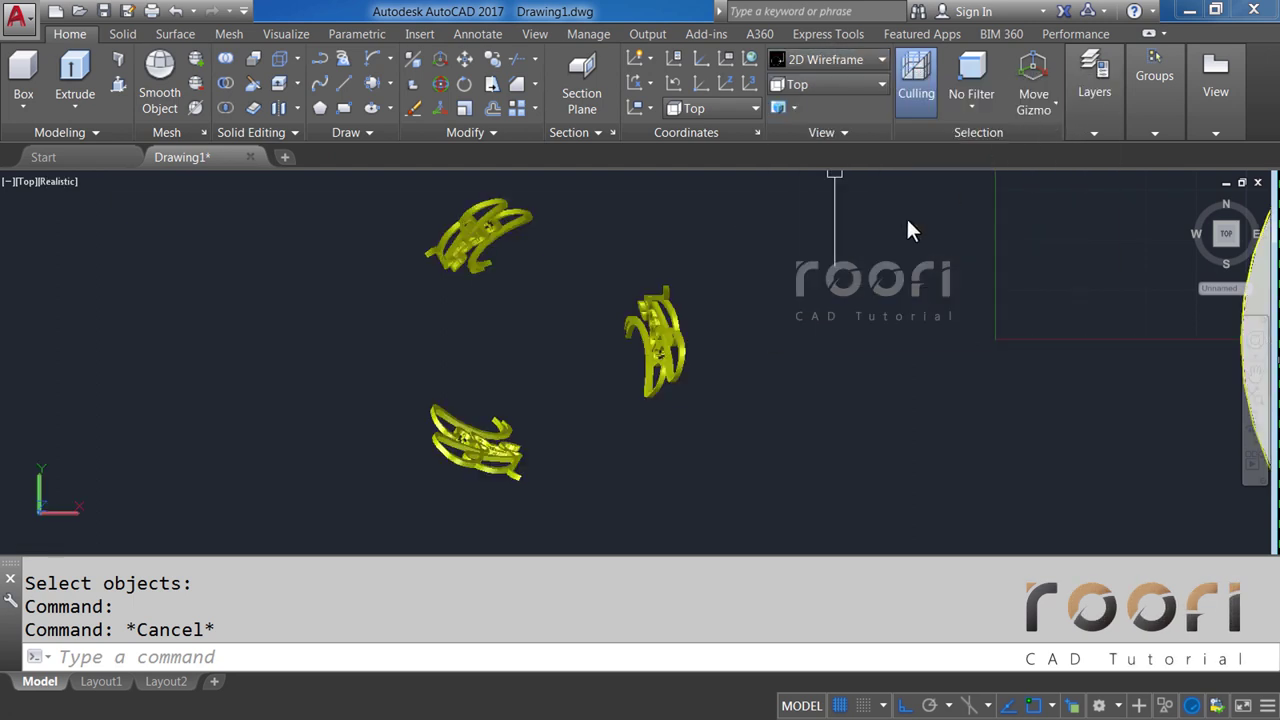
{"action": "mouse_move", "coordinate": [675, 495]}
{"action": "middle_mouse_down", "text": "shift"}
{"action": "mouse_move", "coordinate": [593, 360]}
{"action": "mouse_move", "coordinate": [331, 356]}
{"action": "mouse_move", "coordinate": [229, 334]}
{"action": "mouse_move", "coordinate": [84, 355]}
{"action": "mouse_move", "coordinate": [613, 379]}
{"action": "mouse_move", "coordinate": [617, 363]}
{"action": "middle_mouse_up", "text": "shift"}
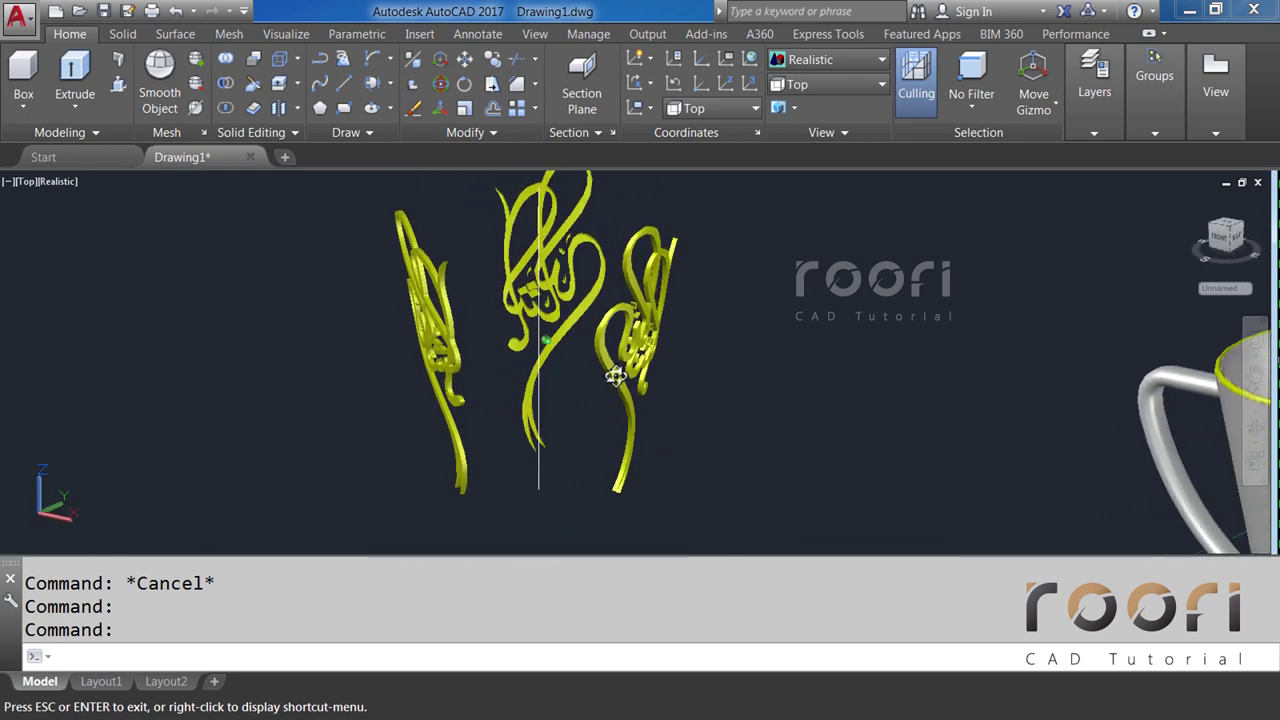
{"action": "scroll", "coordinate": [620, 362], "scroll_direction": "down", "scroll_amount": 2}
{"action": "scroll", "coordinate": [640, 390], "scroll_direction": "down", "scroll_amount": 2}
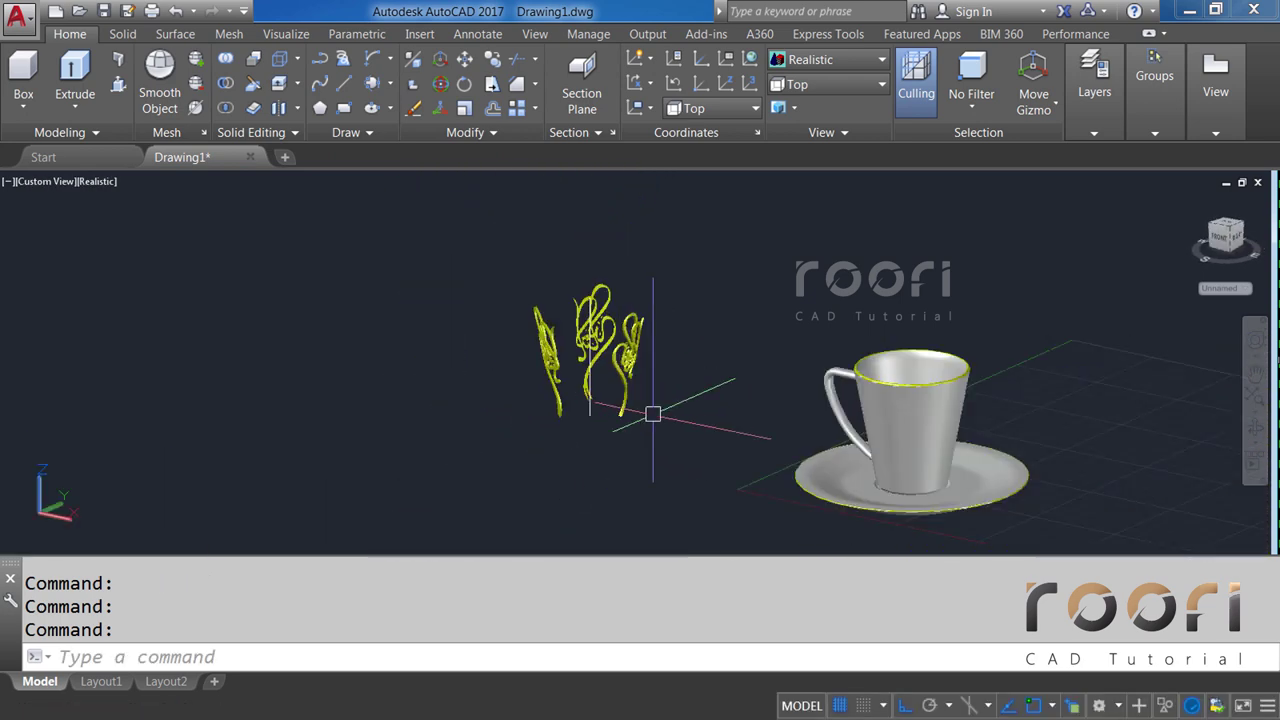
{"action": "mouse_move", "coordinate": [657, 414]}
{"action": "middle_mouse_down", "text": "shift"}
{"action": "mouse_move", "coordinate": [600, 371]}
{"action": "mouse_move", "coordinate": [723, 356]}
{"action": "mouse_move", "coordinate": [592, 386]}
{"action": "middle_mouse_up", "text": "shift"}
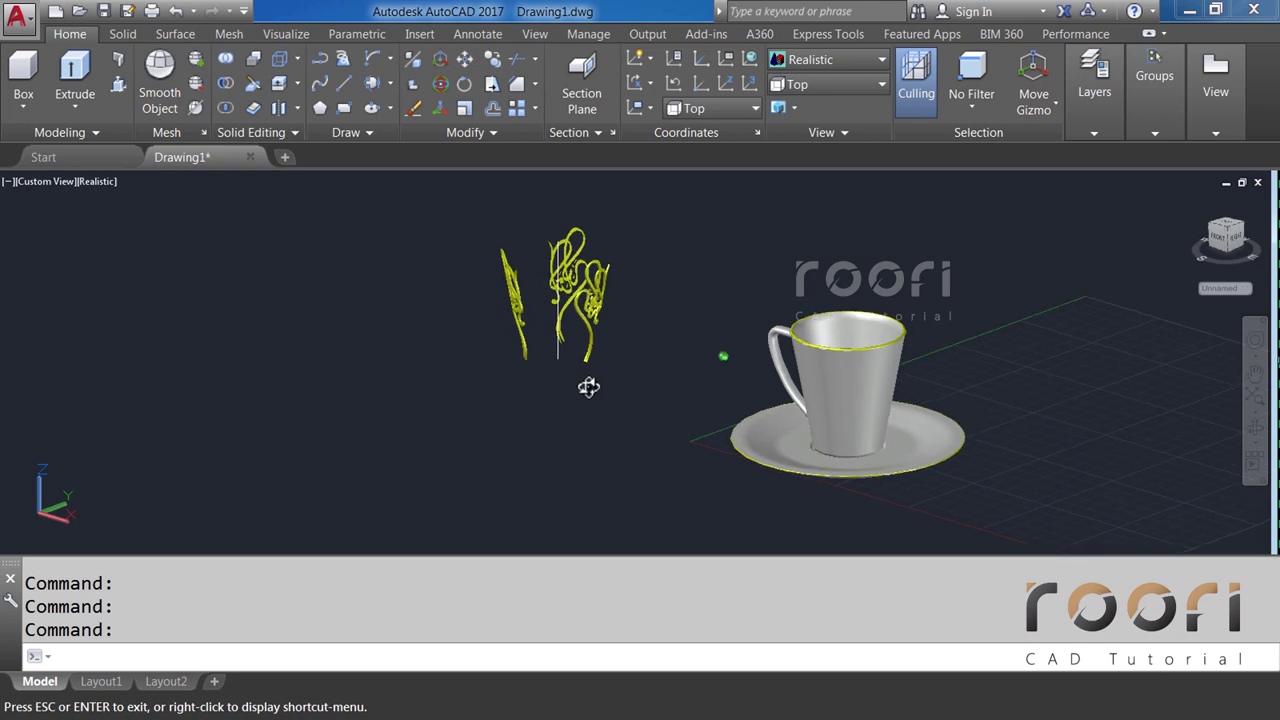
Copy the gold calligraphy pieces 100 units beside the originals.
{"action": "type", "text": "CO"}
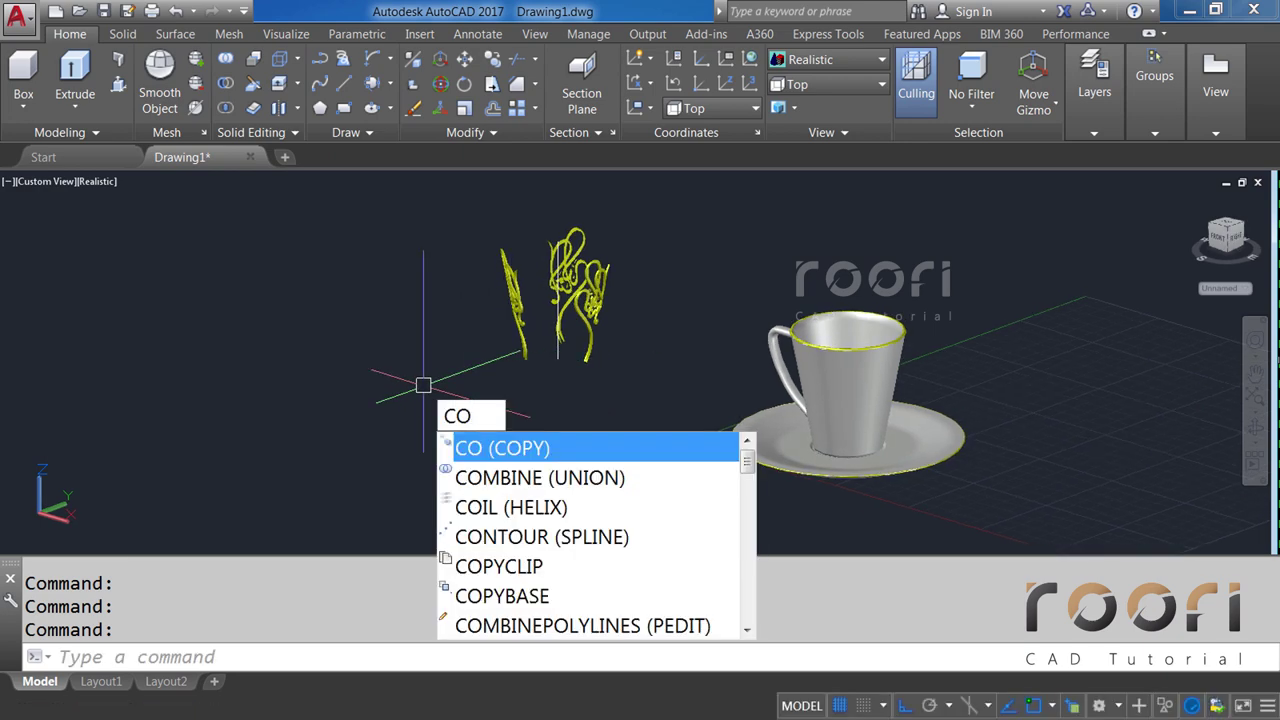
{"action": "key", "text": "Return"}
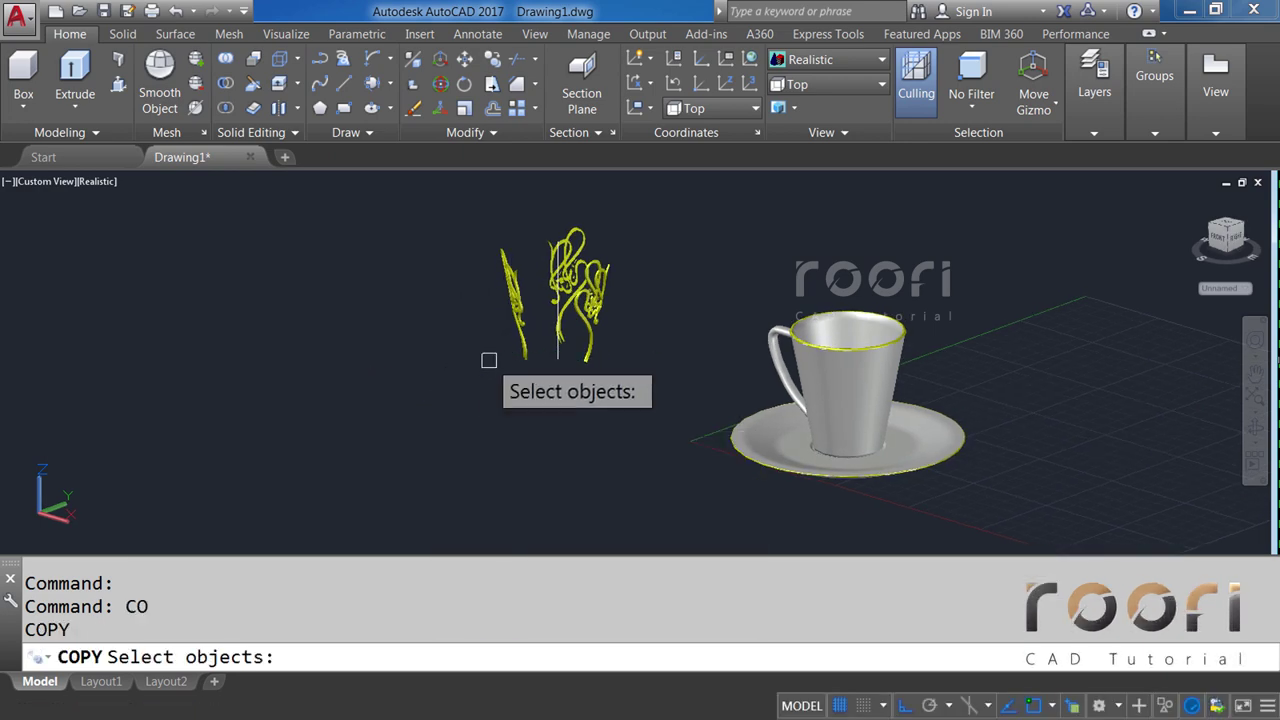
{"action": "left_click", "coordinate": [526, 346]}
{"action": "key", "text": "Return"}
{"action": "left_click", "coordinate": [476, 366]}
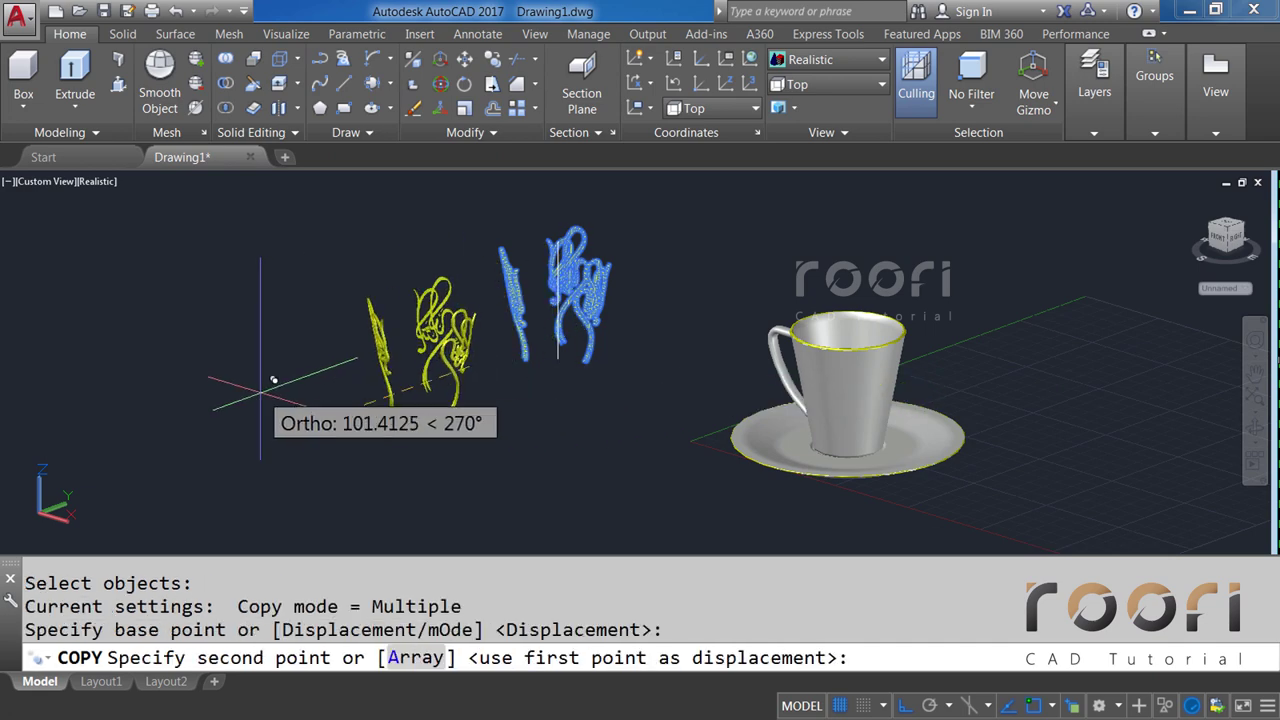
{"action": "type", "text": "100"}
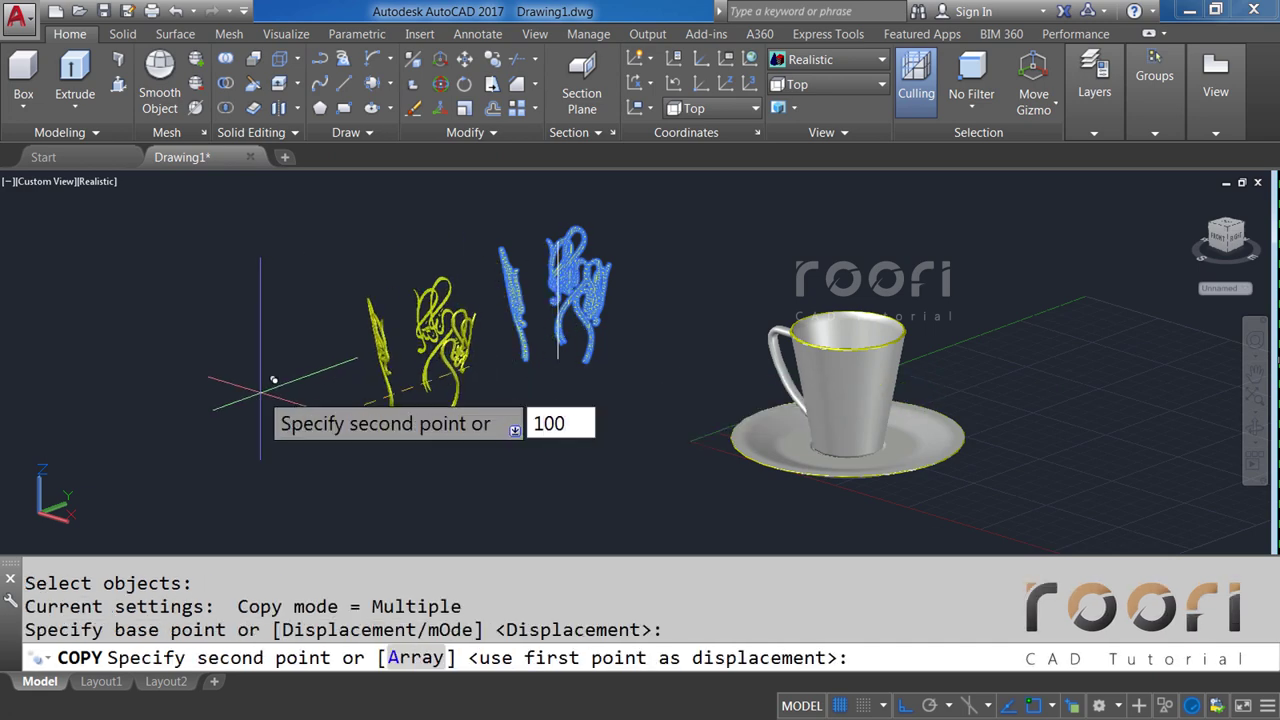
{"action": "key", "text": "Return"}
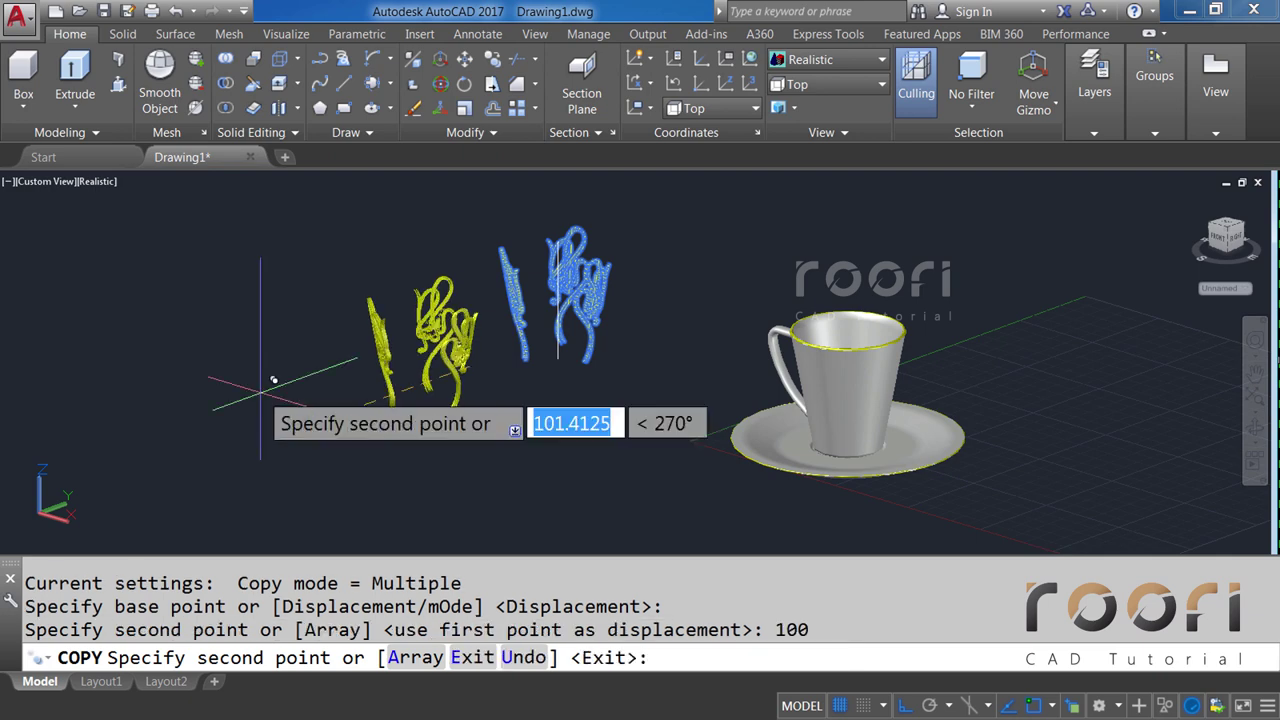
{"action": "key", "text": "Return"}
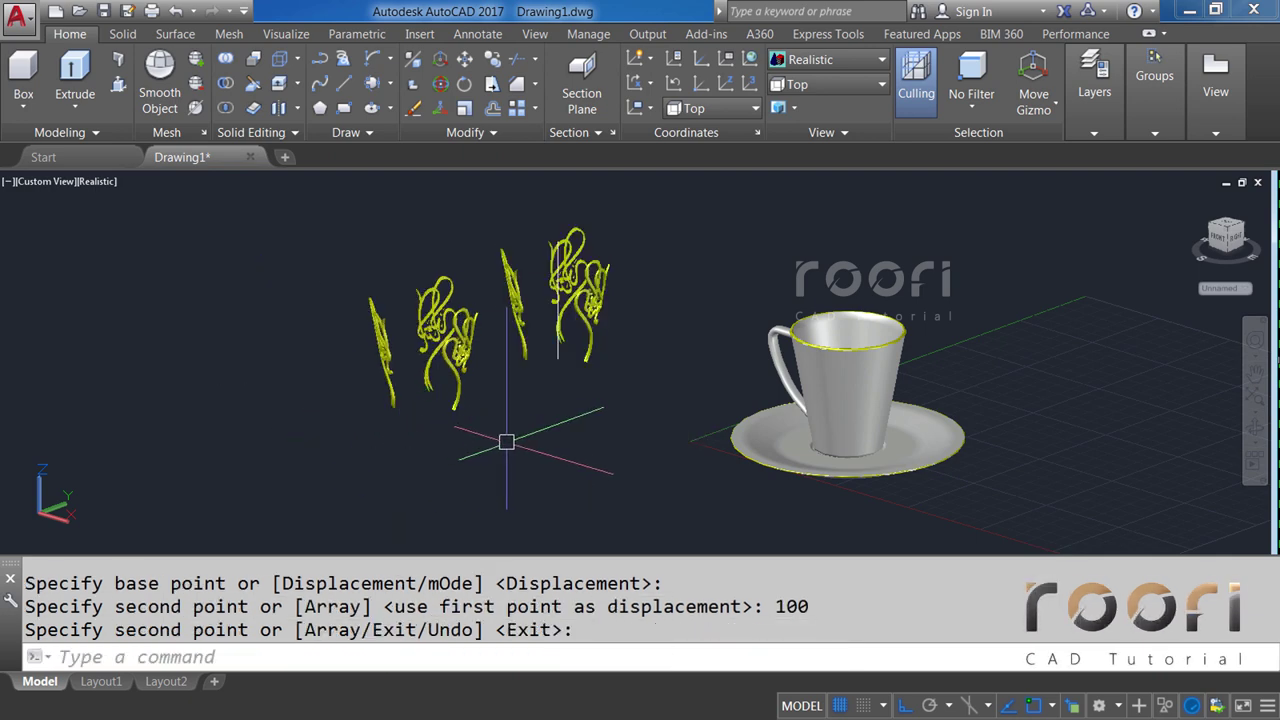
{"action": "type", "text": "M"}
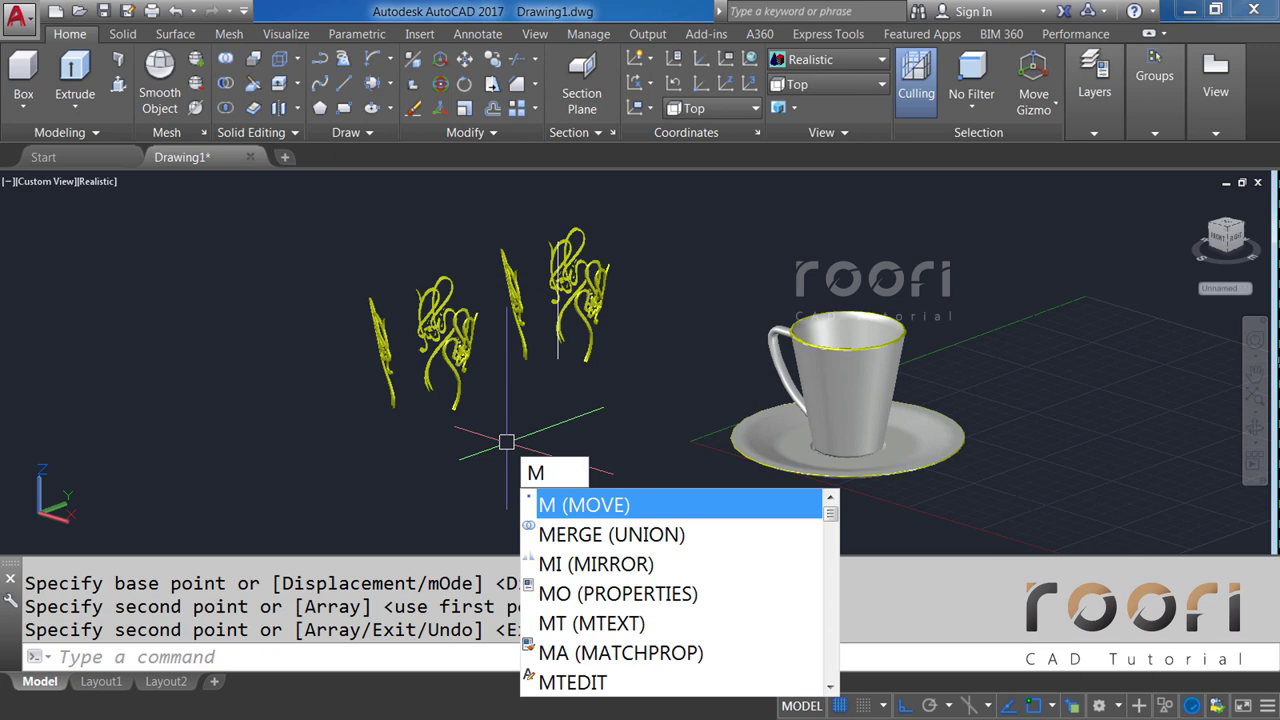
Move the cup body 200 units so the copied calligraphy cuts through its wall.
{"action": "key", "text": "Return"}
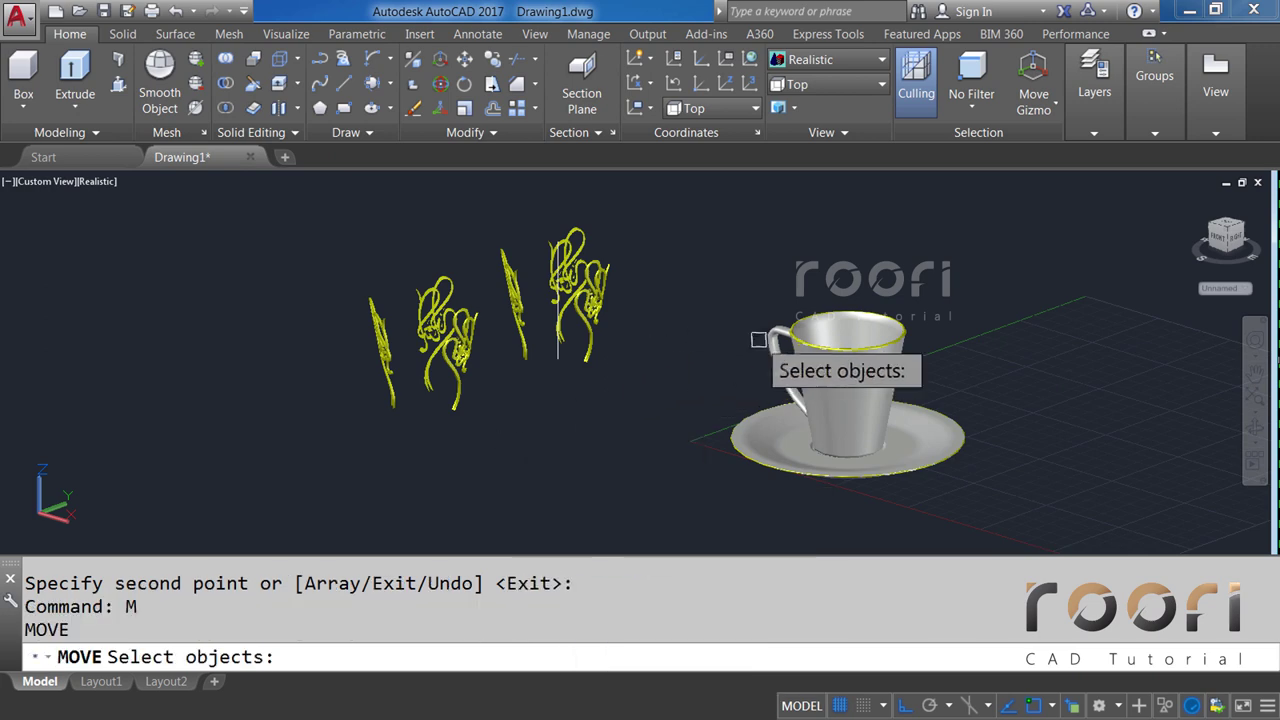
{"action": "left_click", "coordinate": [766, 337]}
{"action": "key", "text": "Return"}
{"action": "left_click", "coordinate": [652, 430]}
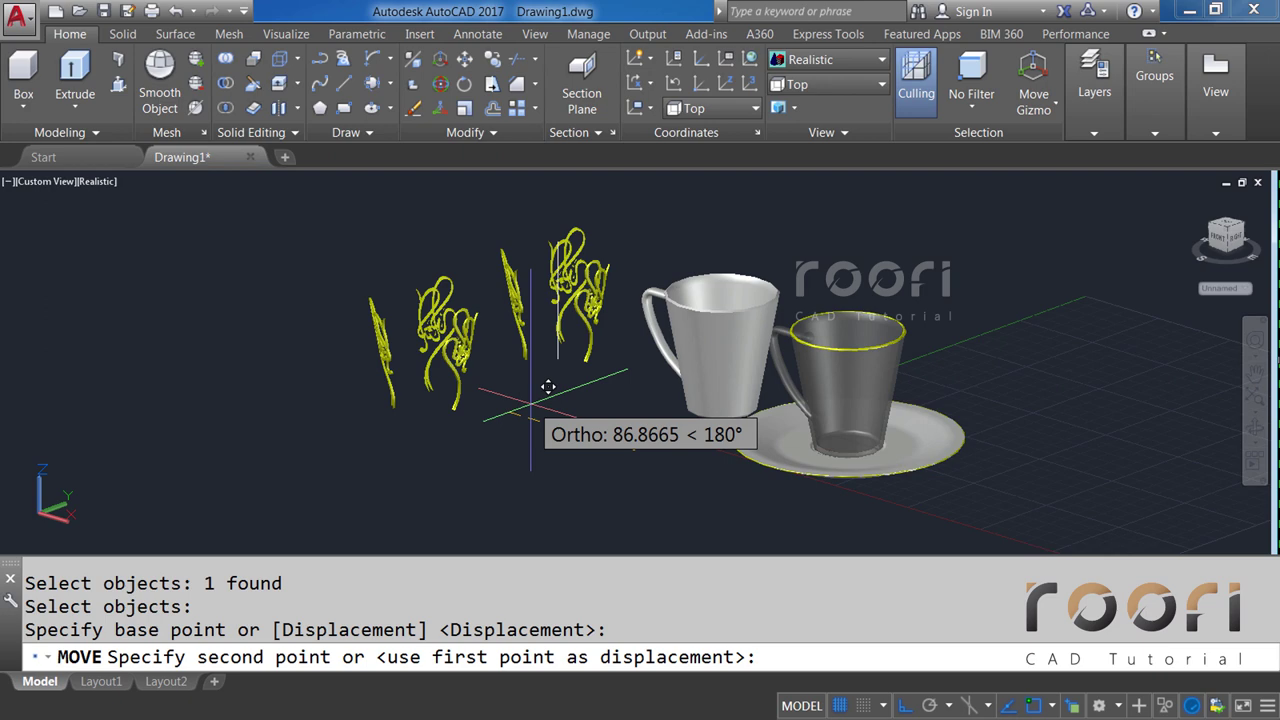
{"action": "type", "text": "2"}
{"action": "type", "text": "00"}
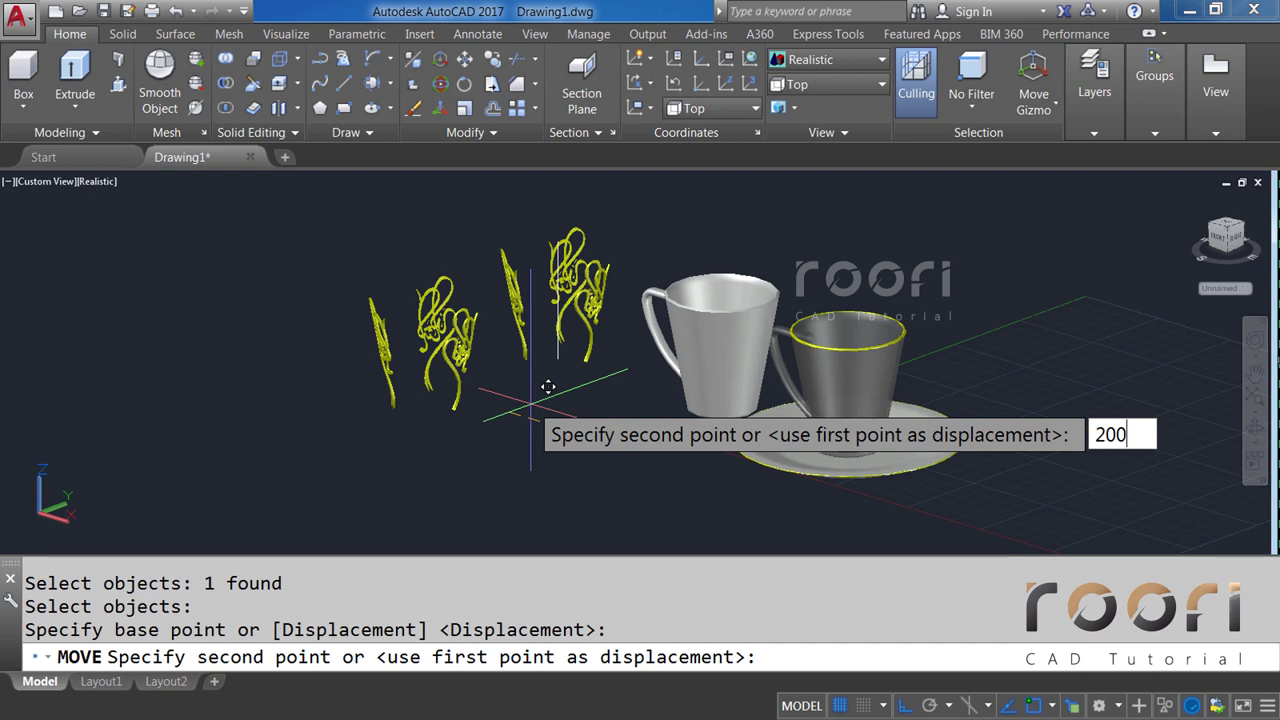
{"action": "key", "text": "Return"}
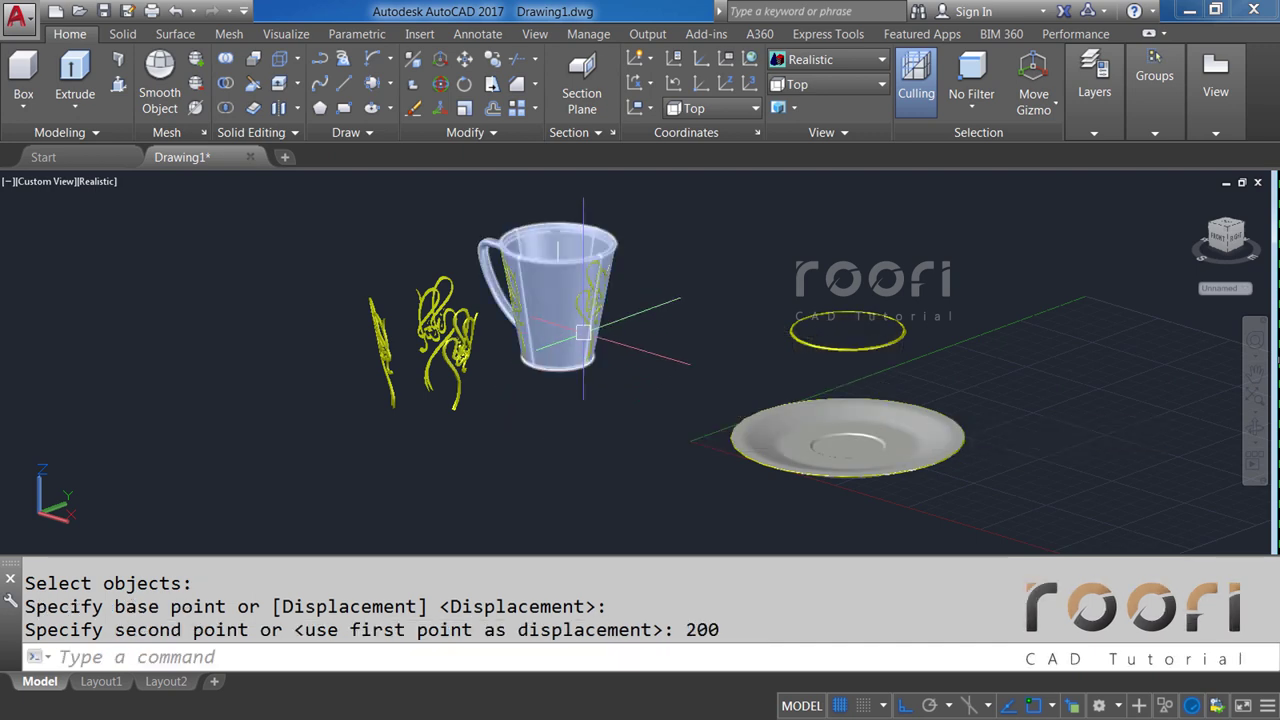
{"action": "scroll", "coordinate": [594, 289], "scroll_direction": "up", "scroll_amount": 2}
{"action": "scroll", "coordinate": [594, 289], "scroll_direction": "up", "scroll_amount": 2}
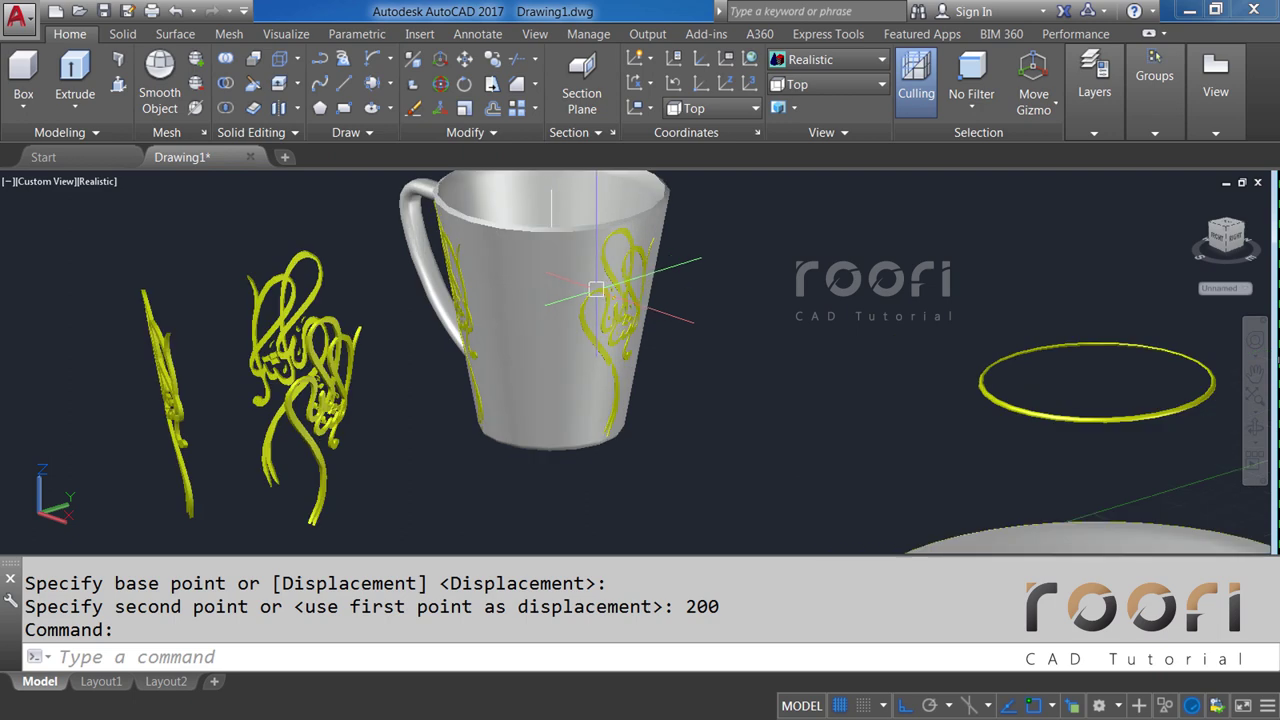
{"action": "type", "text": "SUBTRACT"}
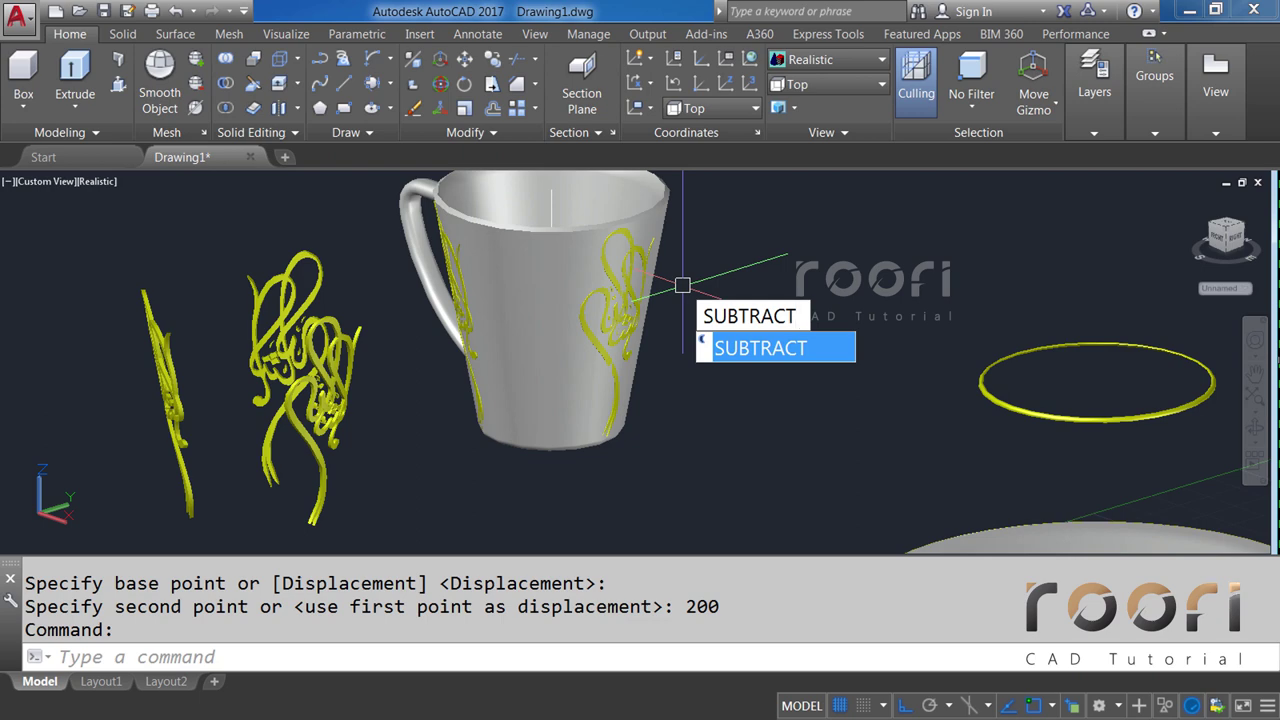
Subtract the calligraphy solid from the cup wall.
{"action": "key", "text": "Return"}
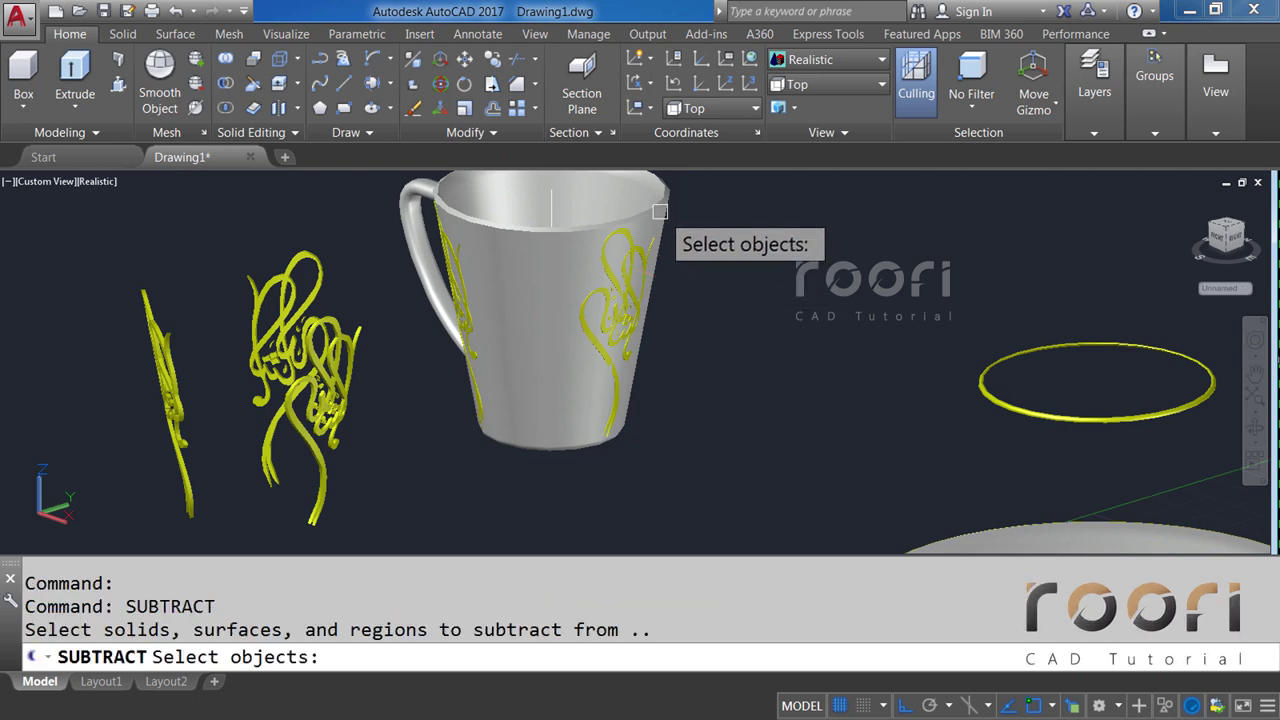
{"action": "left_click", "coordinate": [652, 214]}
{"action": "key", "text": "Return"}
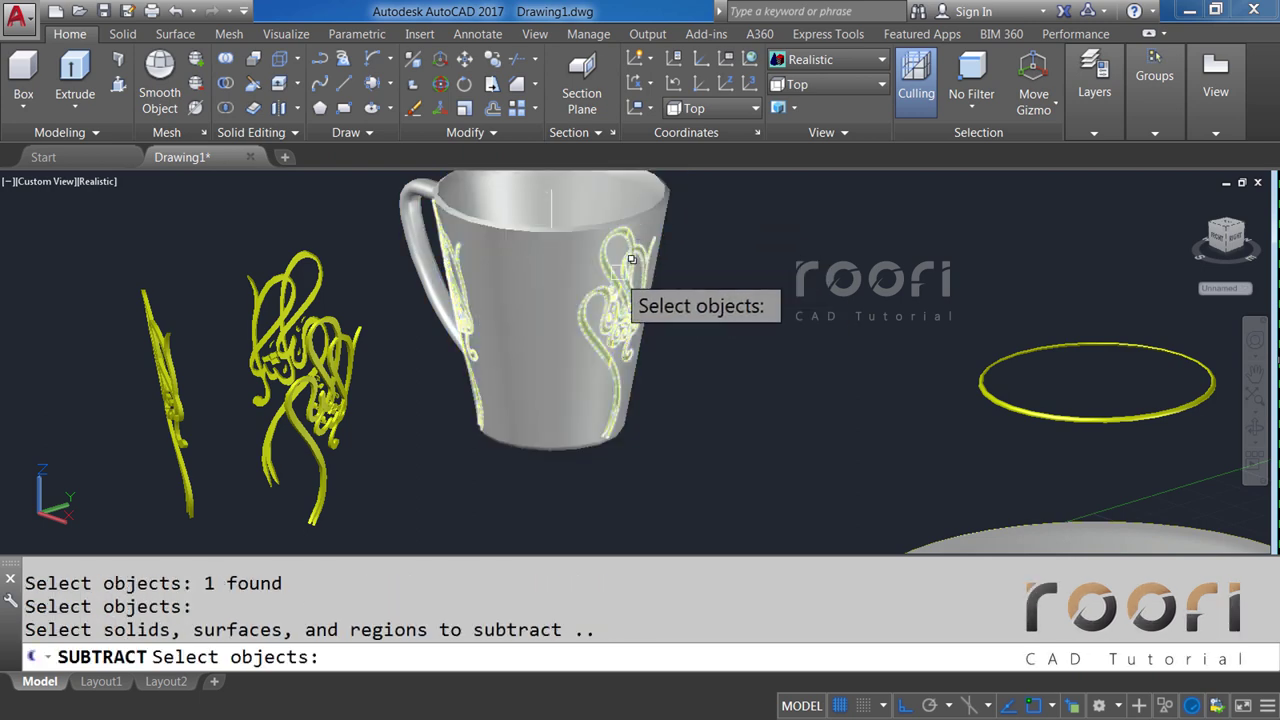
{"action": "left_click", "coordinate": [628, 292]}
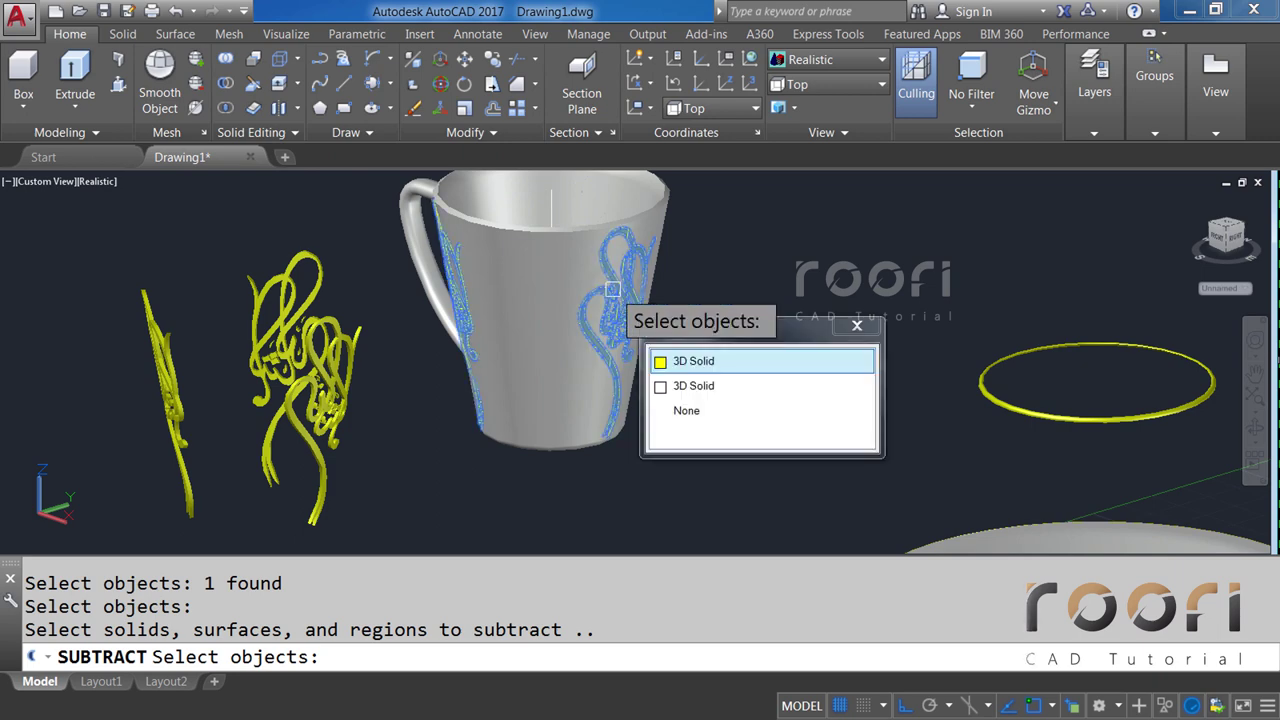
{"action": "left_click", "coordinate": [693, 362]}
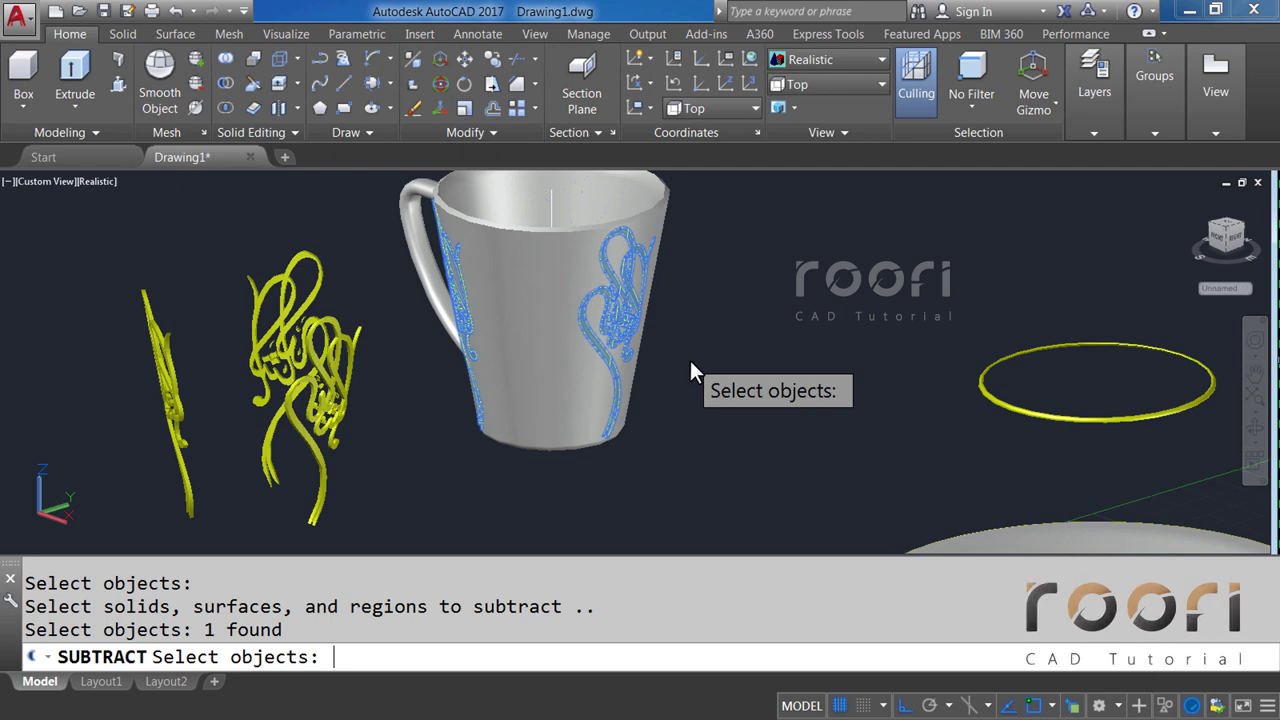
{"action": "key", "text": "Return"}
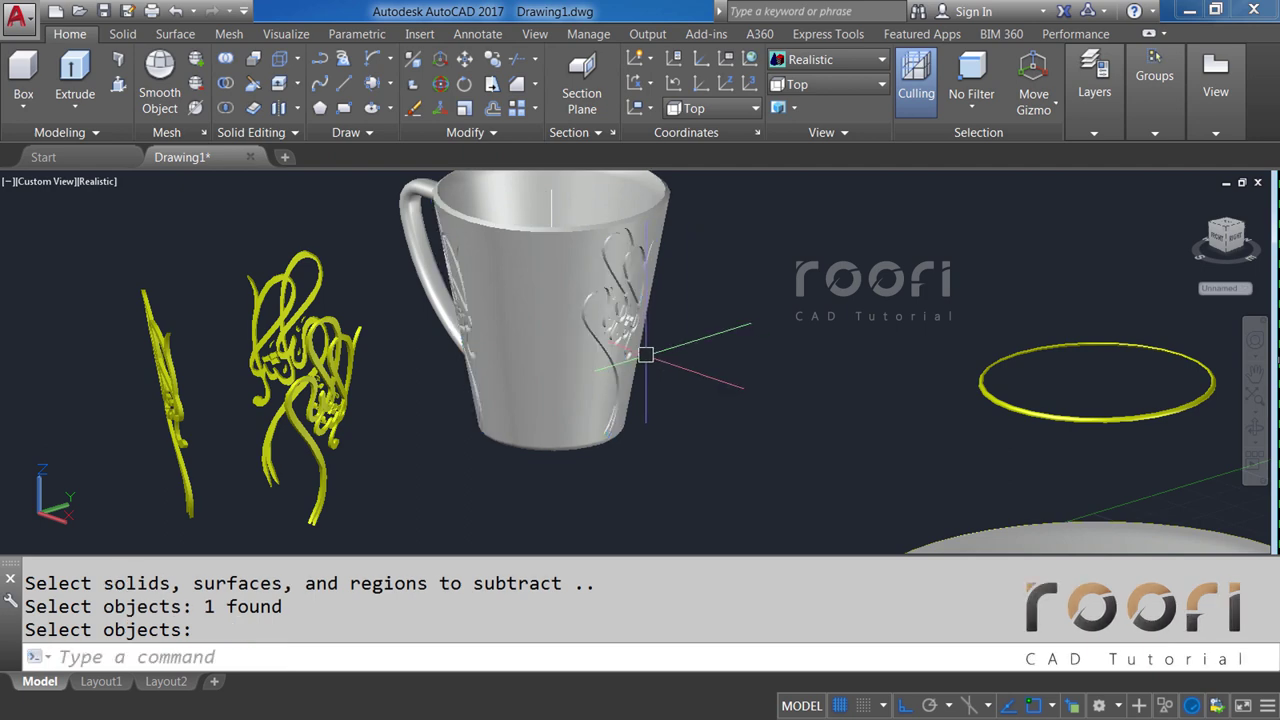
Orbit around the cup to inspect the engraved calligraphy grooves.
{"action": "mouse_move", "coordinate": [643, 351]}
{"action": "middle_mouse_down", "text": "shift"}
{"action": "mouse_move", "coordinate": [591, 337]}
{"action": "mouse_move", "coordinate": [569, 346]}
{"action": "middle_mouse_up", "text": "shift"}
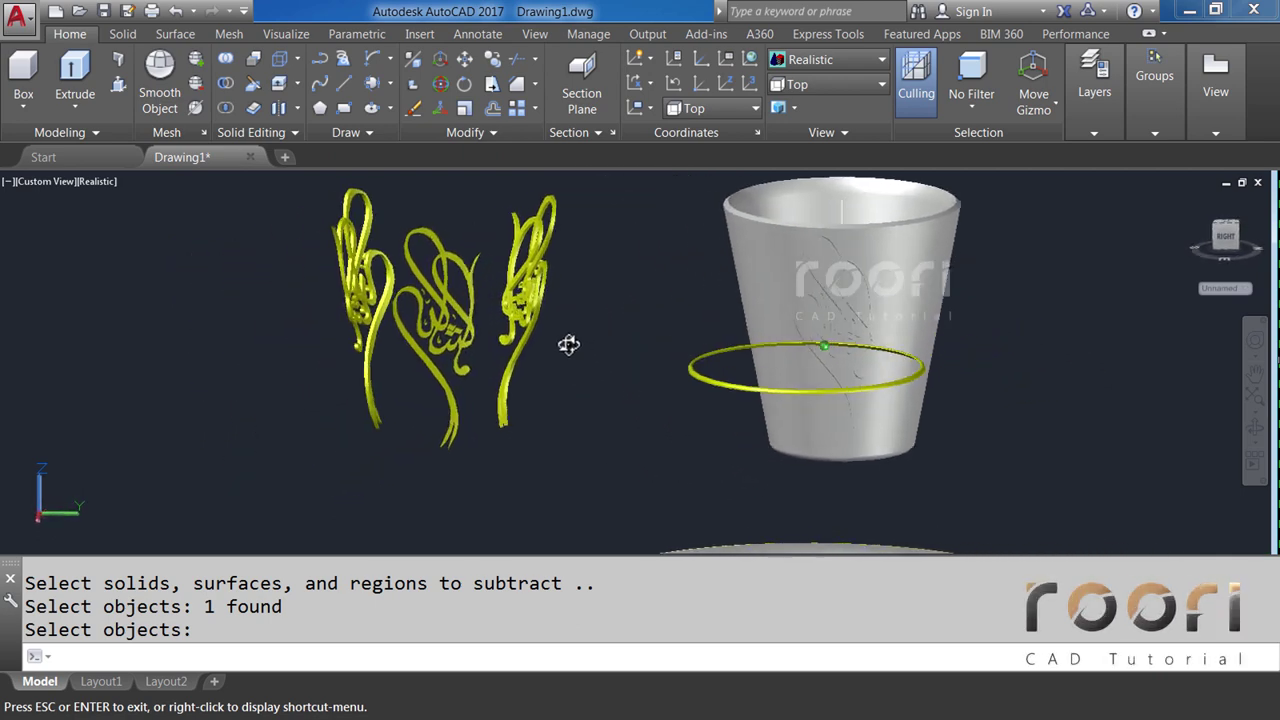
{"action": "key", "text": "Return"}
{"action": "scroll", "coordinate": [806, 251], "scroll_direction": "up", "scroll_amount": 3}
{"action": "scroll", "coordinate": [806, 251], "scroll_direction": "up", "scroll_amount": 3}
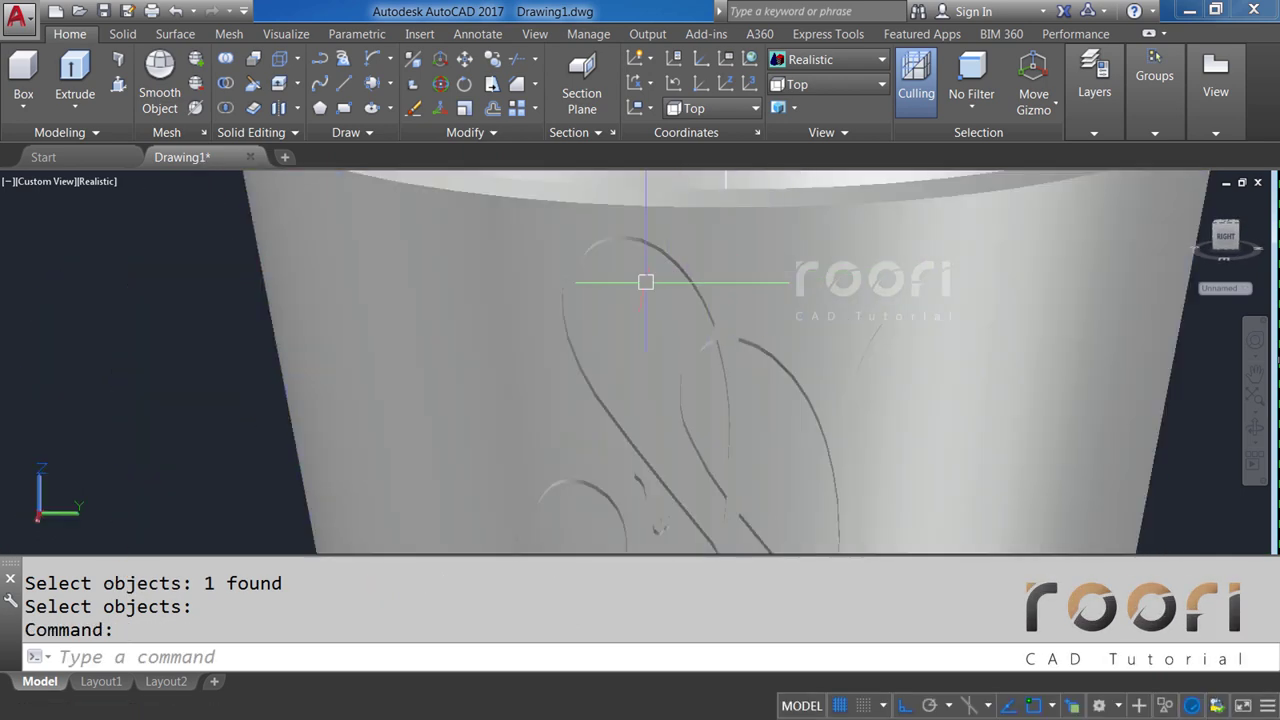
{"action": "scroll", "coordinate": [645, 282], "scroll_direction": "down", "scroll_amount": 5}
{"action": "mouse_move", "coordinate": [629, 320]}
{"action": "middle_mouse_down", "text": "shift"}
{"action": "mouse_move", "coordinate": [691, 380]}
{"action": "mouse_move", "coordinate": [737, 343]}
{"action": "mouse_move", "coordinate": [608, 354]}
{"action": "mouse_move", "coordinate": [677, 348]}
{"action": "mouse_move", "coordinate": [560, 334]}
{"action": "mouse_move", "coordinate": [314, 354]}
{"action": "mouse_move", "coordinate": [150, 343]}
{"action": "middle_mouse_up", "text": "shift"}
{"action": "scroll", "coordinate": [697, 404], "scroll_direction": "up", "scroll_amount": 3}
{"action": "scroll", "coordinate": [608, 354], "scroll_direction": "down", "scroll_amount": 3}
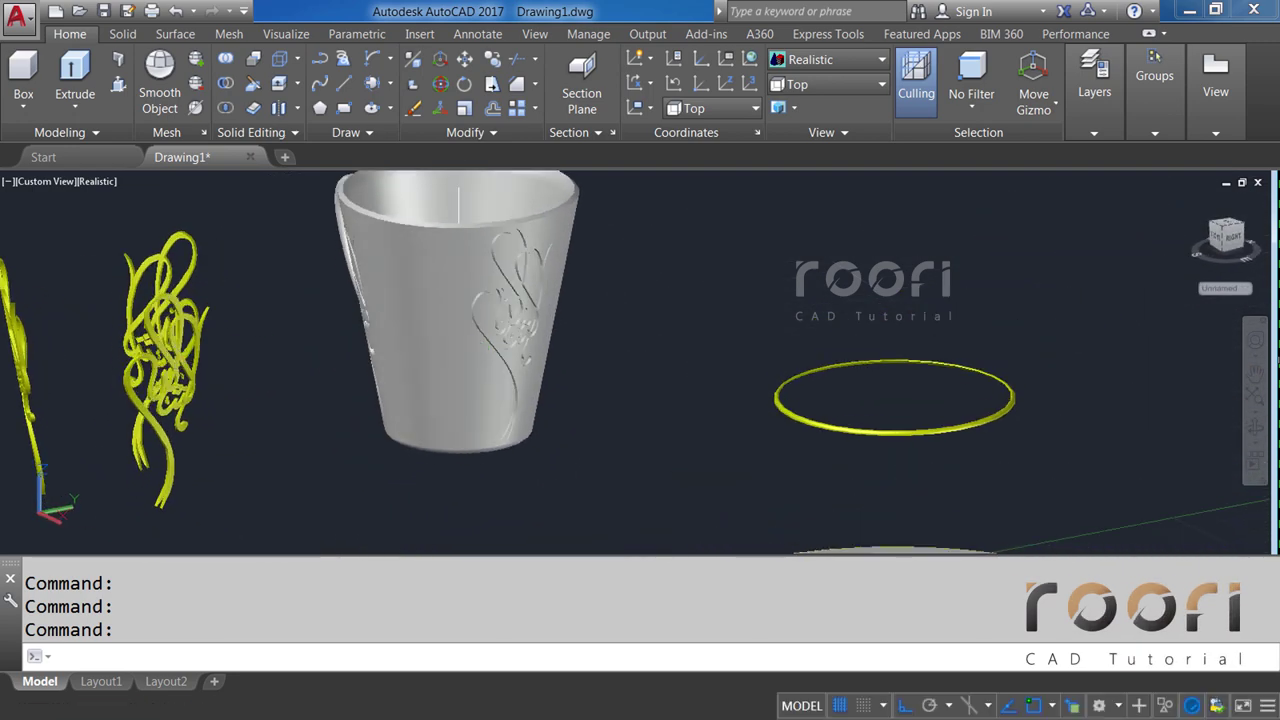
Move the yellow calligraphy 100 units into the cup's engraved grooves.
{"action": "scroll", "coordinate": [488, 357], "scroll_direction": "down", "scroll_amount": 3}
{"action": "mouse_move", "coordinate": [488, 357]}
{"action": "middle_mouse_down", "text": "shift"}
{"action": "mouse_move", "coordinate": [480, 414]}
{"action": "mouse_move", "coordinate": [474, 403]}
{"action": "middle_mouse_up", "text": "shift"}
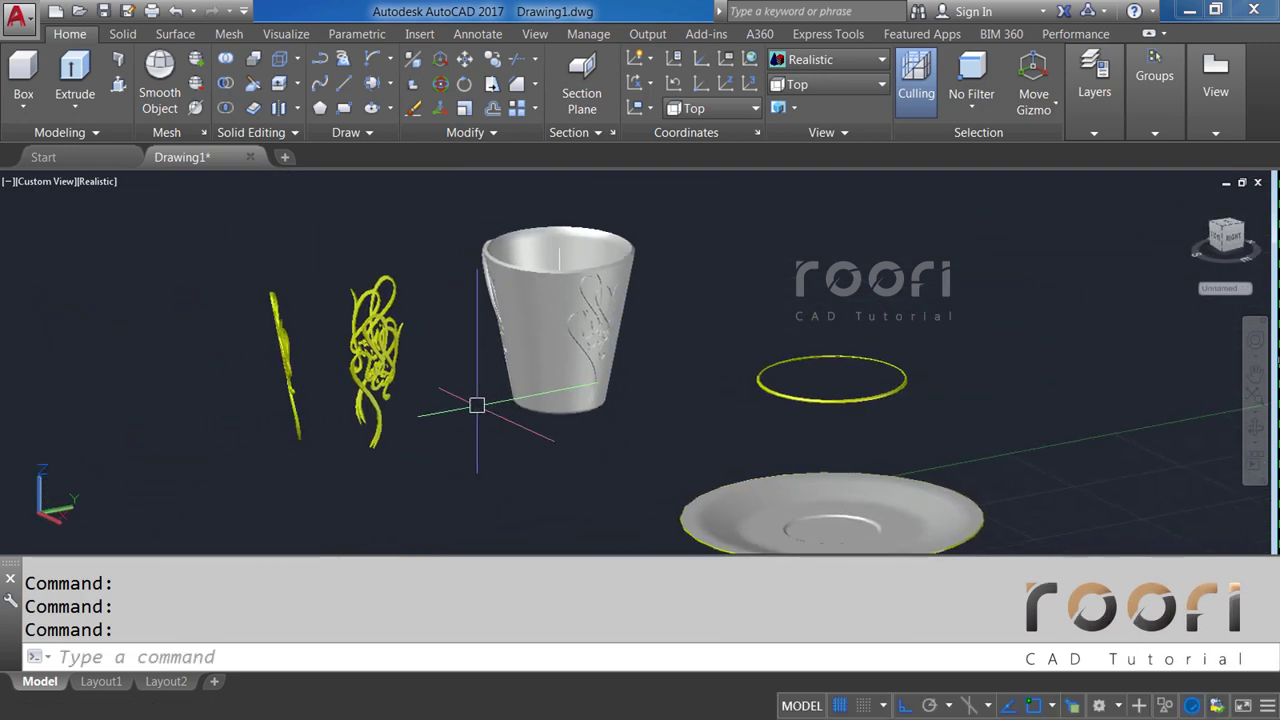
{"action": "type", "text": "M"}
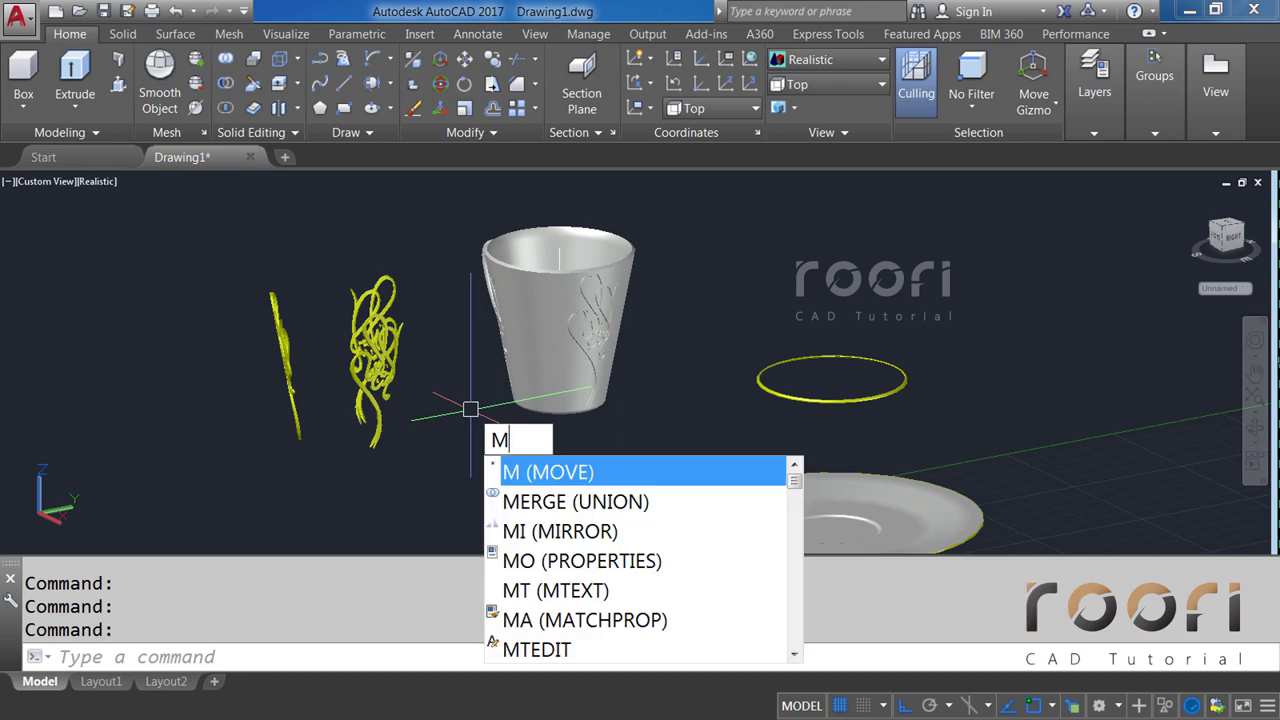
{"action": "key", "text": "Return"}
{"action": "left_click", "coordinate": [386, 422]}
{"action": "key", "text": "Return"}
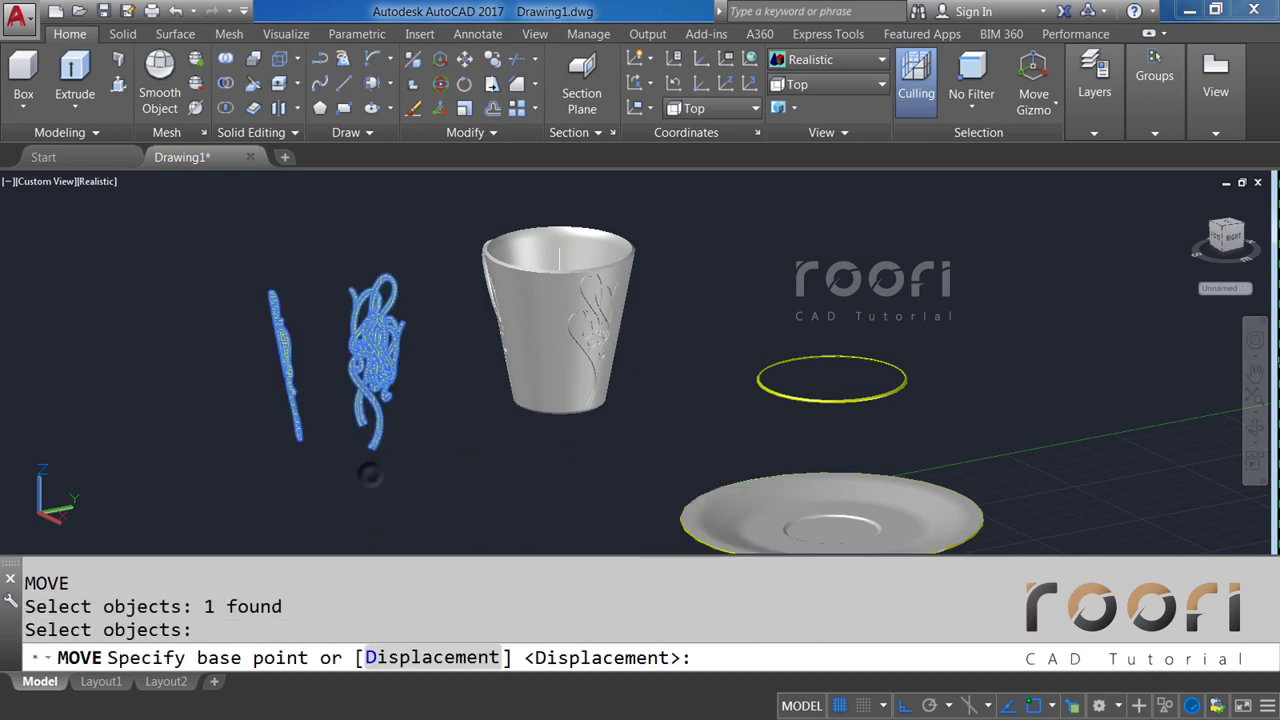
{"action": "left_click", "coordinate": [382, 458]}
{"action": "type", "text": "1"}
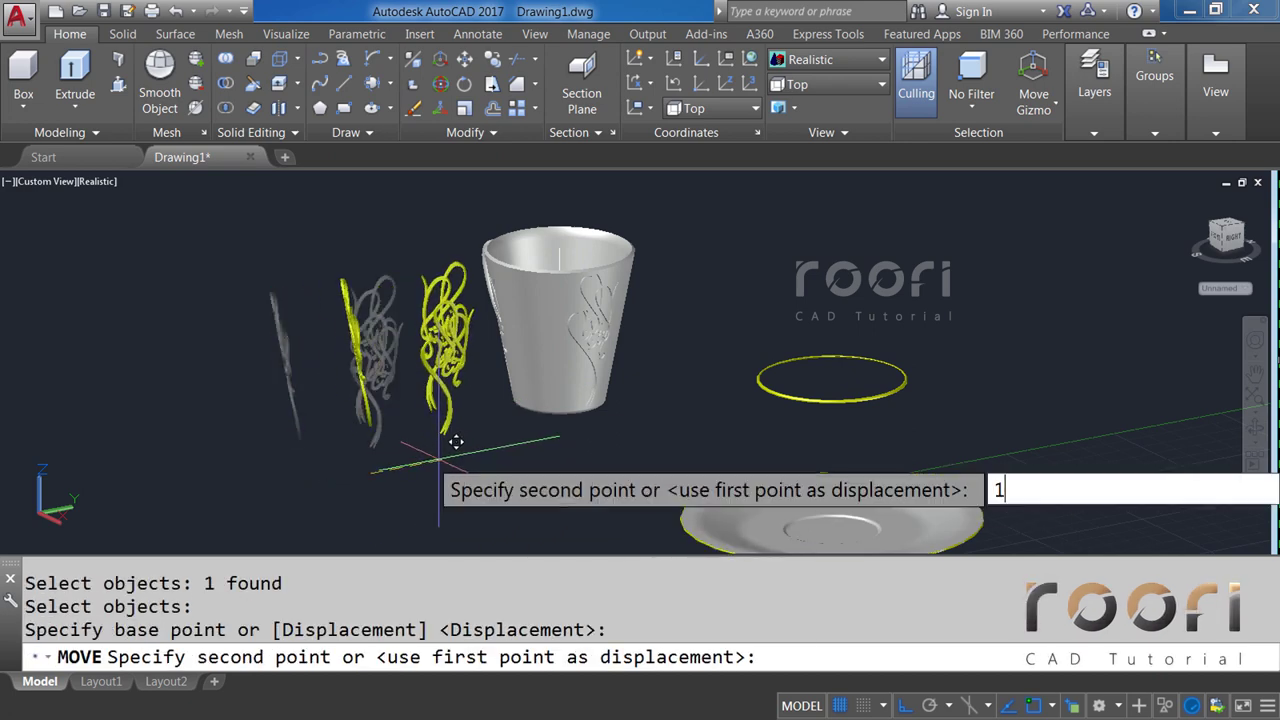
{"action": "type", "text": "00"}
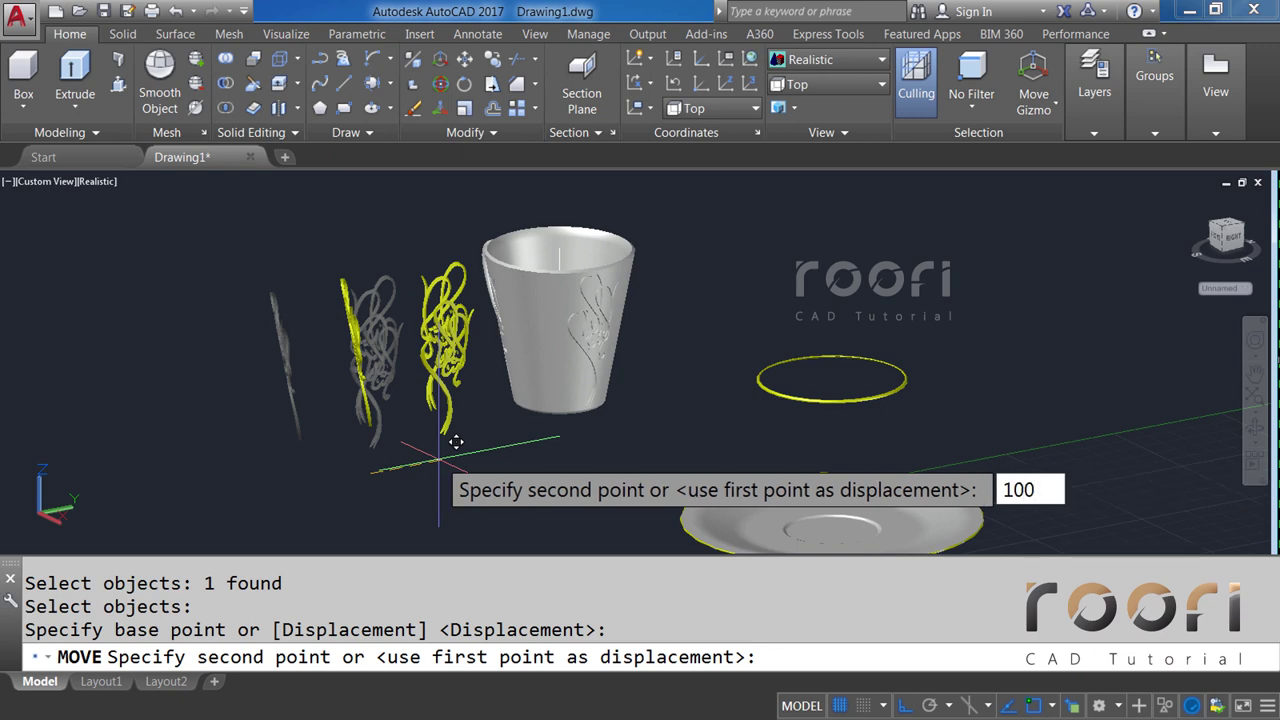
{"action": "key", "text": "Return"}
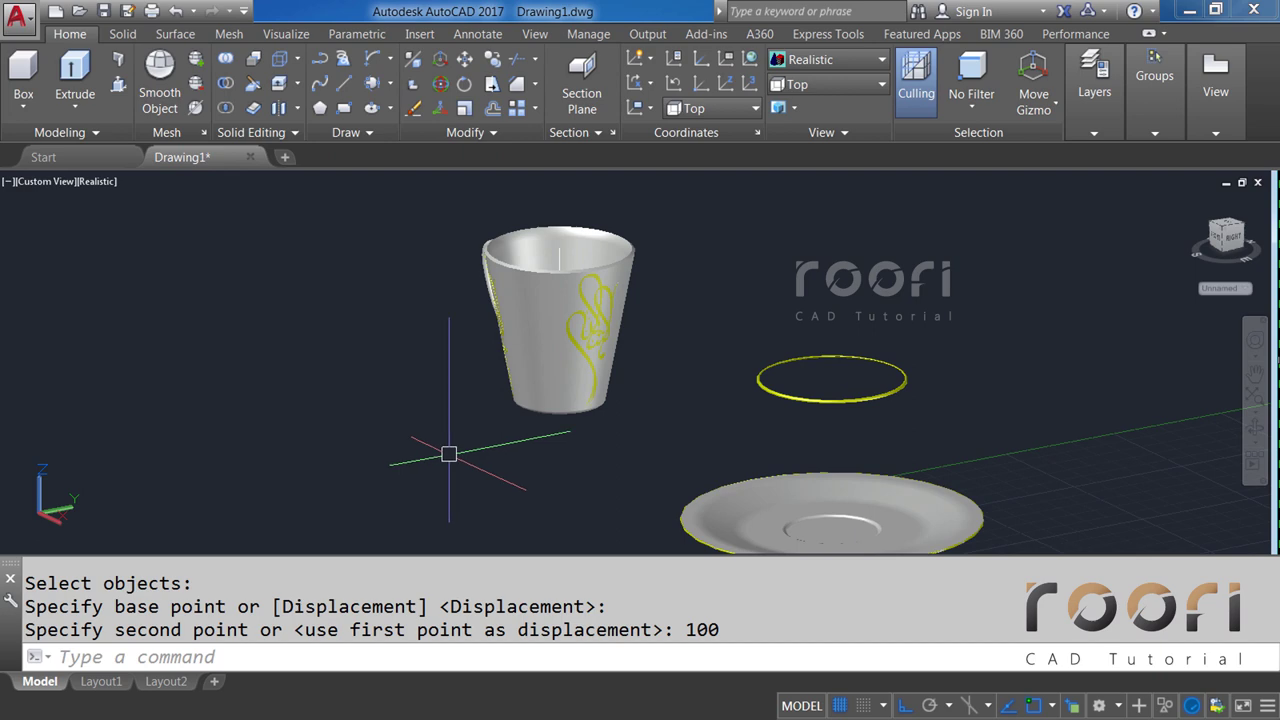
{"action": "scroll", "coordinate": [579, 287], "scroll_direction": "up", "scroll_amount": 3}
{"action": "mouse_move", "coordinate": [580, 270]}
{"action": "middle_mouse_down", "text": "shift"}
{"action": "mouse_move", "coordinate": [589, 377]}
{"action": "mouse_move", "coordinate": [829, 340]}
{"action": "mouse_move", "coordinate": [817, 280]}
{"action": "mouse_move", "coordinate": [772, 249]}
{"action": "mouse_move", "coordinate": [543, 246]}
{"action": "mouse_move", "coordinate": [971, 263]}
{"action": "mouse_move", "coordinate": [551, 271]}
{"action": "mouse_move", "coordinate": [663, 277]}
{"action": "middle_mouse_up", "text": "shift"}
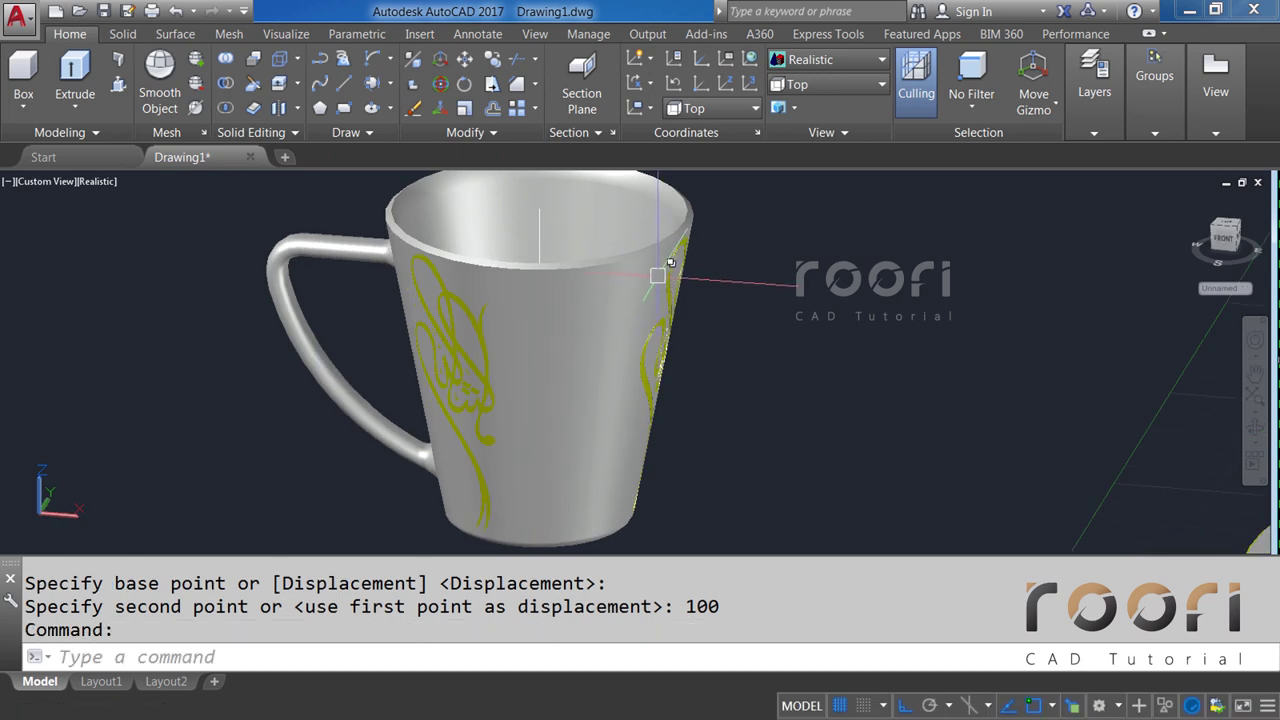
Move the cup and its calligraphy 200 units onto the saucer.
{"action": "scroll", "coordinate": [510, 305], "scroll_direction": "down", "scroll_amount": 3}
{"action": "middle_click_drag", "start_coordinate": [597, 369], "coordinate": [660, 366], "text": "shift"}
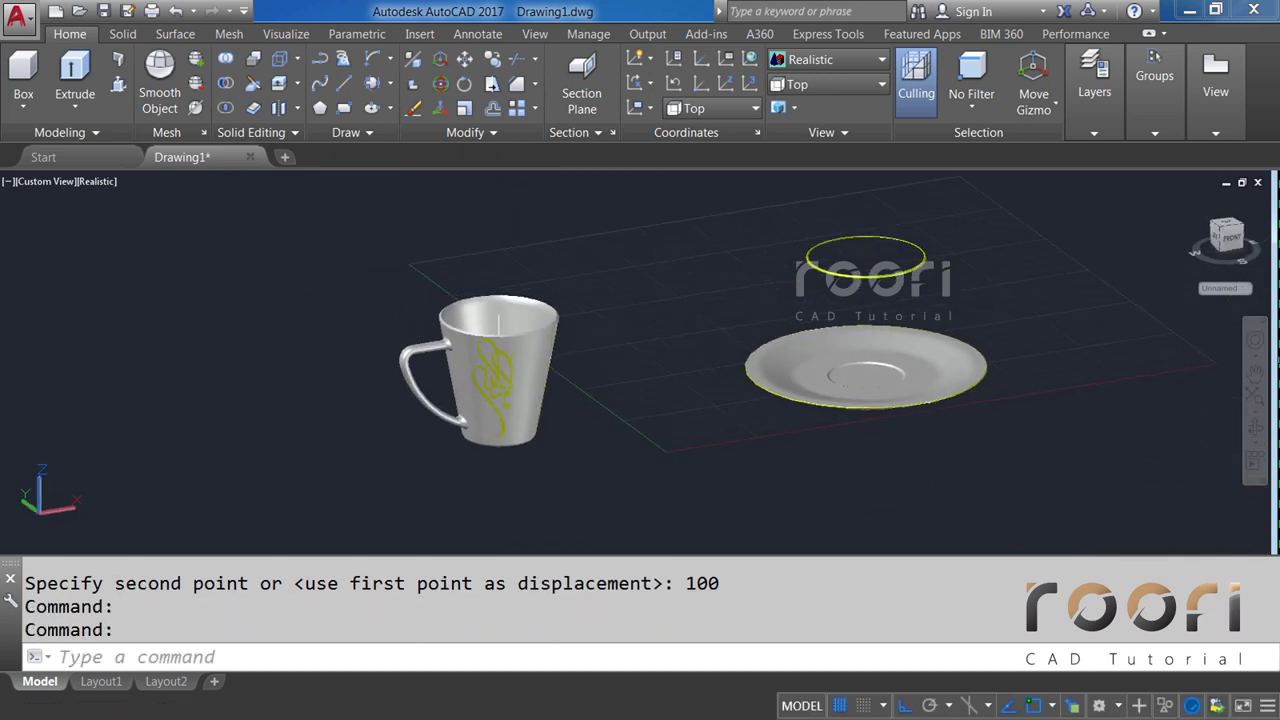
{"action": "type", "text": "M"}
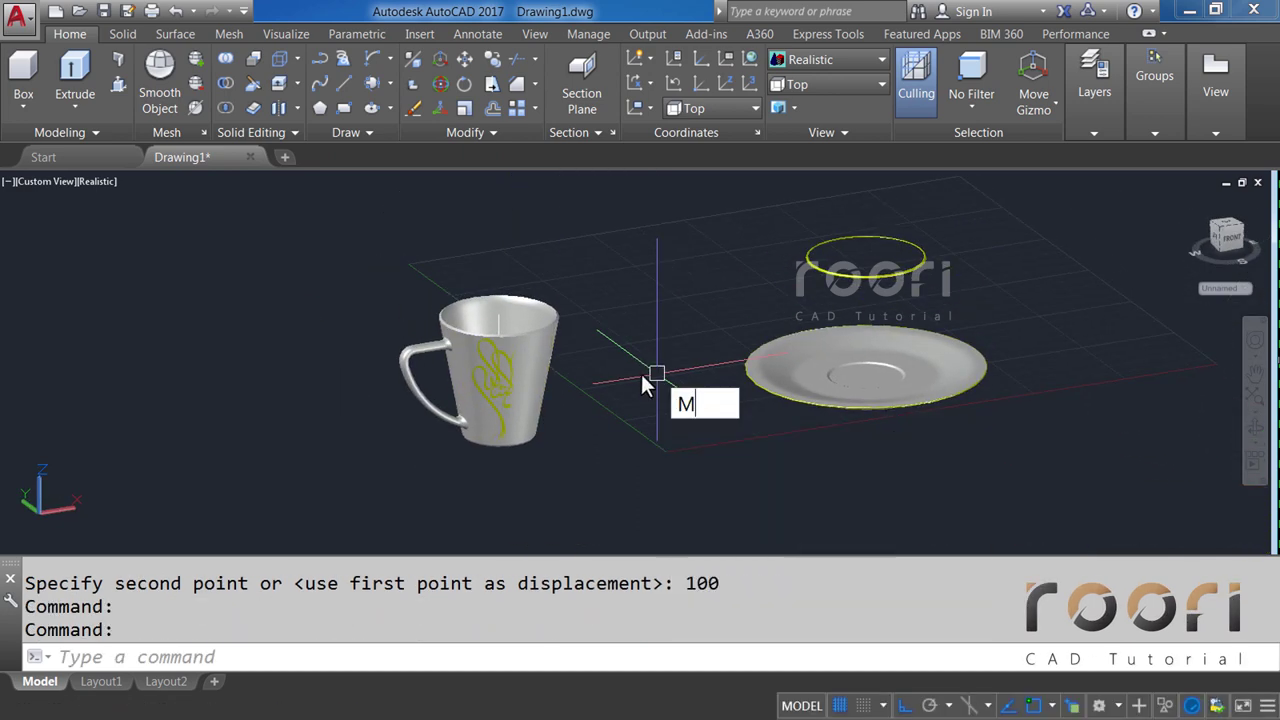
{"action": "key", "text": "Return"}
{"action": "left_click", "coordinate": [555, 405]}
{"action": "left_click", "coordinate": [528, 348]}
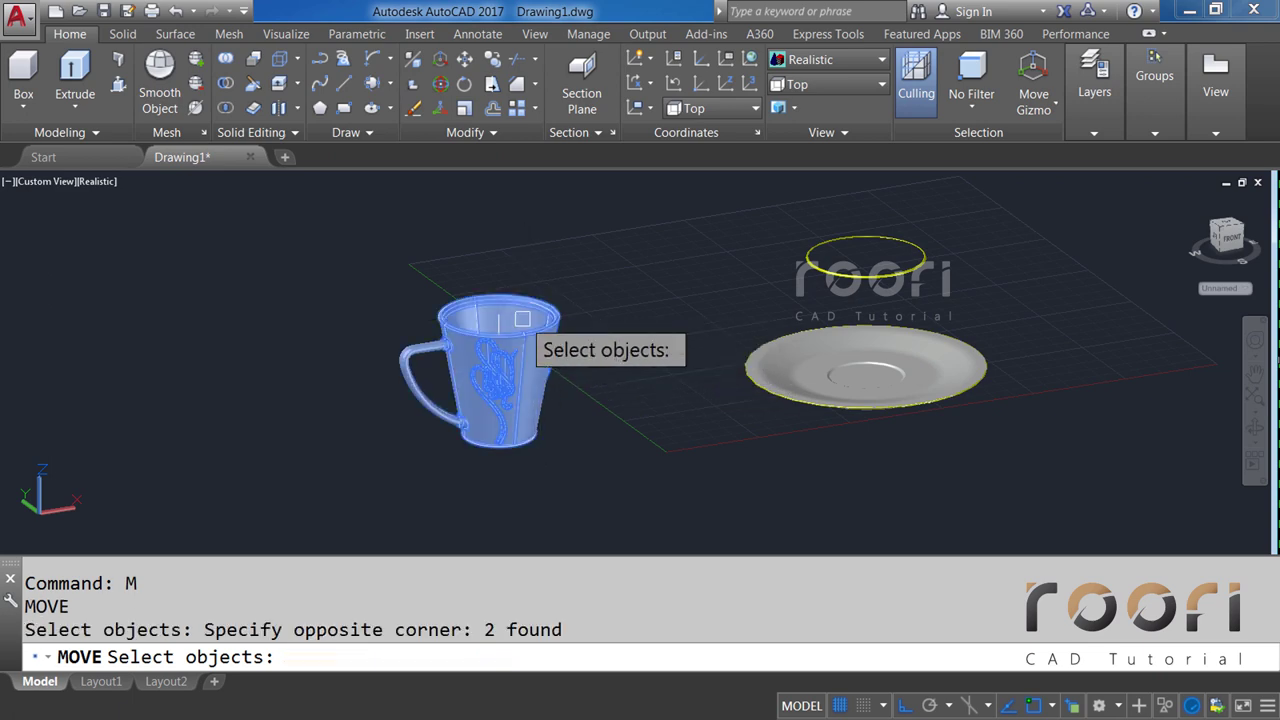
{"action": "key", "text": "Return"}
{"action": "left_click", "coordinate": [496, 464]}
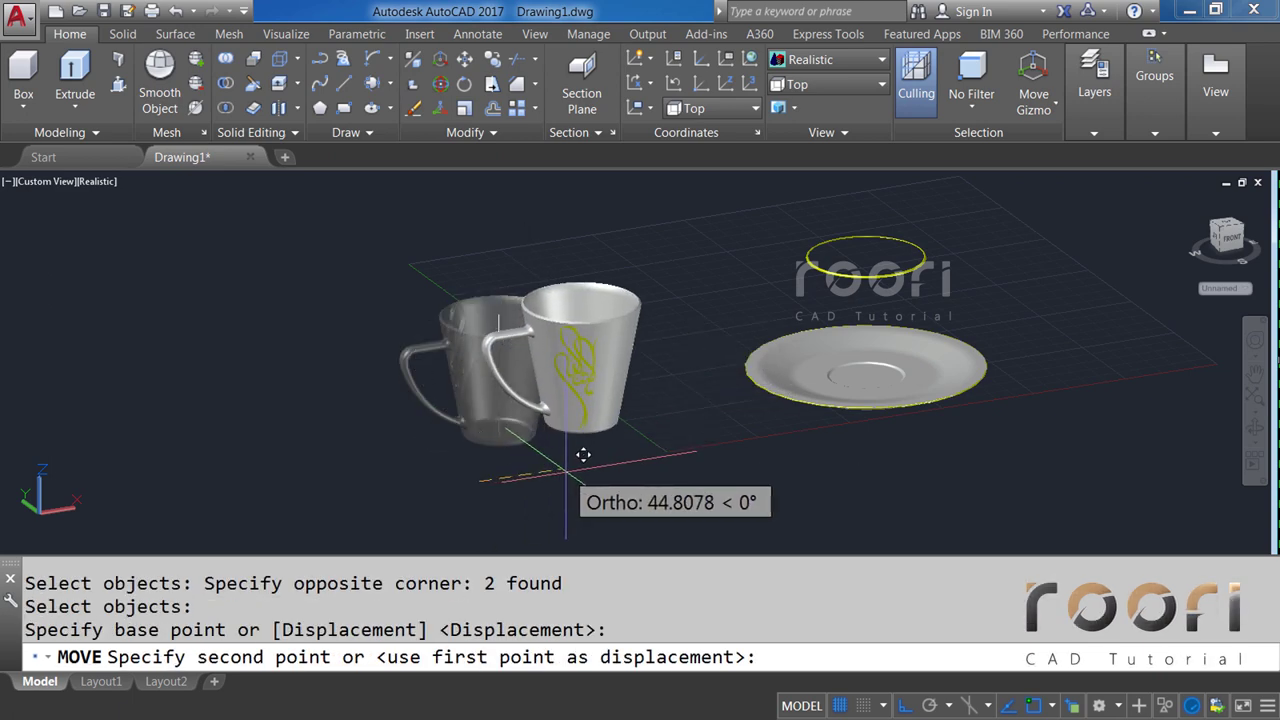
{"action": "type", "text": "200"}
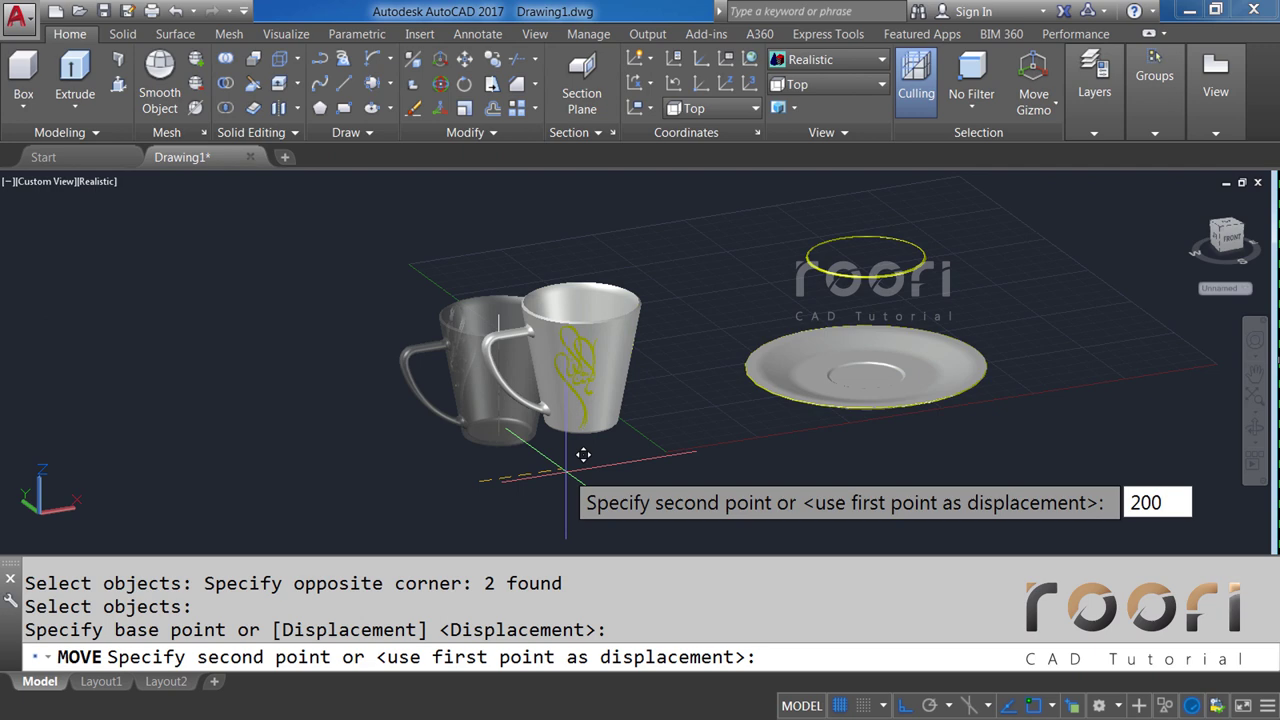
{"action": "key", "text": "Return"}
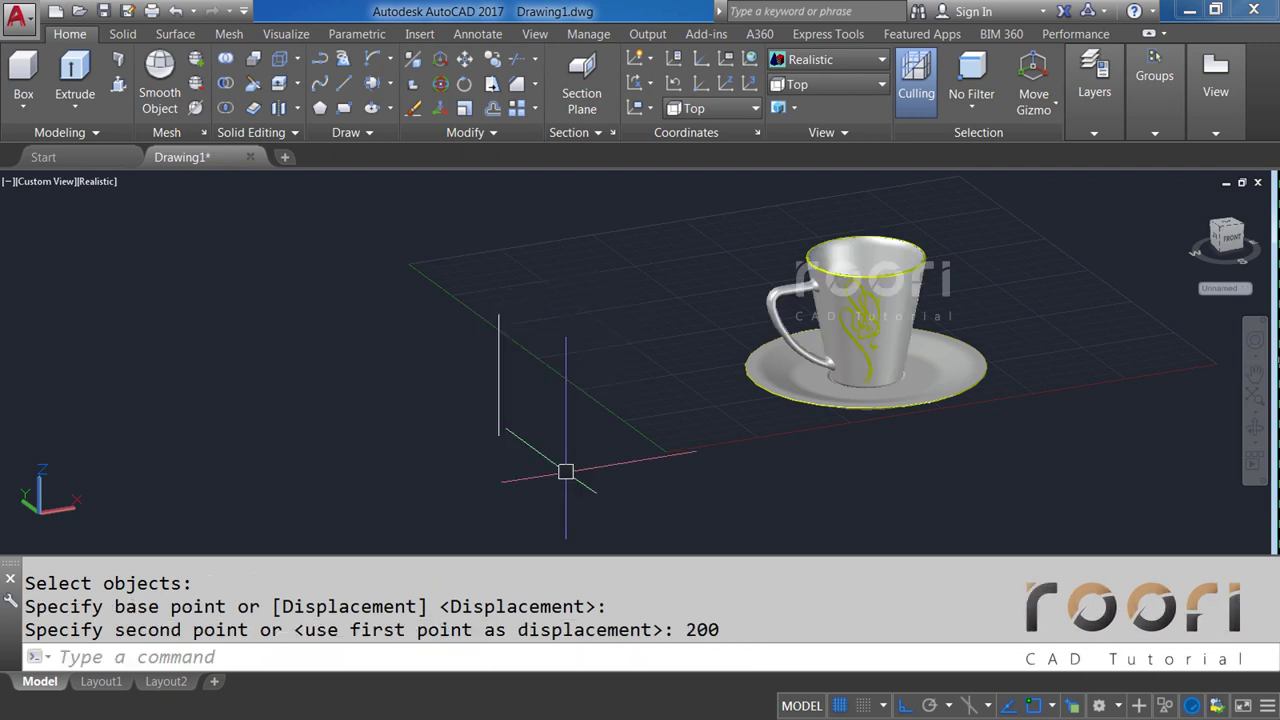
Delete the stray vertical line.
{"action": "left_click", "coordinate": [514, 443]}
{"action": "left_click", "coordinate": [471, 380]}
{"action": "key", "text": "Delete"}
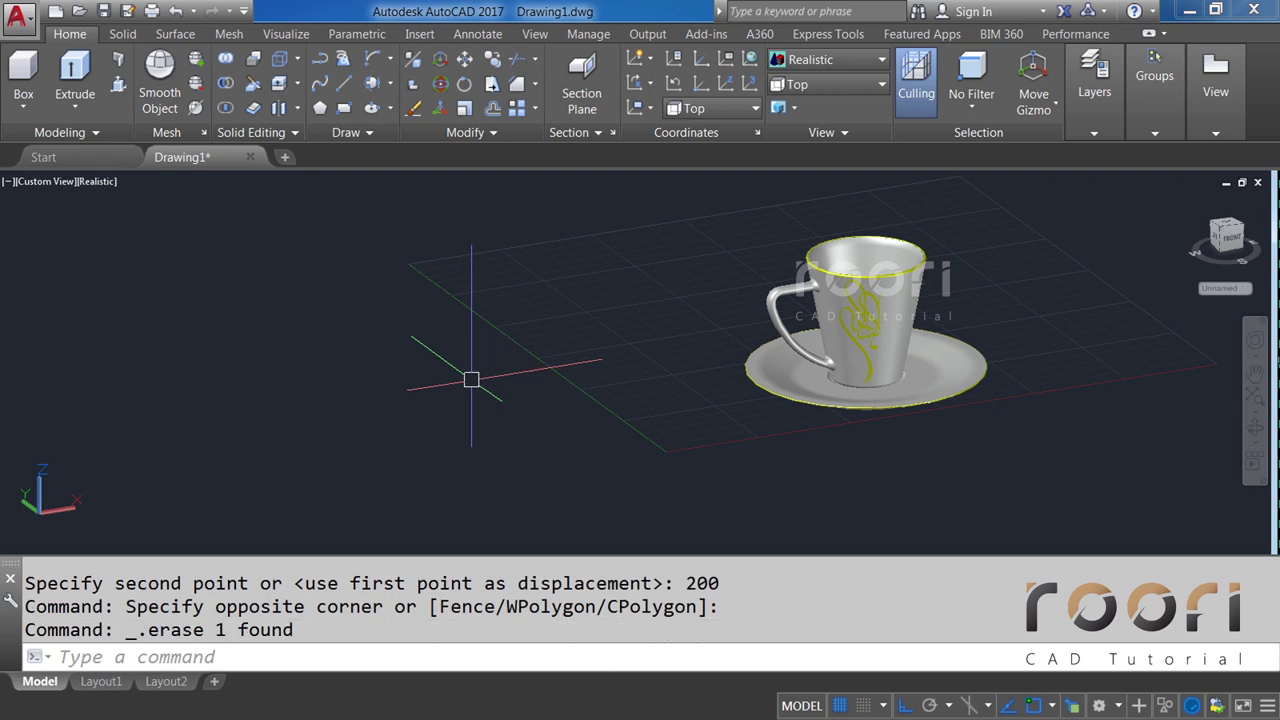
Display the cup and saucer in 2D Wireframe from the Top view.
{"action": "mouse_move", "coordinate": [912, 300]}
{"action": "middle_mouse_down", "text": "shift"}
{"action": "mouse_move", "coordinate": [733, 335]}
{"action": "mouse_move", "coordinate": [494, 334]}
{"action": "mouse_move", "coordinate": [619, 466]}
{"action": "mouse_move", "coordinate": [771, 337]}
{"action": "mouse_move", "coordinate": [671, 277]}
{"action": "mouse_move", "coordinate": [743, 209]}
{"action": "mouse_move", "coordinate": [921, 348]}
{"action": "mouse_move", "coordinate": [920, 386]}
{"action": "mouse_move", "coordinate": [849, 426]}
{"action": "mouse_move", "coordinate": [706, 380]}
{"action": "mouse_move", "coordinate": [703, 352]}
{"action": "middle_mouse_up", "text": "shift"}
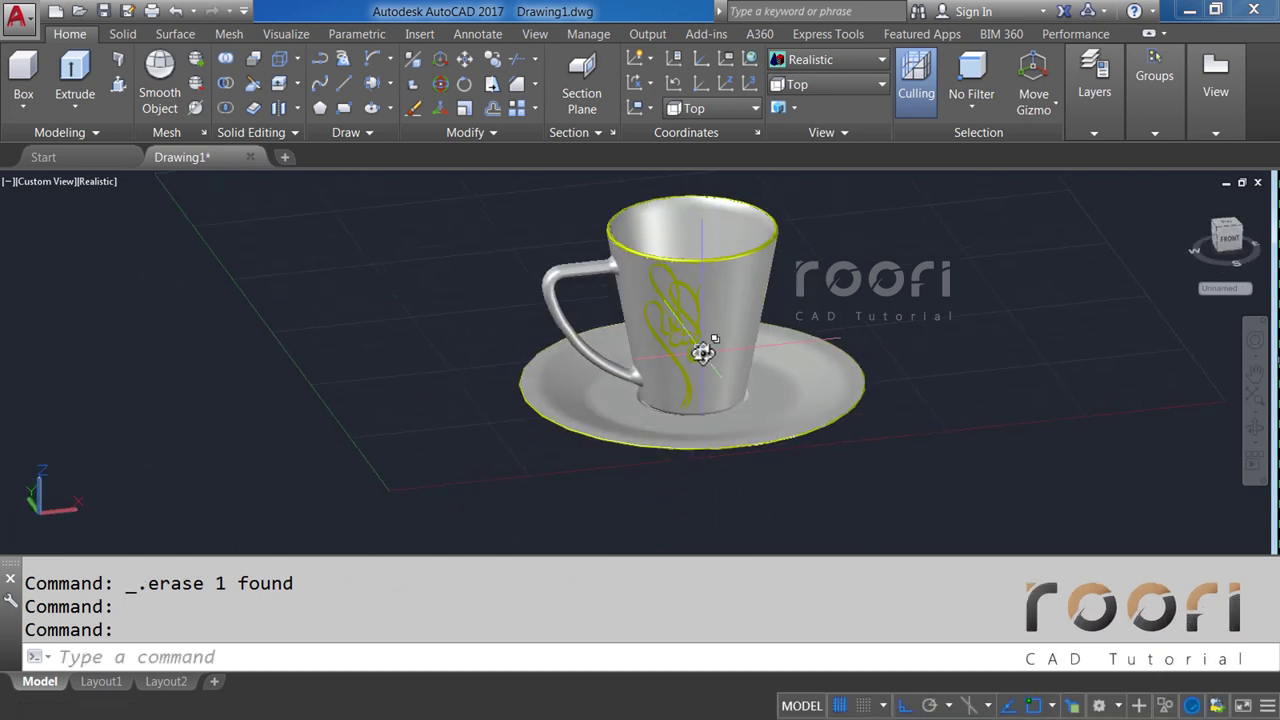
{"action": "left_click", "coordinate": [837, 55]}
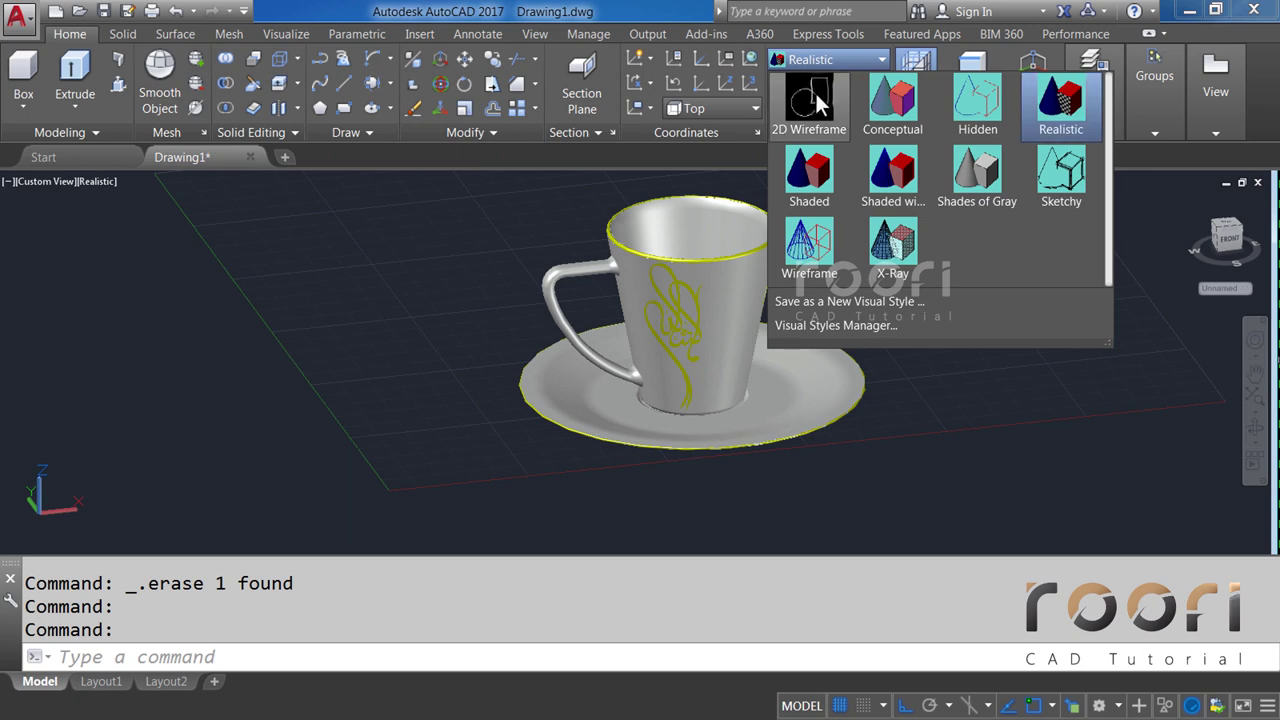
{"action": "left_click", "coordinate": [817, 97]}
{"action": "left_click", "coordinate": [820, 83]}
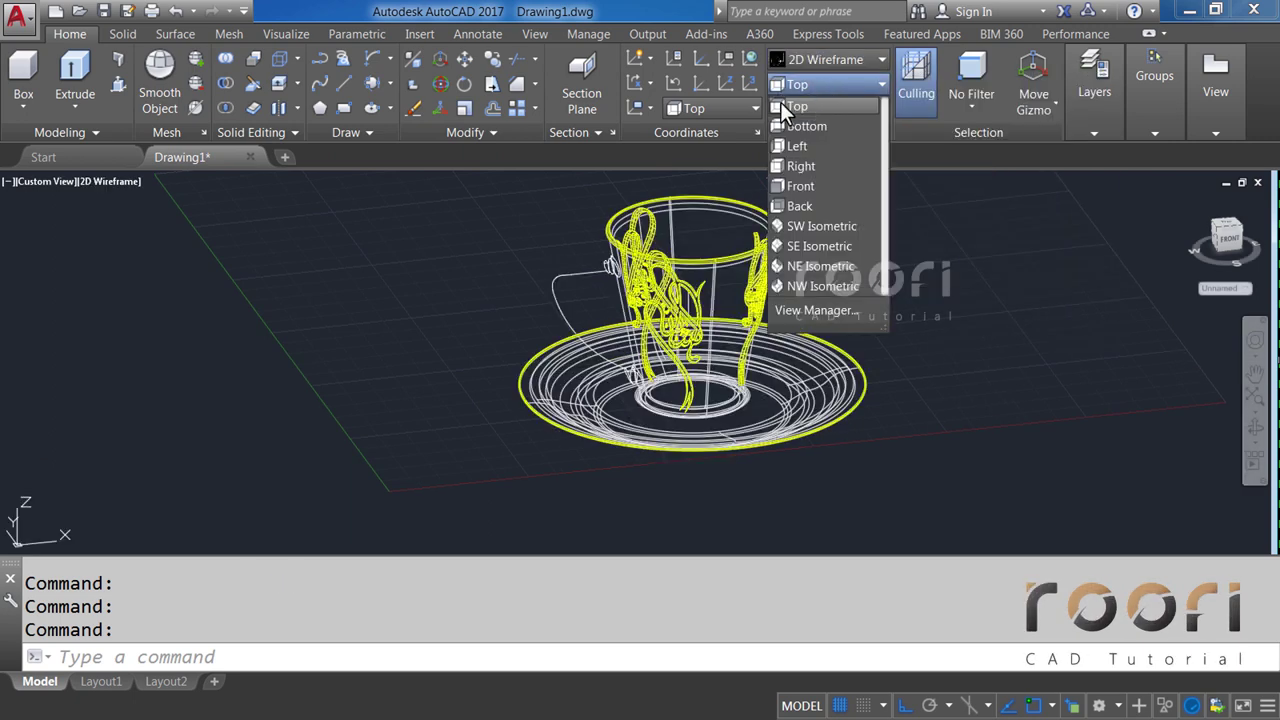
{"action": "left_click", "coordinate": [798, 107]}
{"action": "scroll", "coordinate": [593, 355], "scroll_direction": "down", "scroll_amount": 2}
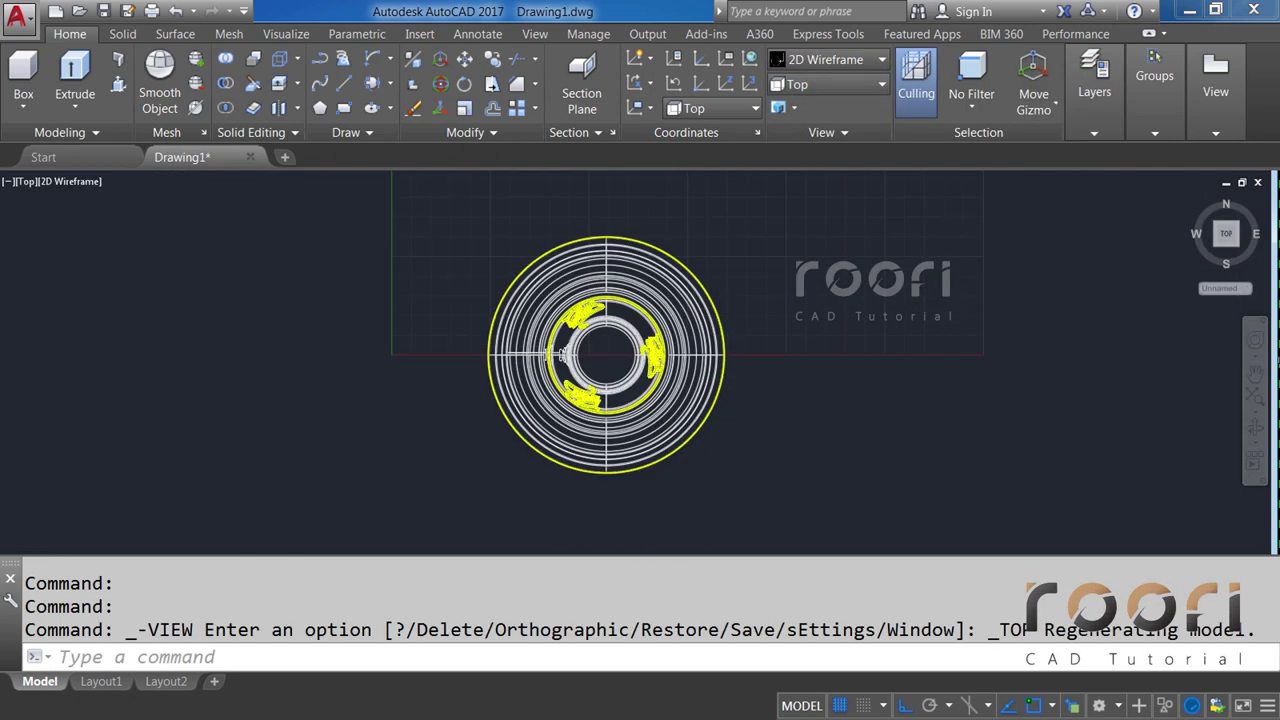
{"action": "scroll", "coordinate": [593, 355], "scroll_direction": "down", "scroll_amount": 2}
{"action": "scroll", "coordinate": [593, 355], "scroll_direction": "down", "scroll_amount": 3}
{"action": "scroll", "coordinate": [593, 355], "scroll_direction": "up", "scroll_amount": 5}
{"action": "type", "text": "M"}
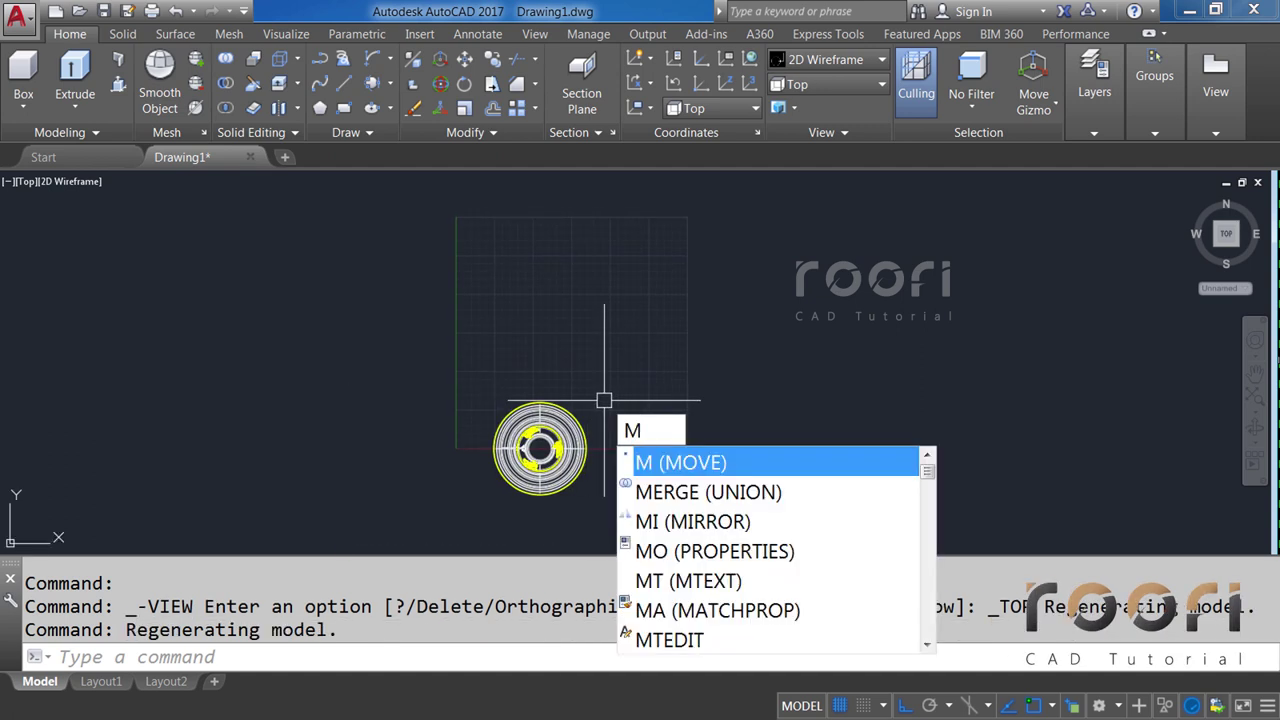
Move the cup-and-saucer set straight up on the grid with Ortho on.
{"action": "key", "text": "Return"}
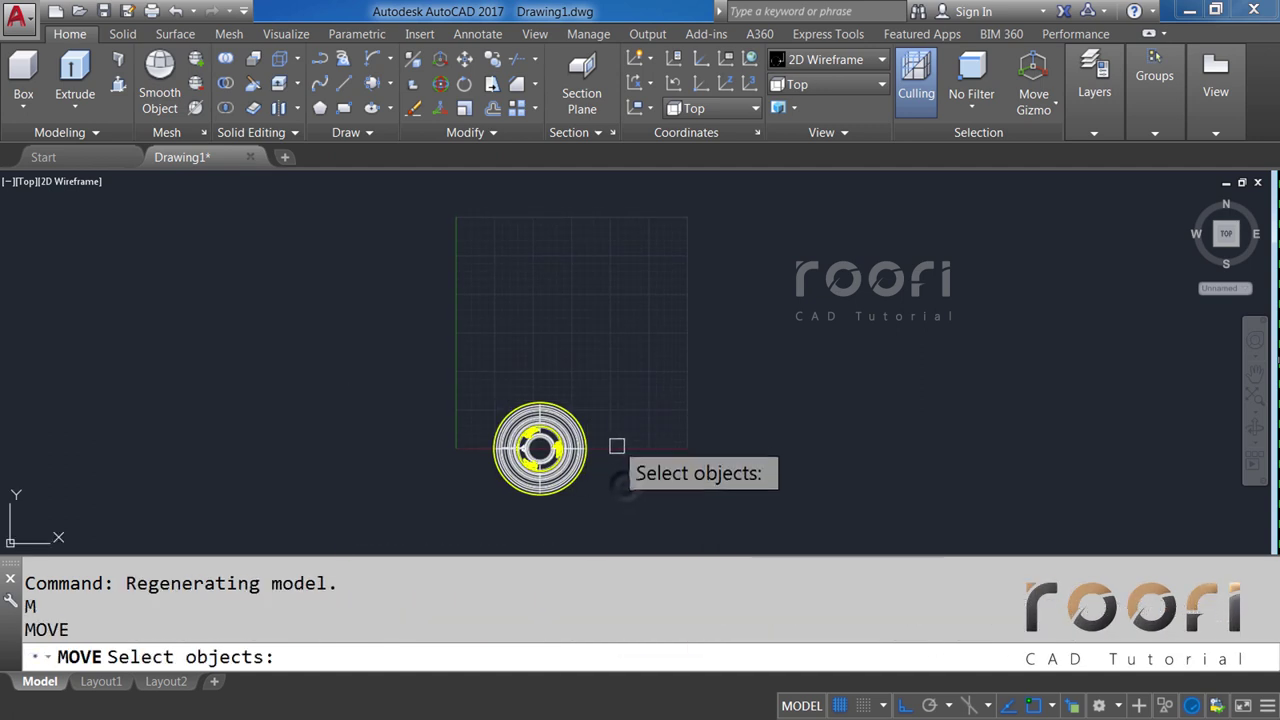
{"action": "left_click", "coordinate": [618, 456]}
{"action": "left_click", "coordinate": [480, 371]}
{"action": "key", "text": "Return"}
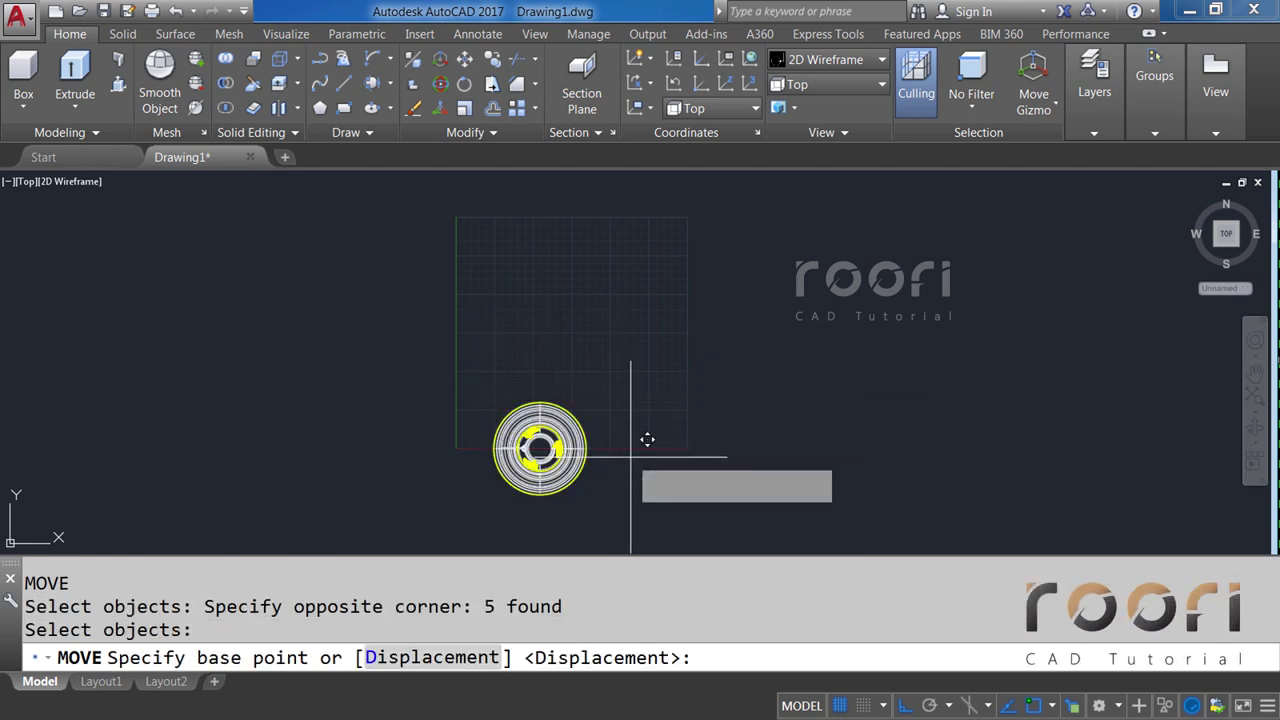
{"action": "left_click", "coordinate": [630, 452]}
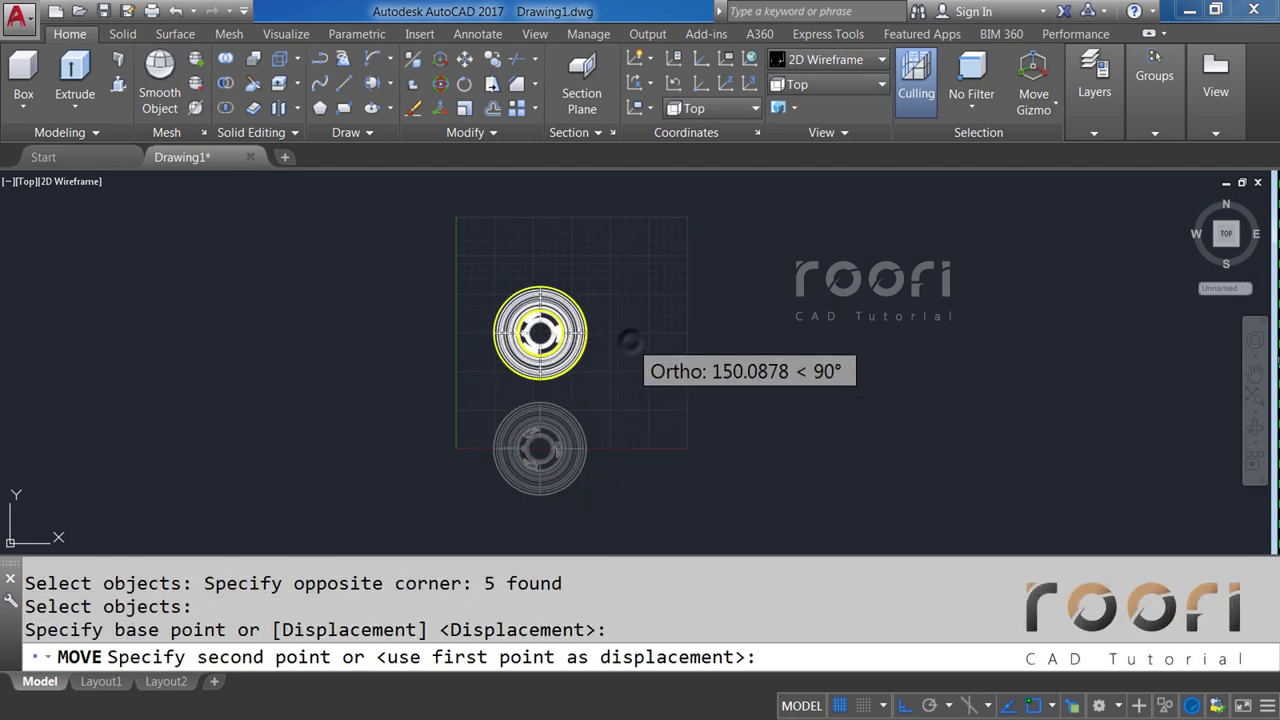
{"action": "left_click", "coordinate": [630, 341]}
Move the set right so it sits at the grid centre, then zoom in.
{"action": "key", "text": "Return"}
{"action": "left_click", "coordinate": [615, 398]}
{"action": "left_click", "coordinate": [554, 292]}
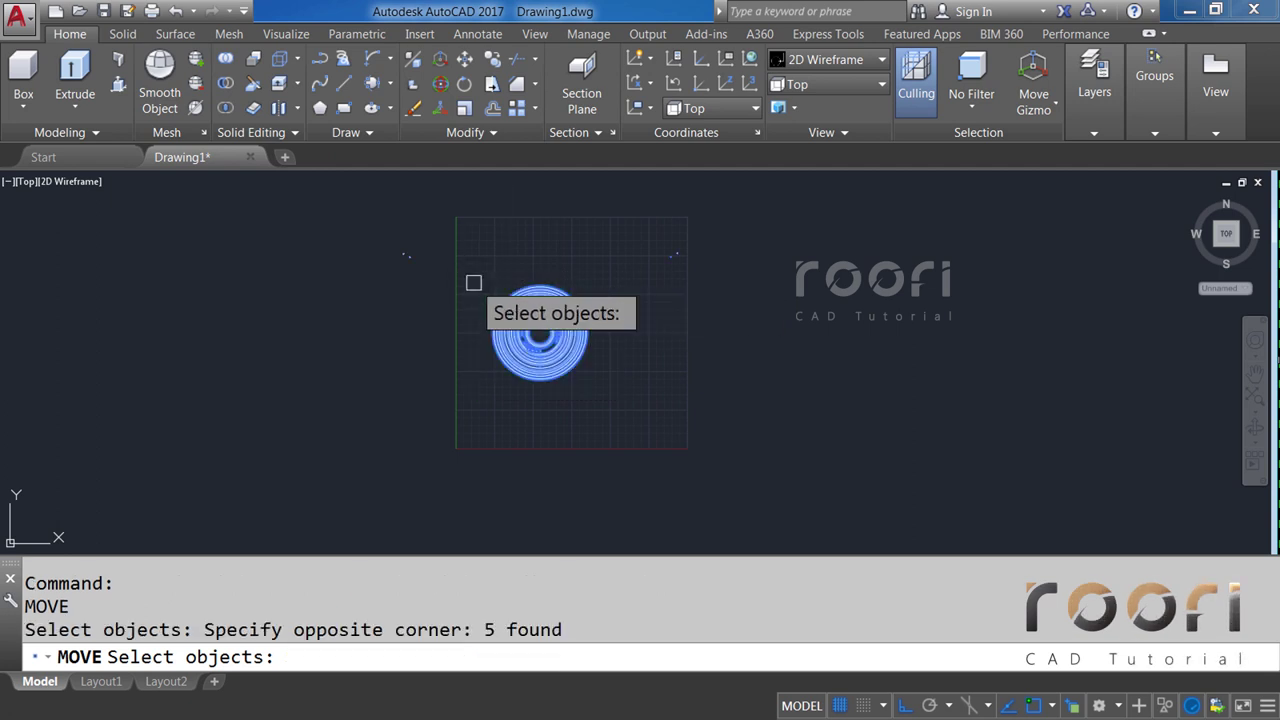
{"action": "key", "text": "Return"}
{"action": "left_click", "coordinate": [492, 436]}
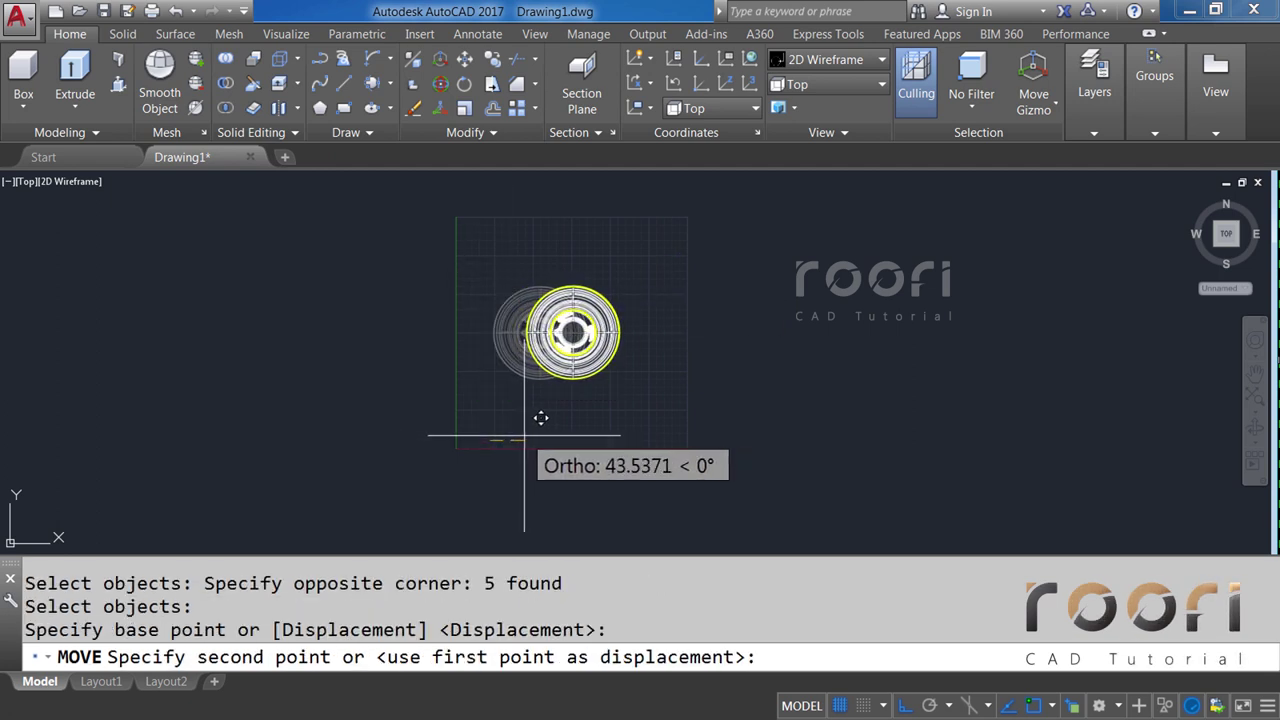
{"action": "left_click", "coordinate": [531, 418]}
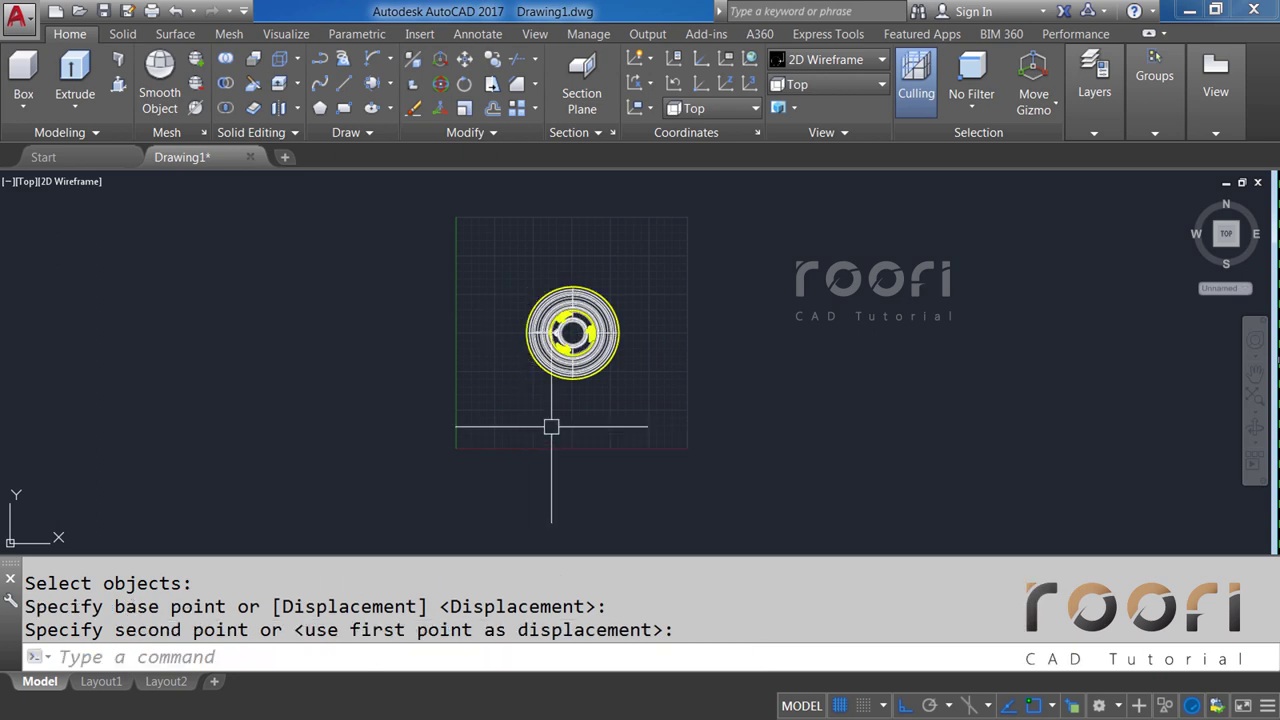
{"action": "scroll", "coordinate": [600, 340], "scroll_direction": "up", "scroll_amount": 2}
{"action": "scroll", "coordinate": [575, 320], "scroll_direction": "up", "scroll_amount": 3}
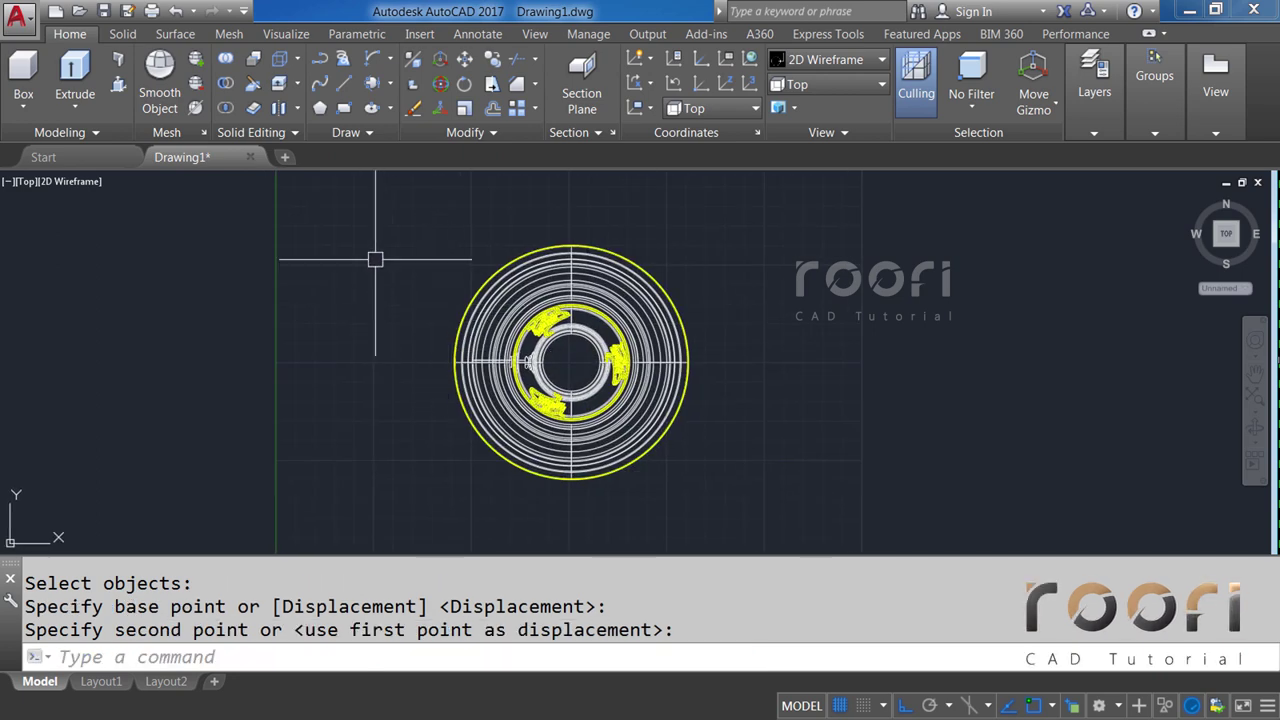
Draw a CYLINDER centred on the saucer with diameter 800 and height 200.
{"action": "type", "text": "CYL"}
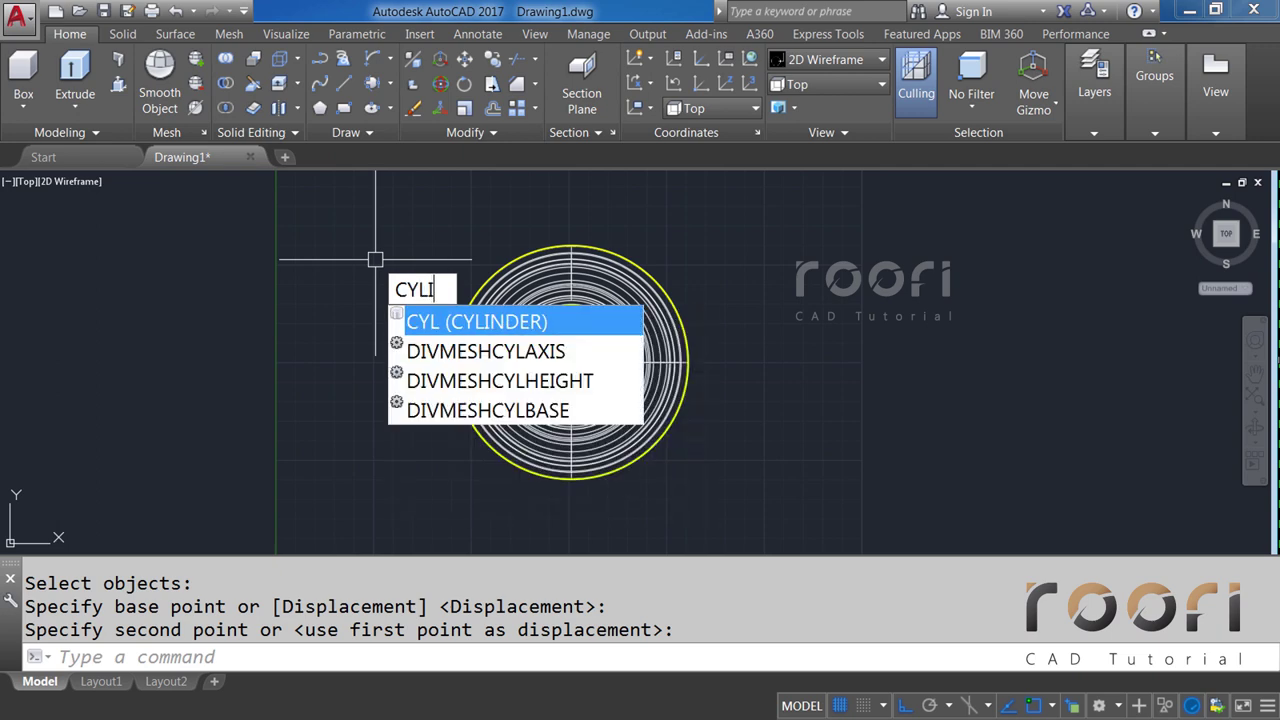
{"action": "type", "text": "INDER"}
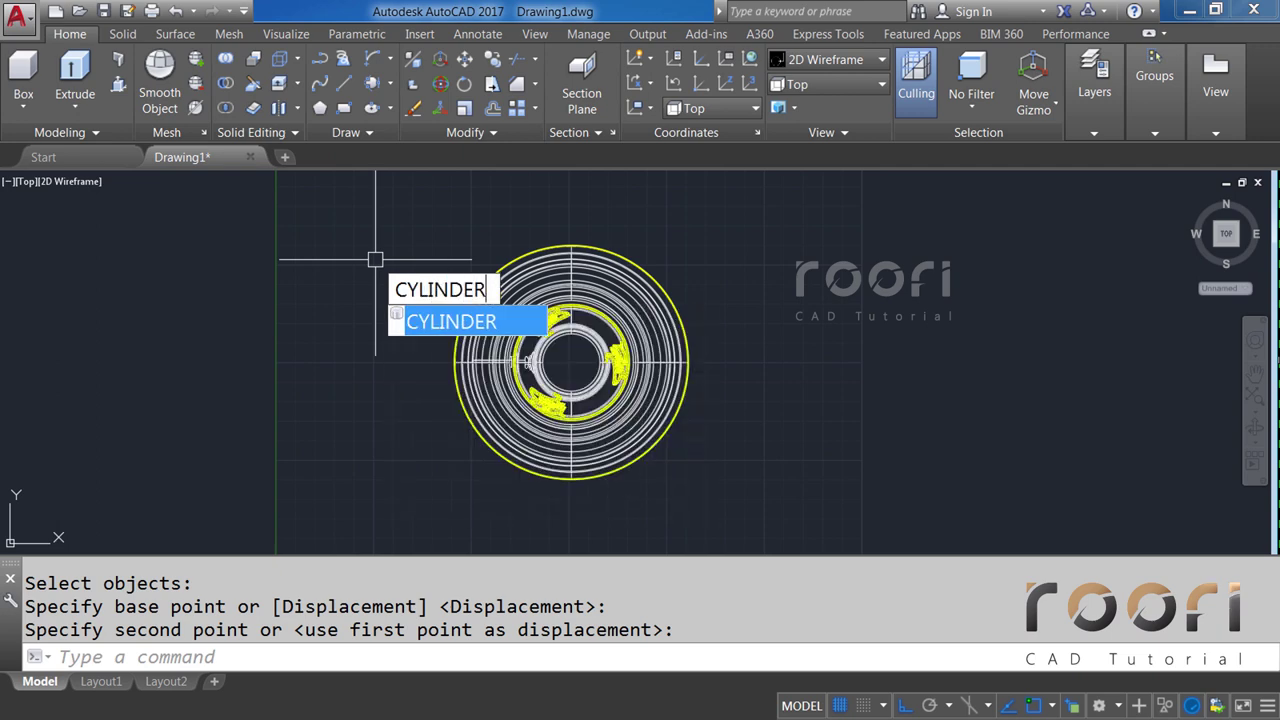
{"action": "key", "text": "Return"}
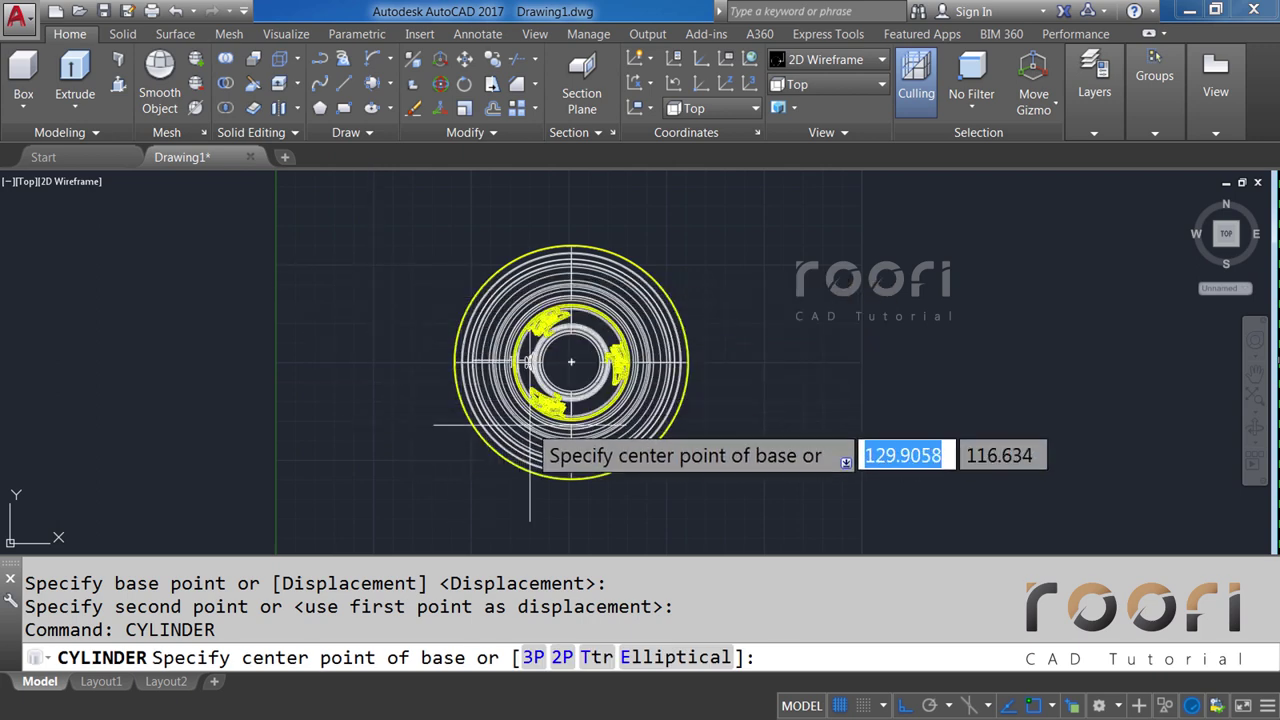
{"action": "left_click", "coordinate": [571, 362]}
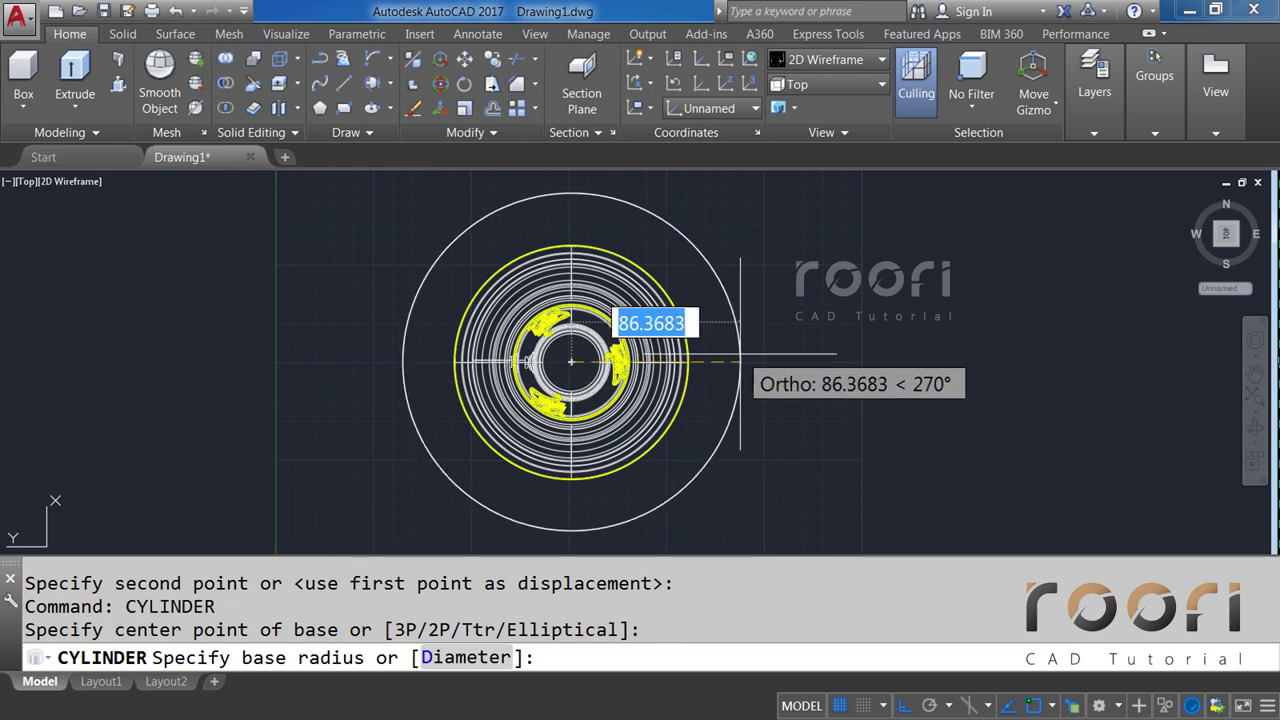
{"action": "type", "text": "D"}
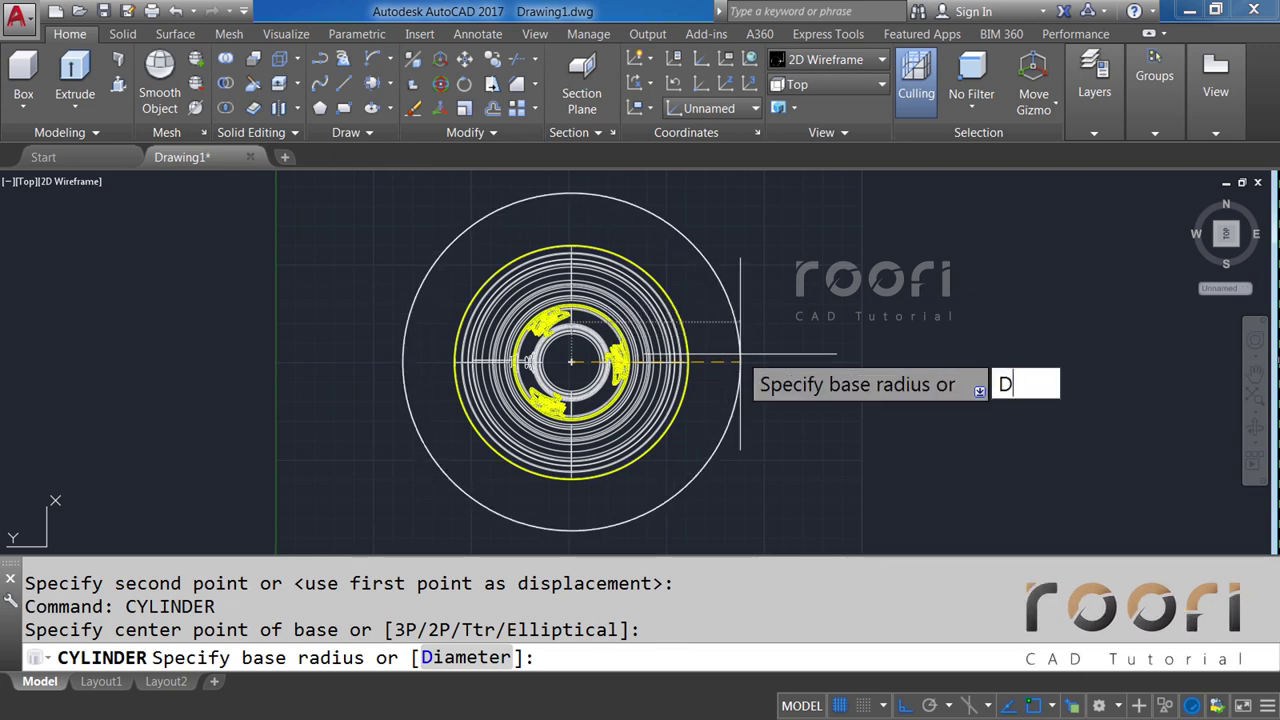
{"action": "key", "text": "Return"}
{"action": "type", "text": "8"}
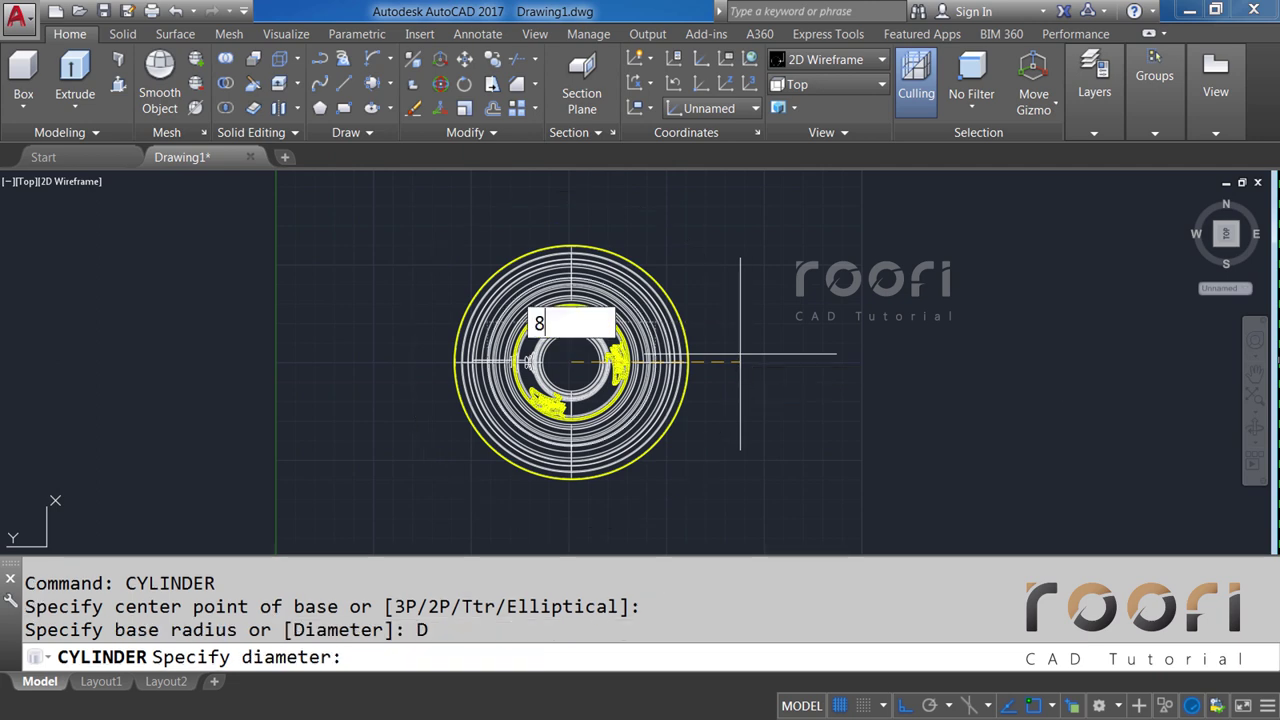
{"action": "type", "text": "00"}
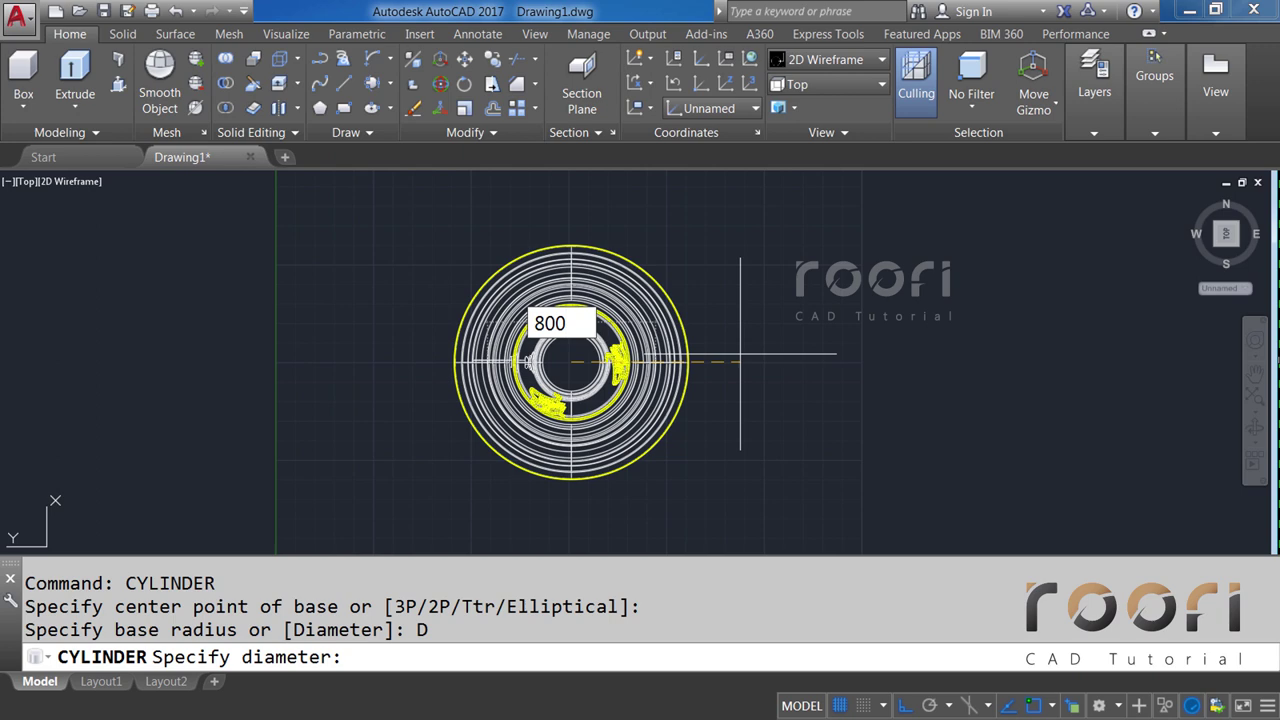
{"action": "key", "text": "Return"}
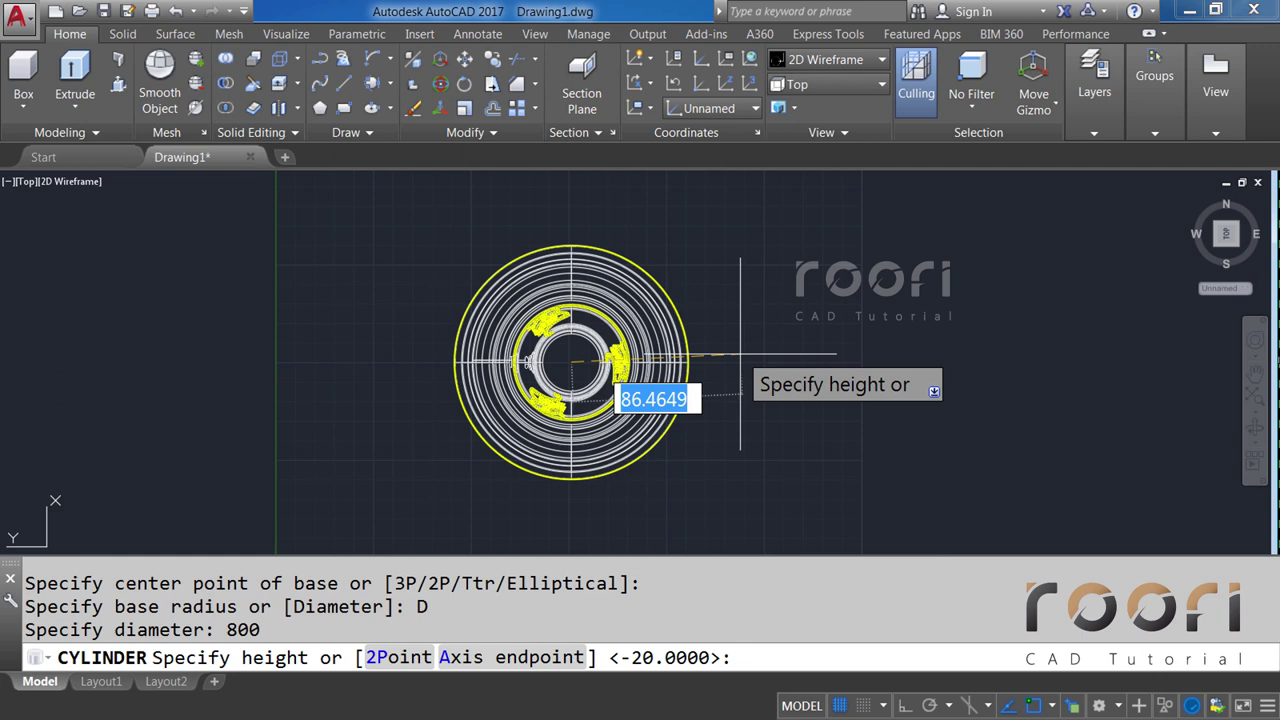
{"action": "type", "text": "200"}
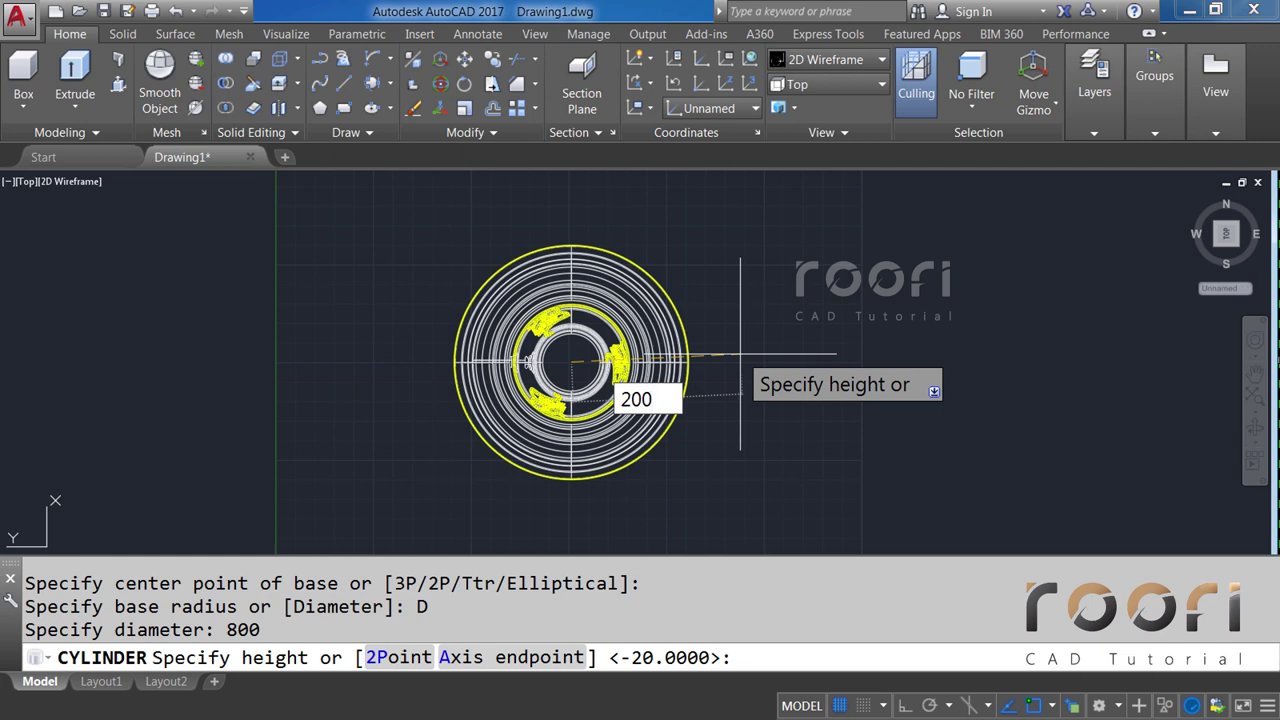
{"action": "key", "text": "Return"}
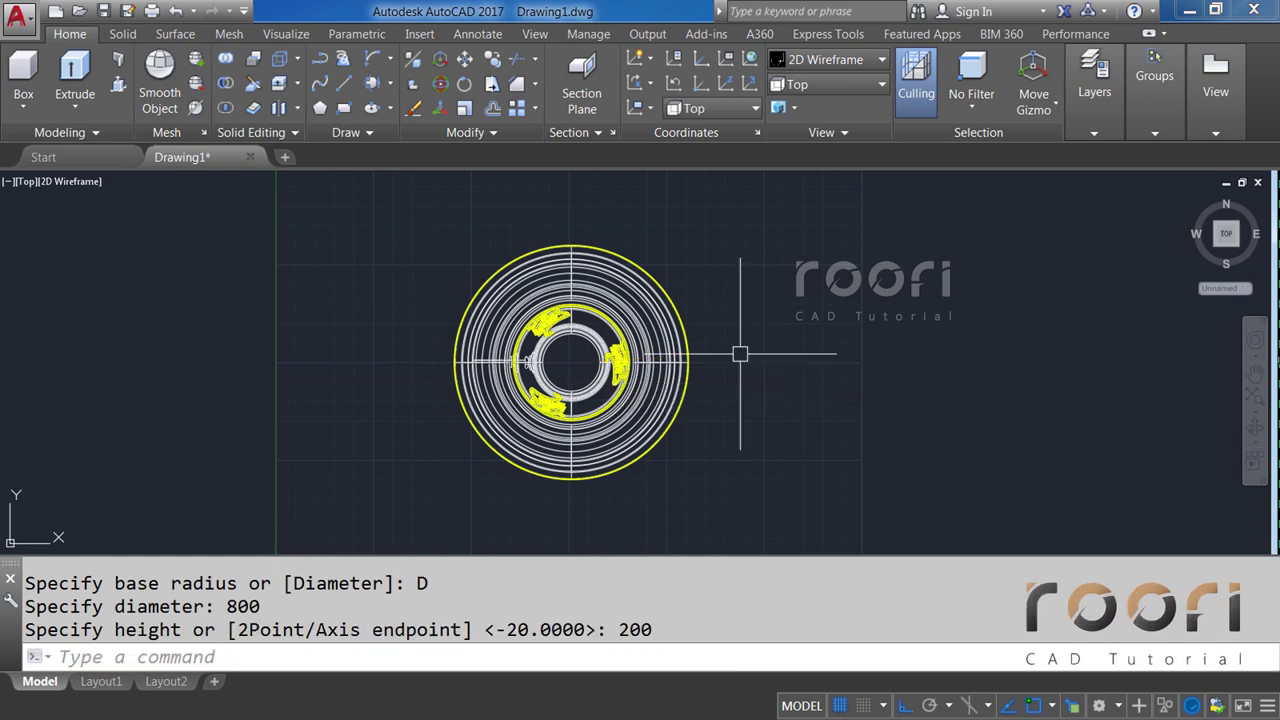
Orbit to a 3D view showing both rims of the large cylinder.
{"action": "scroll", "coordinate": [740, 354], "scroll_direction": "down", "scroll_amount": 3}
{"action": "scroll", "coordinate": [738, 366], "scroll_direction": "down", "scroll_amount": 2}
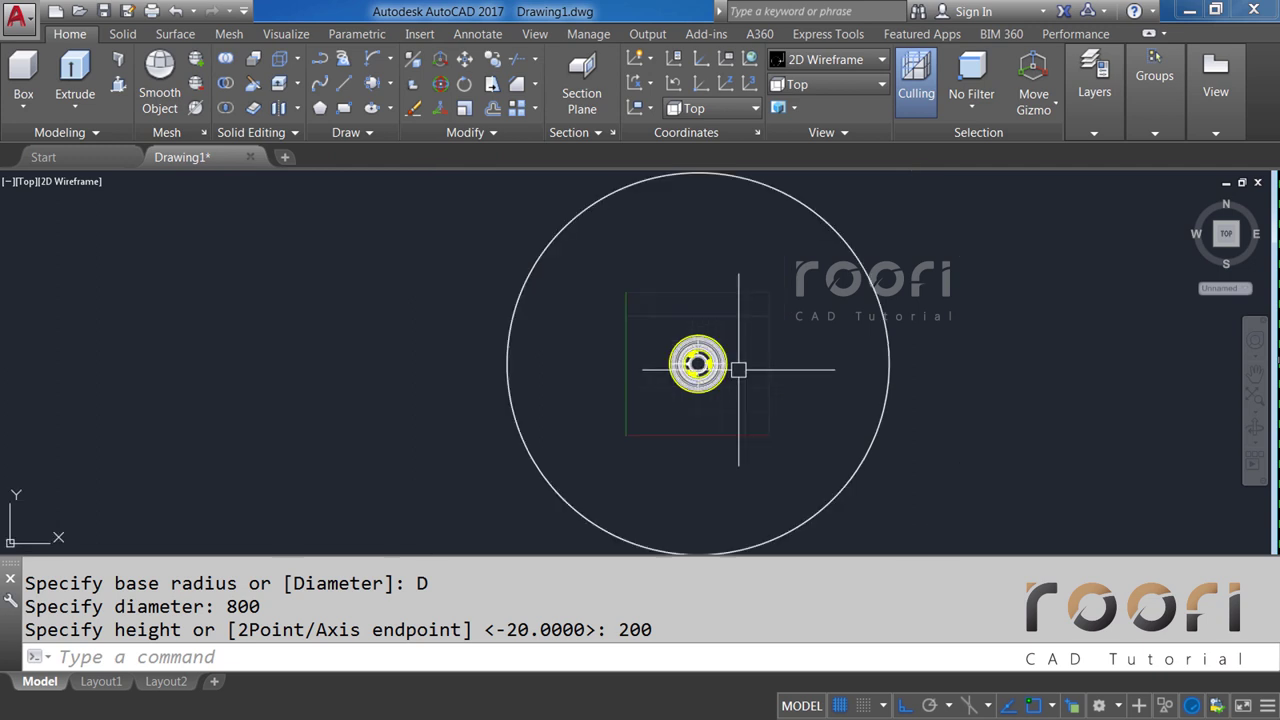
{"action": "middle_click_drag", "start_coordinate": [758, 402], "coordinate": [705, 374]}
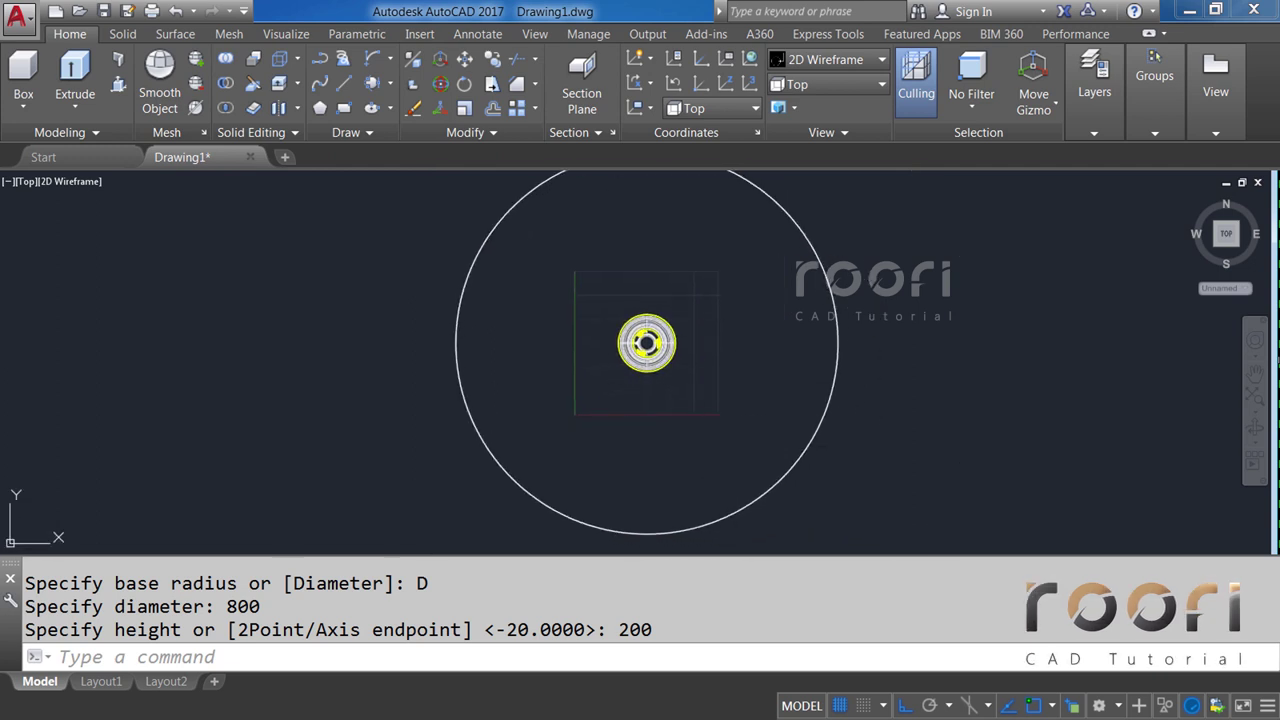
{"action": "mouse_move", "coordinate": [731, 448]}
{"action": "middle_mouse_down", "text": "shift"}
{"action": "mouse_move", "coordinate": [605, 360]}
{"action": "mouse_move", "coordinate": [500, 343]}
{"action": "mouse_move", "coordinate": [504, 333]}
{"action": "mouse_move", "coordinate": [508, 355]}
{"action": "middle_mouse_up", "text": "shift"}
{"action": "scroll", "coordinate": [504, 322], "scroll_direction": "up", "scroll_amount": 2}
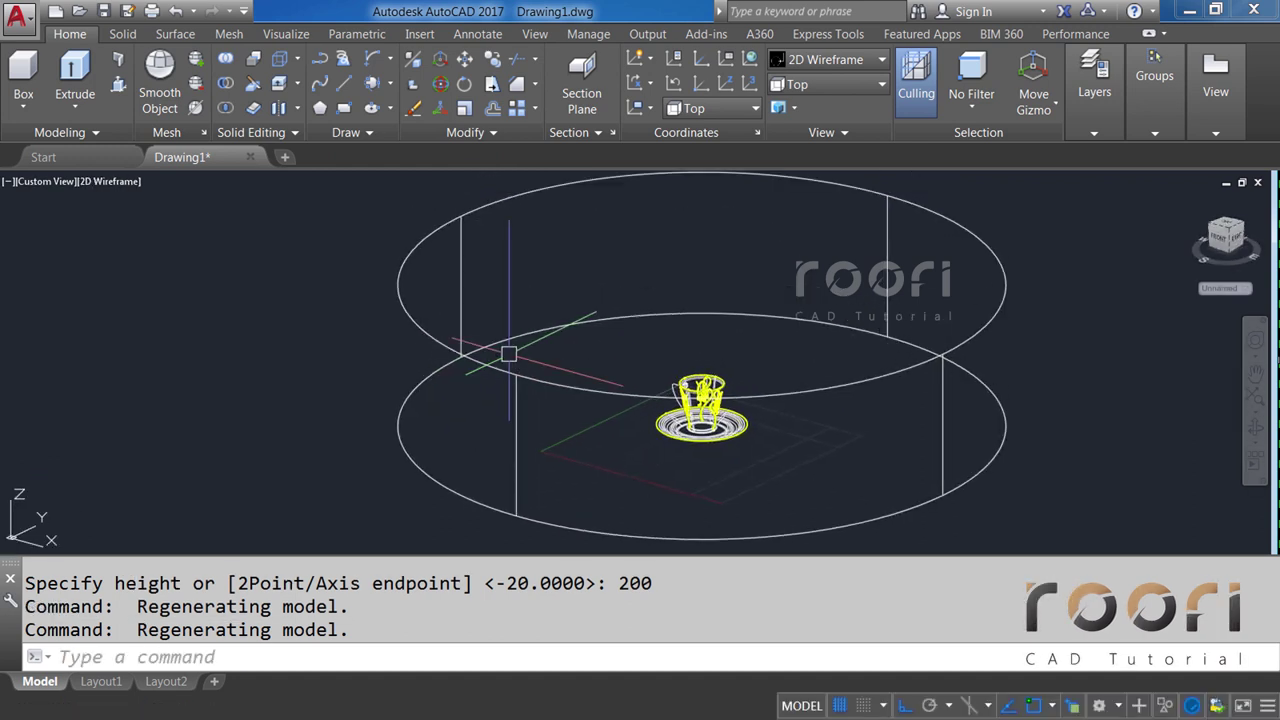
Shell the large cylinder via SOLIDEDIT Body > Shell with a 4-unit offset, no faces removed.
{"action": "type", "text": "SOLIDEDIT"}
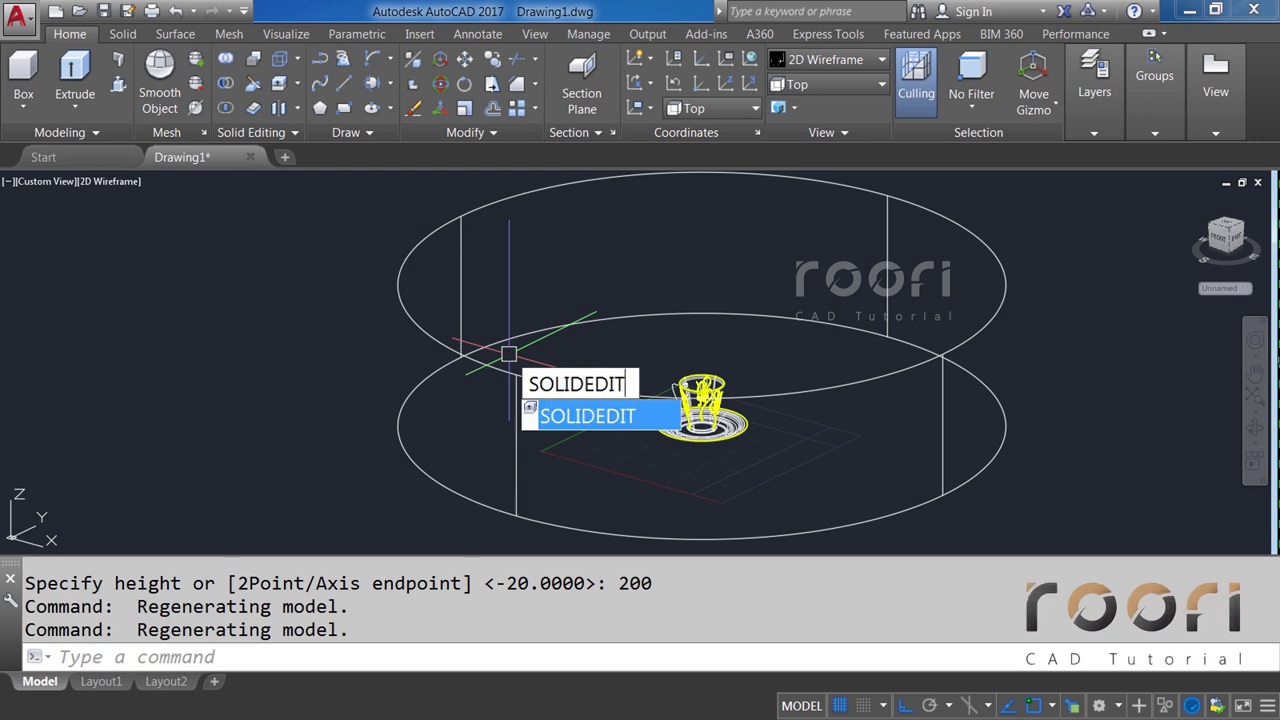
{"action": "key", "text": "Return"}
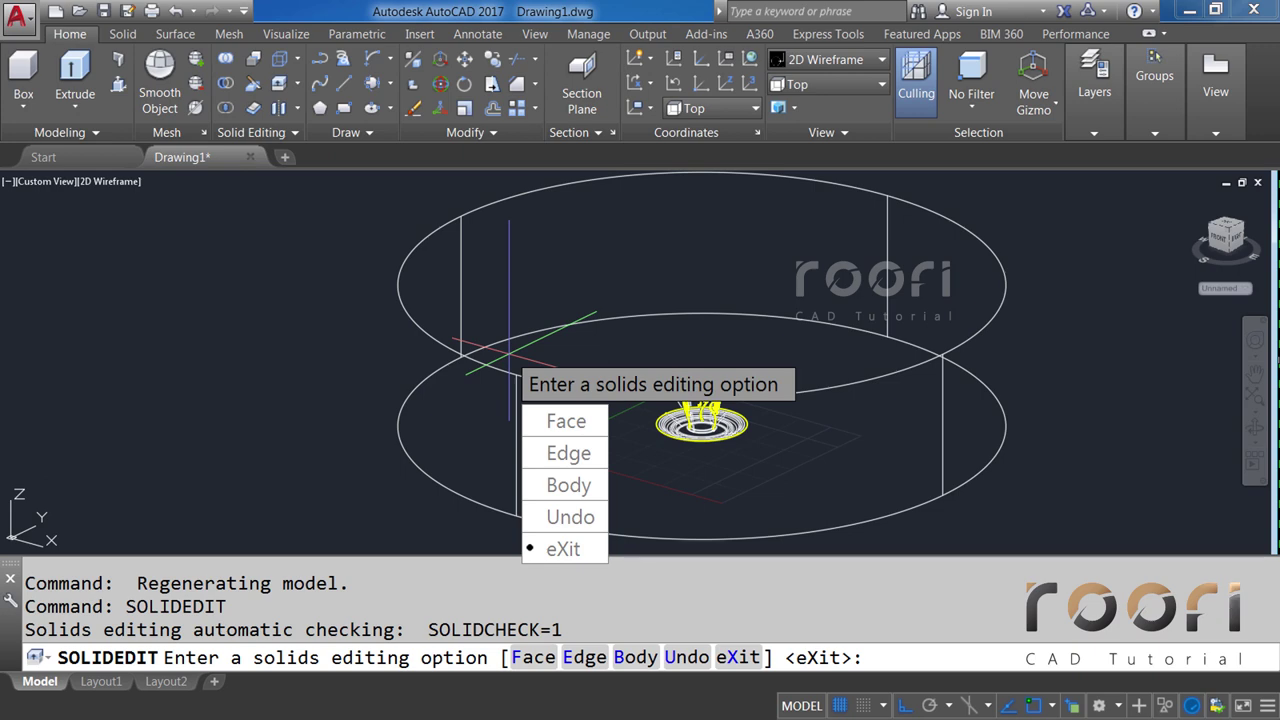
{"action": "type", "text": "B"}
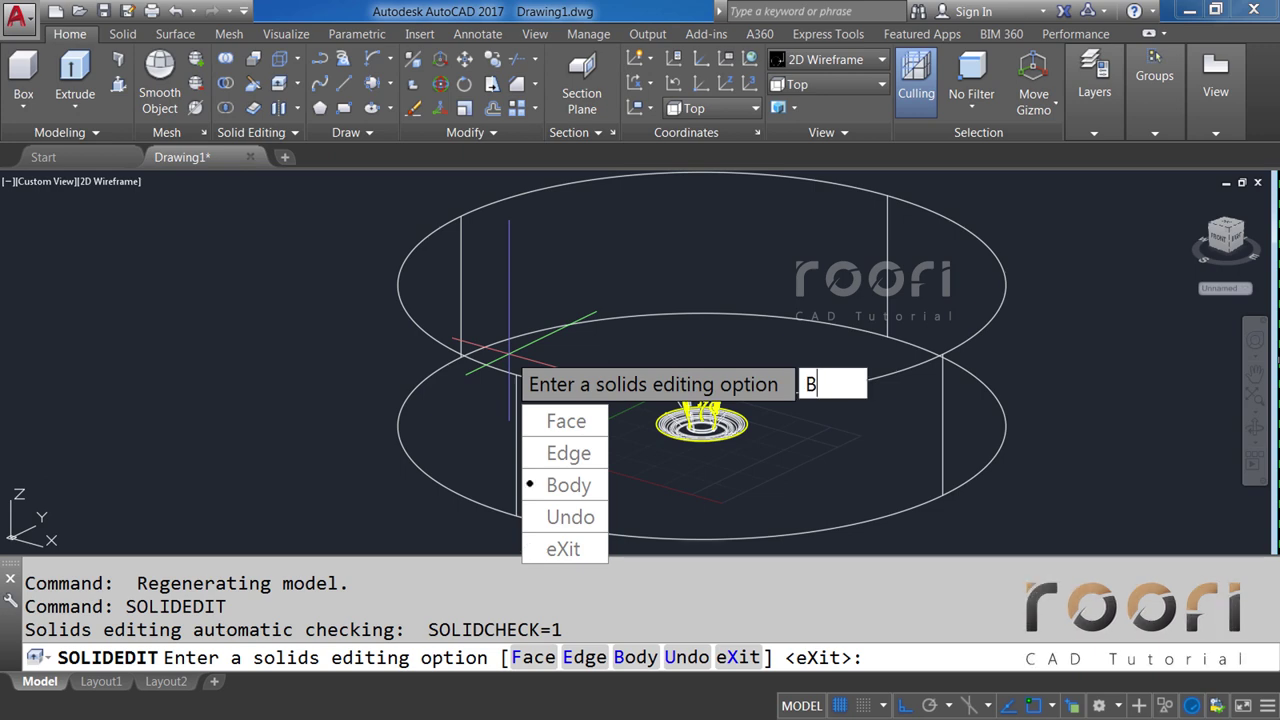
{"action": "key", "text": "Return"}
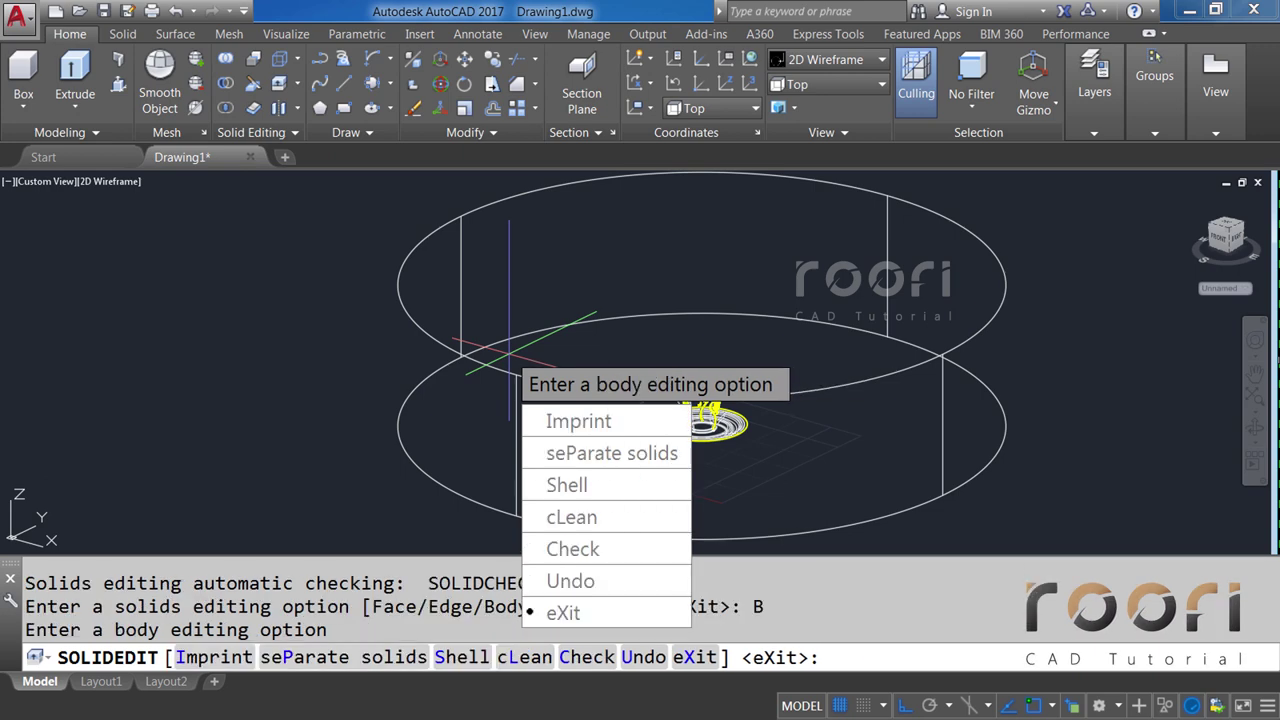
{"action": "type", "text": "S"}
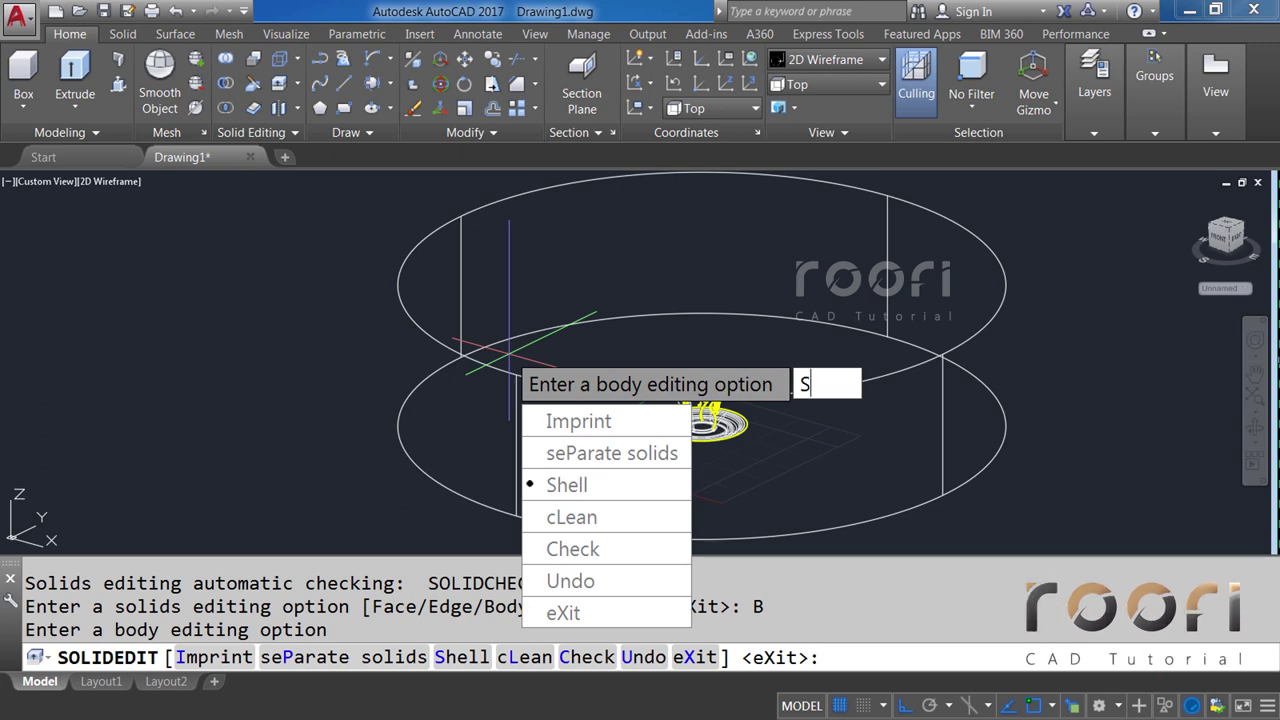
{"action": "key", "text": "Return"}
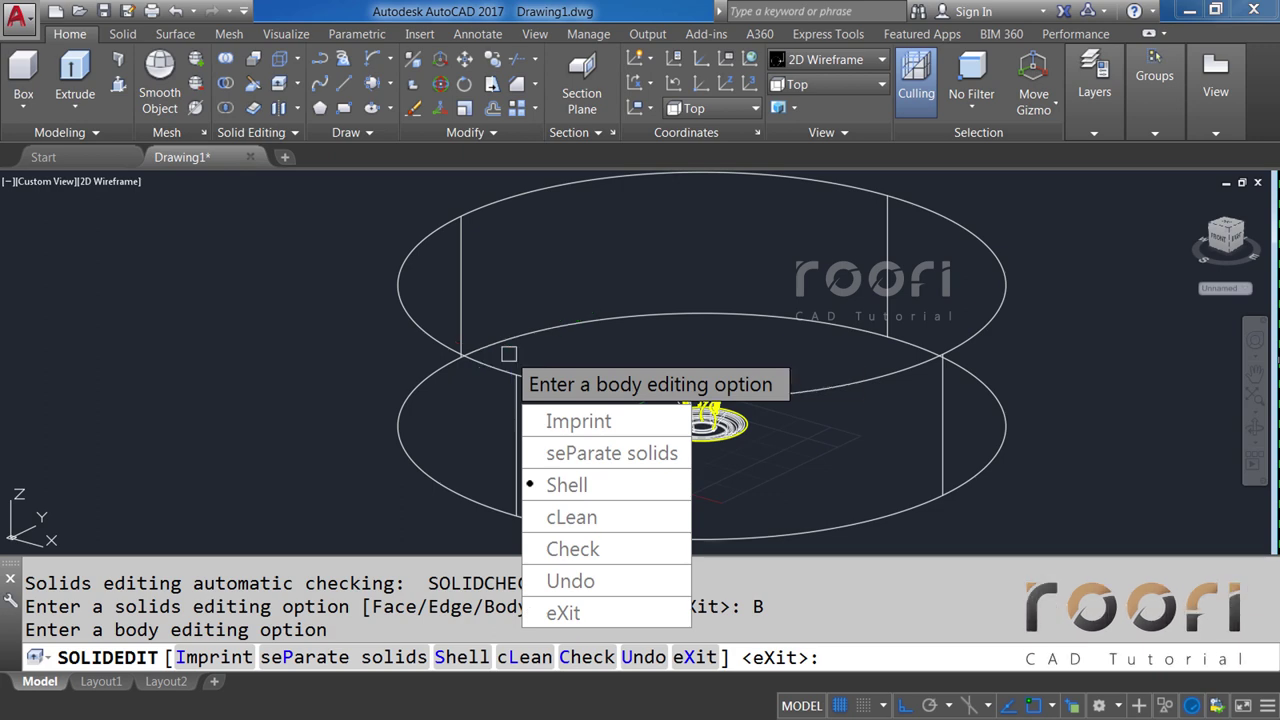
{"action": "left_click", "coordinate": [510, 345]}
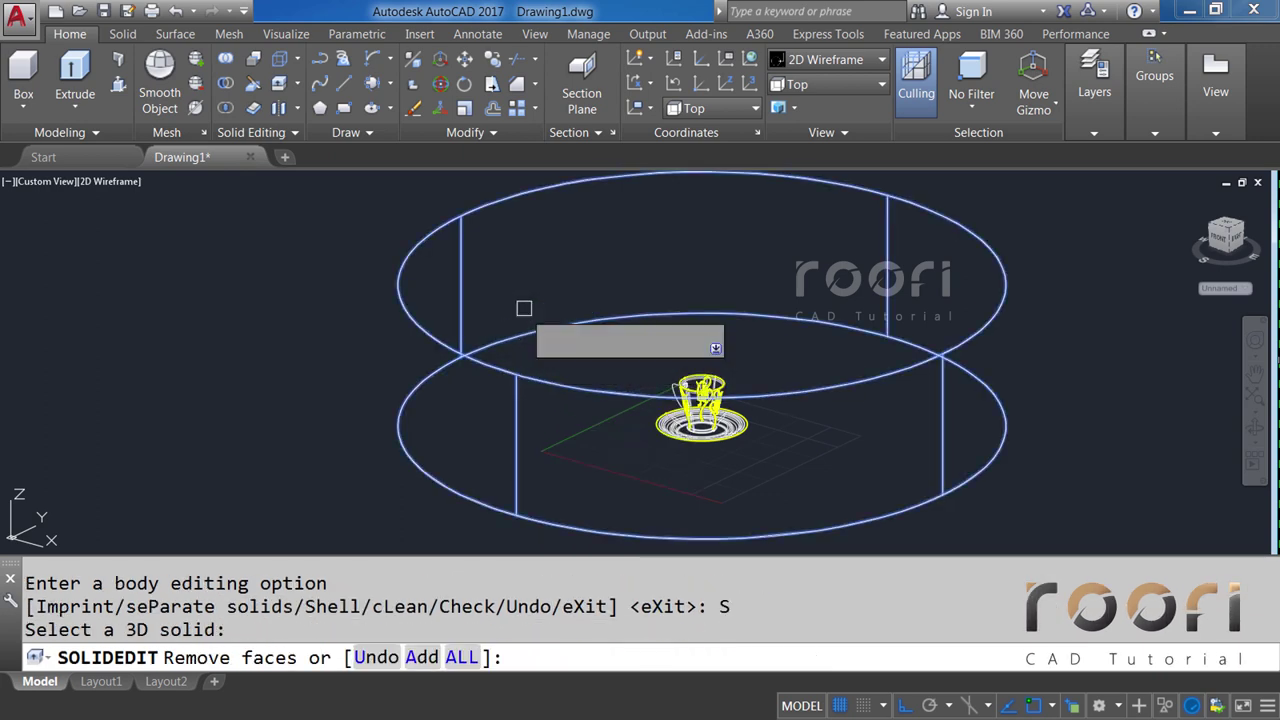
{"action": "key", "text": "Return"}
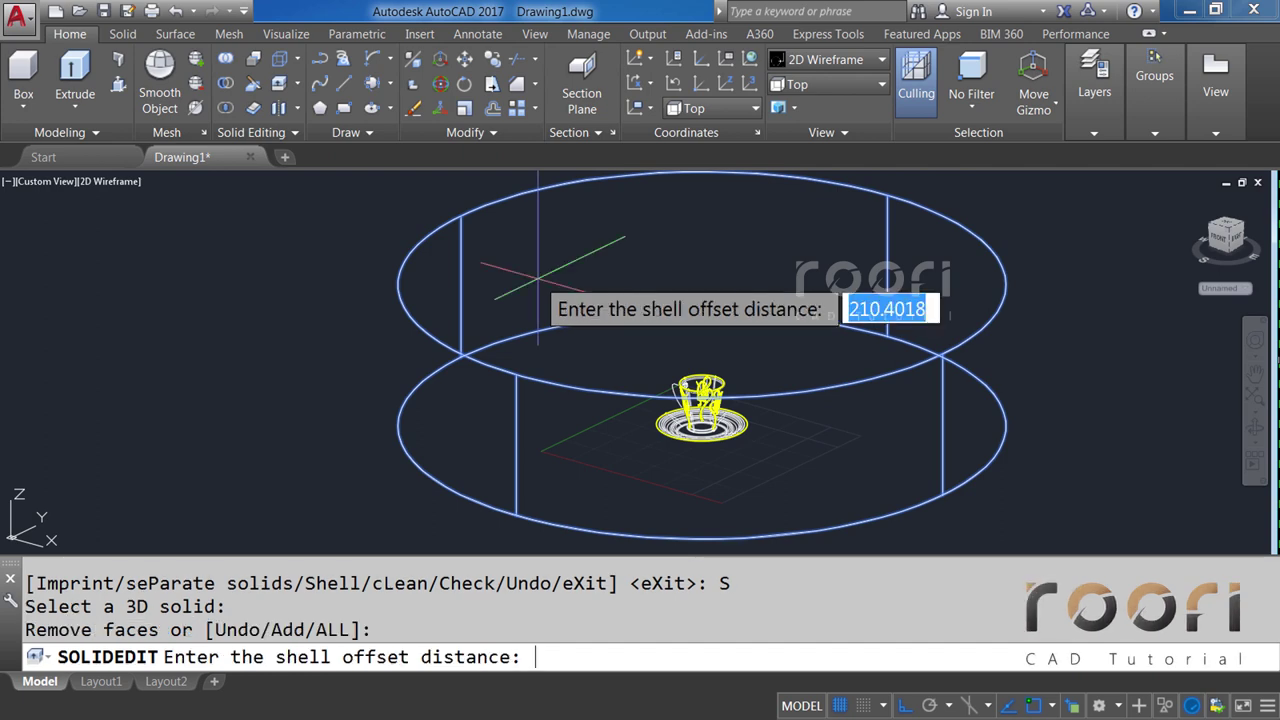
{"action": "type", "text": "4"}
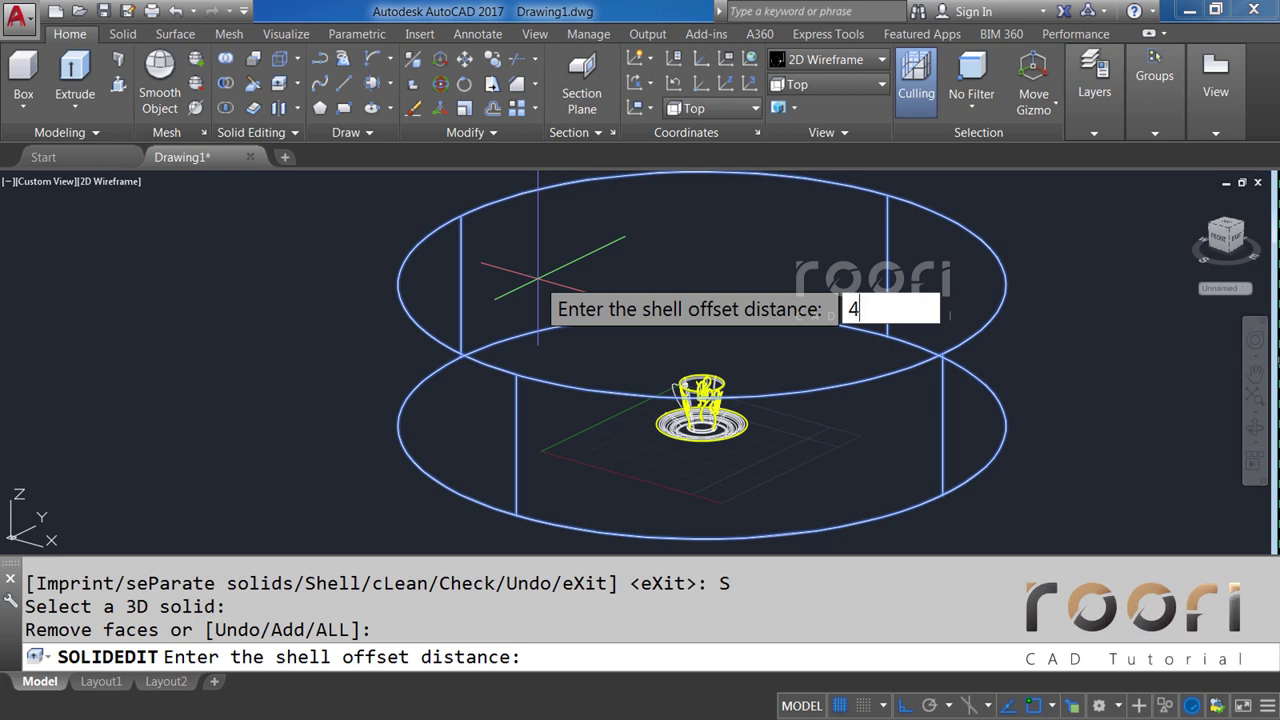
{"action": "key", "text": "Return"}
{"action": "key", "text": "Return"}
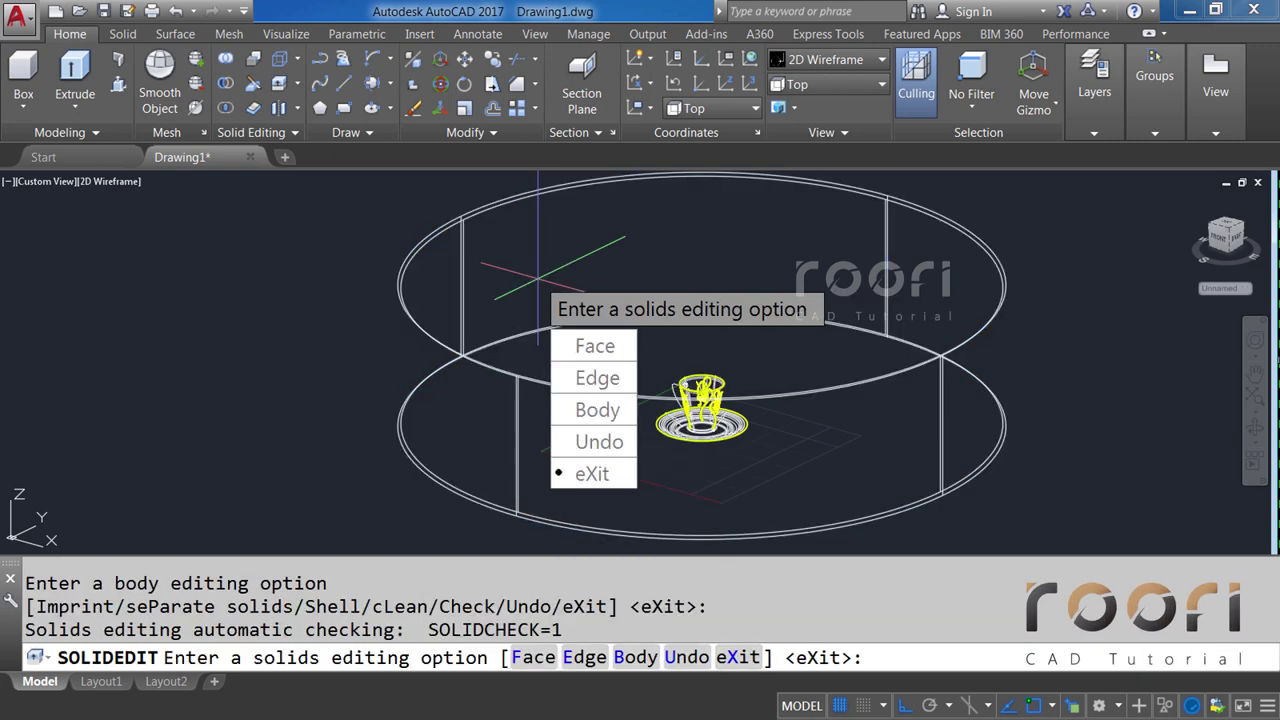
{"action": "key", "text": "Return"}
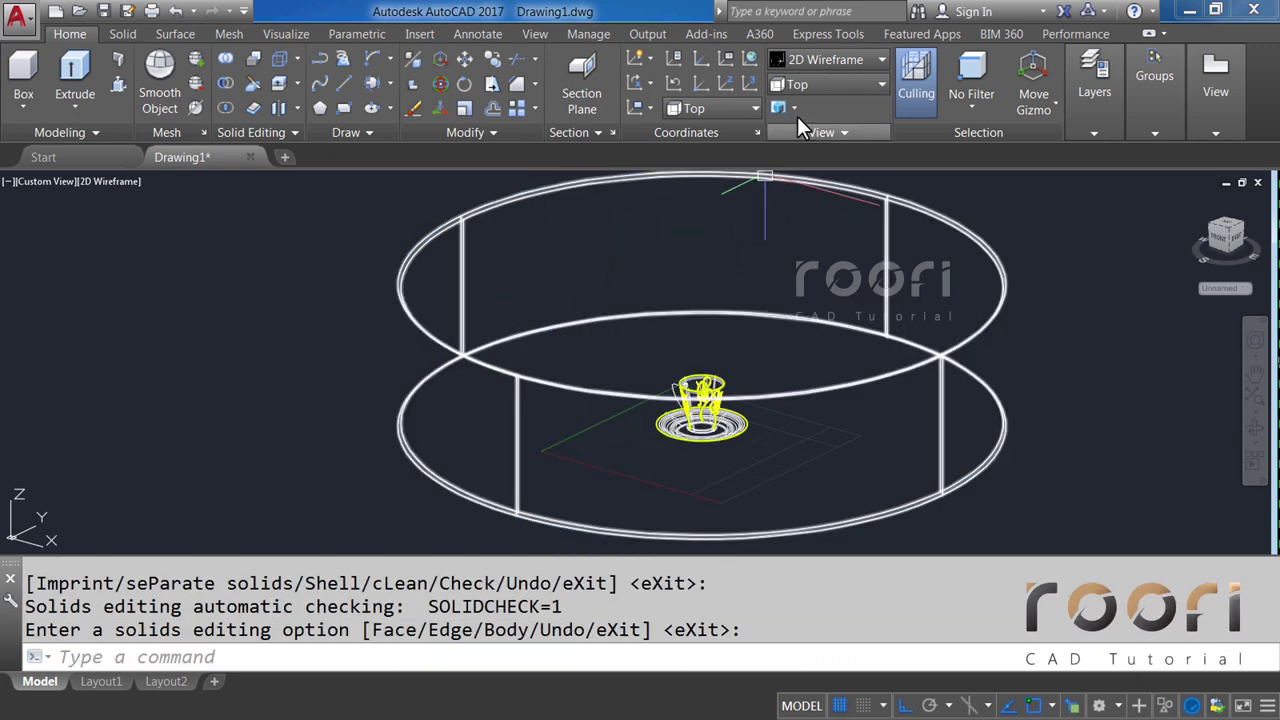
Preview the shelled cylinder in the Realistic visual style from a side angle.
{"action": "left_click", "coordinate": [818, 65]}
{"action": "left_click", "coordinate": [1060, 108]}
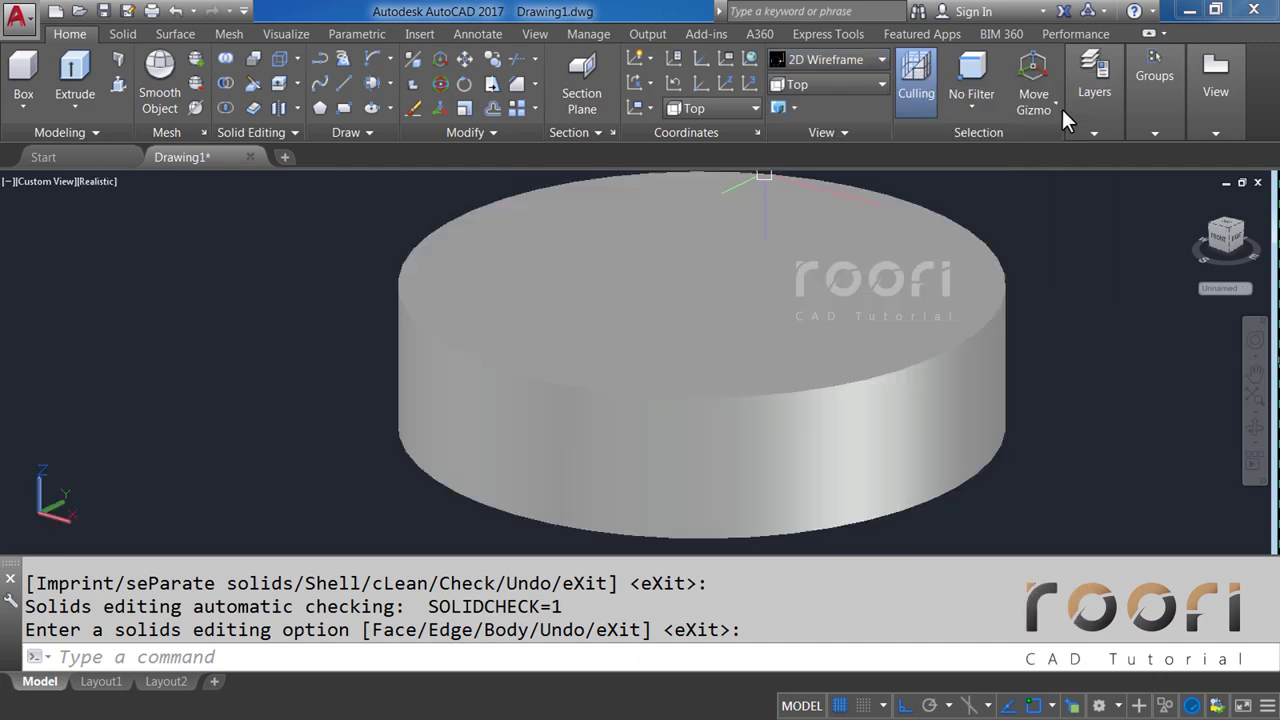
{"action": "mouse_move", "coordinate": [727, 358]}
{"action": "middle_mouse_down", "text": "shift"}
{"action": "mouse_move", "coordinate": [675, 368]}
{"action": "mouse_move", "coordinate": [691, 277]}
{"action": "mouse_move", "coordinate": [668, 457]}
{"action": "middle_mouse_up", "text": "shift"}
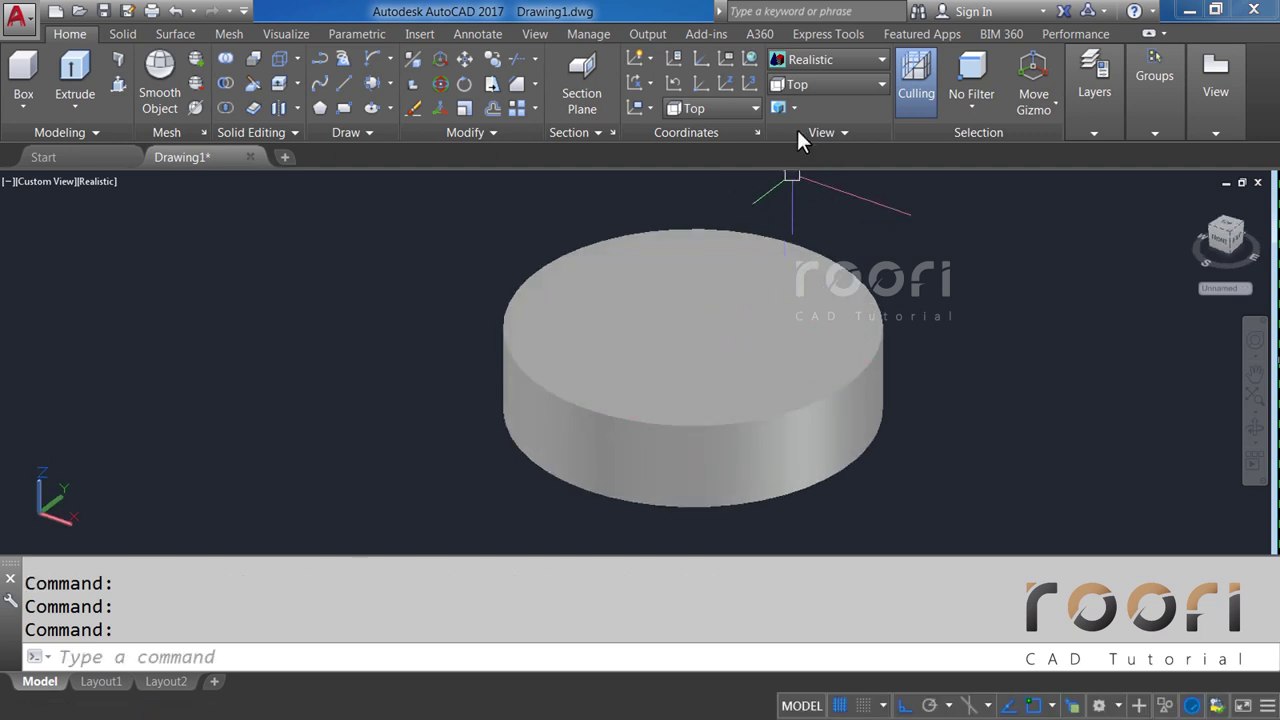
Return the display to 2D Wireframe and the Top view.
{"action": "left_click", "coordinate": [799, 67]}
{"action": "left_click", "coordinate": [800, 85]}
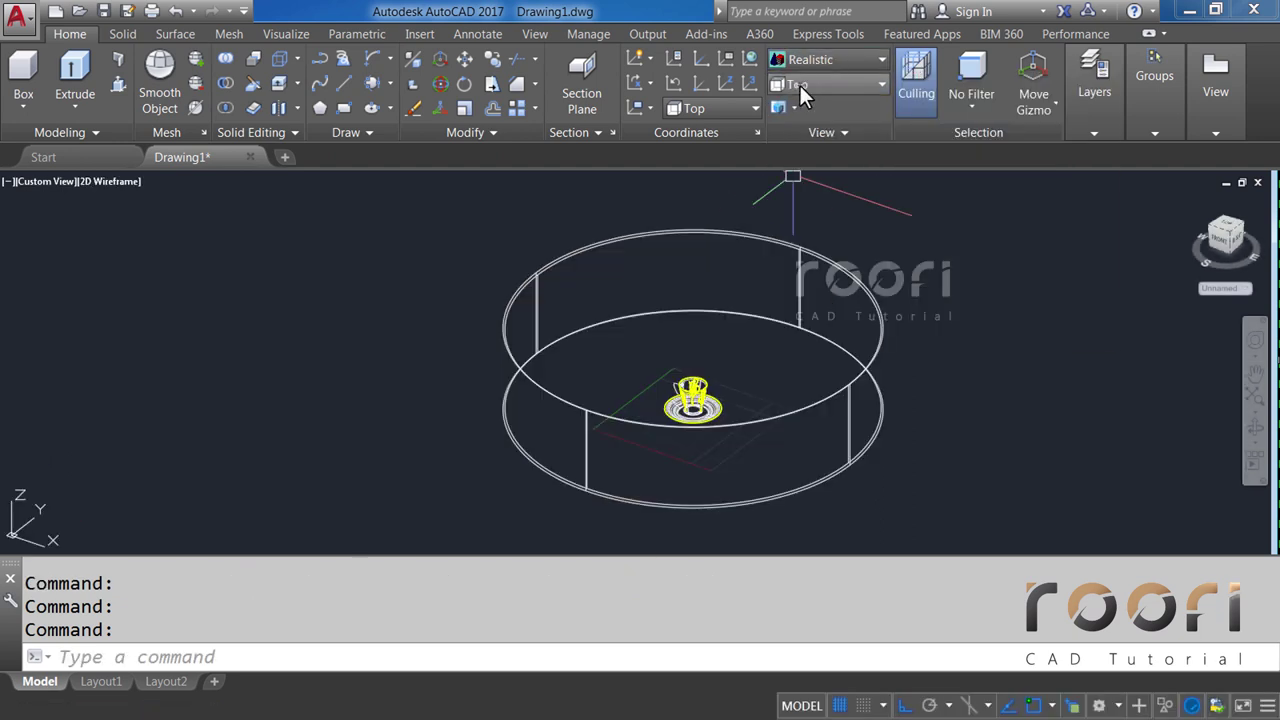
{"action": "left_click", "coordinate": [800, 85]}
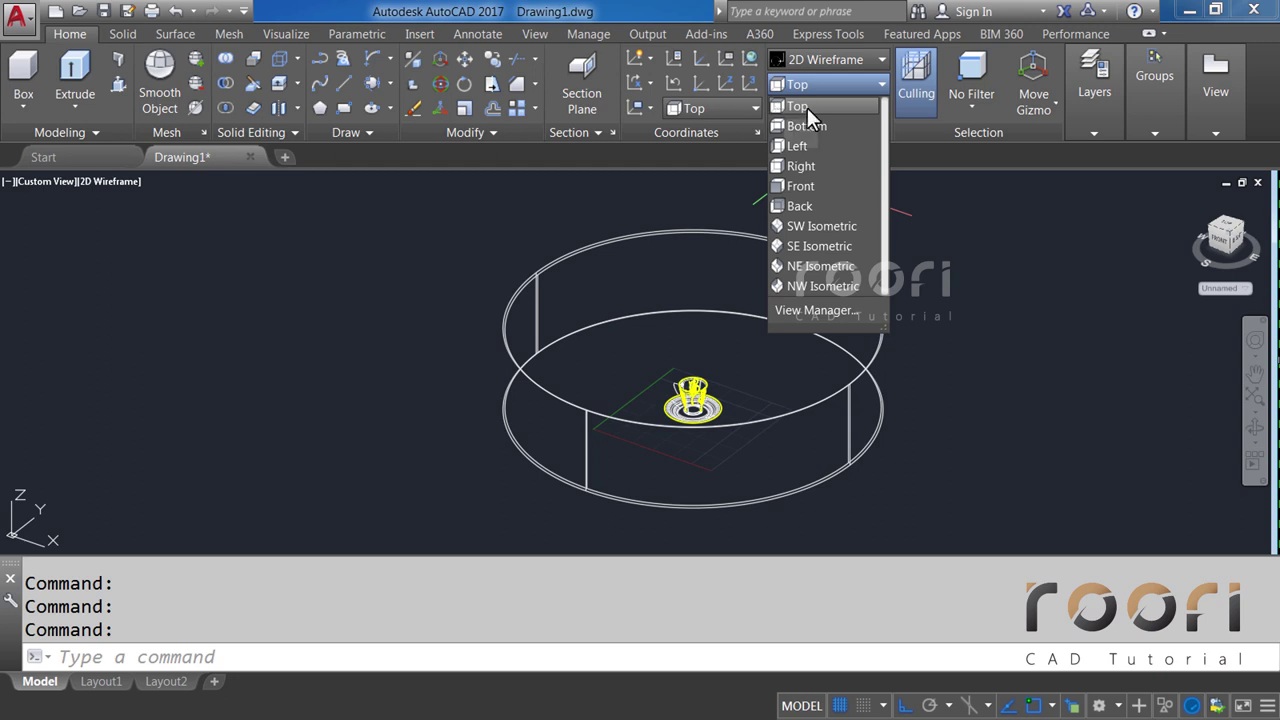
{"action": "left_click", "coordinate": [795, 108]}
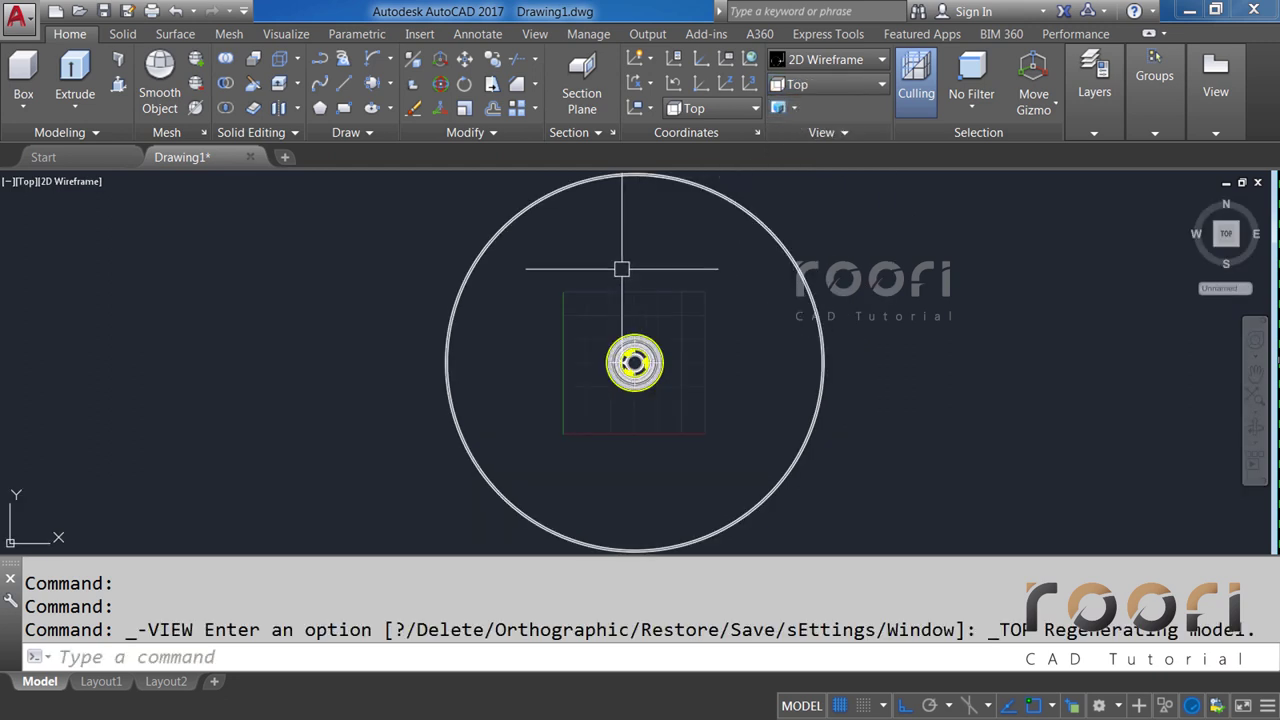
Move the large circle 150 units down.
{"action": "middle_click_drag", "start_coordinate": [621, 268], "coordinate": [599, 285]}
{"action": "type", "text": "M"}
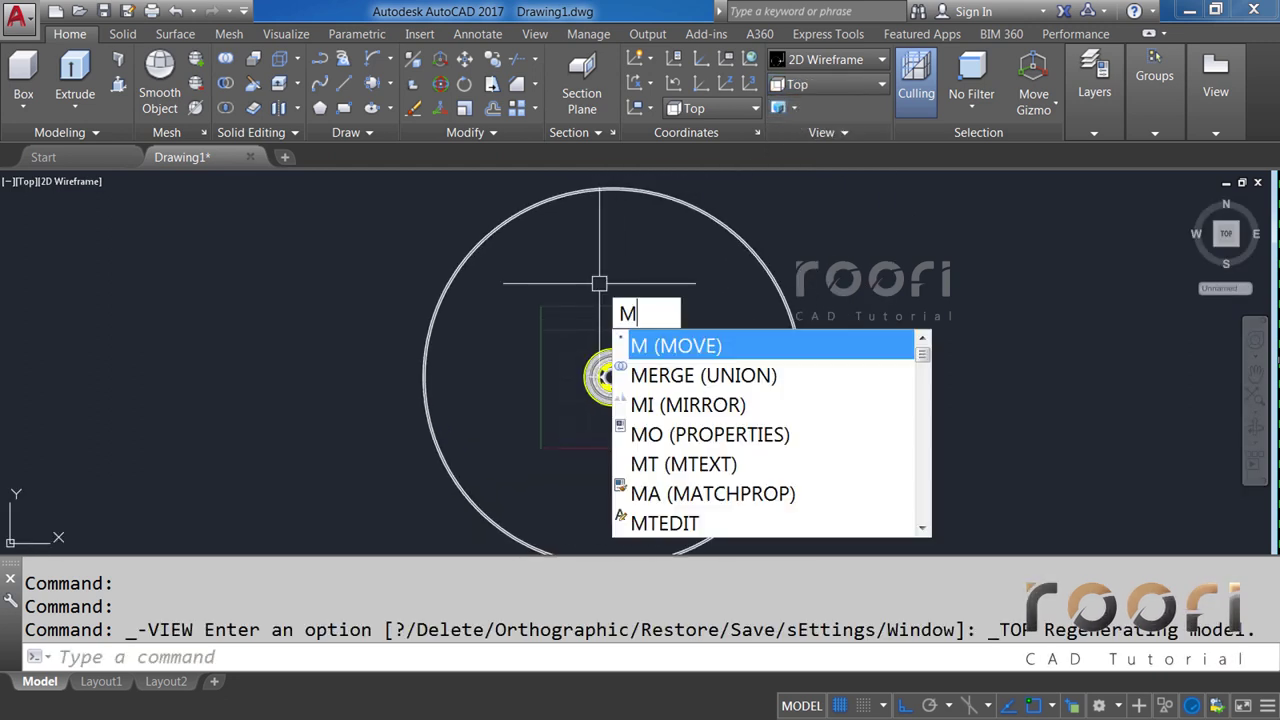
{"action": "key", "text": "Return"}
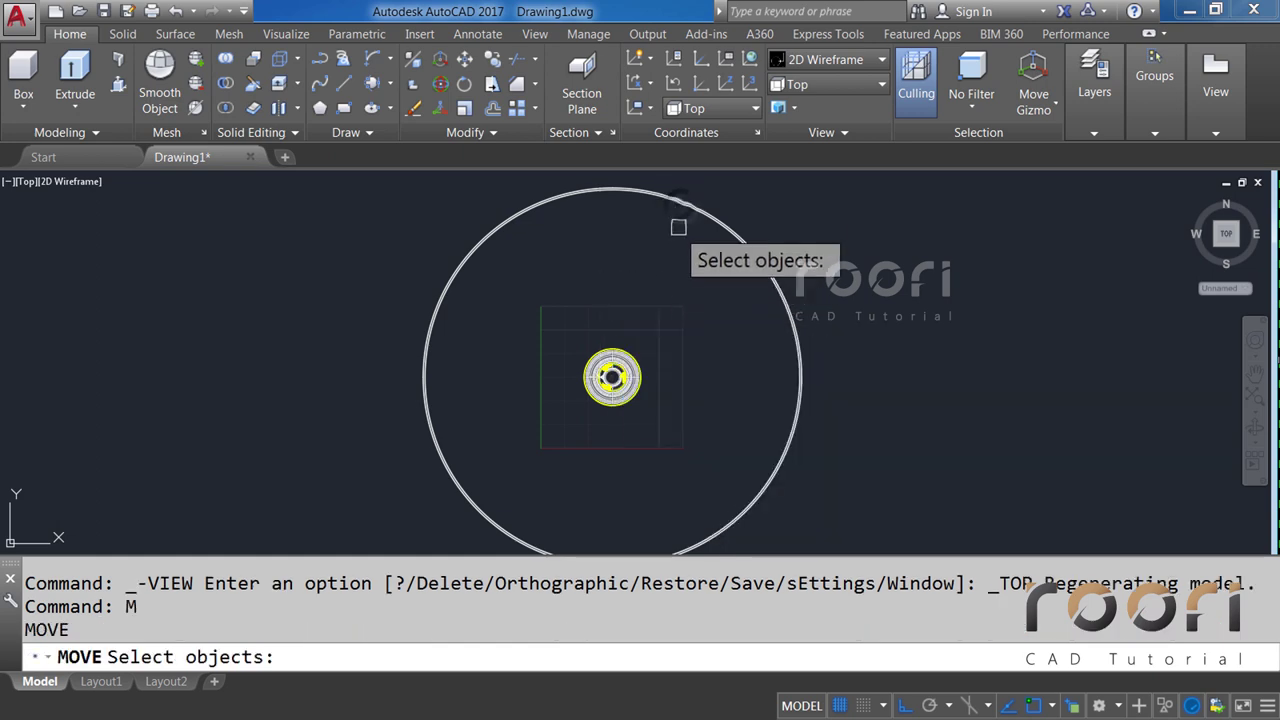
{"action": "left_click", "coordinate": [677, 201]}
{"action": "key", "text": "Return"}
{"action": "left_click", "coordinate": [615, 228]}
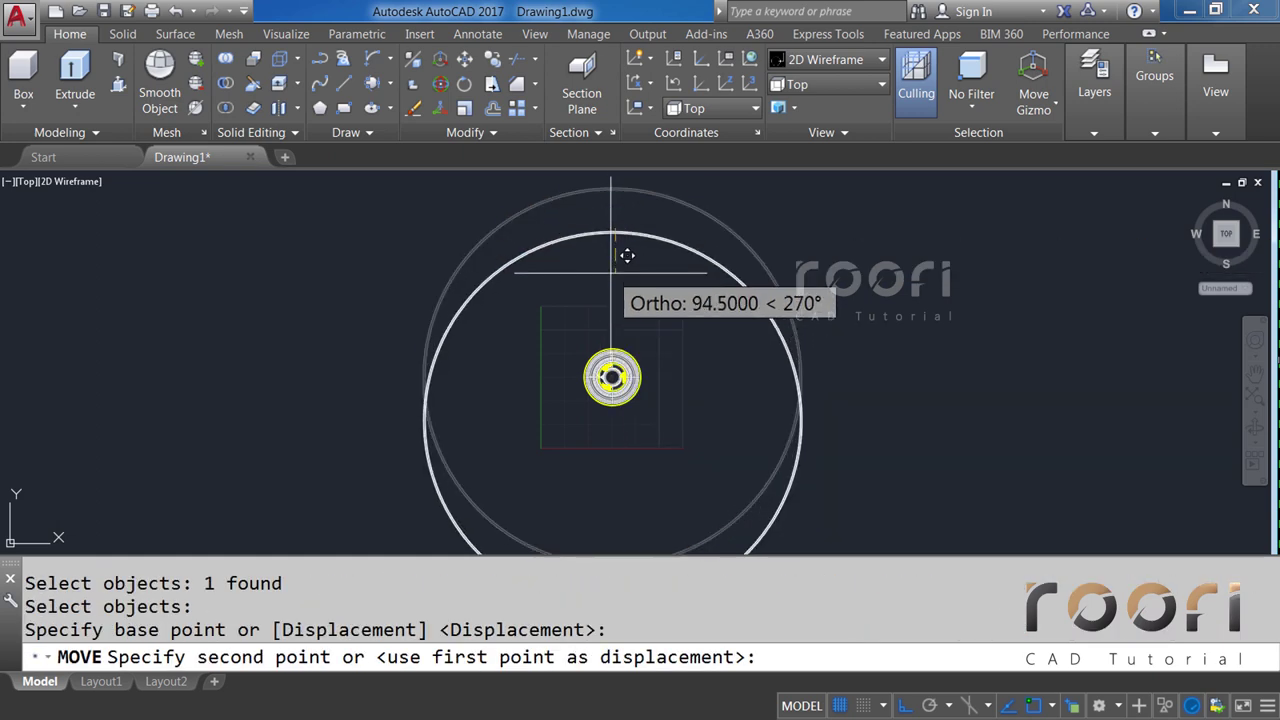
{"action": "type", "text": "150"}
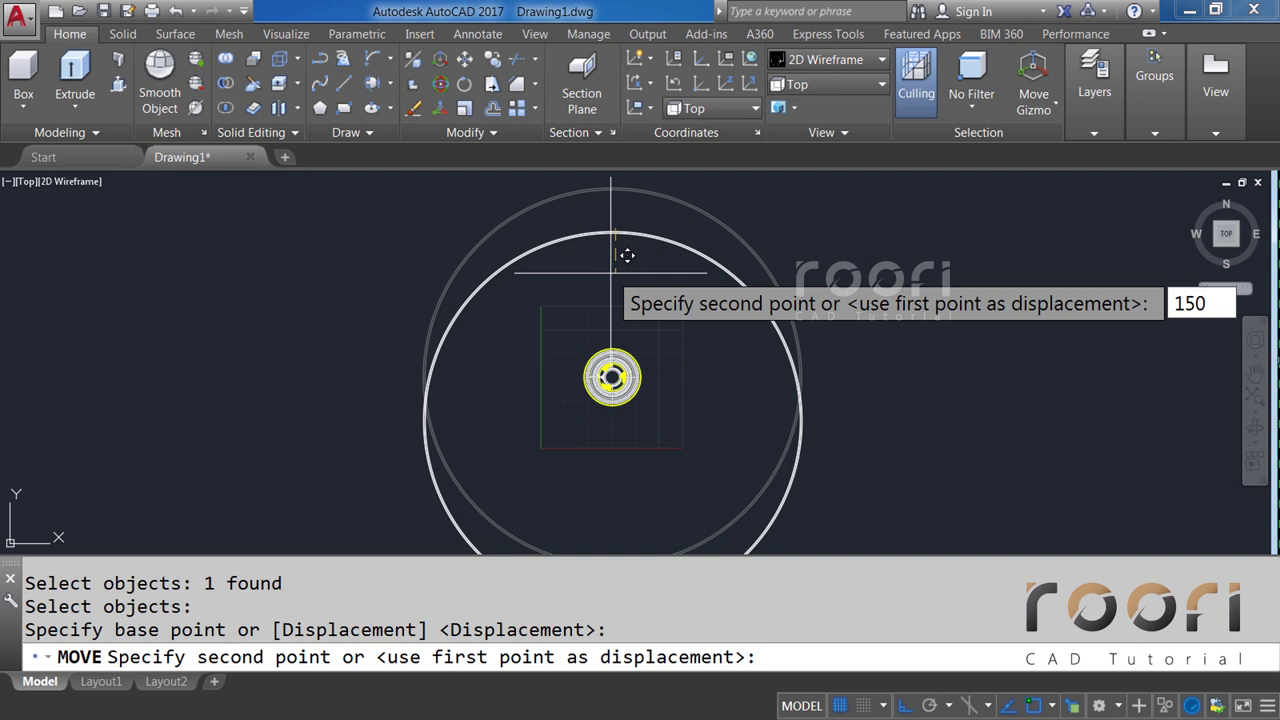
{"action": "key", "text": "Return"}
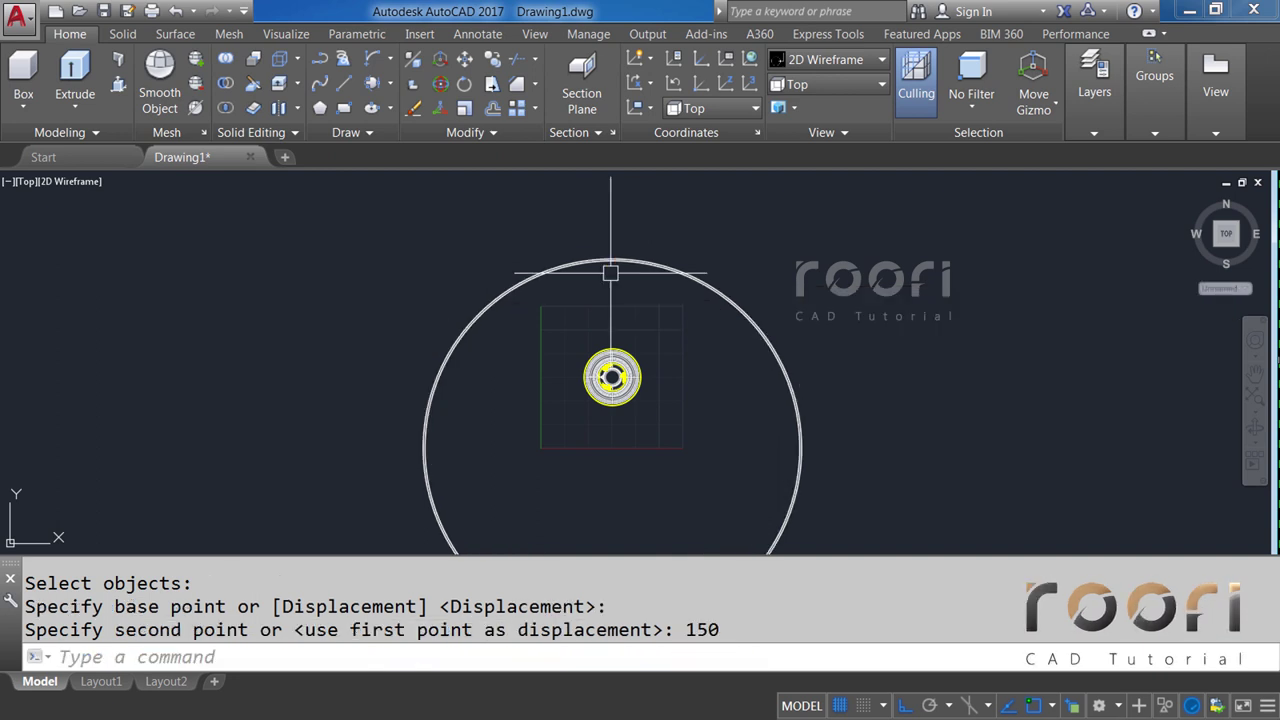
Draw a horizontal line from the circle's left edge across past its right side.
{"action": "middle_click_drag", "start_coordinate": [679, 423], "coordinate": [672, 345]}
{"action": "type", "text": "L"}
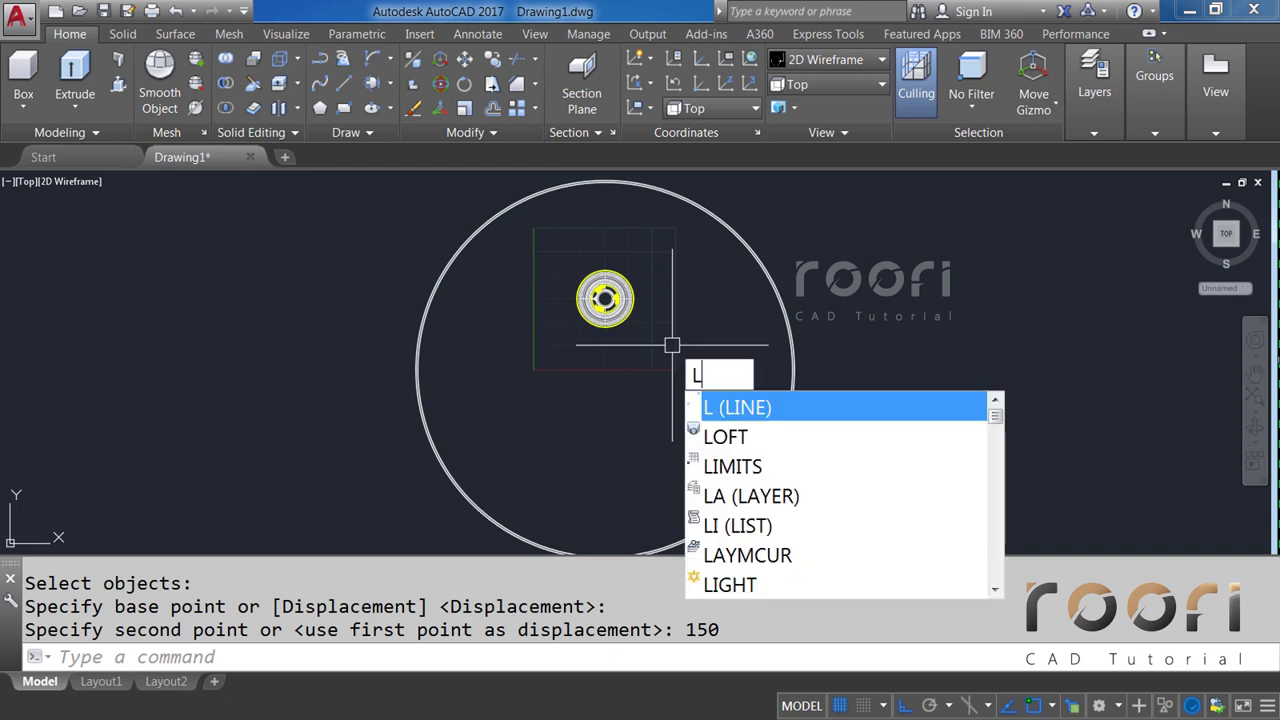
{"action": "key", "text": "Return"}
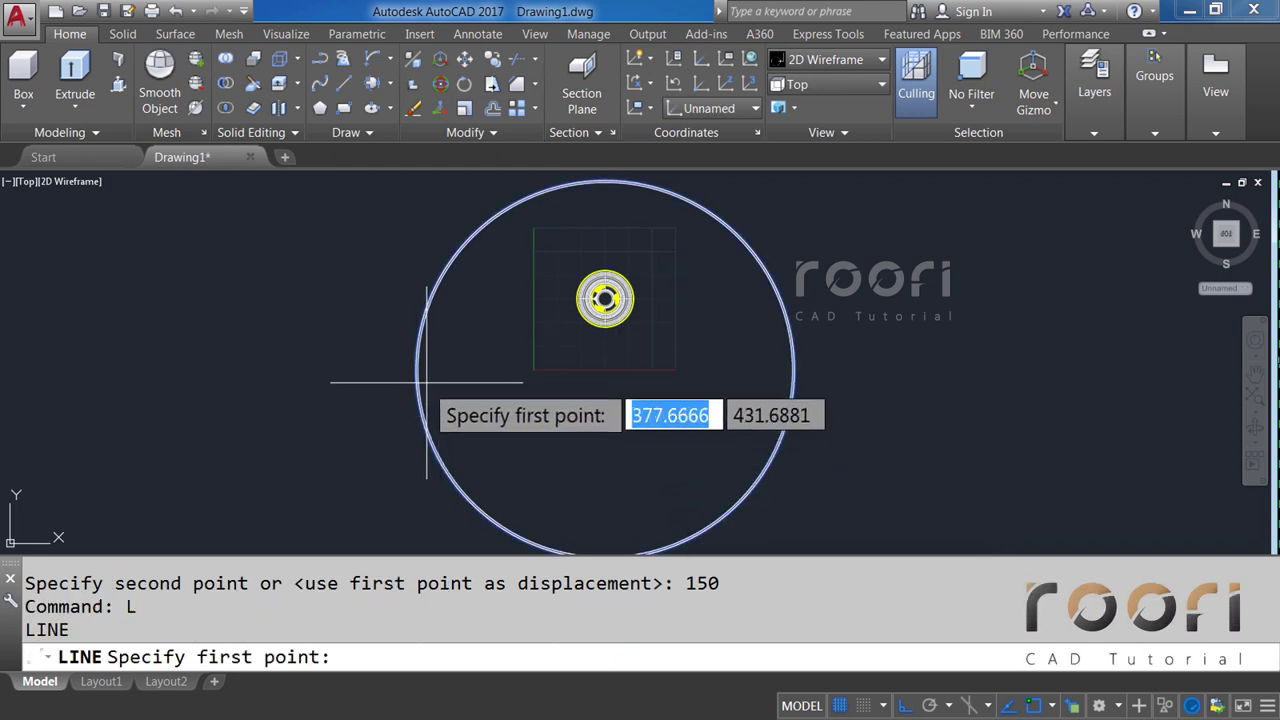
{"action": "left_click", "coordinate": [416, 370]}
{"action": "left_click", "coordinate": [861, 370]}
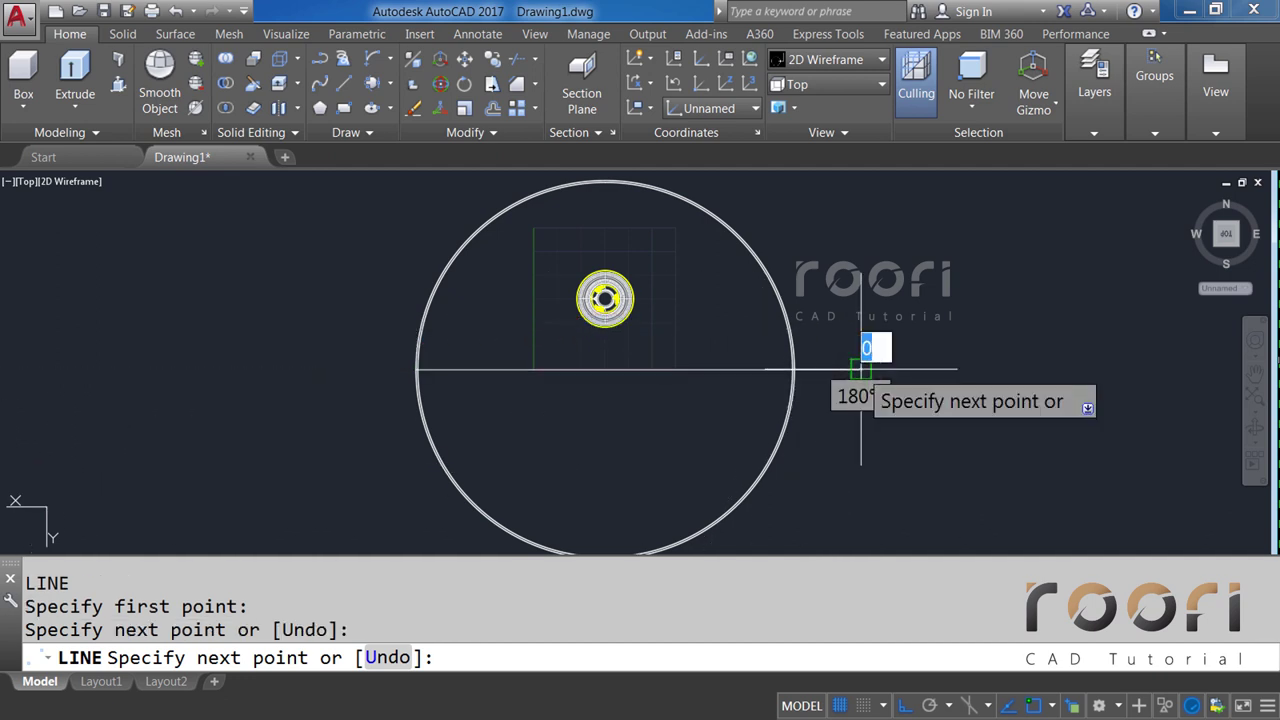
{"action": "key", "text": "Return"}
Move the horizontal line 80 units up.
{"action": "type", "text": "M"}
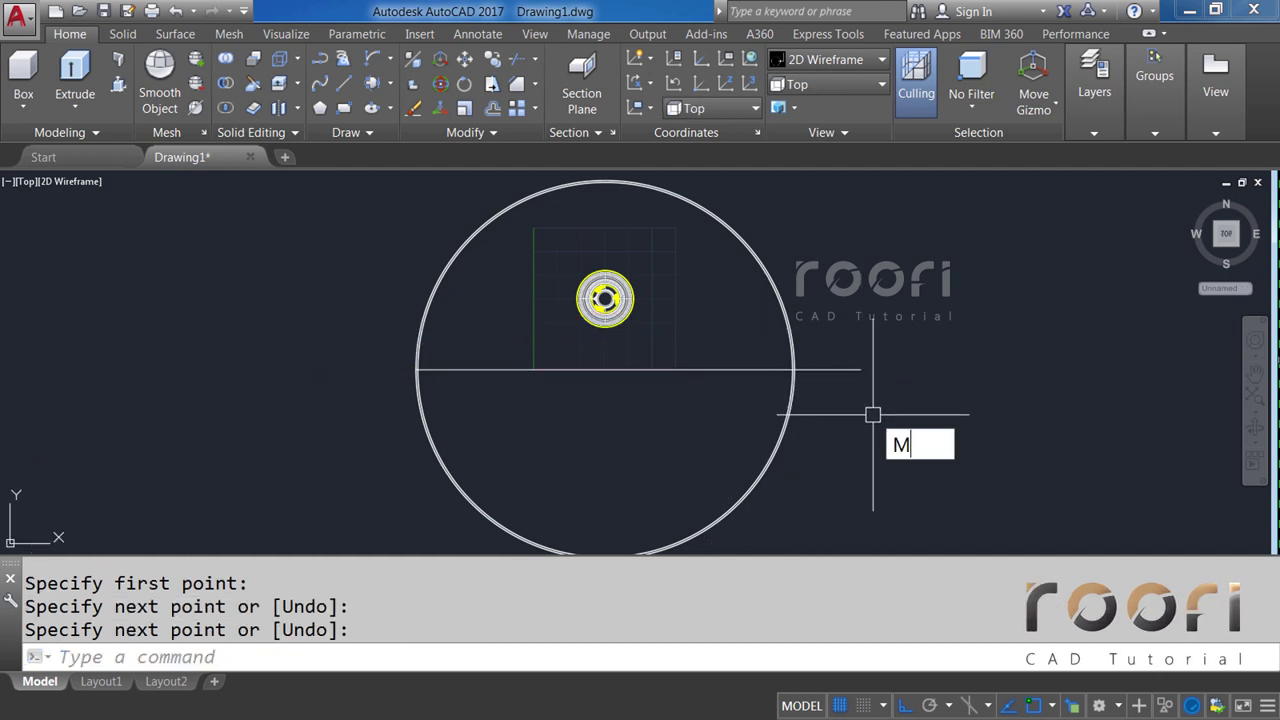
{"action": "key", "text": "Return"}
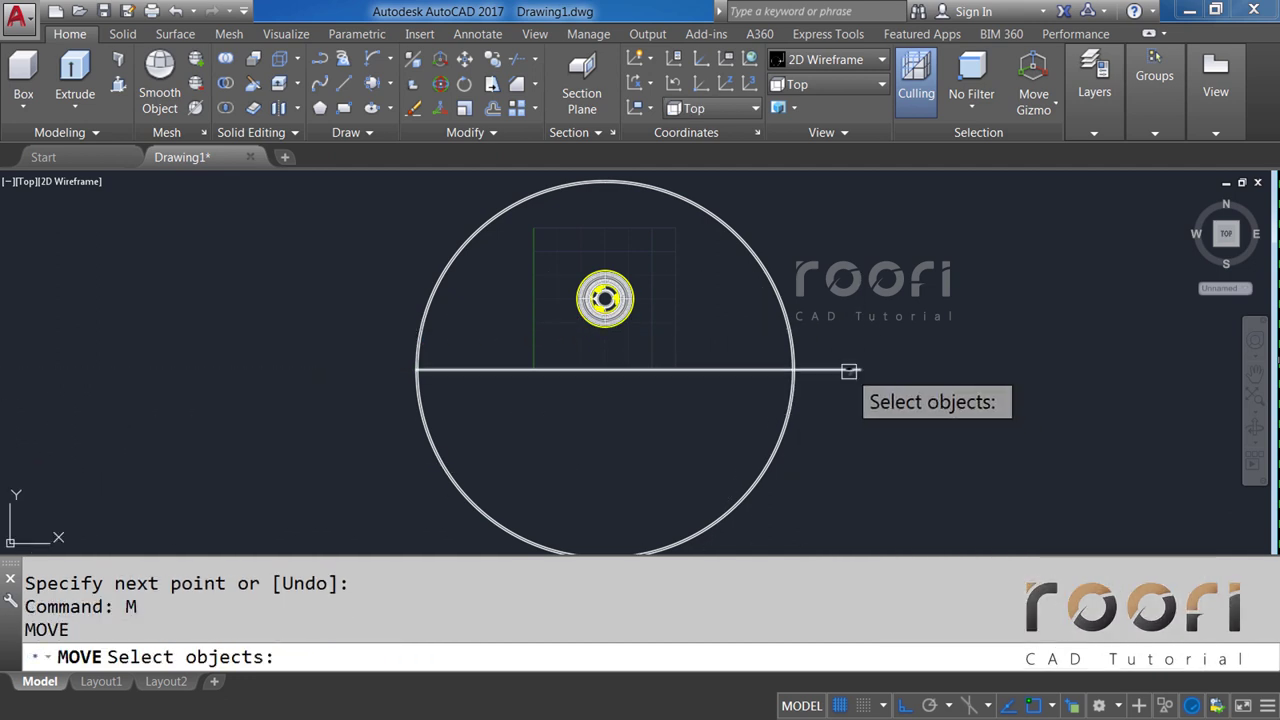
{"action": "left_click", "coordinate": [848, 370]}
{"action": "key", "text": "Return"}
{"action": "left_click", "coordinate": [913, 432]}
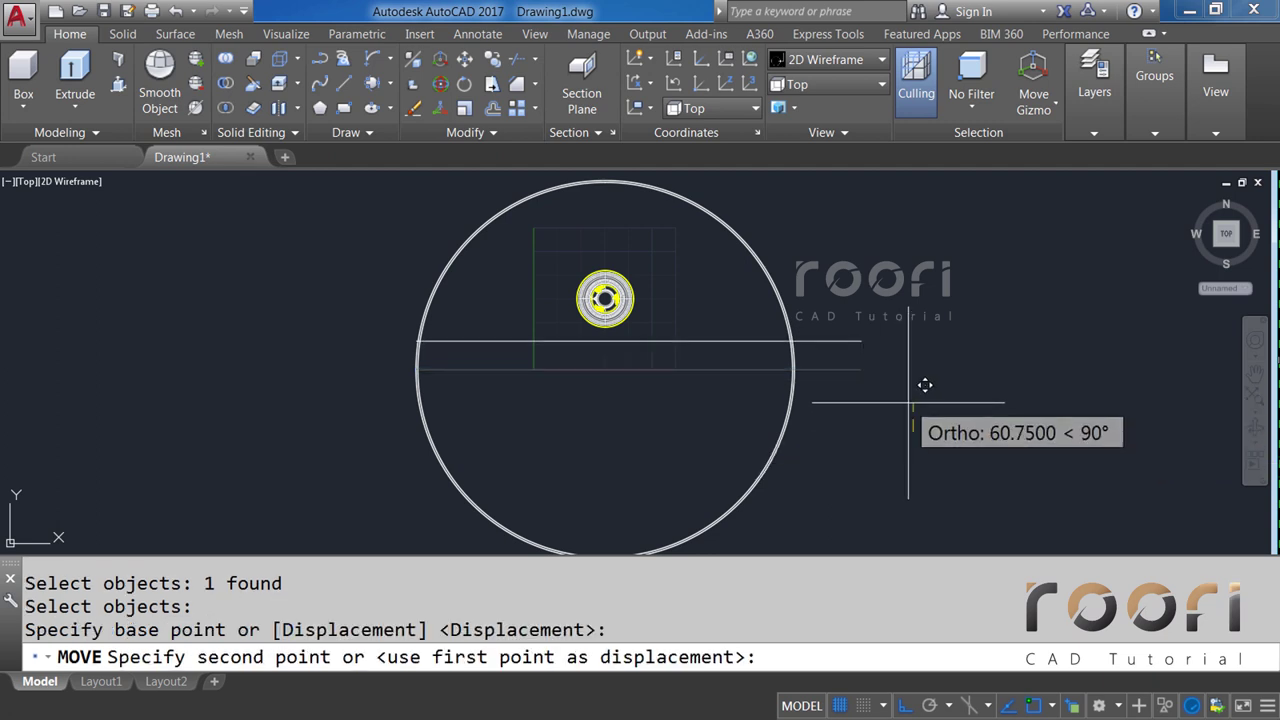
{"action": "type", "text": "80"}
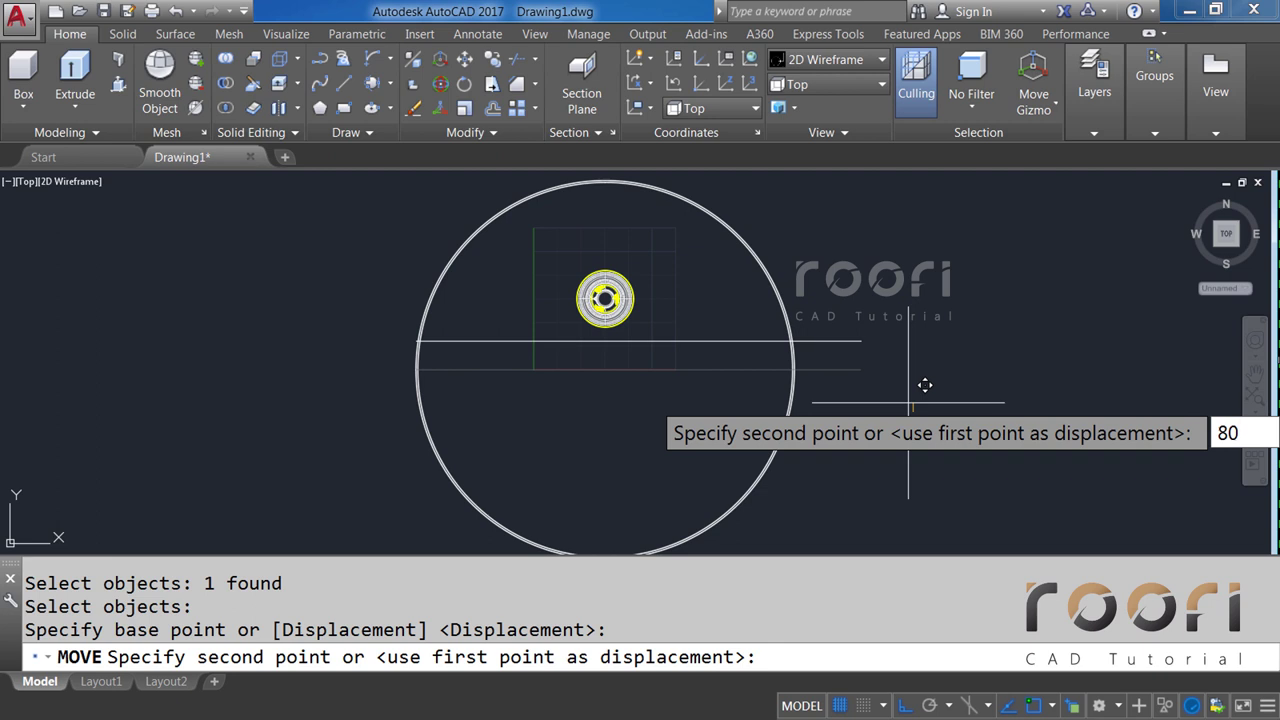
{"action": "key", "text": "Return"}
{"action": "type", "text": "SLICE"}
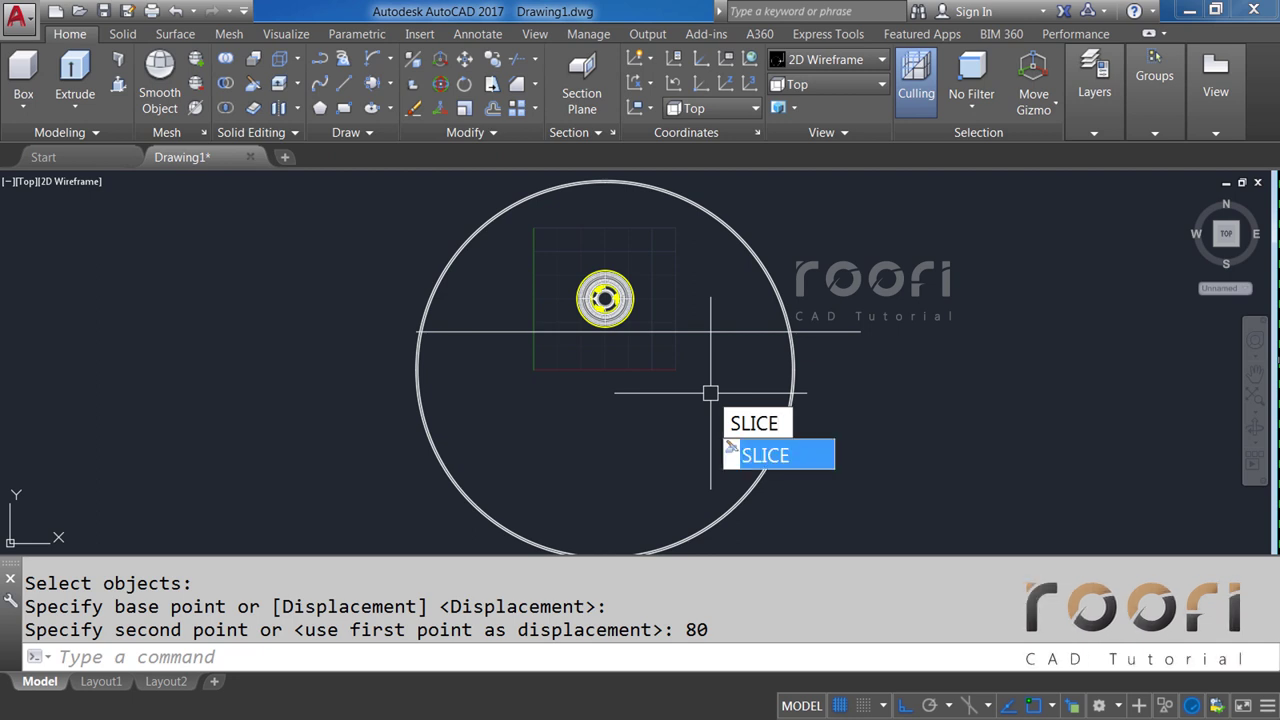
Slice the circular shell along the horizontal line, keeping both halves.
{"action": "key", "text": "Return"}
{"action": "left_click", "coordinate": [421, 409]}
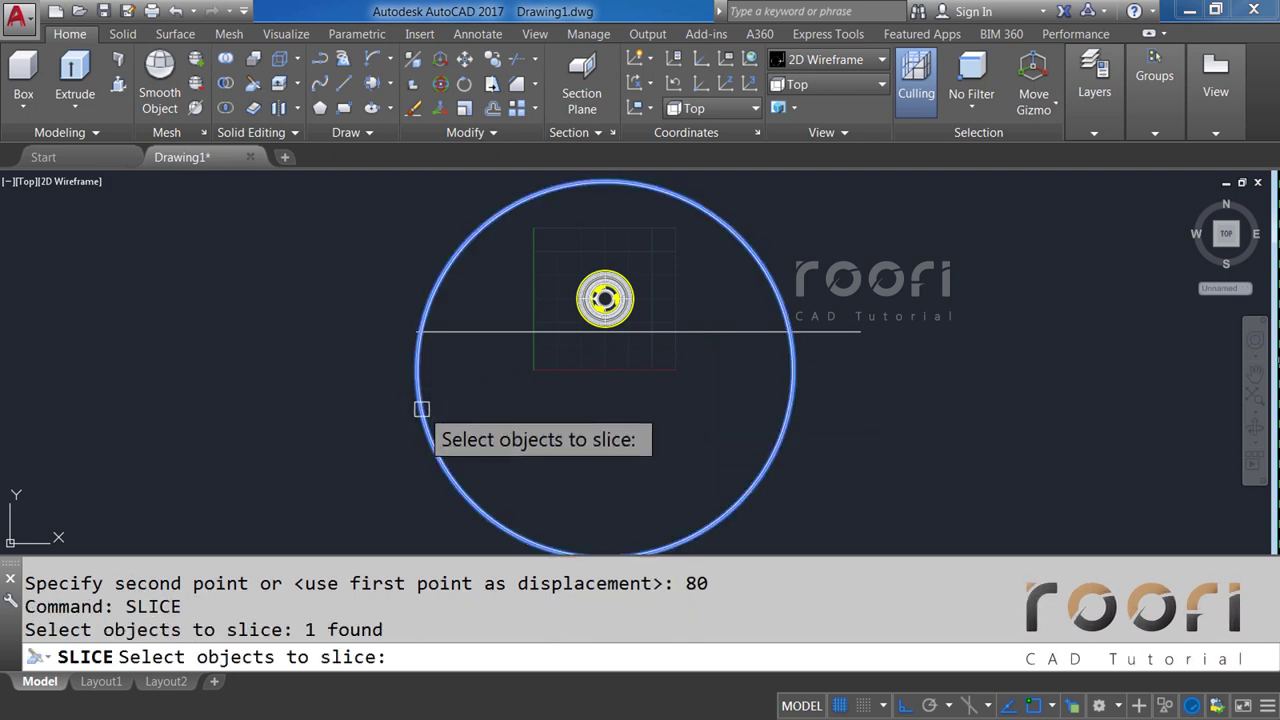
{"action": "key", "text": "Return"}
{"action": "left_click", "coordinate": [460, 331]}
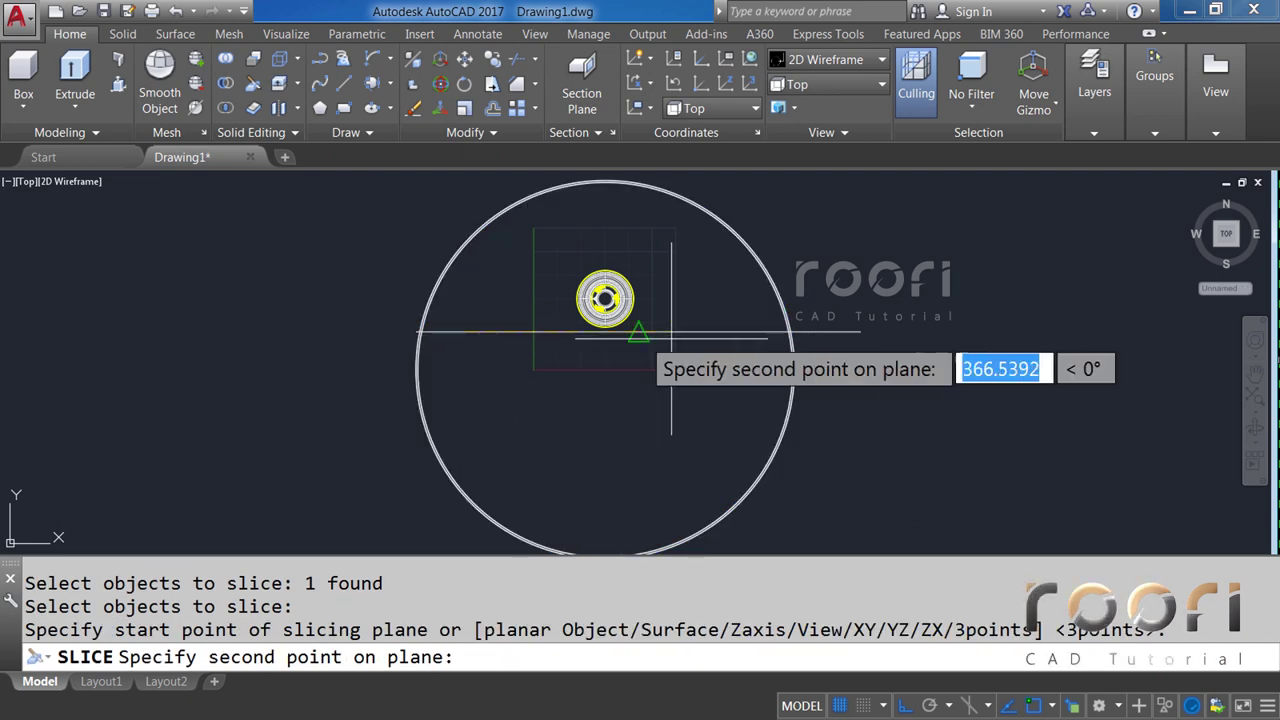
{"action": "left_click", "coordinate": [940, 337]}
{"action": "key", "text": "Return"}
Erase the lower half and the horizontal line, leaving the half-round backdrop.
{"action": "left_click", "coordinate": [1100, 490]}
{"action": "left_click", "coordinate": [749, 375]}
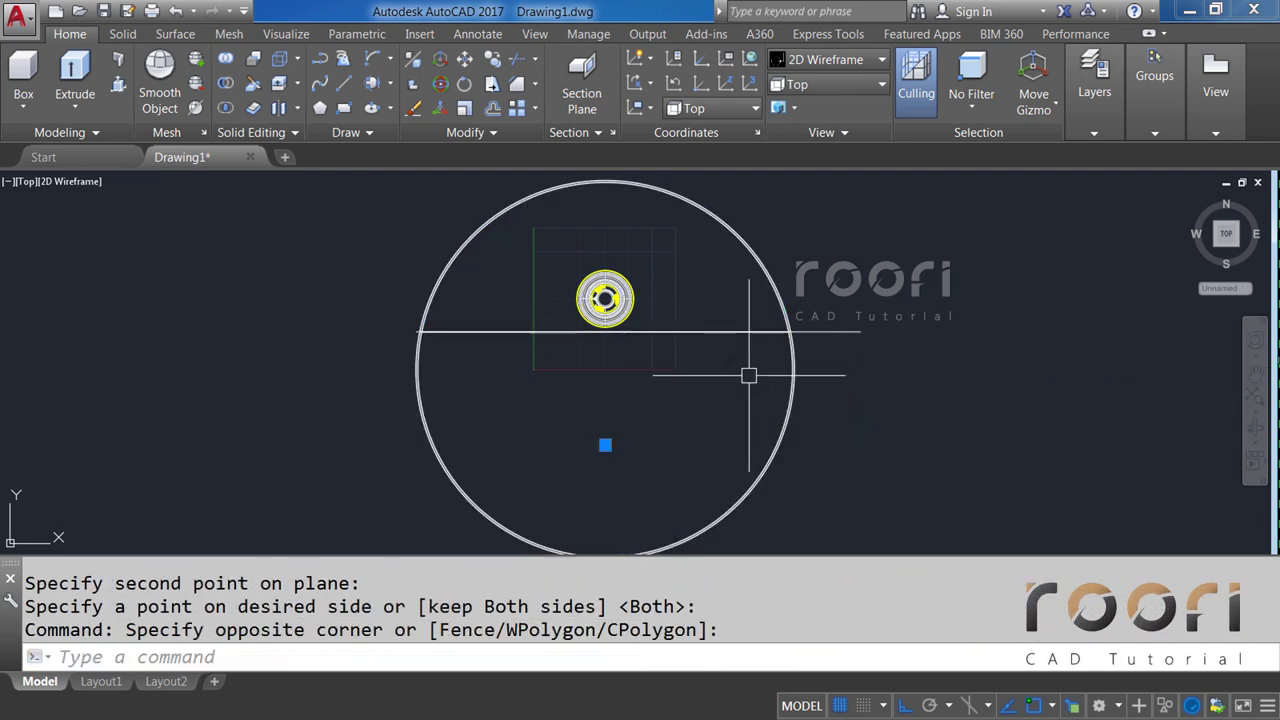
{"action": "key", "text": "Delete"}
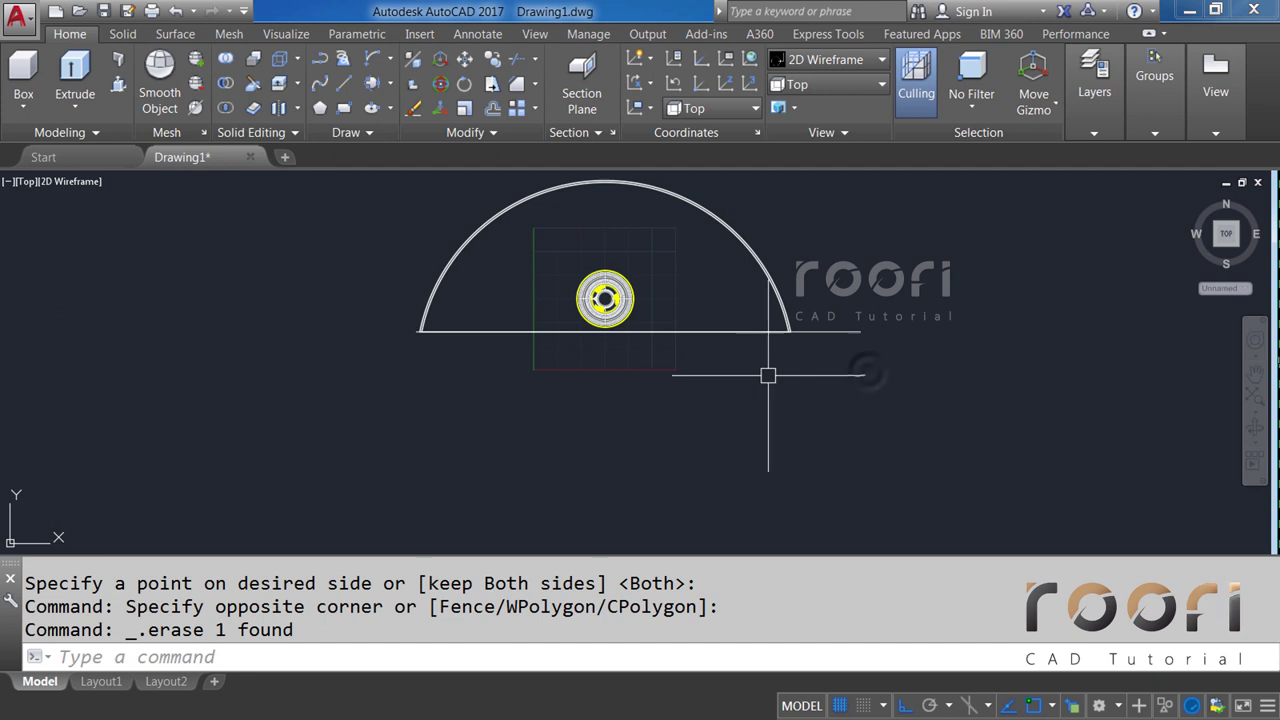
{"action": "left_click", "coordinate": [800, 318]}
{"action": "left_click", "coordinate": [829, 399]}
{"action": "key", "text": "Delete"}
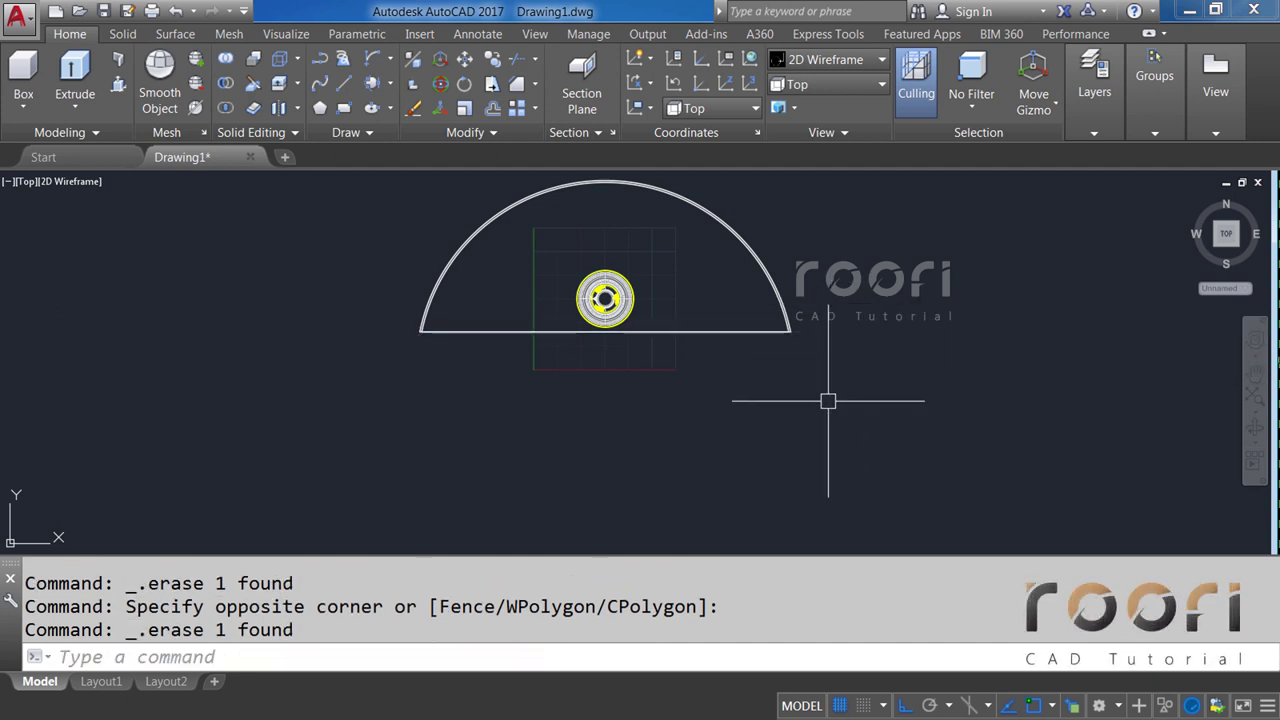
{"action": "middle_click_drag", "start_coordinate": [603, 378], "coordinate": [600, 408]}
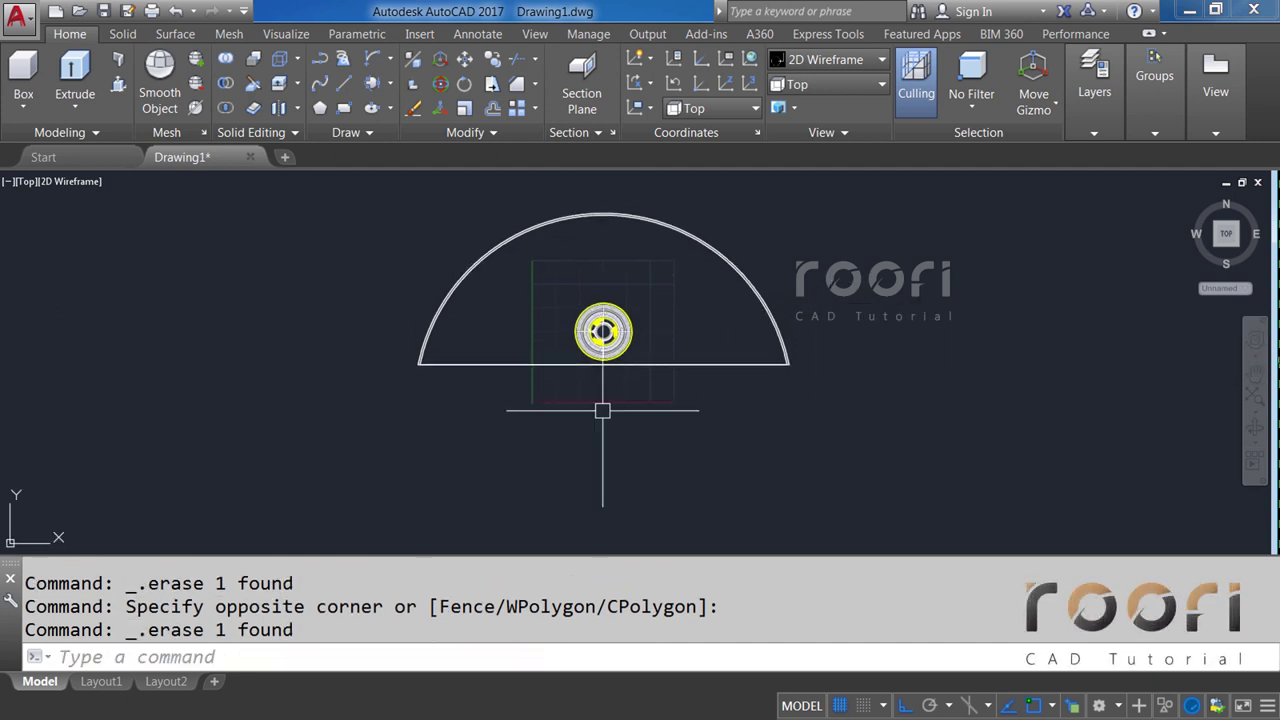
{"action": "scroll", "coordinate": [608, 285], "scroll_direction": "up", "scroll_amount": 2}
{"action": "type", "text": "RO"}
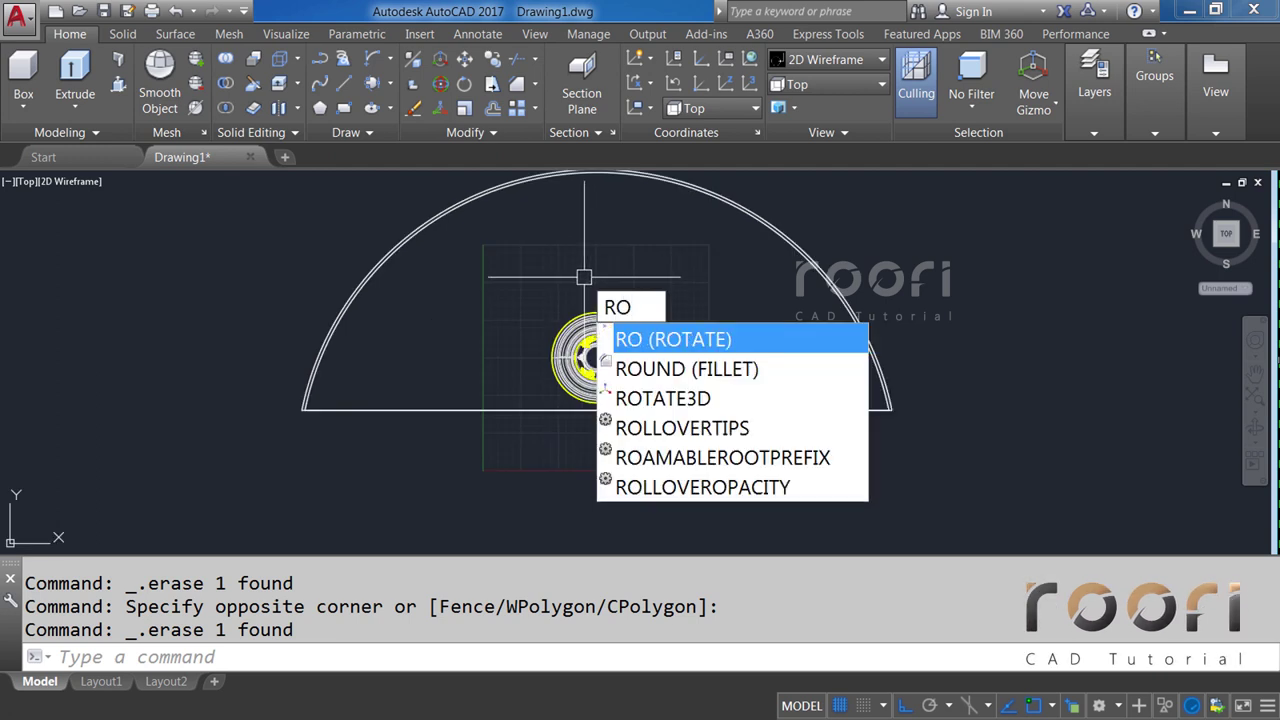
Rotate the half-round backdrop -25 degrees about the cup's centre.
{"action": "key", "text": "Return"}
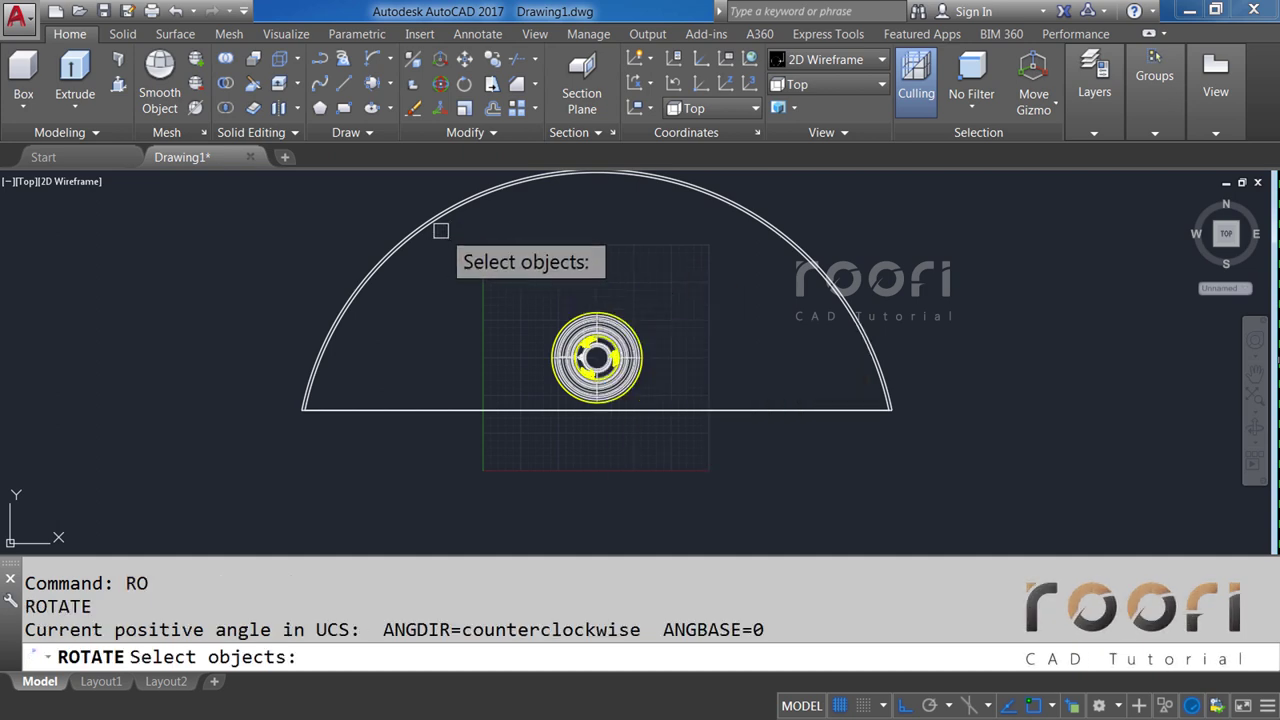
{"action": "left_click", "coordinate": [431, 227]}
{"action": "key", "text": "Return"}
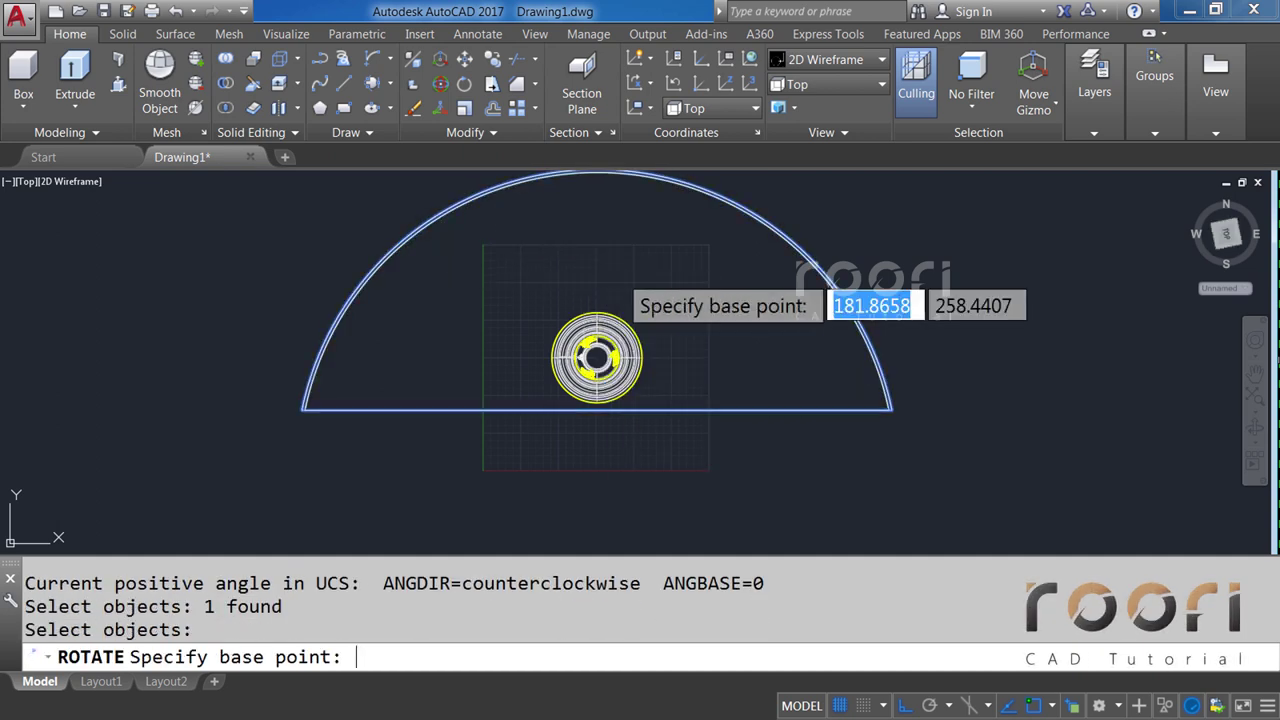
{"action": "scroll", "coordinate": [595, 355], "scroll_direction": "up", "scroll_amount": 3}
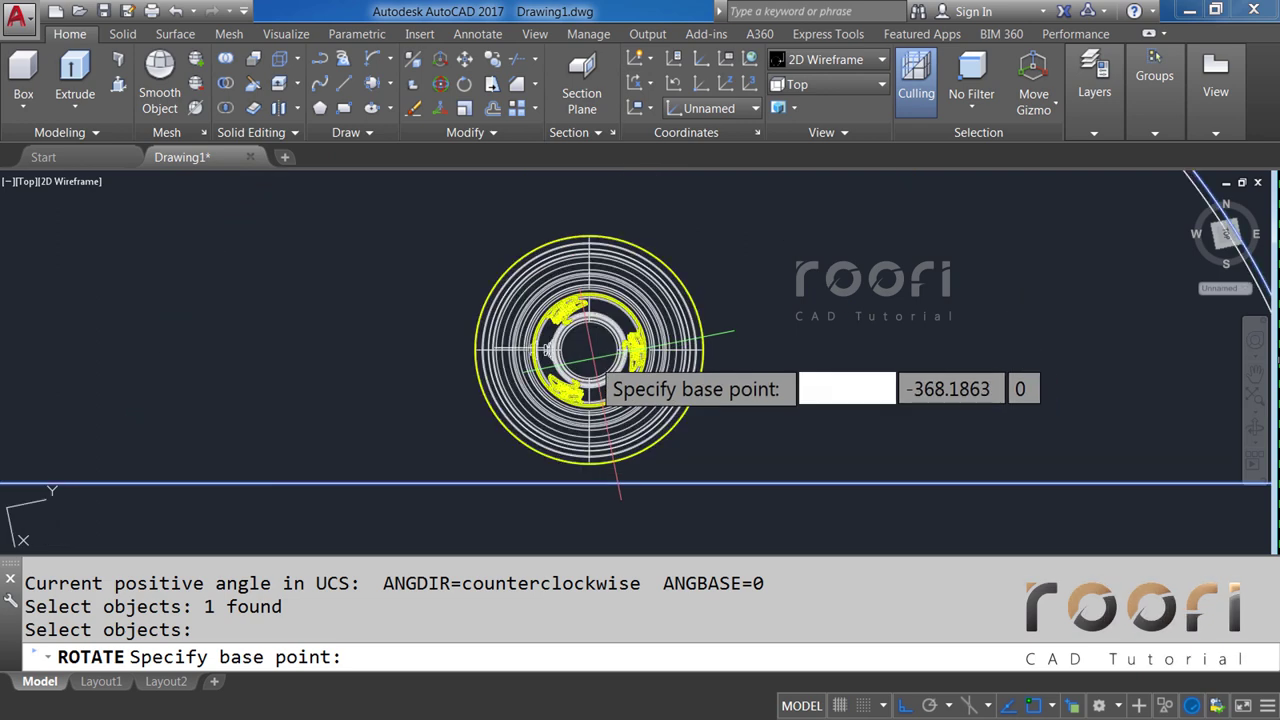
{"action": "left_click", "coordinate": [589, 347]}
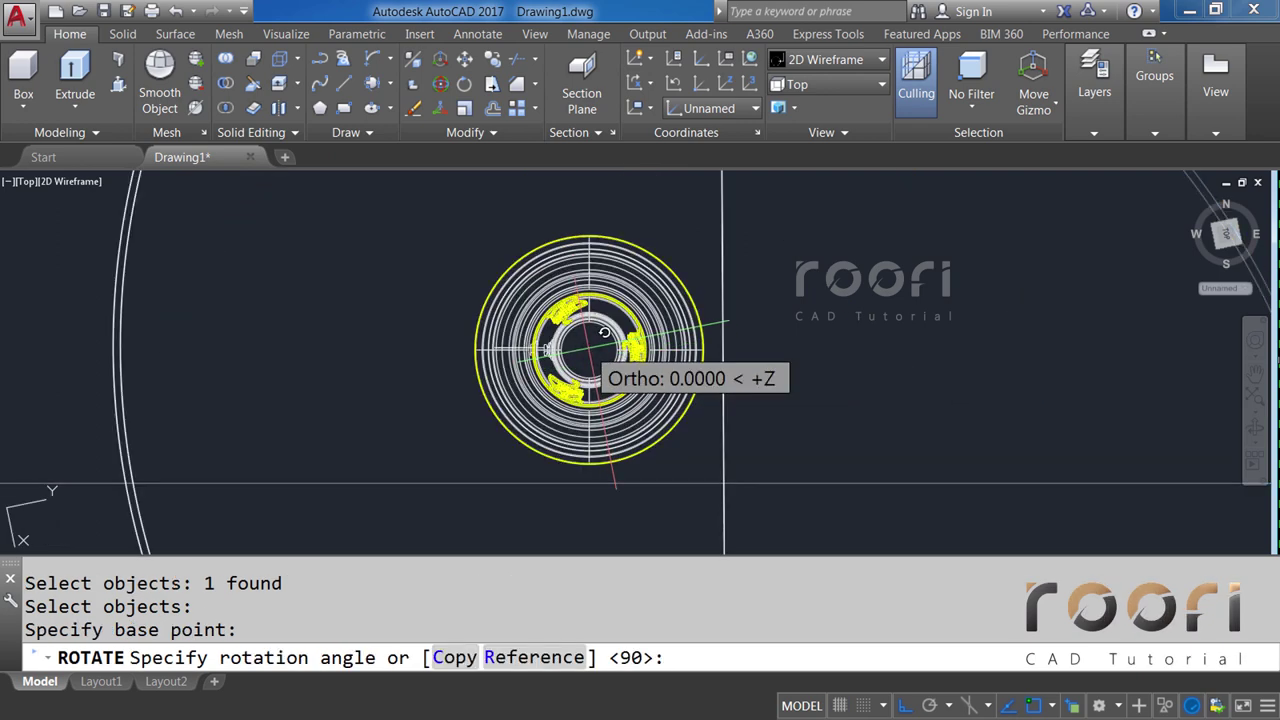
{"action": "type", "text": "-25"}
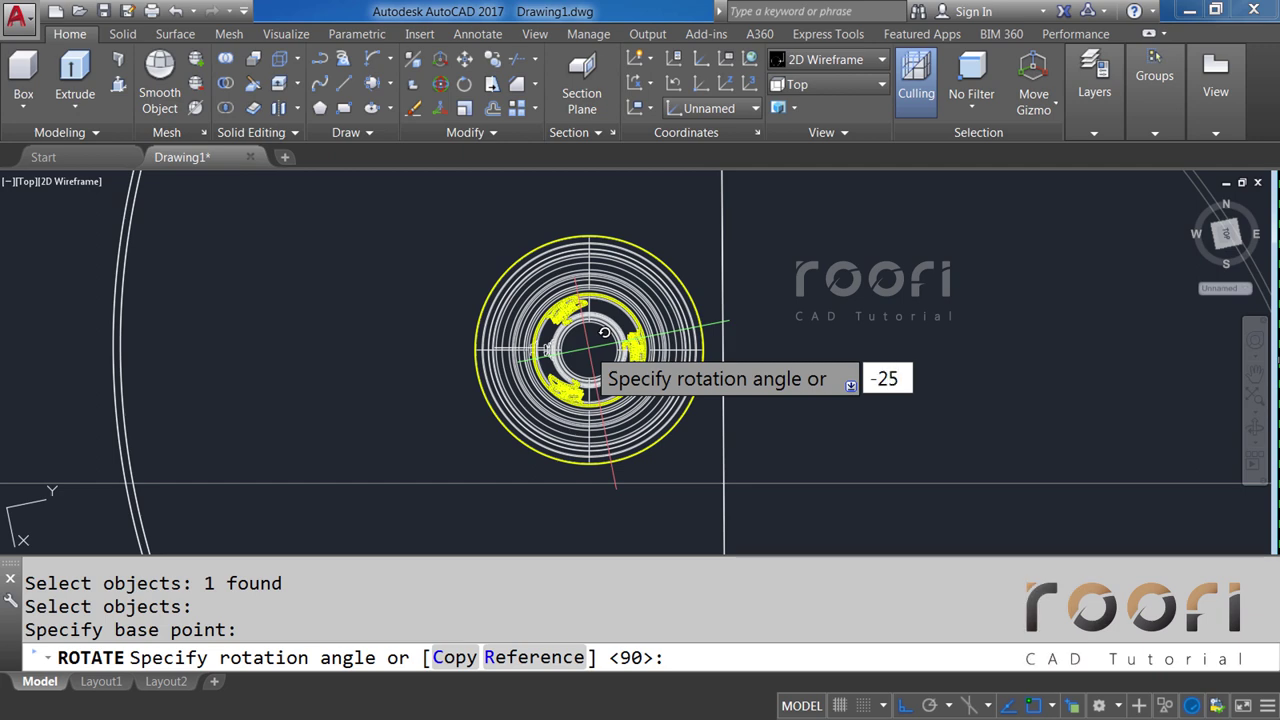
{"action": "key", "text": "Return"}
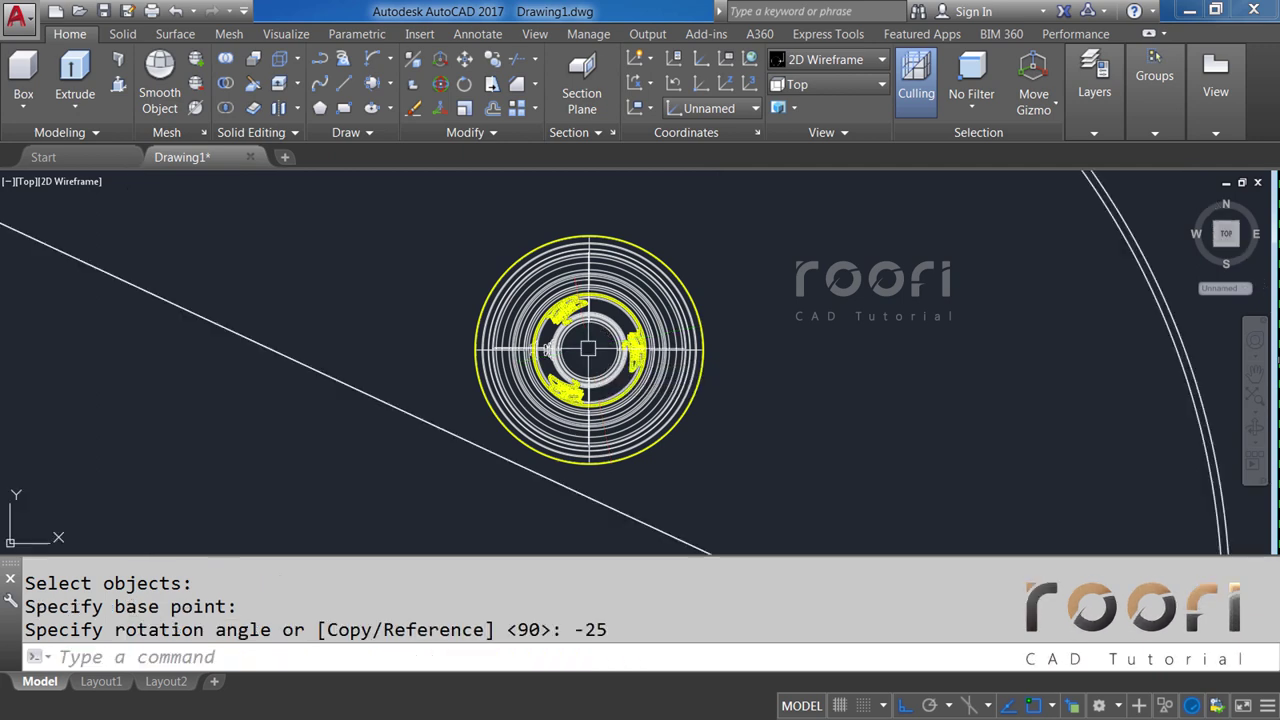
{"action": "scroll", "coordinate": [588, 348], "scroll_direction": "down", "scroll_amount": 3}
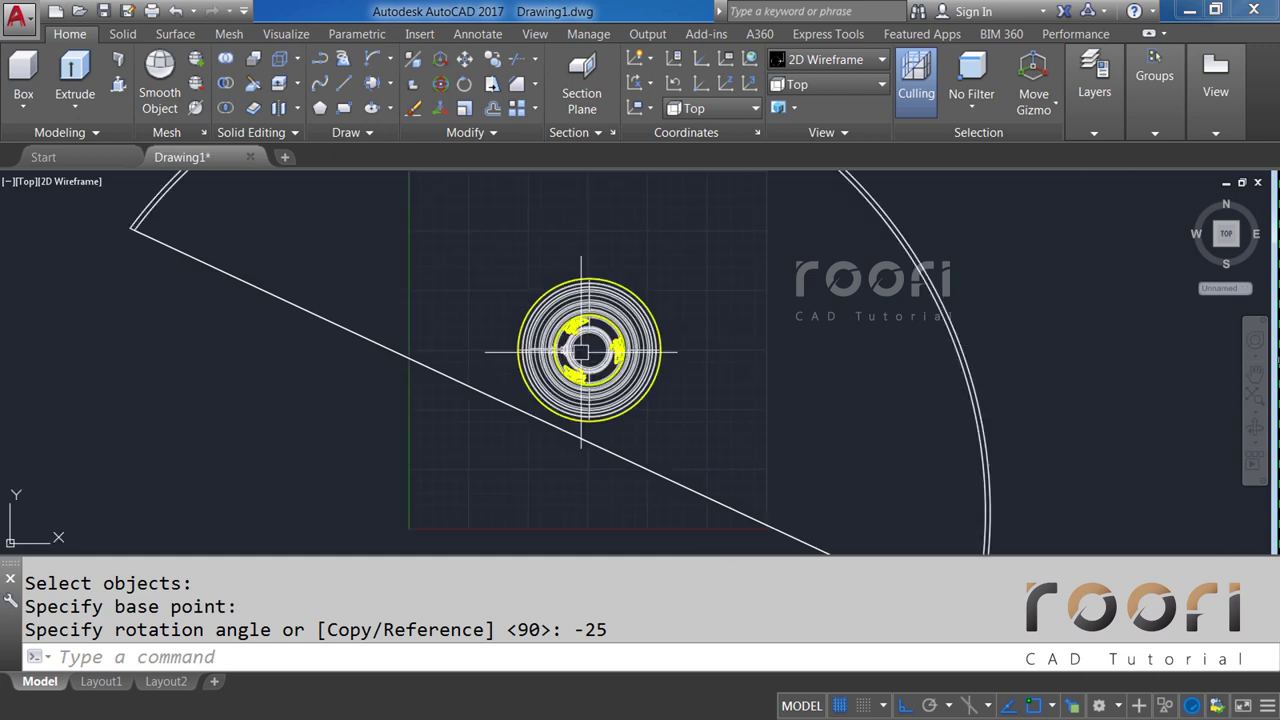
{"action": "scroll", "coordinate": [585, 351], "scroll_direction": "down", "scroll_amount": 3}
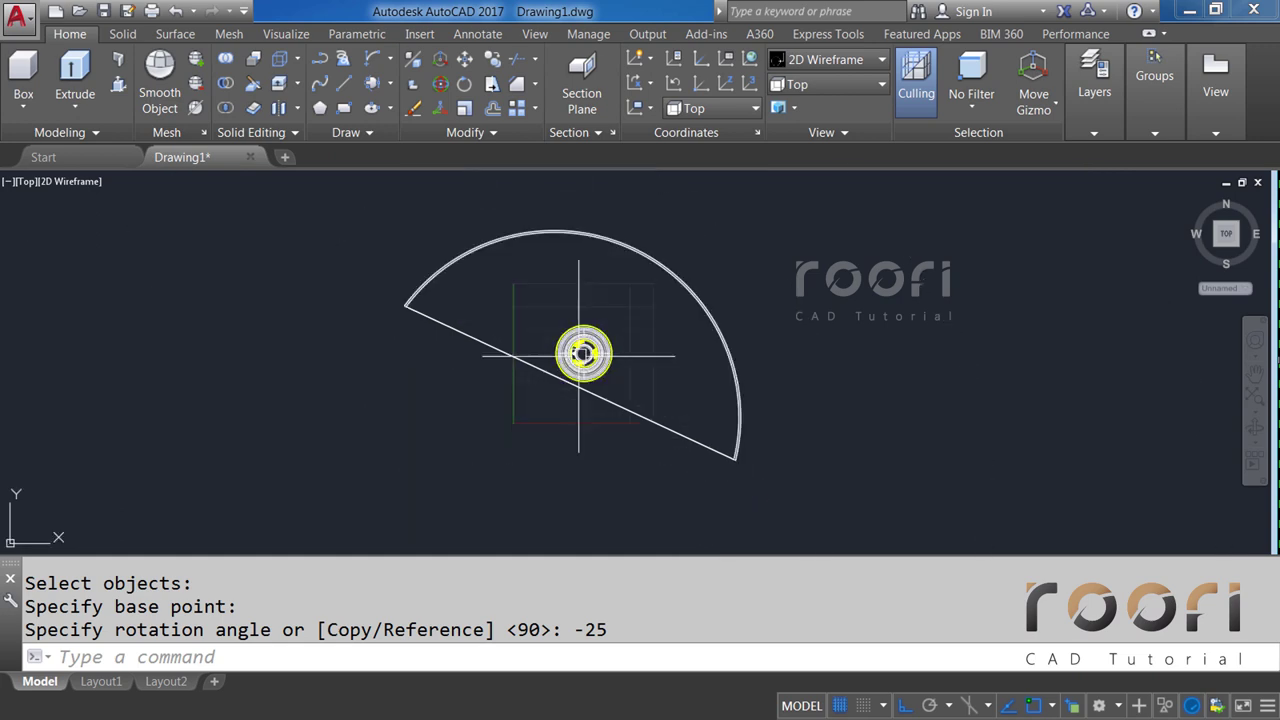
In the Front view, slice the backdrop horizontally just below its top, keeping both sides.
{"action": "left_click", "coordinate": [818, 85]}
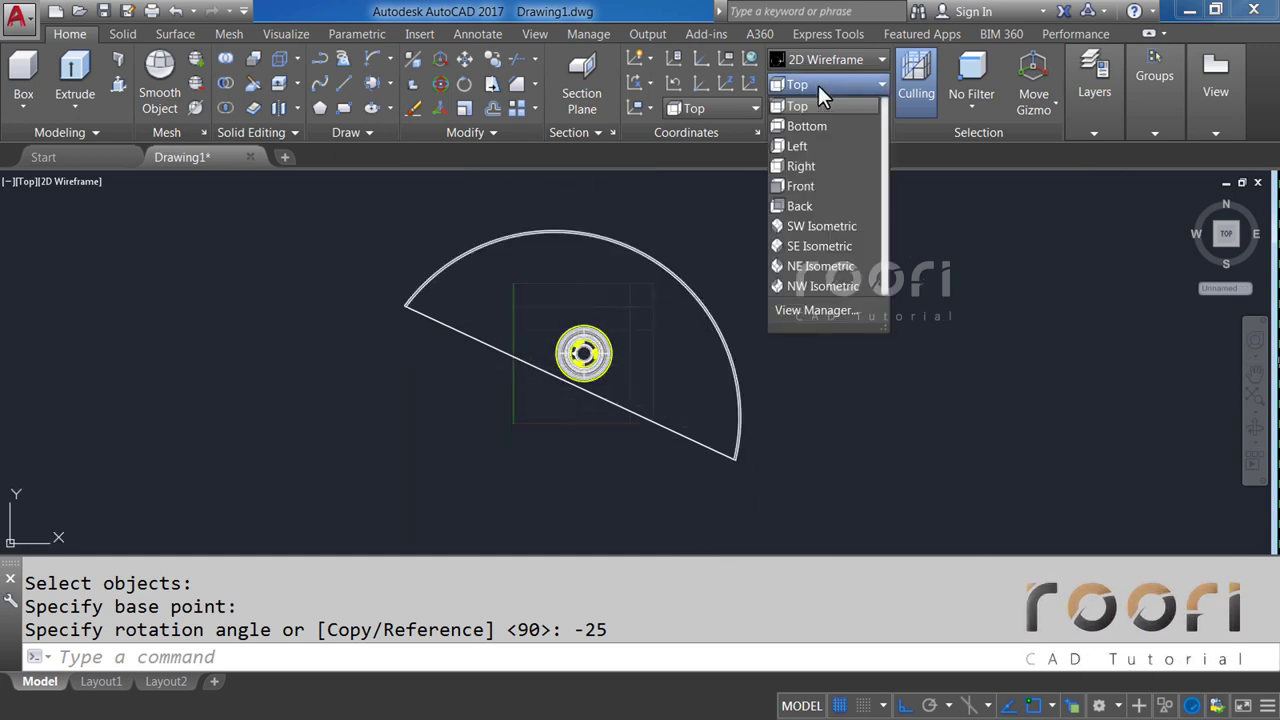
{"action": "left_click", "coordinate": [799, 186]}
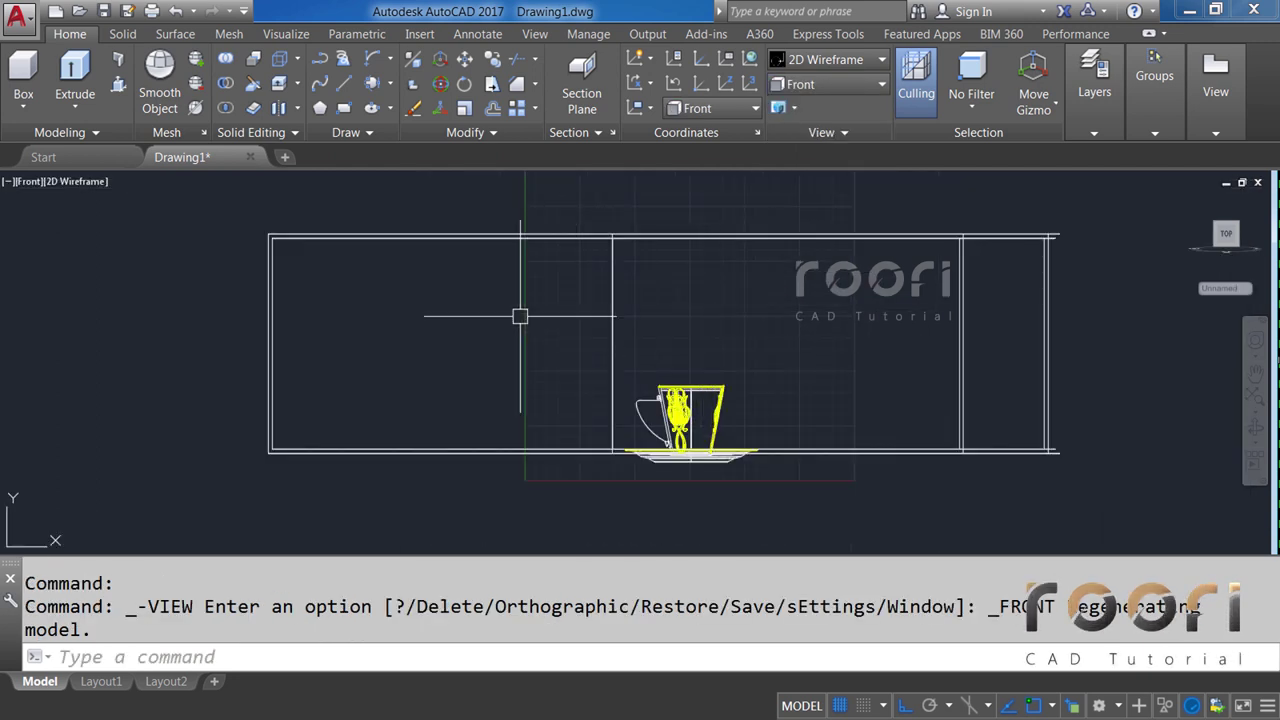
{"action": "middle_click_drag", "start_coordinate": [334, 289], "coordinate": [467, 361]}
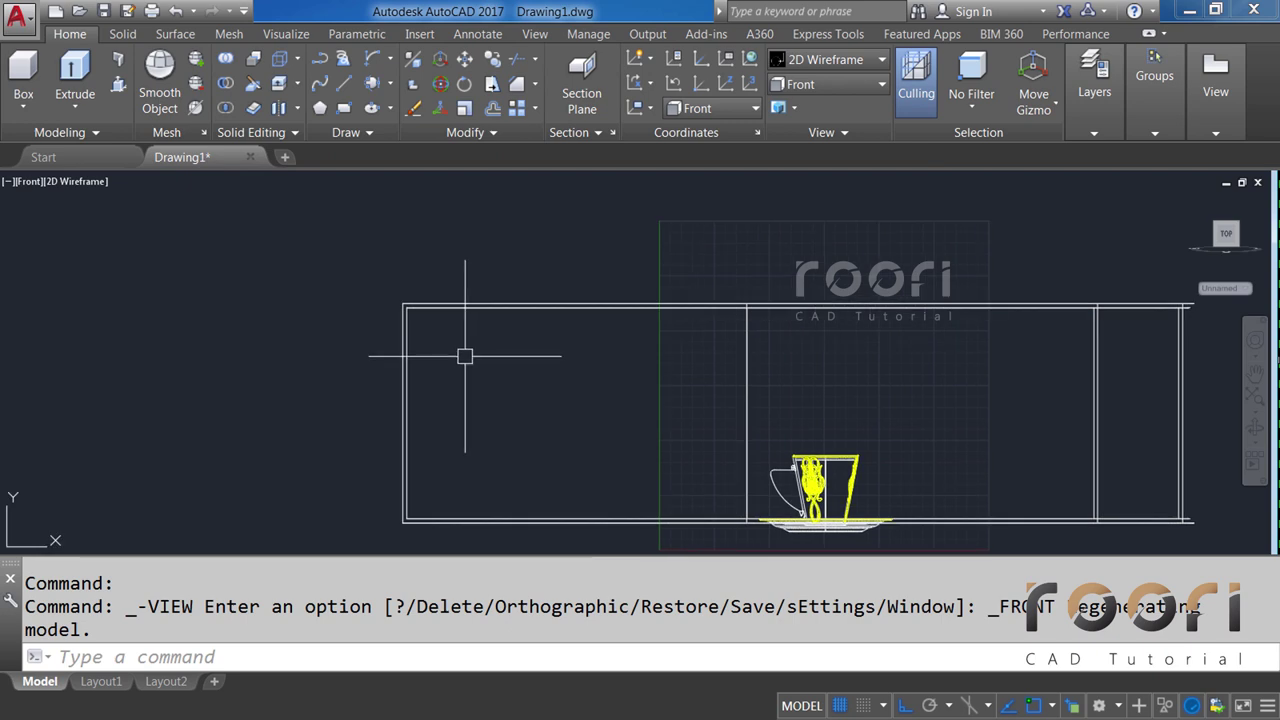
{"action": "type", "text": "SLICE"}
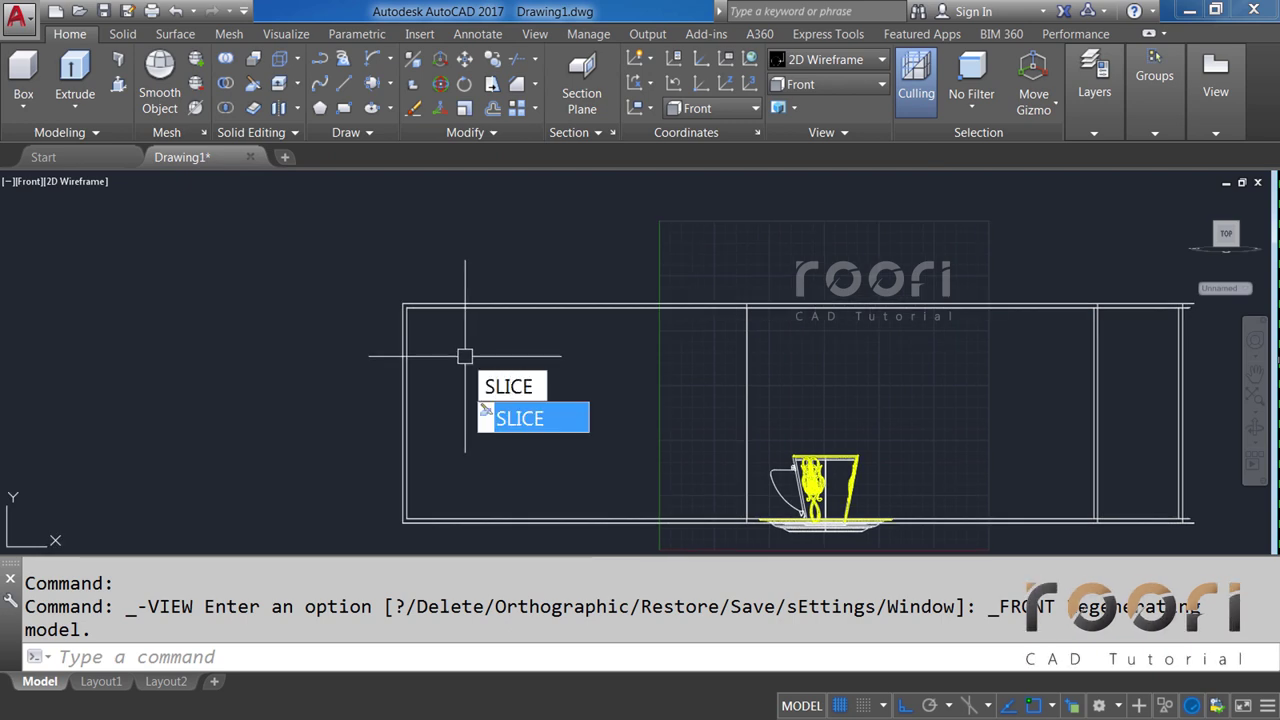
{"action": "key", "text": "Return"}
{"action": "left_click", "coordinate": [406, 346]}
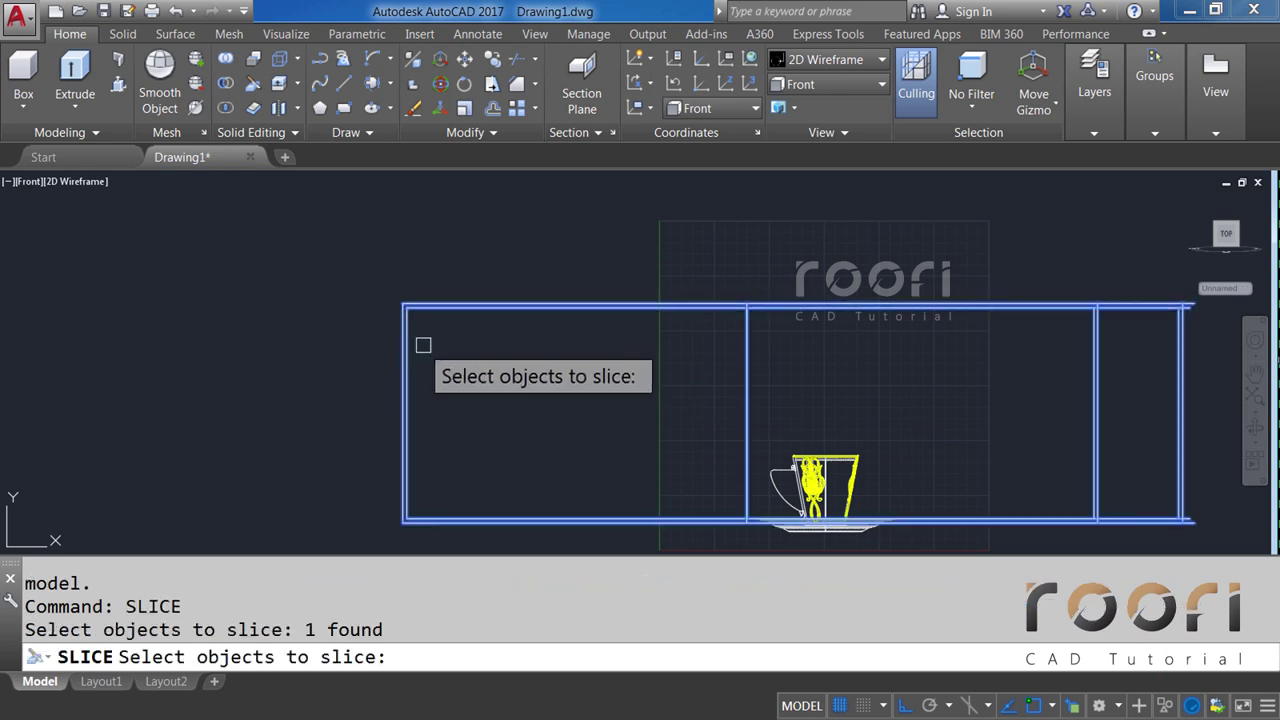
{"action": "key", "text": "Return"}
{"action": "scroll", "coordinate": [415, 320], "scroll_direction": "up", "scroll_amount": 5}
{"action": "scroll", "coordinate": [400, 305], "scroll_direction": "up", "scroll_amount": 2}
{"action": "scroll", "coordinate": [430, 300], "scroll_direction": "up", "scroll_amount": 3}
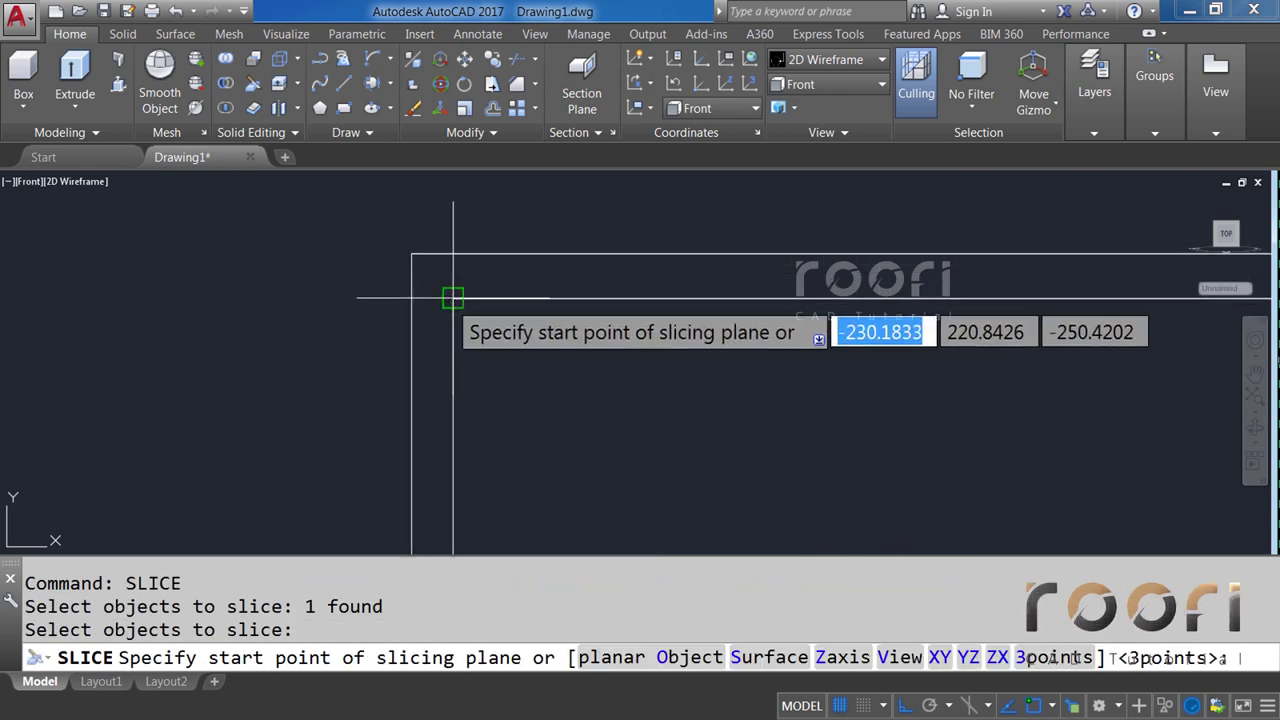
{"action": "left_click", "coordinate": [453, 297]}
{"action": "left_click", "coordinate": [310, 303]}
{"action": "key", "text": "Return"}
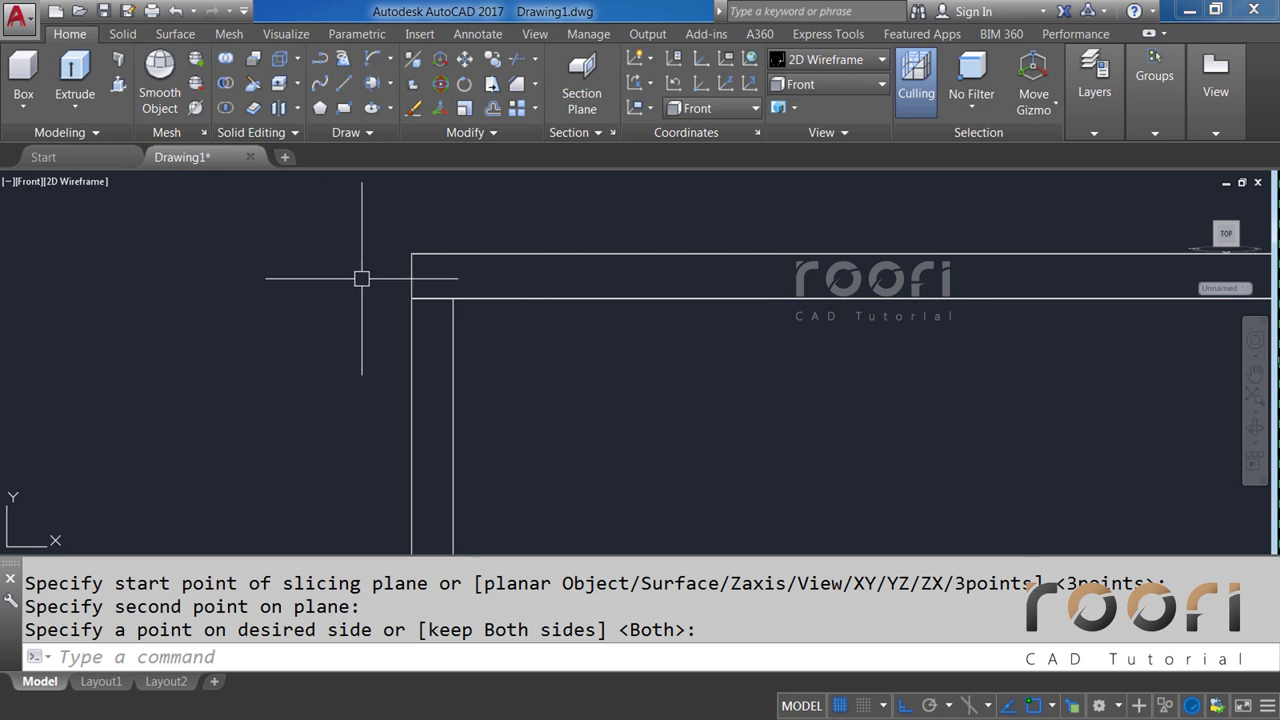
Delete the thin strip cut off the top of the backdrop.
{"action": "left_click", "coordinate": [405, 282]}
{"action": "key", "text": "Delete"}
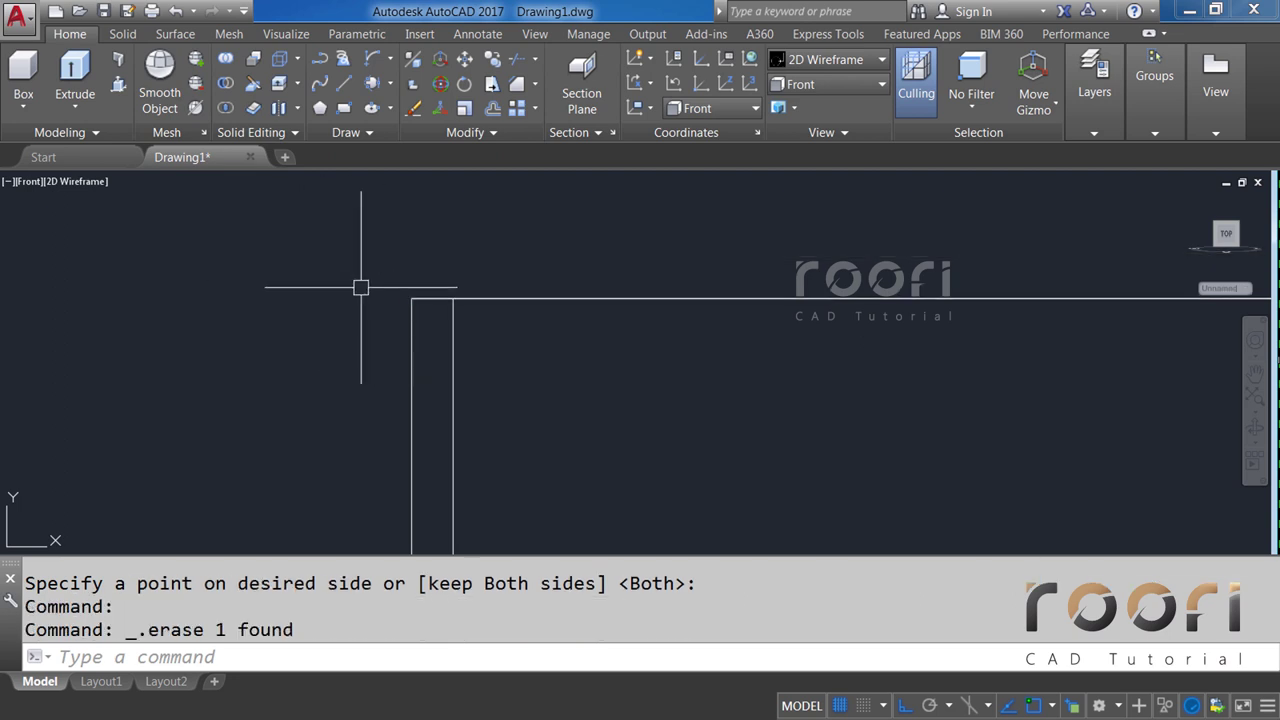
{"action": "scroll", "coordinate": [330, 288], "scroll_direction": "down", "scroll_amount": 4}
{"action": "scroll", "coordinate": [306, 289], "scroll_direction": "down", "scroll_amount": 4}
{"action": "scroll", "coordinate": [330, 320], "scroll_direction": "down", "scroll_amount": 2}
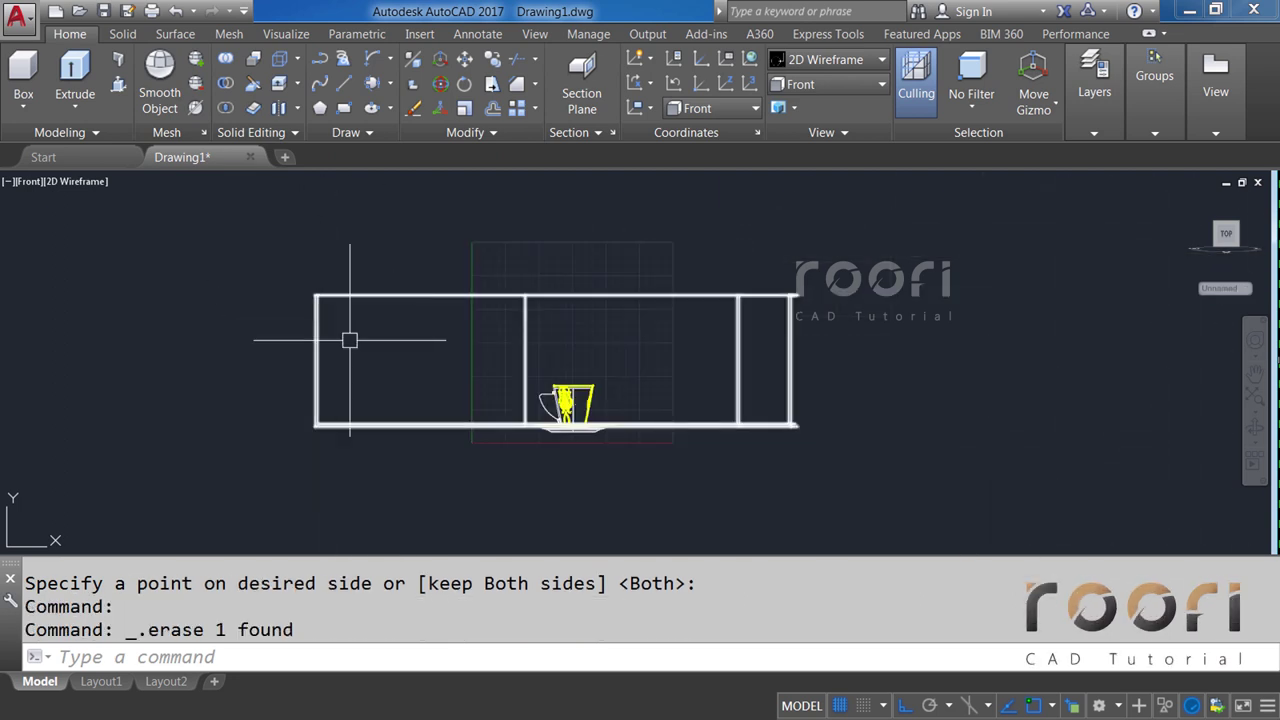
Crossing-select the cup and saucer and move them straight down with Ortho.
{"action": "scroll", "coordinate": [538, 445], "scroll_direction": "up", "scroll_amount": 4}
{"action": "type", "text": "M"}
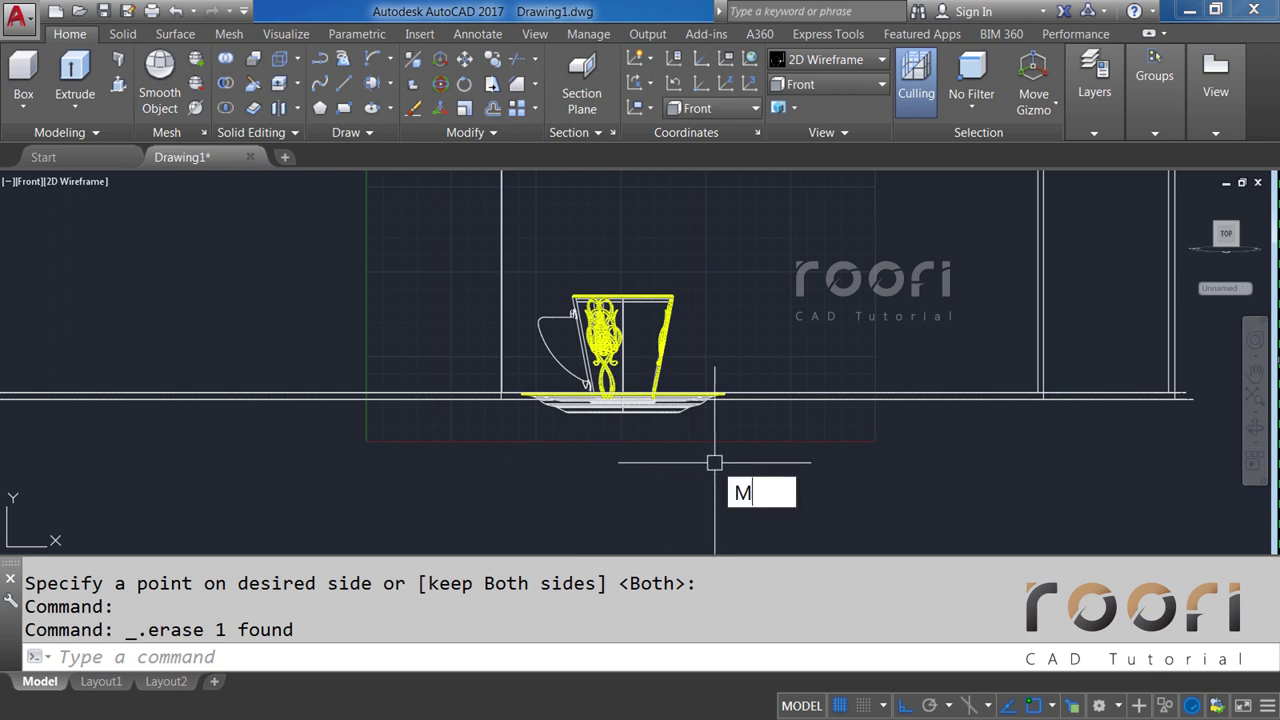
{"action": "key", "text": "Return"}
{"action": "left_click", "coordinate": [712, 456]}
{"action": "left_click", "coordinate": [527, 256]}
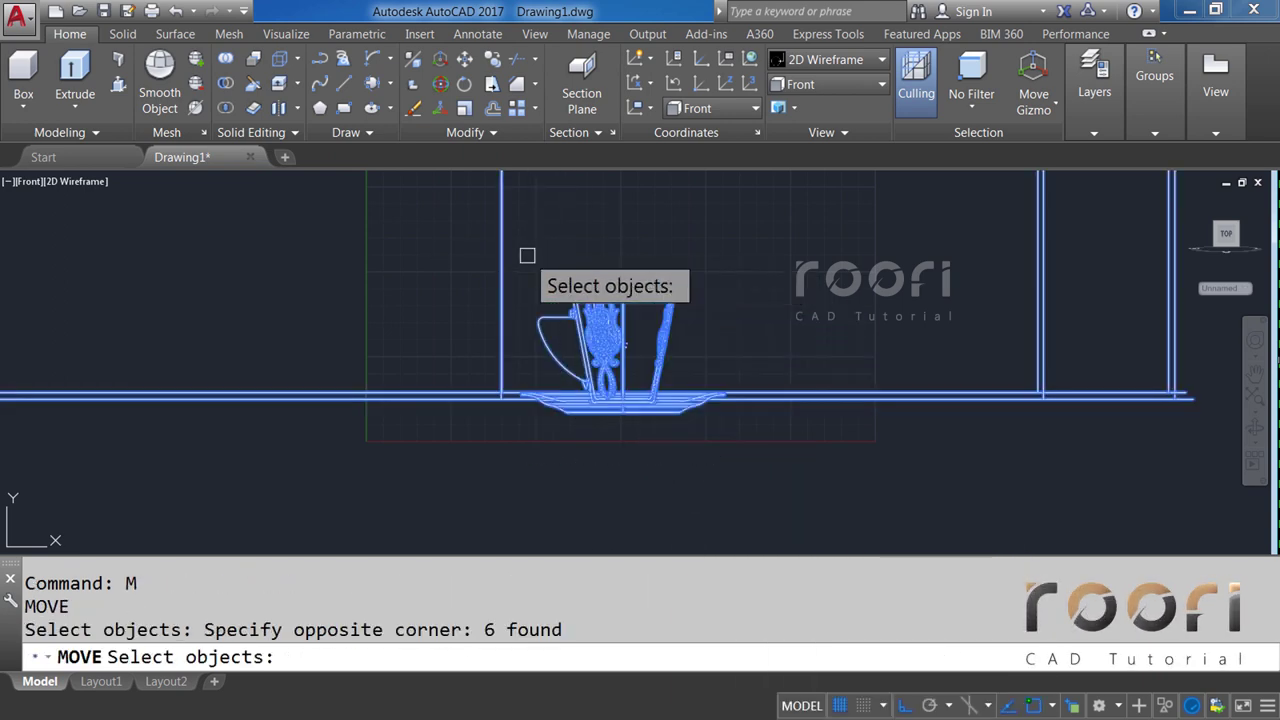
{"action": "key", "text": "Return"}
{"action": "scroll", "coordinate": [710, 434], "scroll_direction": "up", "scroll_amount": 2}
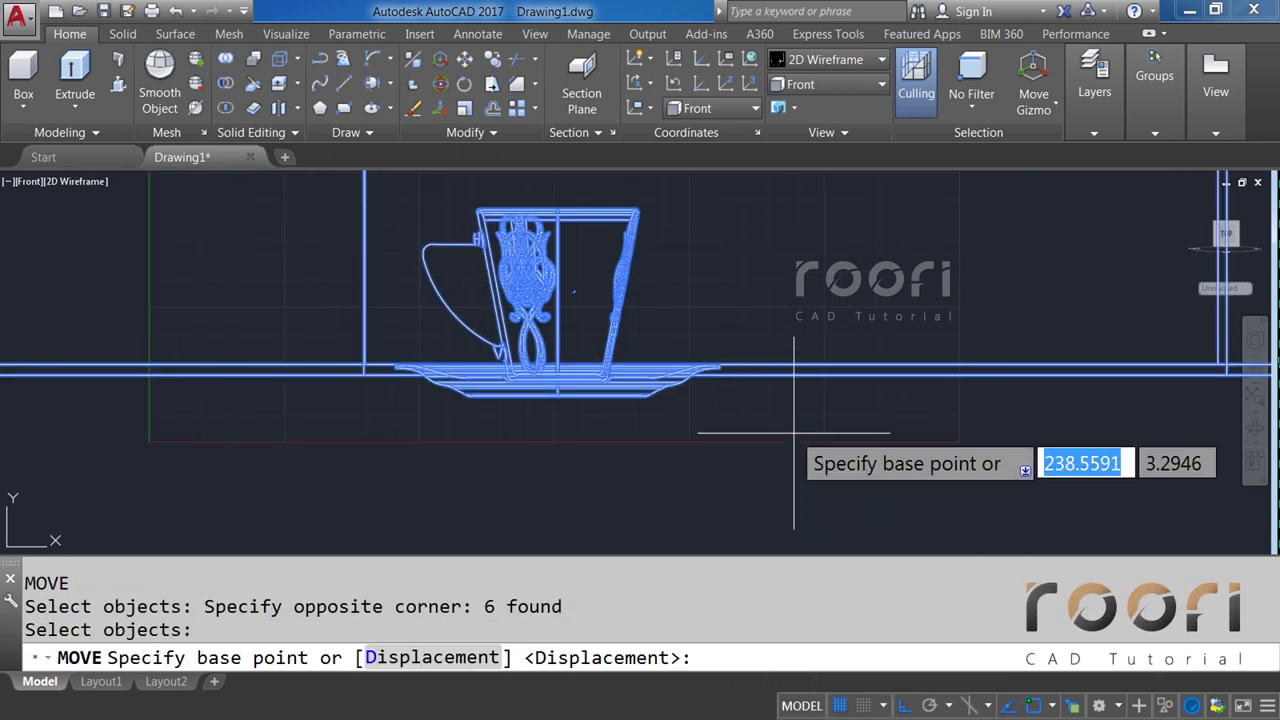
{"action": "scroll", "coordinate": [794, 434], "scroll_direction": "up", "scroll_amount": 1}
{"action": "scroll", "coordinate": [683, 386], "scroll_direction": "up", "scroll_amount": 1}
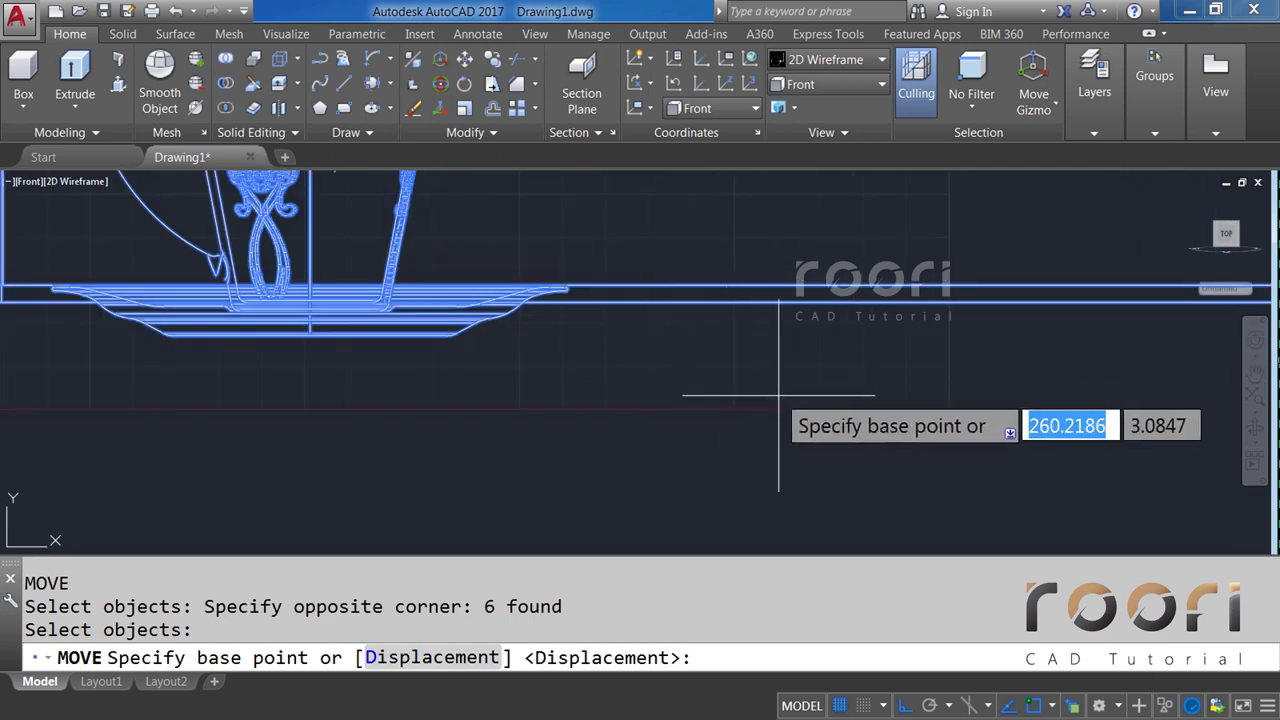
{"action": "middle_click_drag", "start_coordinate": [779, 395], "coordinate": [766, 352]}
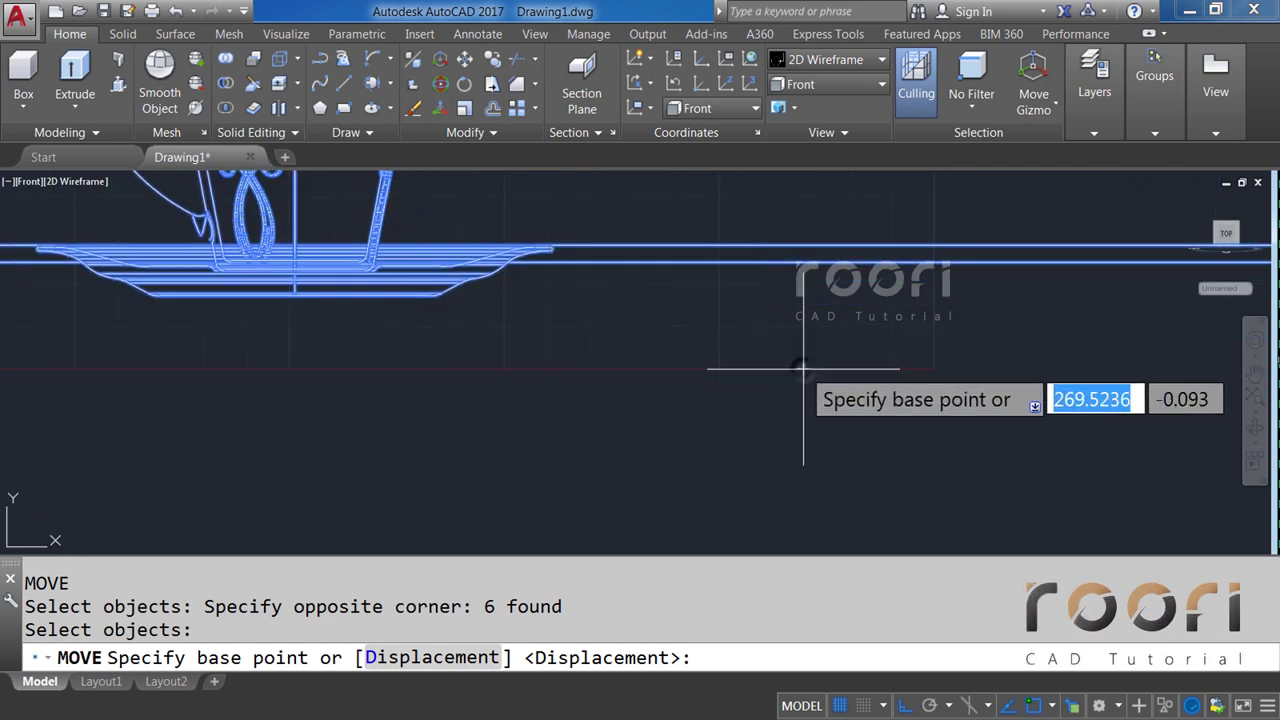
{"action": "left_click", "coordinate": [803, 369]}
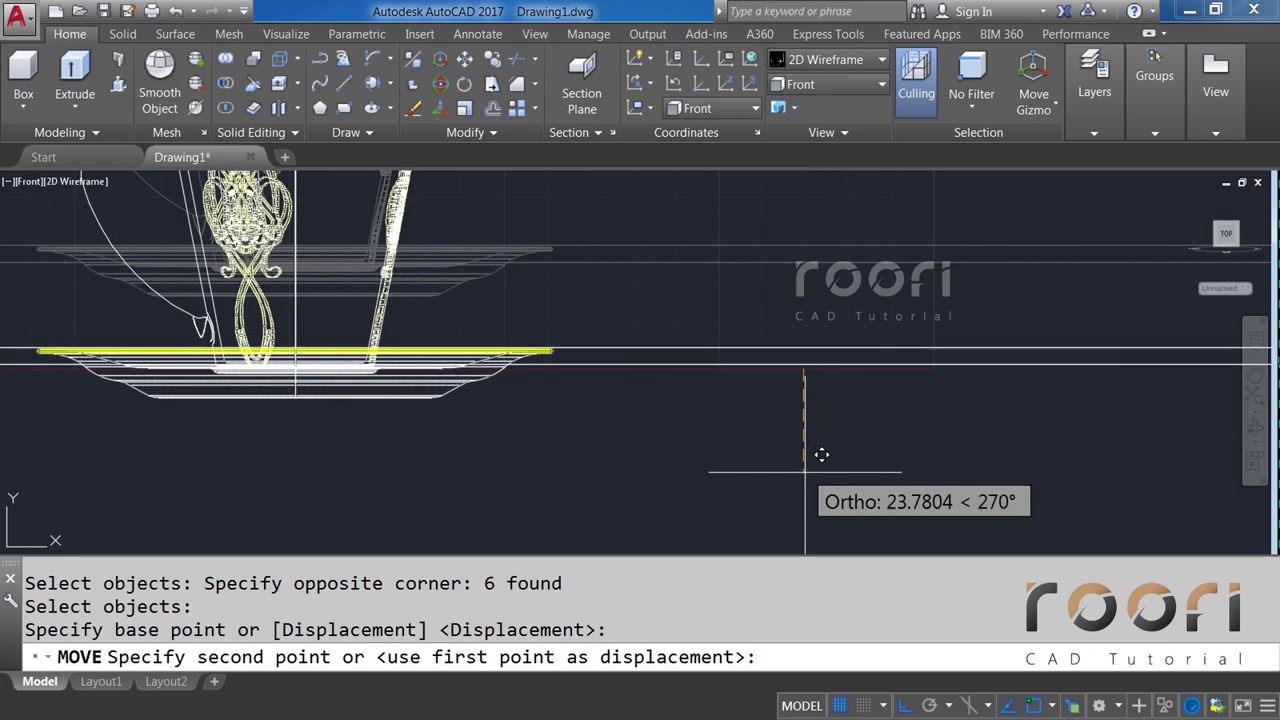
{"action": "left_click", "coordinate": [805, 476]}
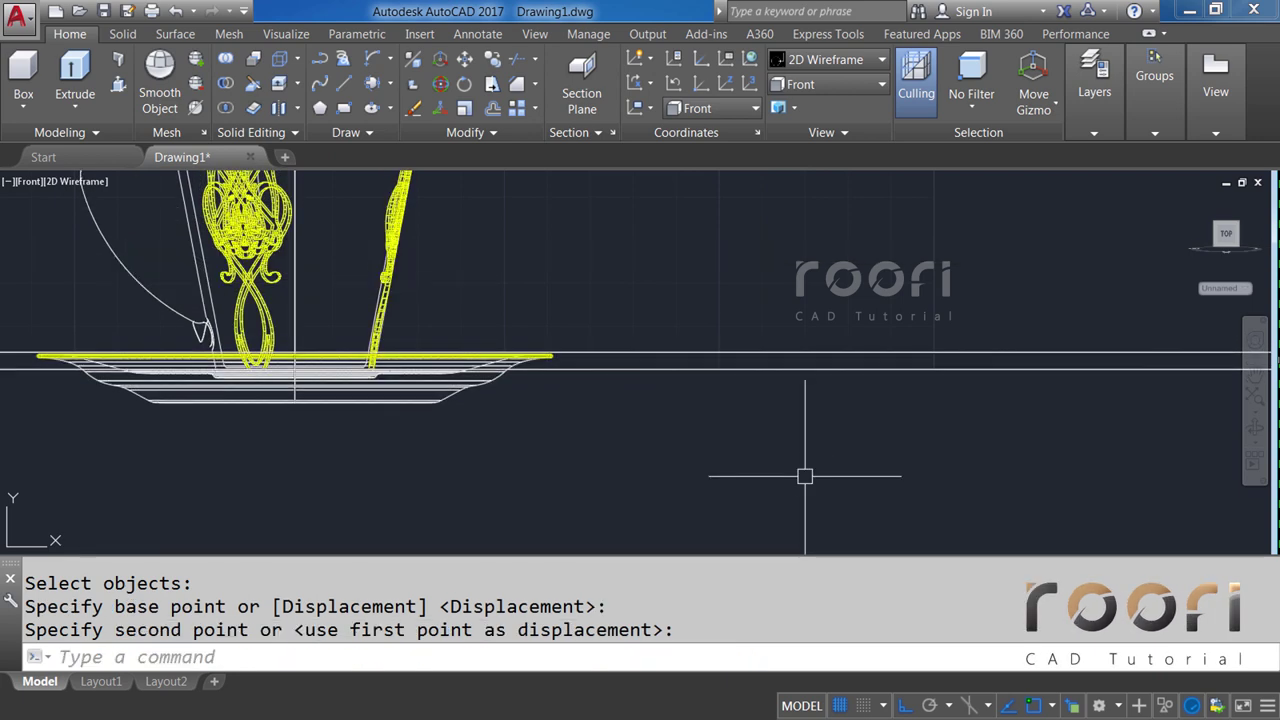
{"action": "middle_click_drag", "start_coordinate": [520, 462], "coordinate": [695, 481]}
Reselect the saucer and cup with MOVE and raise them from the saucer rim onto the floor.
{"action": "type", "text": "M"}
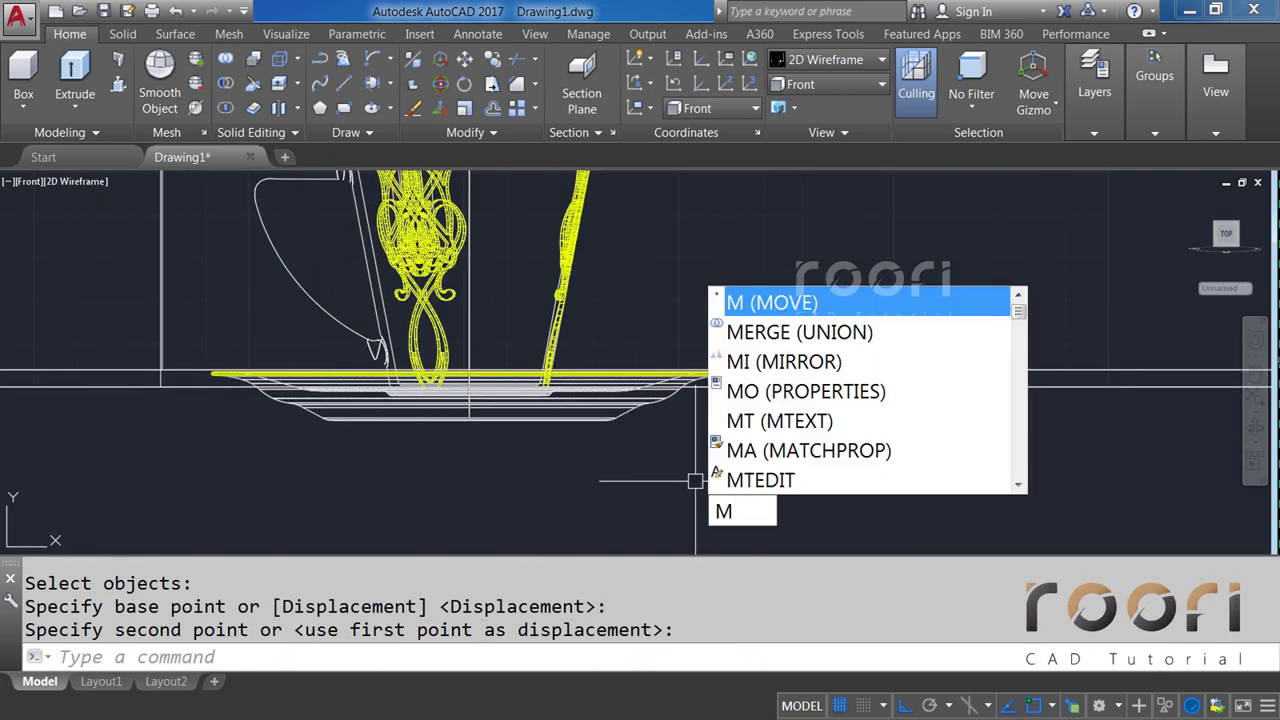
{"action": "key", "text": "Return"}
{"action": "left_click", "coordinate": [651, 471]}
{"action": "left_click", "coordinate": [596, 418]}
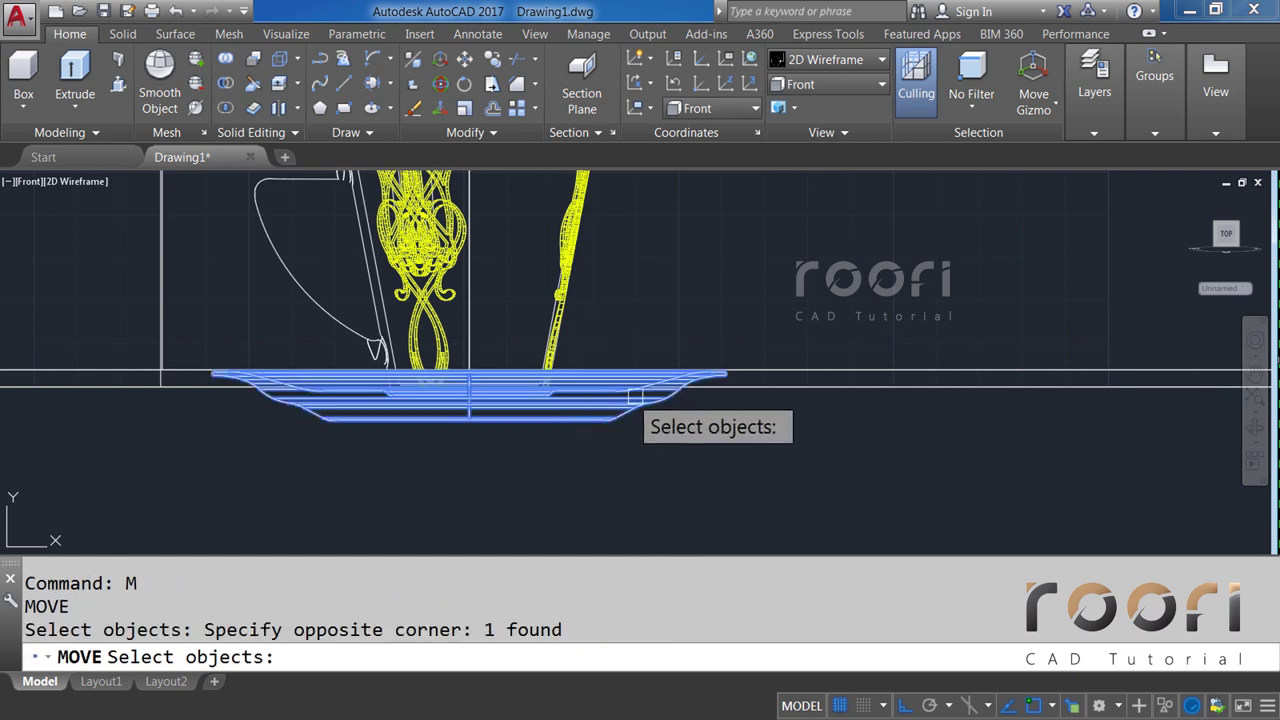
{"action": "scroll", "coordinate": [745, 368], "scroll_direction": "up", "scroll_amount": 5}
{"action": "left_click", "coordinate": [823, 400]}
{"action": "left_click", "coordinate": [731, 349]}
{"action": "scroll", "coordinate": [718, 418], "scroll_direction": "down", "scroll_amount": 3}
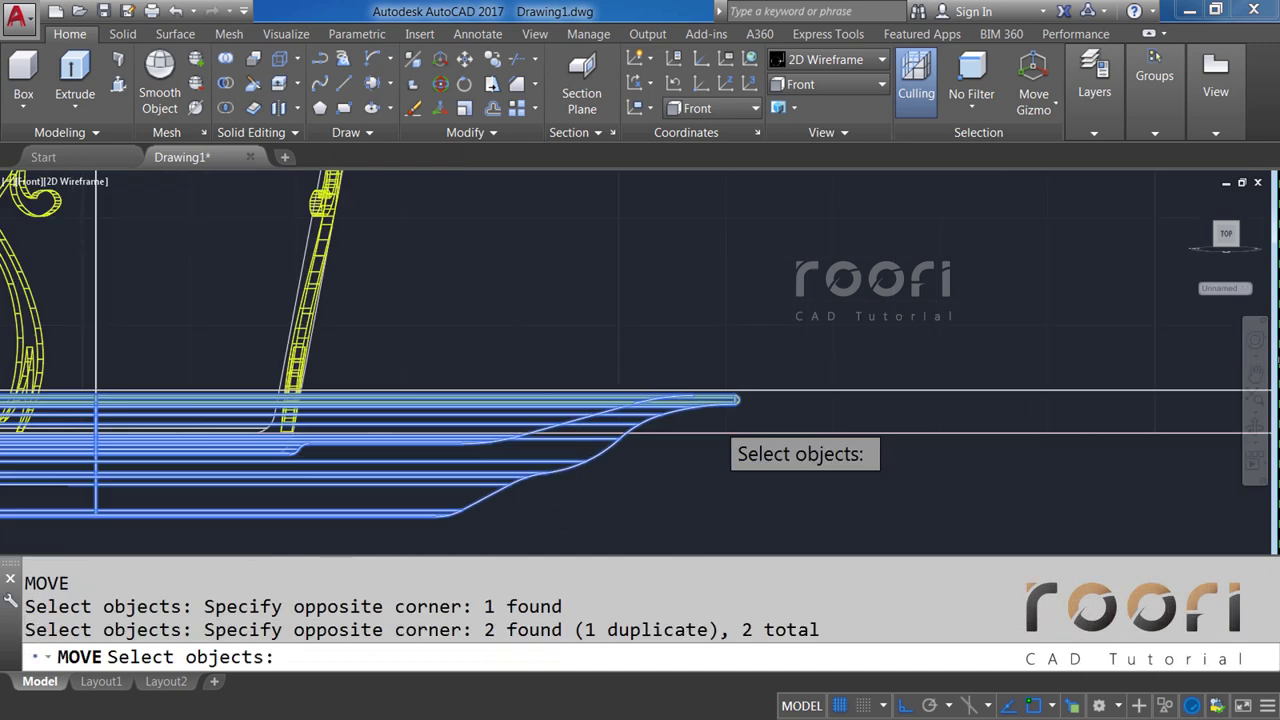
{"action": "scroll", "coordinate": [557, 320], "scroll_direction": "down", "scroll_amount": 3}
{"action": "scroll", "coordinate": [640, 443], "scroll_direction": "down", "scroll_amount": 2}
{"action": "left_click", "coordinate": [684, 383]}
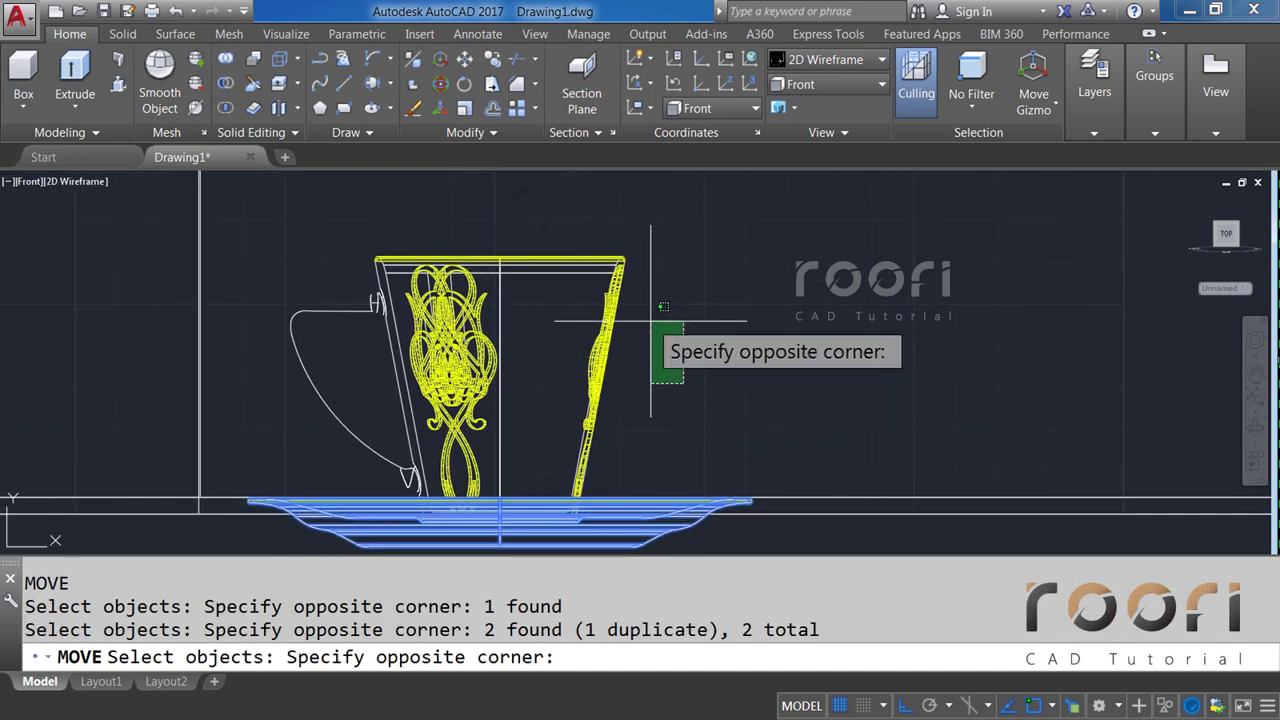
{"action": "left_click", "coordinate": [530, 215]}
{"action": "scroll", "coordinate": [720, 350], "scroll_direction": "down", "scroll_amount": 2}
{"action": "scroll", "coordinate": [754, 449], "scroll_direction": "up", "scroll_amount": 2}
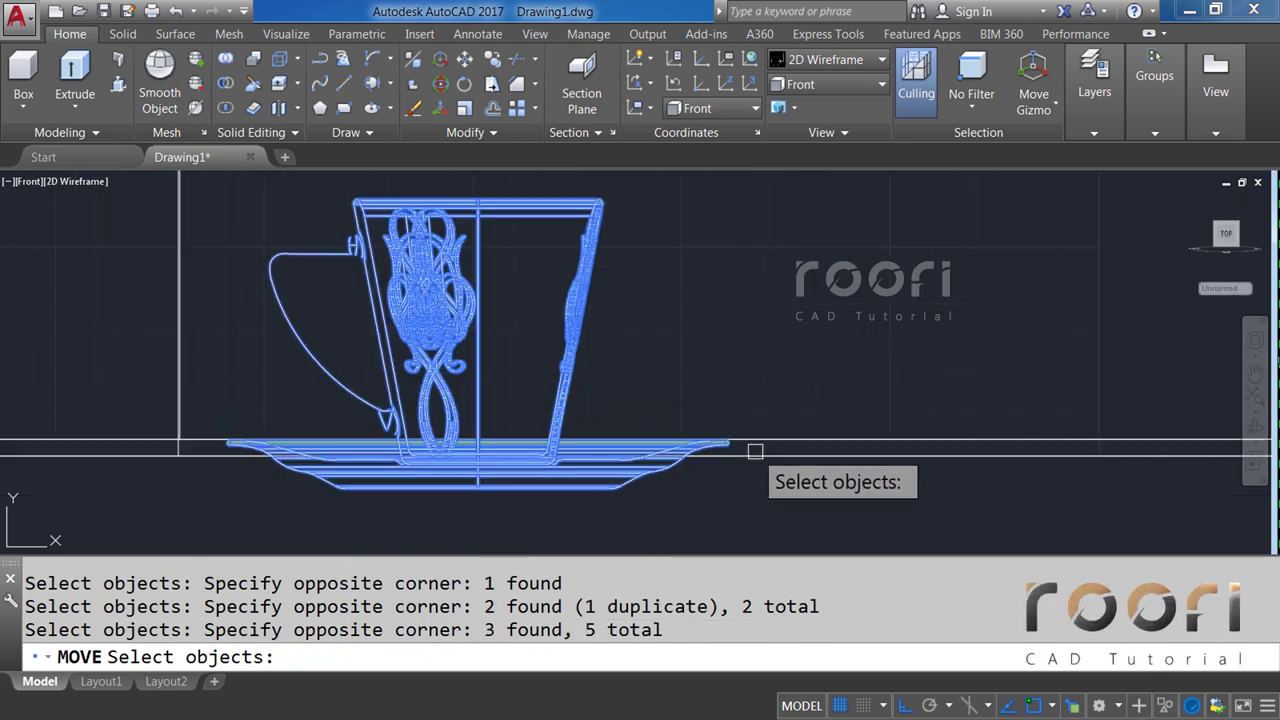
{"action": "scroll", "coordinate": [725, 455], "scroll_direction": "up", "scroll_amount": 4}
{"action": "key", "text": "Return"}
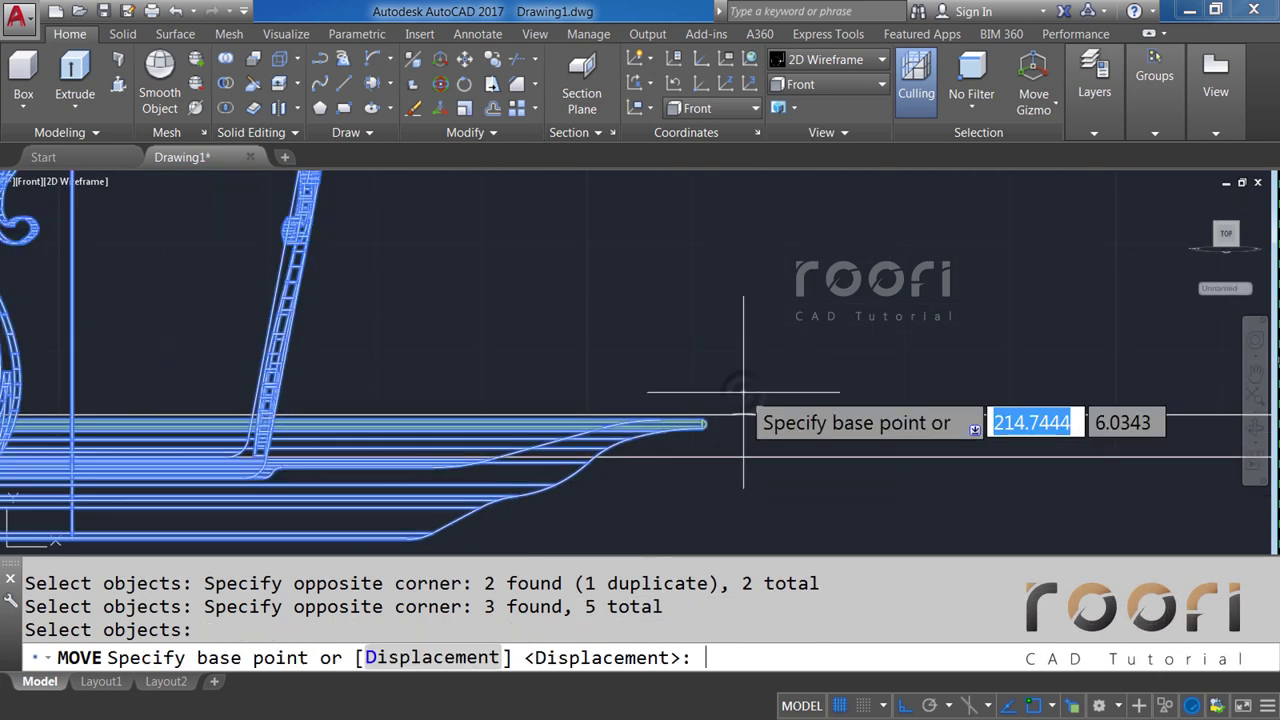
{"action": "left_click", "coordinate": [743, 392]}
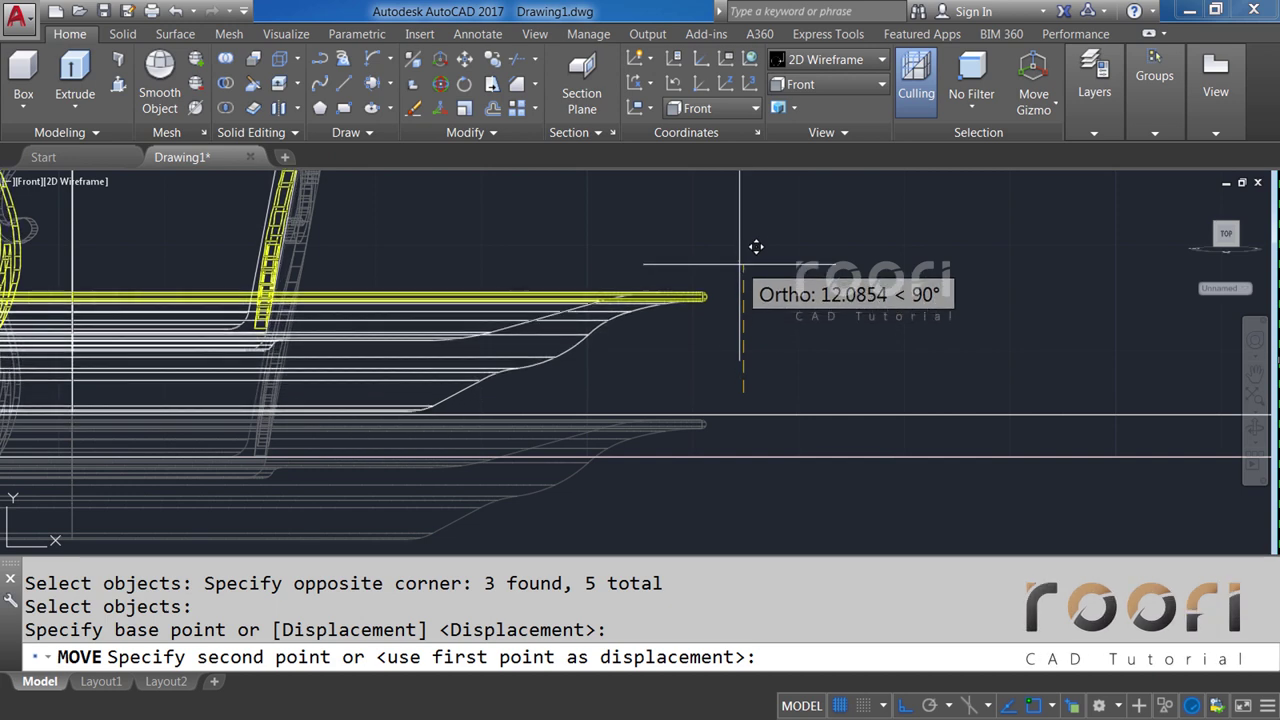
{"action": "left_click", "coordinate": [740, 265]}
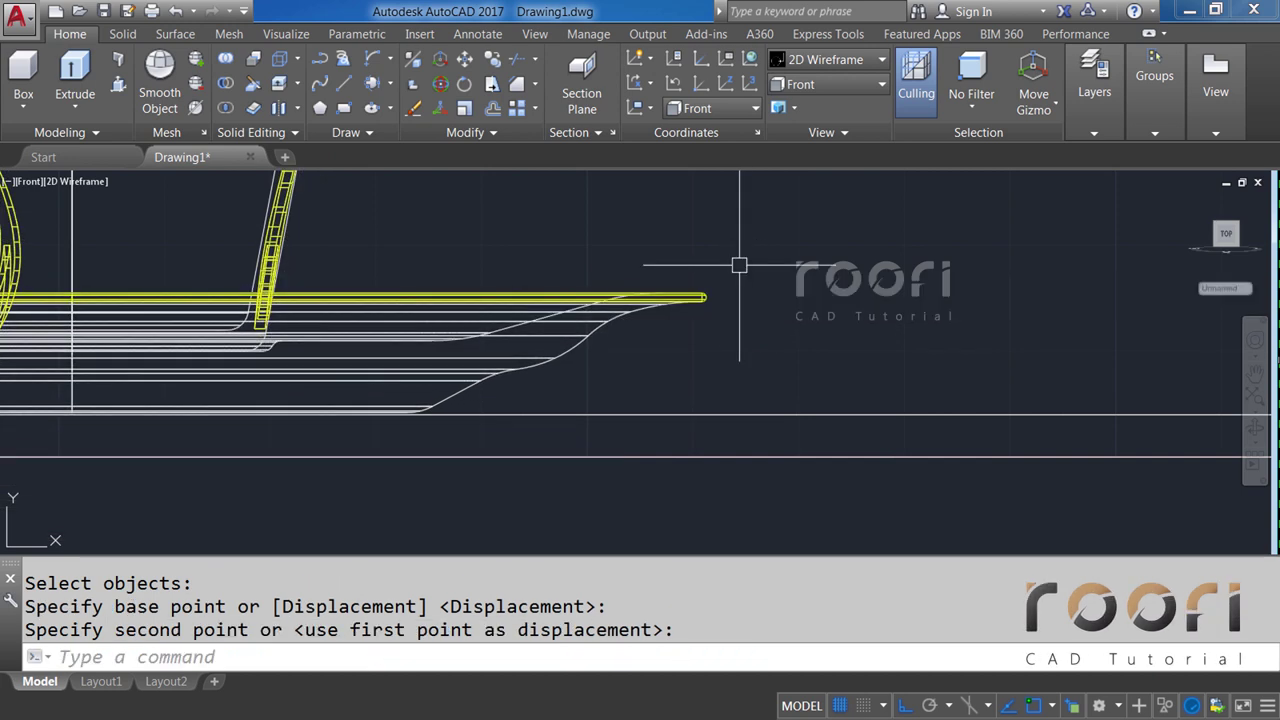
{"action": "scroll", "coordinate": [371, 423], "scroll_direction": "up", "scroll_amount": 2}
{"action": "scroll", "coordinate": [371, 423], "scroll_direction": "up", "scroll_amount": 2}
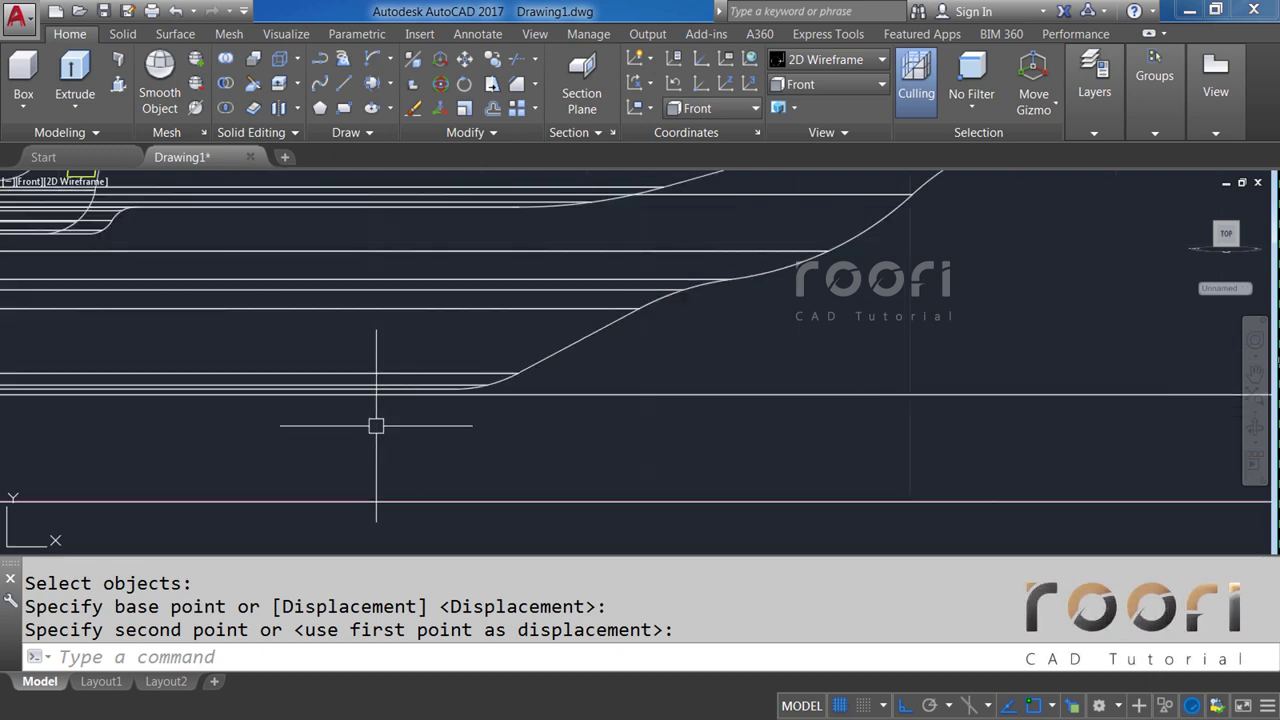
{"action": "scroll", "coordinate": [513, 437], "scroll_direction": "down", "scroll_amount": 2}
{"action": "scroll", "coordinate": [614, 451], "scroll_direction": "down", "scroll_amount": 2}
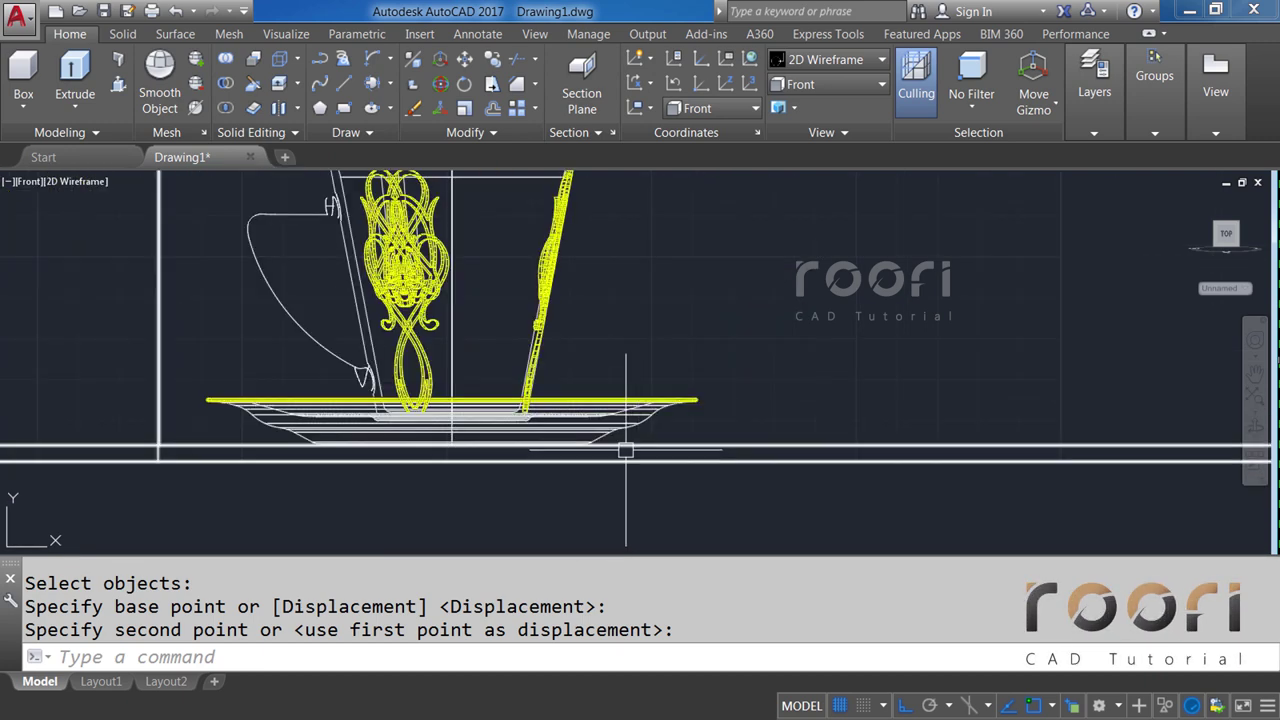
{"action": "scroll", "coordinate": [626, 451], "scroll_direction": "down", "scroll_amount": 1}
{"action": "scroll", "coordinate": [660, 436], "scroll_direction": "down", "scroll_amount": 2}
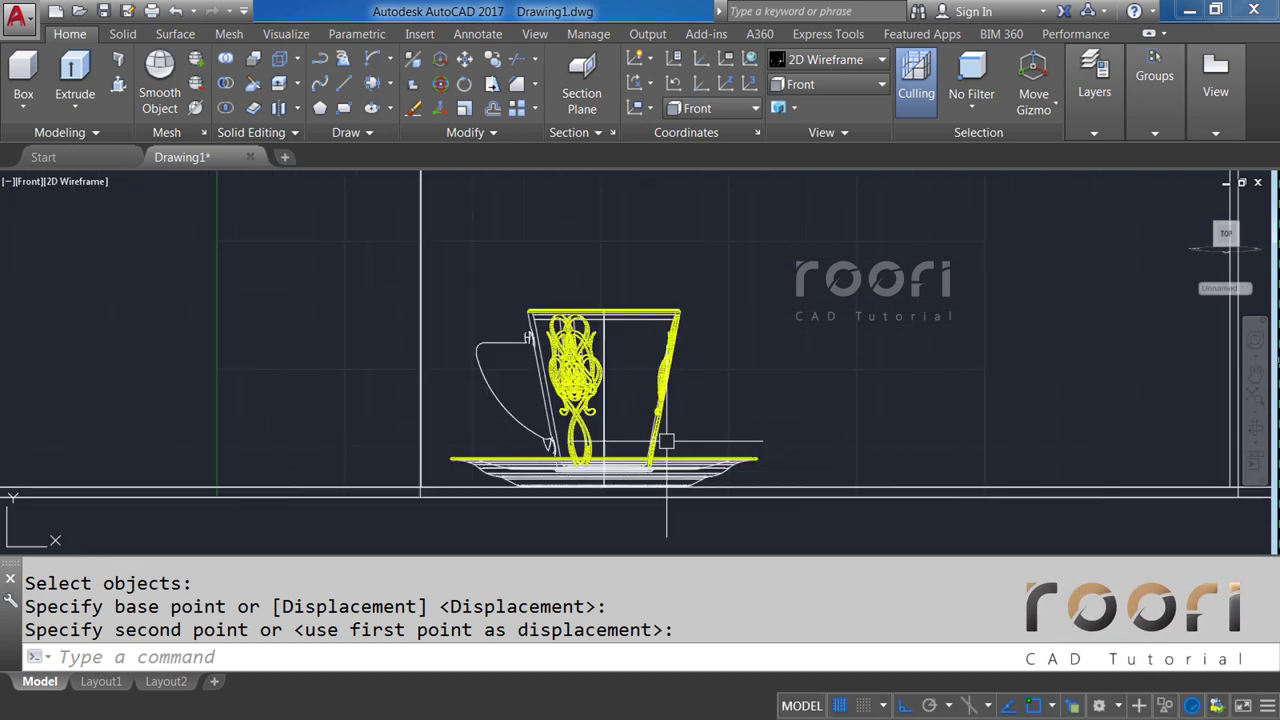
{"action": "scroll", "coordinate": [666, 441], "scroll_direction": "down", "scroll_amount": 3}
{"action": "scroll", "coordinate": [659, 441], "scroll_direction": "down", "scroll_amount": 1}
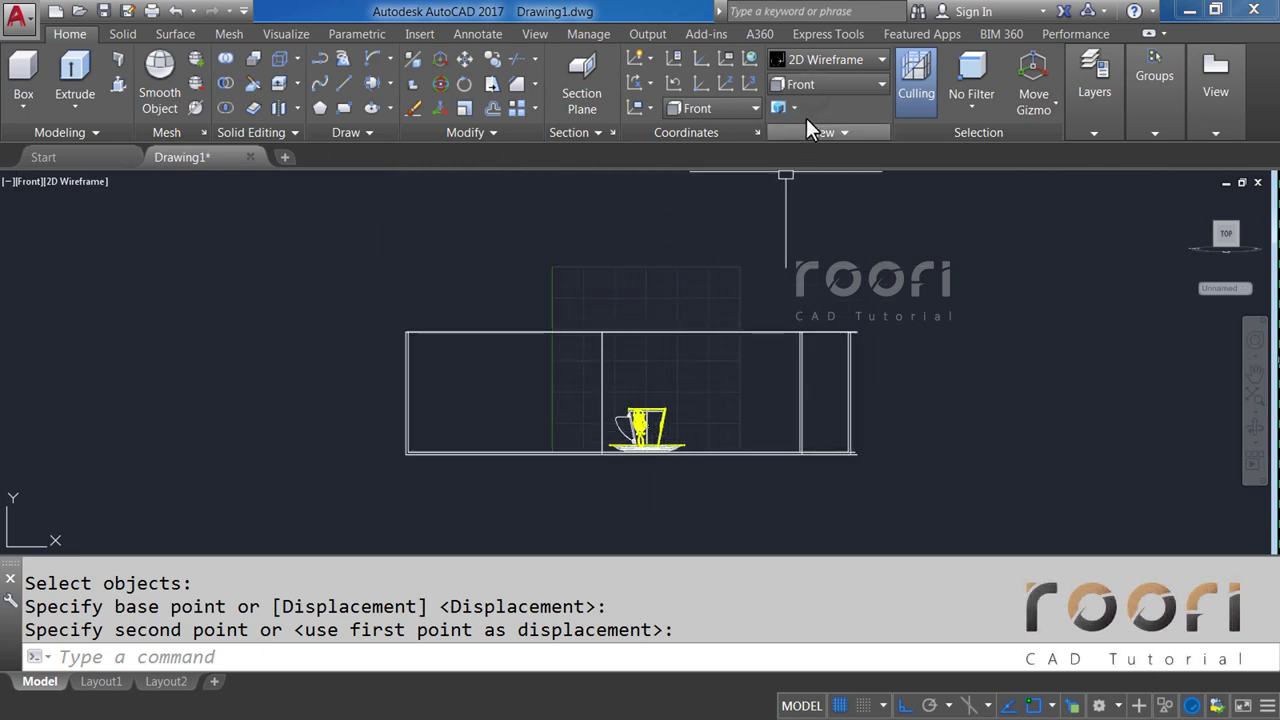
From the Top view, orbit to a tilted 3D angle in Realistic, then return to 2D Wireframe.
{"action": "left_click", "coordinate": [811, 88]}
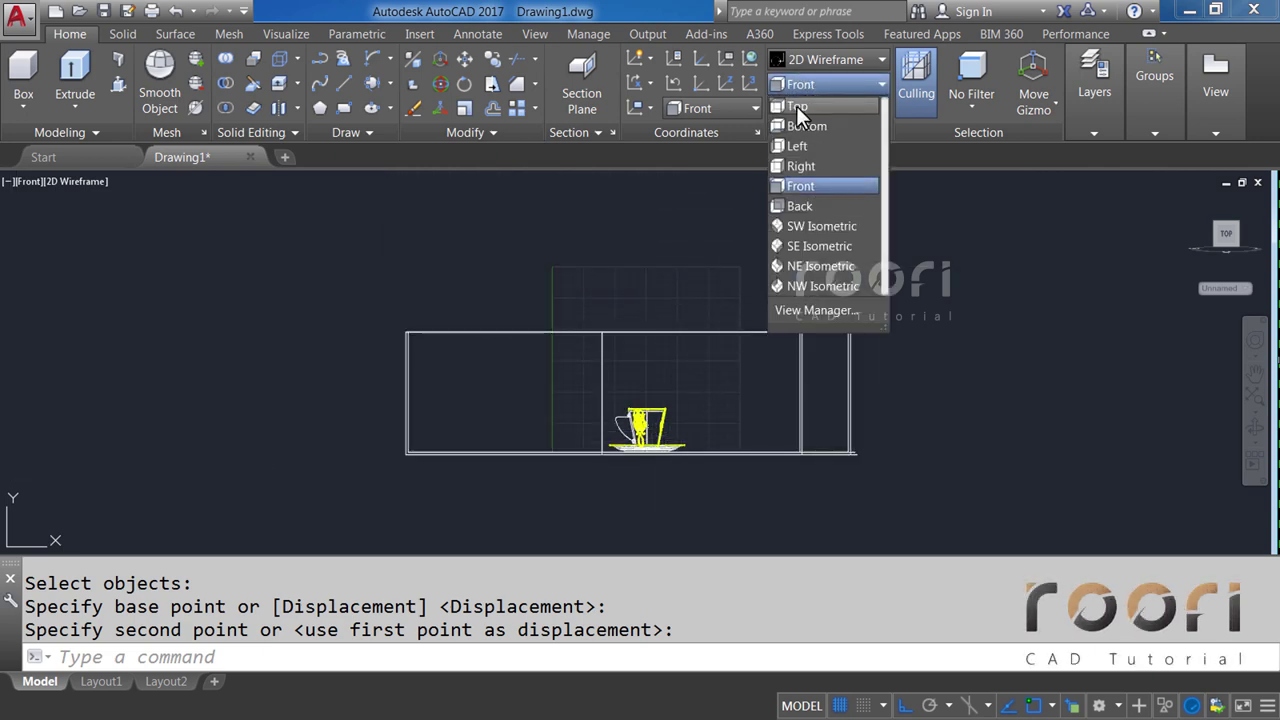
{"action": "left_click", "coordinate": [791, 106]}
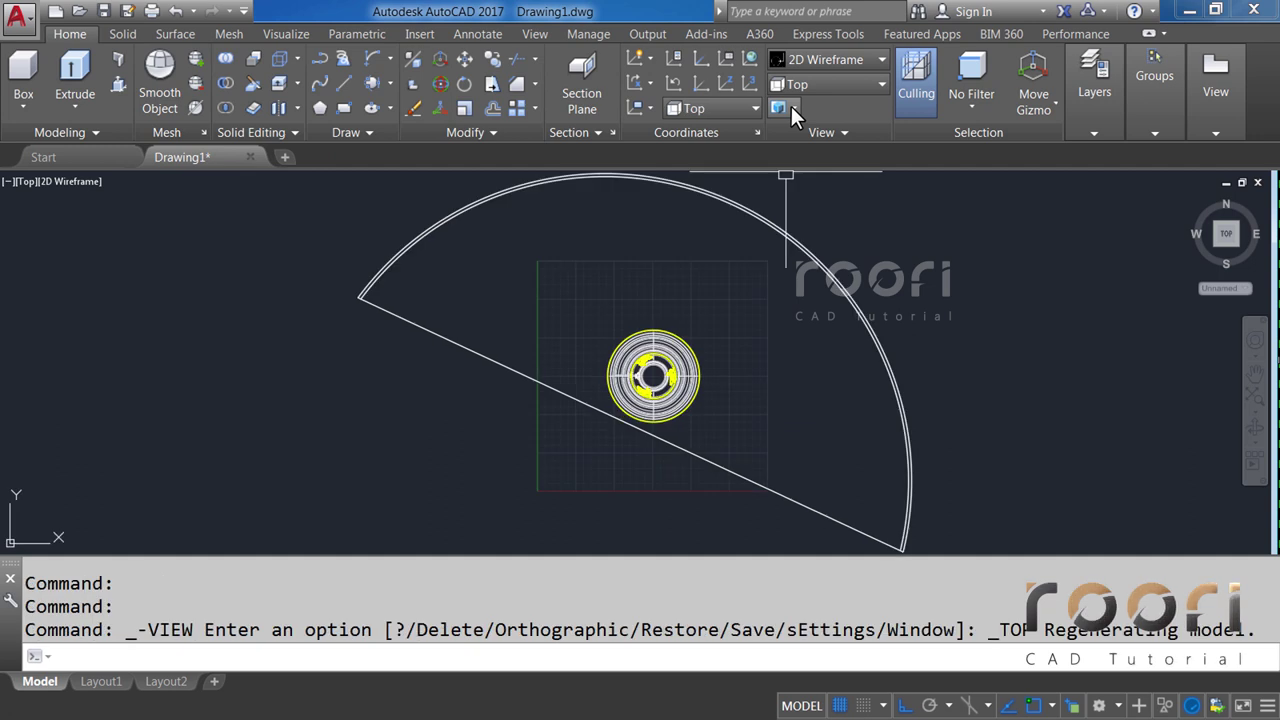
{"action": "middle_click_drag", "start_coordinate": [682, 287], "coordinate": [647, 293]}
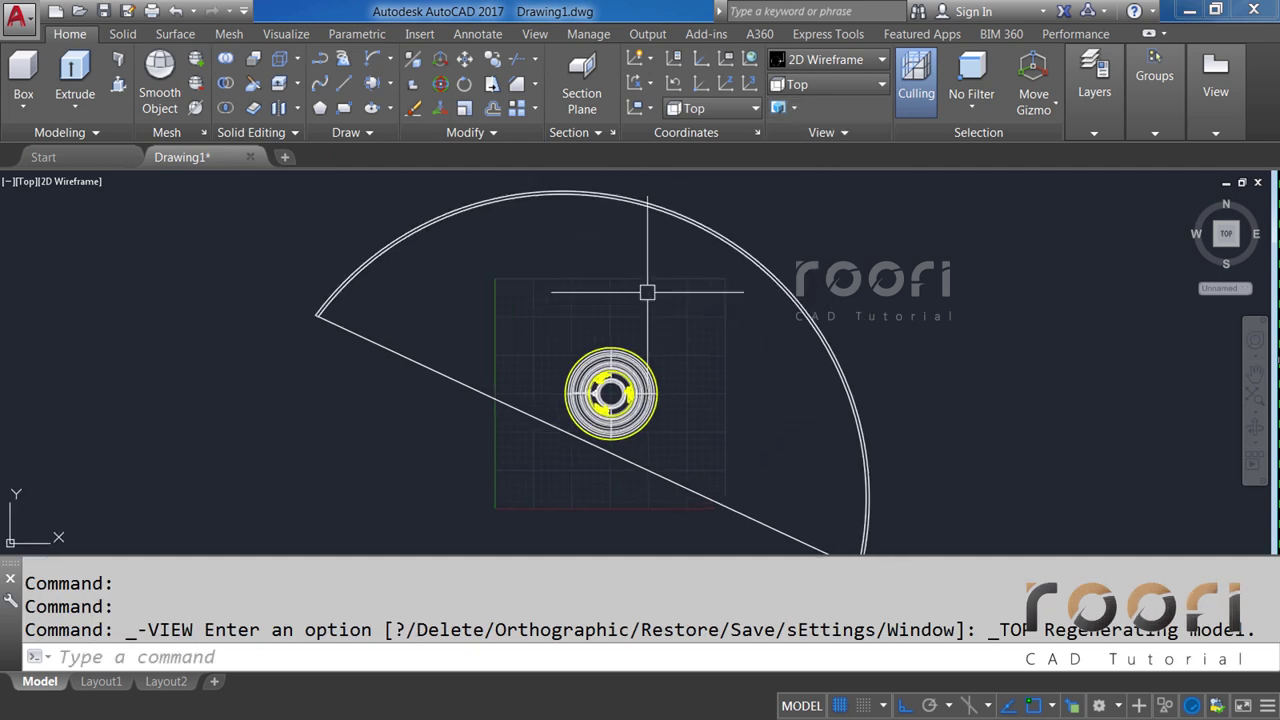
{"action": "left_click", "coordinate": [821, 63]}
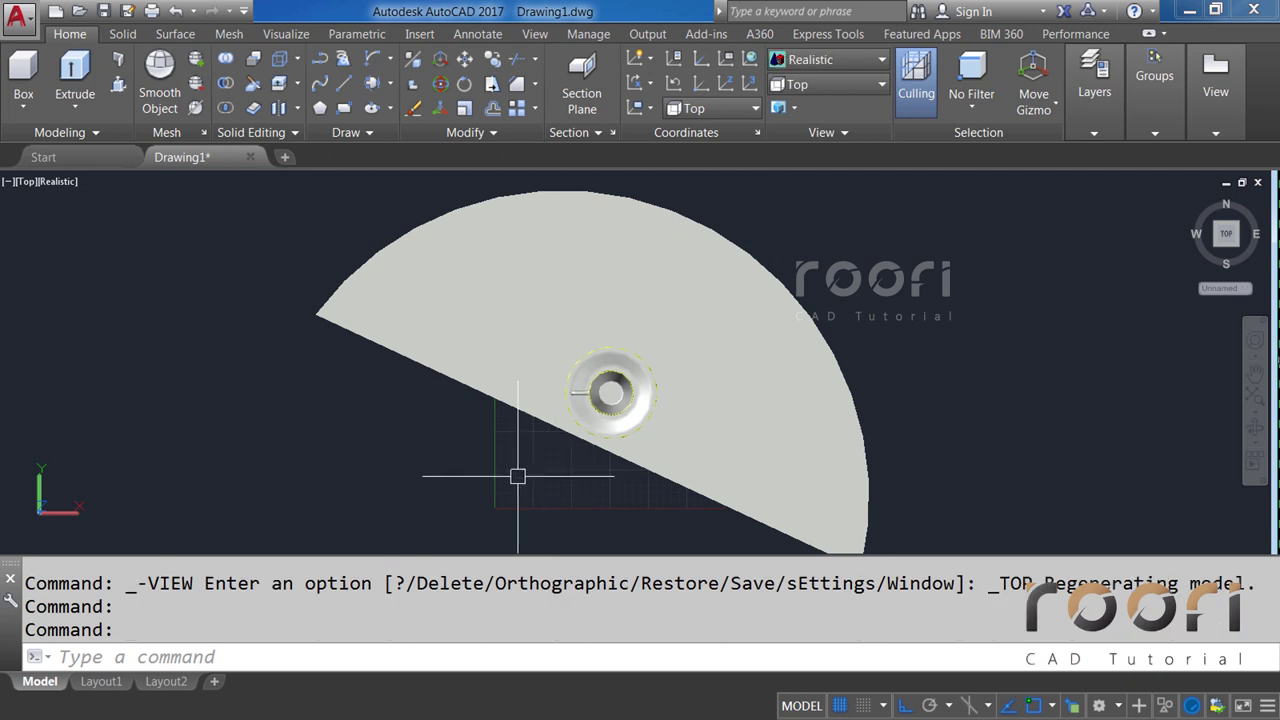
{"action": "middle_click_drag", "start_coordinate": [518, 478], "coordinate": [527, 369], "text": "shift"}
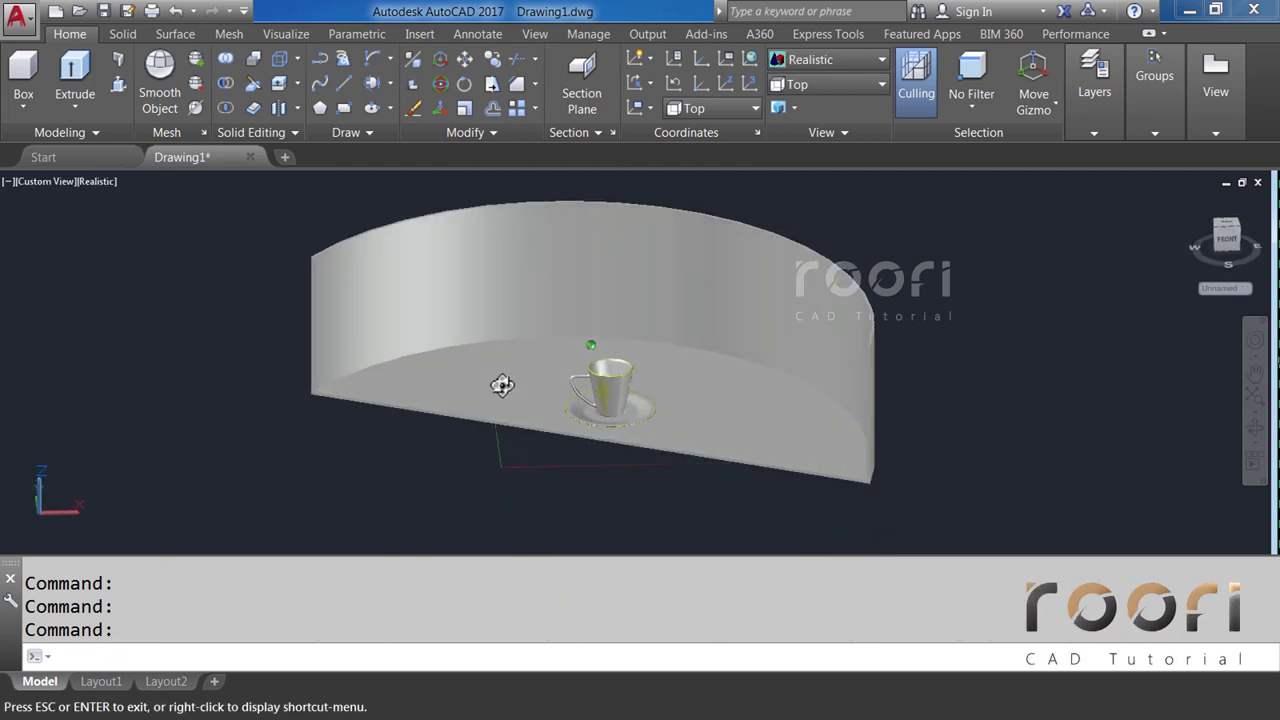
{"action": "middle_click_drag", "start_coordinate": [446, 380], "coordinate": [484, 398]}
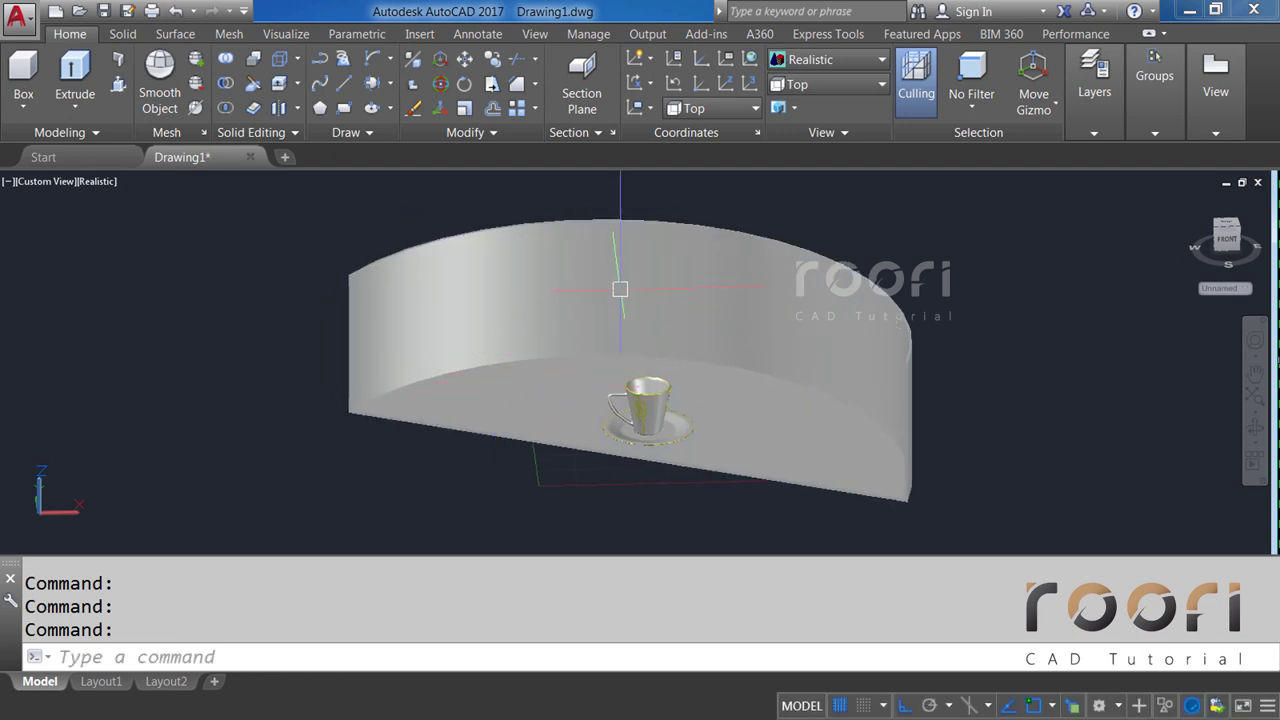
{"action": "left_click", "coordinate": [793, 63]}
{"action": "left_click", "coordinate": [803, 225]}
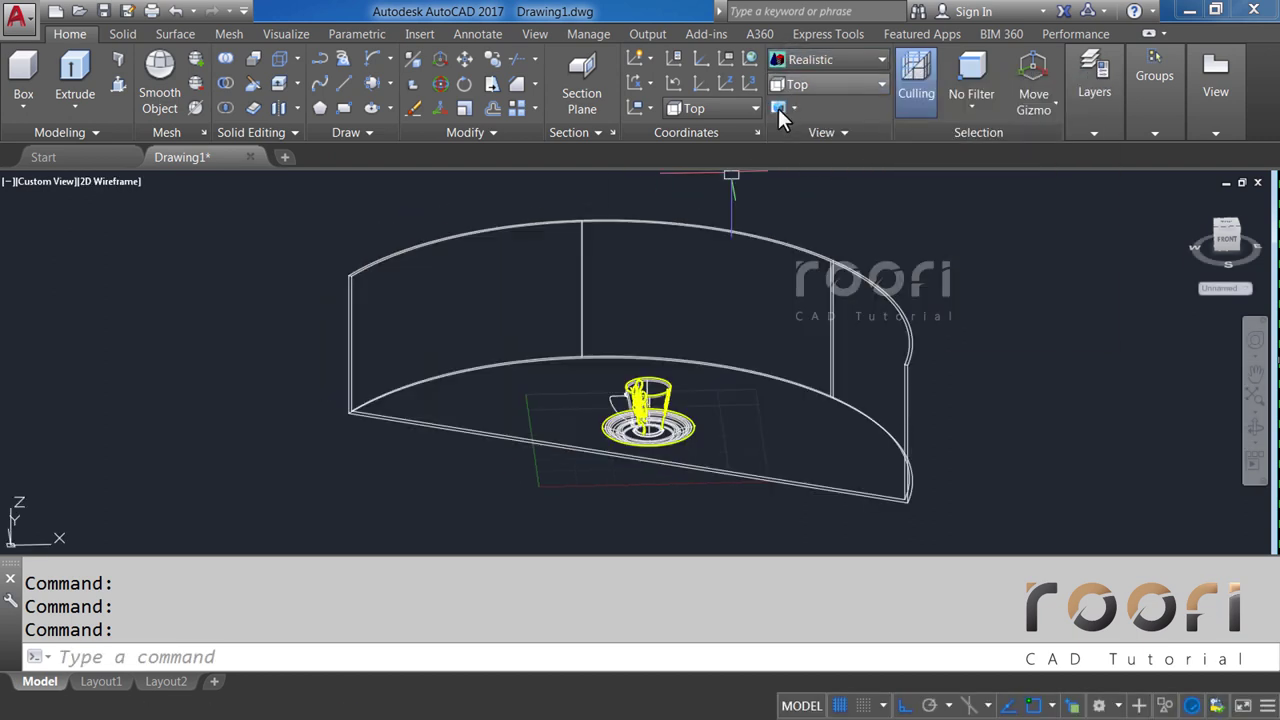
Fillet the curved wall's inner bottom edge with a radius of 100.
{"action": "left_click", "coordinate": [535, 84]}
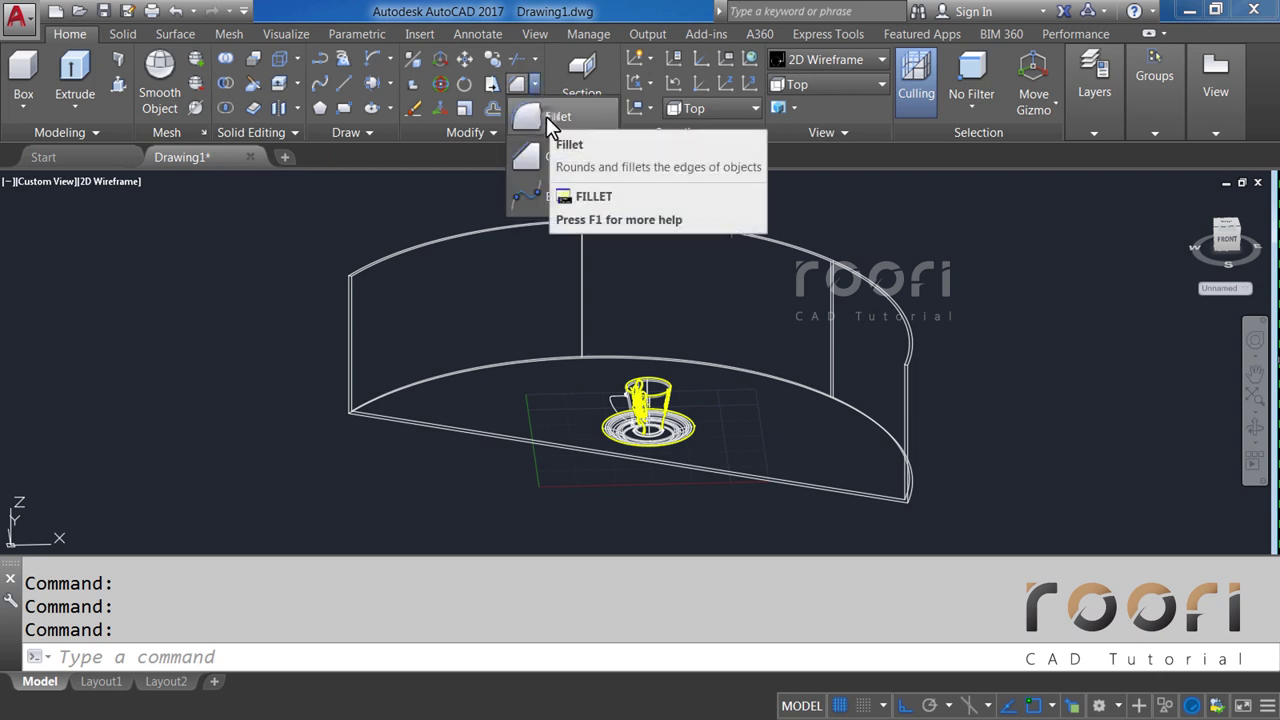
{"action": "left_click", "coordinate": [559, 115]}
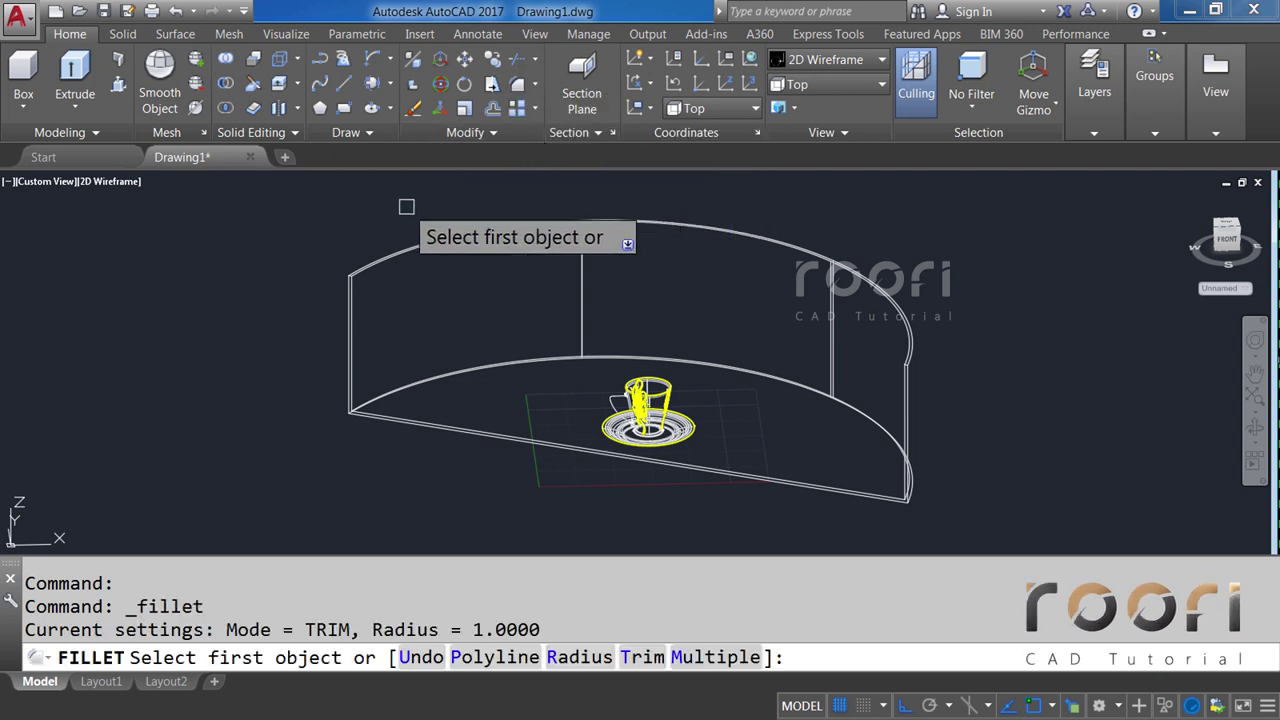
{"action": "type", "text": "R"}
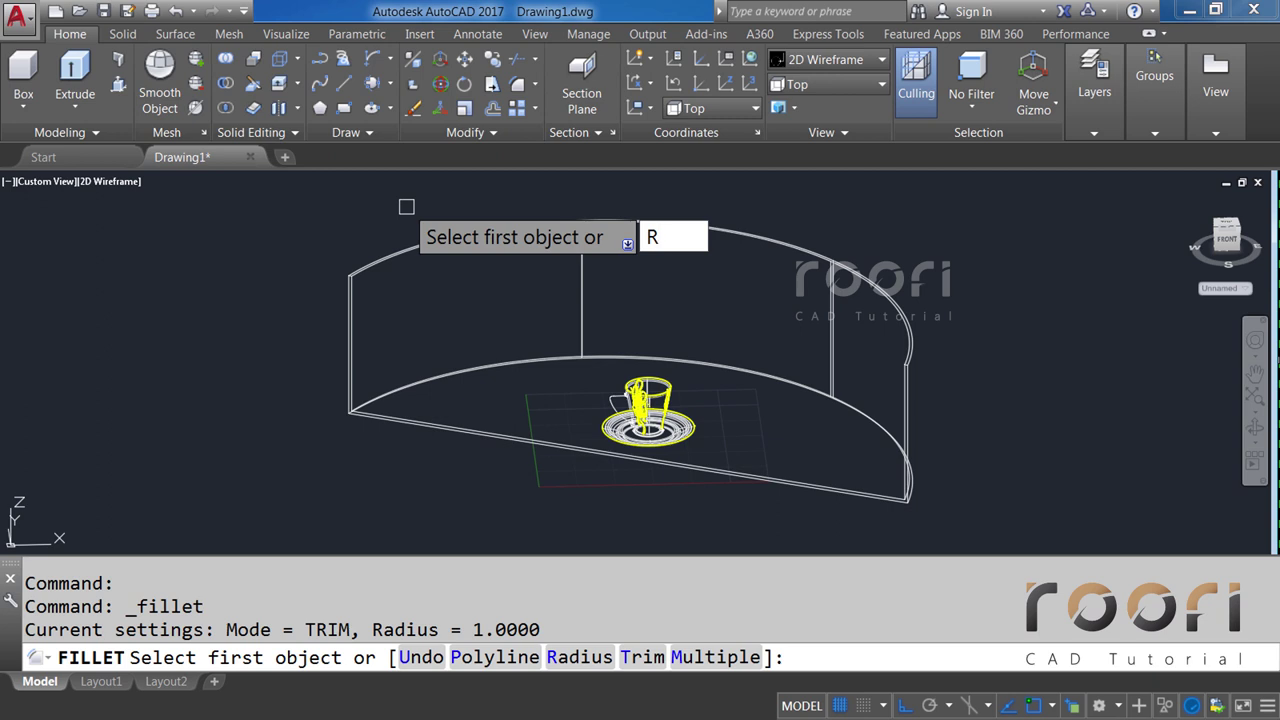
{"action": "key", "text": "Return"}
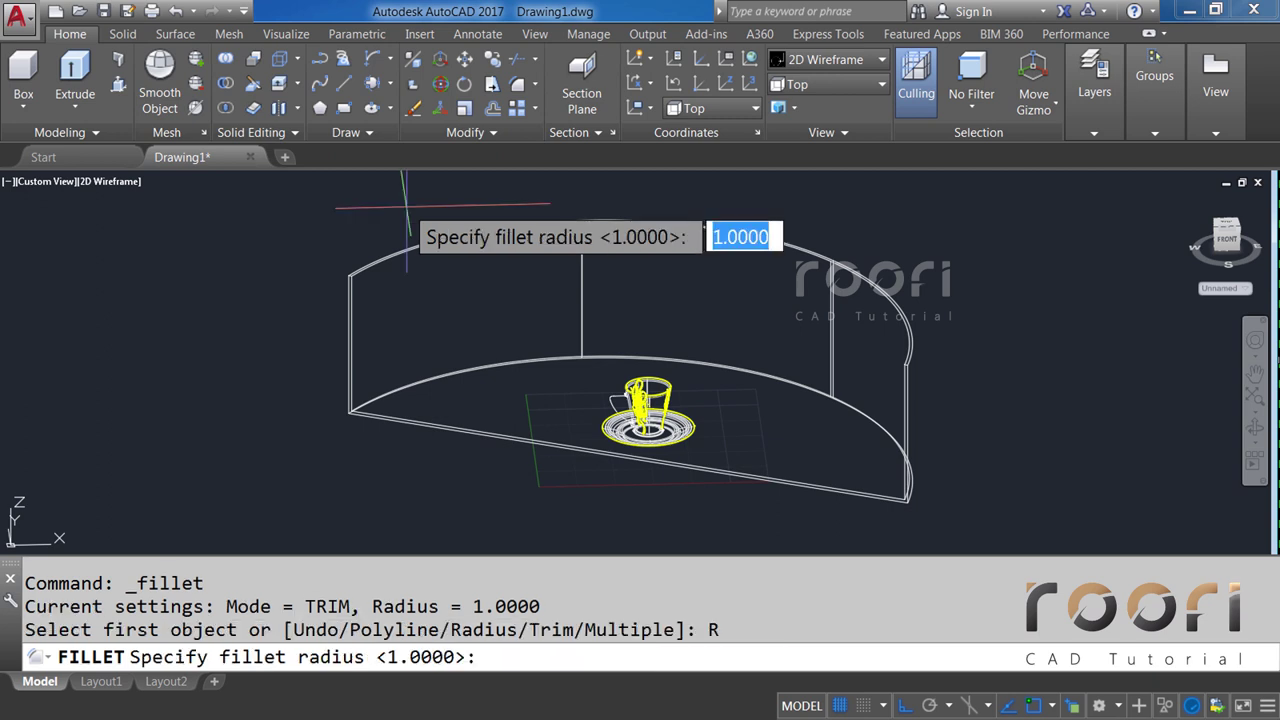
{"action": "type", "text": "10"}
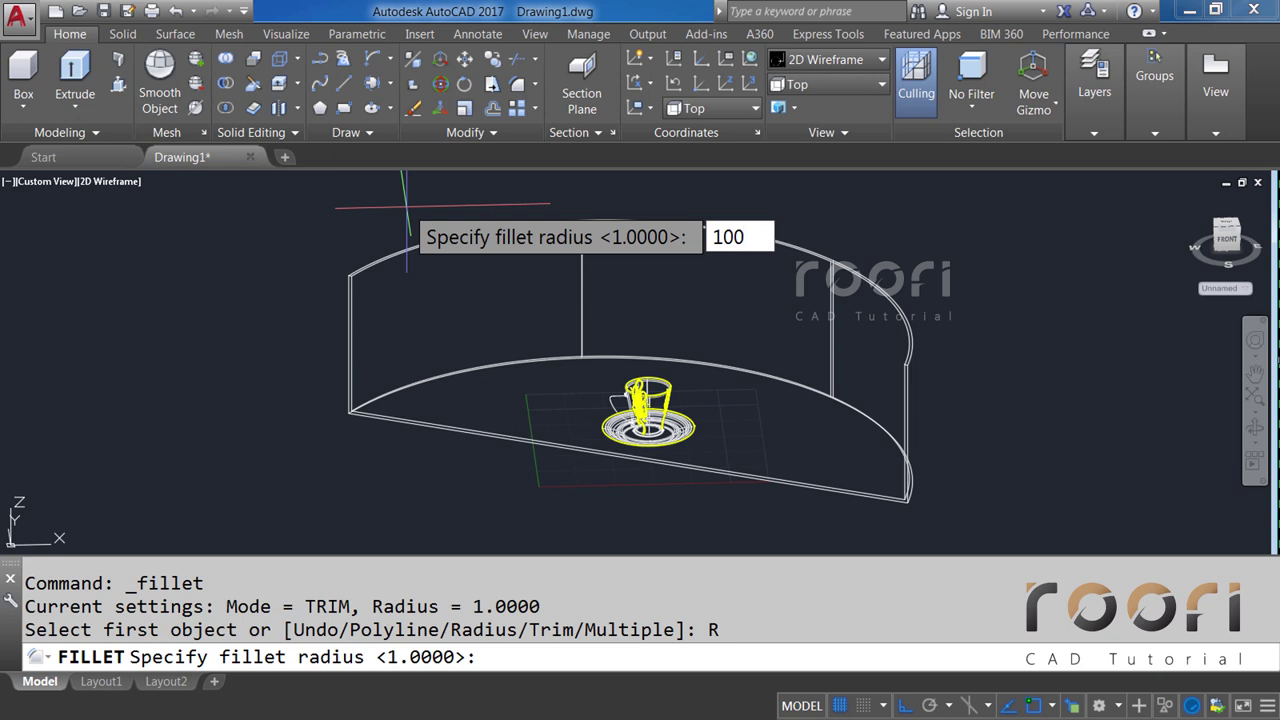
{"action": "key", "text": "Return"}
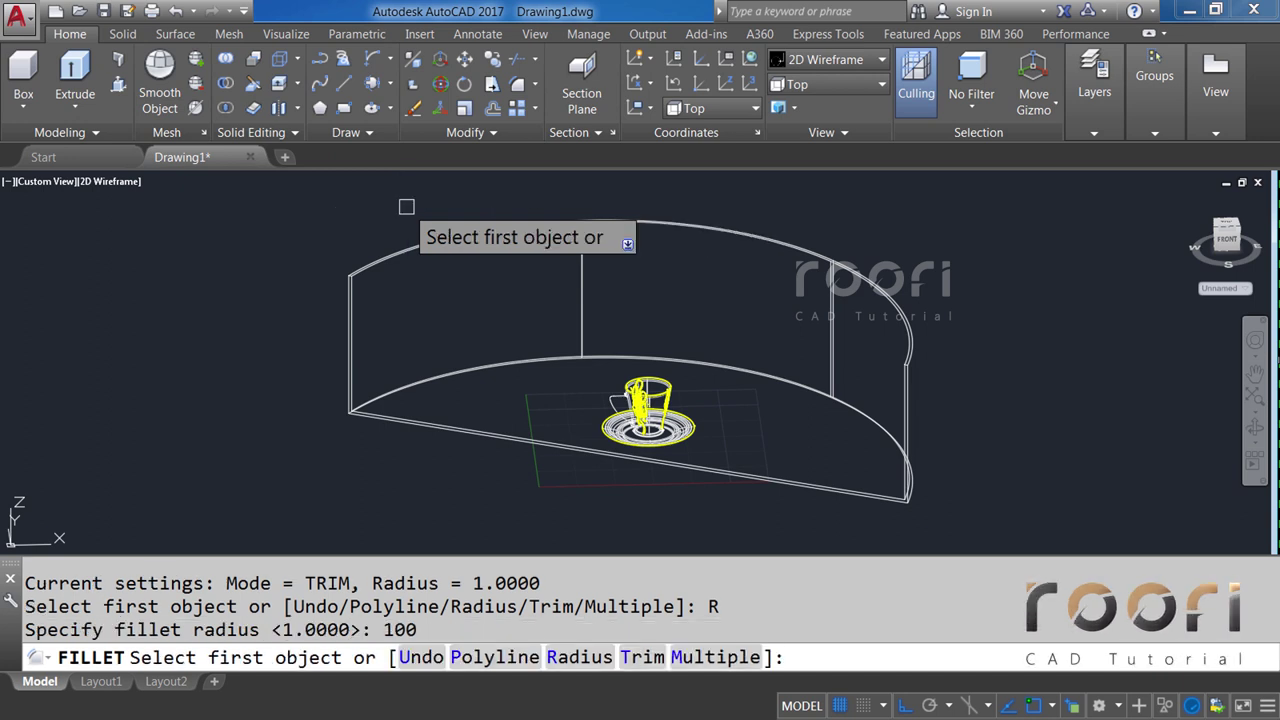
{"action": "scroll", "coordinate": [352, 410], "scroll_direction": "up", "scroll_amount": 3}
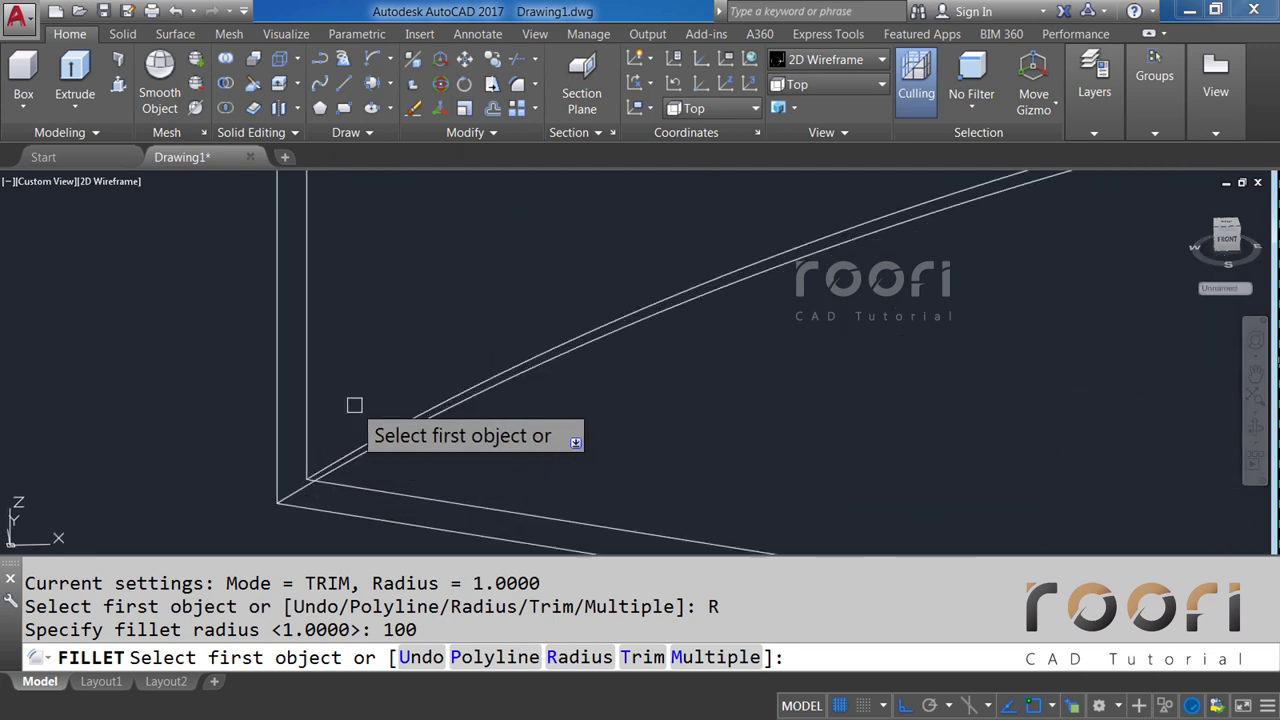
{"action": "scroll", "coordinate": [310, 480], "scroll_direction": "up", "scroll_amount": 2}
{"action": "key", "text": "r"}
{"action": "key", "text": "Return"}
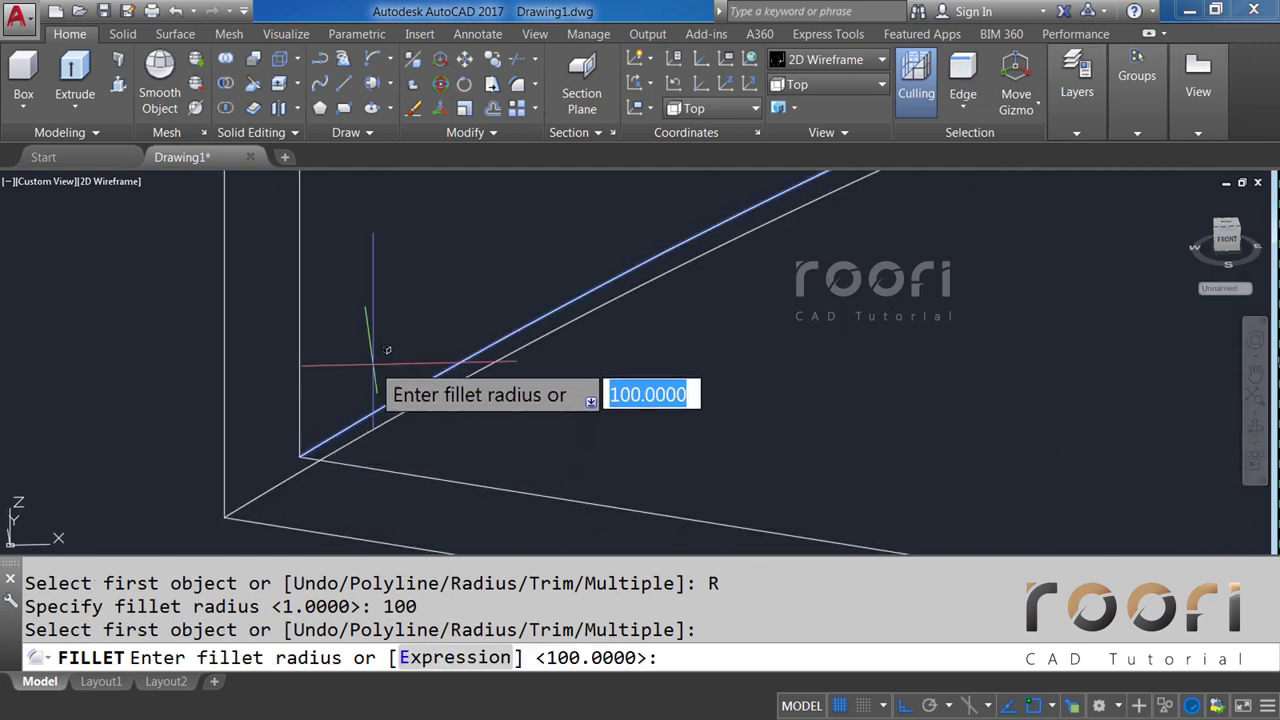
{"action": "scroll", "coordinate": [375, 375], "scroll_direction": "down", "scroll_amount": 3}
{"action": "scroll", "coordinate": [375, 375], "scroll_direction": "down", "scroll_amount": 2}
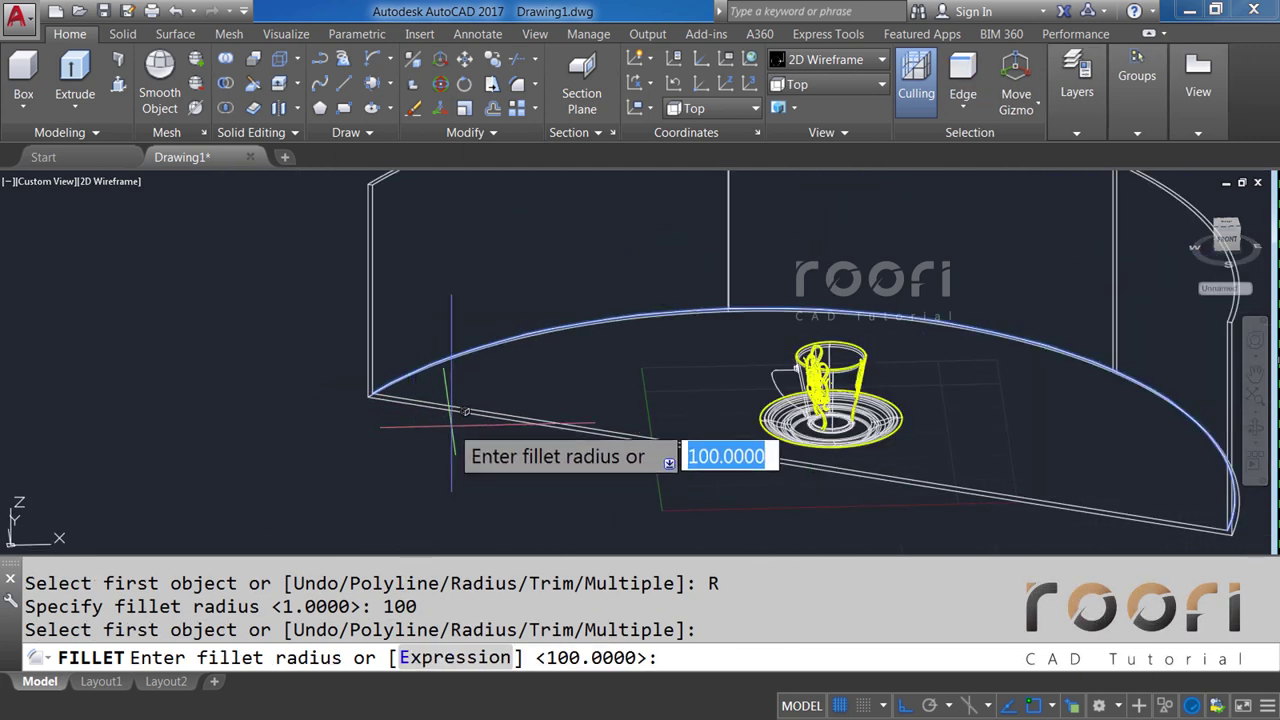
{"action": "scroll", "coordinate": [290, 385], "scroll_direction": "down", "scroll_amount": 1}
{"action": "key", "text": "Return"}
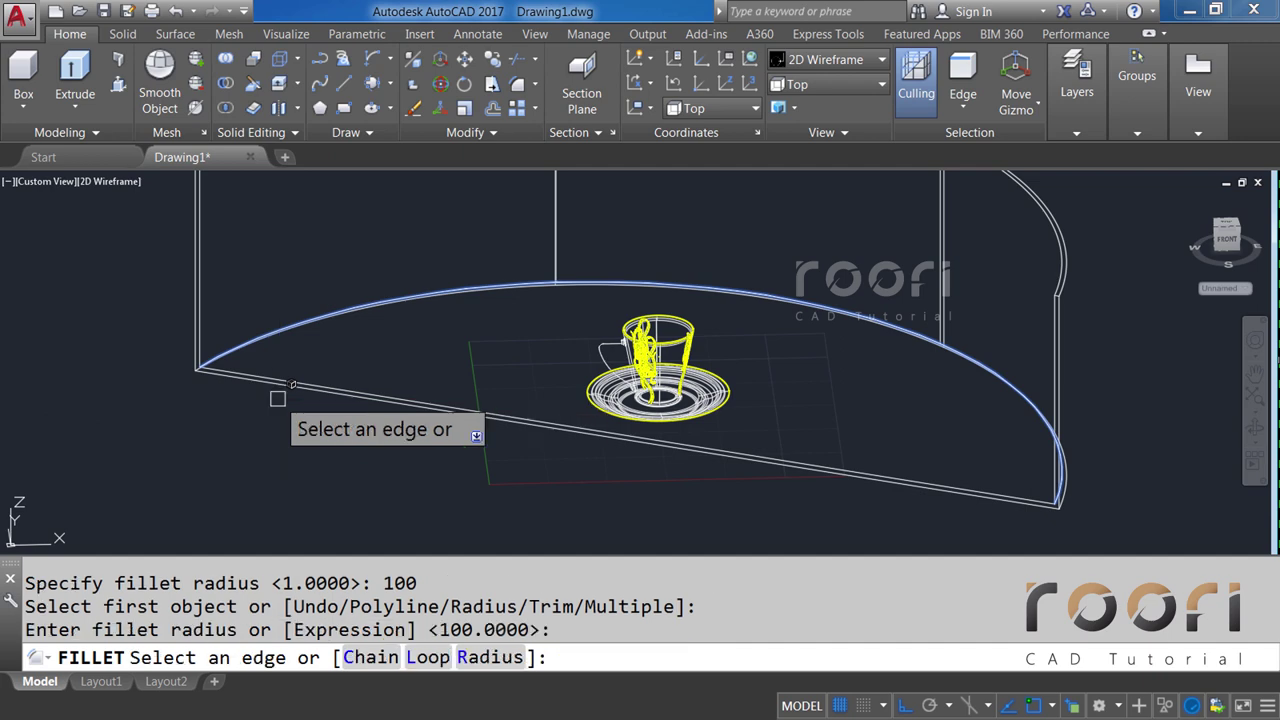
{"action": "key", "text": "Return"}
{"action": "key", "text": "Escape"}
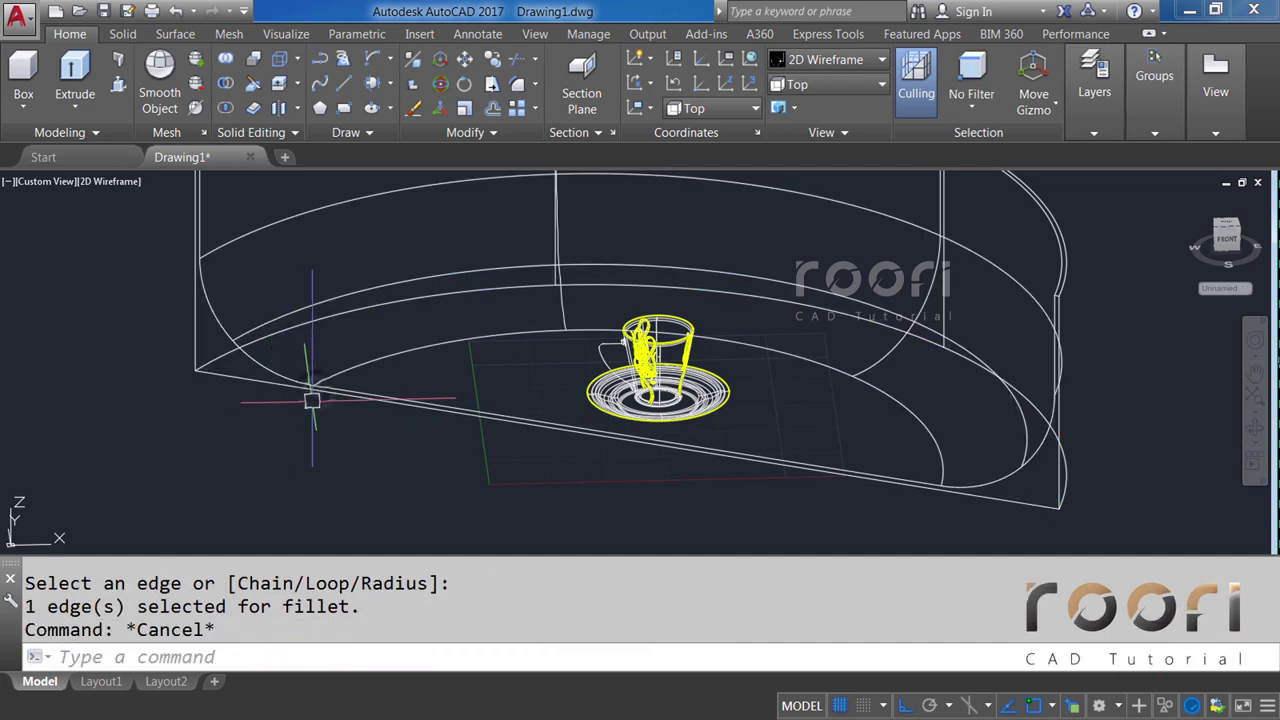
Clear the accidental stray selections in the drawing.
{"action": "left_click", "coordinate": [285, 395]}
{"action": "key", "text": "Escape"}
{"action": "left_click", "coordinate": [281, 331]}
{"action": "key", "text": "Escape"}
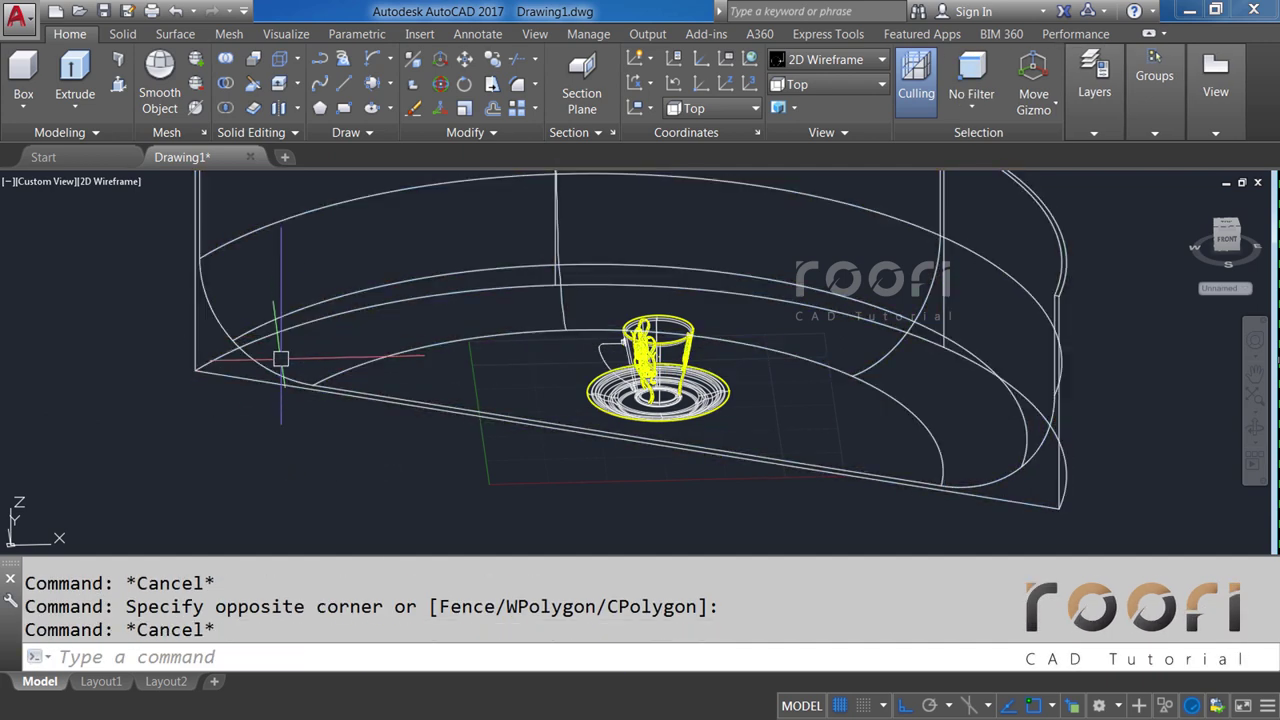
{"action": "scroll", "coordinate": [300, 449], "scroll_direction": "down", "scroll_amount": 2}
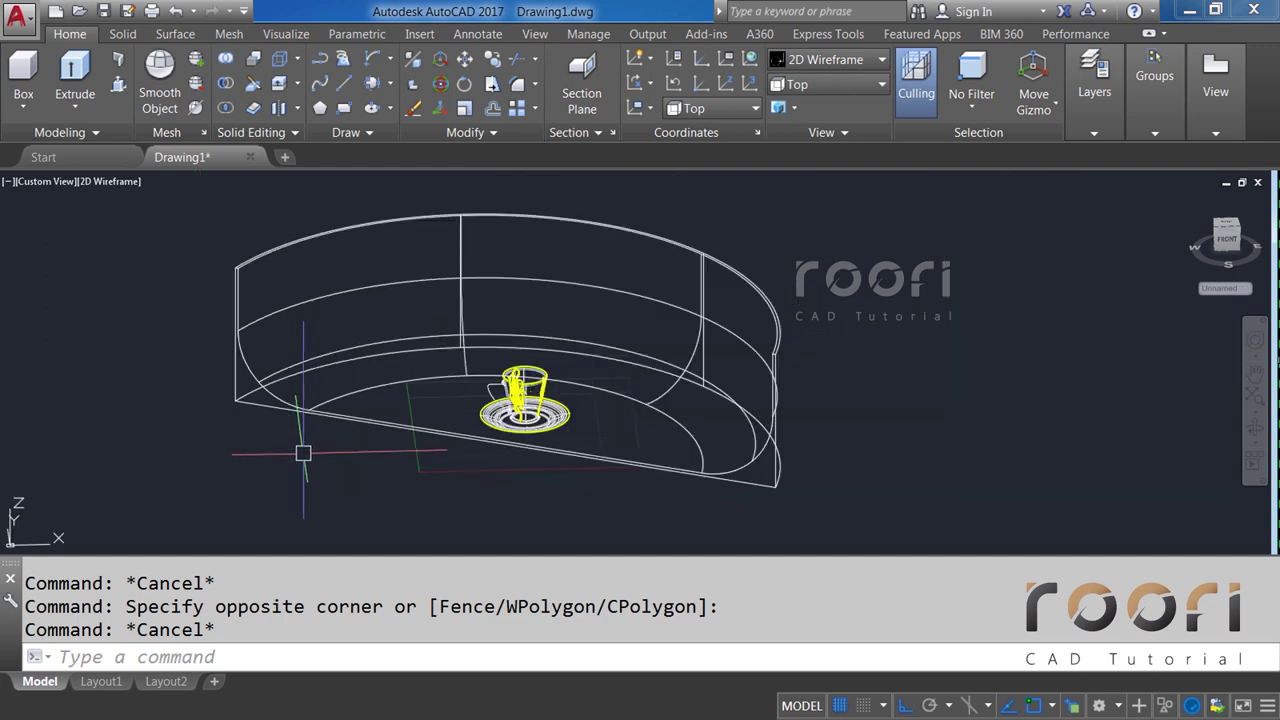
Apply Realistic shading, zoom in on the gold-engraved cup, and orbit to view it from slightly above.
{"action": "left_click", "coordinate": [831, 61]}
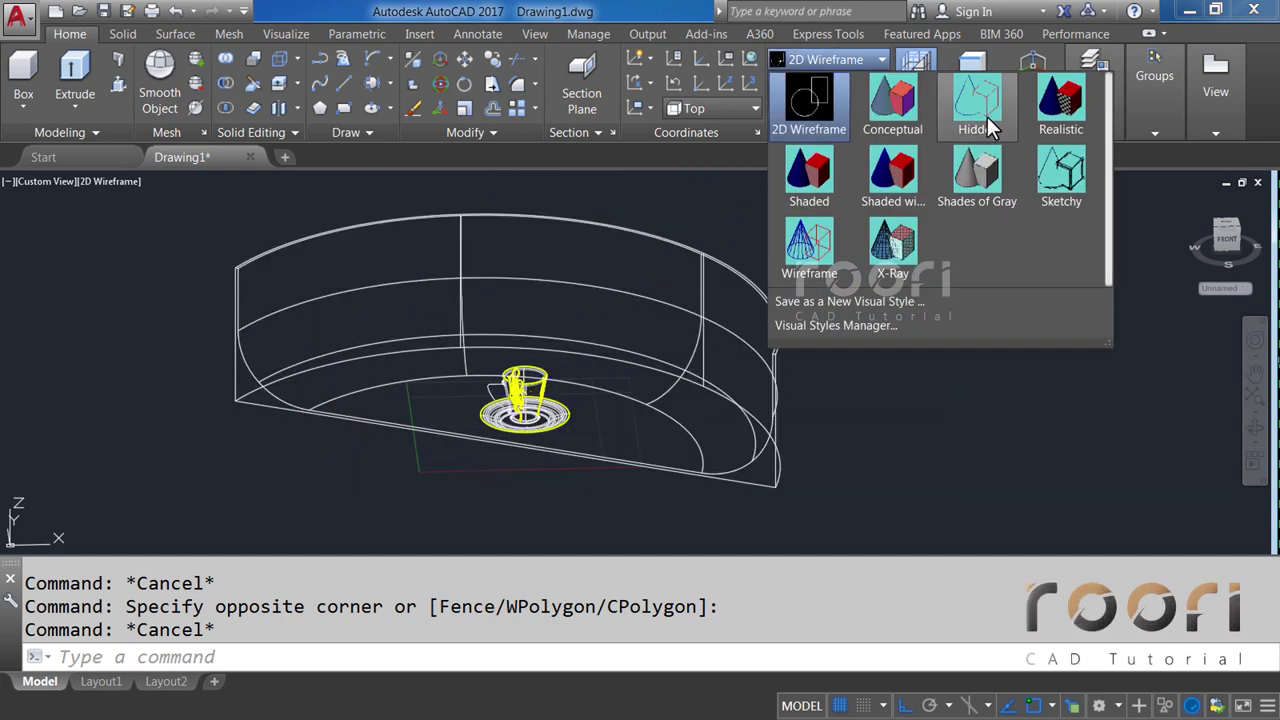
{"action": "left_click", "coordinate": [1060, 105]}
{"action": "mouse_move", "coordinate": [528, 420]}
{"action": "middle_mouse_down", "text": "shift"}
{"action": "mouse_move", "coordinate": [540, 485]}
{"action": "mouse_move", "coordinate": [563, 380]}
{"action": "mouse_move", "coordinate": [671, 277]}
{"action": "mouse_move", "coordinate": [656, 386]}
{"action": "mouse_move", "coordinate": [569, 409]}
{"action": "mouse_move", "coordinate": [560, 383]}
{"action": "mouse_move", "coordinate": [535, 385]}
{"action": "middle_mouse_up", "text": "shift"}
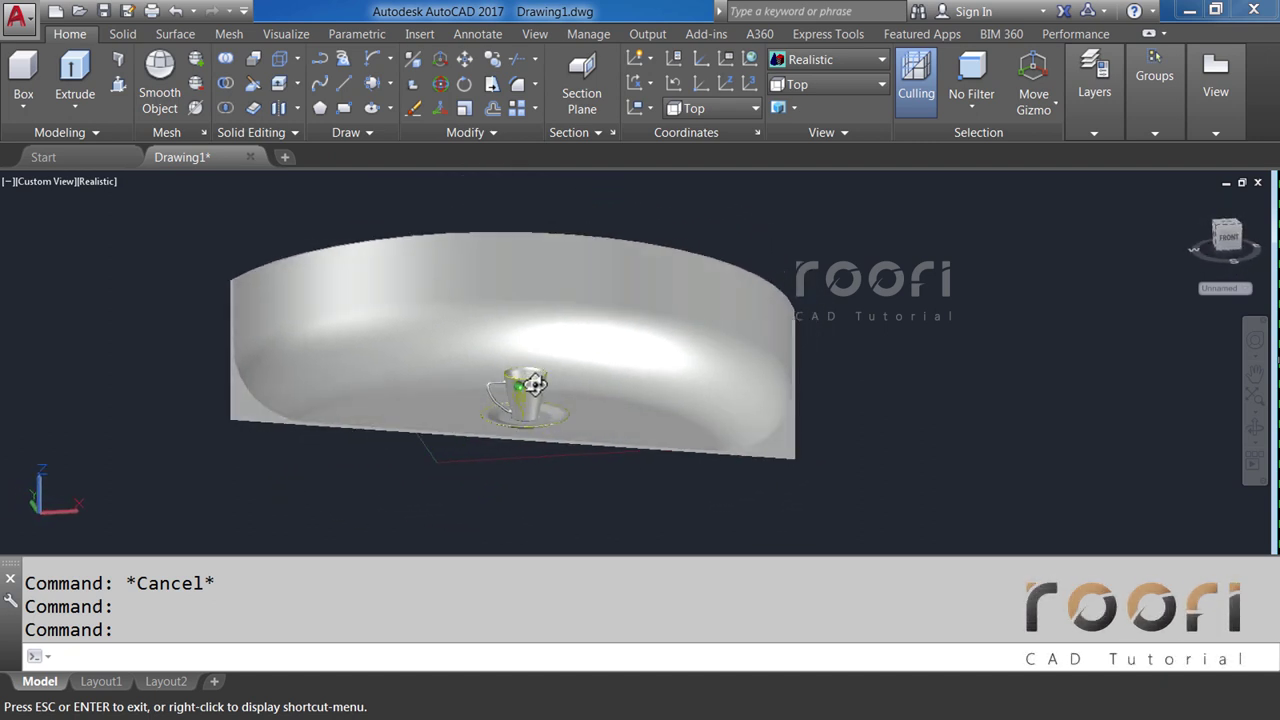
{"action": "scroll", "coordinate": [491, 405], "scroll_direction": "up", "scroll_amount": 2}
{"action": "scroll", "coordinate": [526, 403], "scroll_direction": "up", "scroll_amount": 1}
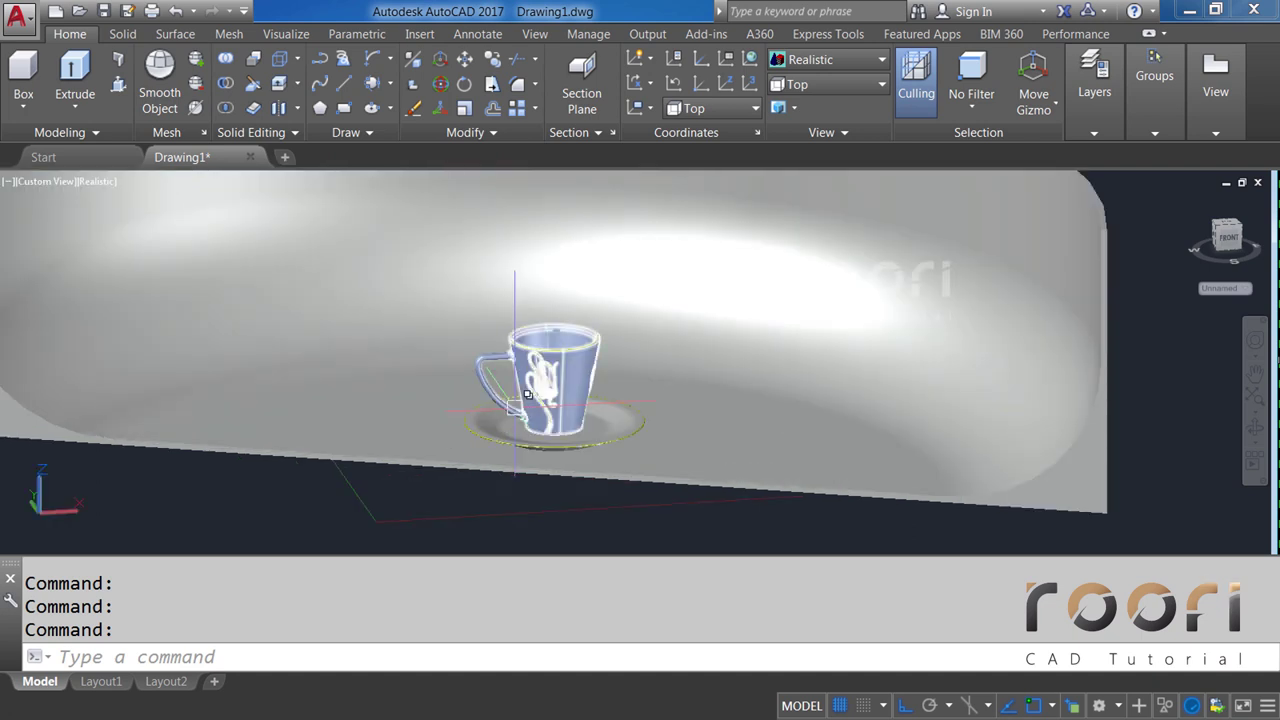
{"action": "scroll", "coordinate": [526, 403], "scroll_direction": "up", "scroll_amount": 2}
{"action": "scroll", "coordinate": [526, 403], "scroll_direction": "up", "scroll_amount": 1}
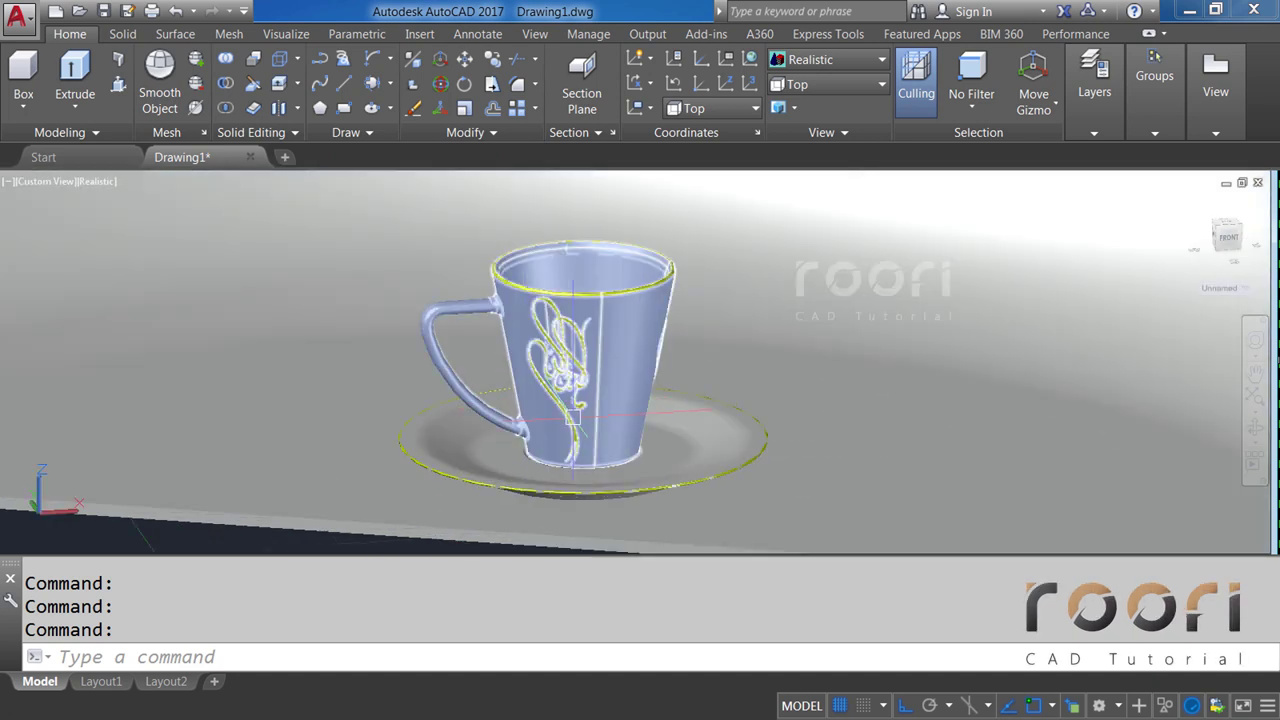
{"action": "middle_click_drag", "start_coordinate": [526, 403], "coordinate": [563, 409], "text": "shift"}
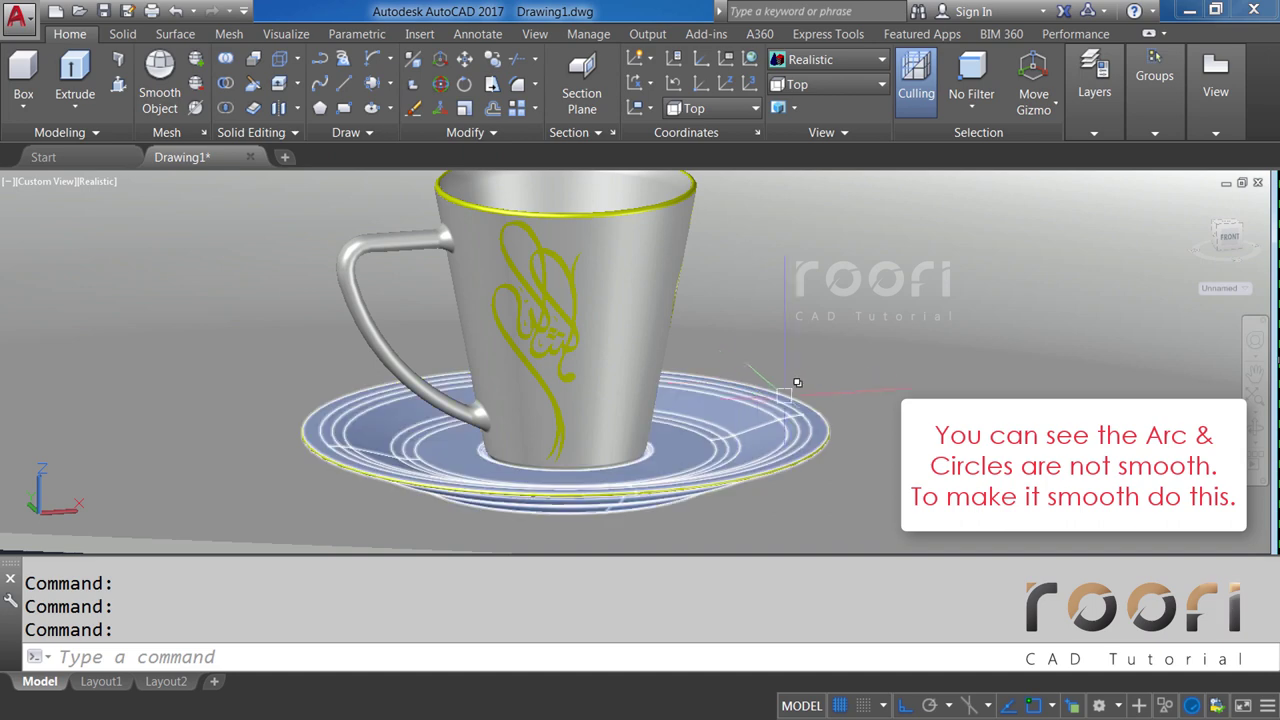
{"action": "middle_click_drag", "start_coordinate": [433, 260], "coordinate": [455, 300], "text": "shift"}
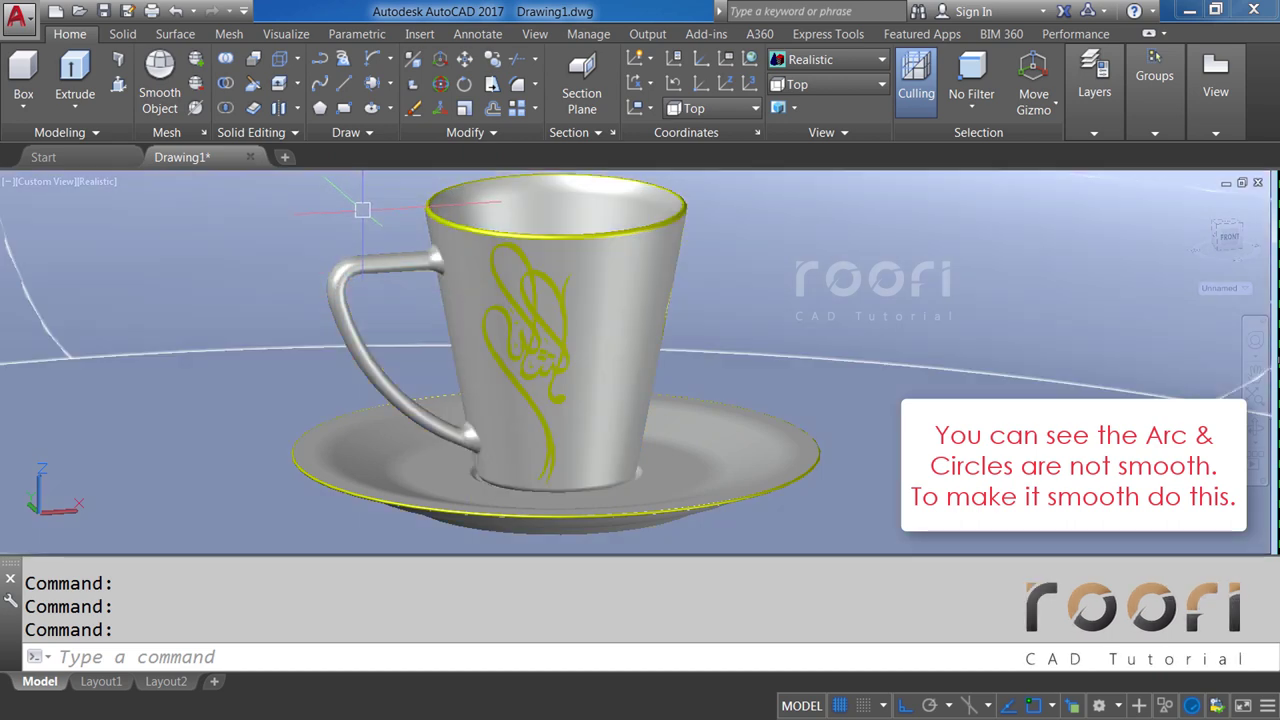
In the VISUALSTYLES manager, raise Solid smoothness from 0.5 to 4 and close the palette.
{"action": "type", "text": "VISUA"}
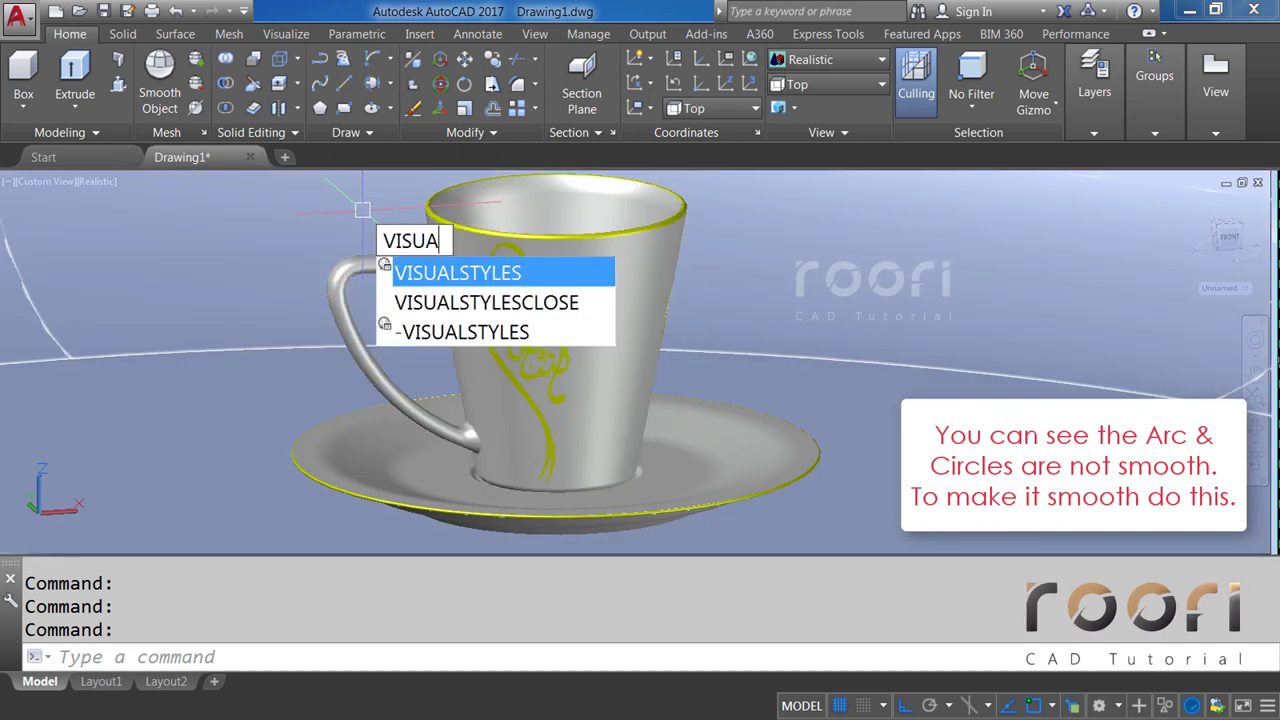
{"action": "type", "text": "LSTYLES"}
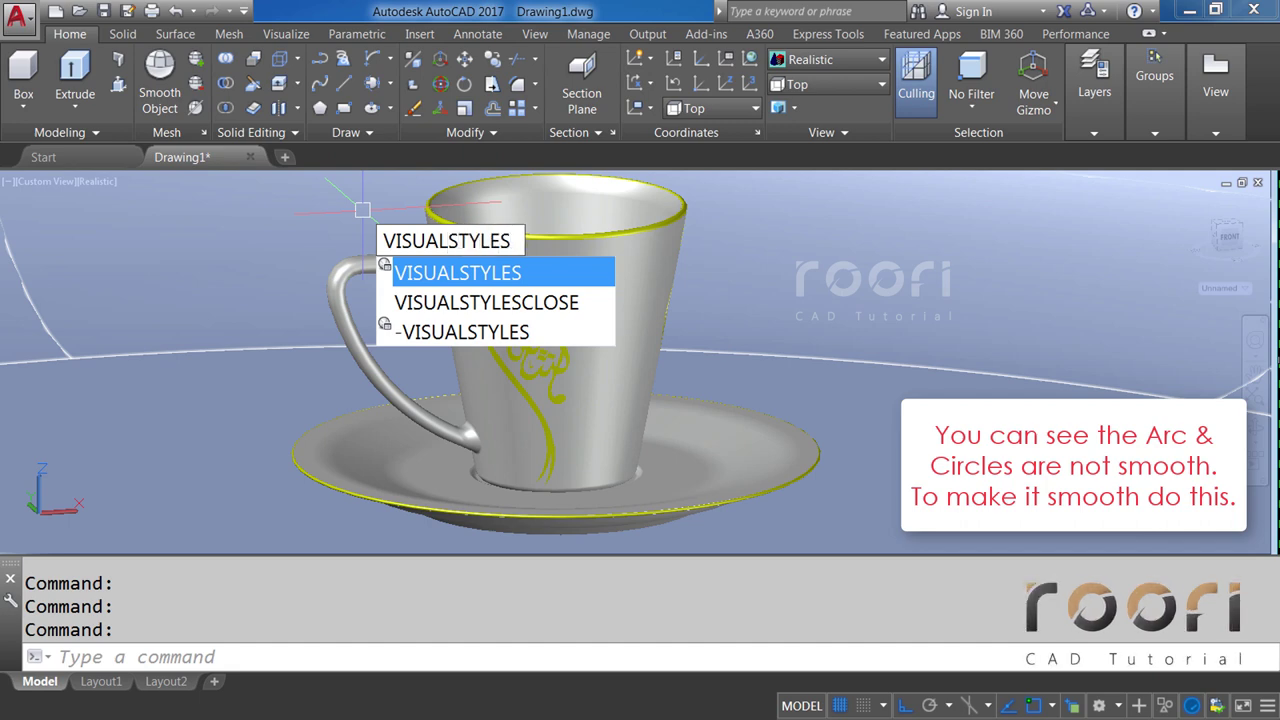
{"action": "key", "text": "Return"}
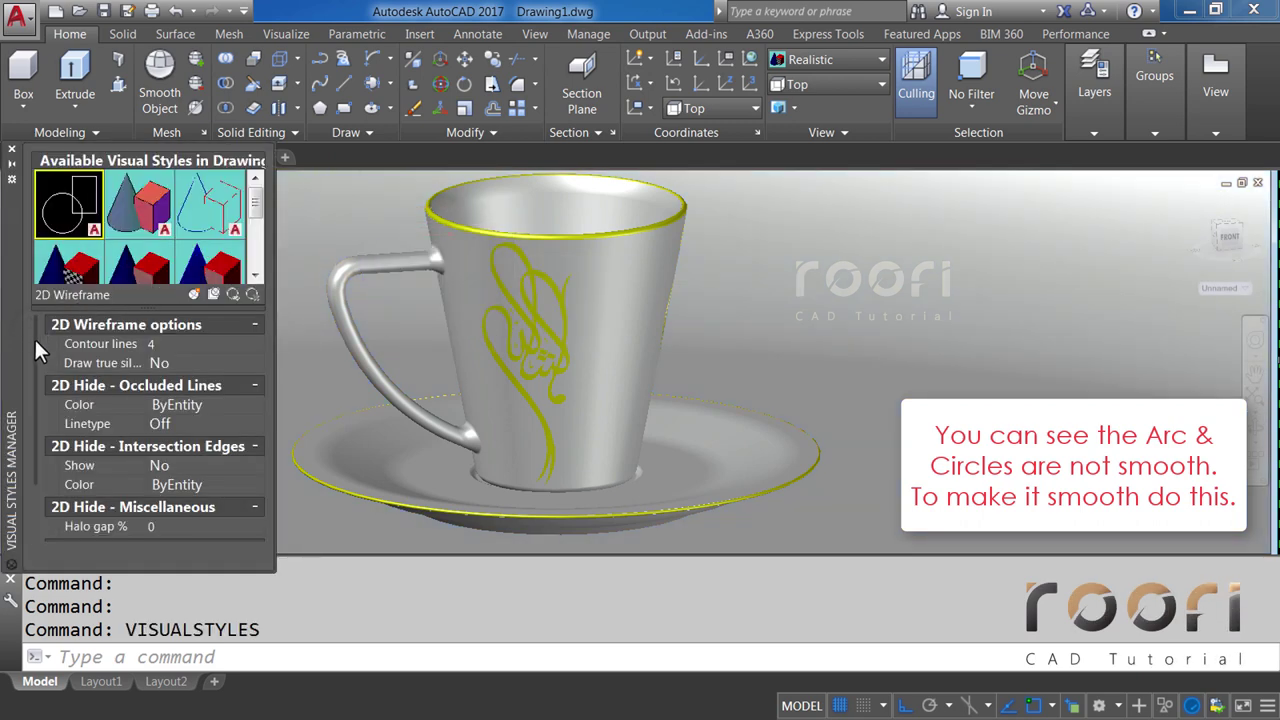
{"action": "left_click_drag", "start_coordinate": [35, 328], "coordinate": [25, 425]}
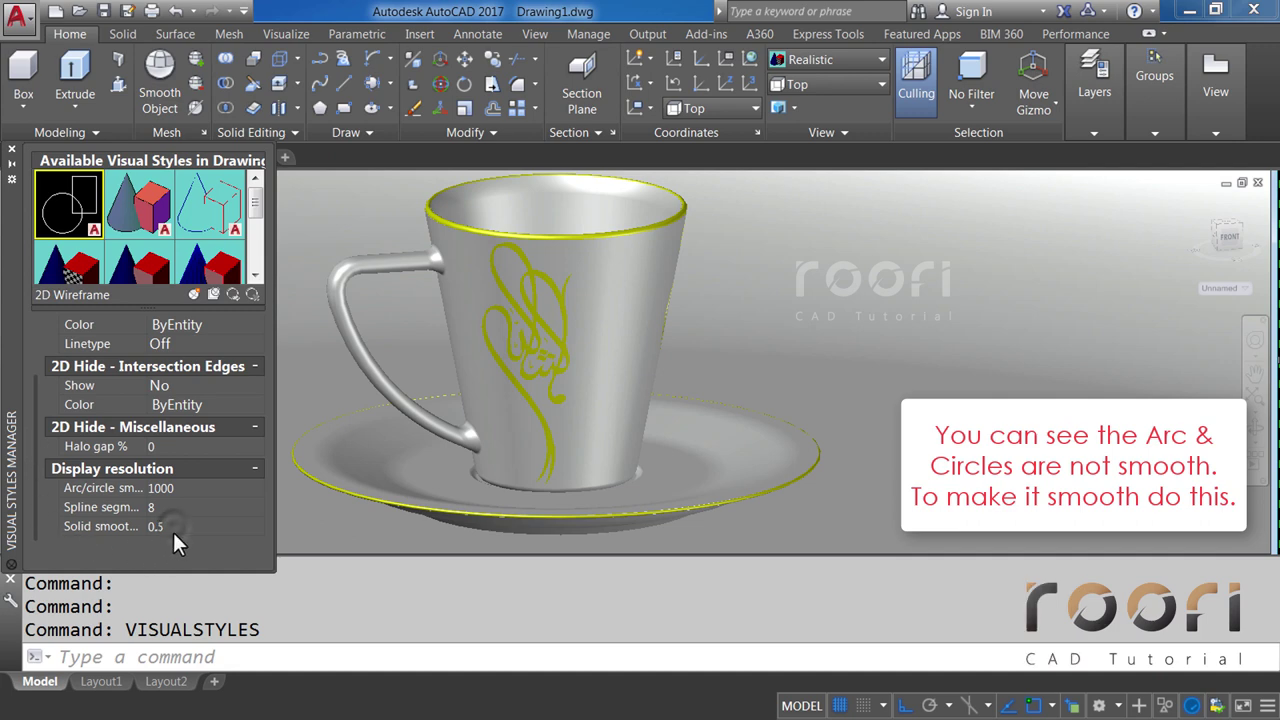
{"action": "left_click", "coordinate": [174, 527]}
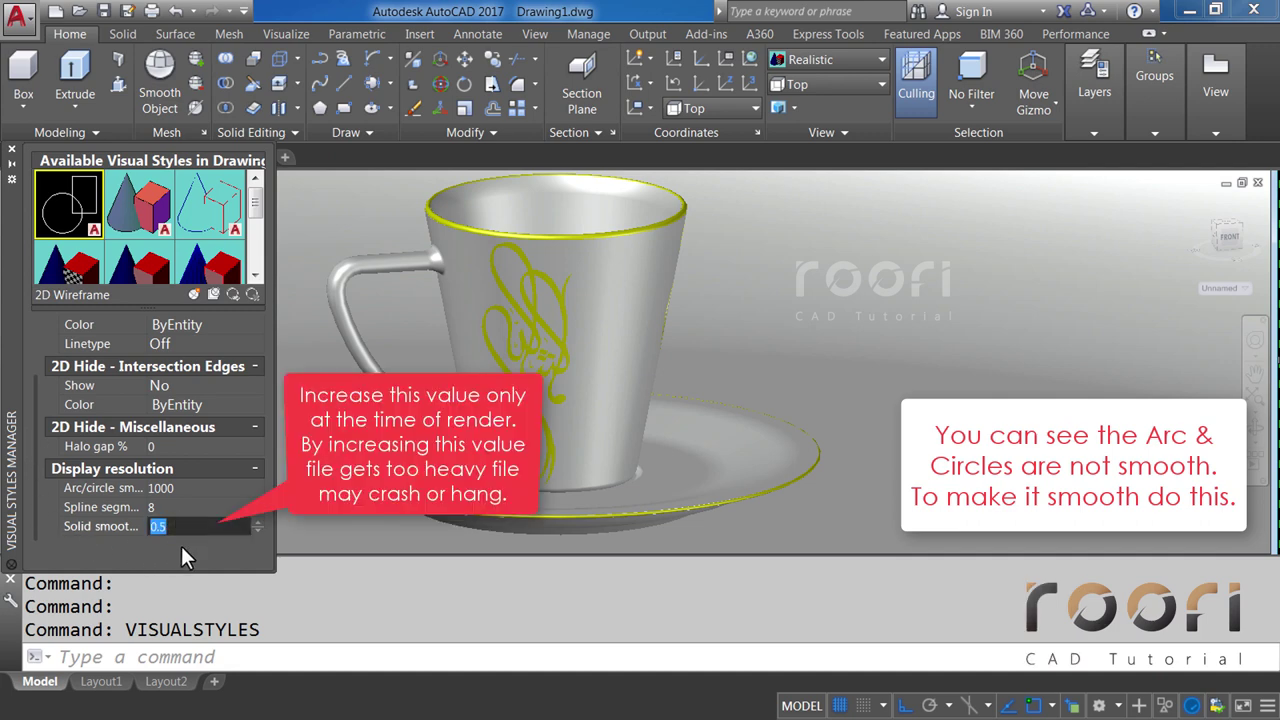
{"action": "type", "text": "4"}
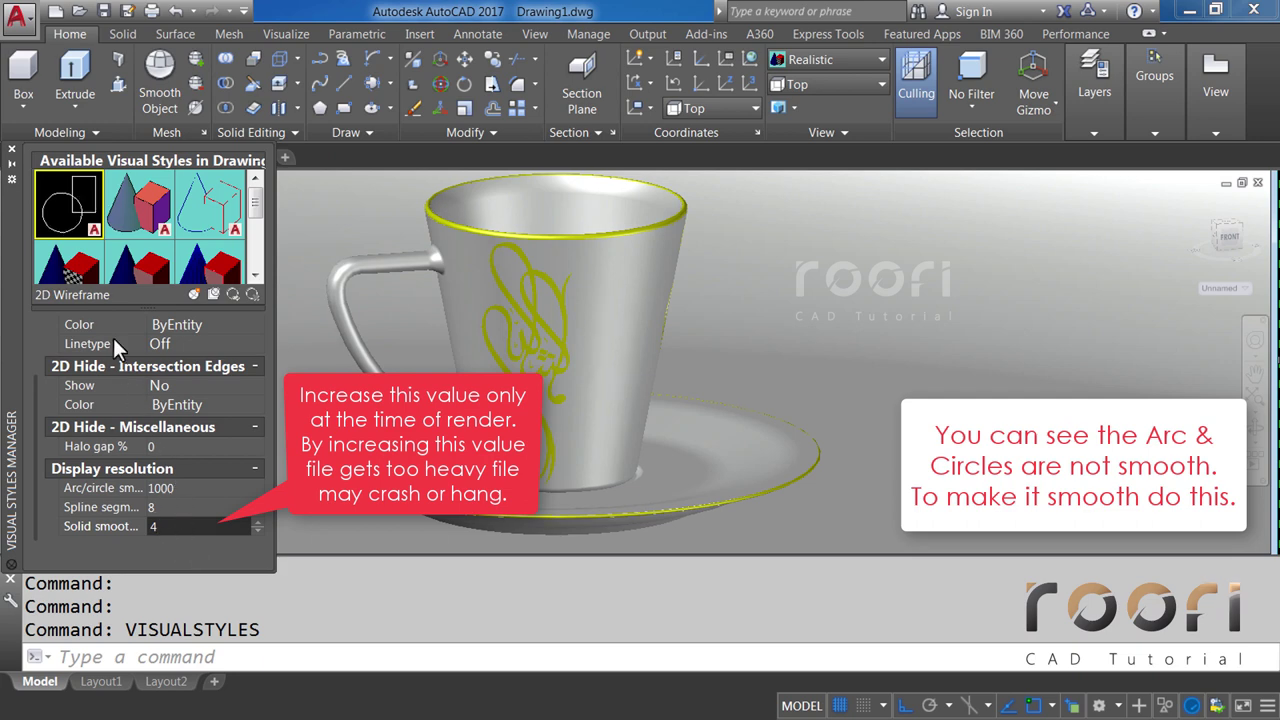
{"action": "left_click", "coordinate": [12, 151]}
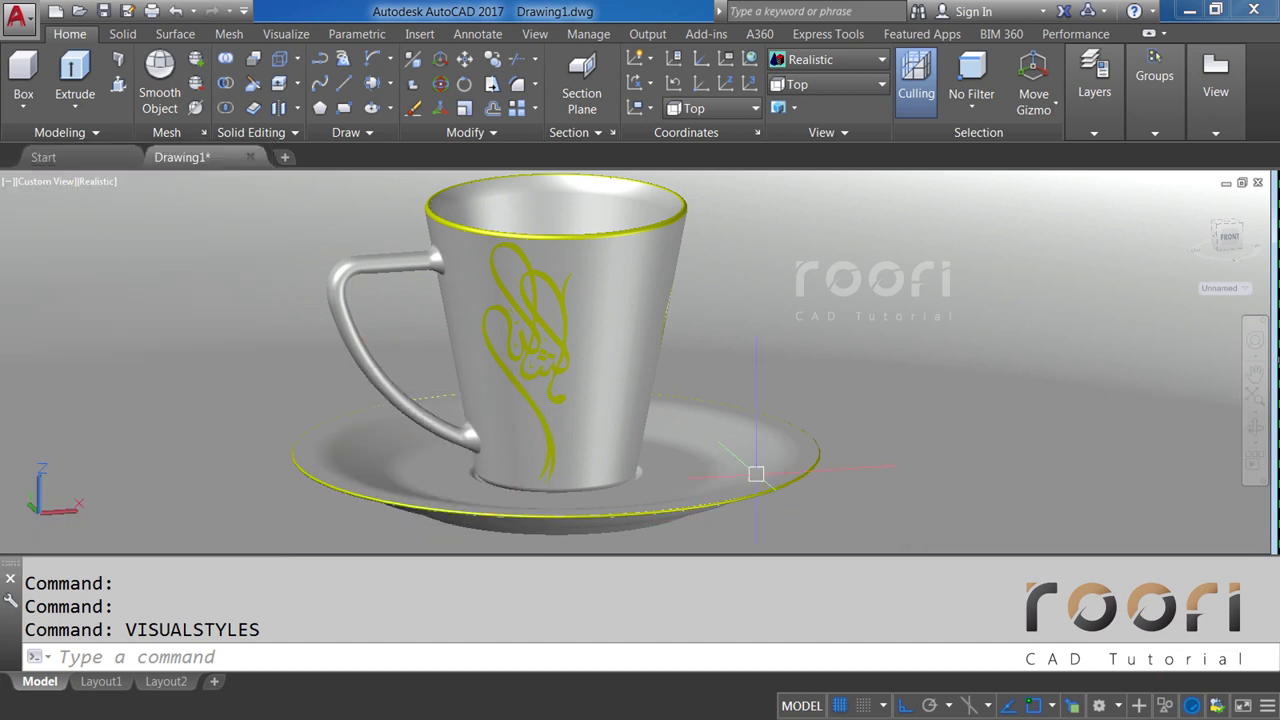
{"action": "scroll", "coordinate": [756, 474], "scroll_direction": "down", "scroll_amount": 2}
Deselect the saucer, bring the cup back into close view, and show the Visualize ribbon.
{"action": "left_click", "coordinate": [692, 452]}
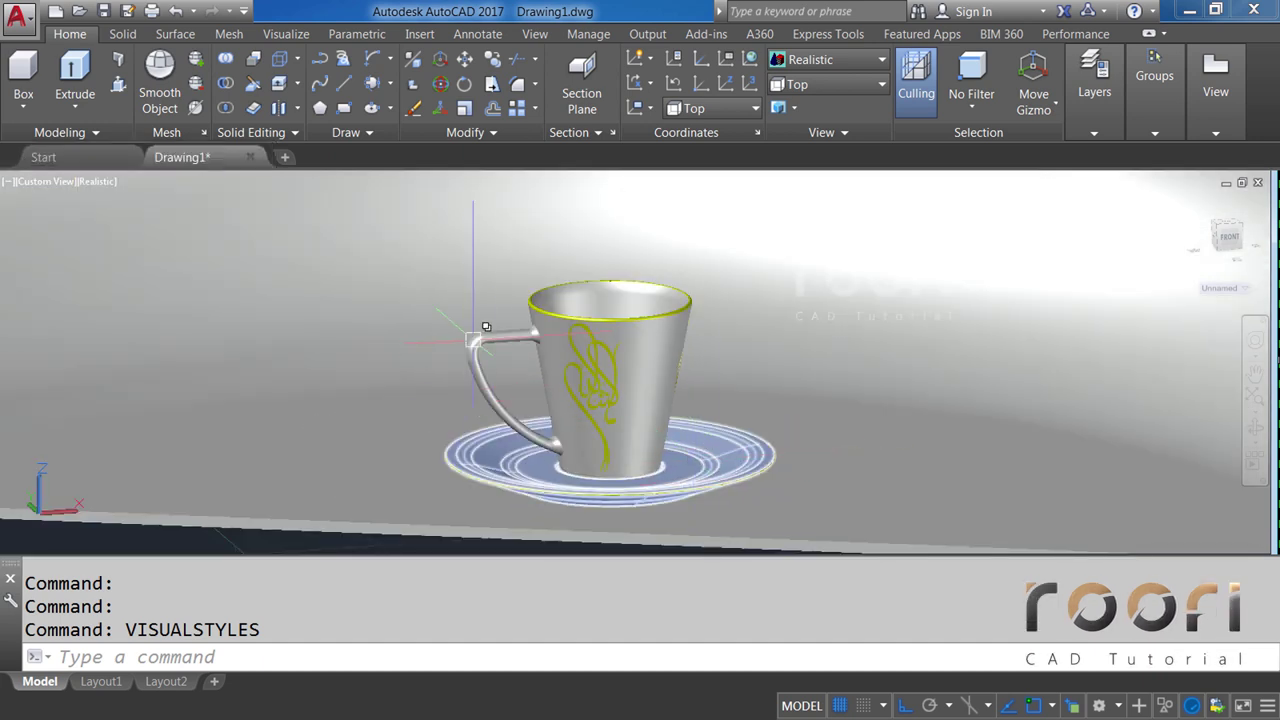
{"action": "key", "text": "Escape"}
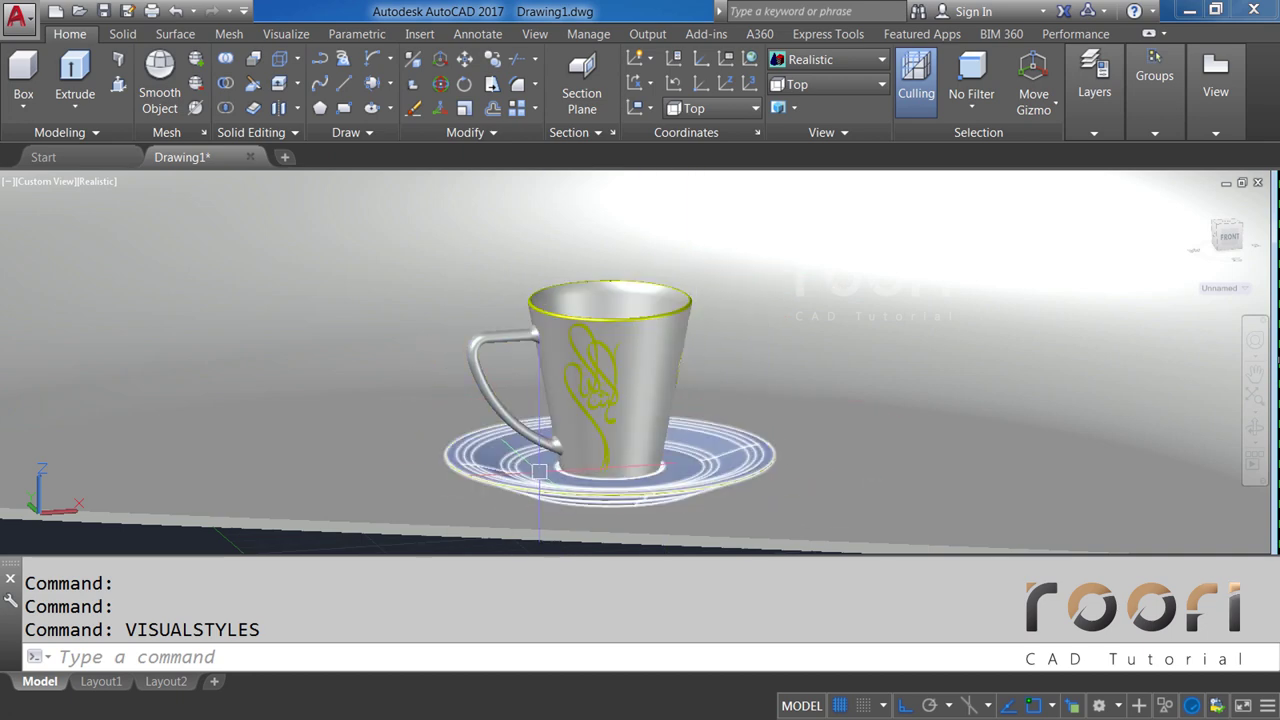
{"action": "scroll", "coordinate": [626, 393], "scroll_direction": "up", "scroll_amount": 3}
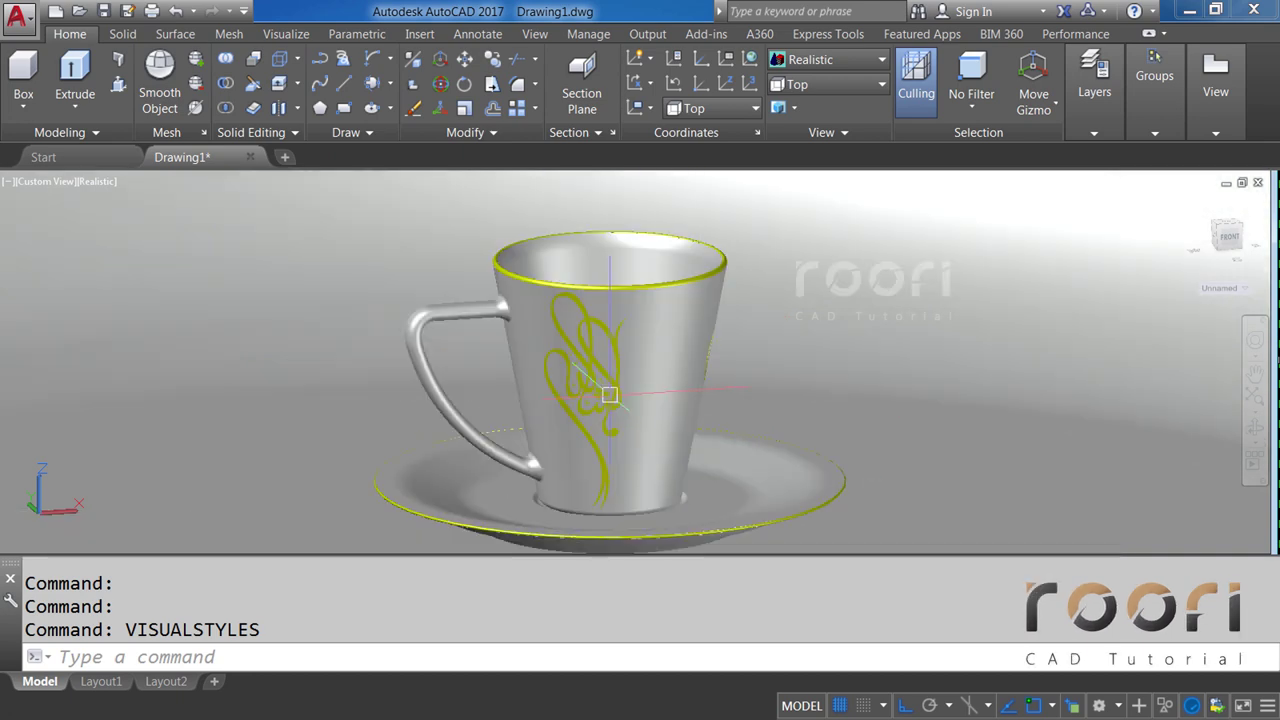
{"action": "middle_click_drag", "start_coordinate": [626, 393], "coordinate": [611, 391]}
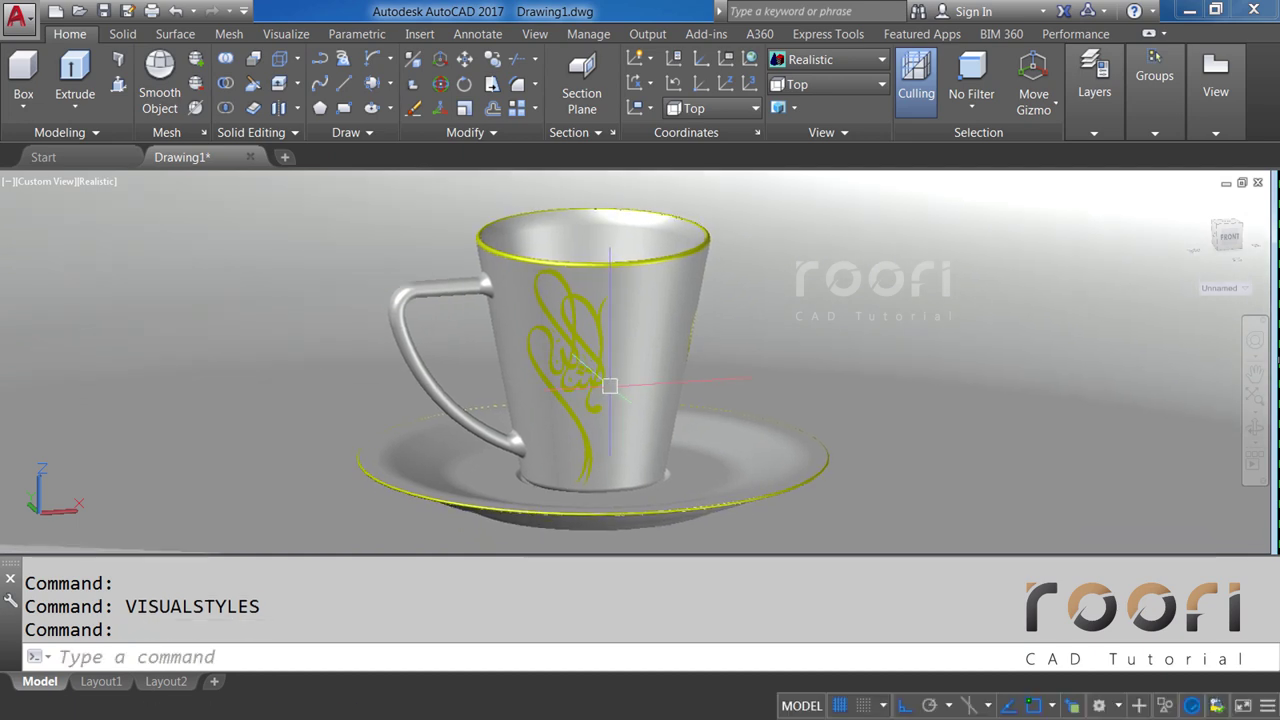
{"action": "left_click", "coordinate": [285, 36]}
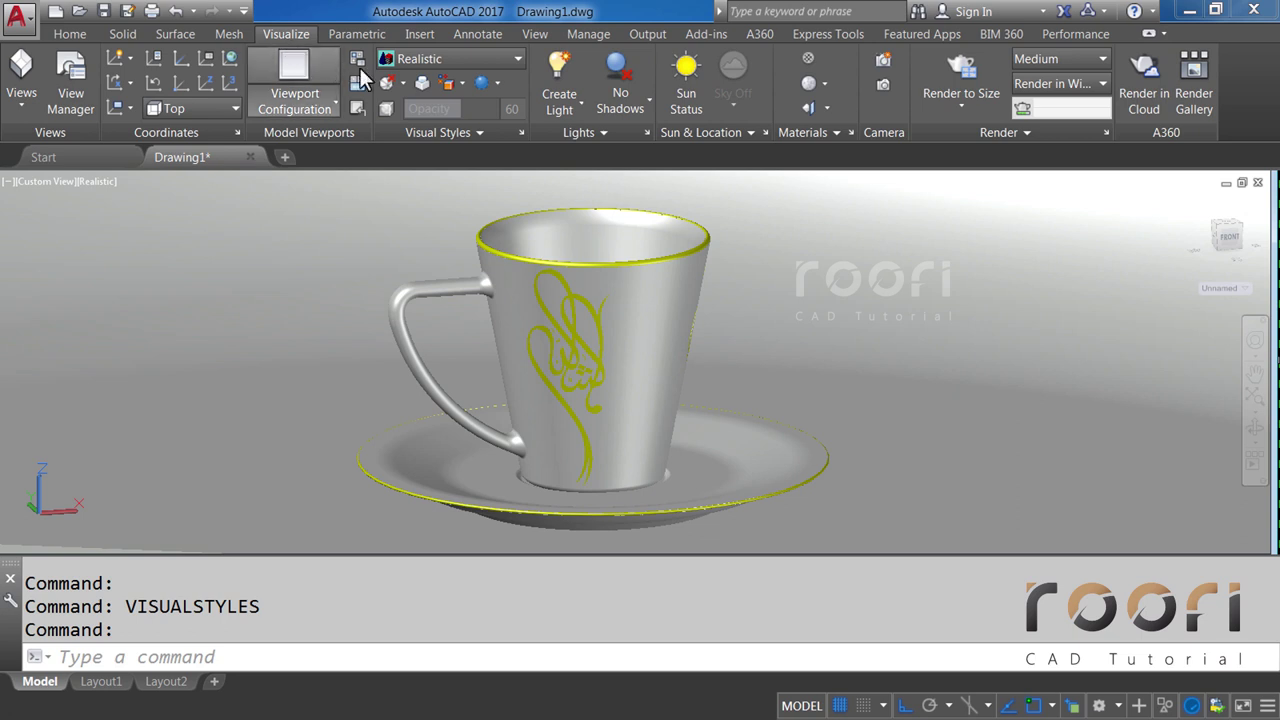
In the Materials Browser, add the Ceramic library material to the drawing.
{"action": "left_click", "coordinate": [809, 61]}
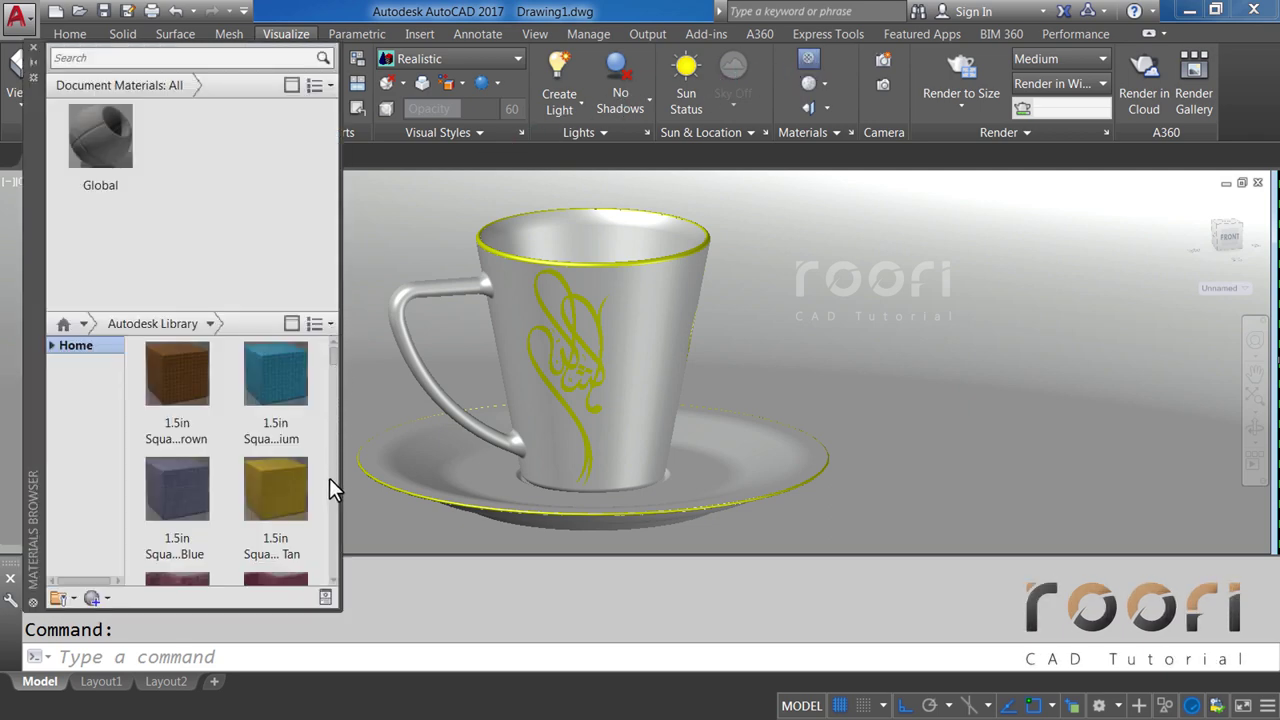
{"action": "scroll", "coordinate": [333, 580], "scroll_direction": "down", "scroll_amount": 2}
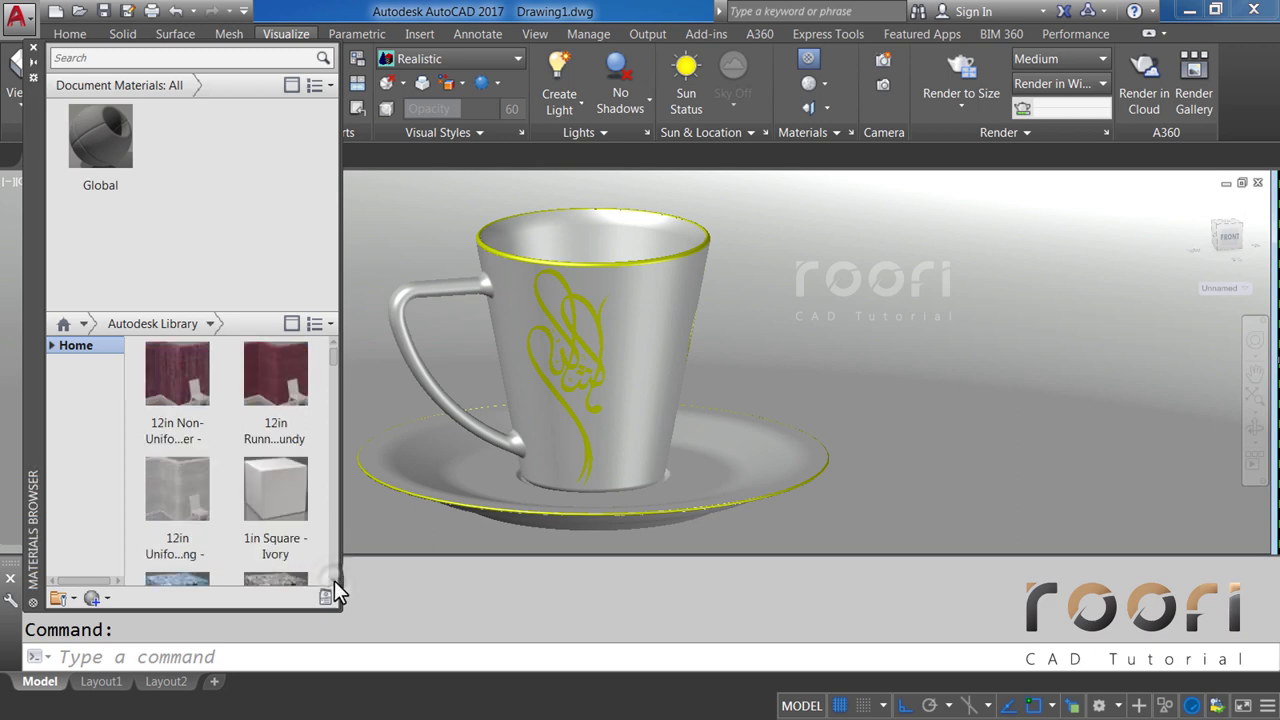
{"action": "scroll", "coordinate": [333, 580], "scroll_direction": "down", "scroll_amount": 2}
{"action": "scroll", "coordinate": [333, 580], "scroll_direction": "down", "scroll_amount": 2}
{"action": "scroll", "coordinate": [334, 582], "scroll_direction": "down", "scroll_amount": 2}
{"action": "scroll", "coordinate": [334, 582], "scroll_direction": "down", "scroll_amount": 2}
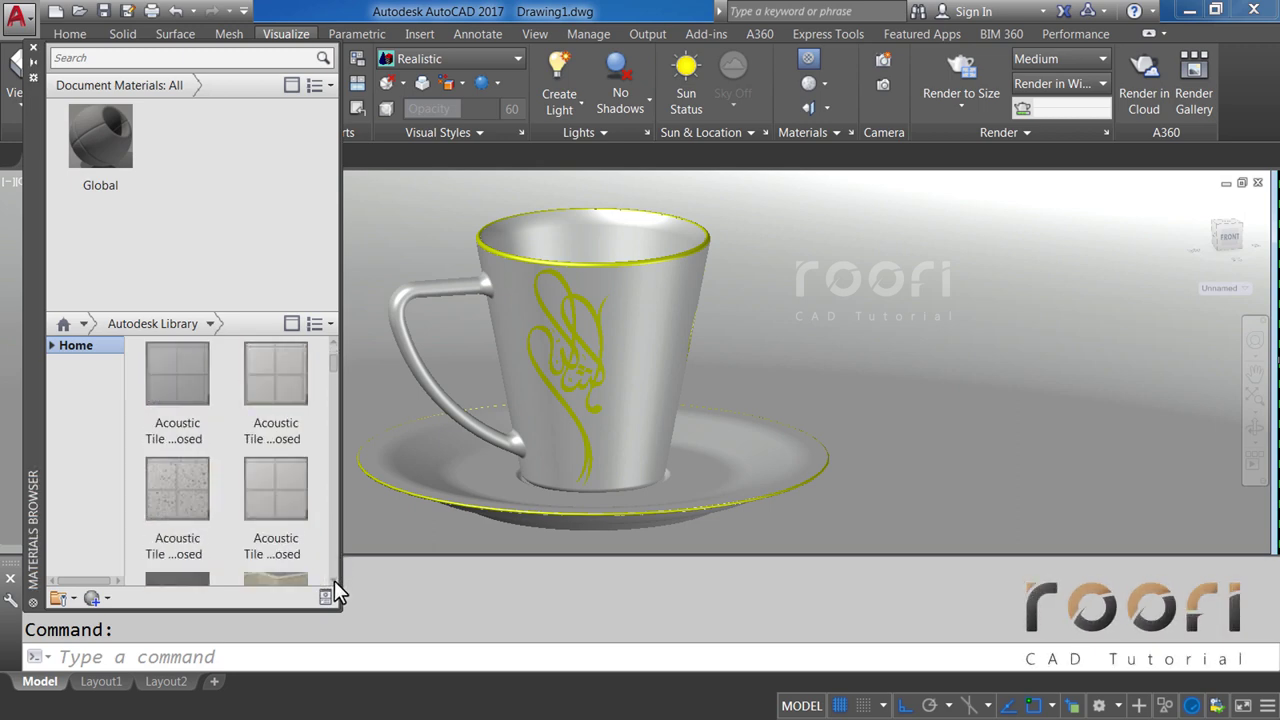
{"action": "scroll", "coordinate": [334, 582], "scroll_direction": "down", "scroll_amount": 2}
{"action": "scroll", "coordinate": [334, 582], "scroll_direction": "down", "scroll_amount": 2}
{"action": "scroll", "coordinate": [334, 582], "scroll_direction": "down", "scroll_amount": 2}
{"action": "scroll", "coordinate": [334, 582], "scroll_direction": "down", "scroll_amount": 2}
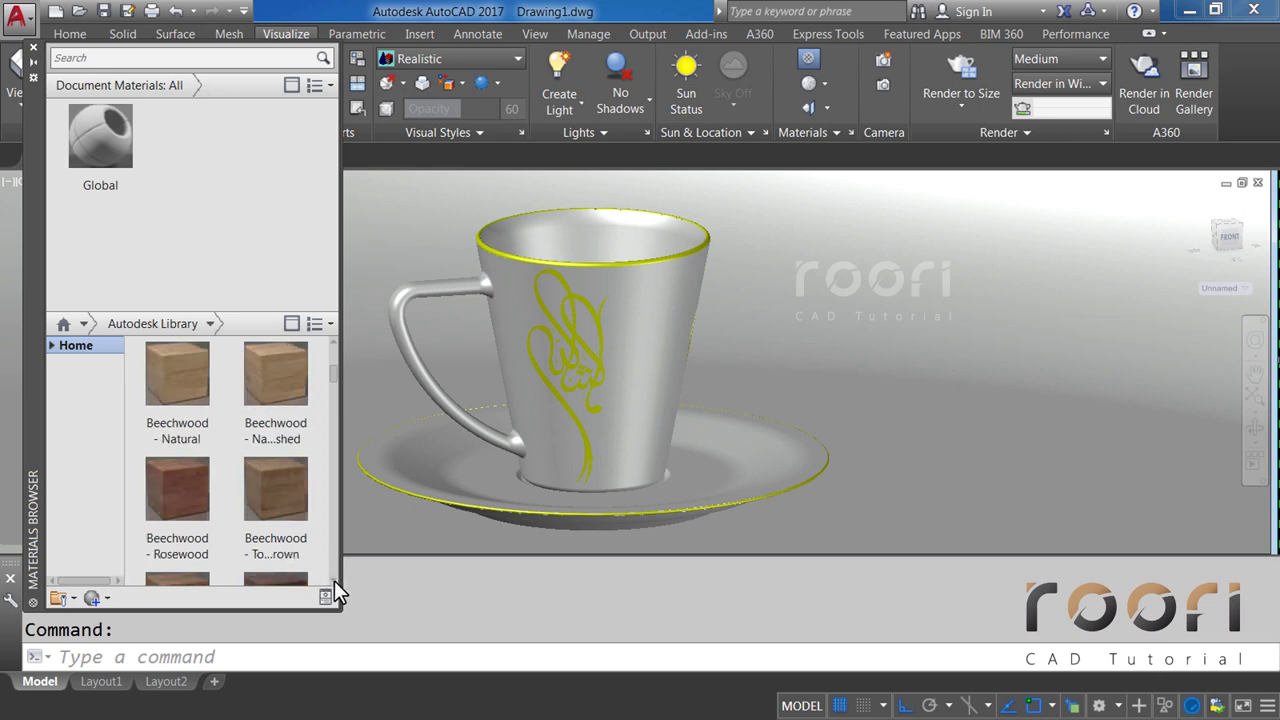
{"action": "scroll", "coordinate": [334, 582], "scroll_direction": "down", "scroll_amount": 2}
{"action": "scroll", "coordinate": [334, 582], "scroll_direction": "down", "scroll_amount": 2}
{"action": "scroll", "coordinate": [334, 582], "scroll_direction": "down", "scroll_amount": 2}
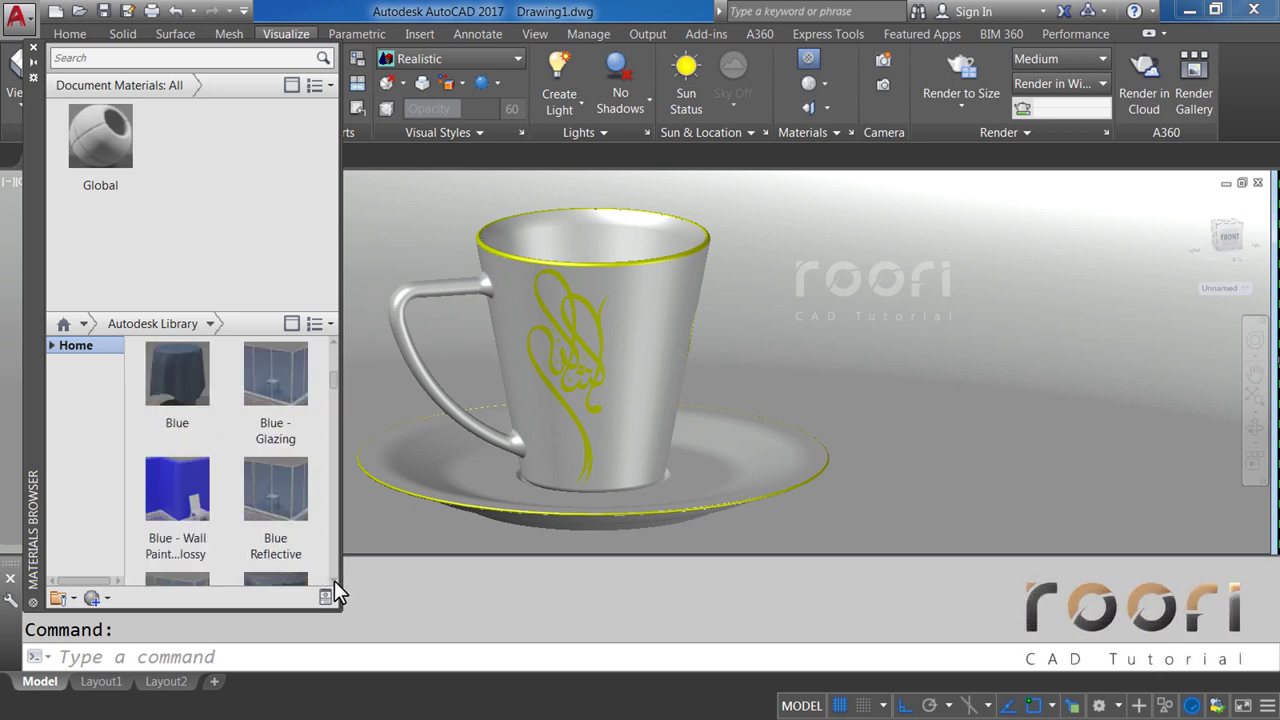
{"action": "scroll", "coordinate": [334, 582], "scroll_direction": "down", "scroll_amount": 2}
{"action": "scroll", "coordinate": [334, 582], "scroll_direction": "down", "scroll_amount": 2}
{"action": "scroll", "coordinate": [334, 582], "scroll_direction": "down", "scroll_amount": 2}
{"action": "scroll", "coordinate": [334, 582], "scroll_direction": "down", "scroll_amount": 1}
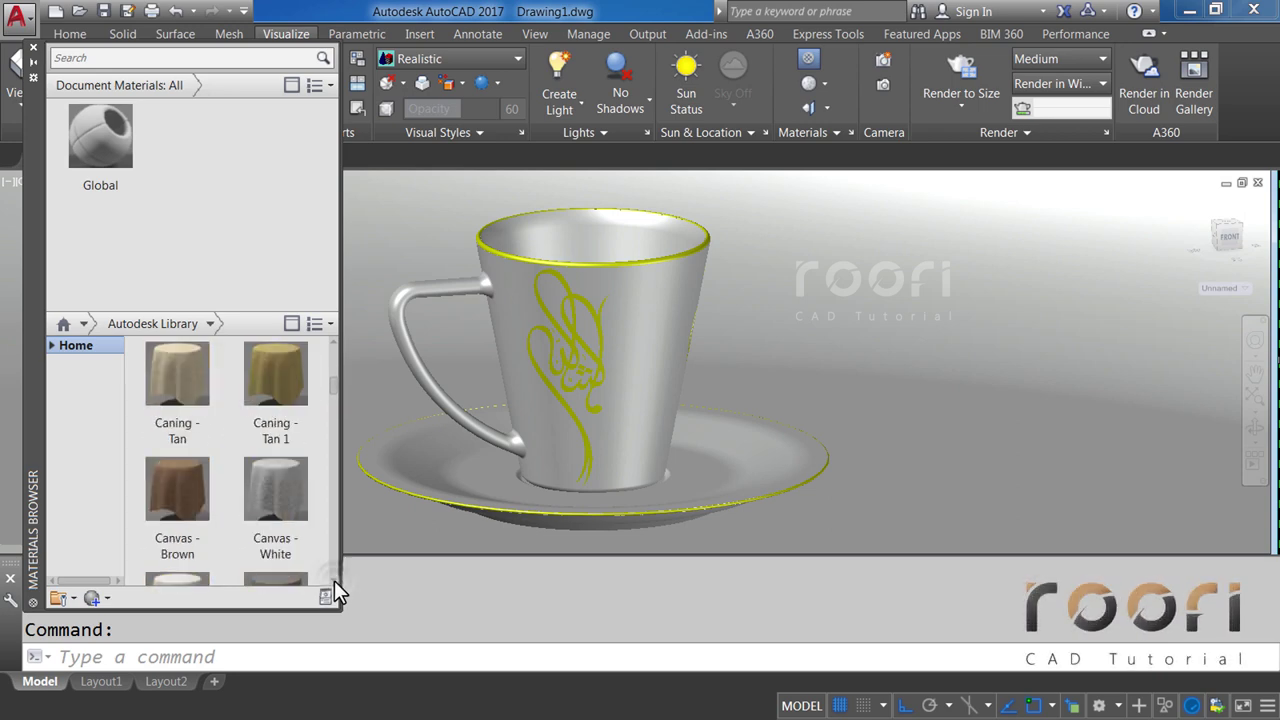
{"action": "scroll", "coordinate": [334, 582], "scroll_direction": "down", "scroll_amount": 1}
{"action": "scroll", "coordinate": [334, 582], "scroll_direction": "down", "scroll_amount": 2}
{"action": "scroll", "coordinate": [334, 582], "scroll_direction": "down", "scroll_amount": 1}
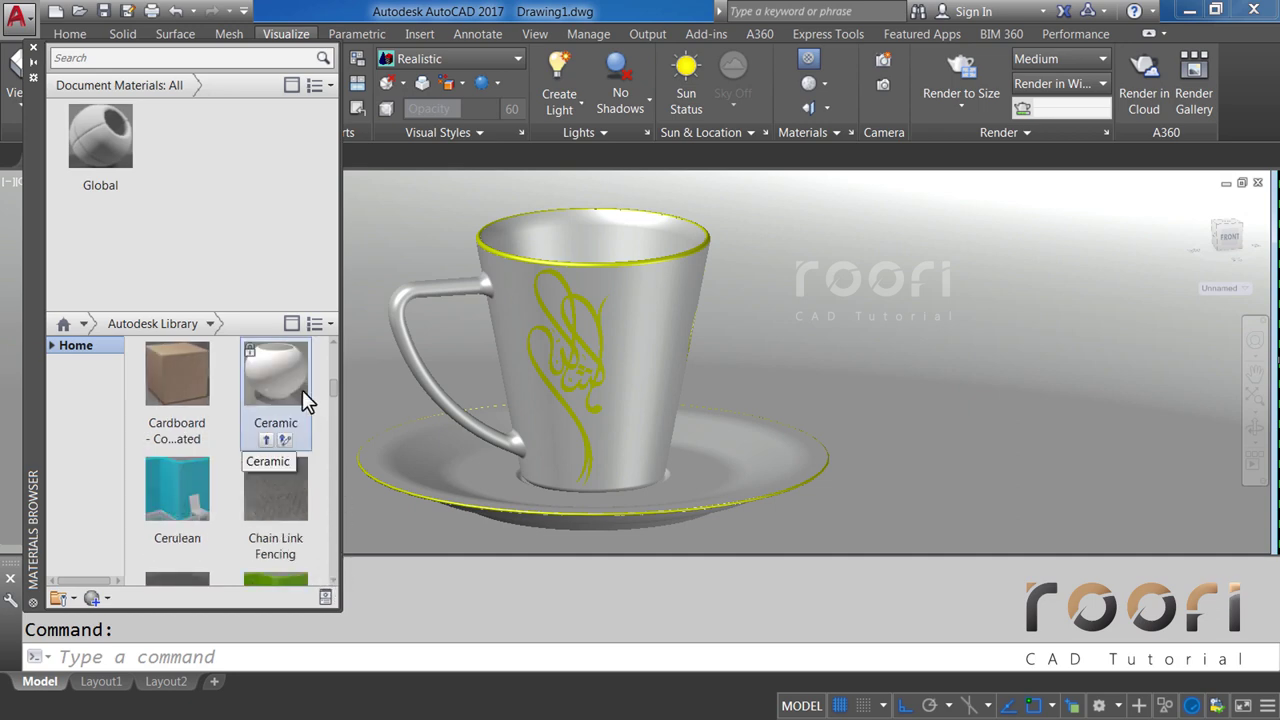
{"action": "left_click", "coordinate": [266, 440]}
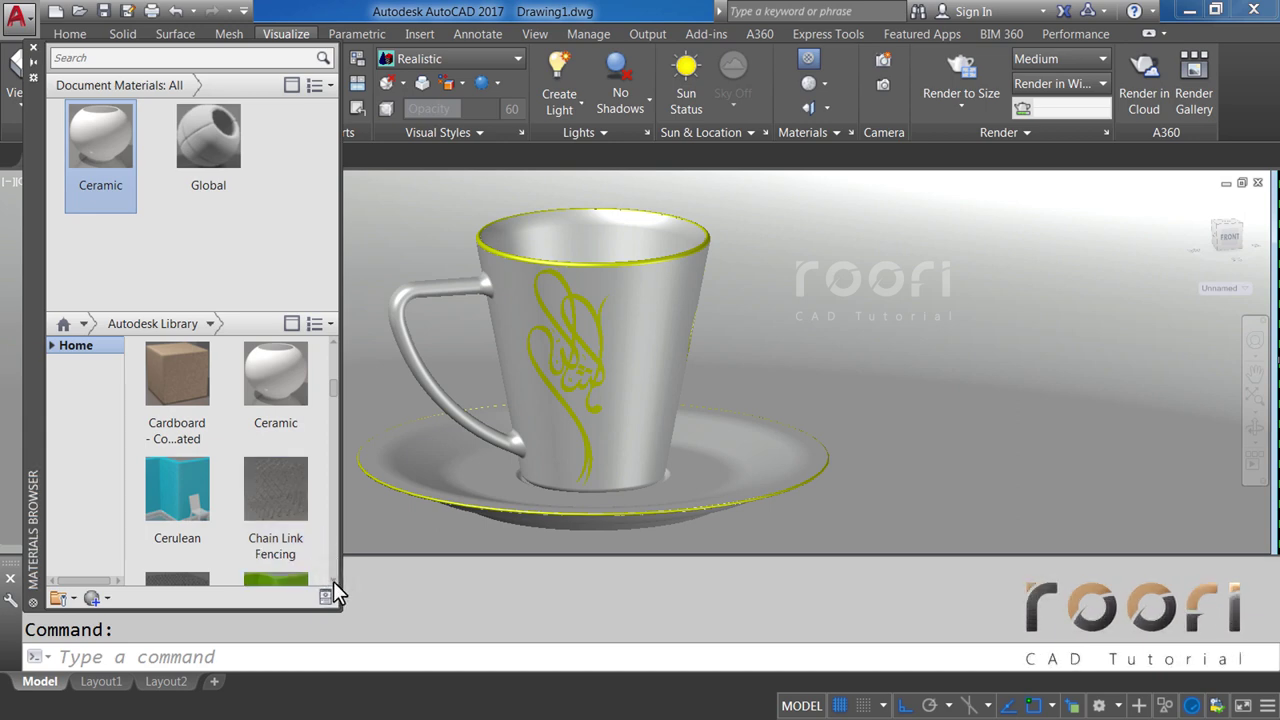
Add the Foil Gold library material to the drawing as well.
{"action": "scroll", "coordinate": [333, 581], "scroll_direction": "down", "scroll_amount": 1}
{"action": "scroll", "coordinate": [333, 581], "scroll_direction": "down", "scroll_amount": 2}
{"action": "scroll", "coordinate": [333, 581], "scroll_direction": "down", "scroll_amount": 2}
{"action": "scroll", "coordinate": [333, 581], "scroll_direction": "down", "scroll_amount": 2}
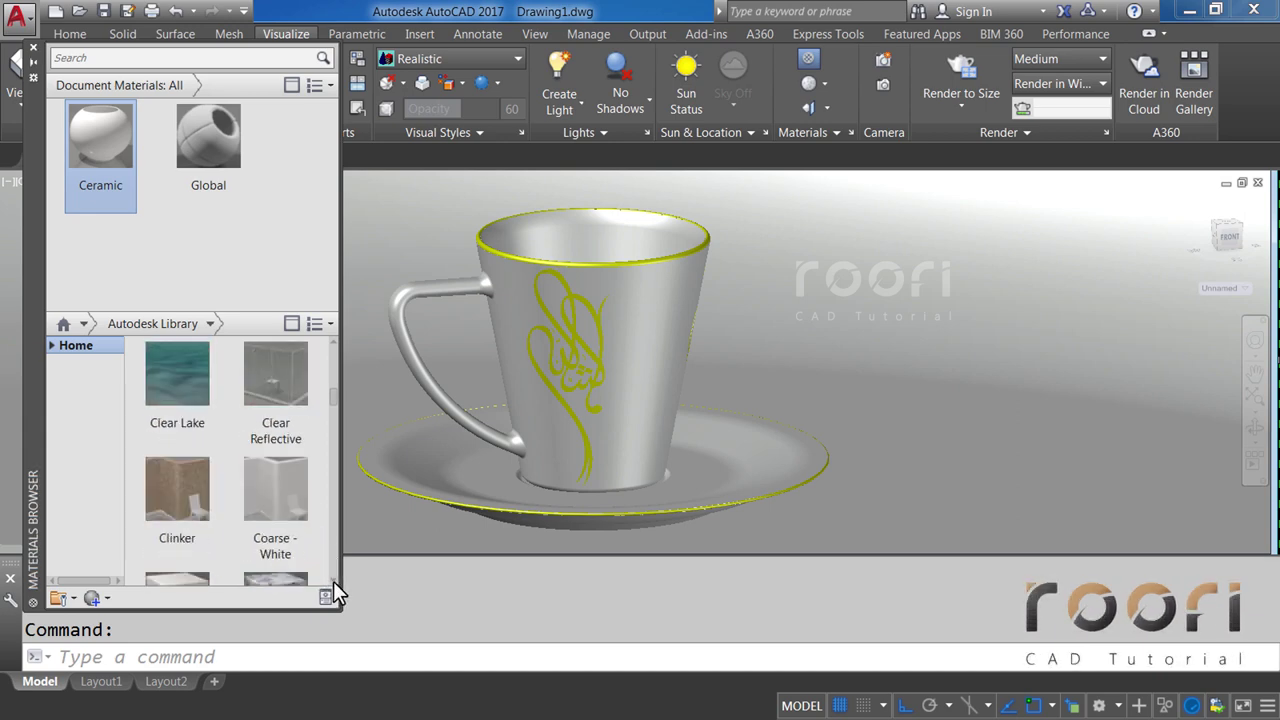
{"action": "scroll", "coordinate": [333, 581], "scroll_direction": "down", "scroll_amount": 2}
{"action": "scroll", "coordinate": [333, 581], "scroll_direction": "down", "scroll_amount": 2}
{"action": "scroll", "coordinate": [333, 581], "scroll_direction": "down", "scroll_amount": 2}
{"action": "scroll", "coordinate": [333, 581], "scroll_direction": "down", "scroll_amount": 2}
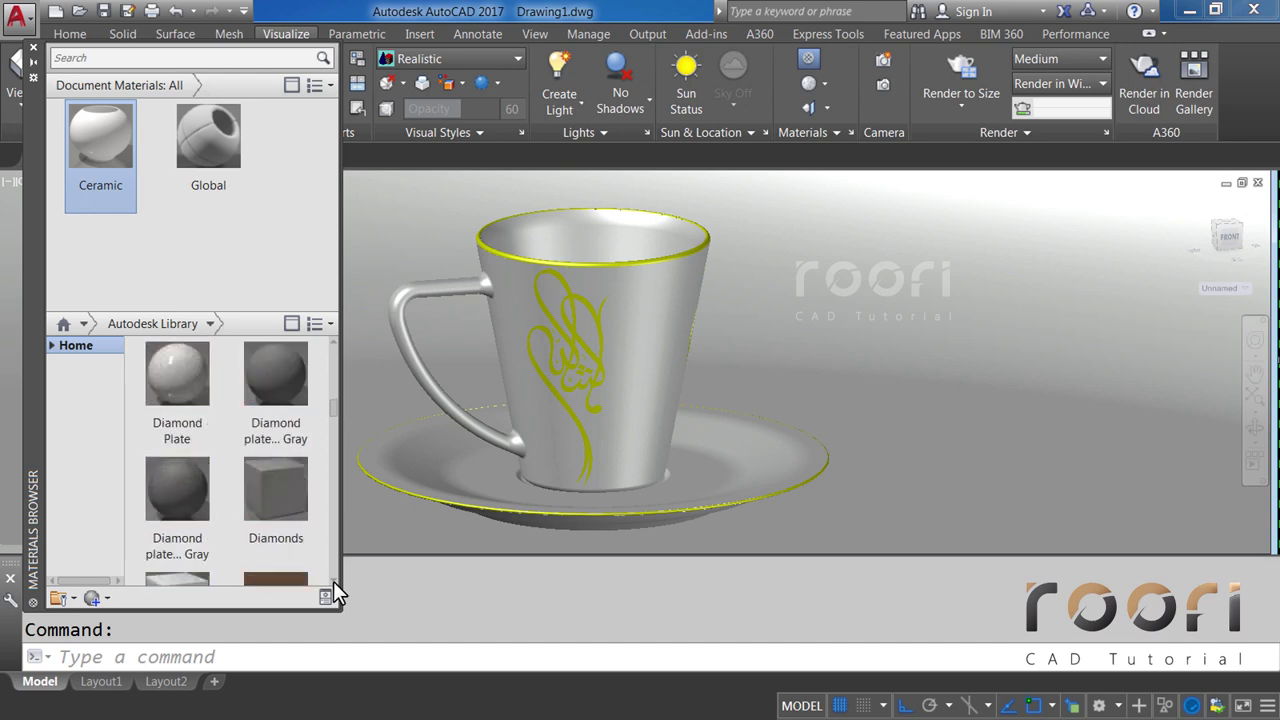
{"action": "scroll", "coordinate": [333, 581], "scroll_direction": "down", "scroll_amount": 2}
{"action": "scroll", "coordinate": [333, 581], "scroll_direction": "down", "scroll_amount": 2}
{"action": "scroll", "coordinate": [333, 581], "scroll_direction": "down", "scroll_amount": 2}
{"action": "scroll", "coordinate": [333, 581], "scroll_direction": "down", "scroll_amount": 2}
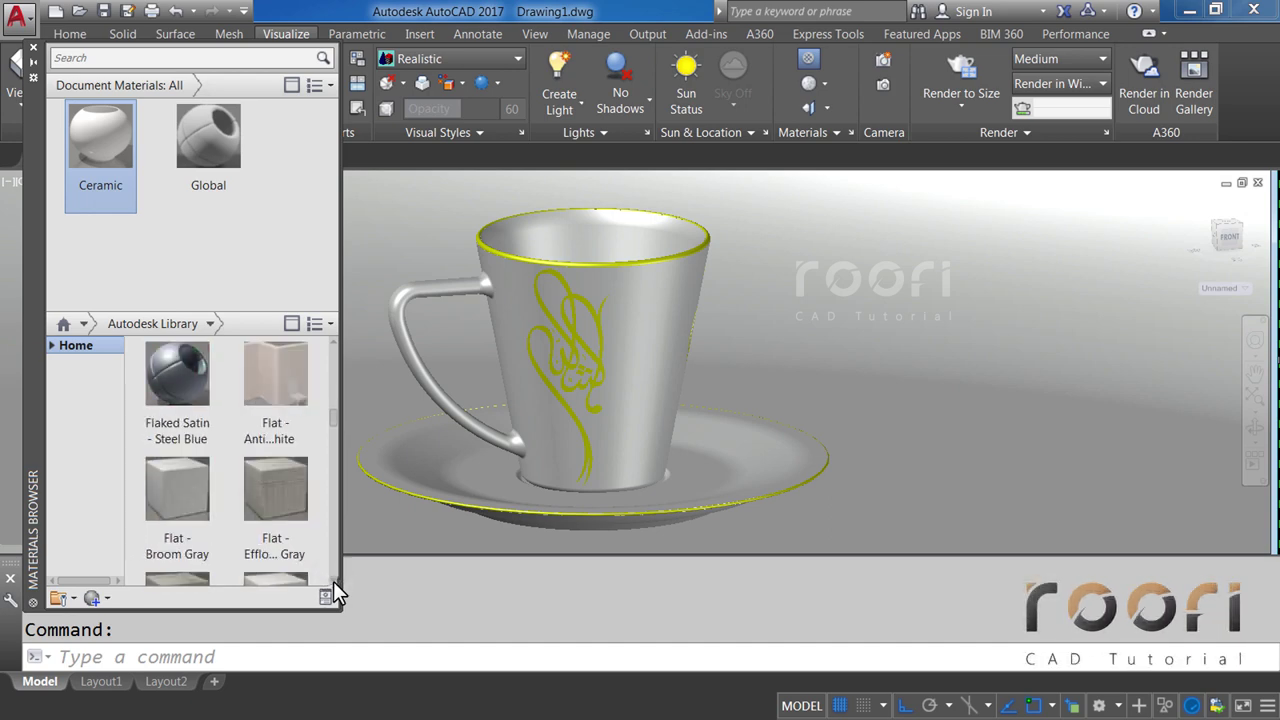
{"action": "scroll", "coordinate": [333, 581], "scroll_direction": "down", "scroll_amount": 2}
{"action": "scroll", "coordinate": [333, 581], "scroll_direction": "down", "scroll_amount": 2}
{"action": "mouse_move", "coordinate": [276, 490]}
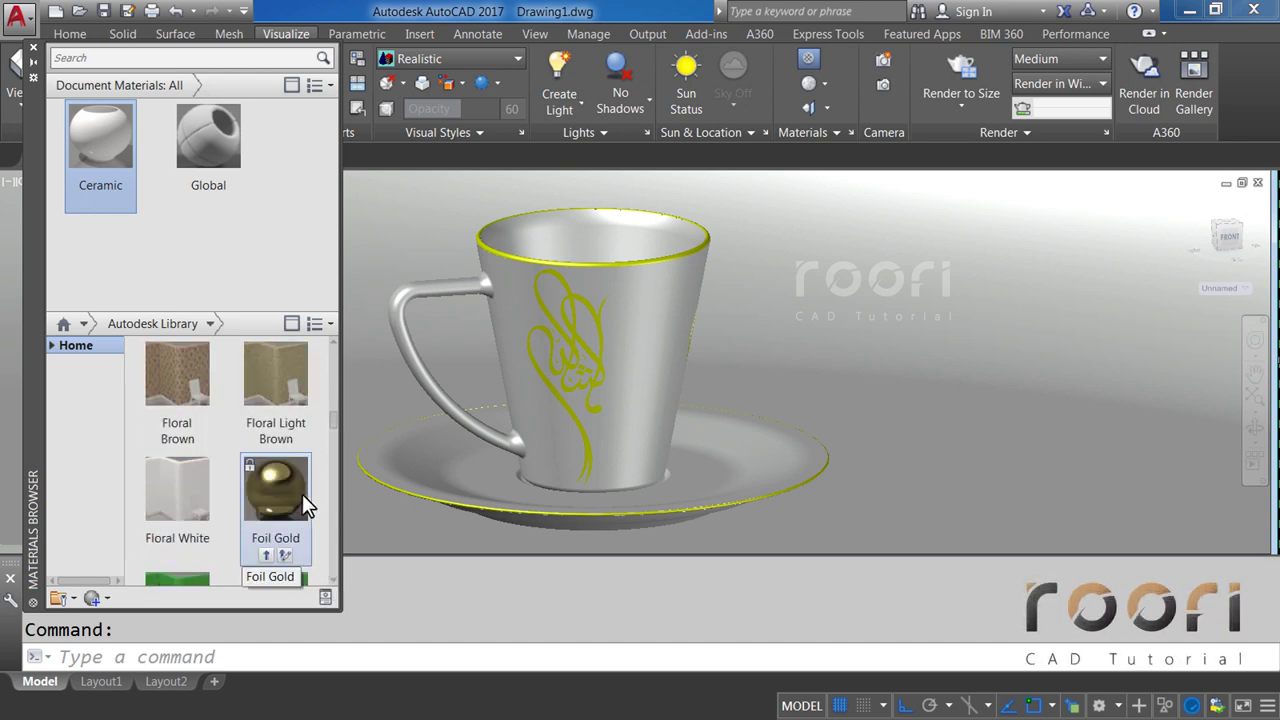
{"action": "left_click", "coordinate": [266, 554]}
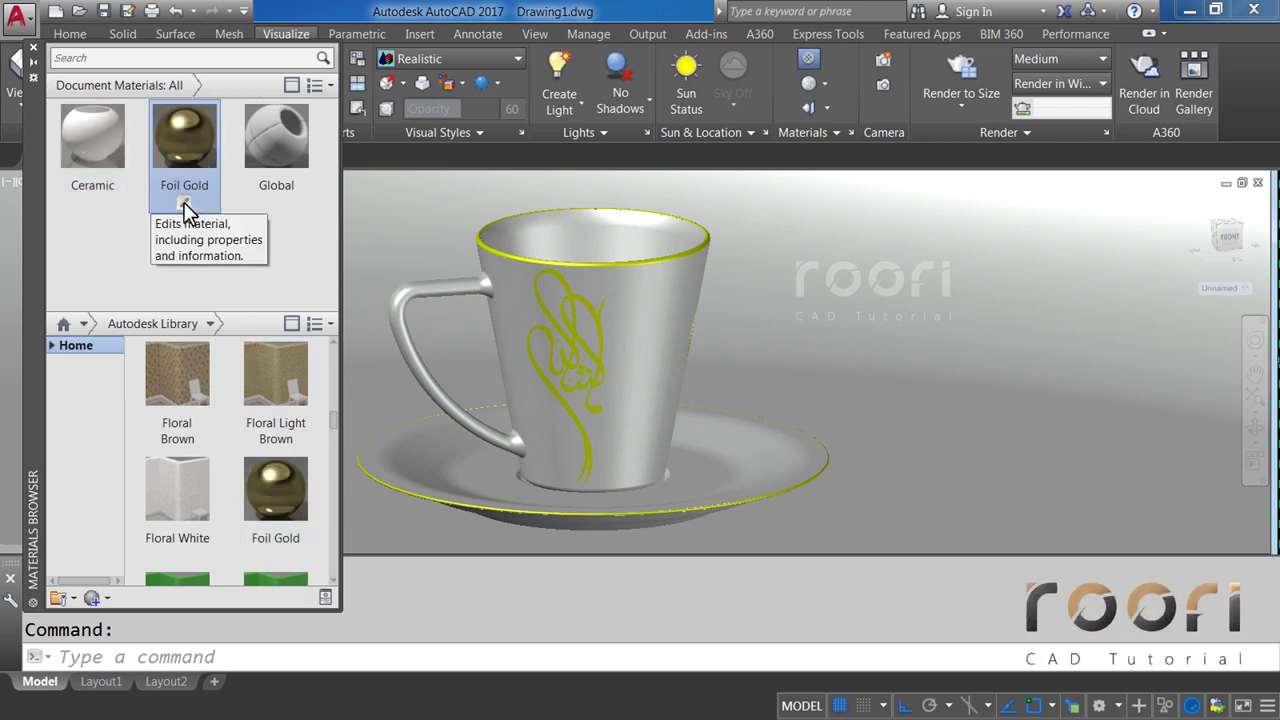
Open Foil Gold's Foil1.png texture settings and select the 0.63 in Sample Size Width value.
{"action": "left_click", "coordinate": [184, 203]}
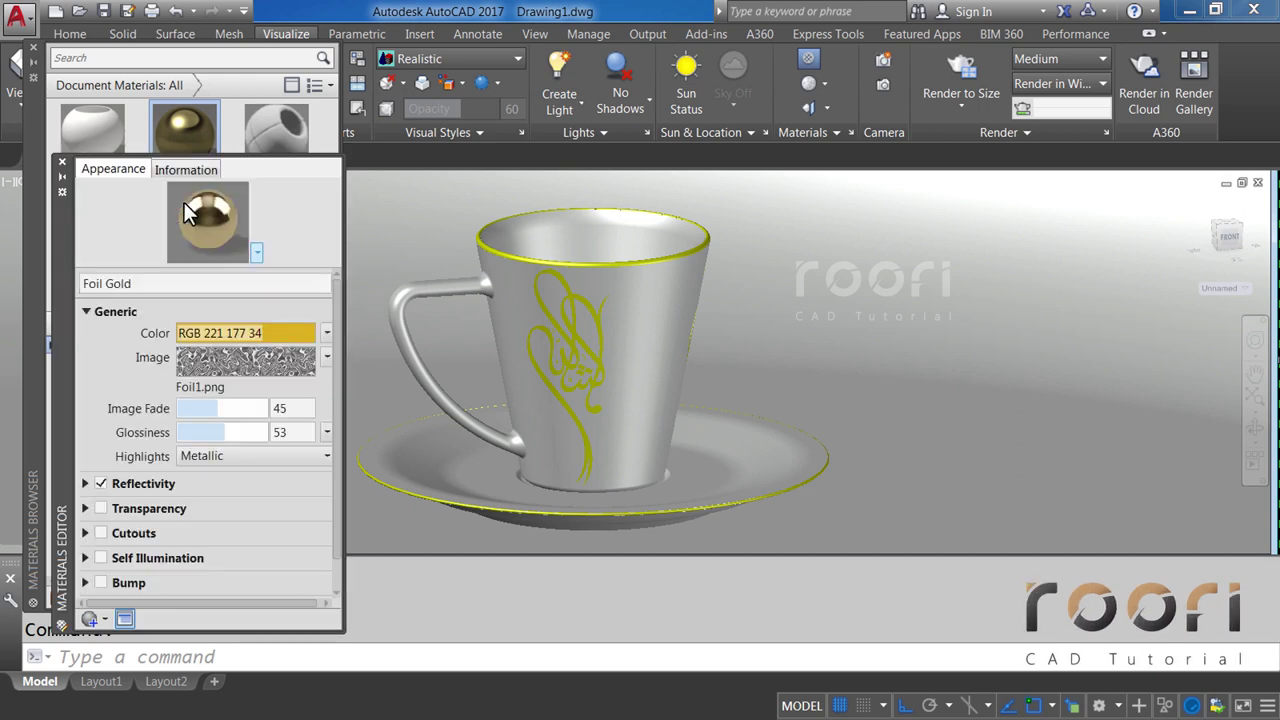
{"action": "left_click", "coordinate": [223, 363]}
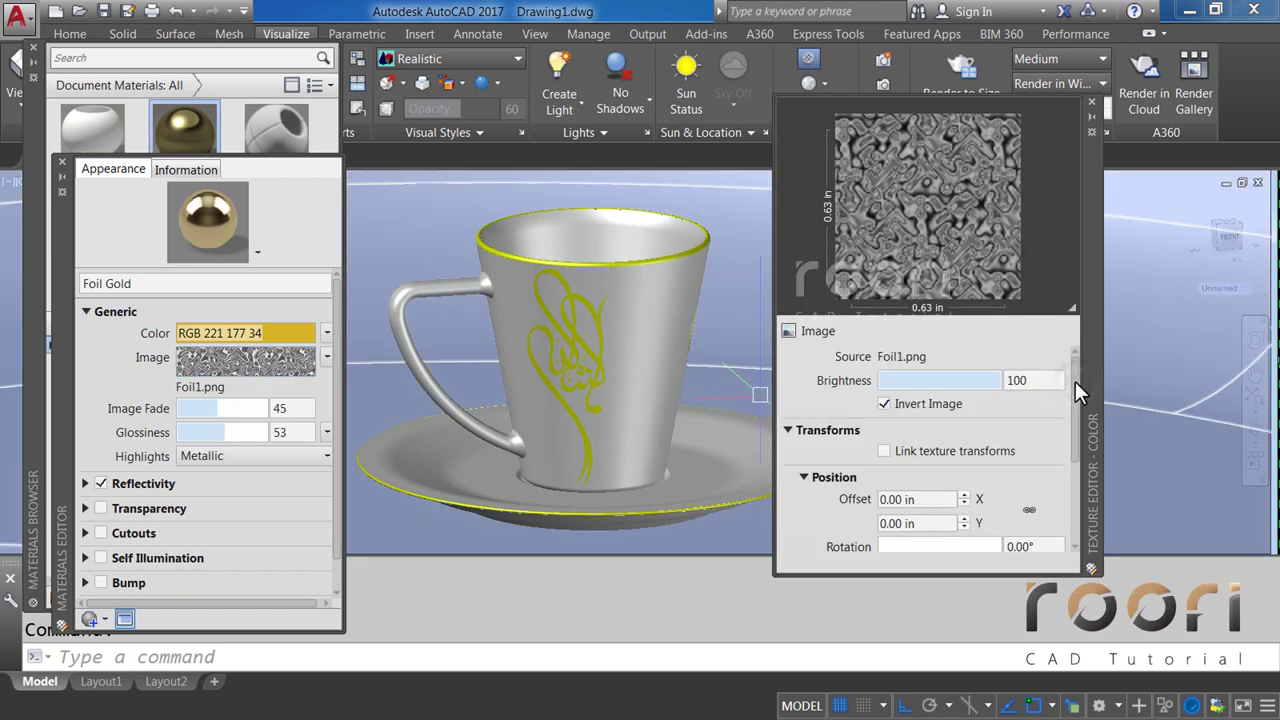
{"action": "left_click_drag", "start_coordinate": [1075, 381], "coordinate": [1066, 477]}
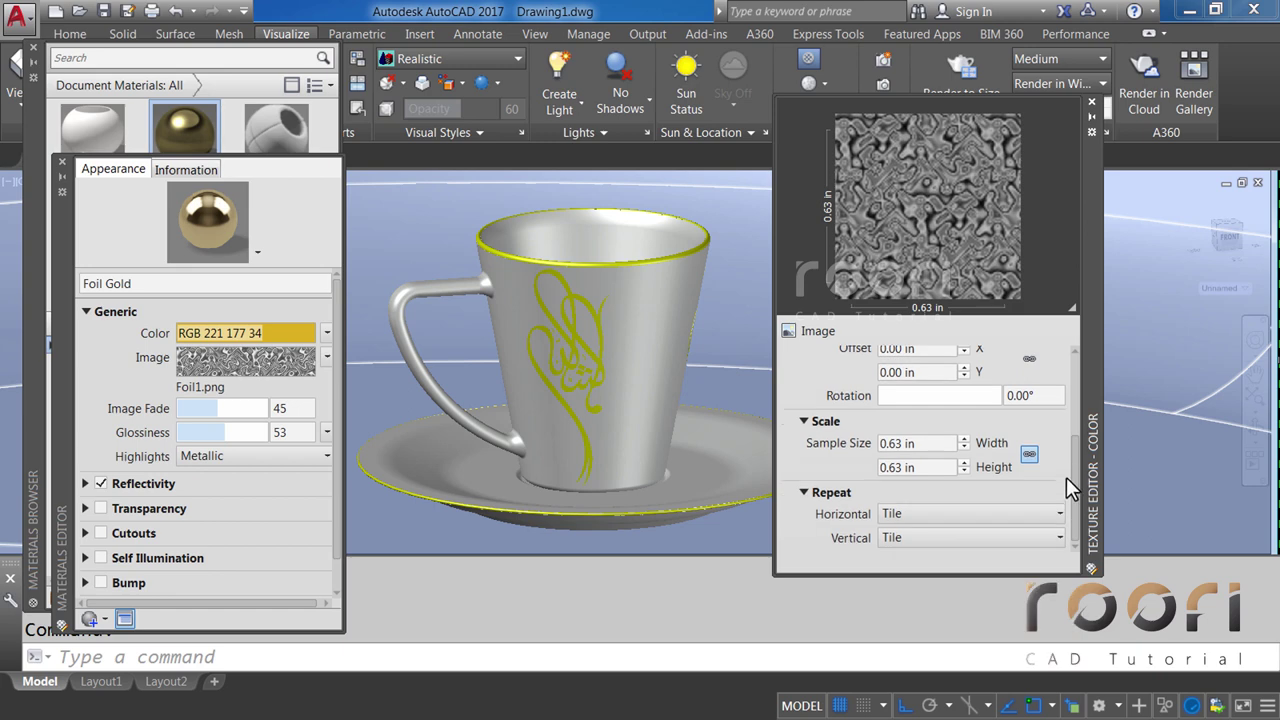
{"action": "double_click", "coordinate": [905, 444]}
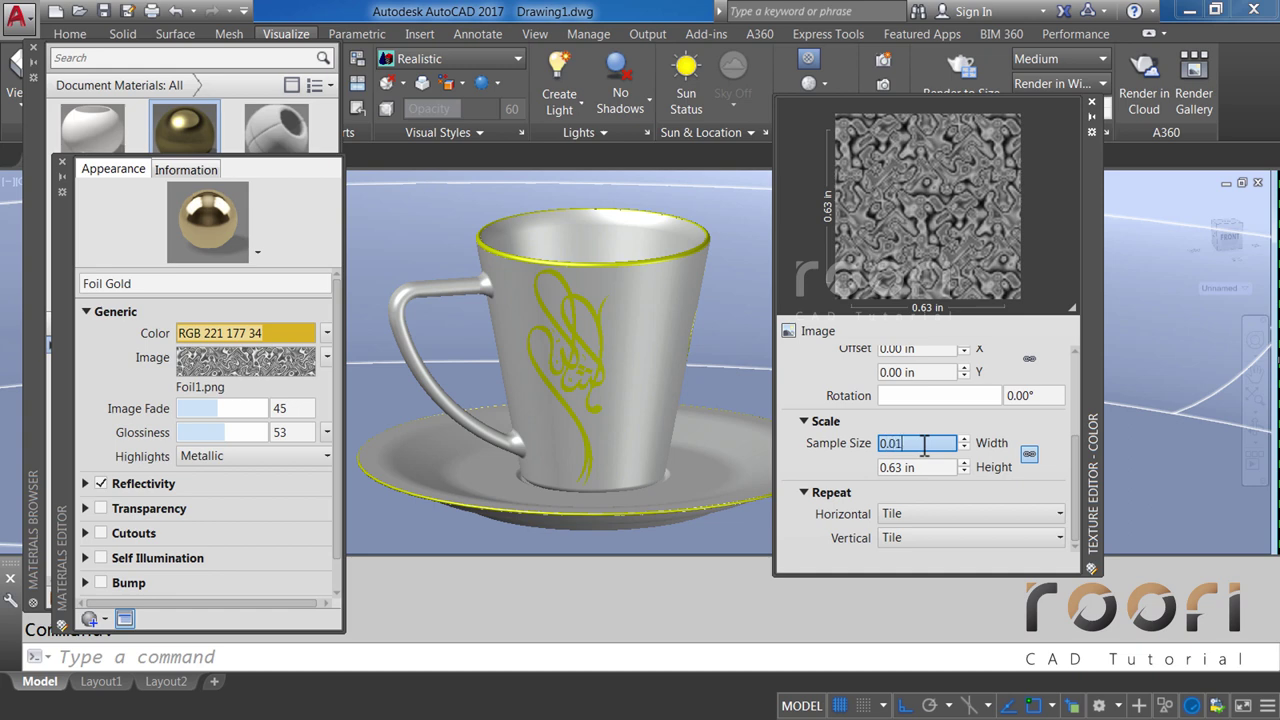
Apply the 0.01 sample size to the Foil Gold texture and close the Texture Editor.
{"action": "key", "text": "Return"}
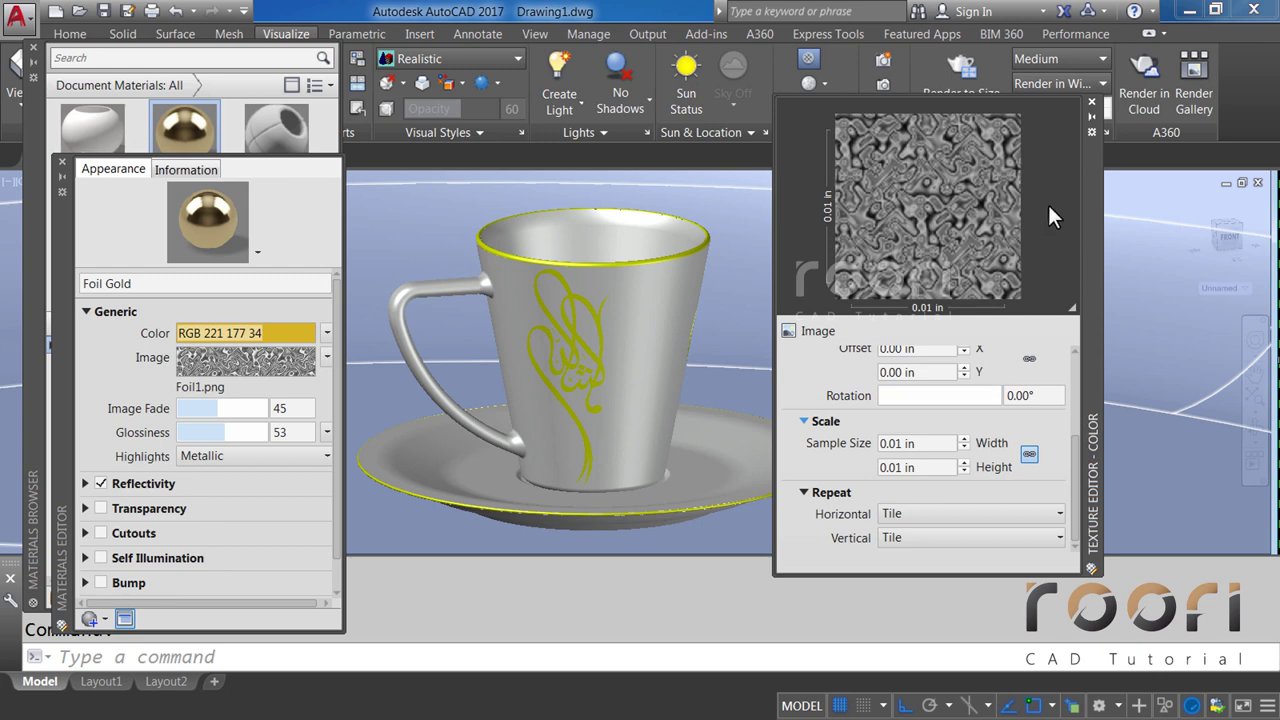
{"action": "left_click", "coordinate": [1090, 103]}
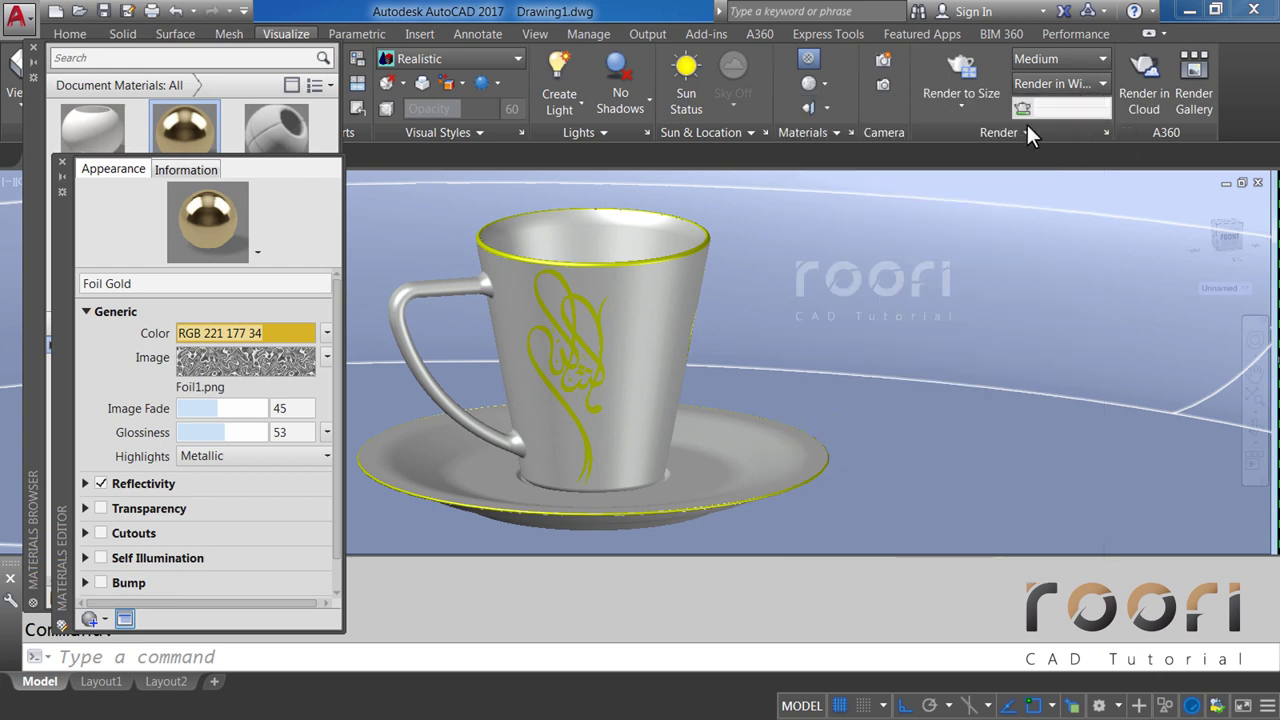
Duplicate the Ceramic material and name the copy Cup.
{"action": "left_click", "coordinate": [63, 165]}
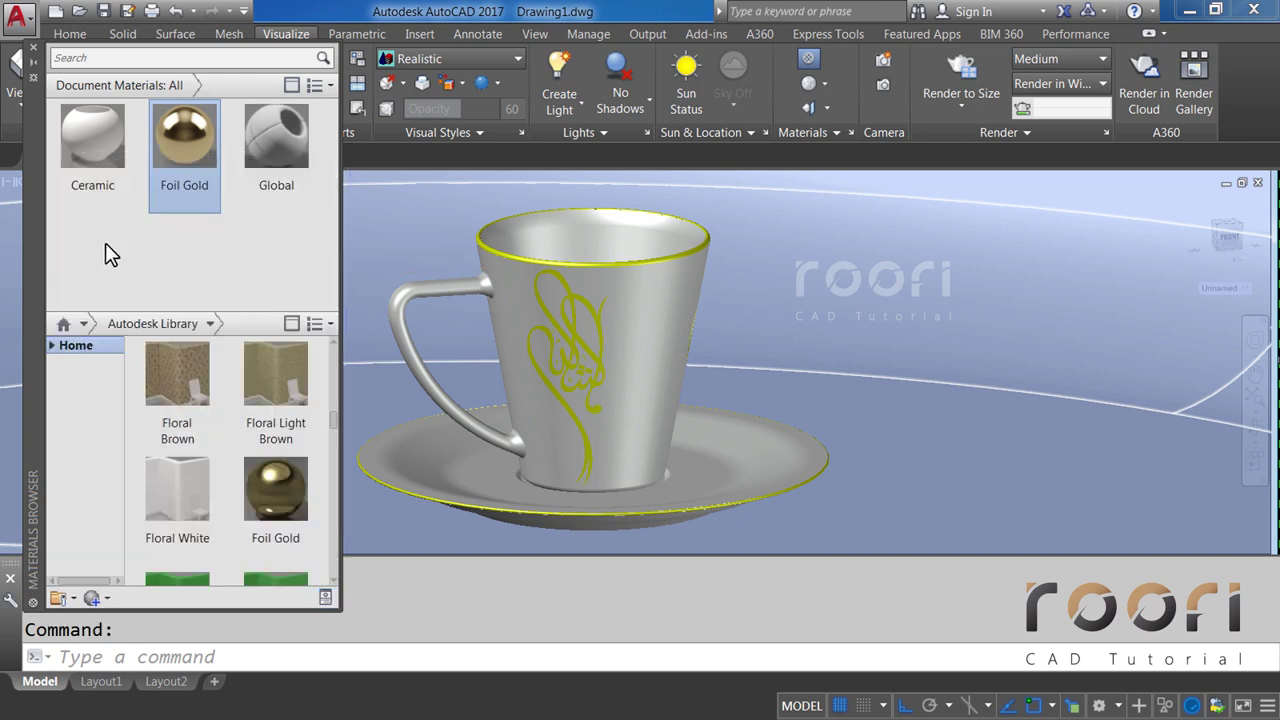
{"action": "right_click", "coordinate": [88, 140]}
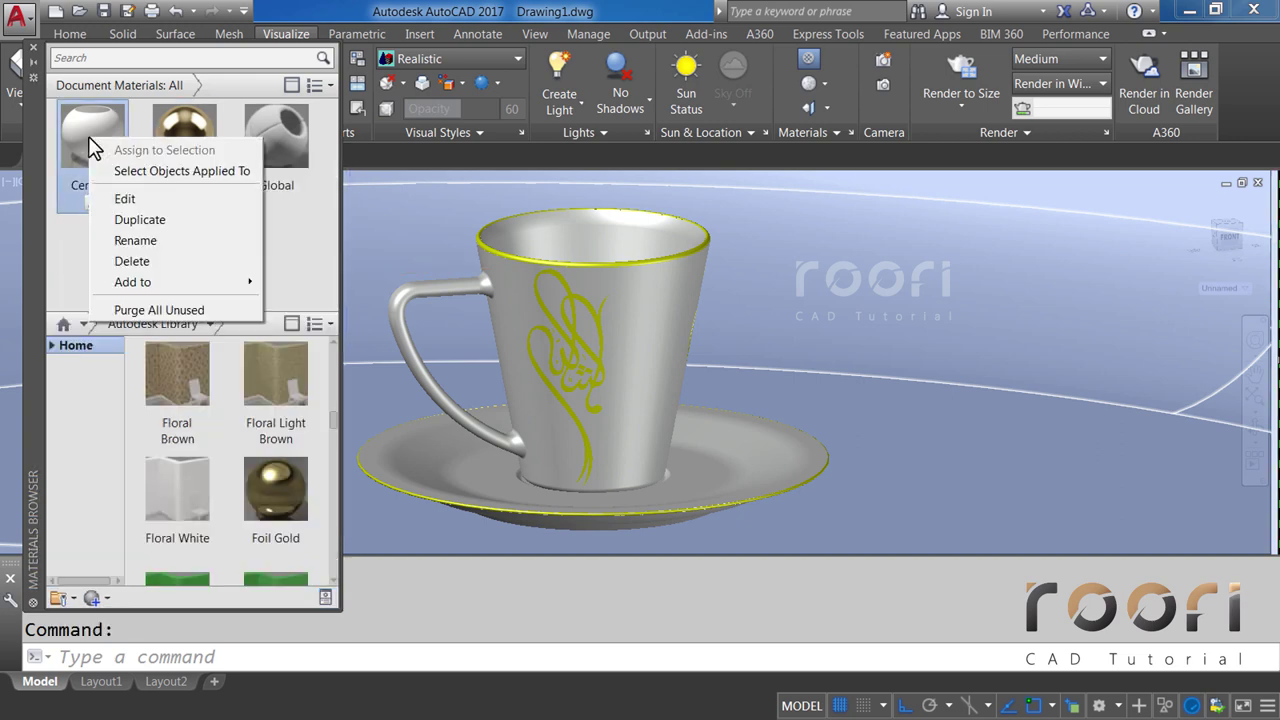
{"action": "left_click", "coordinate": [123, 220]}
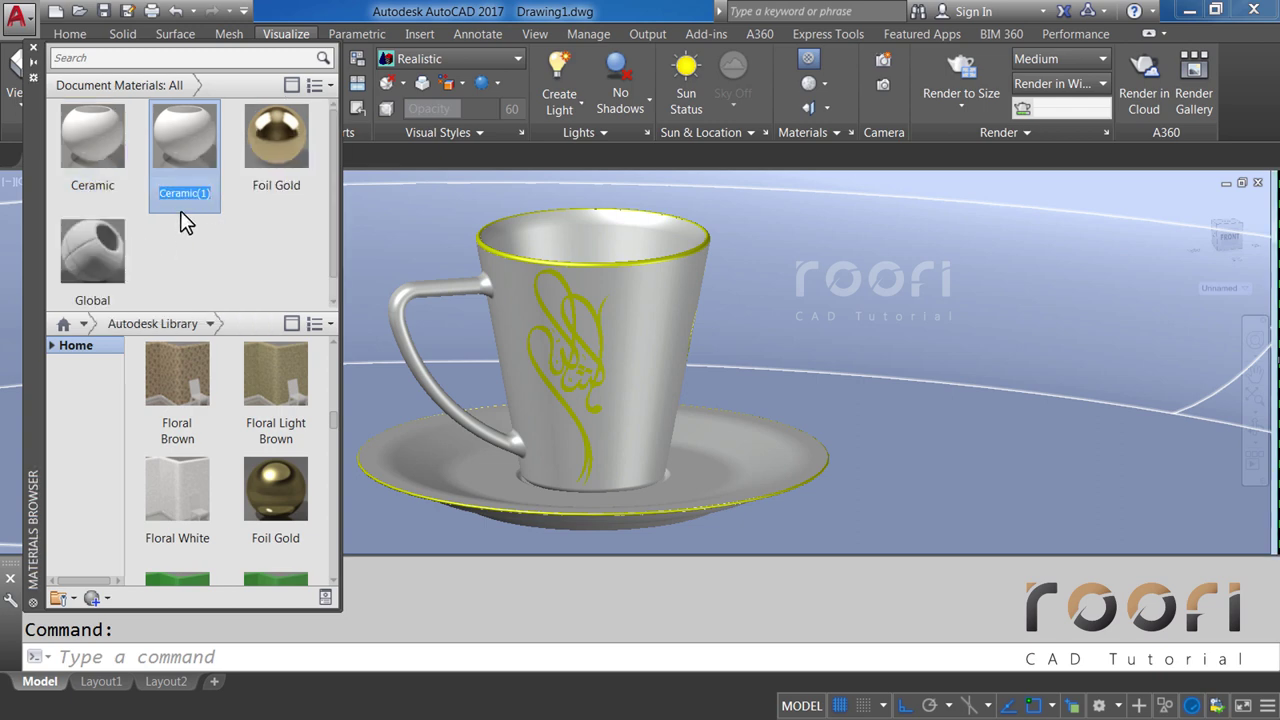
{"action": "type", "text": "c"}
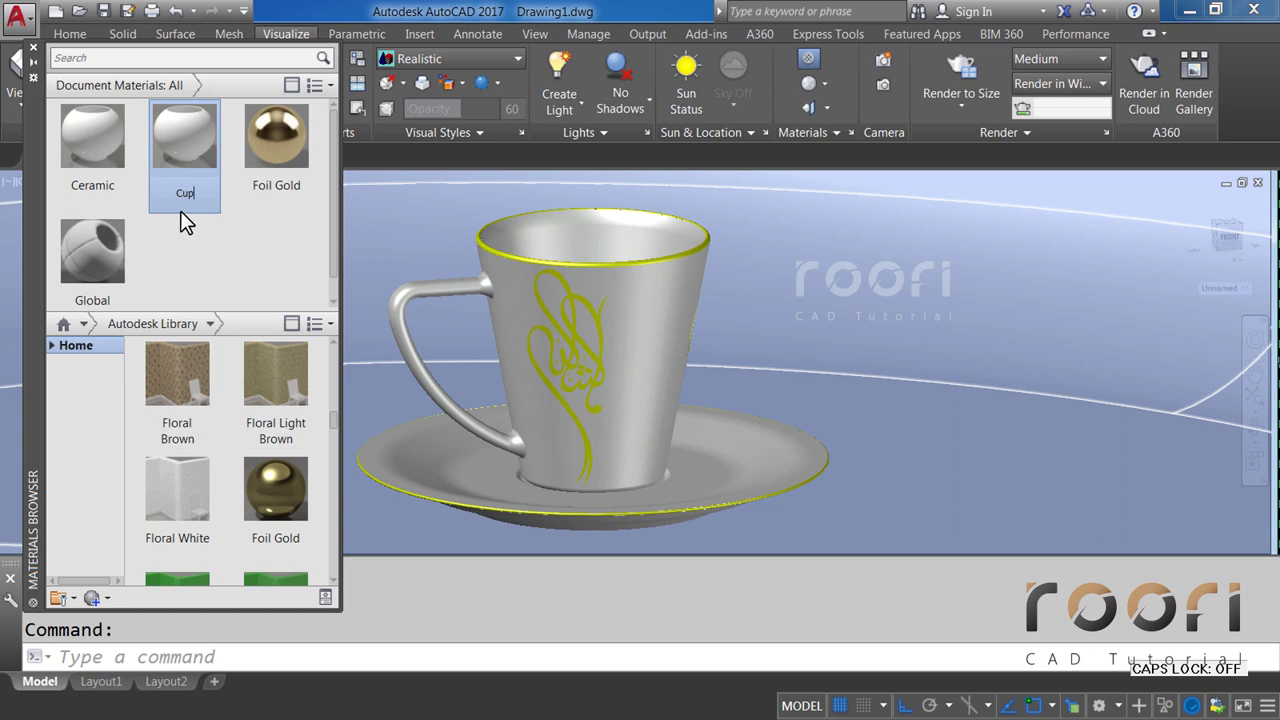
{"action": "key", "text": "Return"}
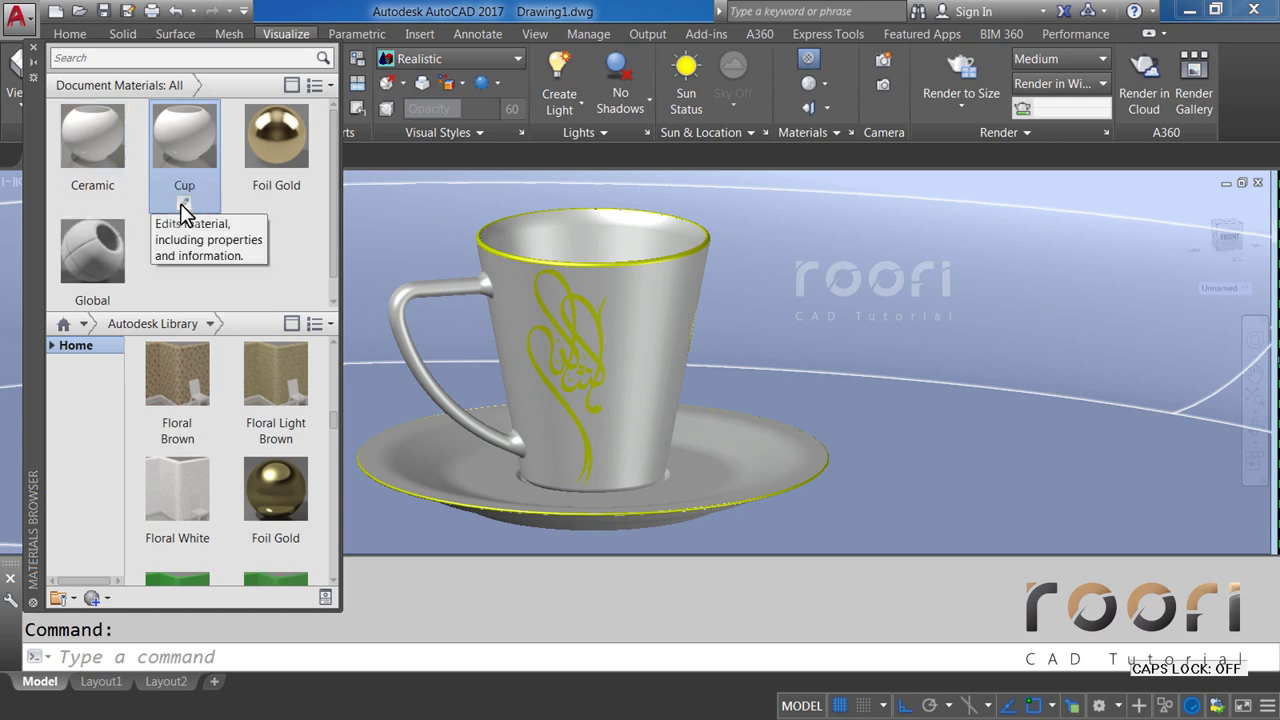
Give Cup the light grey index colour 254 (RGB 204,204,204) and close its editor.
{"action": "double_click", "coordinate": [182, 208]}
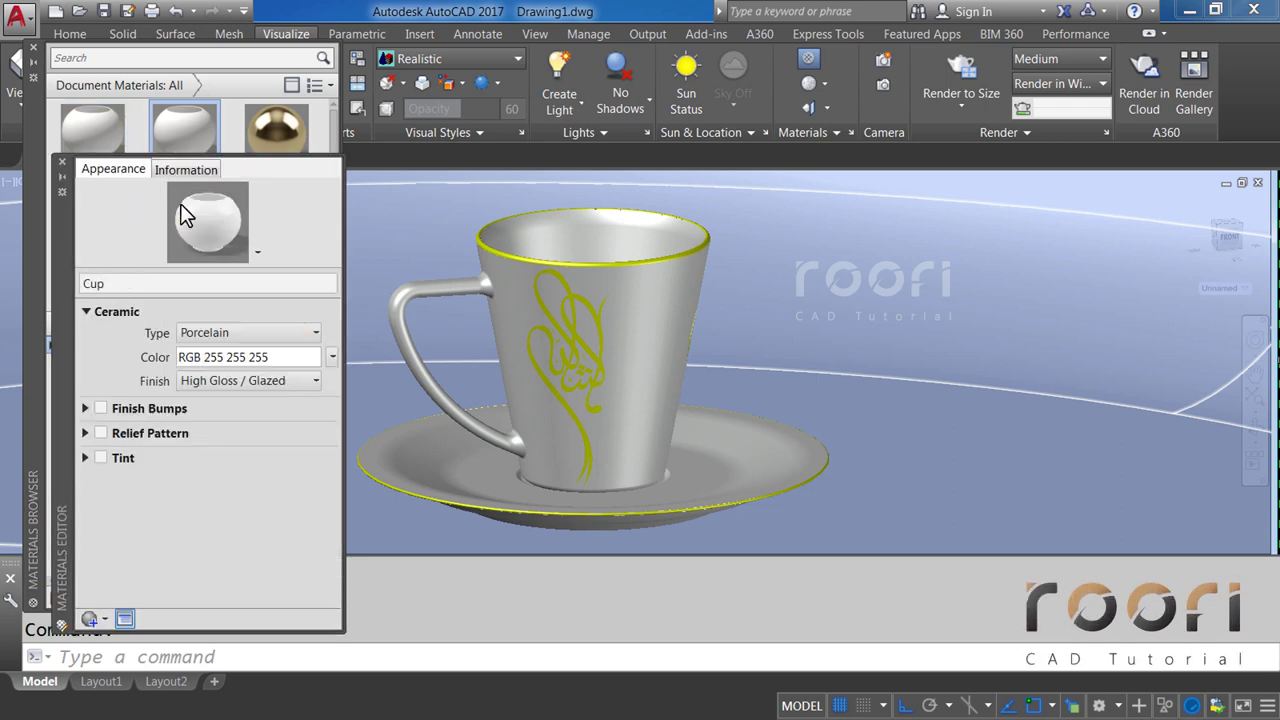
{"action": "left_click", "coordinate": [236, 360]}
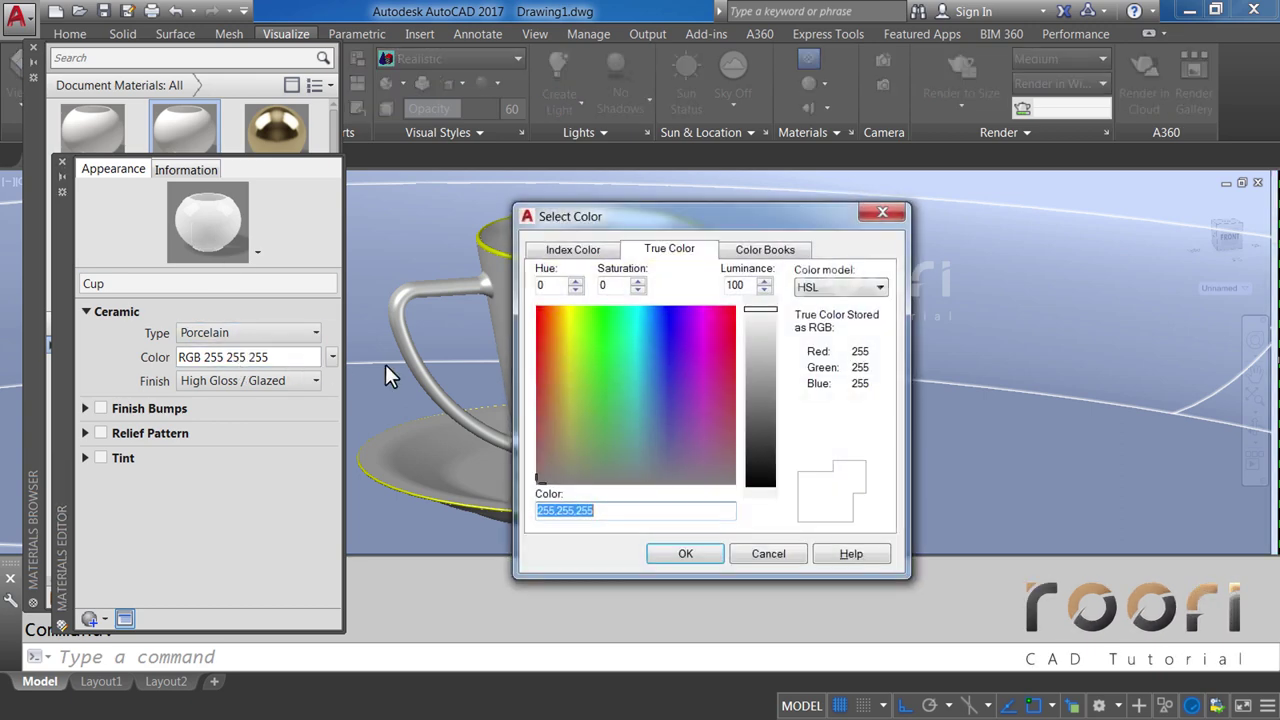
{"action": "left_click", "coordinate": [563, 252]}
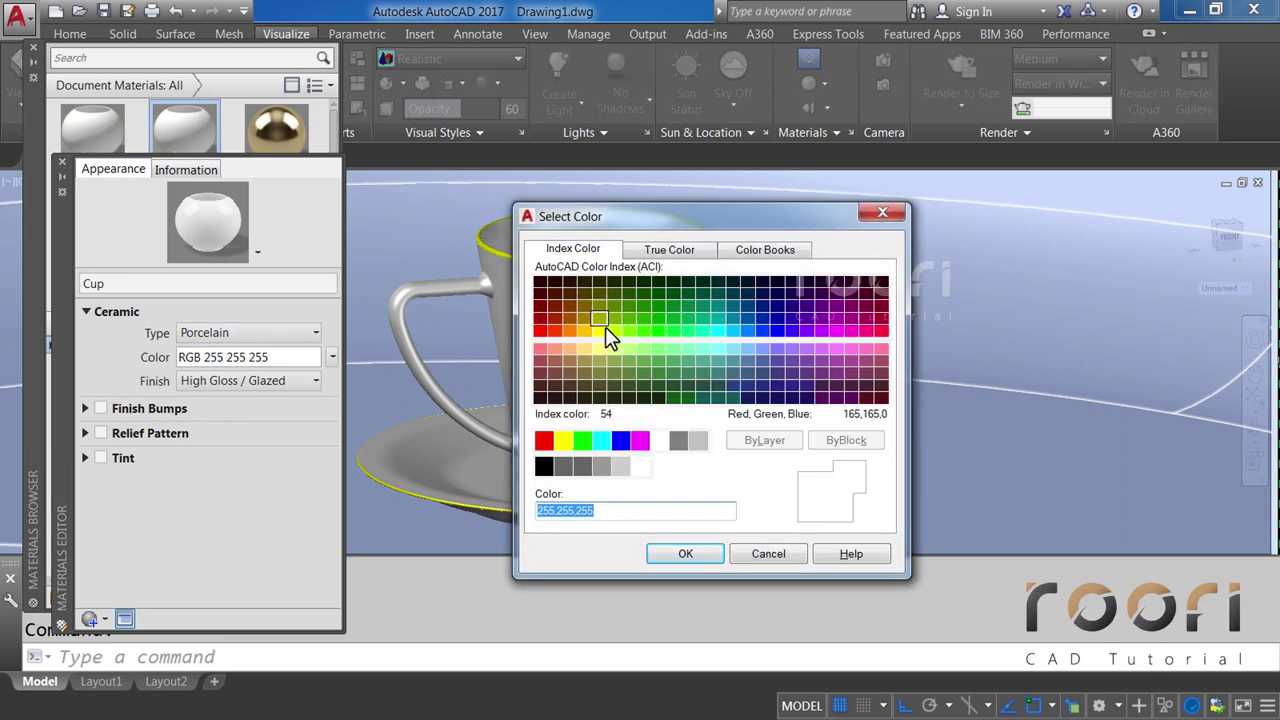
{"action": "left_click", "coordinate": [621, 466]}
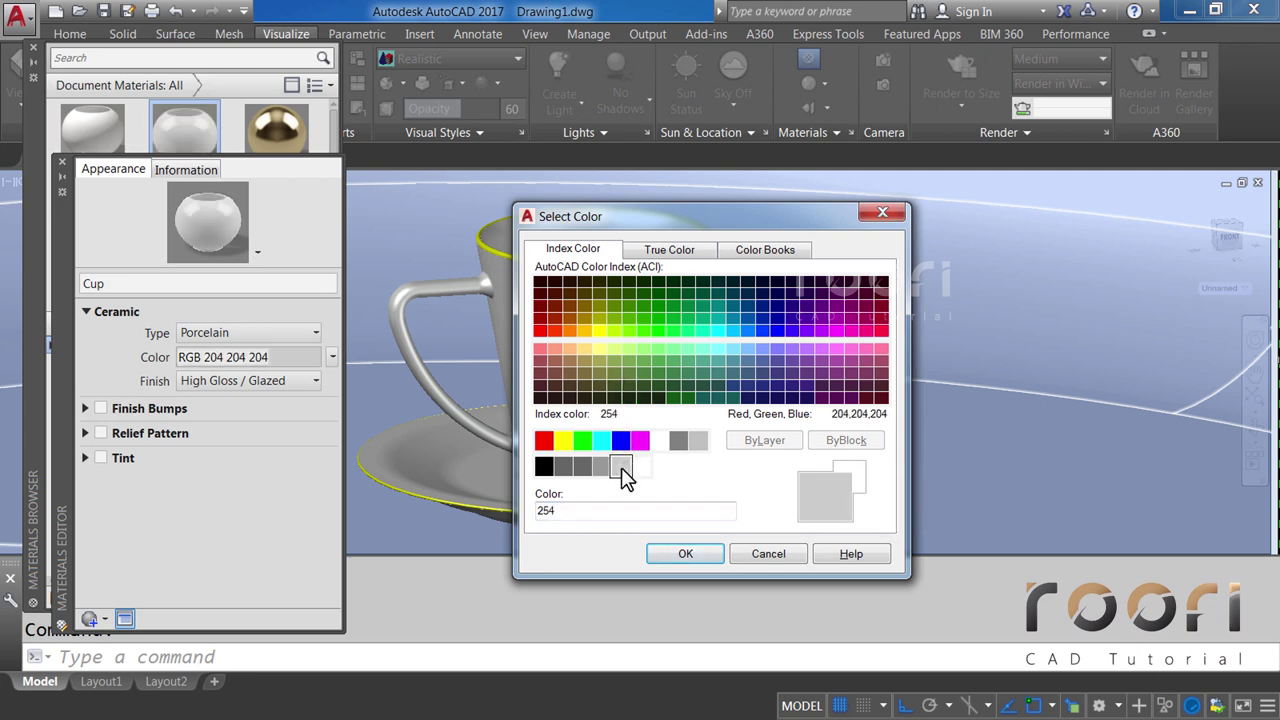
{"action": "left_click", "coordinate": [662, 554]}
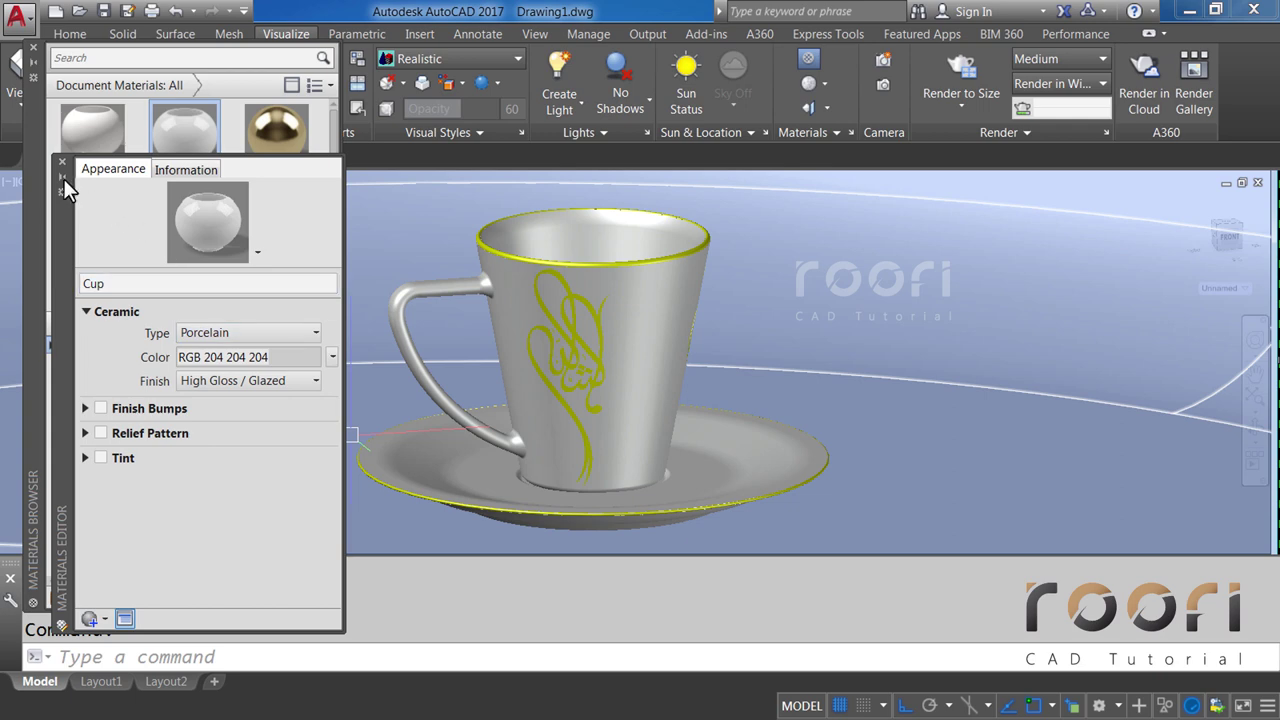
{"action": "left_click", "coordinate": [61, 163]}
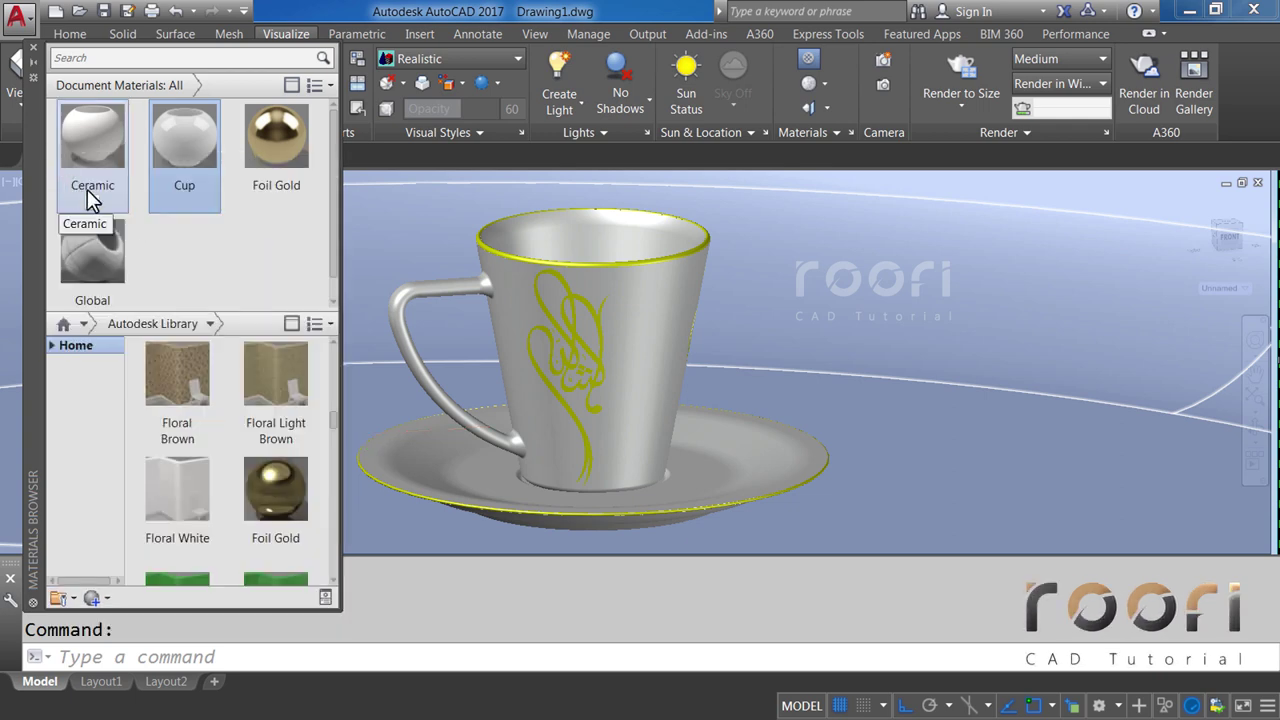
Set the Ceramic material's colour to red, True Color 204,0,0.
{"action": "scroll", "coordinate": [140, 210], "scroll_direction": "up", "scroll_amount": 1}
{"action": "left_click", "coordinate": [93, 201]}
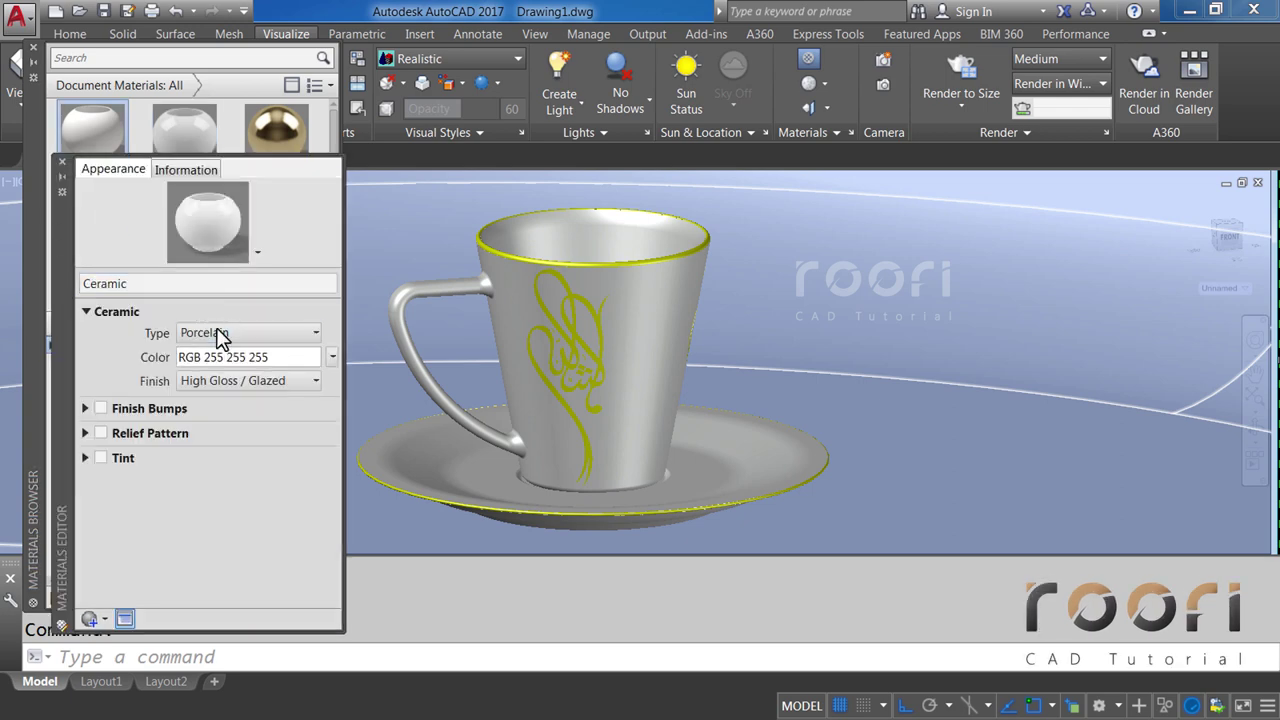
{"action": "left_click", "coordinate": [238, 366]}
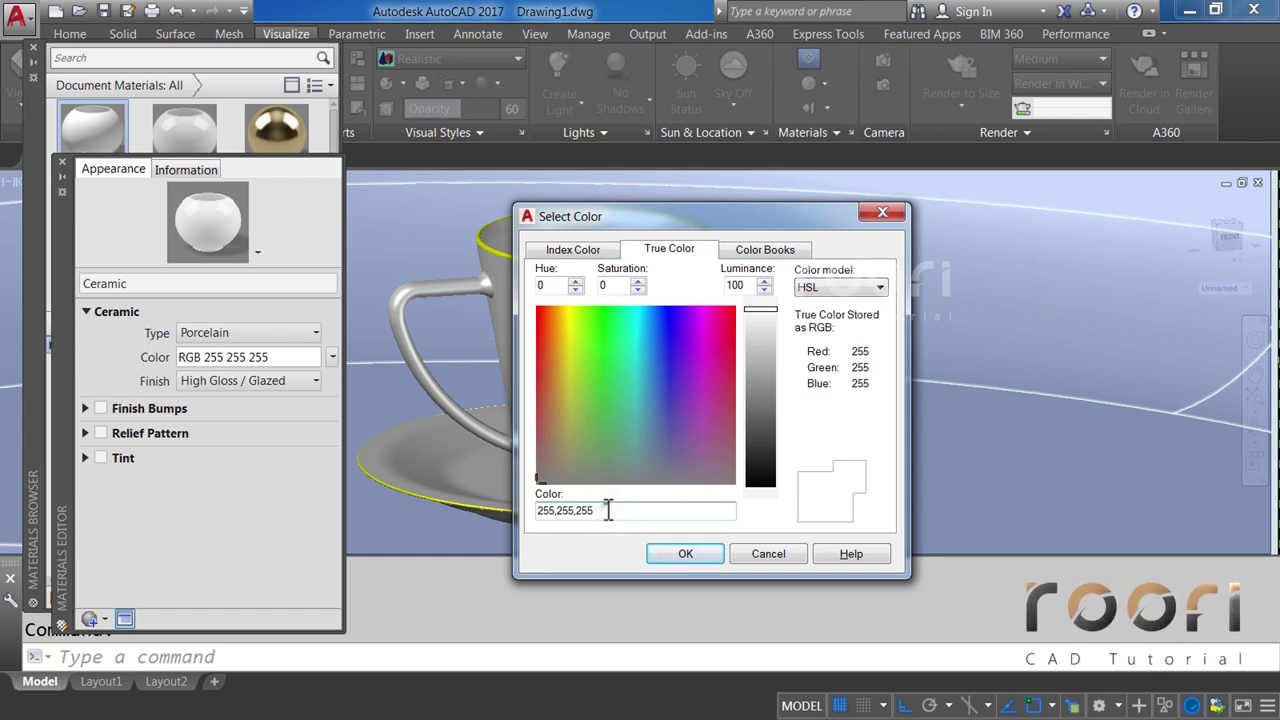
{"action": "type", "text": "204"}
{"action": "type", "text": ",0"}
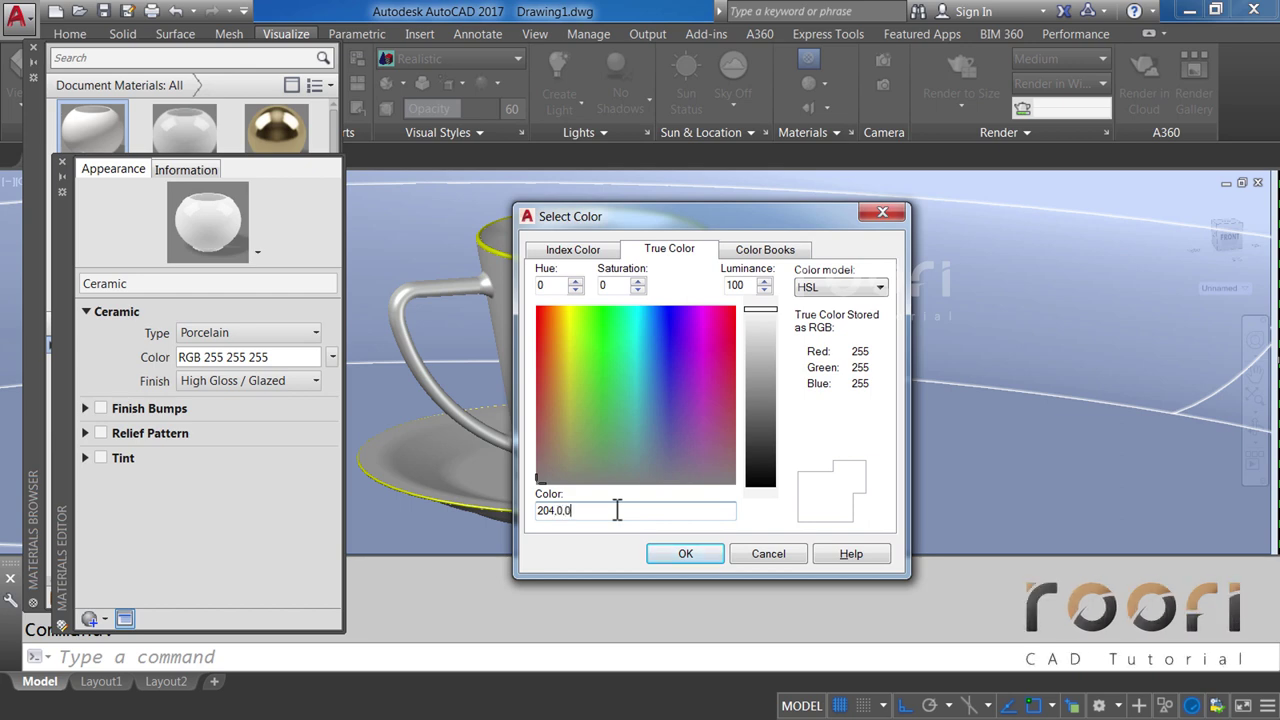
{"action": "left_click", "coordinate": [675, 555]}
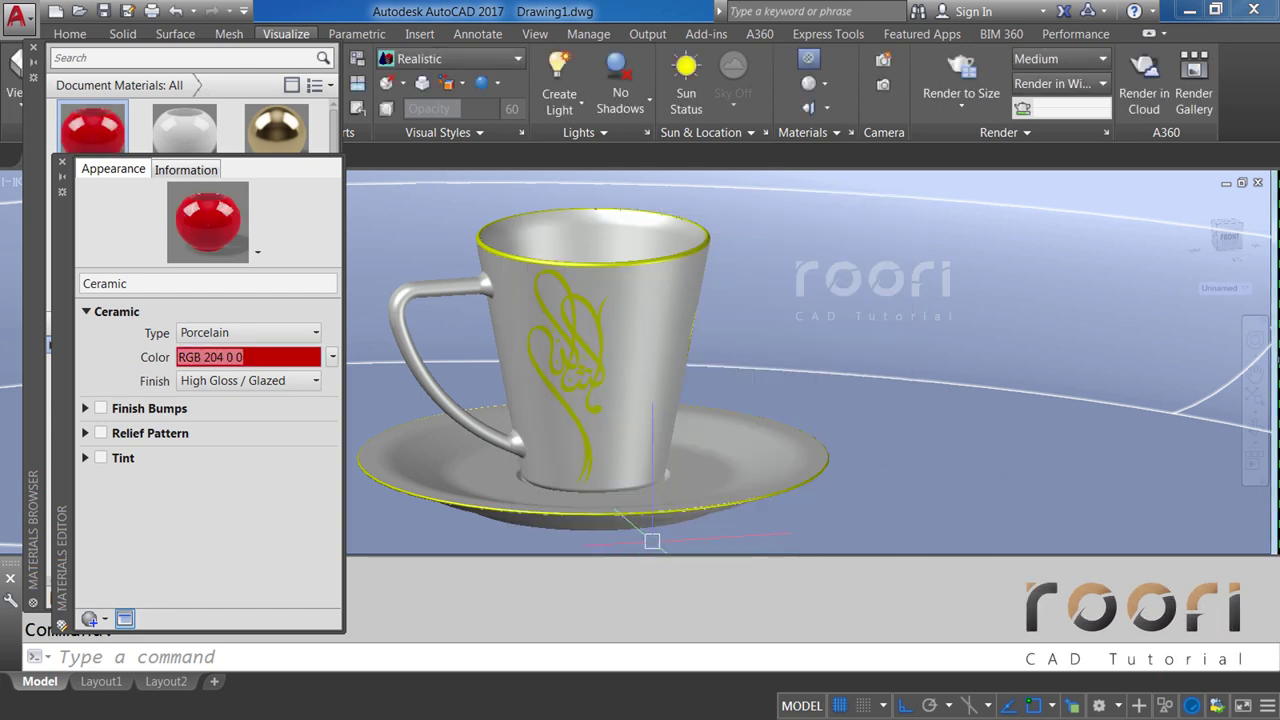
Change Ceramic's finish to Matte and close its editor.
{"action": "left_click", "coordinate": [306, 384]}
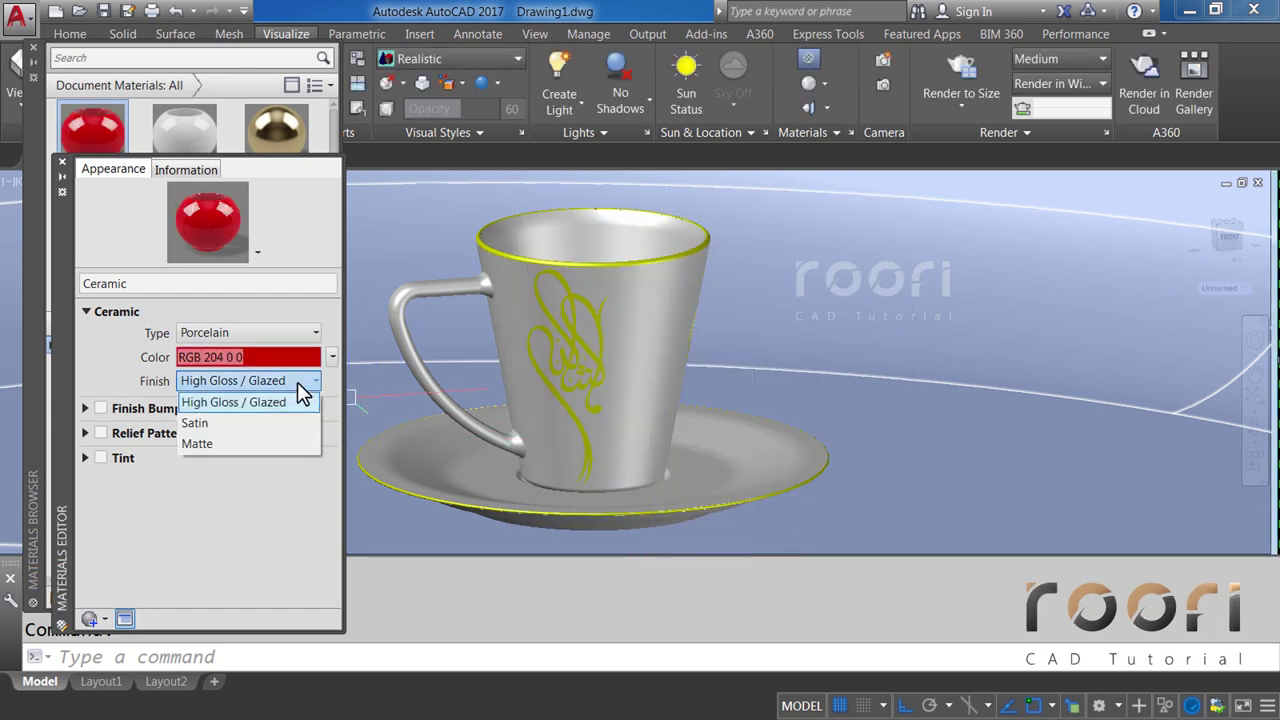
{"action": "left_click", "coordinate": [192, 444]}
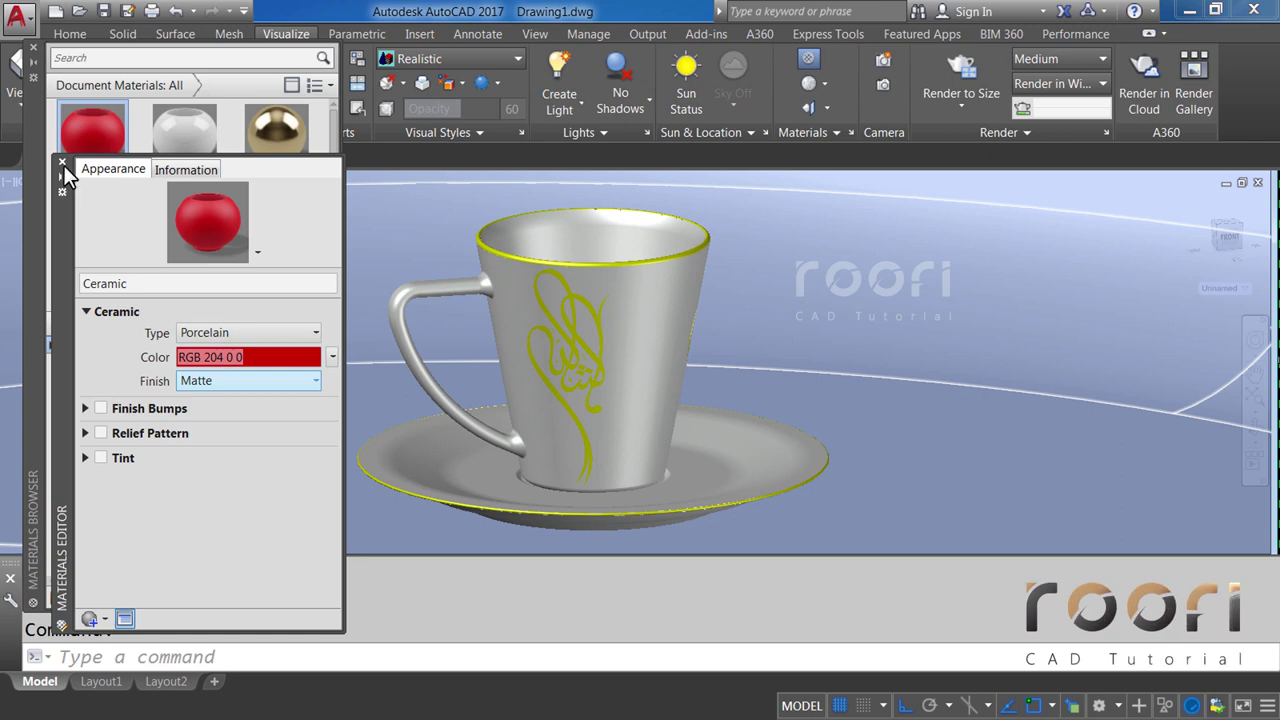
{"action": "left_click", "coordinate": [62, 162]}
{"action": "scroll", "coordinate": [160, 232], "scroll_direction": "down", "scroll_amount": 1}
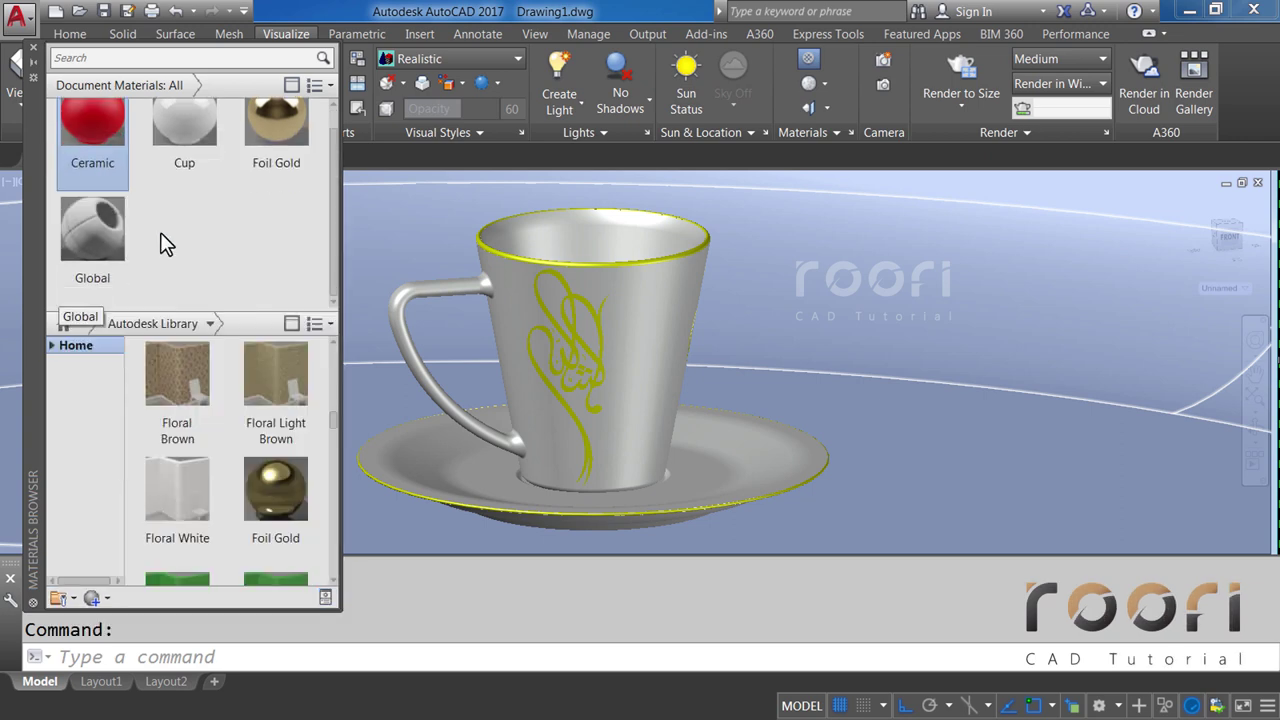
{"action": "scroll", "coordinate": [331, 246], "scroll_direction": "up", "scroll_amount": 1}
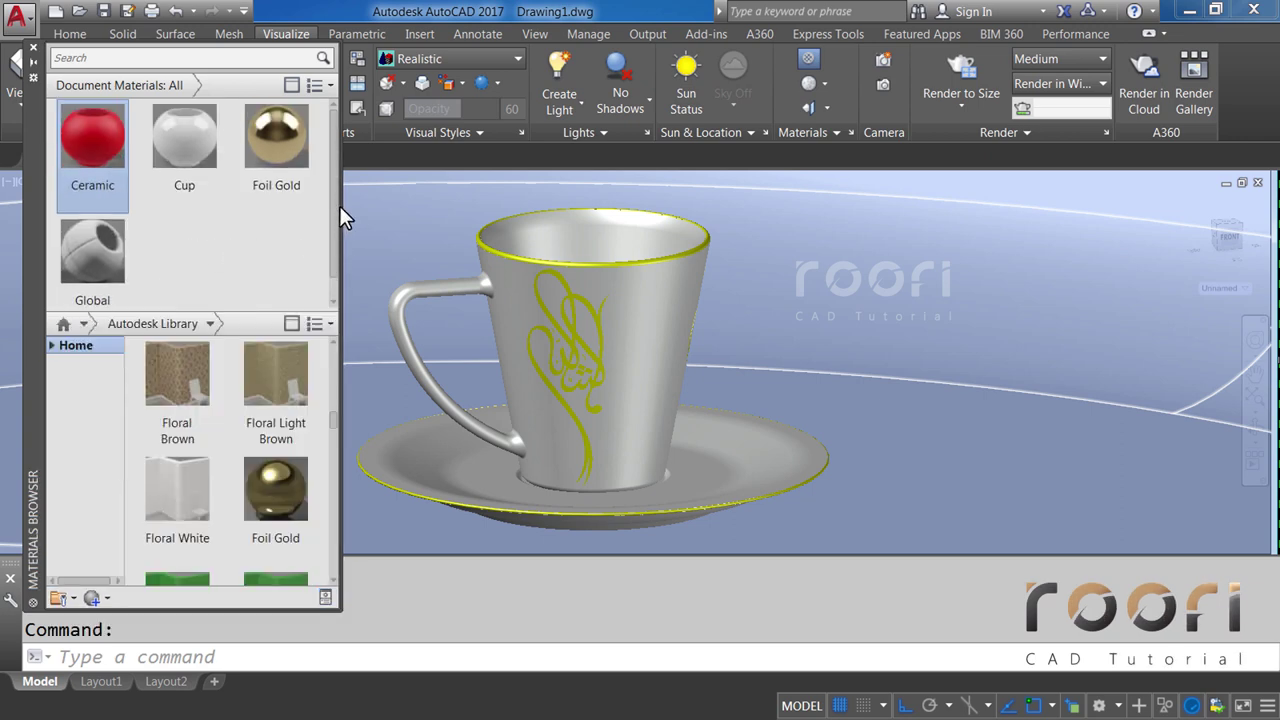
Assign the Ceramic material to the backdrop solid through its Properties material list.
{"action": "right_click", "coordinate": [767, 211]}
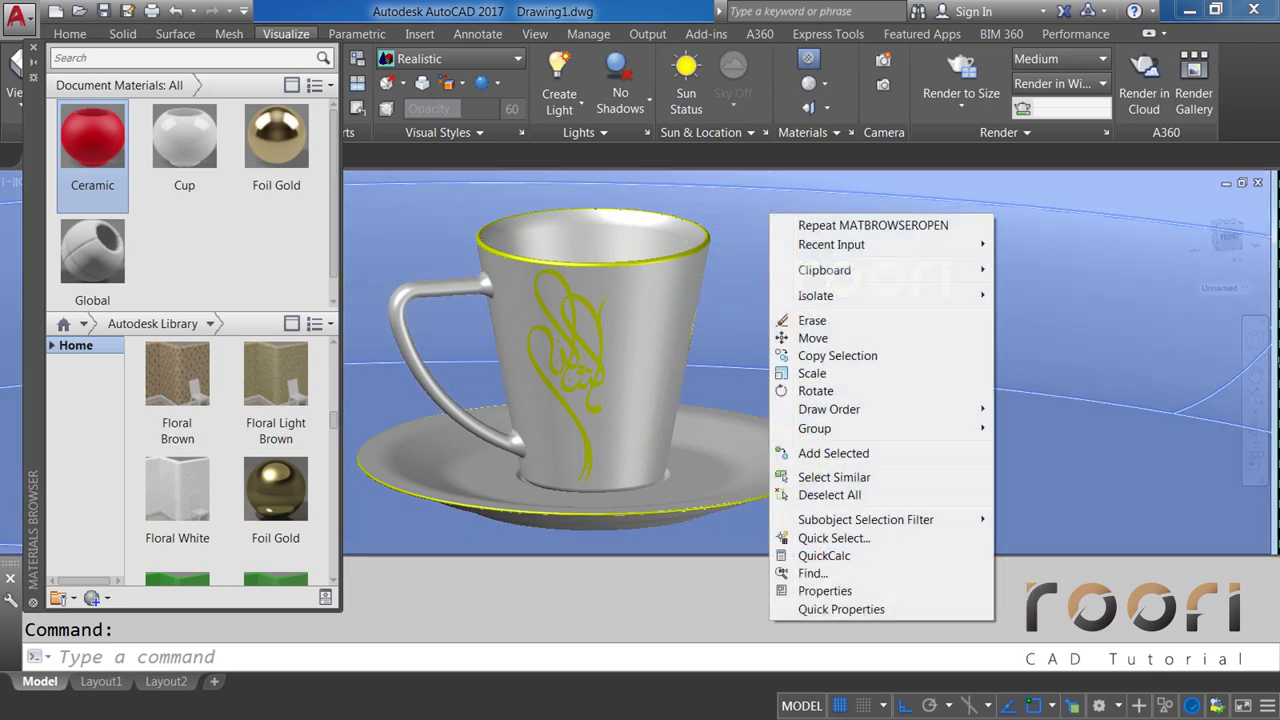
{"action": "left_click", "coordinate": [823, 591]}
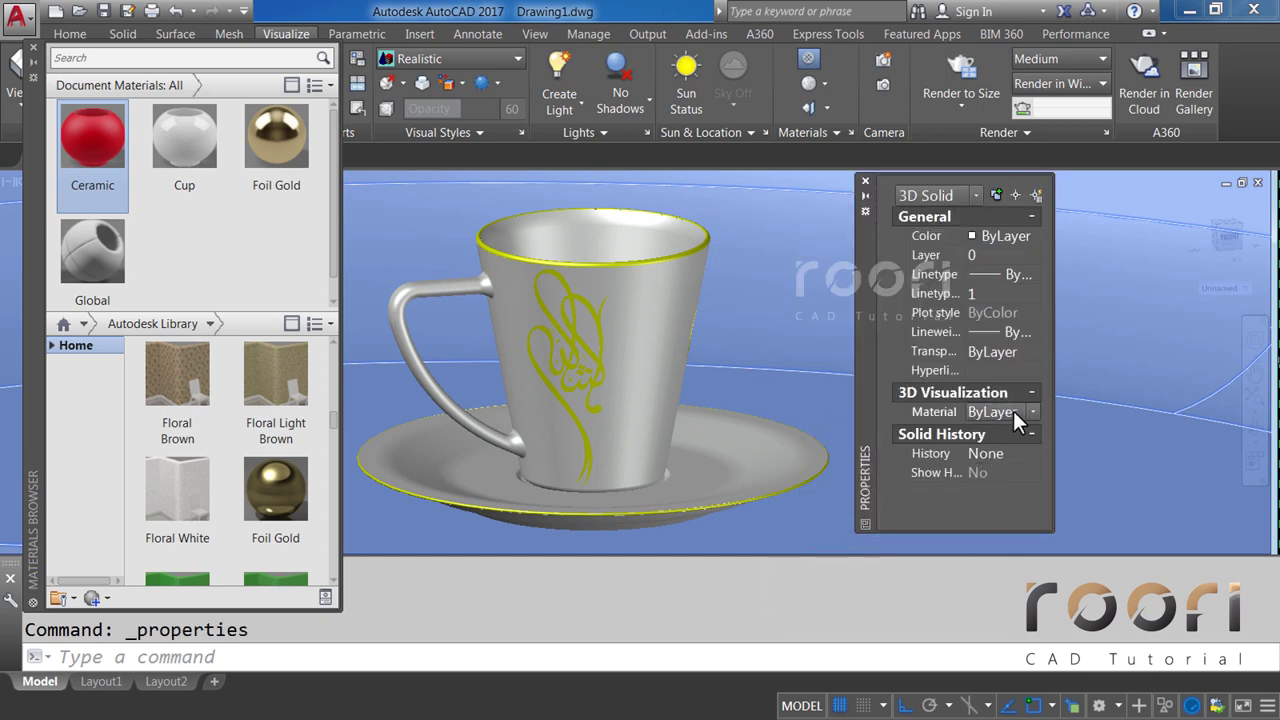
{"action": "left_click", "coordinate": [1032, 411]}
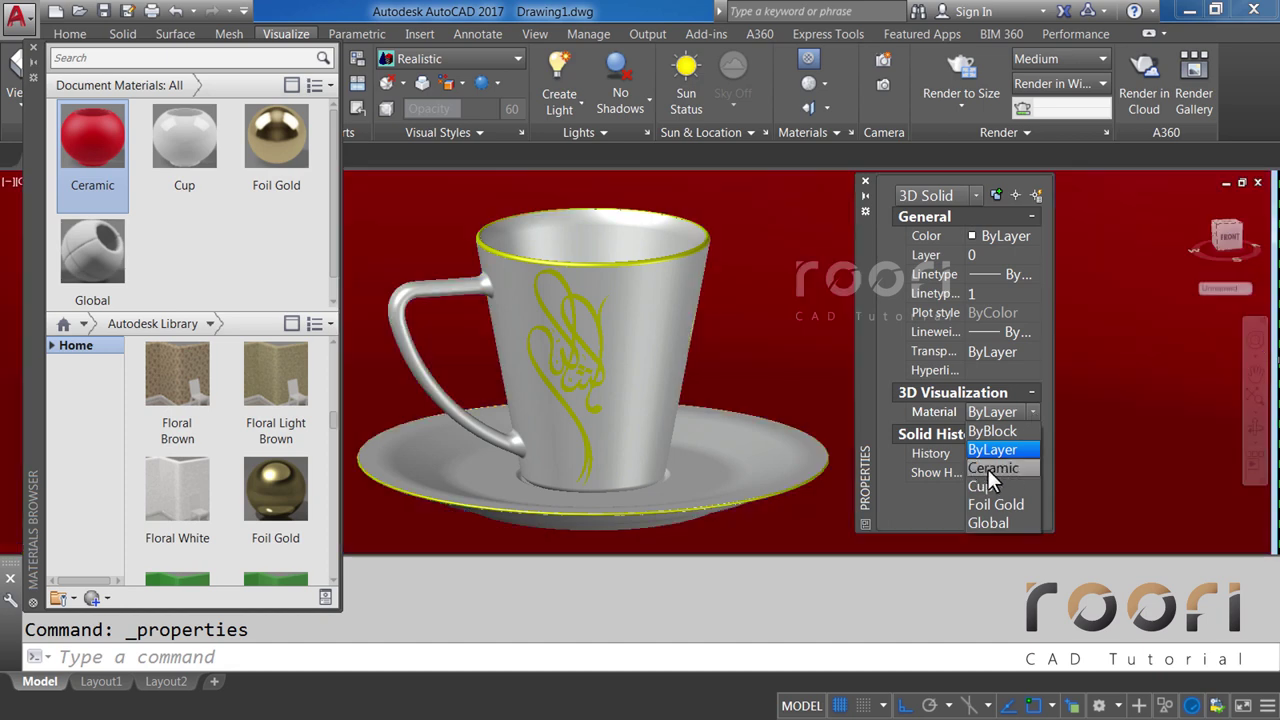
{"action": "left_click", "coordinate": [988, 470]}
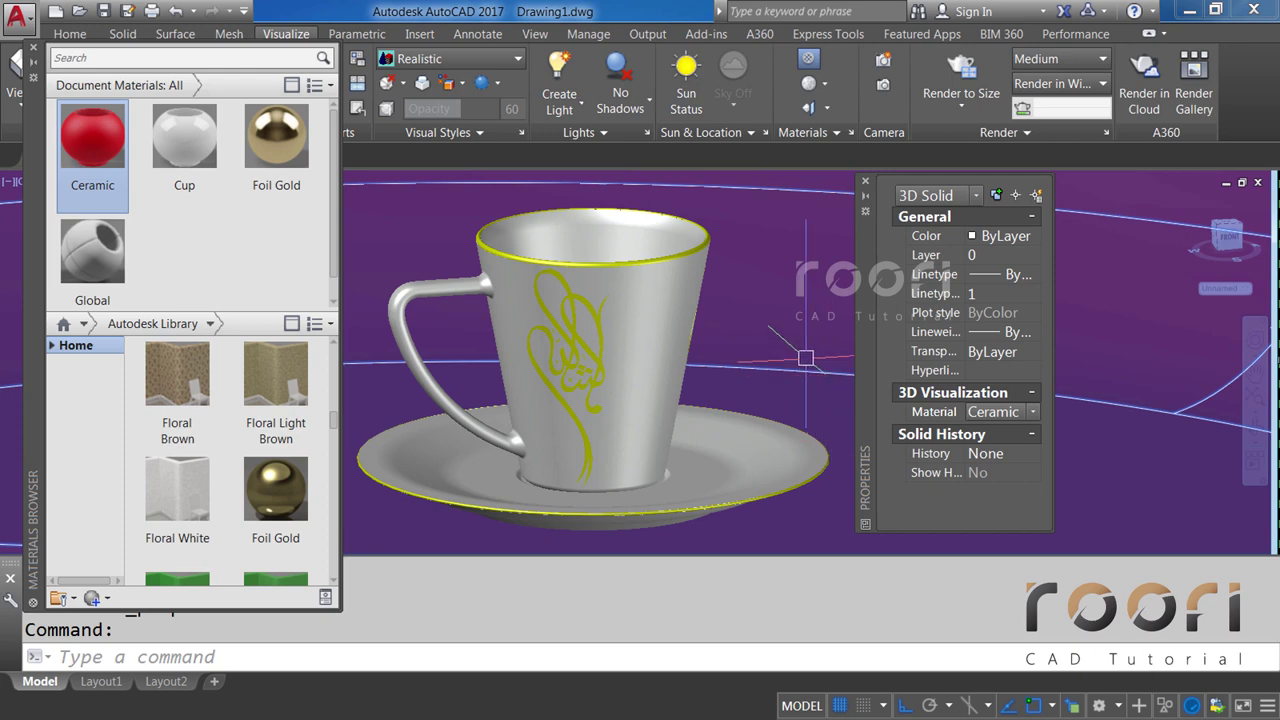
{"action": "key", "text": "Escape"}
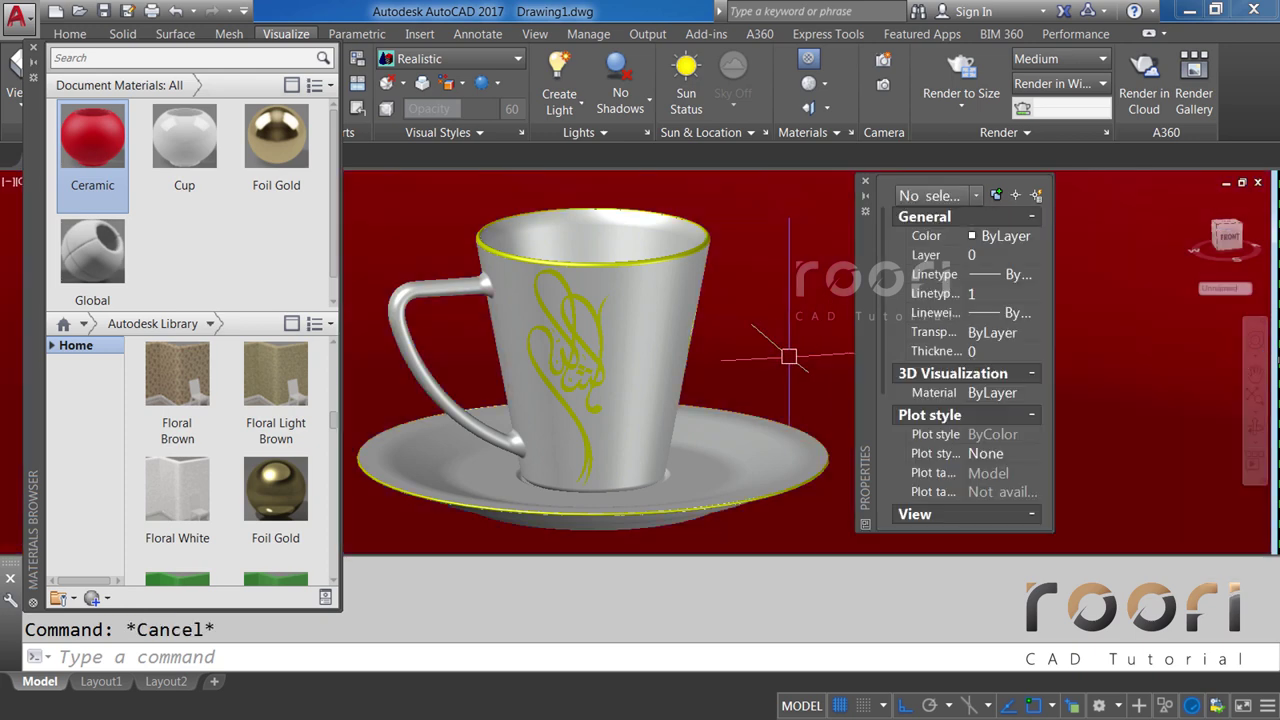
{"action": "left_click", "coordinate": [655, 302]}
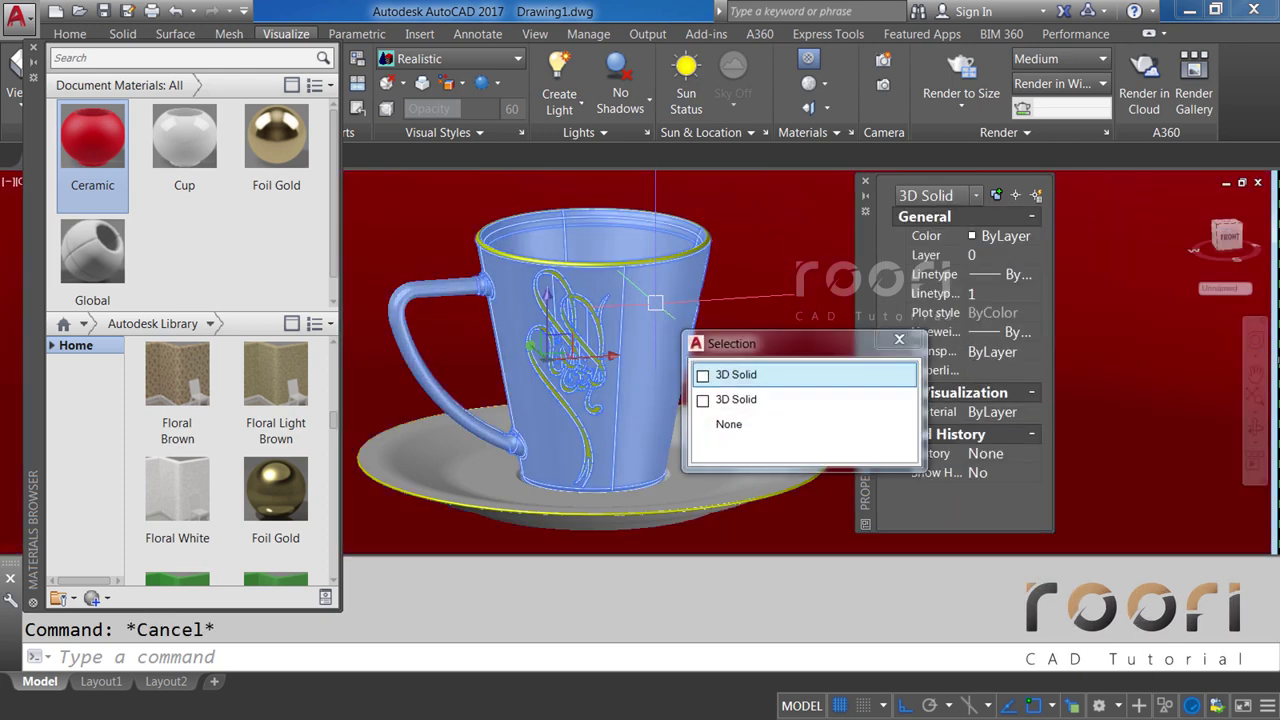
Assign the Cup material to the selected cup and saucer solids.
{"action": "left_click", "coordinate": [733, 378]}
{"action": "left_click", "coordinate": [740, 440]}
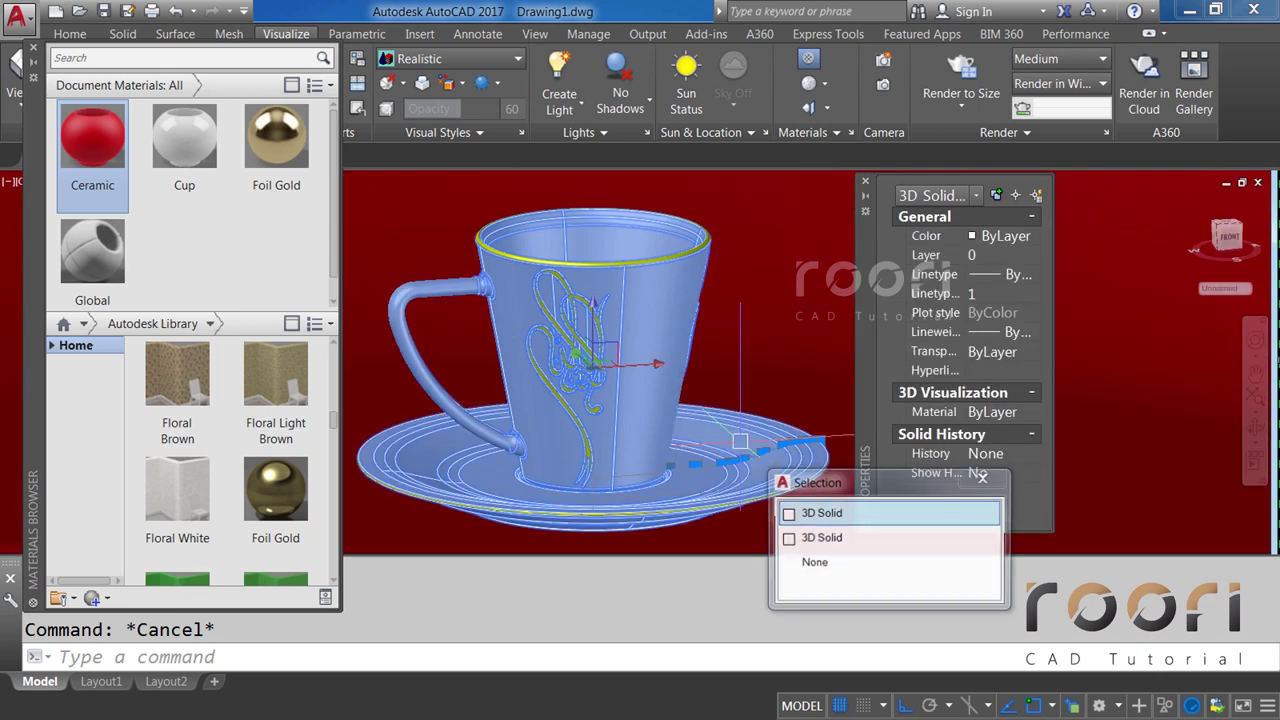
{"action": "left_click", "coordinate": [815, 520]}
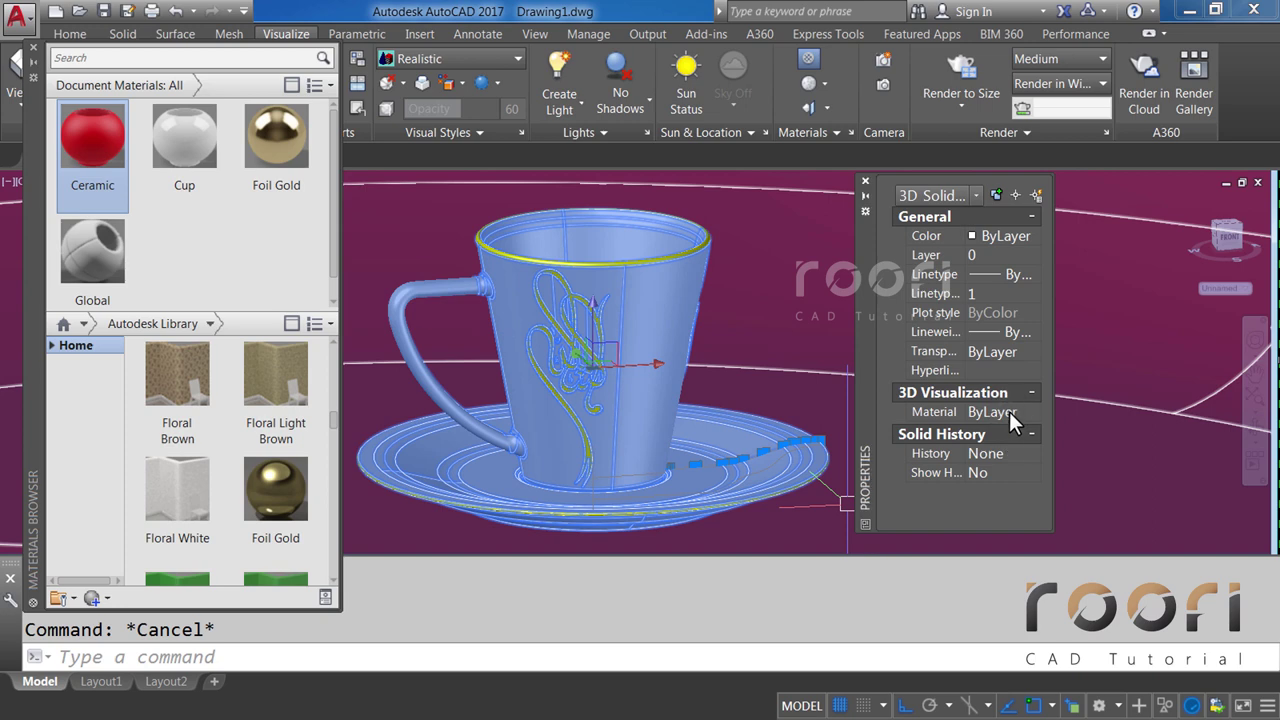
{"action": "left_click", "coordinate": [1009, 411]}
{"action": "left_click", "coordinate": [1032, 411]}
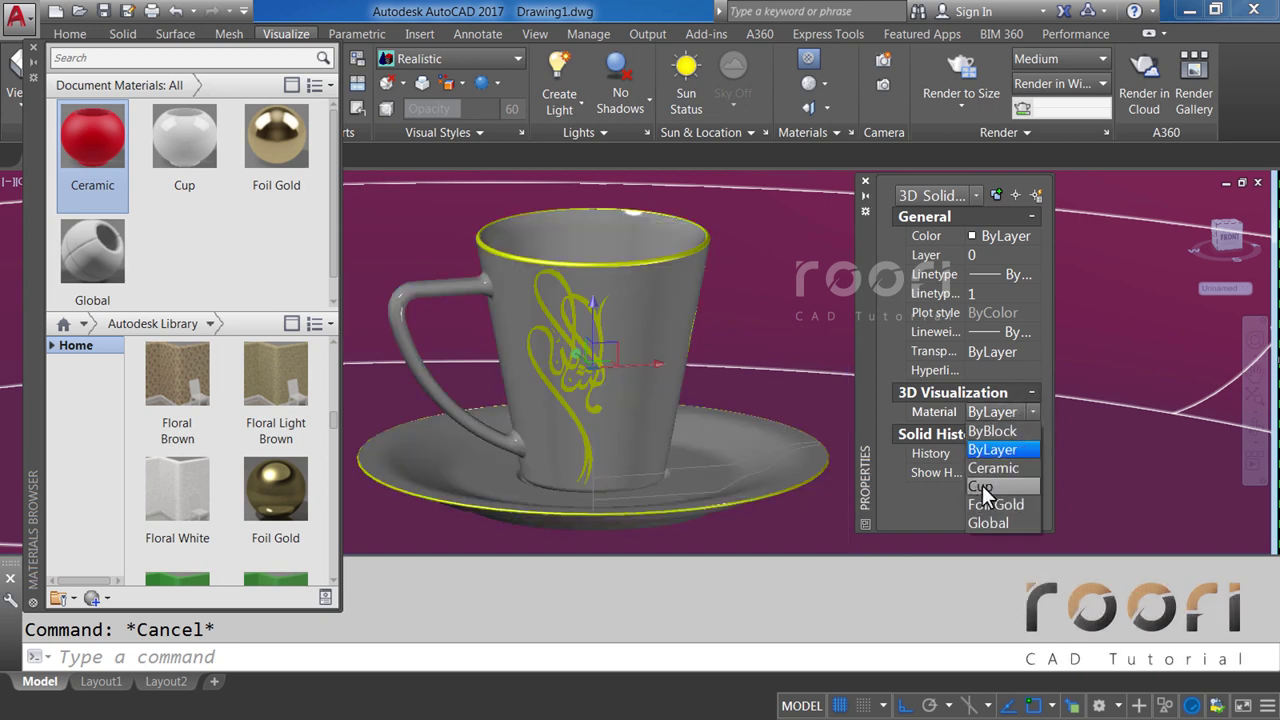
{"action": "left_click", "coordinate": [983, 487]}
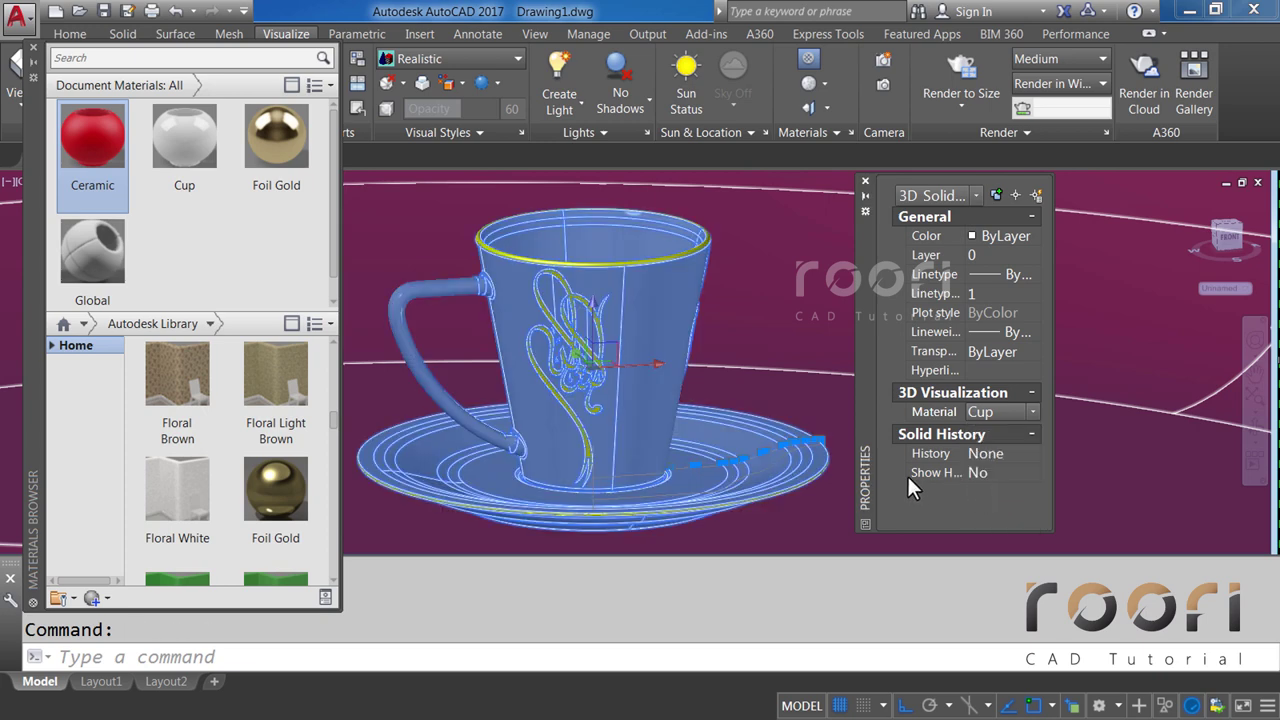
{"action": "key", "text": "Escape"}
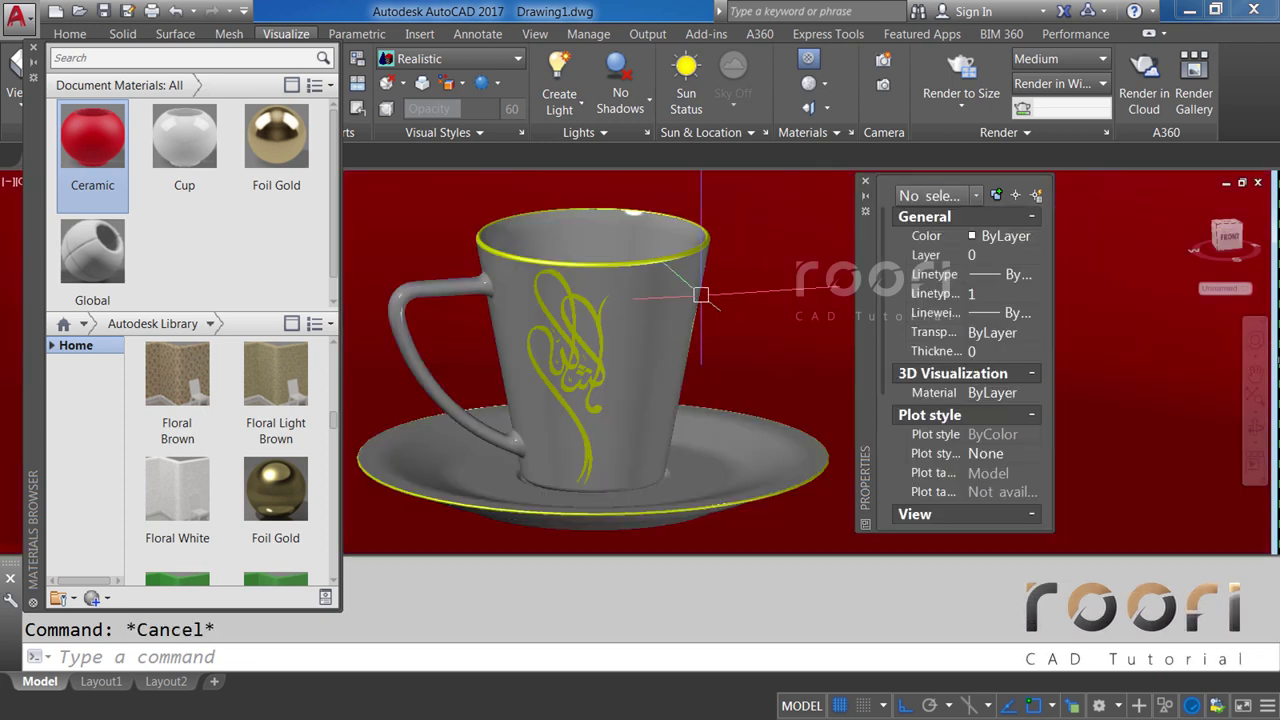
Assign Foil Gold to the cup rim, calligraphy and saucer rim, then close Properties.
{"action": "left_click", "coordinate": [700, 242]}
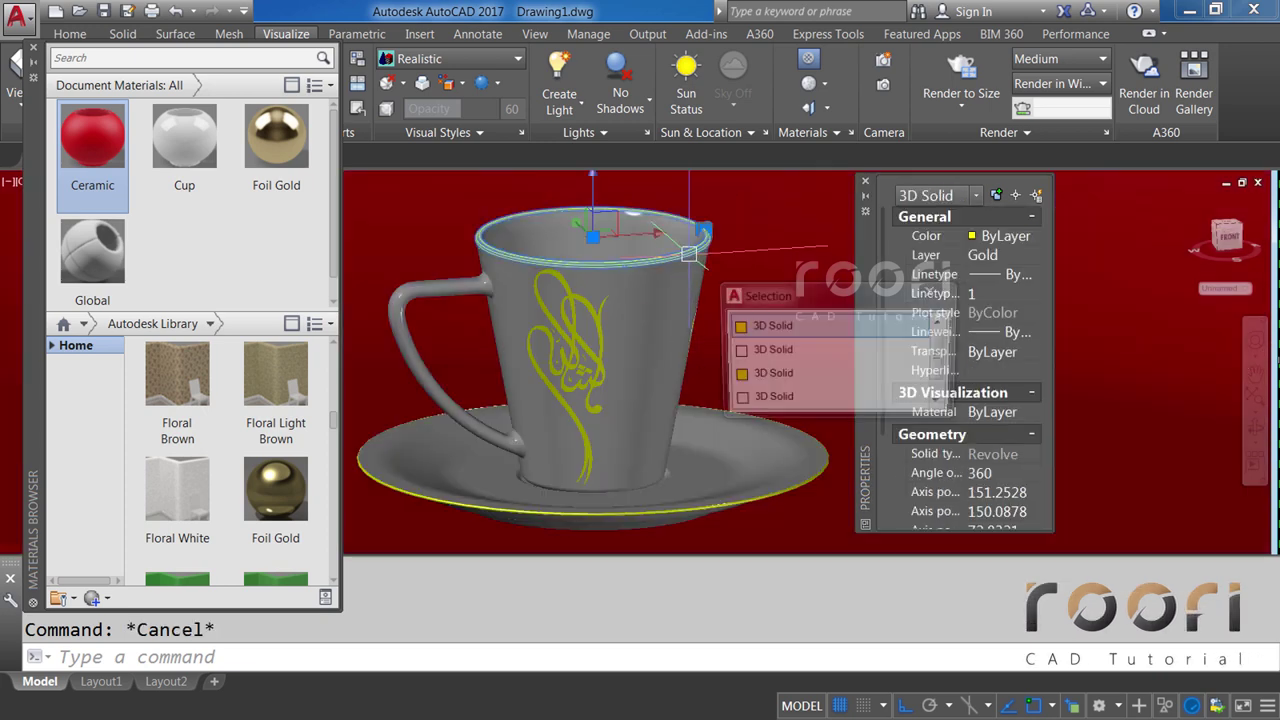
{"action": "left_click", "coordinate": [752, 328]}
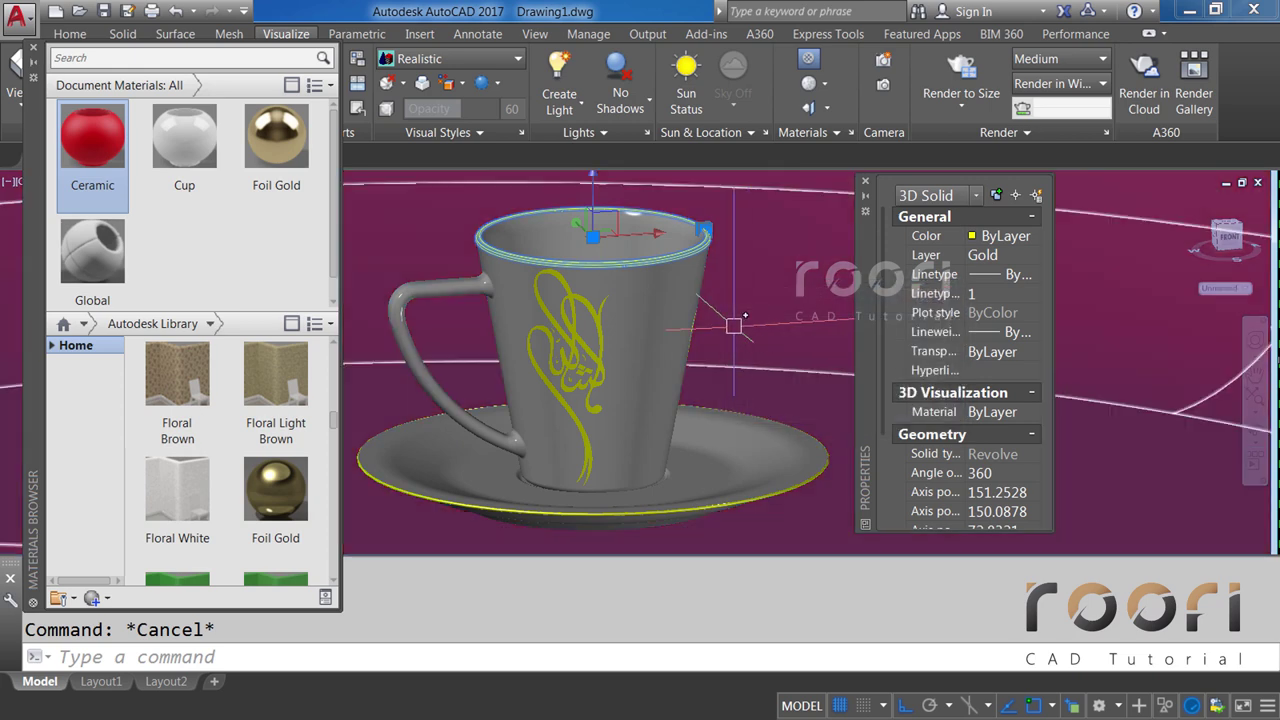
{"action": "left_click", "coordinate": [588, 313]}
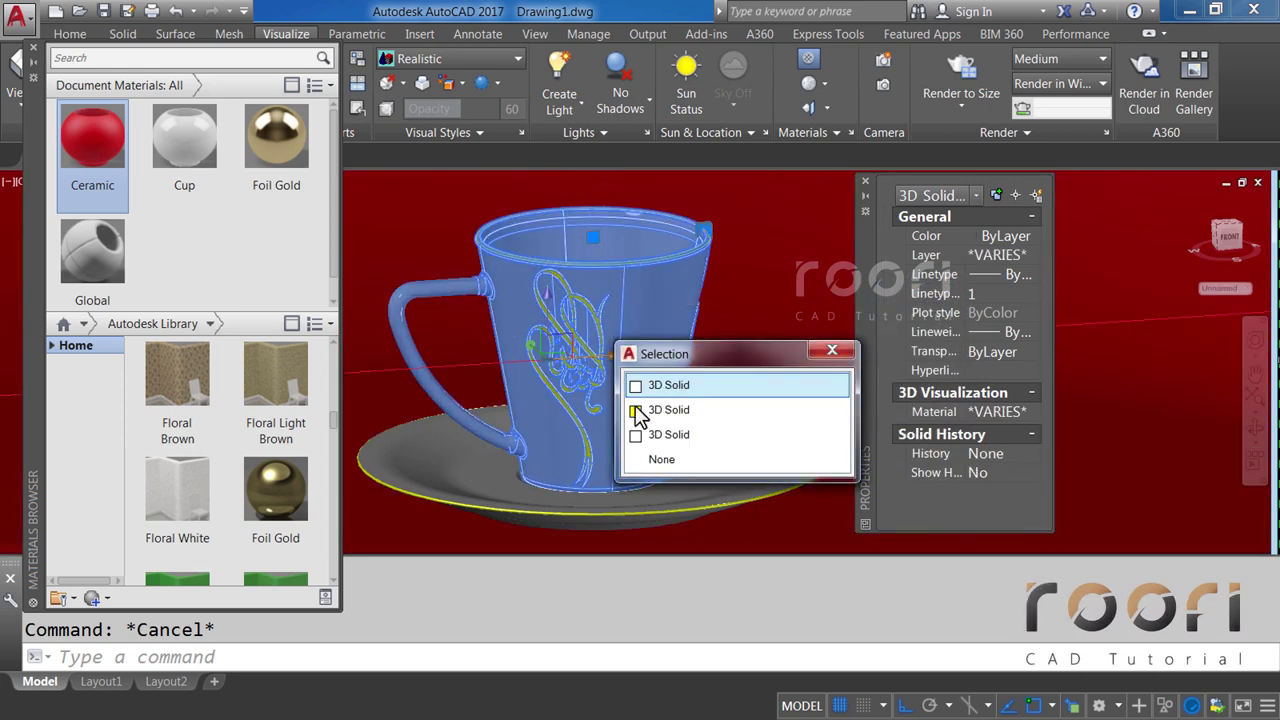
{"action": "left_click", "coordinate": [659, 411]}
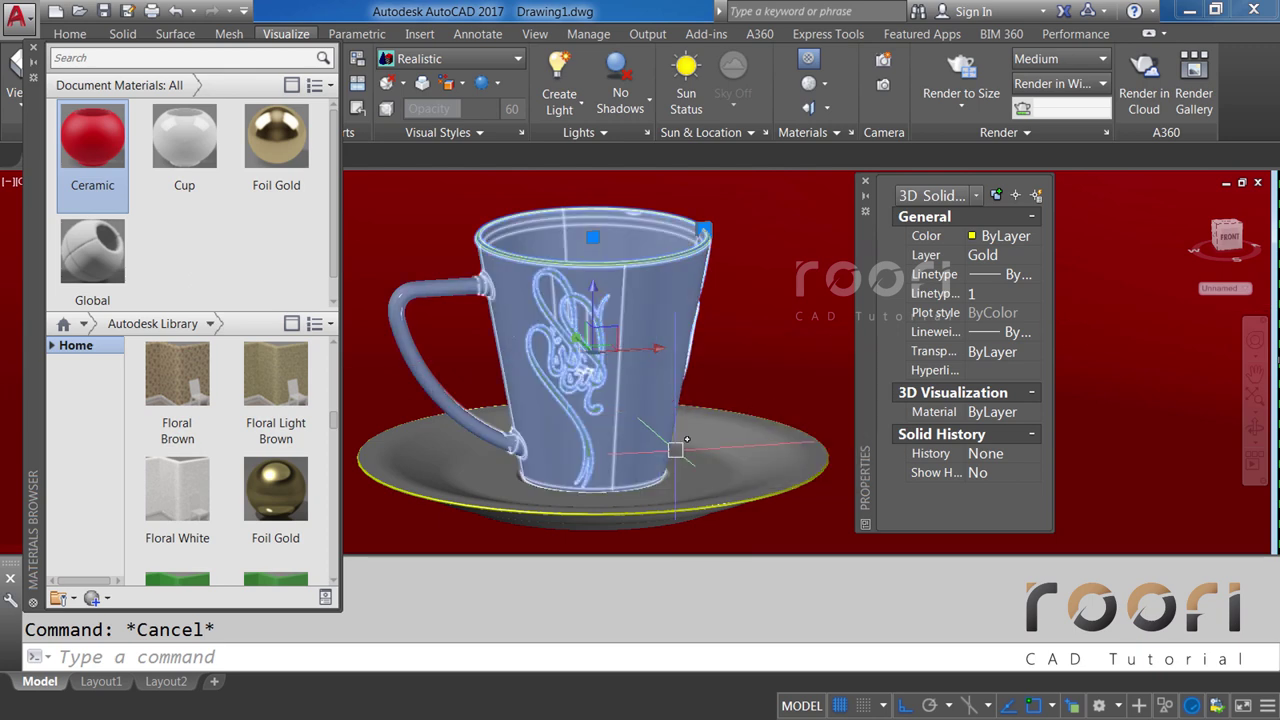
{"action": "left_click", "coordinate": [709, 503]}
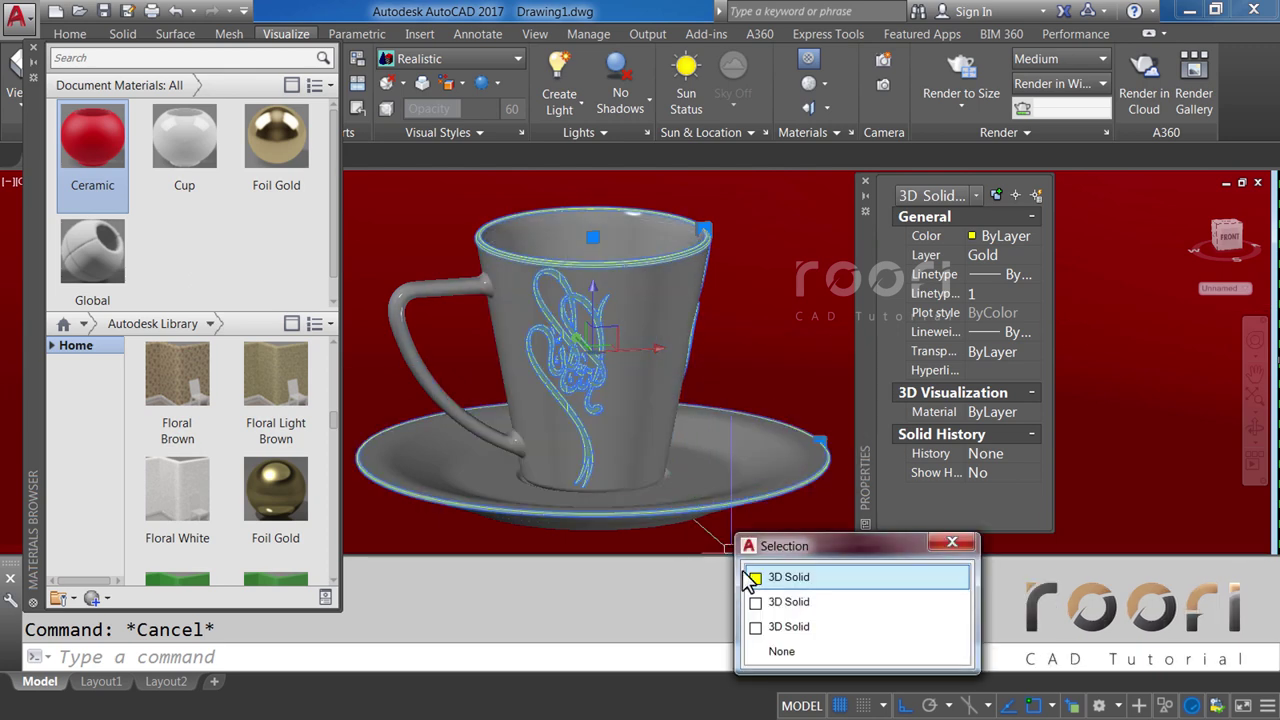
{"action": "left_click", "coordinate": [795, 580]}
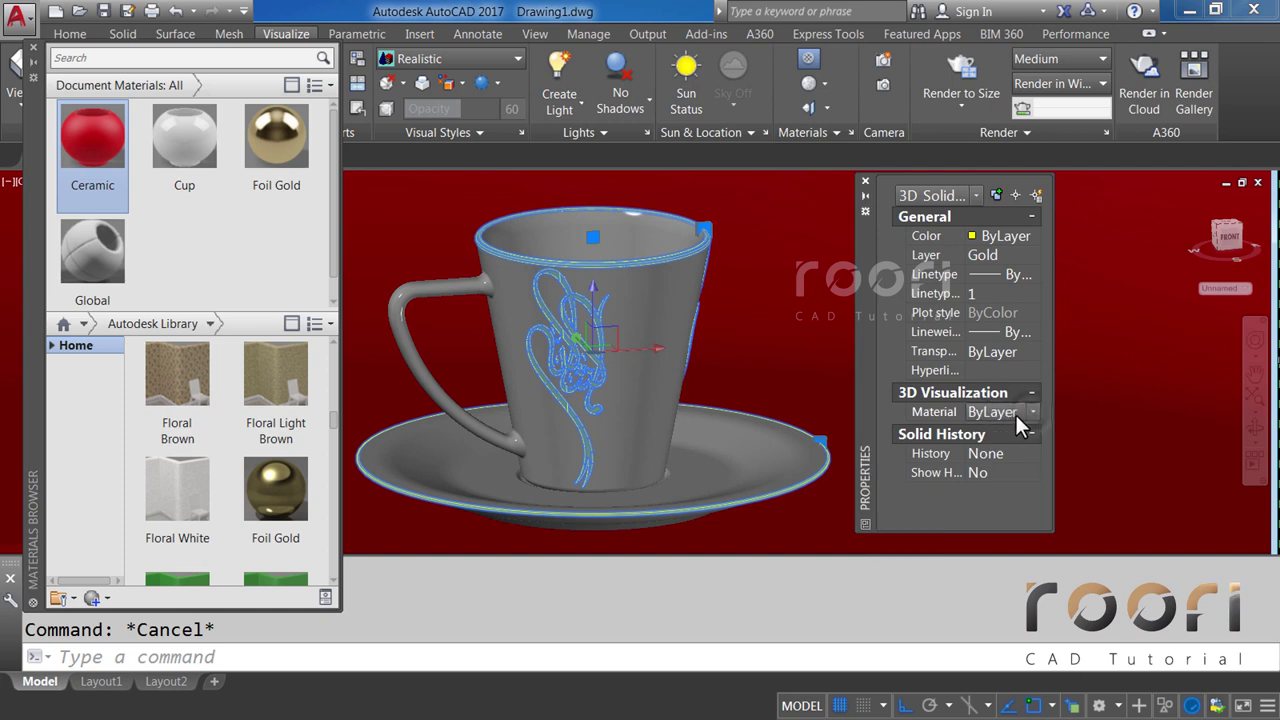
{"action": "left_click", "coordinate": [1031, 412]}
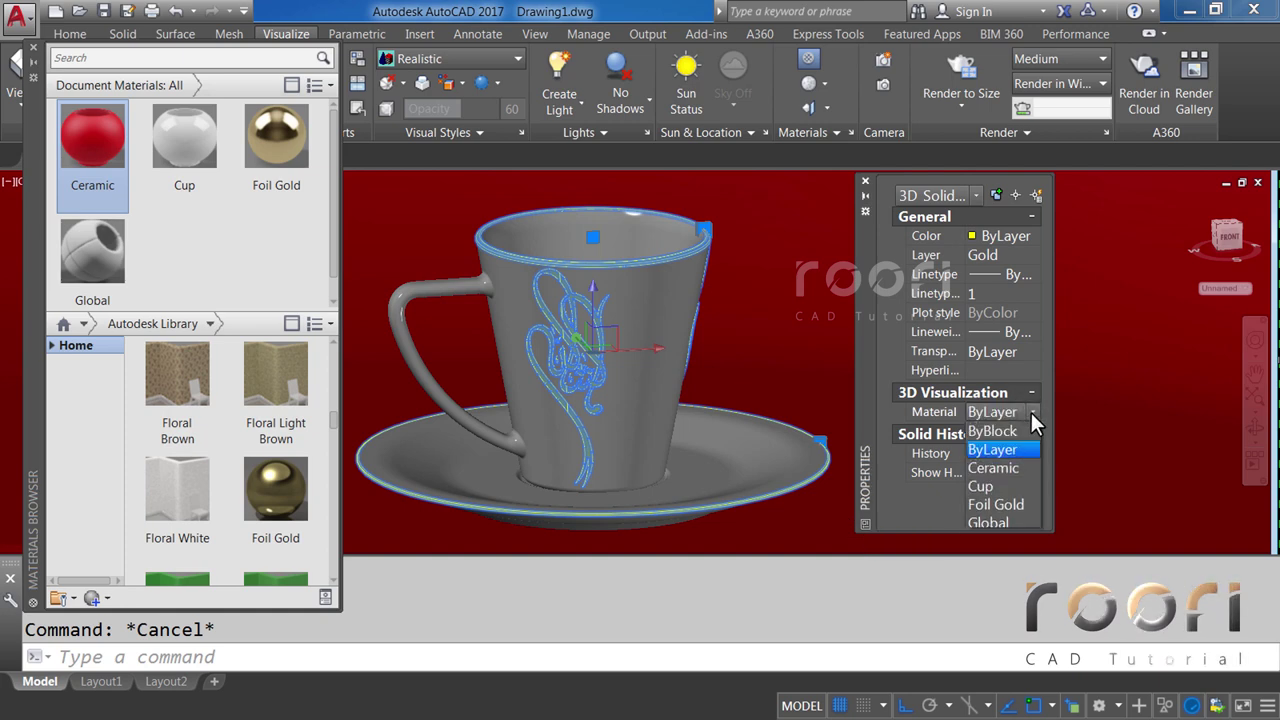
{"action": "left_click", "coordinate": [984, 503]}
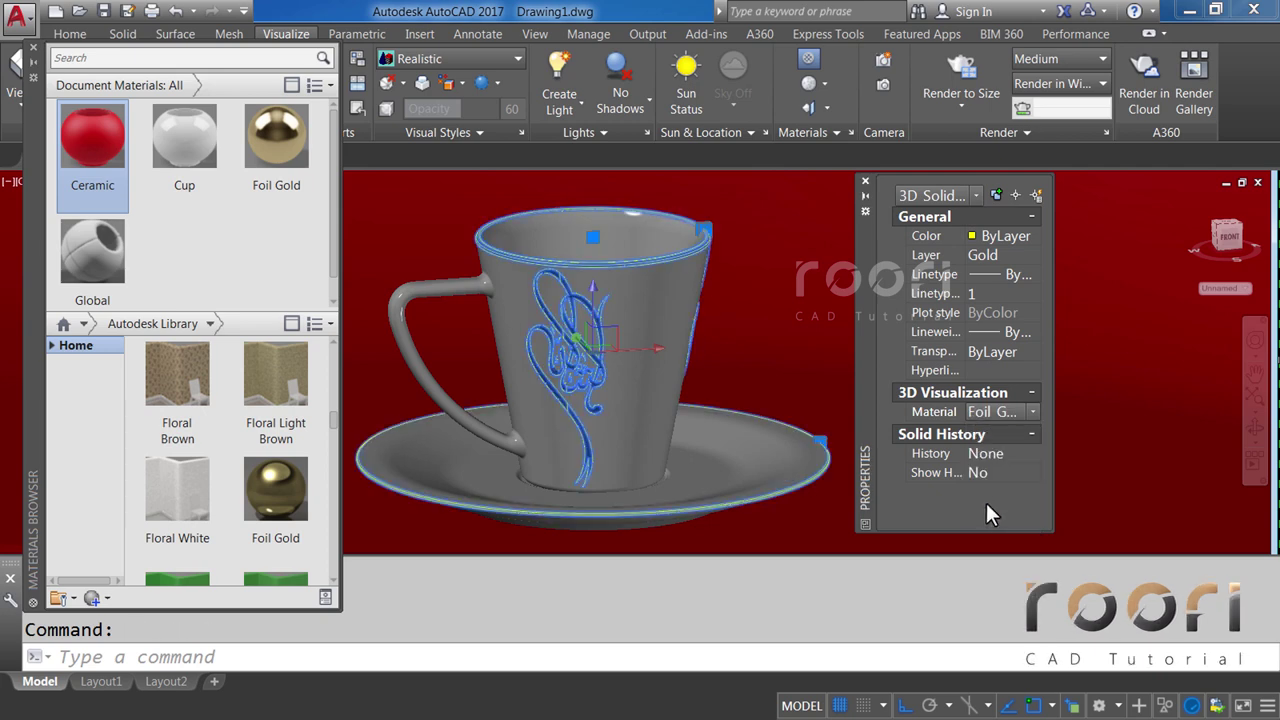
{"action": "left_click", "coordinate": [865, 182]}
Close the Materials Browser and orbit the view slightly around the cup and saucer.
{"action": "key", "text": "Escape"}
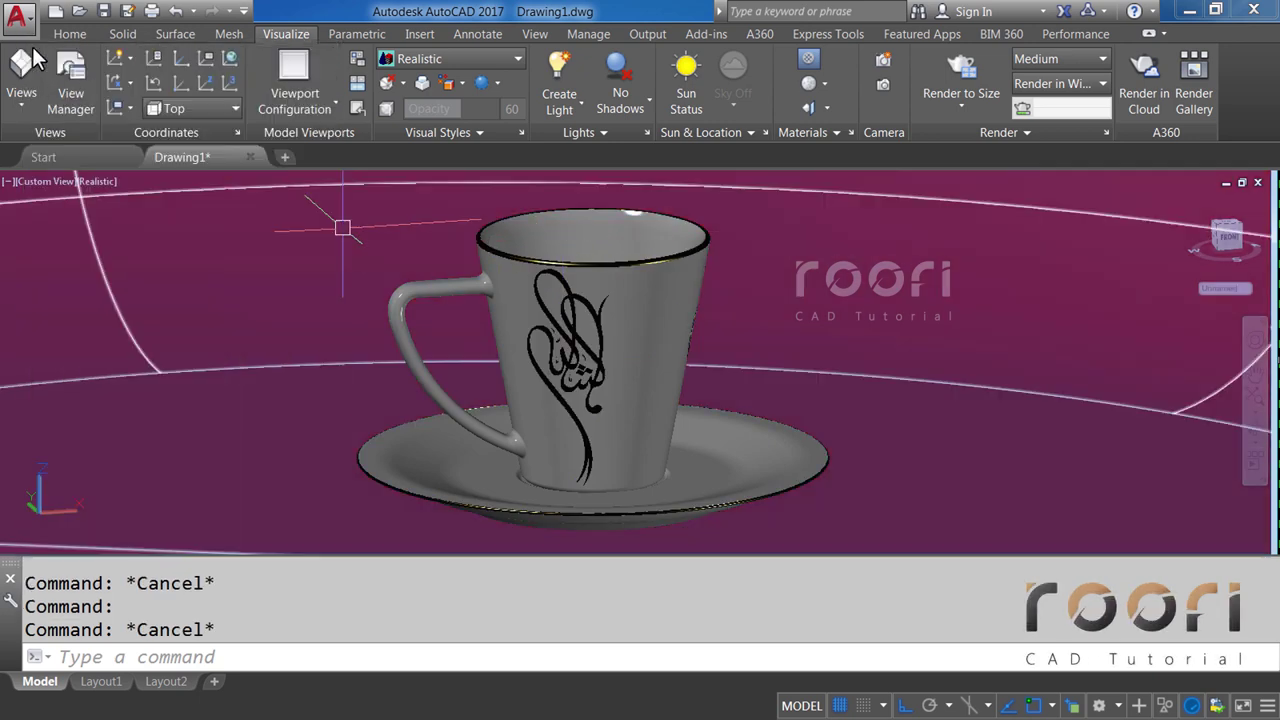
{"action": "left_click", "coordinate": [33, 50]}
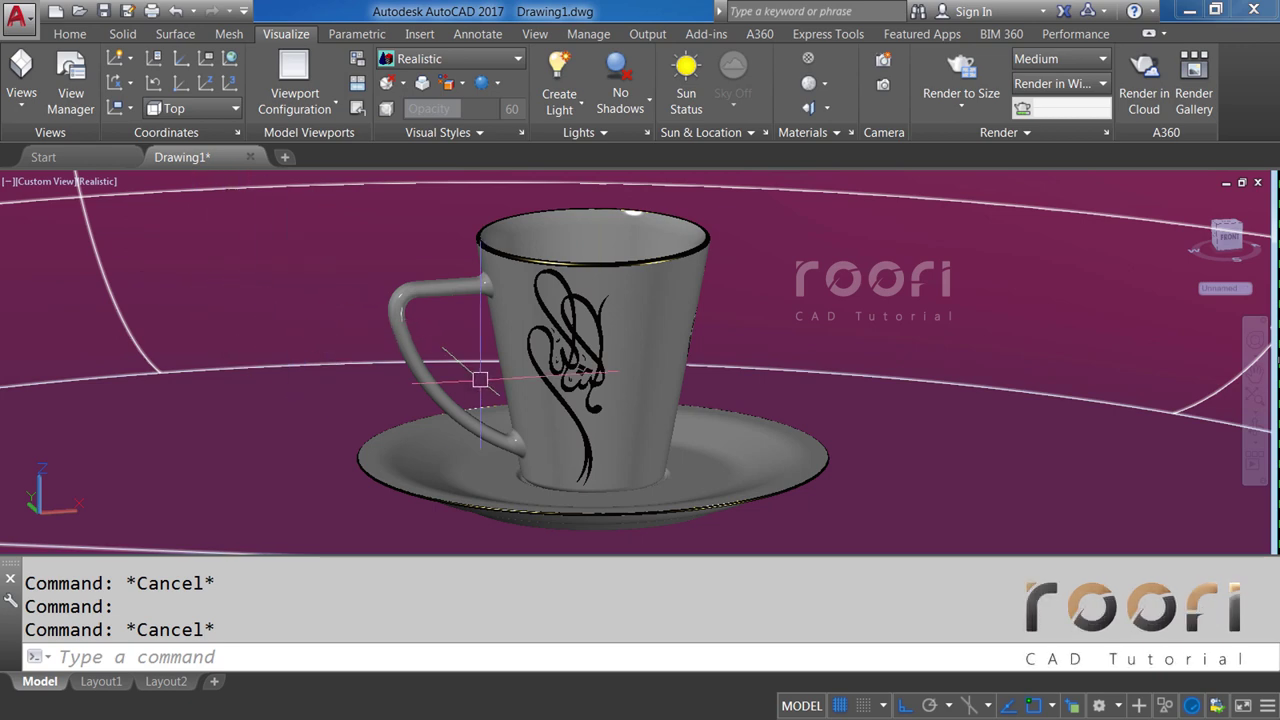
{"action": "middle_click_drag", "start_coordinate": [512, 395], "coordinate": [532, 387], "text": "shift"}
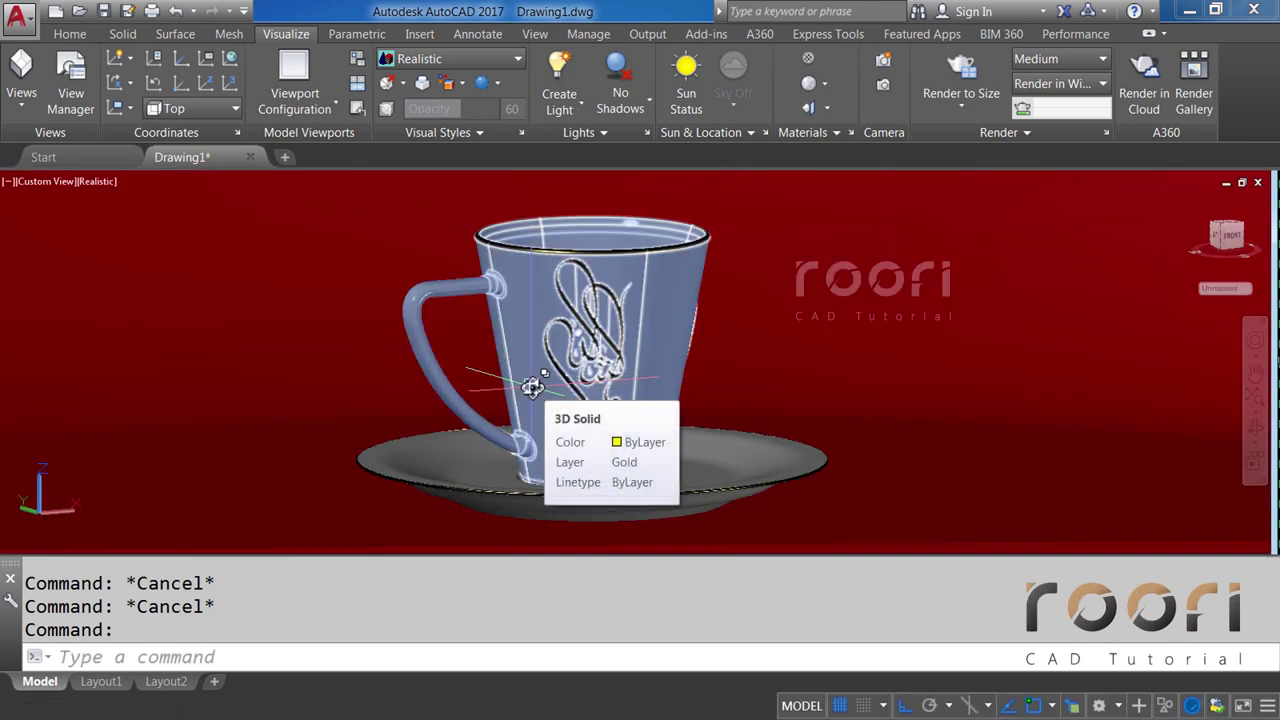
{"action": "mouse_move", "coordinate": [532, 387]}
{"action": "middle_mouse_down", "text": "shift"}
{"action": "mouse_move", "coordinate": [593, 360]}
{"action": "mouse_move", "coordinate": [570, 381]}
{"action": "middle_mouse_up", "text": "shift"}
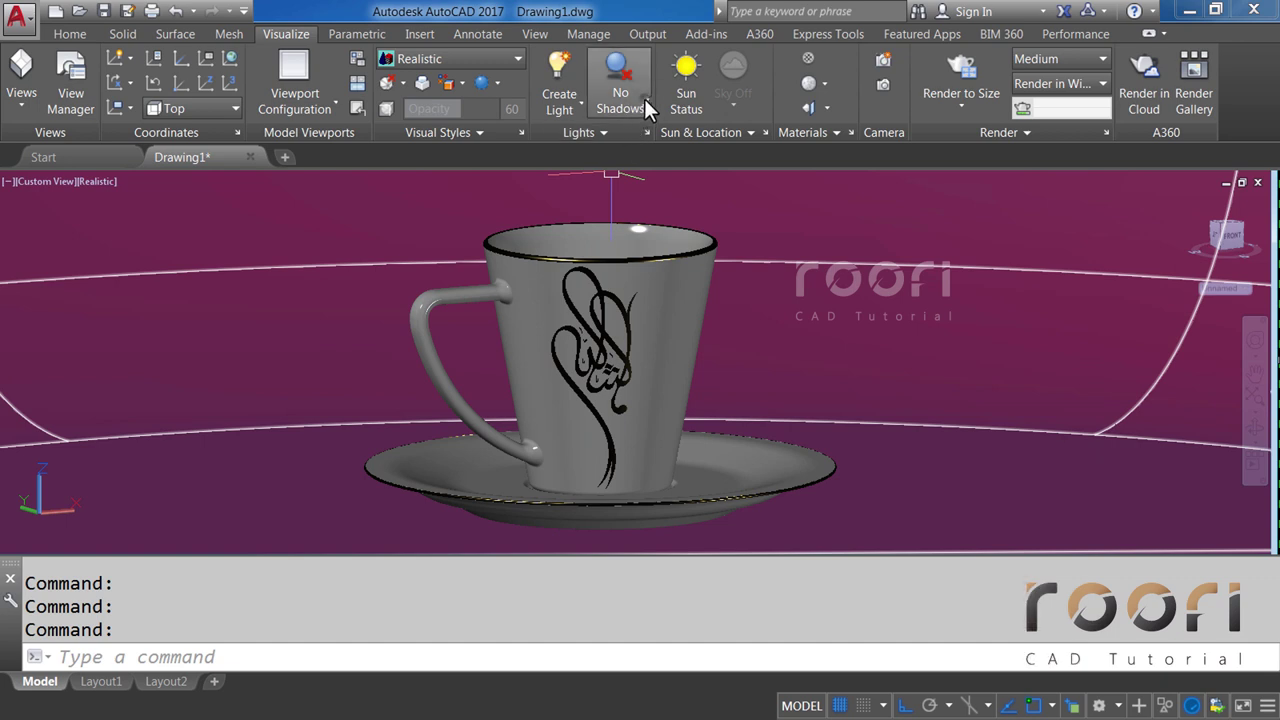
Switch the viewport shadow display to Full Shadows.
{"action": "left_click", "coordinate": [647, 104]}
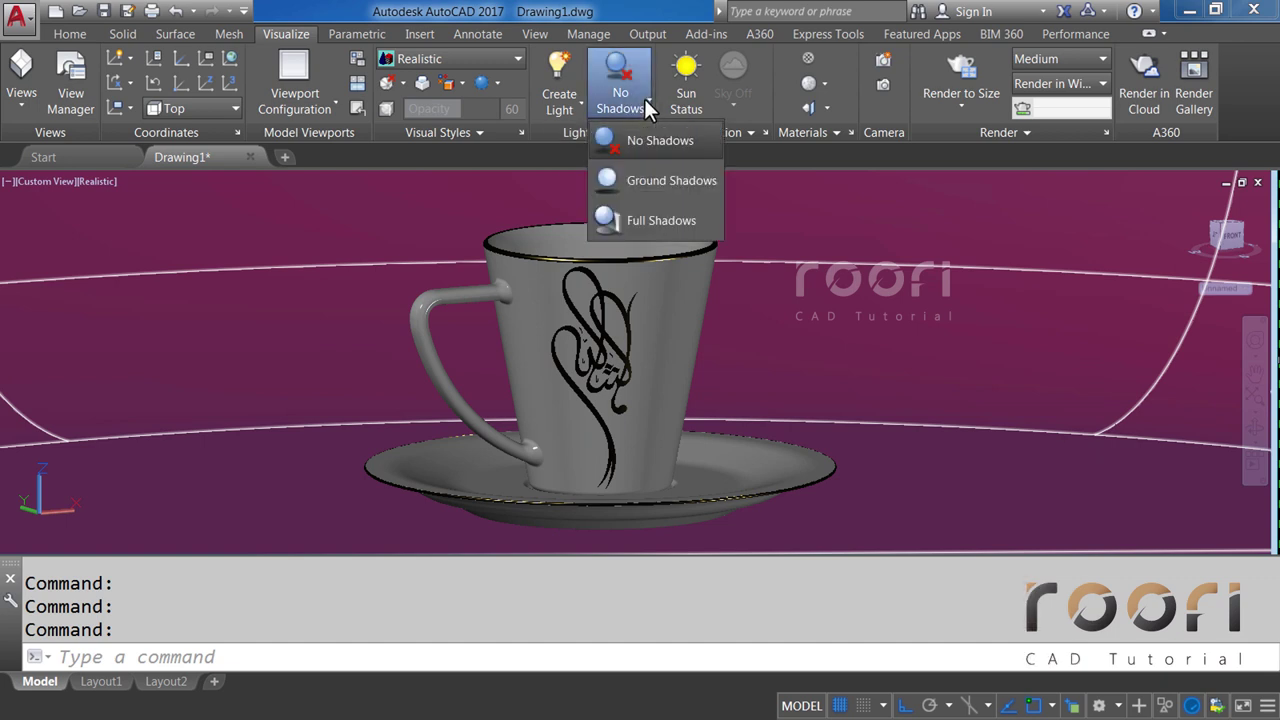
{"action": "left_click", "coordinate": [648, 222]}
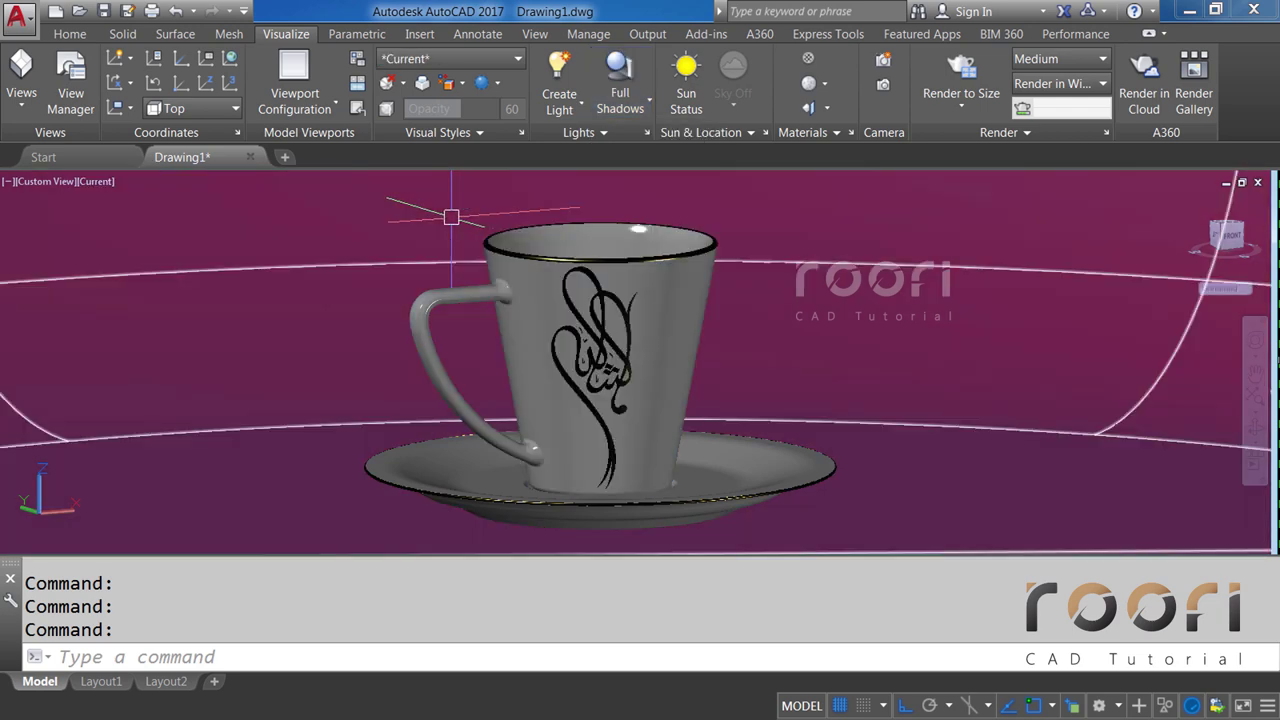
{"action": "mouse_move", "coordinate": [451, 217]}
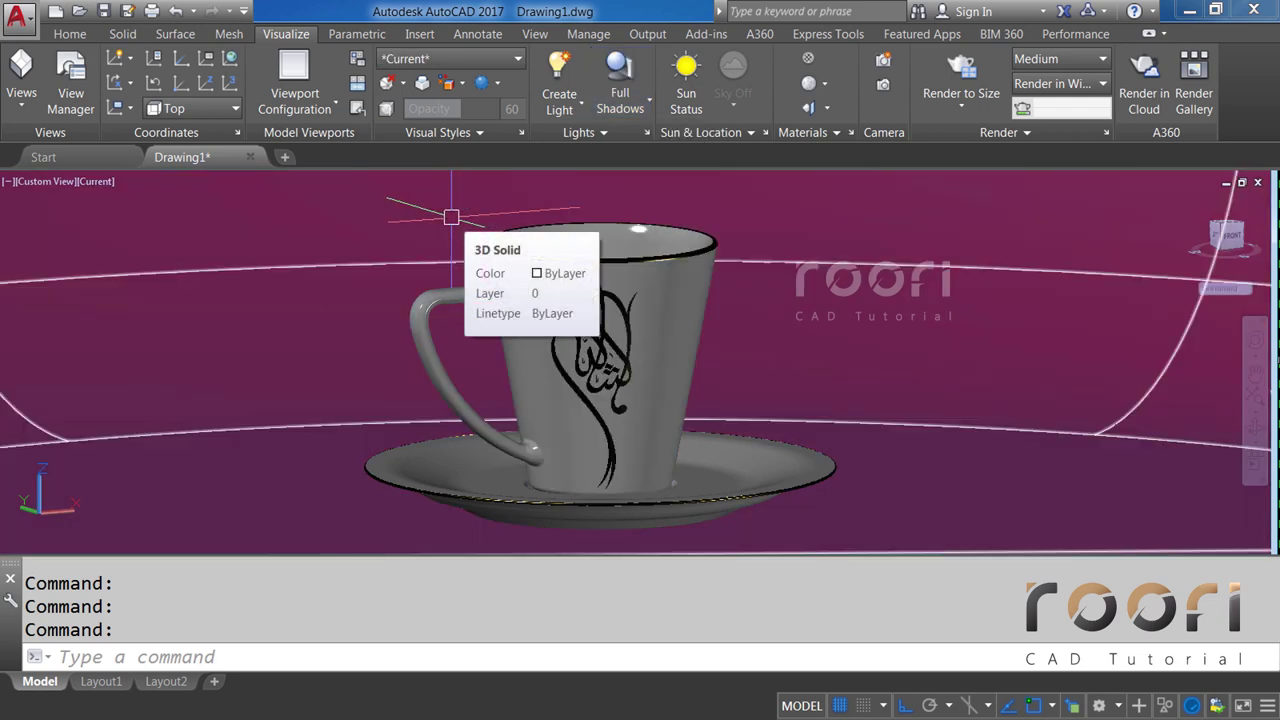
Via RENDERENVIRONMENT, turn Environment on, select Use Custom Background, and open Background settings.
{"action": "type", "text": "rende"}
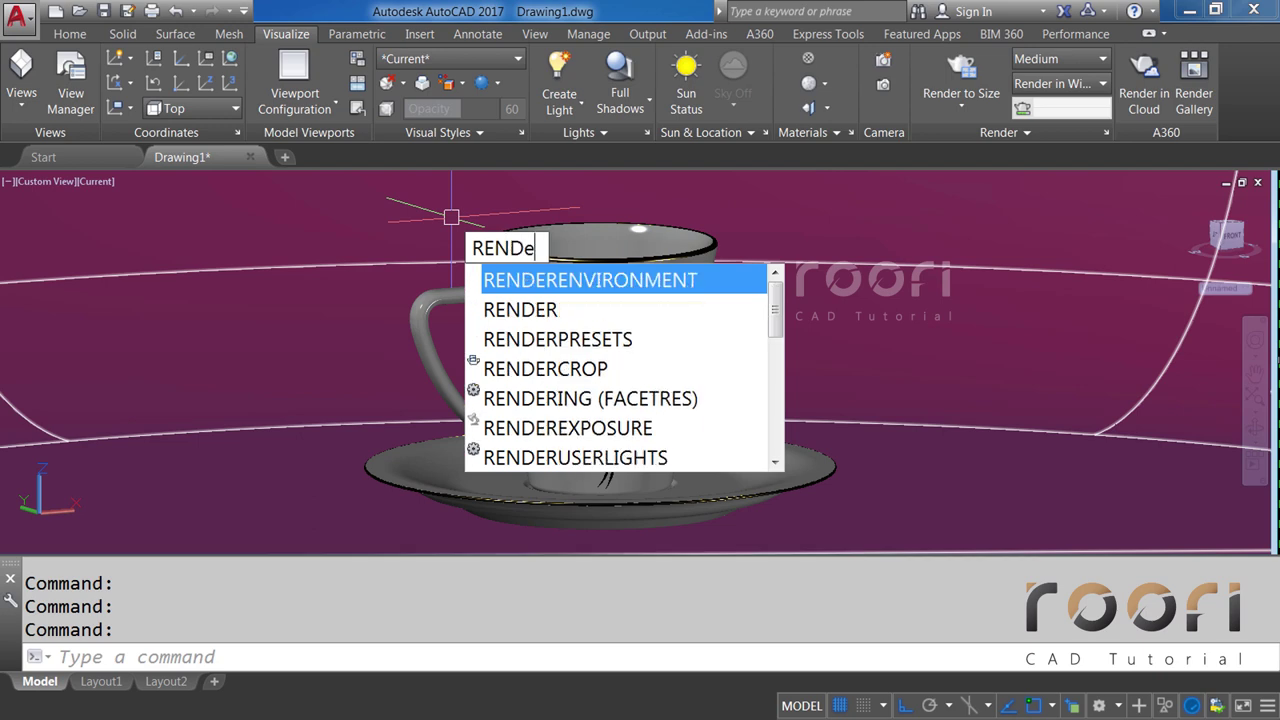
{"action": "type", "text": "renvi"}
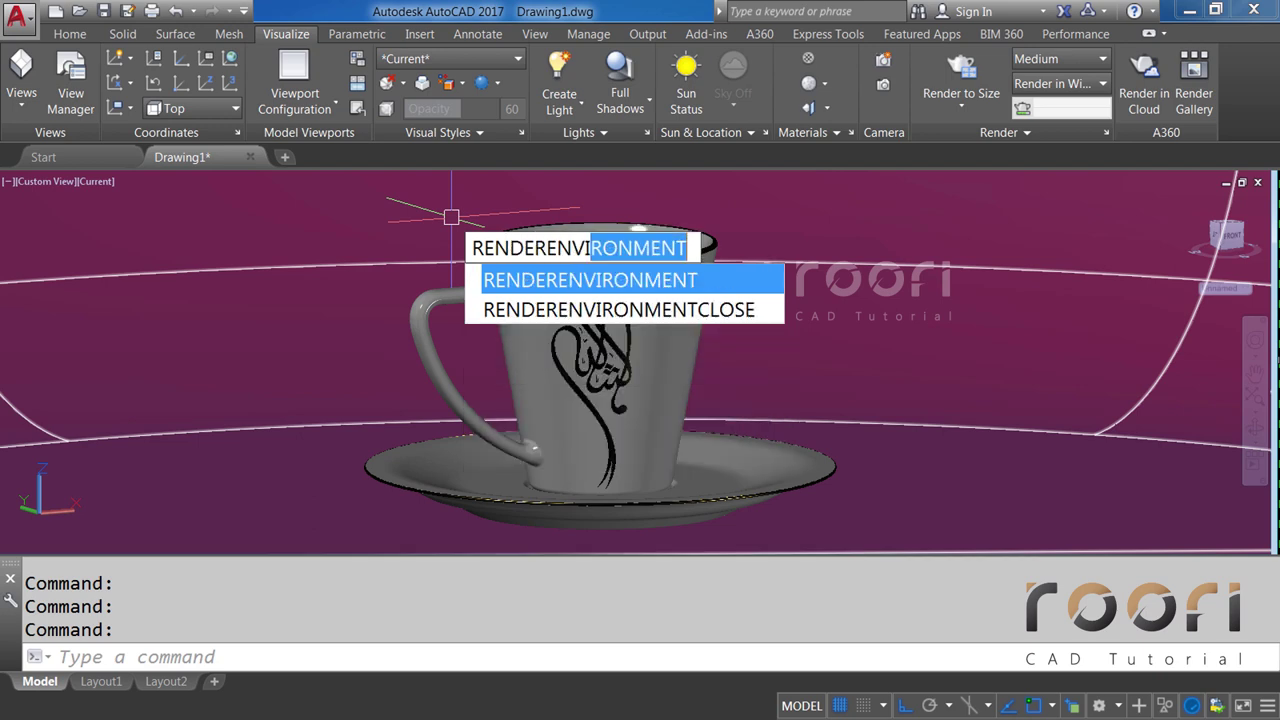
{"action": "type", "text": "roent"}
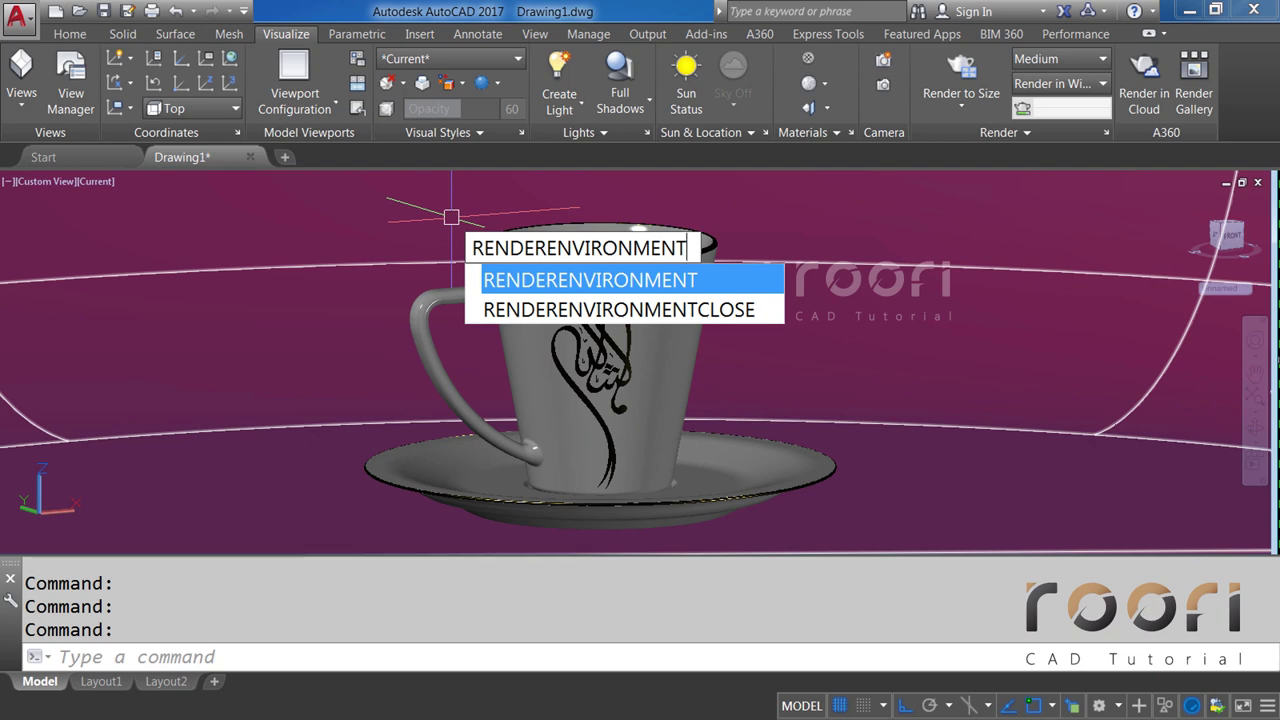
{"action": "key", "text": "Return"}
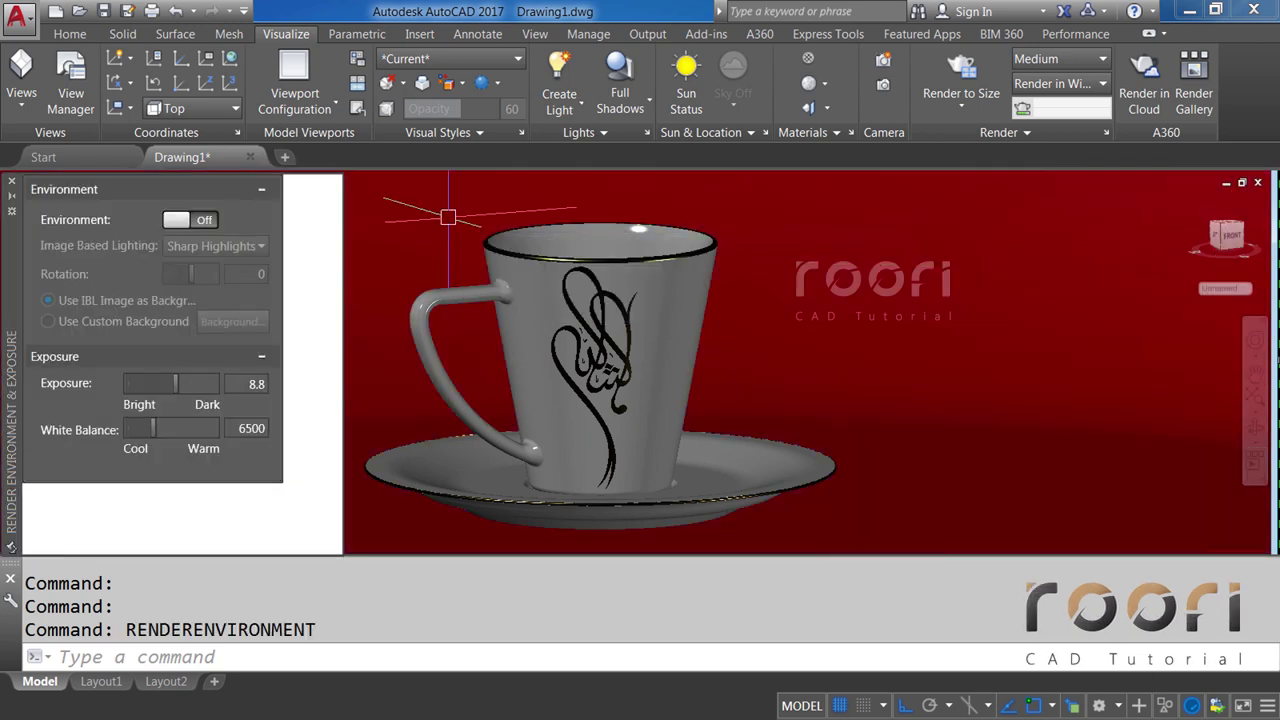
{"action": "left_click", "coordinate": [205, 218]}
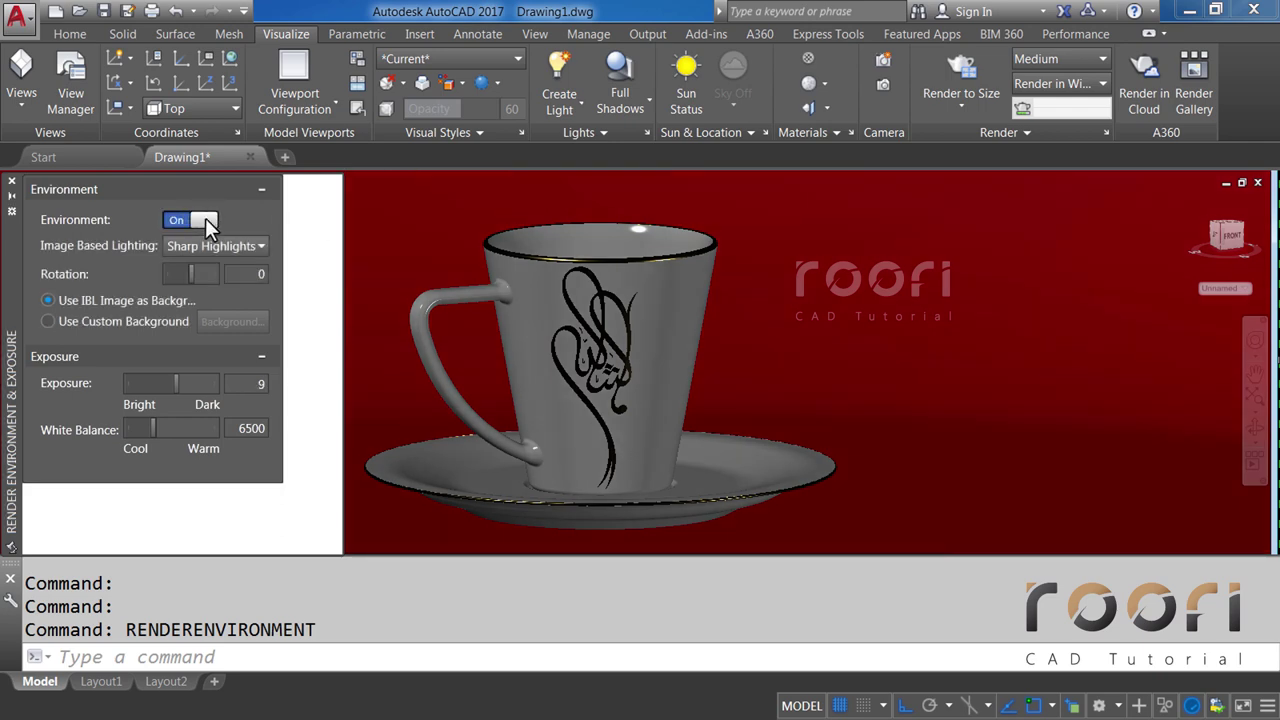
{"action": "left_click", "coordinate": [50, 321]}
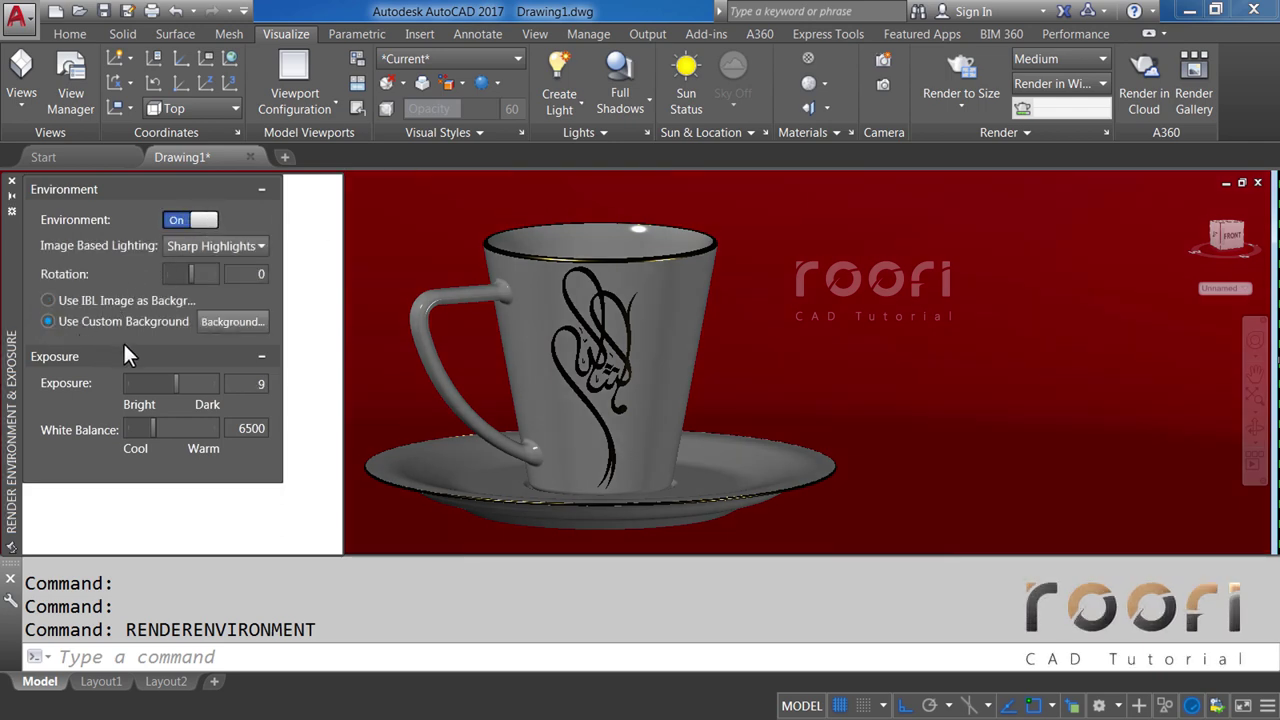
{"action": "left_click", "coordinate": [223, 322]}
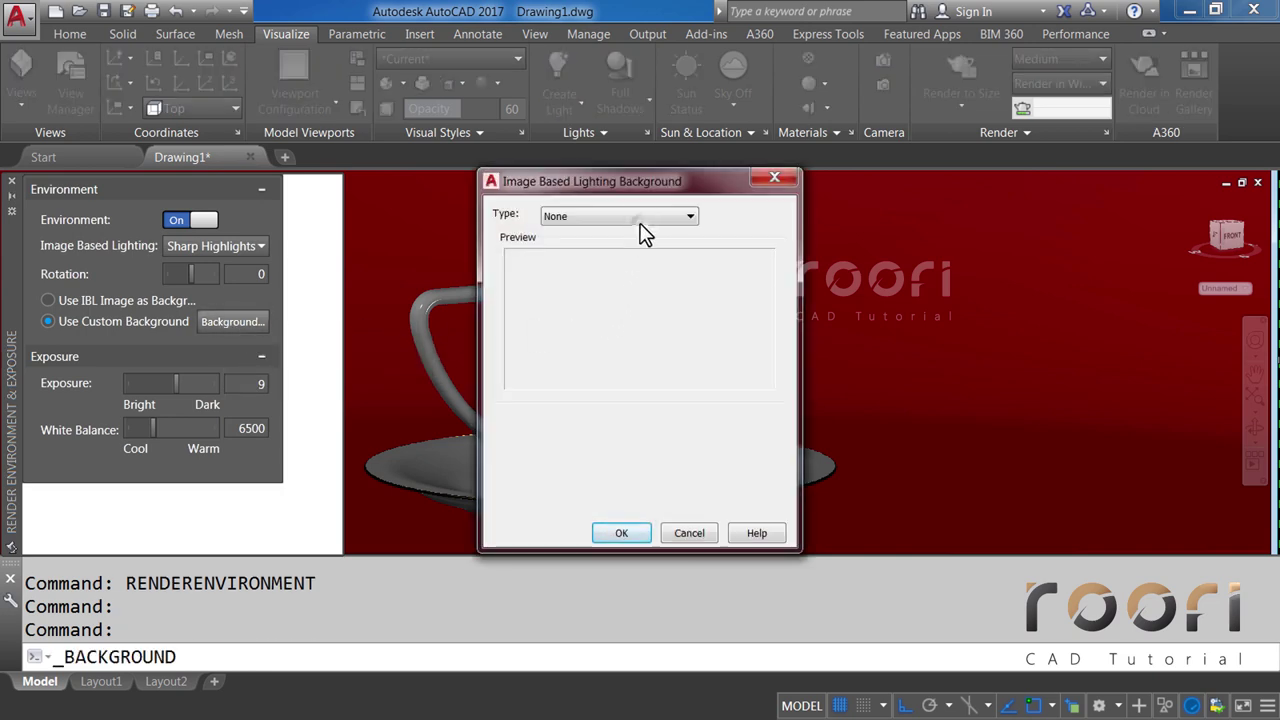
Set the background type to Solid with white index colour 255 and accept the dialog.
{"action": "left_click", "coordinate": [640, 218]}
{"action": "left_click", "coordinate": [552, 247]}
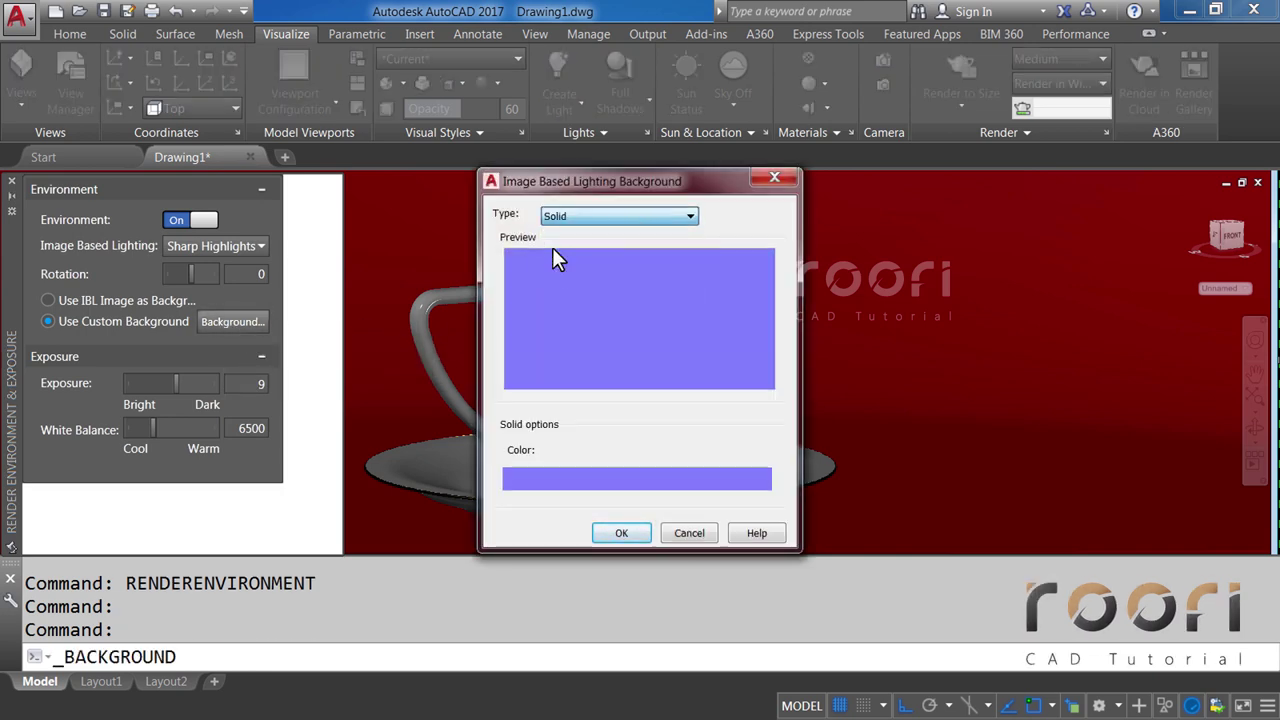
{"action": "left_click", "coordinate": [570, 476]}
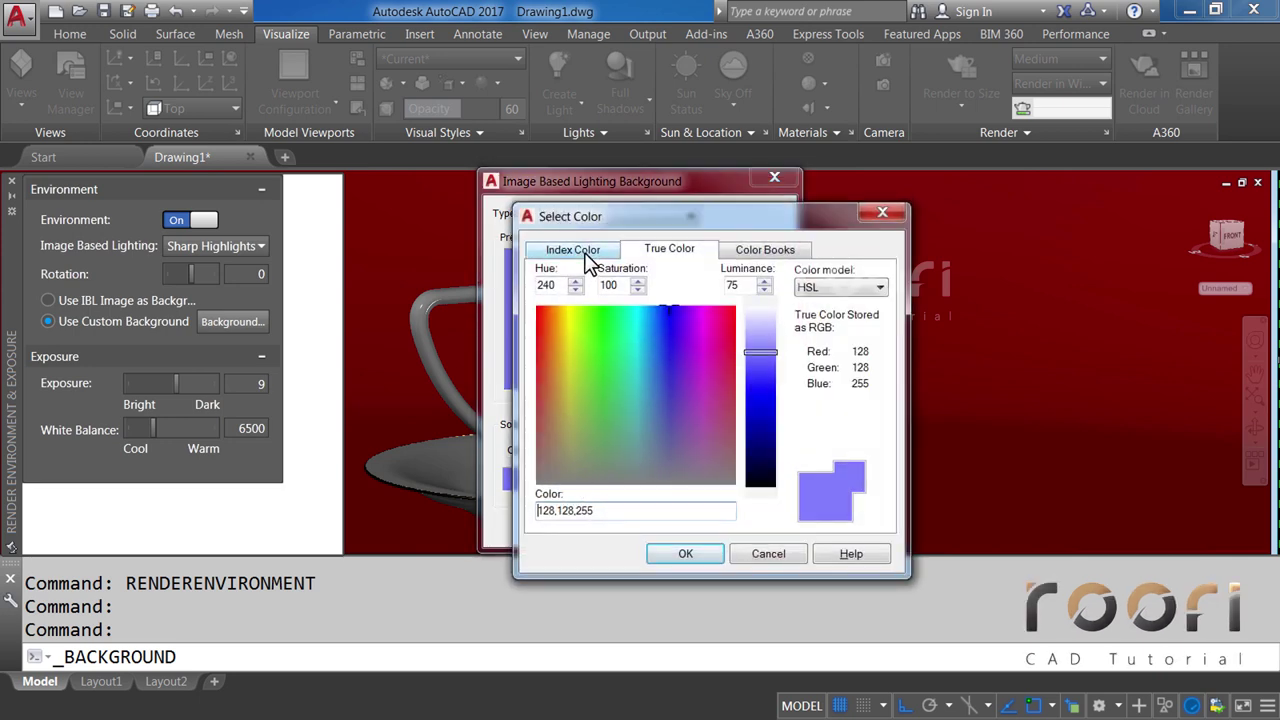
{"action": "left_click", "coordinate": [590, 262]}
{"action": "left_click", "coordinate": [641, 467]}
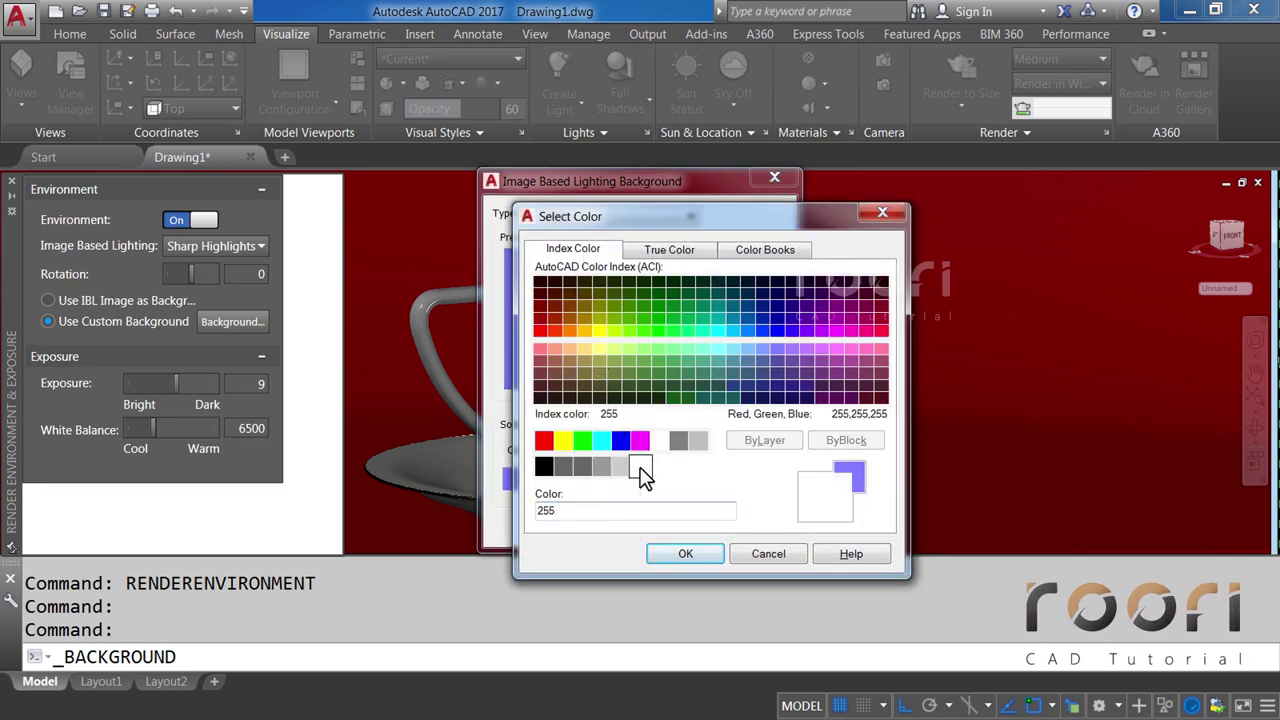
{"action": "left_click", "coordinate": [667, 552]}
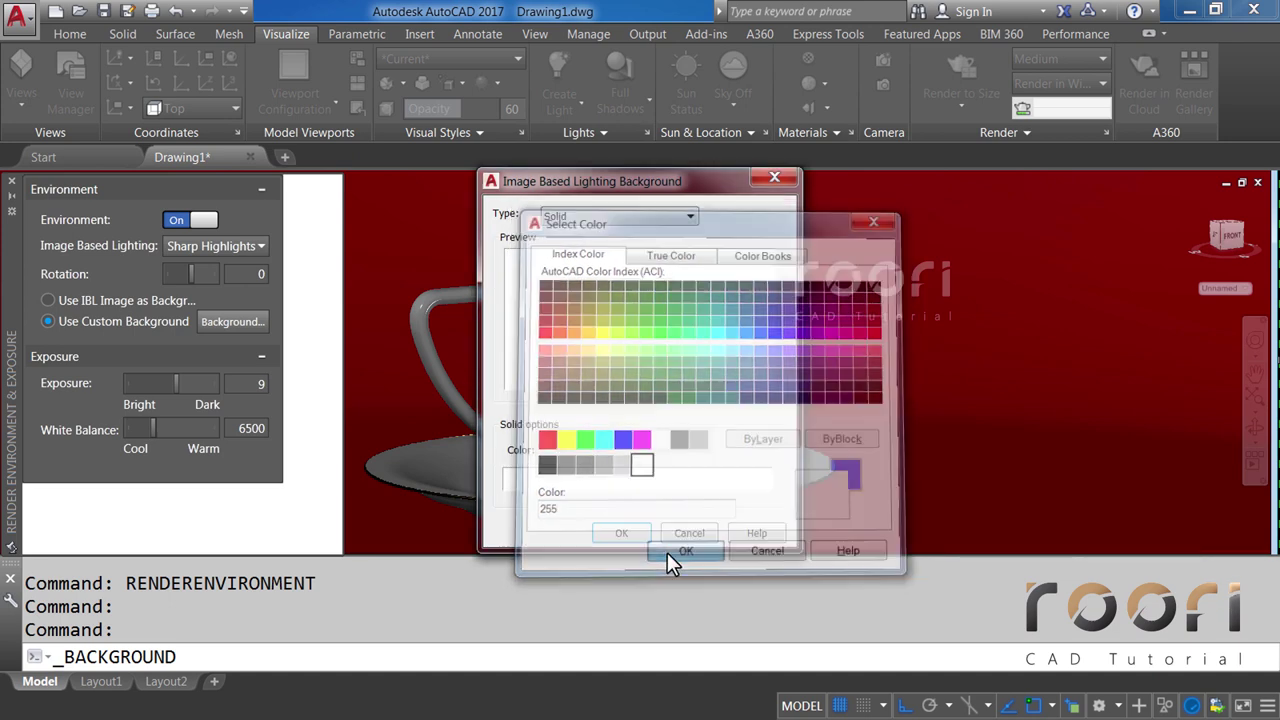
{"action": "left_click", "coordinate": [628, 534]}
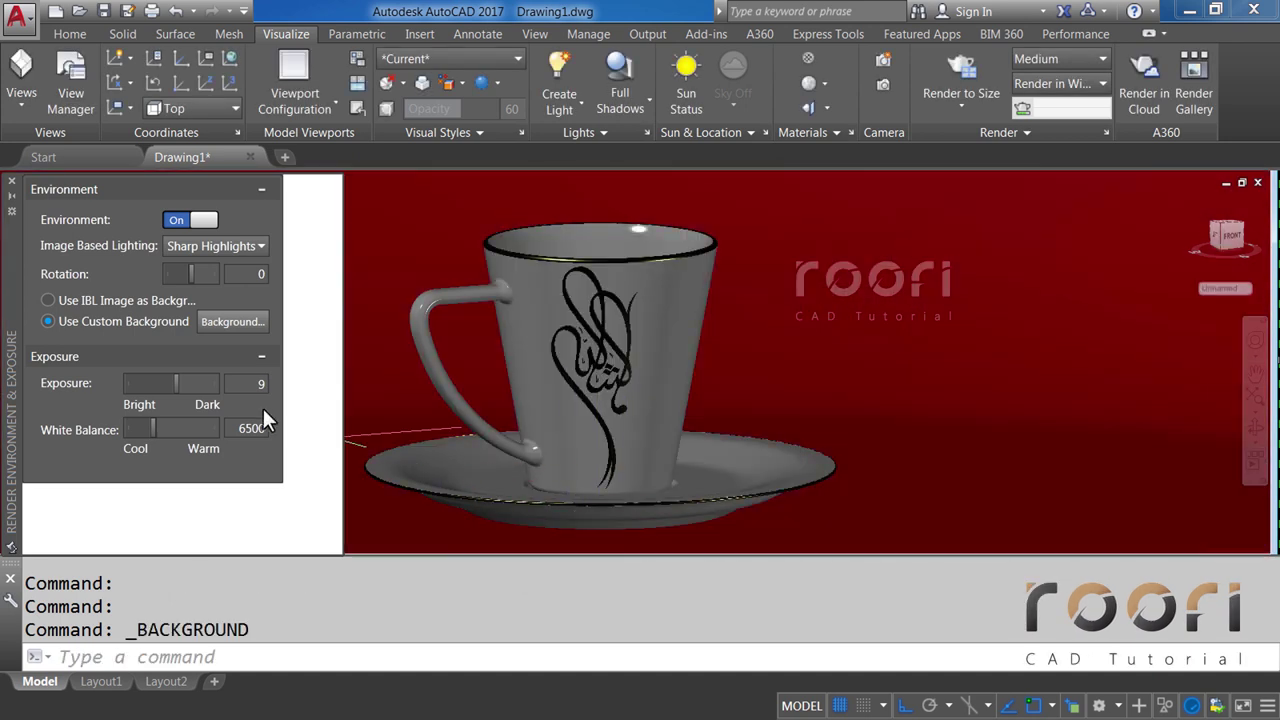
Change Exposure from 9 to 8.5 and close the Render Environment & Exposure palette.
{"action": "left_click", "coordinate": [262, 386]}
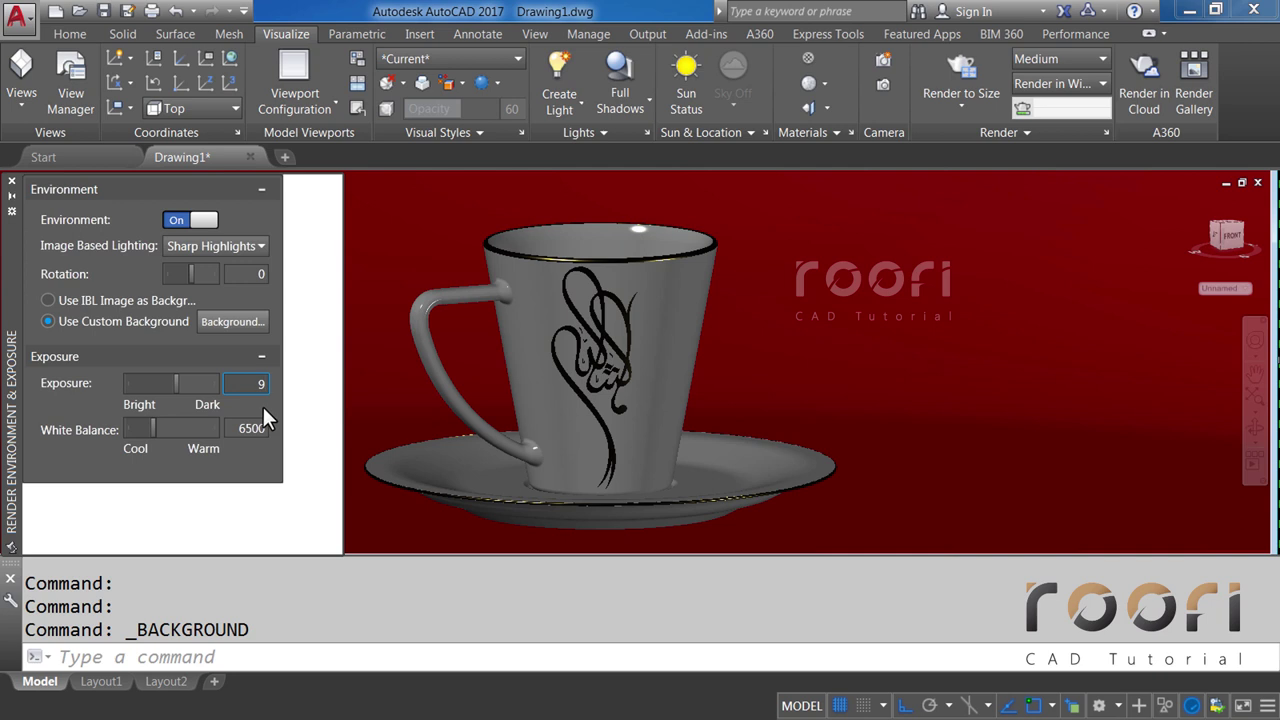
{"action": "key", "text": "BackSpace"}
{"action": "type", "text": "8.5"}
{"action": "key", "text": "Return"}
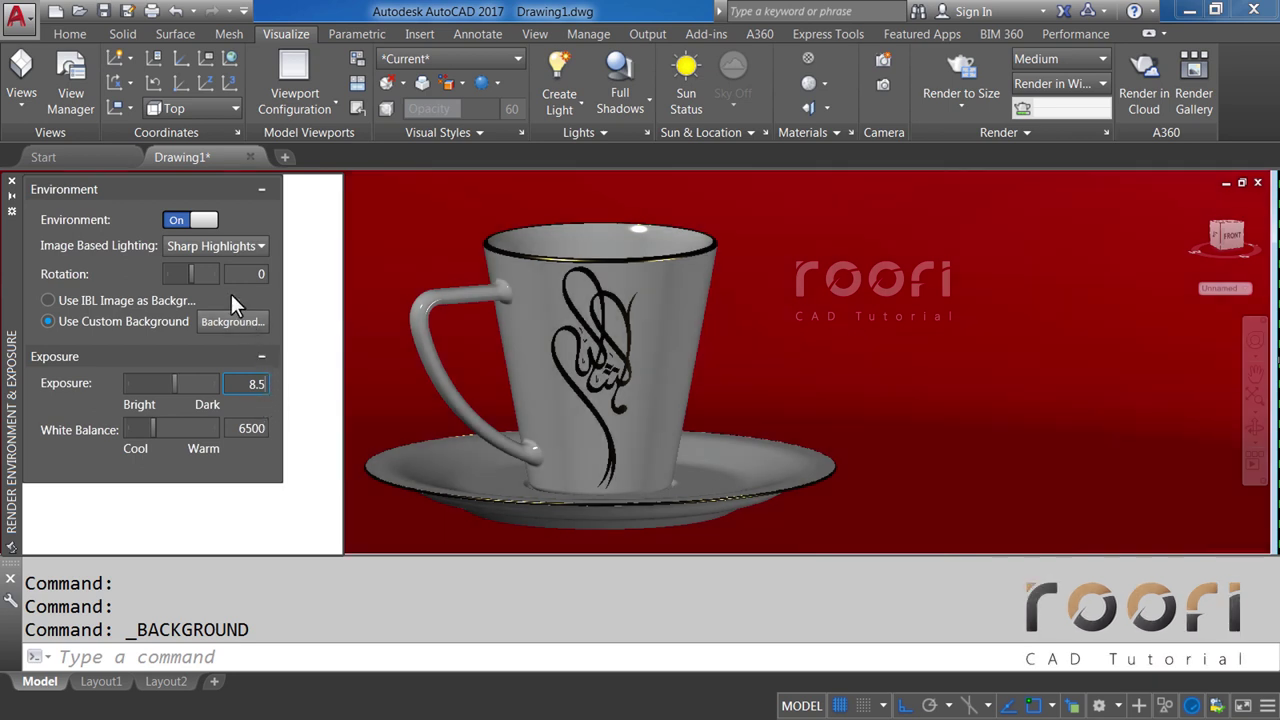
{"action": "left_click", "coordinate": [12, 186]}
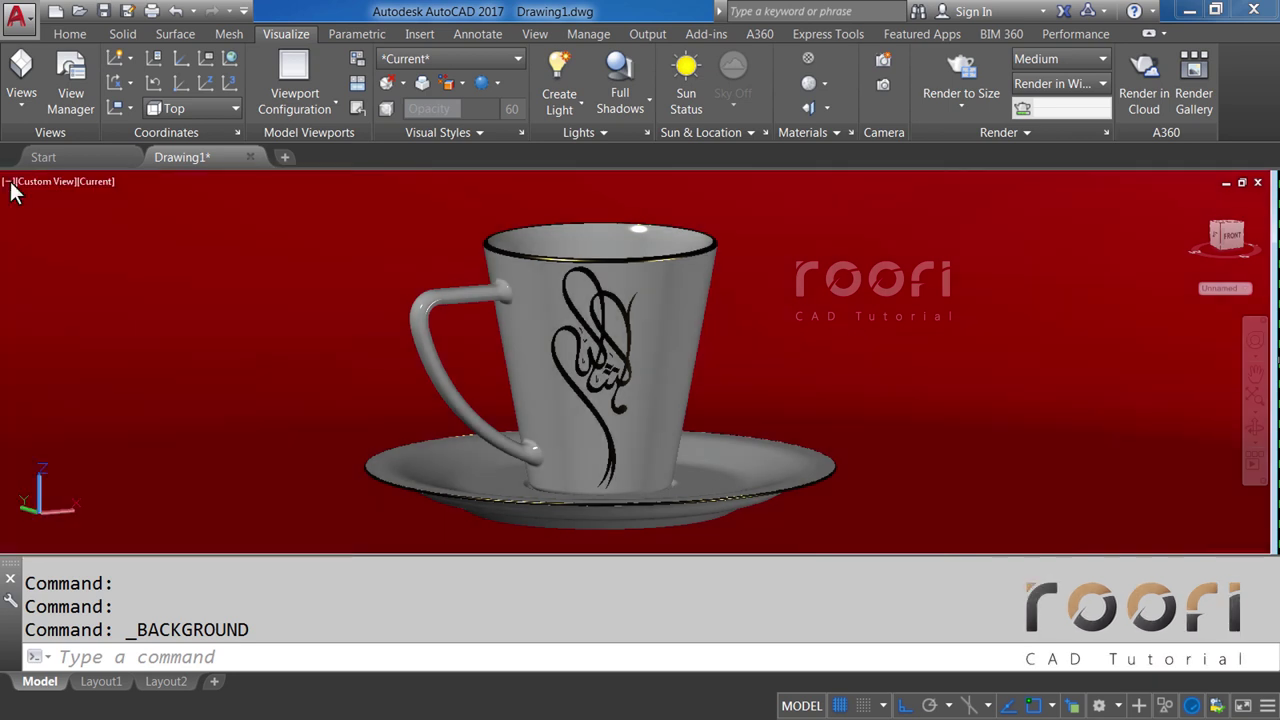
Turn Sun Status on with the recommended exposure adjustment, then close the Render Environment & Exposure palette.
{"action": "left_click", "coordinate": [680, 103]}
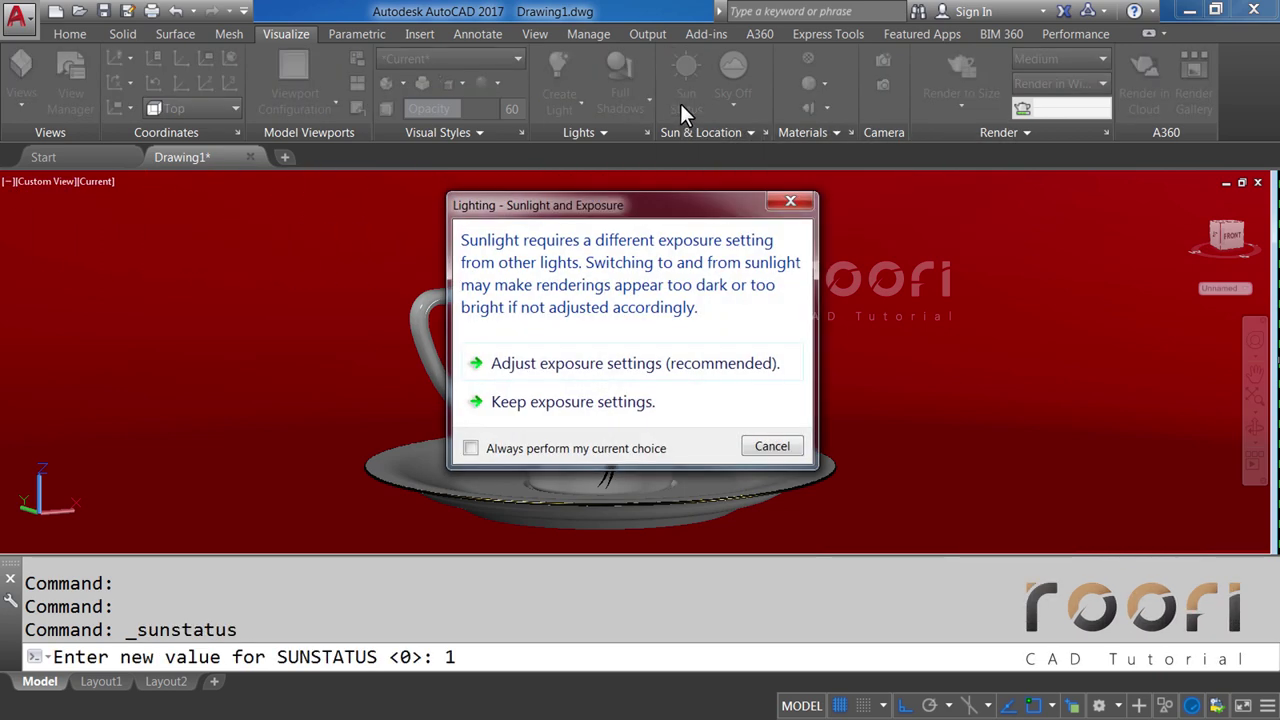
{"action": "left_click", "coordinate": [614, 363]}
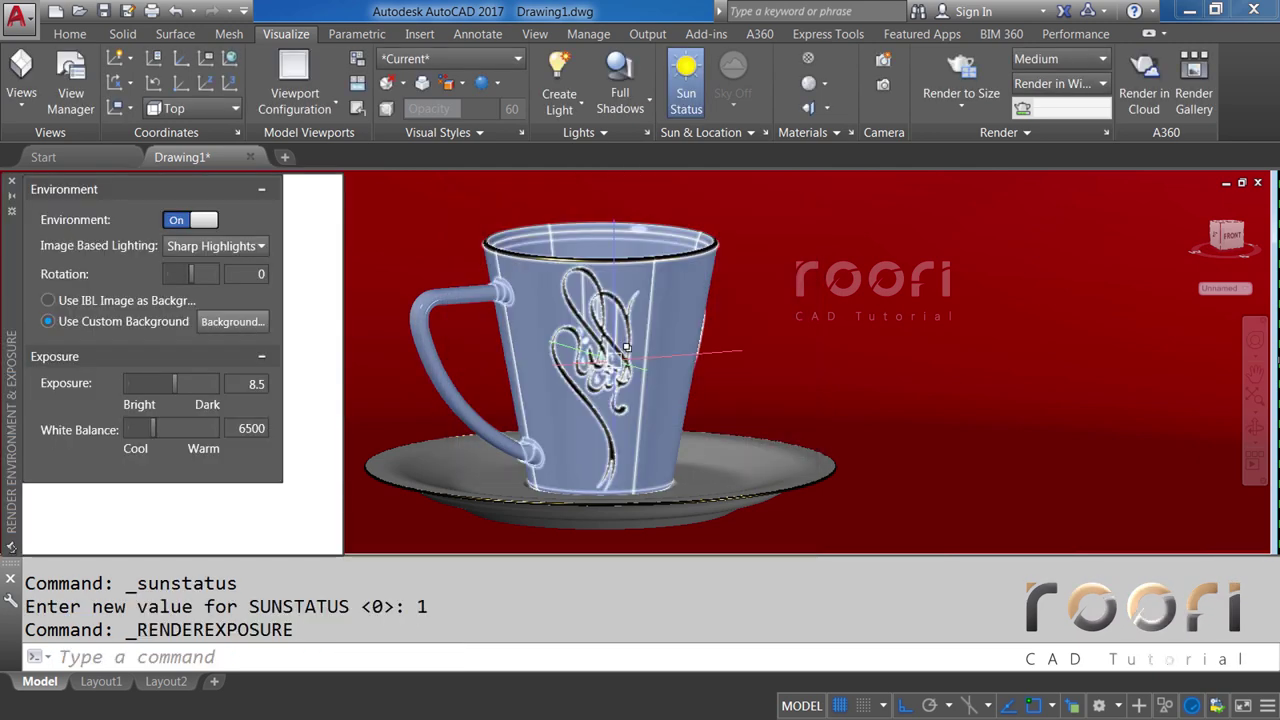
{"action": "left_click", "coordinate": [11, 183]}
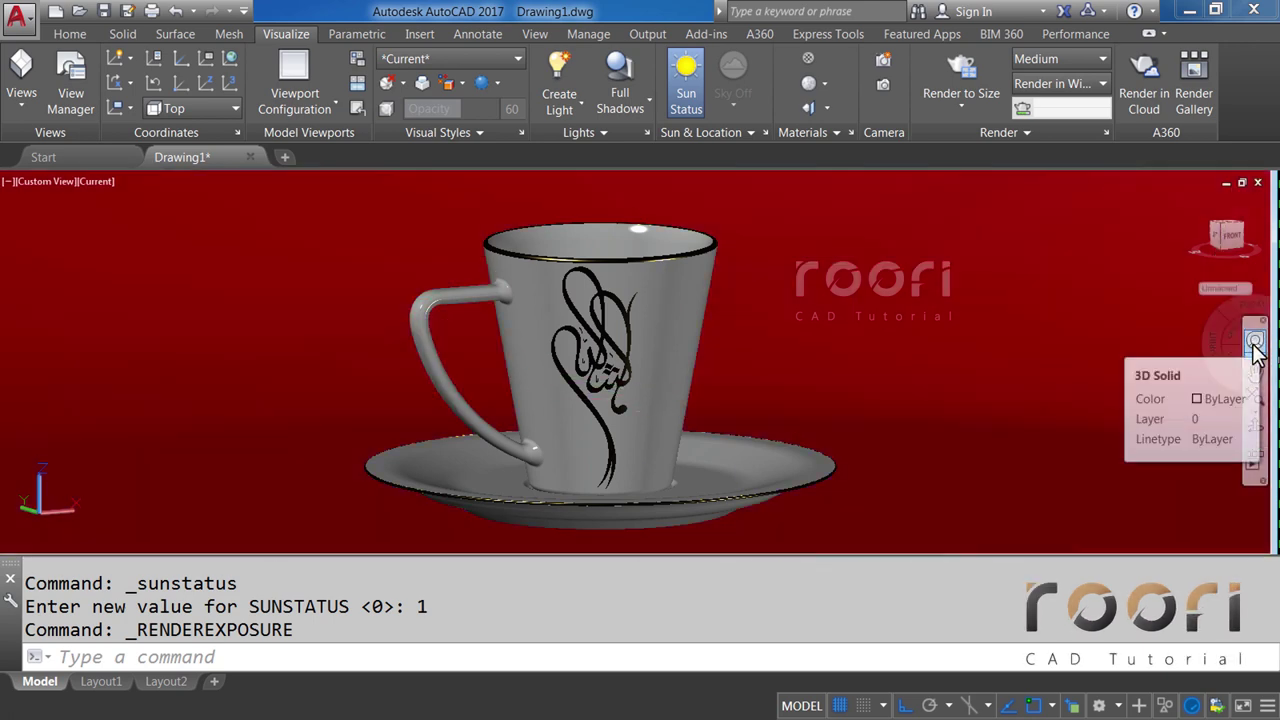
Zoom in slightly on the cup and pan it up with the Full Navigation Wheel.
{"action": "left_click", "coordinate": [1254, 345]}
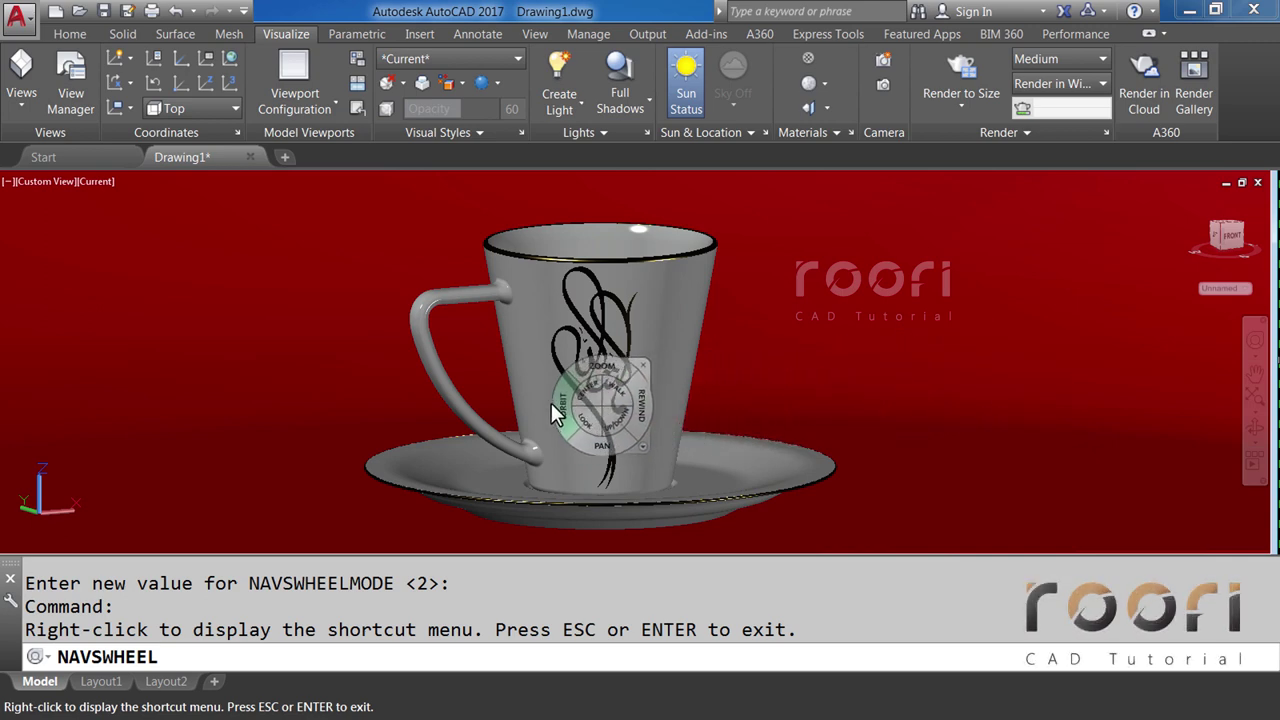
{"action": "left_click_drag", "start_coordinate": [601, 364], "coordinate": [602, 368]}
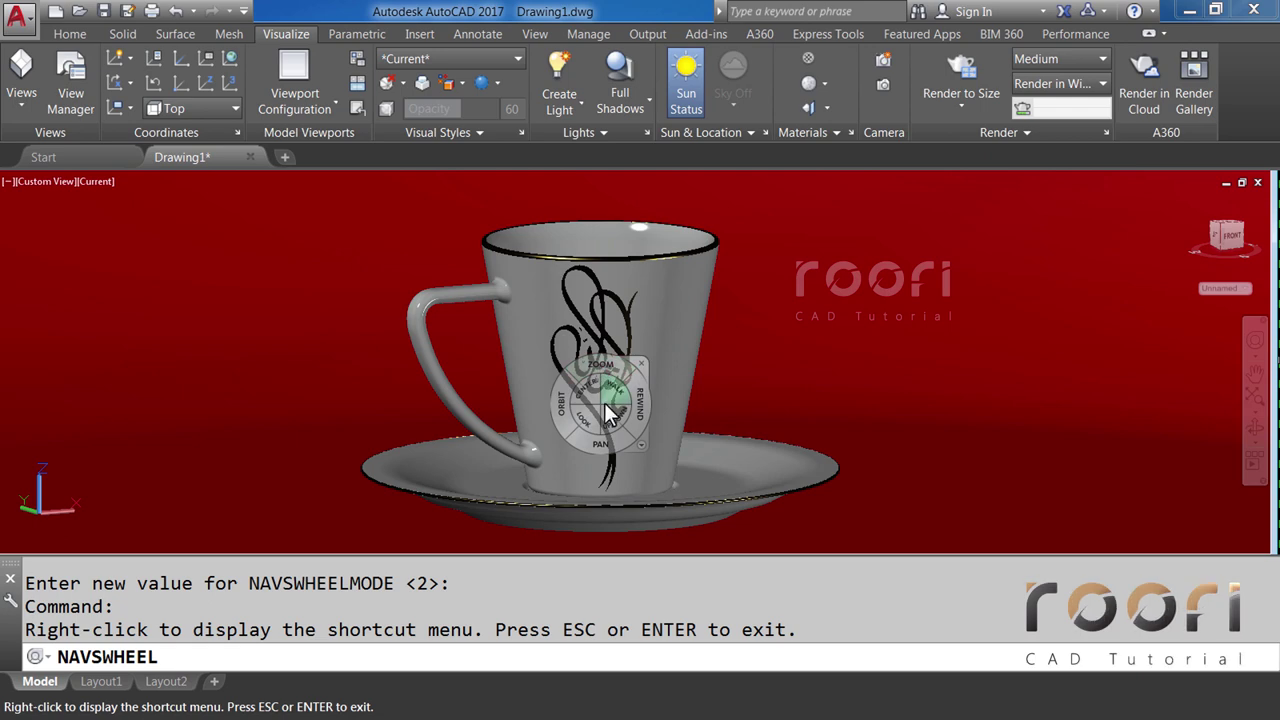
{"action": "left_click_drag", "start_coordinate": [600, 448], "coordinate": [590, 436]}
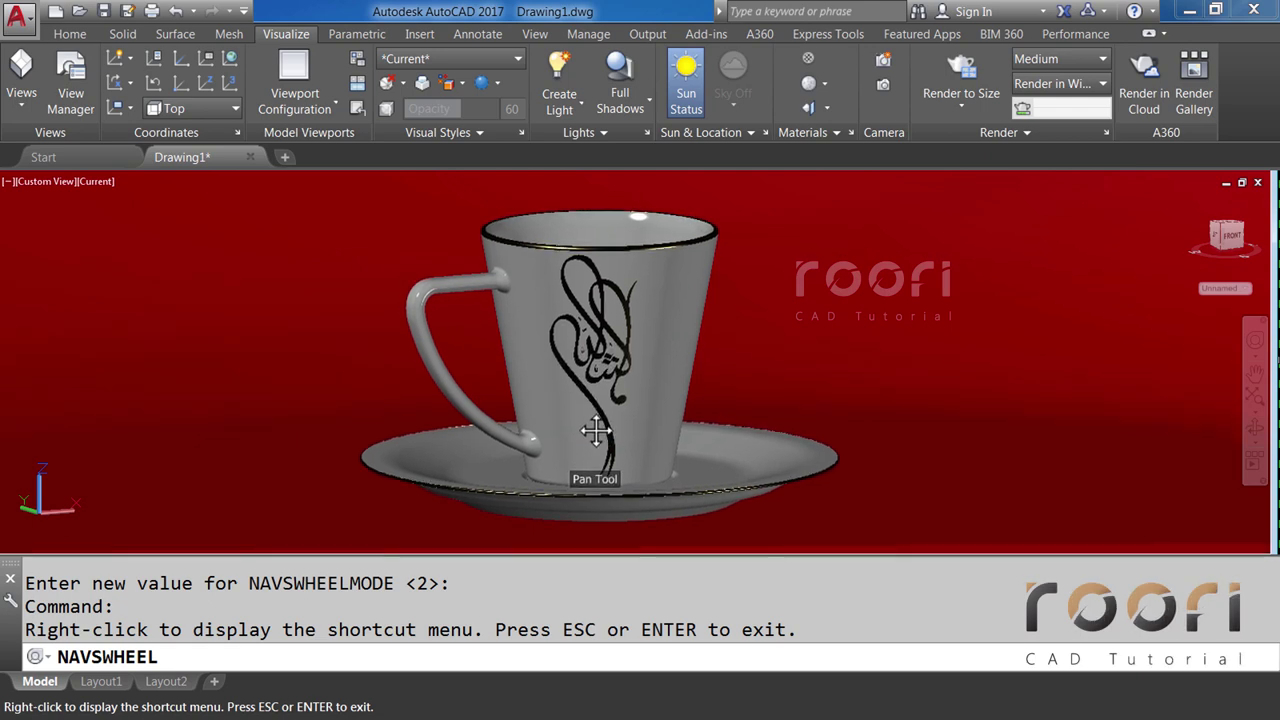
{"action": "left_click", "coordinate": [641, 353]}
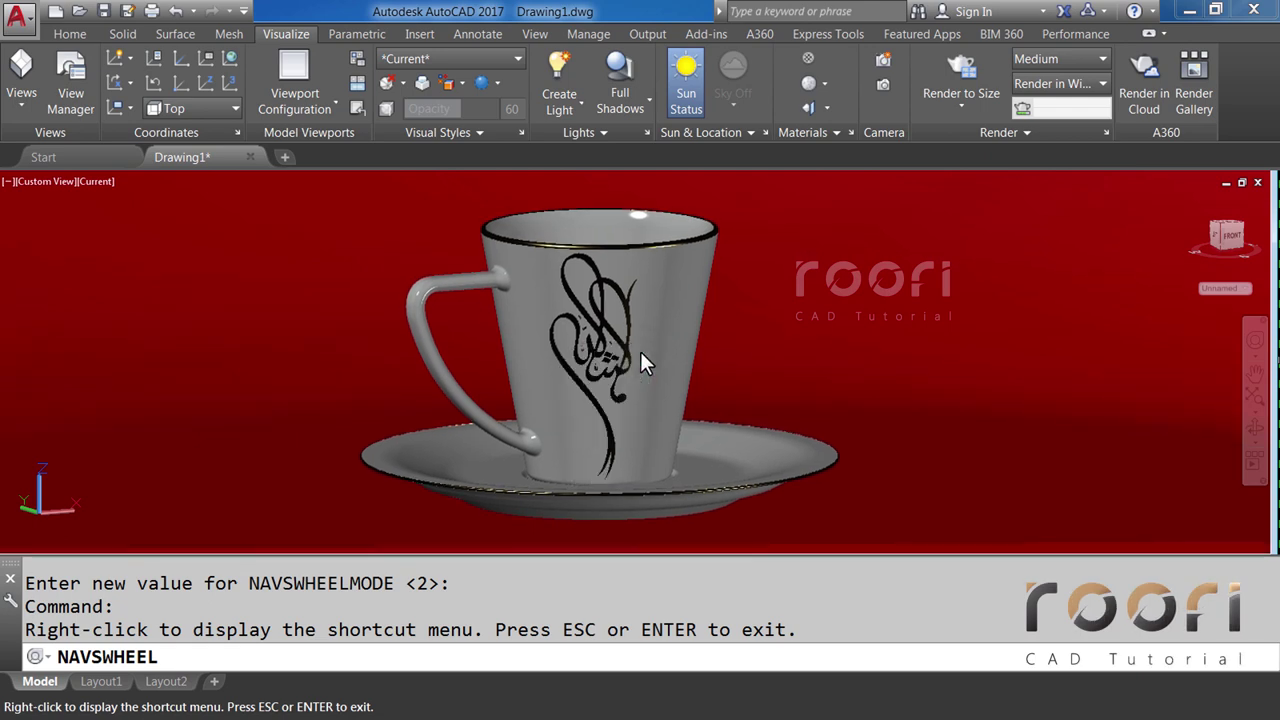
Orbit around the cup to adjust the viewing angle.
{"action": "middle_click_drag", "start_coordinate": [614, 389], "coordinate": [615, 390], "text": "shift"}
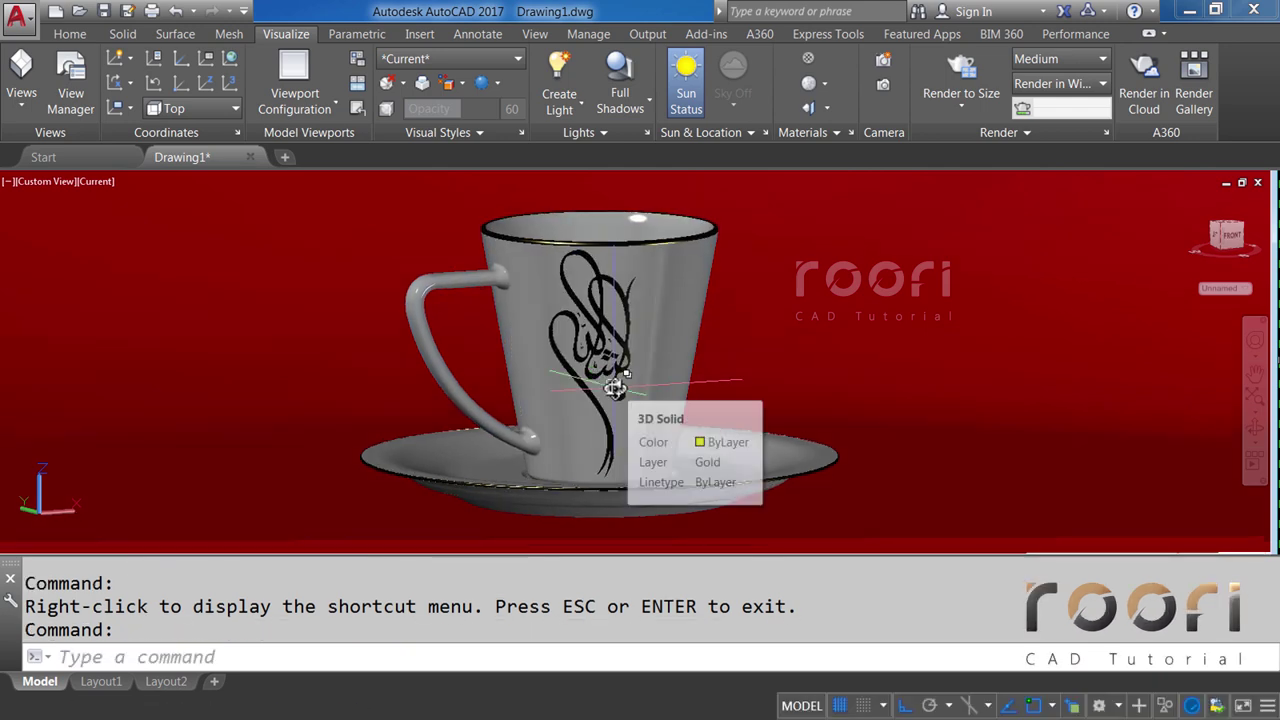
{"action": "middle_click_drag", "start_coordinate": [614, 389], "coordinate": [593, 373], "text": "shift"}
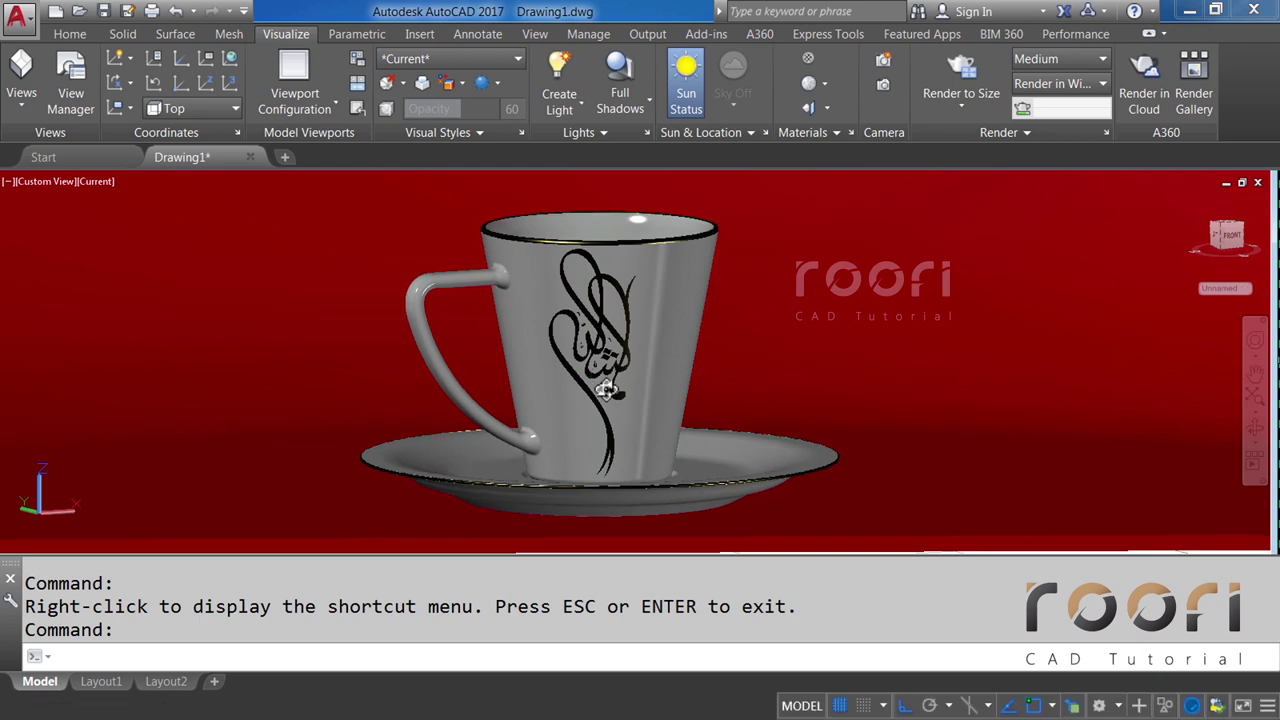
{"action": "key", "text": "Escape"}
{"action": "right_click", "coordinate": [616, 398]}
{"action": "key", "text": "Escape"}
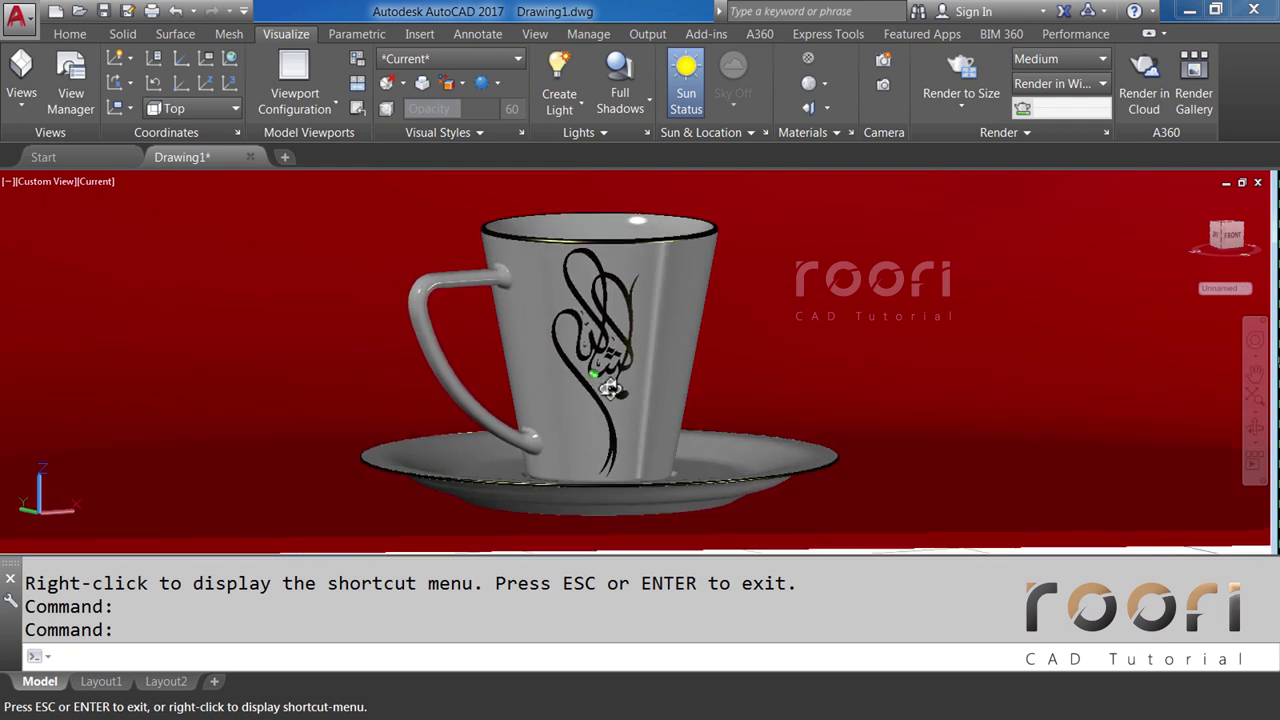
{"action": "key", "text": "Escape"}
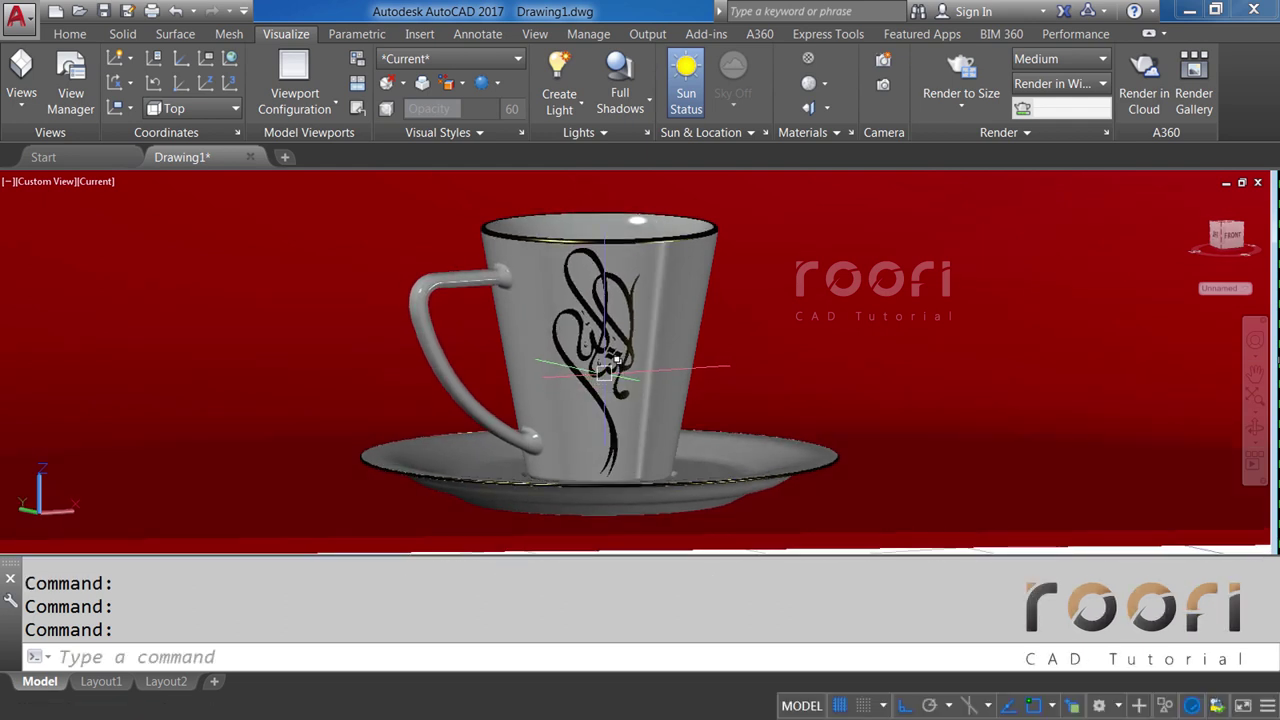
{"action": "left_click", "coordinate": [603, 370]}
{"action": "middle_click_drag", "start_coordinate": [580, 374], "coordinate": [582, 376], "text": "shift"}
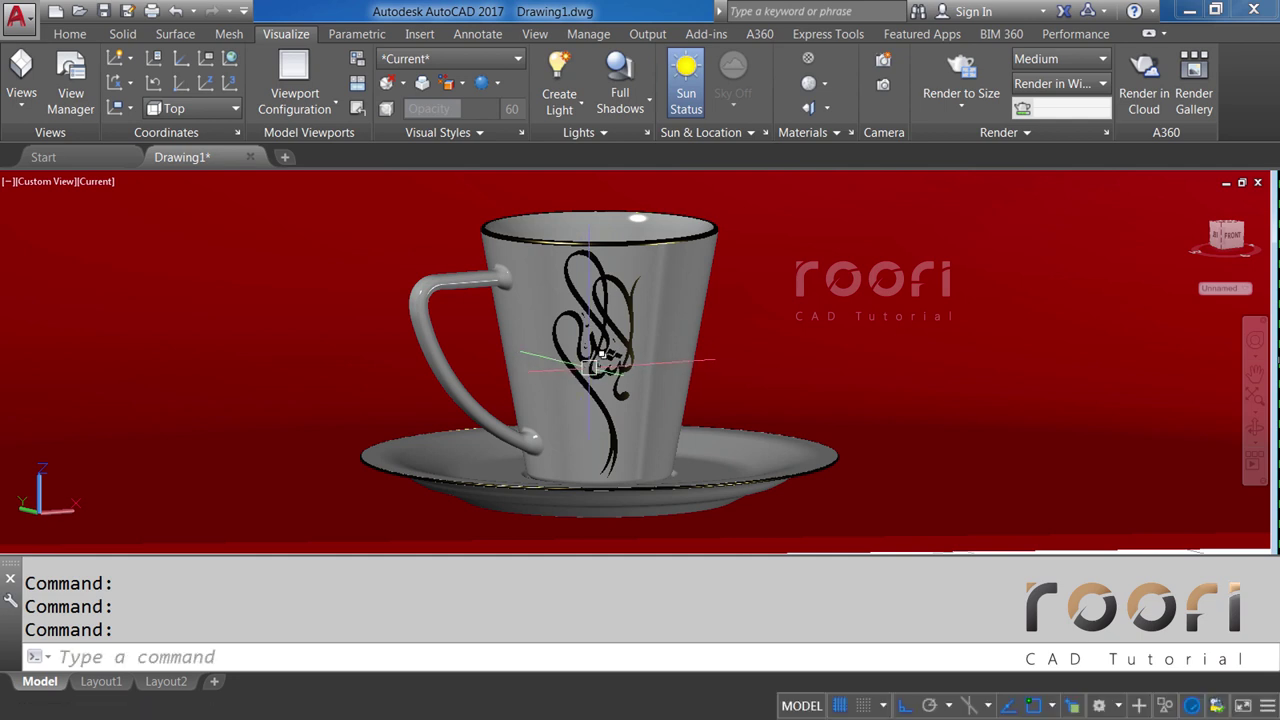
{"action": "left_click", "coordinate": [590, 376]}
{"action": "middle_click_drag", "start_coordinate": [590, 376], "coordinate": [595, 372], "text": "shift"}
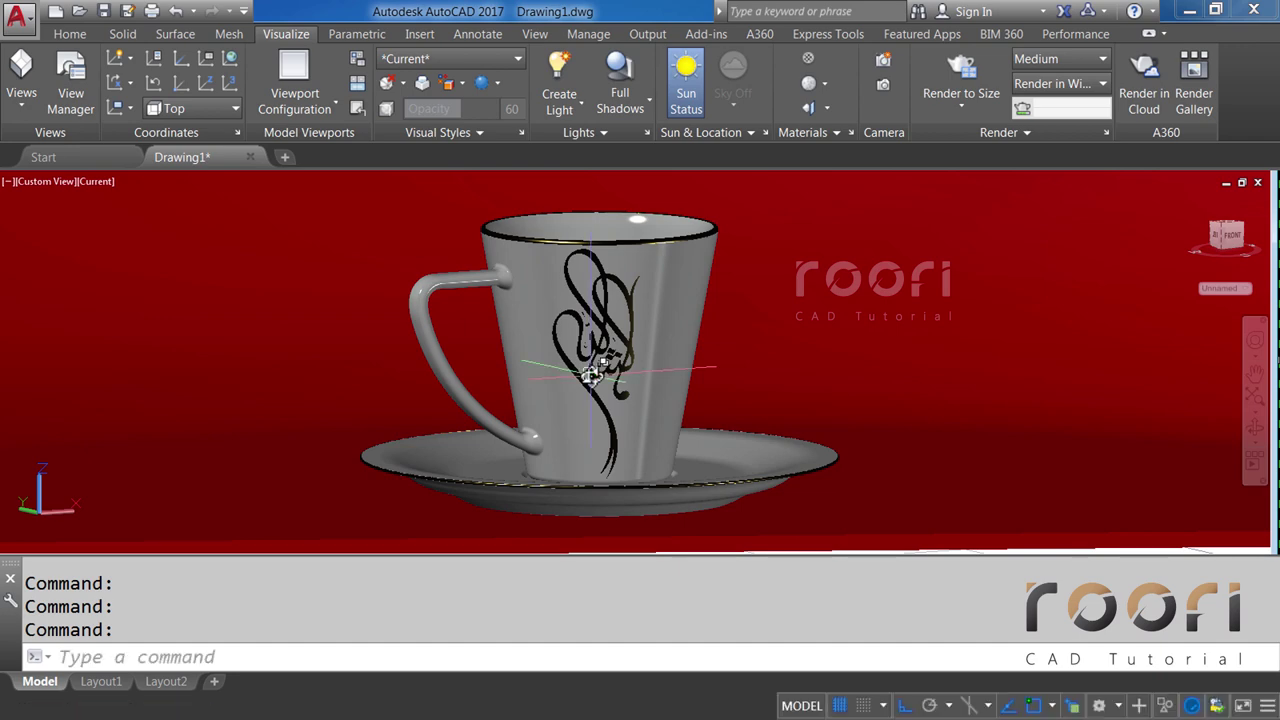
{"action": "left_click", "coordinate": [575, 385]}
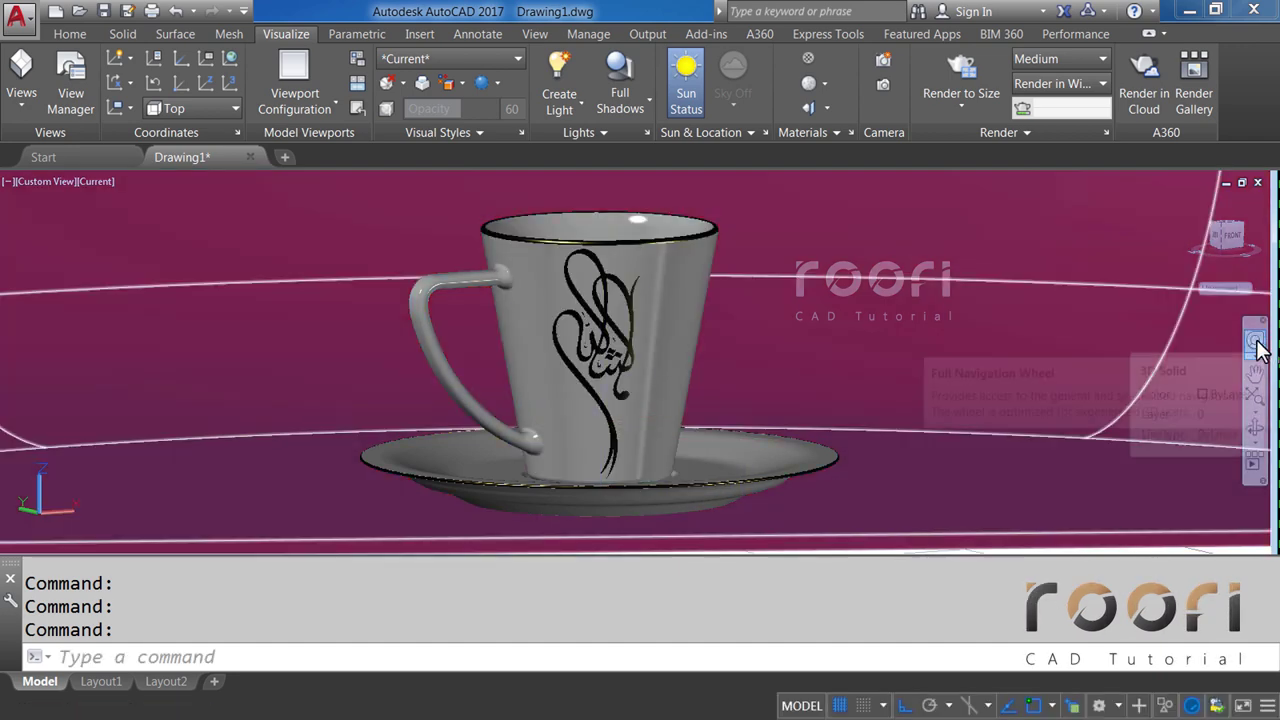
Zoom in closely on the cup's calligraphy with the navigation wheel's Zoom tool.
{"action": "left_click", "coordinate": [1256, 342]}
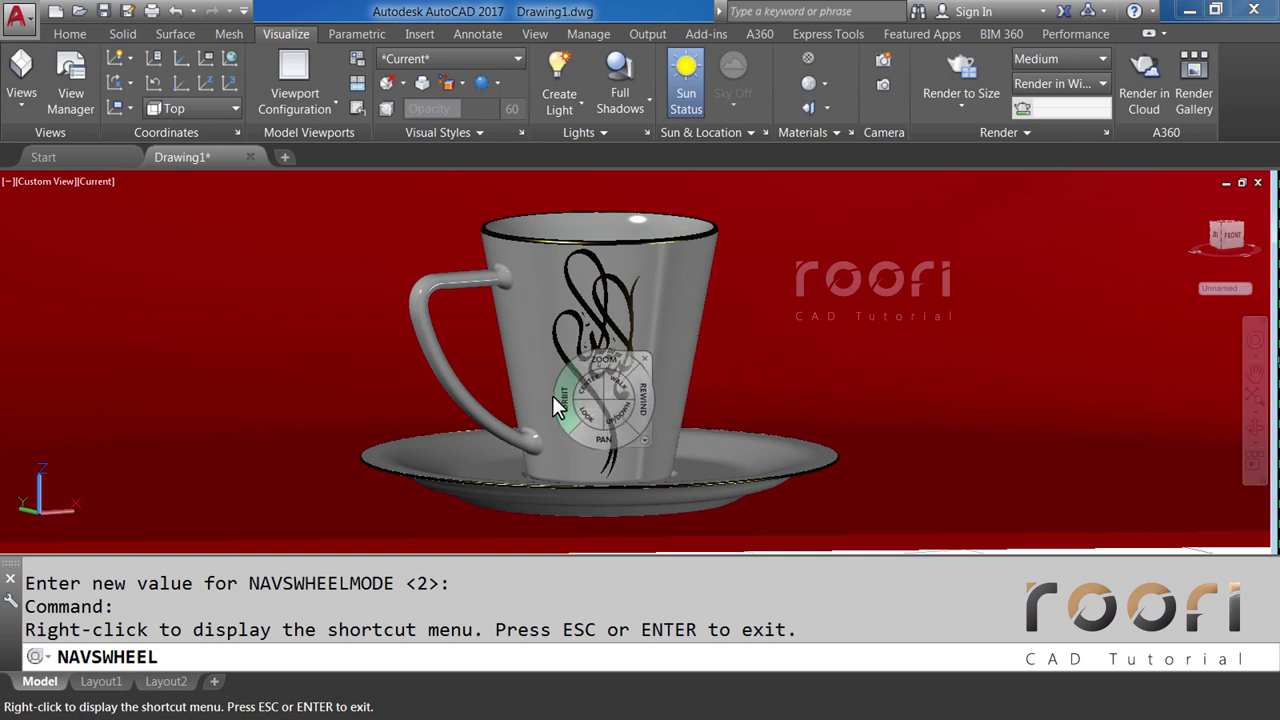
{"action": "left_click_drag", "start_coordinate": [595, 357], "coordinate": [599, 340]}
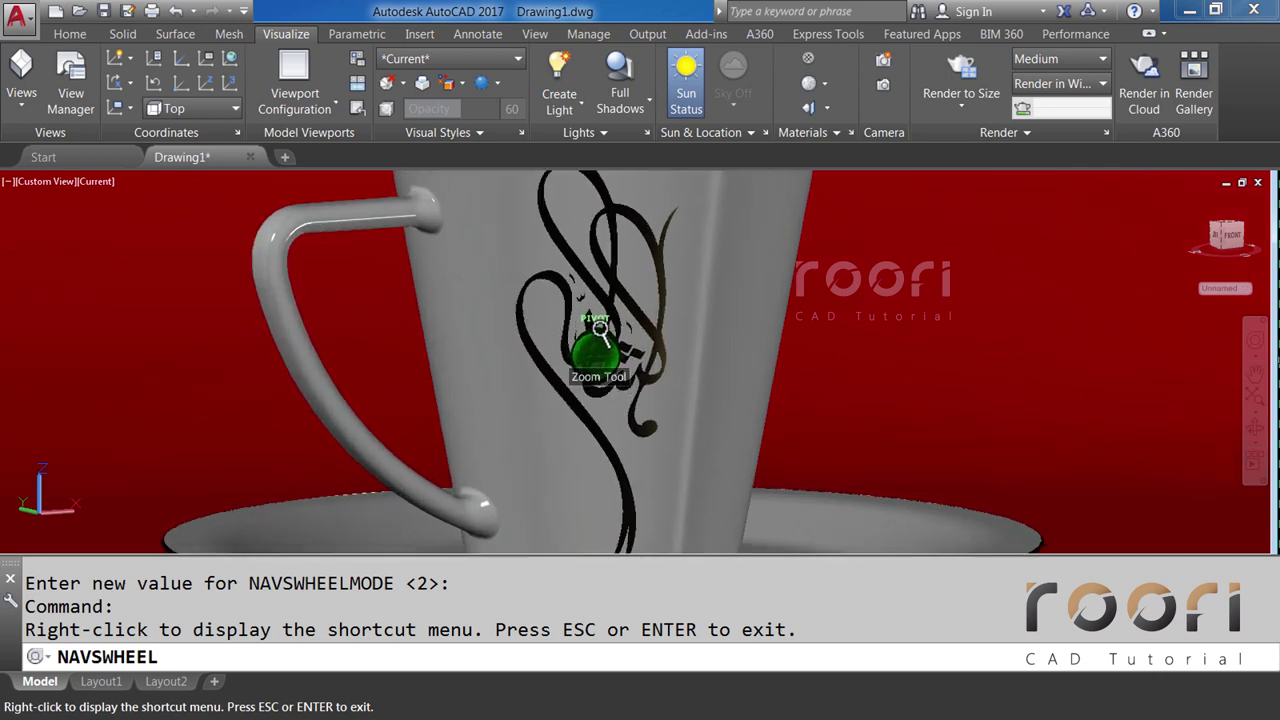
{"action": "left_click_drag", "start_coordinate": [599, 340], "coordinate": [600, 336]}
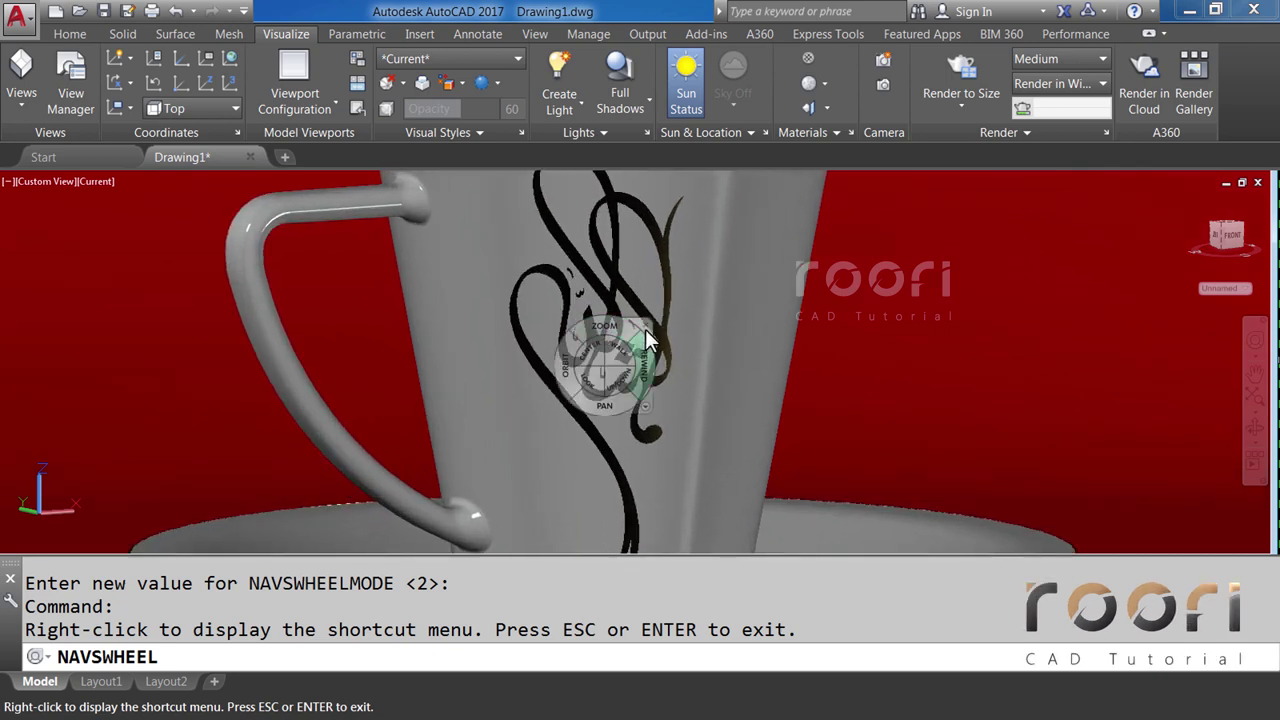
{"action": "left_click", "coordinate": [646, 325]}
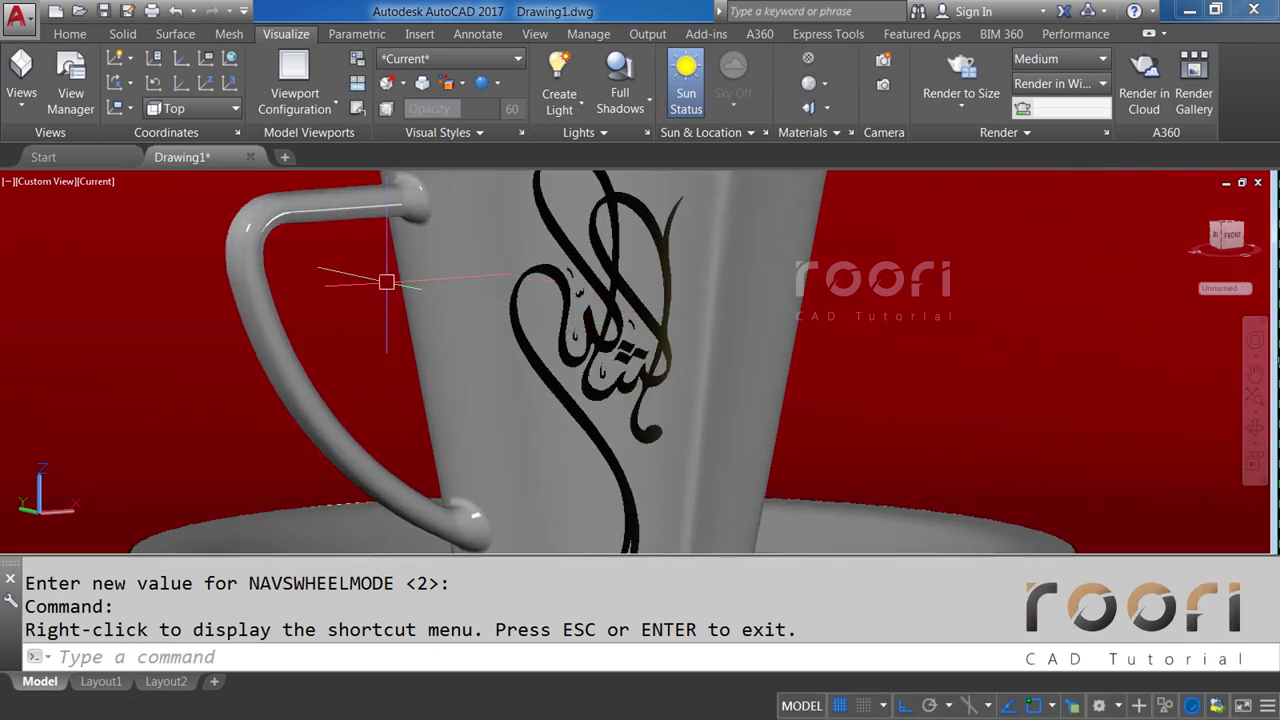
{"action": "key", "text": "Caps_Lock"}
Open render preset settings with RPREF and set the output size to 1280 x 720.
{"action": "type", "text": "R"}
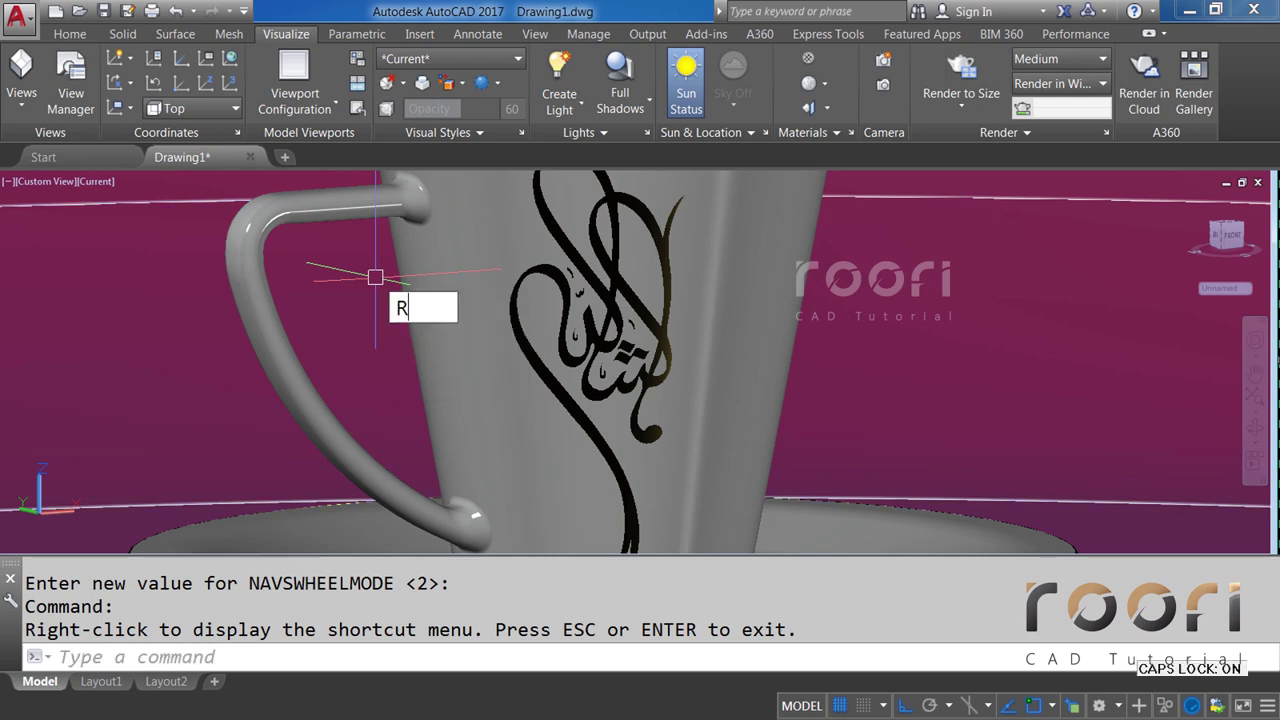
{"action": "type", "text": "PREF"}
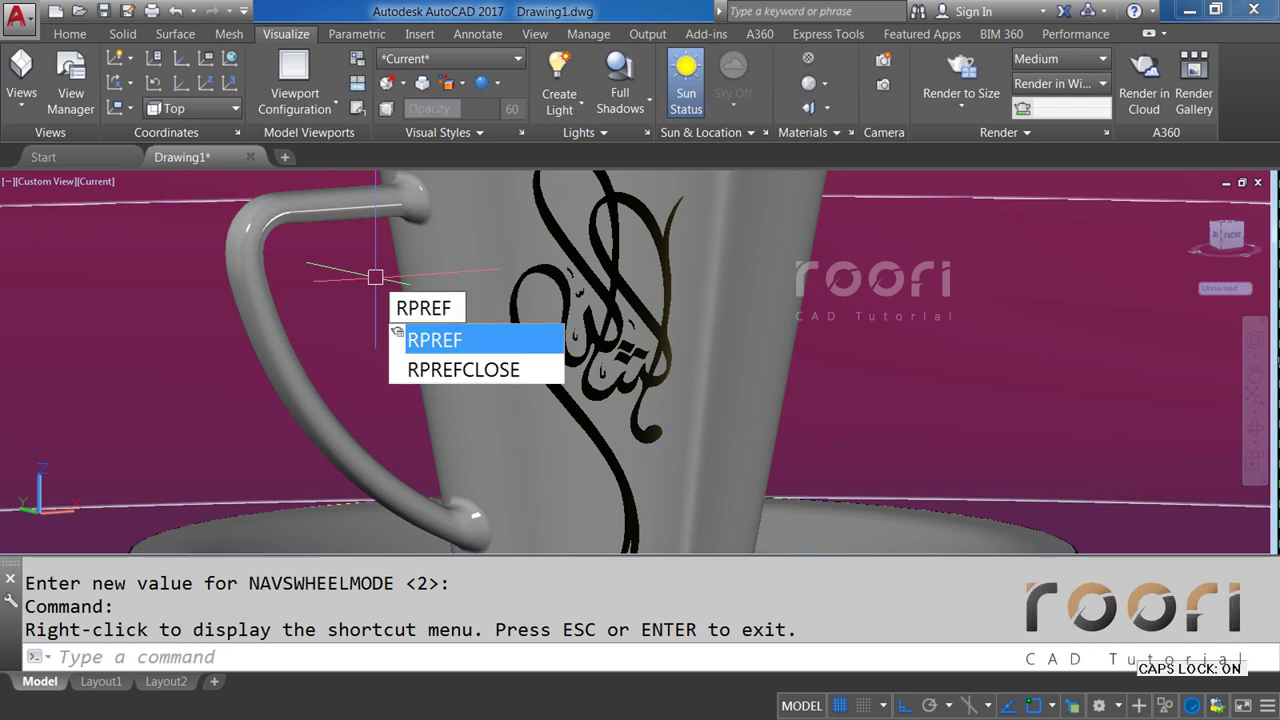
{"action": "key", "text": "Return"}
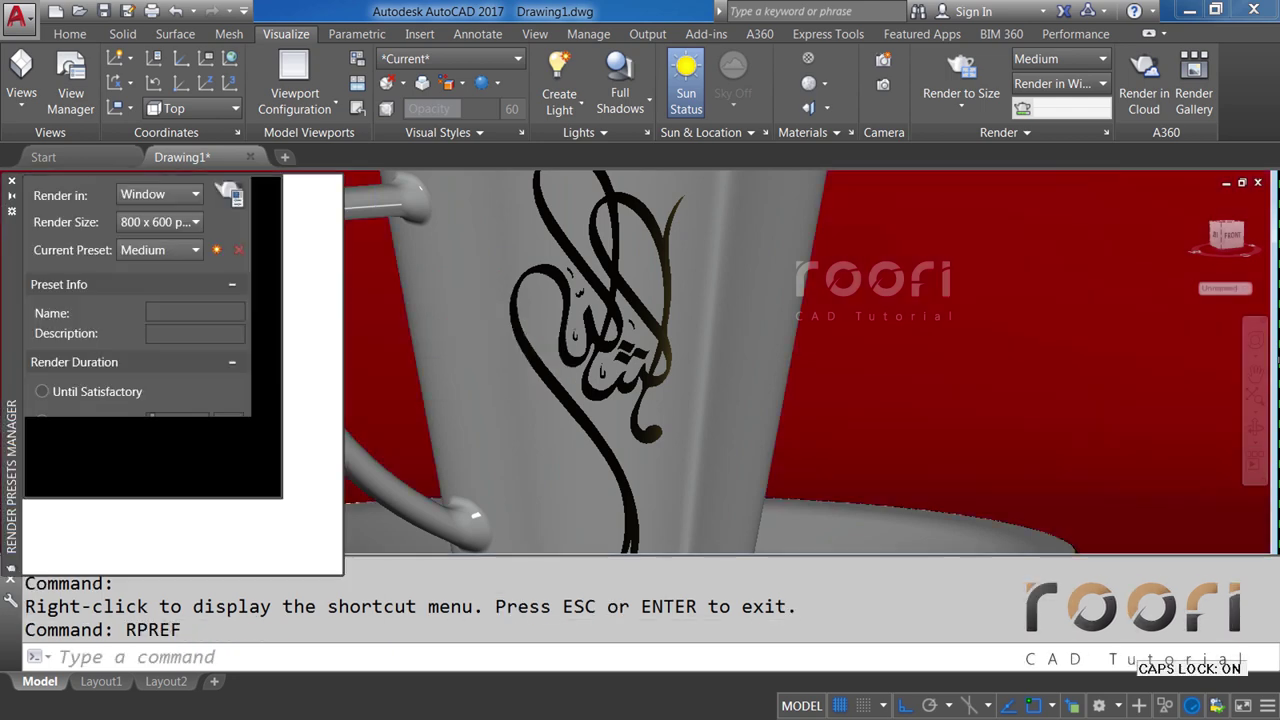
{"action": "left_click", "coordinate": [222, 221]}
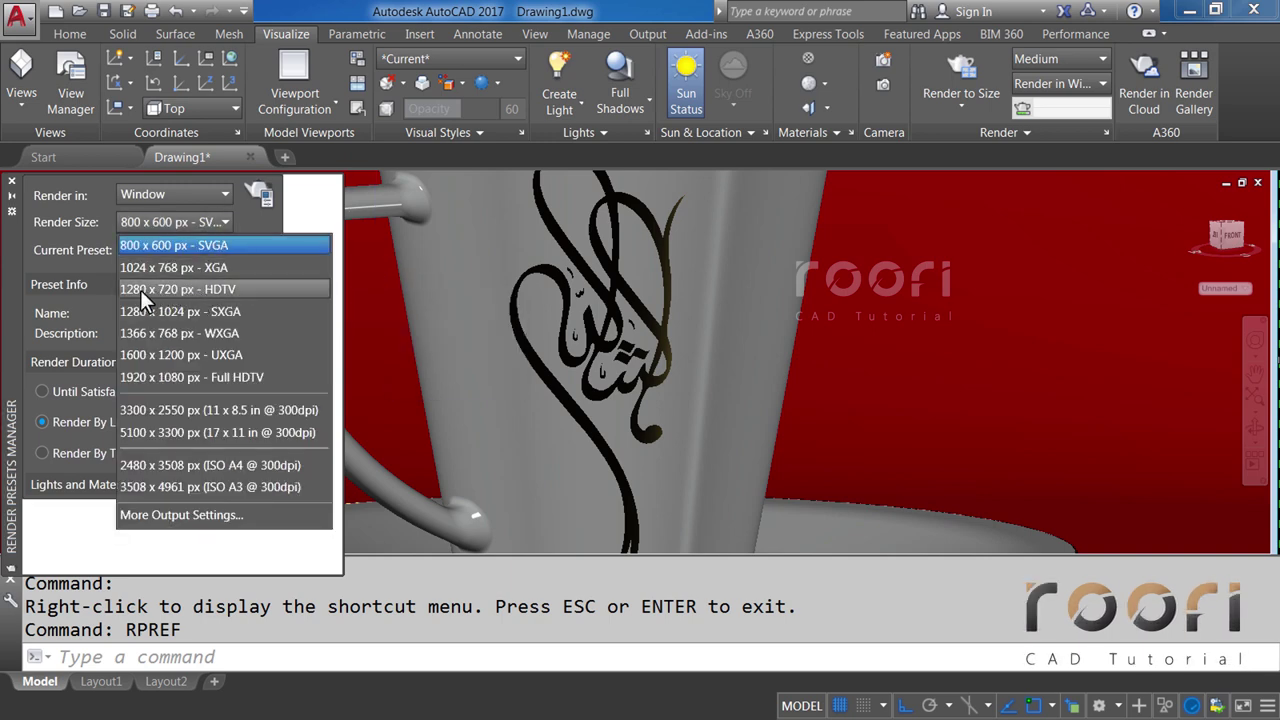
{"action": "left_click", "coordinate": [171, 288]}
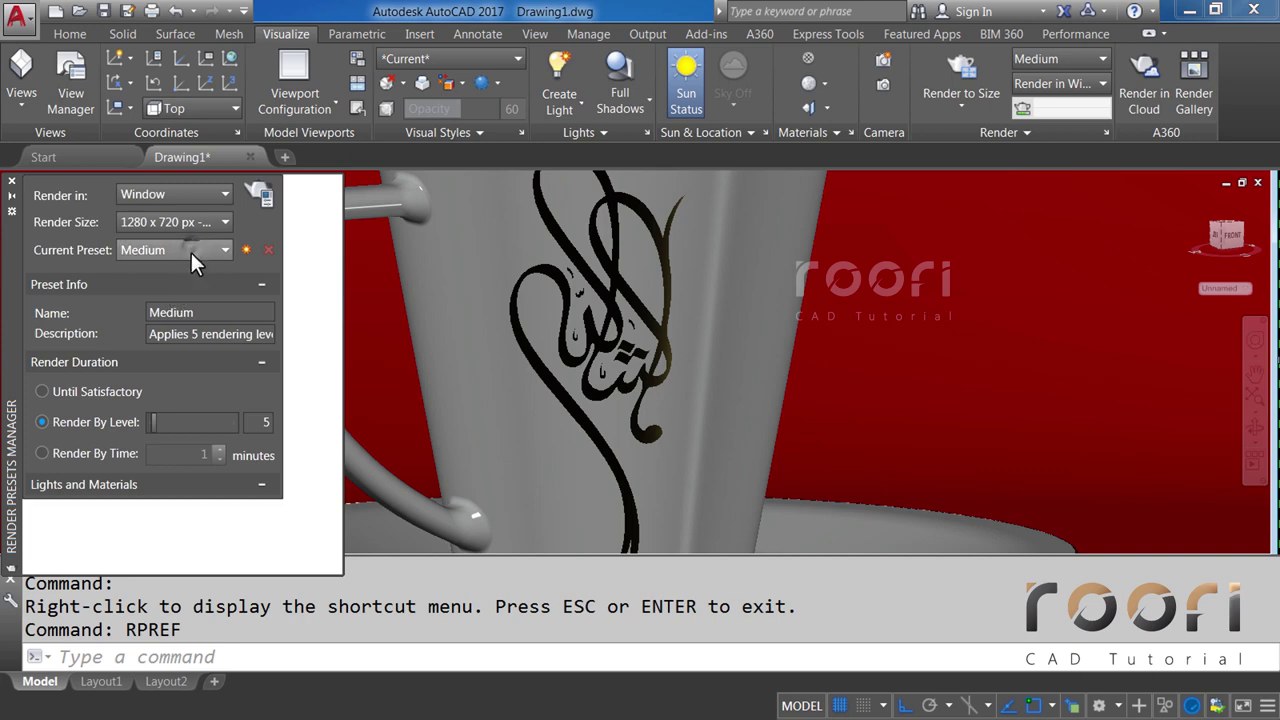
Switch the current preset to High and set Render By Level to 20.
{"action": "left_click", "coordinate": [190, 251]}
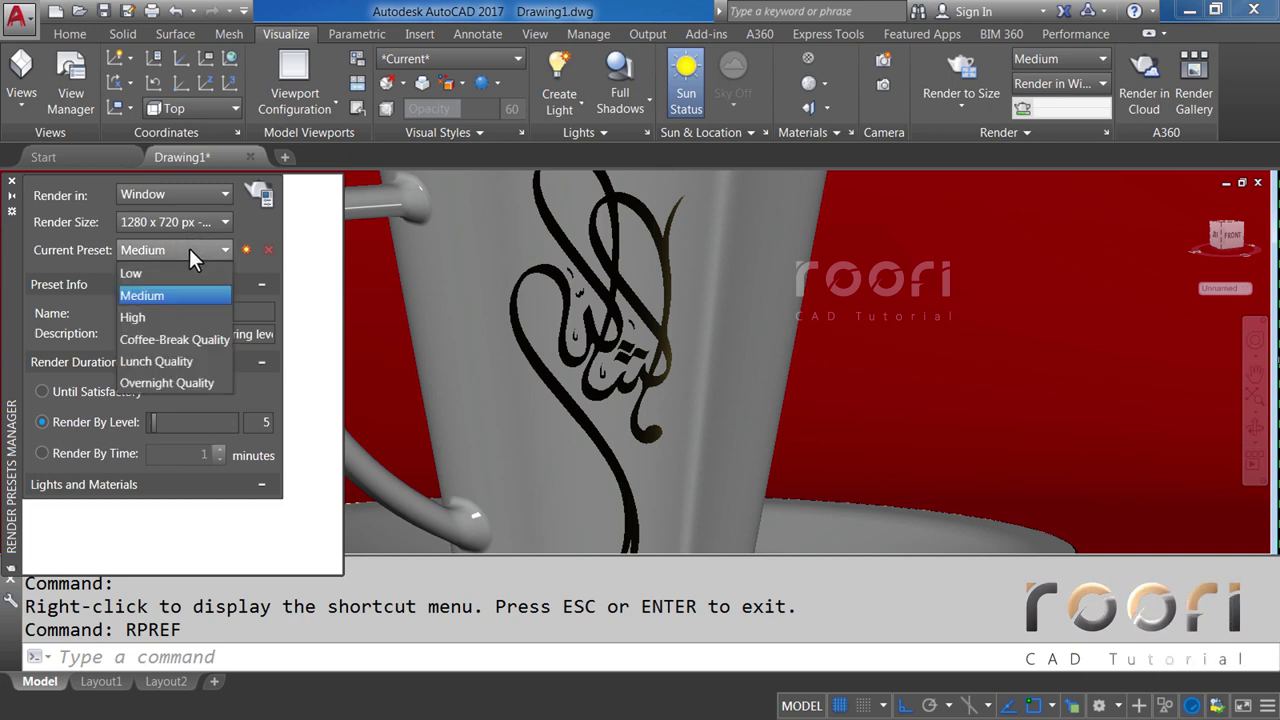
{"action": "left_click", "coordinate": [132, 317]}
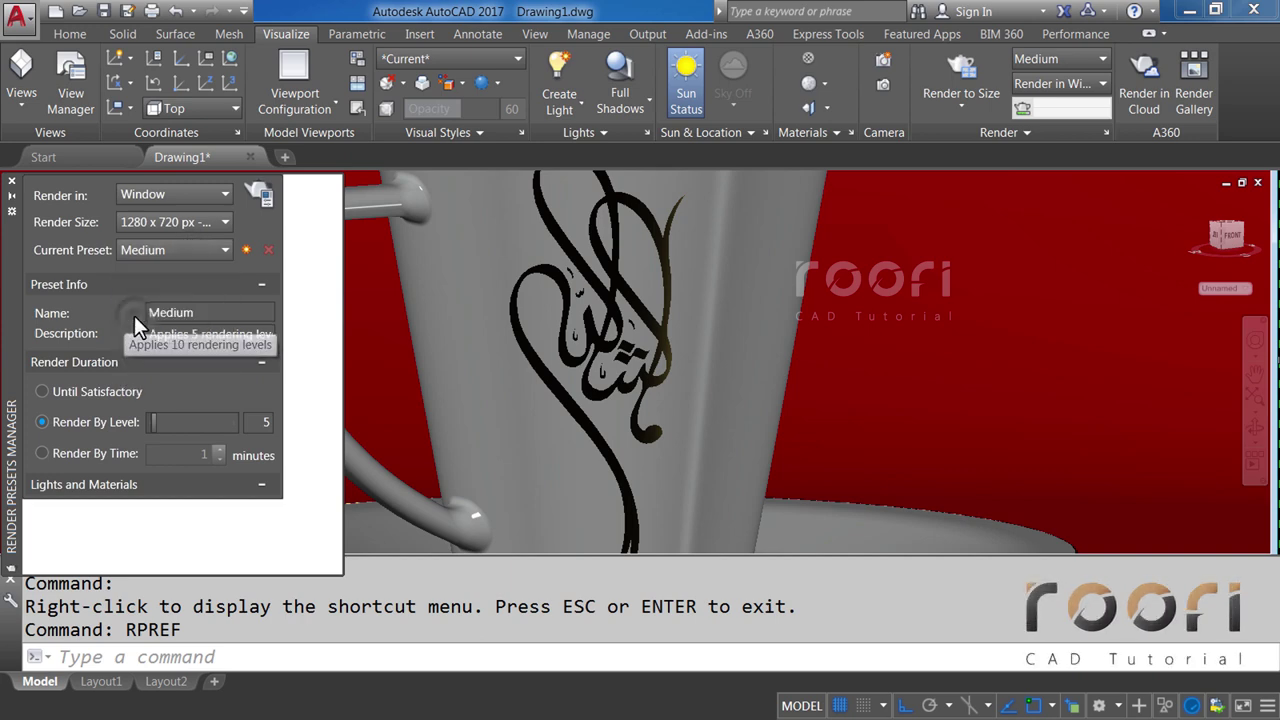
{"action": "left_click", "coordinate": [266, 422]}
{"action": "key", "text": "BackSpace"}
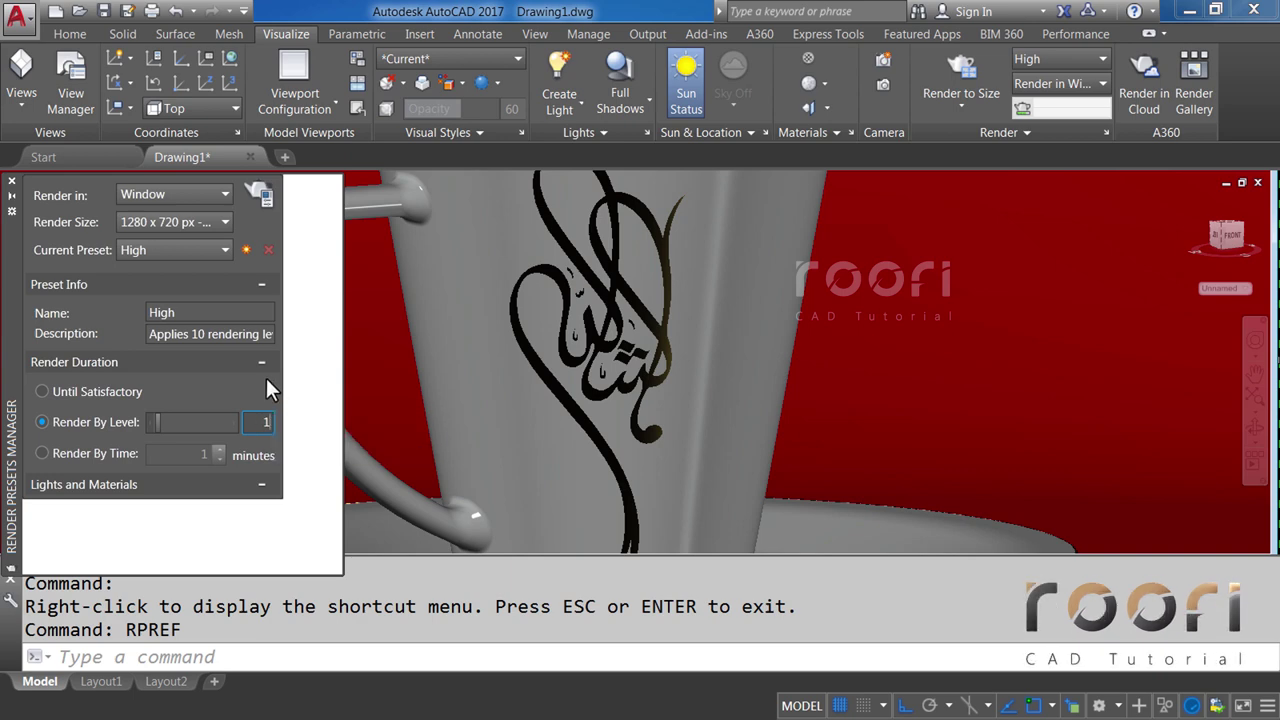
{"action": "key", "text": "BackSpace"}
{"action": "type", "text": "20"}
{"action": "key", "text": "Return"}
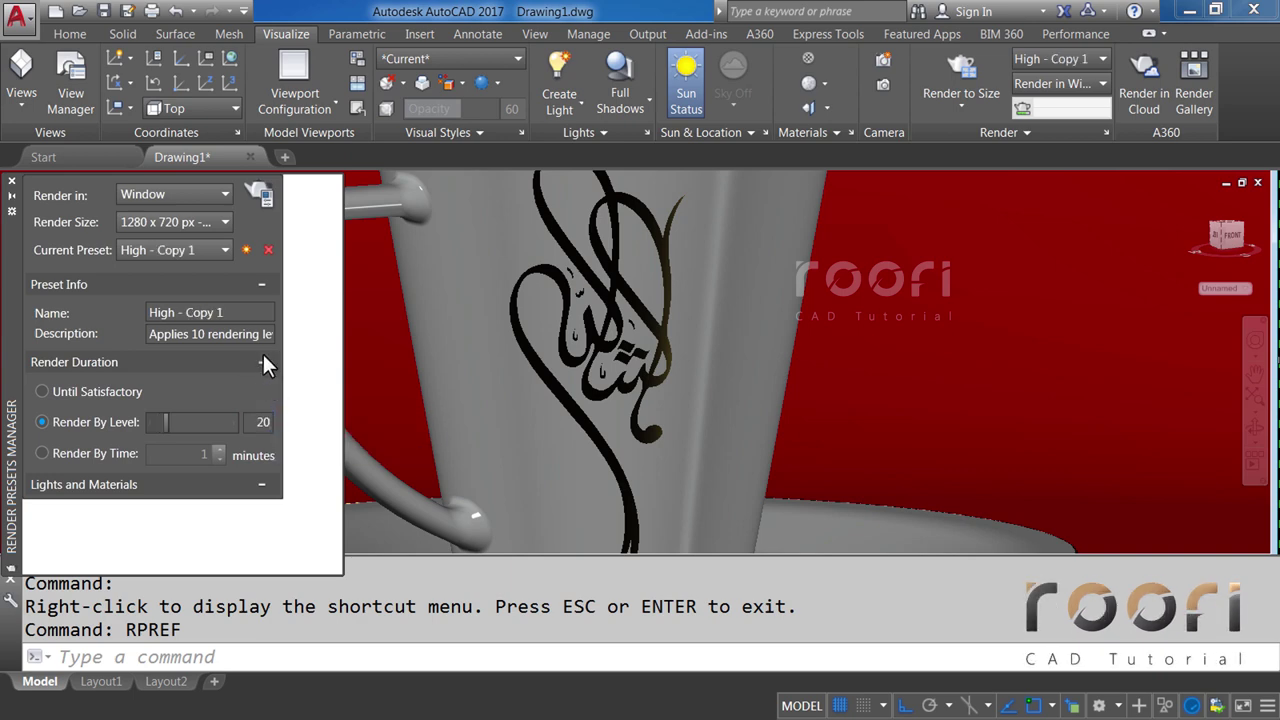
{"action": "left_click", "coordinate": [260, 192]}
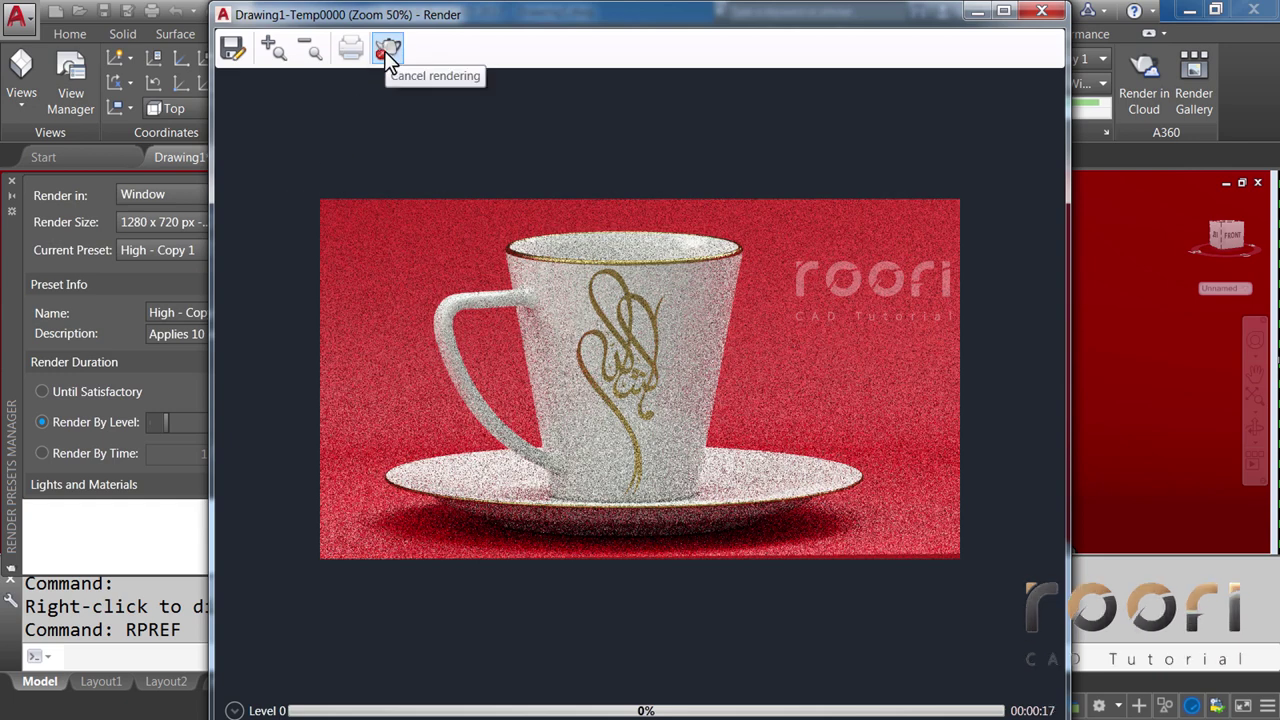
{"action": "left_click", "coordinate": [384, 50]}
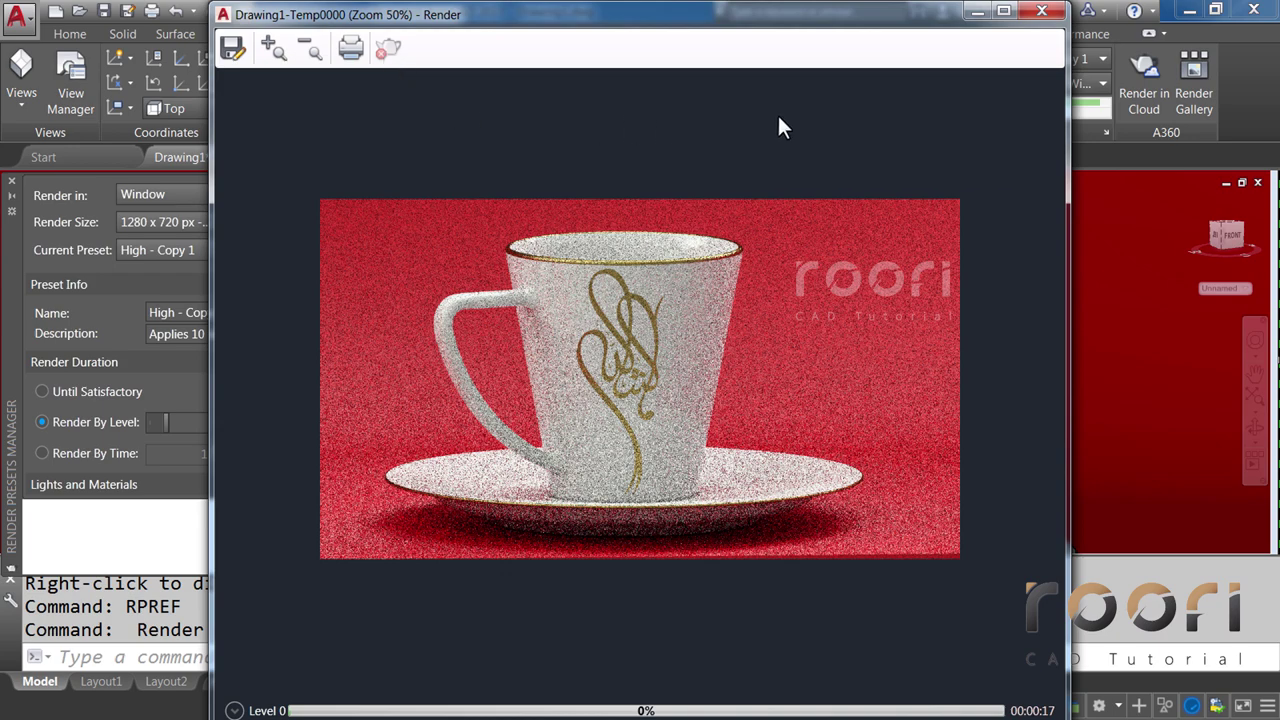
{"action": "left_click", "coordinate": [1004, 12]}
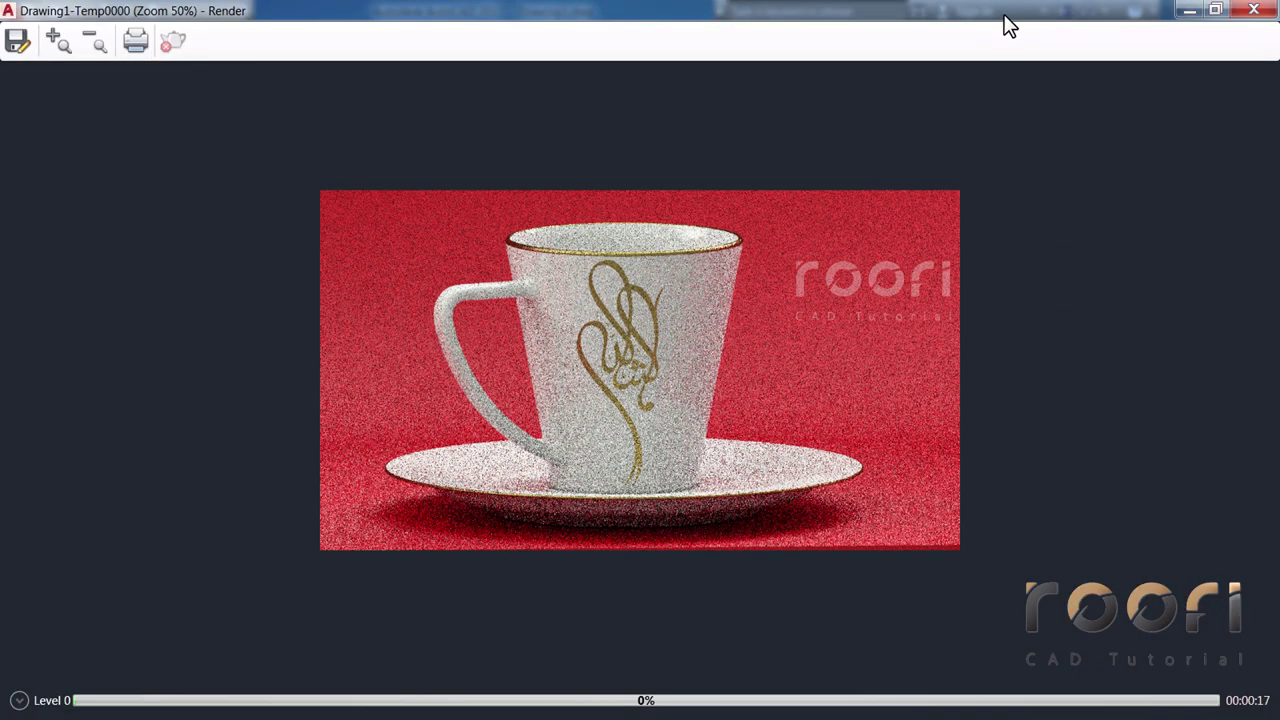
{"action": "left_click", "coordinate": [1253, 10]}
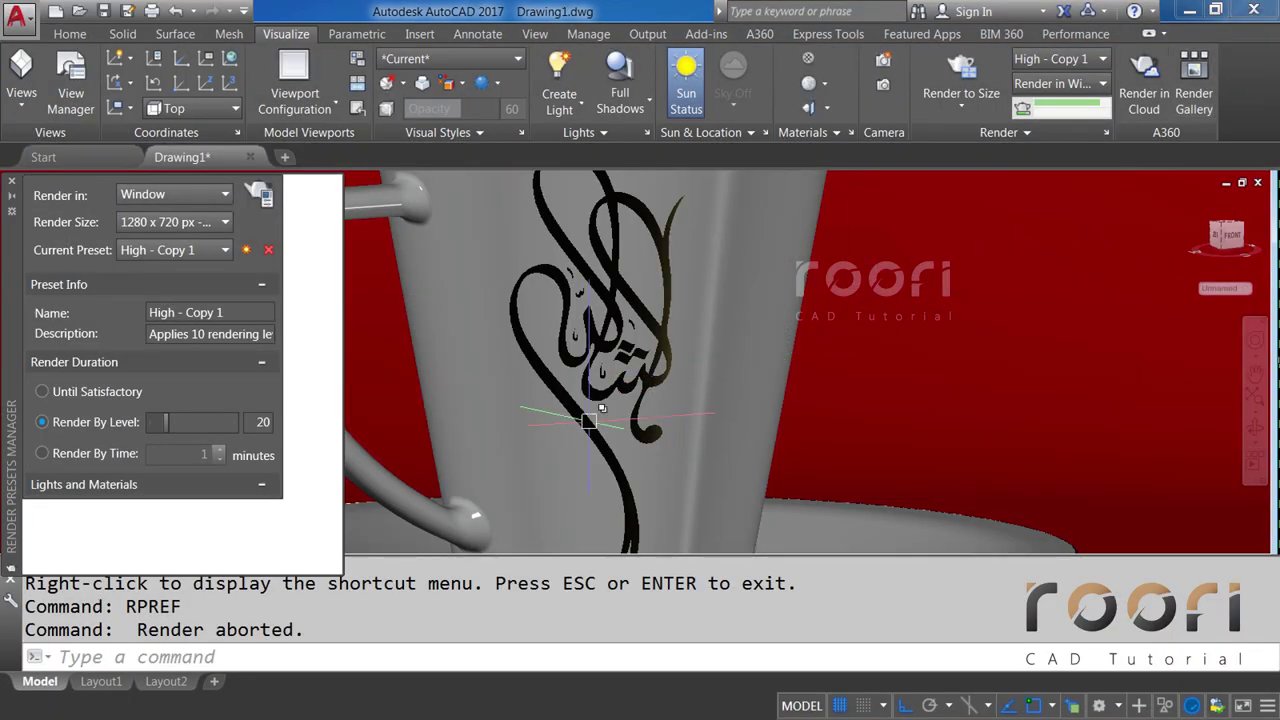
Shift the cup view right and zoom in closer on the calligraphy.
{"action": "middle_click_drag", "start_coordinate": [588, 420], "coordinate": [616, 425]}
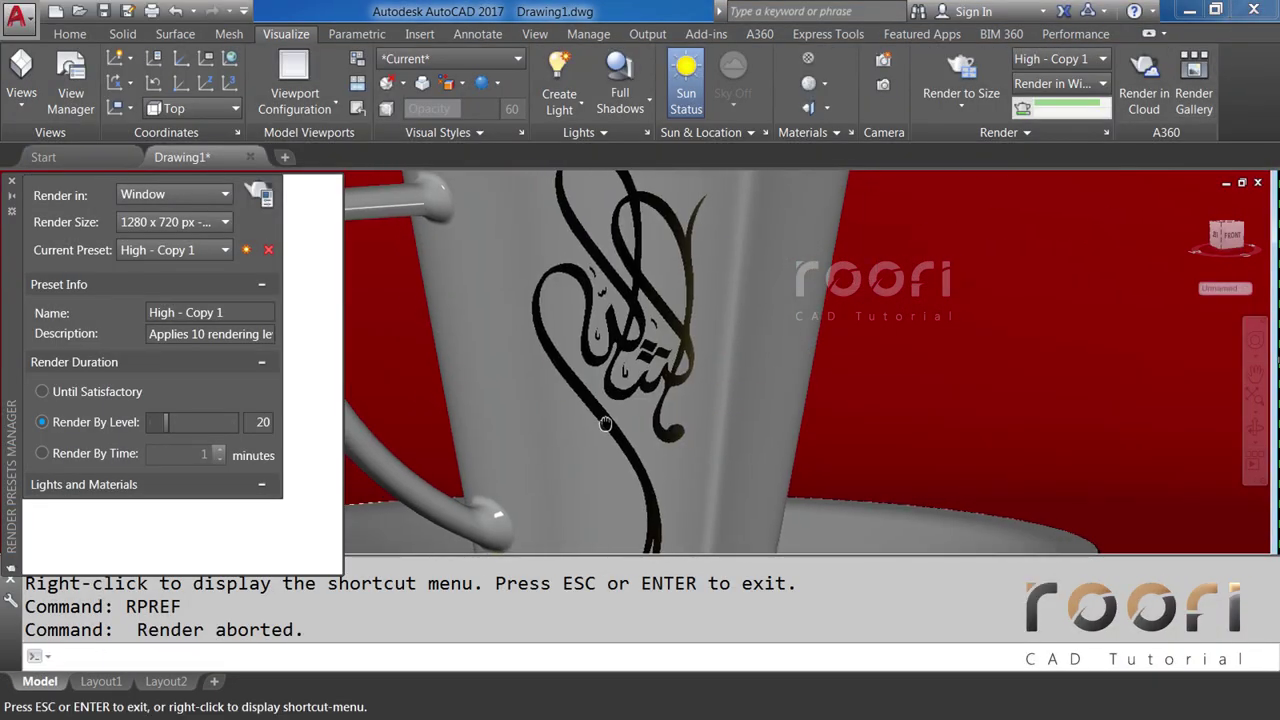
{"action": "key", "text": "Escape"}
{"action": "left_click", "coordinate": [622, 433]}
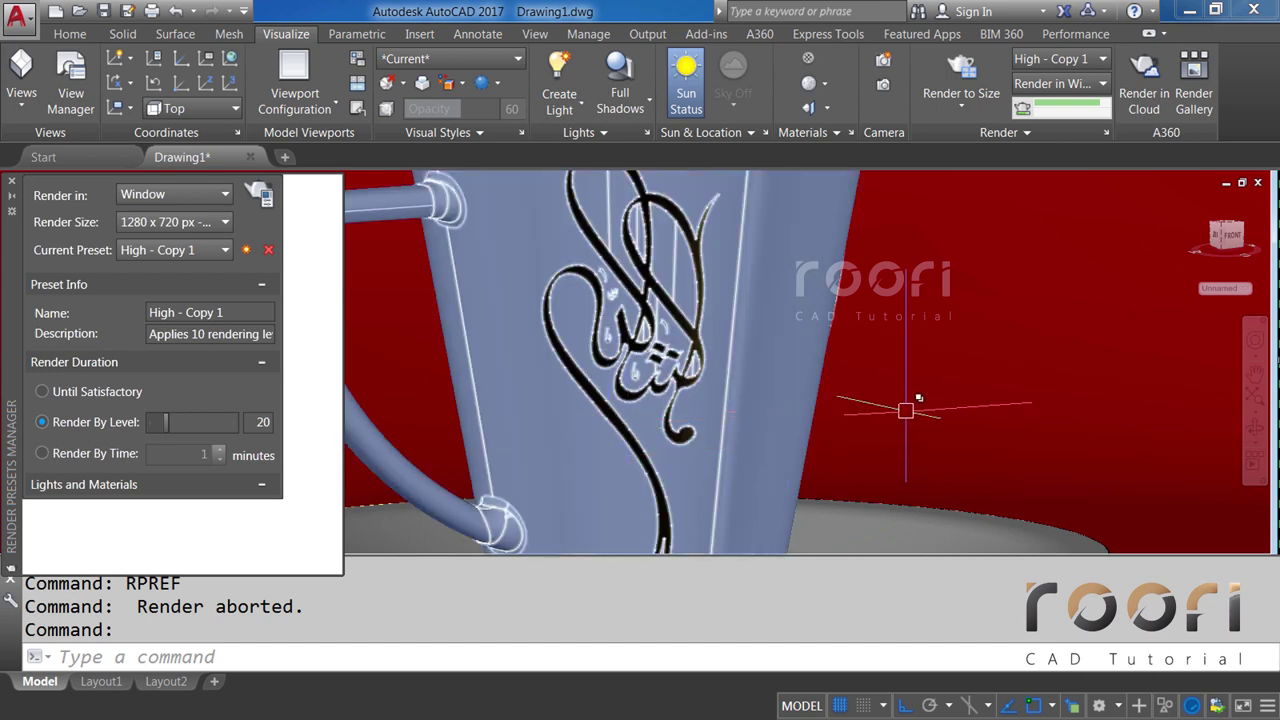
{"action": "key", "text": "Escape"}
{"action": "left_click", "coordinate": [1255, 342]}
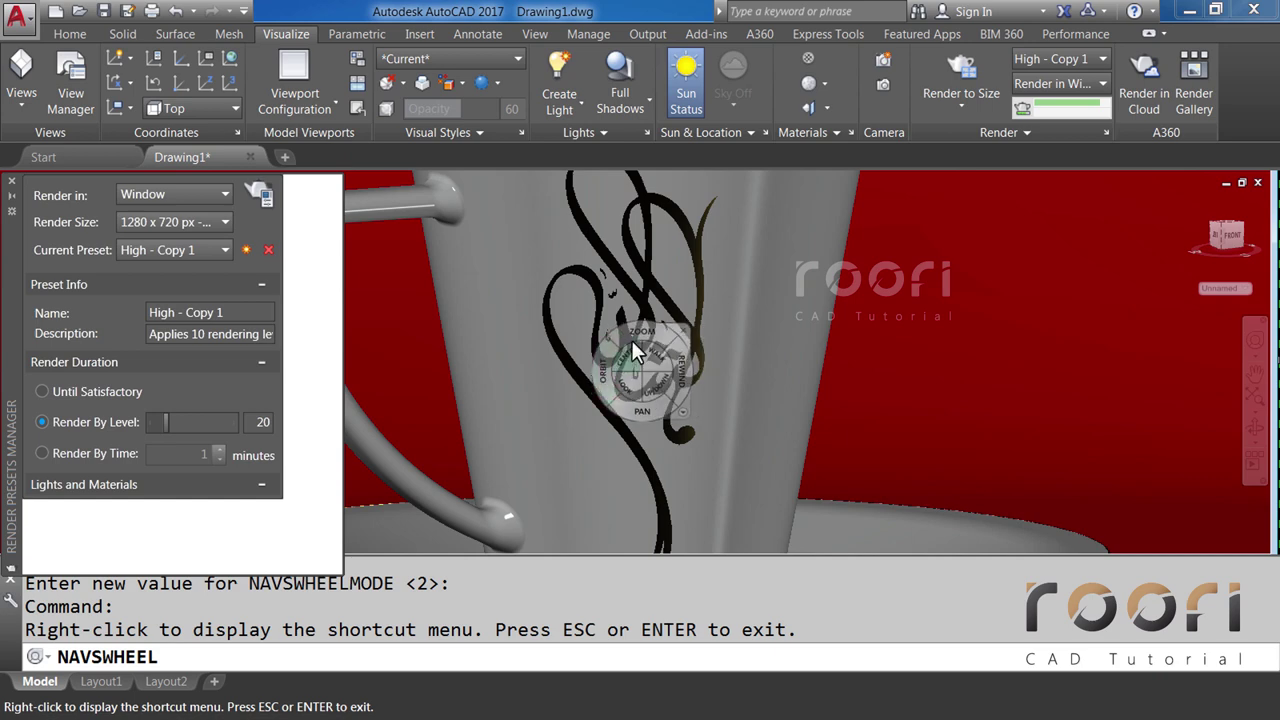
{"action": "left_click_drag", "start_coordinate": [640, 340], "coordinate": [640, 326]}
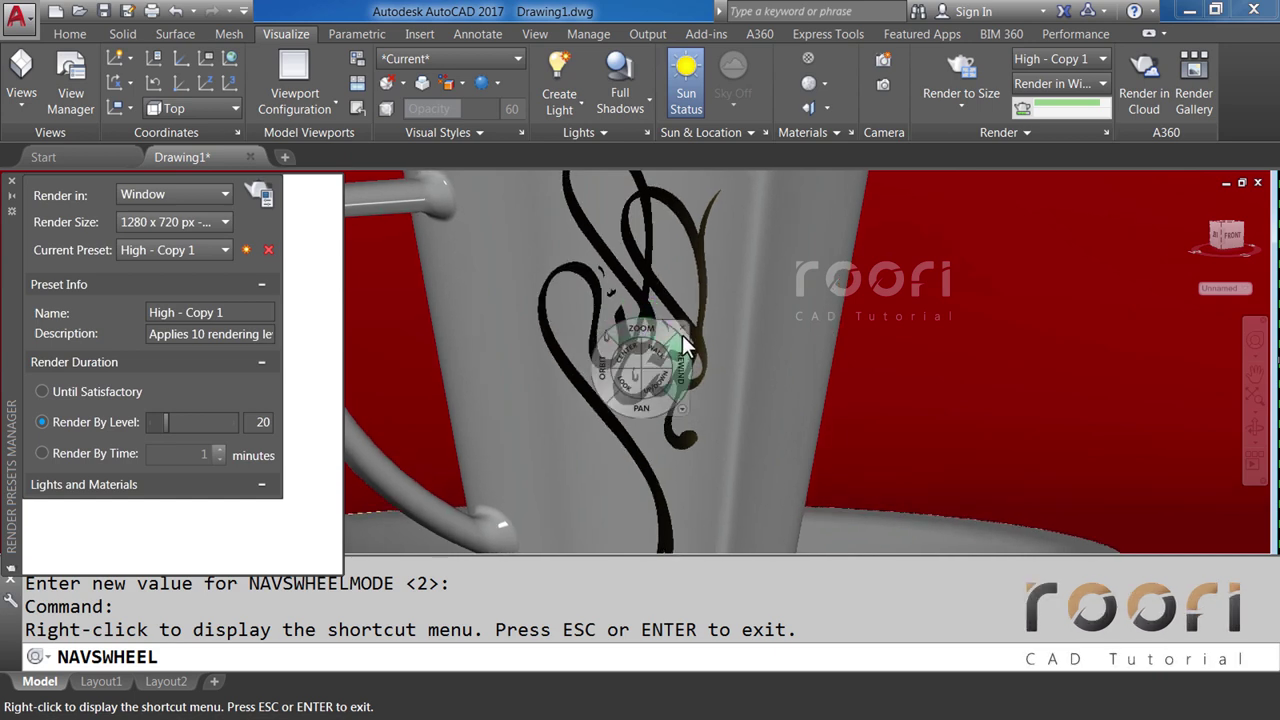
{"action": "left_click", "coordinate": [683, 330]}
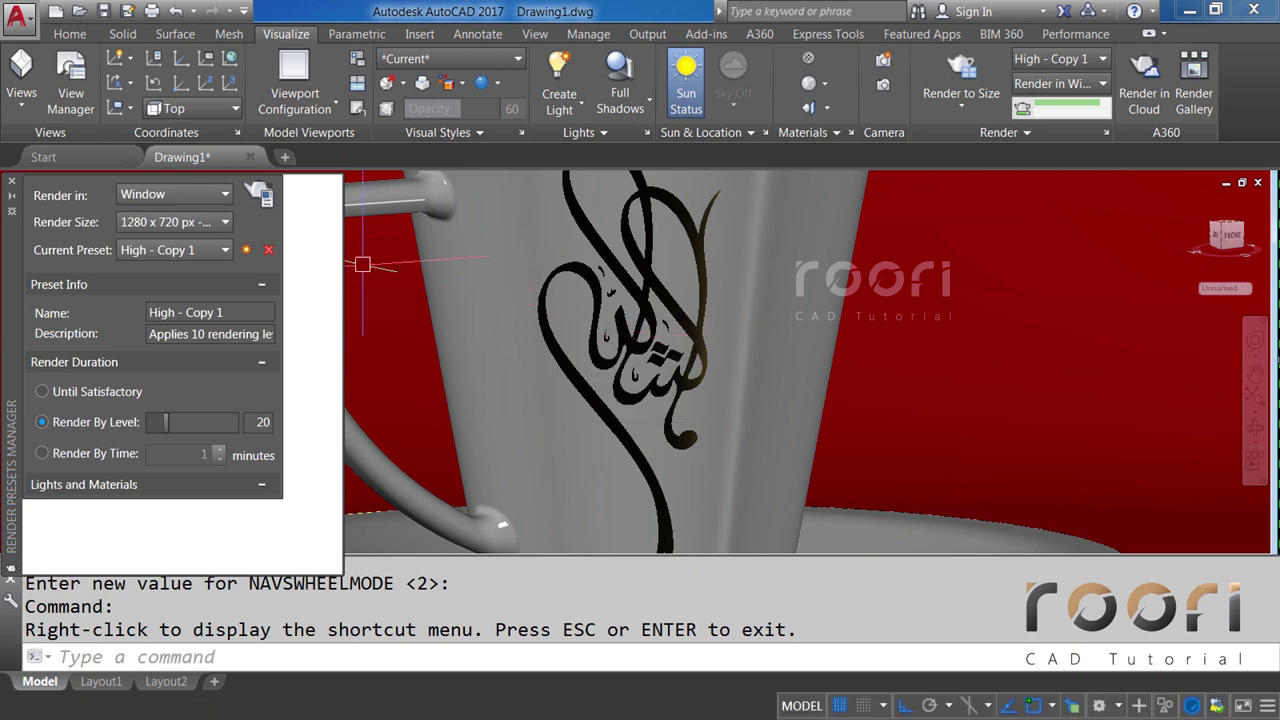
Run a quick test render, stop it, and close the Render window.
{"action": "left_click", "coordinate": [260, 195]}
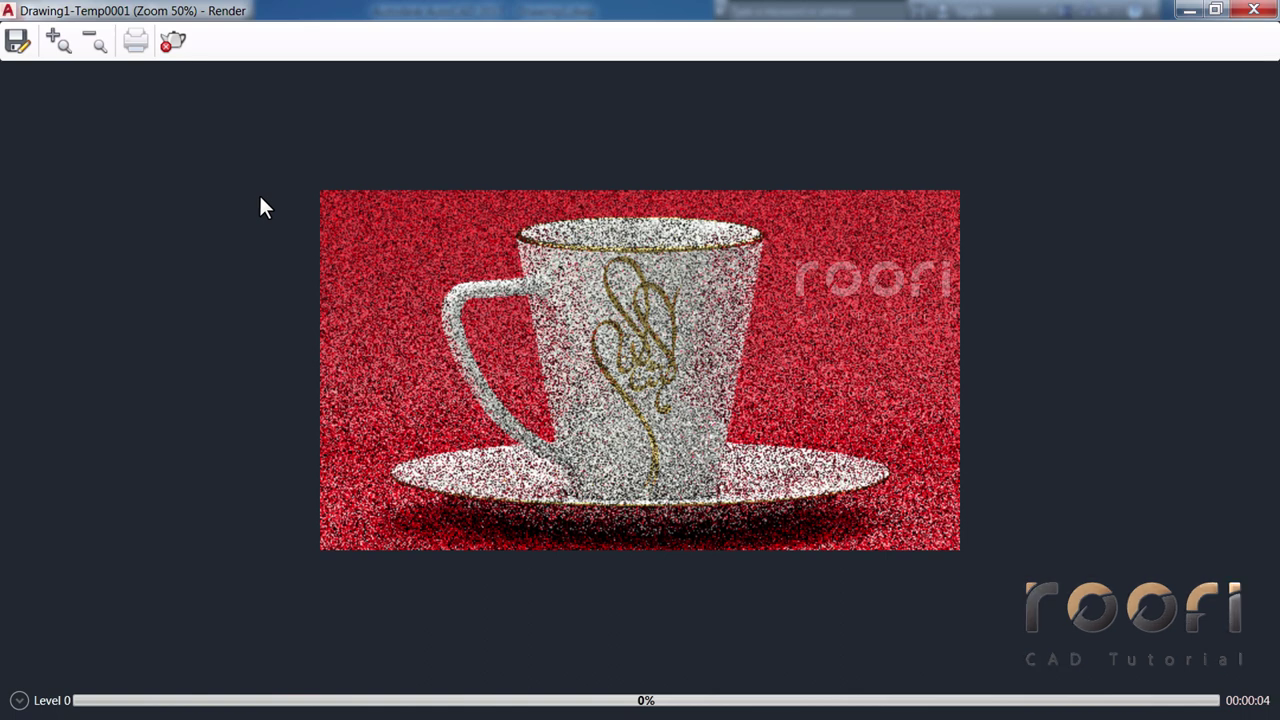
{"action": "left_click", "coordinate": [168, 45]}
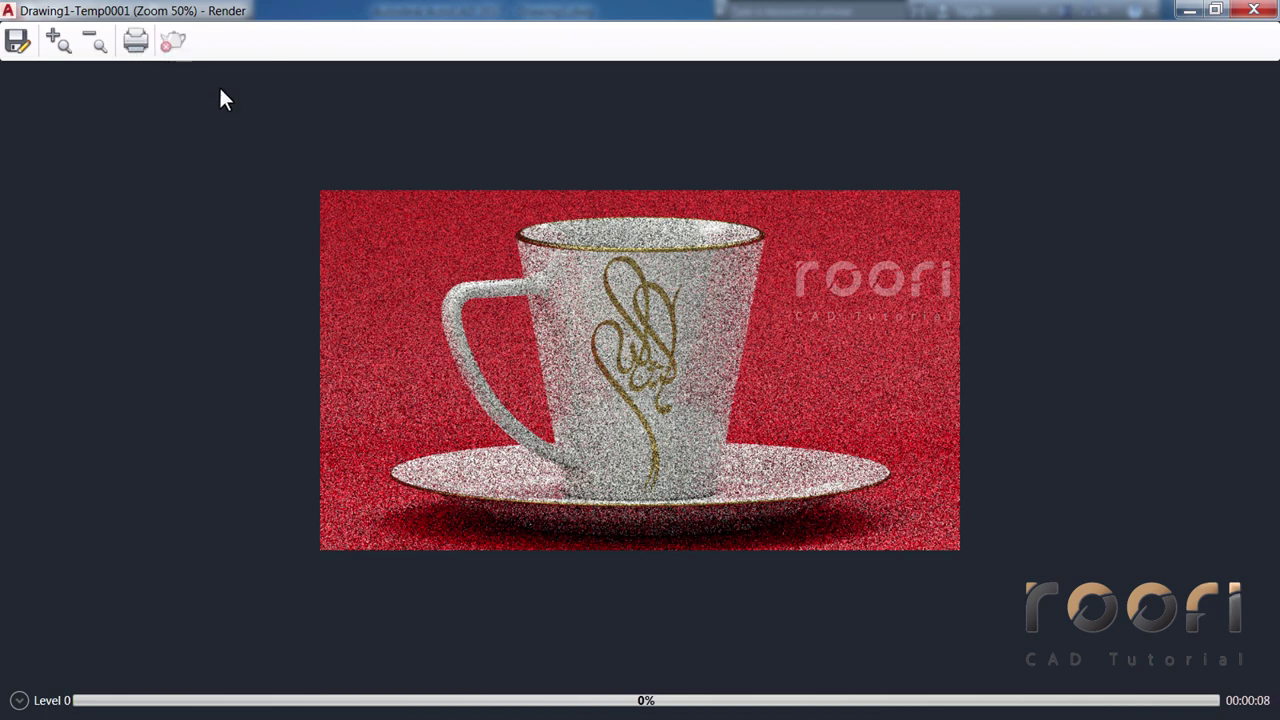
{"action": "left_click", "coordinate": [1253, 10]}
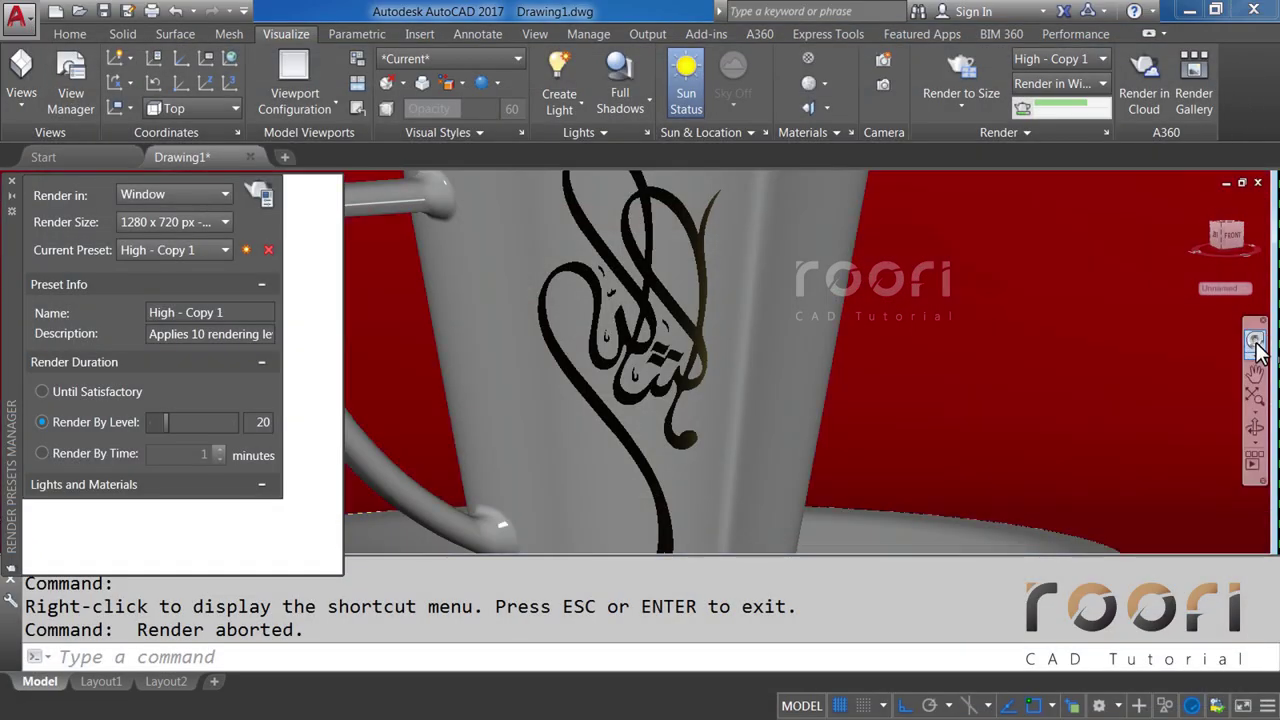
Slightly adjust the cup's zoom and position with the navigation wheel, then start the final render.
{"action": "left_click", "coordinate": [1256, 343]}
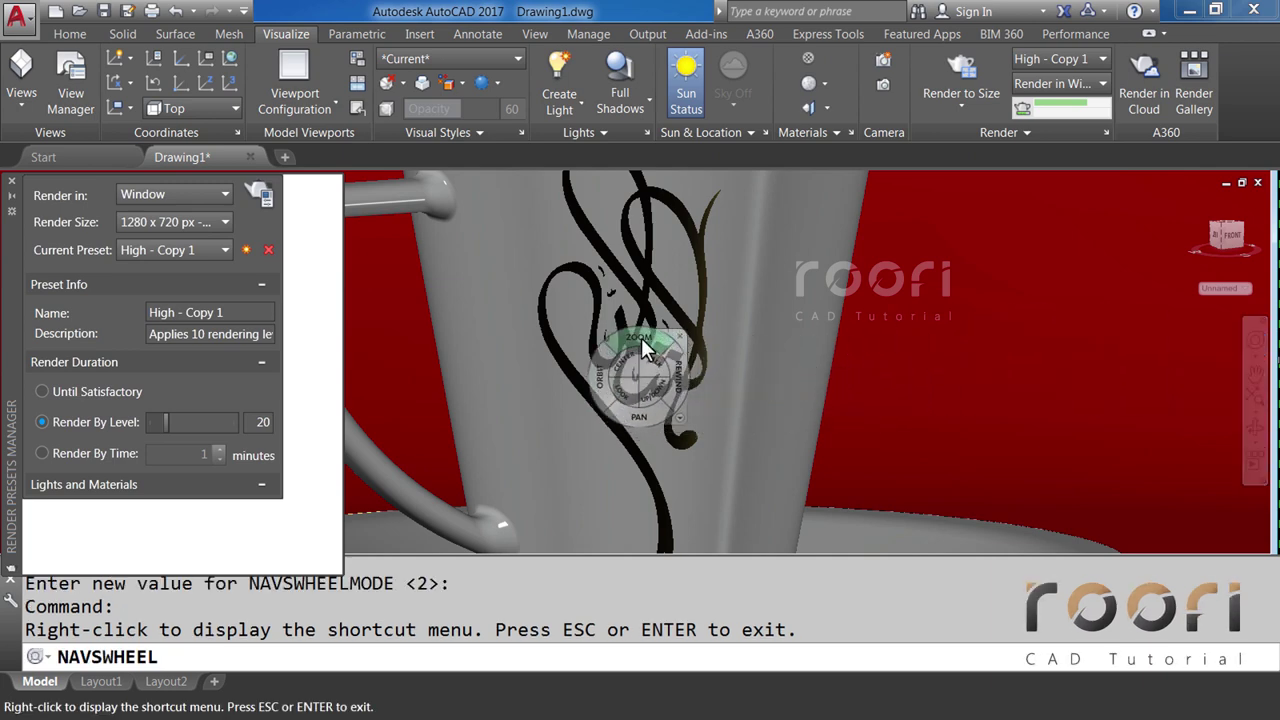
{"action": "left_click_drag", "start_coordinate": [640, 337], "coordinate": [640, 337]}
{"action": "left_click_drag", "start_coordinate": [630, 416], "coordinate": [624, 414]}
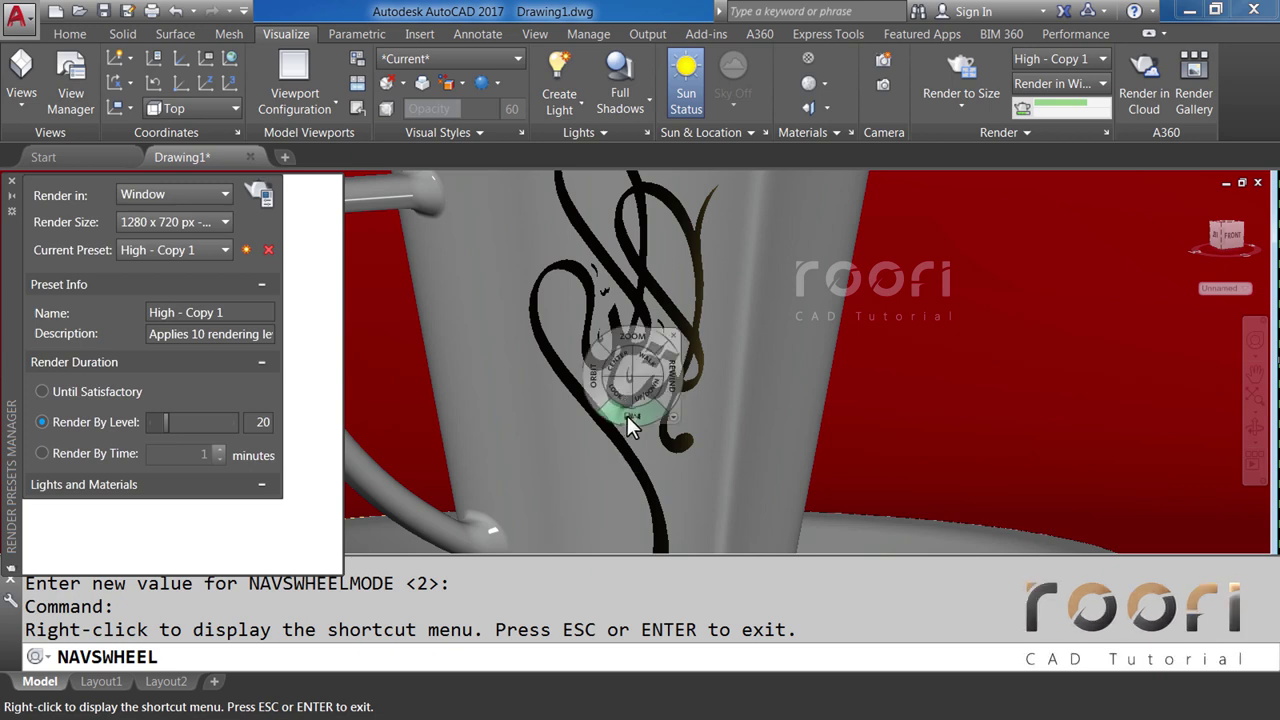
{"action": "left_click_drag", "start_coordinate": [627, 416], "coordinate": [627, 414]}
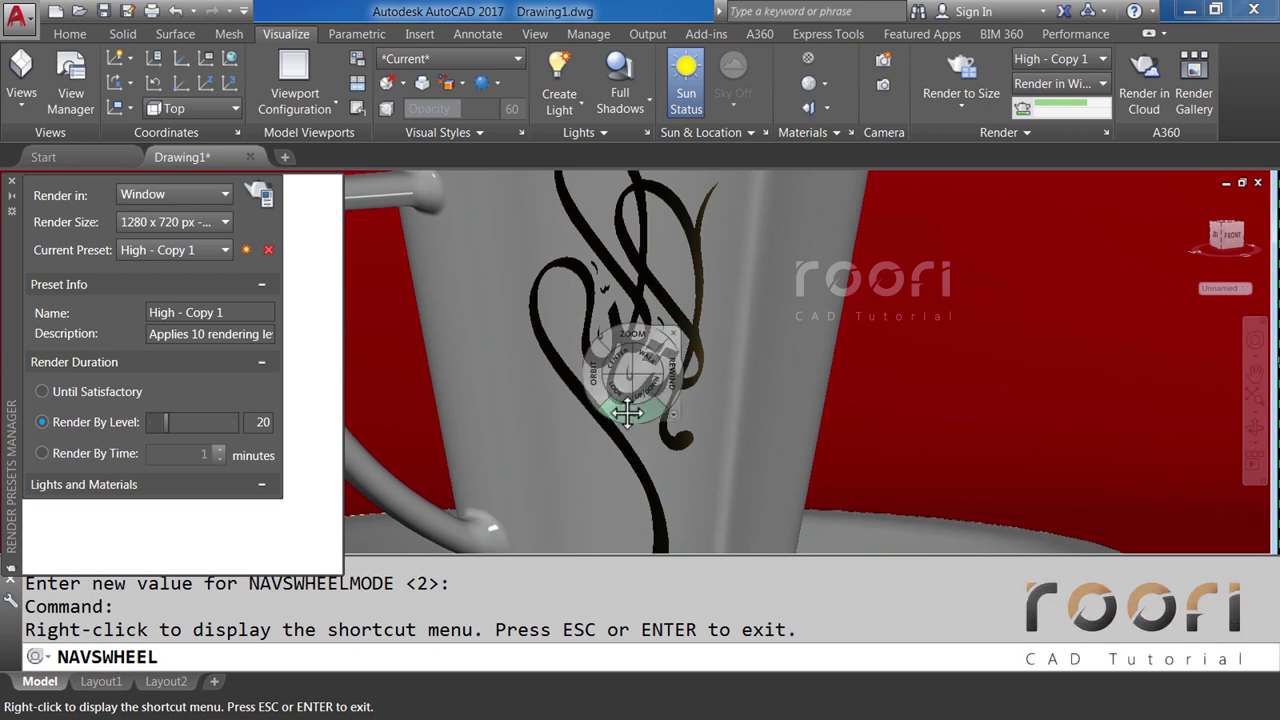
{"action": "left_click", "coordinate": [674, 336]}
{"action": "left_click", "coordinate": [262, 196]}
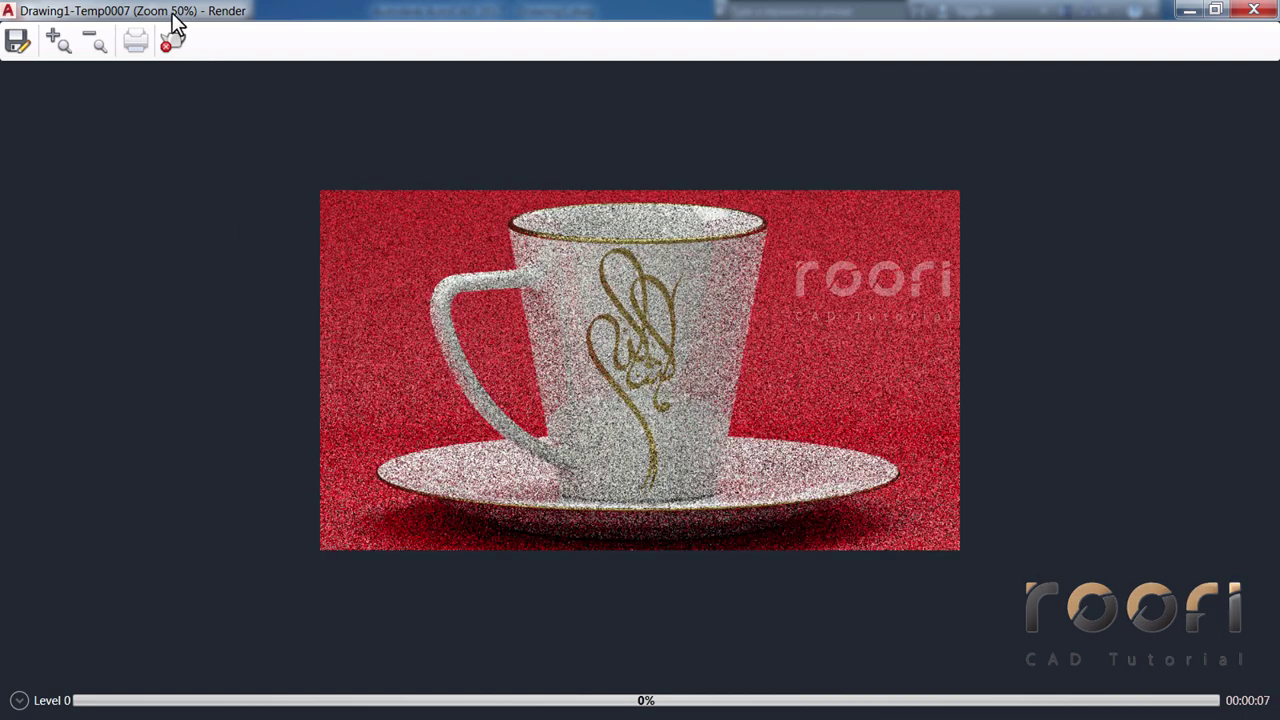
View the finished Level 20 render at 100% and scroll around the white cup's gold calligraphy.
{"action": "left_click", "coordinate": [56, 40]}
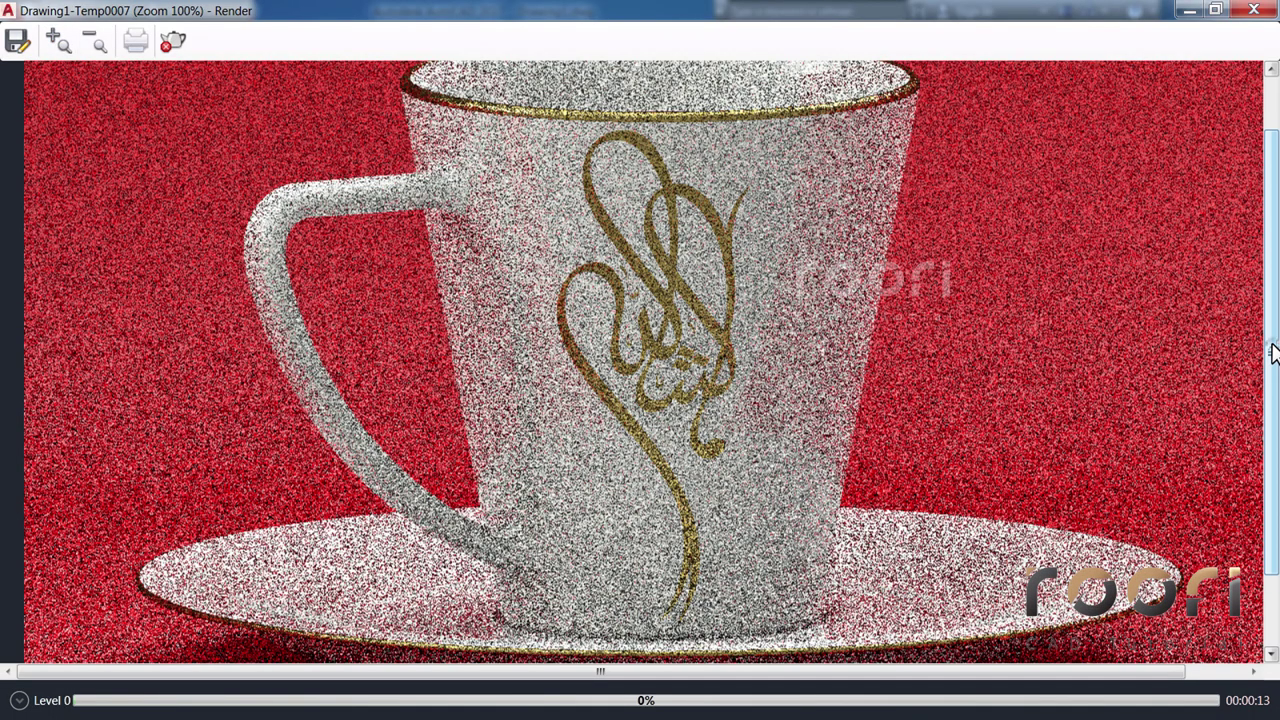
{"action": "mouse_move", "coordinate": [1273, 349]}
{"action": "left_mouse_down"}
{"action": "mouse_move", "coordinate": [1272, 333]}
{"action": "mouse_move", "coordinate": [1276, 420]}
{"action": "mouse_move", "coordinate": [1276, 355]}
{"action": "left_mouse_up"}
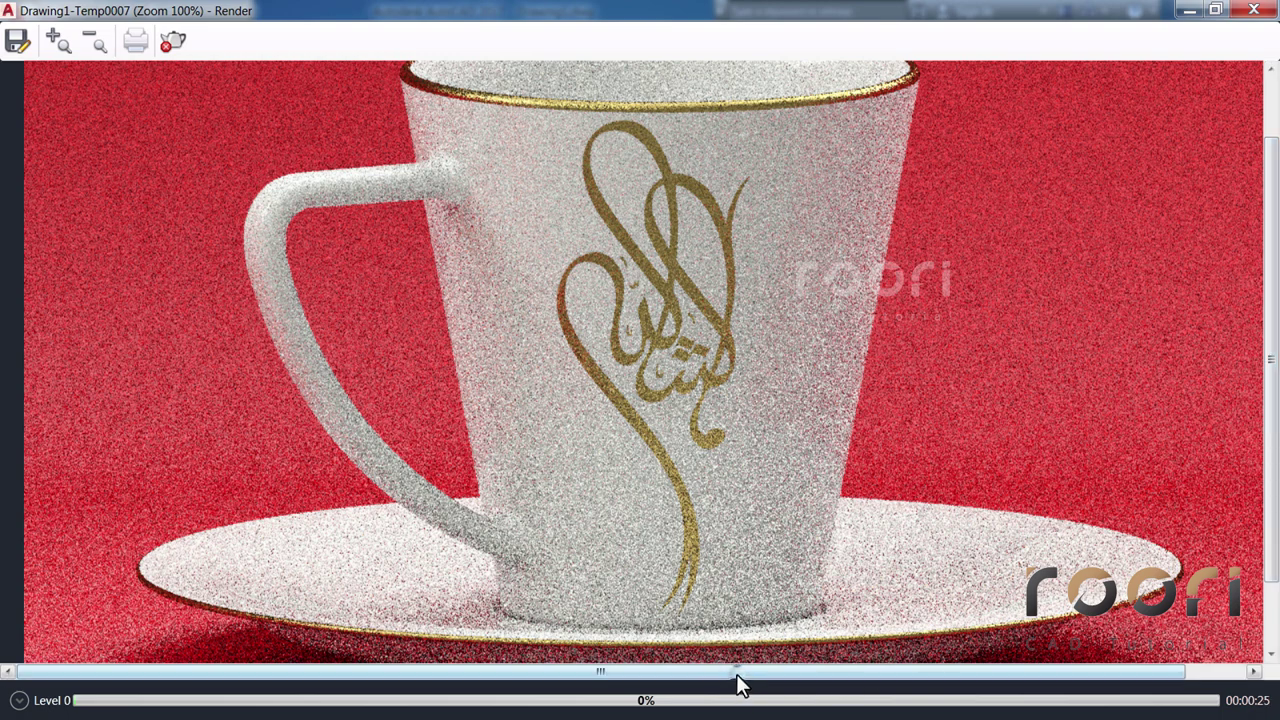
{"action": "mouse_move", "coordinate": [737, 676]}
{"action": "left_mouse_down"}
{"action": "mouse_move", "coordinate": [808, 681]}
{"action": "mouse_move", "coordinate": [724, 682]}
{"action": "mouse_move", "coordinate": [760, 683]}
{"action": "left_mouse_up"}
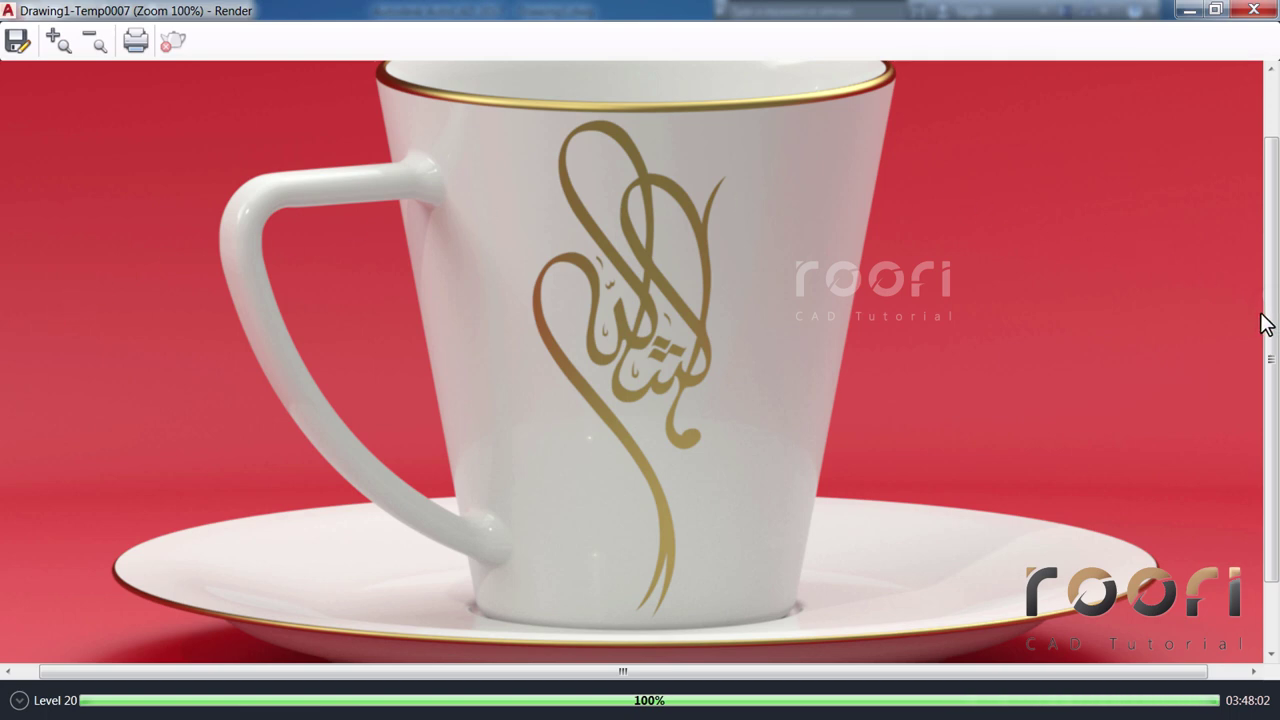
{"action": "mouse_move", "coordinate": [1272, 300]}
{"action": "left_mouse_down"}
{"action": "mouse_move", "coordinate": [1277, 226]}
{"action": "mouse_move", "coordinate": [1275, 423]}
{"action": "mouse_move", "coordinate": [1277, 243]}
{"action": "mouse_move", "coordinate": [1277, 328]}
{"action": "left_mouse_up"}
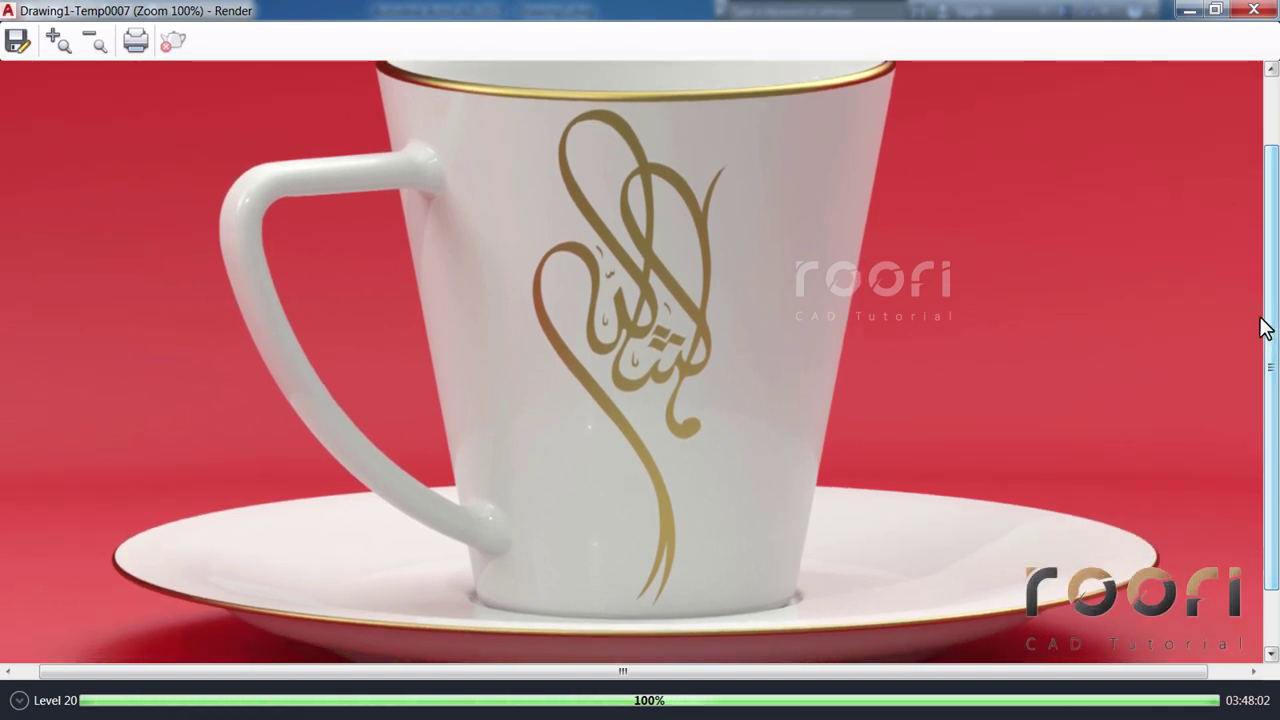